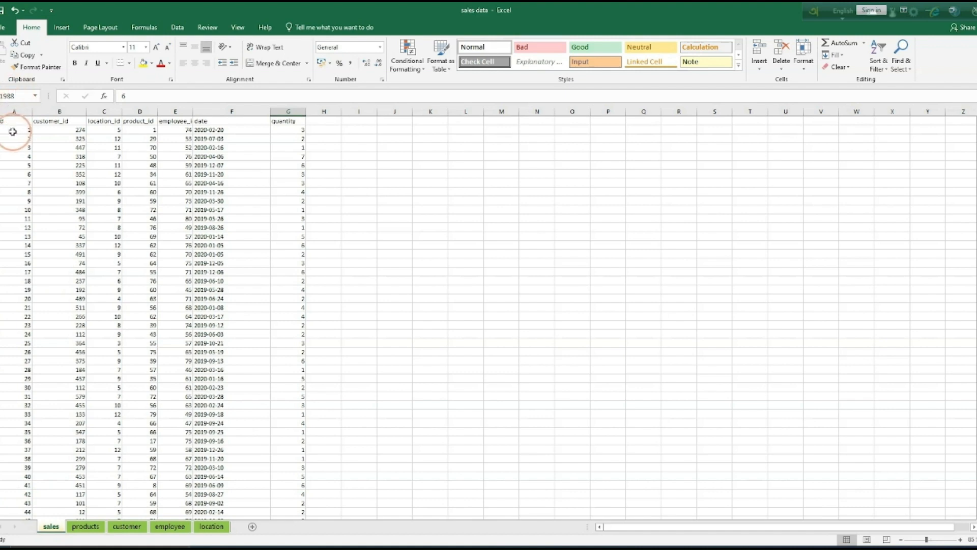
# Step: Examine the sales sheet's first record across the id, customer_id, location_id and product_id columns
pyautogui.click(13, 131)
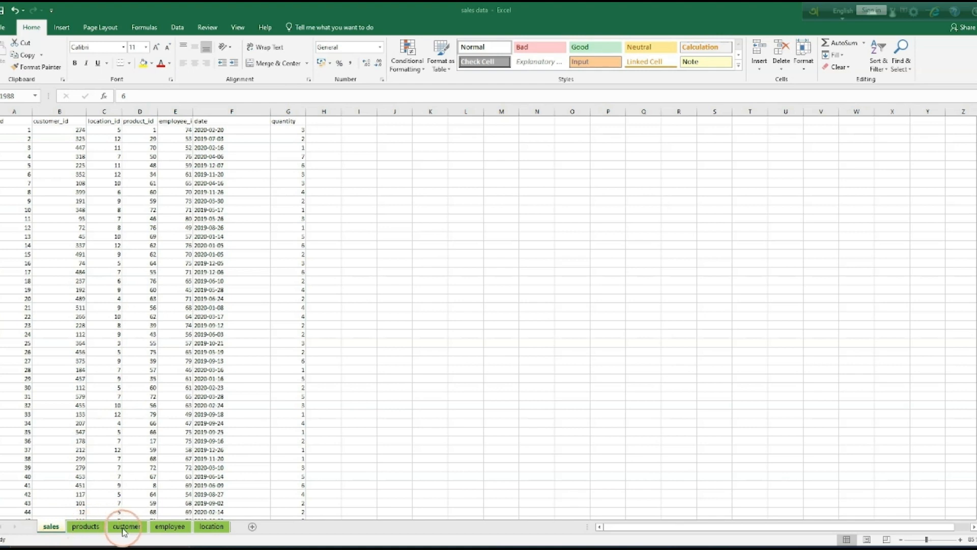
pyautogui.click(48, 531)
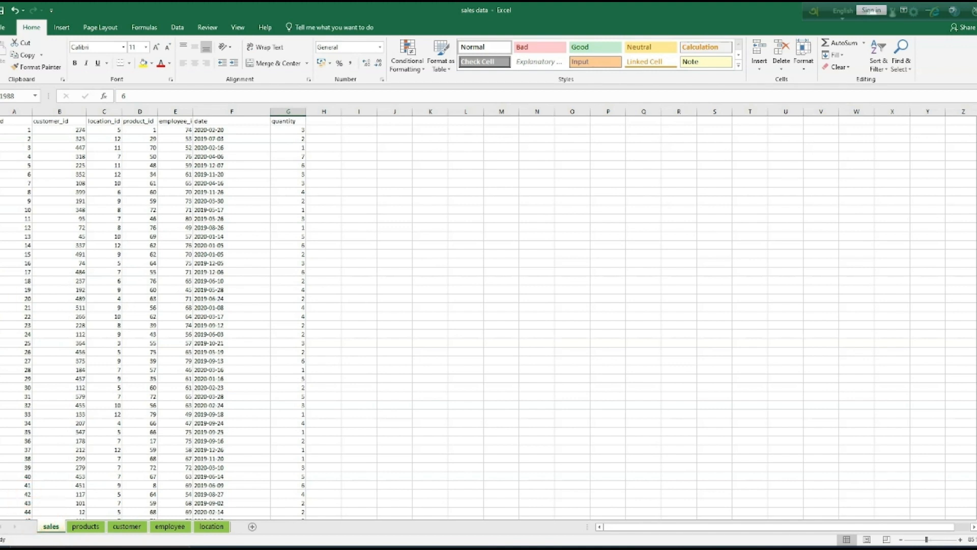
pyautogui.click(13, 131)
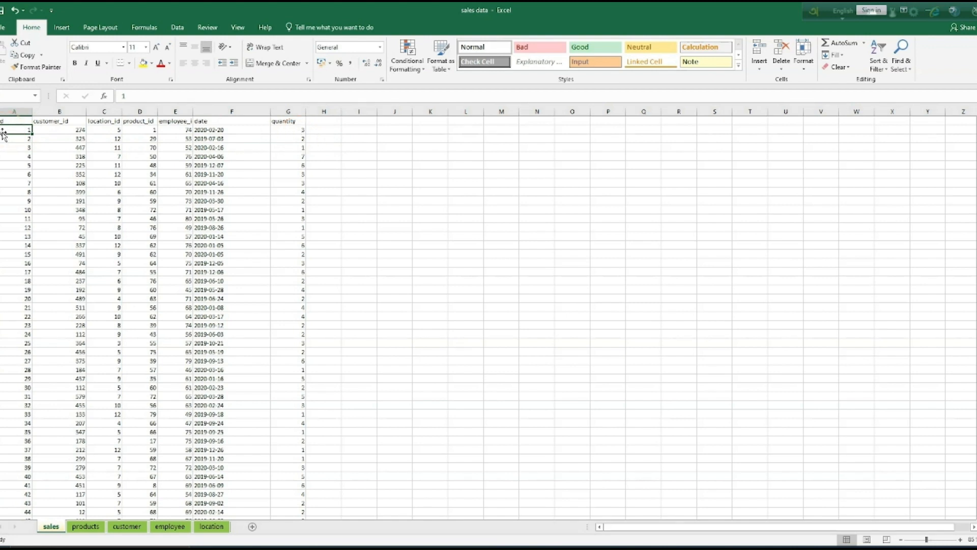
pyautogui.click(65, 130)
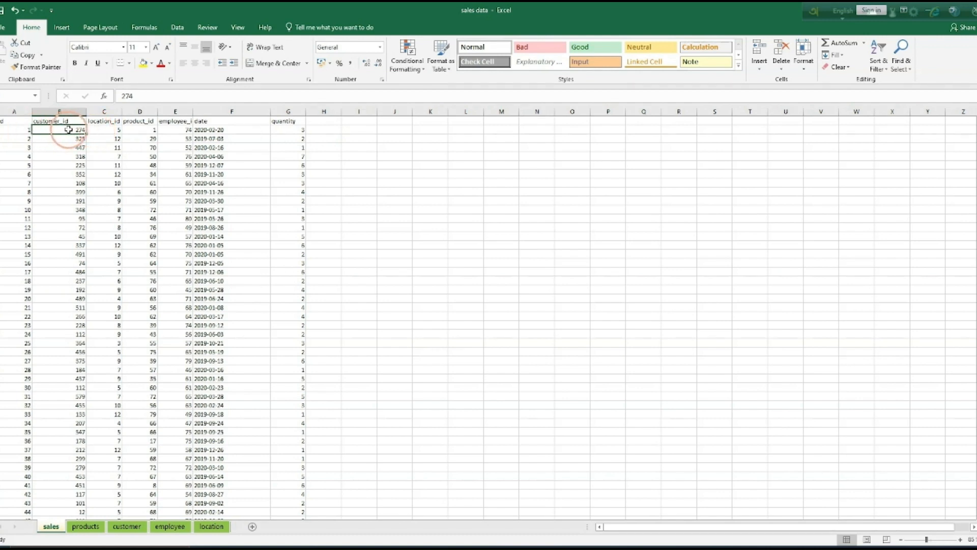
pyautogui.click(115, 130)
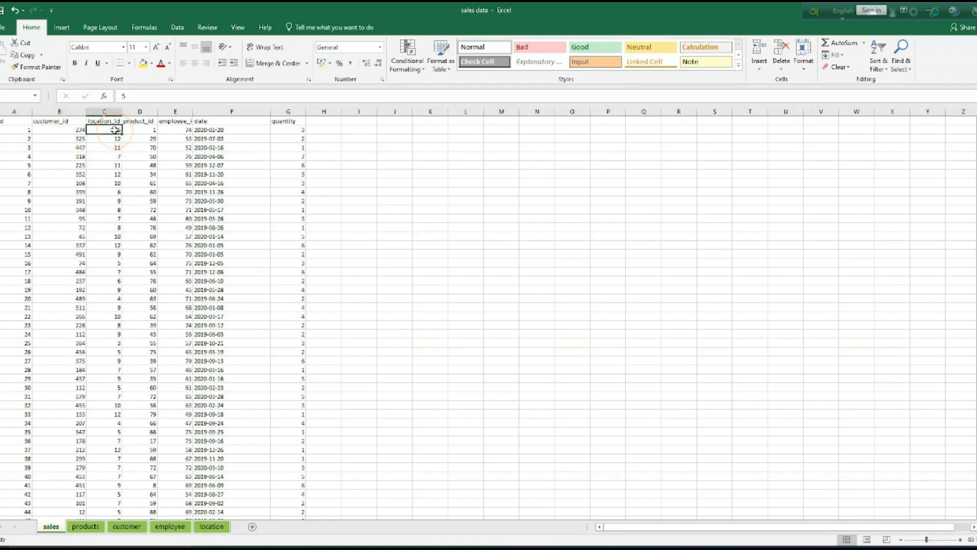
pyautogui.click(139, 131)
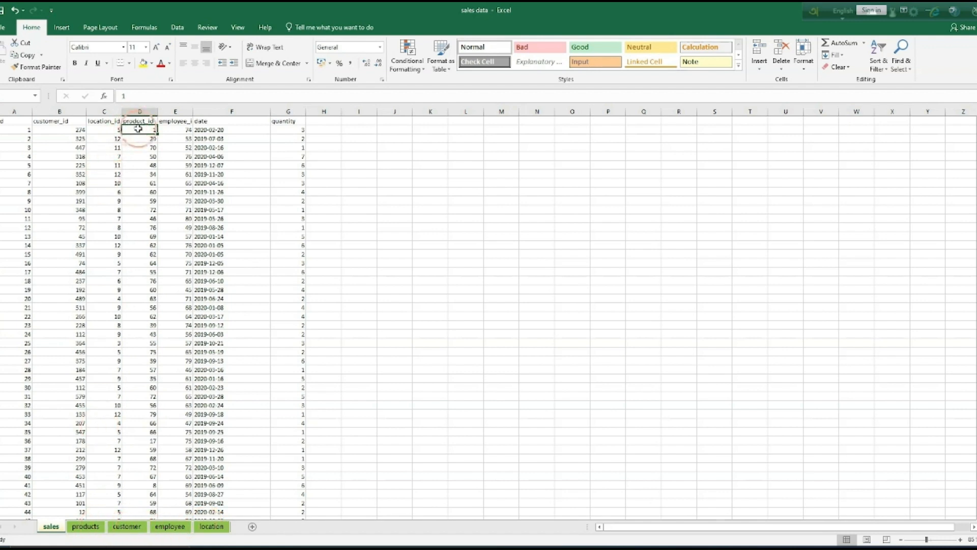
# Step: Examine the products sheet's first record, covering product_id, product, price, profit margin and tax rate
pyautogui.click(85, 526)
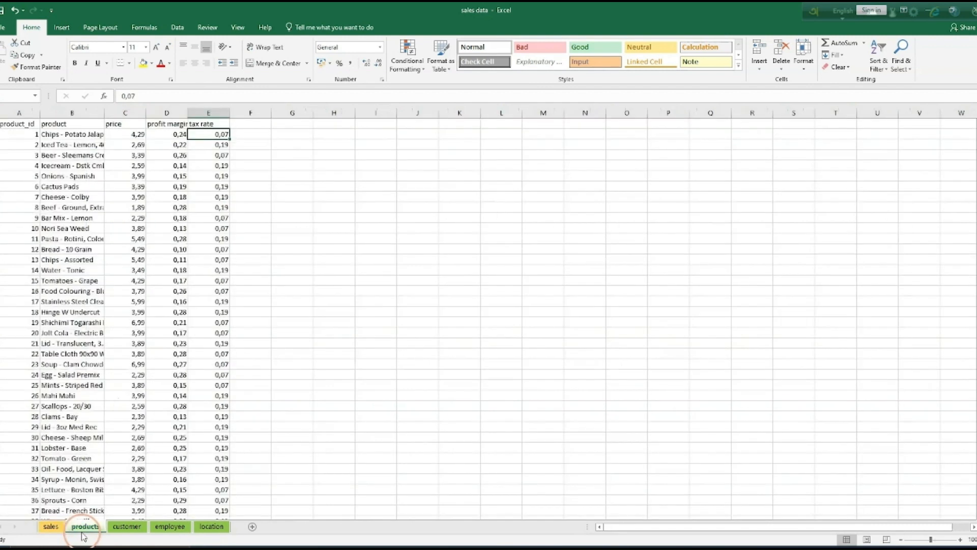
pyautogui.click(12, 135)
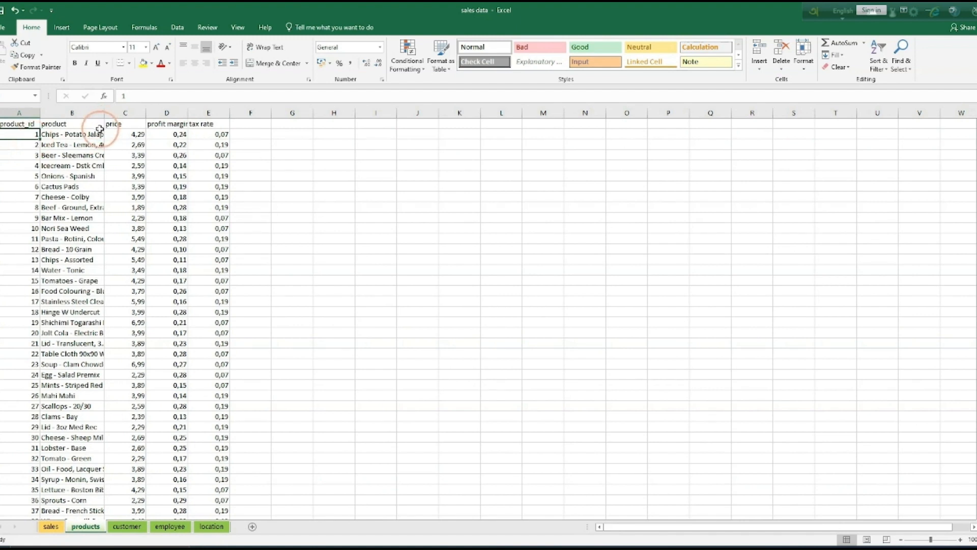
pyautogui.click(68, 135)
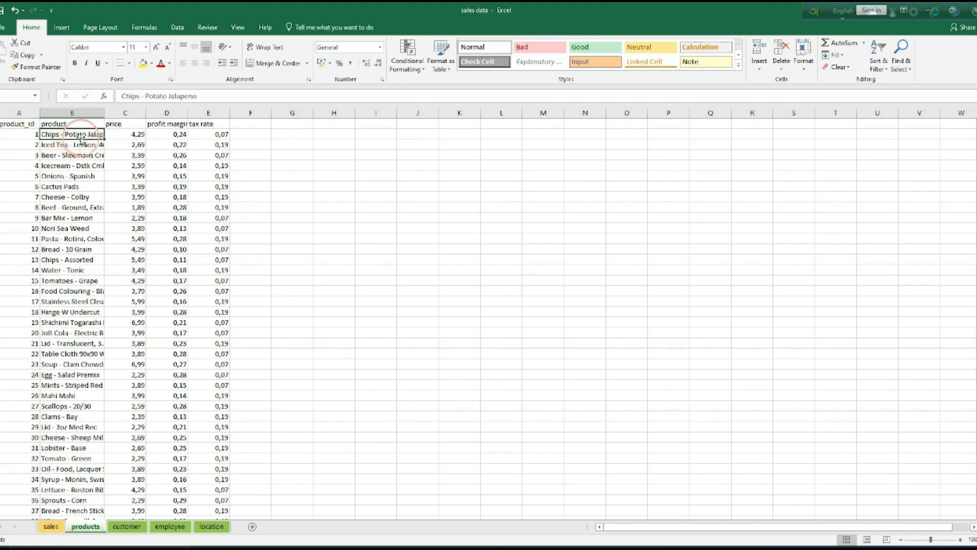
pyautogui.click(123, 135)
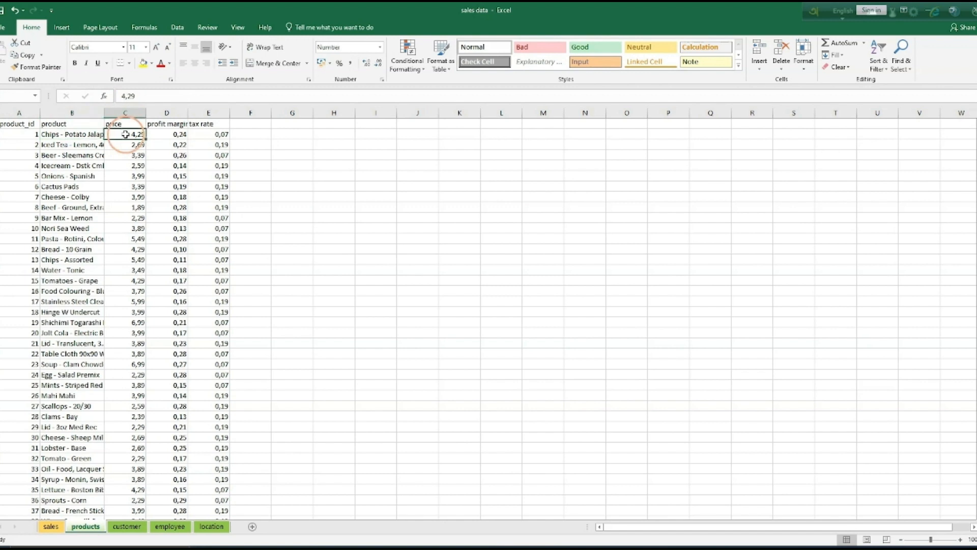
pyautogui.click(162, 134)
pyautogui.click(208, 134)
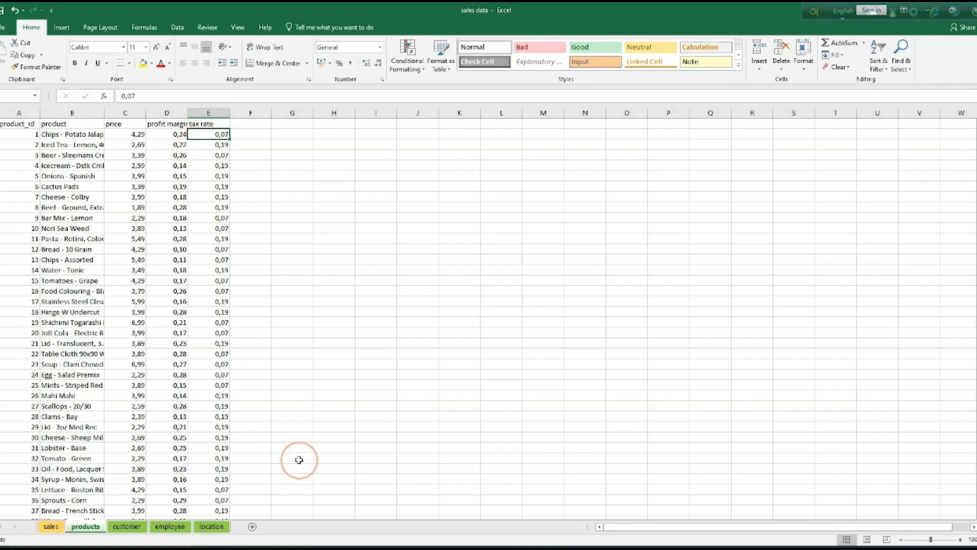
# Step: Look through the customer, employee and location sheets, and return to the sales sheet
pyautogui.click(122, 527)
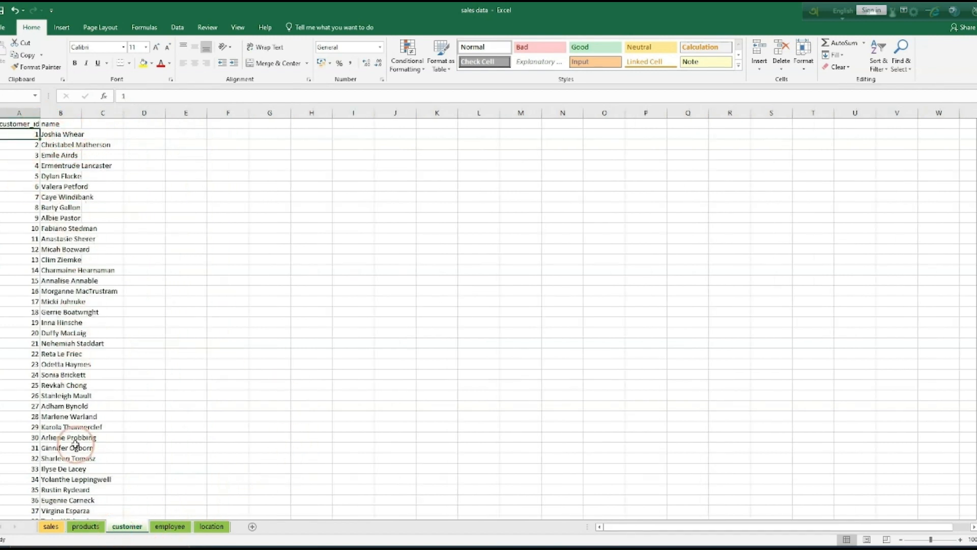
pyautogui.click(170, 526)
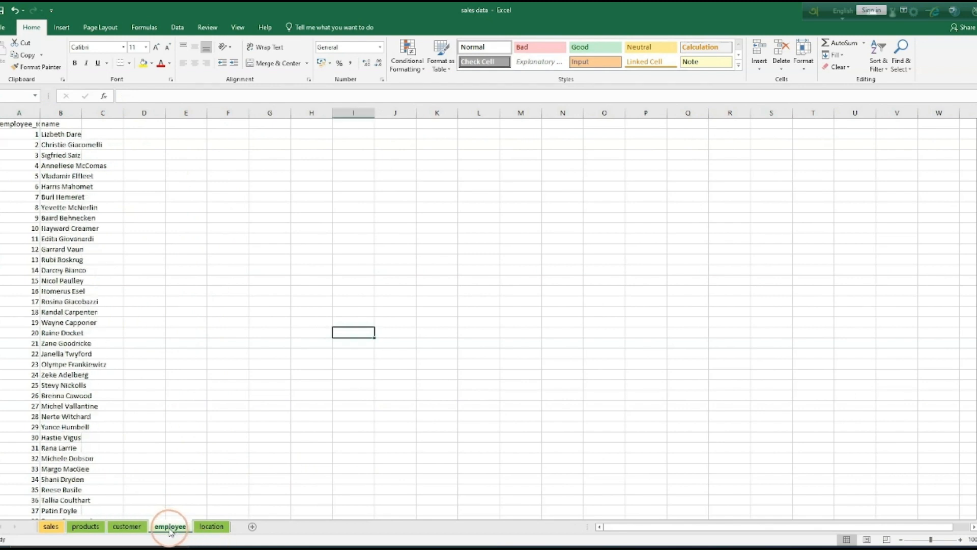
pyautogui.click(211, 526)
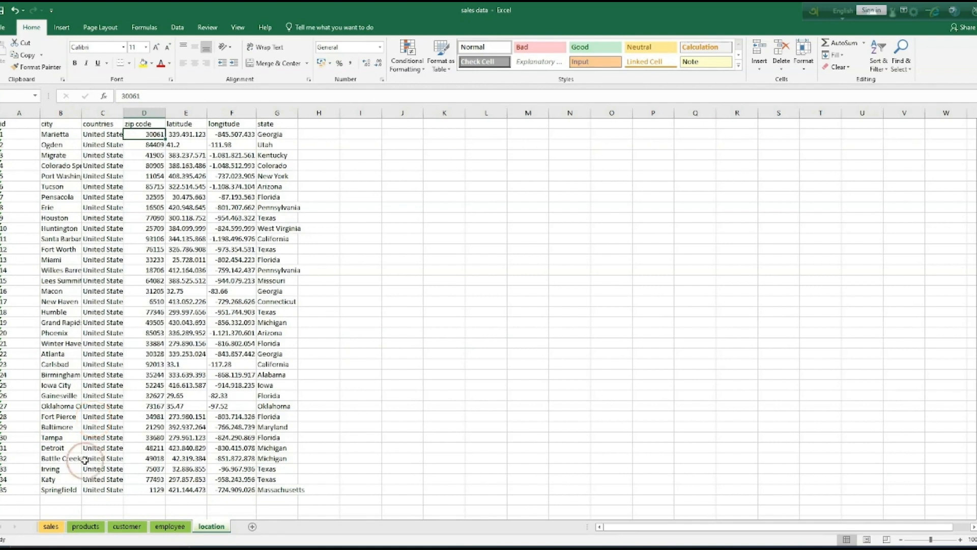
pyautogui.click(47, 529)
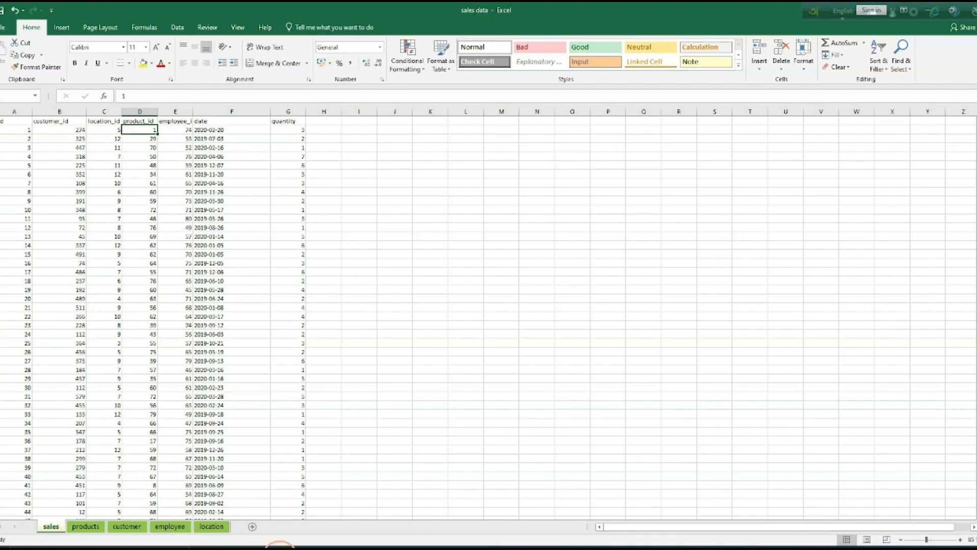
# Step: Switch to Power BI Desktop and connect to the Excel workbook "sales data" as a data source
pyautogui.click(279, 549)
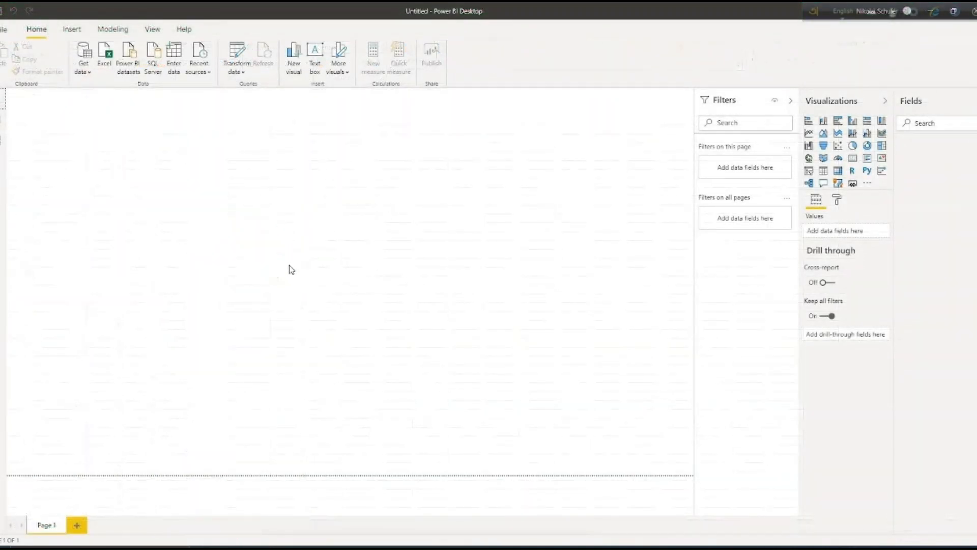
pyautogui.click(85, 71)
pyautogui.click(112, 105)
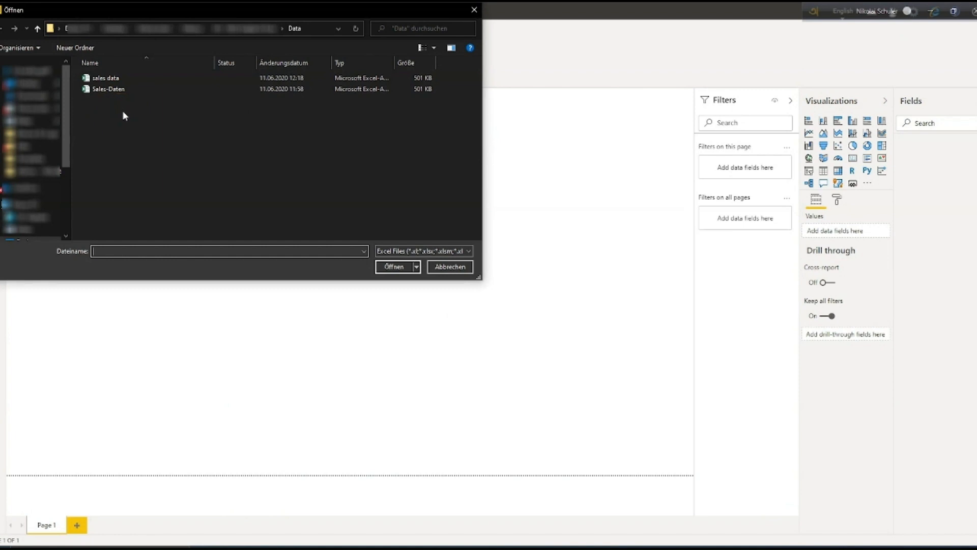
pyautogui.doubleClick(110, 78)
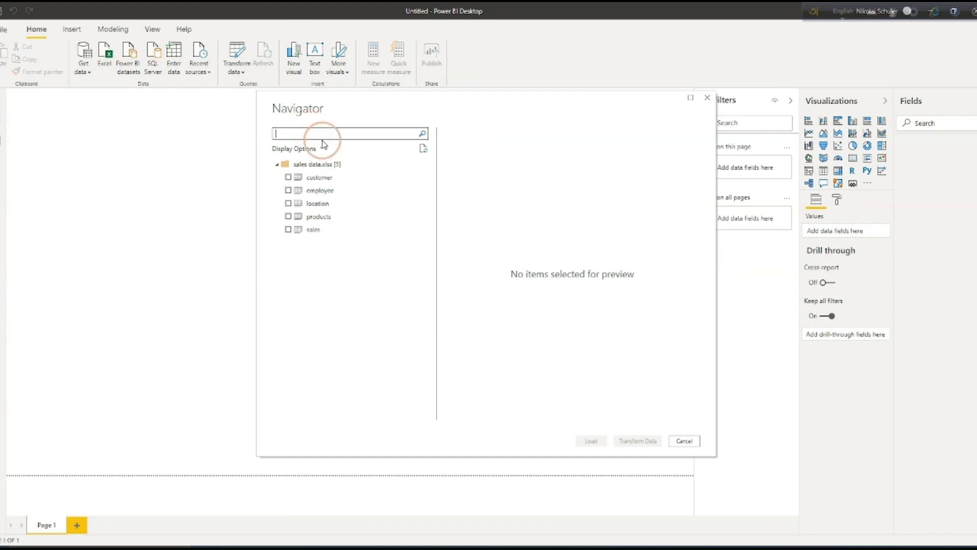
# Step: Select the customer, employee, location, products and sales tables from the workbook and load them into the report
pyautogui.click(288, 178)
pyautogui.click(288, 190)
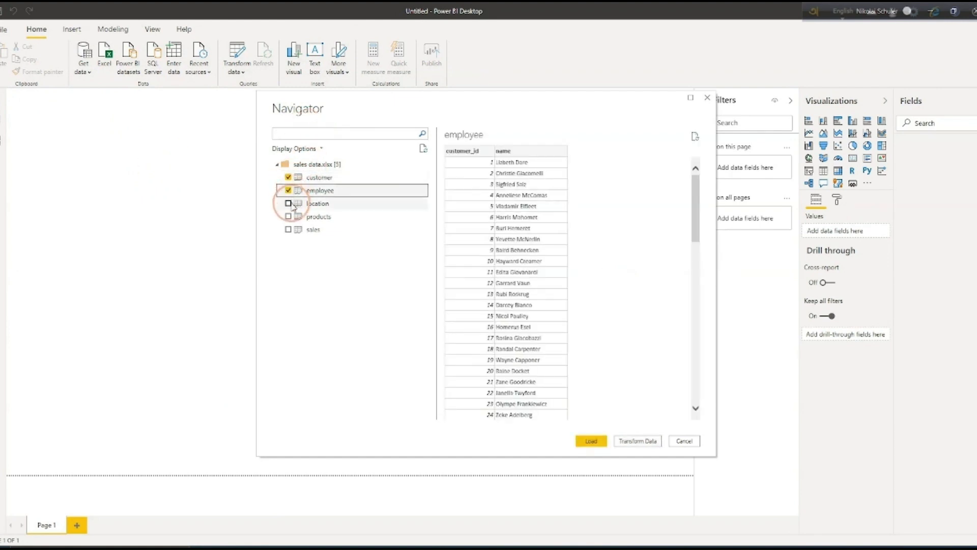
pyautogui.click(288, 203)
pyautogui.click(288, 216)
pyautogui.click(288, 230)
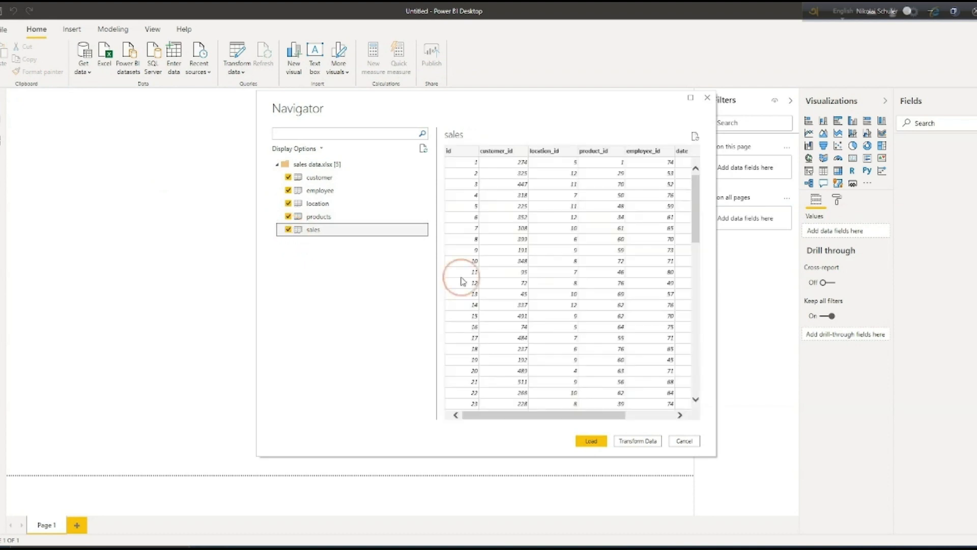
pyautogui.moveTo(564, 417); pyautogui.dragTo(493, 432)
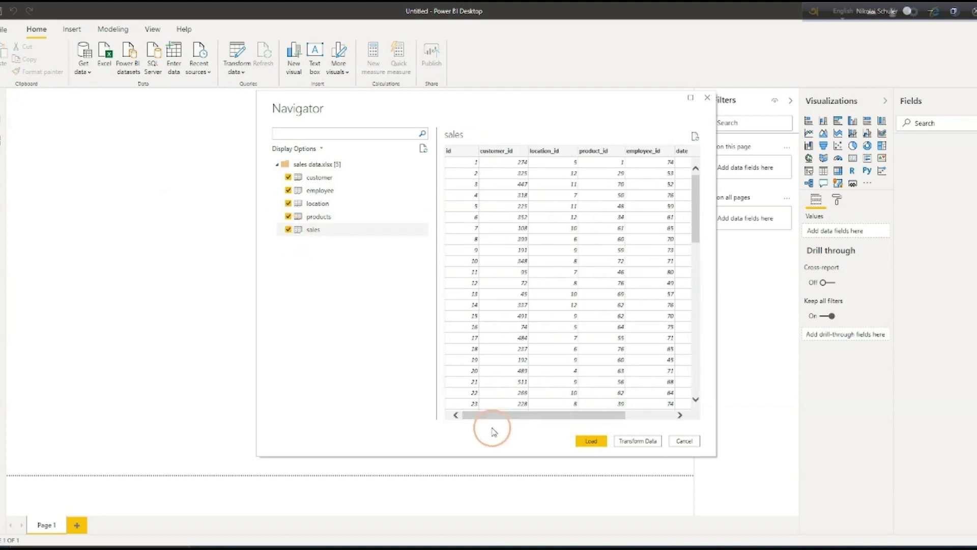
pyautogui.click(596, 444)
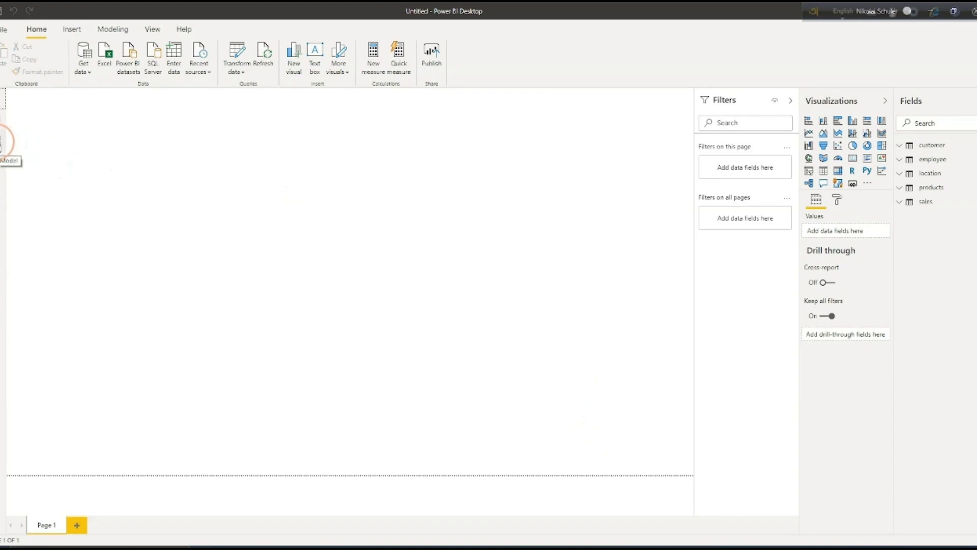
# Step: In the data model, edit the location–sales relationship to link location's id to the sales table's location_id column
pyautogui.click(3, 140)
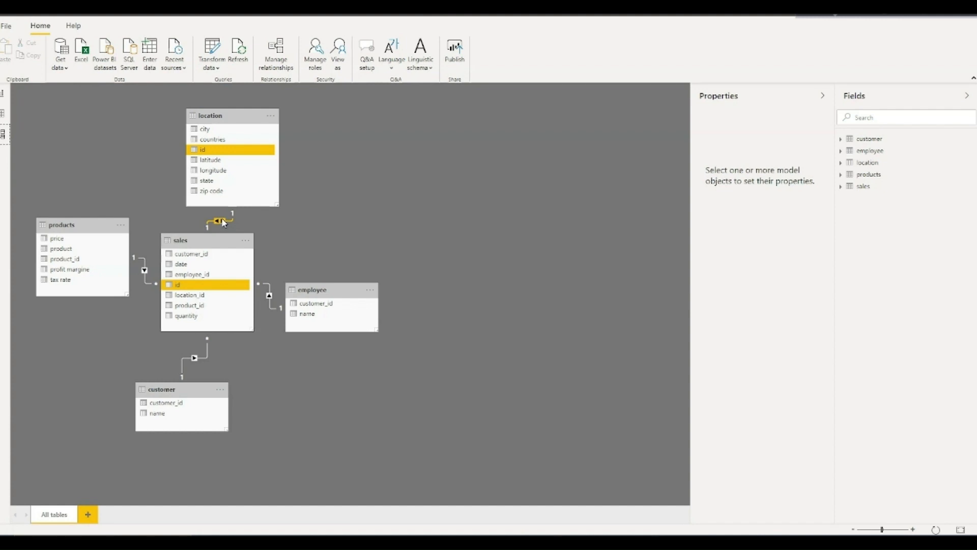
pyautogui.click(233, 219)
pyautogui.doubleClick(220, 222)
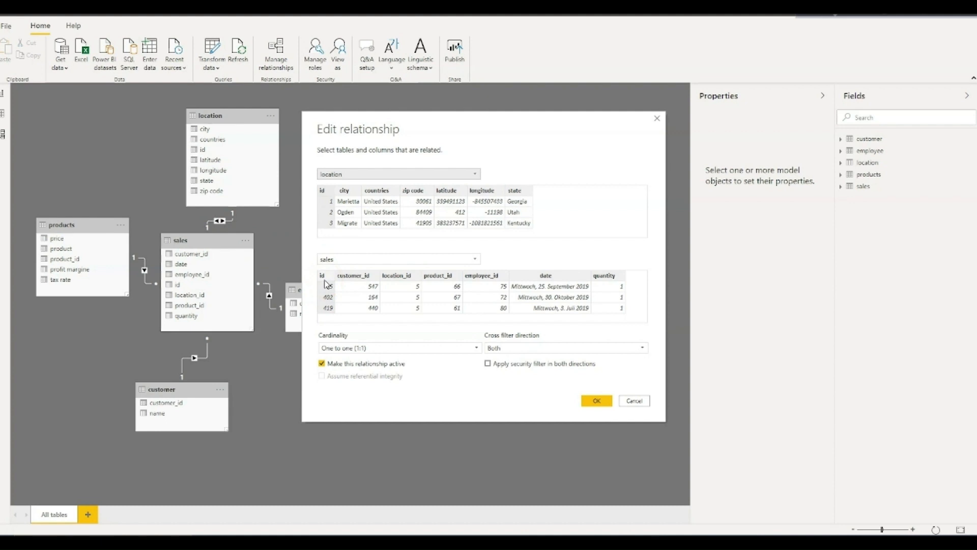
pyautogui.click(396, 279)
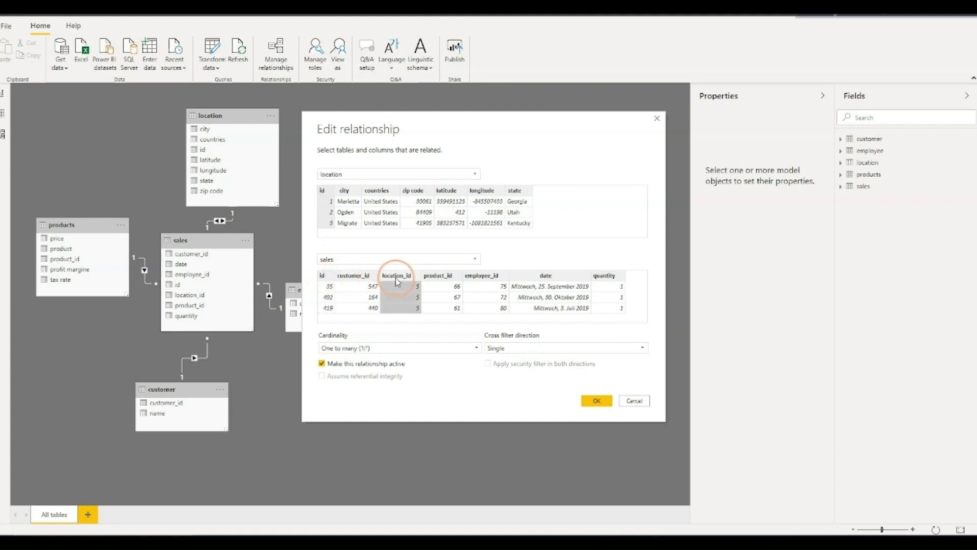
pyautogui.click(396, 283)
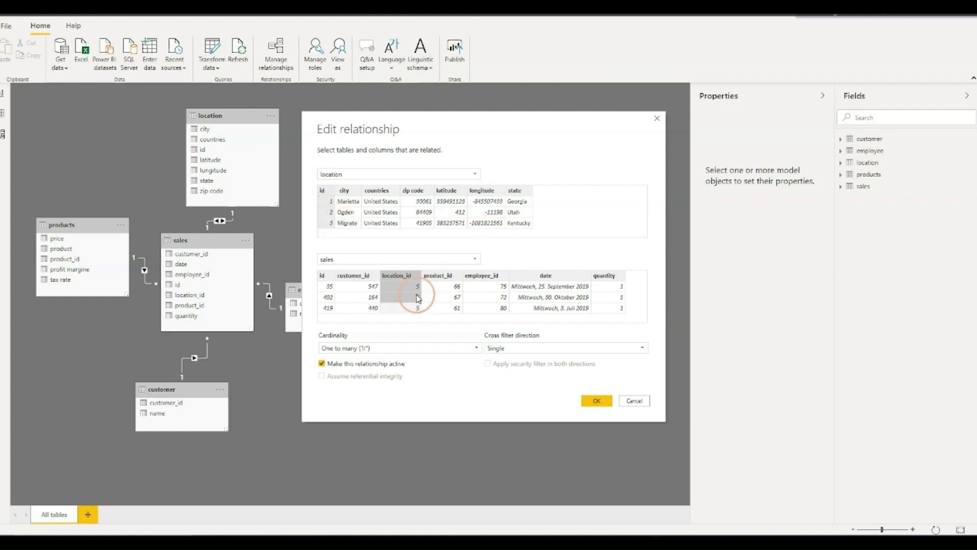
pyautogui.click(596, 401)
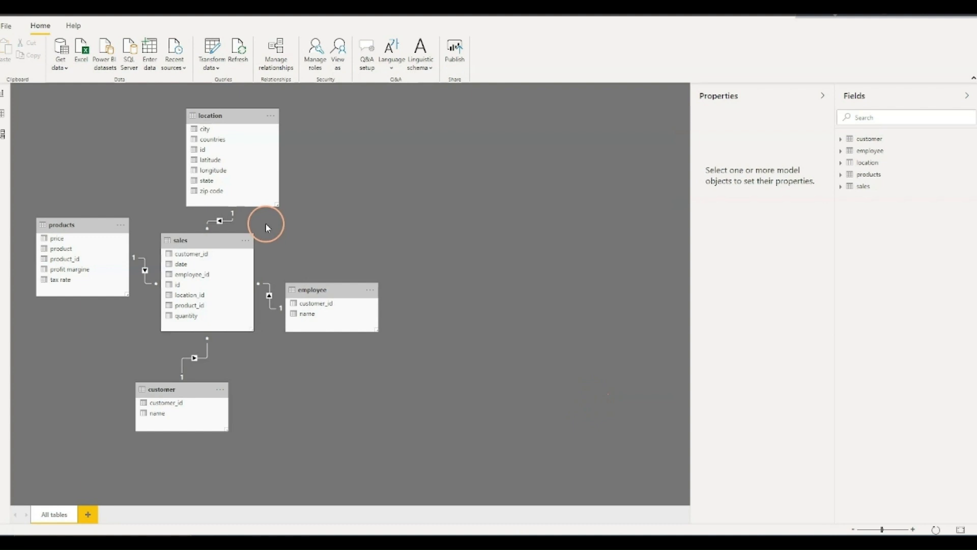
pyautogui.moveTo(224, 224)
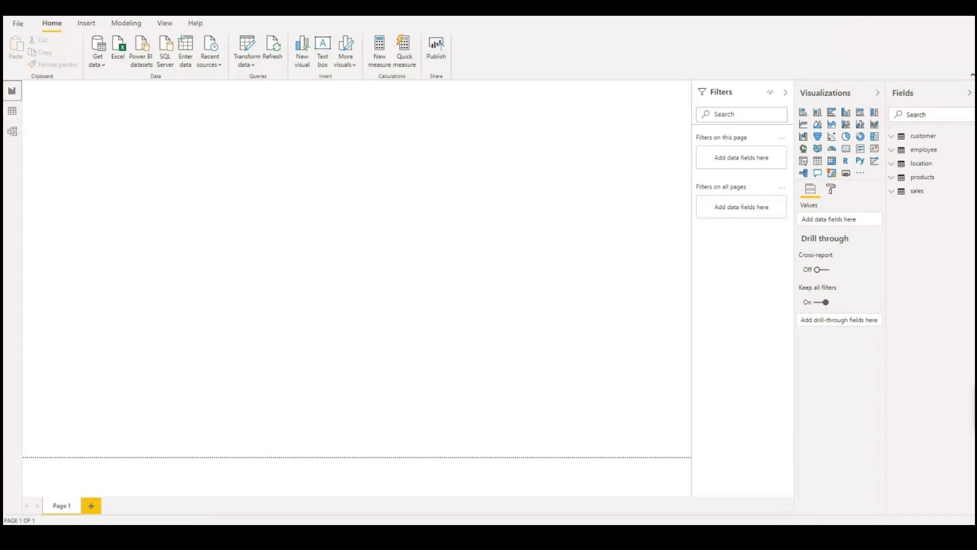
# Step: Display the loaded tables as data and examine the customer, employee and location tables with their fields
pyautogui.click(12, 112)
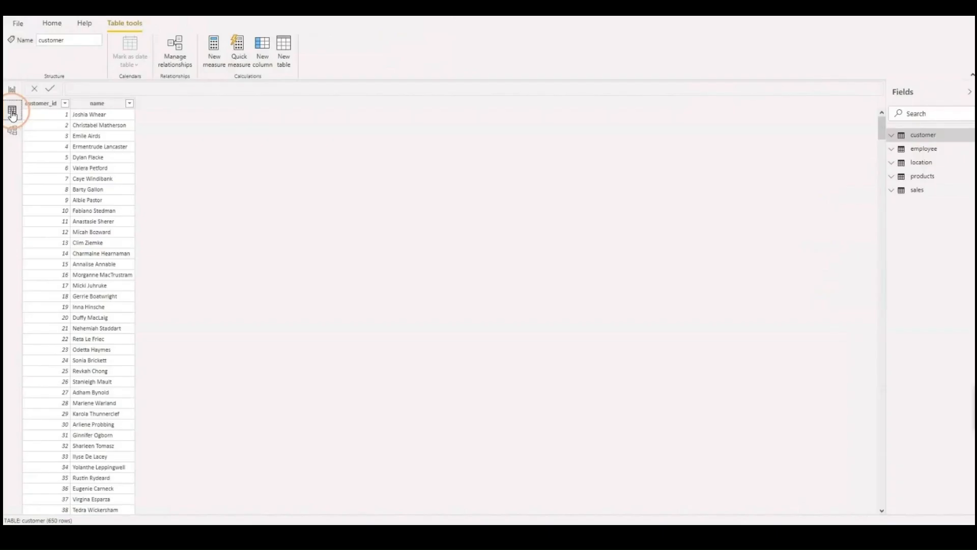
pyautogui.click(289, 133)
pyautogui.click(103, 377)
pyautogui.scroll(-5, 105, 379)
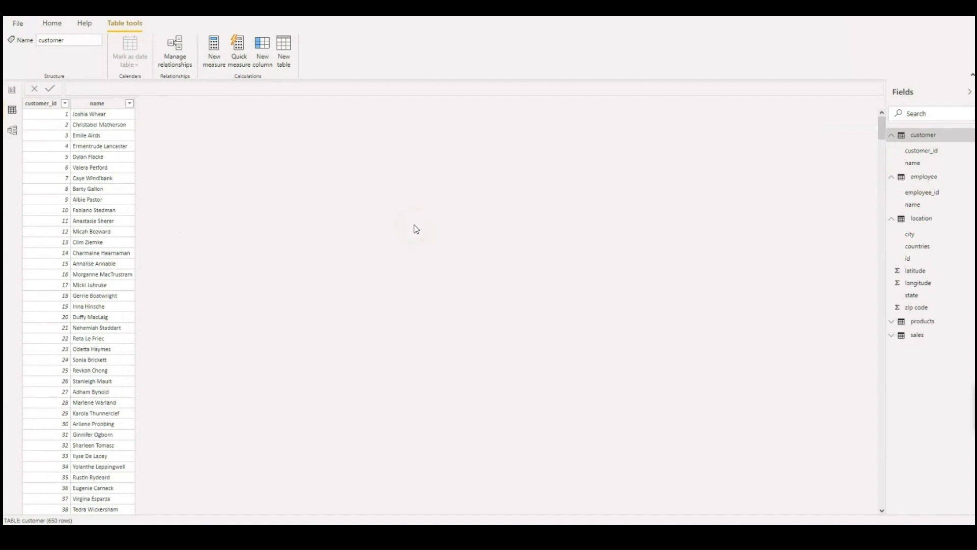
pyautogui.click(413, 228)
pyautogui.click(931, 179)
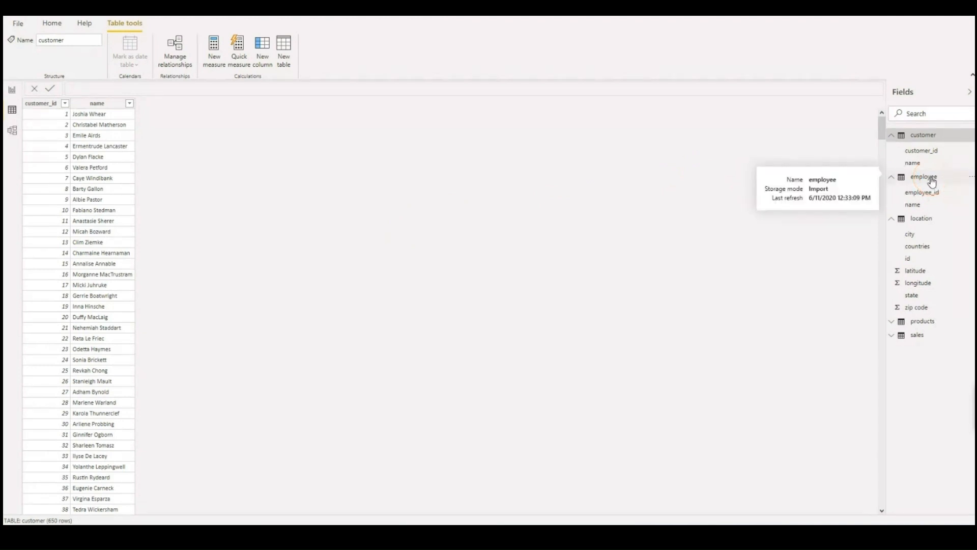
pyautogui.click(921, 220)
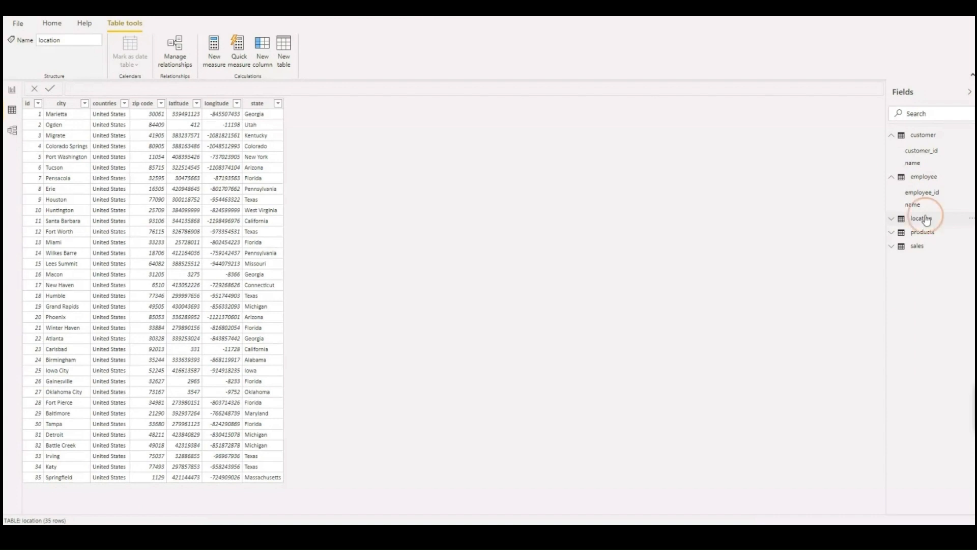
# Step: Display the sales table's data and examine the options for adding a new column to it in the data and report views
pyautogui.click(921, 248)
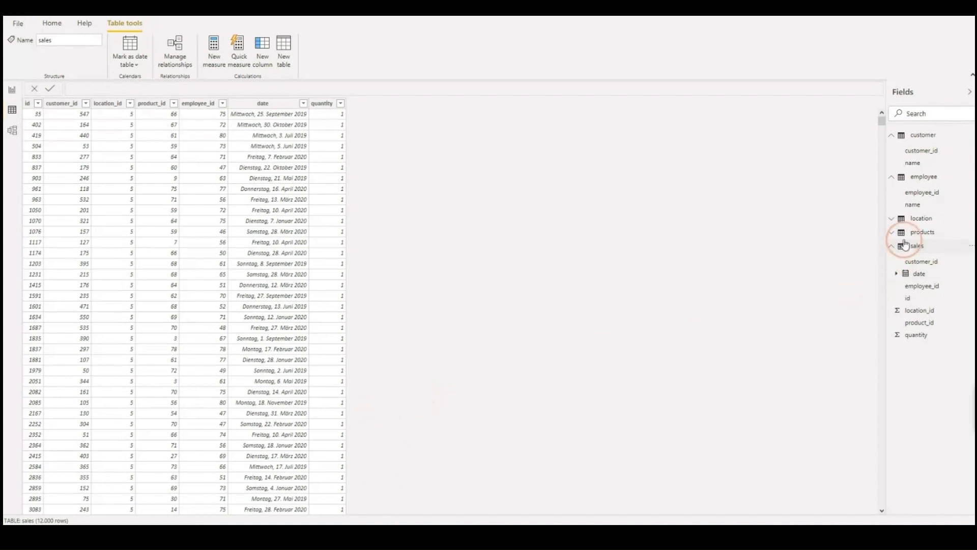
pyautogui.moveTo(924, 248)
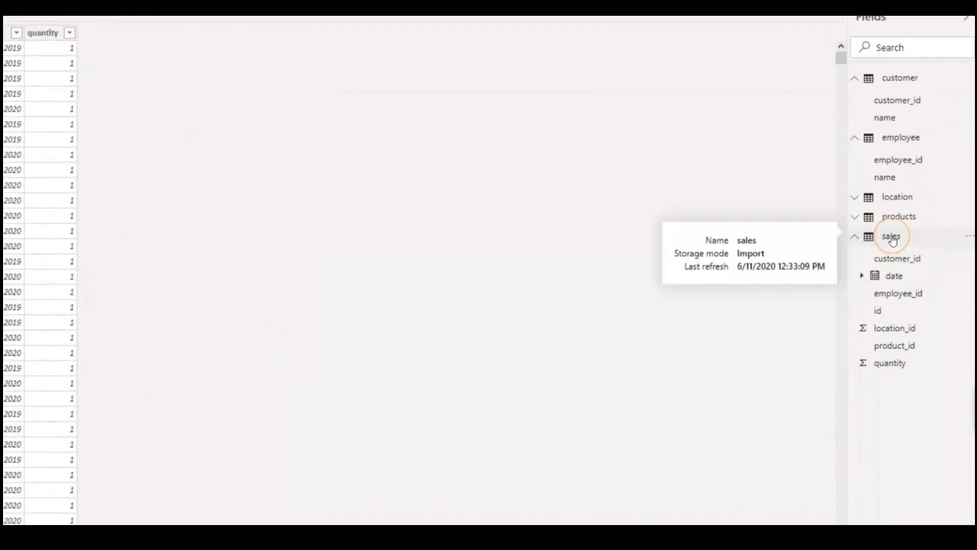
pyautogui.rightClick(892, 239)
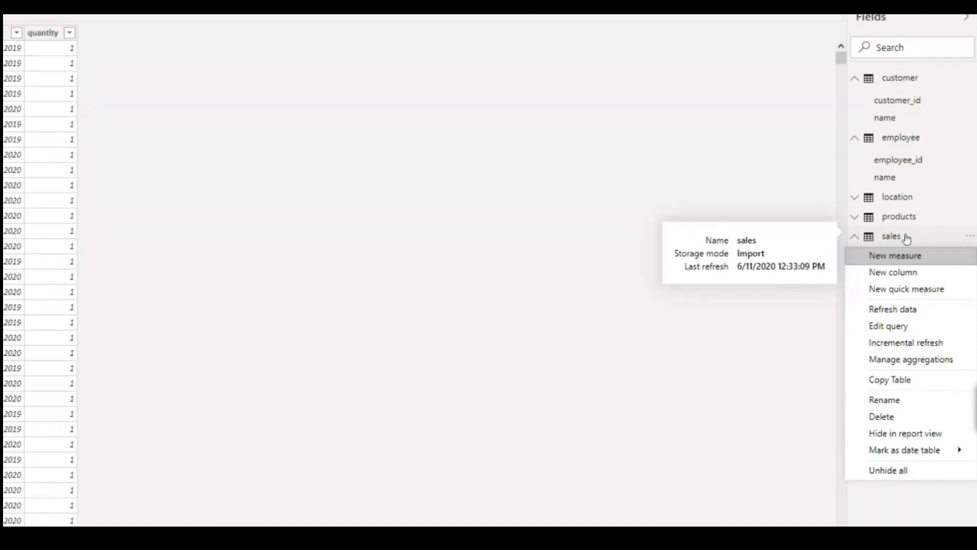
pyautogui.click(896, 275)
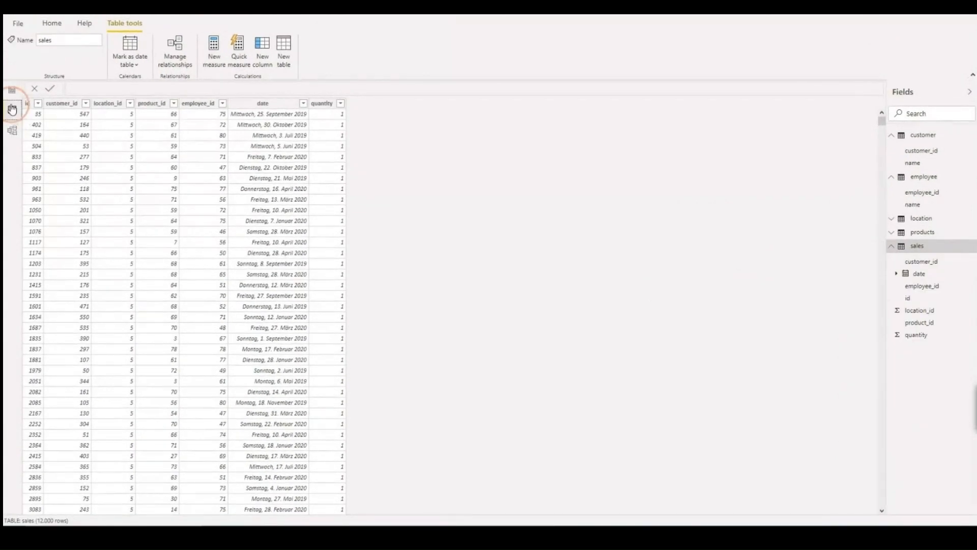
pyautogui.click(10, 96)
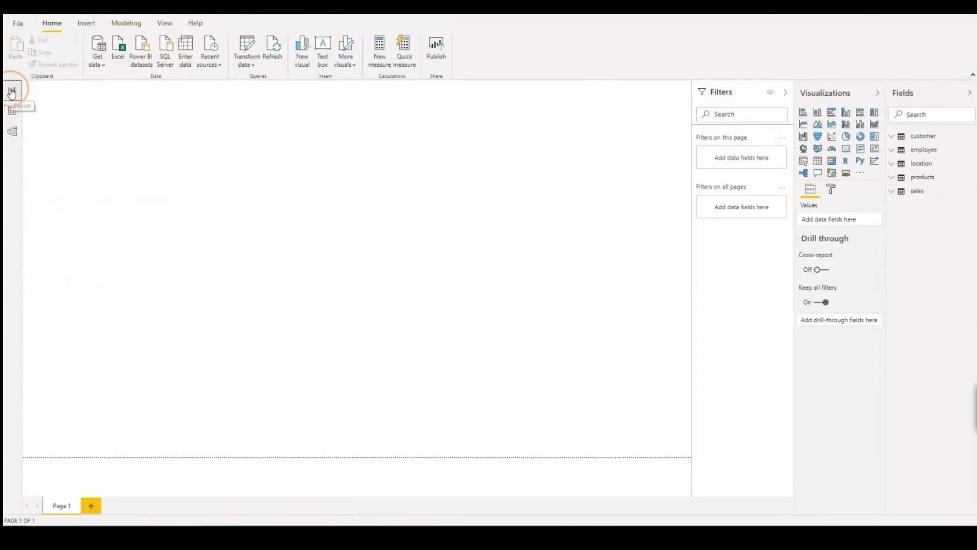
pyautogui.rightClick(919, 192)
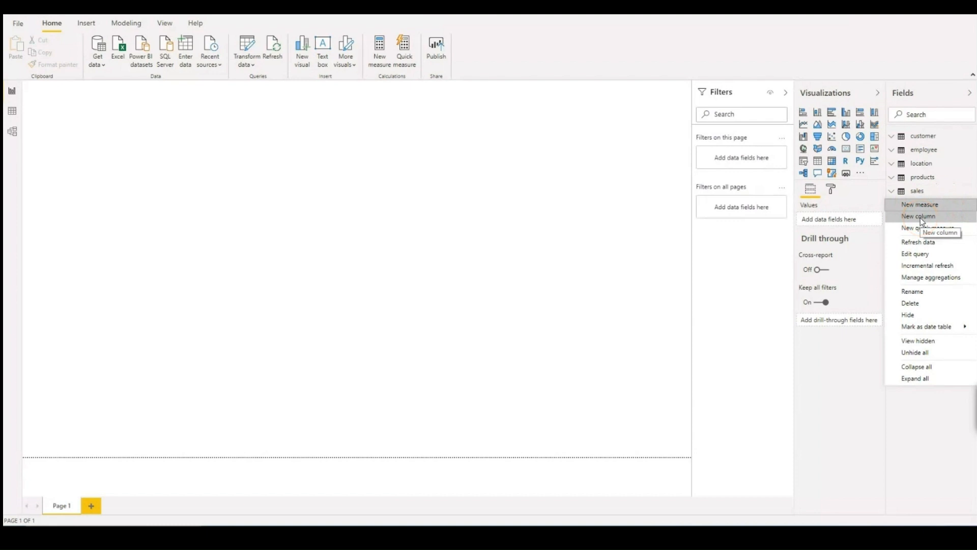
pyautogui.click(928, 179)
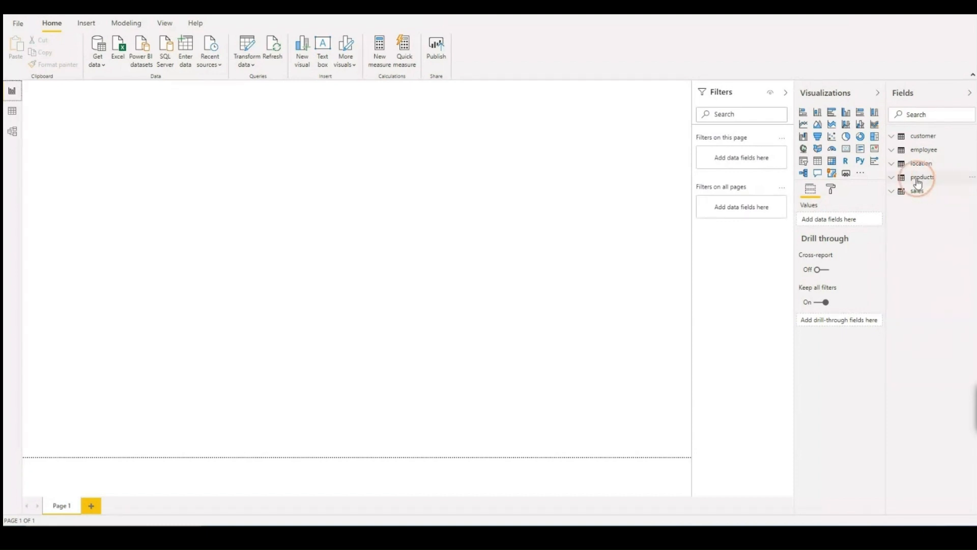
pyautogui.click(944, 191)
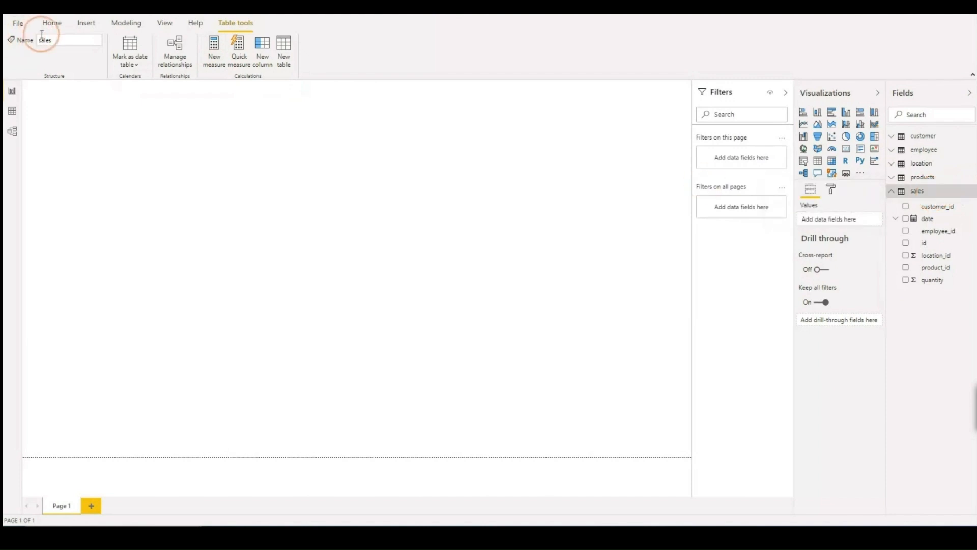
pyautogui.click(12, 111)
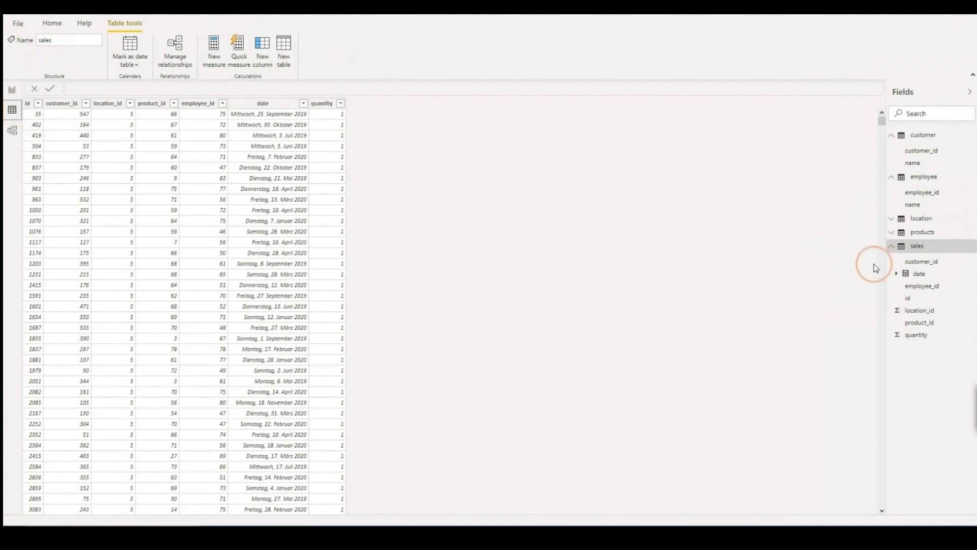
# Step: Add a new calculated column named "price" to the sales table
pyautogui.click(916, 247)
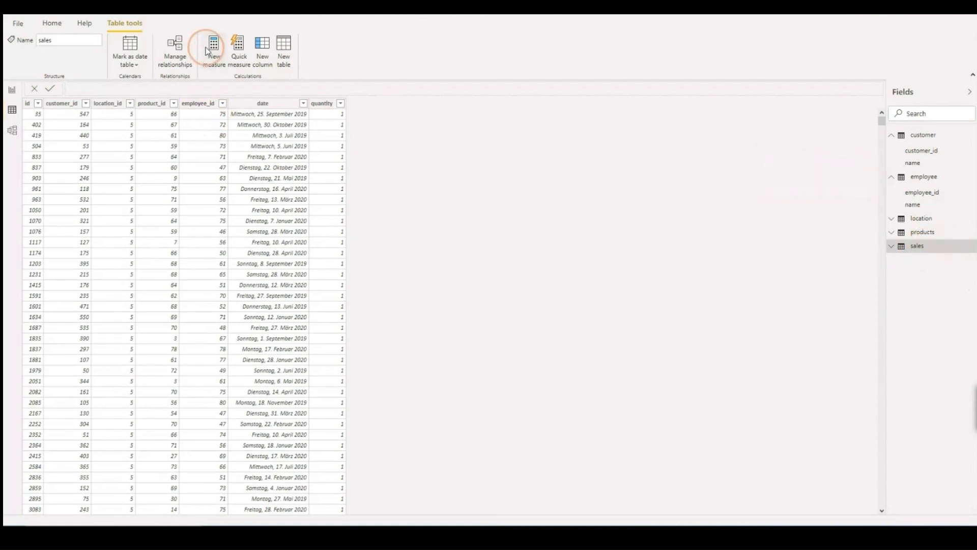
pyautogui.click(266, 49)
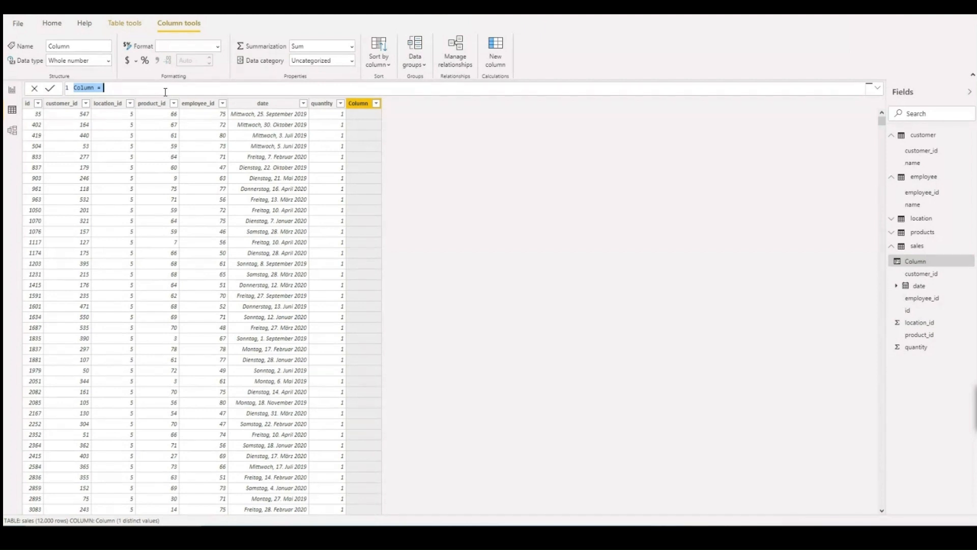
pyautogui.click(96, 87)
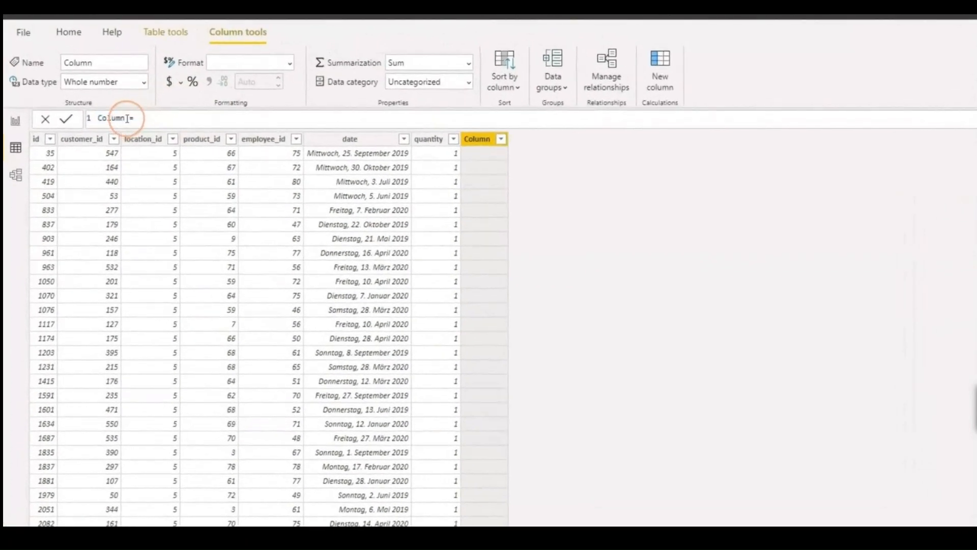
pyautogui.moveTo(127, 118); pyautogui.dragTo(94, 121)
pyautogui.write('price')
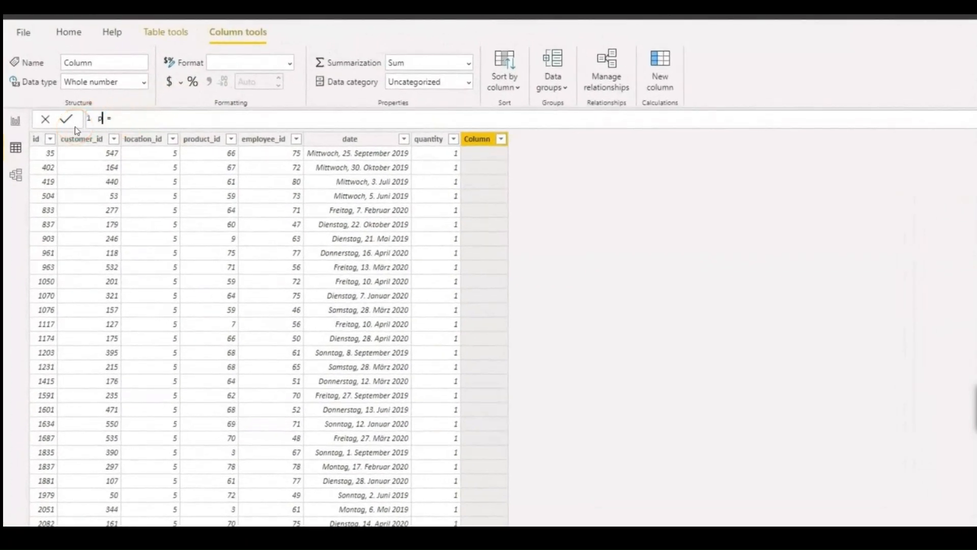
pyautogui.click(187, 121)
pyautogui.press('Return')
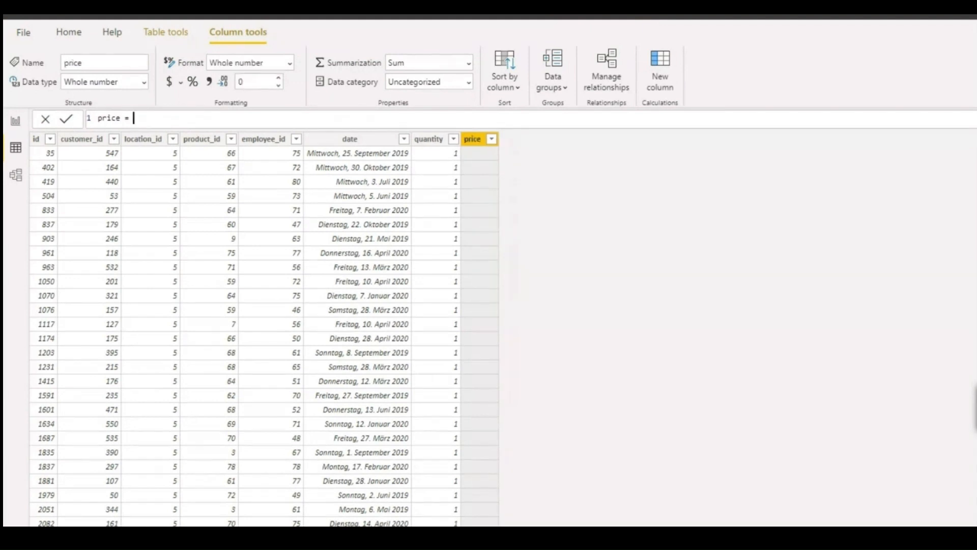
# Step: Define the price column with the formula RELATED (products[price]) to pull the price from the products table
pyautogui.click(383, 123)
pyautogui.write('RELATED (')
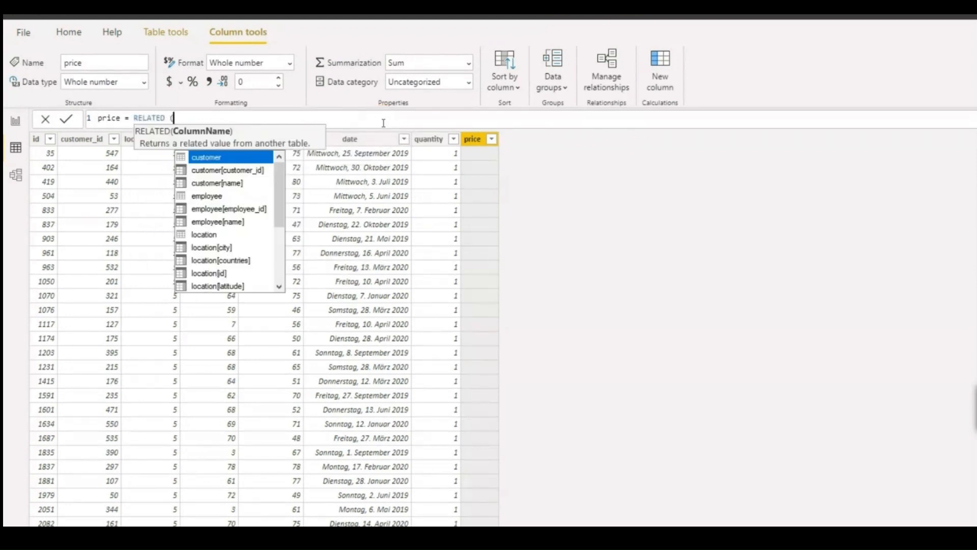
pyautogui.write('price')
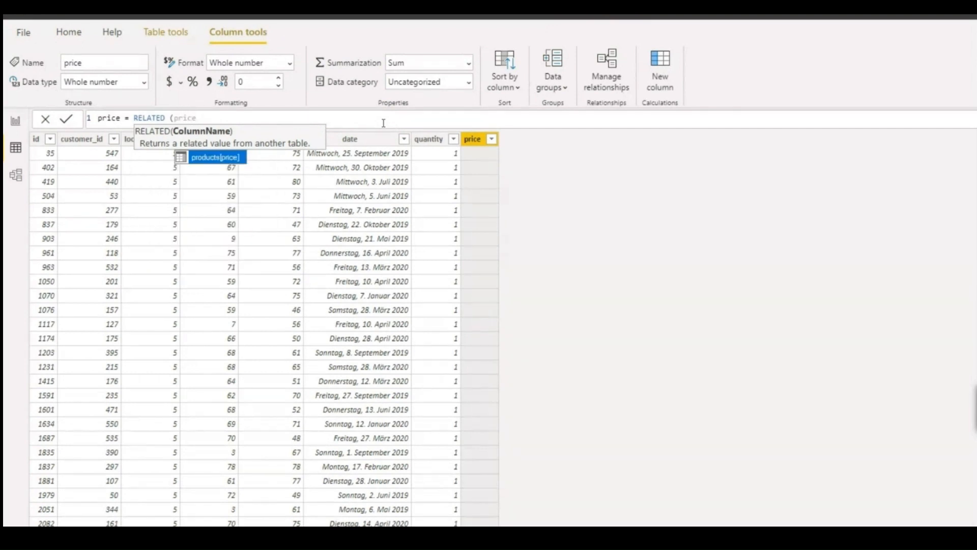
pyautogui.click(216, 162)
pyautogui.click(207, 159)
pyautogui.click(208, 161)
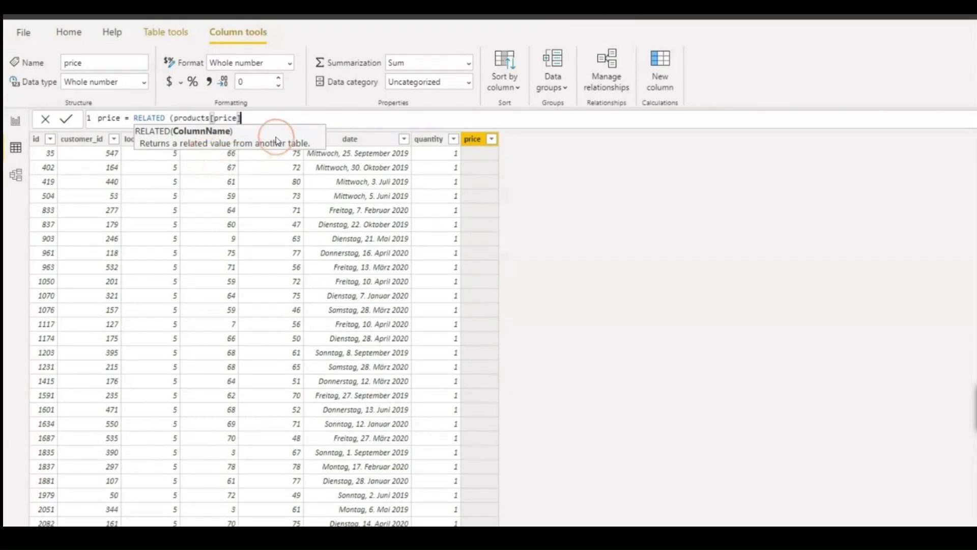
pyautogui.write(')')
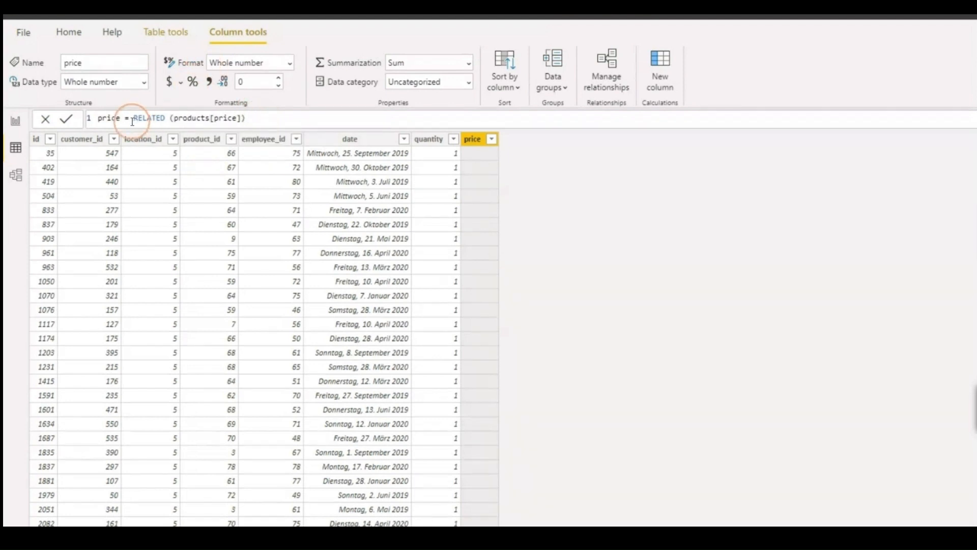
pyautogui.moveTo(133, 118); pyautogui.dragTo(165, 121)
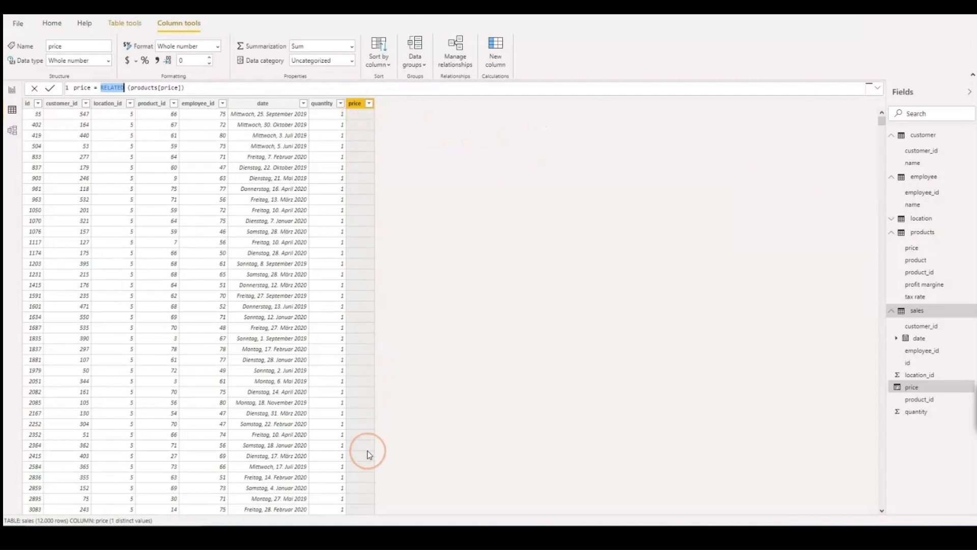
pyautogui.press('Return')
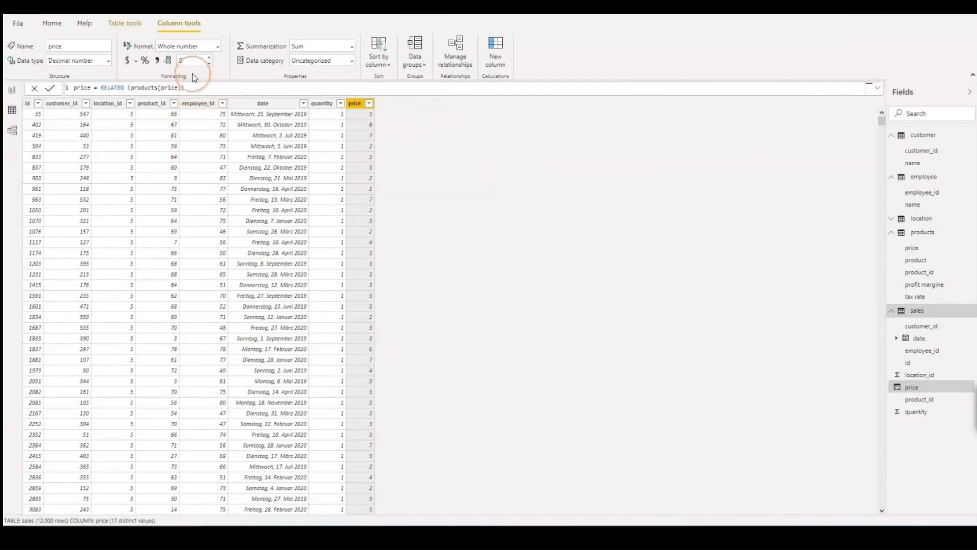
# Step: Set the sales table's price column to display 2 decimal places
pyautogui.click(189, 60)
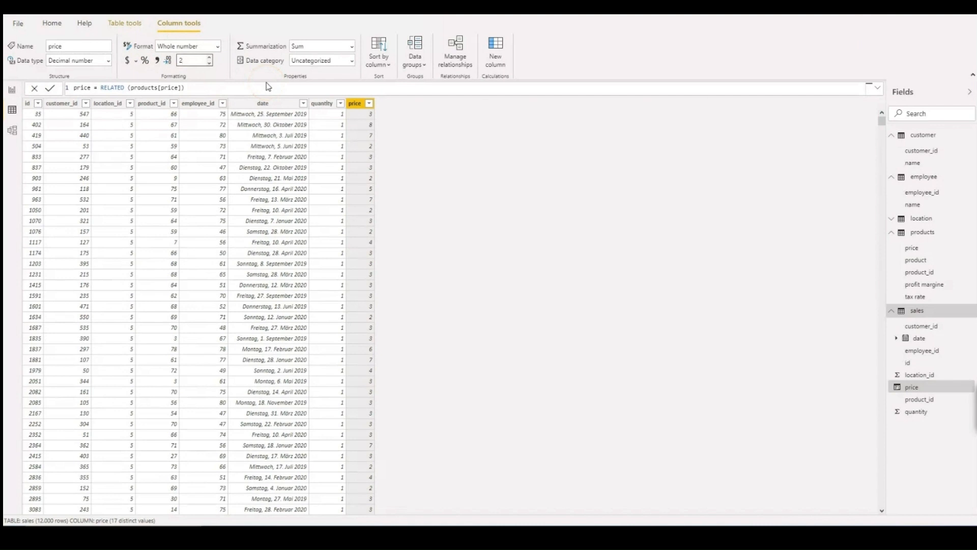
pyautogui.write('2')
pyautogui.press('Return')
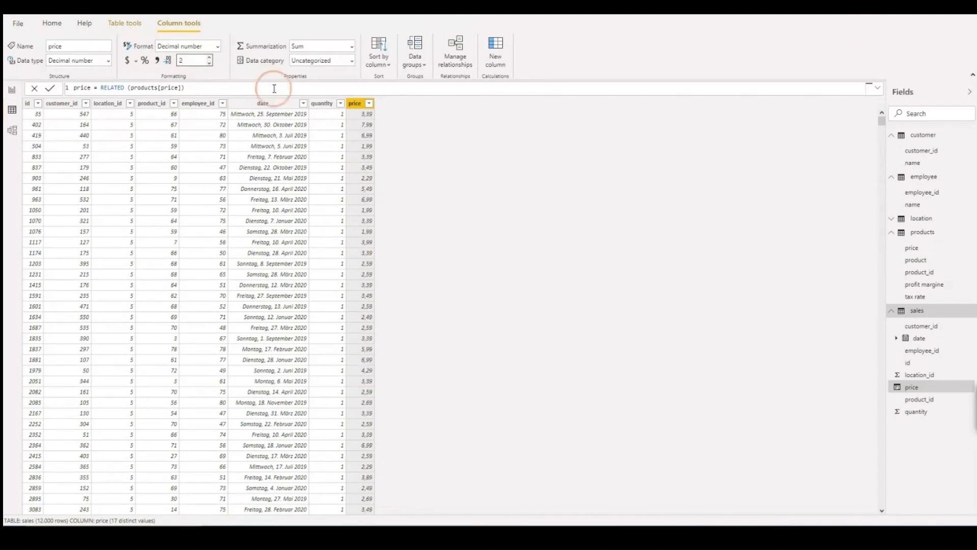
pyautogui.click(366, 131)
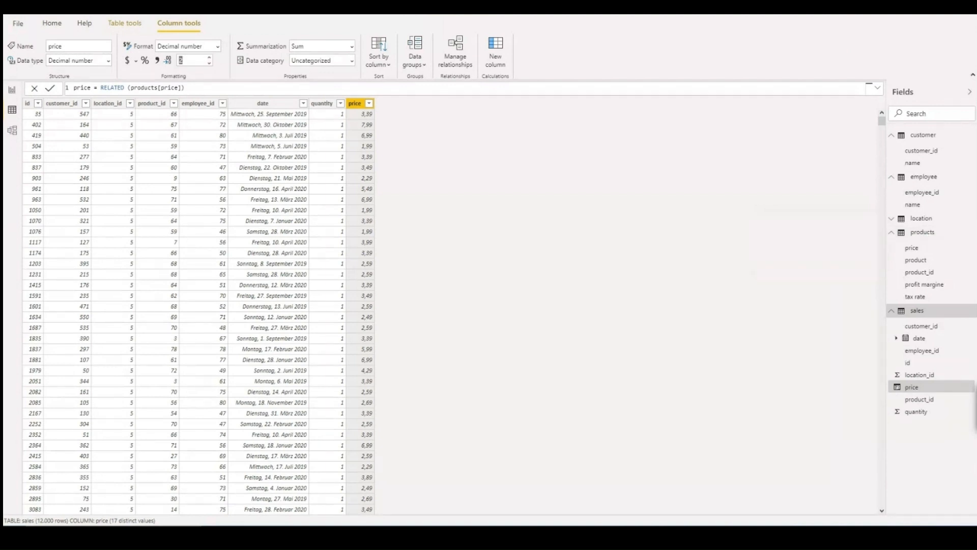
pyautogui.click(404, 173)
# Step: Add another calculated column named "revenue" to the sales table
pyautogui.click(922, 312)
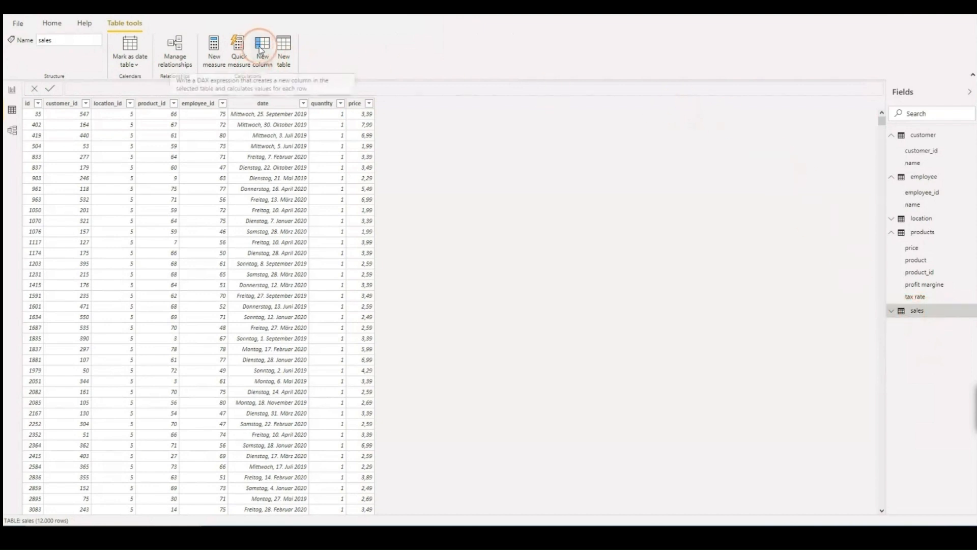
pyautogui.rightClick(945, 312)
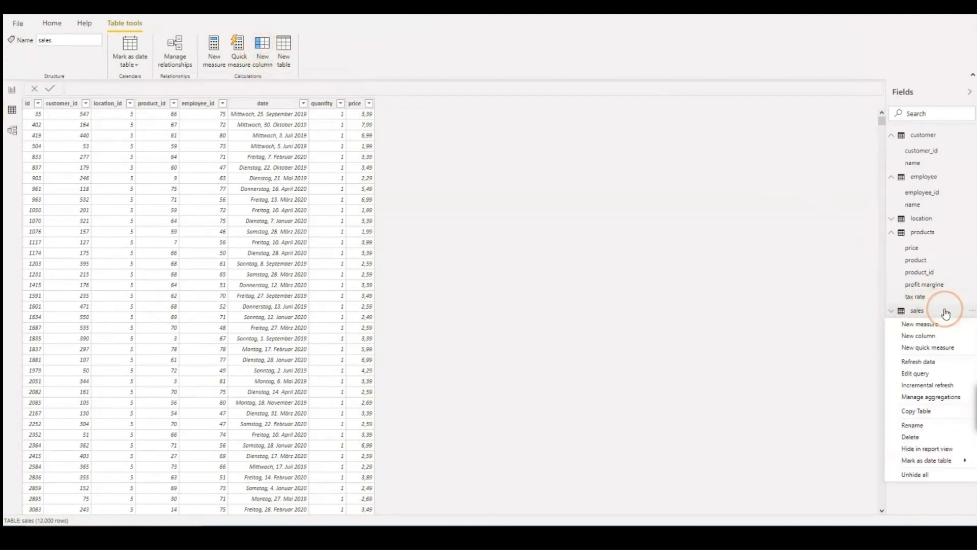
pyautogui.click(919, 336)
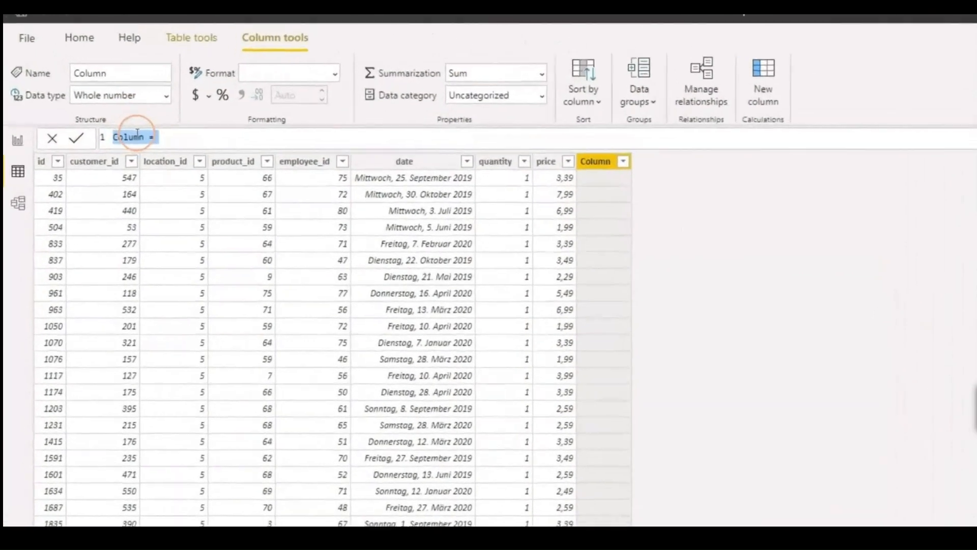
pyautogui.click(94, 88)
pyautogui.moveTo(151, 143); pyautogui.dragTo(72, 148)
pyautogui.write('rev')
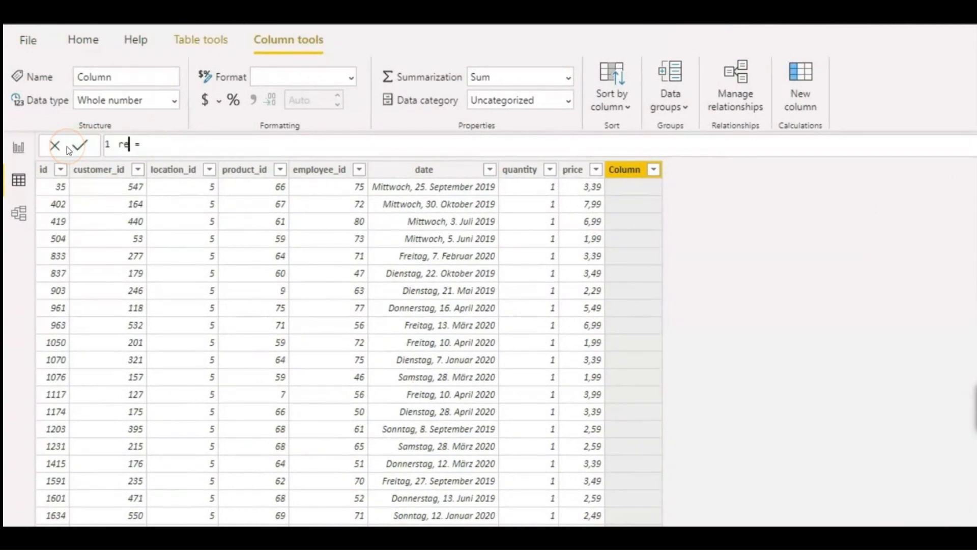
pyautogui.write('enue')
pyautogui.press('Return')
pyautogui.click(229, 153)
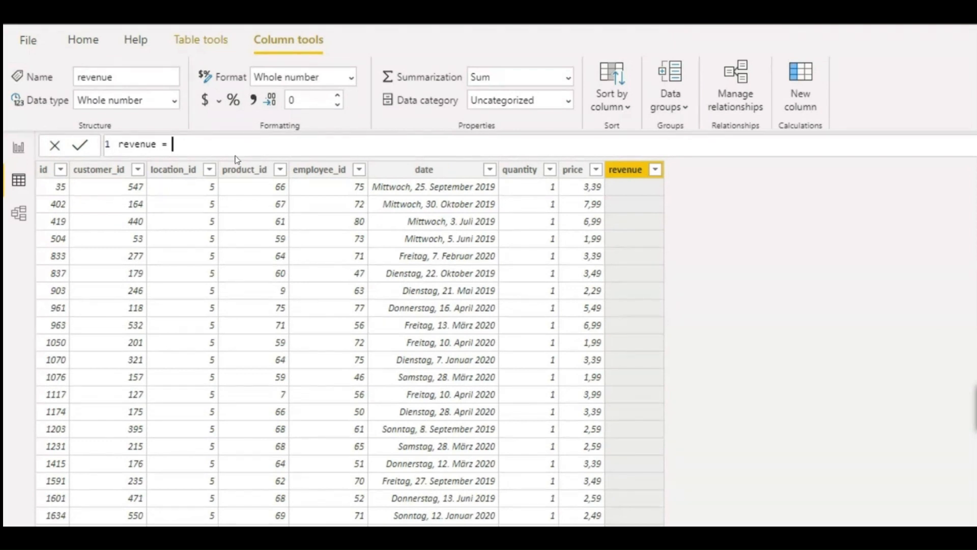
# Step: Define the revenue column with the formula sales[quantity] * sales[price]
pyautogui.write('qu')
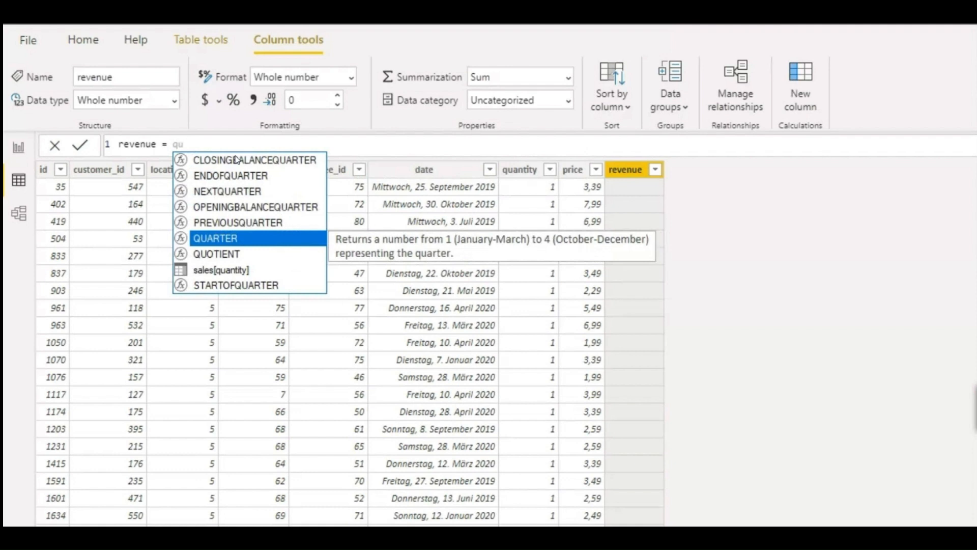
pyautogui.write('anti')
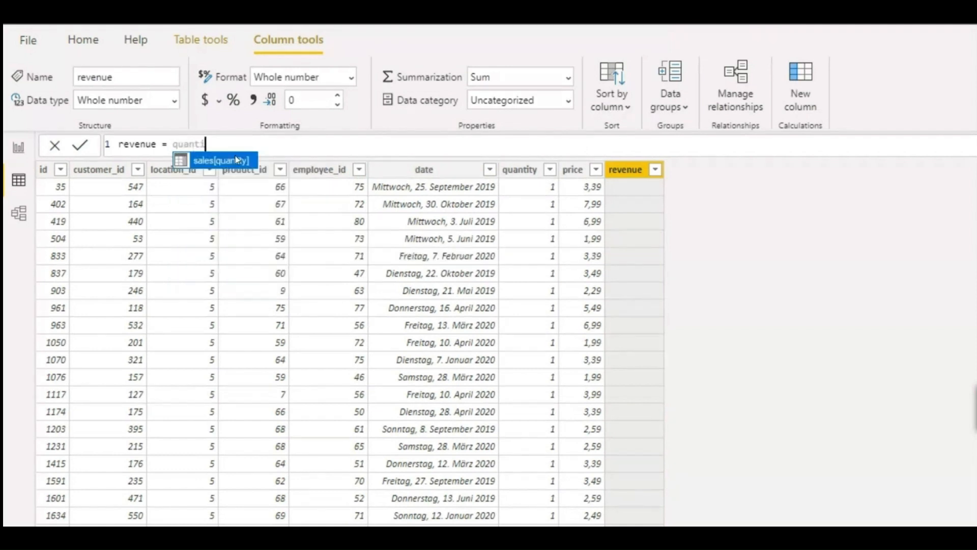
pyautogui.click(198, 166)
pyautogui.click(230, 167)
pyautogui.click(208, 165)
pyautogui.click(208, 166)
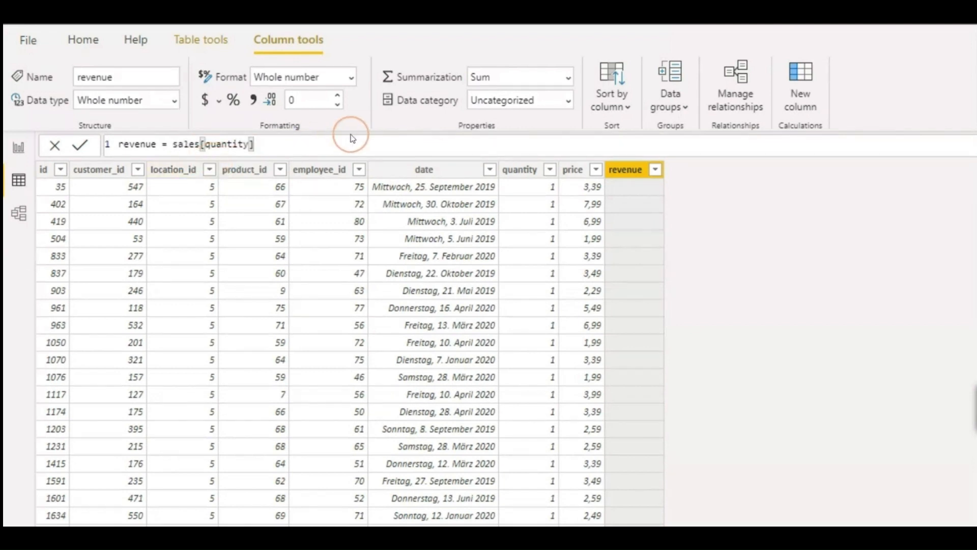
pyautogui.write('* price')
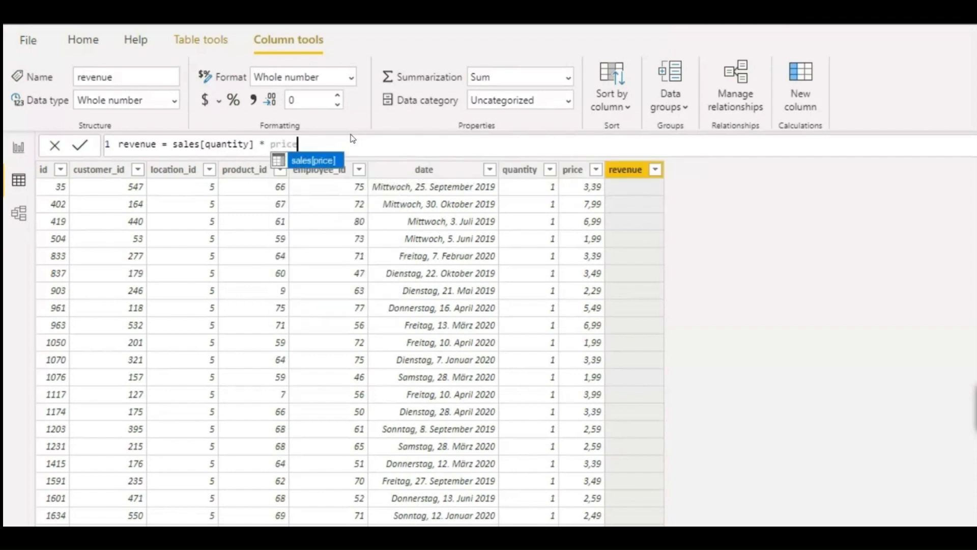
pyautogui.click(327, 149)
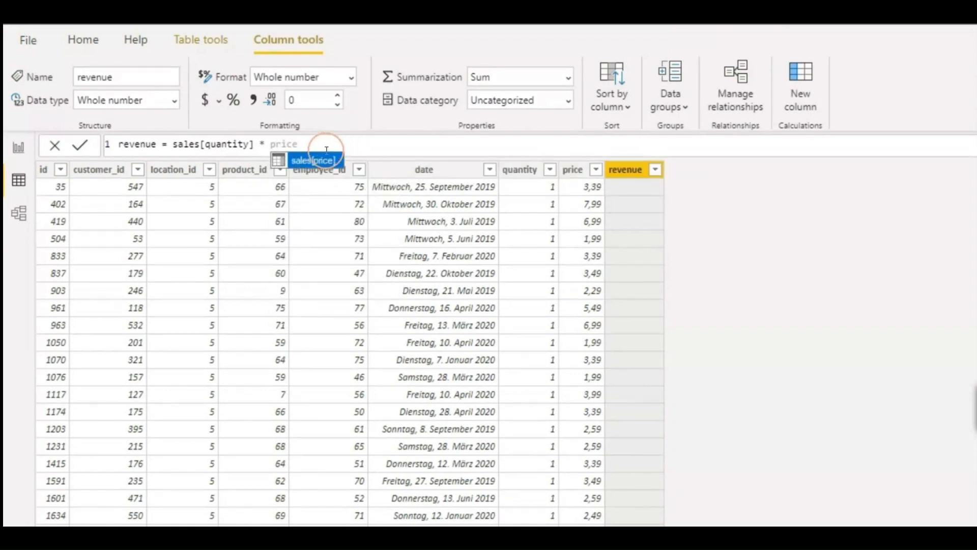
pyautogui.click(294, 161)
pyautogui.click(410, 133)
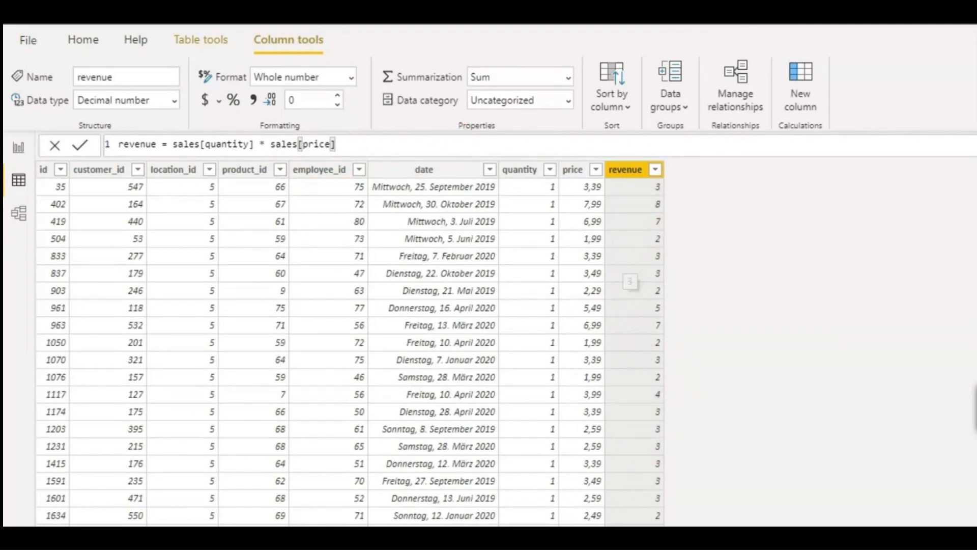
# Step: Set the sales table's revenue column to display 2 decimal places
pyautogui.doubleClick(291, 100)
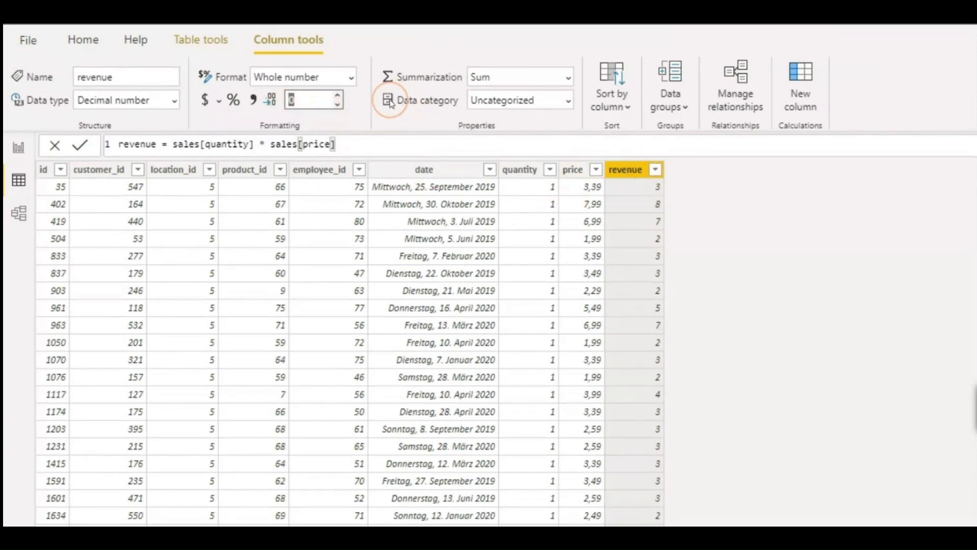
pyautogui.write('2')
pyautogui.press('Return')
# Step: Filter the sales table's quantity column to exclude rows with the value 1
pyautogui.click(549, 169)
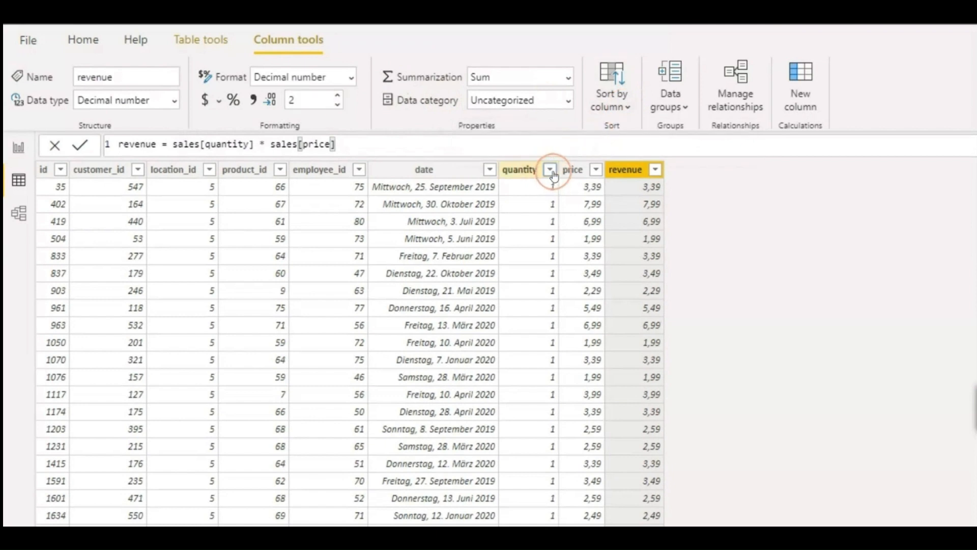
pyautogui.click(583, 328)
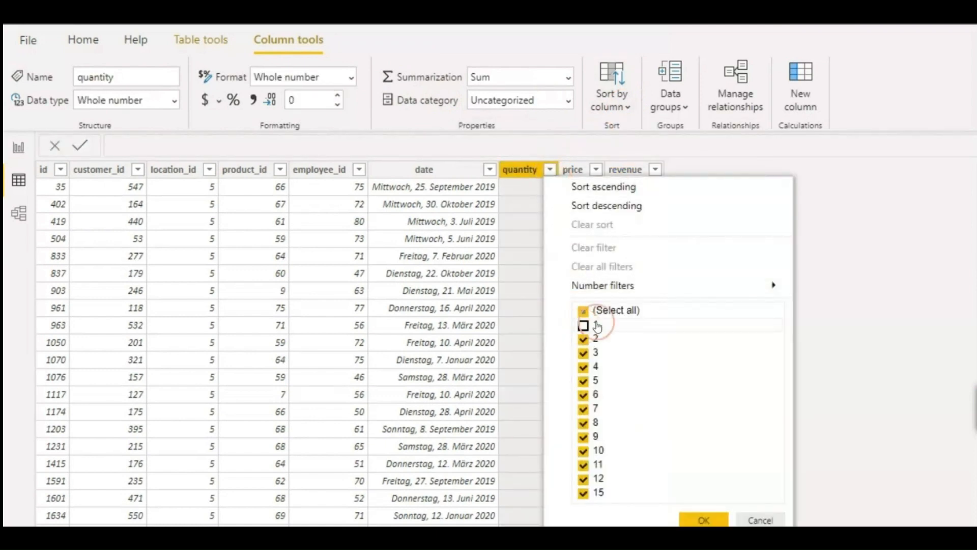
pyautogui.click(707, 519)
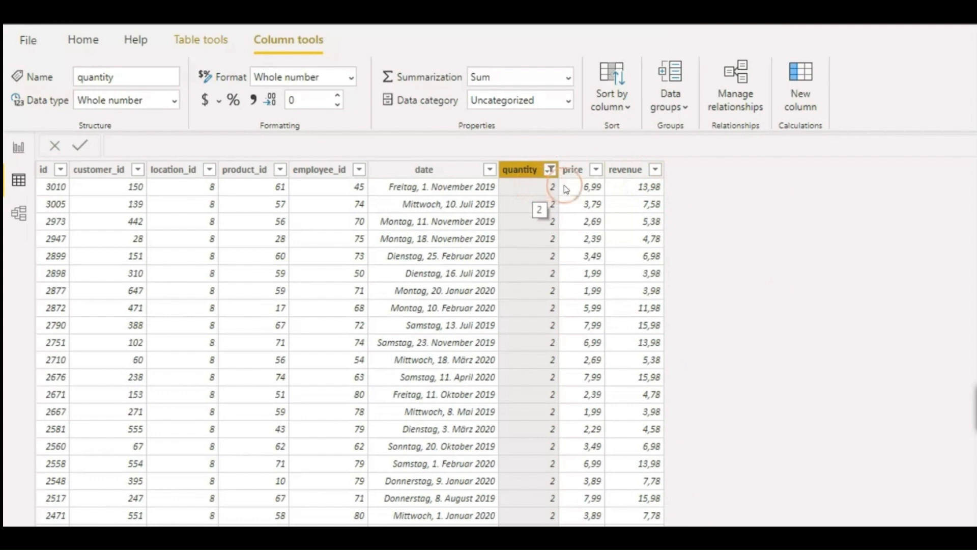
pyautogui.click(590, 189)
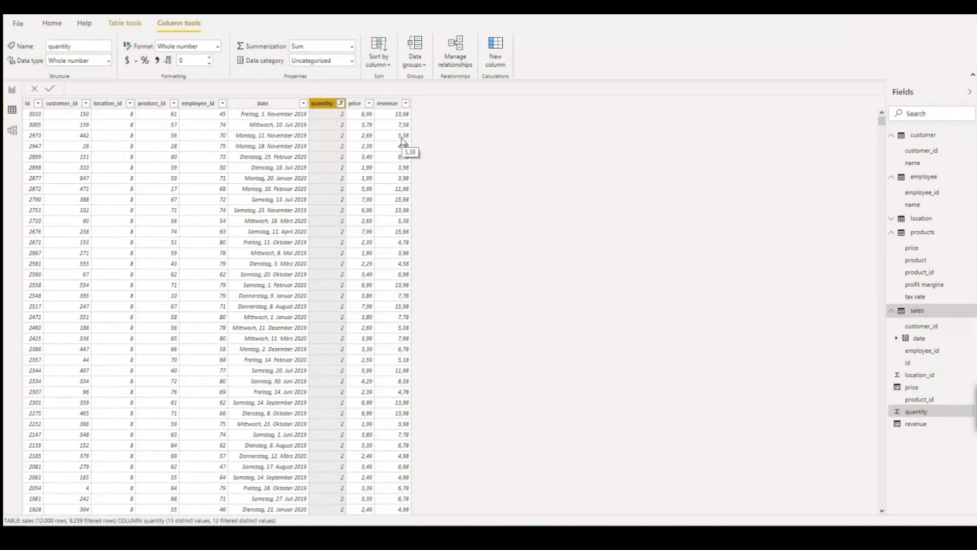
pyautogui.click(403, 395)
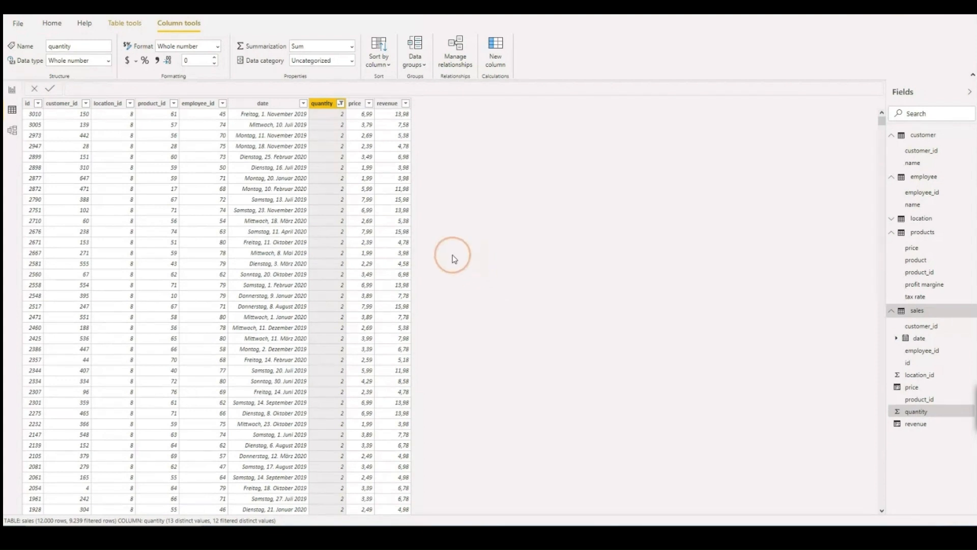
# Step: Create a column chart of the sales table's revenue on the empty report page
pyautogui.click(11, 90)
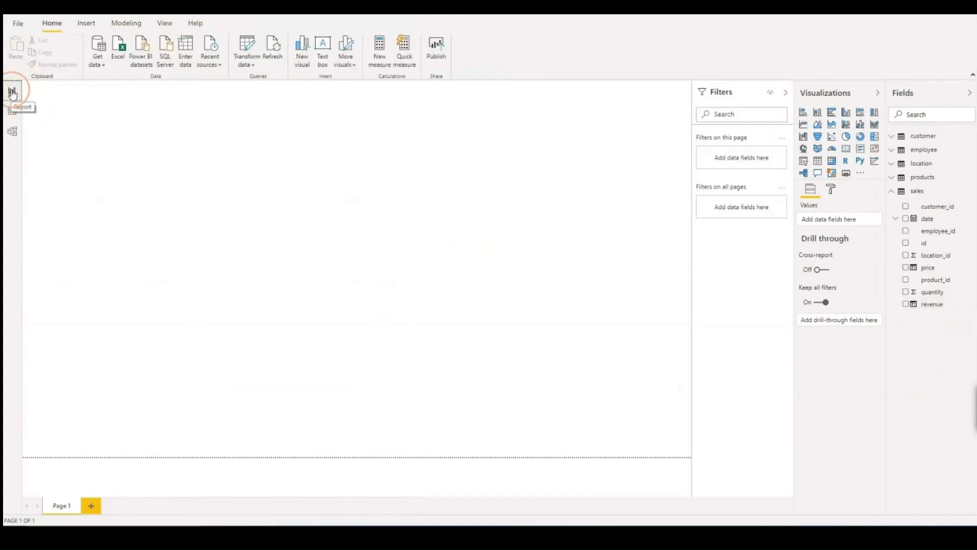
pyautogui.click(339, 296)
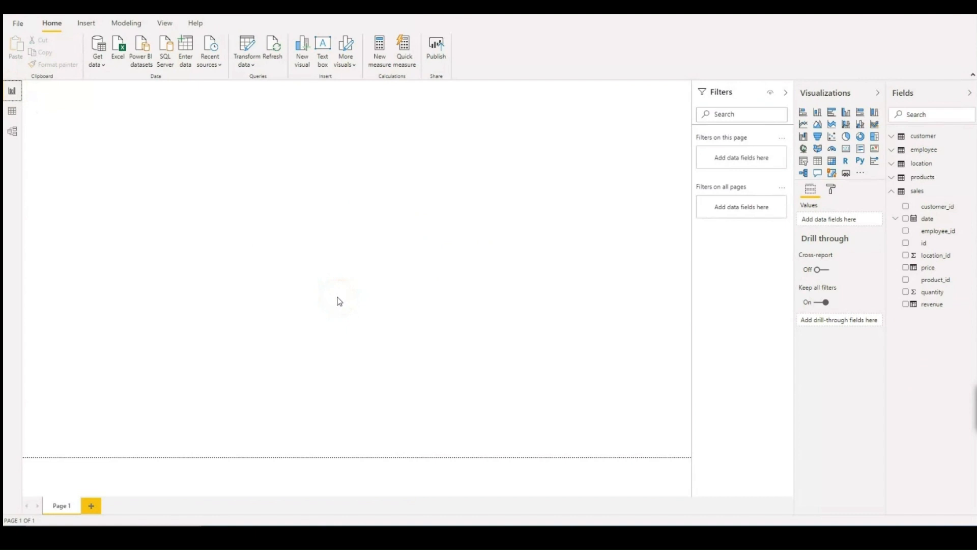
pyautogui.moveTo(937, 304); pyautogui.dragTo(482, 286)
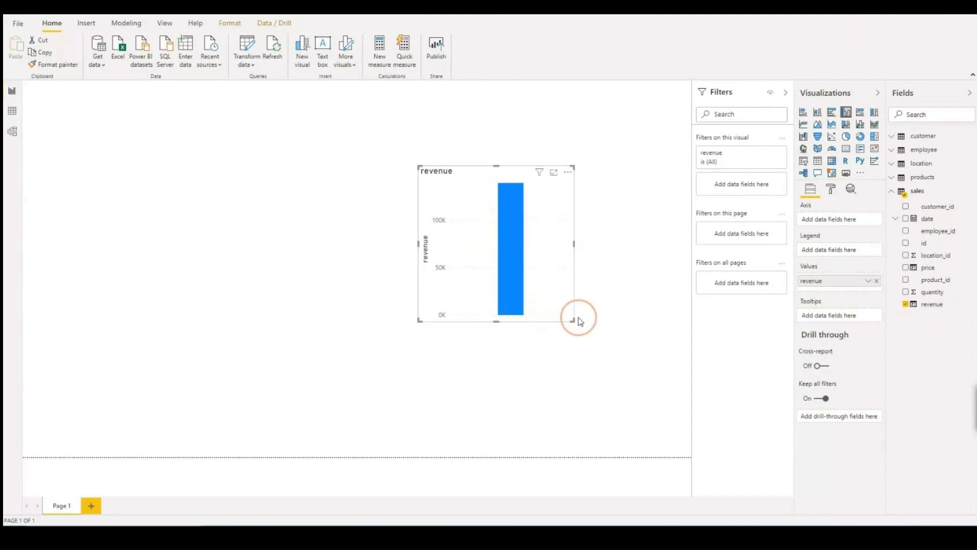
# Step: Format the revenue column as dollar currency and break the revenue chart down by location_id on its axis
pyautogui.click(938, 306)
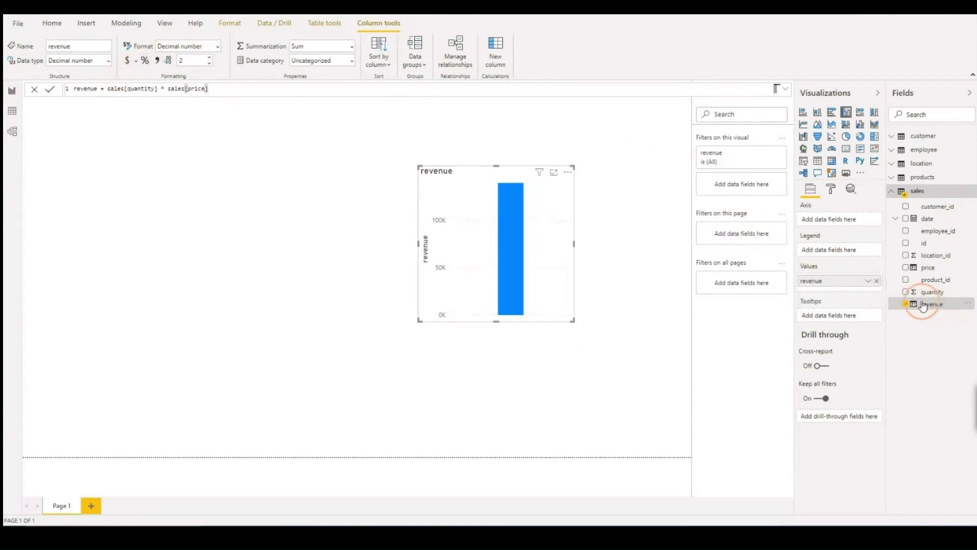
pyautogui.click(129, 62)
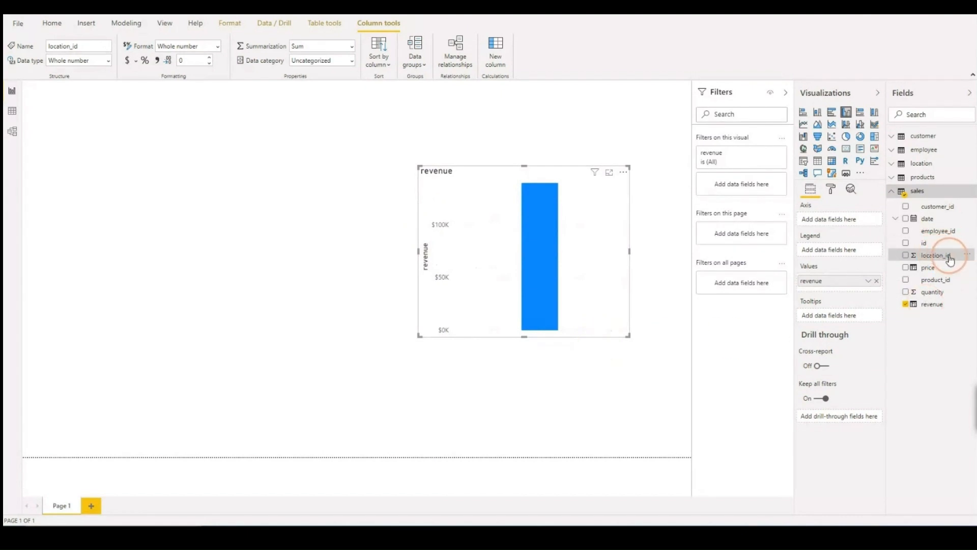
pyautogui.moveTo(951, 259); pyautogui.dragTo(860, 221)
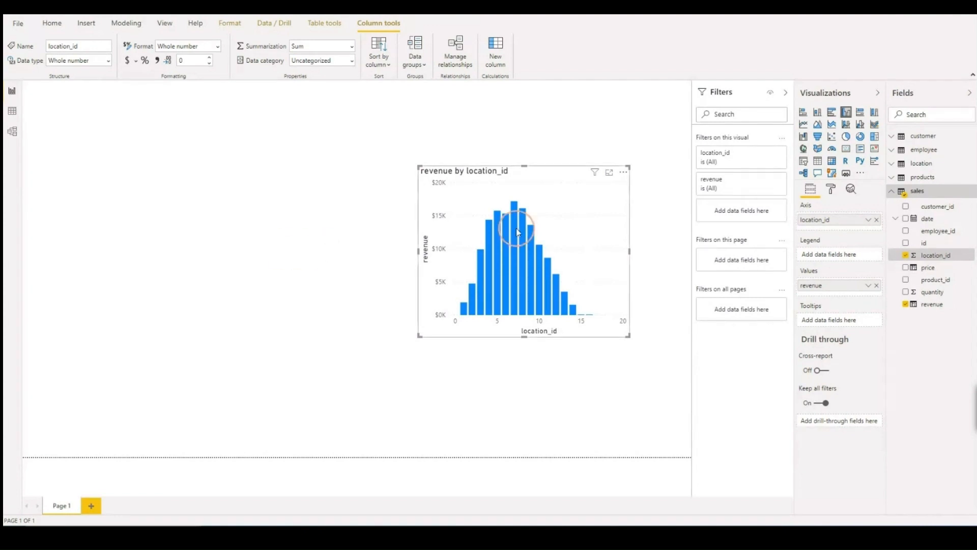
# Step: Add a new measure to the sales table
pyautogui.moveTo(918, 196)
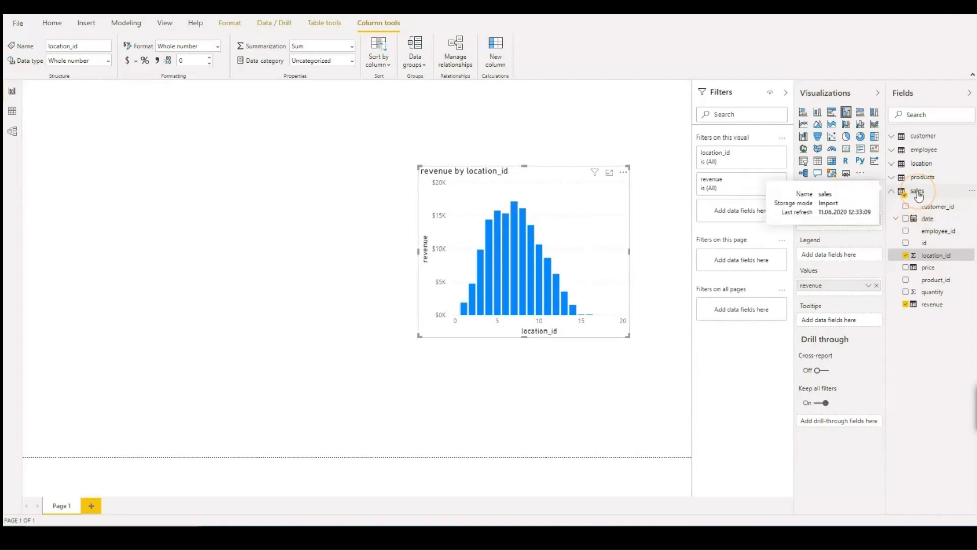
pyautogui.rightClick(927, 195)
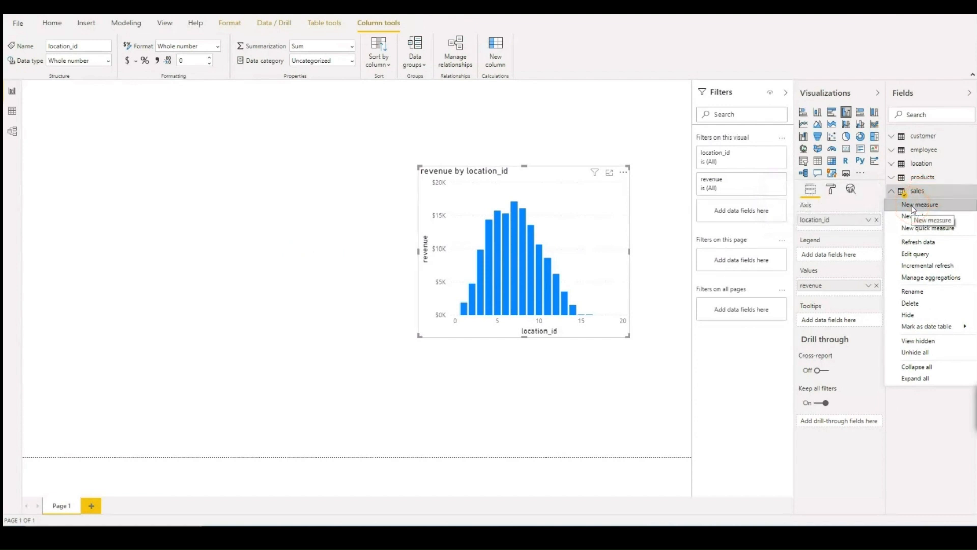
pyautogui.click(923, 206)
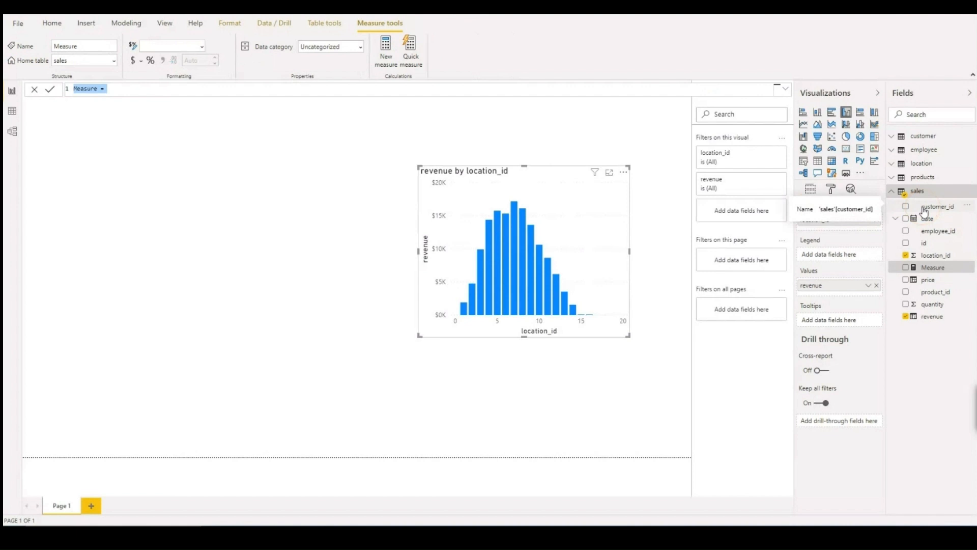
pyautogui.click(656, 157)
pyautogui.click(316, 91)
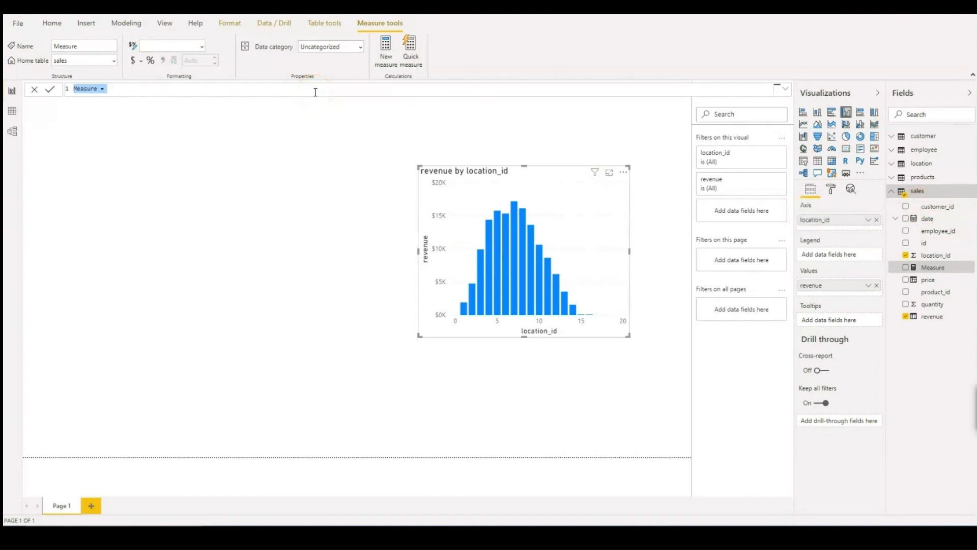
pyautogui.click(270, 92)
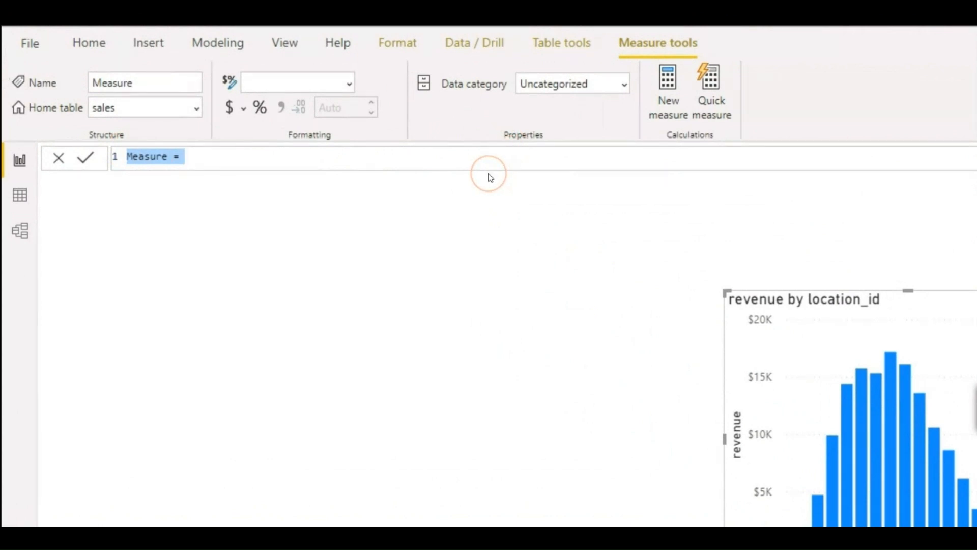
# Step: Name the measure Total and start its formula with SUM over sales[quantity]
pyautogui.write('Total')
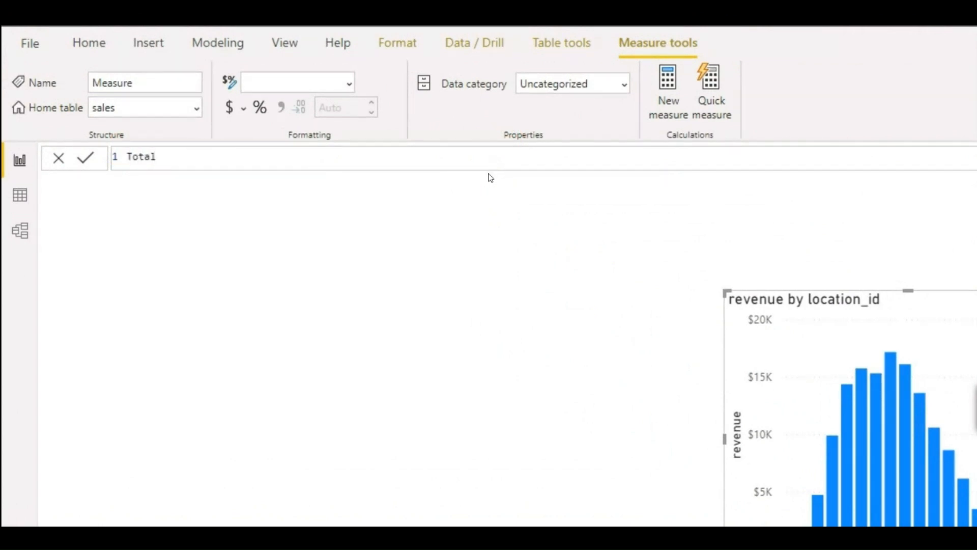
pyautogui.write(' =')
pyautogui.write('SU')
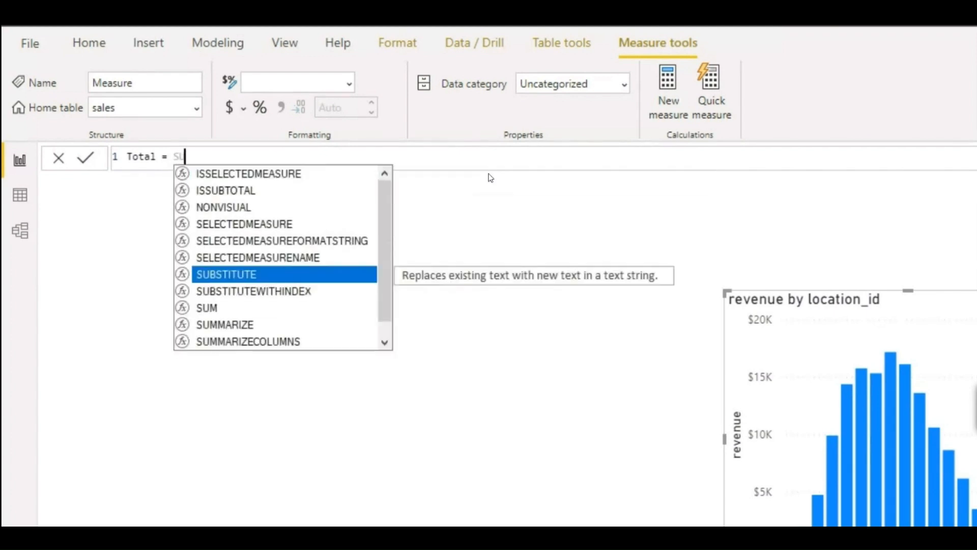
pyautogui.write('M (qu')
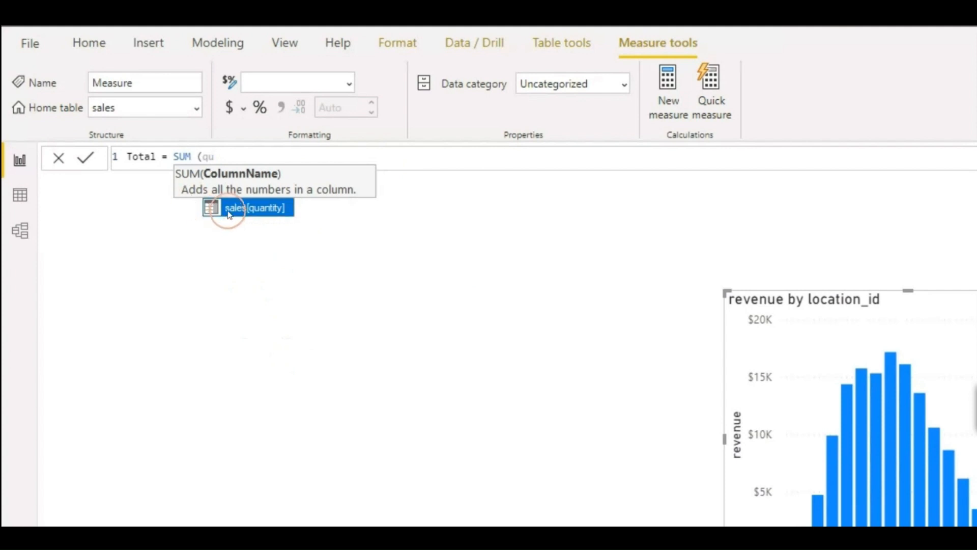
pyautogui.click(253, 211)
pyautogui.click(253, 211)
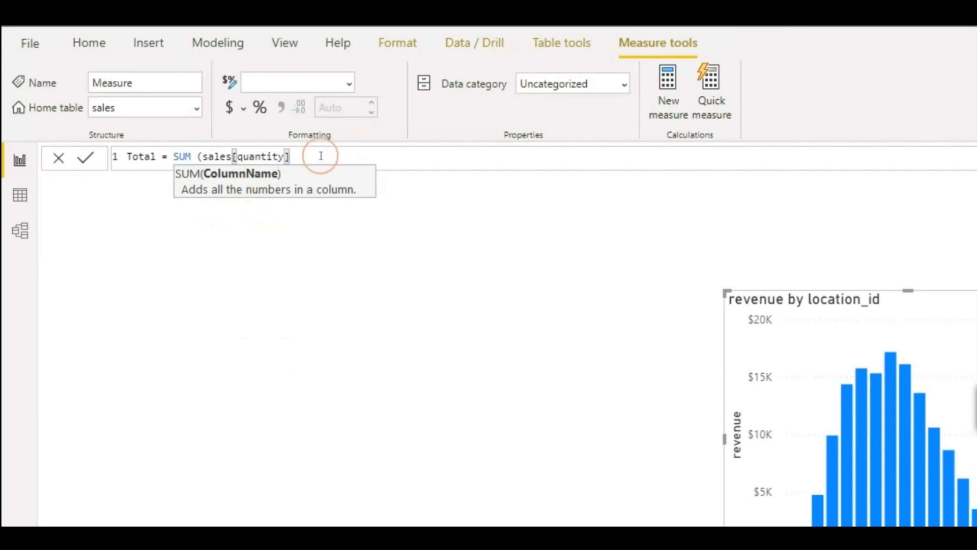
pyautogui.click(203, 156)
pyautogui.moveTo(205, 156); pyautogui.dragTo(240, 157)
pyautogui.click(239, 158)
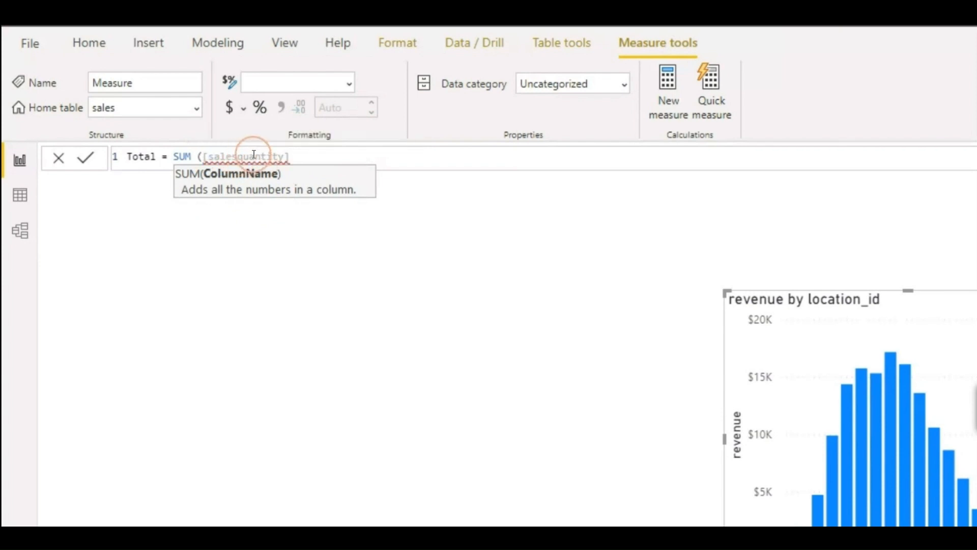
pyautogui.write('[')
pyautogui.click(247, 151)
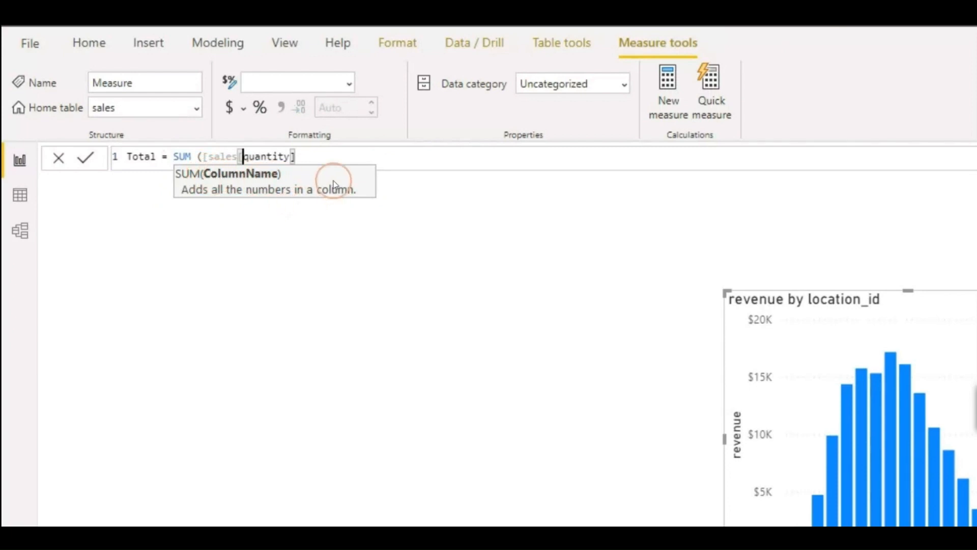
pyautogui.click(337, 157)
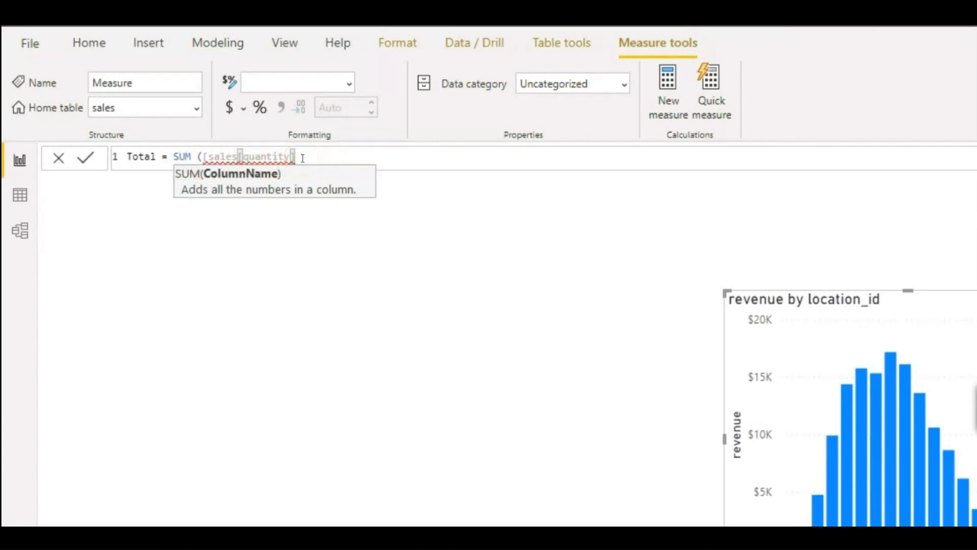
pyautogui.click(204, 157)
pyautogui.press('Delete')
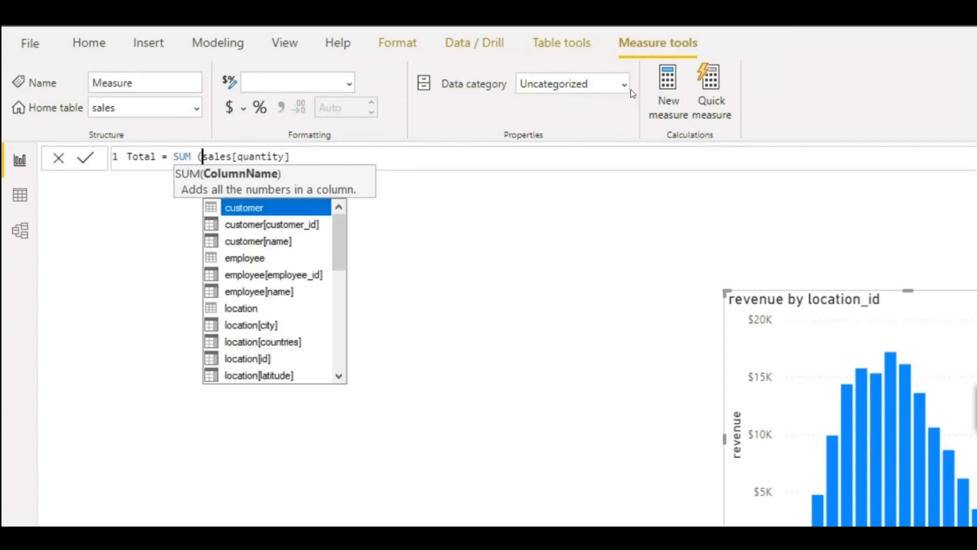
# Step: Complete the Total measure's formula as SUM (sales[quantity]) and commit it
pyautogui.click(322, 156)
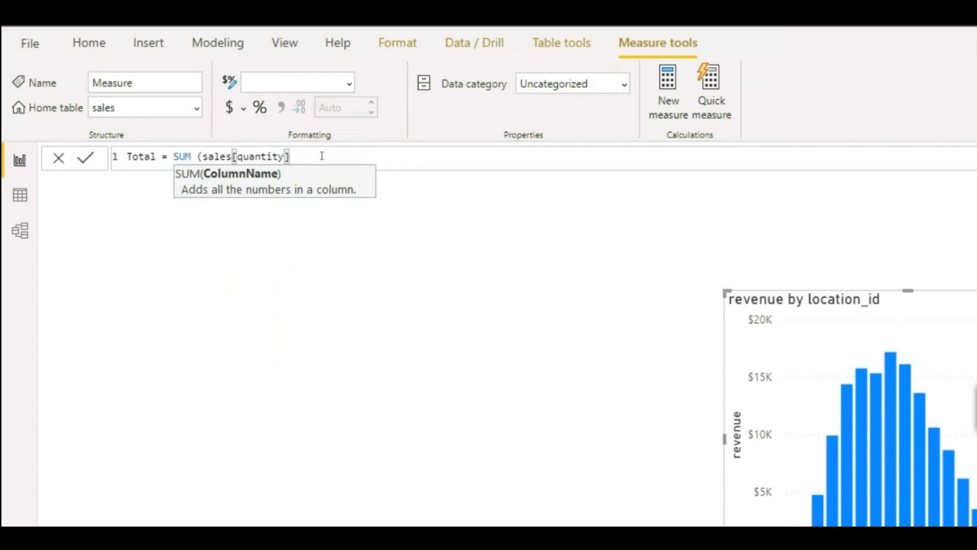
pyautogui.write(')')
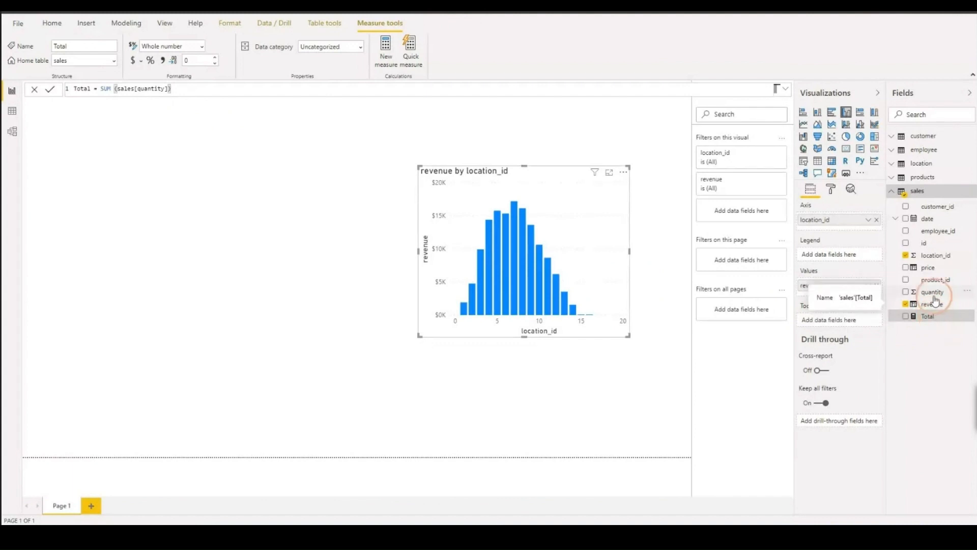
# Step: Create a column chart of the Total measure beside the revenue by location_id chart
pyautogui.click(919, 192)
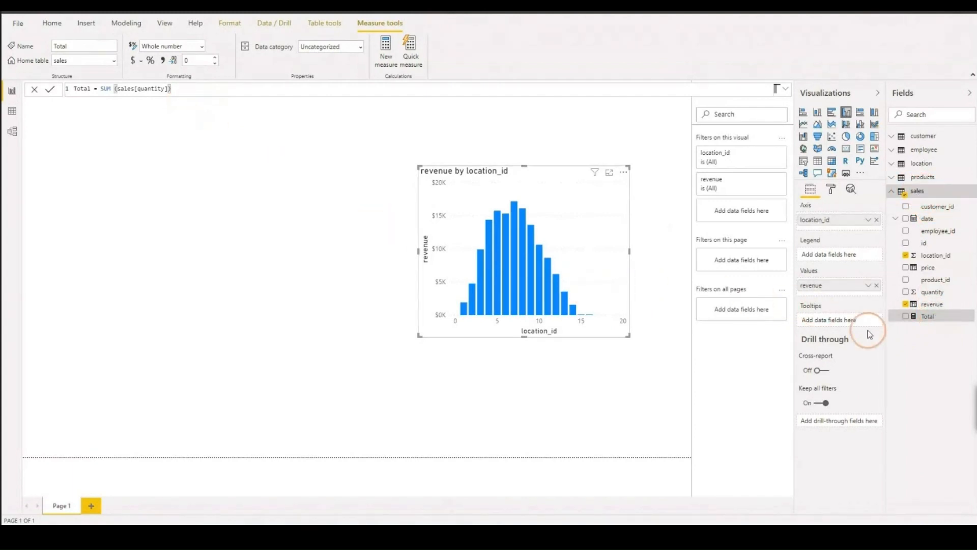
pyautogui.click(937, 317)
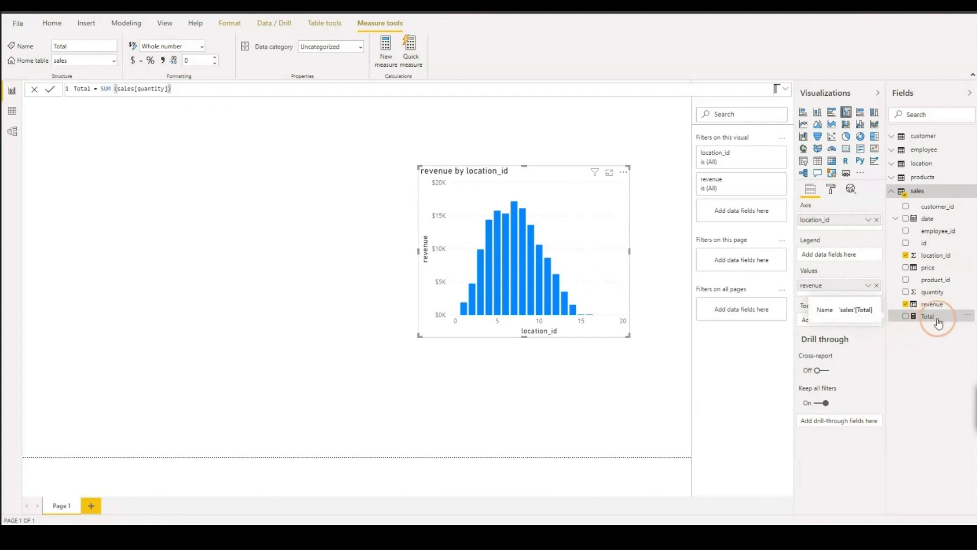
pyautogui.click(916, 193)
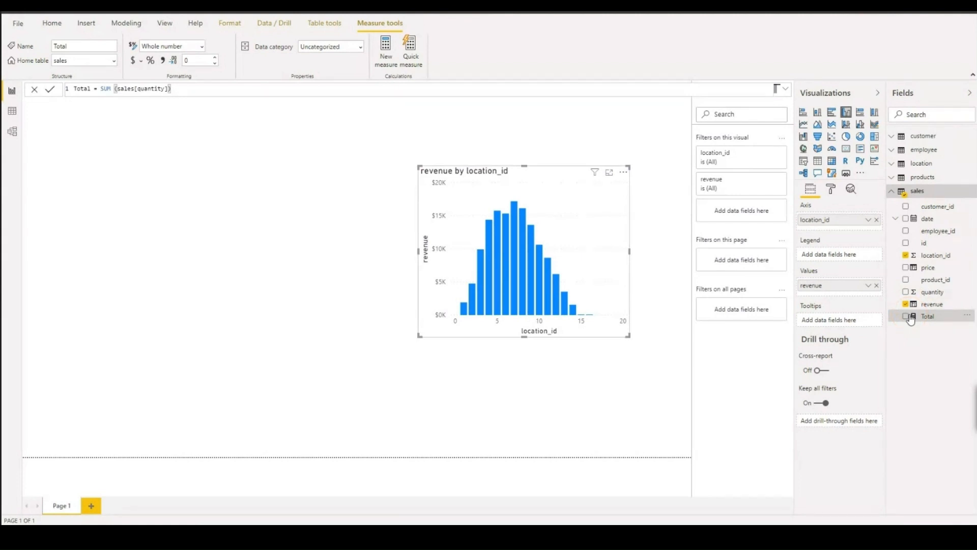
pyautogui.moveTo(910, 320); pyautogui.dragTo(218, 220)
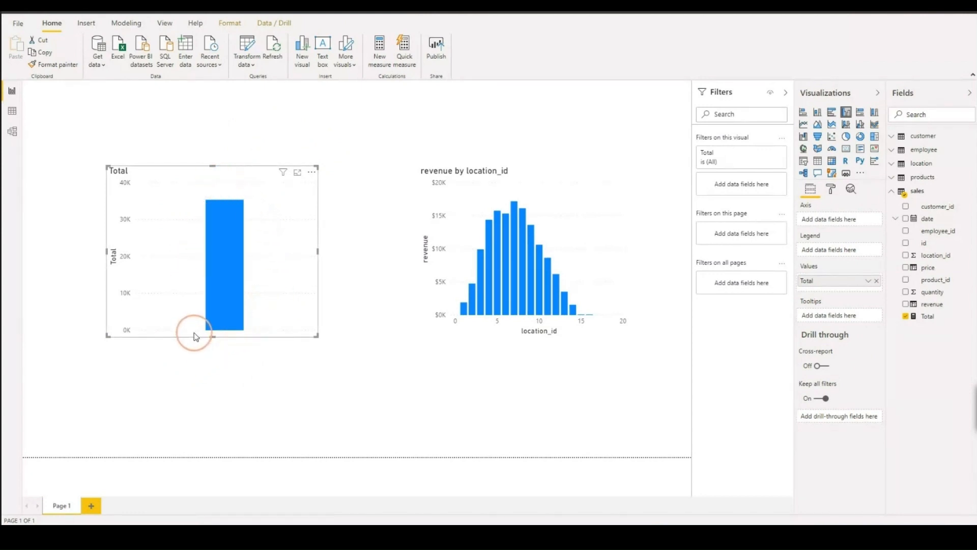
# Step: Check in the data view whether the Total measure appears as a sales table column, and return to the report page
pyautogui.click(12, 112)
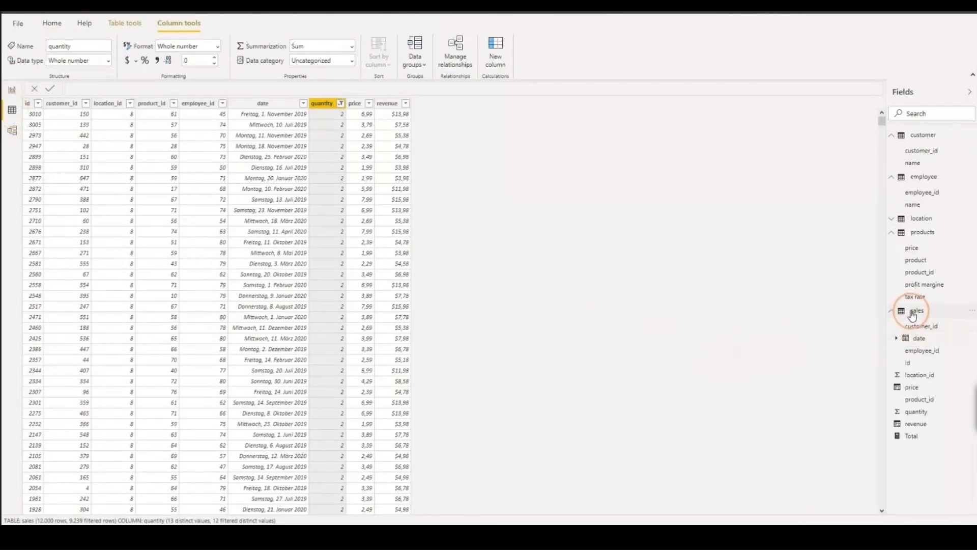
pyautogui.click(929, 312)
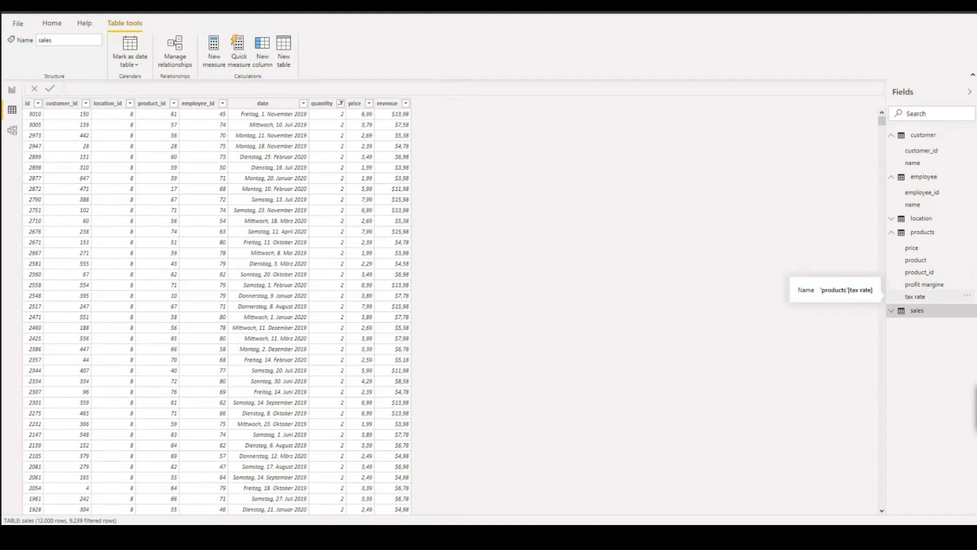
pyautogui.click(11, 88)
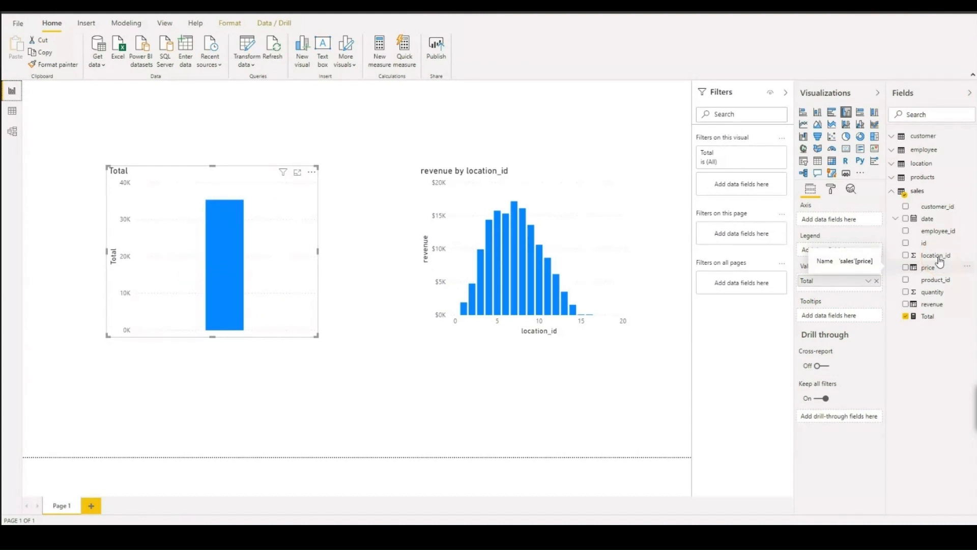
pyautogui.click(915, 269)
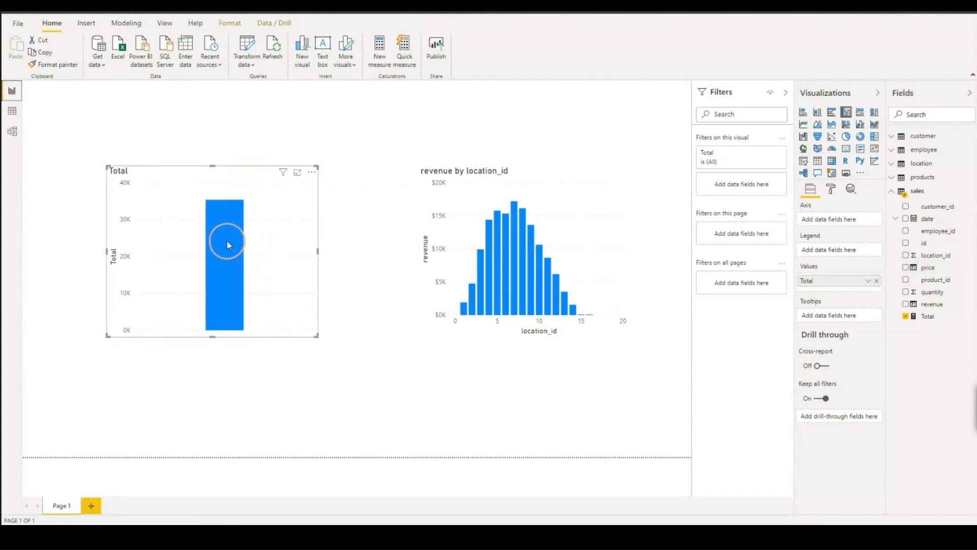
# Step: Add a new measure named Revenue Measure to the sales table and start its formula with SUMX
pyautogui.moveTo(229, 240)
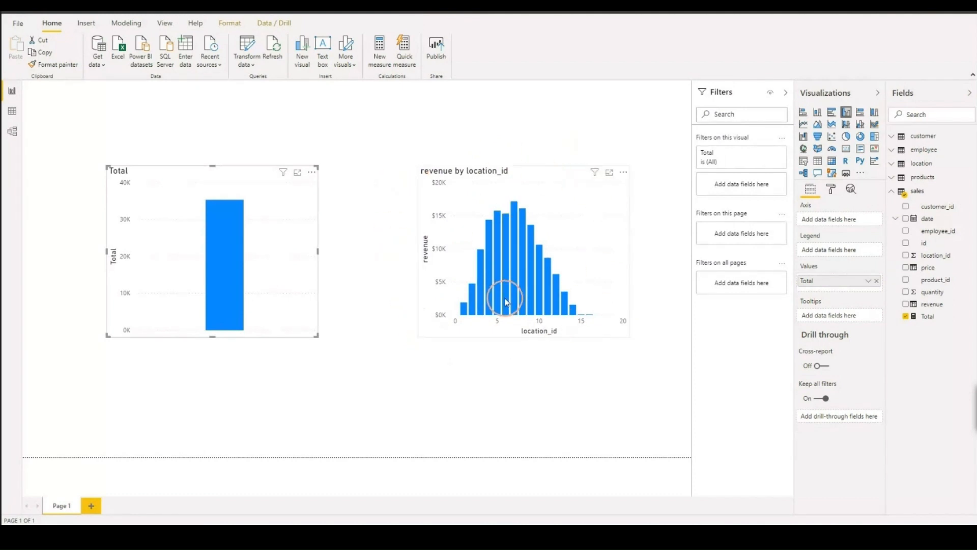
pyautogui.moveTo(505, 299)
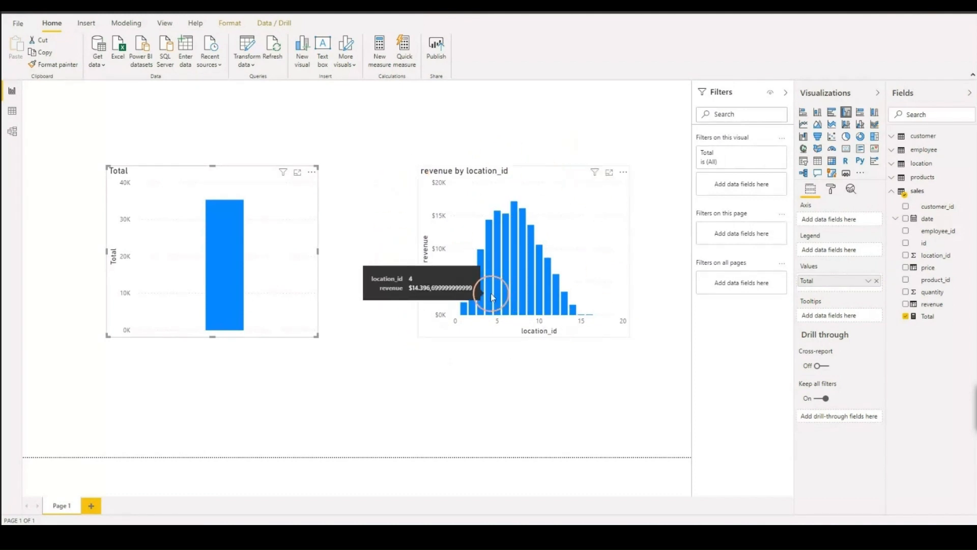
pyautogui.rightClick(925, 193)
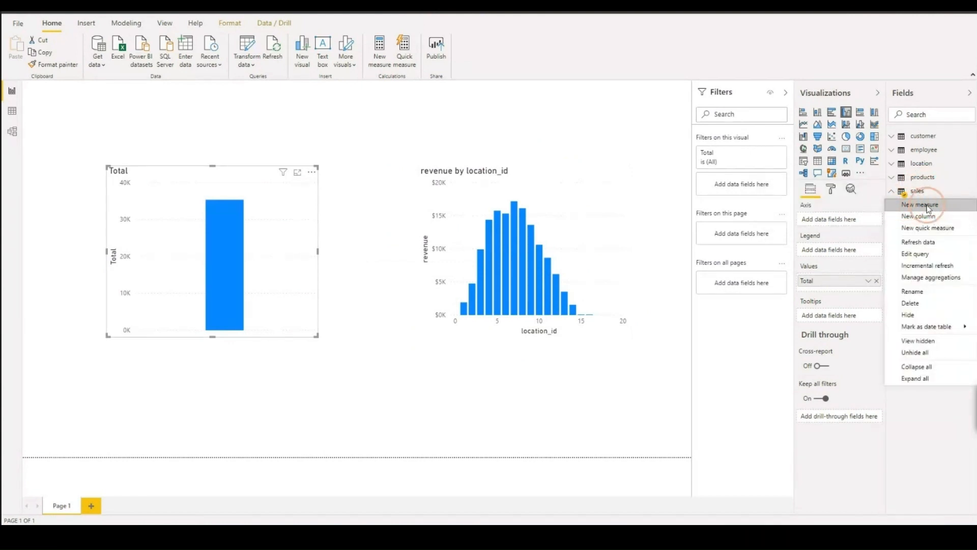
pyautogui.click(916, 205)
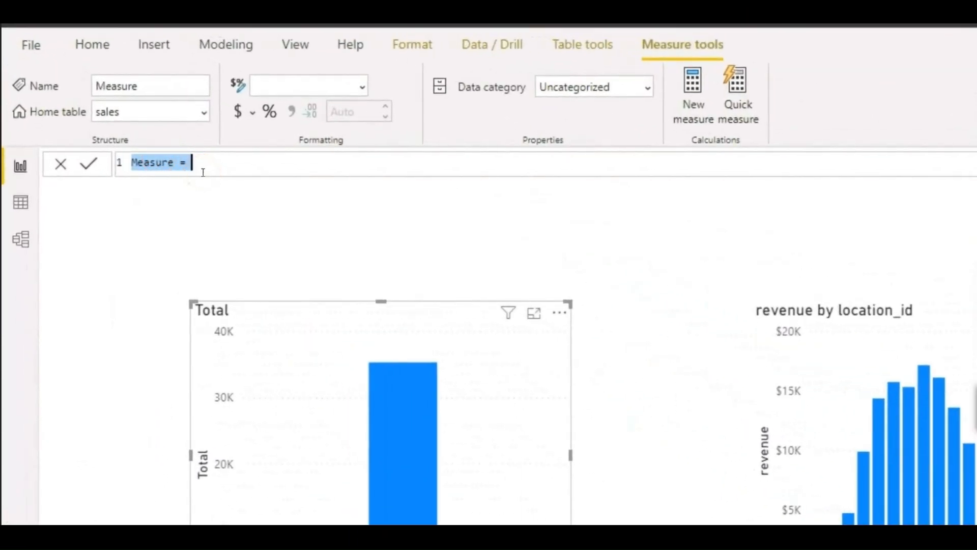
pyautogui.write('REven')
pyautogui.press('BackSpace')
pyautogui.press('BackSpace')
pyautogui.press('BackSpace')
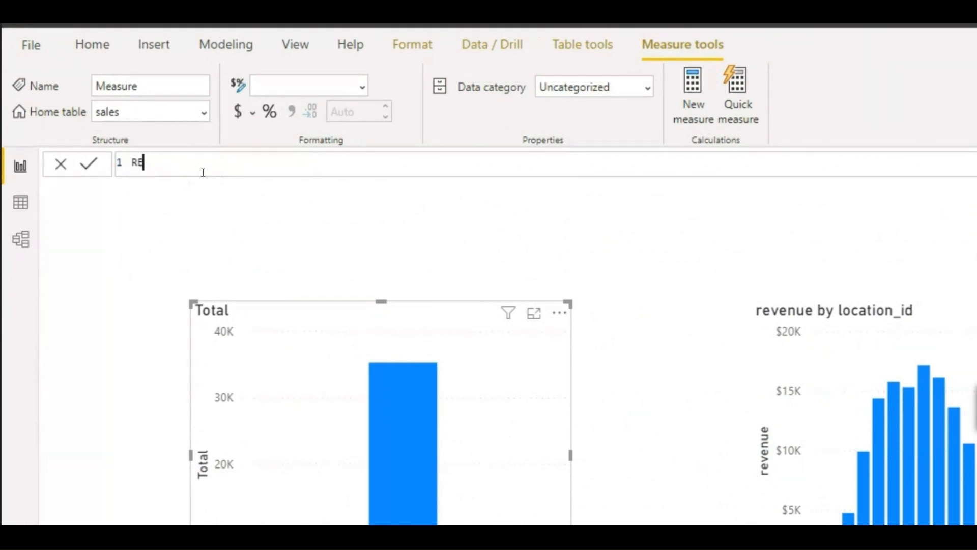
pyautogui.write('venue Measure =')
pyautogui.write('SUMX')
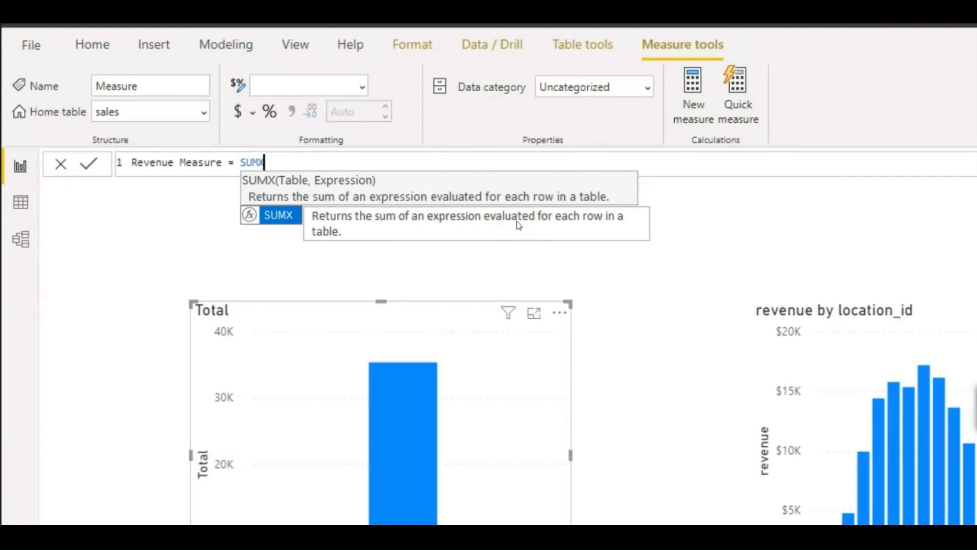
# Step: Complete the Revenue Measure formula as SUMX( sales, sales[price] * sales[quantity]) and commit it
pyautogui.write('(')
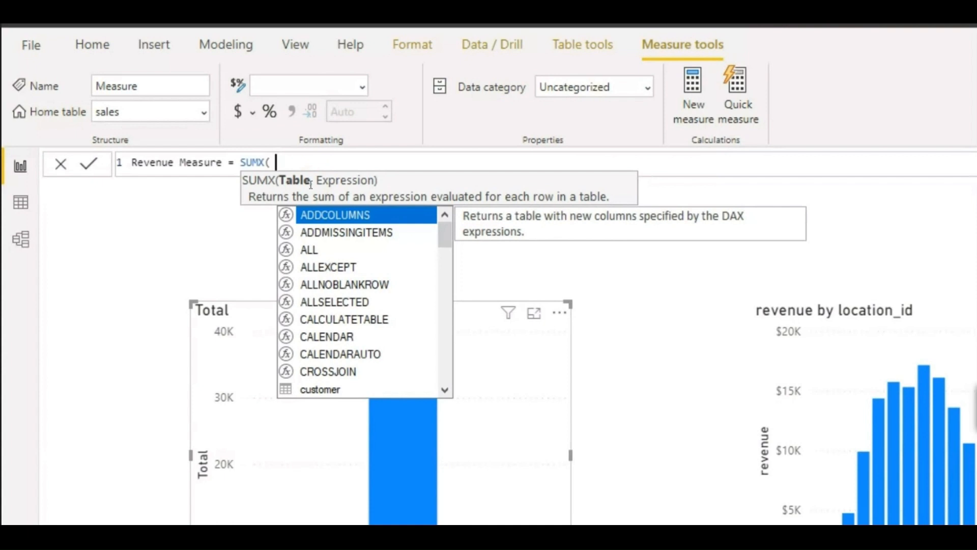
pyautogui.write('sales')
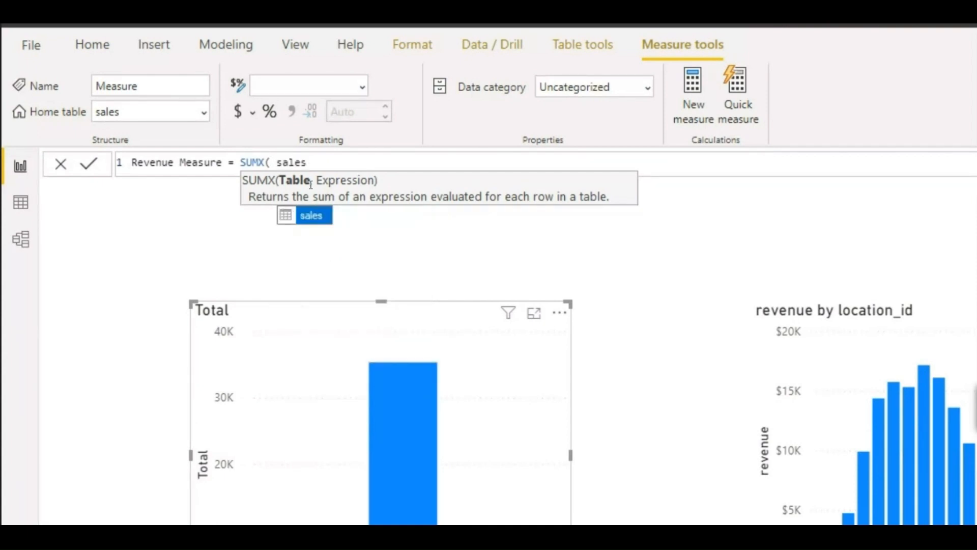
pyautogui.write(',')
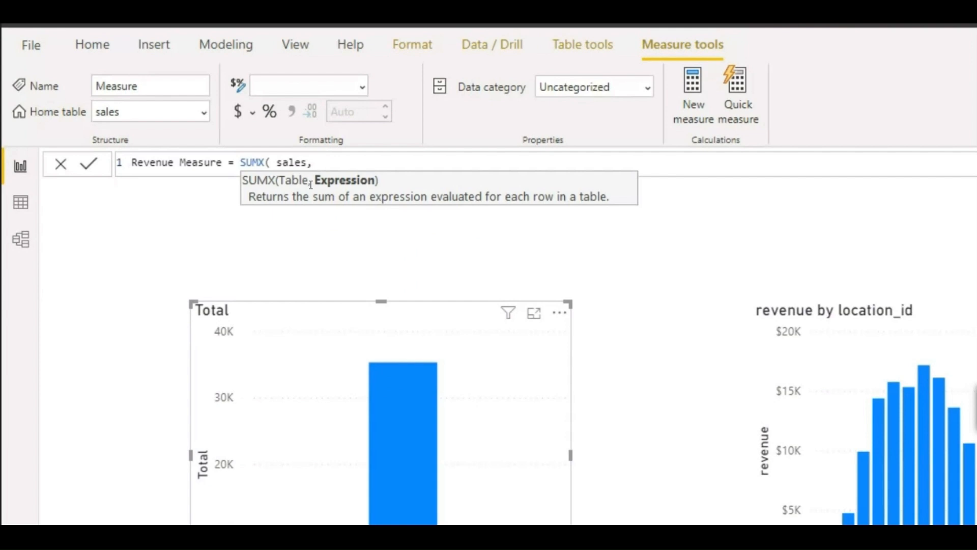
pyautogui.write('price')
pyautogui.press('Tab')
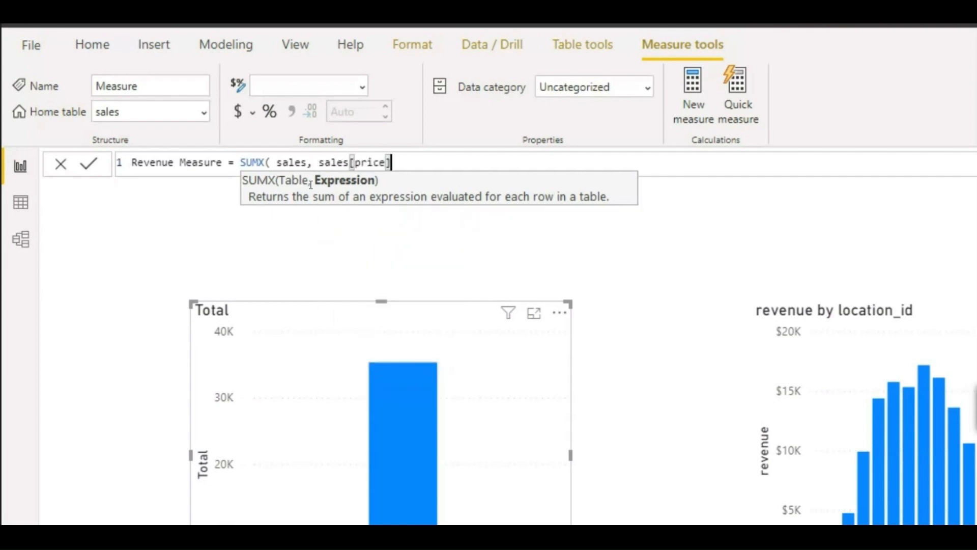
pyautogui.write('* qua')
pyautogui.press('Tab')
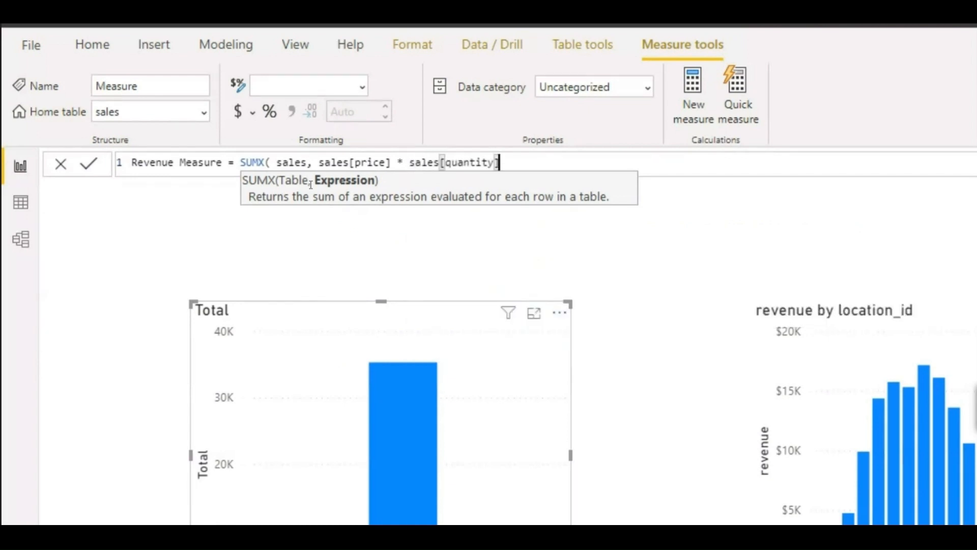
pyautogui.write(')')
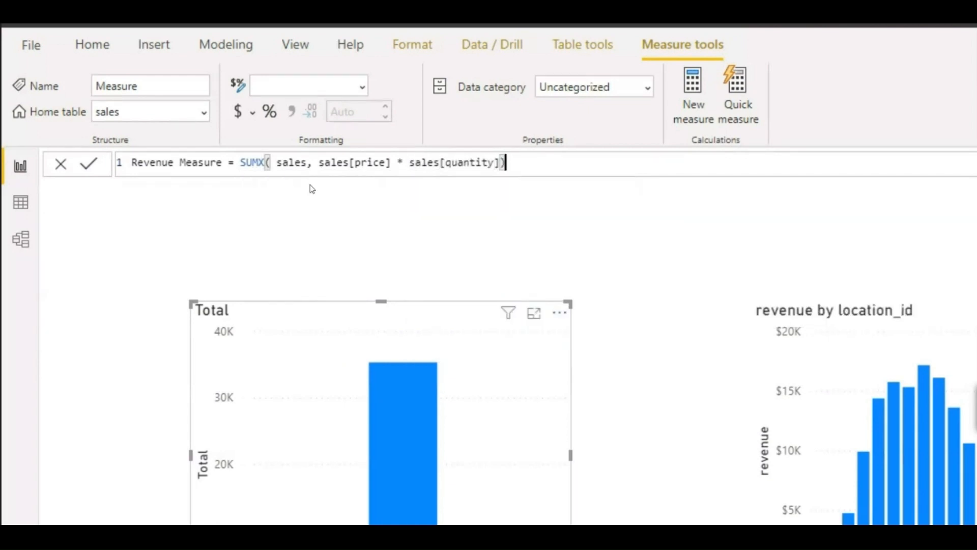
pyautogui.moveTo(312, 165); pyautogui.dragTo(500, 162)
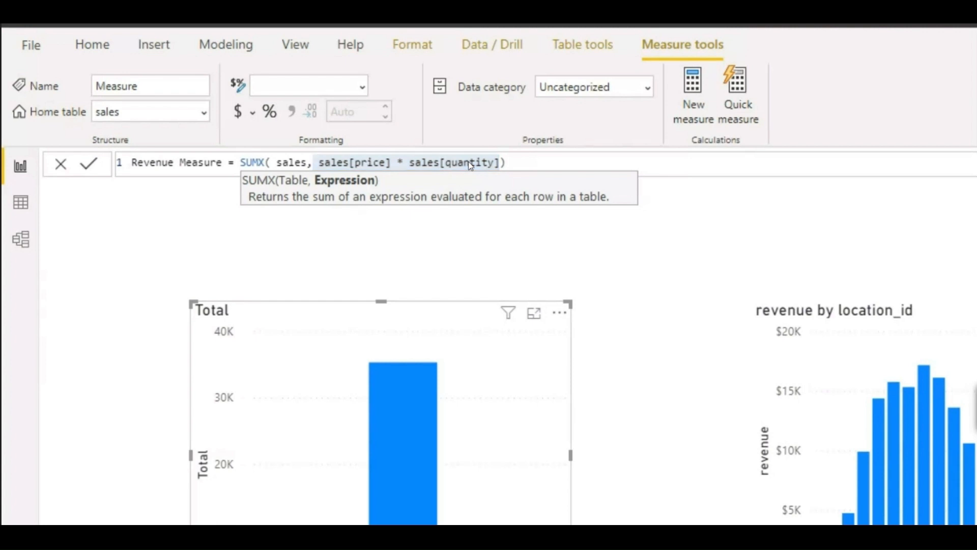
pyautogui.press('Return')
pyautogui.click(342, 162)
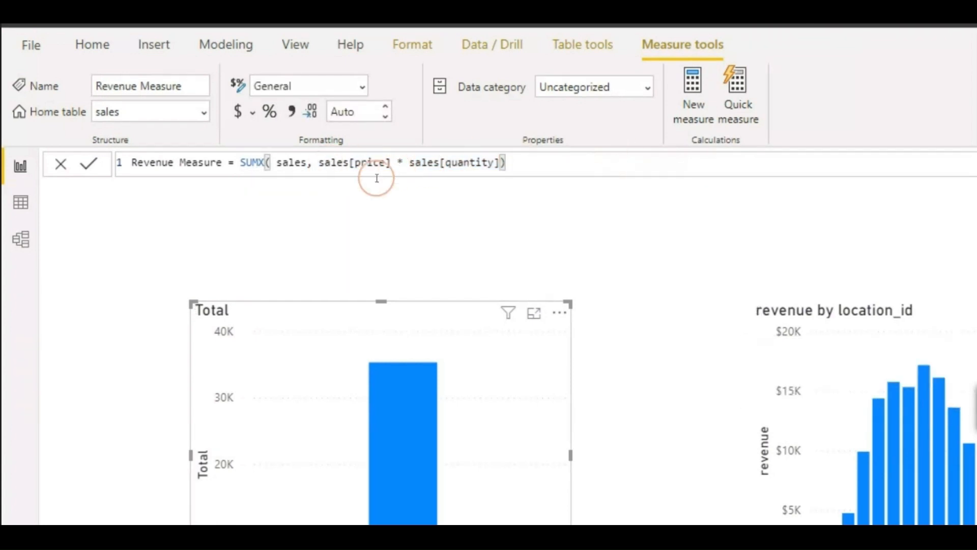
pyautogui.press('Escape')
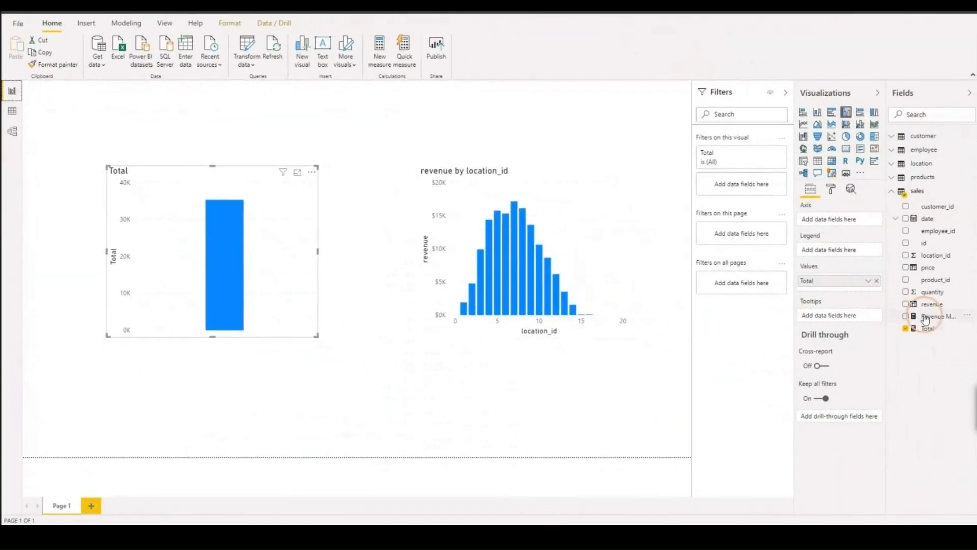
# Step: Create a column chart of Revenue Measure, widen it, and arrange it below the revenue by location_id chart with space between them
pyautogui.moveTo(942, 316); pyautogui.dragTo(412, 405)
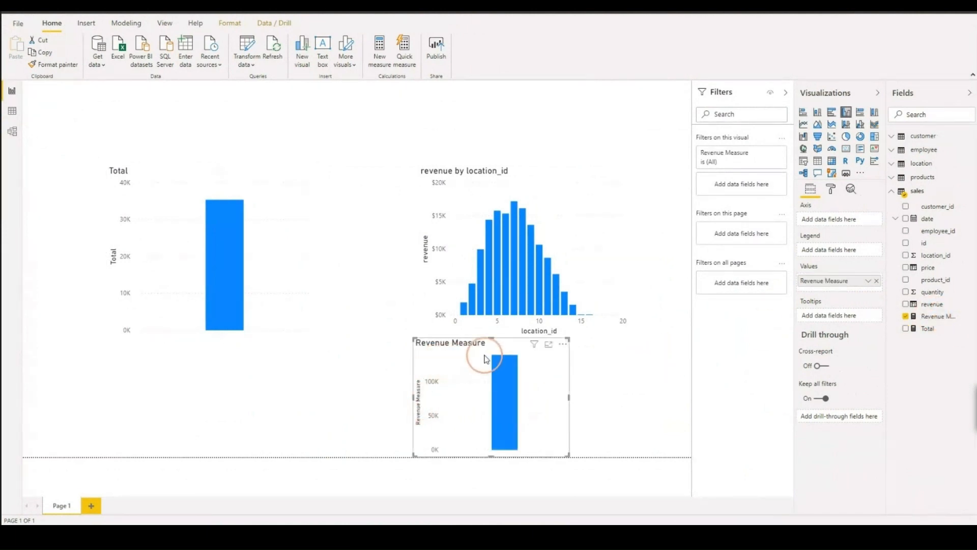
pyautogui.moveTo(459, 340); pyautogui.dragTo(464, 334)
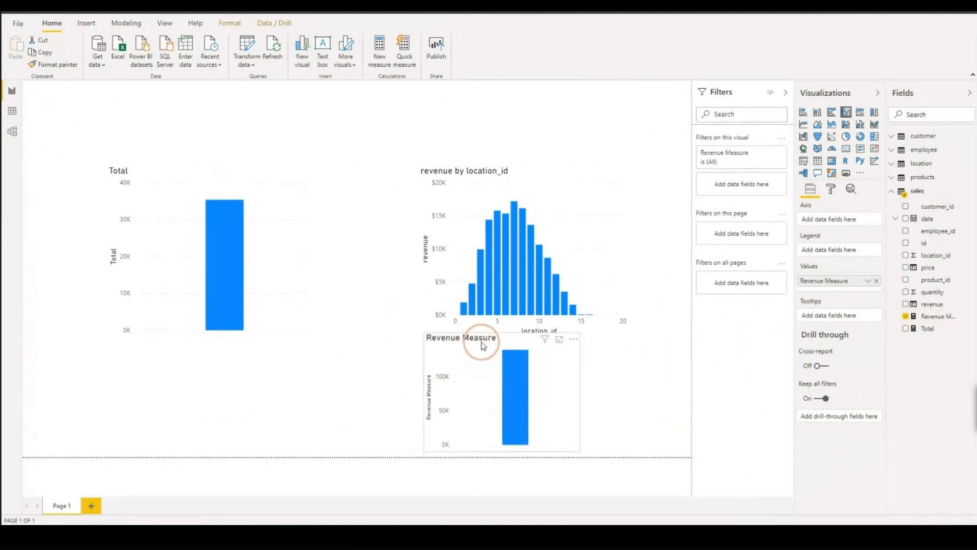
pyautogui.click(578, 389)
pyautogui.click(574, 391)
pyautogui.moveTo(574, 390); pyautogui.dragTo(638, 390)
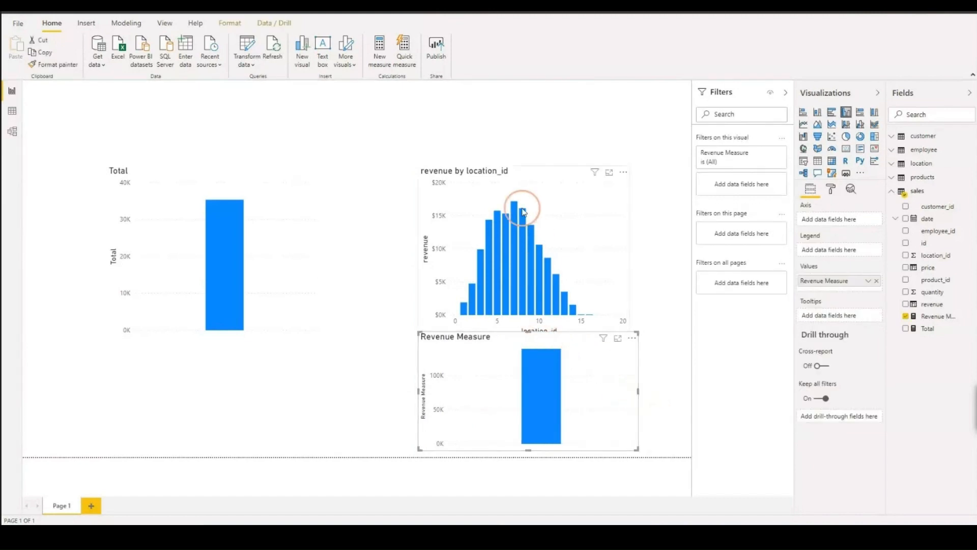
pyautogui.moveTo(513, 173); pyautogui.dragTo(504, 111)
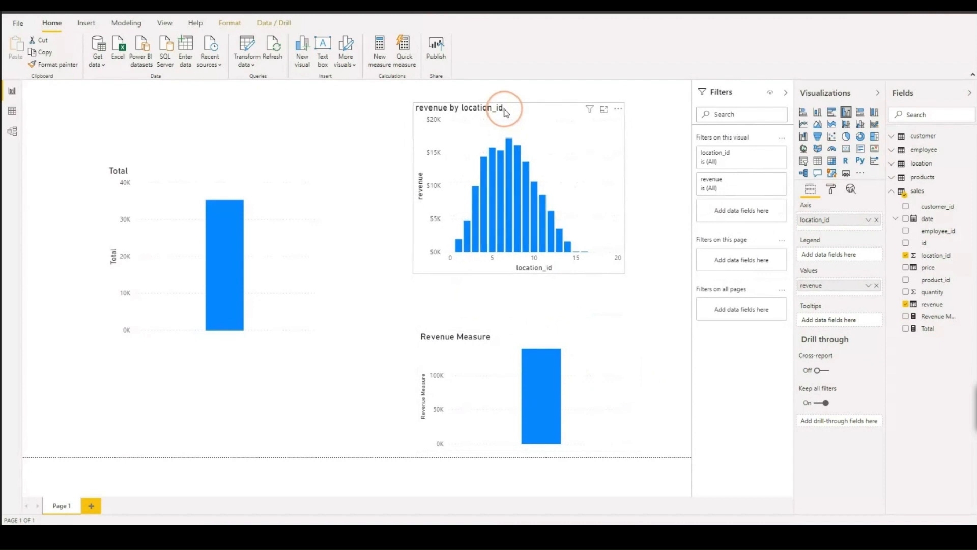
pyautogui.moveTo(568, 339); pyautogui.dragTo(562, 319)
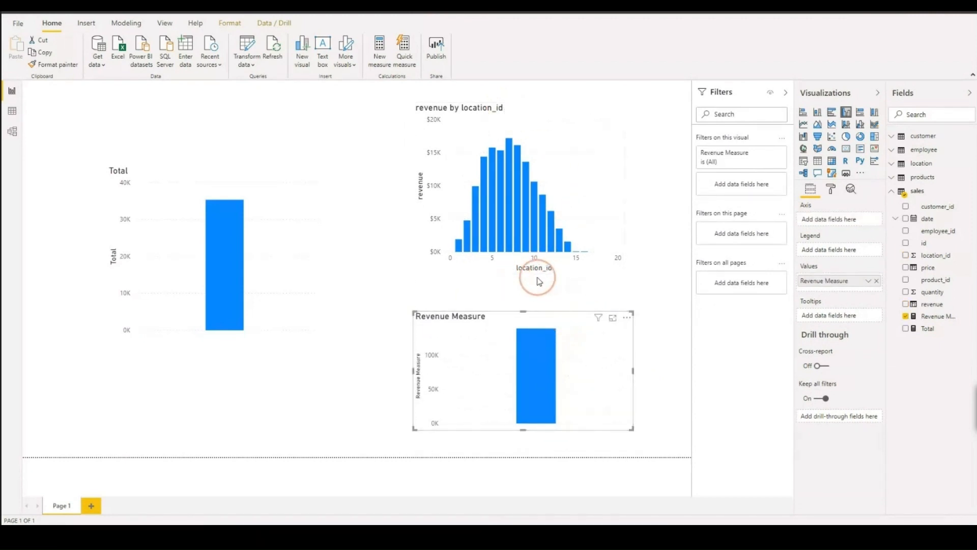
# Step: Add location_id as the axis of the Revenue Measure chart and make the chart taller
pyautogui.moveTo(936, 255); pyautogui.dragTo(859, 219)
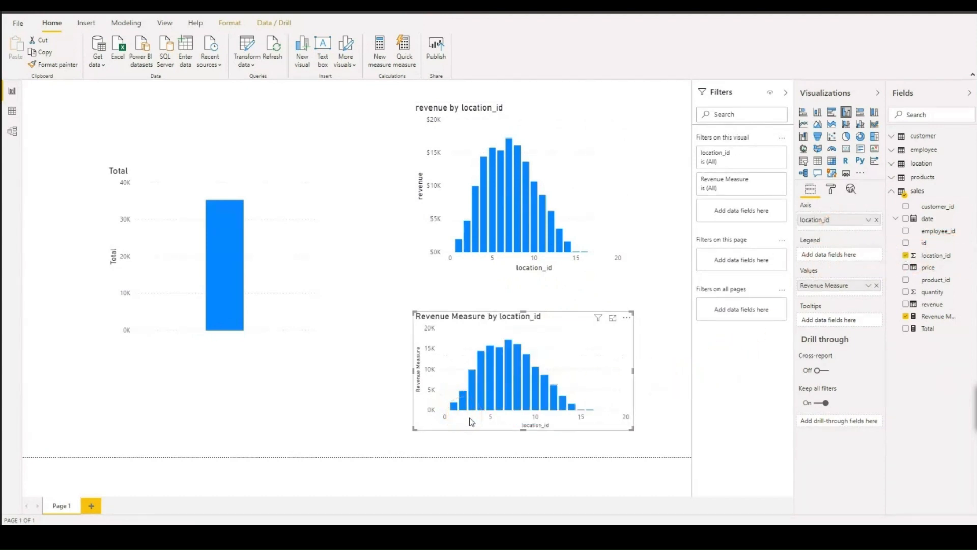
pyautogui.moveTo(523, 312); pyautogui.dragTo(341, 289)
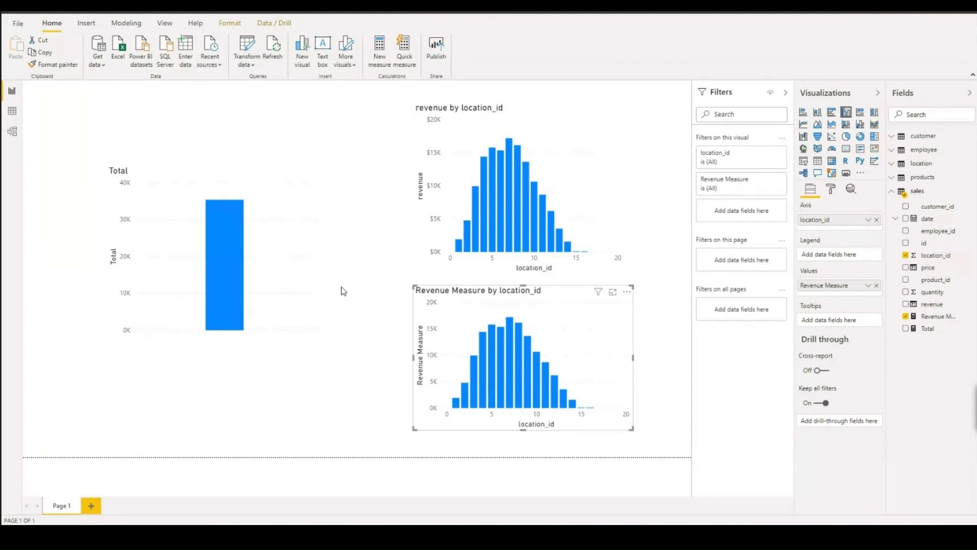
pyautogui.moveTo(509, 373)
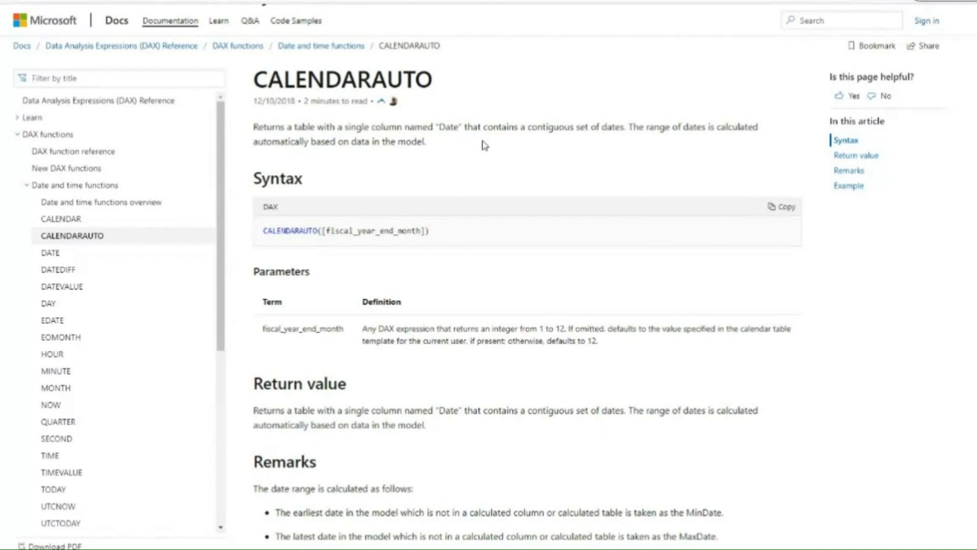
# Step: Read the description on the CALENDARAUTO documentation page, focusing on the Date column and the contiguous set of dates
pyautogui.click(476, 144)
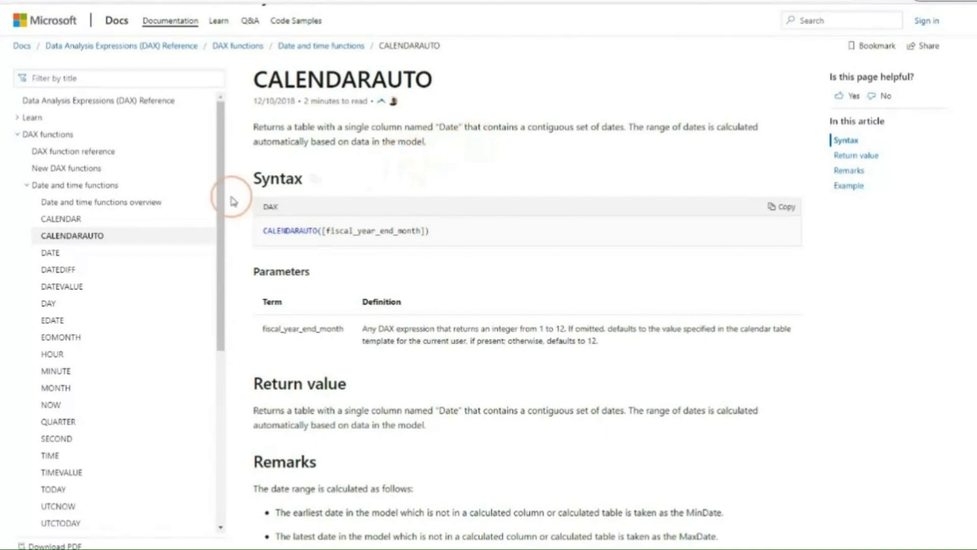
pyautogui.click(55, 223)
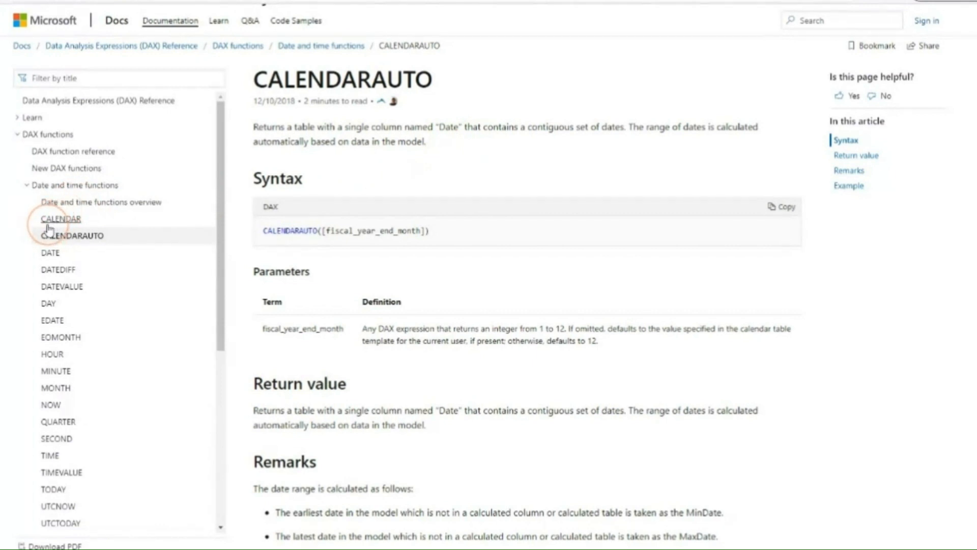
pyautogui.click(57, 223)
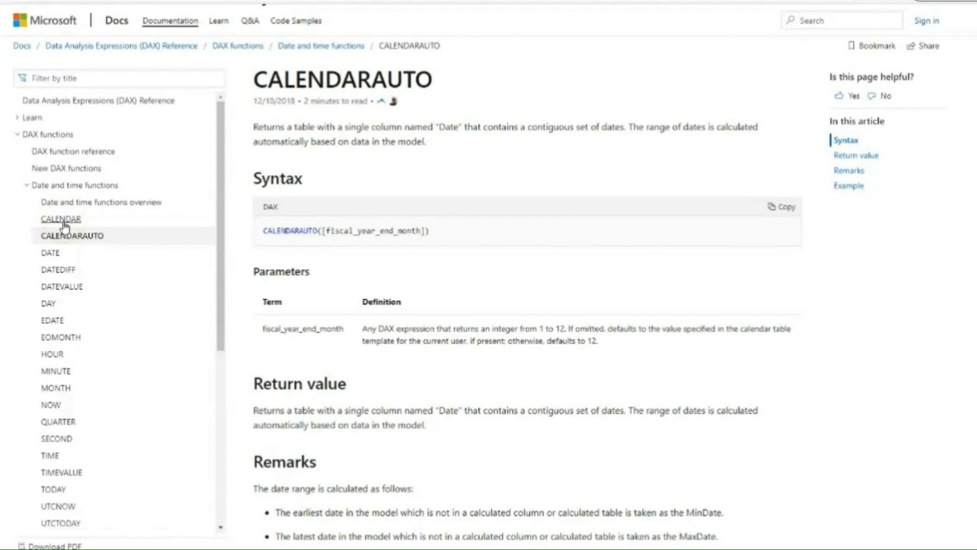
pyautogui.click(252, 83)
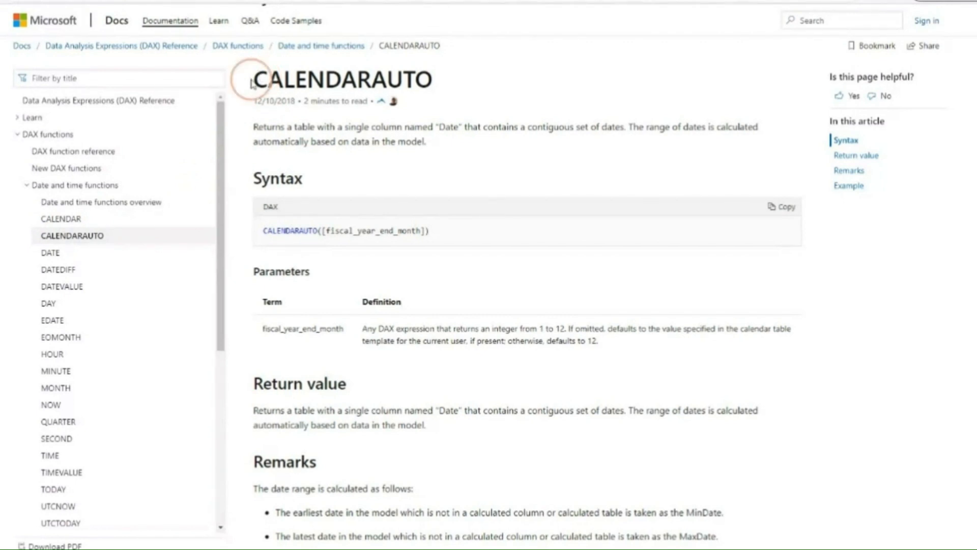
pyautogui.moveTo(252, 82); pyautogui.dragTo(446, 90)
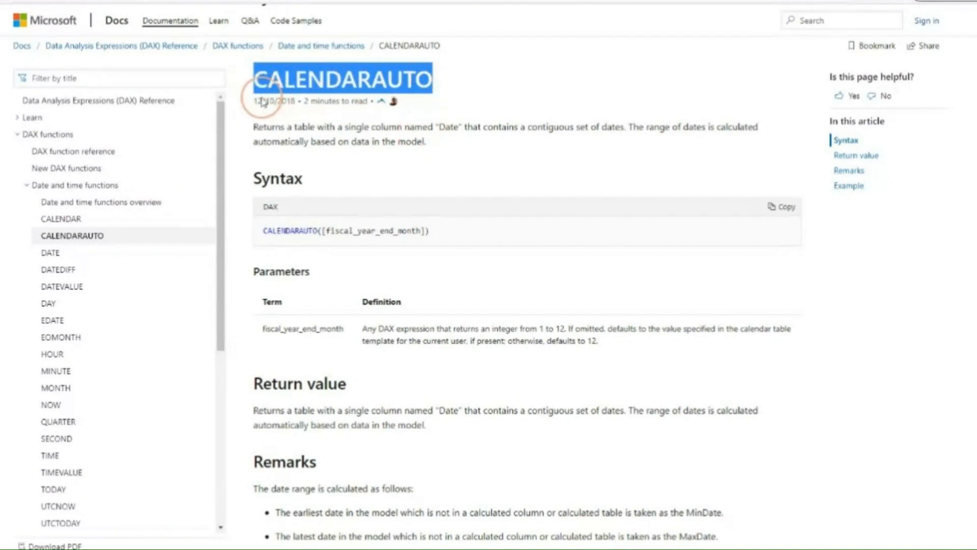
pyautogui.moveTo(253, 126); pyautogui.dragTo(461, 128)
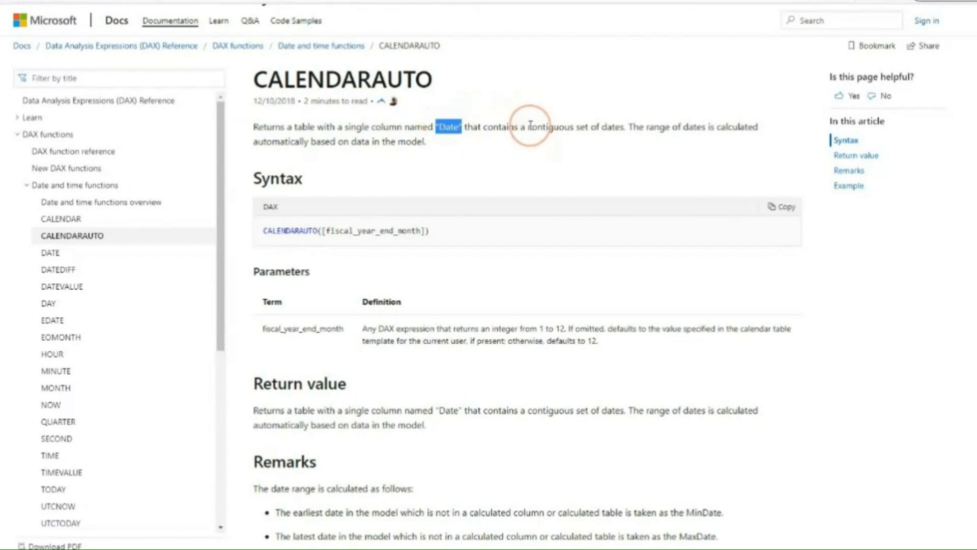
pyautogui.moveTo(528, 127); pyautogui.dragTo(623, 131)
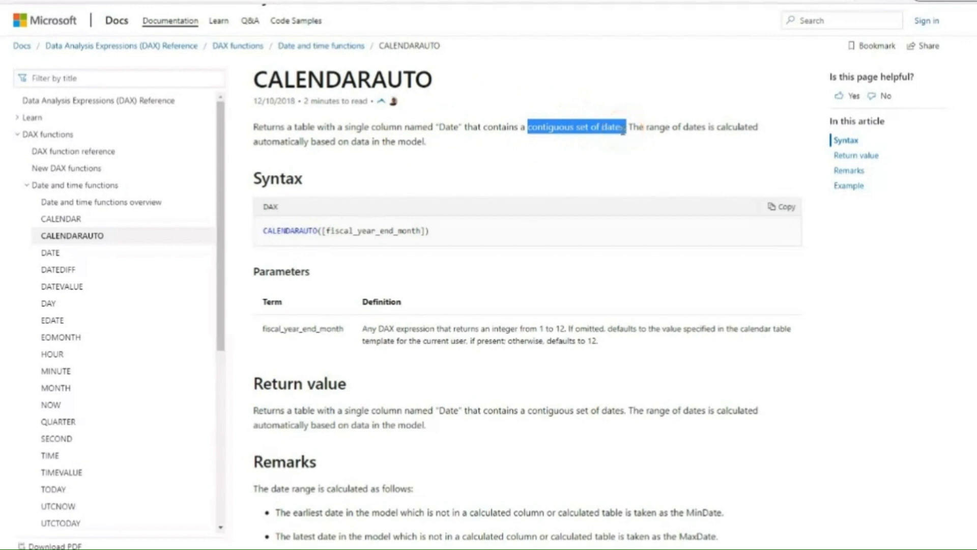
pyautogui.click(629, 130)
# Step: Examine the CALENDARAUTO remarks on the earliest and latest dates and the fiscal_year_end_month argument in its syntax
pyautogui.scroll(-5, 376, 158)
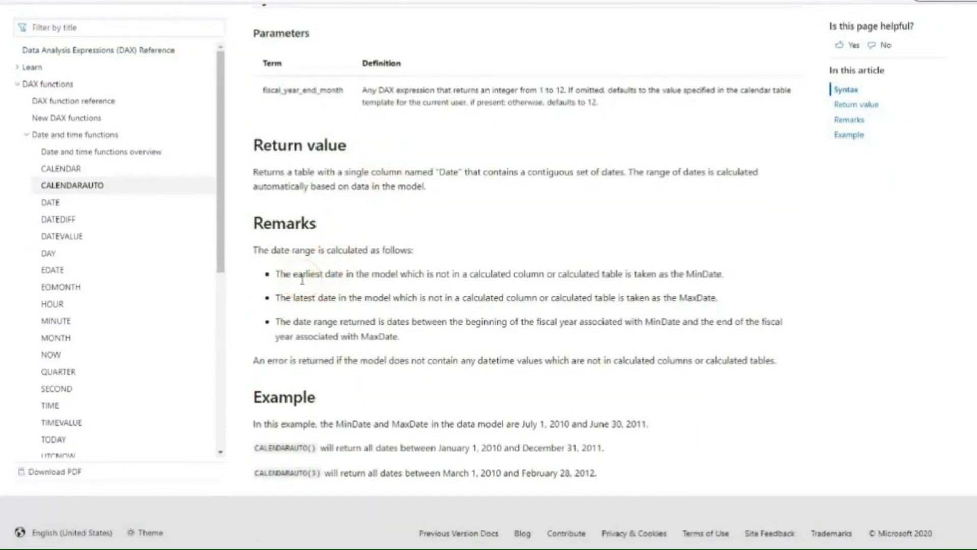
pyautogui.moveTo(294, 275); pyautogui.dragTo(344, 275)
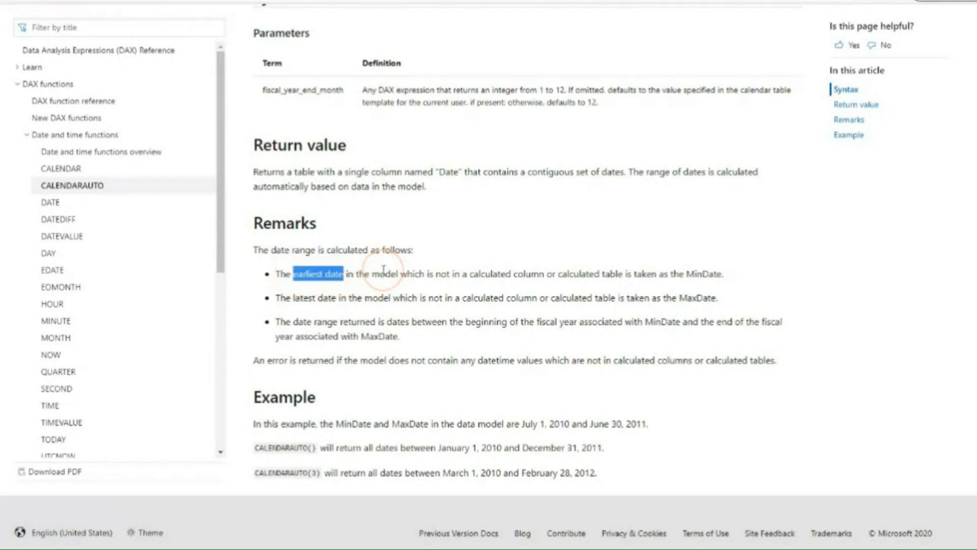
pyautogui.moveTo(294, 299); pyautogui.dragTo(336, 298)
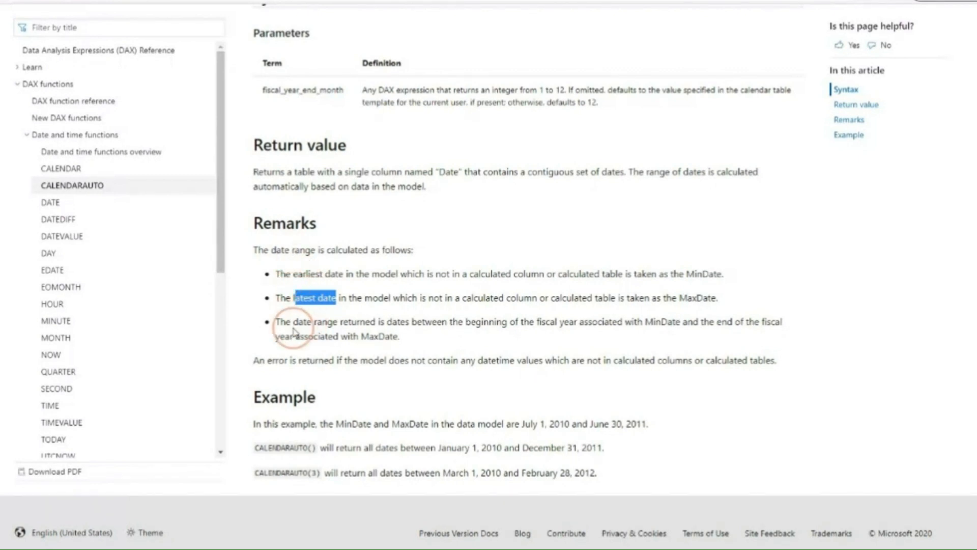
pyautogui.scroll(2, 382, 343)
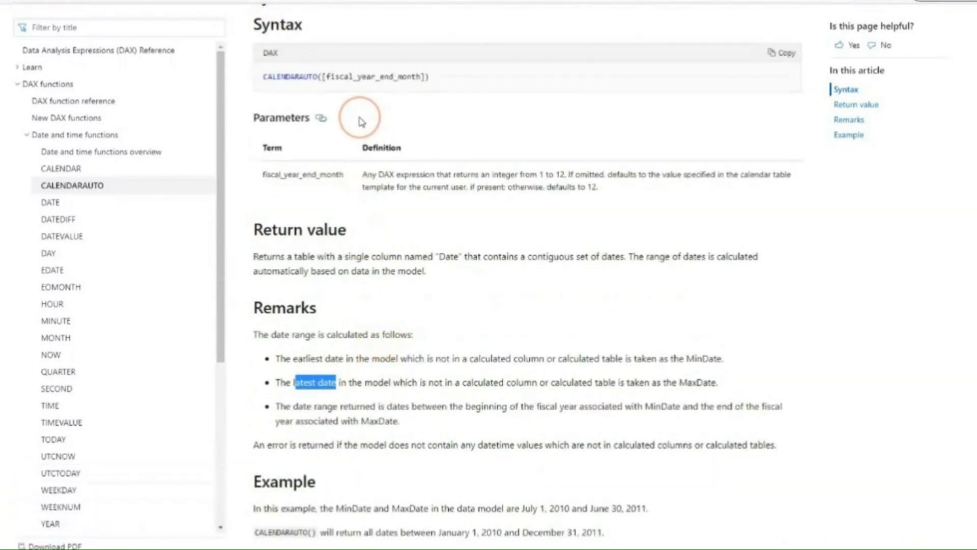
pyautogui.moveTo(322, 76); pyautogui.dragTo(425, 77)
pyautogui.scroll(-2, 418, 141)
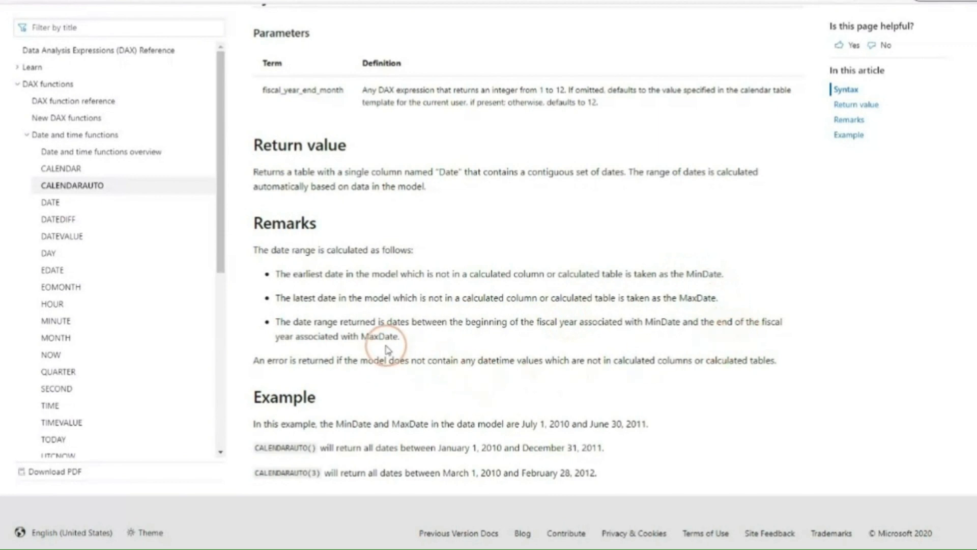
# Step: Review the latest-date remark, the fiscal_year_end_month argument and the CALENDARAUTO() and CALENDARAUTO(3) examples in the documentation
pyautogui.moveTo(291, 298); pyautogui.dragTo(335, 312)
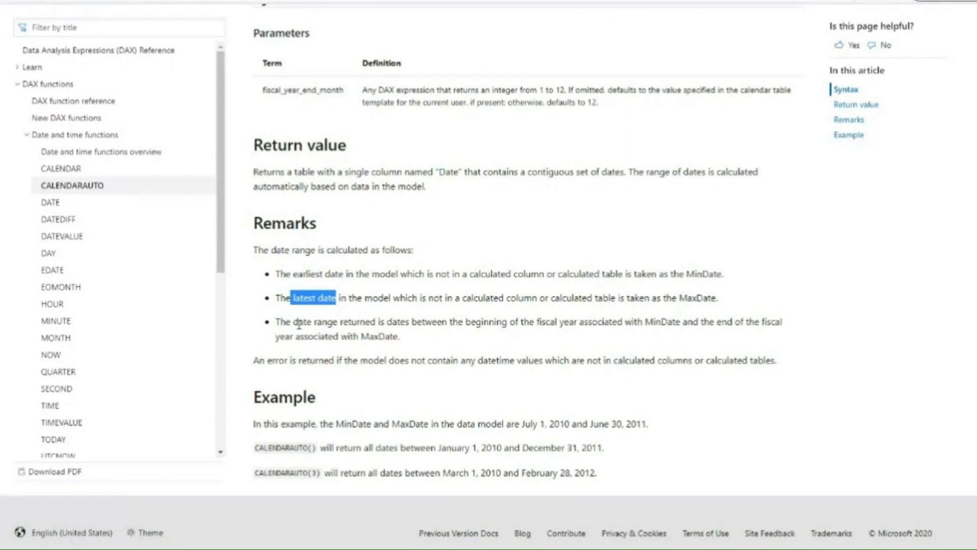
pyautogui.scroll(5, 302, 333)
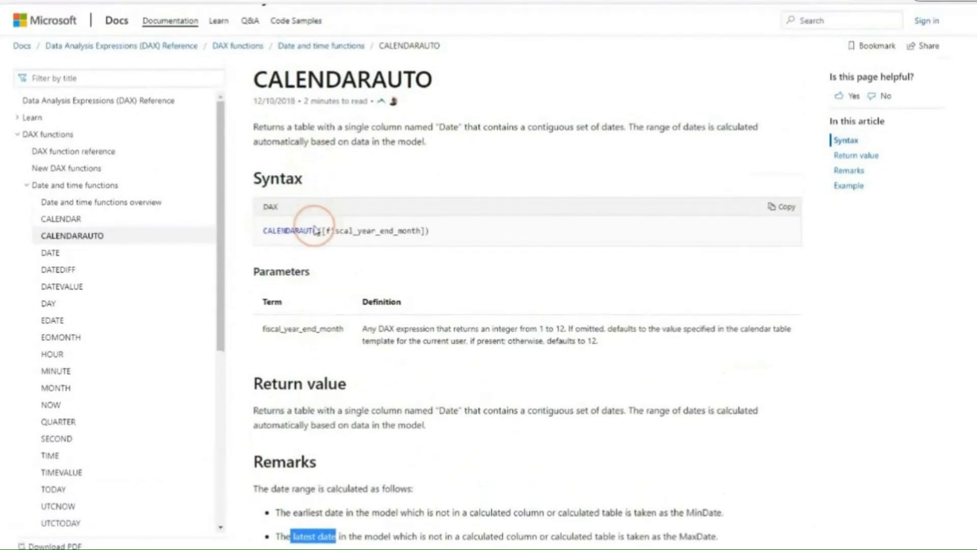
pyautogui.moveTo(322, 230); pyautogui.dragTo(415, 234)
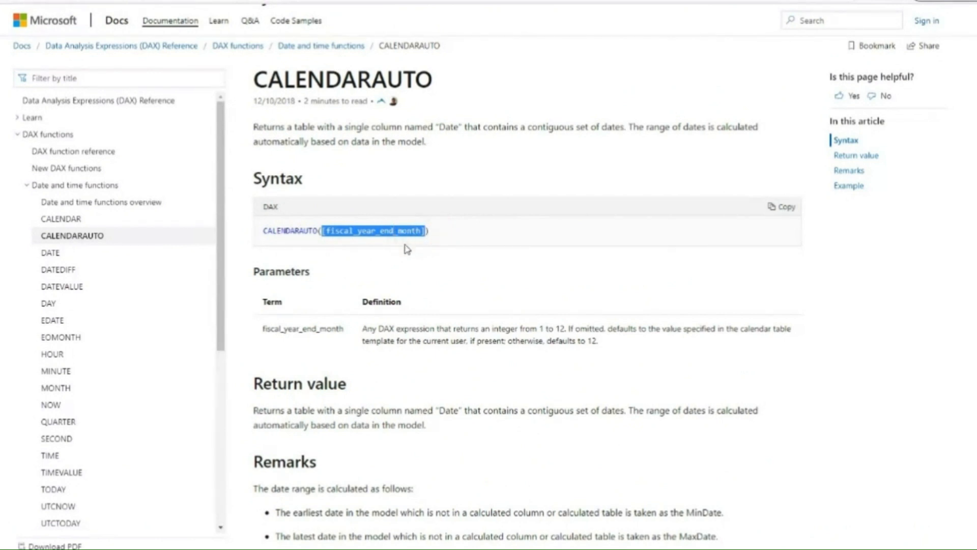
pyautogui.scroll(-4, 337, 248)
pyautogui.scroll(-1, 337, 249)
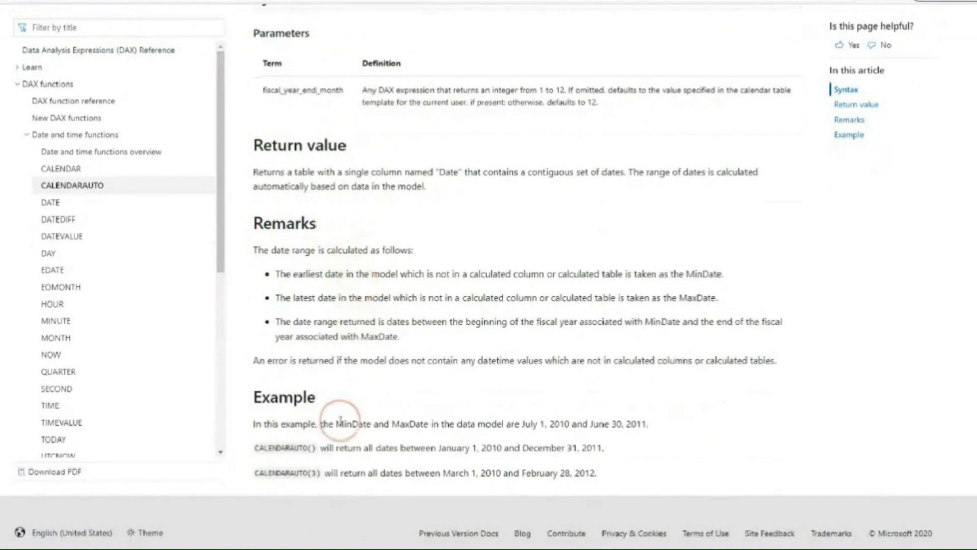
pyautogui.click(312, 450)
pyautogui.click(307, 435)
pyautogui.moveTo(376, 448); pyautogui.dragTo(578, 450)
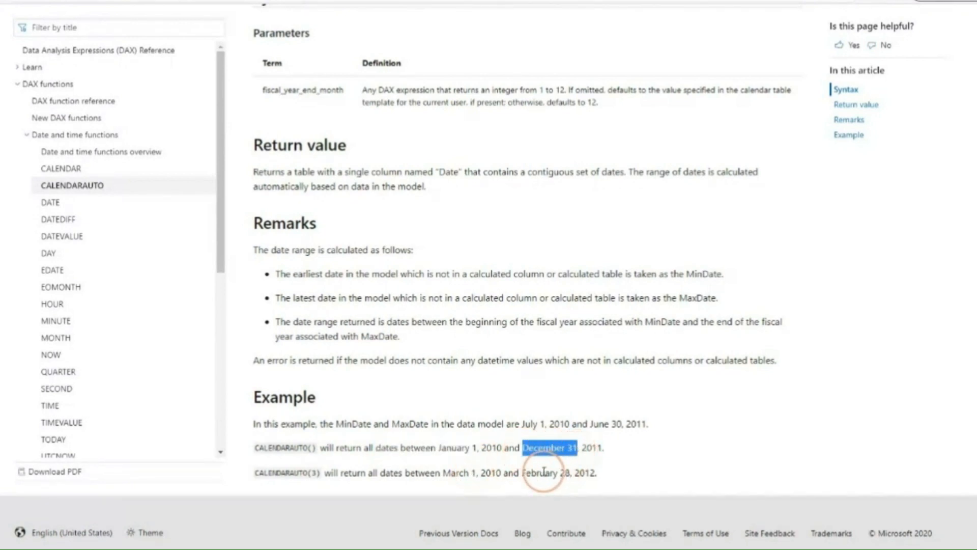
pyautogui.doubleClick(315, 472)
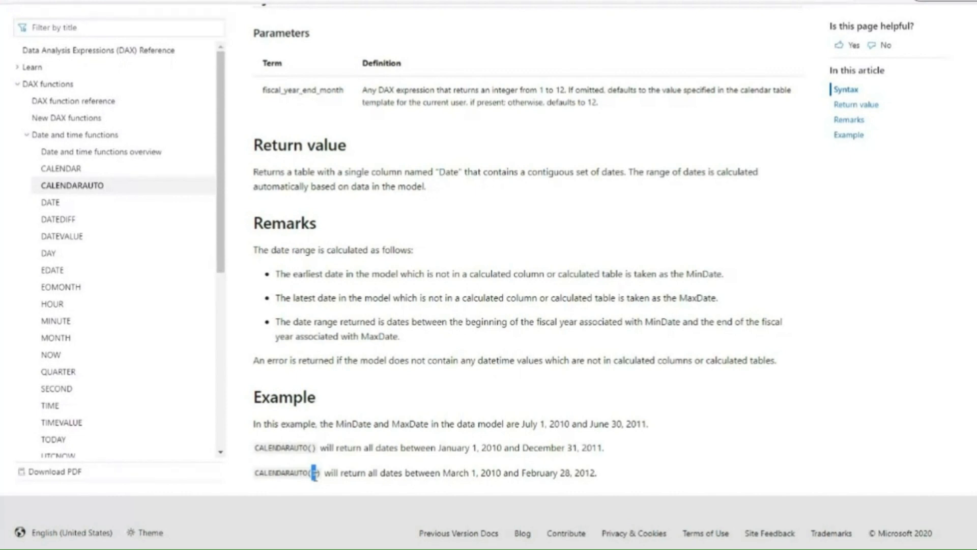
# Step: Switch back to Power BI Desktop and start a new calculated table named DatesTables
pyautogui.click(205, 506)
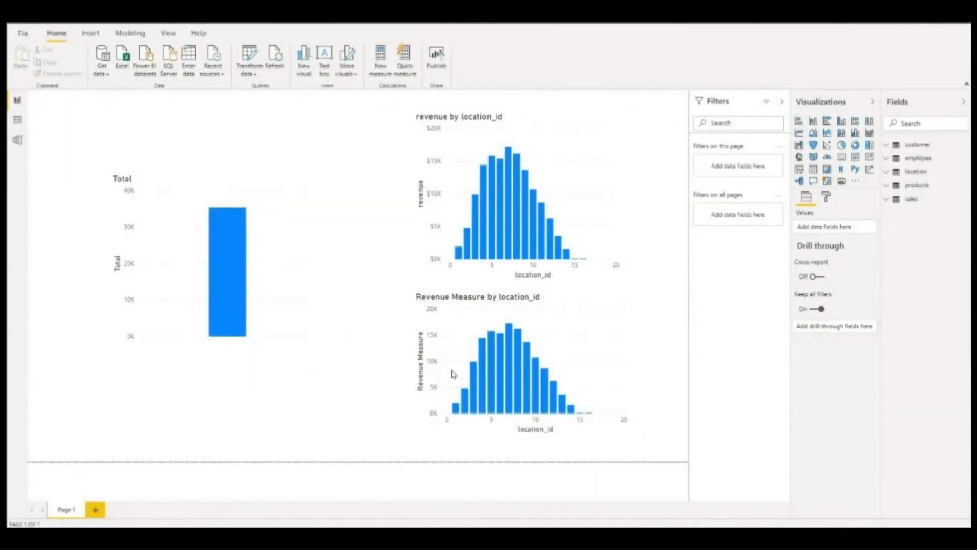
pyautogui.click(919, 200)
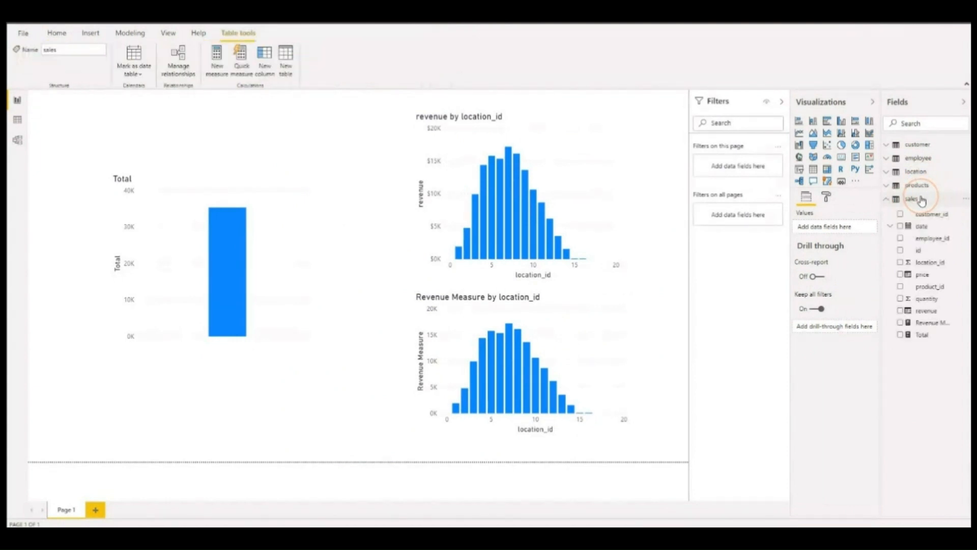
pyautogui.click(899, 202)
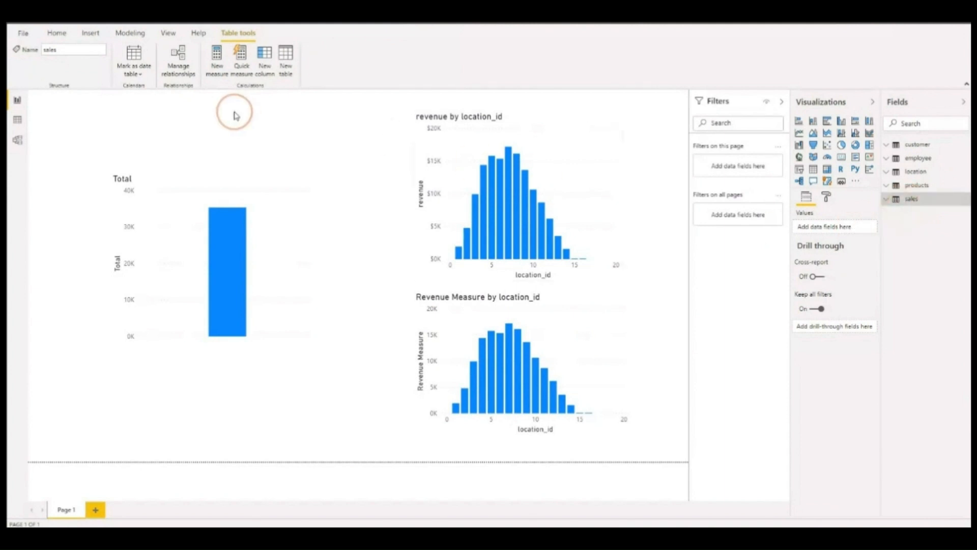
pyautogui.click(284, 58)
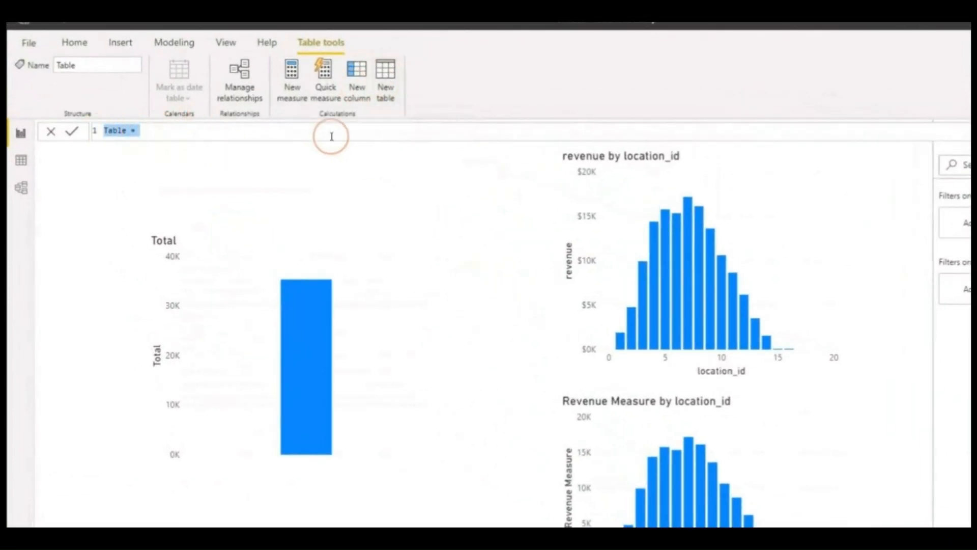
pyautogui.click(126, 129)
pyautogui.moveTo(127, 129); pyautogui.dragTo(104, 133)
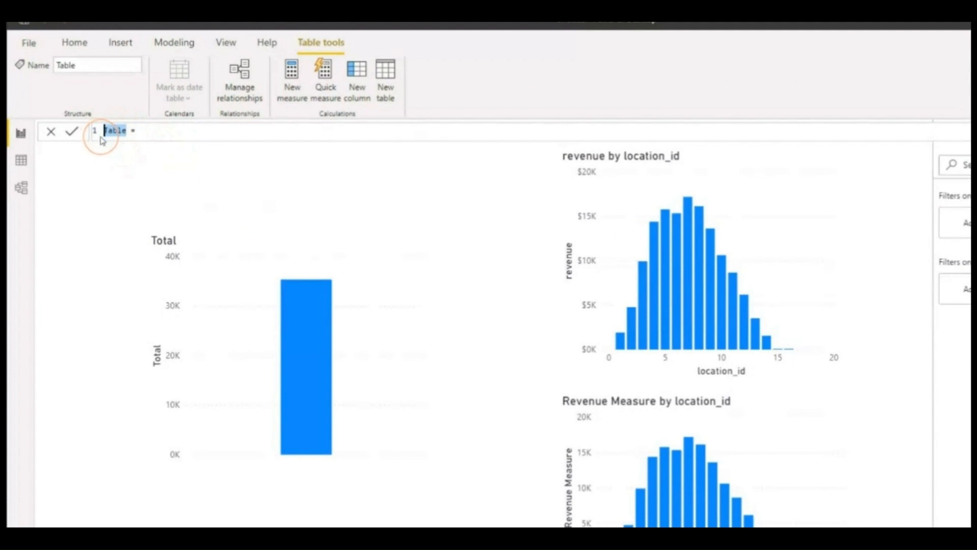
pyautogui.write('DatesTab')
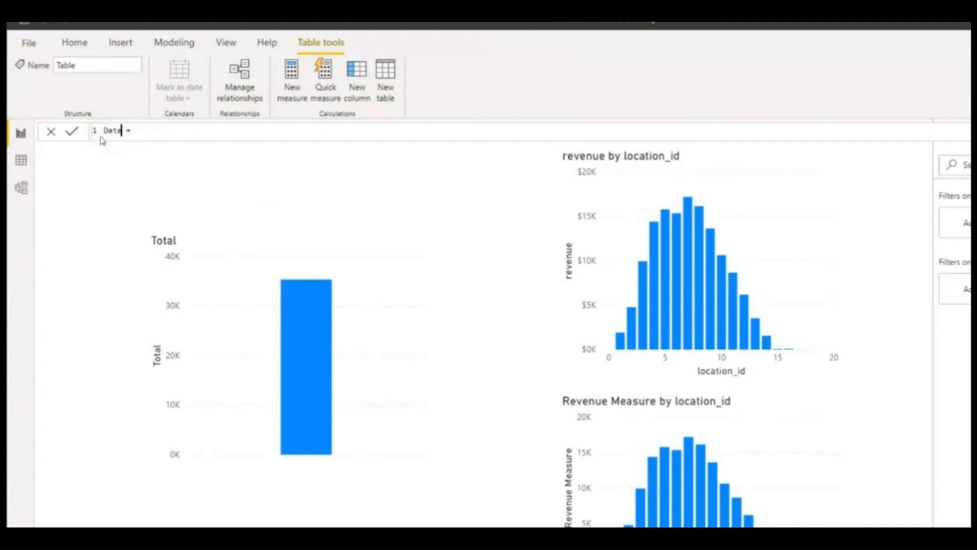
pyautogui.write('les')
pyautogui.doubleClick(102, 137)
pyautogui.write('DatesTables')
# Step: Define the DatesTables table with the CALENDARAUTO function, without a fiscal year end month, and commit the formula
pyautogui.press('End')
pyautogui.write('C')
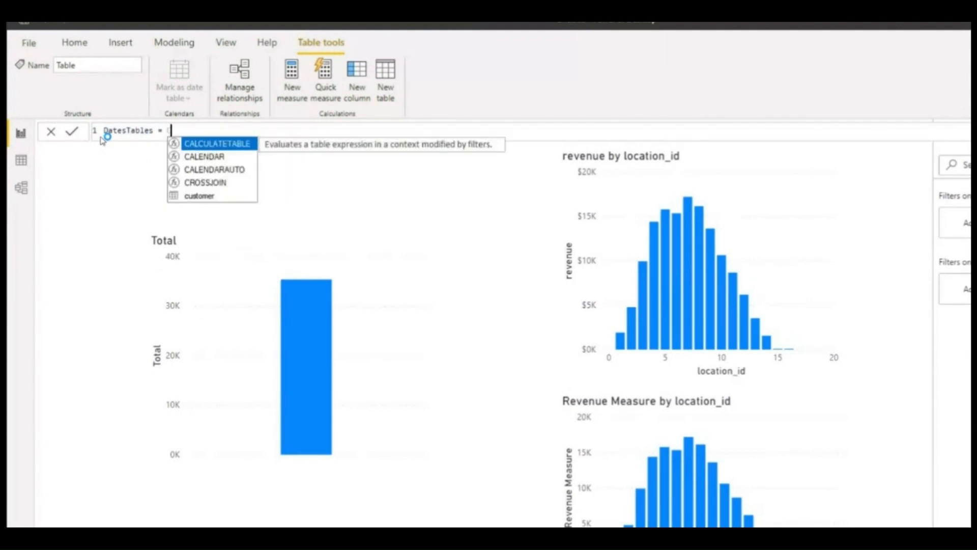
pyautogui.write('ALE')
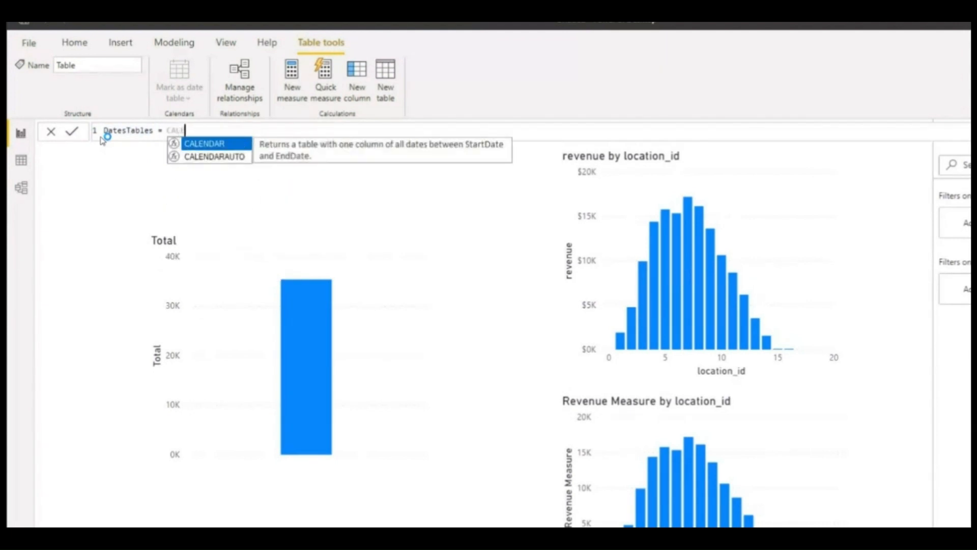
pyautogui.write('N')
pyautogui.press('Down')
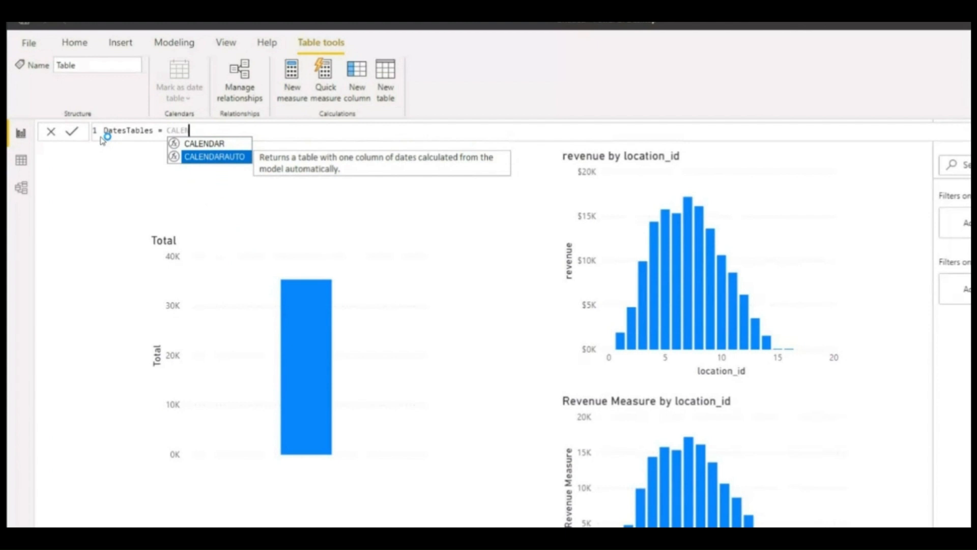
pyautogui.press('Tab')
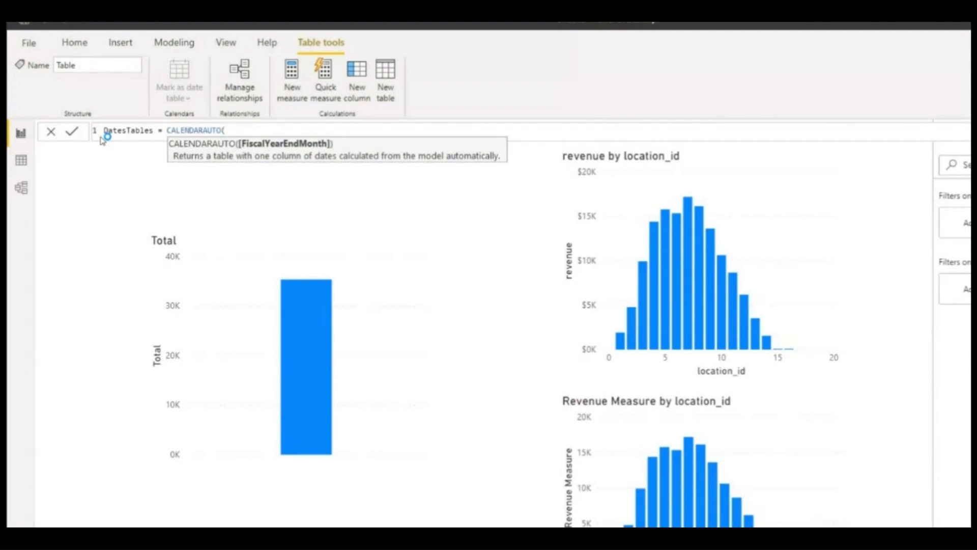
pyautogui.write(')')
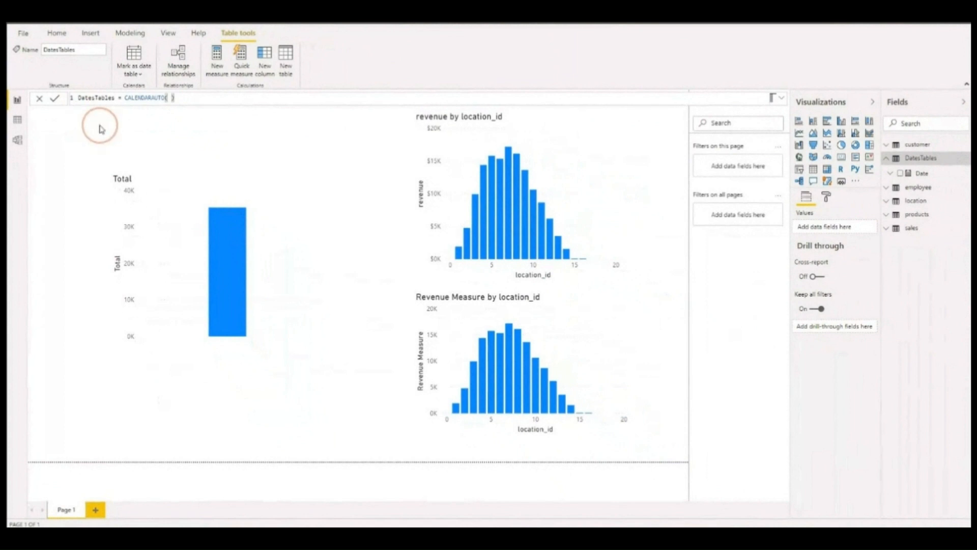
# Step: Add a visual of the DatesTables Date field to the report and place it below the Total chart, moving that chart up to make room
pyautogui.click(886, 161)
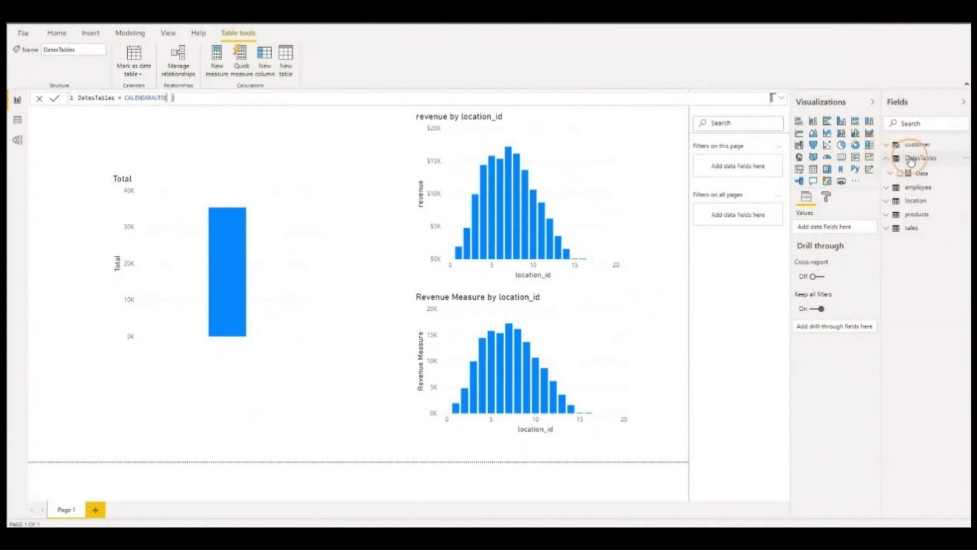
pyautogui.click(909, 176)
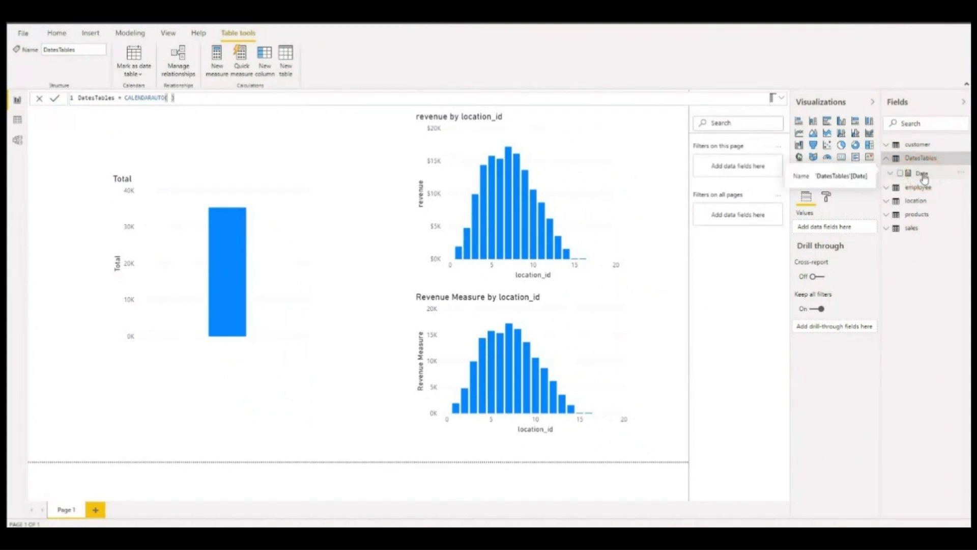
pyautogui.click(926, 177)
pyautogui.moveTo(934, 175); pyautogui.dragTo(109, 373)
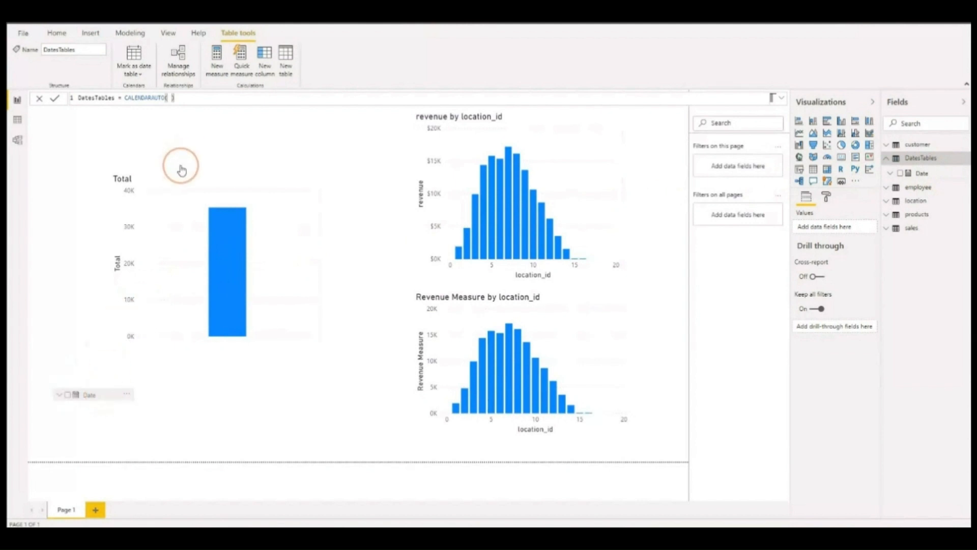
pyautogui.moveTo(218, 167); pyautogui.dragTo(246, 120)
pyautogui.moveTo(121, 351); pyautogui.dragTo(141, 299)
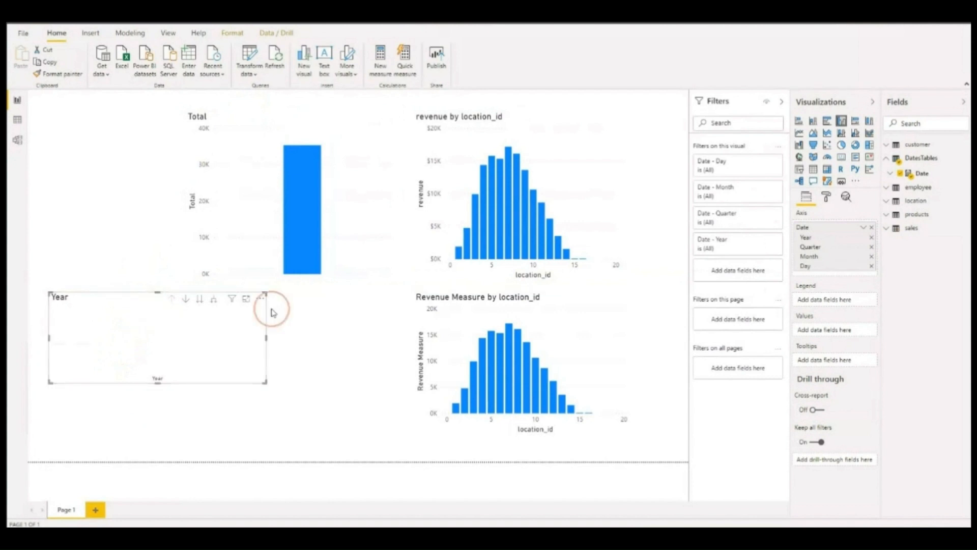
# Step: Convert the DatesTables visual into a table that lists plain Date values instead of the date hierarchy
pyautogui.click(813, 170)
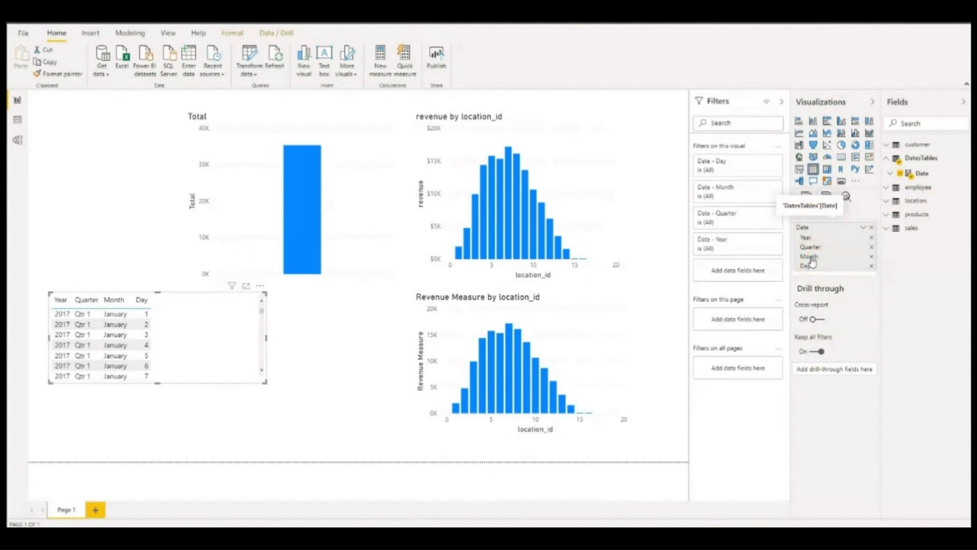
pyautogui.click(863, 229)
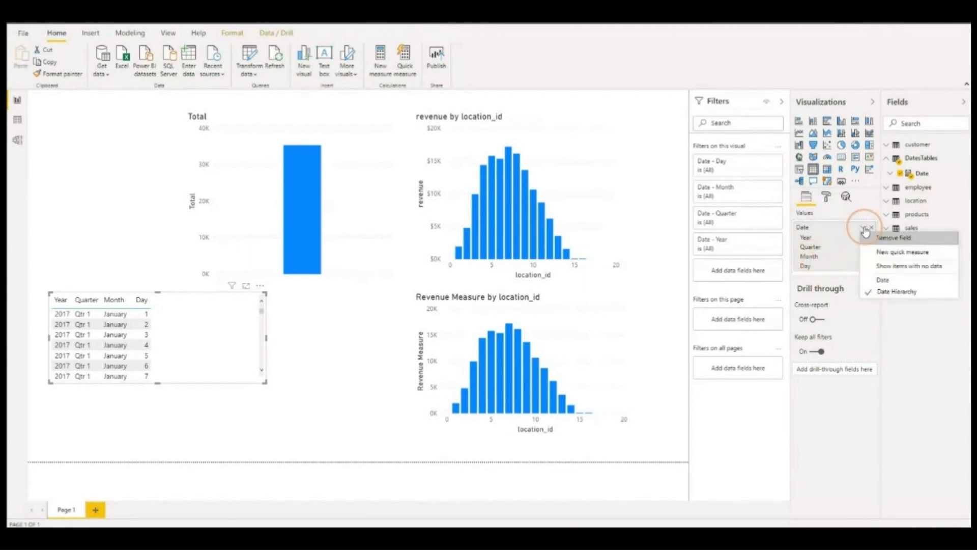
pyautogui.click(886, 281)
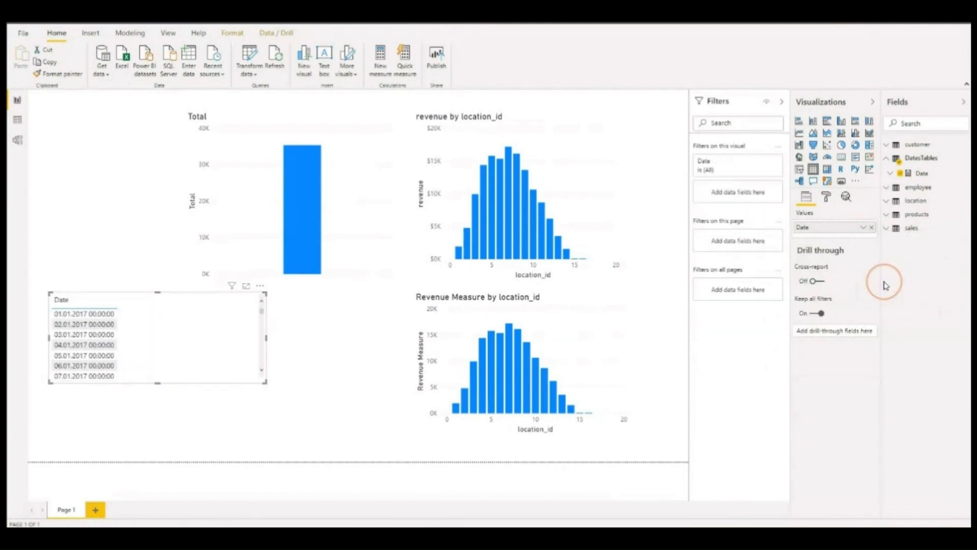
# Step: Examine the first and last dates of the DatesTables table by sorting Date in descending and ascending order
pyautogui.click(68, 314)
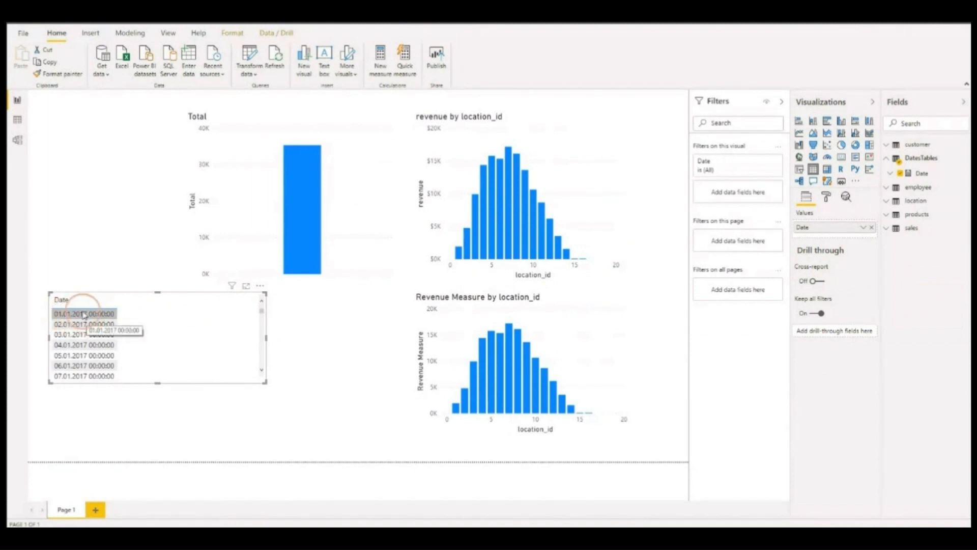
pyautogui.click(76, 301)
pyautogui.click(78, 304)
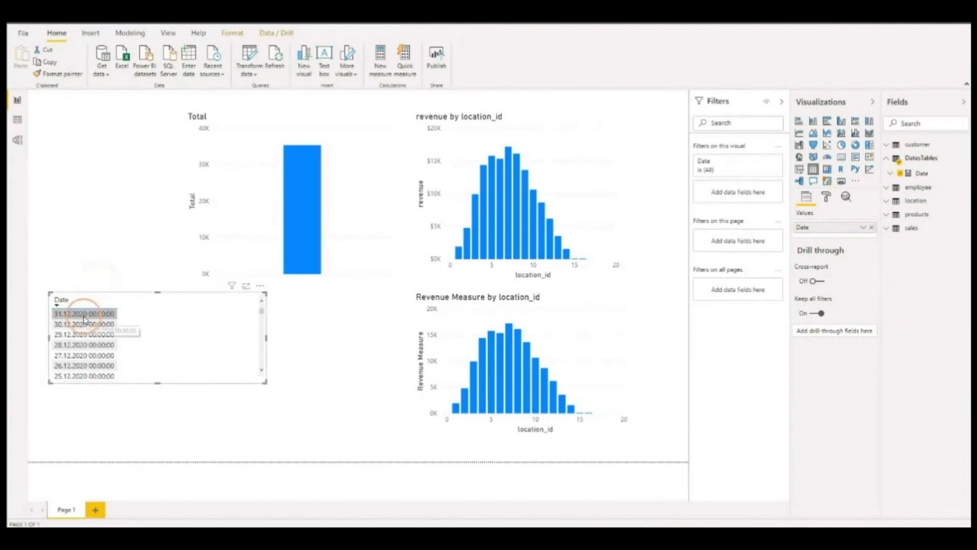
pyautogui.click(81, 301)
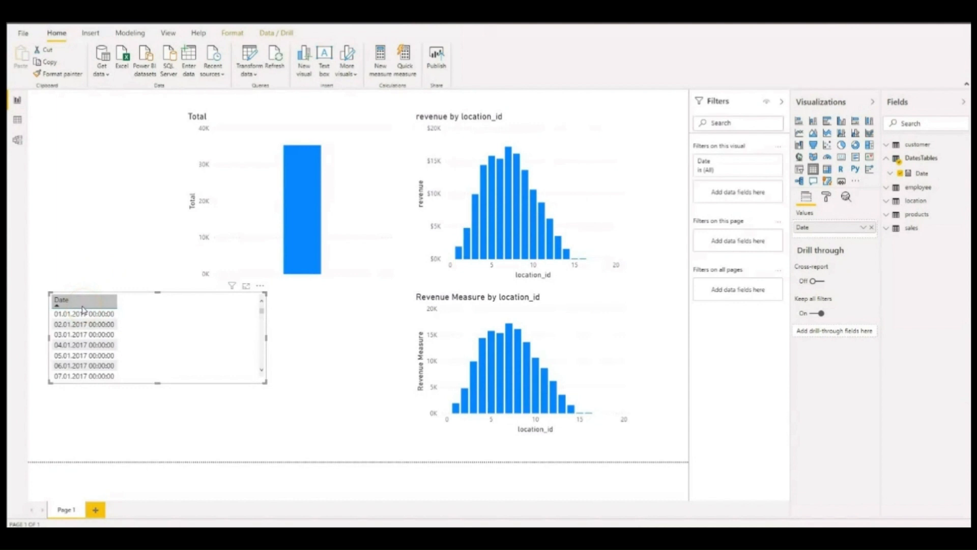
pyautogui.click(60, 316)
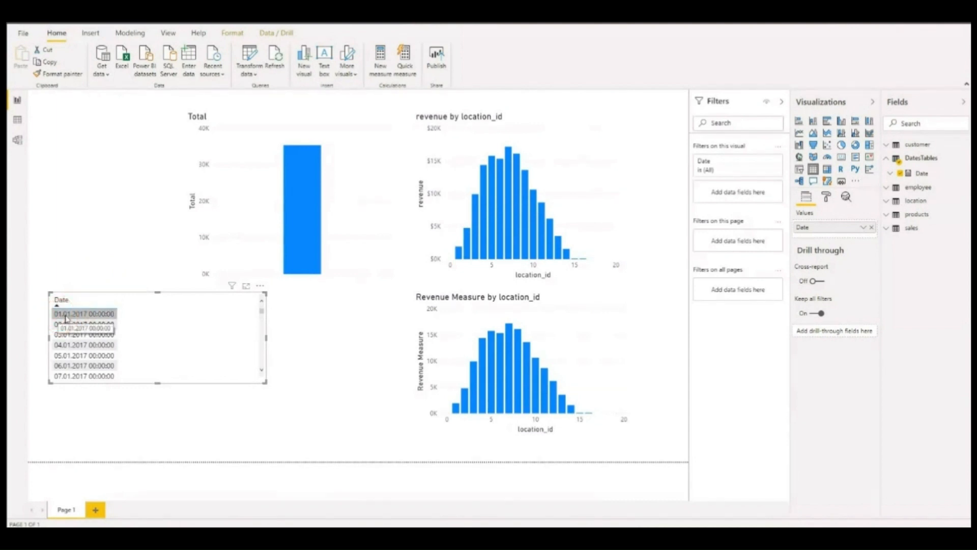
pyautogui.moveTo(67, 314); pyautogui.dragTo(84, 316)
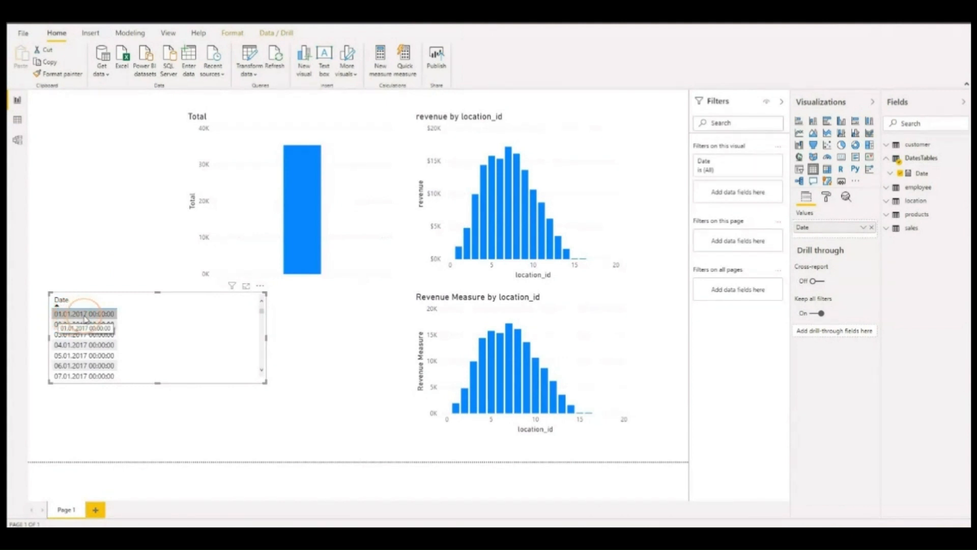
pyautogui.click(59, 361)
pyautogui.click(63, 317)
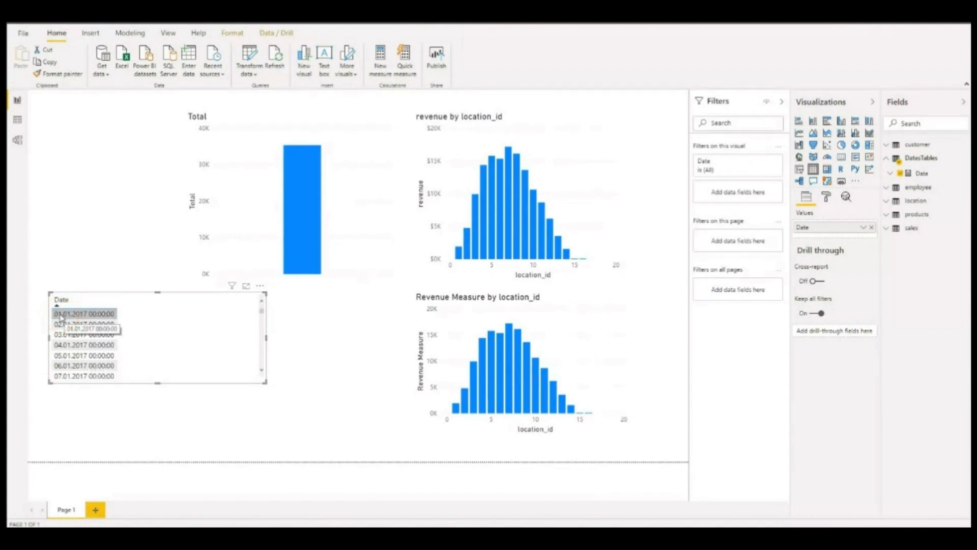
pyautogui.click(105, 295)
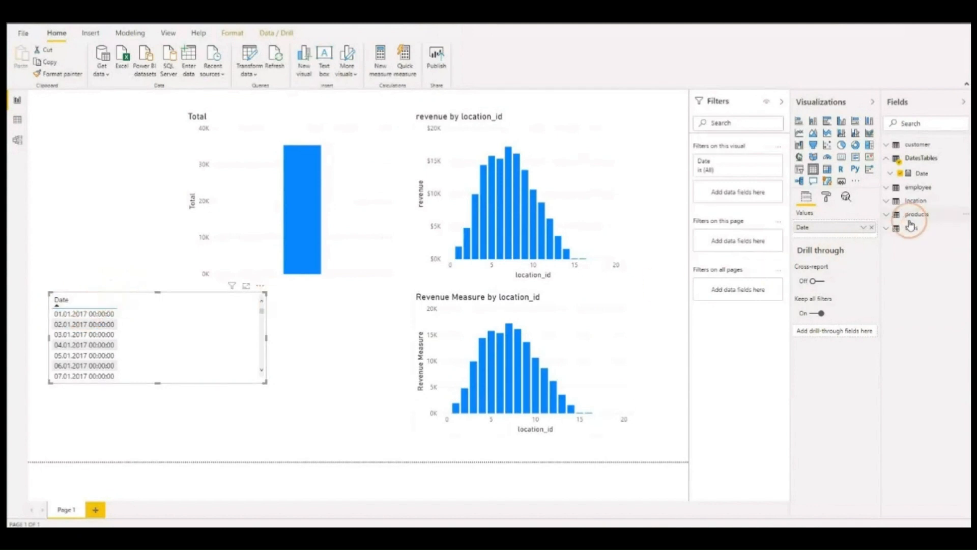
# Step: Add a table of the sales date field beside the DatesTables table, showing plain dates instead of the date hierarchy
pyautogui.click(891, 233)
pyautogui.moveTo(942, 255); pyautogui.dragTo(342, 327)
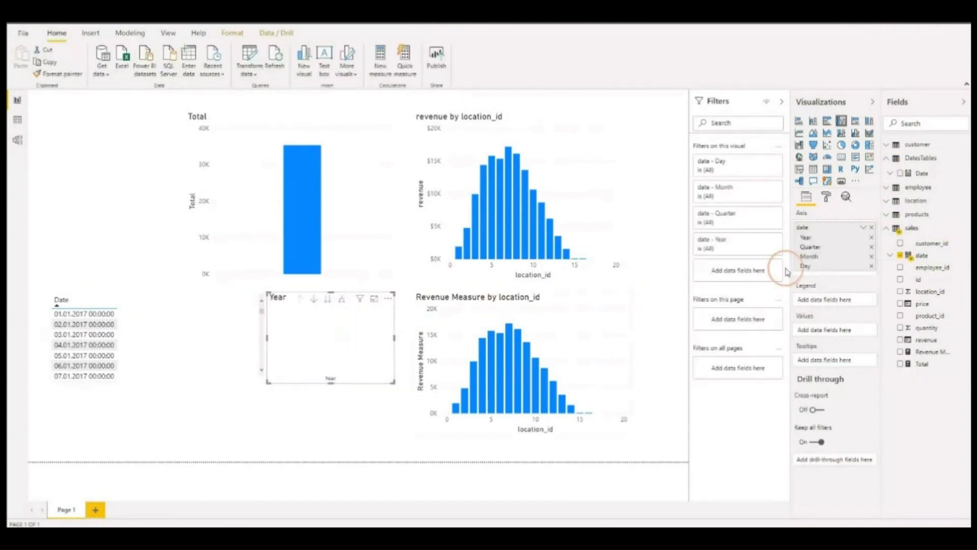
pyautogui.click(813, 170)
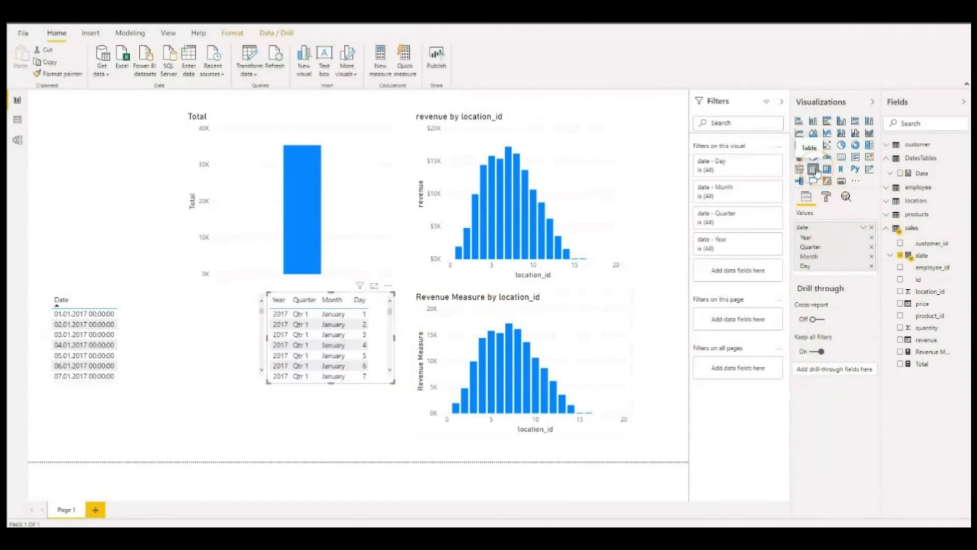
pyautogui.click(862, 228)
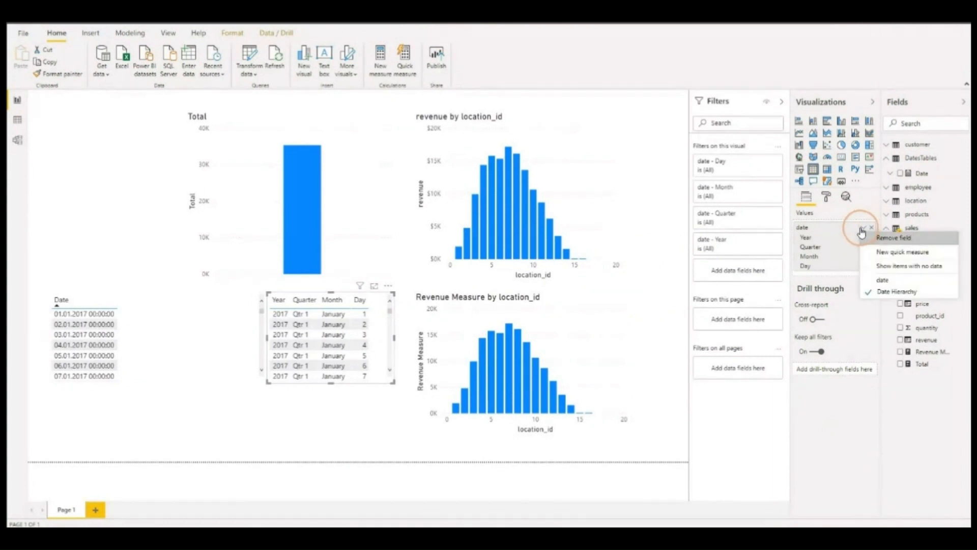
pyautogui.click(882, 280)
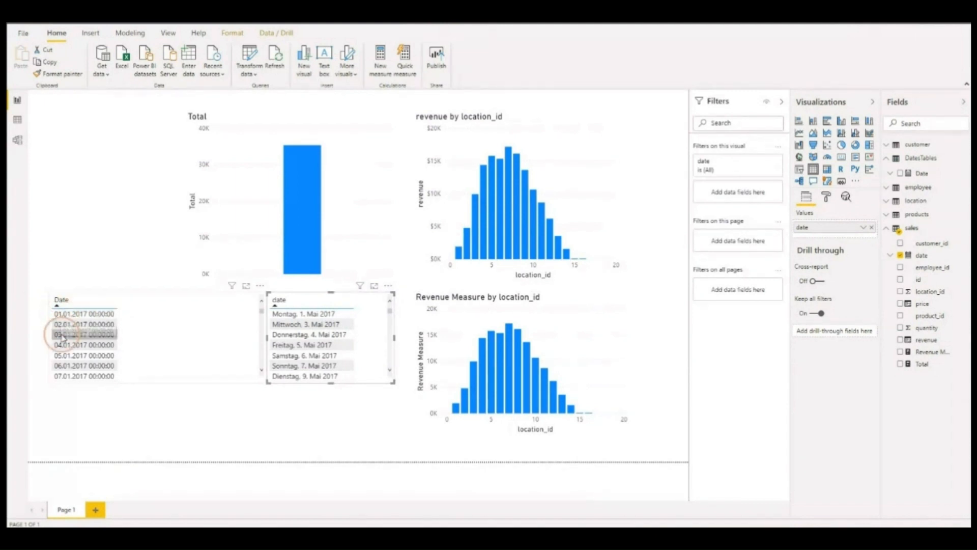
# Step: Change the DatesTables formula to CALENDARAUTO(3) so its fiscal year ends in March
pyautogui.click(335, 328)
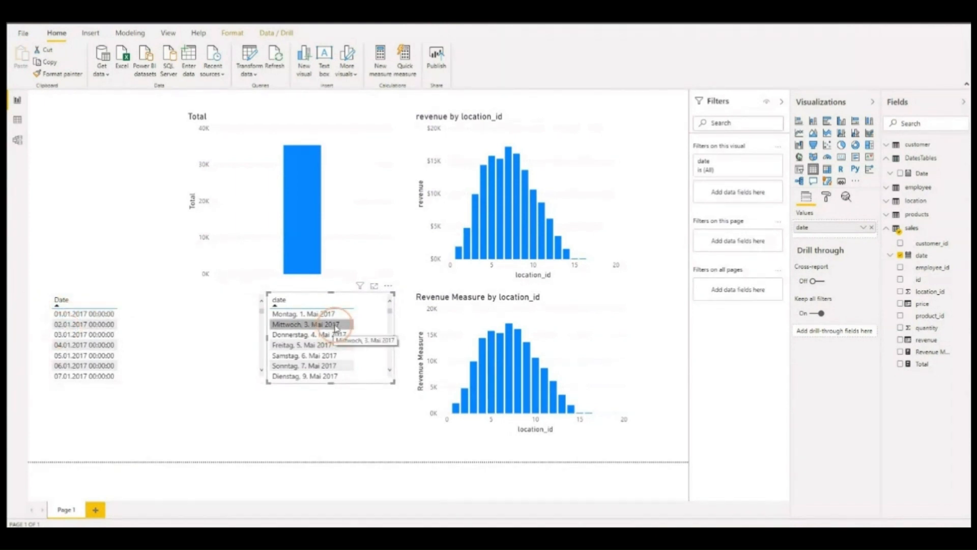
pyautogui.click(917, 175)
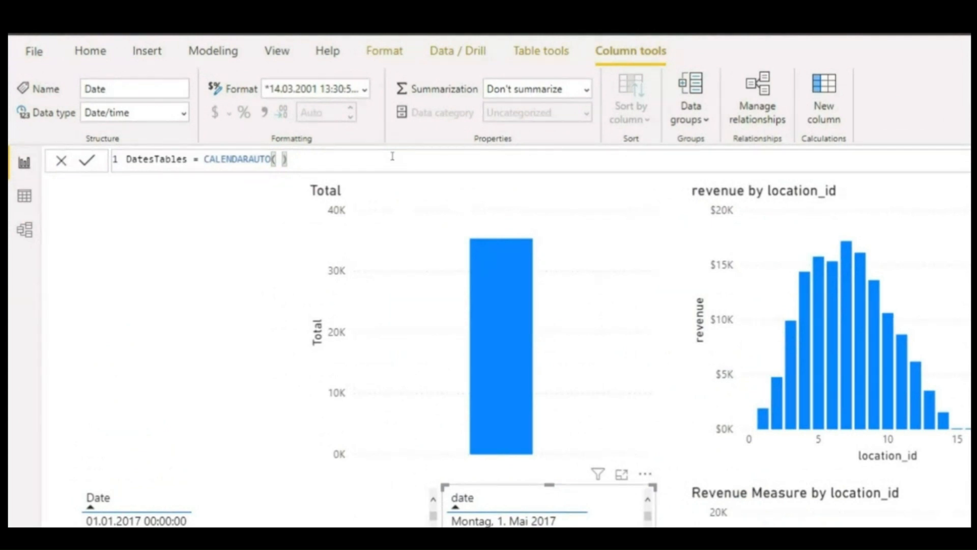
pyautogui.press('BackSpace')
pyautogui.write('3')
pyautogui.press('Return')
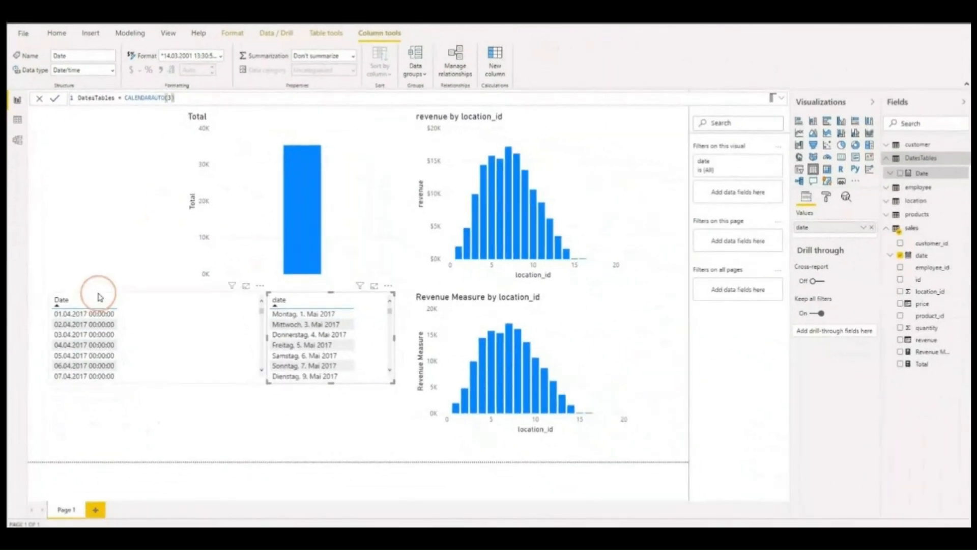
# Step: Examine the first and last dates of the DatesTables table, sorting Date in descending order to see the end of the range
pyautogui.click(61, 314)
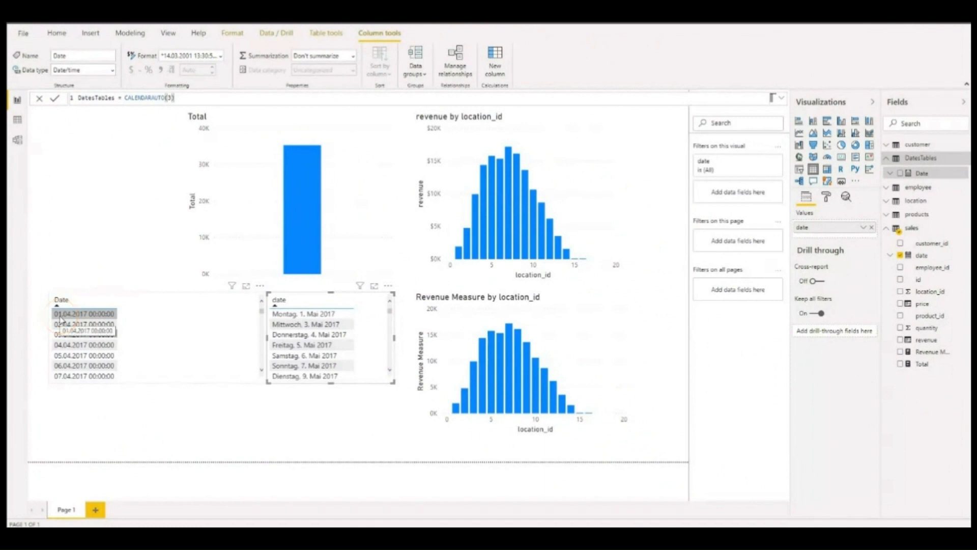
pyautogui.click(60, 316)
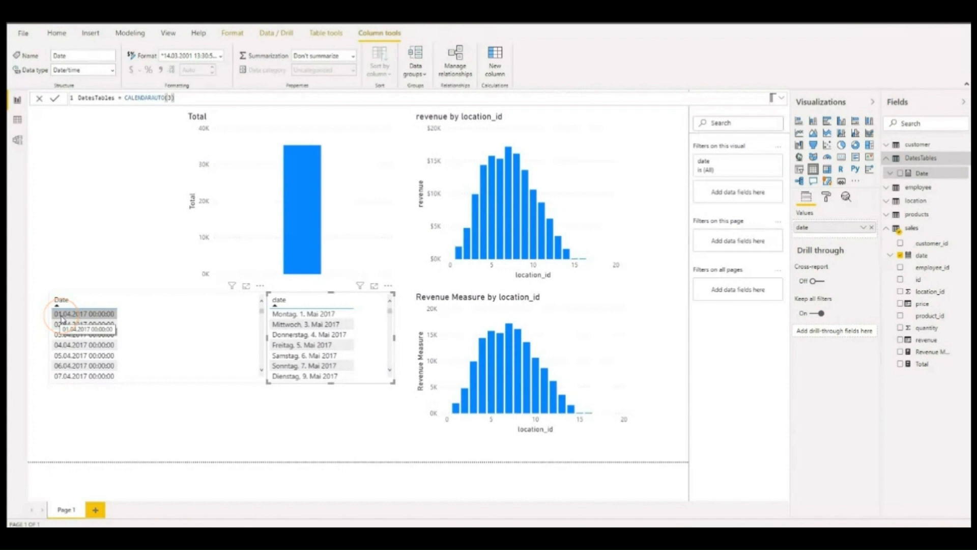
pyautogui.click(61, 318)
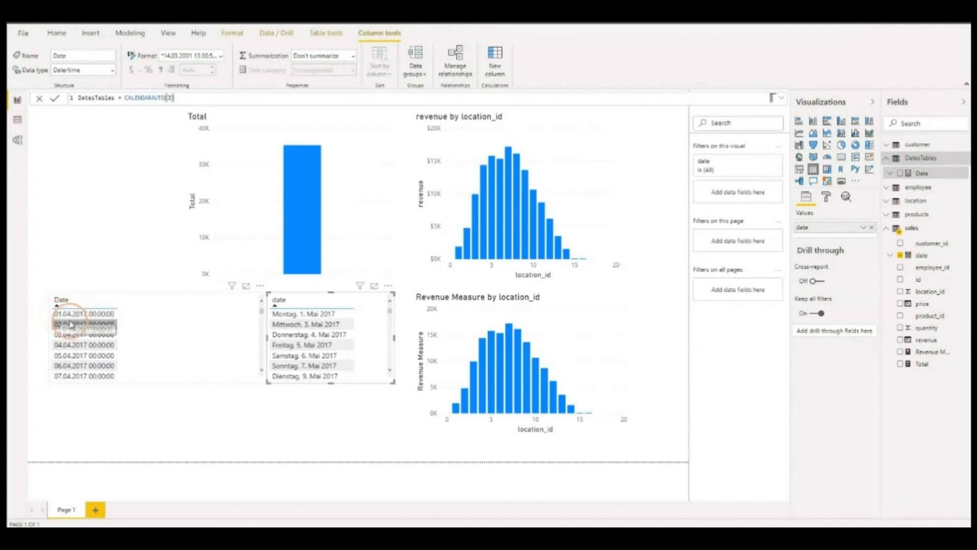
pyautogui.click(66, 305)
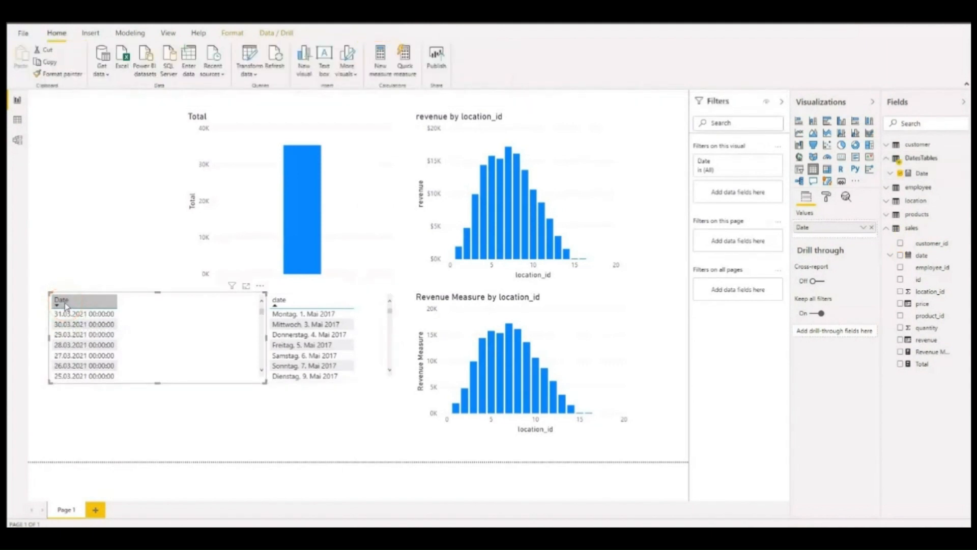
pyautogui.click(58, 316)
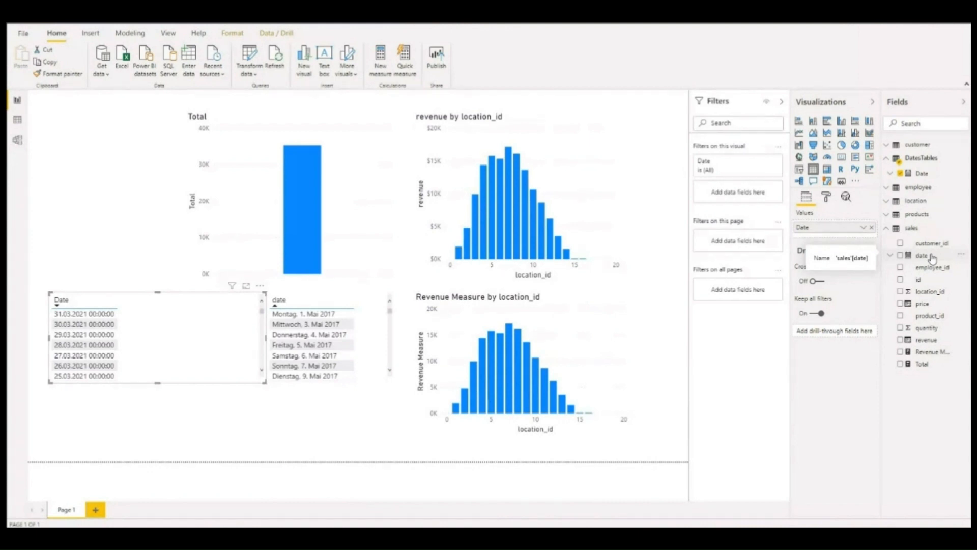
# Step: Switch to the Microsoft DAX documentation and examine the CALENDAR syntax and its example with fixed DATE start and end values
pyautogui.click(631, 305)
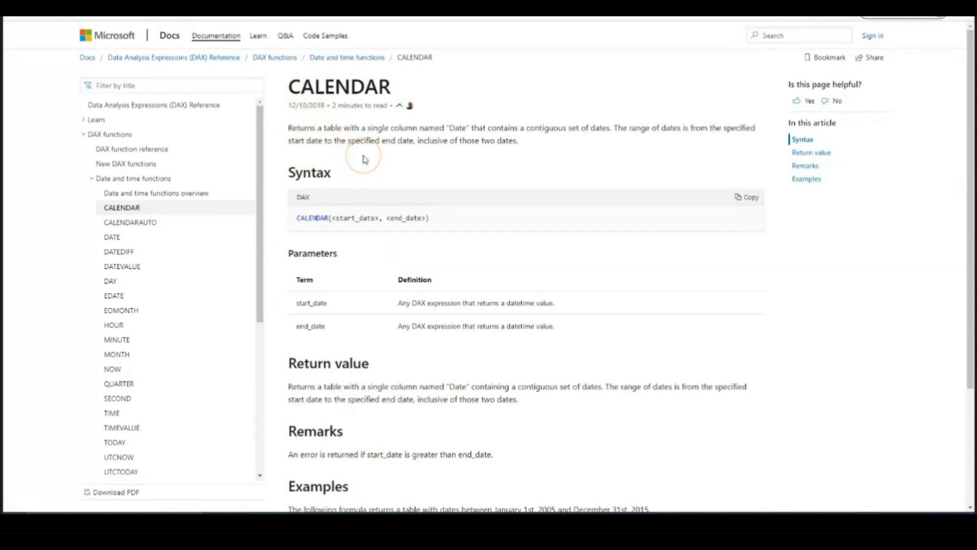
pyautogui.moveTo(332, 227); pyautogui.dragTo(380, 227)
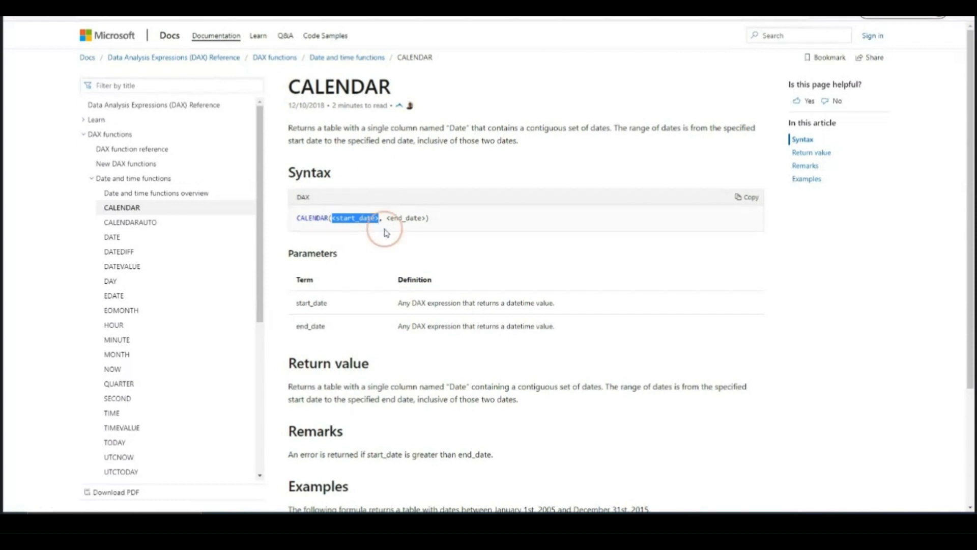
pyautogui.scroll(-3, 393, 258)
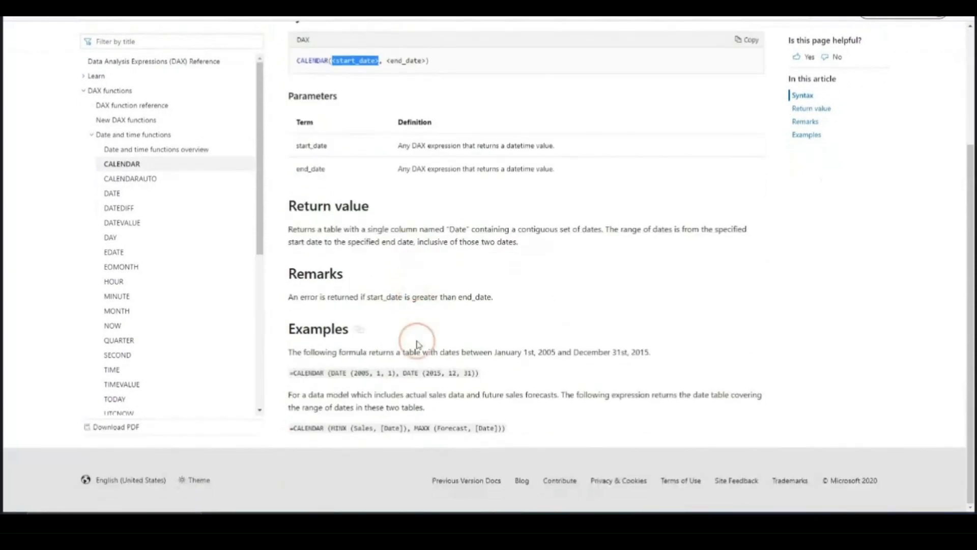
pyautogui.moveTo(327, 373); pyautogui.dragTo(476, 374)
pyautogui.click(331, 373)
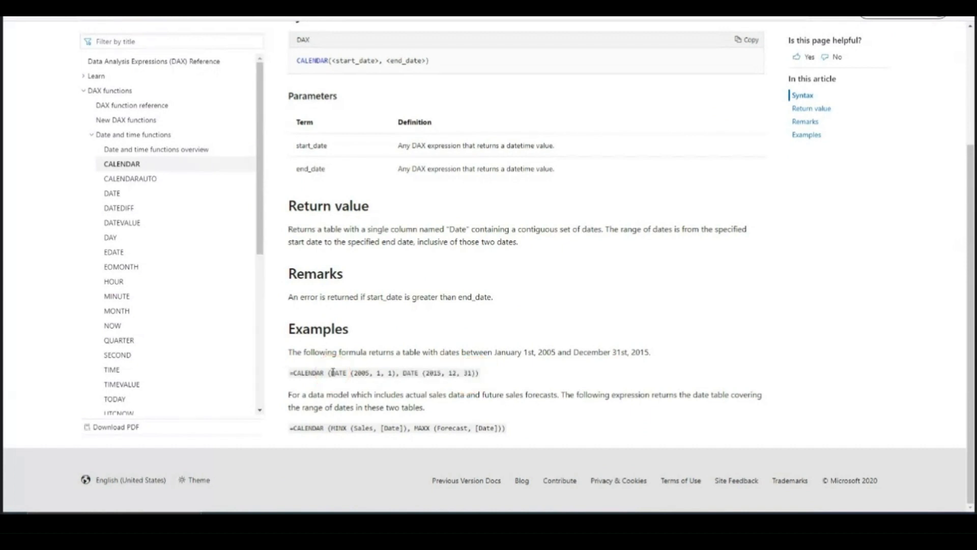
pyautogui.moveTo(332, 372); pyautogui.dragTo(405, 372)
pyautogui.moveTo(404, 373); pyautogui.dragTo(474, 383)
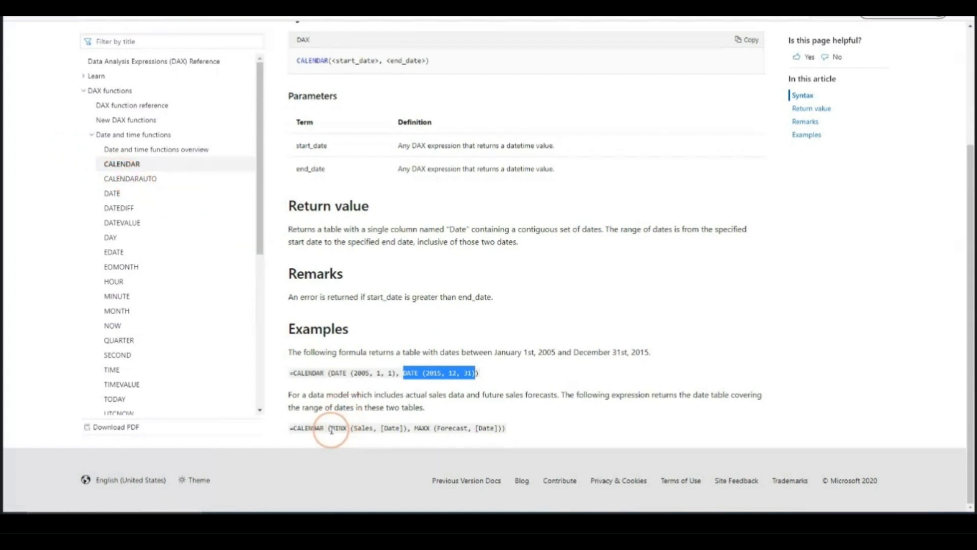
# Step: Examine the second CALENDAR example, which uses MINX and MAXX to set the start and end dates
pyautogui.moveTo(331, 428); pyautogui.dragTo(374, 426)
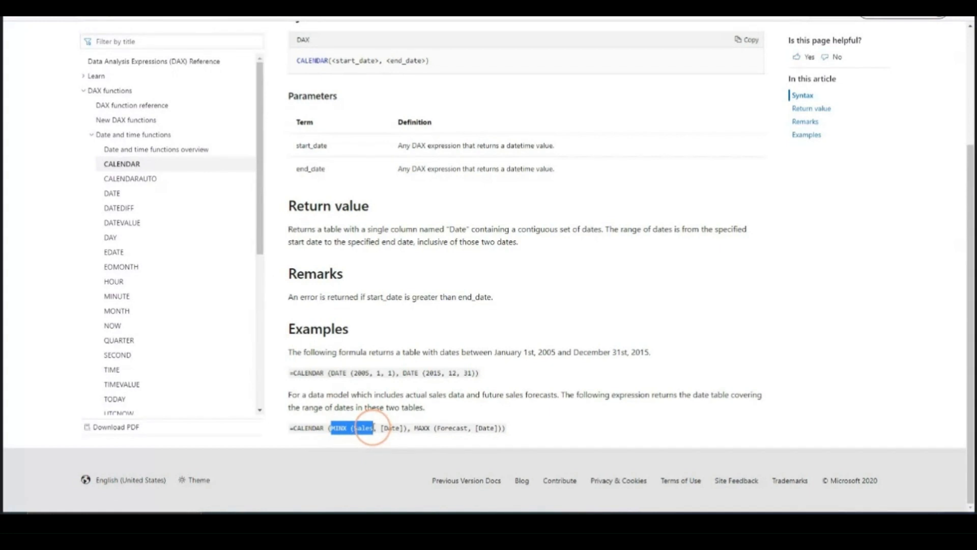
pyautogui.moveTo(414, 427); pyautogui.dragTo(502, 436)
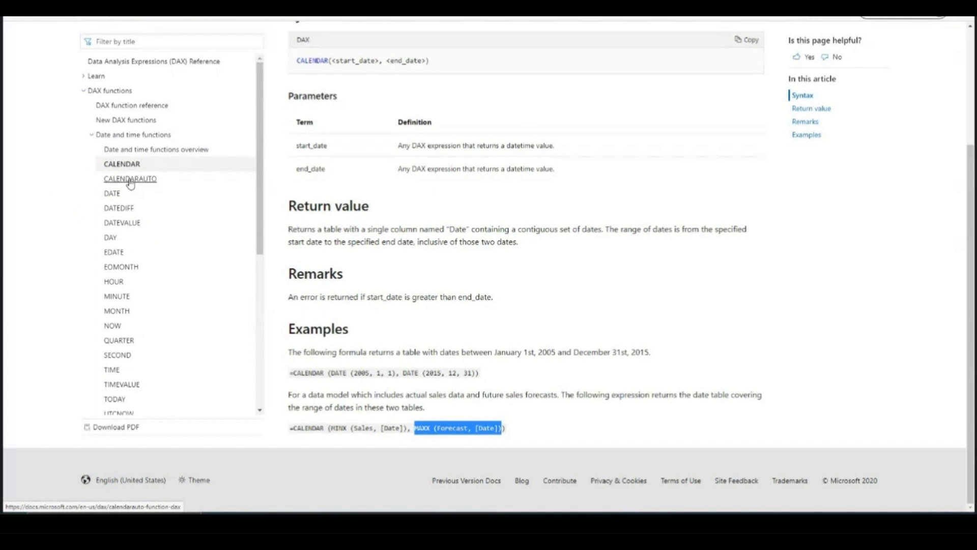
pyautogui.moveTo(354, 428); pyautogui.dragTo(373, 430)
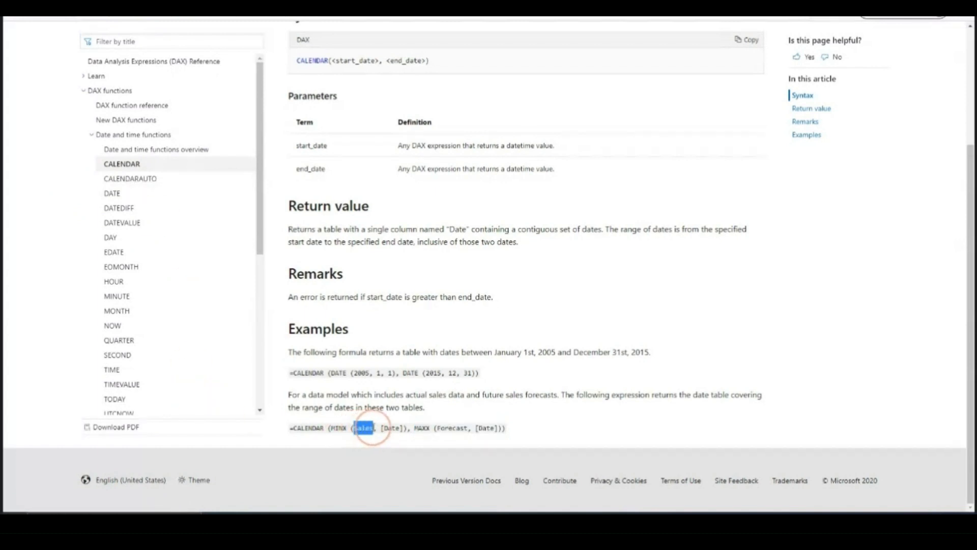
pyautogui.click(334, 426)
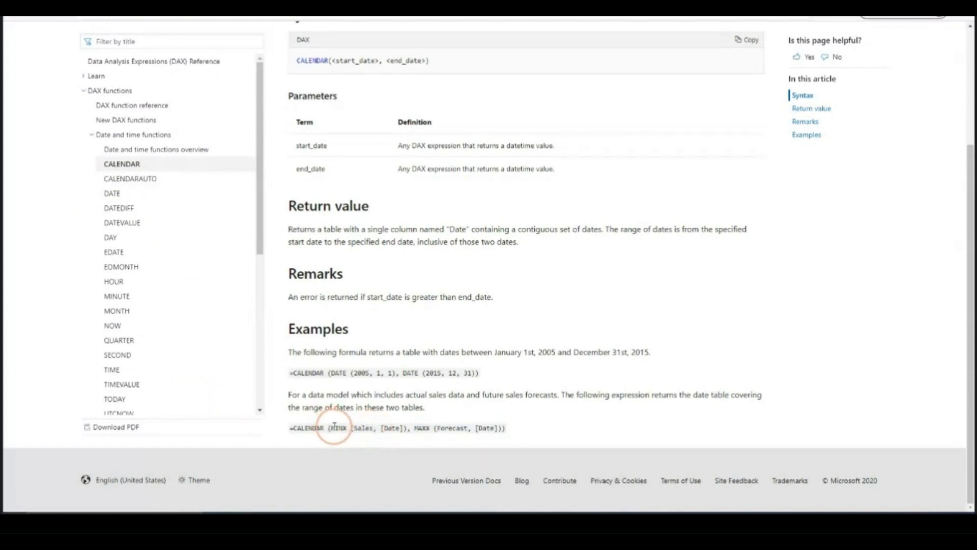
pyautogui.doubleClick(334, 427)
pyautogui.moveTo(414, 429); pyautogui.dragTo(431, 430)
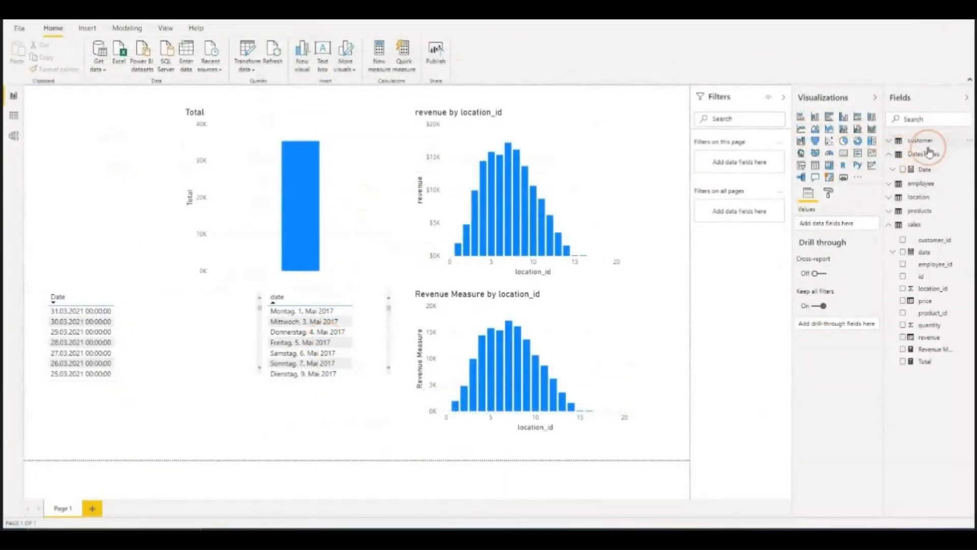
# Step: In Power BI, replace CALENDARAUTO in the DatesTables formula with CALENDAR and enter DATE(2018 , 5 , 1 ) as the start date
pyautogui.click(924, 153)
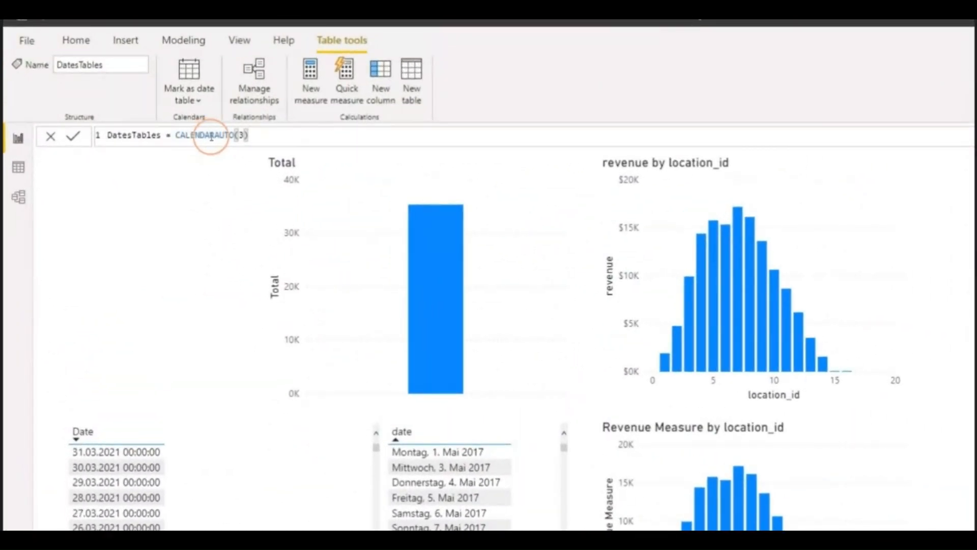
pyautogui.moveTo(211, 135); pyautogui.dragTo(247, 135)
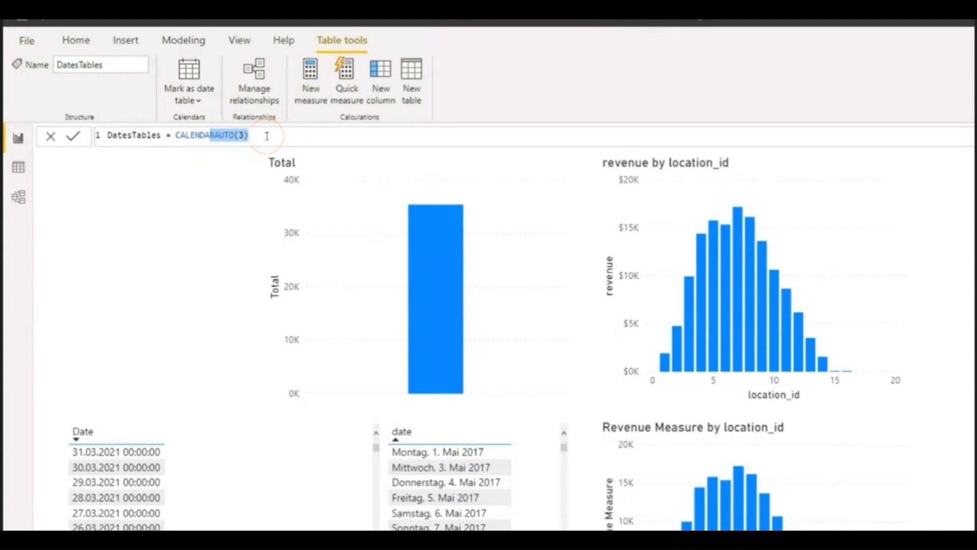
pyautogui.write('R')
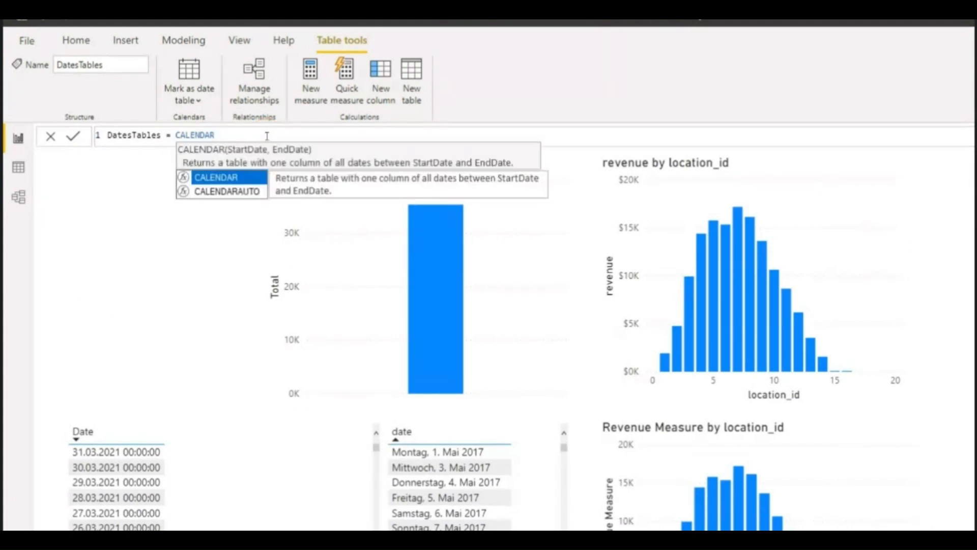
pyautogui.write('(')
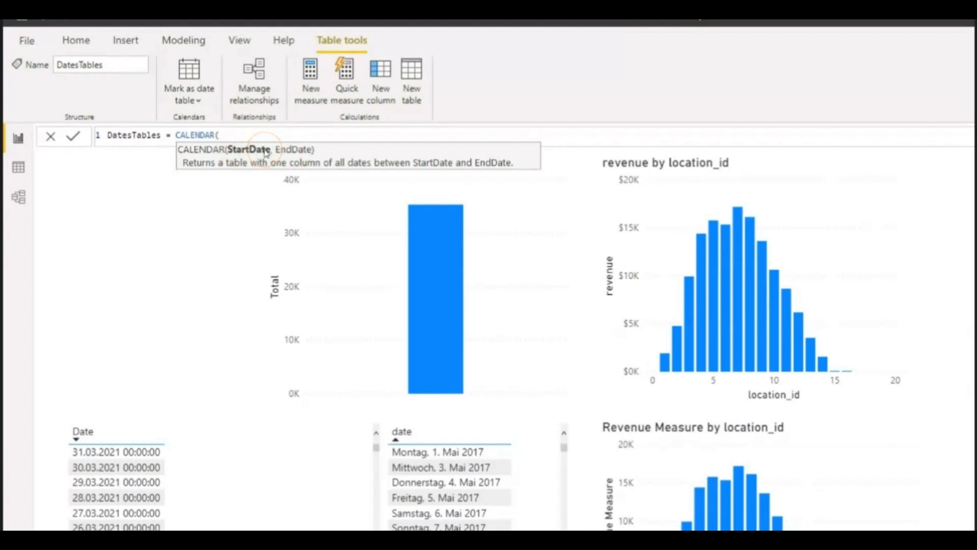
pyautogui.write('DATE')
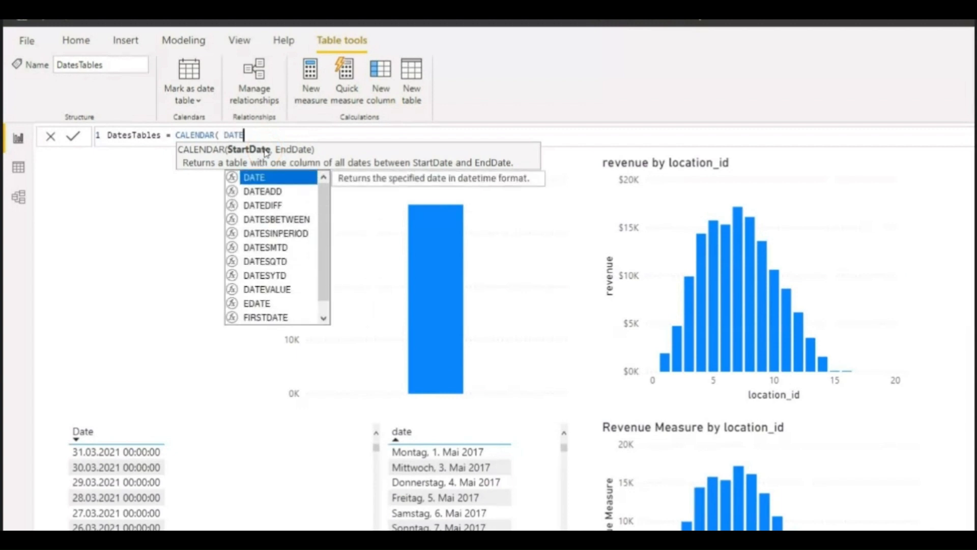
pyautogui.write('(')
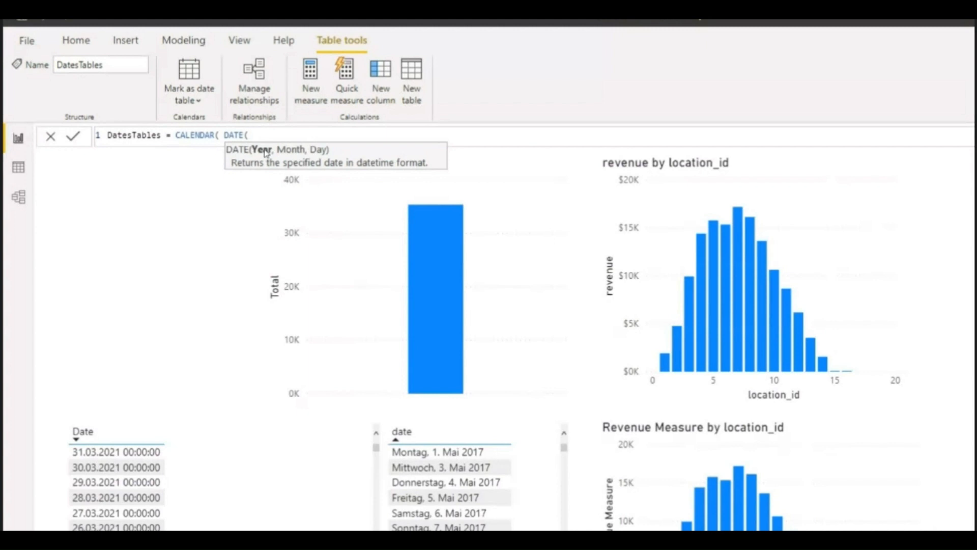
pyautogui.write('2018 ,')
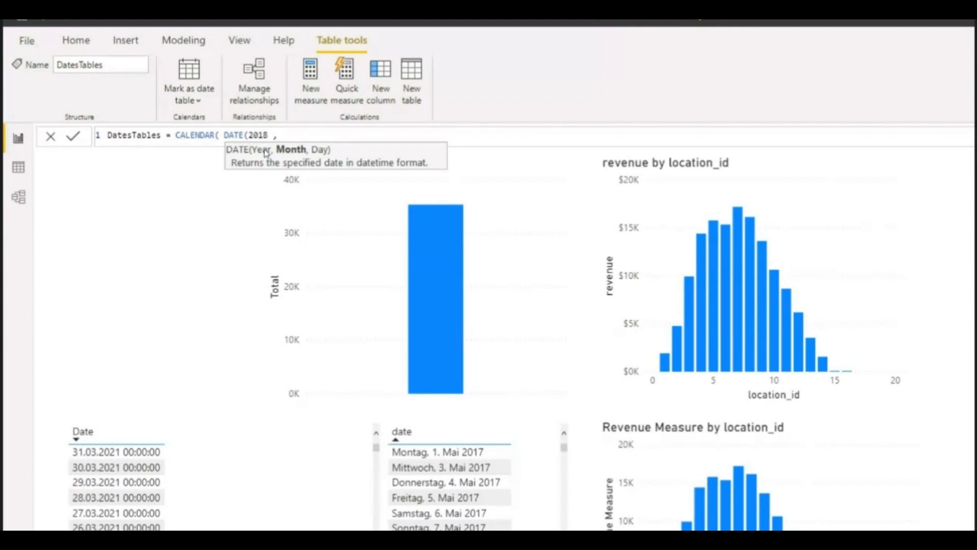
pyautogui.write('5 , 1 ')
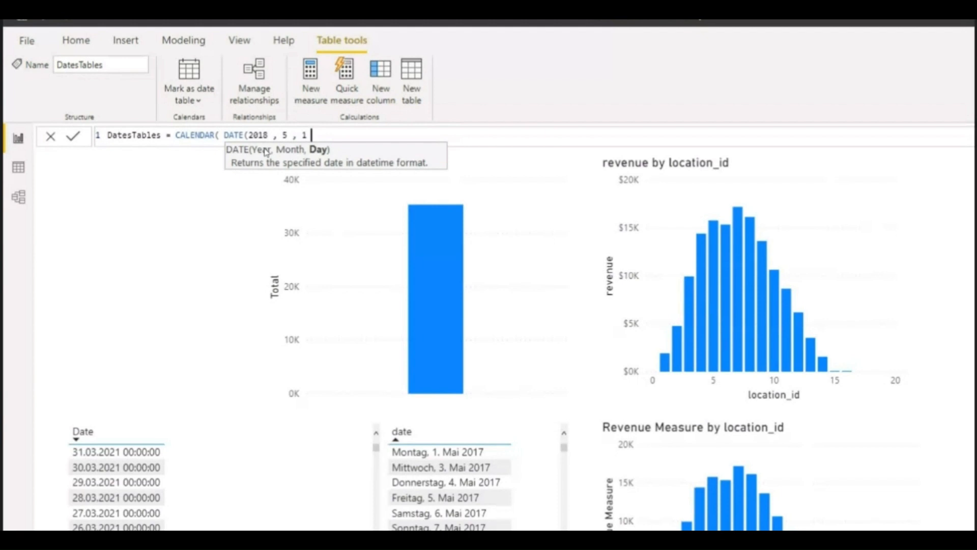
pyautogui.write('),')
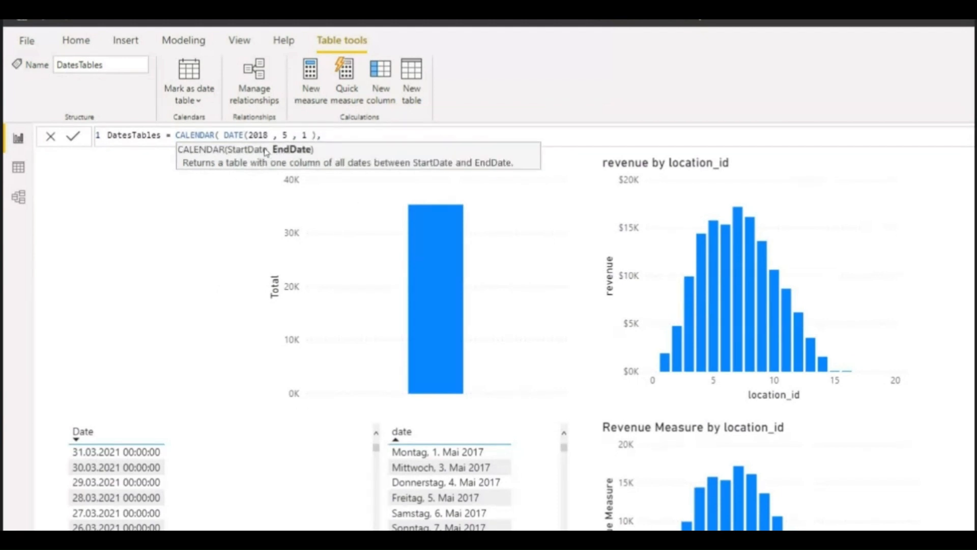
# Step: Complete the DatesTables CALENDAR formula with DATE(2020,5,1) as the end date and apply it
pyautogui.click(315, 134)
pyautogui.press('BackSpace')
pyautogui.write(', DATE(')
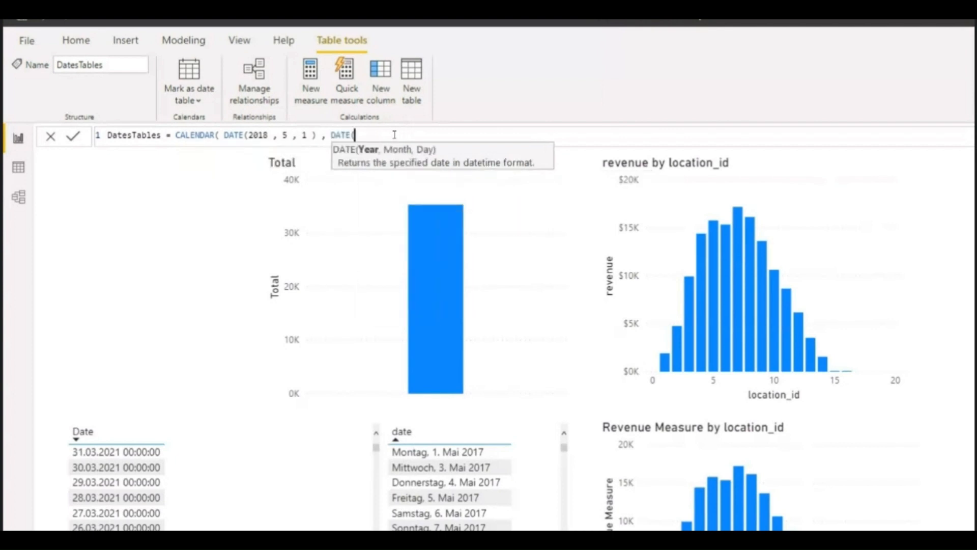
pyautogui.write('2020,5')
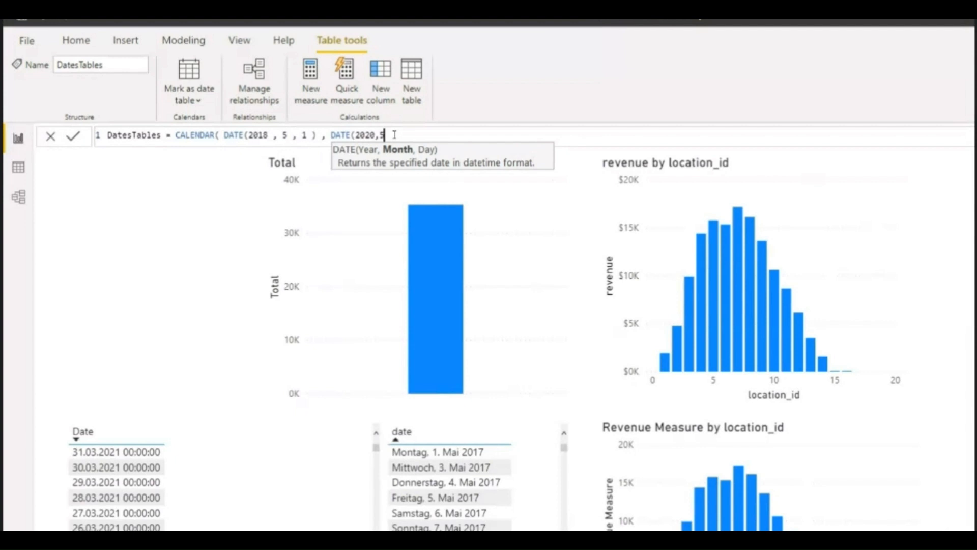
pyautogui.write(',1))')
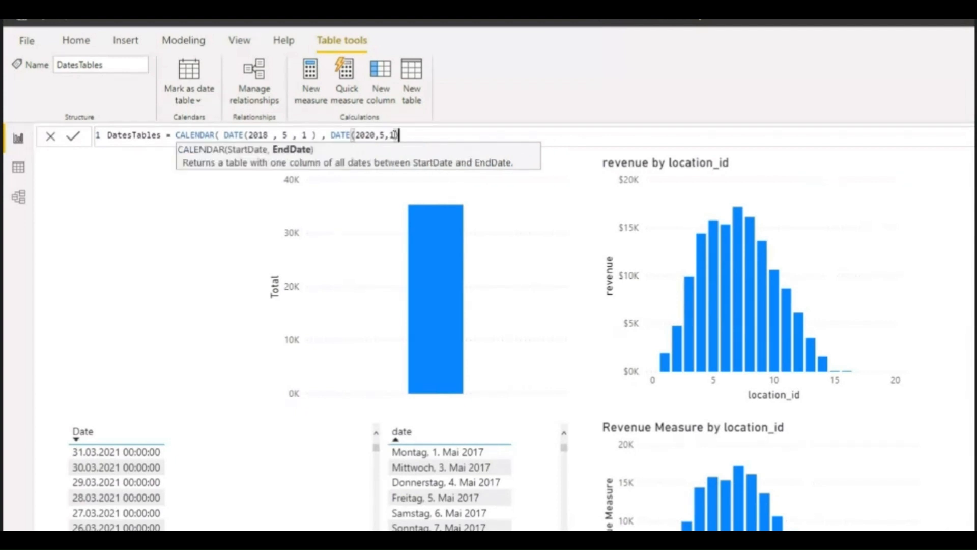
pyautogui.click(367, 194)
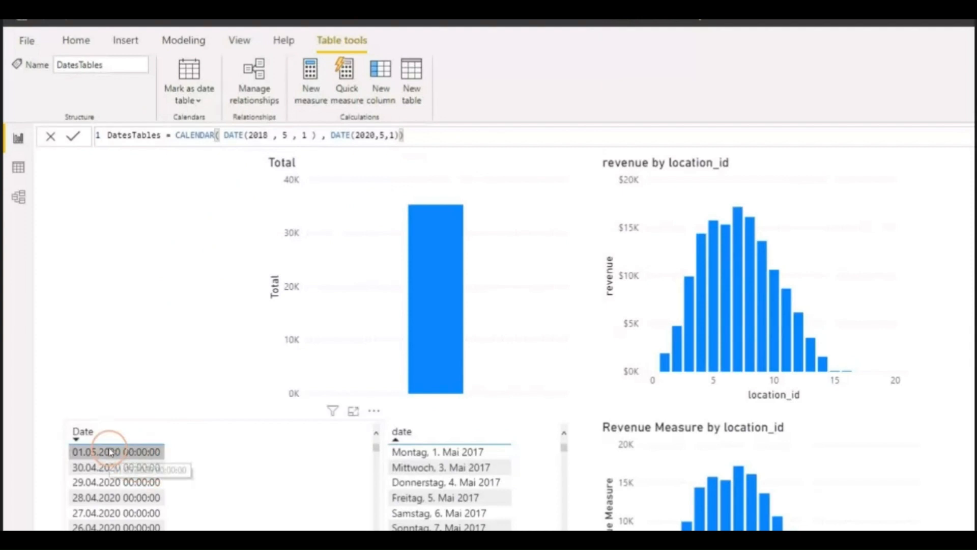
# Step: Check both ends of the new DatesTables range by switching the Date sort order, leaving it ascending
pyautogui.click(74, 451)
pyautogui.click(96, 434)
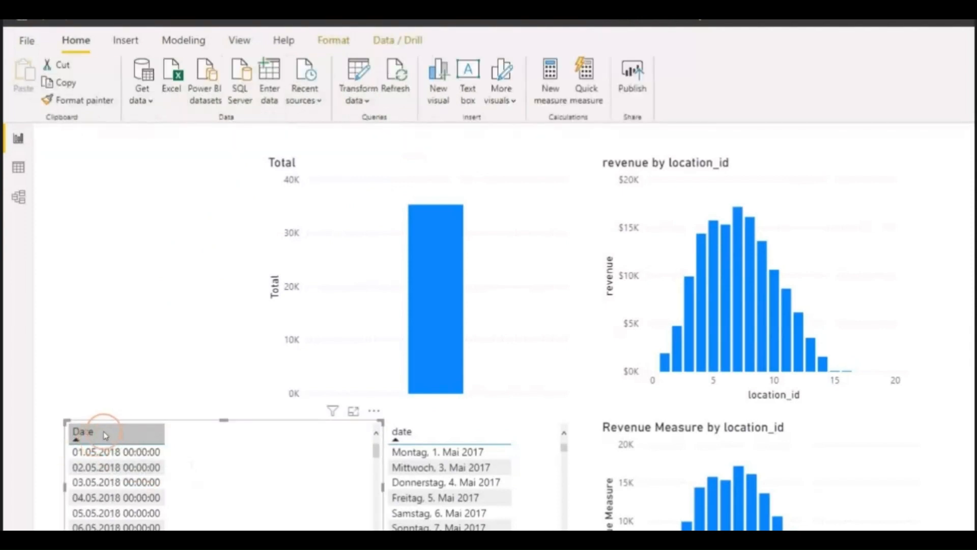
pyautogui.click(77, 454)
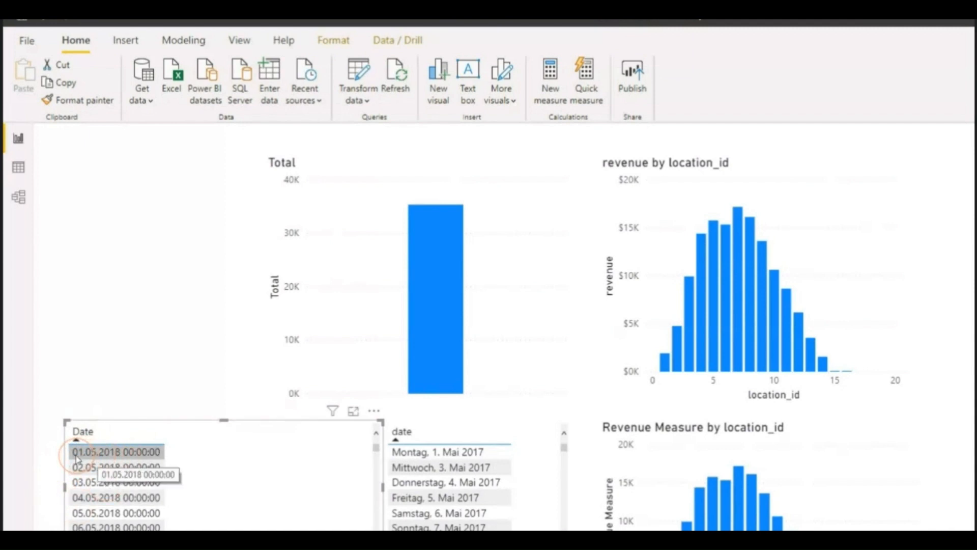
pyautogui.click(102, 437)
pyautogui.click(106, 453)
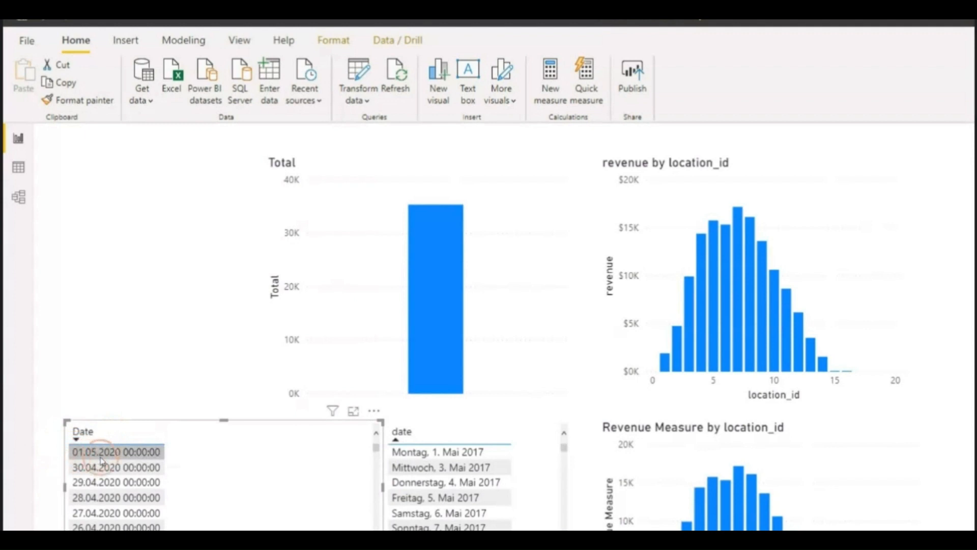
pyautogui.click(103, 438)
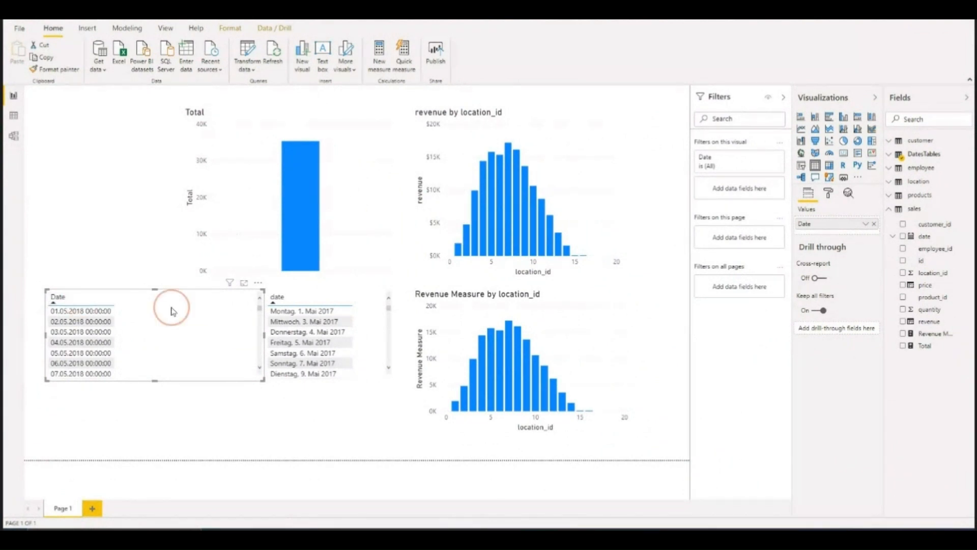
# Step: Replace the start date in the DatesTables CALENDAR formula with a MINX function that takes sales as its table
pyautogui.click(923, 157)
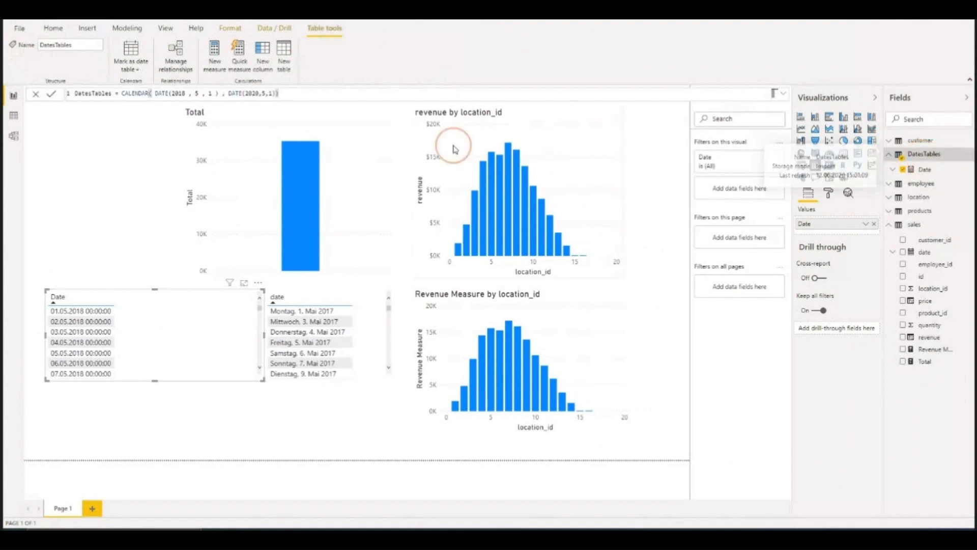
pyautogui.click(121, 94)
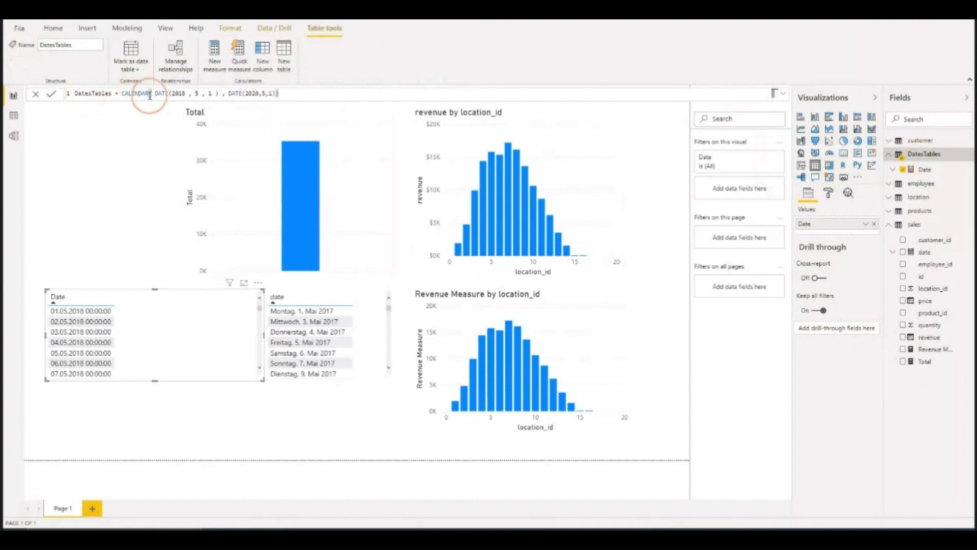
pyautogui.moveTo(155, 93); pyautogui.dragTo(209, 93)
pyautogui.moveTo(287, 127); pyautogui.dragTo(301, 129)
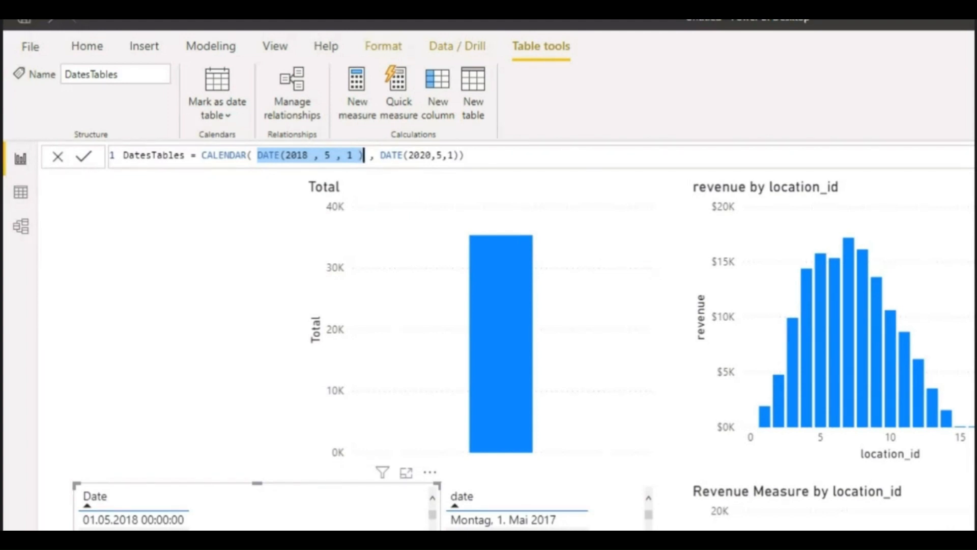
pyautogui.write('MINX')
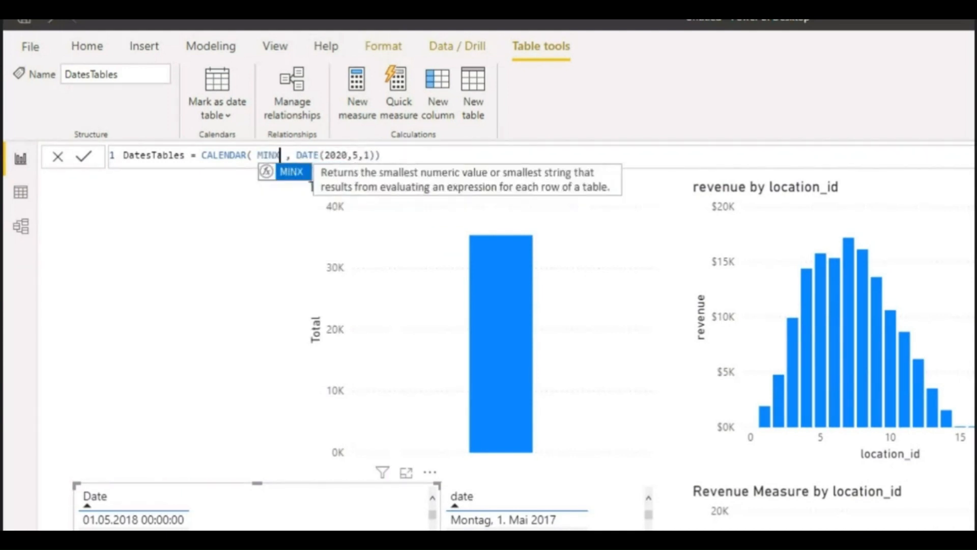
pyautogui.write(' (')
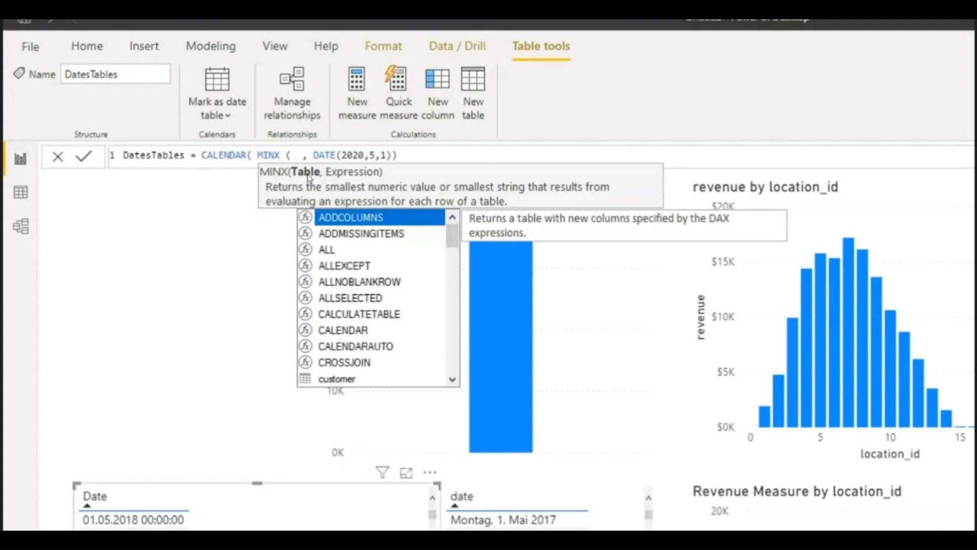
pyautogui.write('sales ')
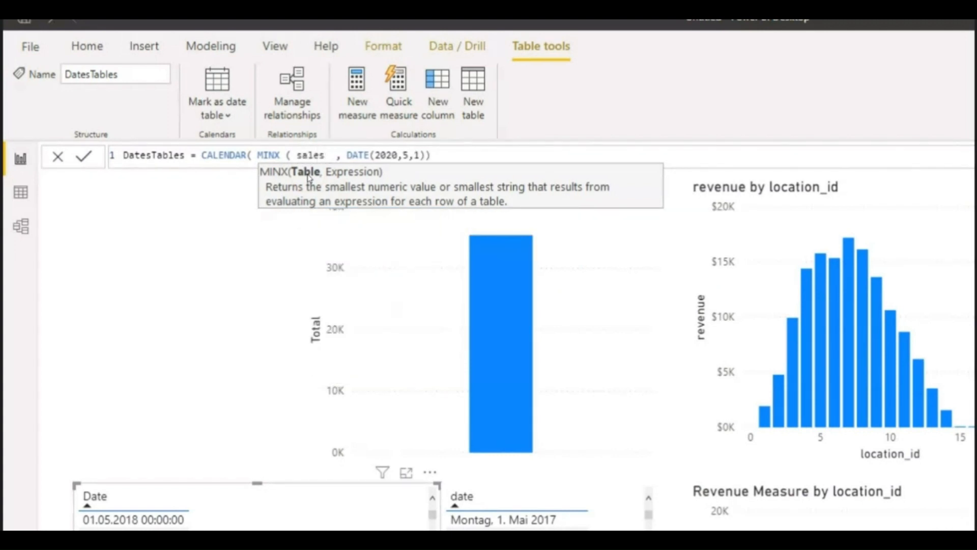
pyautogui.write(',')
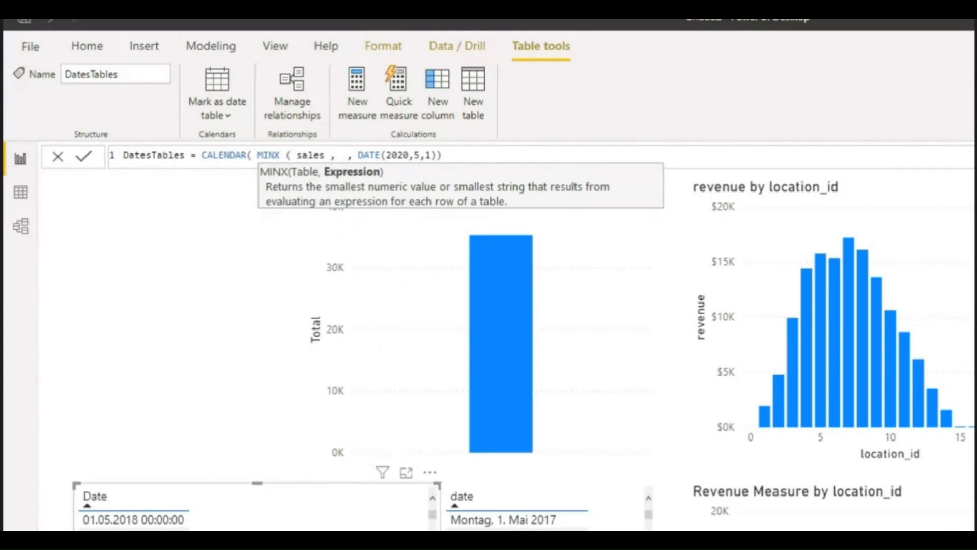
# Step: Add sales[date] as the MINX expression, close the function and apply the DatesTables formula
pyautogui.write('da')
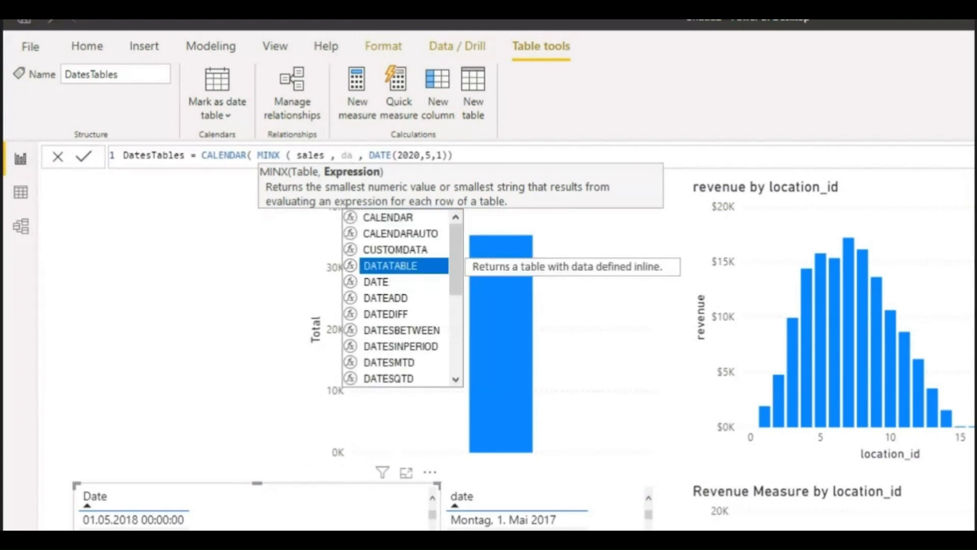
pyautogui.write('te')
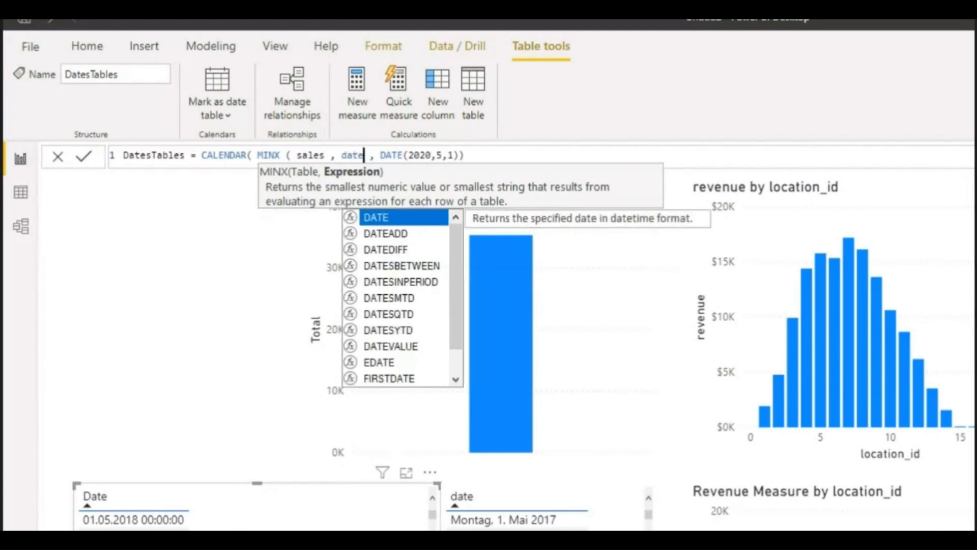
pyautogui.press('Down')
pyautogui.press('Down')
pyautogui.press('Down')
pyautogui.press('Down')
pyautogui.press('Down')
pyautogui.press('Down')
pyautogui.press('Down')
pyautogui.press('Down')
pyautogui.press('Down')
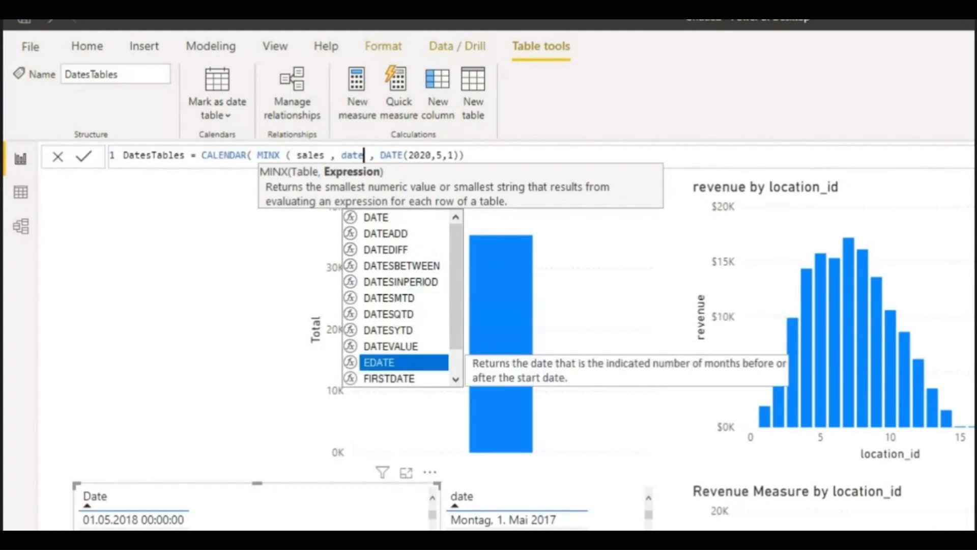
pyautogui.press('Down')
pyautogui.press('Down')
pyautogui.press('Down')
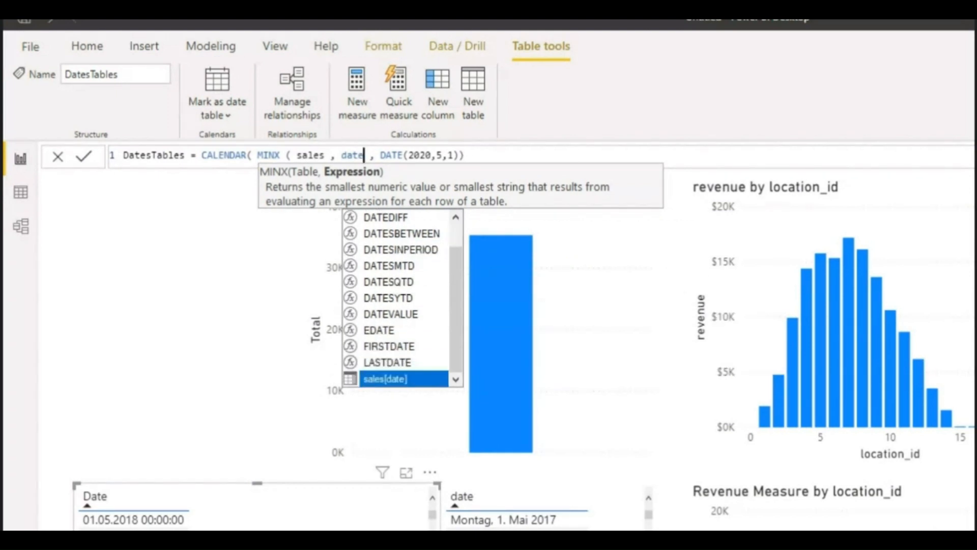
pyautogui.click(378, 383)
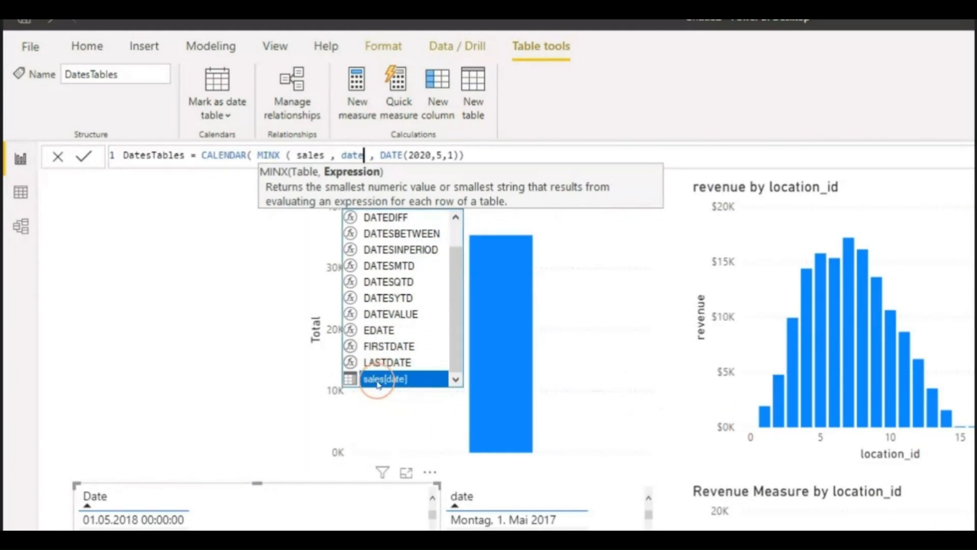
pyautogui.doubleClick(378, 384)
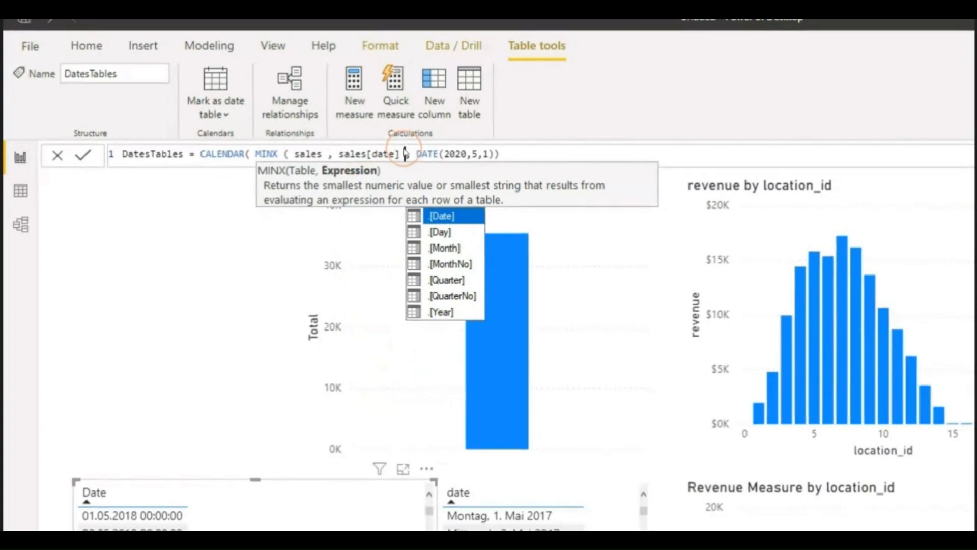
pyautogui.write(')')
pyautogui.press('Return')
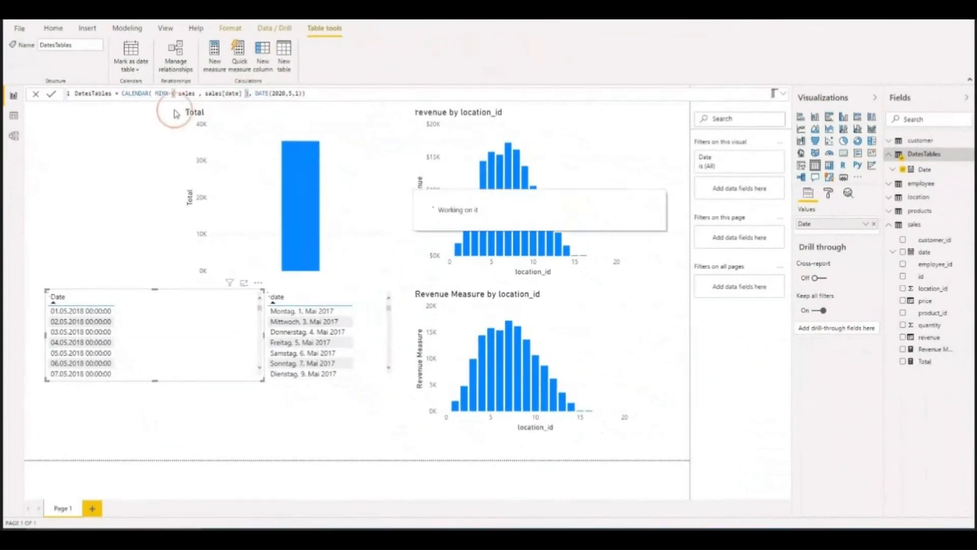
# Step: Compare the first date of the DatesTables table visual with the first date of the sales date table visual
pyautogui.click(82, 310)
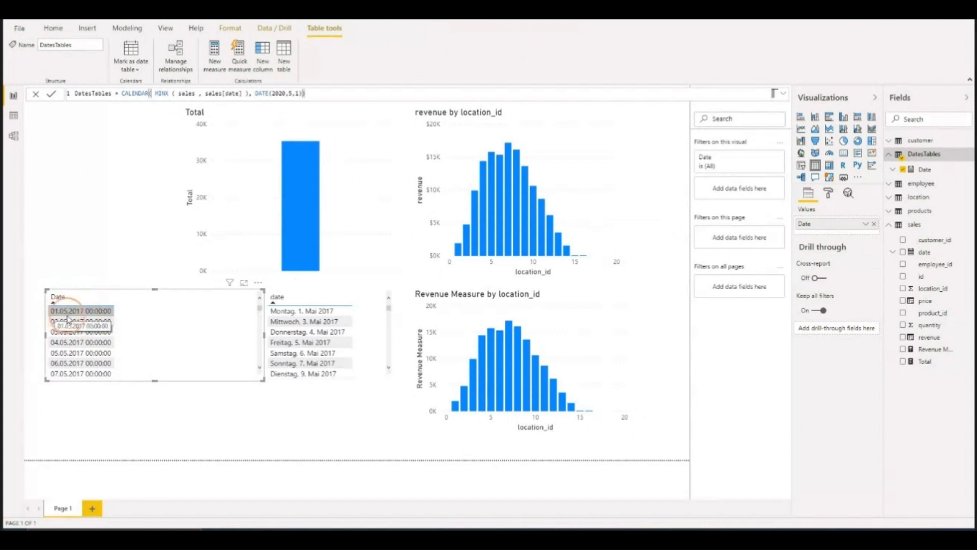
pyautogui.click(305, 310)
pyautogui.click(138, 318)
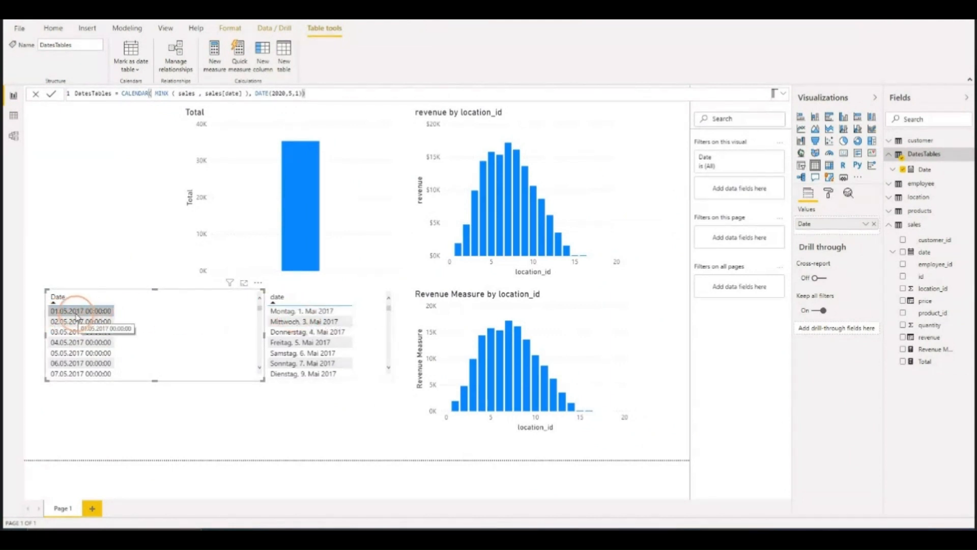
pyautogui.click(57, 314)
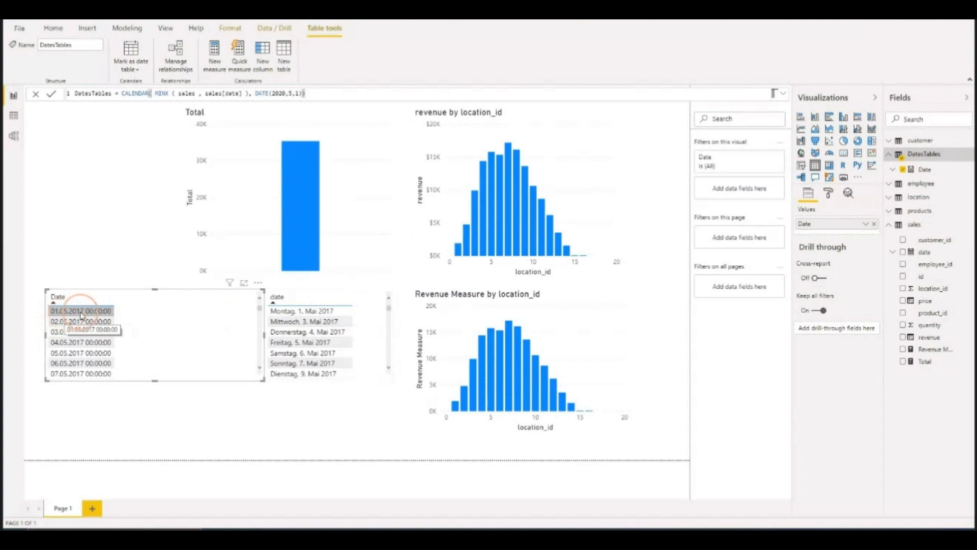
pyautogui.click(219, 323)
pyautogui.click(317, 311)
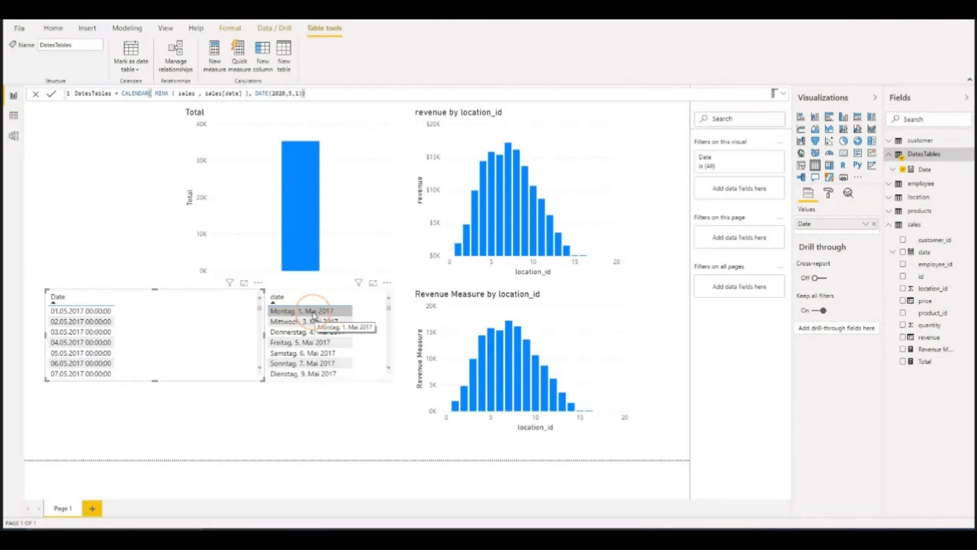
pyautogui.click(164, 313)
# Step: Sort the DatesTables Date column in descending order and check its latest date against the end date in the formula
pyautogui.click(72, 299)
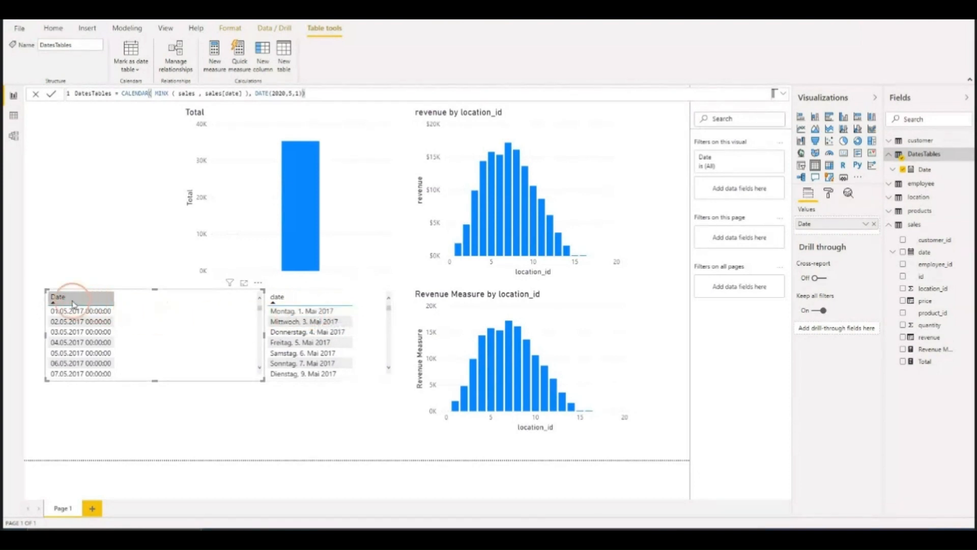
pyautogui.click(282, 96)
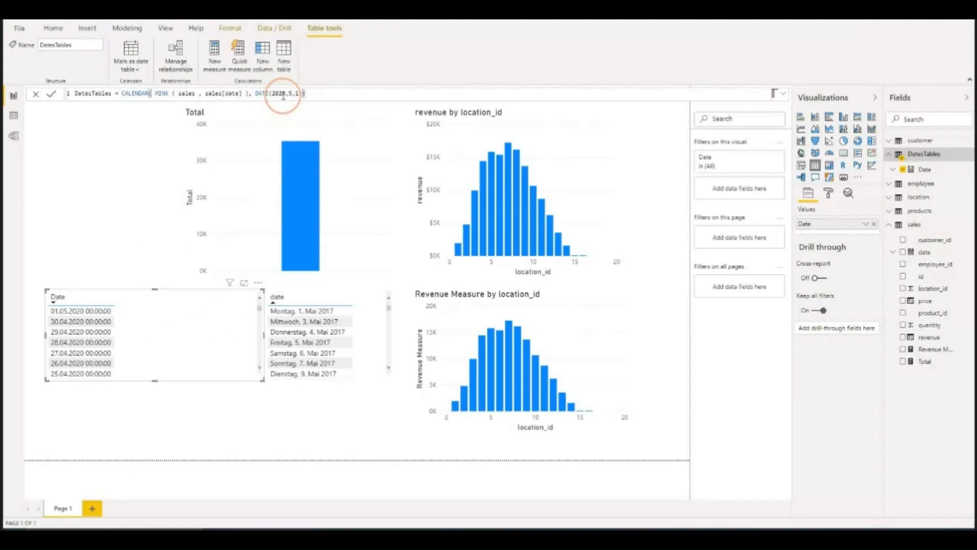
pyautogui.click(80, 312)
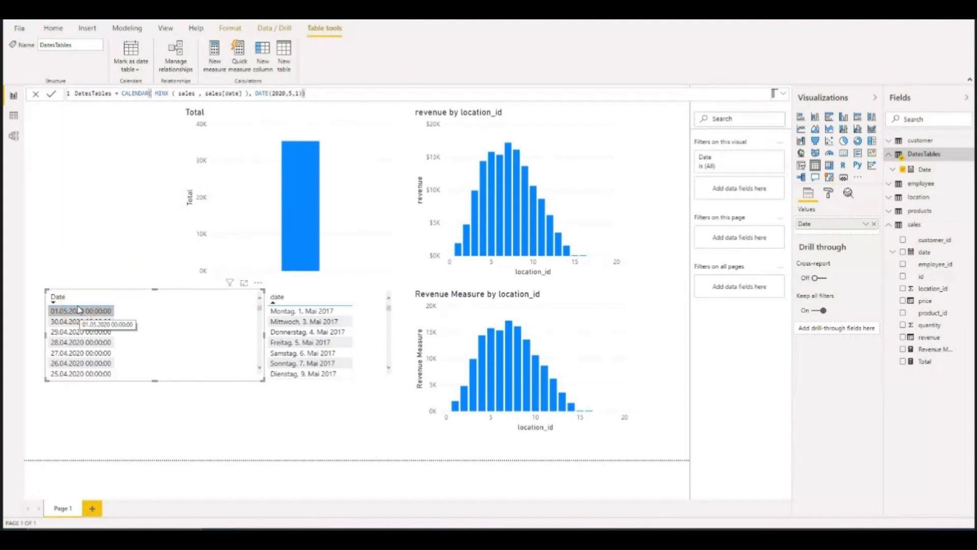
pyautogui.click(116, 163)
pyautogui.click(115, 145)
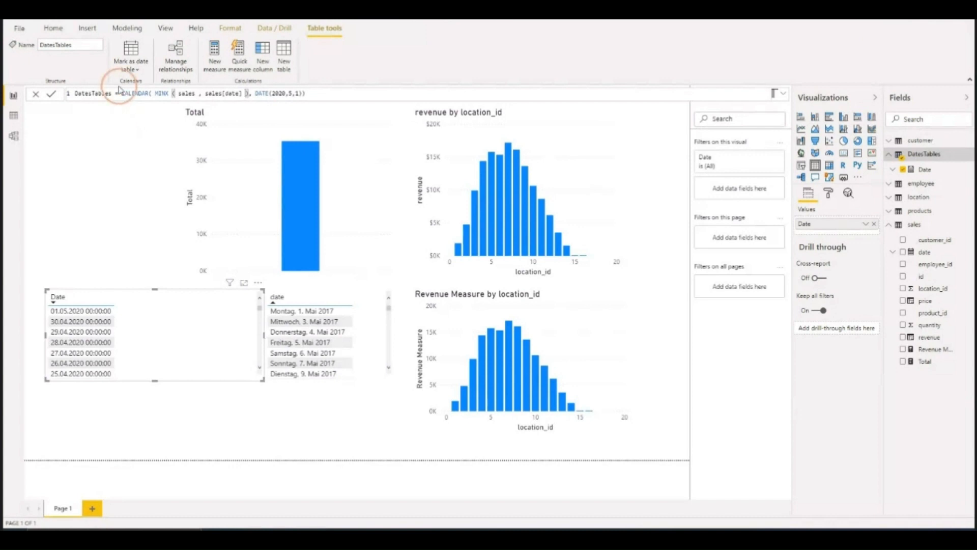
pyautogui.click(75, 311)
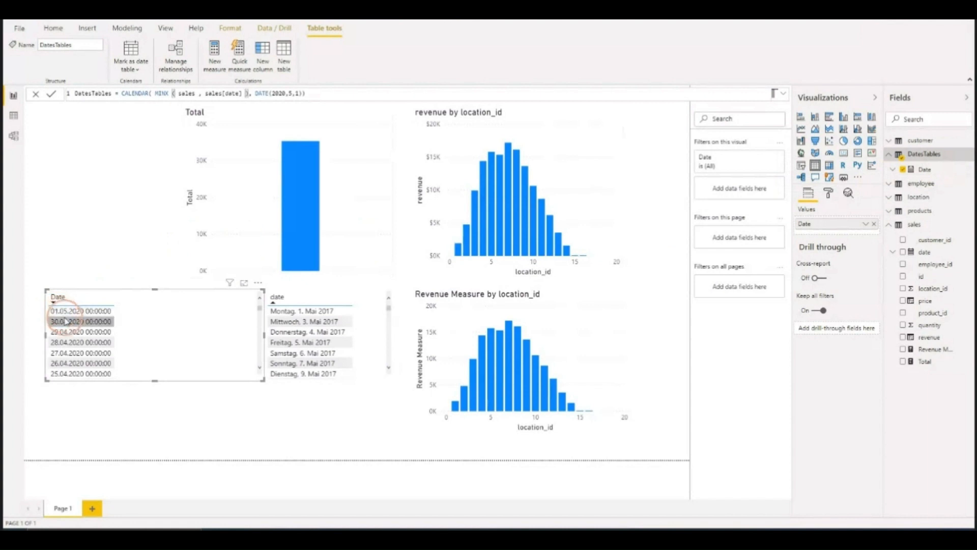
pyautogui.click(124, 304)
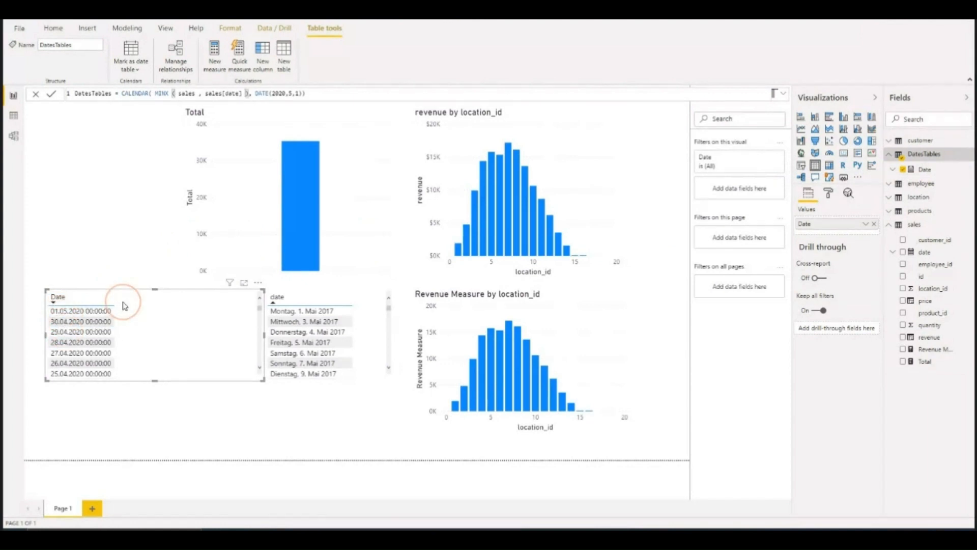
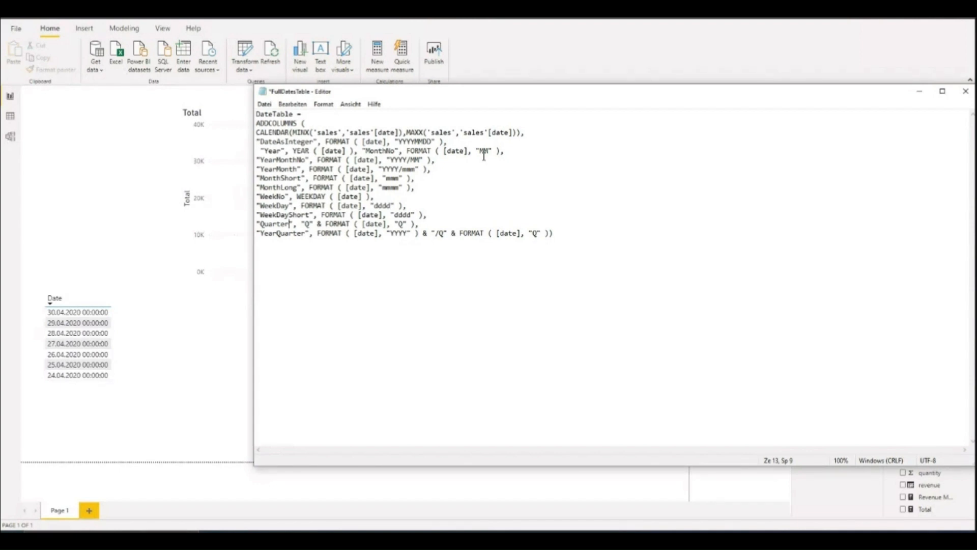
# Step: Copy the whole DateTable formula from the FullDatesTable text file and replace the DateTable formula in Power BI with it
pyautogui.moveTo(562, 251); pyautogui.dragTo(251, 126)
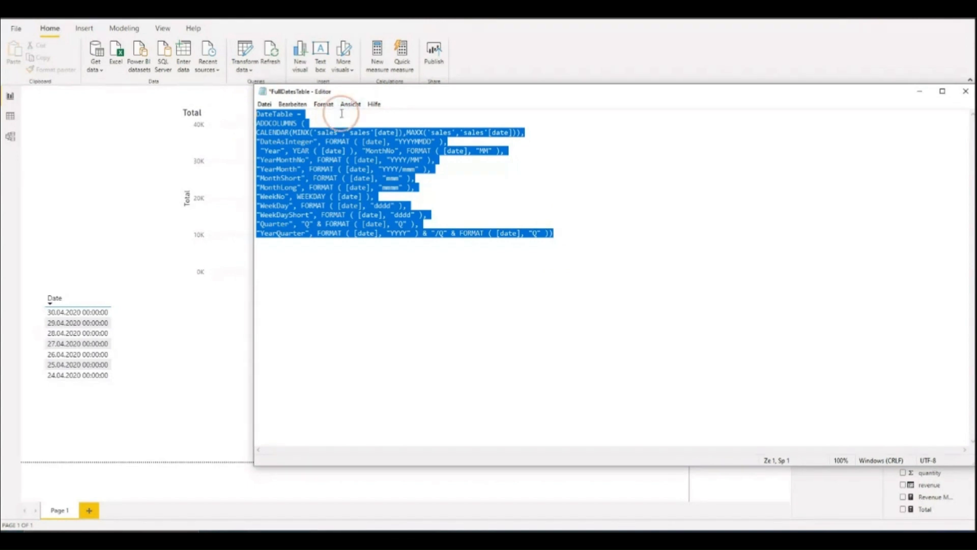
pyautogui.rightClick(304, 133)
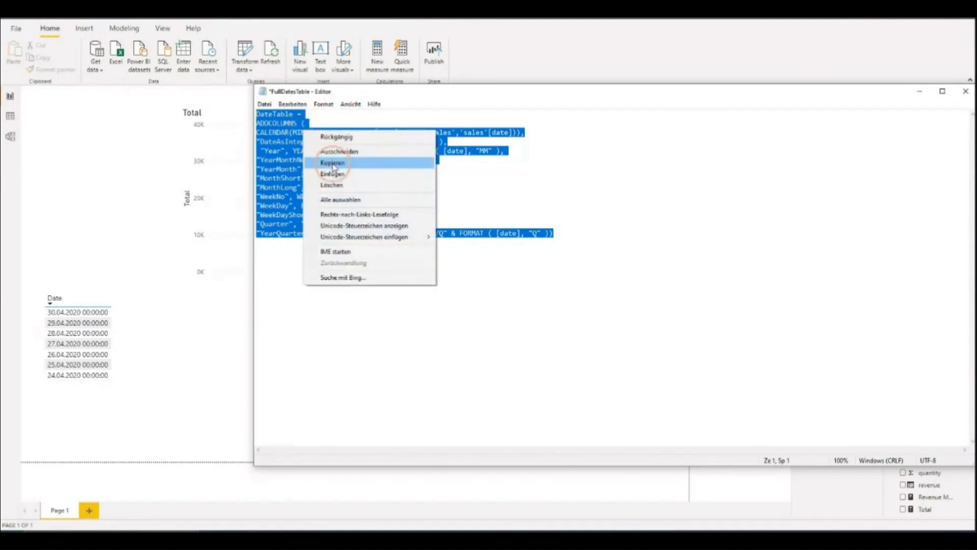
pyautogui.click(330, 161)
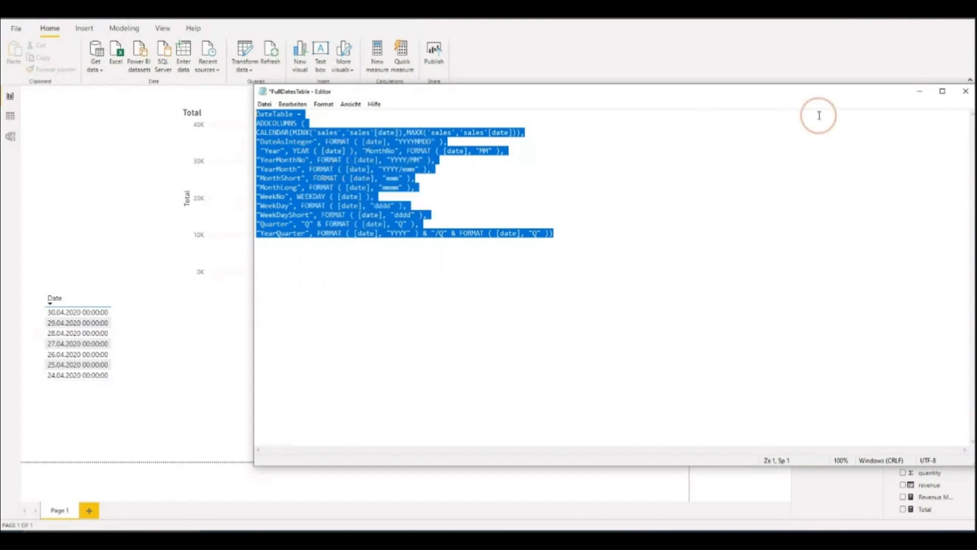
pyautogui.click(919, 92)
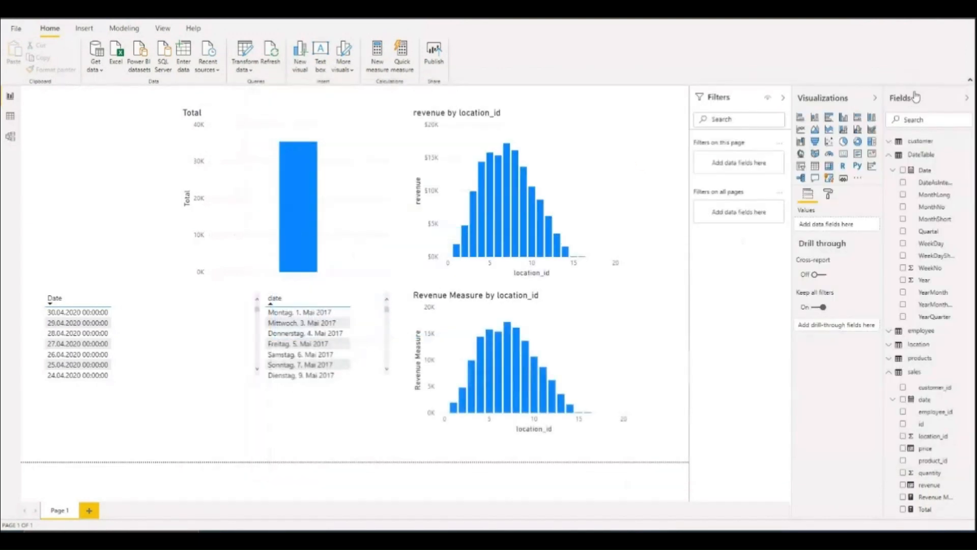
pyautogui.click(894, 159)
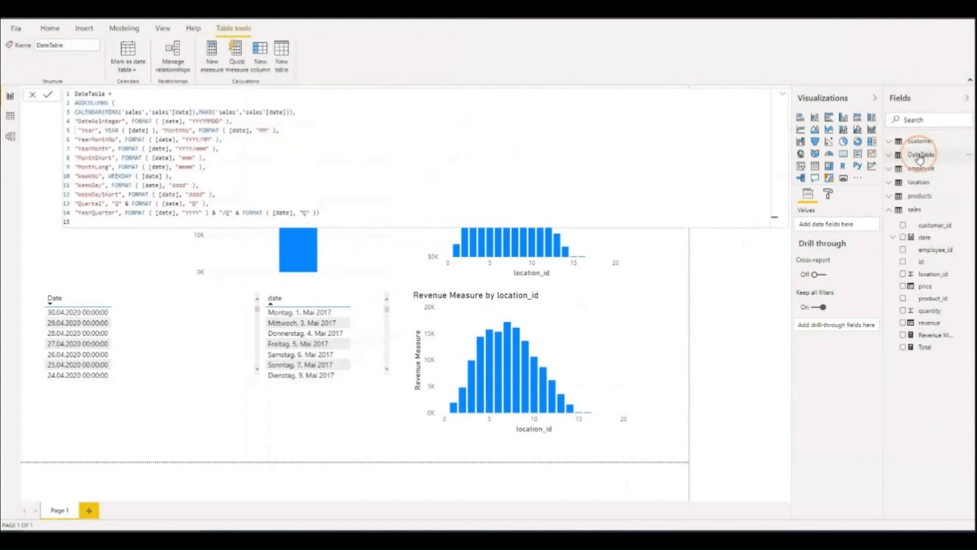
pyautogui.click(343, 212)
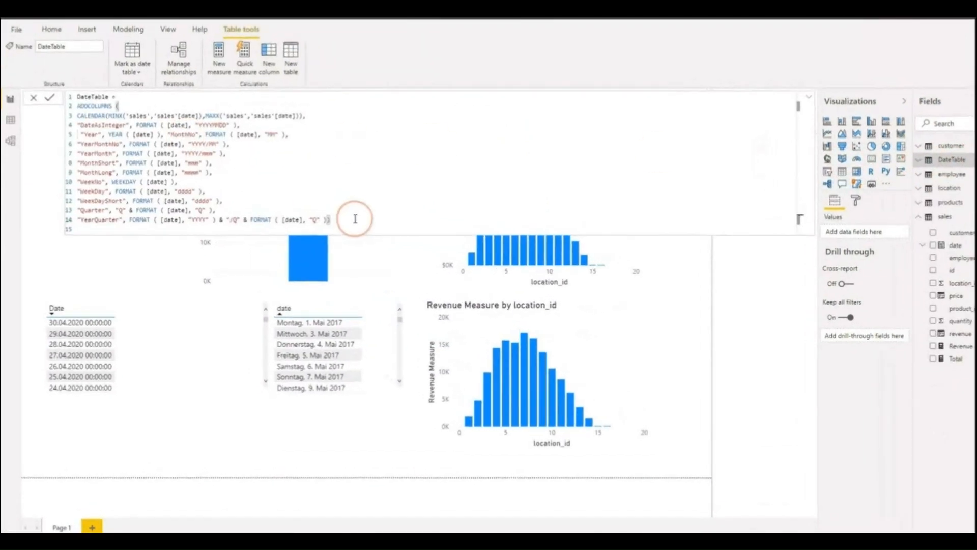
# Step: Examine the ADDCOLUMNS function and its CALENDAR table expression at the start of the DateTable formula
pyautogui.click(82, 97)
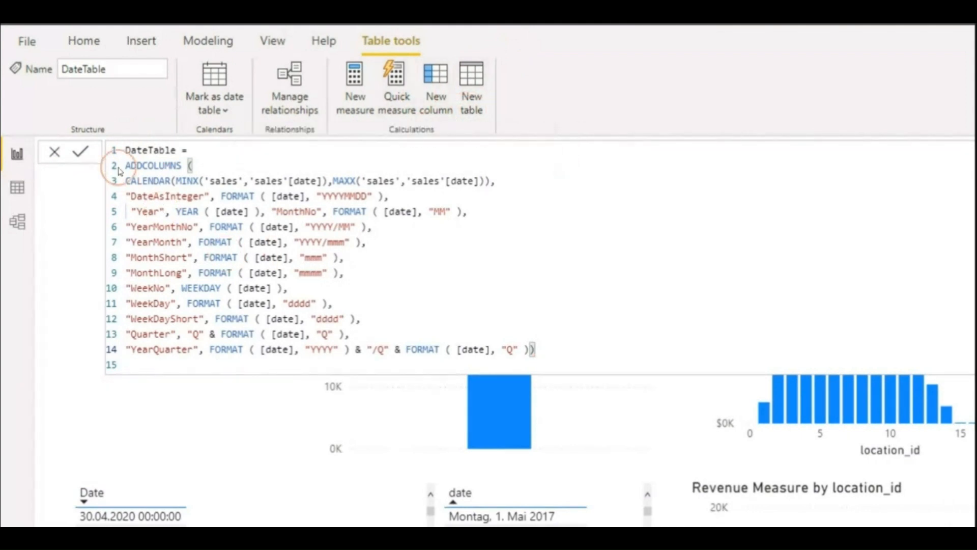
pyautogui.moveTo(127, 164); pyautogui.dragTo(198, 164)
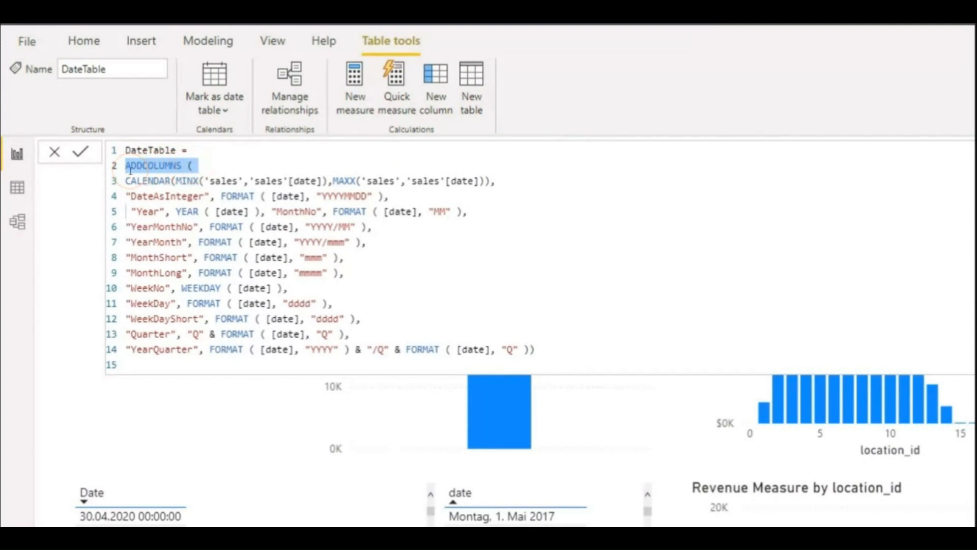
pyautogui.click(200, 164)
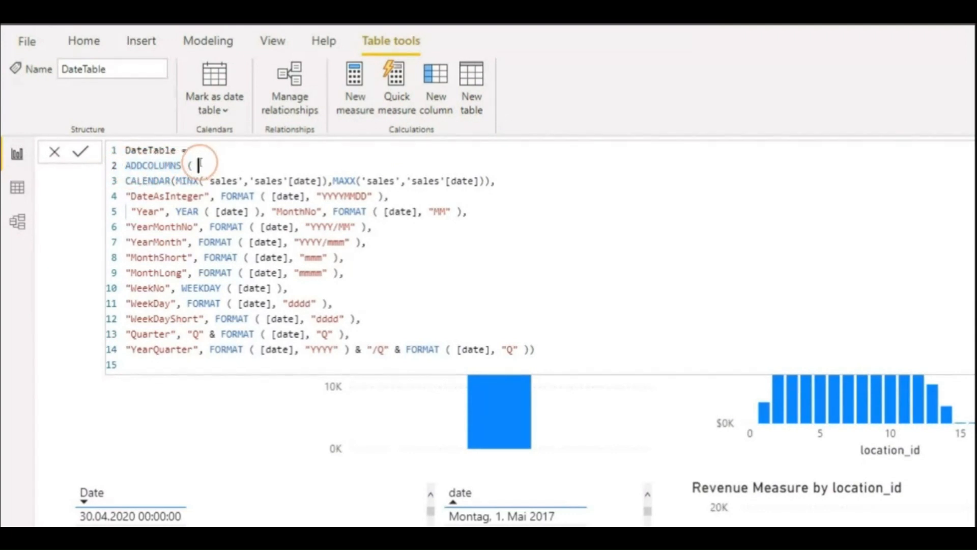
pyautogui.click(303, 173)
pyautogui.press('Left')
pyautogui.click(273, 166)
pyautogui.click(126, 180)
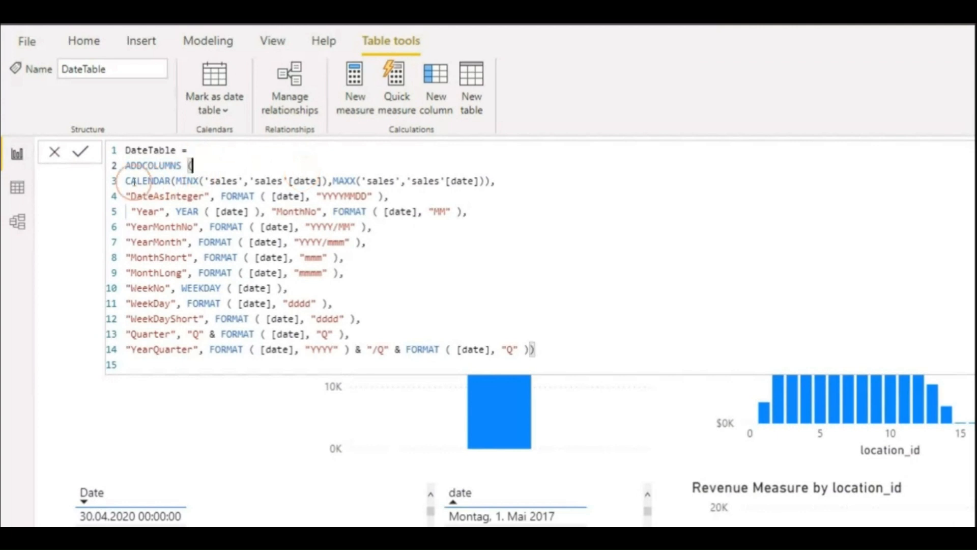
pyautogui.click(490, 181)
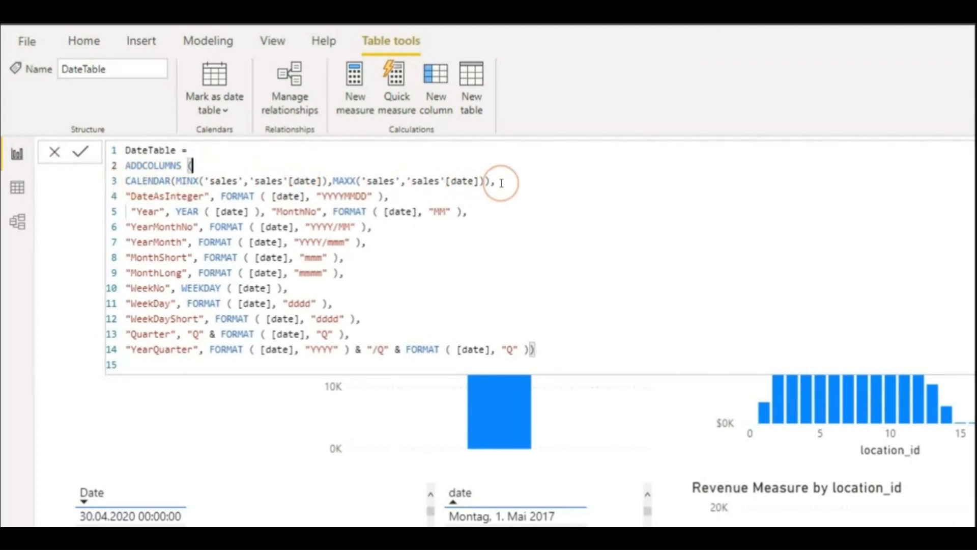
pyautogui.moveTo(489, 181); pyautogui.dragTo(126, 181)
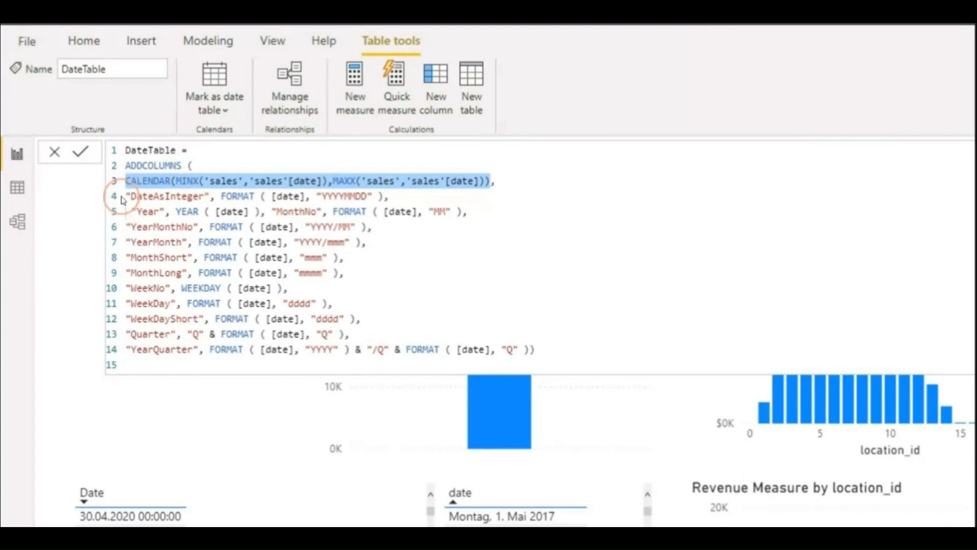
# Step: Examine the DateAsInteger column name and its FORMAT expression in the DateTable formula
pyautogui.moveTo(126, 196); pyautogui.dragTo(205, 196)
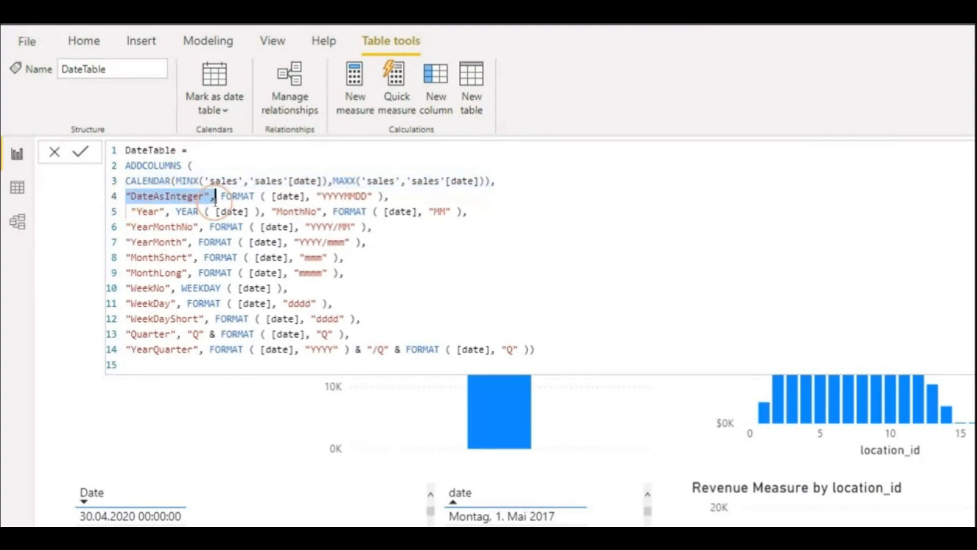
pyautogui.click(127, 197)
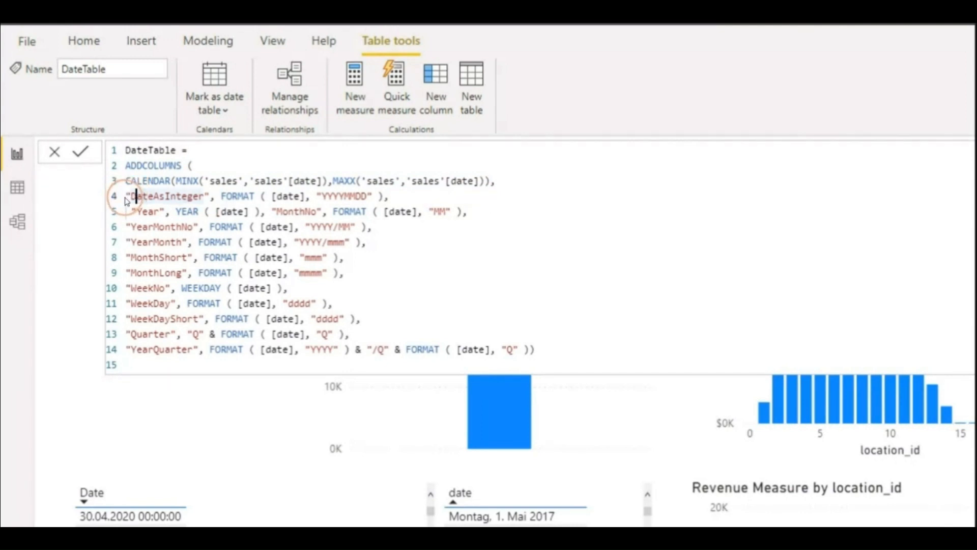
pyautogui.moveTo(126, 197); pyautogui.dragTo(408, 199)
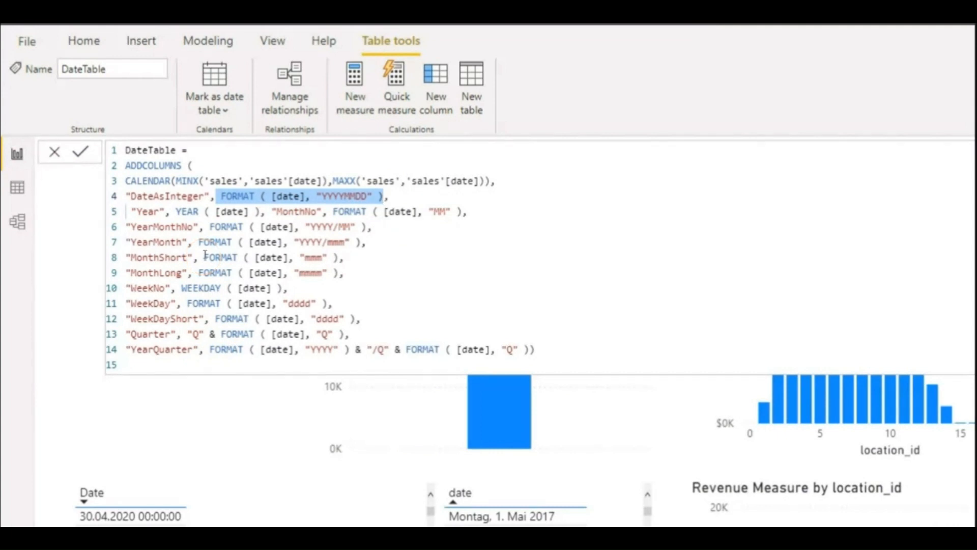
pyautogui.click(382, 228)
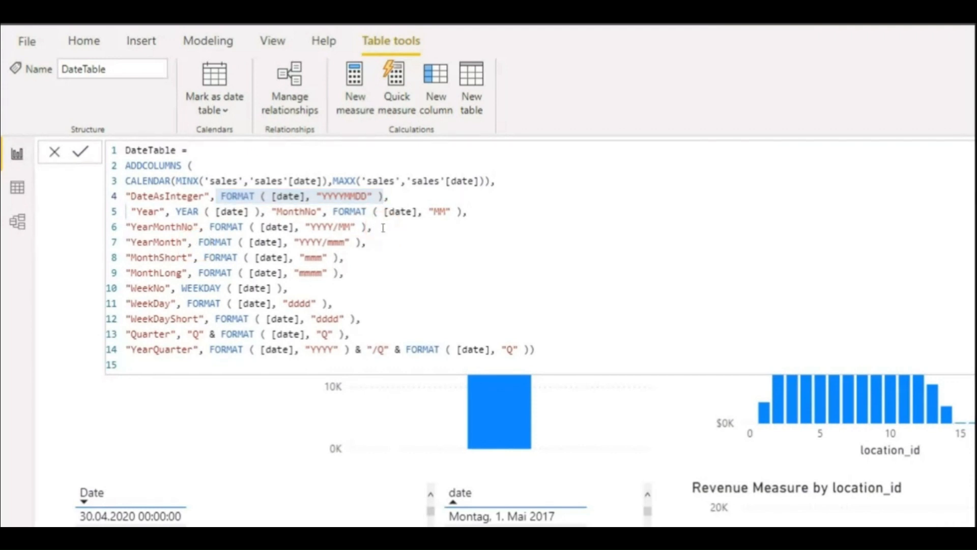
pyautogui.click(382, 227)
# Step: Review the rows and columns generated for DateTable in the data view, and the sales arguments of MINX in its formula
pyautogui.click(16, 188)
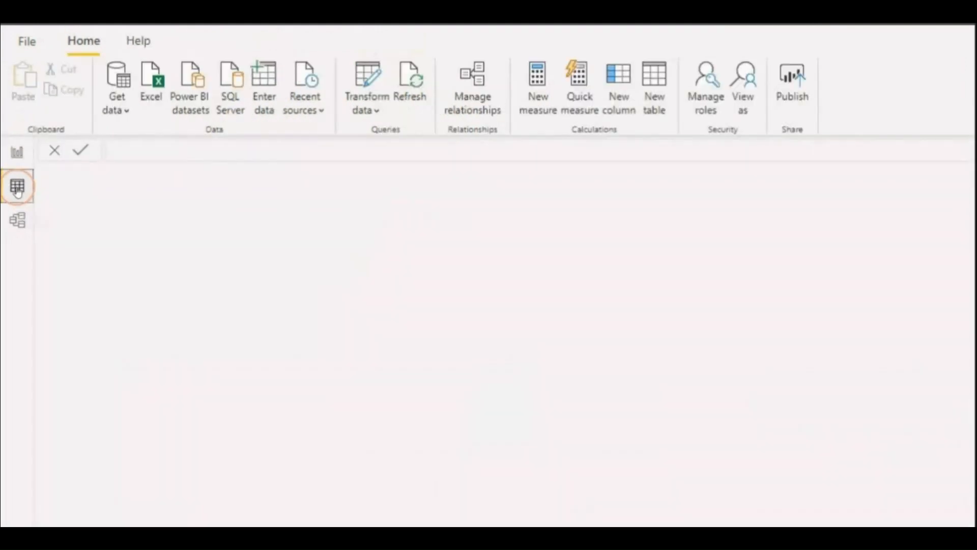
pyautogui.click(17, 188)
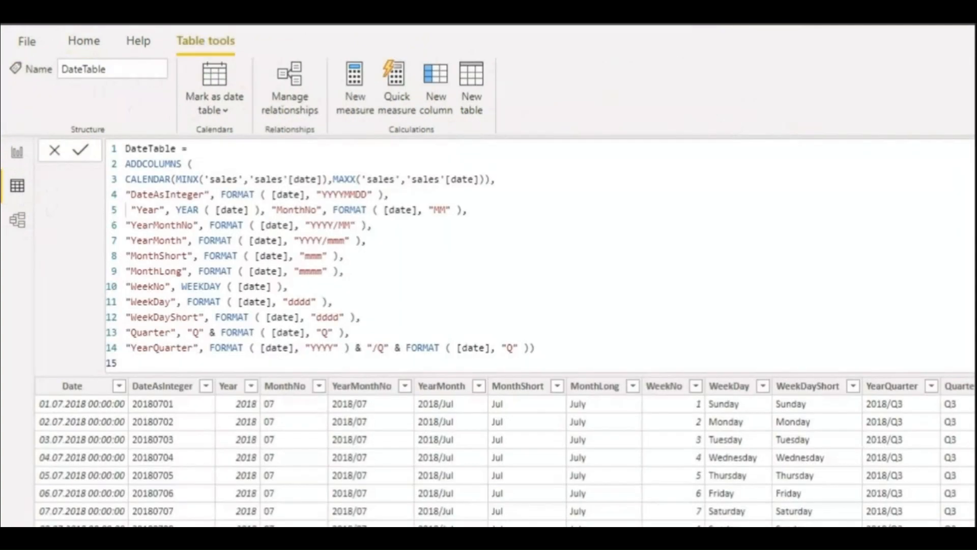
pyautogui.scroll(-3, 164, 443)
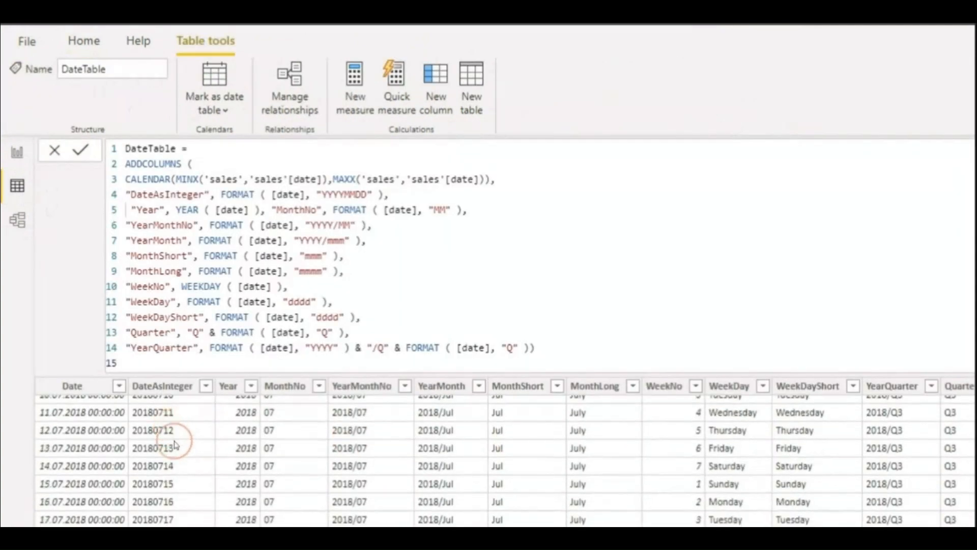
pyautogui.scroll(3, 155, 446)
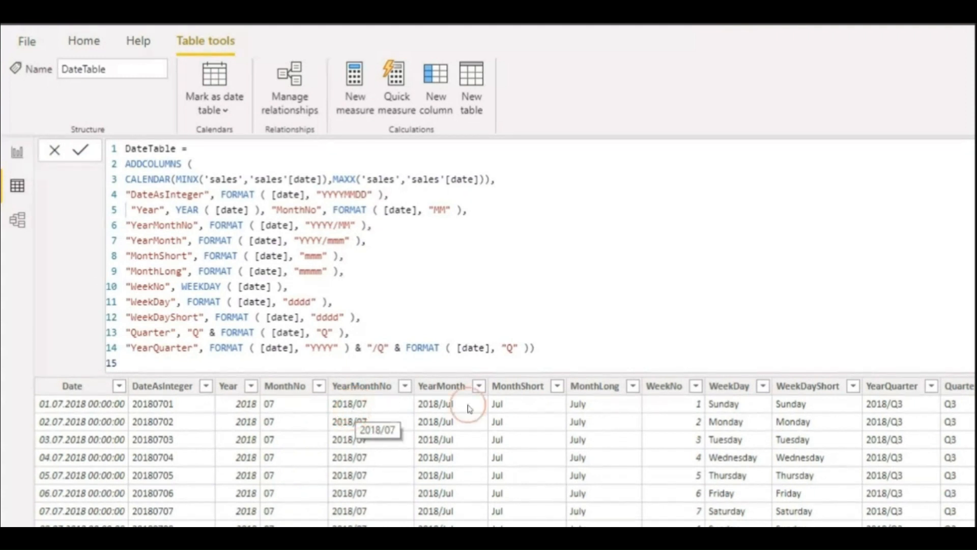
pyautogui.scroll(-2, 598, 484)
pyautogui.scroll(2, 600, 497)
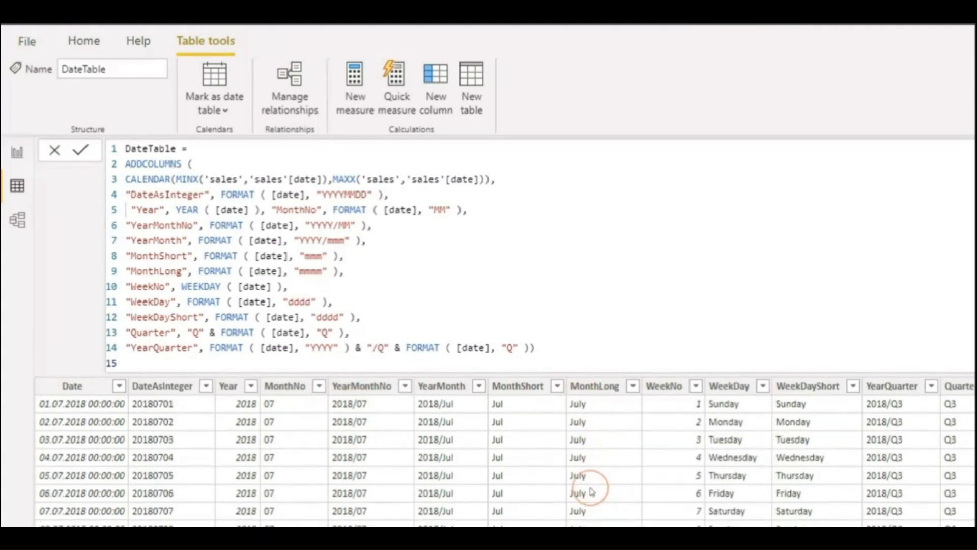
pyautogui.scroll(-5, 507, 461)
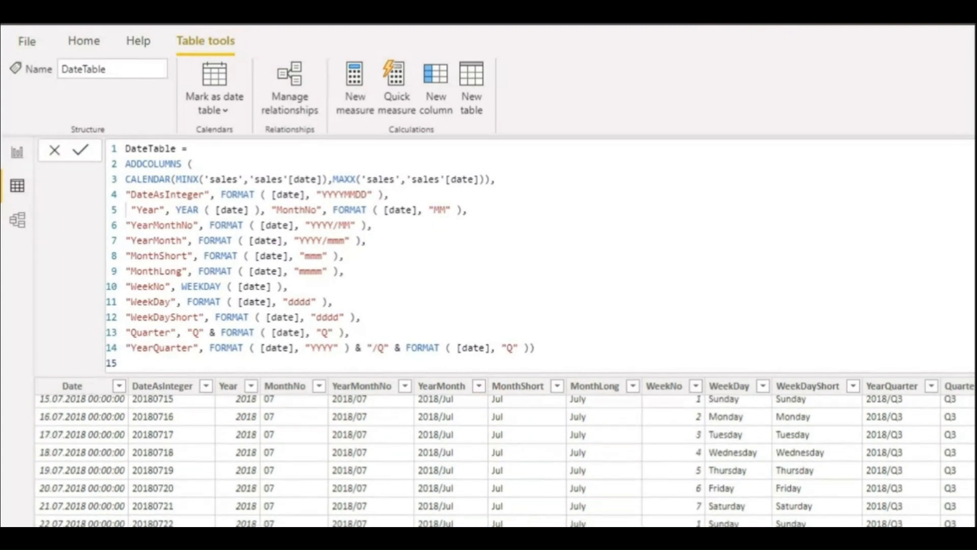
pyautogui.scroll(5, 719, 489)
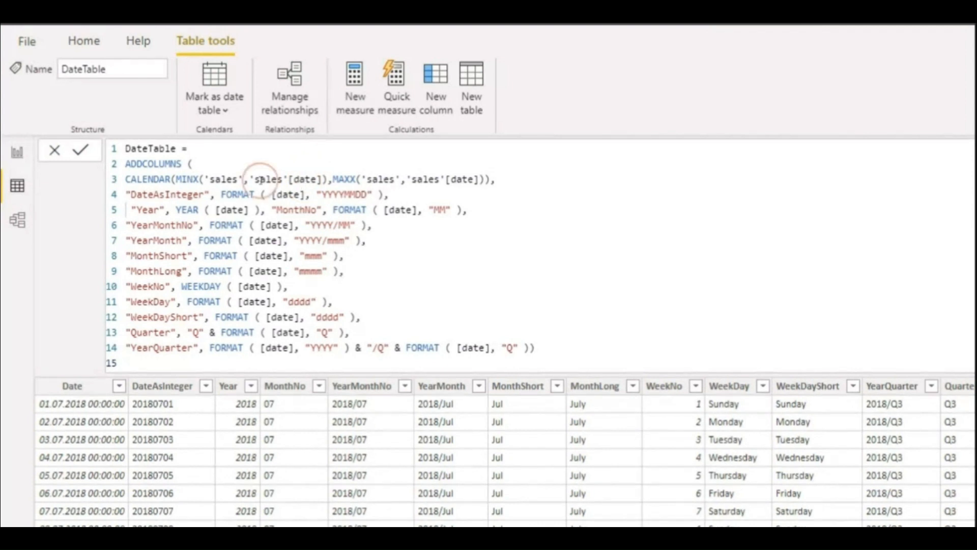
pyautogui.click(209, 180)
pyautogui.moveTo(205, 180); pyautogui.dragTo(245, 179)
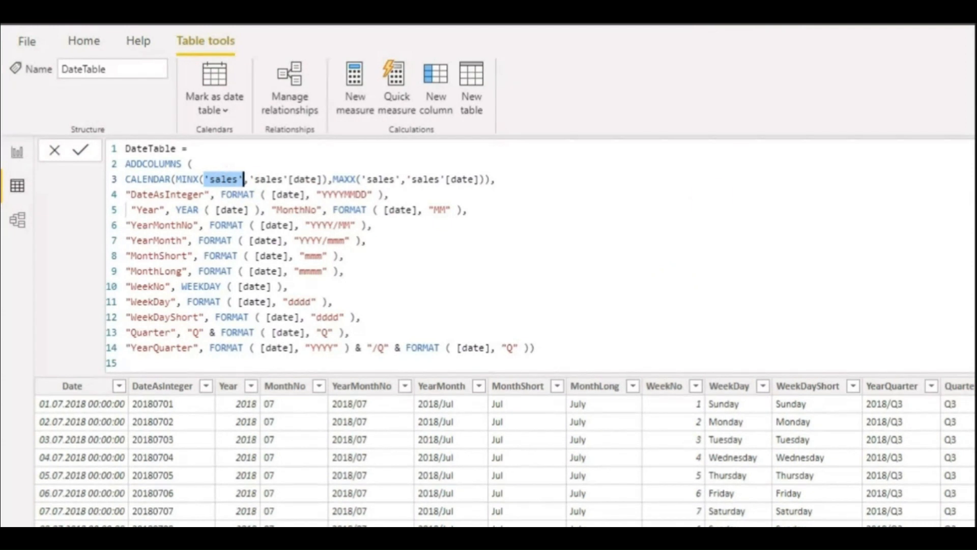
pyautogui.moveTo(249, 178); pyautogui.dragTo(320, 179)
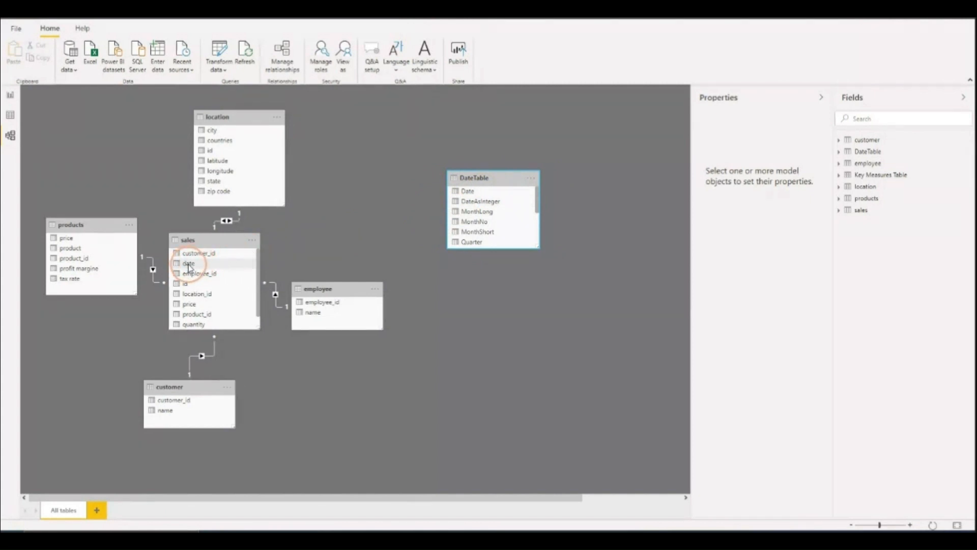
# Step: Create a relationship between the sales date field and the DateTable Date field, and place DateTable closer to the sales table
pyautogui.moveTo(189, 267); pyautogui.dragTo(469, 196)
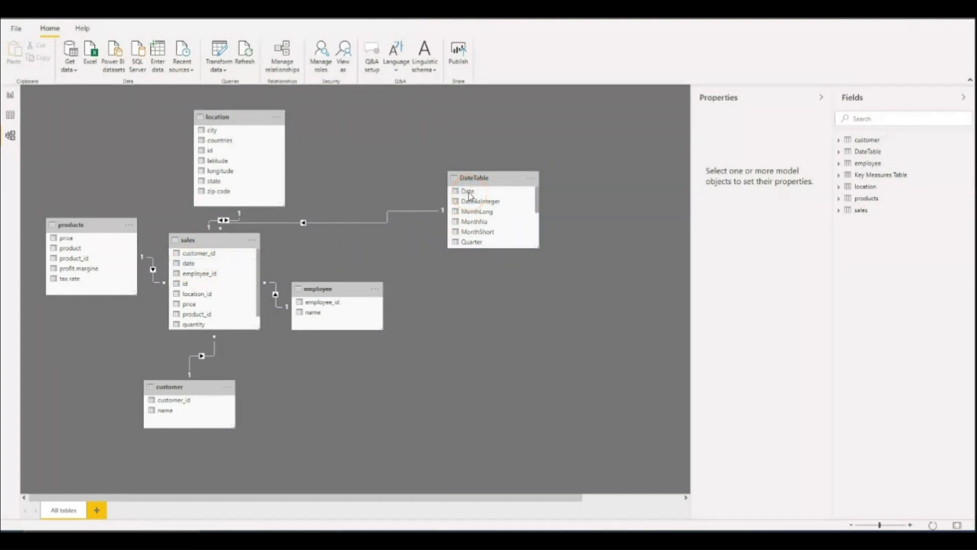
pyautogui.moveTo(487, 179); pyautogui.dragTo(401, 187)
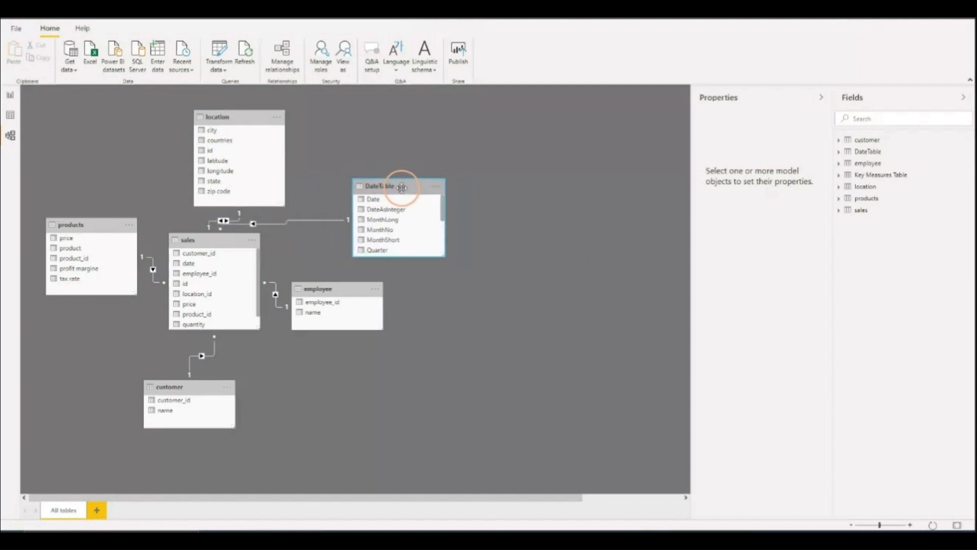
pyautogui.click(262, 226)
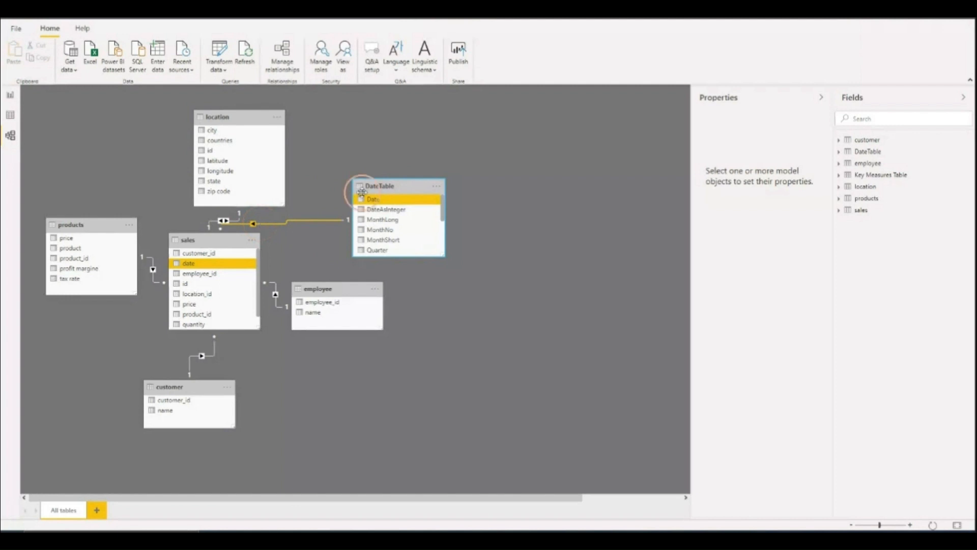
pyautogui.click(375, 184)
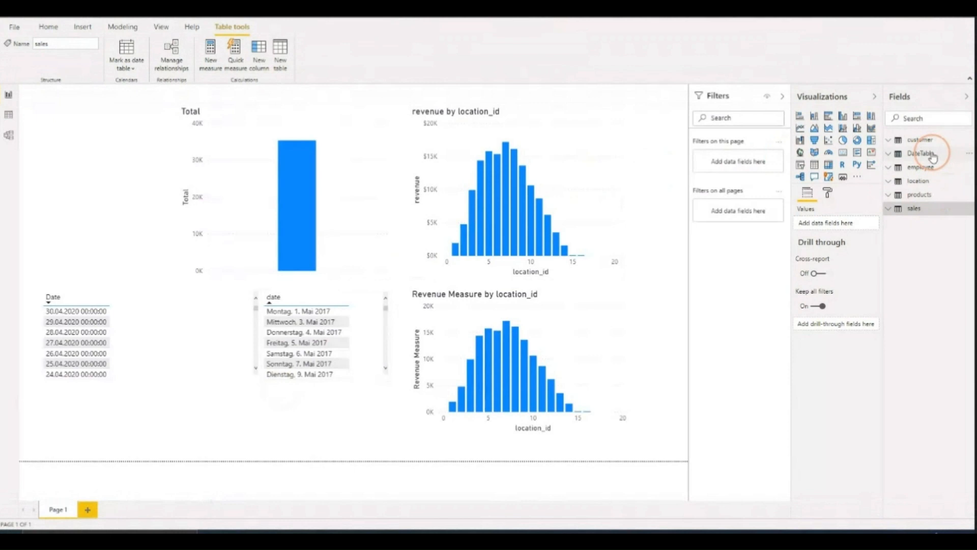
# Step: Expand the sales table in the field list to view its columns and measures
pyautogui.moveTo(932, 157)
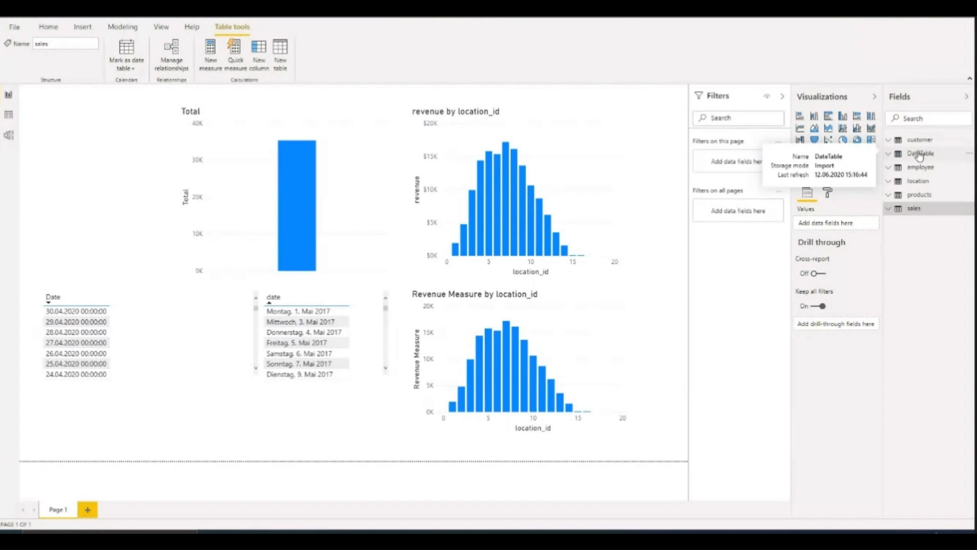
pyautogui.click(888, 208)
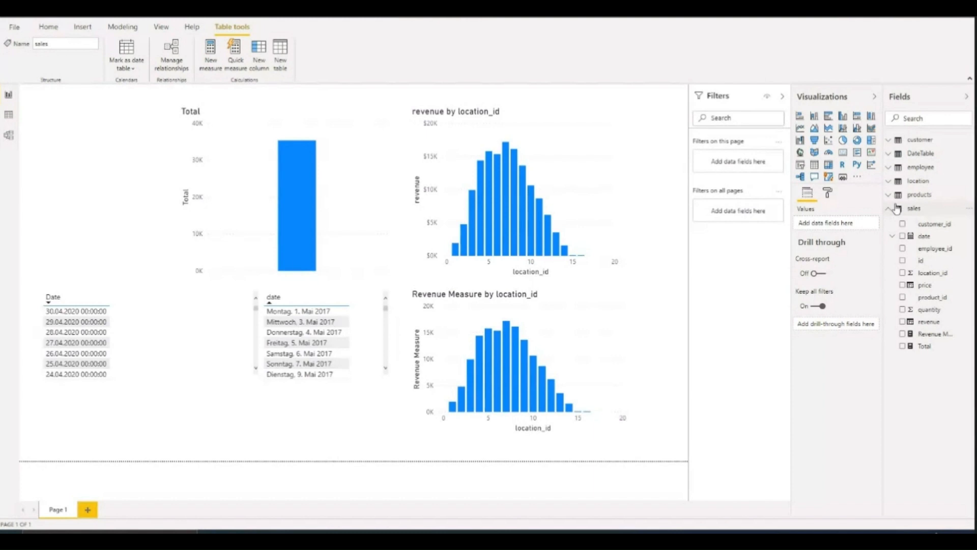
pyautogui.click(867, 183)
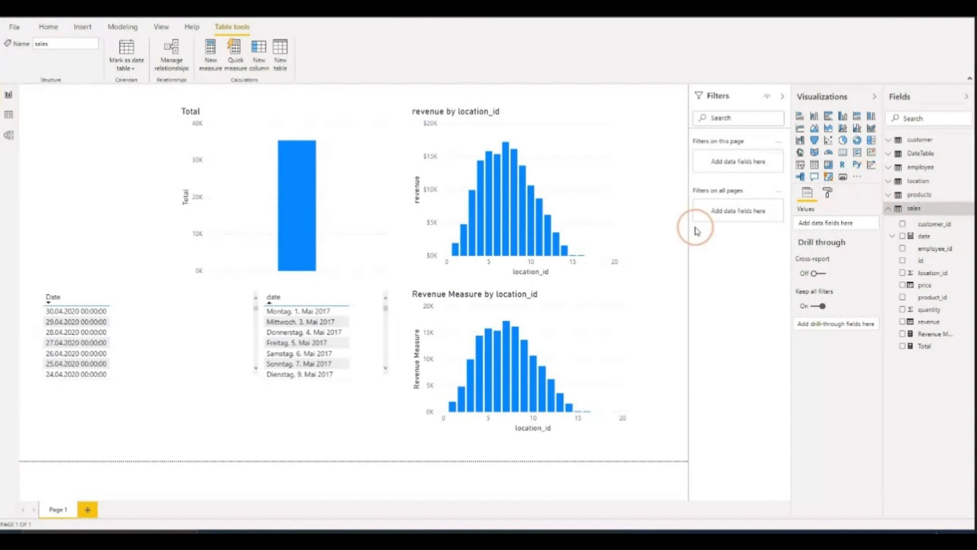
# Step: Create a manually entered table with one empty column, name it Key Measures Table and load it into the model
pyautogui.click(49, 28)
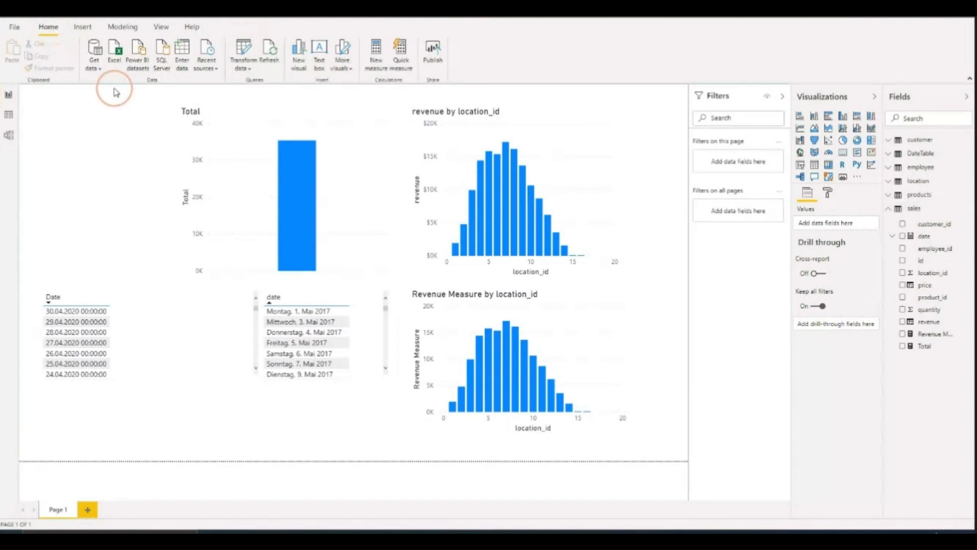
pyautogui.click(182, 56)
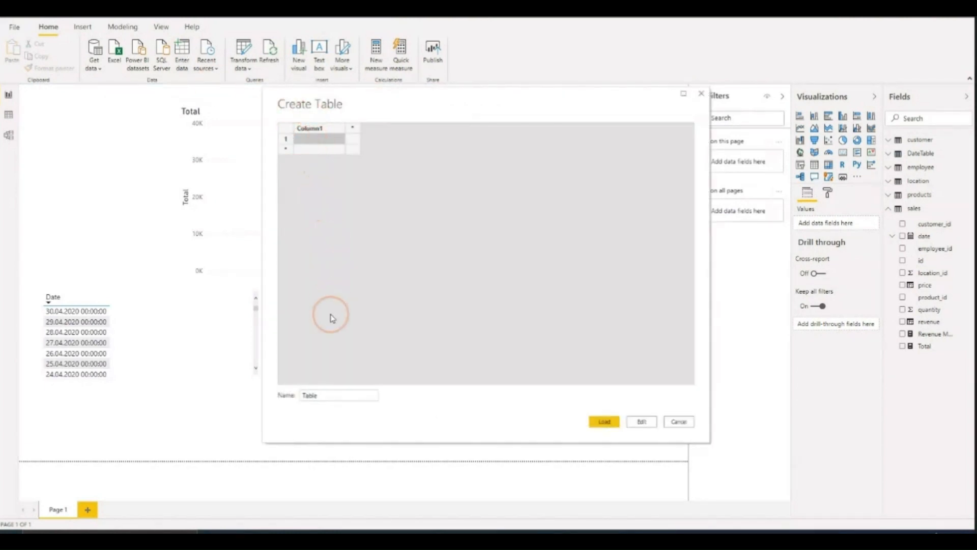
pyautogui.moveTo(328, 395); pyautogui.dragTo(283, 386)
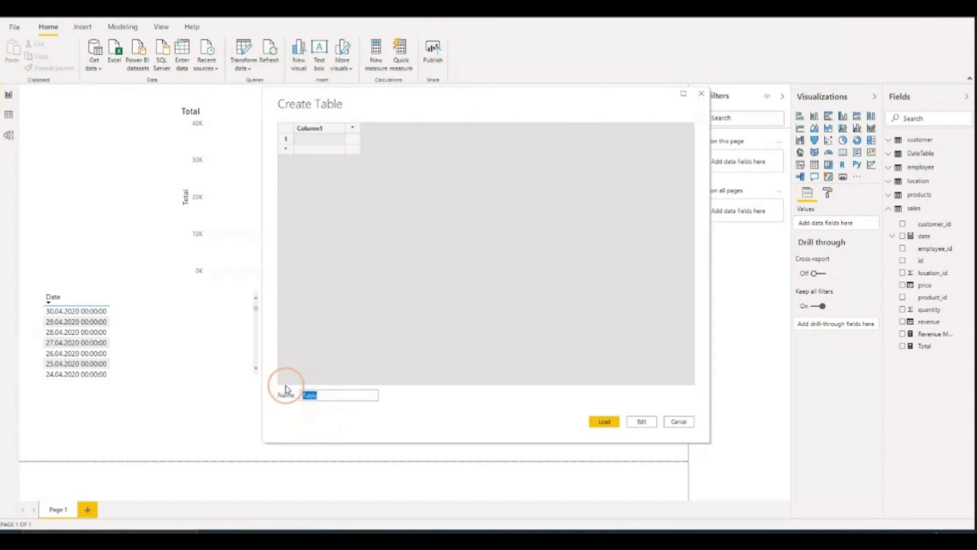
pyautogui.write('Key Measures ')
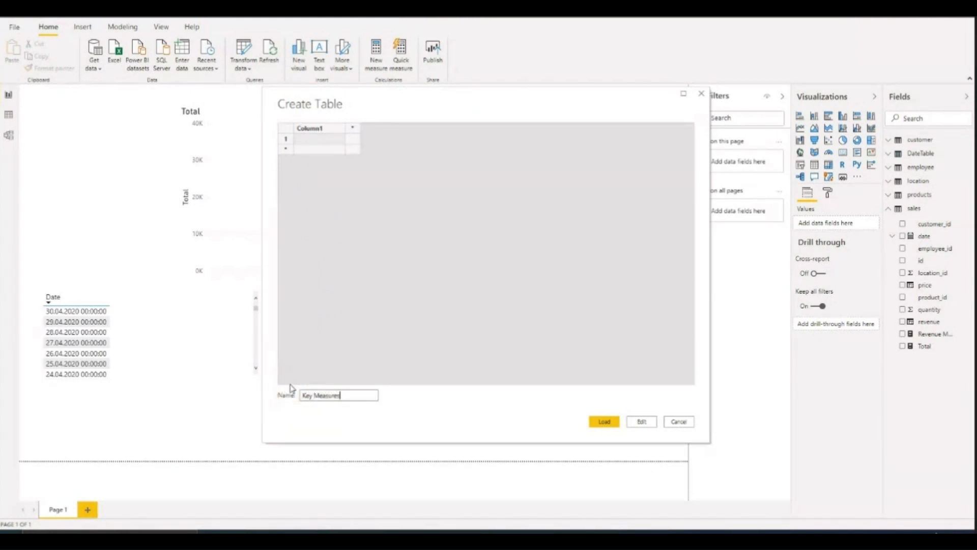
pyautogui.write('Table')
pyautogui.click(613, 423)
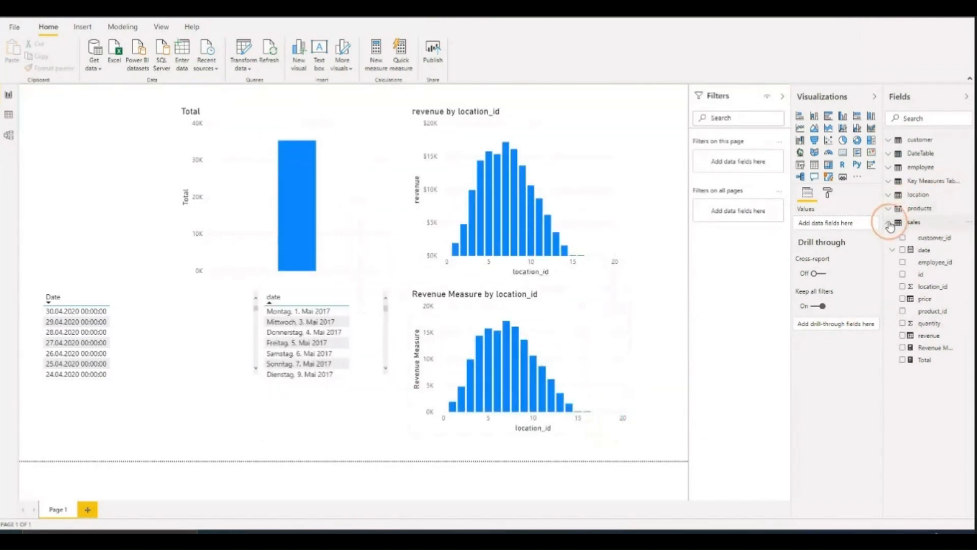
# Step: Move Revenue Measure out of the sales table by setting its home table to Key Measures Table
pyautogui.click(889, 224)
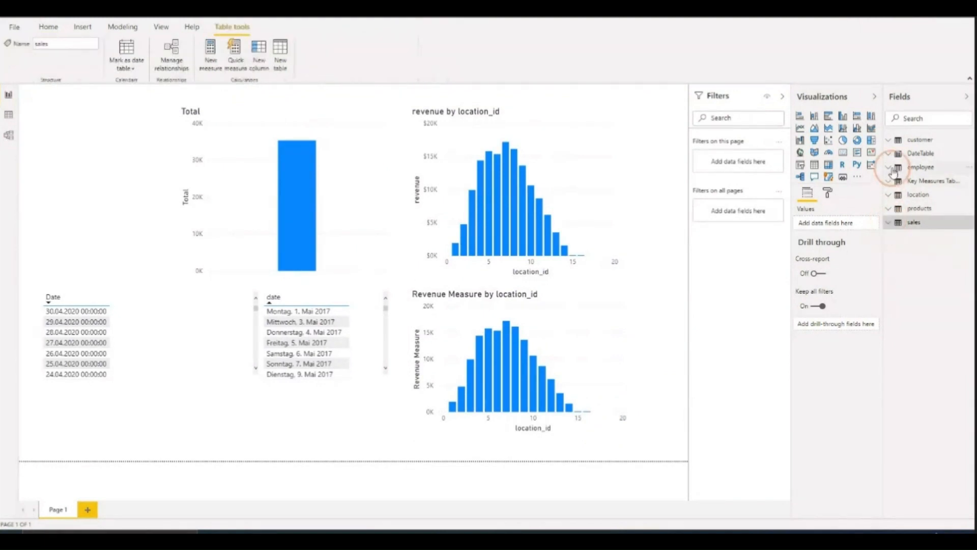
pyautogui.click(890, 183)
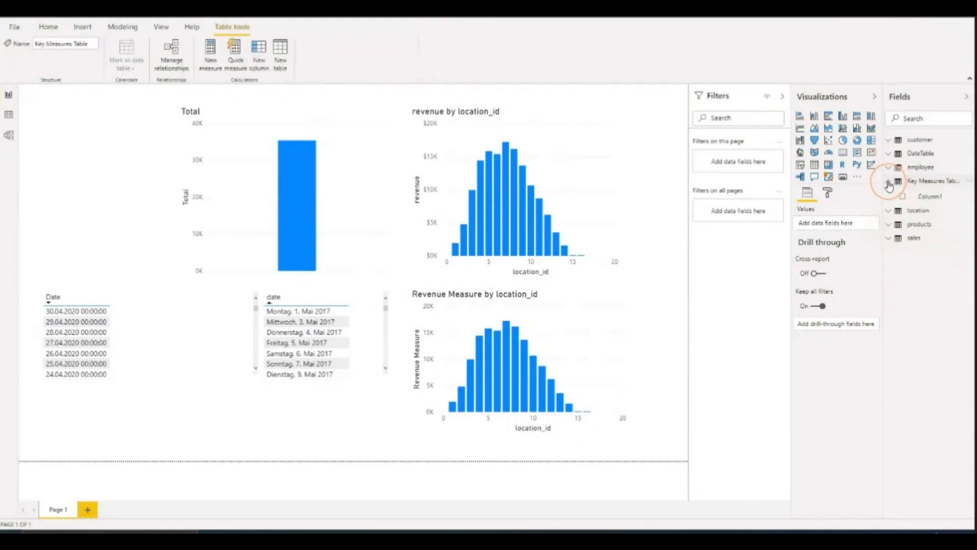
pyautogui.click(889, 238)
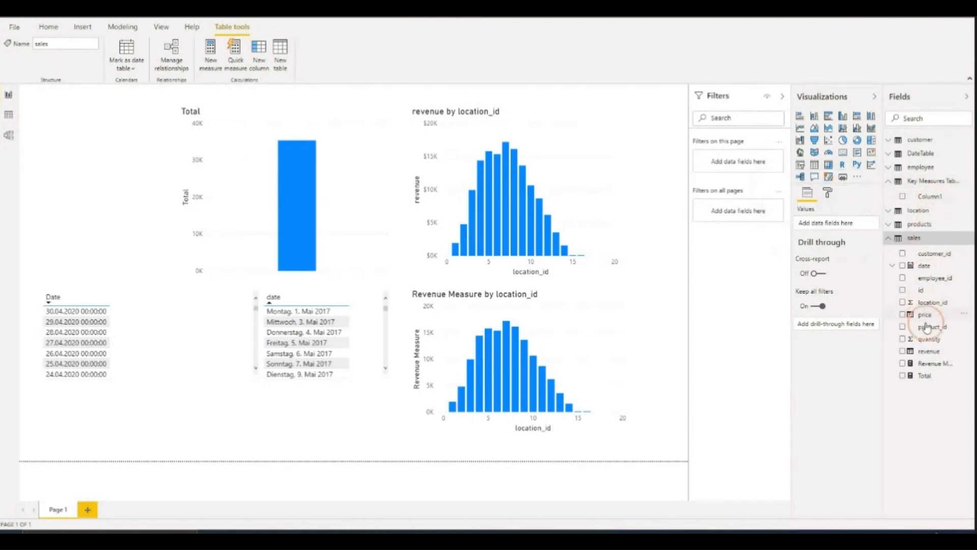
pyautogui.click(925, 365)
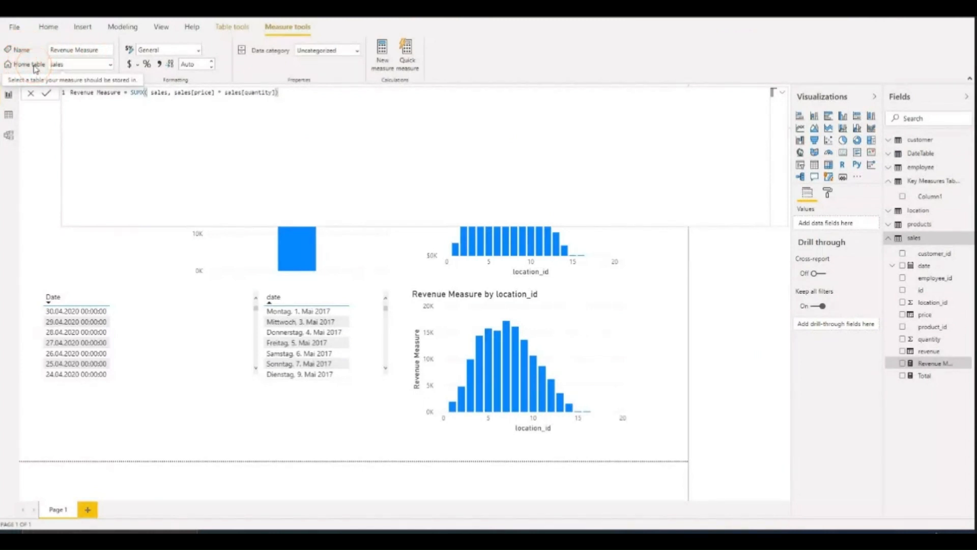
pyautogui.click(110, 65)
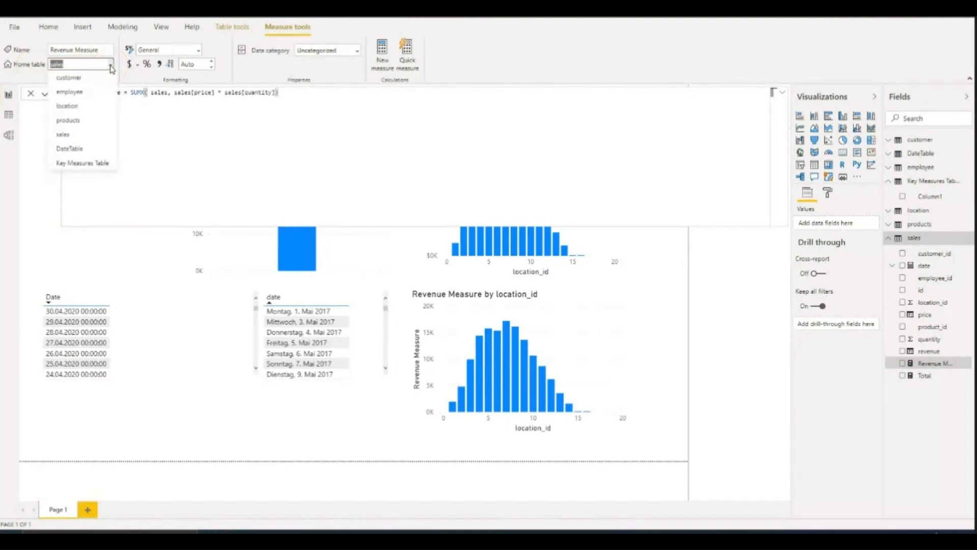
pyautogui.click(84, 163)
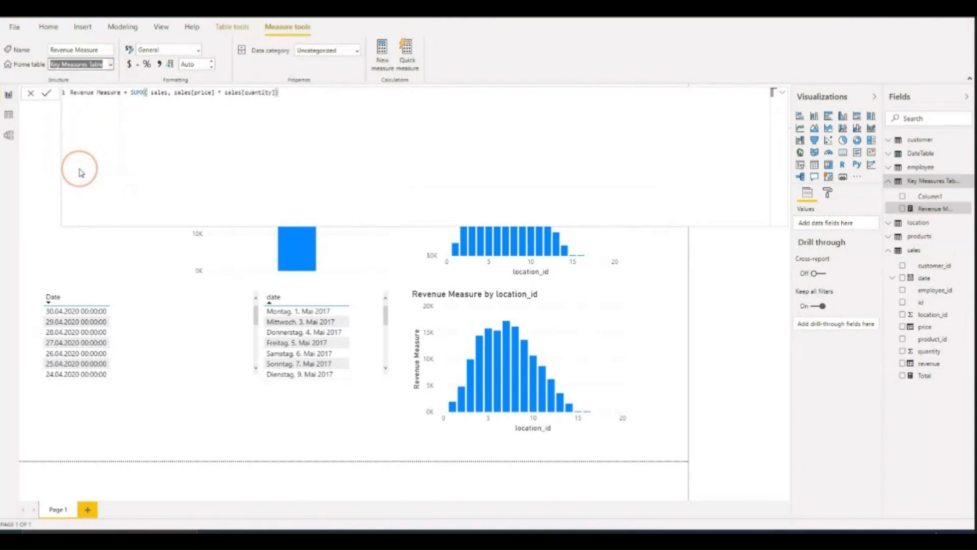
pyautogui.click(935, 212)
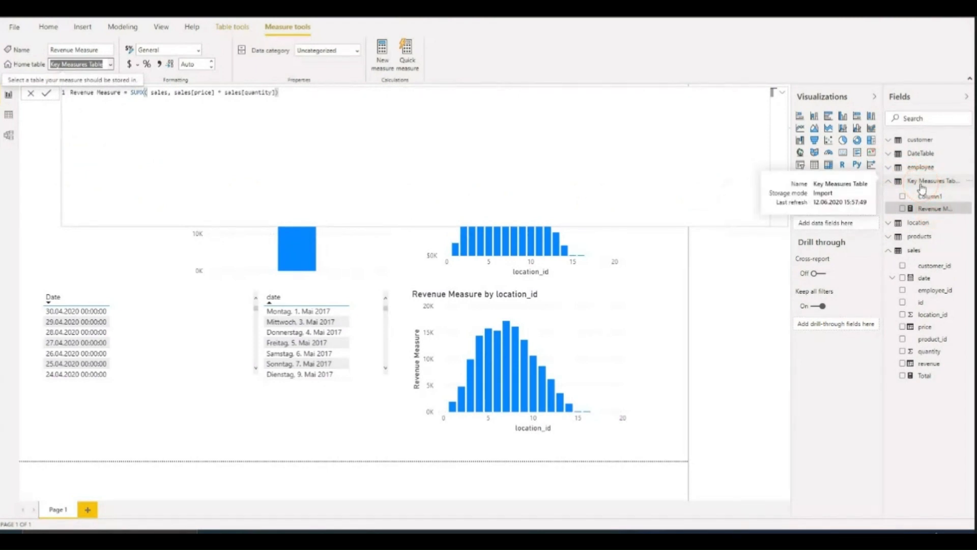
# Step: Set the home table of the Total measure to Key Measures Table
pyautogui.click(926, 377)
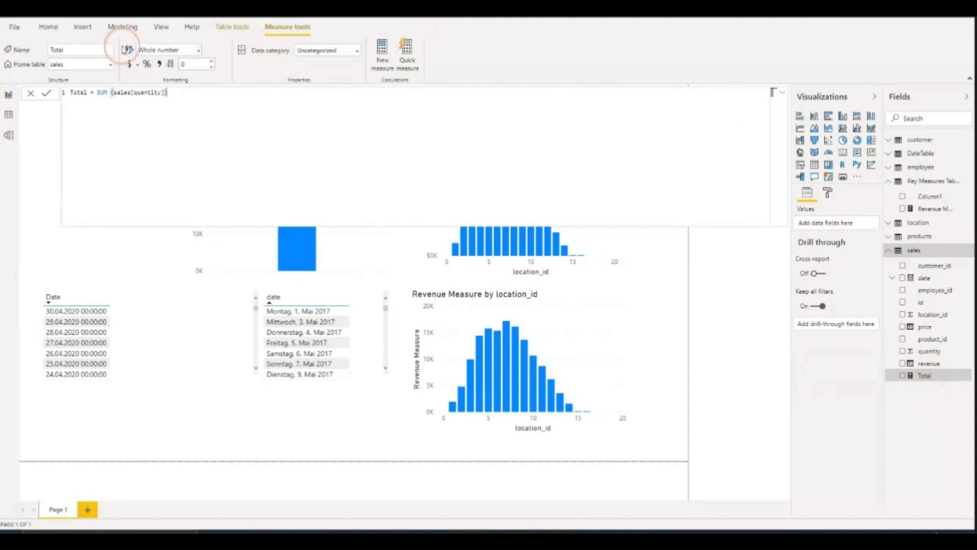
pyautogui.click(106, 65)
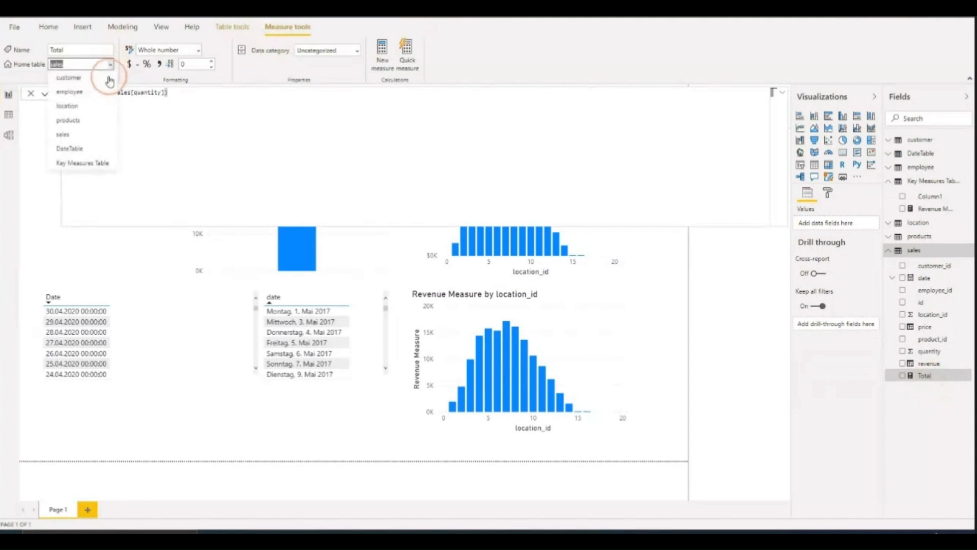
pyautogui.click(74, 164)
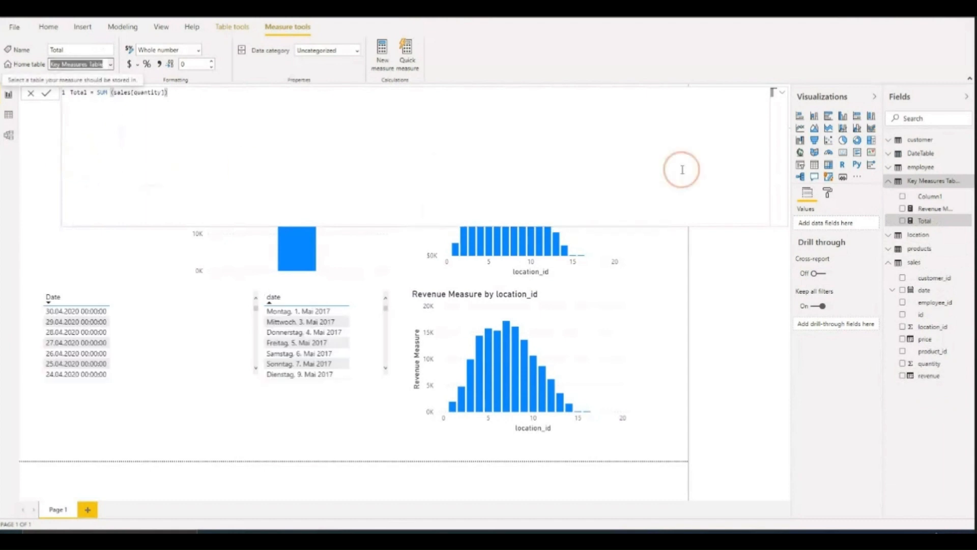
# Step: Delete the empty Column1 from the Key Measures Table and confirm the deletion
pyautogui.rightClick(942, 200)
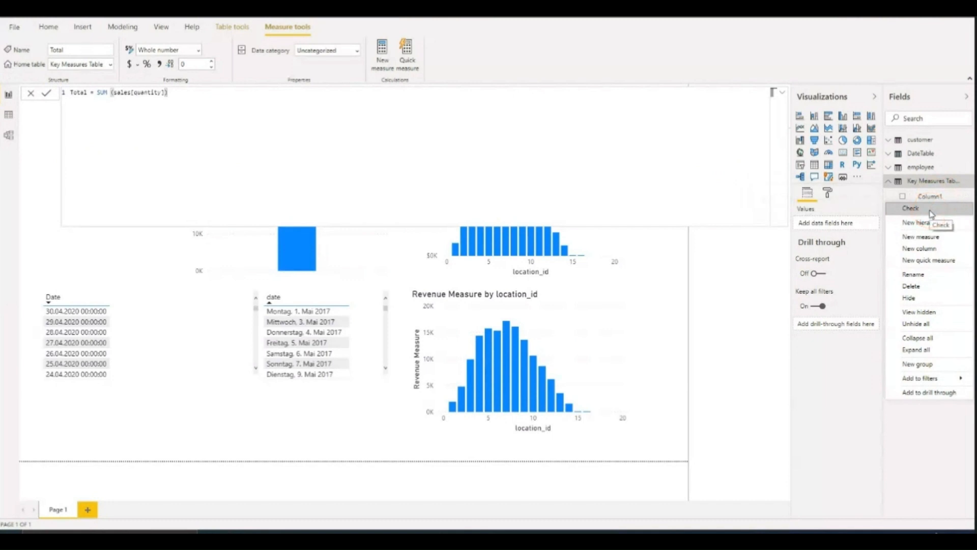
pyautogui.click(910, 290)
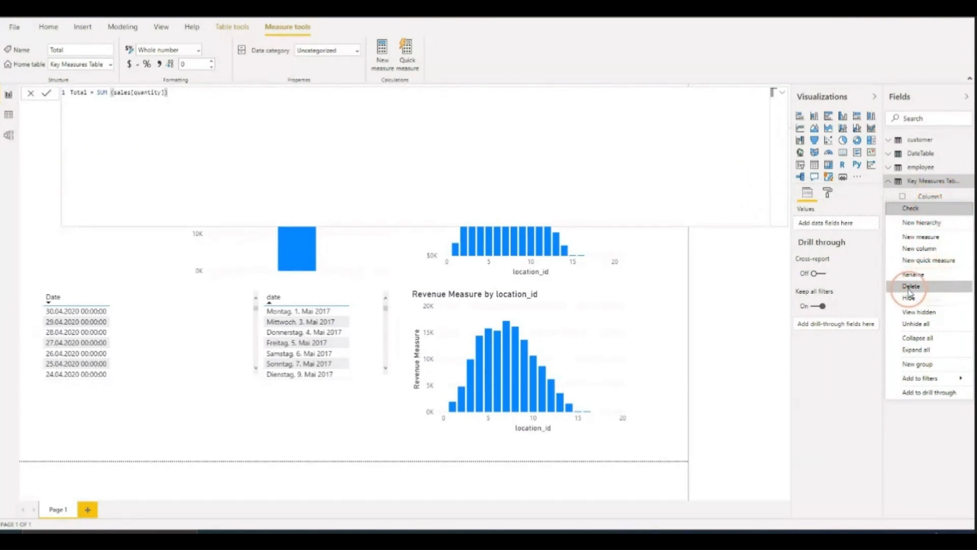
pyautogui.click(925, 288)
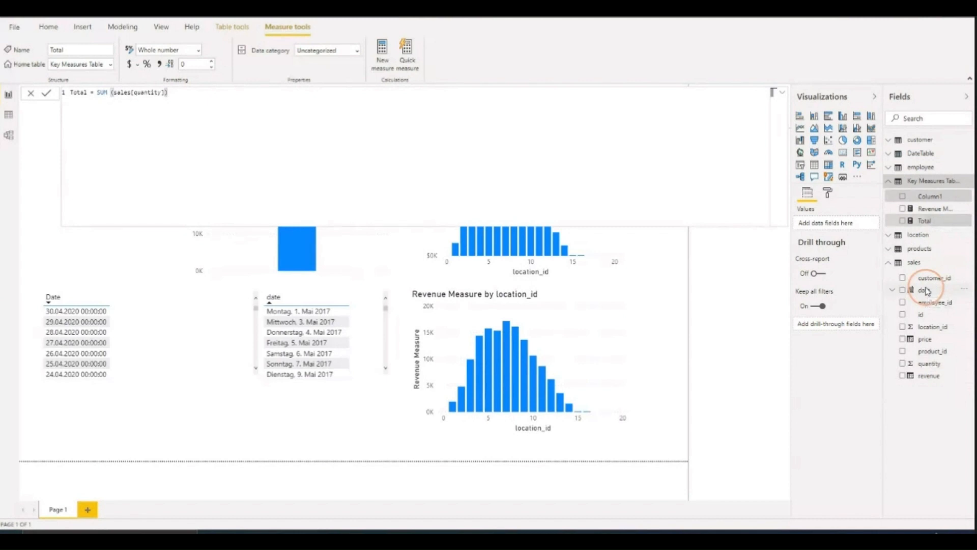
pyautogui.click(535, 284)
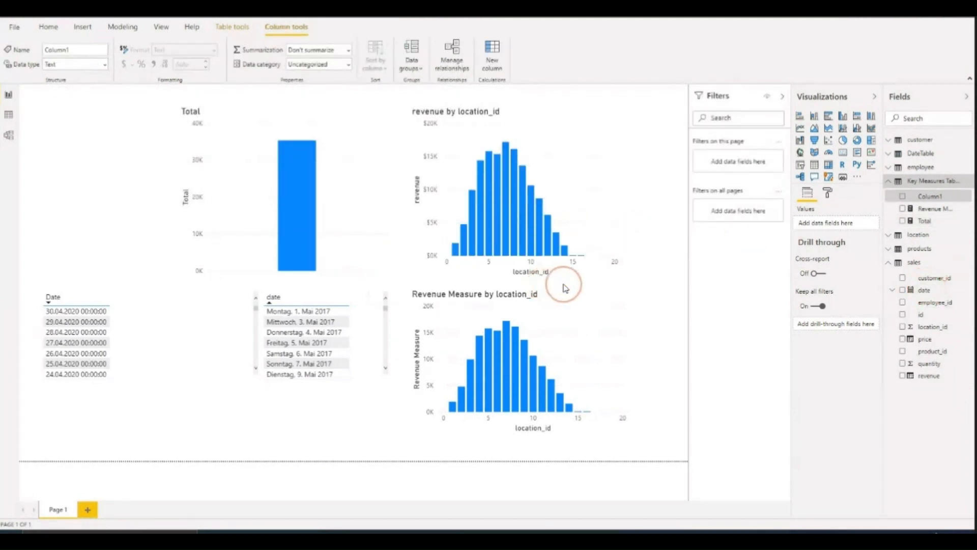
pyautogui.click(930, 184)
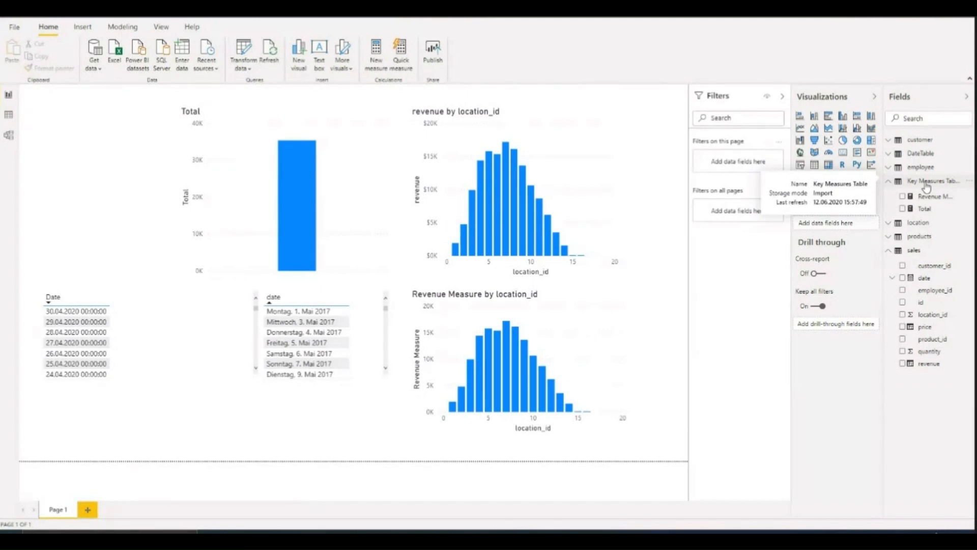
pyautogui.click(929, 197)
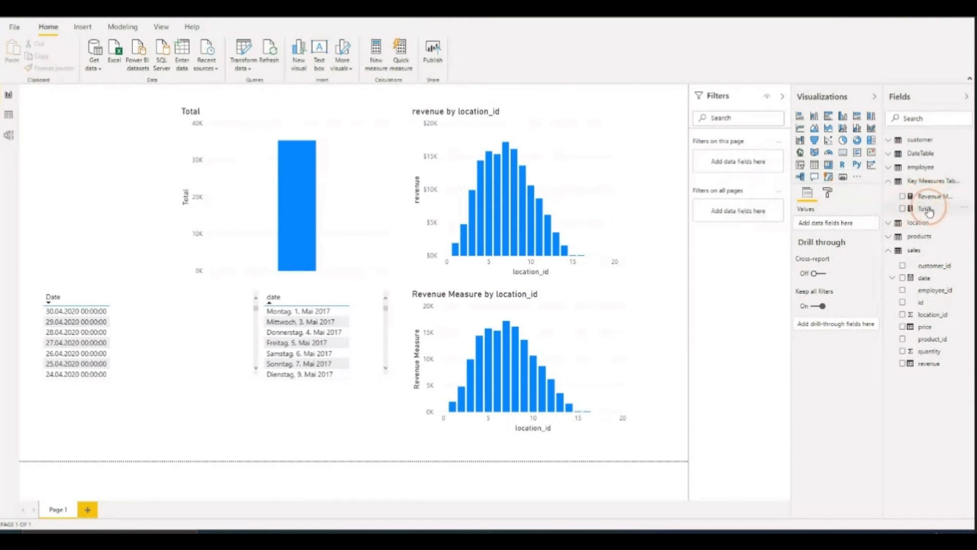
pyautogui.click(921, 180)
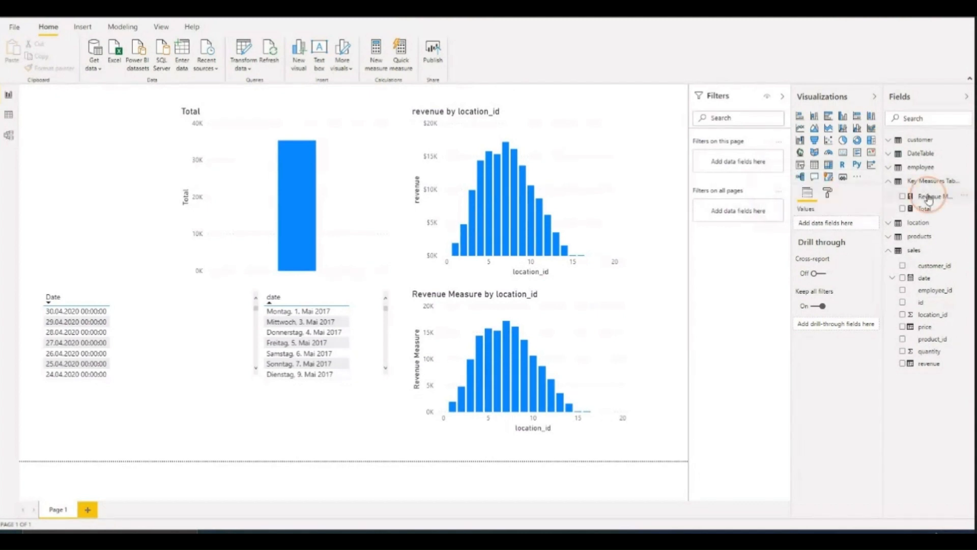
pyautogui.click(436, 233)
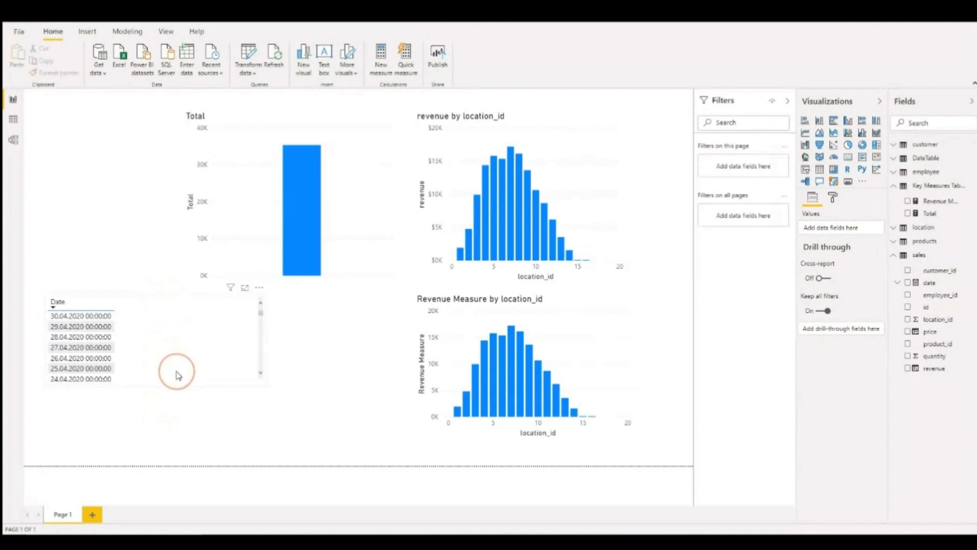
# Step: Delete the Total and revenue by location_id charts, and move the Date table and Revenue Measure chart to the lower part of the page
pyautogui.moveTo(170, 290); pyautogui.dragTo(179, 381)
pyautogui.click(316, 121)
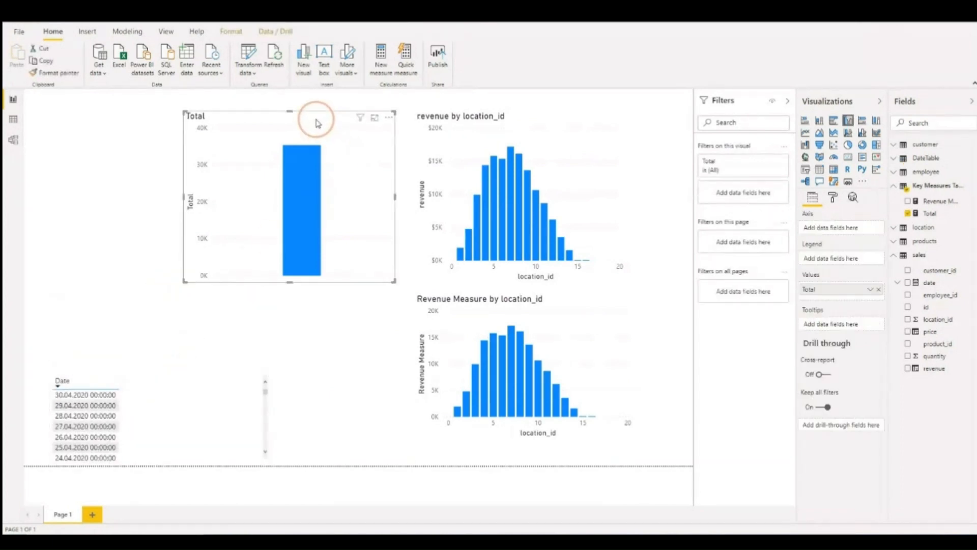
pyautogui.press('Delete')
pyautogui.click(554, 312)
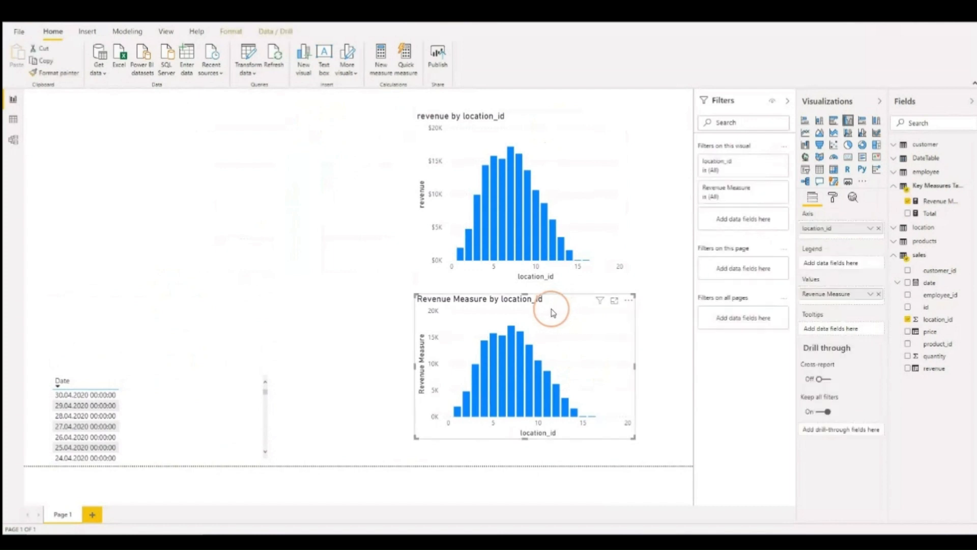
pyautogui.click(549, 104)
pyautogui.press('Delete')
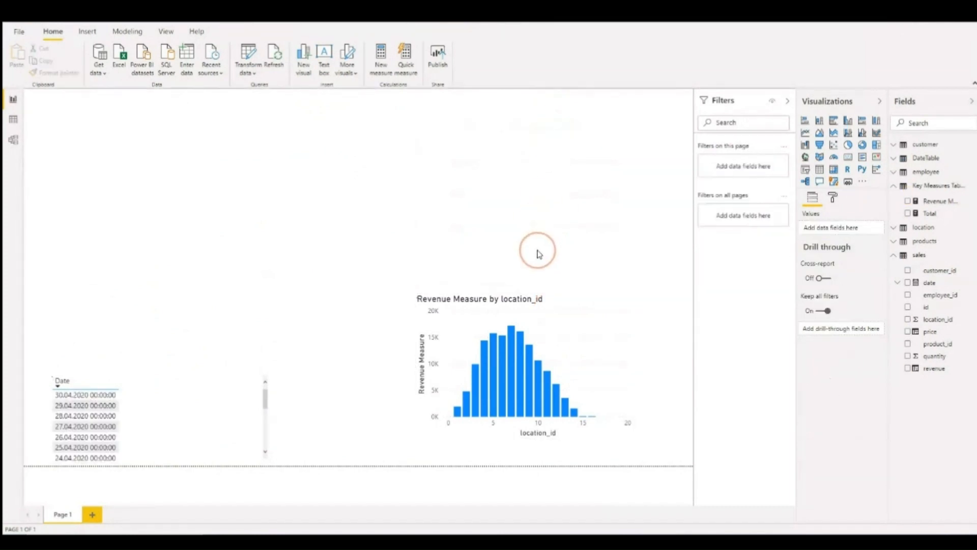
pyautogui.moveTo(583, 312); pyautogui.dragTo(594, 338)
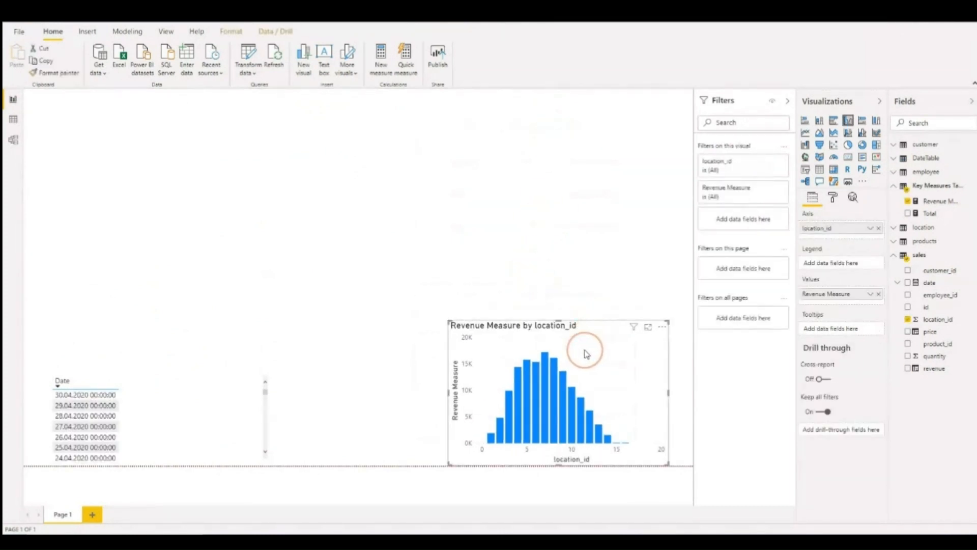
# Step: Create a new measure in the Key Measures Table and name it Average sales amount
pyautogui.click(932, 192)
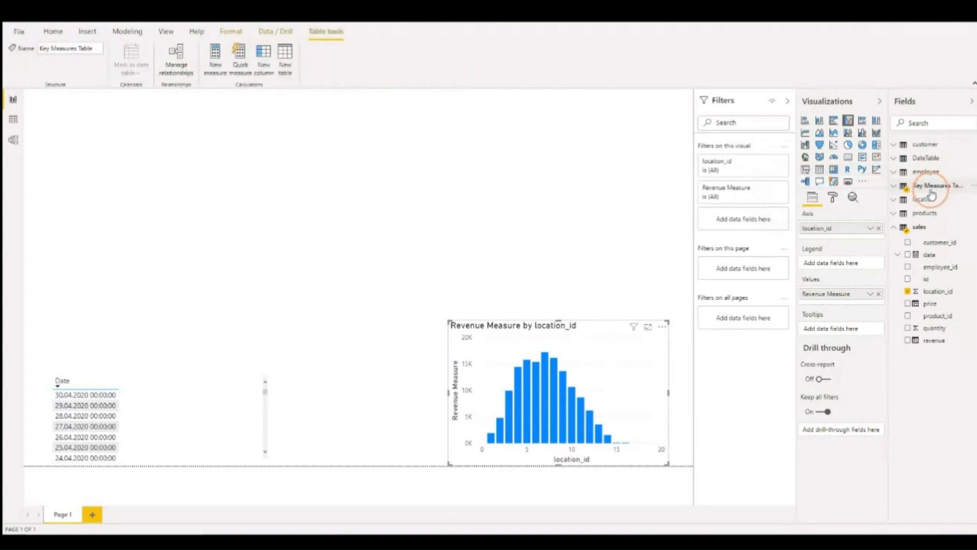
pyautogui.click(929, 189)
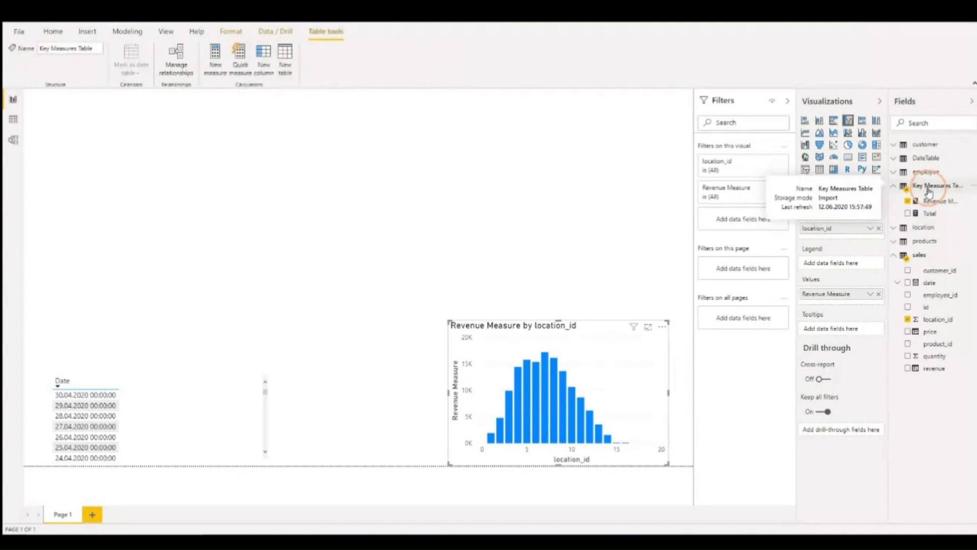
pyautogui.click(213, 61)
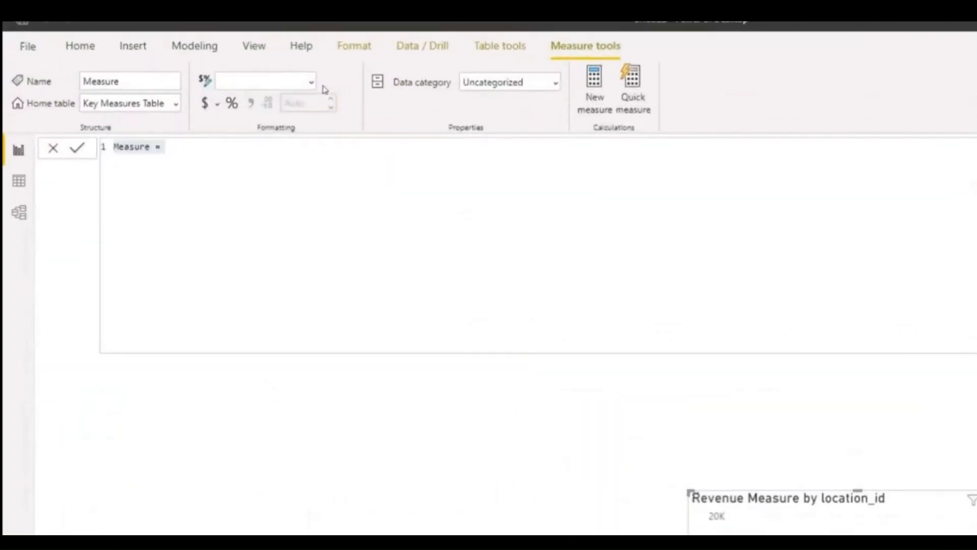
pyautogui.click(197, 181)
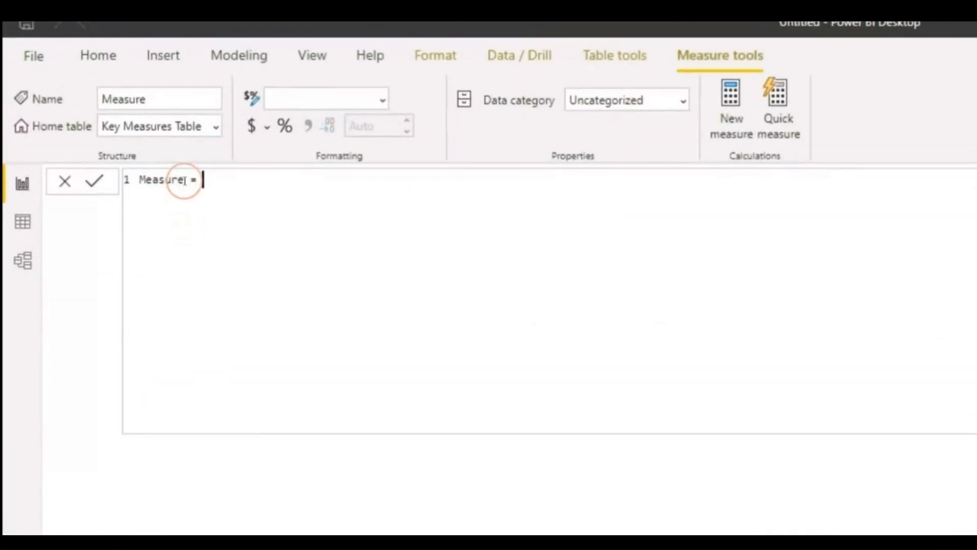
pyautogui.doubleClick(149, 180)
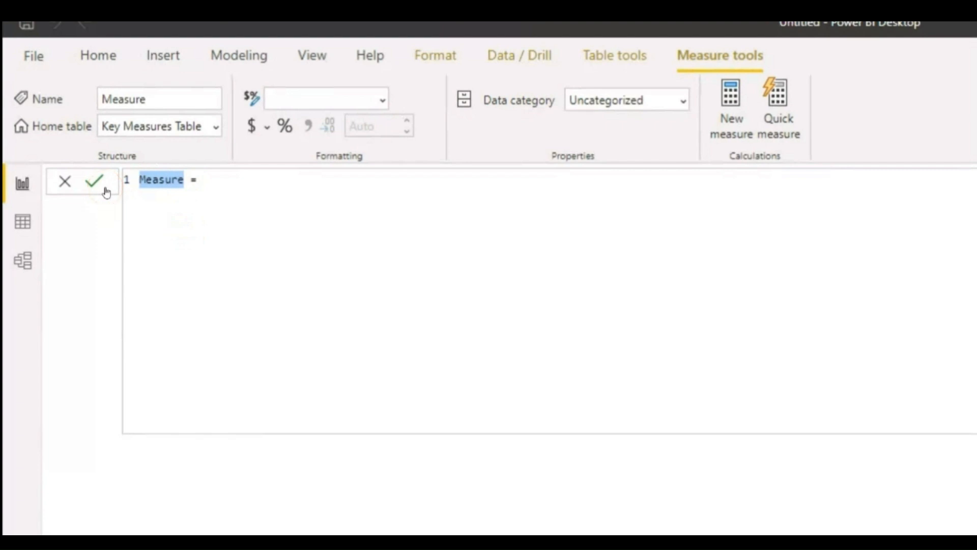
pyautogui.write('Avera')
pyautogui.write('ge sales amo')
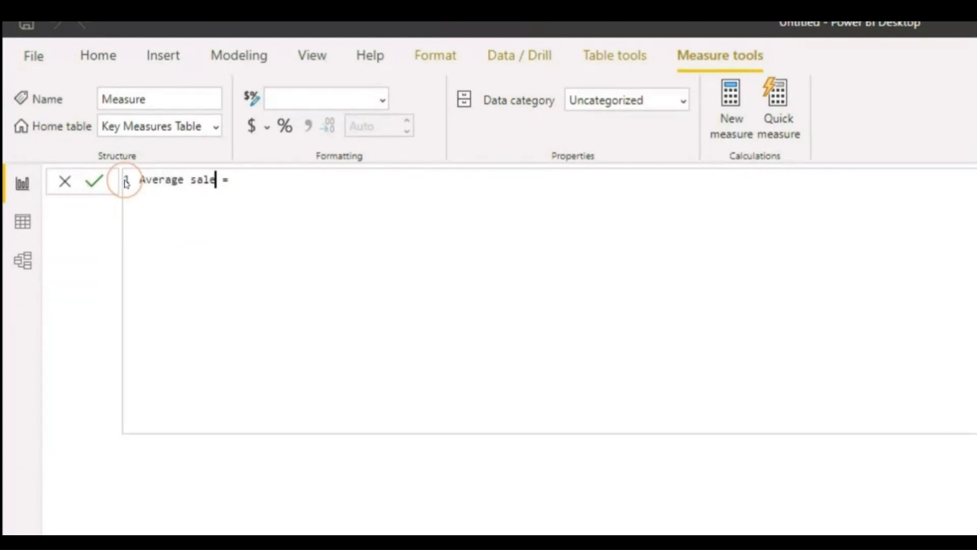
pyautogui.write('unt')
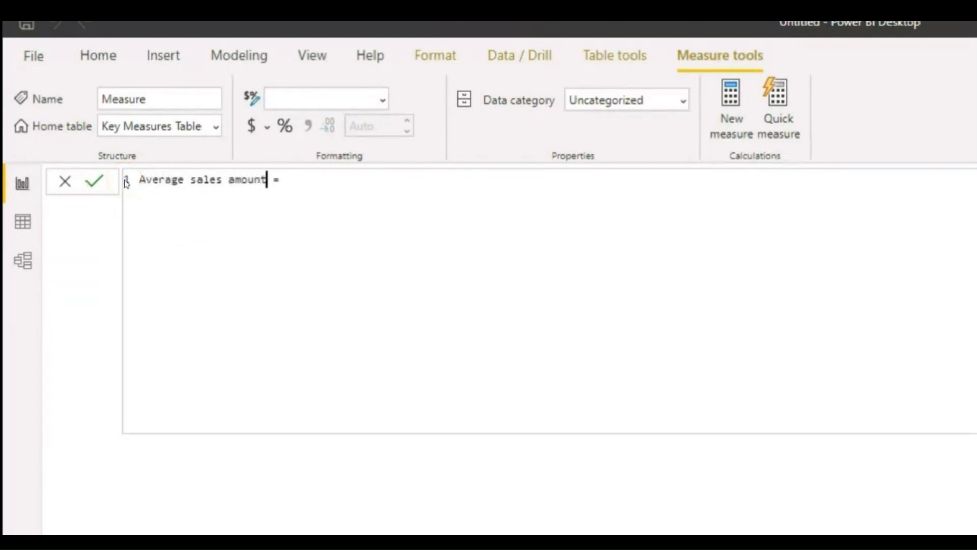
# Step: Start the new measure's formula with the AVERAGE function, choosing it over AVERAGEA and AVERAGEX
pyautogui.press('Right')
pyautogui.press('Left')
pyautogui.press('Right')
pyautogui.press('Right')
pyautogui.write('AVER')
pyautogui.press('Down')
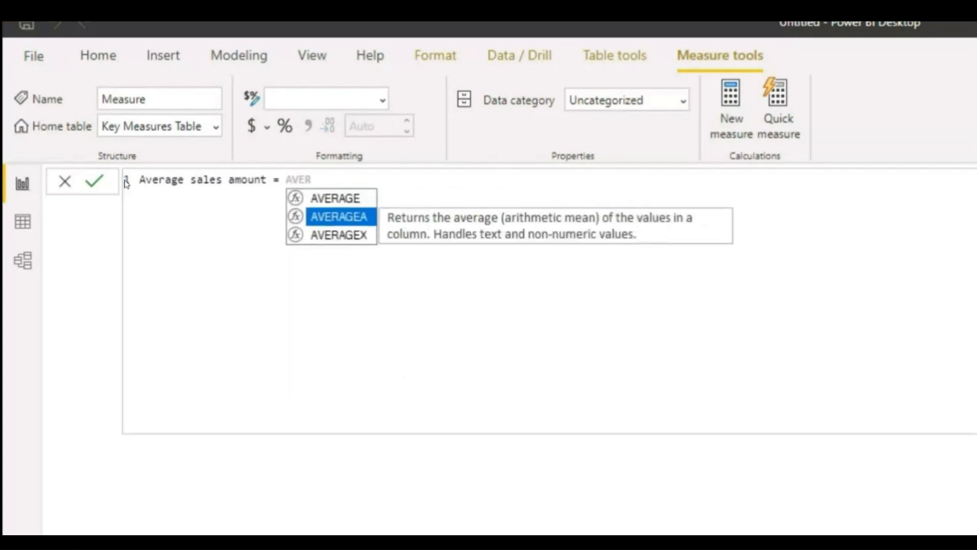
pyautogui.press('Up')
pyautogui.press('Down')
pyautogui.press('Down')
pyautogui.press('Up')
pyautogui.press('Up')
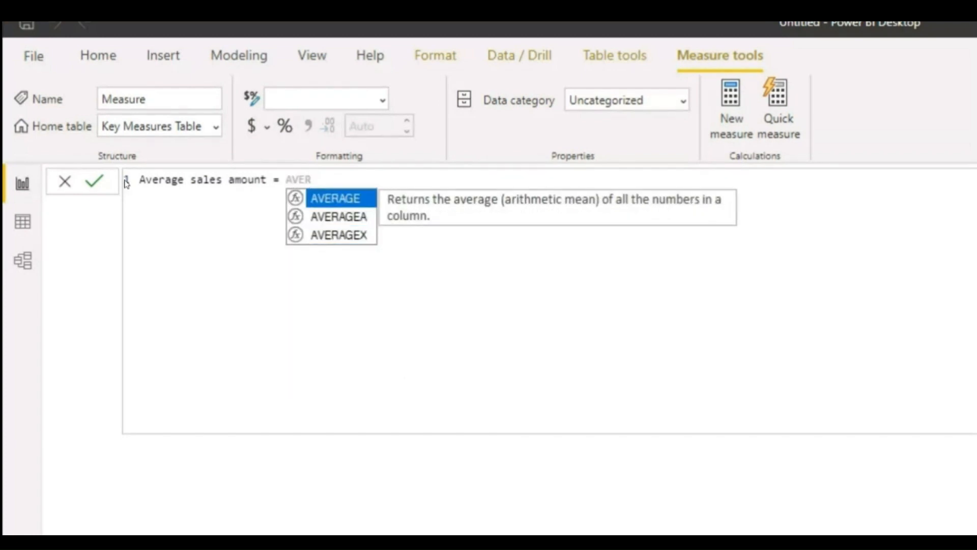
pyautogui.press('Tab')
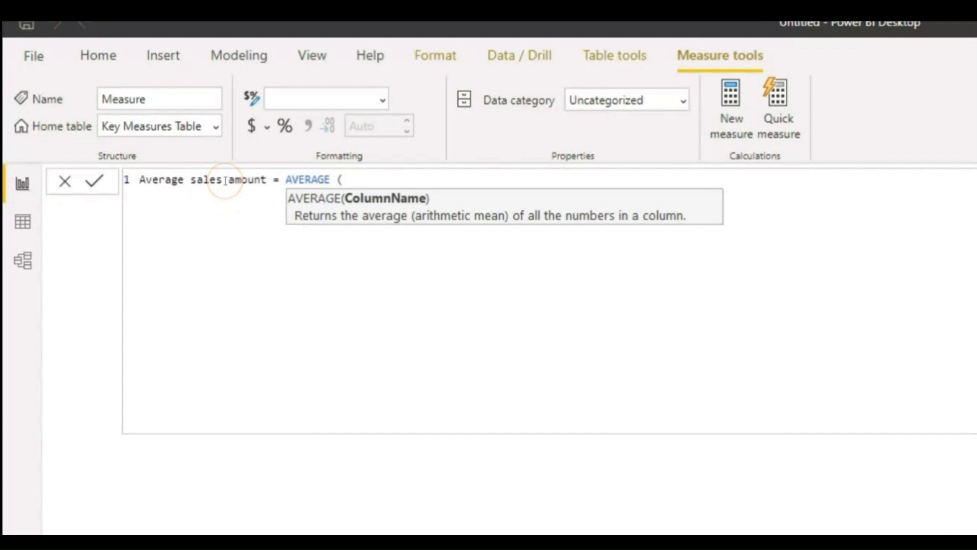
# Step: Rename the new measure to Average sales quantity and complete its AVERAGE formula with the sales[quantity] column
pyautogui.moveTo(228, 181); pyautogui.dragTo(265, 181)
pyautogui.write('quantity')
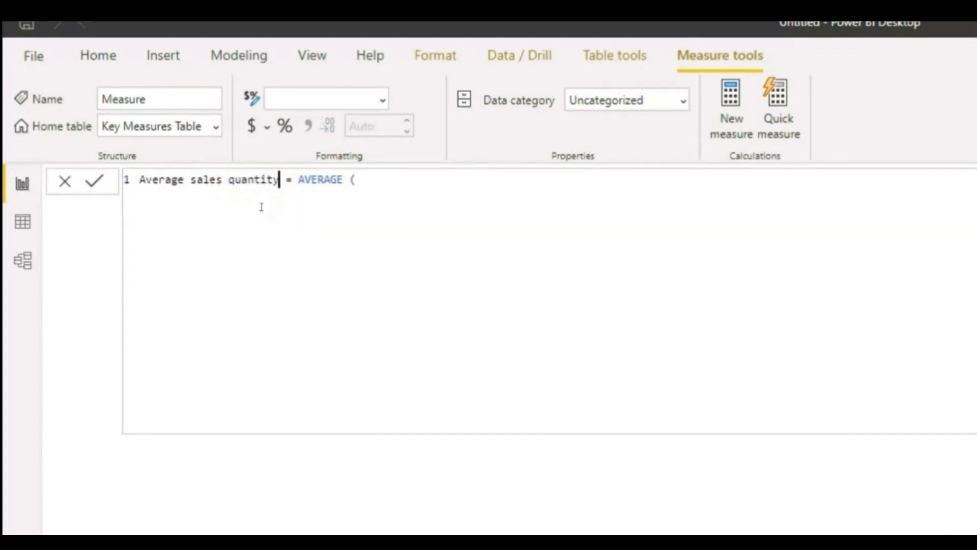
pyautogui.click(421, 180)
pyautogui.write('q')
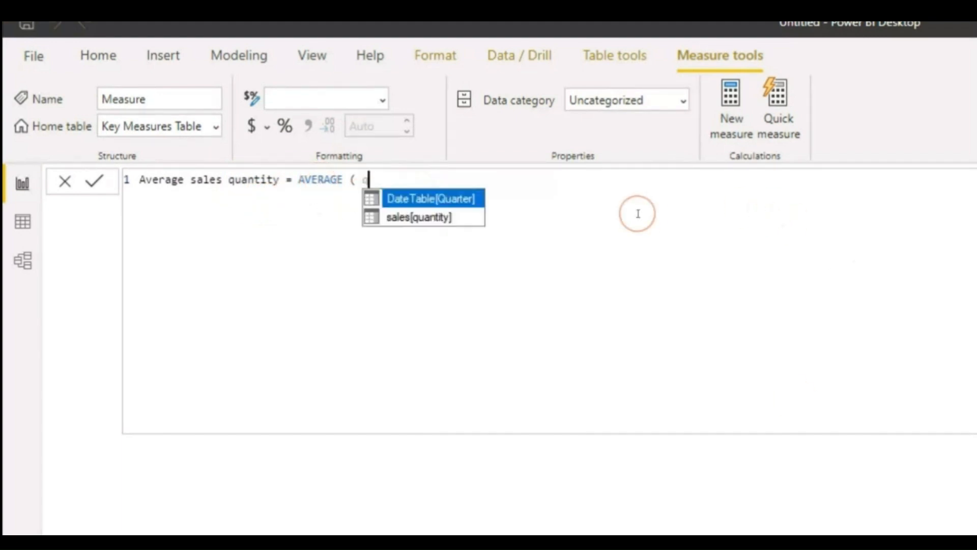
pyautogui.press('Down')
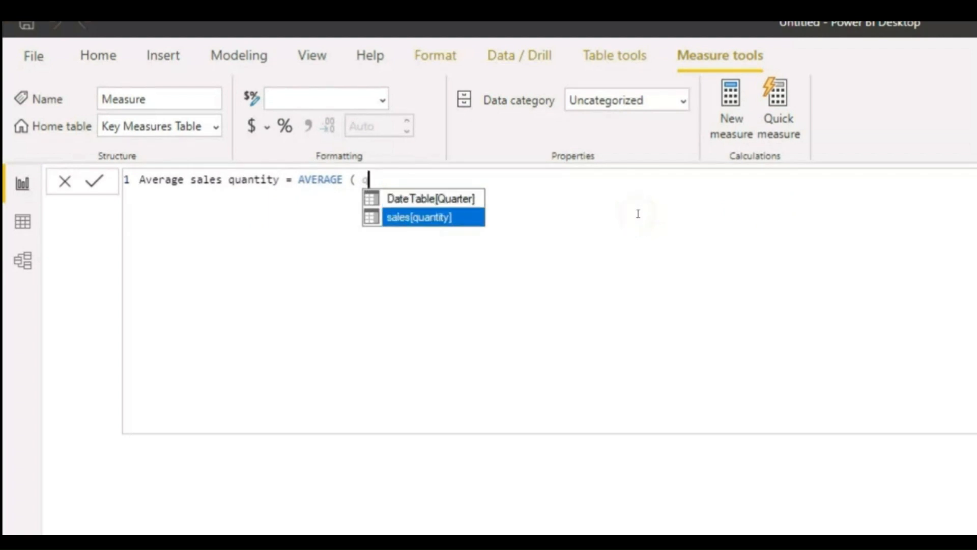
pyautogui.click(415, 218)
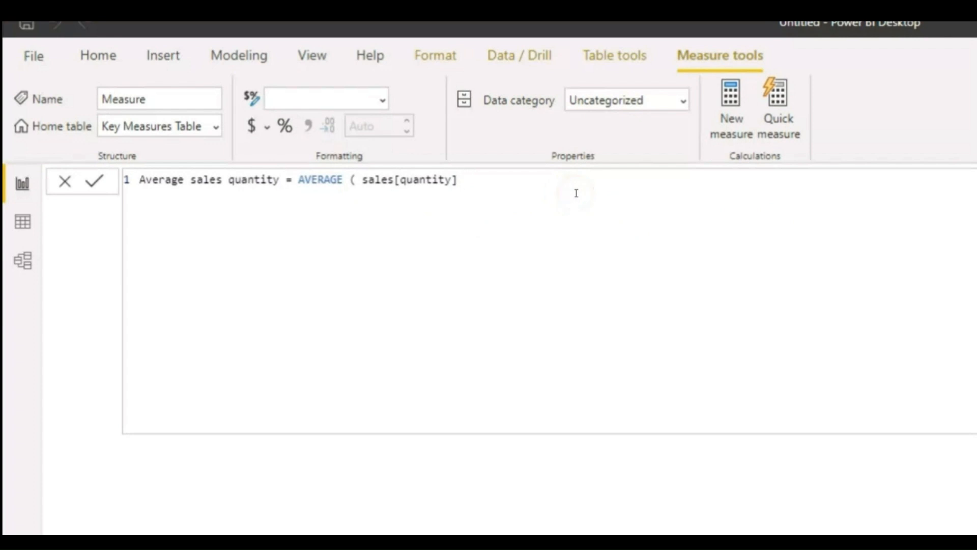
pyautogui.write(')')
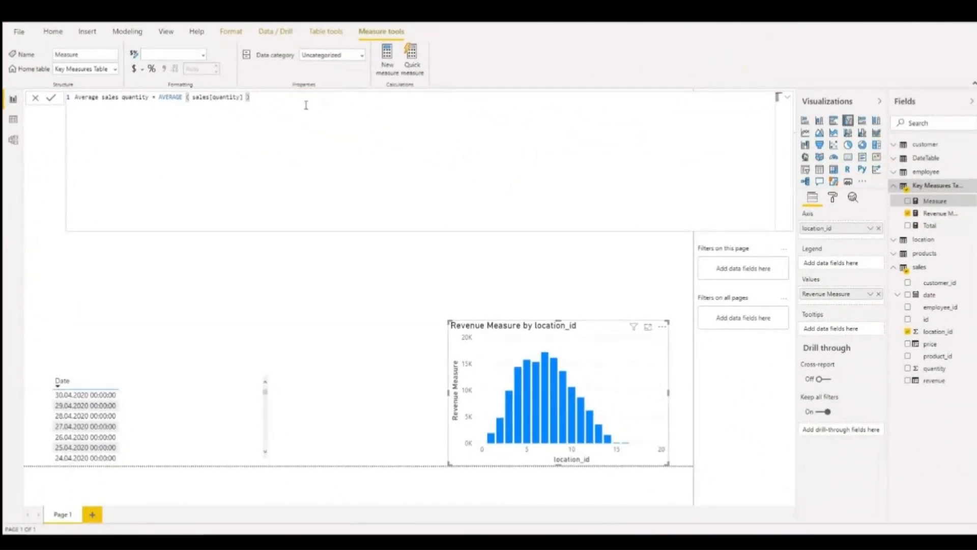
pyautogui.press('Return')
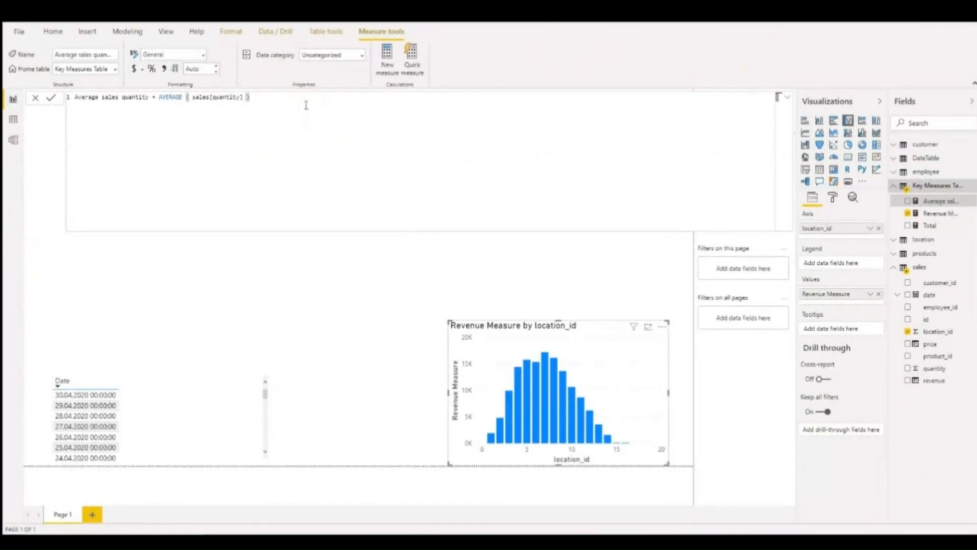
# Step: Place the Average sales quantity measure in the empty upper part of the page and display it as a table visual
pyautogui.click(292, 104)
pyautogui.click(289, 105)
pyautogui.click(338, 268)
pyautogui.click(960, 193)
pyautogui.moveTo(960, 194); pyautogui.dragTo(169, 208)
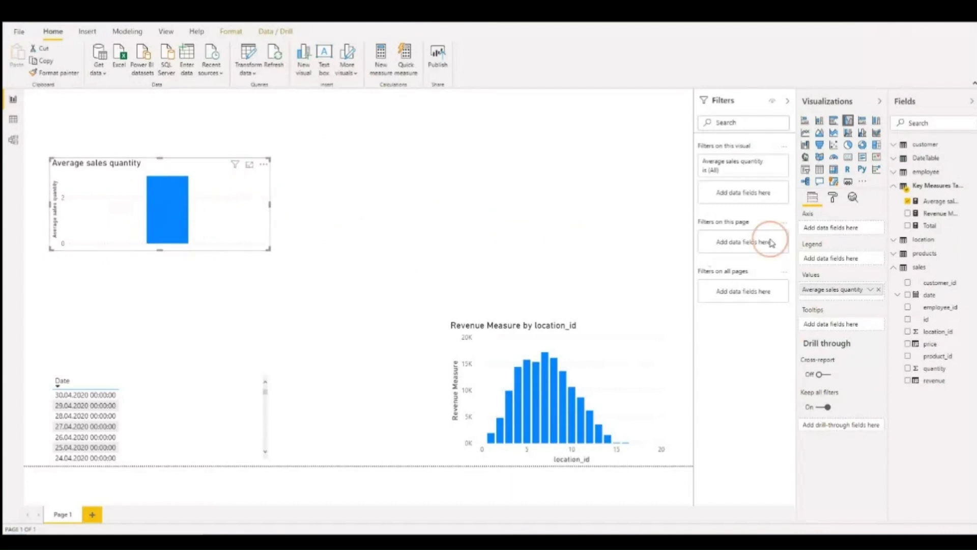
pyautogui.click(819, 171)
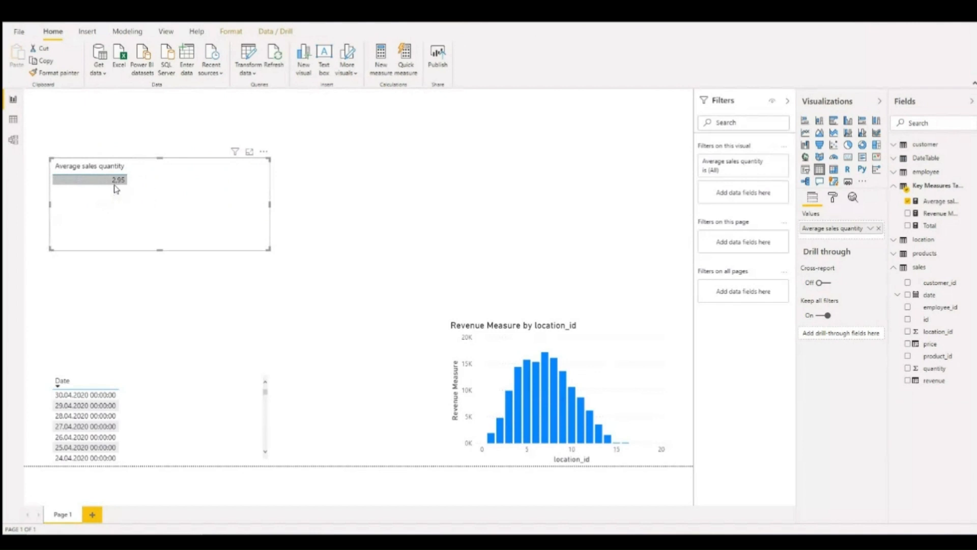
# Step: Add the name field from the customer table to the Average sales quantity table visual
pyautogui.moveTo(118, 190); pyautogui.dragTo(109, 255)
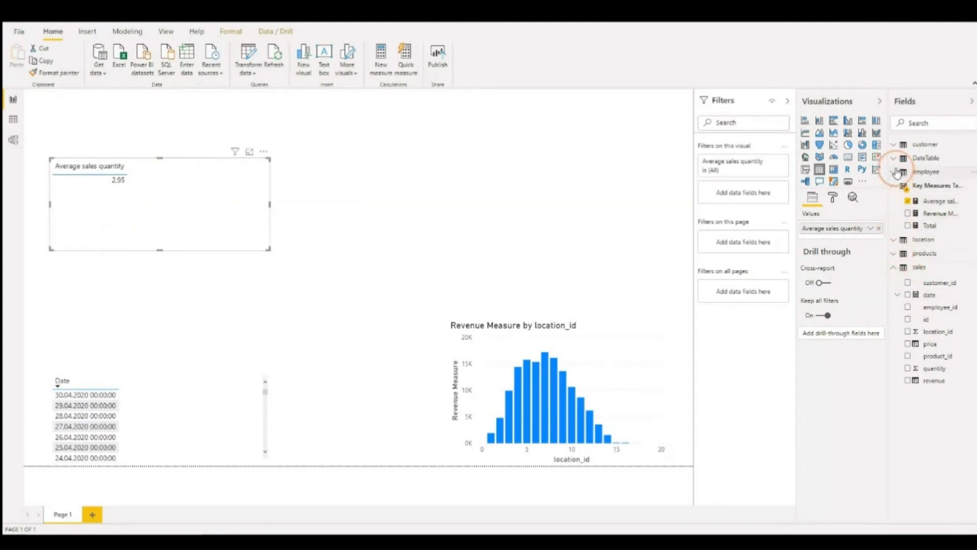
pyautogui.click(911, 144)
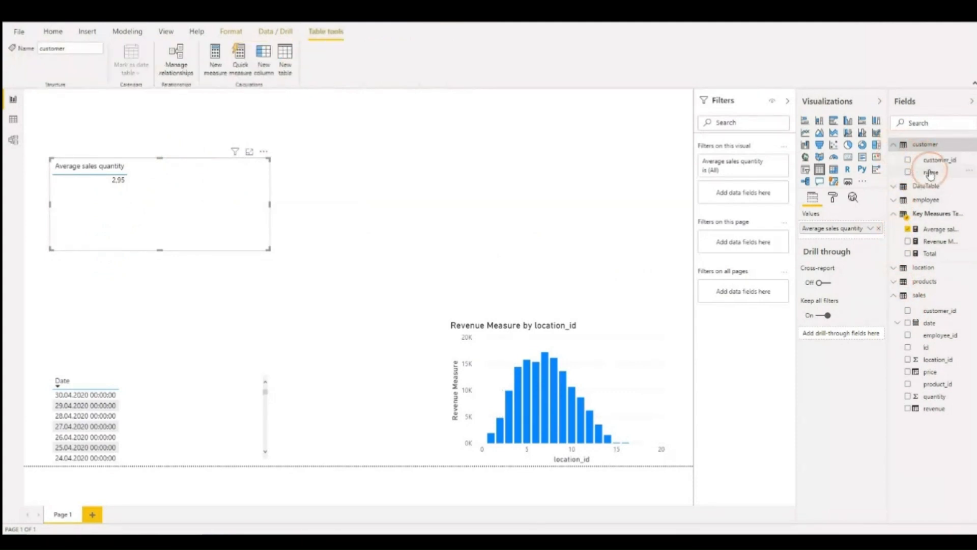
pyautogui.moveTo(931, 173); pyautogui.dragTo(857, 236)
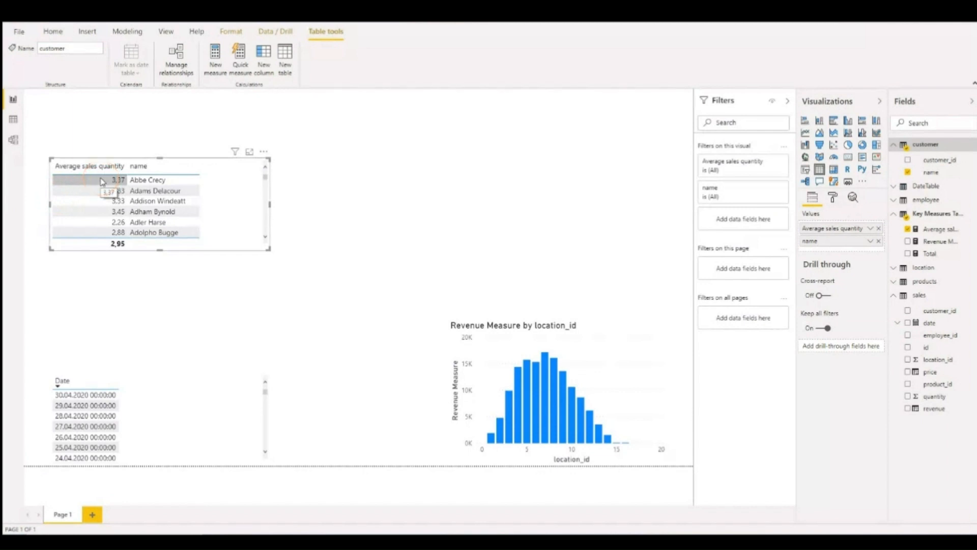
# Step: Replace Revenue Measure with Average sales quantity as the values of the location_id column chart
pyautogui.click(560, 387)
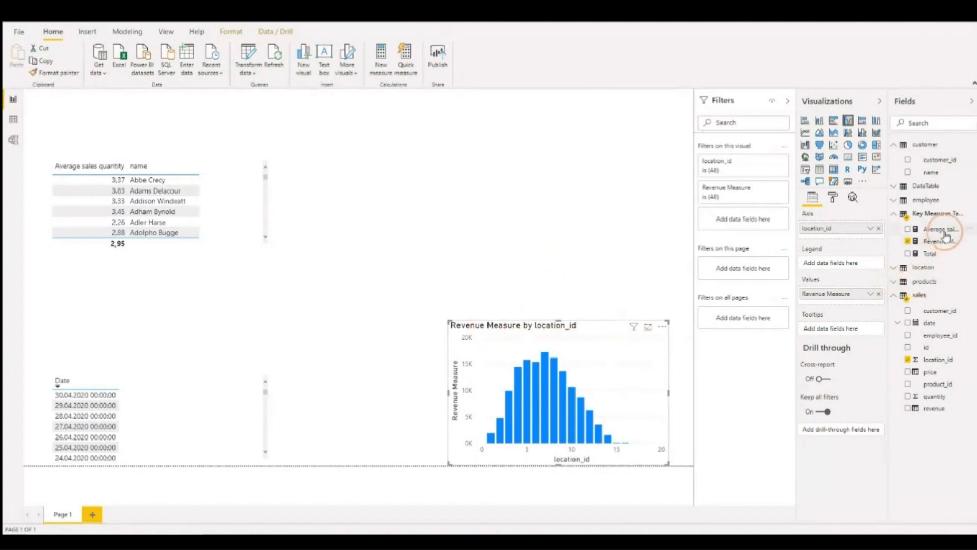
pyautogui.moveTo(942, 230); pyautogui.dragTo(602, 386)
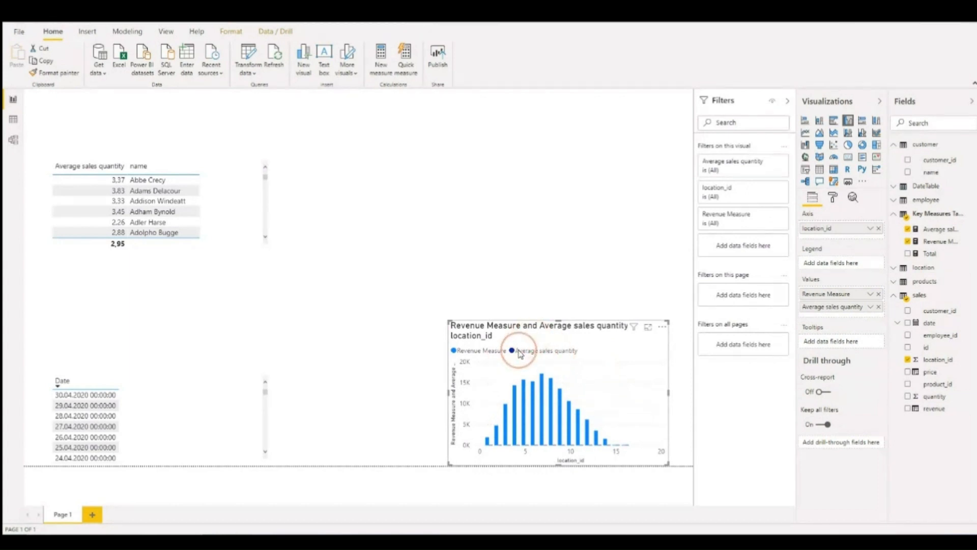
pyautogui.click(879, 295)
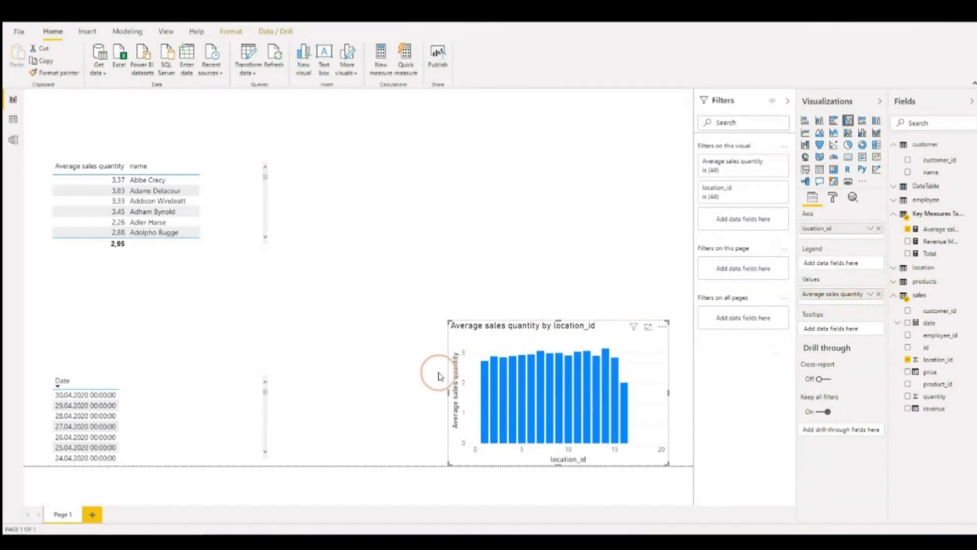
pyautogui.moveTo(484, 368)
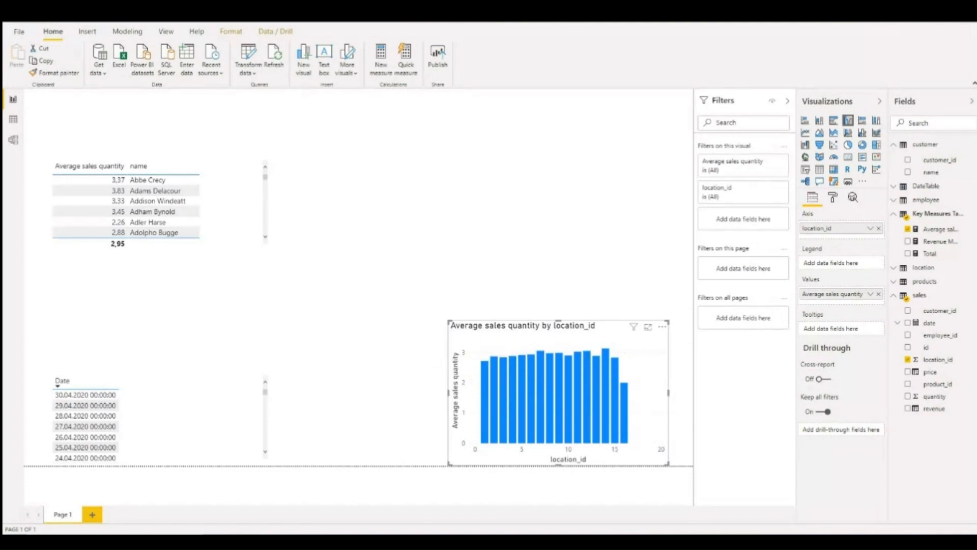
pyautogui.click(378, 300)
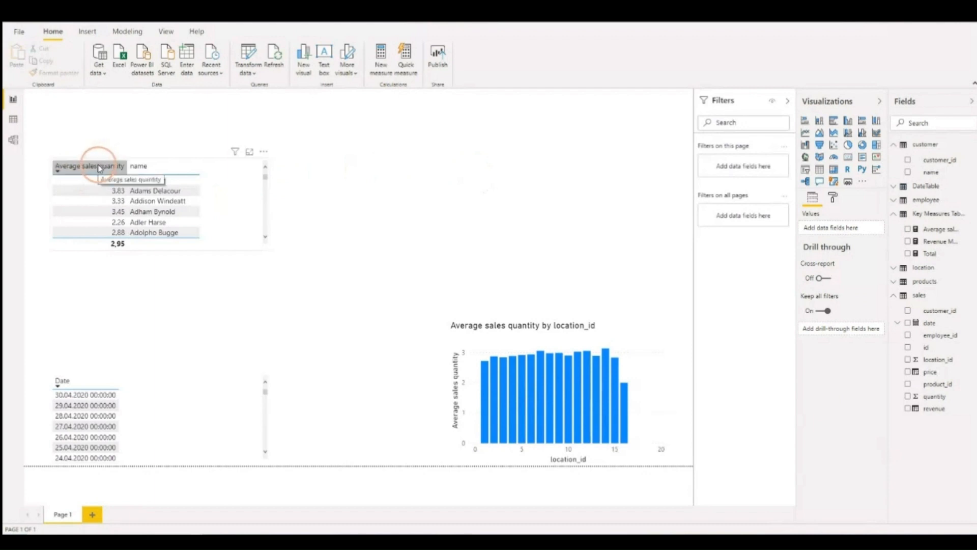
# Step: Create a new measure in the Key Measures Table and name it Maximum of sales quantity
pyautogui.click(936, 215)
pyautogui.click(929, 216)
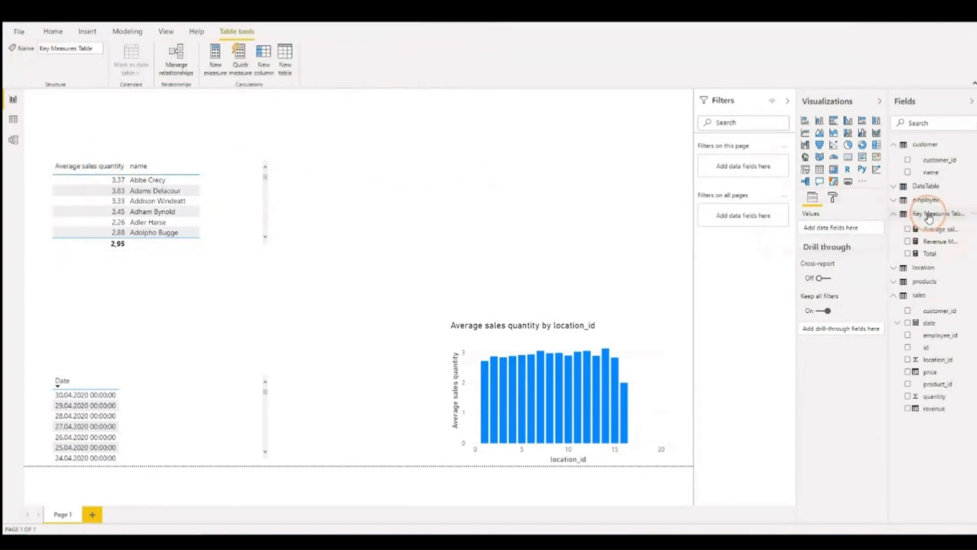
pyautogui.click(214, 62)
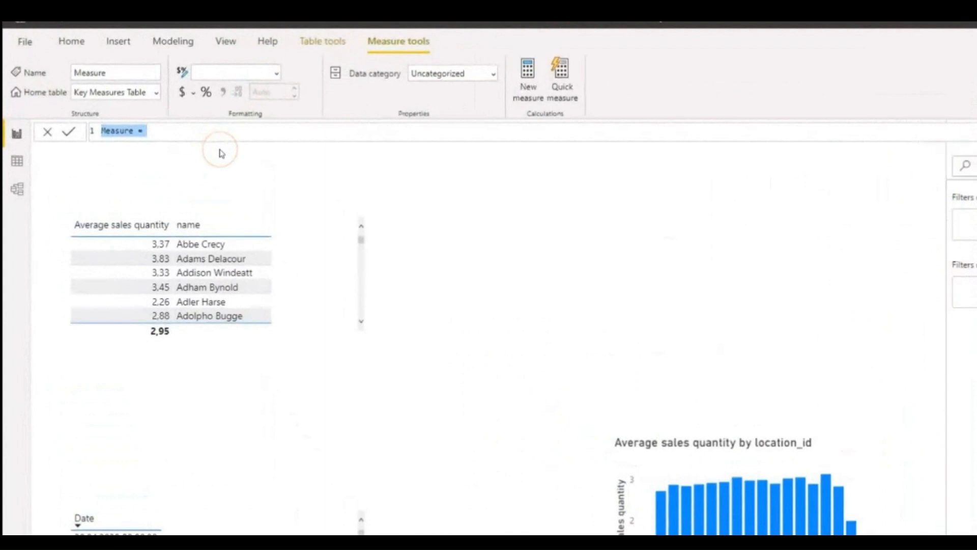
pyautogui.write('Maximu')
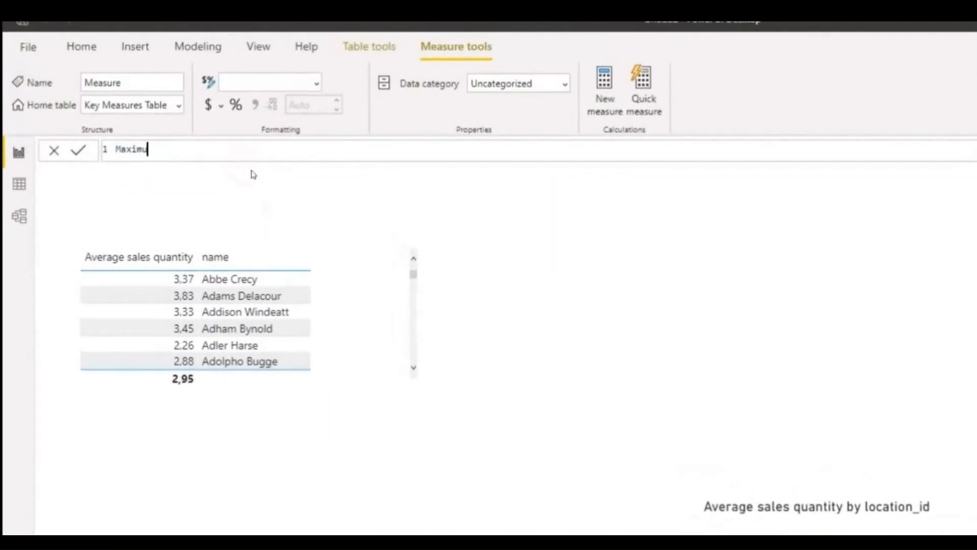
pyautogui.write('m of sales quant')
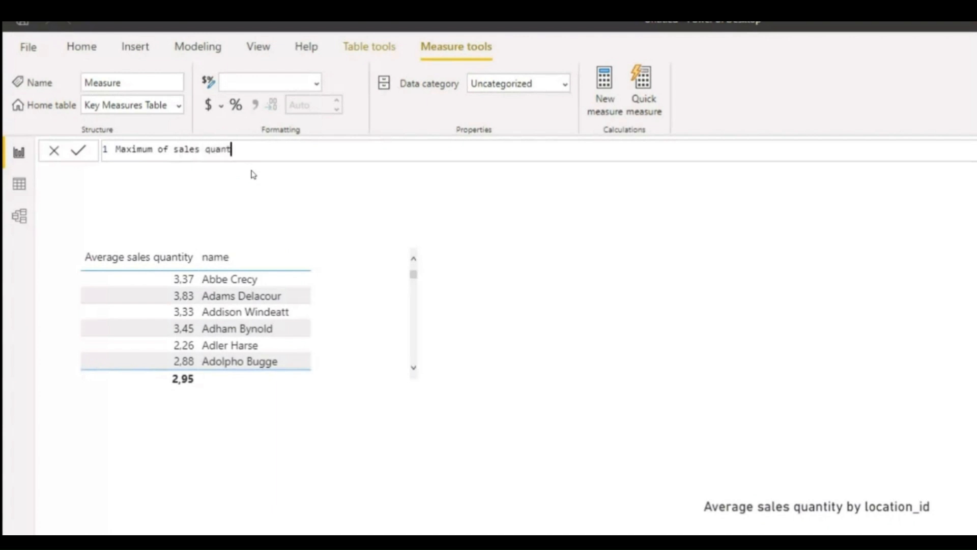
# Step: Define the new measure as MAX ( sales[quantity] ) and commit the formula
pyautogui.write('ity = MAX (')
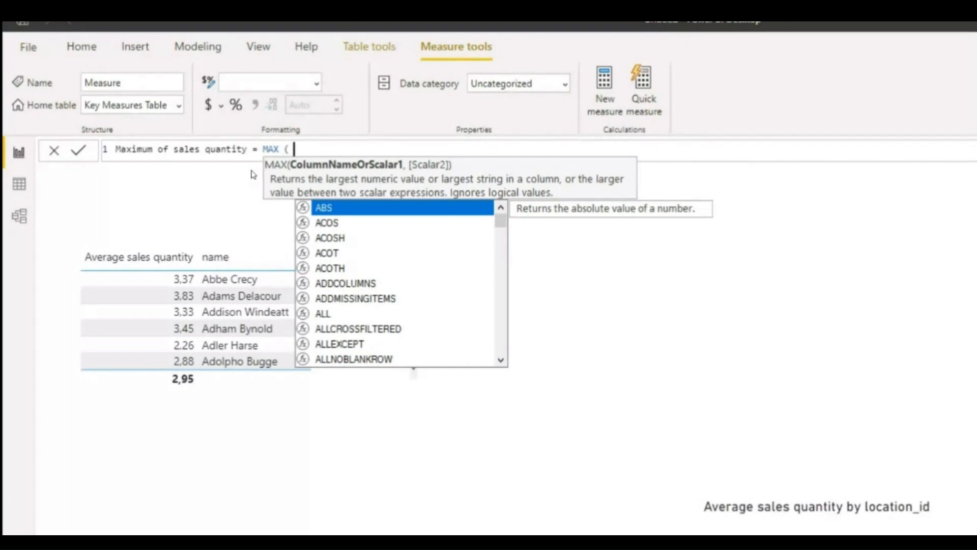
pyautogui.write('quan')
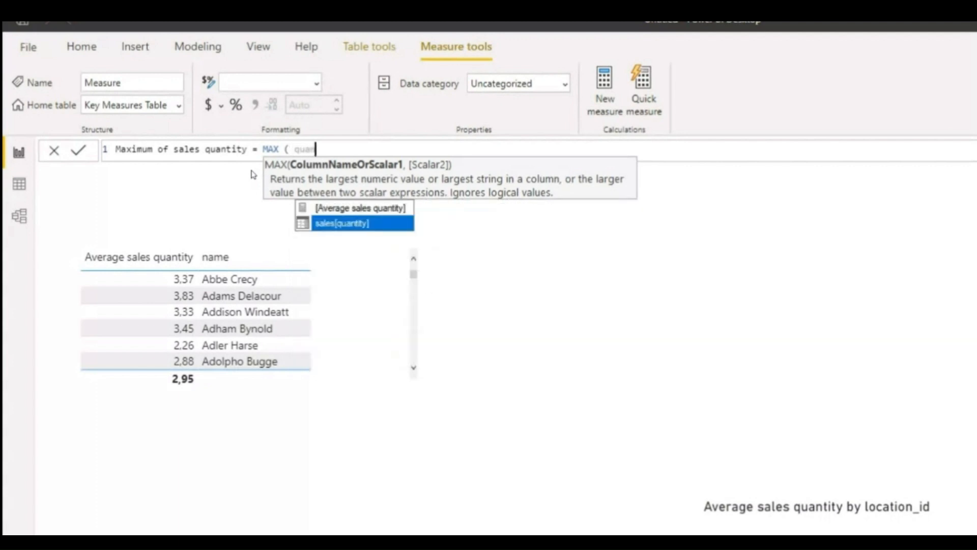
pyautogui.press('Tab')
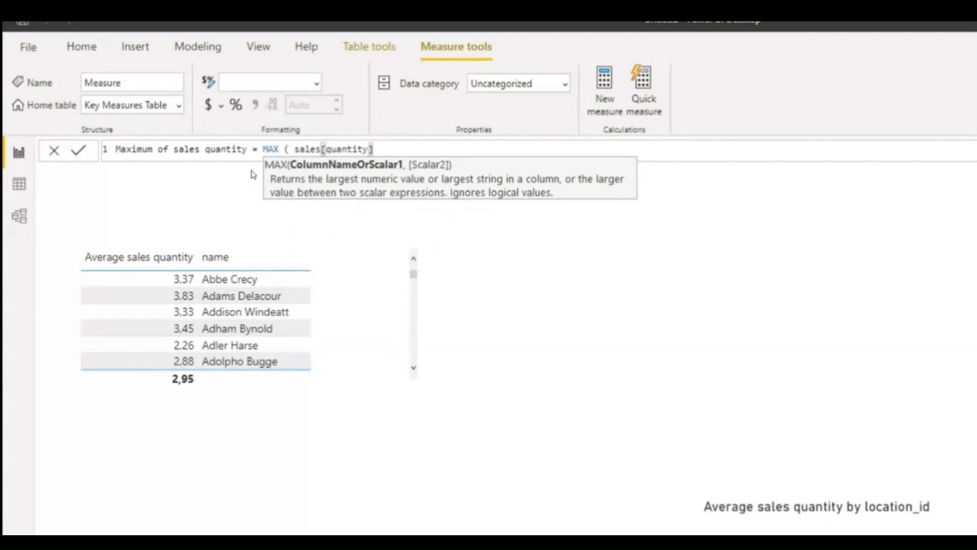
pyautogui.write(')')
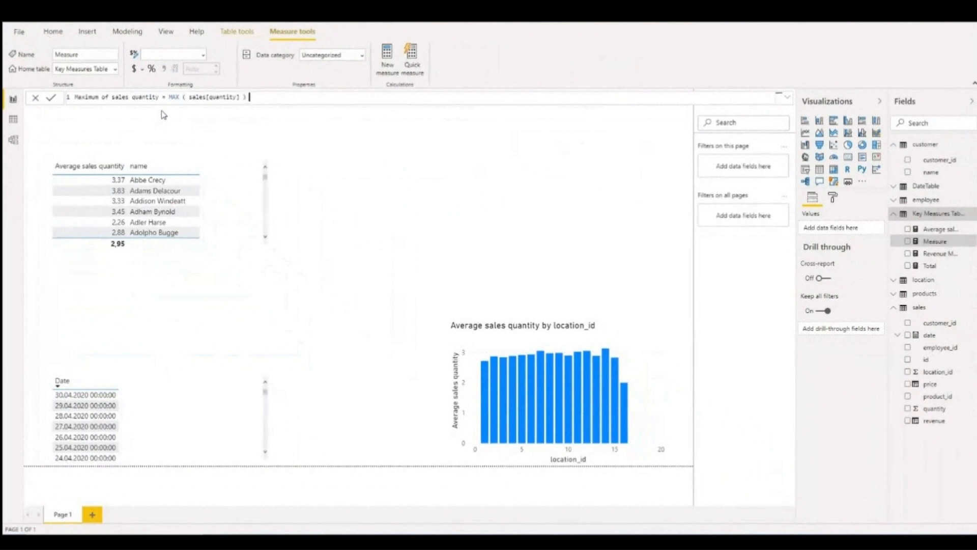
pyautogui.press('Return')
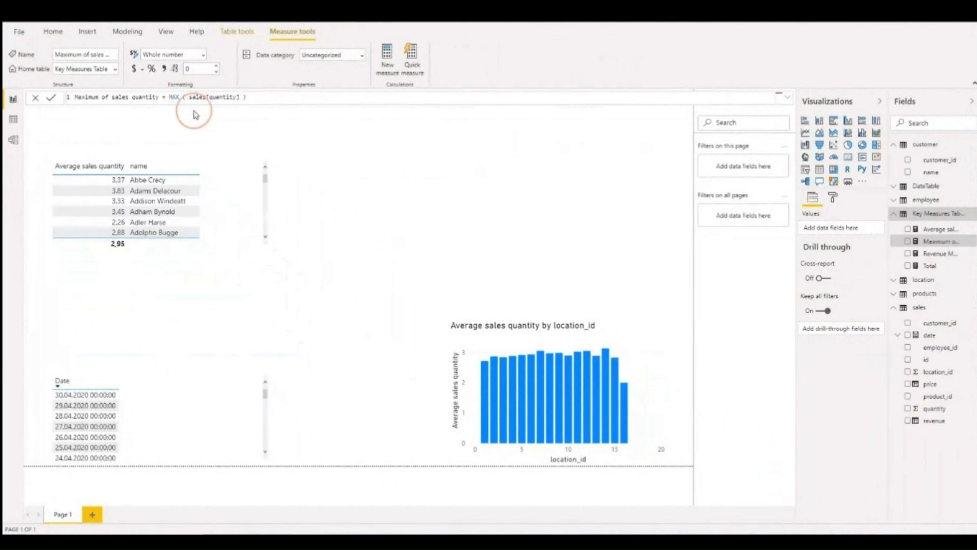
# Step: Add the Maximum of sales quantity measure to the customer name table visual and enlarge the table to fit it
pyautogui.click(214, 123)
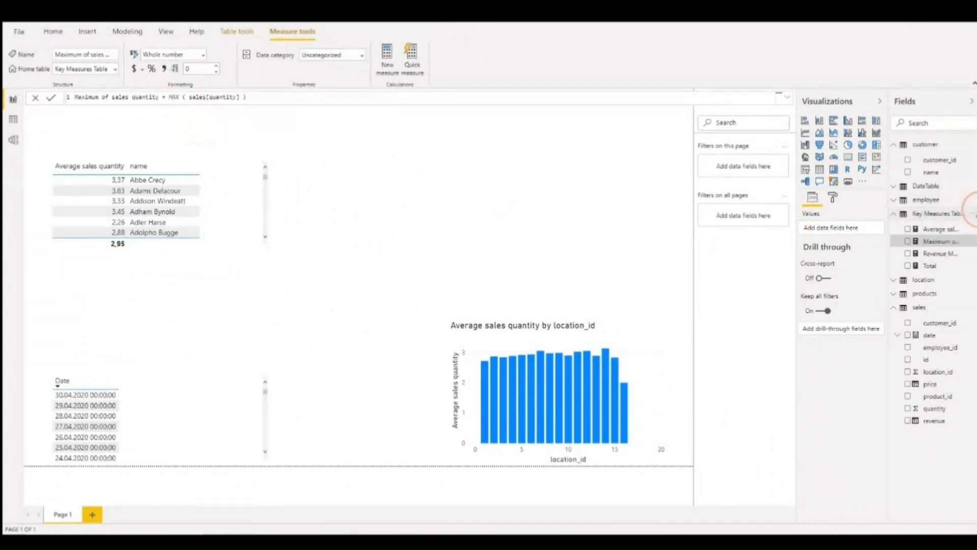
pyautogui.click(937, 245)
pyautogui.moveTo(939, 249); pyautogui.dragTo(356, 274)
# Step: Examine the average and maximum sales quantities per customer in the table visual, including its totals row
pyautogui.click(148, 181)
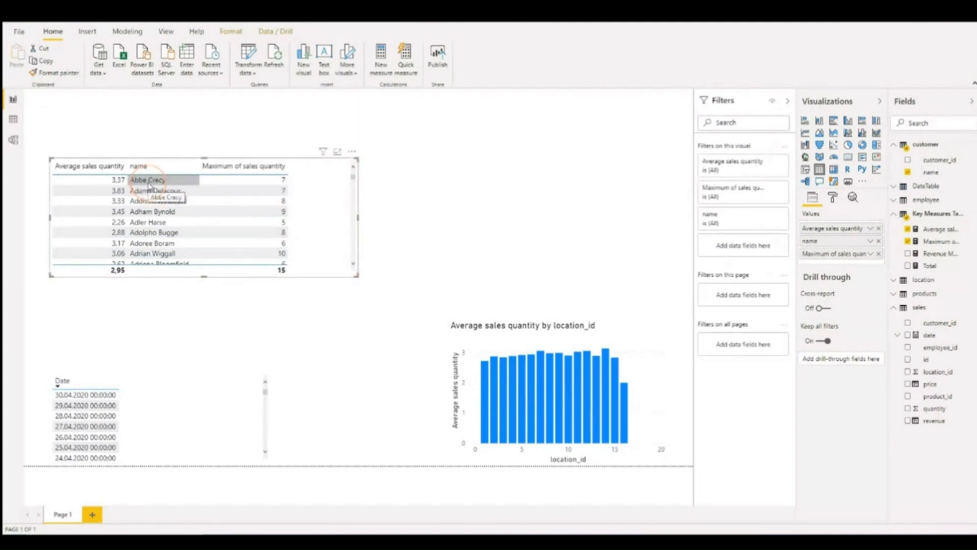
pyautogui.click(275, 181)
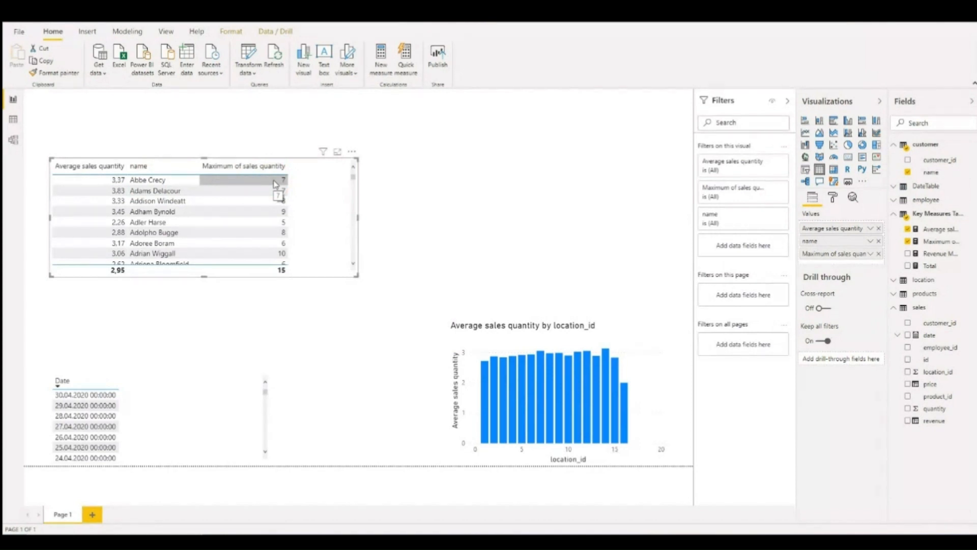
pyautogui.click(266, 222)
pyautogui.scroll(-1, 268, 224)
pyautogui.click(285, 232)
pyautogui.click(214, 244)
pyautogui.click(151, 243)
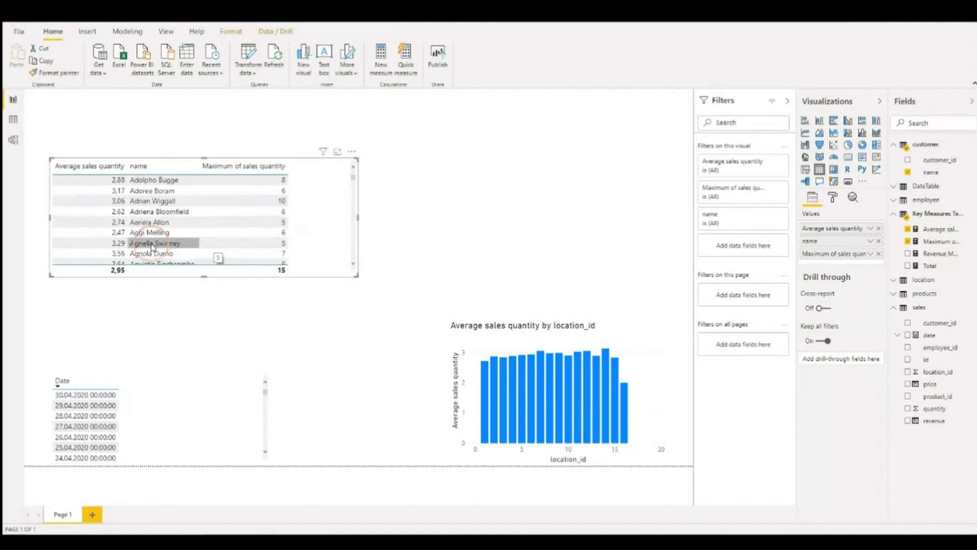
pyautogui.click(255, 247)
pyautogui.scroll(-1, 255, 250)
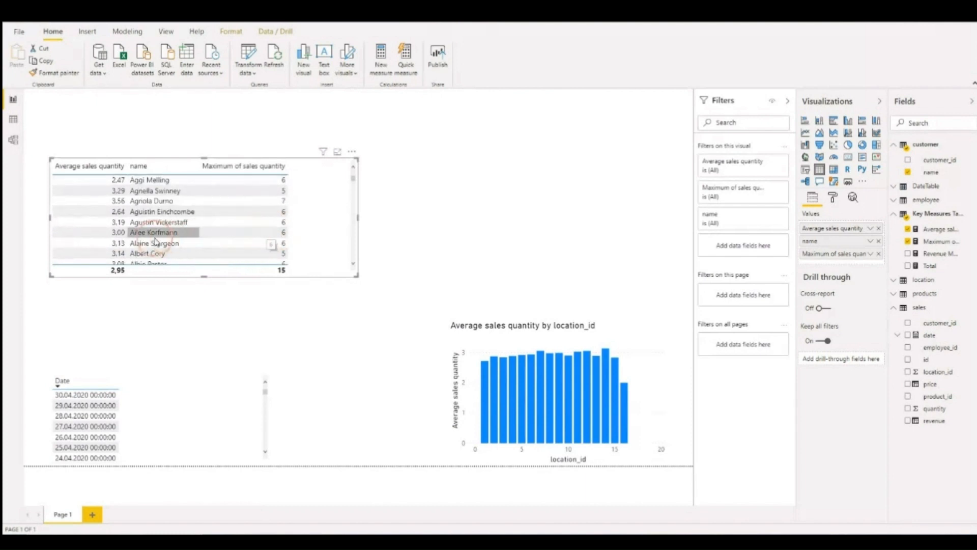
pyautogui.click(279, 274)
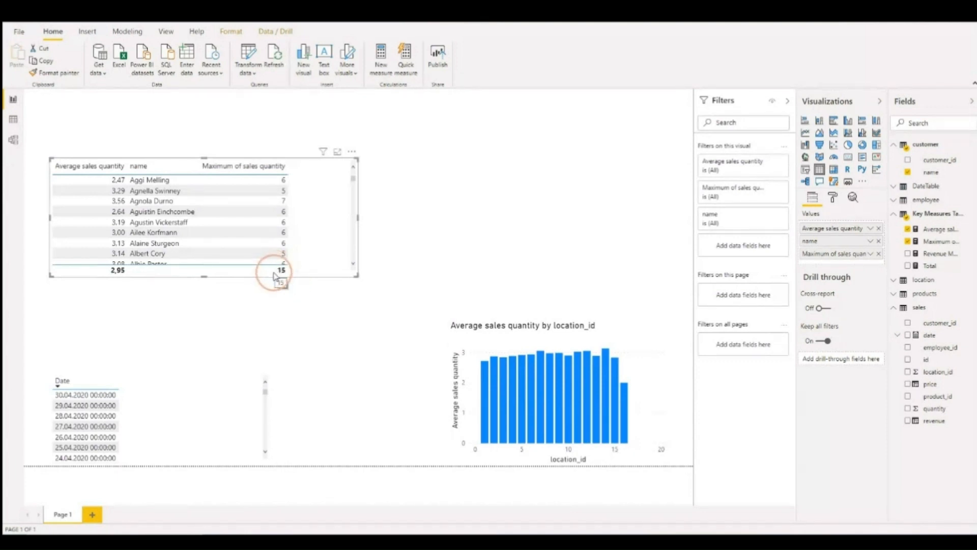
# Step: Switch to the data view, collapse the DateTable fields, and open the sales table to inspect its rows
pyautogui.click(13, 122)
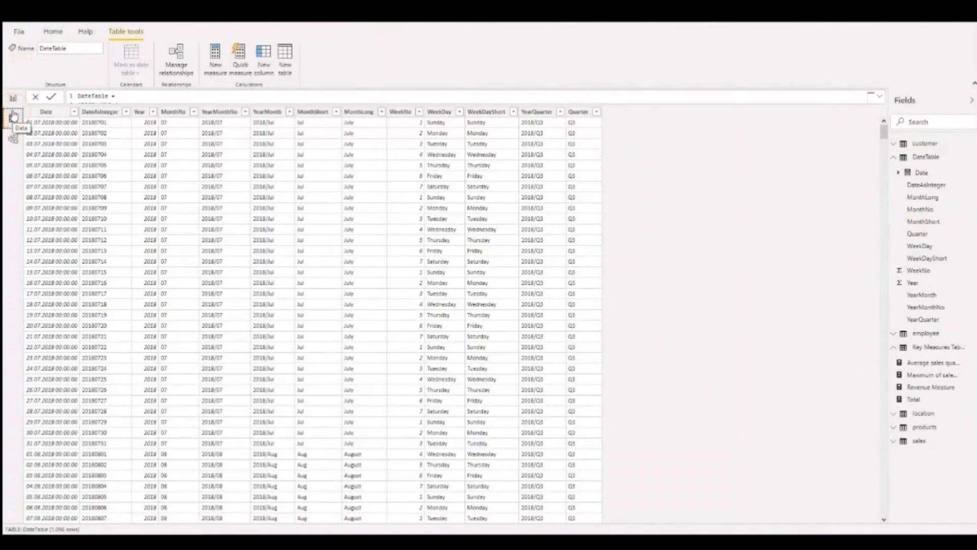
pyautogui.click(14, 122)
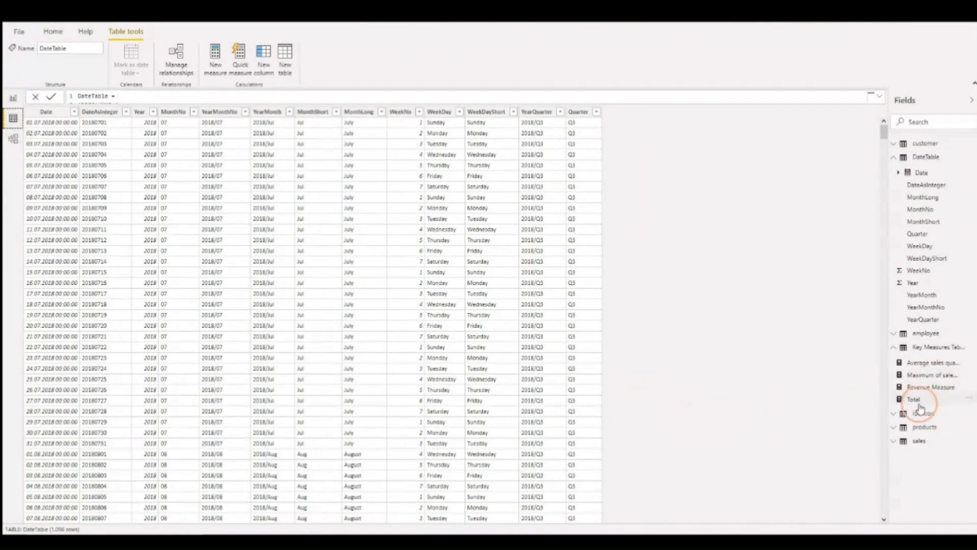
pyautogui.click(904, 158)
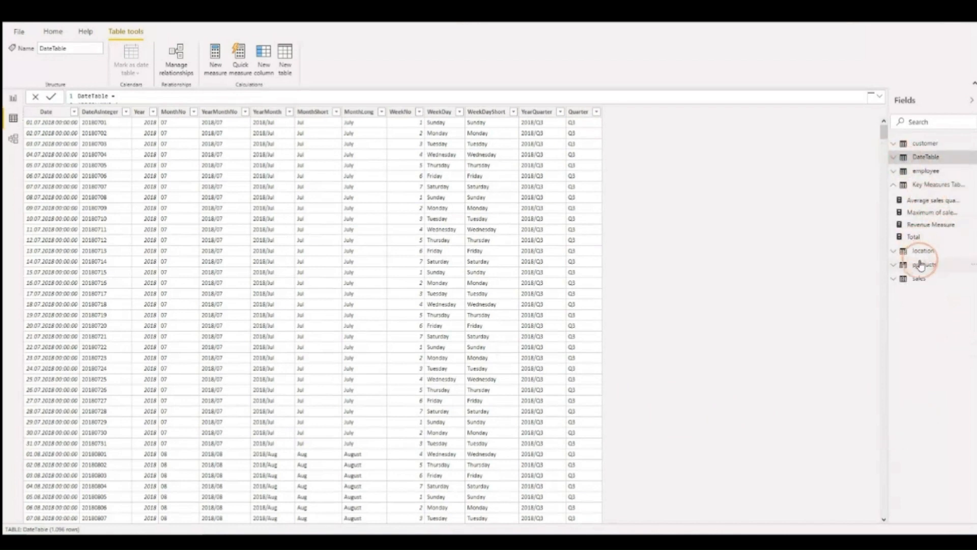
pyautogui.click(917, 277)
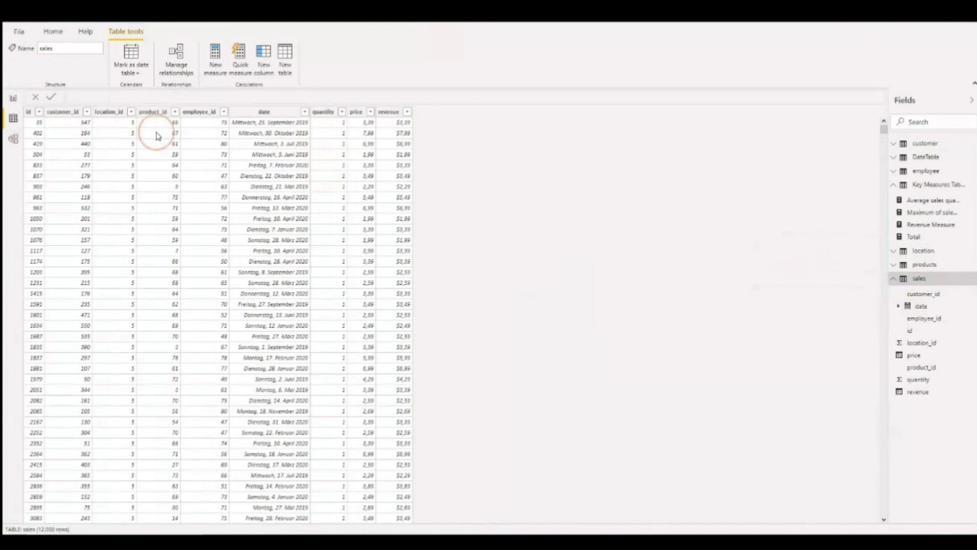
# Step: Examine the customer_id, date and quantity columns across the rows of the sales table
pyautogui.scroll(-5, 102, 168)
pyautogui.scroll(5, 69, 168)
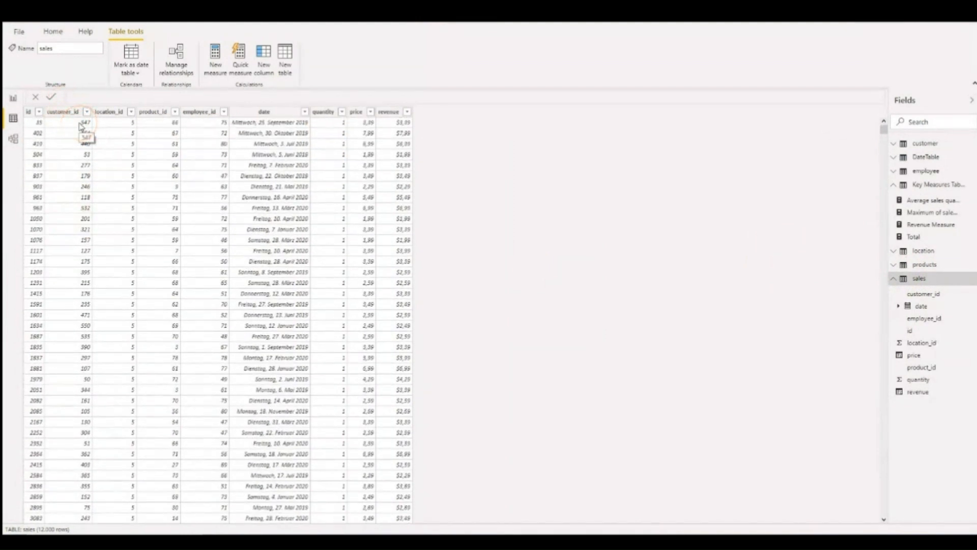
pyautogui.click(78, 125)
pyautogui.scroll(-10, 324, 132)
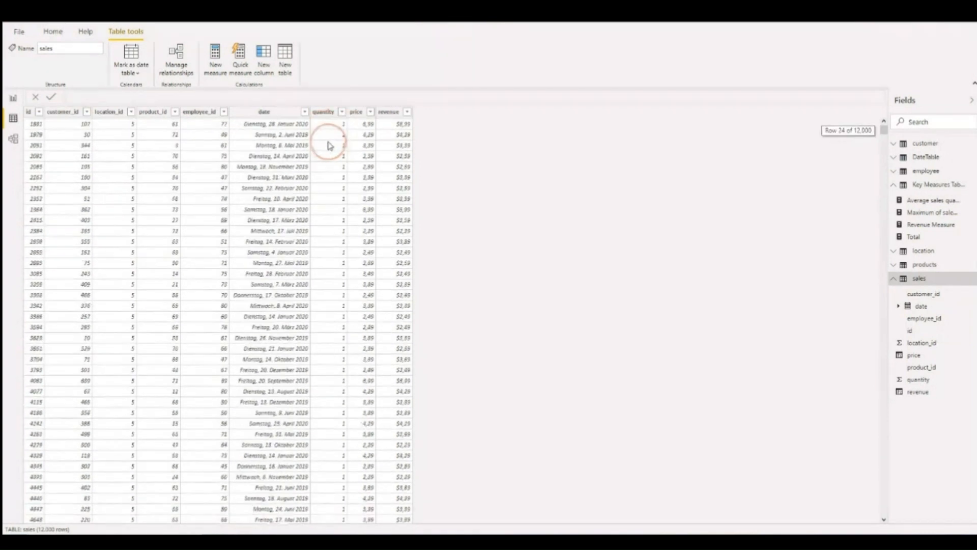
pyautogui.click(64, 123)
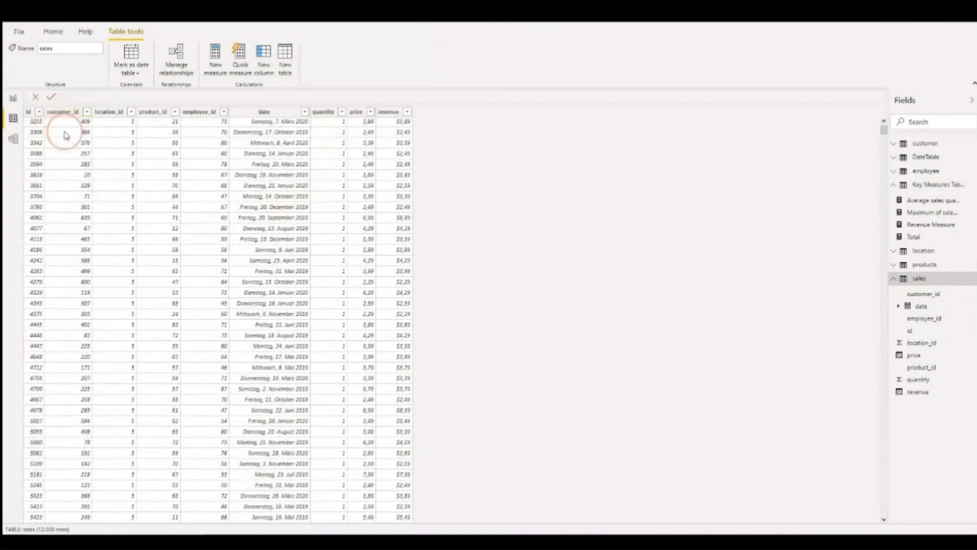
pyautogui.scroll(-1, 84, 188)
pyautogui.scroll(-11, 331, 188)
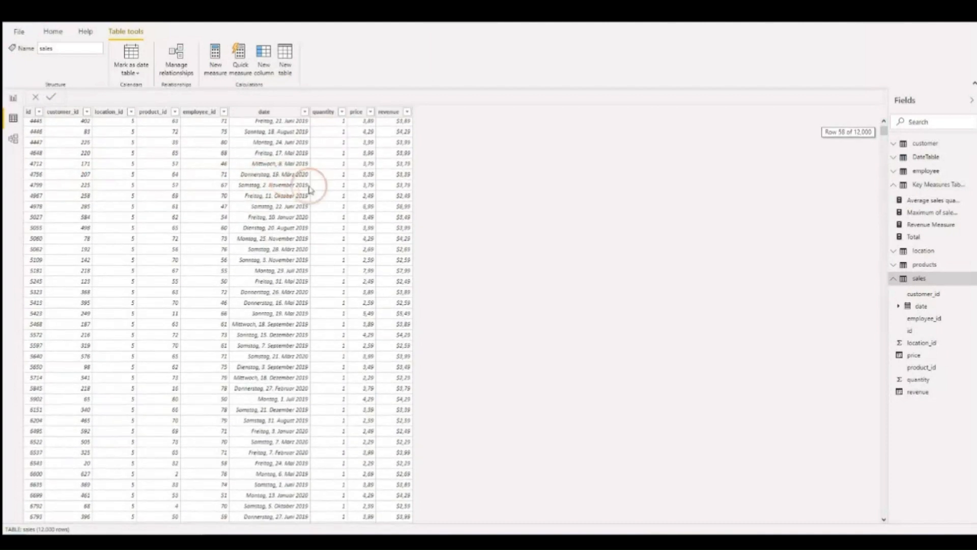
pyautogui.scroll(-11, 340, 193)
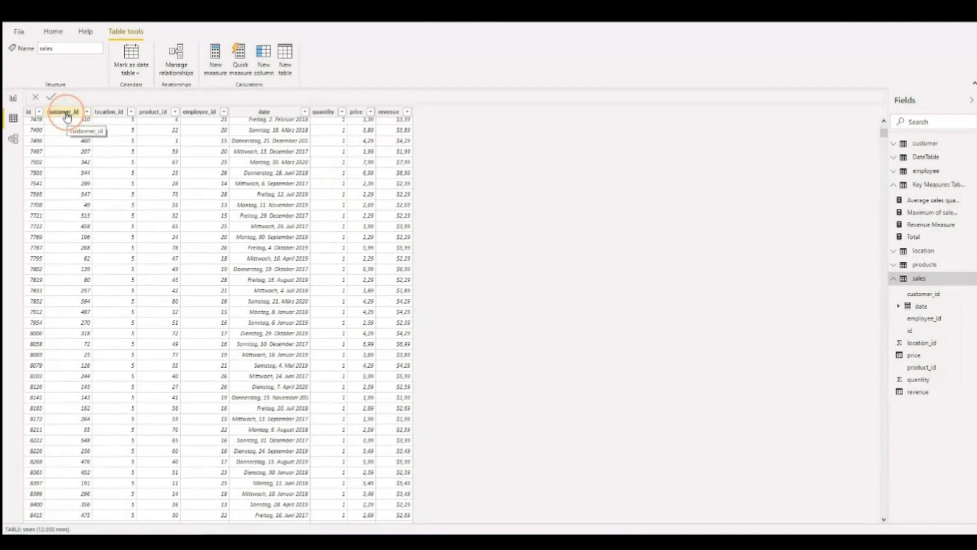
# Step: Compare the measures in the report visuals with the underlying sales table rows, ending in the report view
pyautogui.click(15, 98)
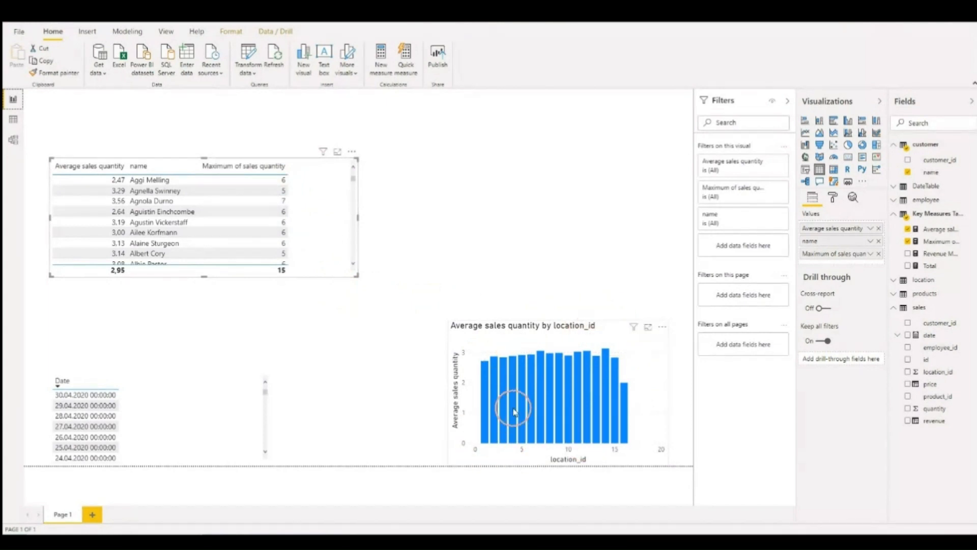
pyautogui.click(13, 125)
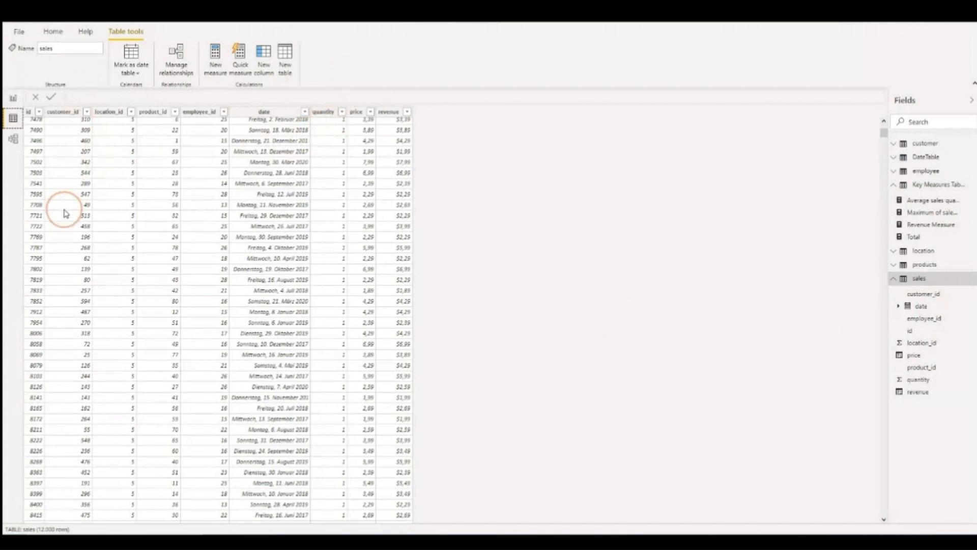
pyautogui.scroll(-2, 109, 157)
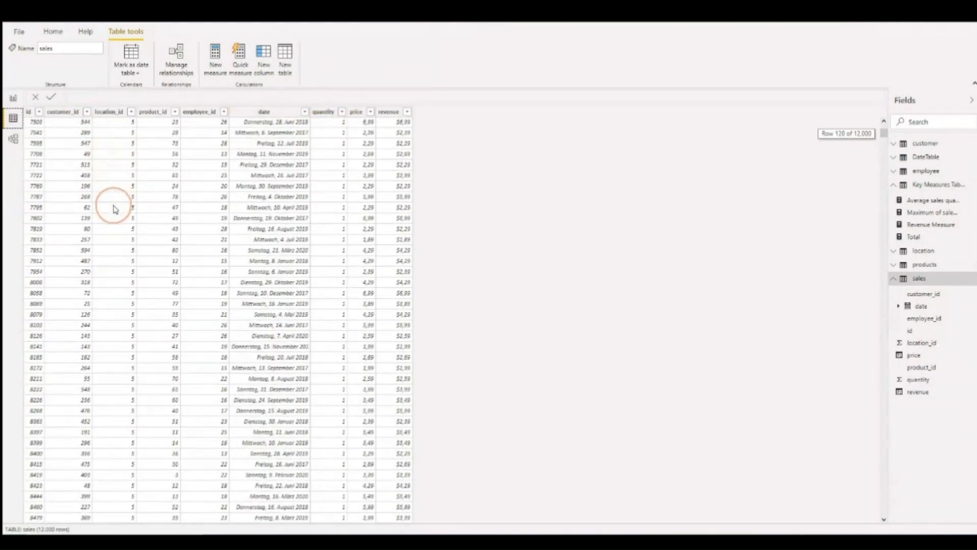
pyautogui.click(20, 93)
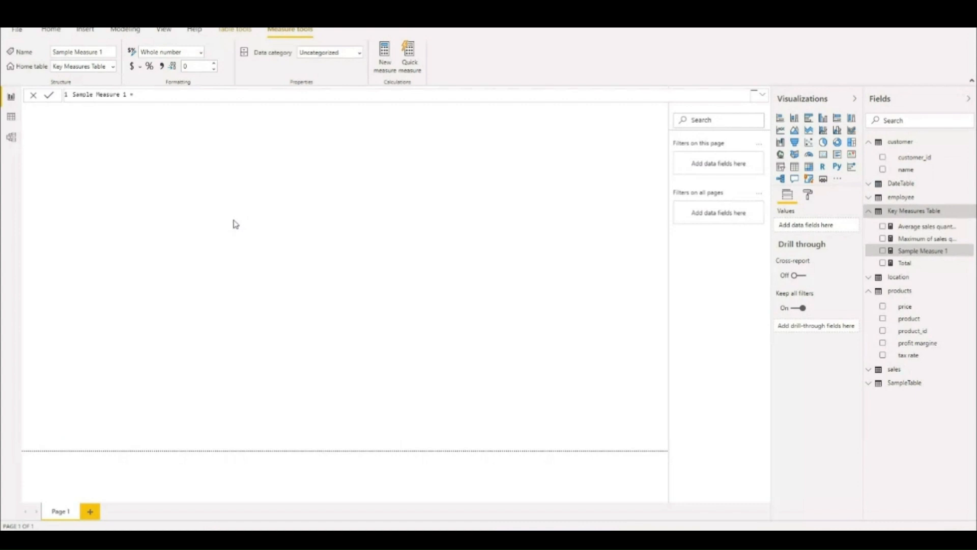
# Step: Write the formula SUM ( sales[quantity] ) for Sample Measure 1 in the Key Measures Table
pyautogui.click(148, 95)
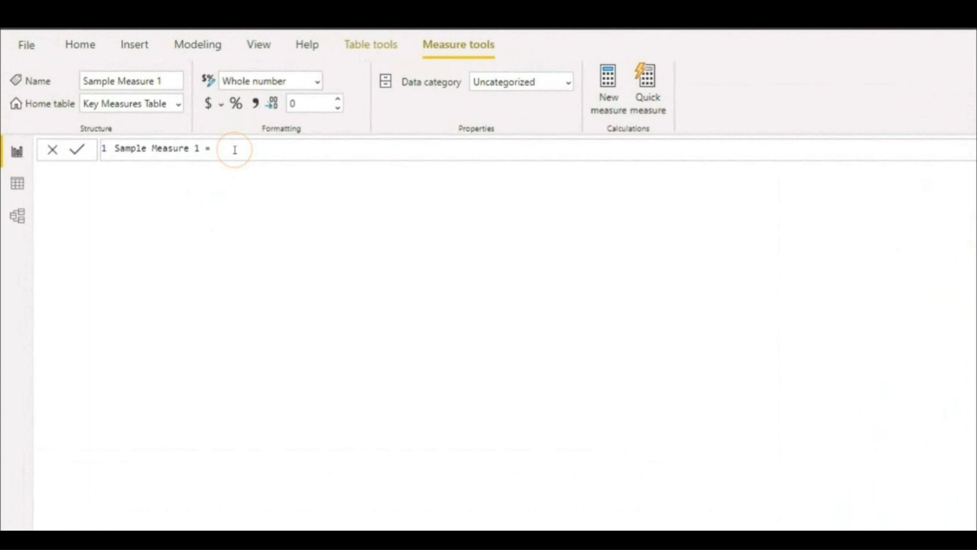
pyautogui.write('SUM(')
pyautogui.write('(')
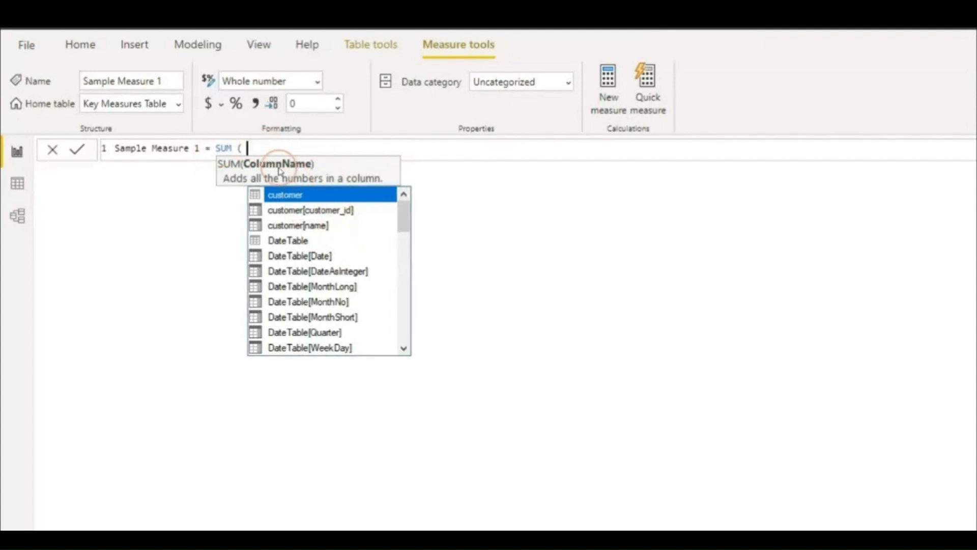
pyautogui.write('quan')
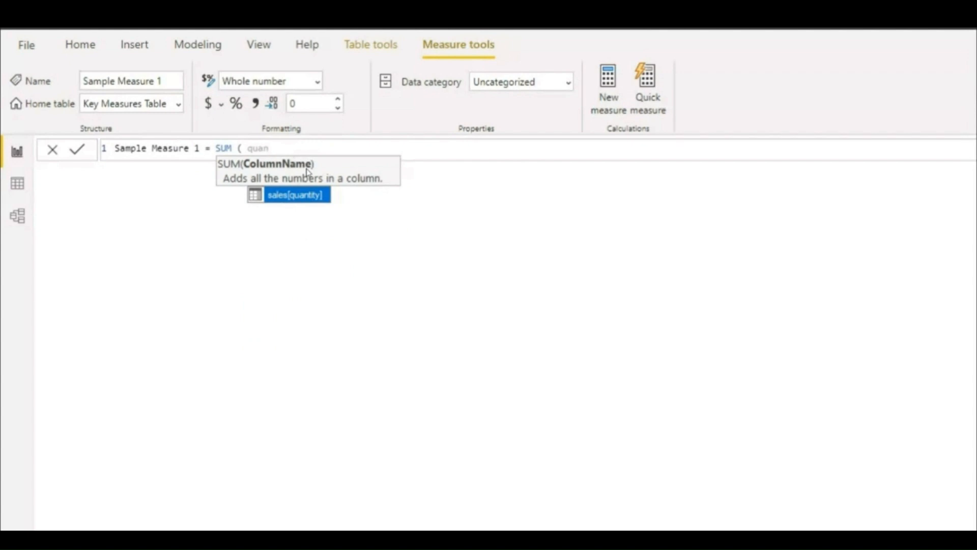
pyautogui.press('Tab')
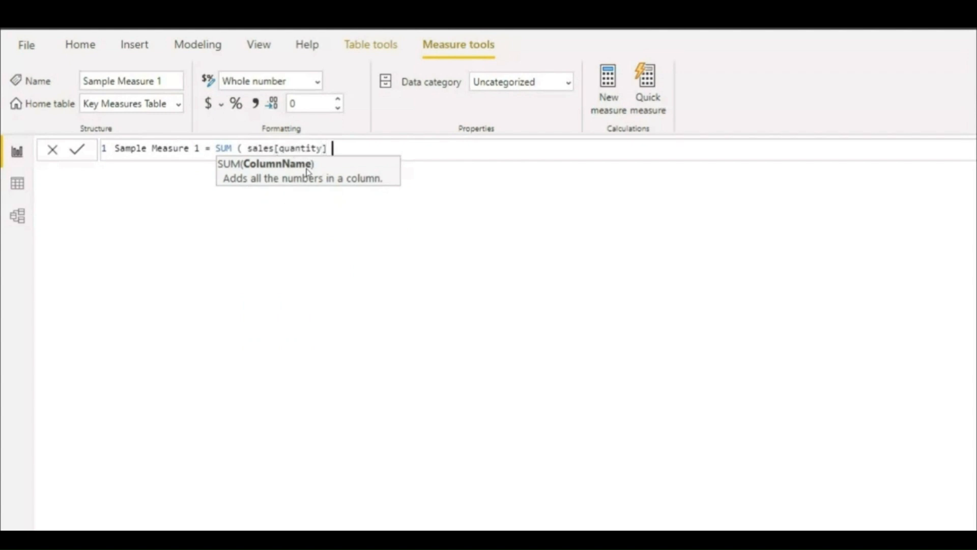
pyautogui.write(')')
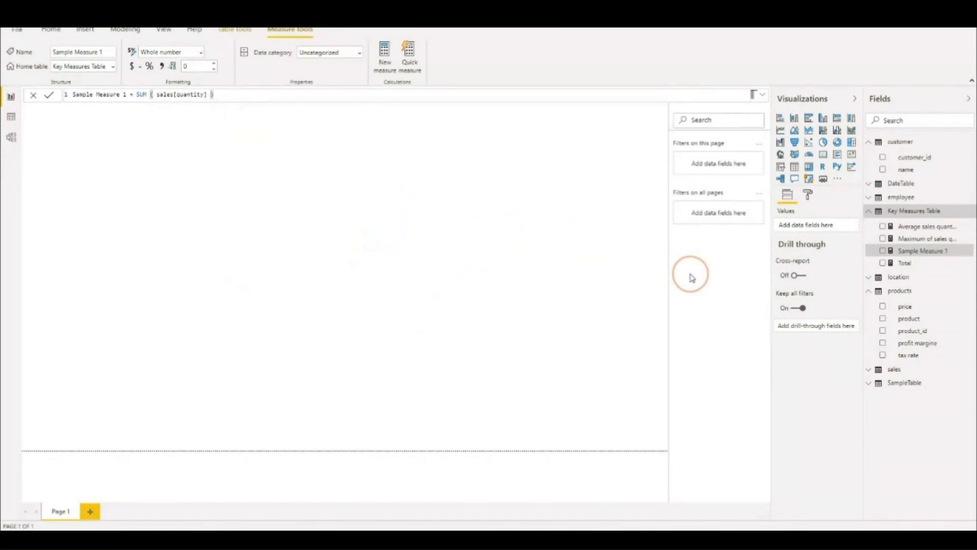
# Step: Create a column chart of Sample Measure 1 by product on Page 1 and widen it to show more products
pyautogui.moveTo(939, 257); pyautogui.dragTo(247, 256)
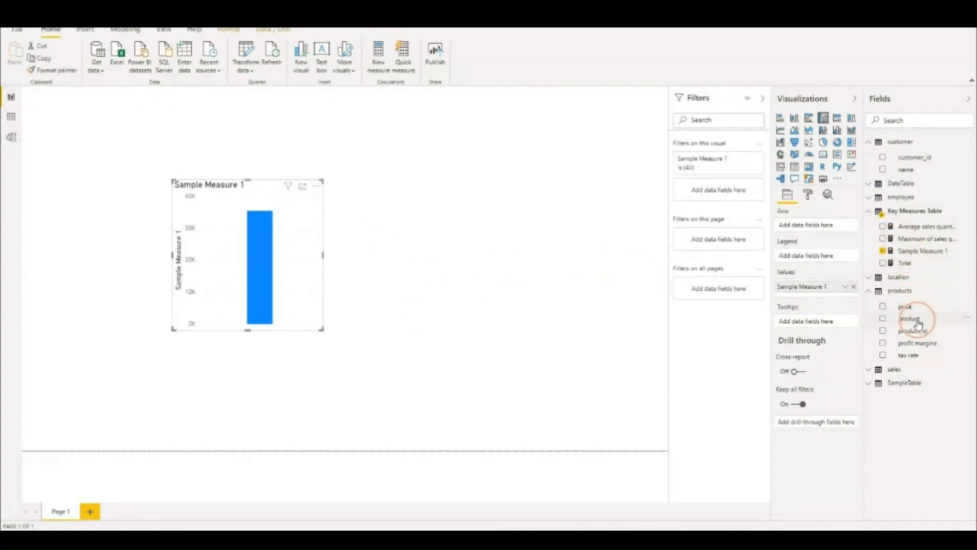
pyautogui.moveTo(918, 324); pyautogui.dragTo(820, 232)
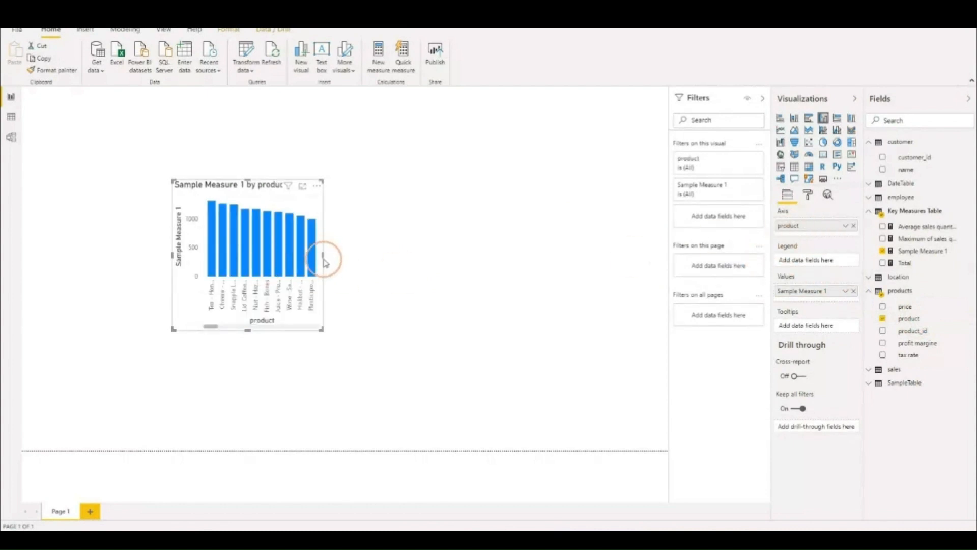
pyautogui.moveTo(323, 254); pyautogui.dragTo(501, 257)
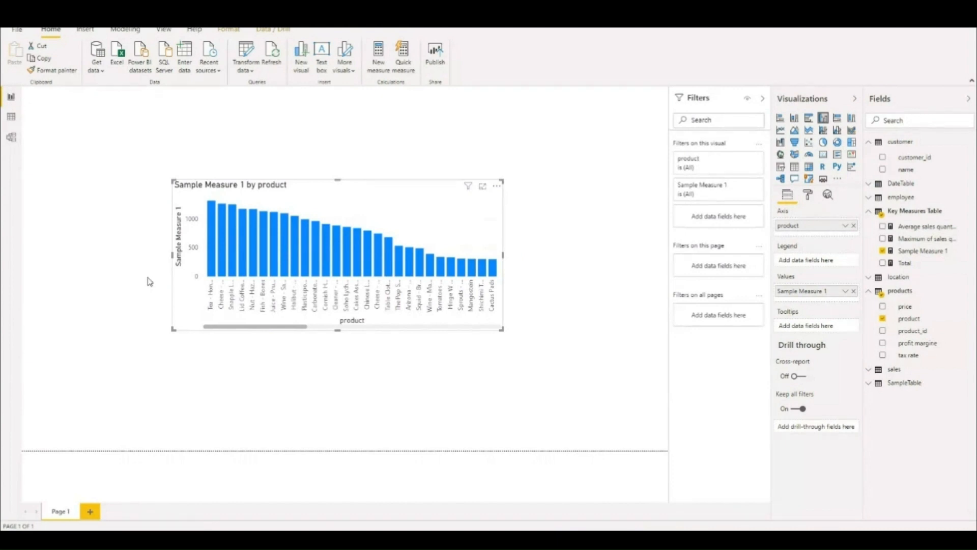
# Step: Switch to the Editor notes and review the listed counting functions, comparing COUNT through COUNTA with the iterators COUNTX and COUNTAX
pyautogui.click(301, 529)
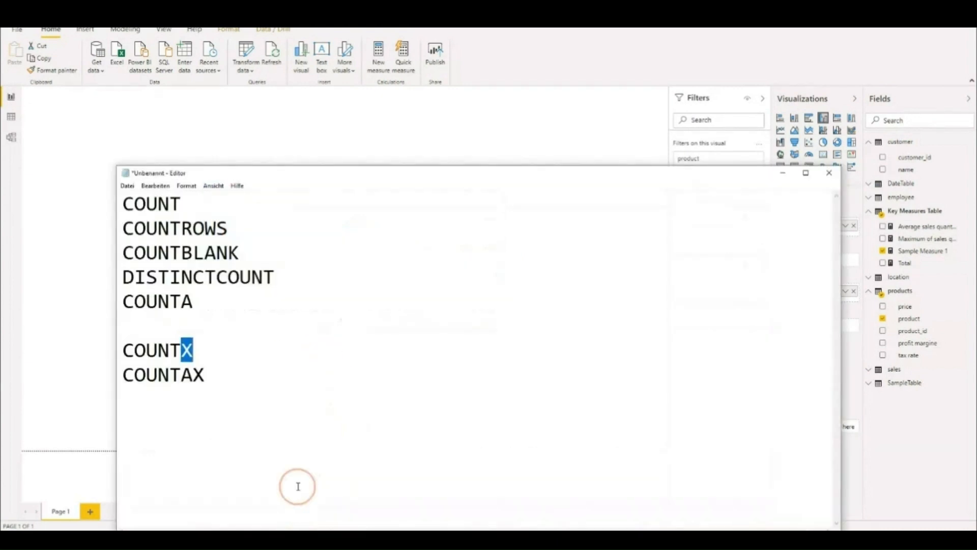
pyautogui.moveTo(305, 178); pyautogui.dragTo(589, 119)
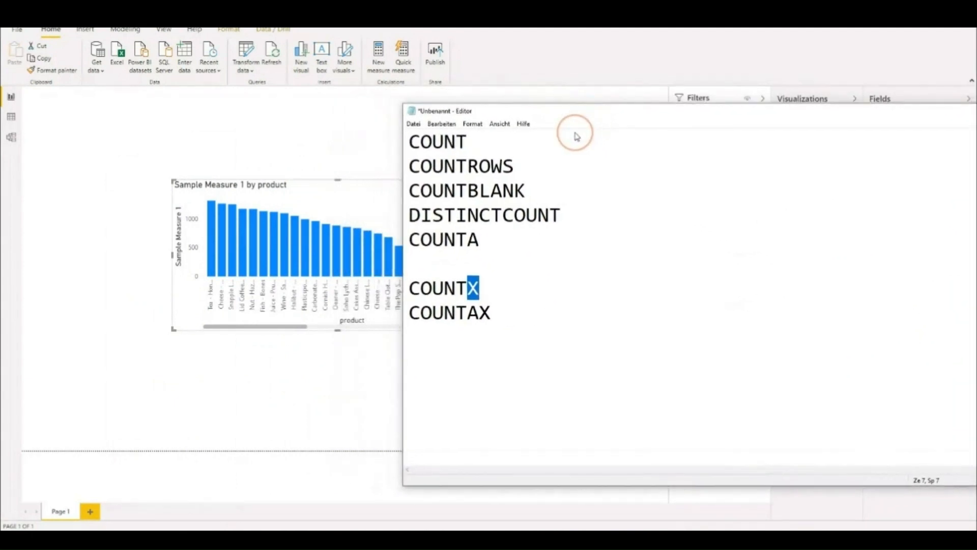
pyautogui.click(483, 246)
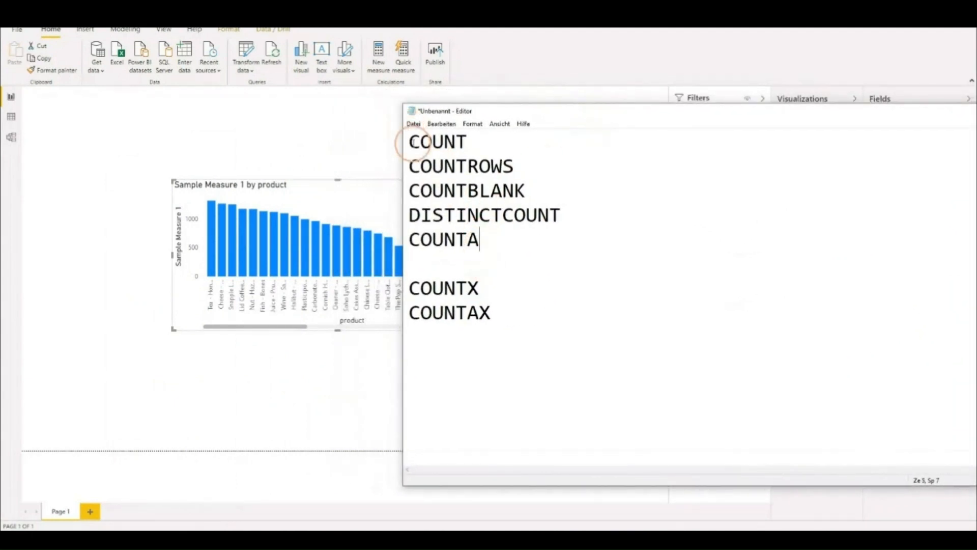
pyautogui.moveTo(409, 143); pyautogui.dragTo(486, 149)
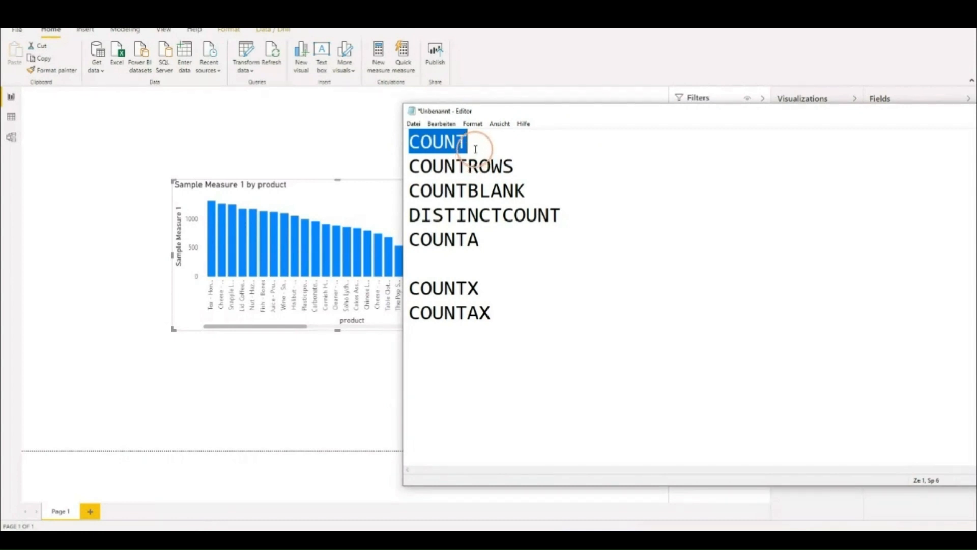
pyautogui.moveTo(469, 141); pyautogui.dragTo(565, 183)
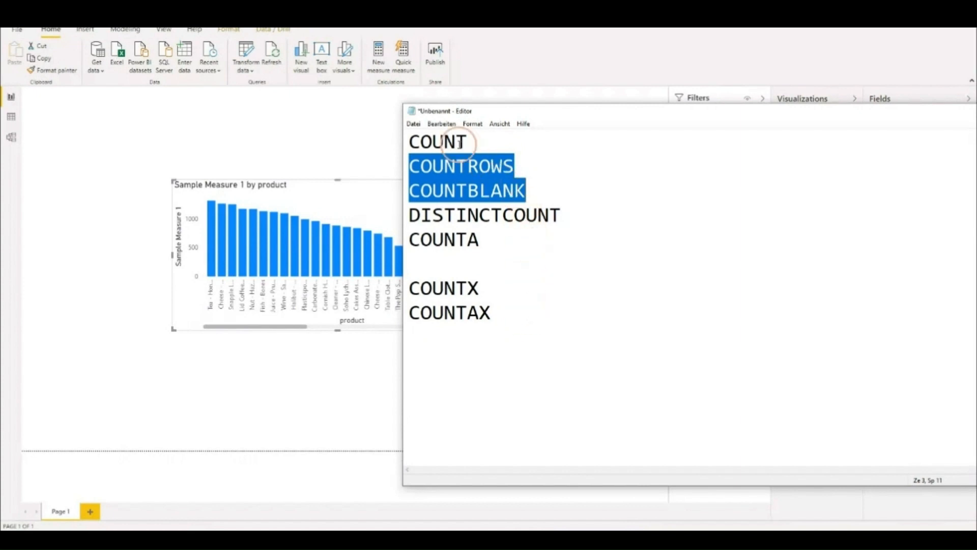
pyautogui.click(409, 144)
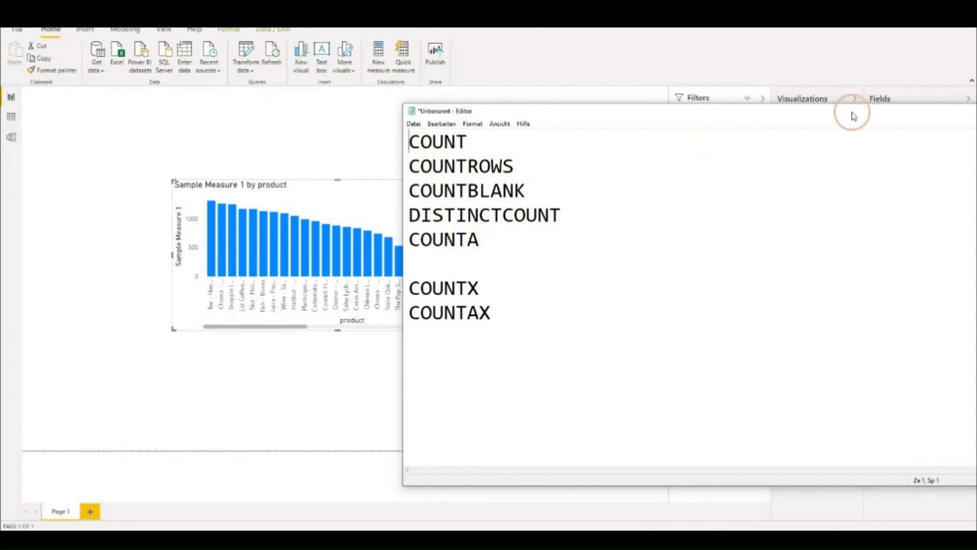
pyautogui.moveTo(893, 118); pyautogui.dragTo(637, 158)
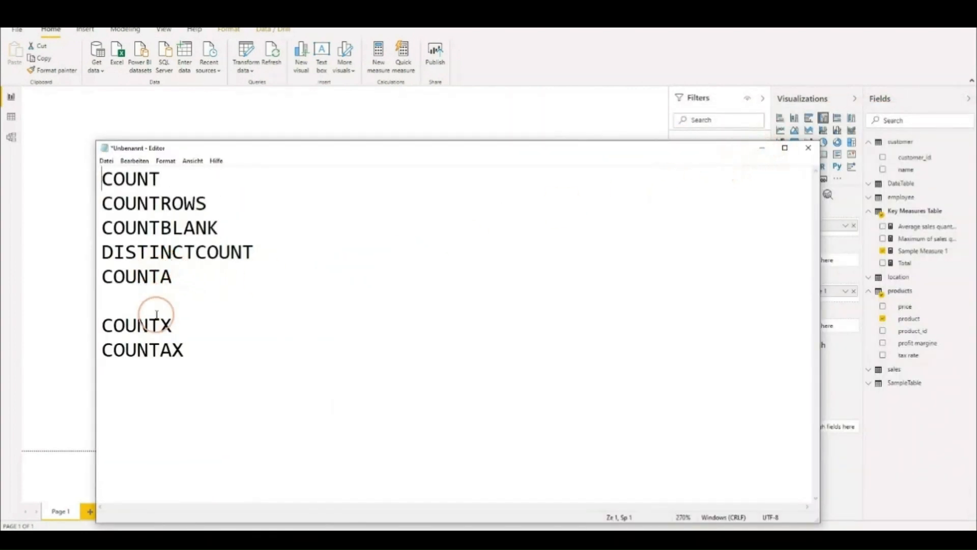
pyautogui.moveTo(101, 324); pyautogui.dragTo(179, 334)
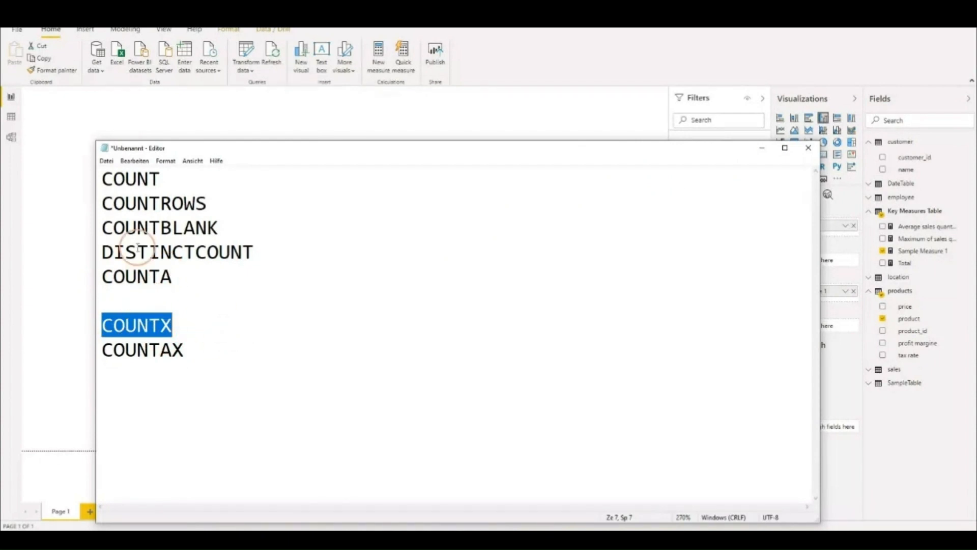
pyautogui.moveTo(102, 175); pyautogui.dragTo(203, 266)
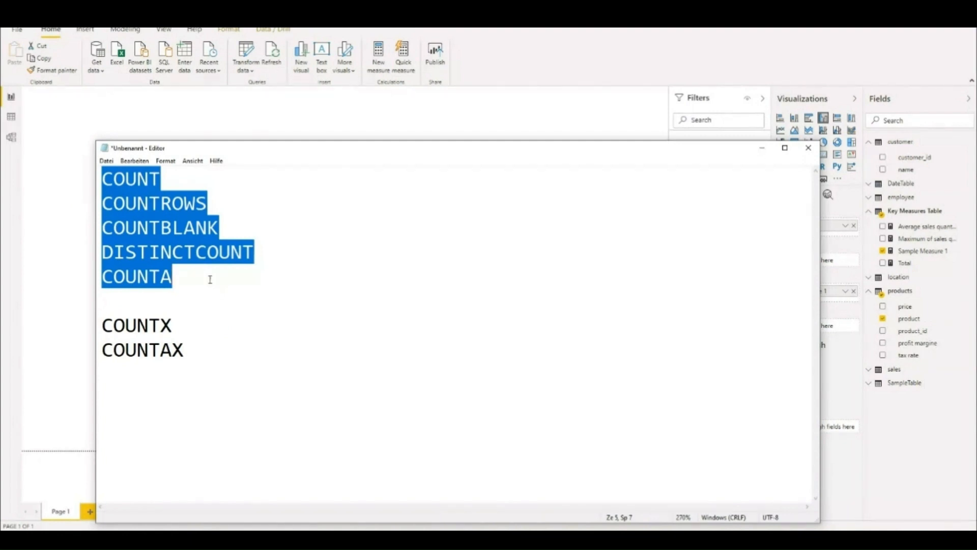
pyautogui.moveTo(161, 178); pyautogui.dragTo(98, 178)
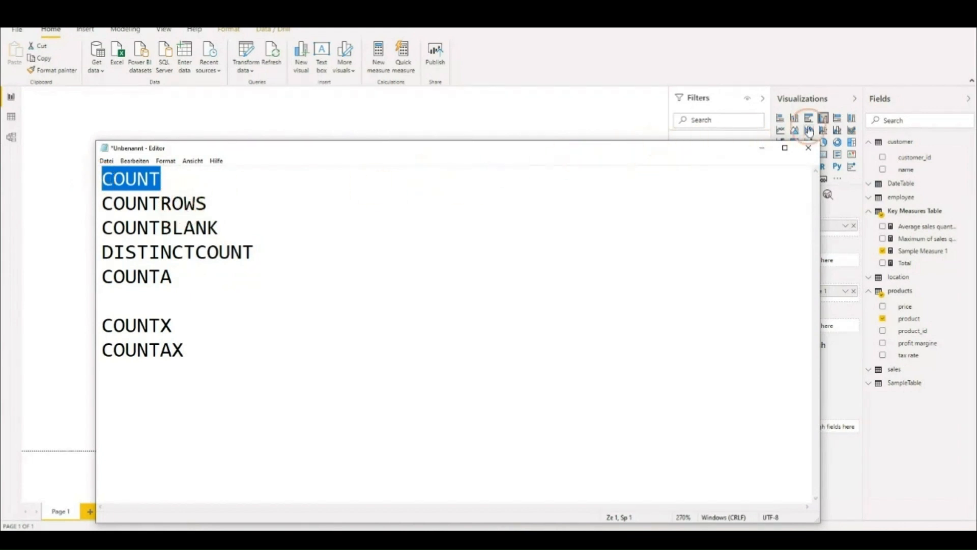
pyautogui.click(763, 146)
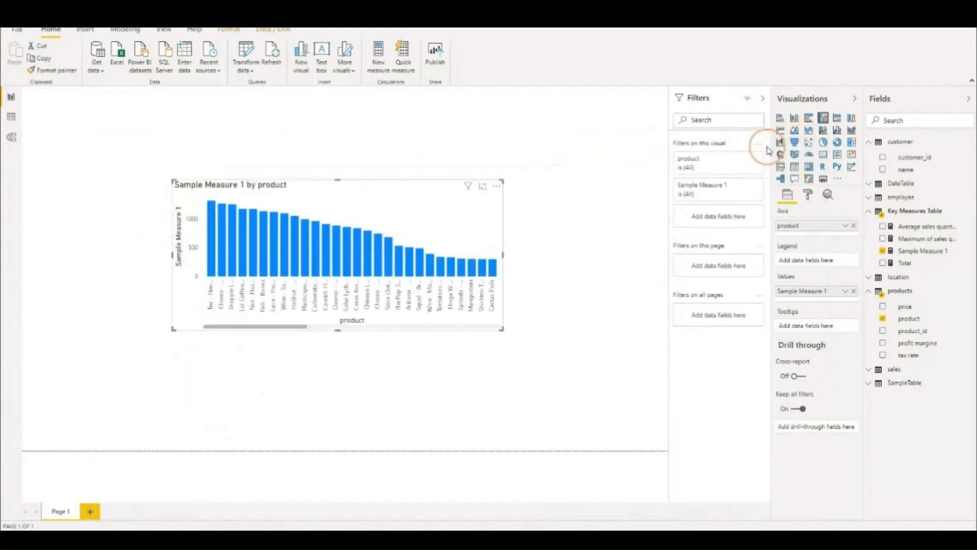
# Step: Display the rows of SampleTable in the data view
pyautogui.click(905, 383)
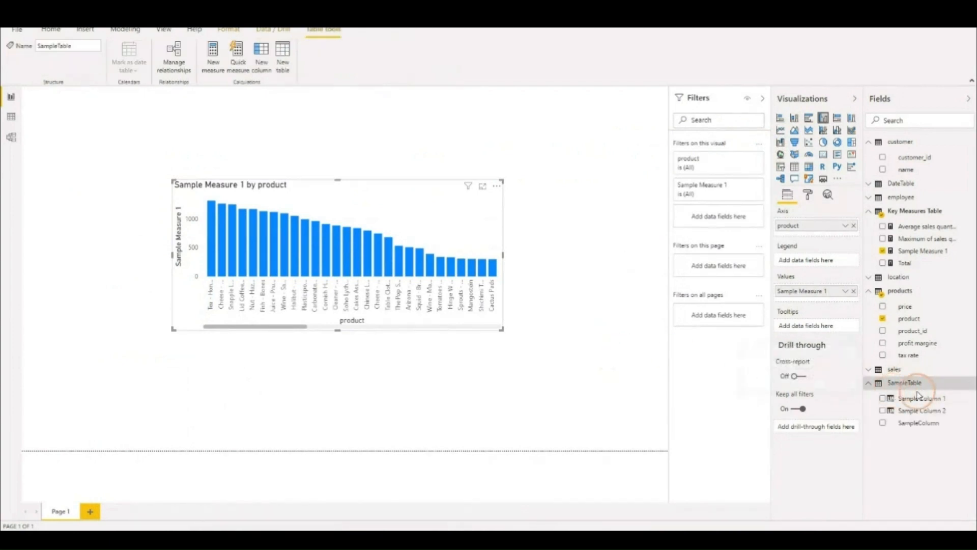
pyautogui.click(13, 117)
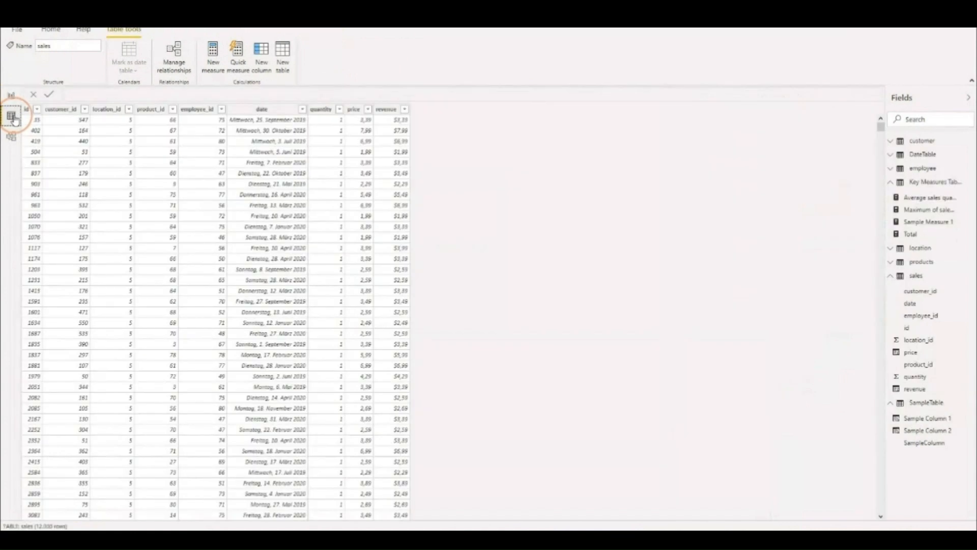
pyautogui.click(922, 408)
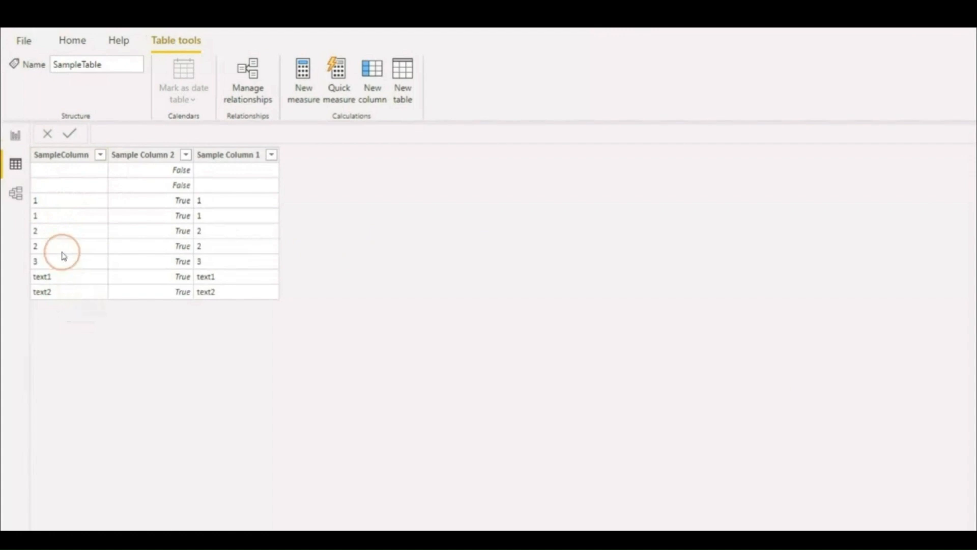
# Step: Try to enter a new table manually, with two empty rows followed by 1, 1 and 2 in Column1
pyautogui.click(72, 41)
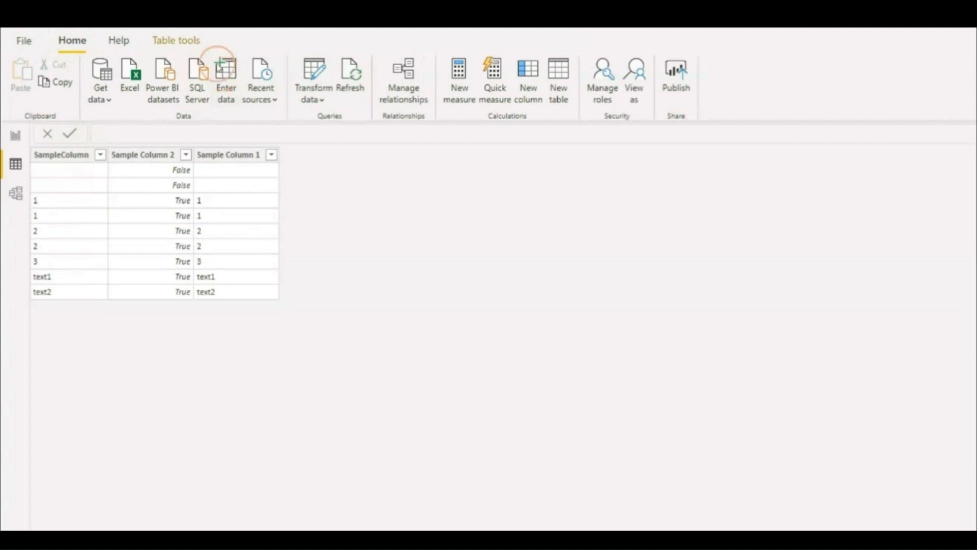
pyautogui.click(227, 68)
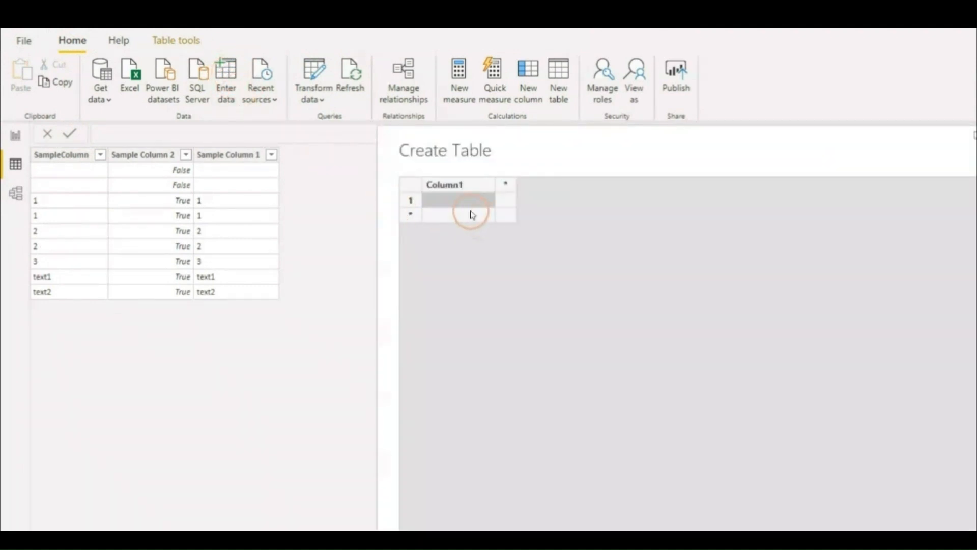
pyautogui.press('Return')
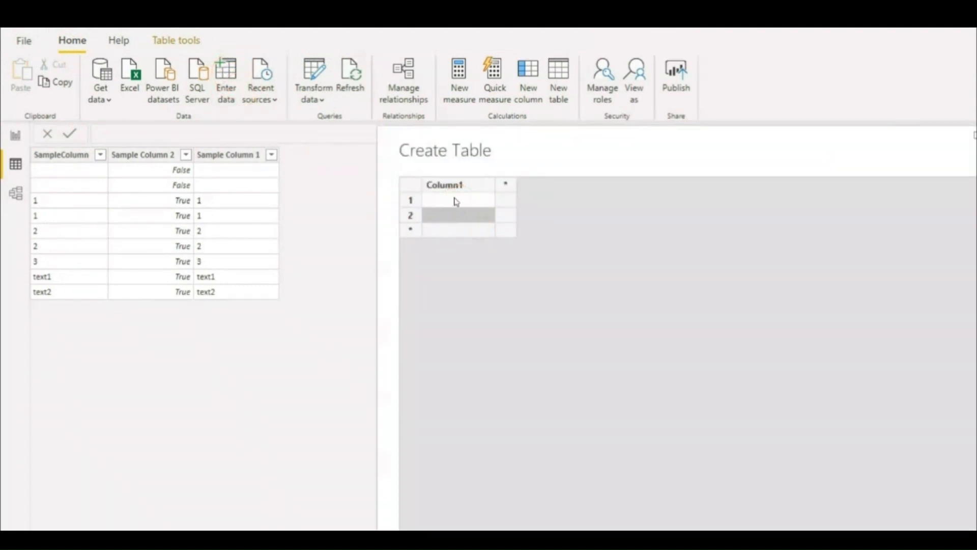
pyautogui.click(467, 230)
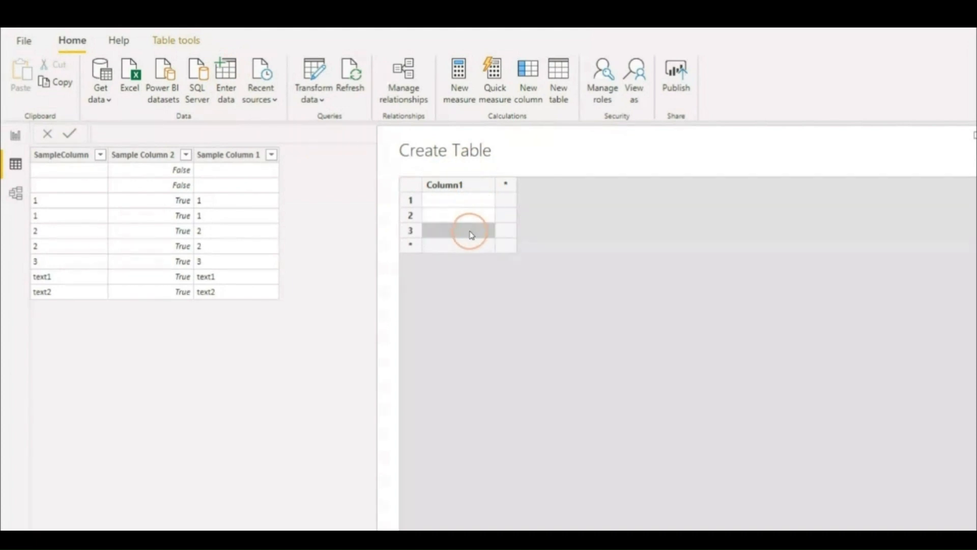
pyautogui.write('1')
pyautogui.click(472, 243)
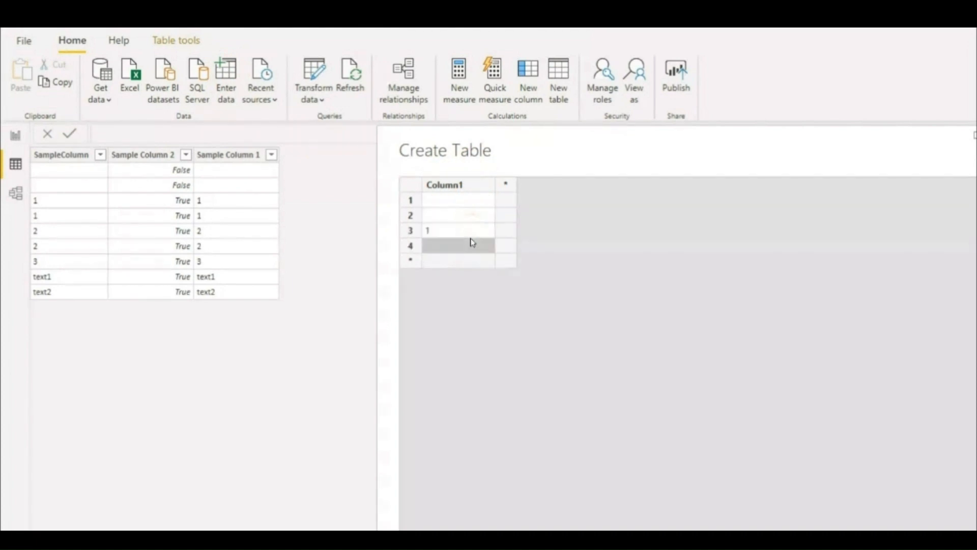
pyautogui.write('1')
pyautogui.press('Return')
pyautogui.write('2')
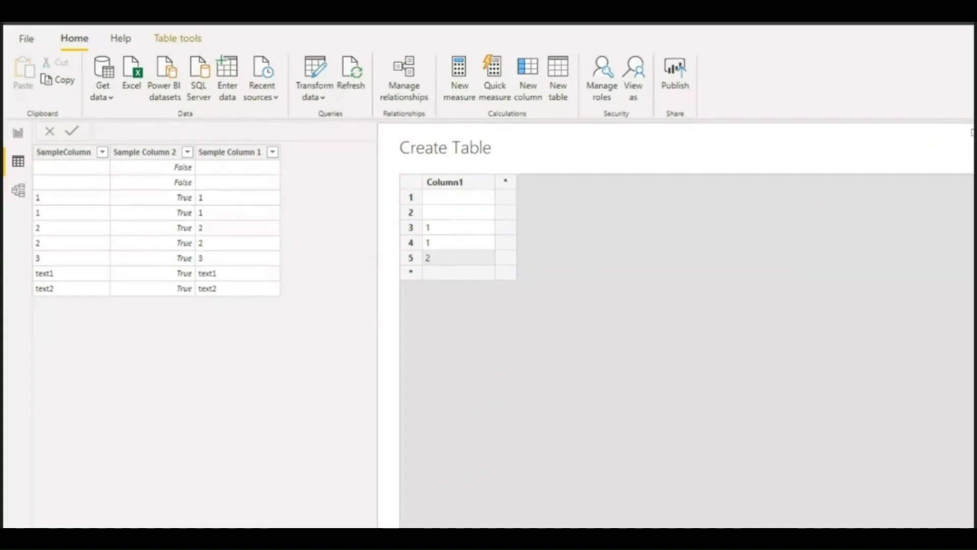
pyautogui.press('Escape')
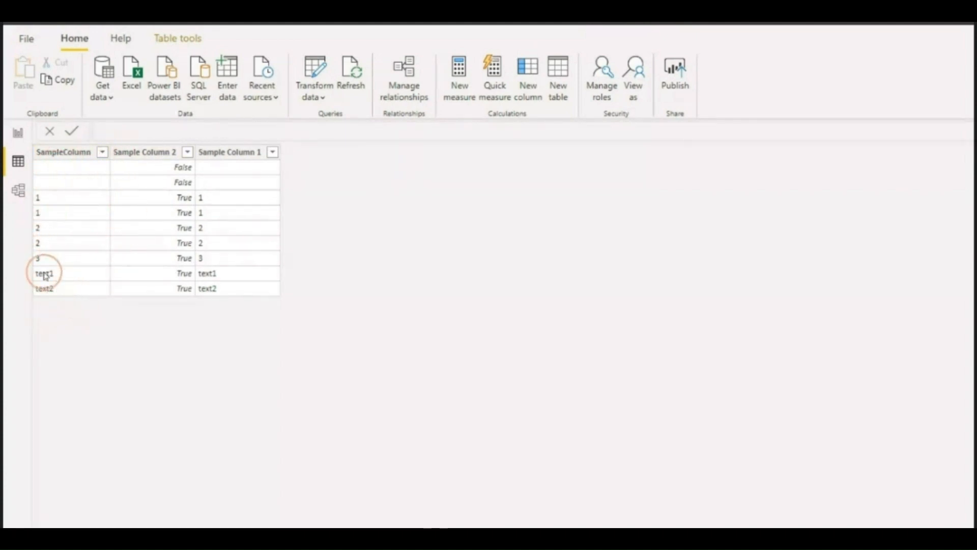
# Step: Compare the distinct filter values of SampleColumn and Sample Column 1, checking how each treats empty entries
pyautogui.click(102, 152)
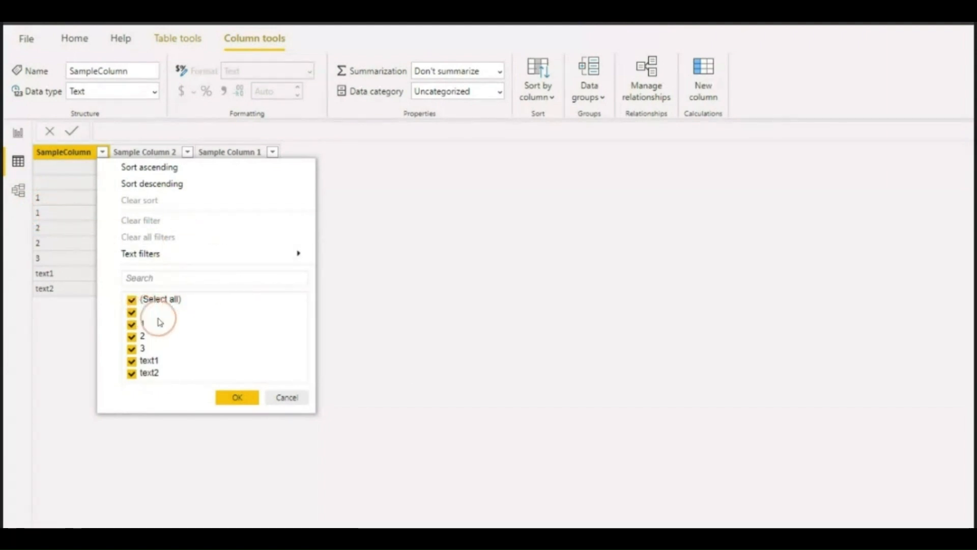
pyautogui.click(288, 398)
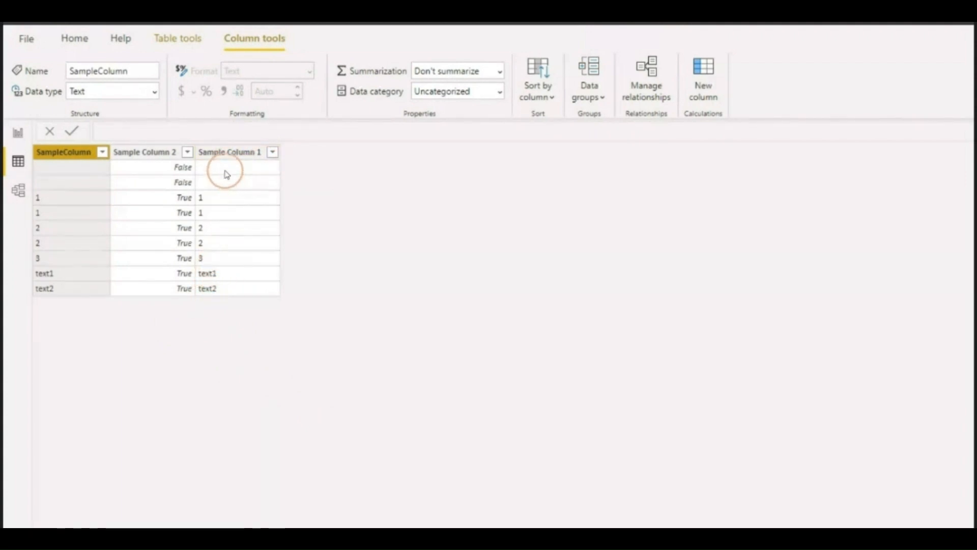
pyautogui.click(270, 155)
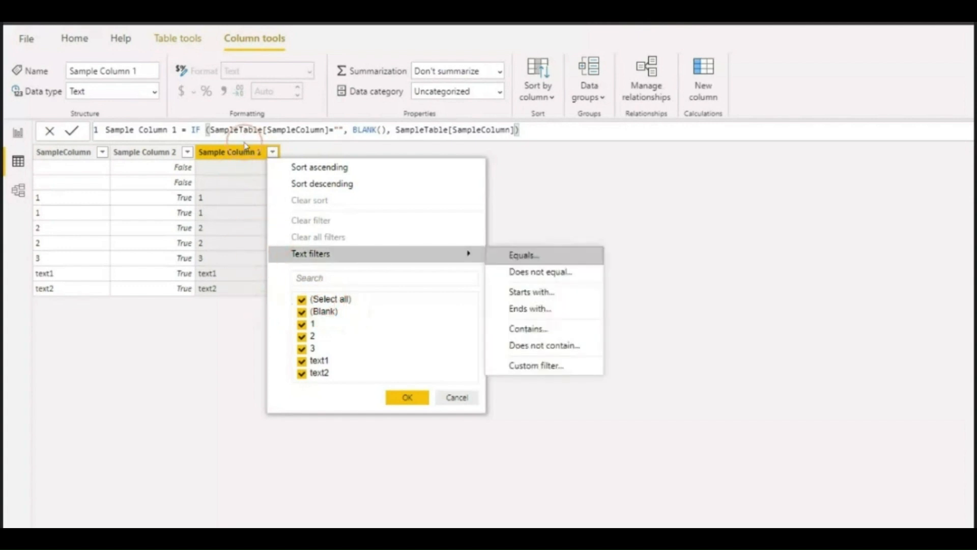
pyautogui.click(447, 396)
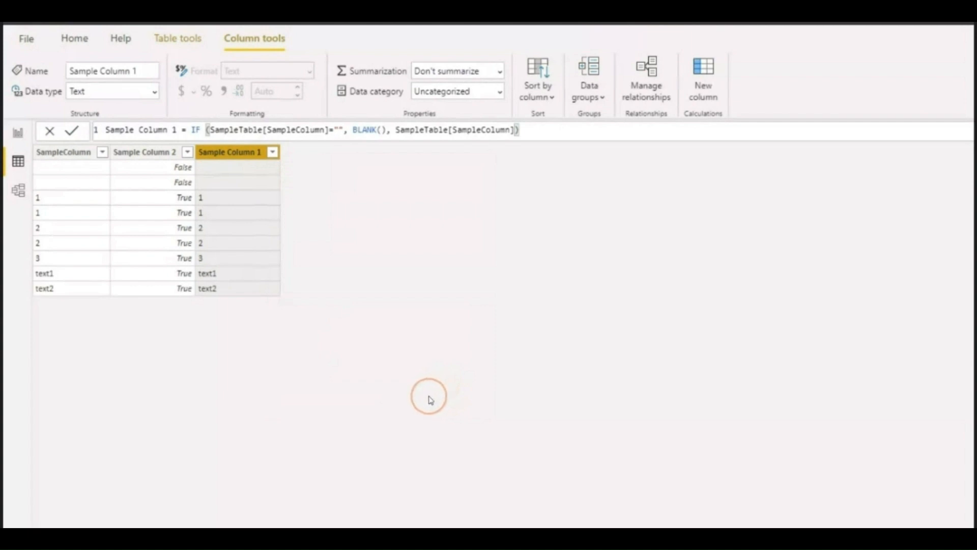
# Step: Examine the Sample Column 1 formula, highlighting its IF condition on empty strings, the BLANK() result and the SampleTable[SampleColumn] fallback
pyautogui.click(102, 130)
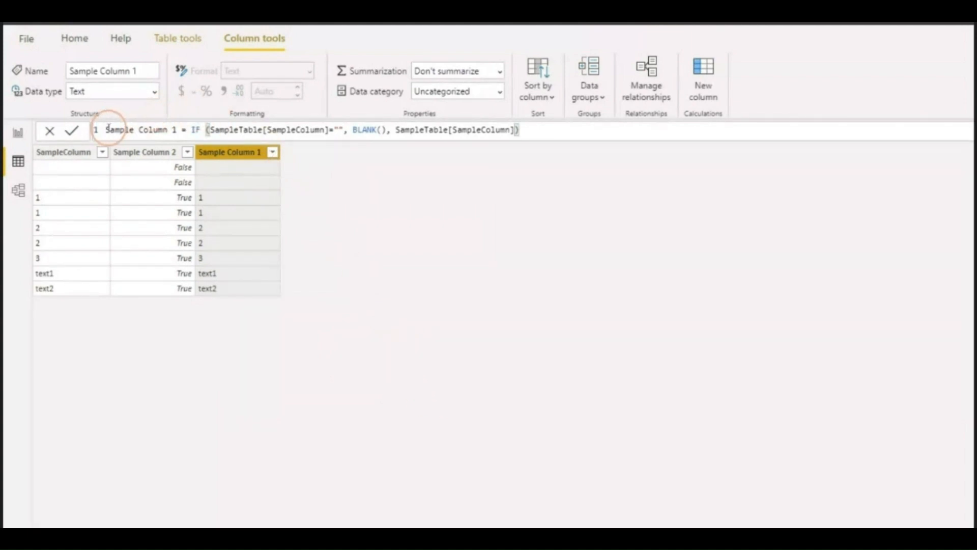
pyautogui.moveTo(218, 126); pyautogui.dragTo(572, 124)
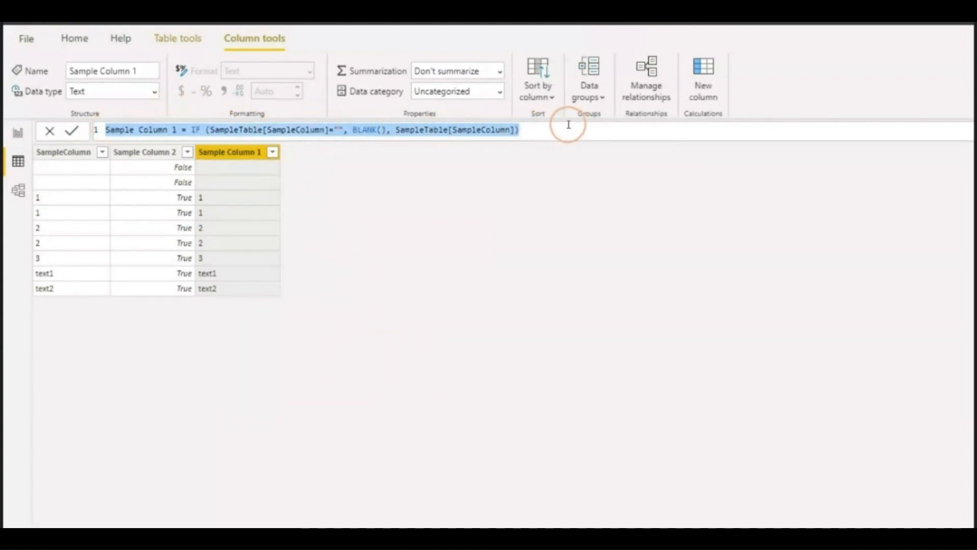
pyautogui.click(570, 127)
pyautogui.doubleClick(197, 130)
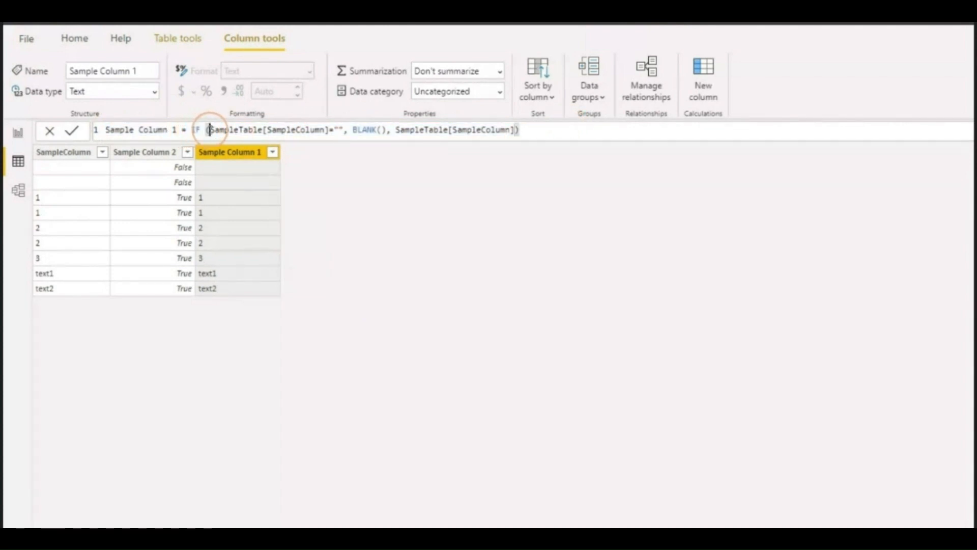
pyautogui.click(210, 130)
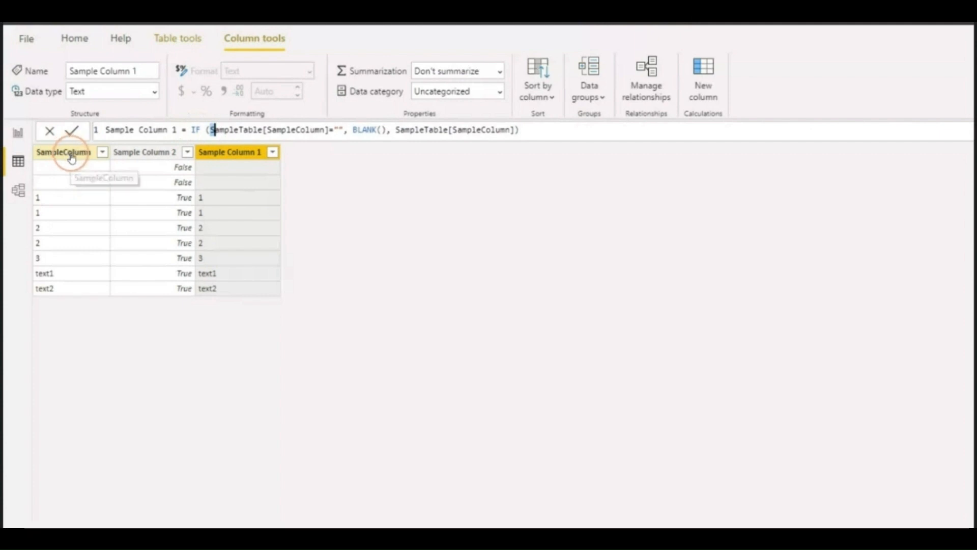
pyautogui.moveTo(267, 130); pyautogui.dragTo(305, 129)
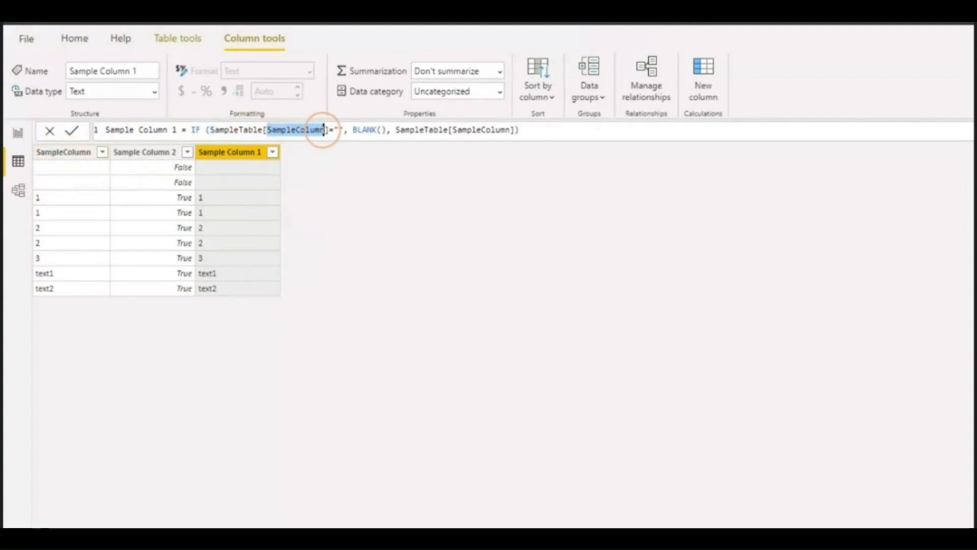
pyautogui.click(336, 130)
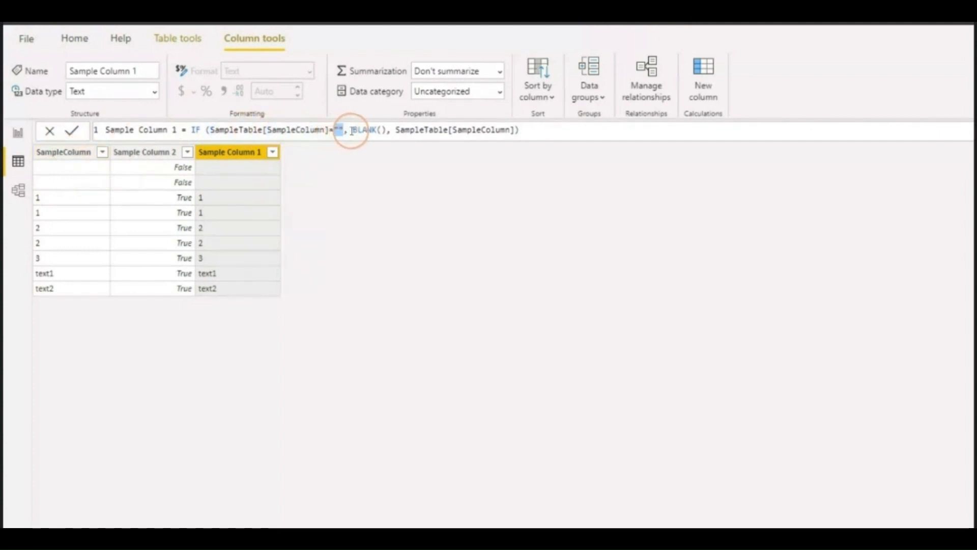
pyautogui.moveTo(353, 130); pyautogui.dragTo(386, 130)
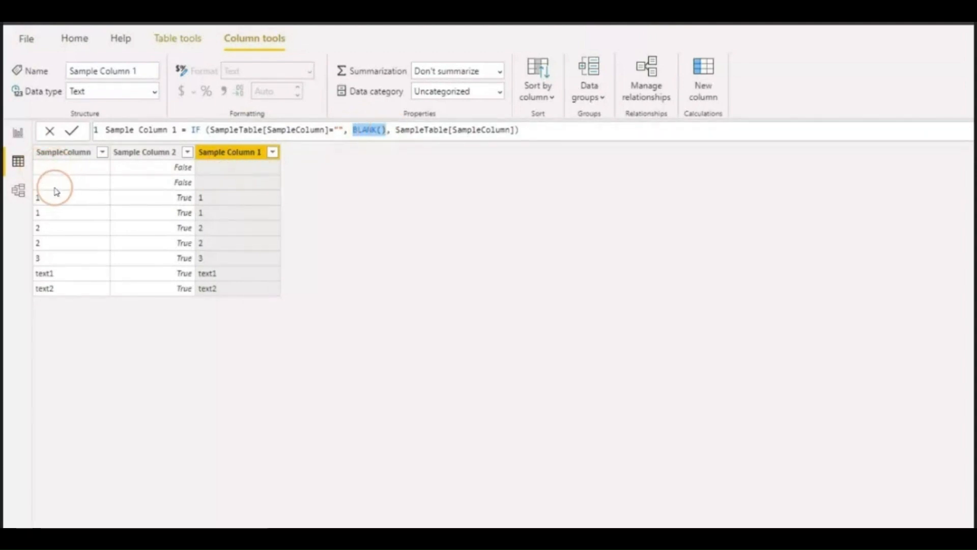
pyautogui.moveTo(335, 130); pyautogui.dragTo(344, 130)
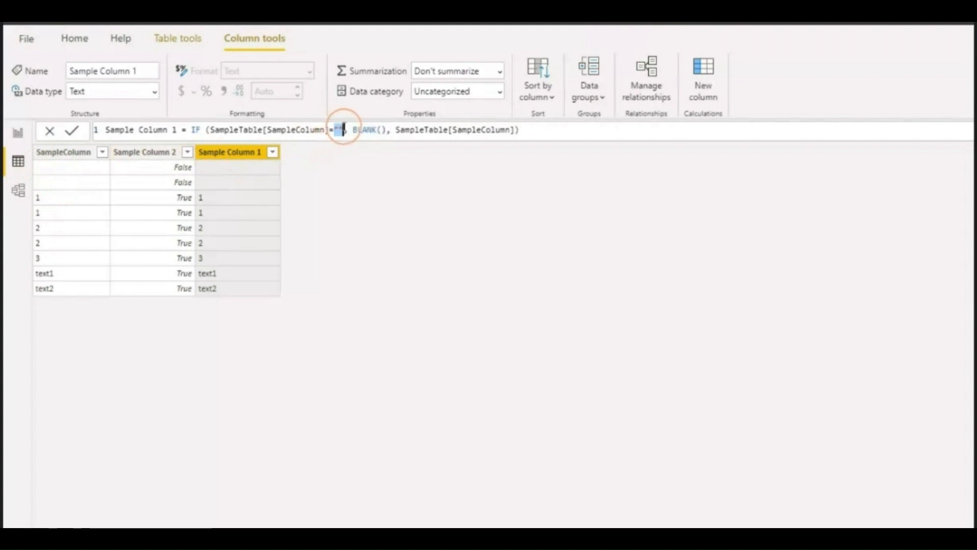
pyautogui.click(396, 130)
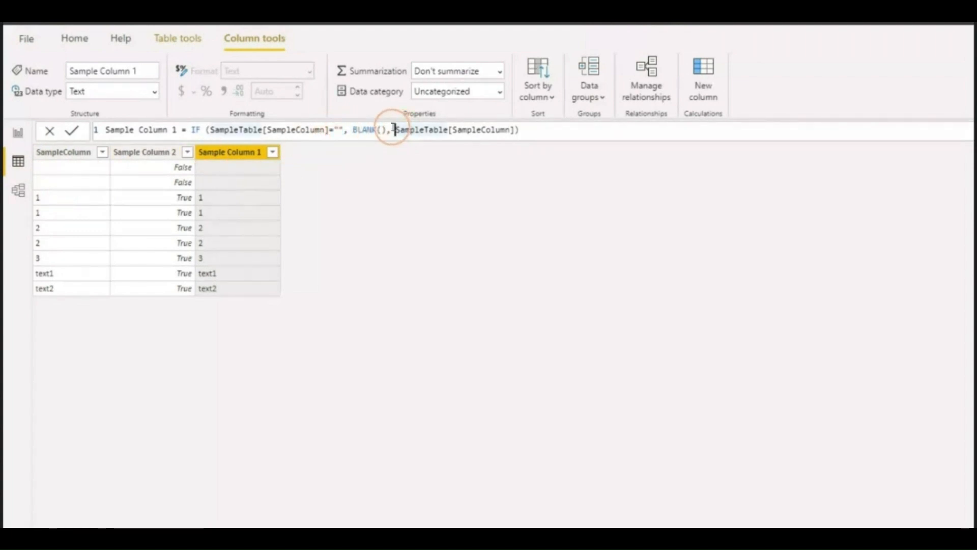
pyautogui.click(209, 130)
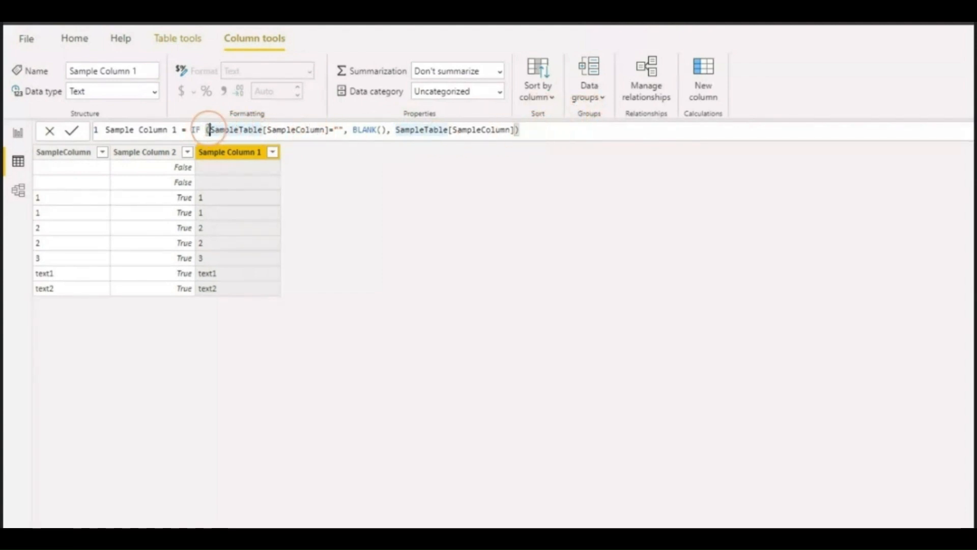
pyautogui.moveTo(208, 129); pyautogui.dragTo(382, 131)
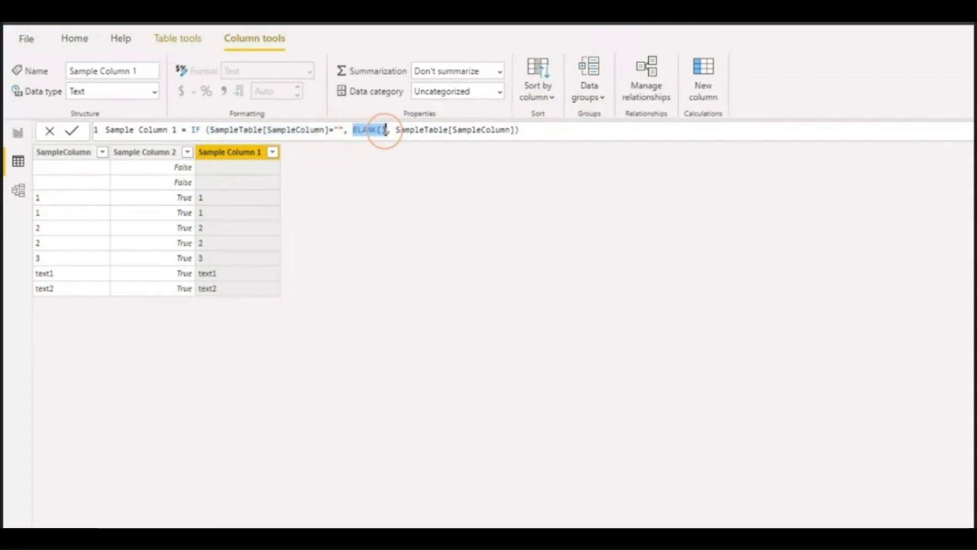
pyautogui.click(397, 130)
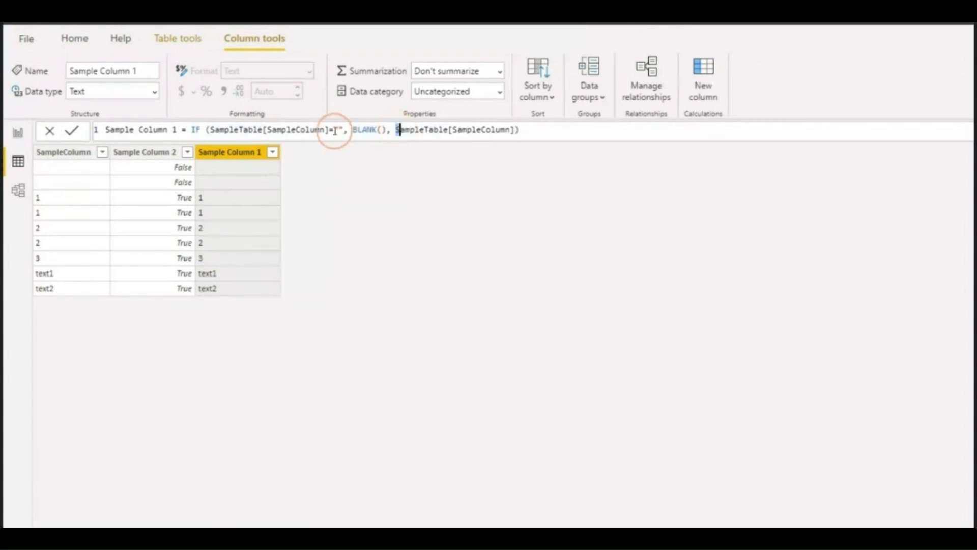
pyautogui.moveTo(334, 130); pyautogui.dragTo(515, 130)
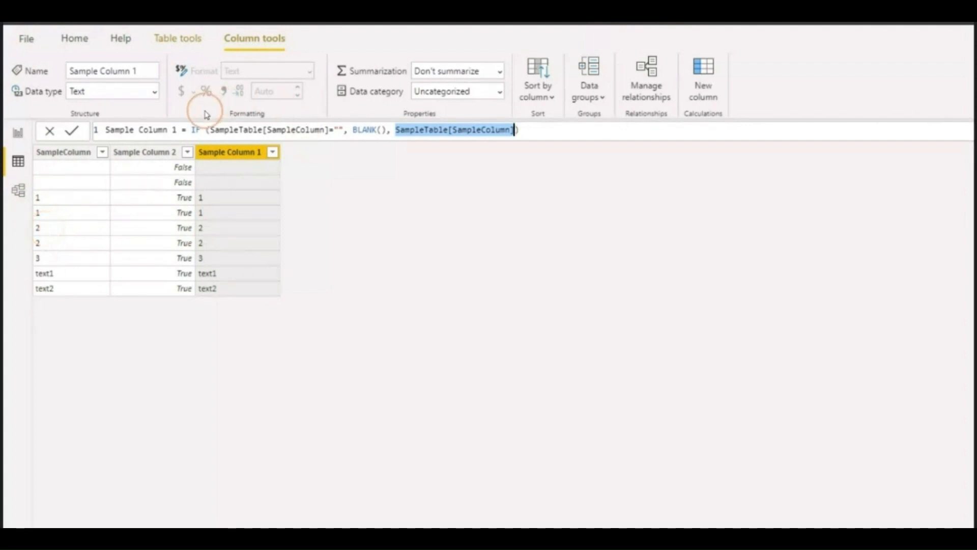
# Step: Examine the Sample Column 2 formula, highlighting its empty-string condition and the FALSE() and TRUE() results
pyautogui.click(168, 155)
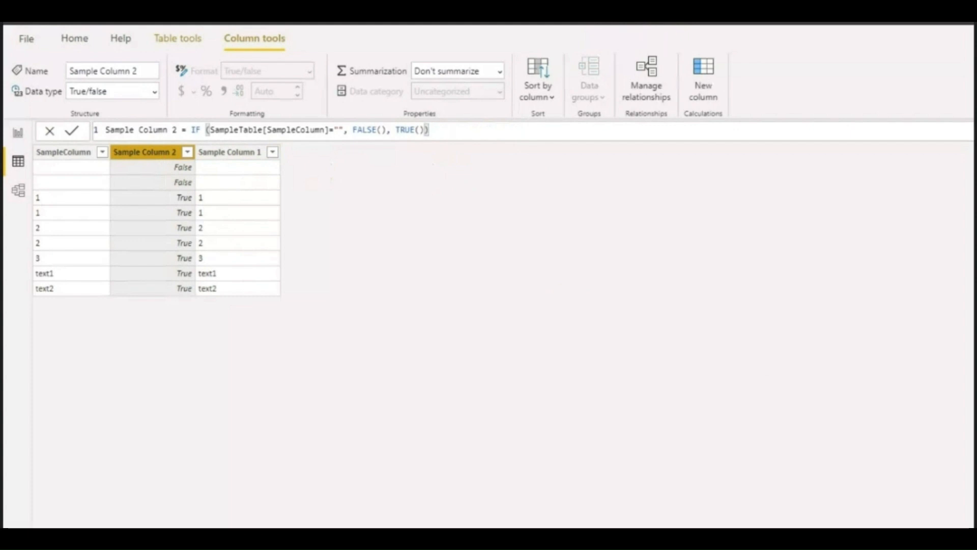
pyautogui.click(336, 219)
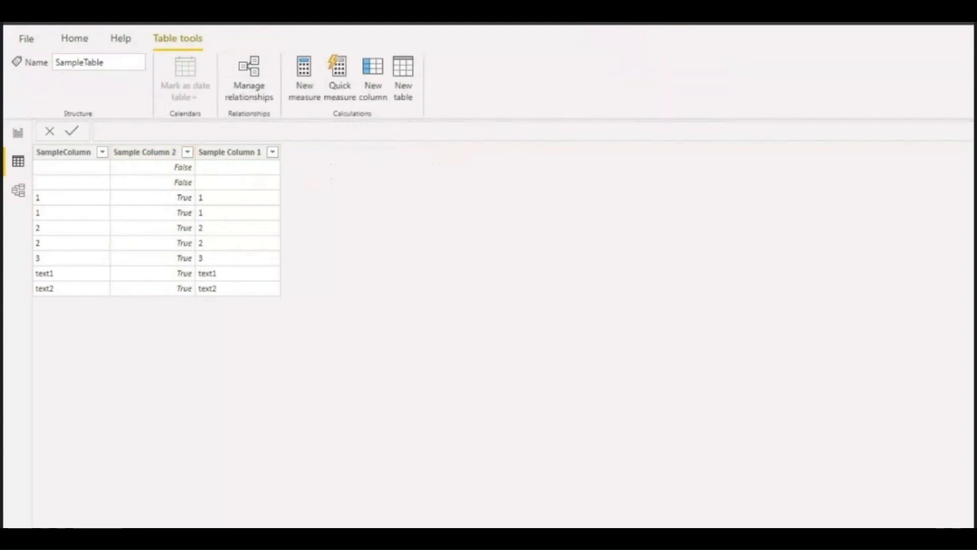
pyautogui.click(153, 154)
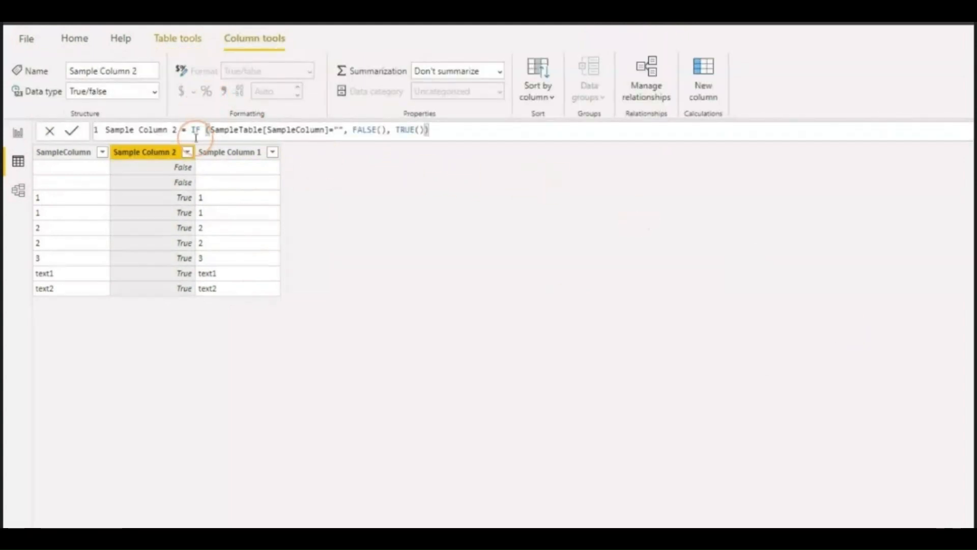
pyautogui.moveTo(208, 129); pyautogui.dragTo(342, 131)
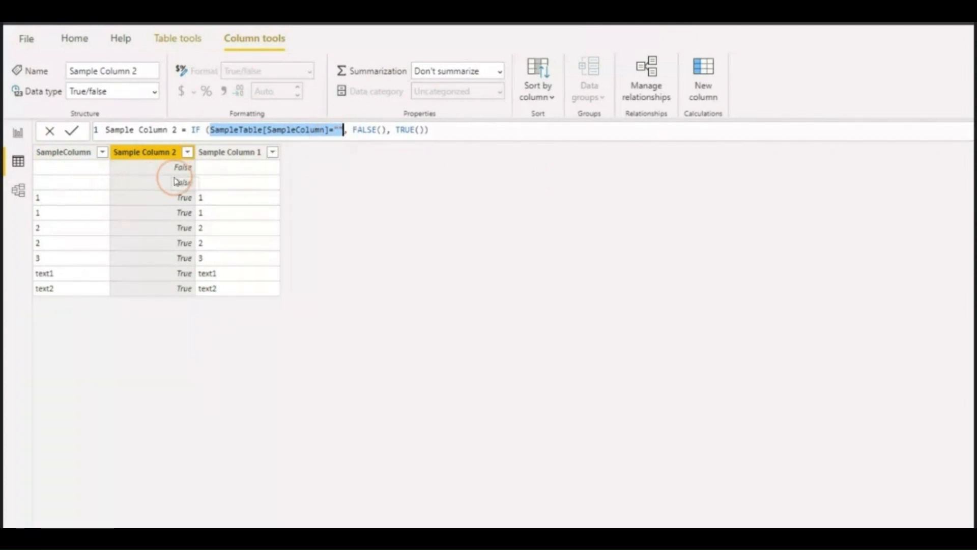
pyautogui.click(391, 130)
pyautogui.moveTo(391, 130); pyautogui.dragTo(421, 131)
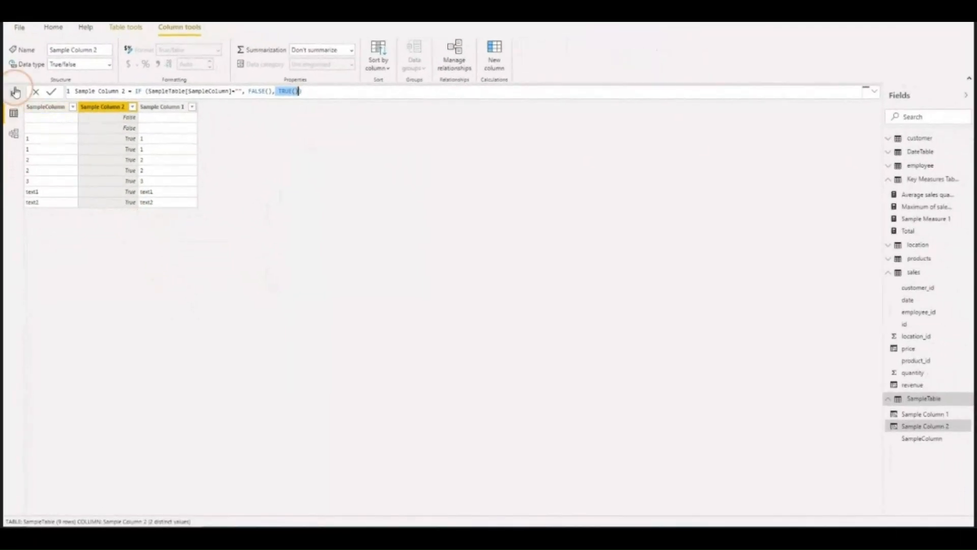
# Step: Return to the report page and move the Sample Measure 1 by product chart to the page's lower-right corner
pyautogui.click(15, 96)
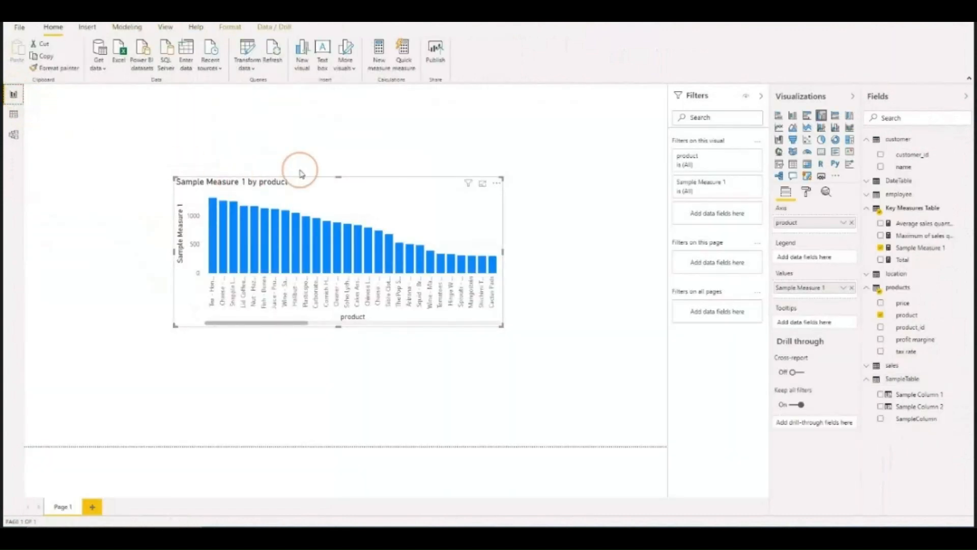
pyautogui.click(346, 189)
pyautogui.moveTo(346, 190); pyautogui.dragTo(514, 316)
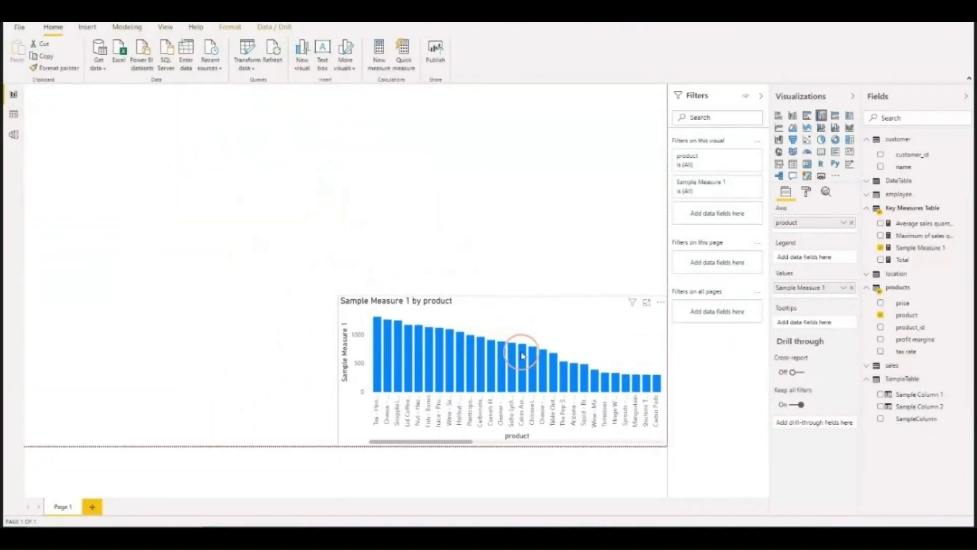
pyautogui.click(221, 178)
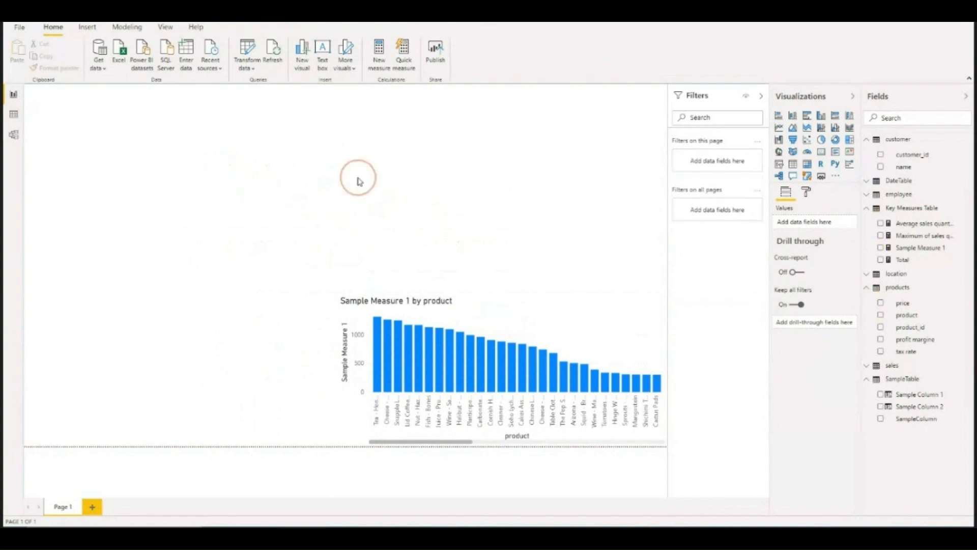
# Step: Create the measure Sample Measure COUNT = COUNT (SampleTable[Sample Column 1]) in the Key Measures Table
pyautogui.click(921, 214)
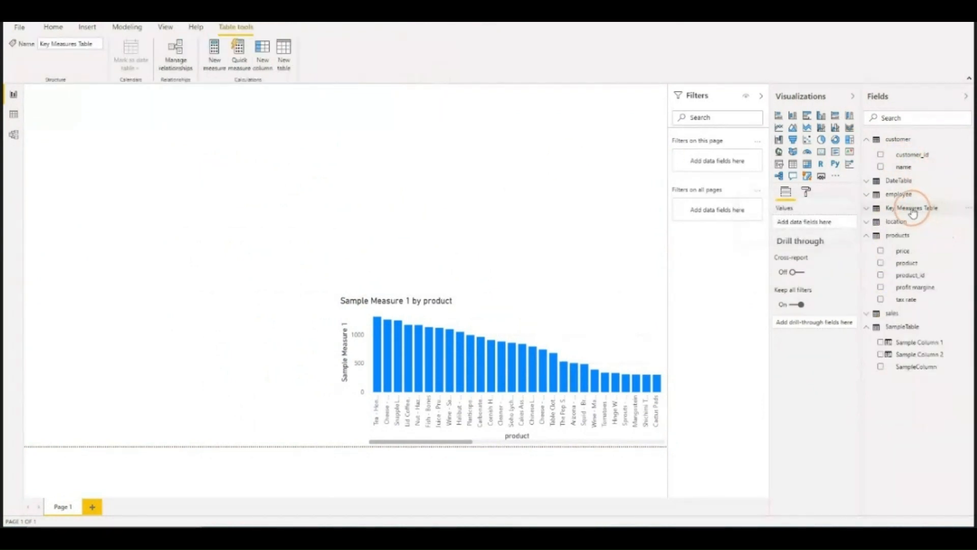
pyautogui.click(213, 55)
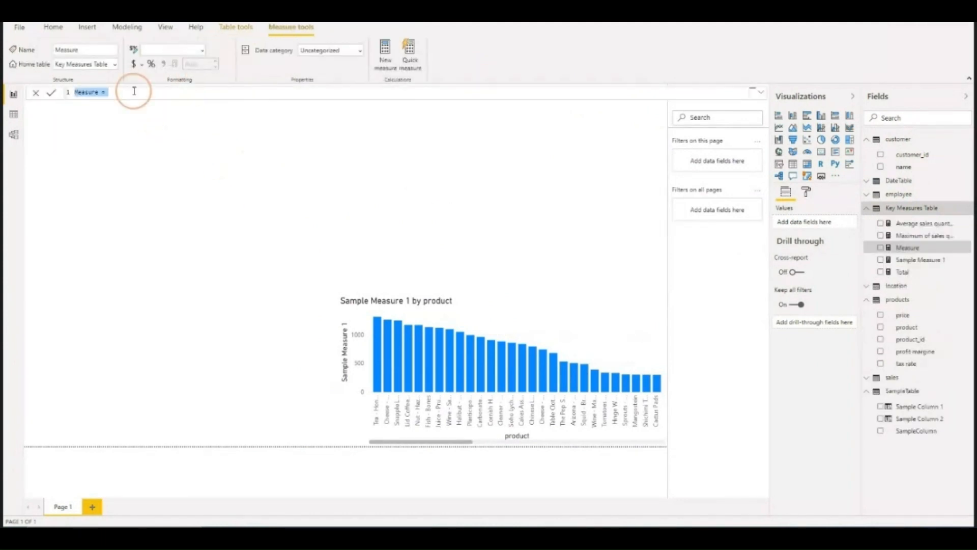
pyautogui.write('Sa')
pyautogui.write('mple Me')
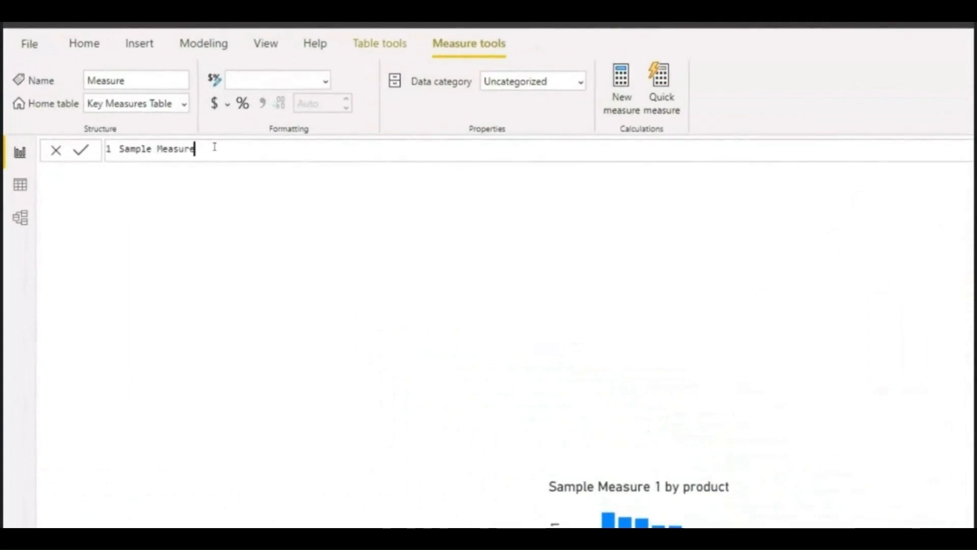
pyautogui.write('asure COUNT = COUNT')
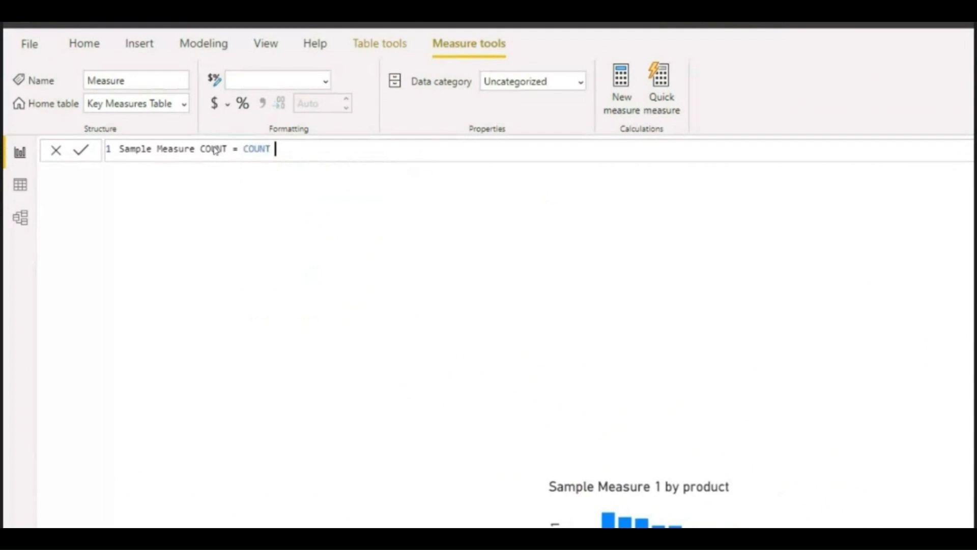
pyautogui.write(' (')
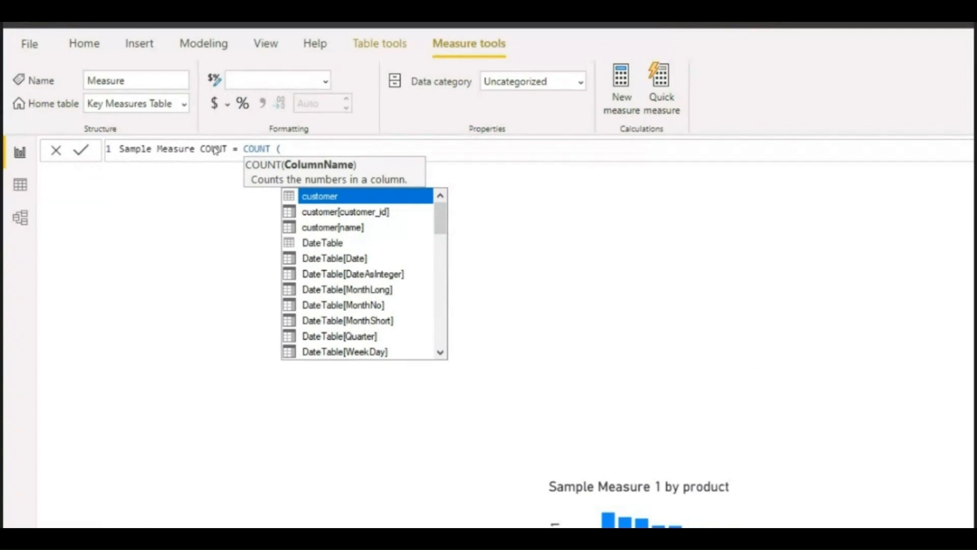
pyautogui.write('samp')
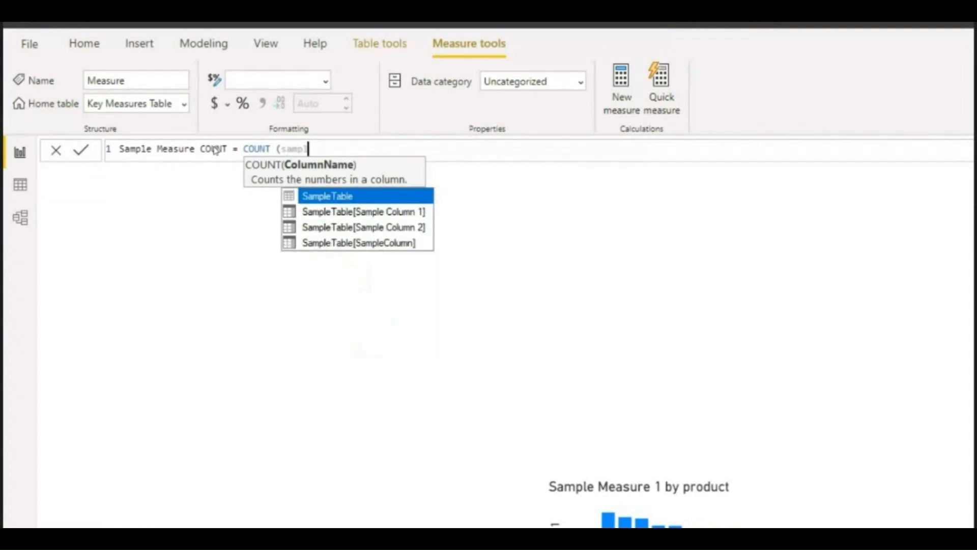
pyautogui.write('l')
pyautogui.press('Down')
pyautogui.press('Tab')
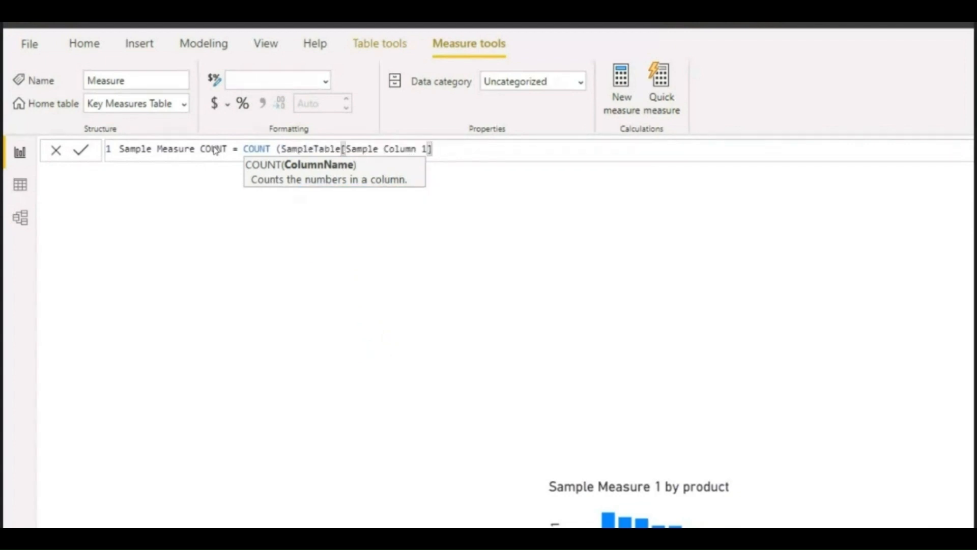
pyautogui.write(')')
pyautogui.press('Return')
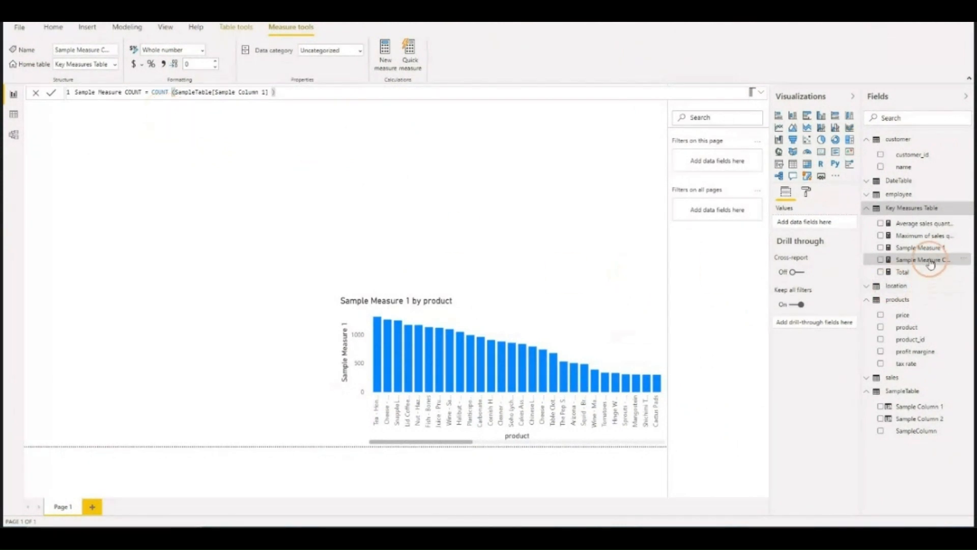
# Step: Show Sample Measure COUNT as a card visual near the report page's upper-left corner
pyautogui.moveTo(923, 259); pyautogui.dragTo(154, 173)
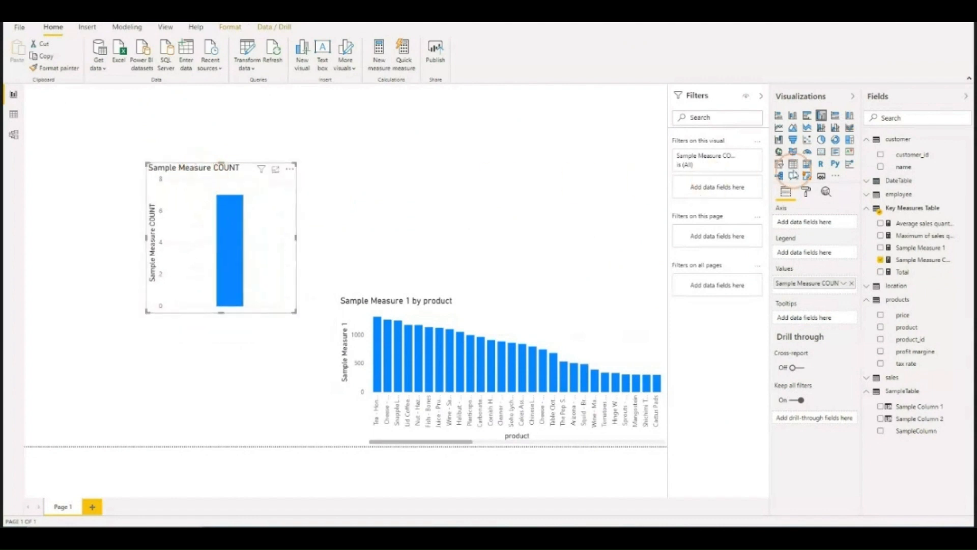
pyautogui.click(822, 152)
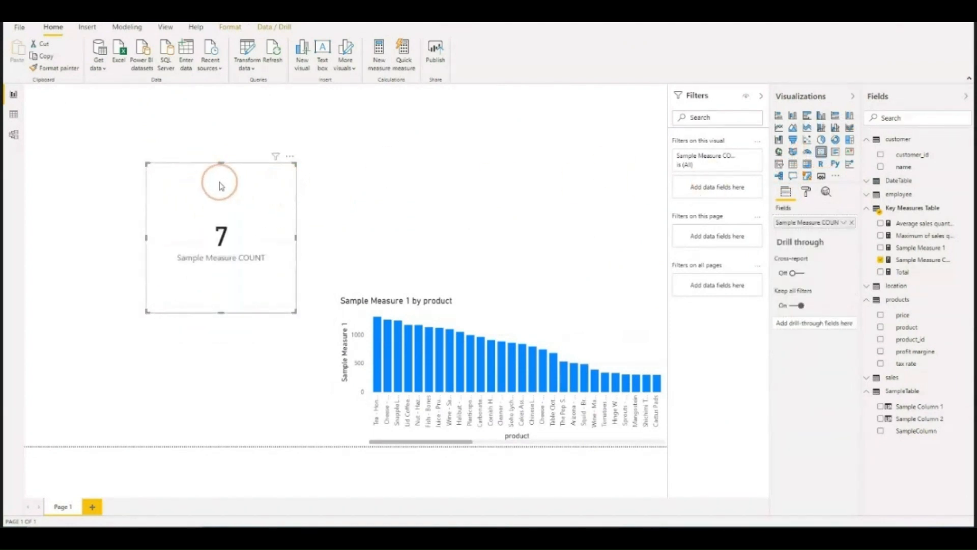
pyautogui.moveTo(218, 179); pyautogui.dragTo(154, 129)
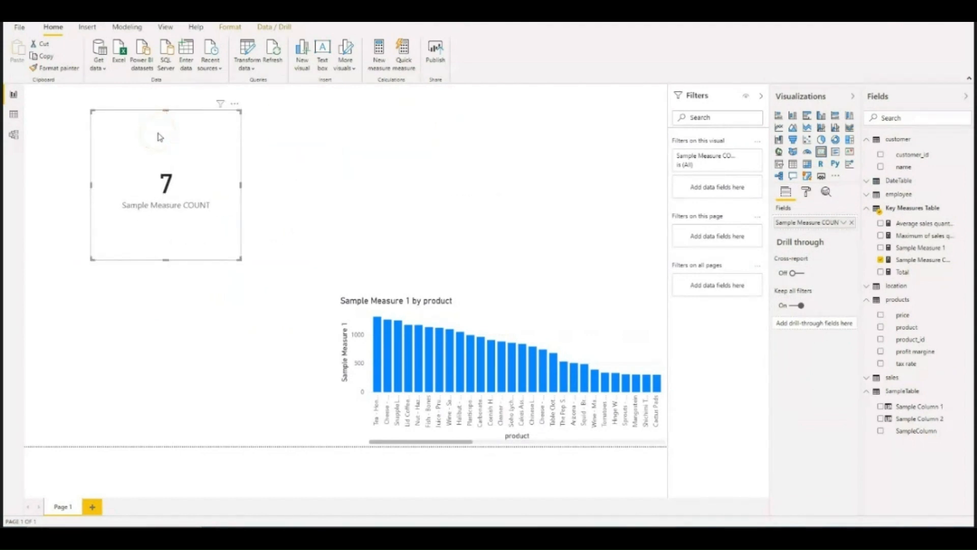
# Step: Check the card's count against the SampleTable rows in the data view and review the Sample Measure COUNT formula in the report
pyautogui.click(14, 114)
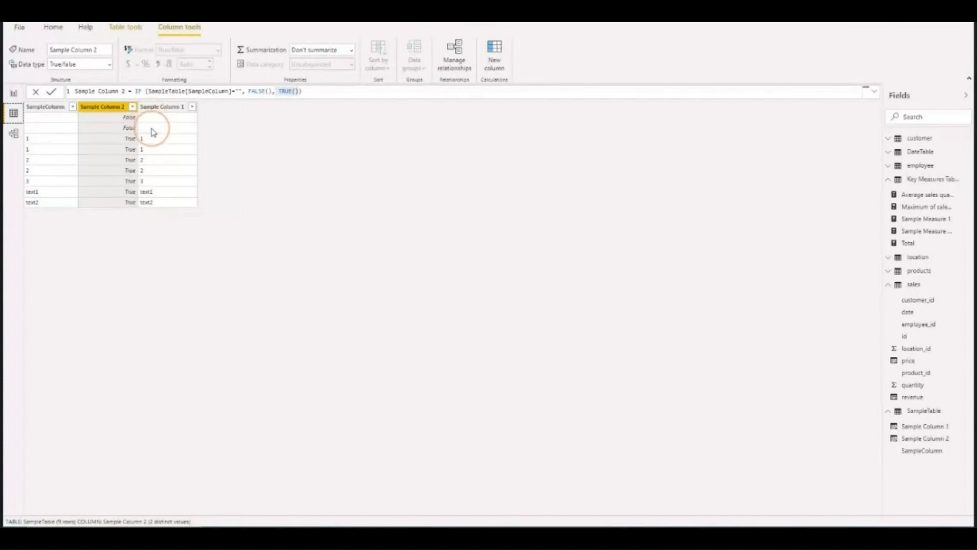
pyautogui.click(13, 93)
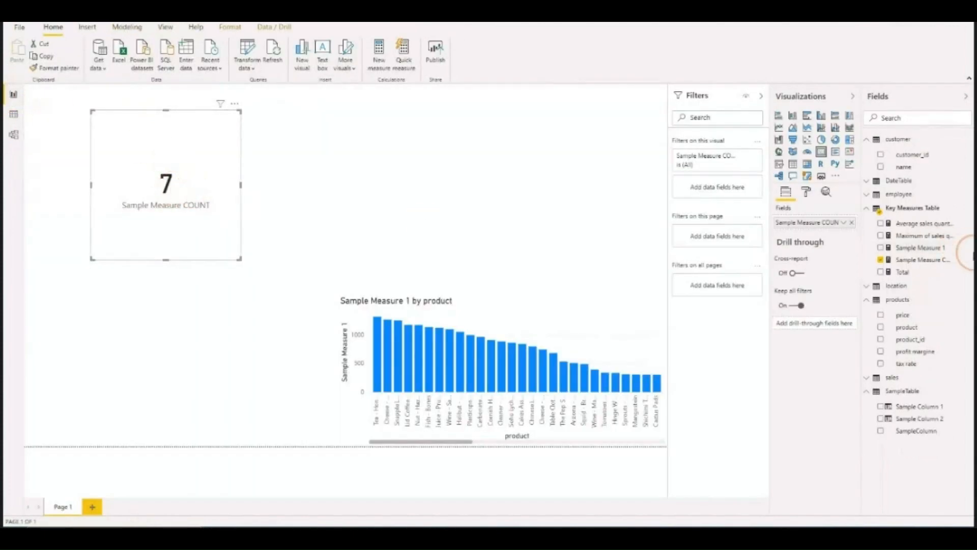
pyautogui.click(942, 262)
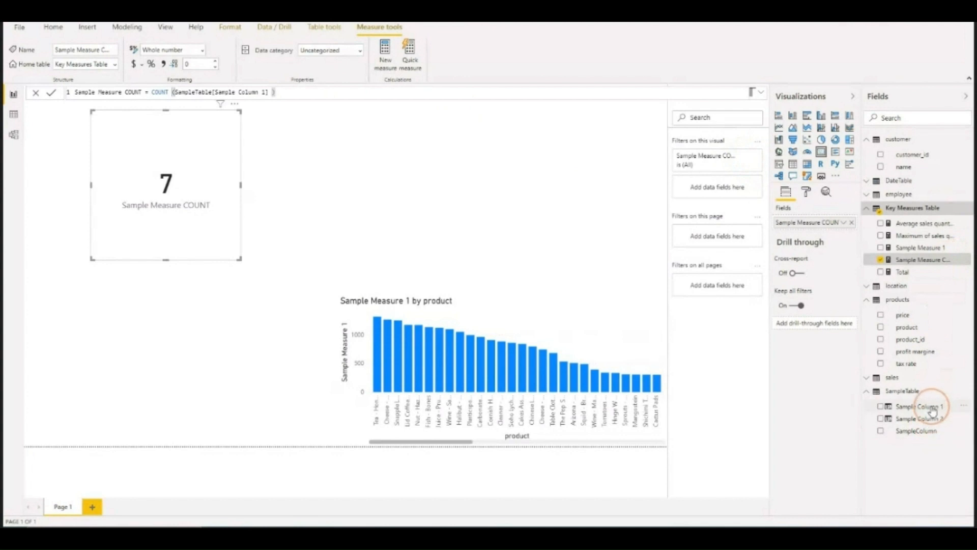
# Step: Add Sample Column 1 and SampleColumn from SampleTable as visual-level filters on the Sample Measure COUNT card and inspect their values
pyautogui.moveTo(932, 409); pyautogui.dragTo(738, 192)
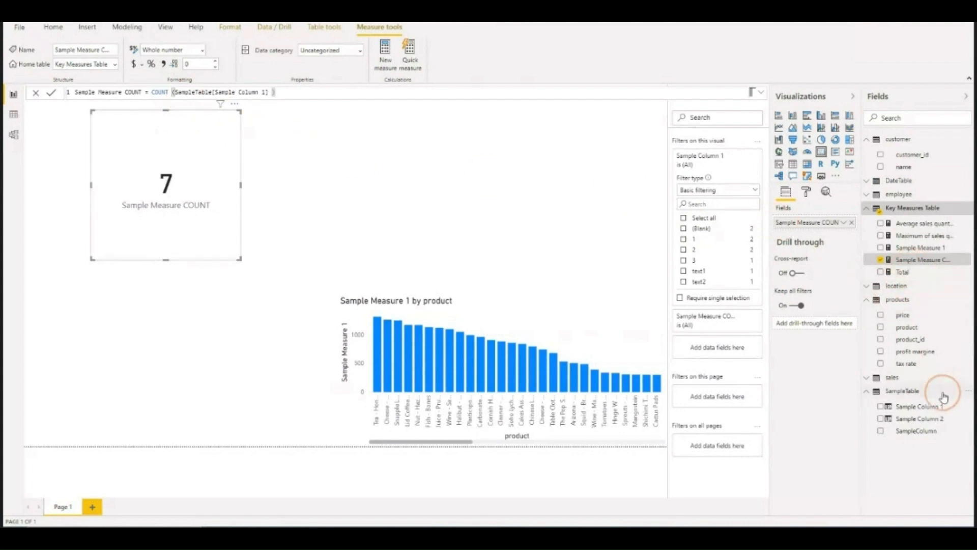
pyautogui.moveTo(941, 406); pyautogui.dragTo(732, 173)
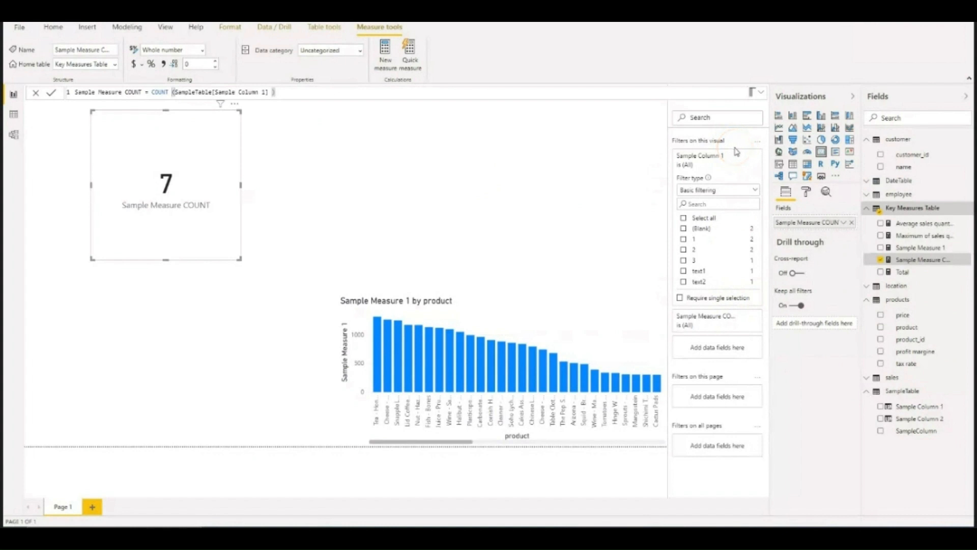
pyautogui.moveTo(916, 430); pyautogui.dragTo(733, 354)
pyautogui.click(683, 415)
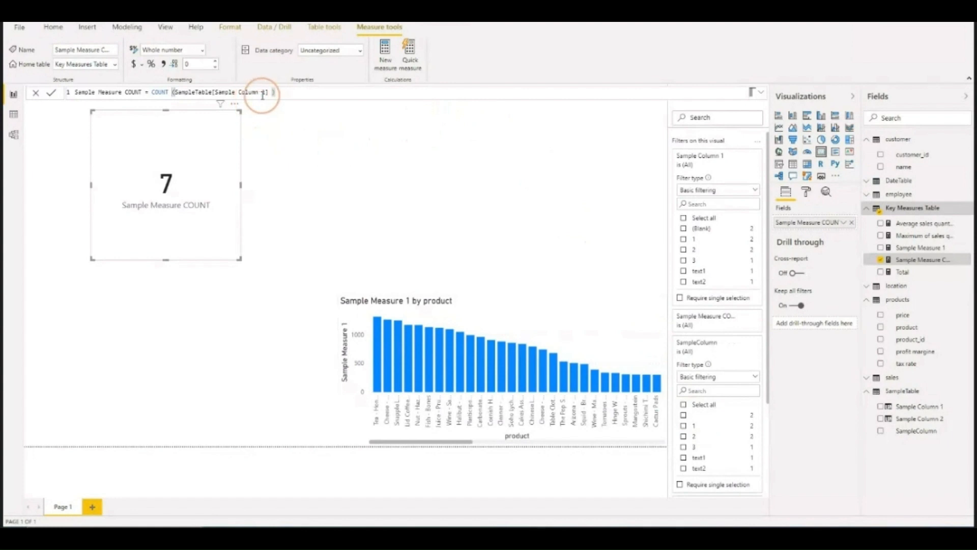
# Step: Change the Sample Measure COUNT formula to COUNT (SampleTable[SampleColumn] ) and commit it
pyautogui.moveTo(261, 94); pyautogui.dragTo(266, 92)
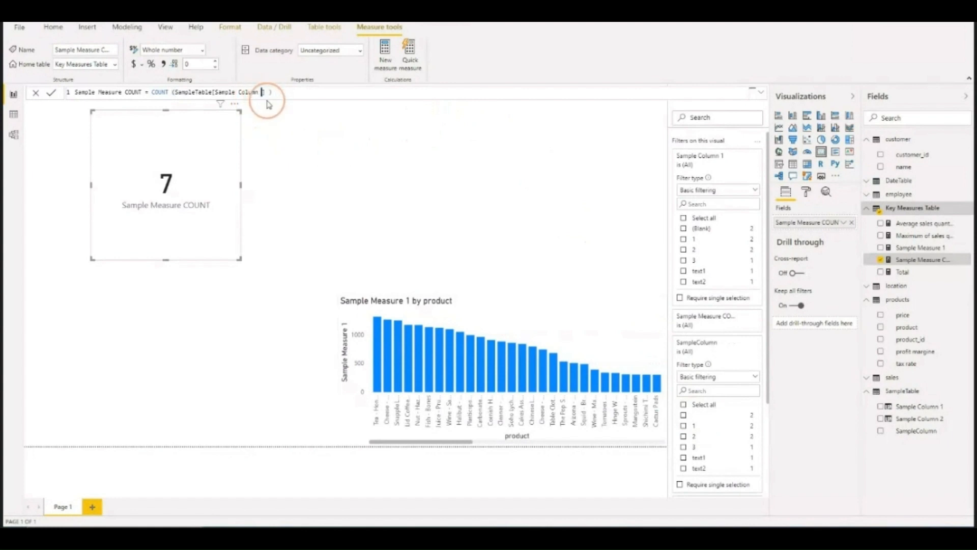
pyautogui.press('BackSpace')
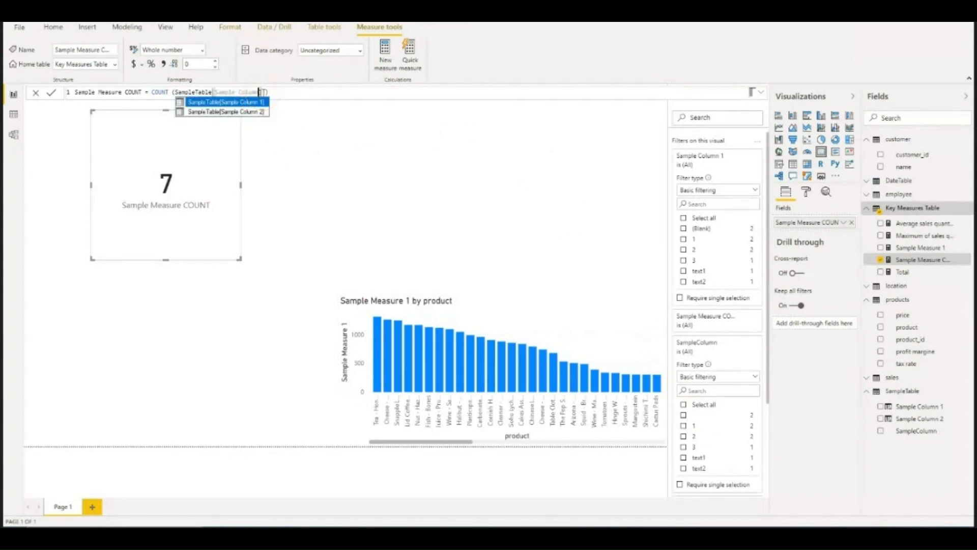
pyautogui.press('Left')
pyautogui.press('BackSpace')
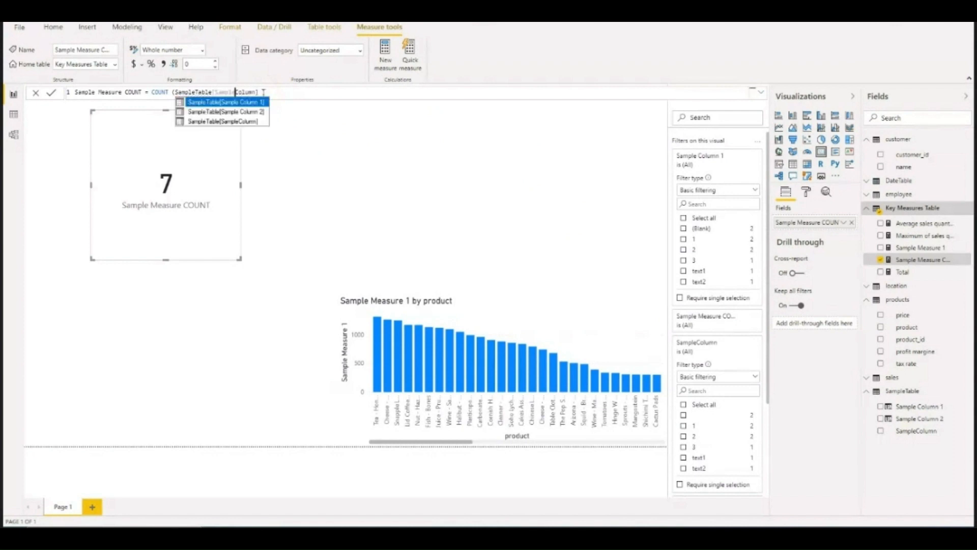
pyautogui.click(231, 122)
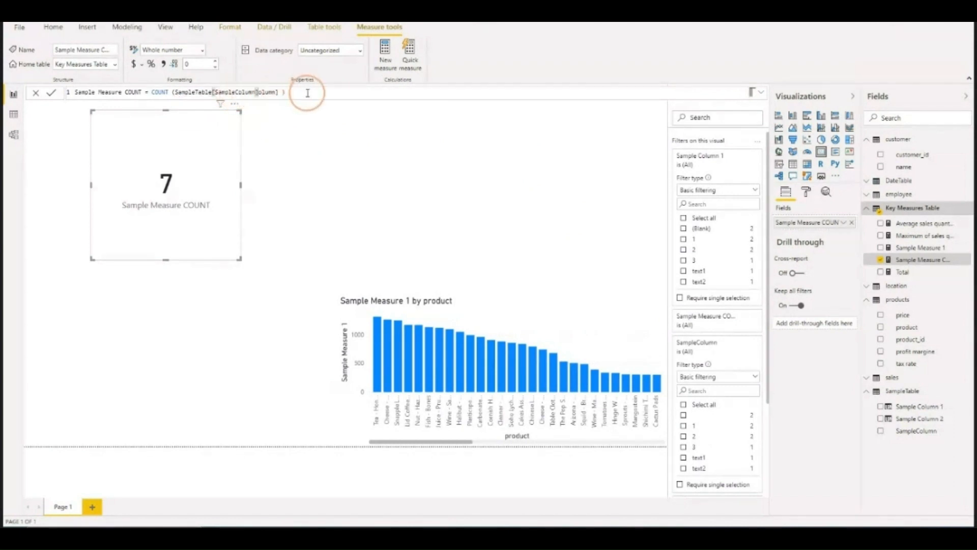
pyautogui.moveTo(258, 92); pyautogui.dragTo(275, 92)
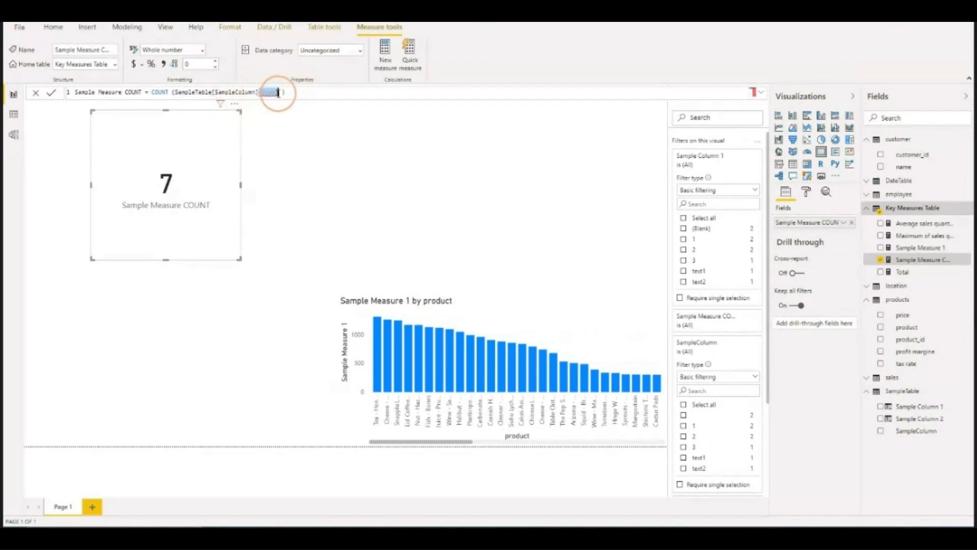
pyautogui.press('BackSpace')
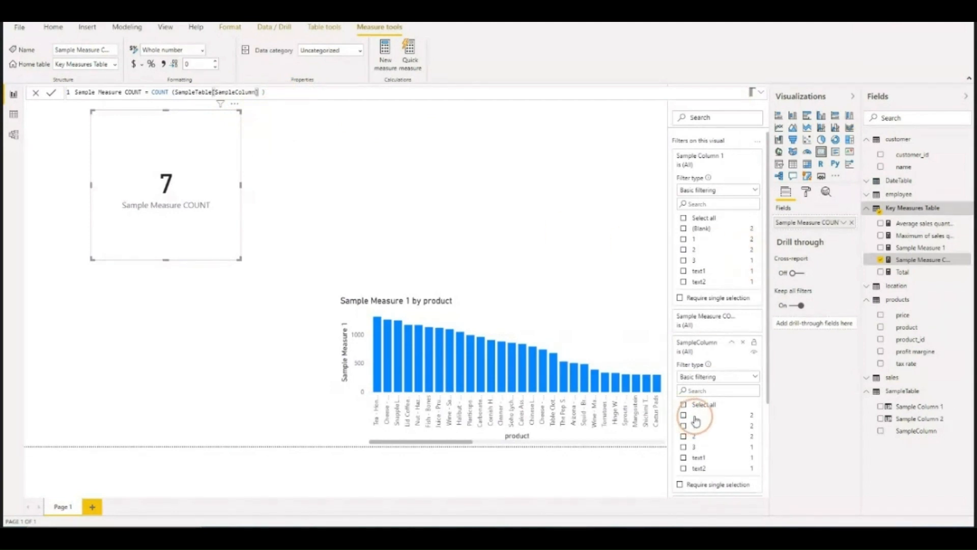
pyautogui.press('Return')
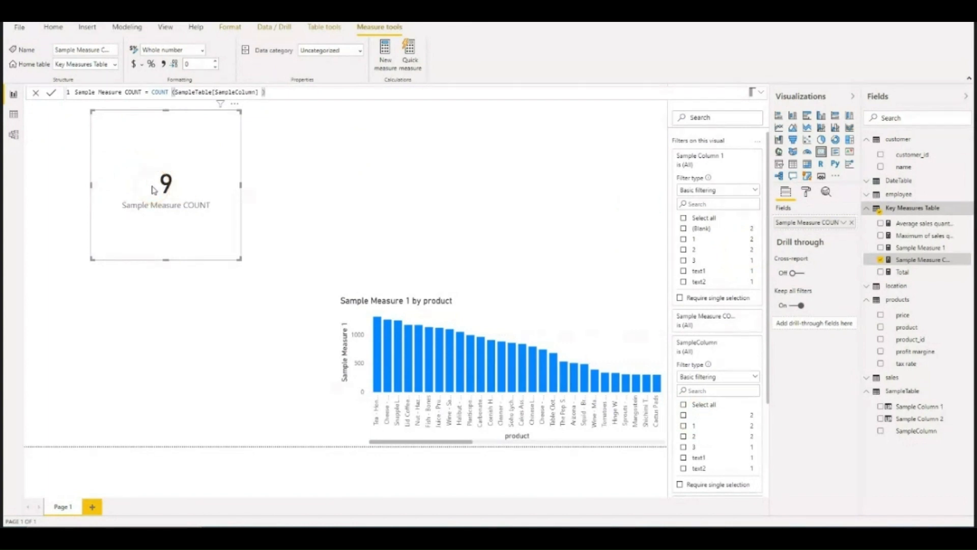
# Step: Replace the function in the Sample Measure COUNT formula with COUNTROWS and clear its column argument
pyautogui.click(165, 92)
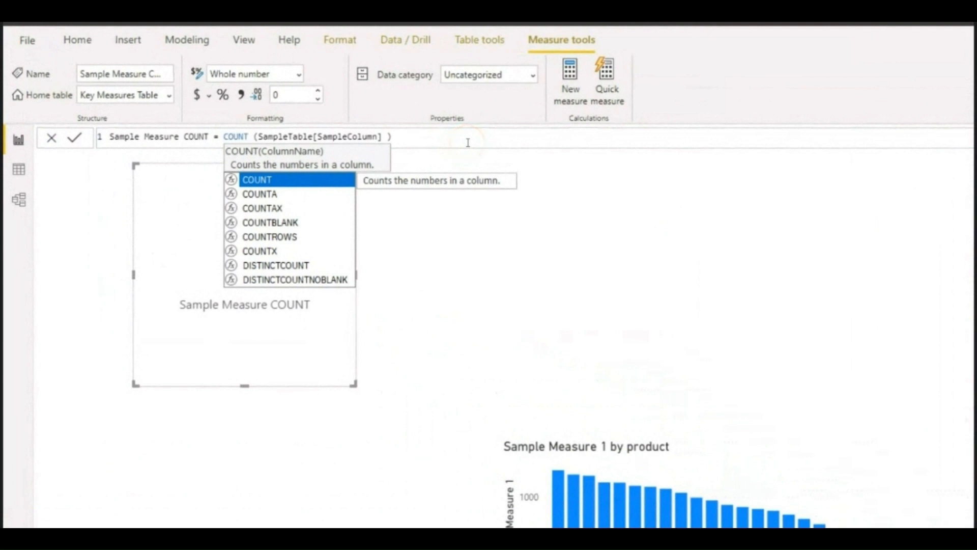
pyautogui.press('Down')
pyautogui.press('Down')
pyautogui.press('Down')
pyautogui.press('Down')
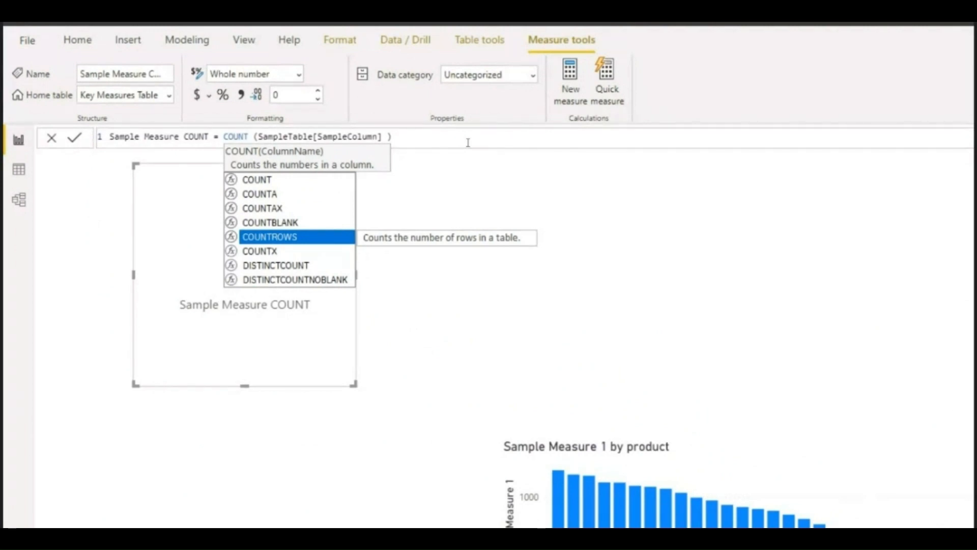
pyautogui.press('Tab')
pyautogui.press('Delete')
pyautogui.press('Delete')
pyautogui.click(413, 139)
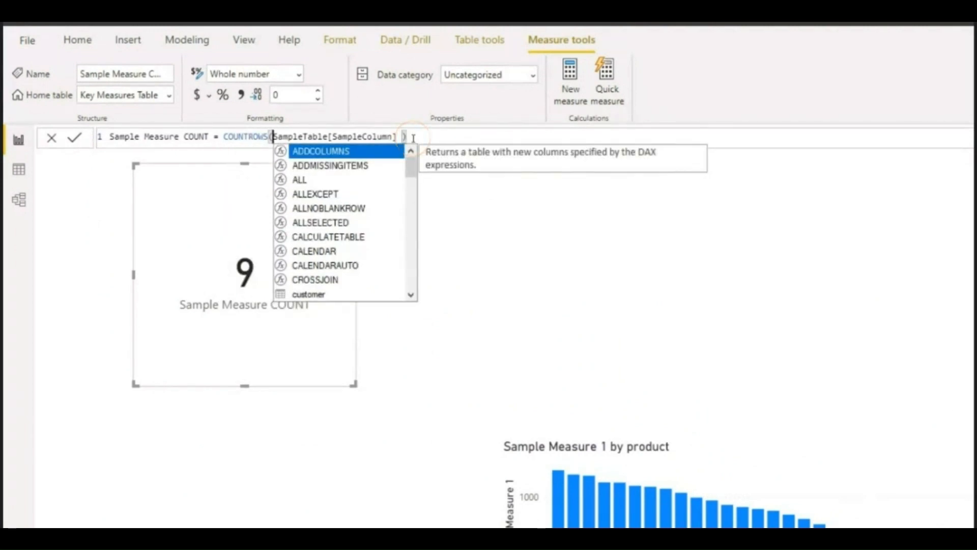
pyautogui.press('Delete')
pyautogui.press('Delete')
pyautogui.press('Delete')
pyautogui.press('Delete')
pyautogui.press('Delete')
pyautogui.press('Delete')
pyautogui.press('Delete')
pyautogui.press('Delete')
pyautogui.press('Delete')
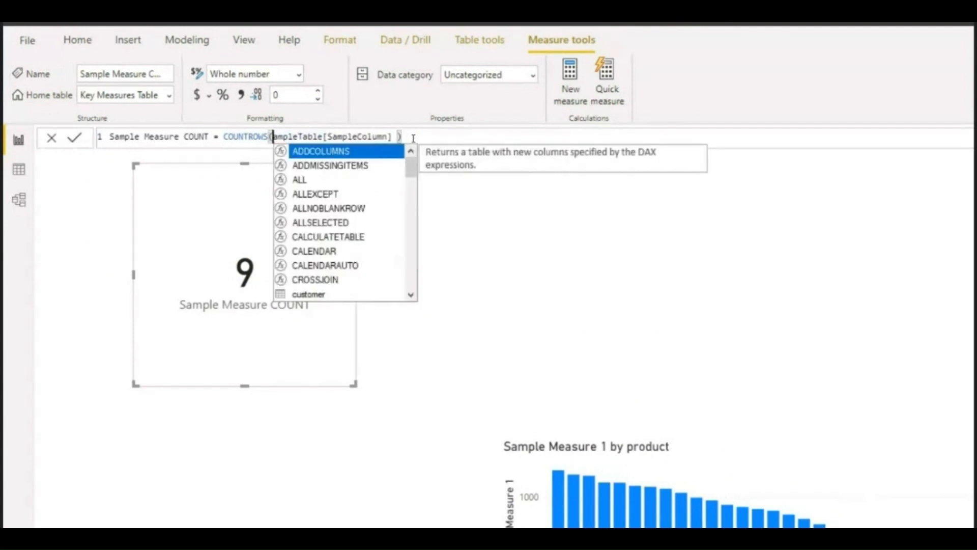
pyautogui.press('Delete')
pyautogui.press('Delete')
pyautogui.press('Delete')
pyautogui.press('Delete')
pyautogui.press('Delete')
pyautogui.press('Delete')
pyautogui.press('Delete')
pyautogui.press('Delete')
pyautogui.press('Delete')
pyautogui.press('Delete')
pyautogui.press('Delete')
pyautogui.press('Delete')
pyautogui.press('Delete')
pyautogui.press('Delete')
pyautogui.press('Delete')
pyautogui.press('Delete')
pyautogui.press('Delete')
pyautogui.press('Delete')
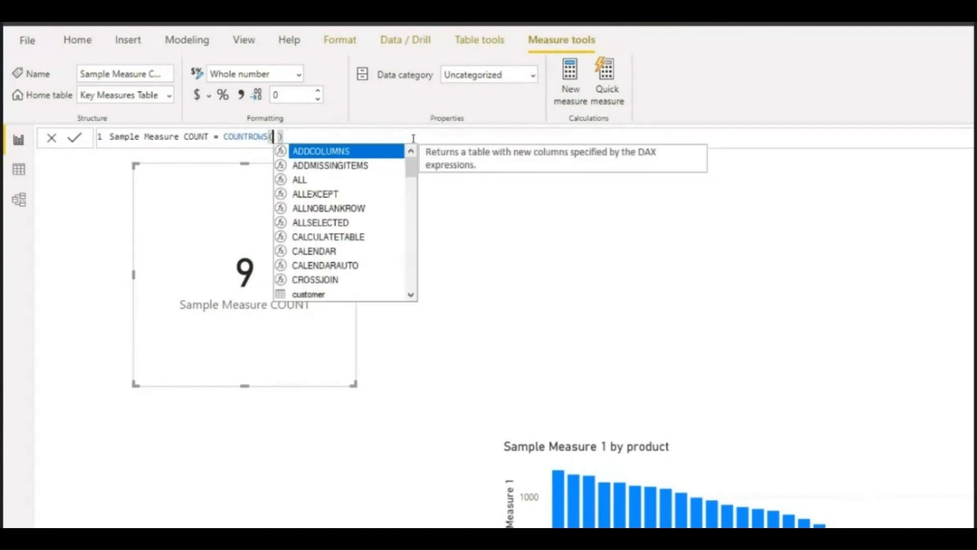
pyautogui.press('BackSpace')
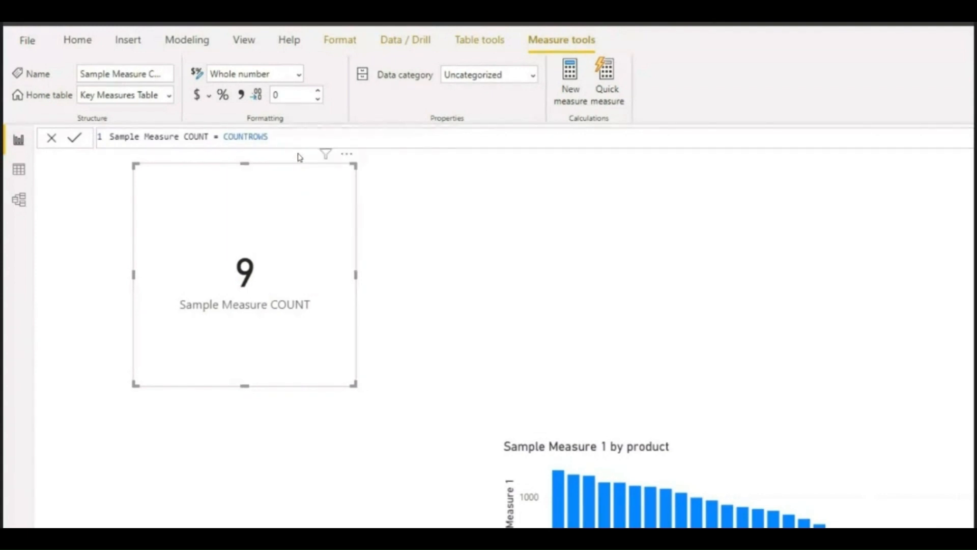
# Step: Complete the formula as COUNTROWS (SampleTable ) and commit it
pyautogui.write('(')
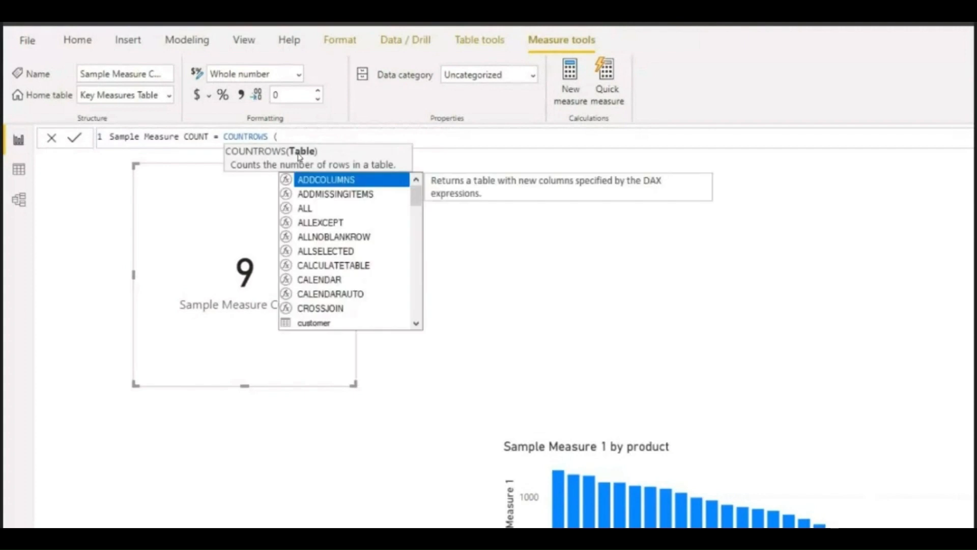
pyautogui.write('Sampl')
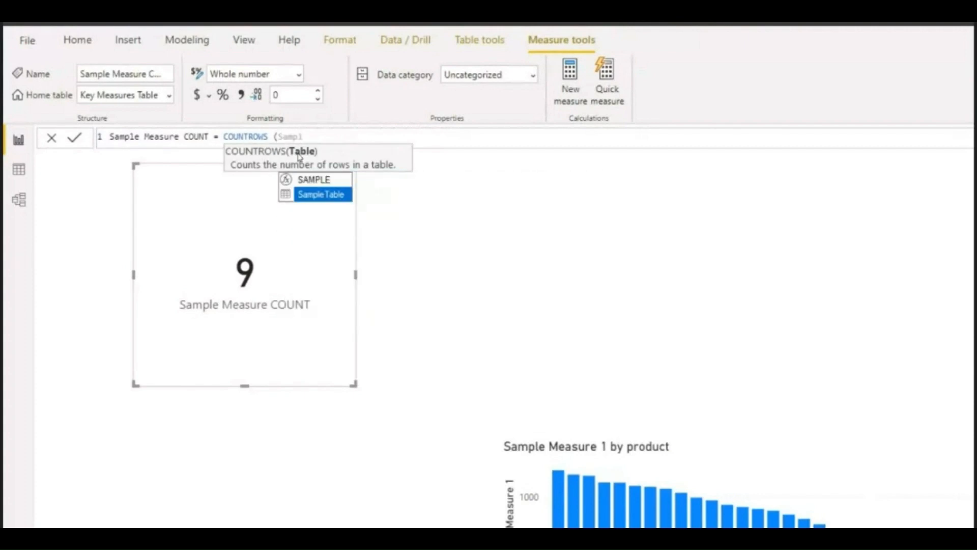
pyautogui.write('eTable )')
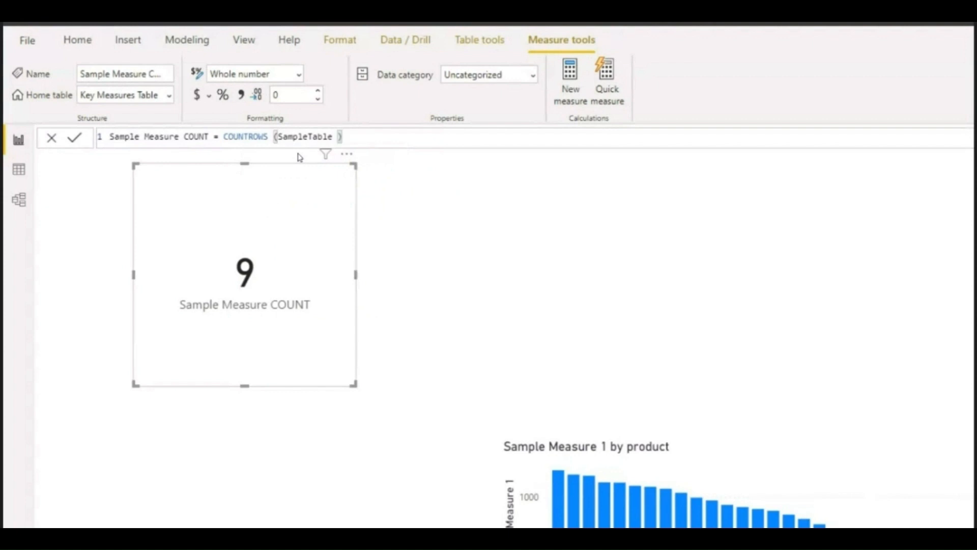
pyautogui.press('Return')
# Step: Examine the SampleTable rows and the Sample Column 2 values in the data view, and return to the report page
pyautogui.click(18, 169)
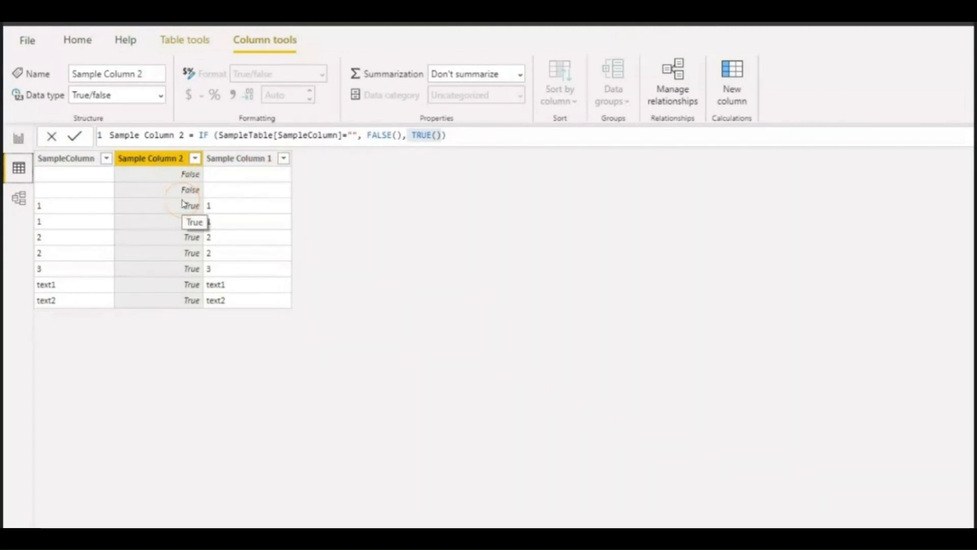
pyautogui.click(18, 140)
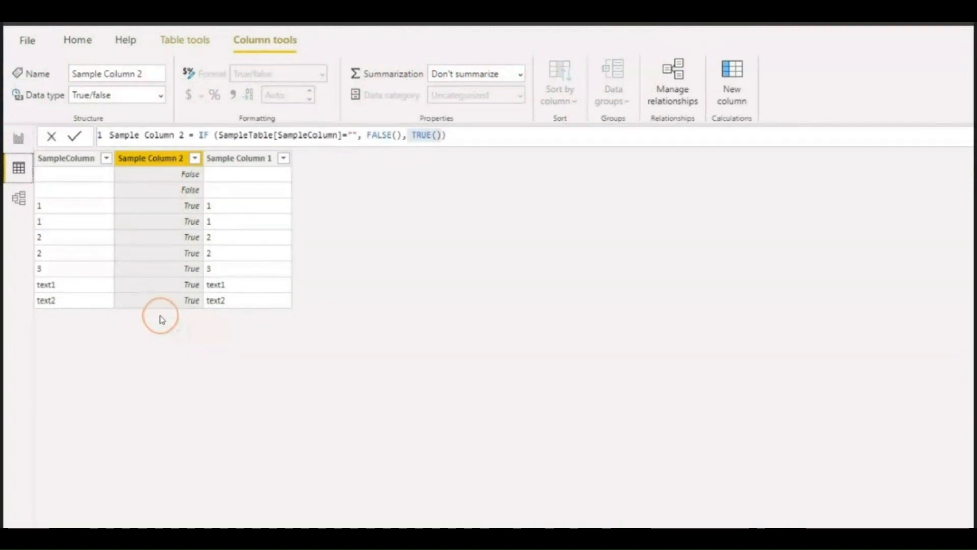
pyautogui.click(21, 138)
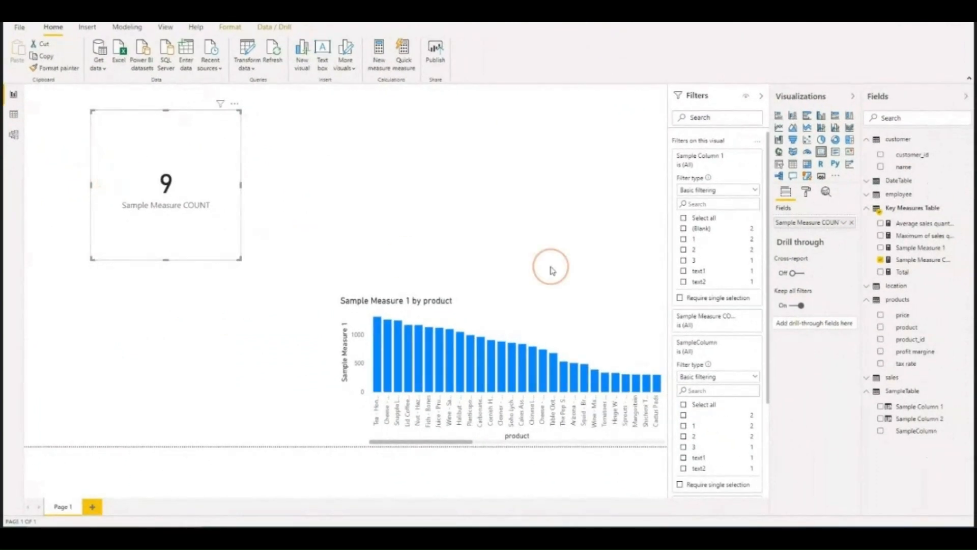
# Step: Redefine Sample Measure COUNT as COUNT (SampleTable[Sample Column 2] ) and commit it
pyautogui.click(911, 259)
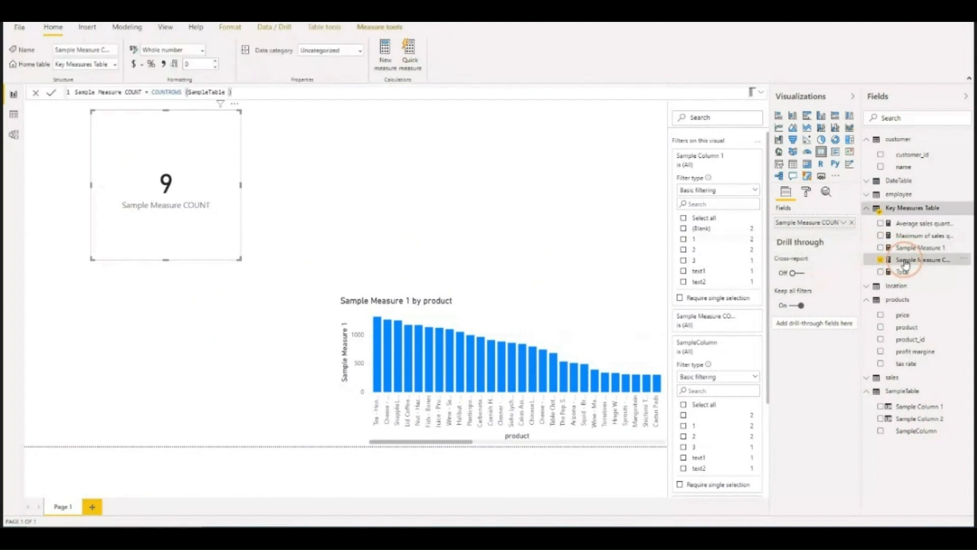
pyautogui.moveTo(168, 92); pyautogui.dragTo(182, 93)
pyautogui.press('BackSpace')
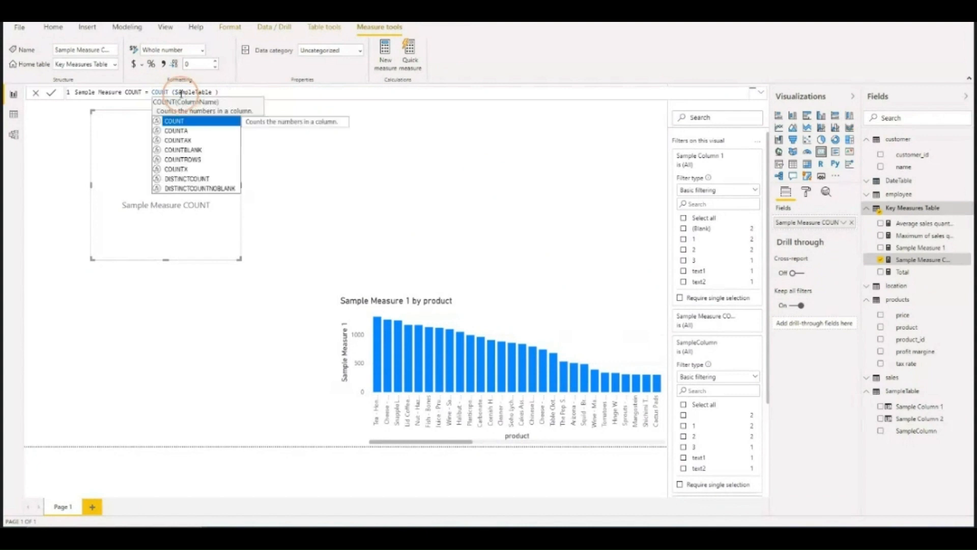
pyautogui.click(178, 92)
pyautogui.moveTo(175, 92); pyautogui.dragTo(213, 92)
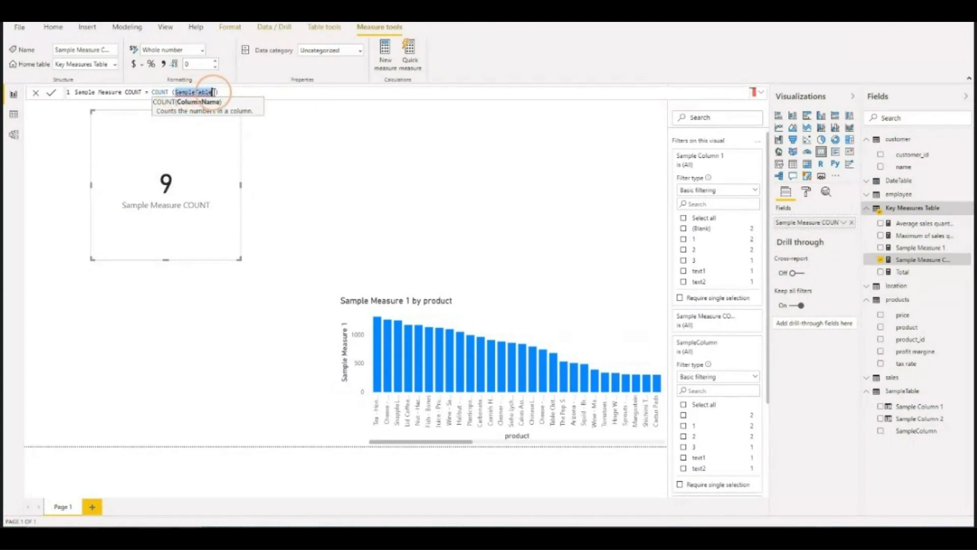
pyautogui.write('sample')
pyautogui.press('Down')
pyautogui.press('Down')
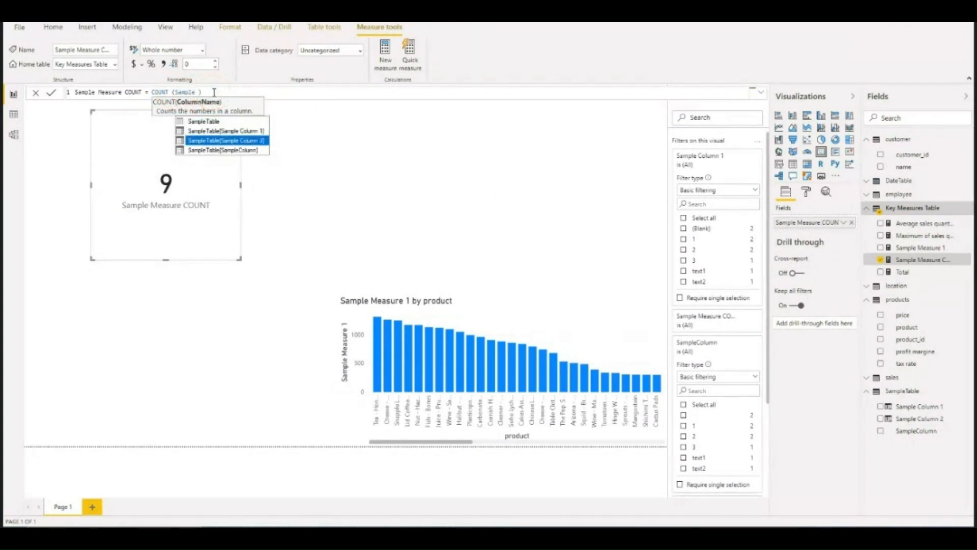
pyautogui.press('Tab')
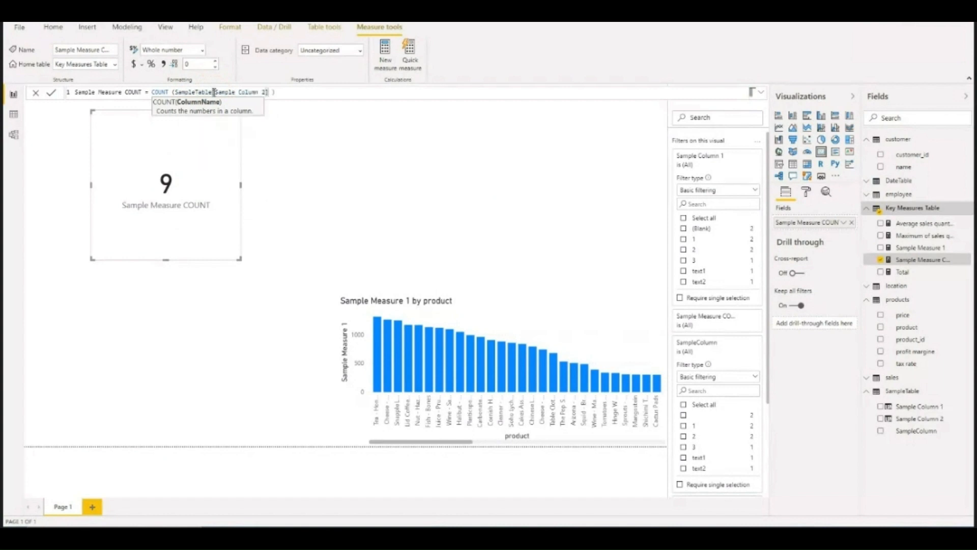
pyautogui.press('Return')
pyautogui.click(209, 92)
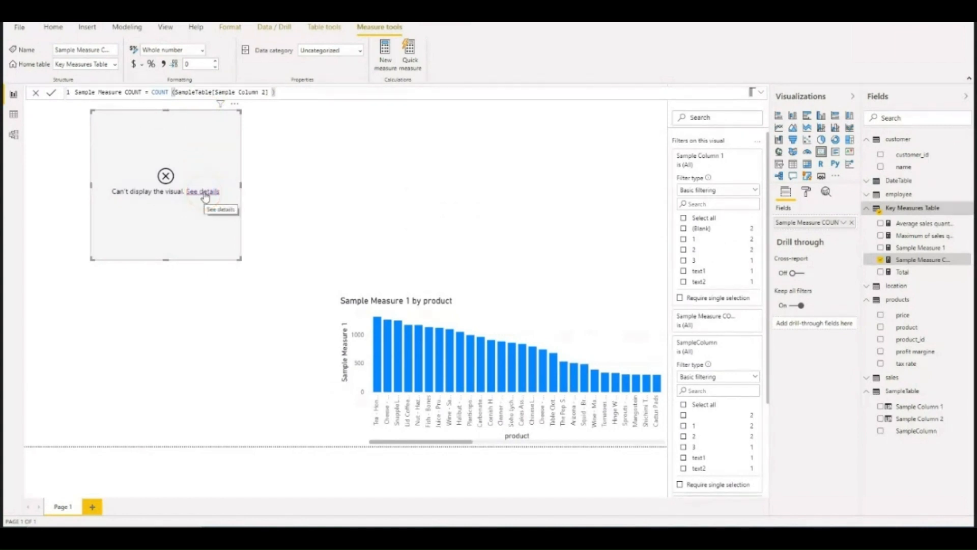
# Step: Open the card's error details, read the explanation and close the dialog
pyautogui.click(204, 193)
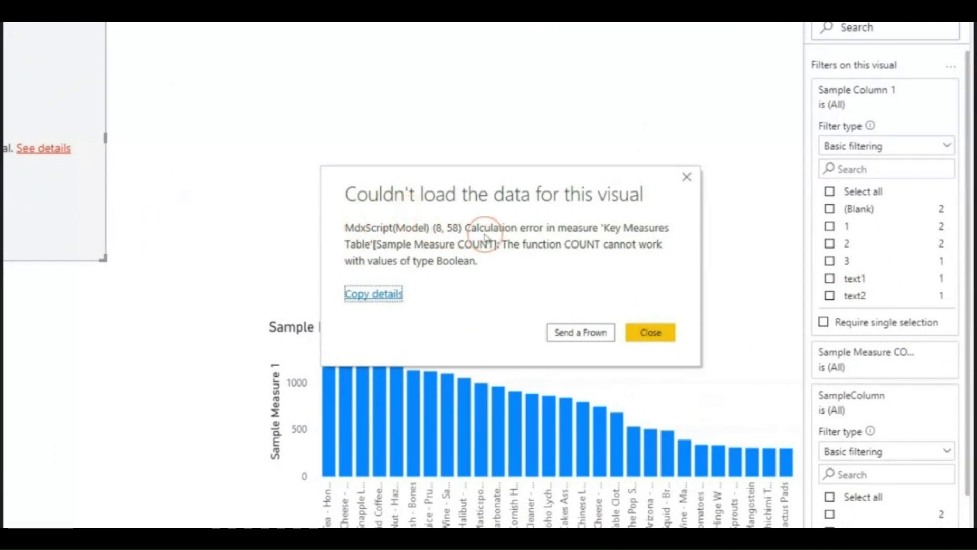
pyautogui.click(467, 232)
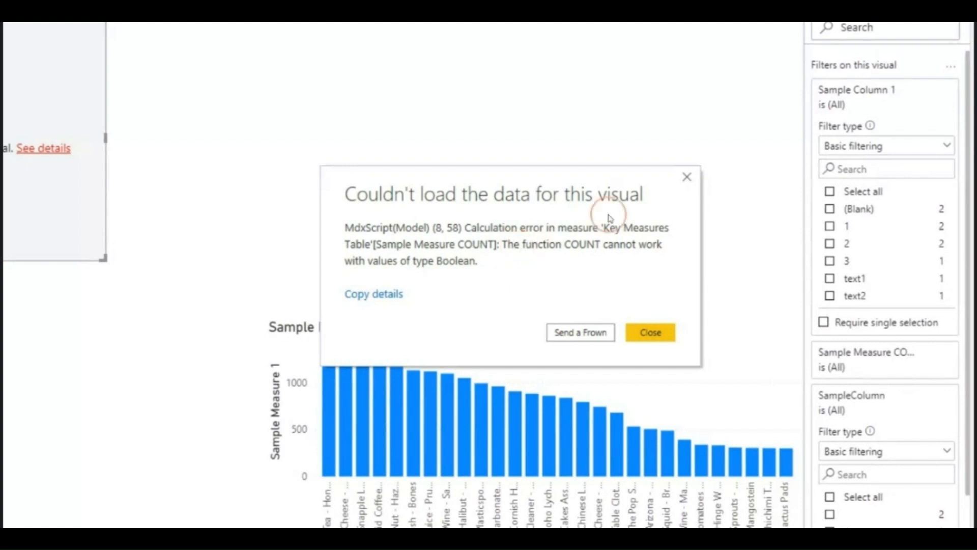
pyautogui.click(686, 176)
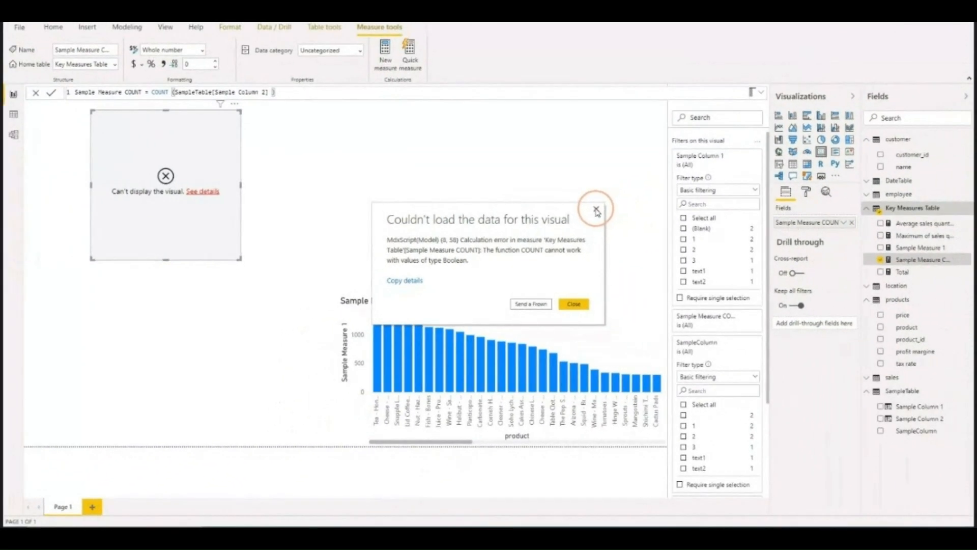
pyautogui.click(609, 206)
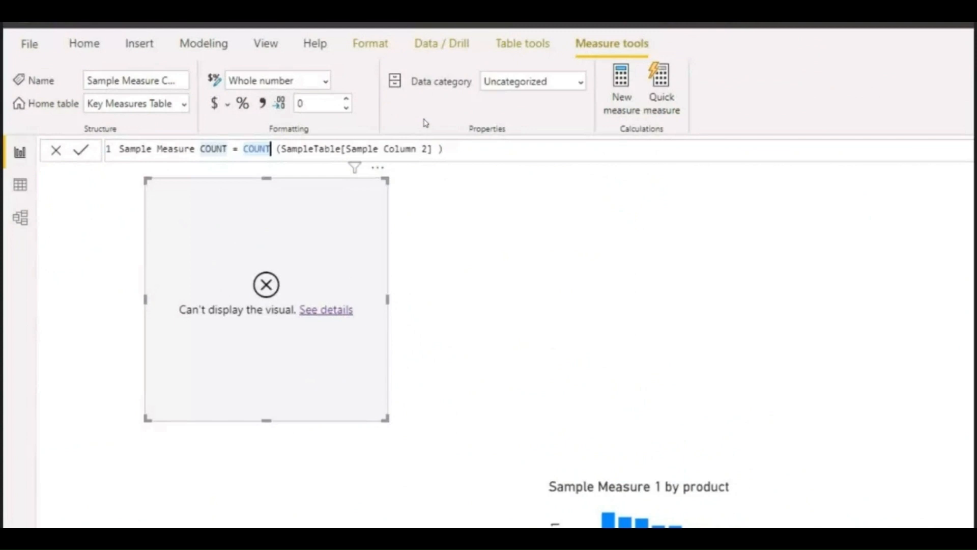
# Step: Change the function in the Sample Measure COUNT formula to COUNTA, giving COUNTA( SampleTable[Sample Column 2] )
pyautogui.write('A')
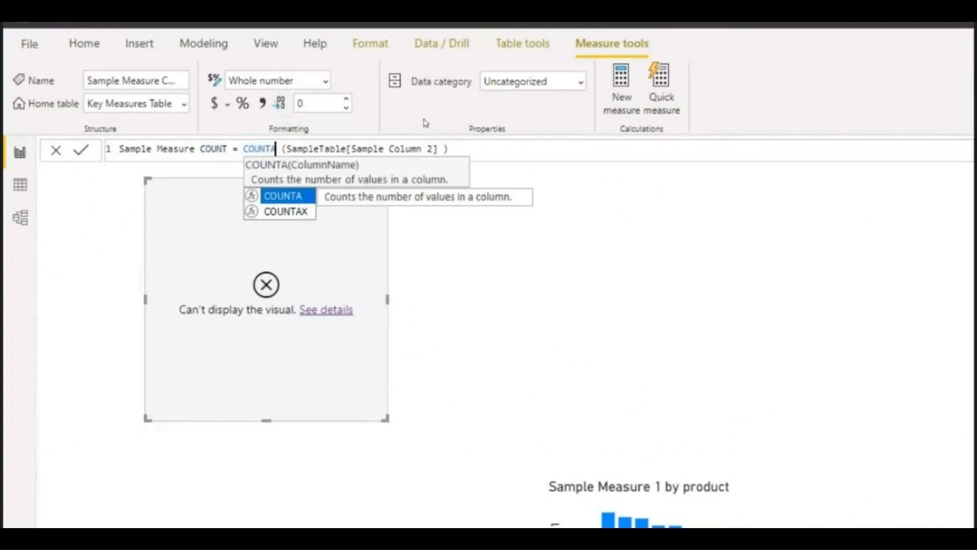
pyautogui.write('(')
pyautogui.click(435, 138)
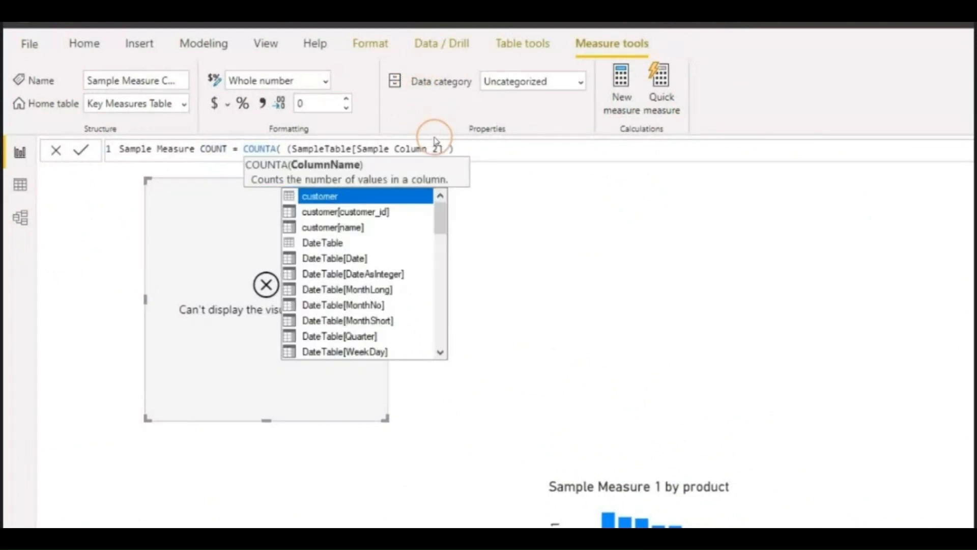
pyautogui.press('BackSpace')
pyautogui.click(524, 218)
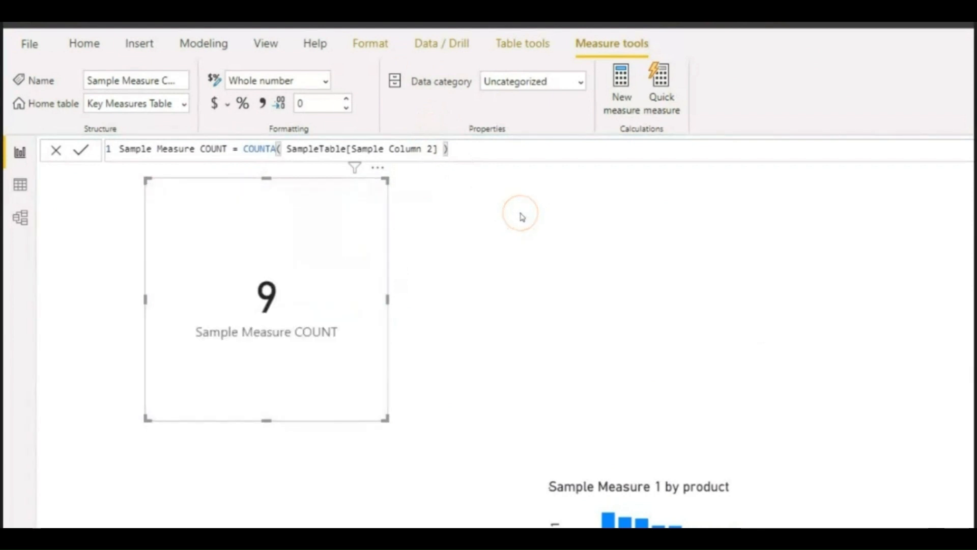
# Step: Change the column in the COUNTA formula to SampleTable[Sample Column 1] and commit the measure
pyautogui.doubleClick(431, 149)
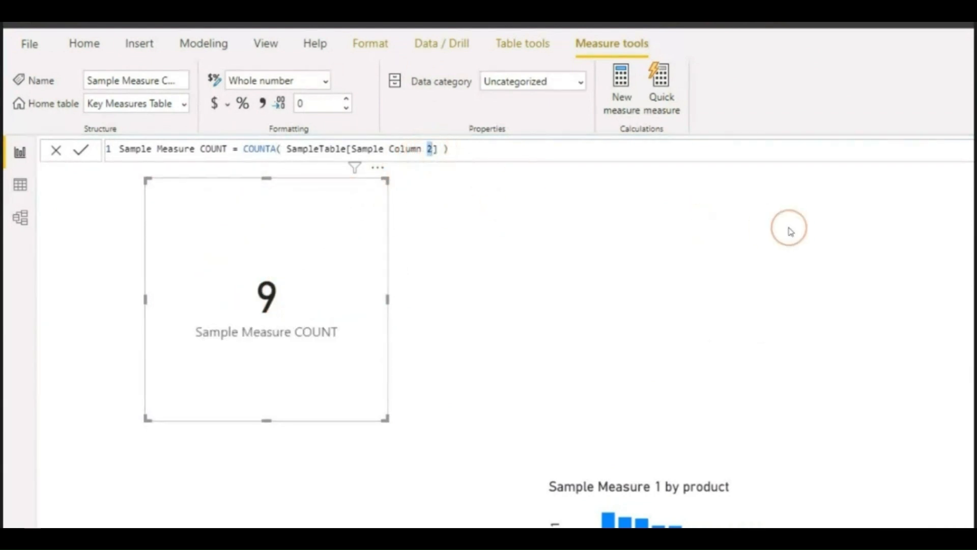
pyautogui.write('1')
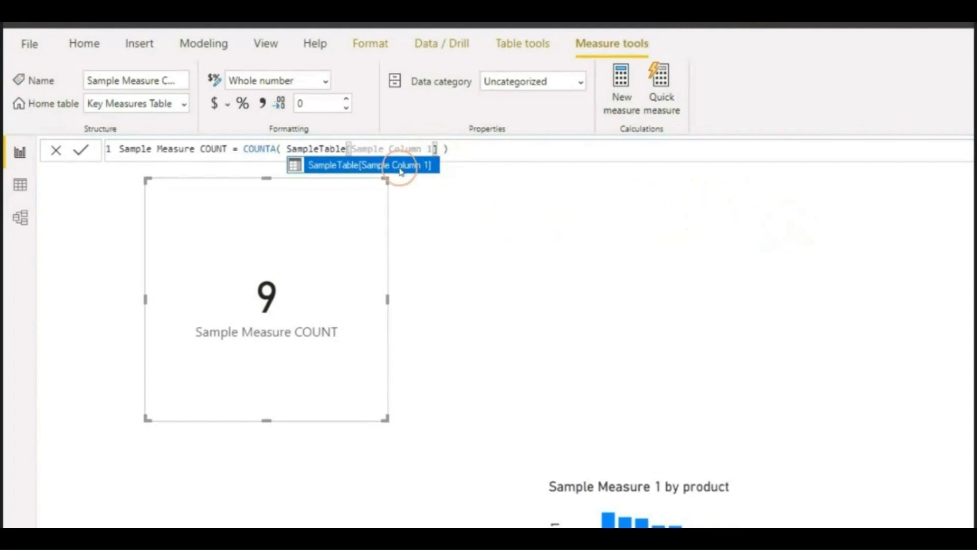
pyautogui.click(401, 165)
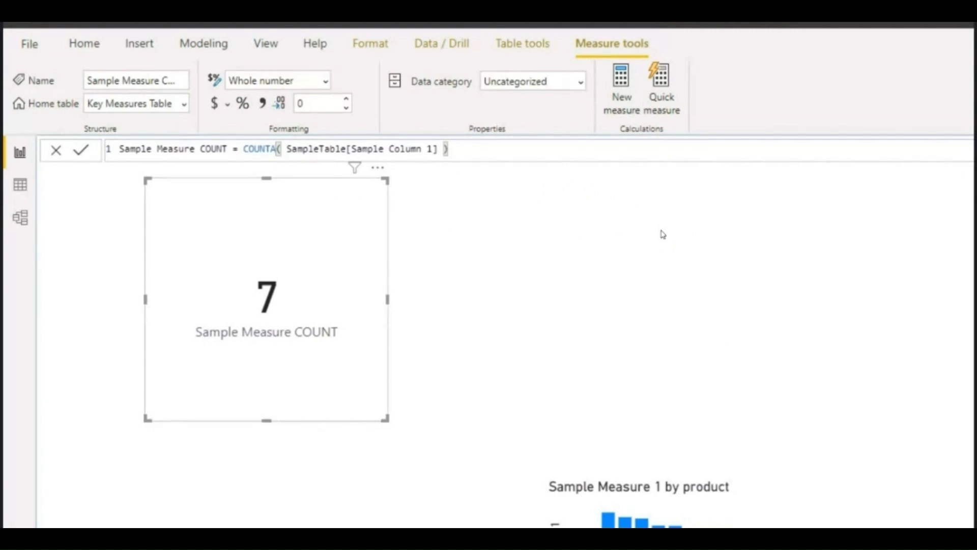
pyautogui.click(664, 231)
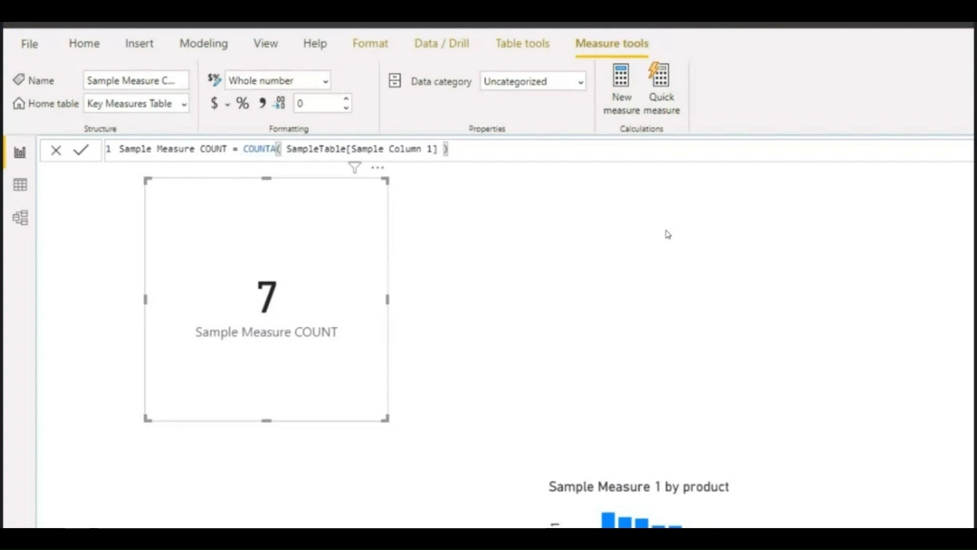
pyautogui.click(593, 286)
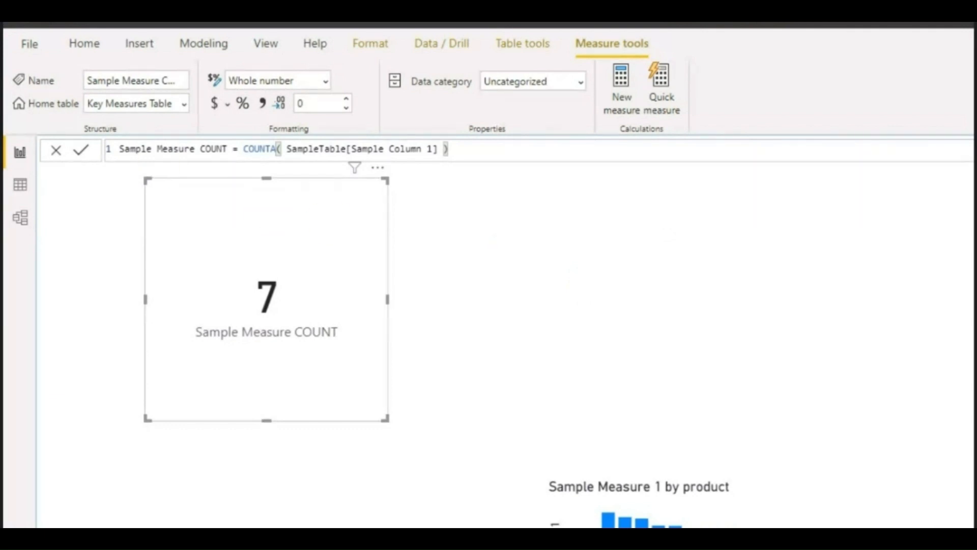
# Step: Check the SampleTable rows in the data view and return to the report page
pyautogui.click(34, 179)
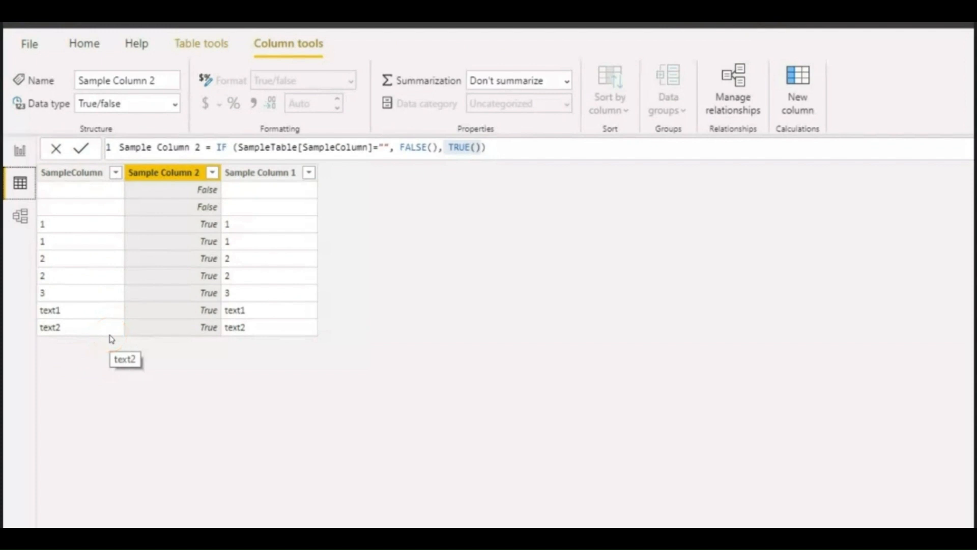
pyautogui.click(19, 151)
pyautogui.click(538, 294)
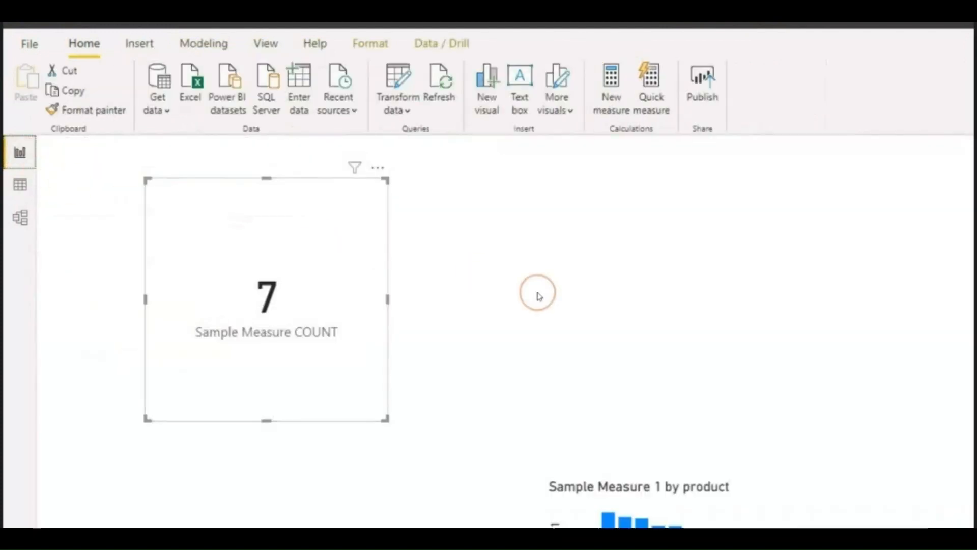
pyautogui.click(659, 284)
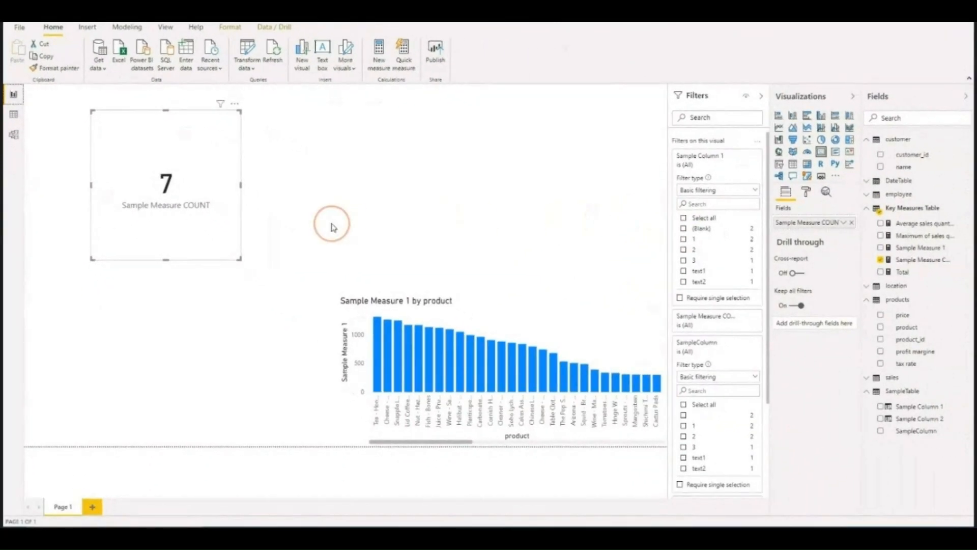
# Step: Change the function in the Sample Measure COUNT formula to DISTINCTCOUNT, giving DISTINCTCOUNT( SampleTable[Sample Column 1] ), and commit it
pyautogui.click(919, 260)
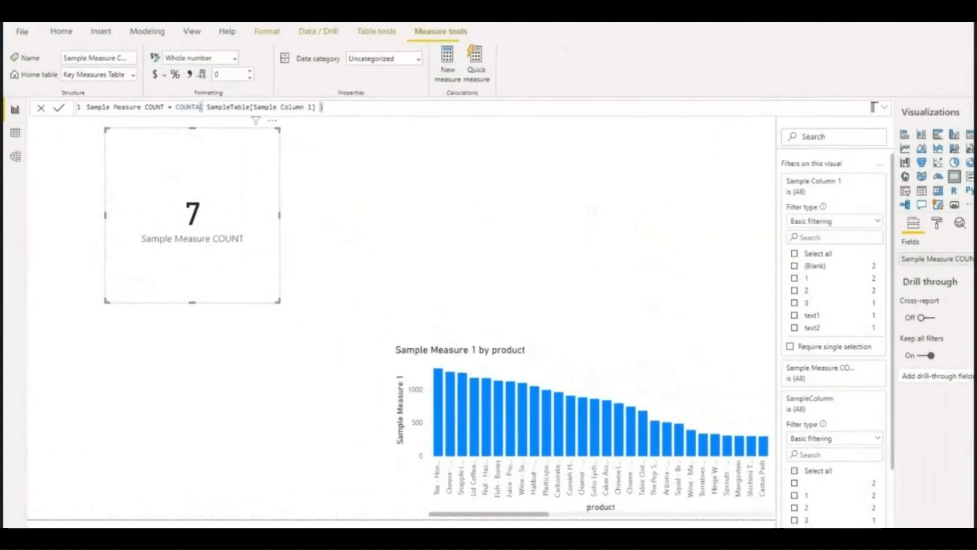
pyautogui.doubleClick(175, 108)
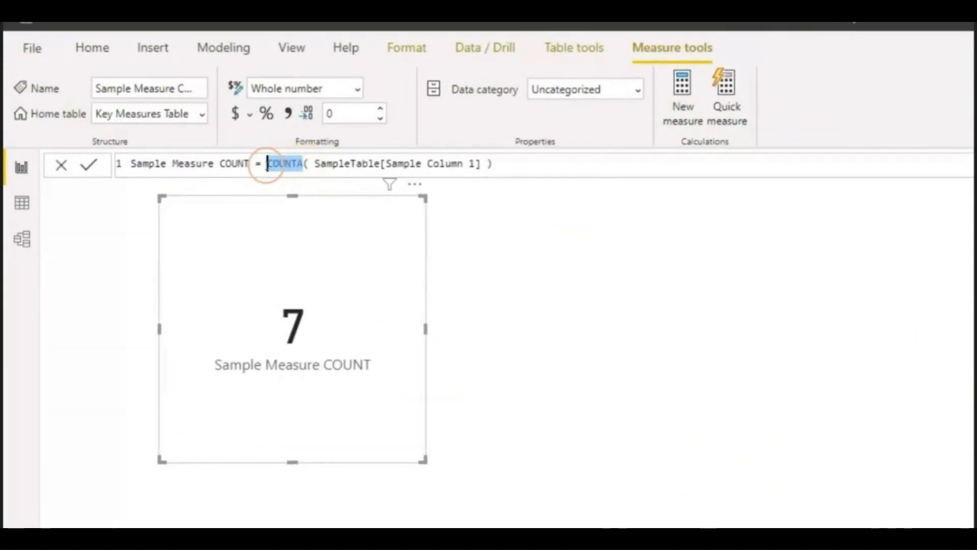
pyautogui.write('DIST')
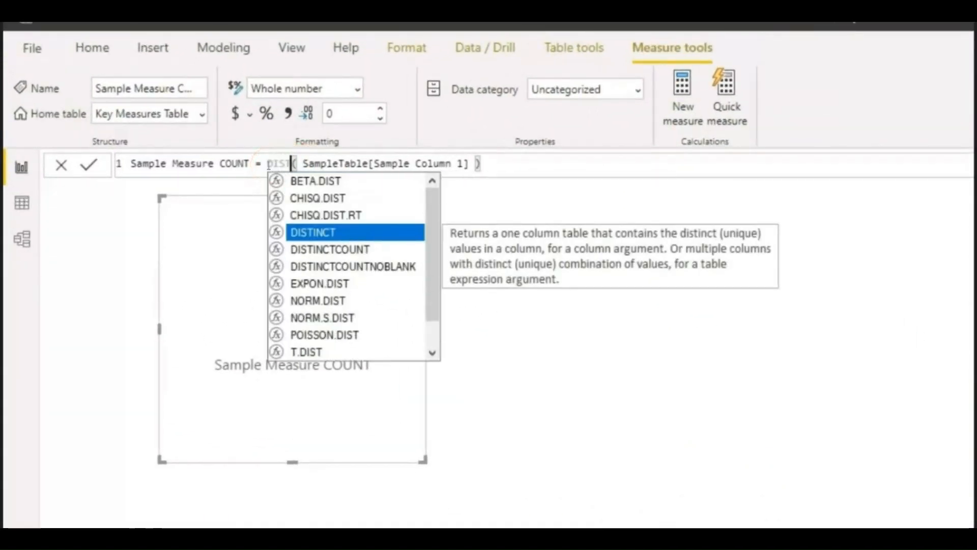
pyautogui.press('Down')
pyautogui.press('Tab')
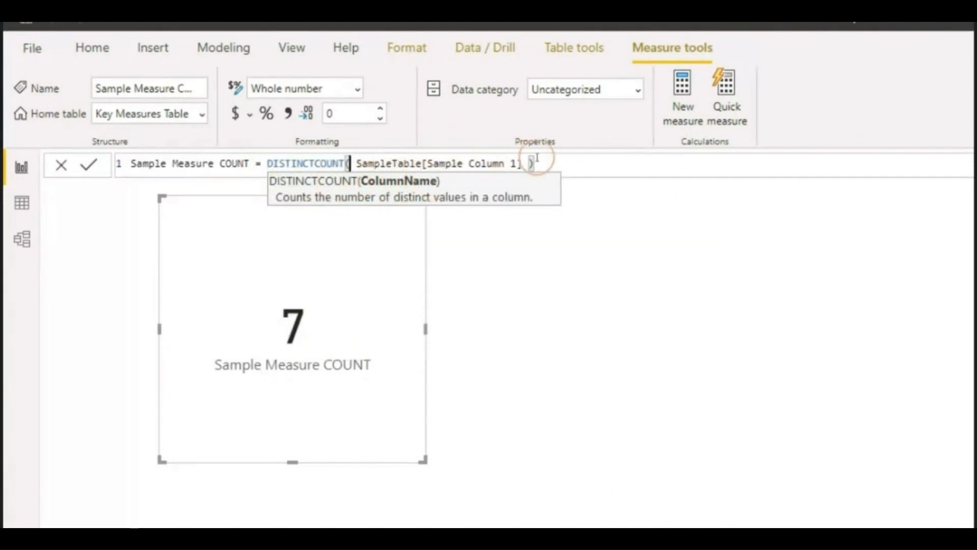
pyautogui.click(558, 164)
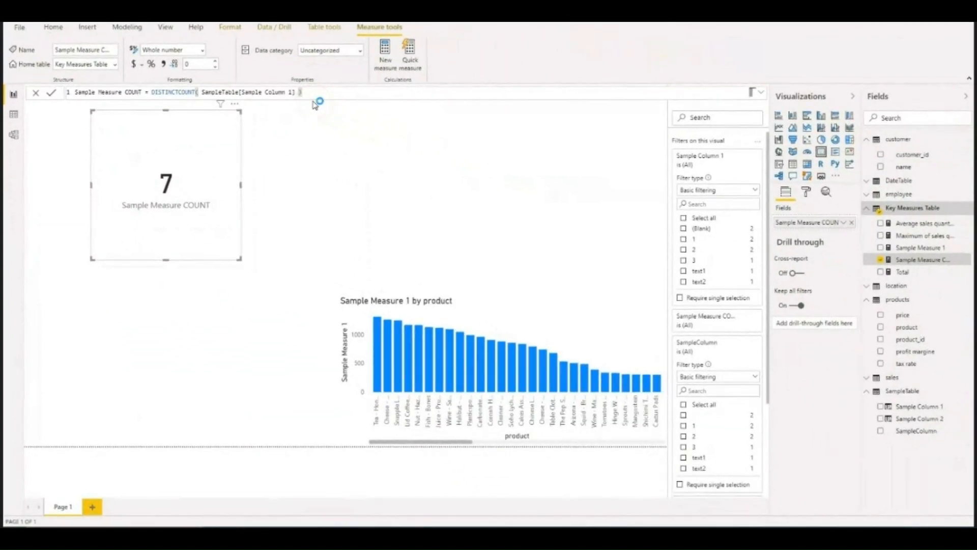
pyautogui.press('Return')
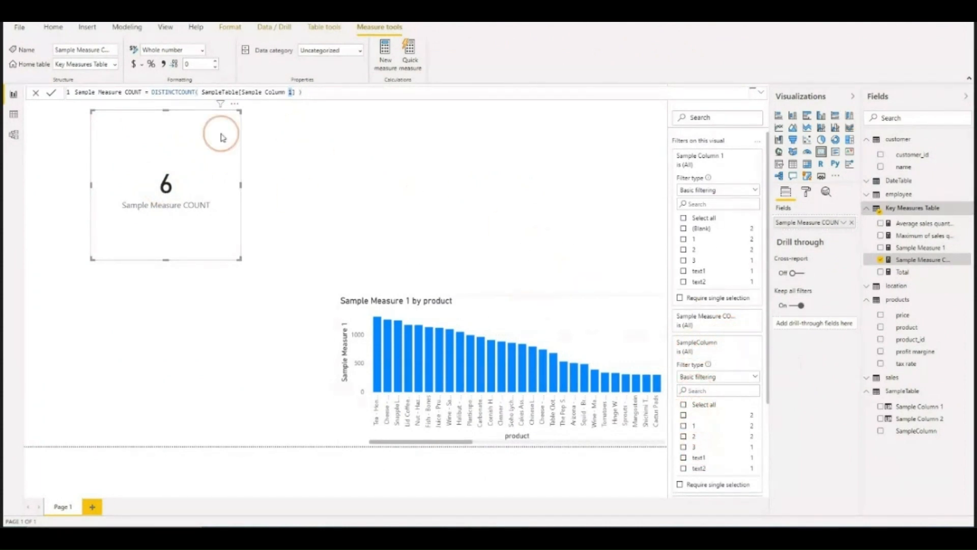
# Step: Edit the column reference in the DISTINCTCOUNT formula to SampleTable[SampleColumn]
pyautogui.click(265, 92)
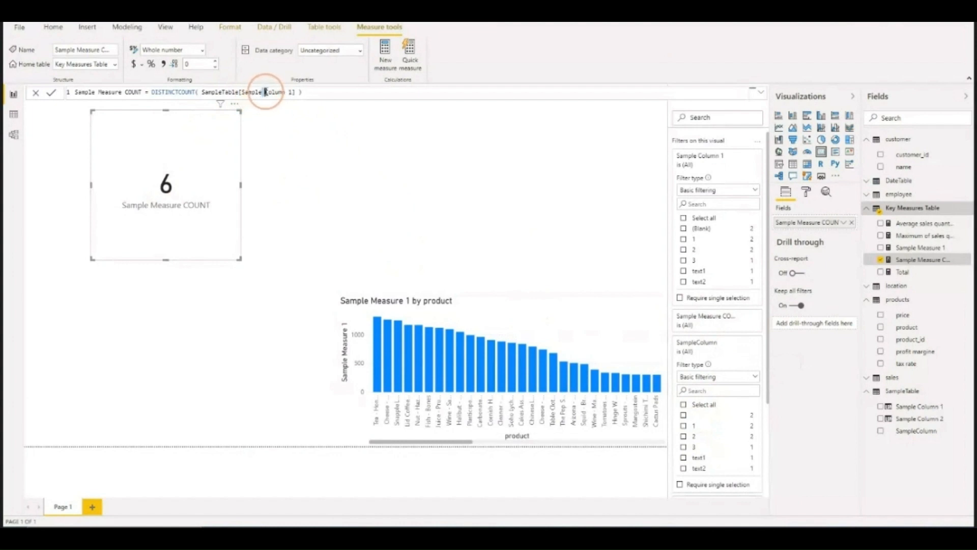
pyautogui.press('BackSpace')
pyautogui.click(289, 92)
pyautogui.press('BackSpace')
pyautogui.press('BackSpace')
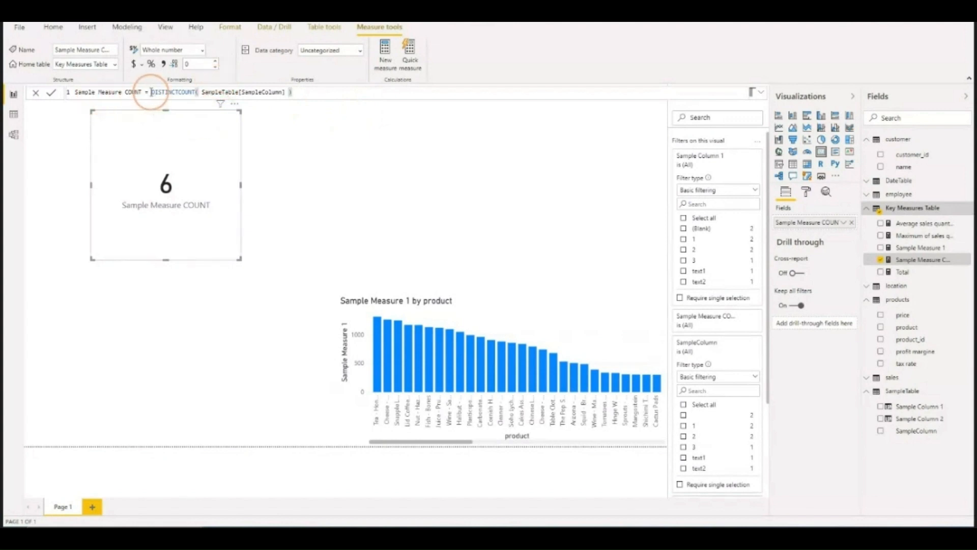
# Step: Replace DISTINCTCOUNT with COUNTBLANK in the Sample Measure COUNT formula
pyautogui.moveTo(151, 93); pyautogui.dragTo(202, 95)
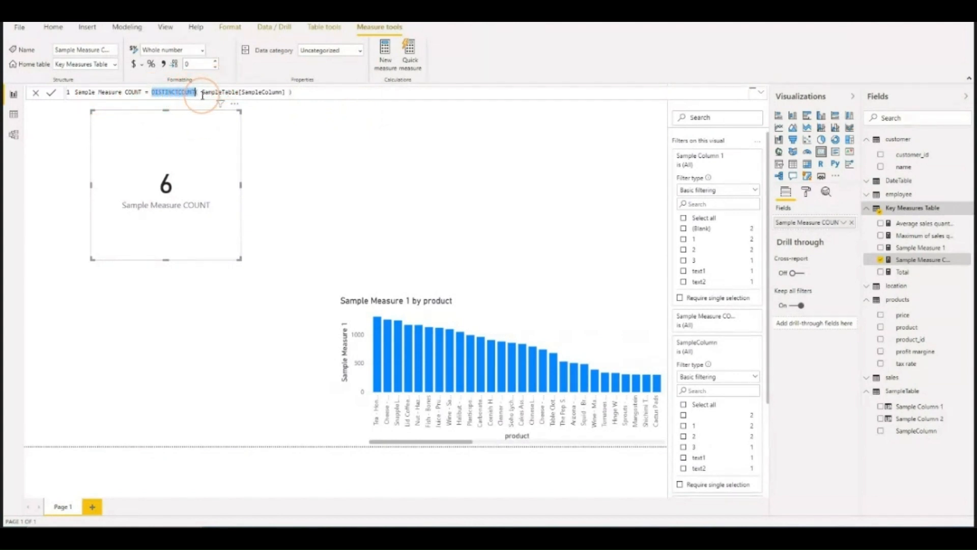
pyautogui.write('COUNT')
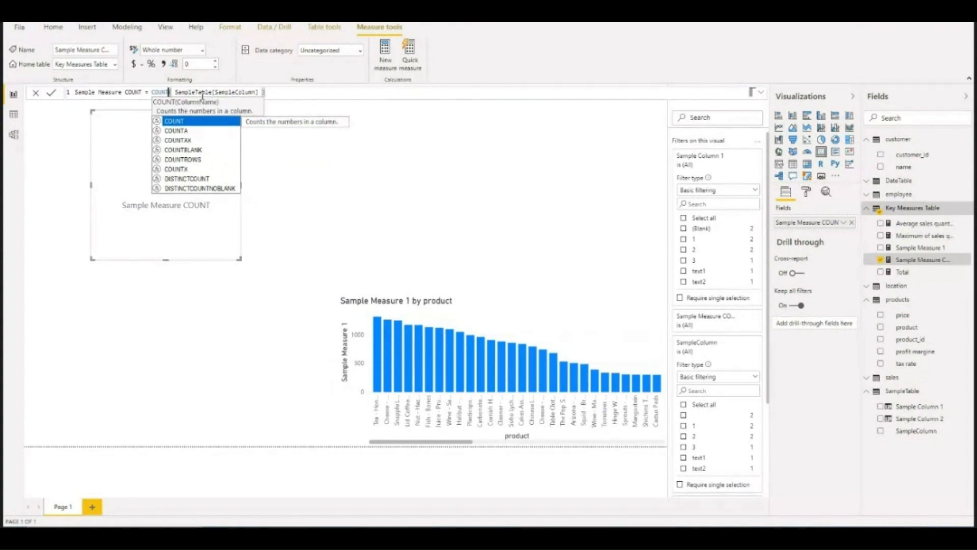
pyautogui.press('Down')
pyautogui.press('Down')
pyautogui.press('Down')
pyautogui.press('Tab')
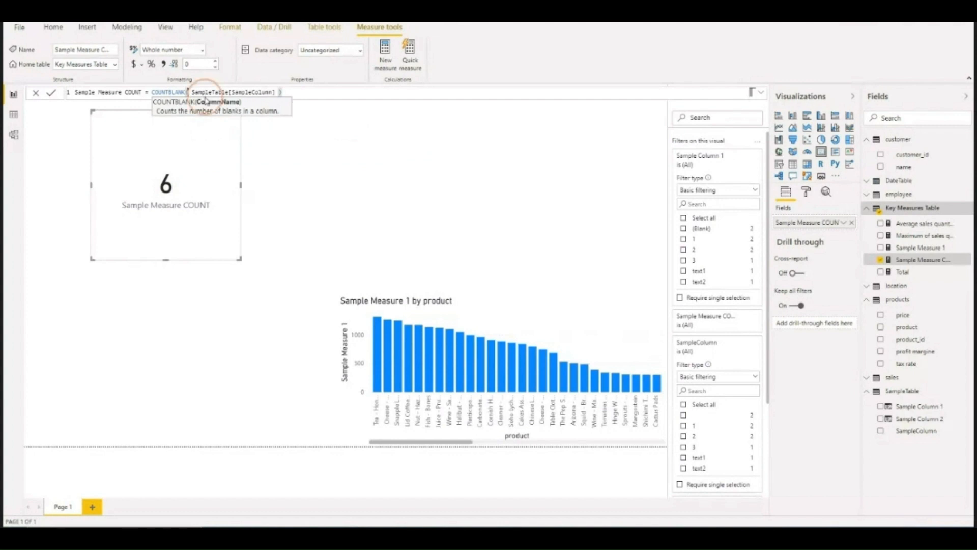
# Step: Change the COUNTBLANK argument to SampleTable[Sample Column 1] and commit the measure
pyautogui.click(274, 92)
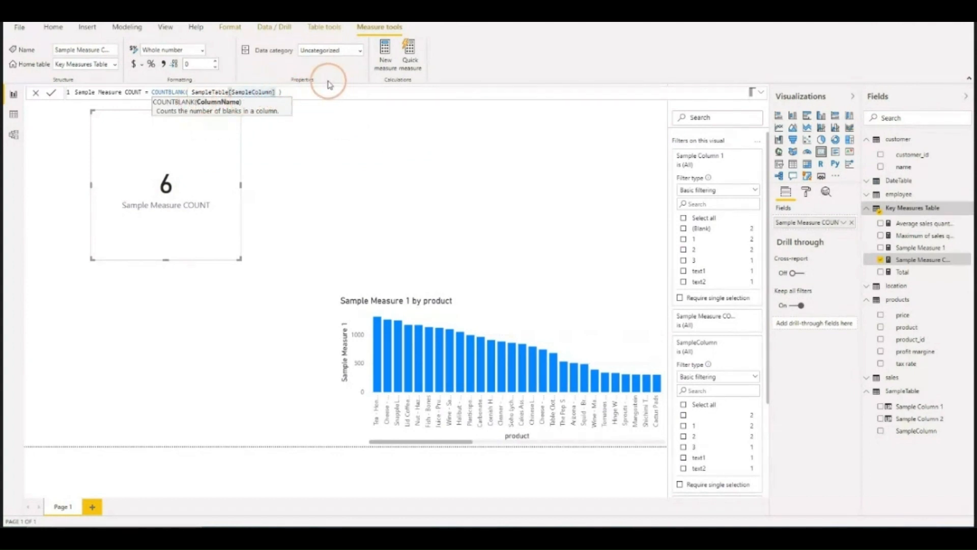
pyautogui.press('Left')
pyautogui.press('Left')
pyautogui.press('Left')
pyautogui.press('Left')
pyautogui.press('Left')
pyautogui.press('Left')
pyautogui.press('Right')
pyautogui.press('Right')
pyautogui.press('Right')
pyautogui.press('Right')
pyautogui.press('Right')
pyautogui.press('Right')
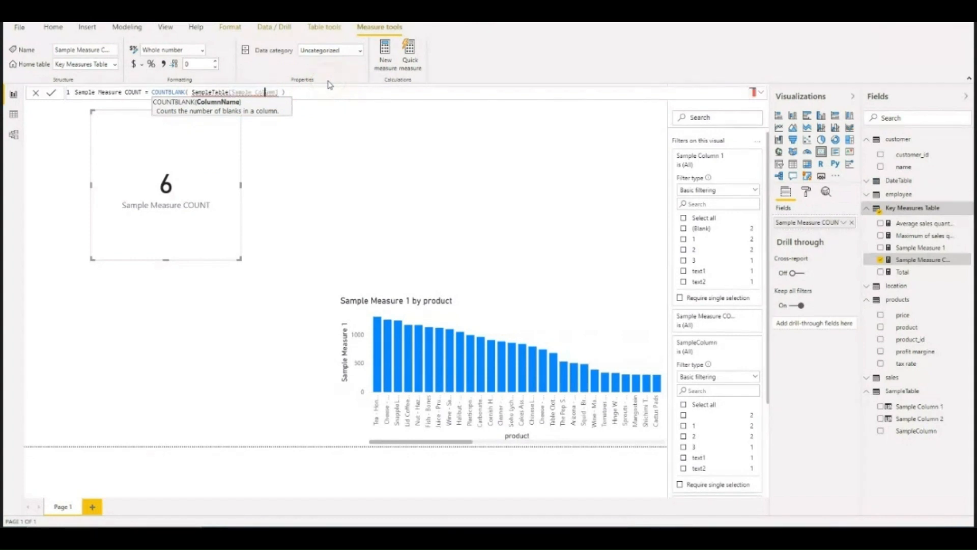
pyautogui.write('1')
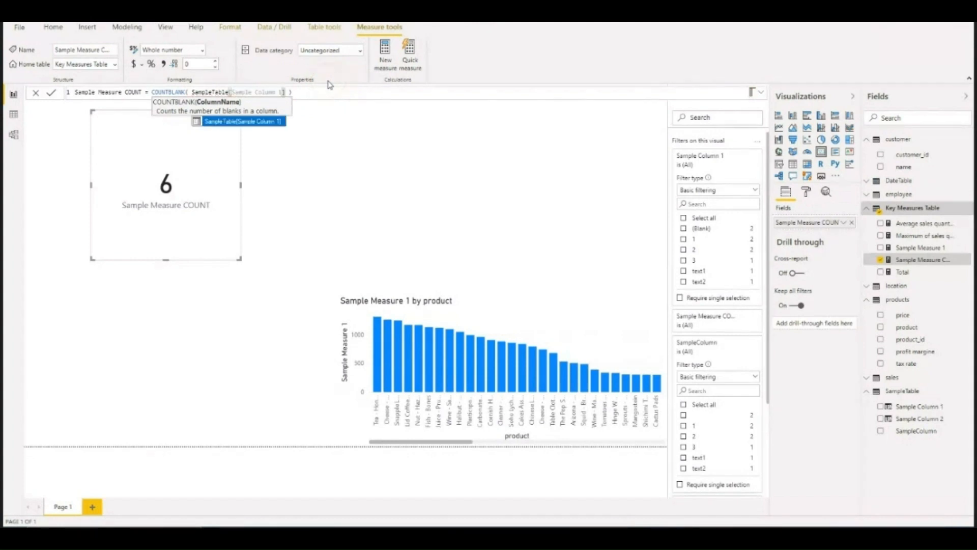
pyautogui.press('Return')
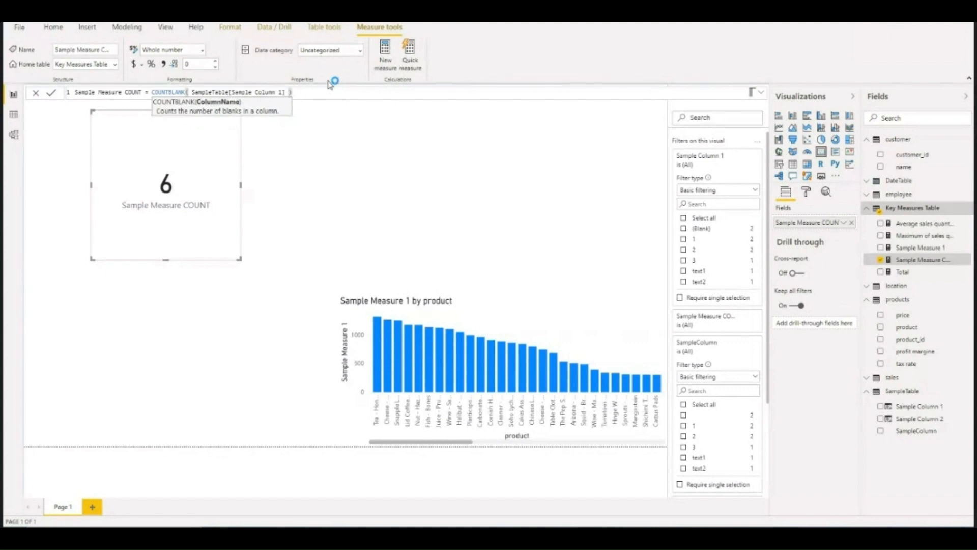
pyautogui.click(329, 92)
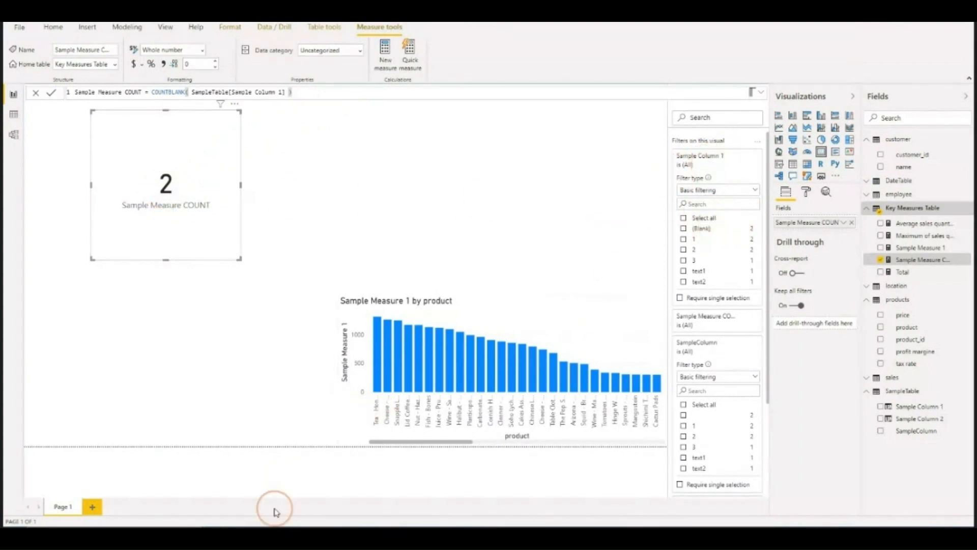
# Step: Switch to the text editor with the list of counting functions and highlight the A suffix of COUNTA
pyautogui.click(276, 537)
pyautogui.moveTo(355, 157); pyautogui.dragTo(540, 131)
pyautogui.moveTo(347, 248); pyautogui.dragTo(360, 247)
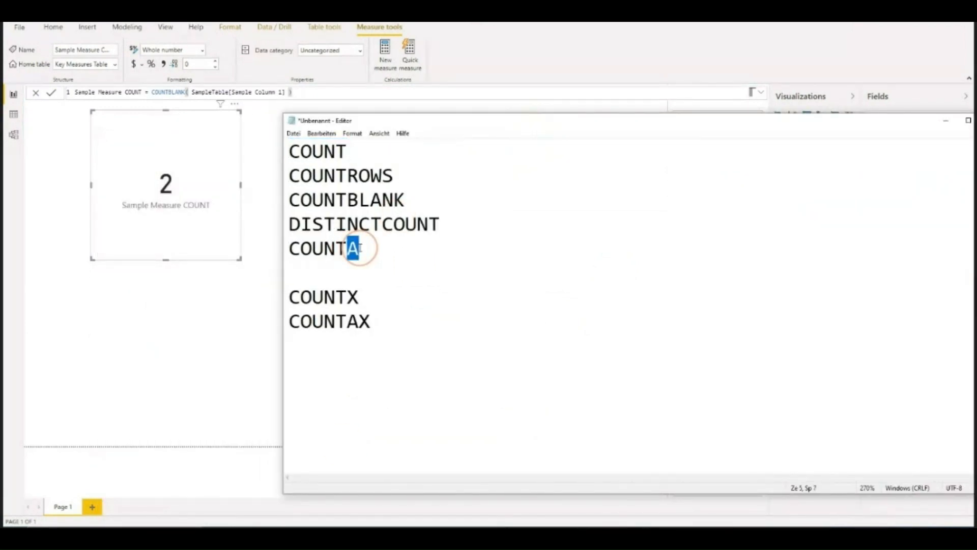
pyautogui.click(360, 249)
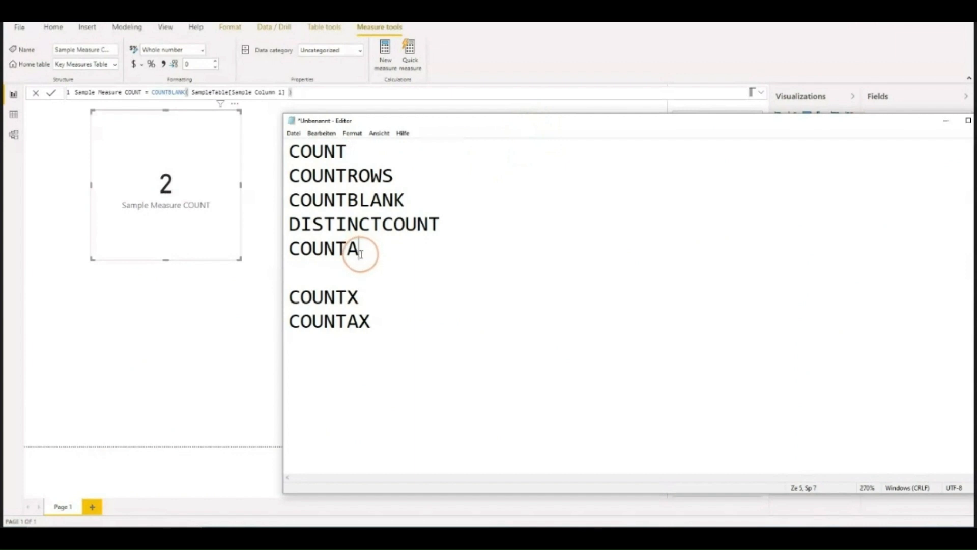
pyautogui.doubleClick(290, 247)
pyautogui.click(371, 249)
pyautogui.moveTo(367, 249); pyautogui.dragTo(346, 250)
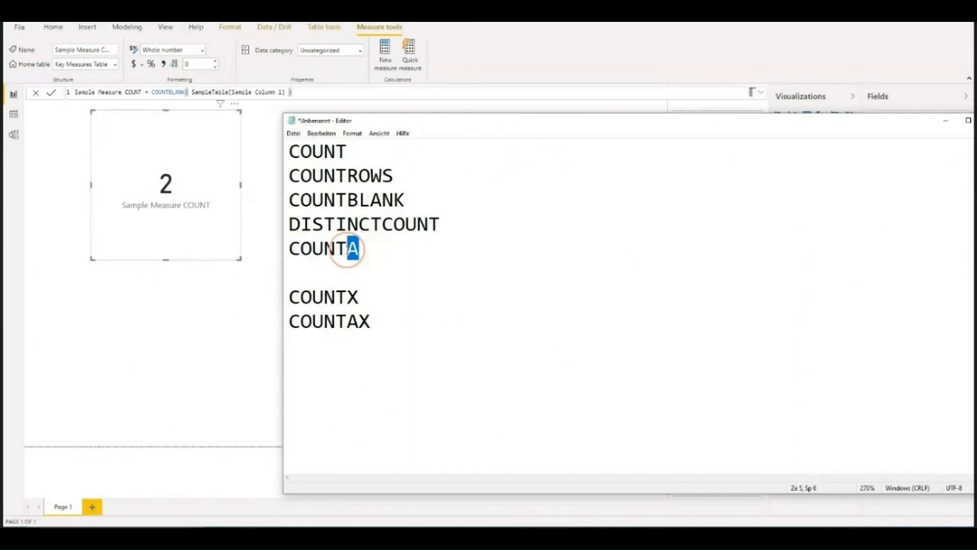
pyautogui.click(362, 251)
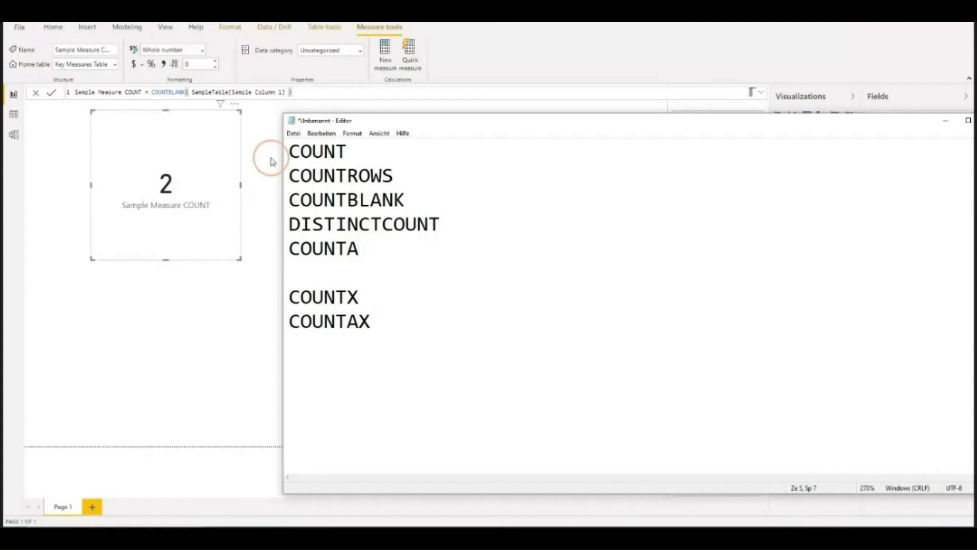
# Step: Return to Power BI, replace COUNTBLANK with AVERAGE in the formula, and look through the suggested AVERAGE function variants
pyautogui.click(185, 93)
pyautogui.moveTo(186, 93); pyautogui.dragTo(153, 92)
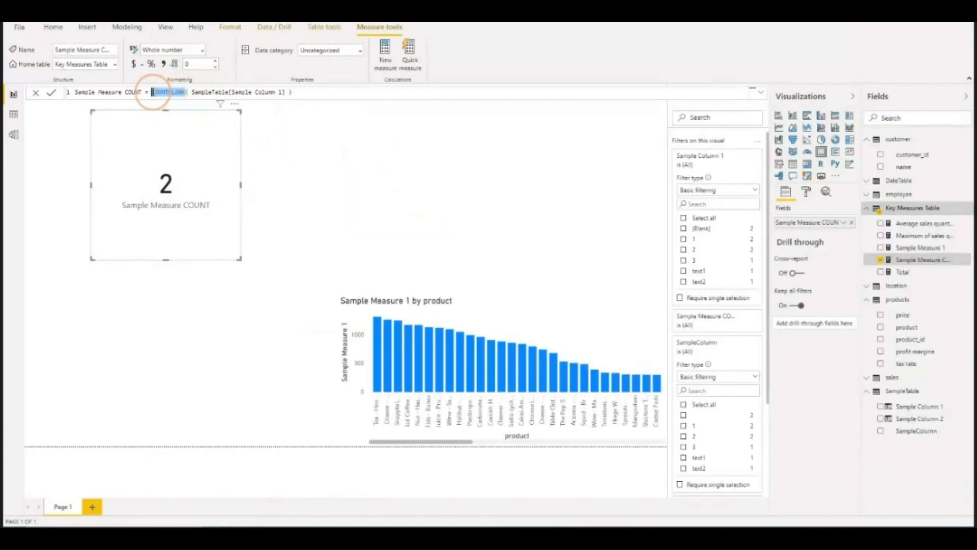
pyautogui.press('BackSpace')
pyautogui.write('ABERAGE')
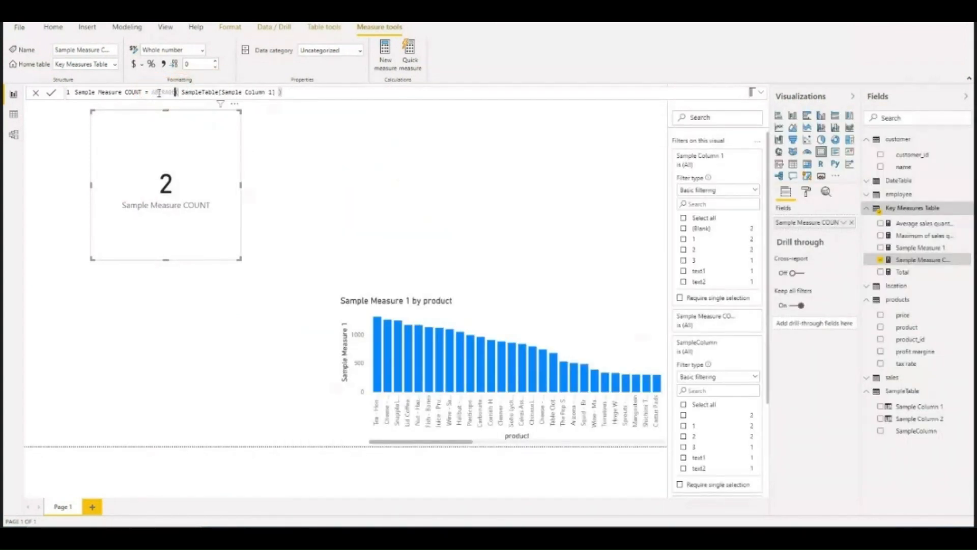
pyautogui.press('BackSpace')
pyautogui.press('BackSpace')
pyautogui.press('BackSpace')
pyautogui.press('BackSpace')
pyautogui.press('BackSpace')
pyautogui.press('BackSpace')
pyautogui.write('VERAGE(')
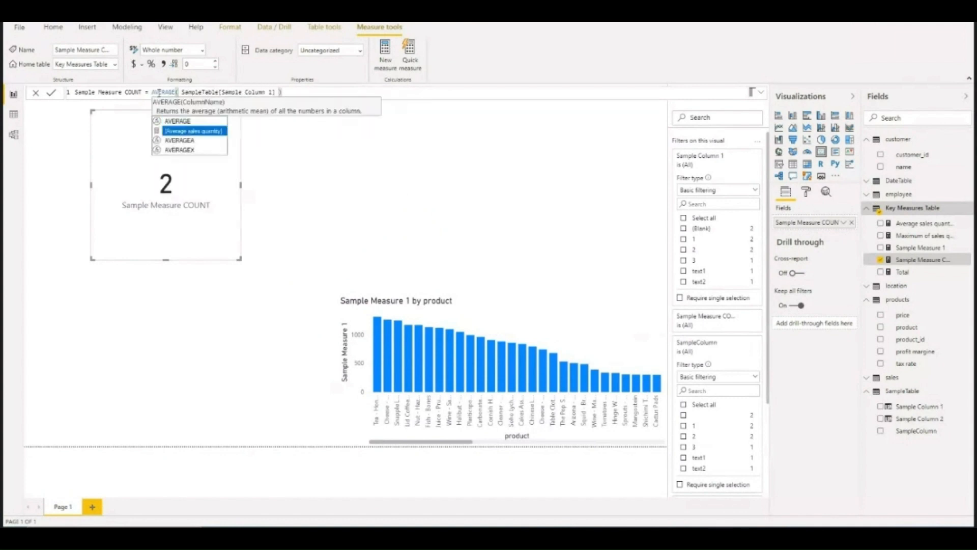
pyautogui.press('Down')
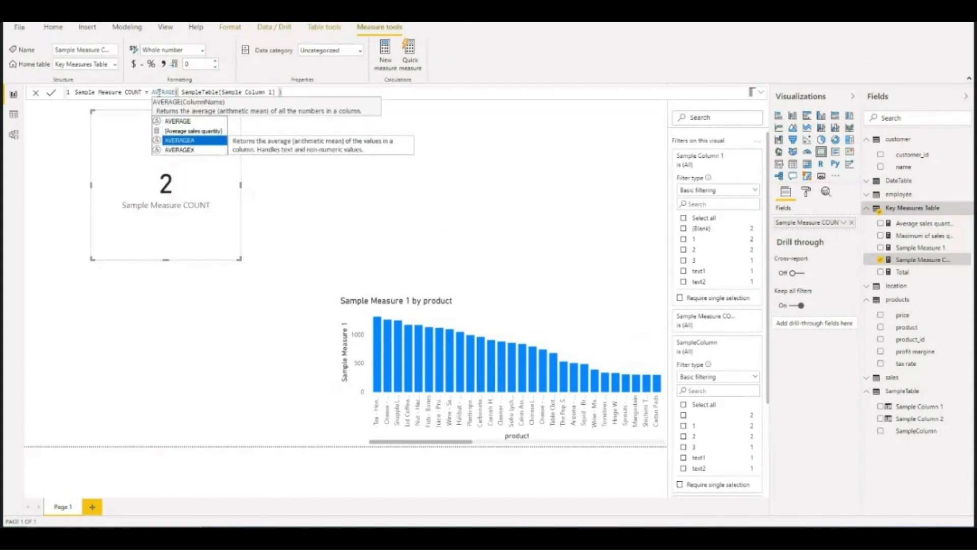
pyautogui.press('Up')
pyautogui.press('Up')
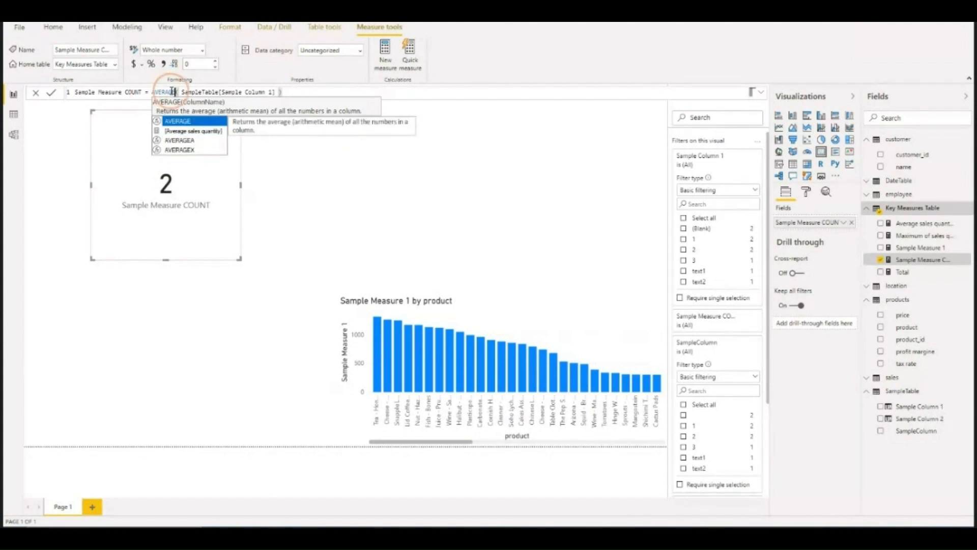
# Step: Replace AVERAGE with COUNT in the Sample Measure COUNT formula and commit the measure
pyautogui.moveTo(177, 92); pyautogui.dragTo(152, 90)
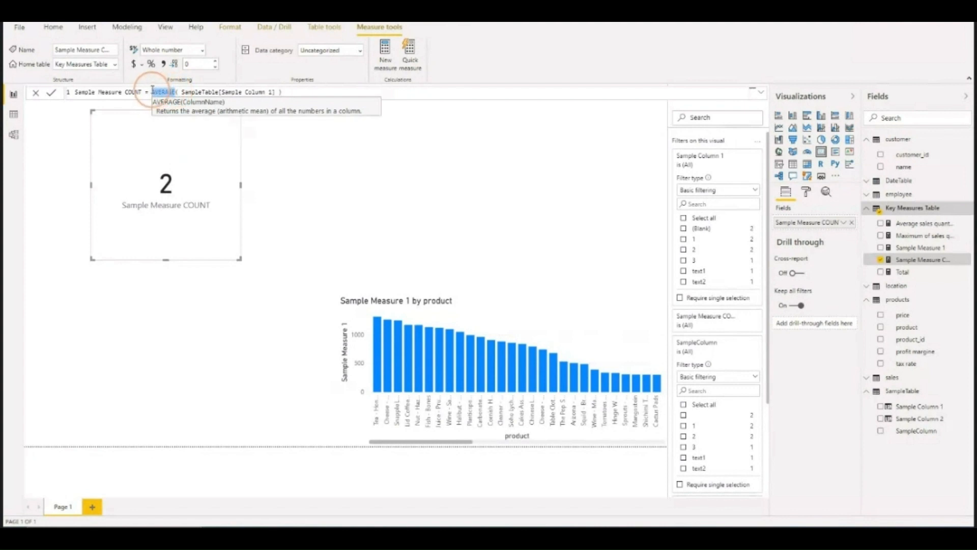
pyautogui.write('COUNT')
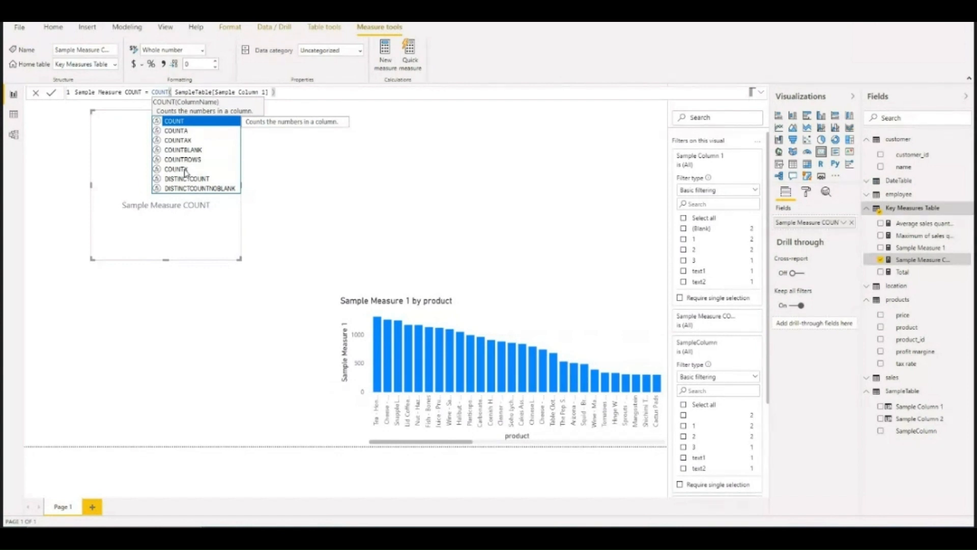
pyautogui.click(383, 204)
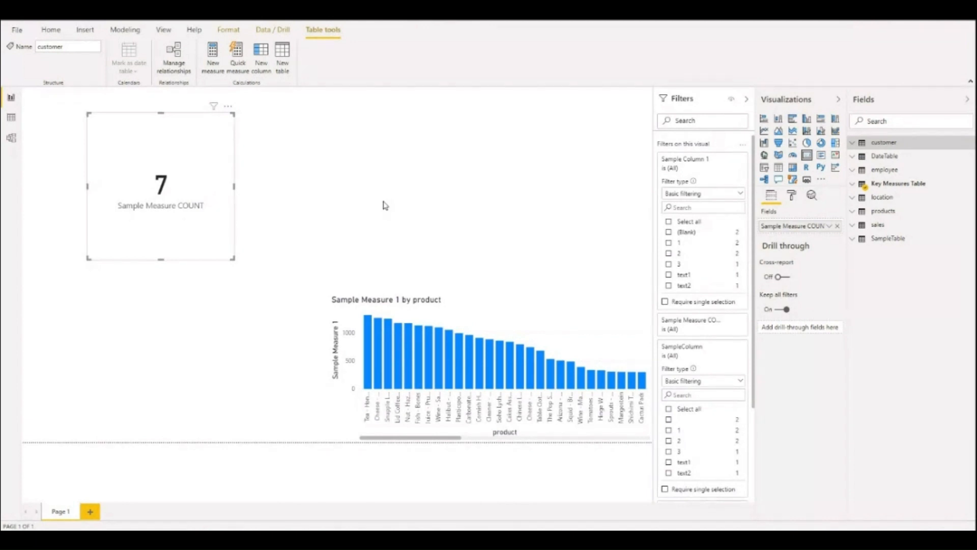
pyautogui.click(401, 163)
pyautogui.click(404, 176)
# Step: Open the sales table in Data view and examine the formula of its revenue calculated column
pyautogui.click(861, 225)
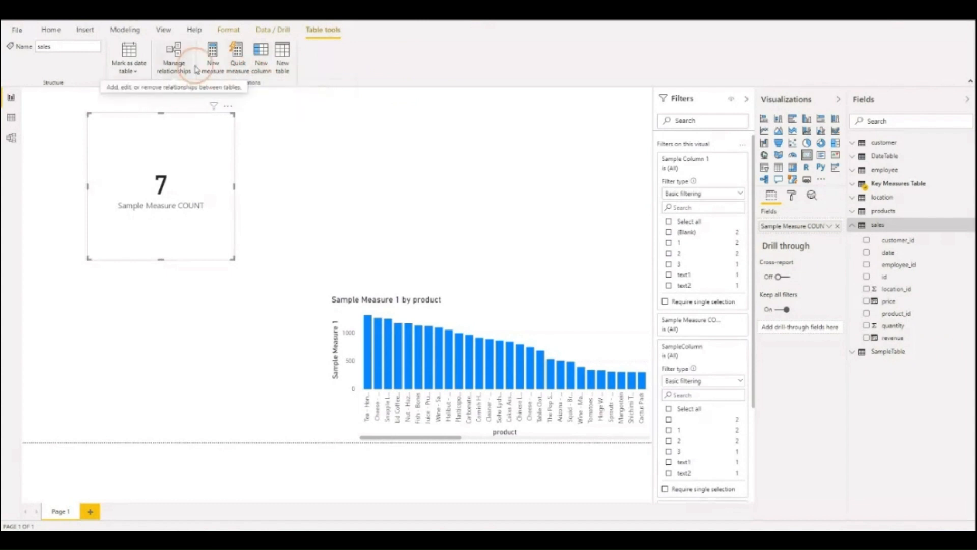
pyautogui.click(14, 120)
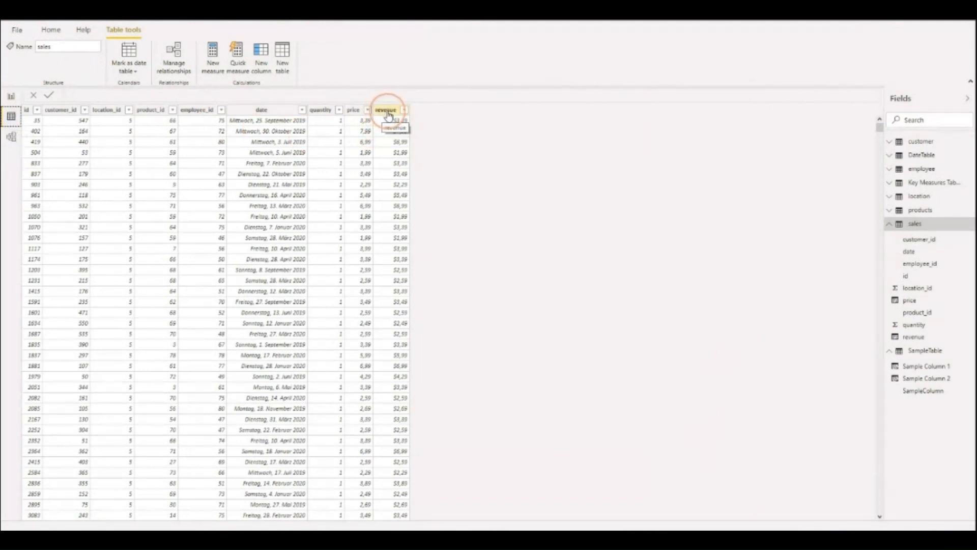
pyautogui.click(915, 338)
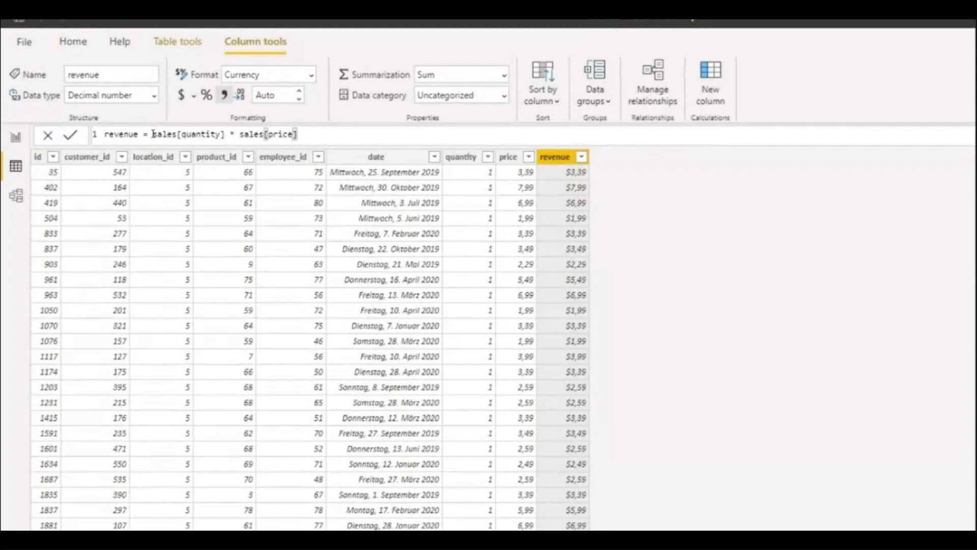
pyautogui.moveTo(154, 134); pyautogui.dragTo(298, 134)
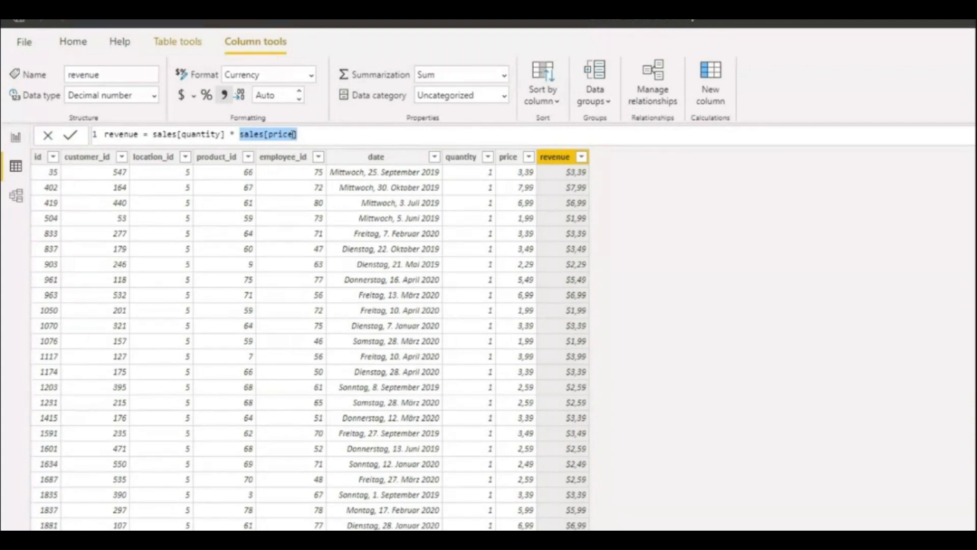
# Step: Return to the report and add a new measure named Revenue Measure to Key Measures Table
pyautogui.click(9, 140)
pyautogui.click(15, 142)
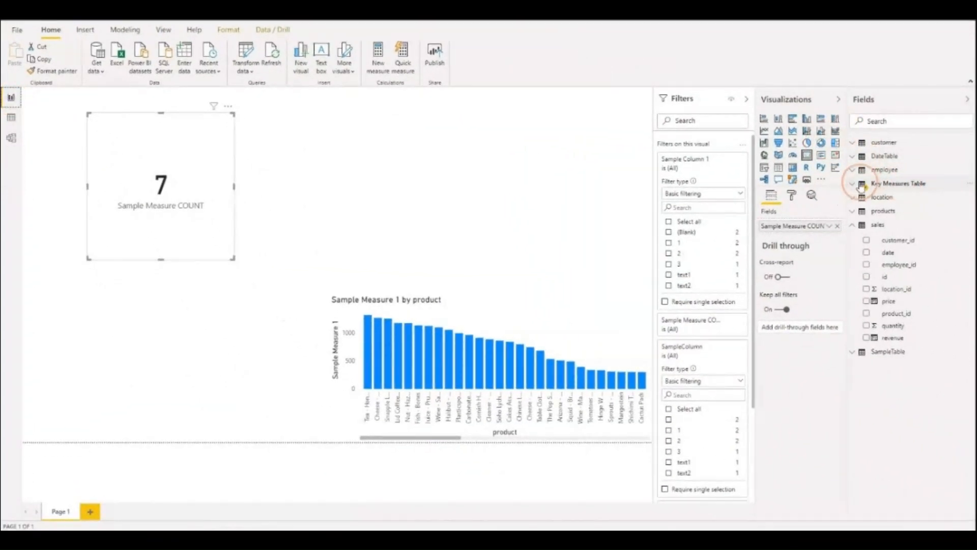
pyautogui.click(859, 184)
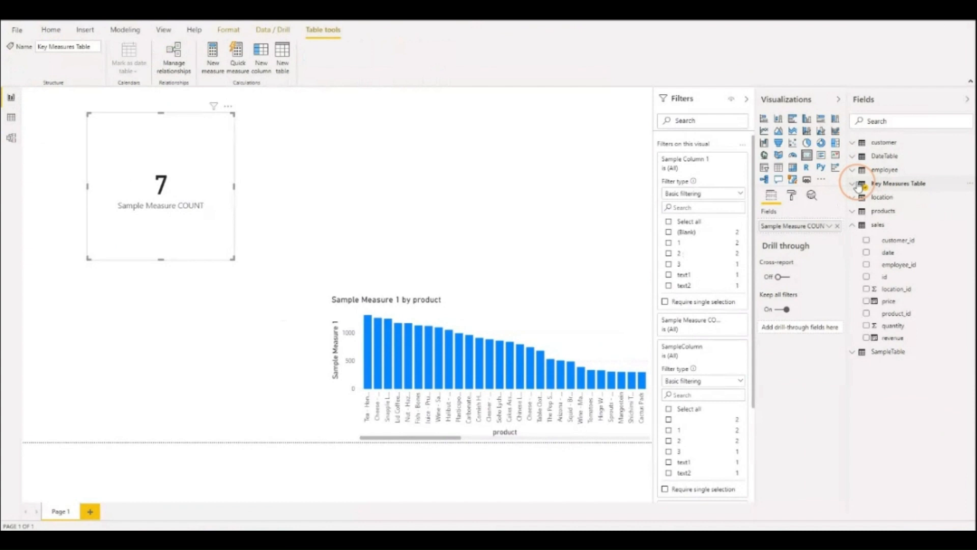
pyautogui.click(899, 185)
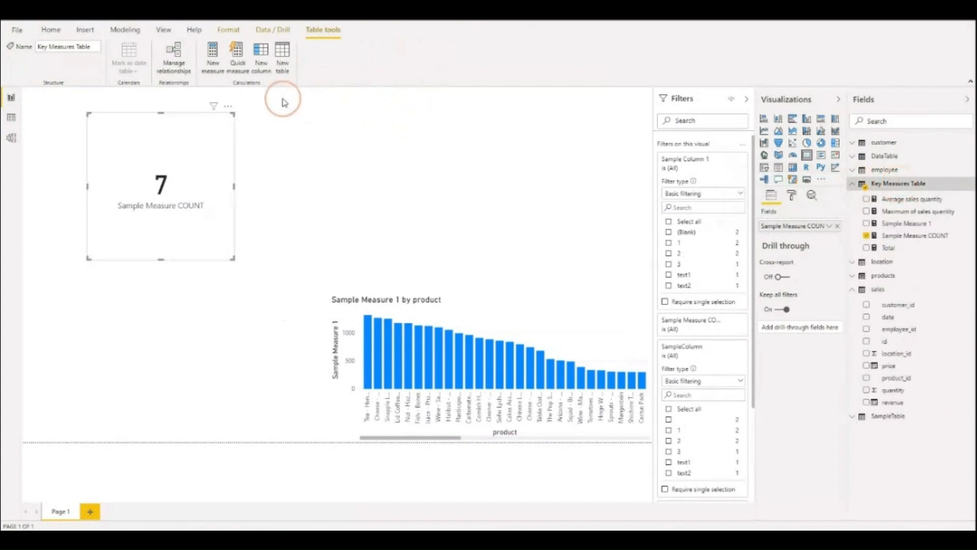
pyautogui.click(208, 61)
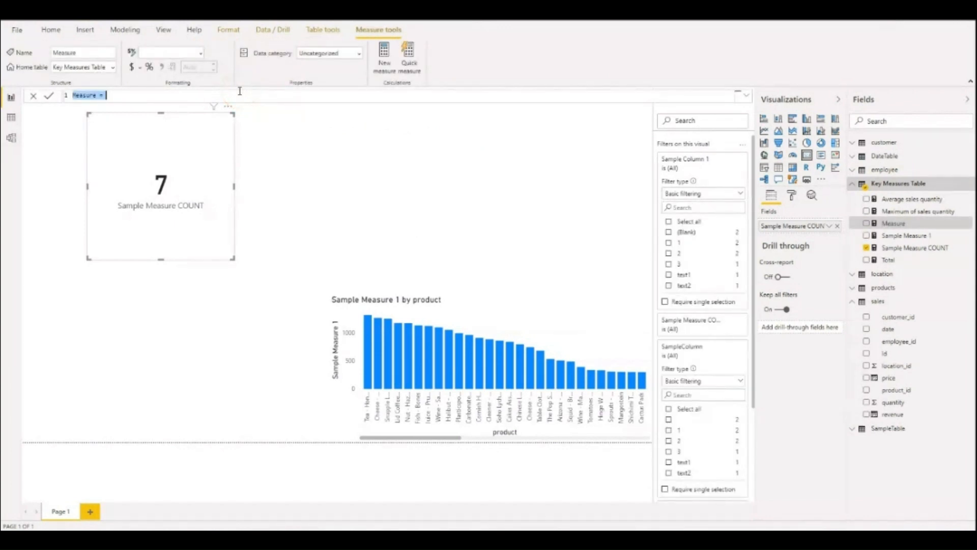
pyautogui.write('Revenue')
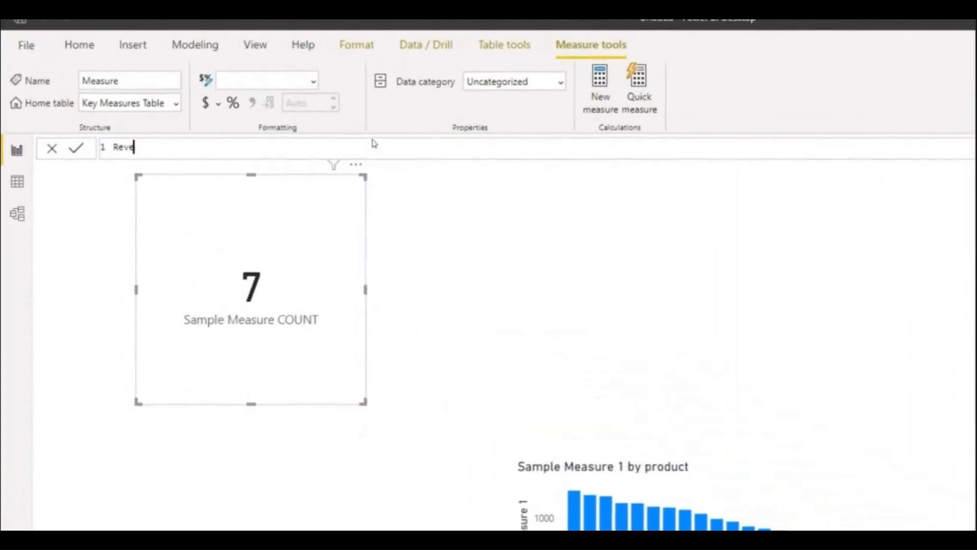
pyautogui.write(' Measure ')
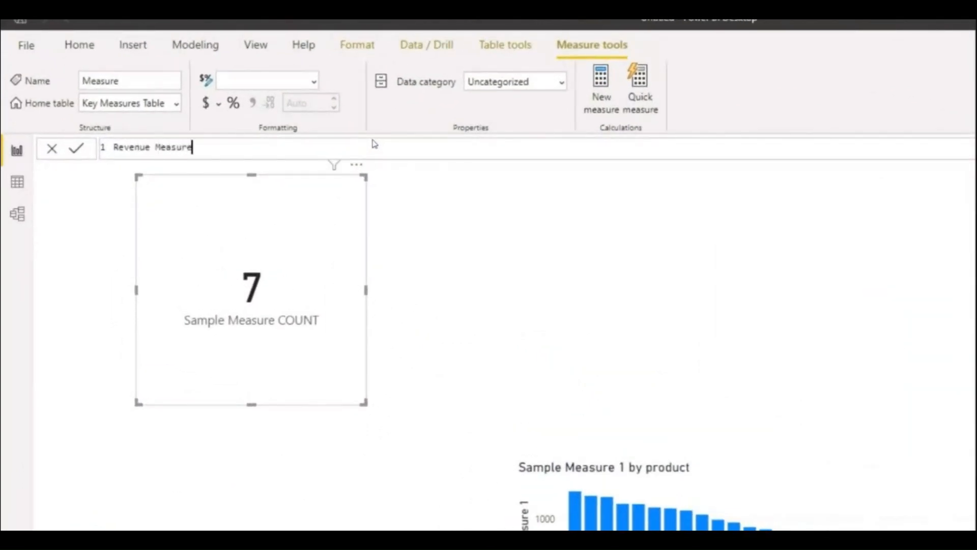
# Step: Begin the Revenue Measure formula with SUM applied to sales[quantity]
pyautogui.write('=')
pyautogui.write('SUM (')
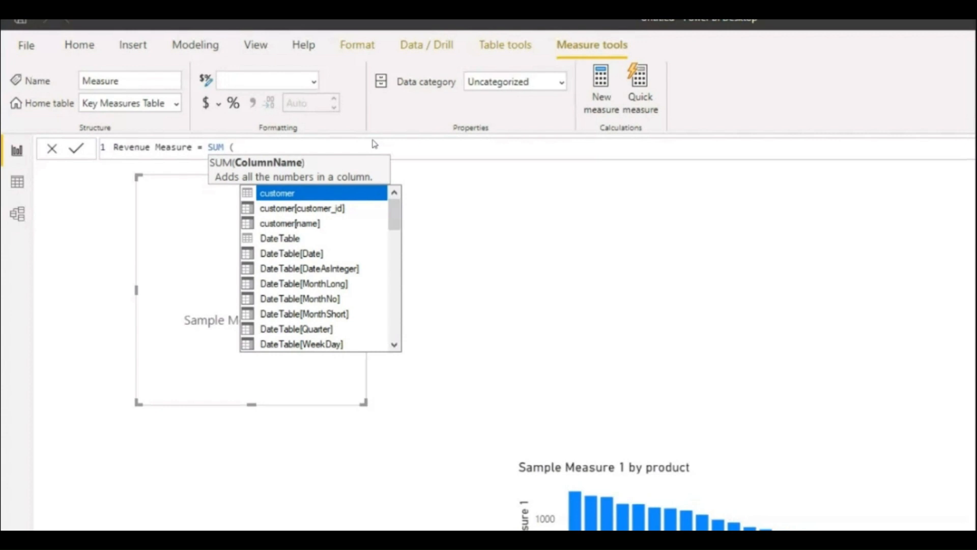
pyautogui.write('q')
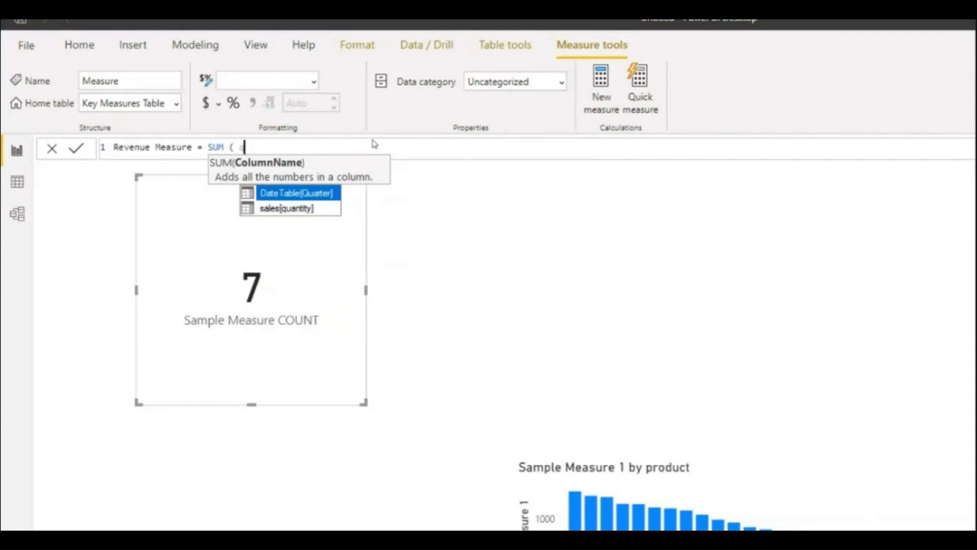
pyautogui.press('Down')
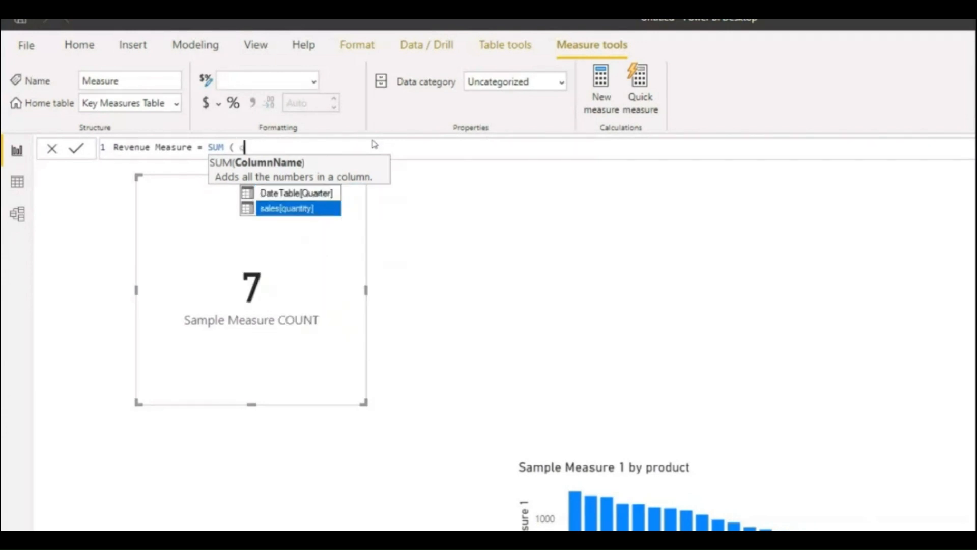
pyautogui.press('Tab')
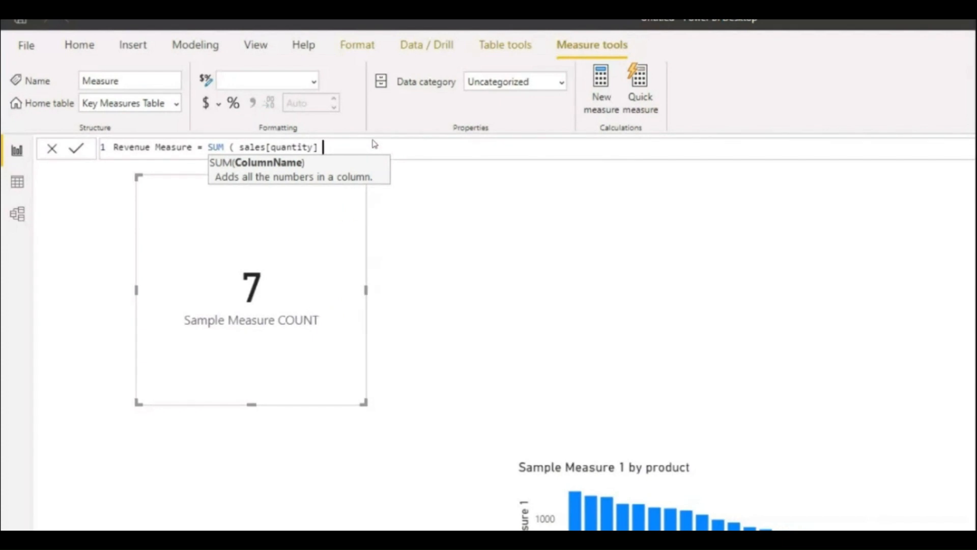
pyautogui.write('* s')
pyautogui.write('rice')
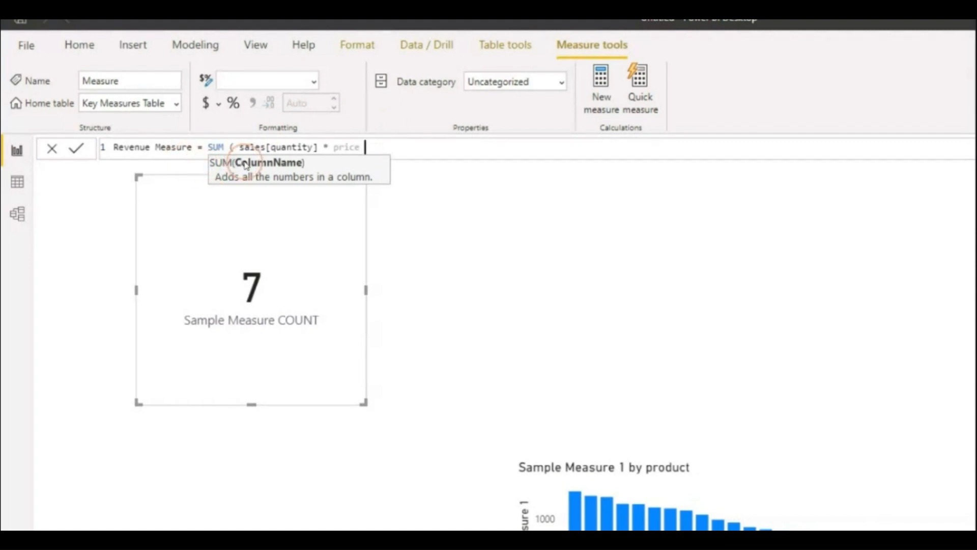
pyautogui.press('BackSpace')
pyautogui.press('BackSpace')
pyautogui.press('BackSpace')
pyautogui.press('BackSpace')
pyautogui.press('BackSpace')
pyautogui.press('BackSpace')
pyautogui.press('BackSpace')
pyautogui.press('BackSpace')
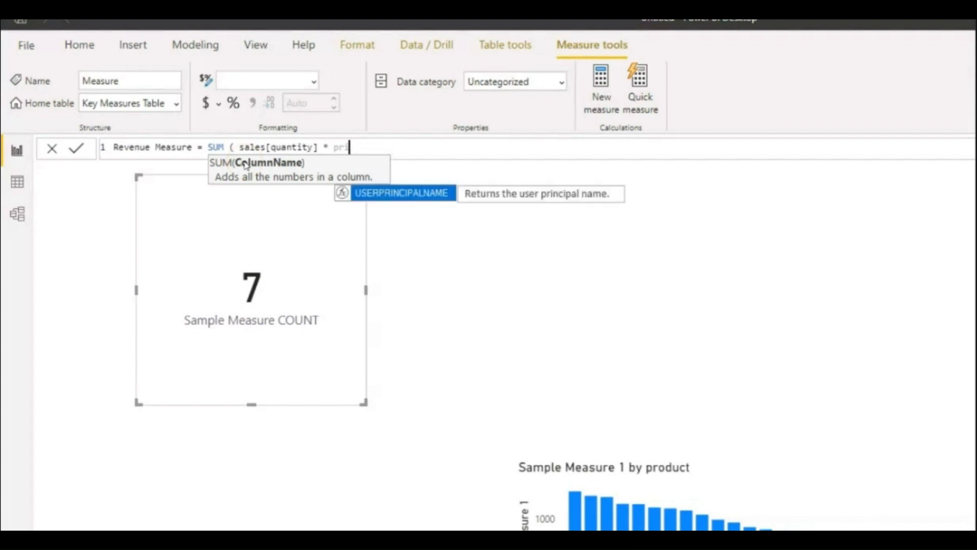
# Step: Close the quantity SUM, multiply it by SUM ( products[price] ), and commit Revenue Measure
pyautogui.write(')')
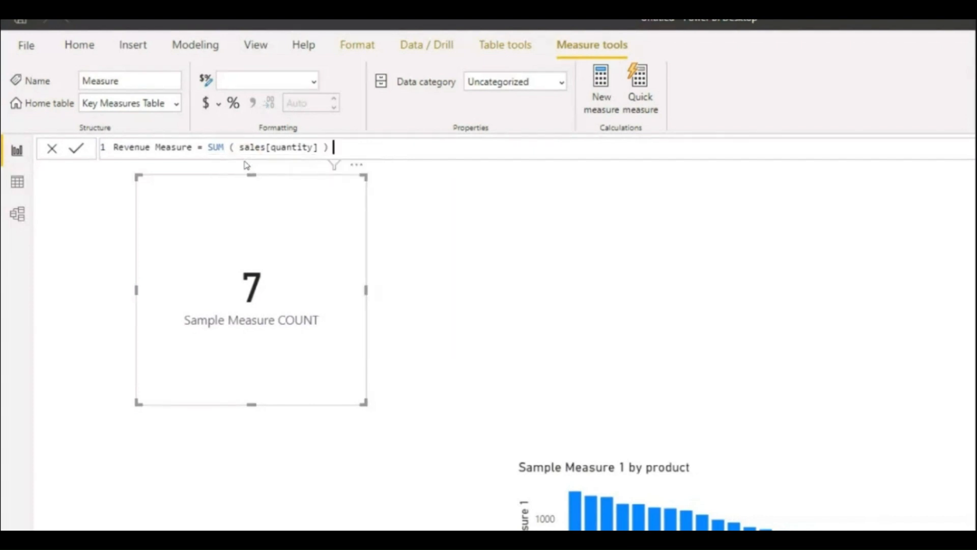
pyautogui.write(' -')
pyautogui.press('BackSpace')
pyautogui.write('* SUM ( ')
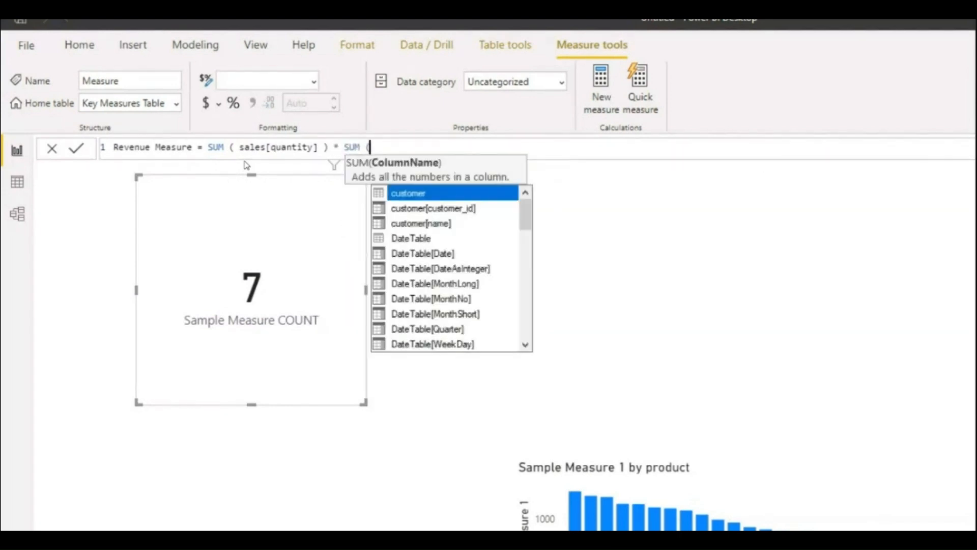
pyautogui.write('pri')
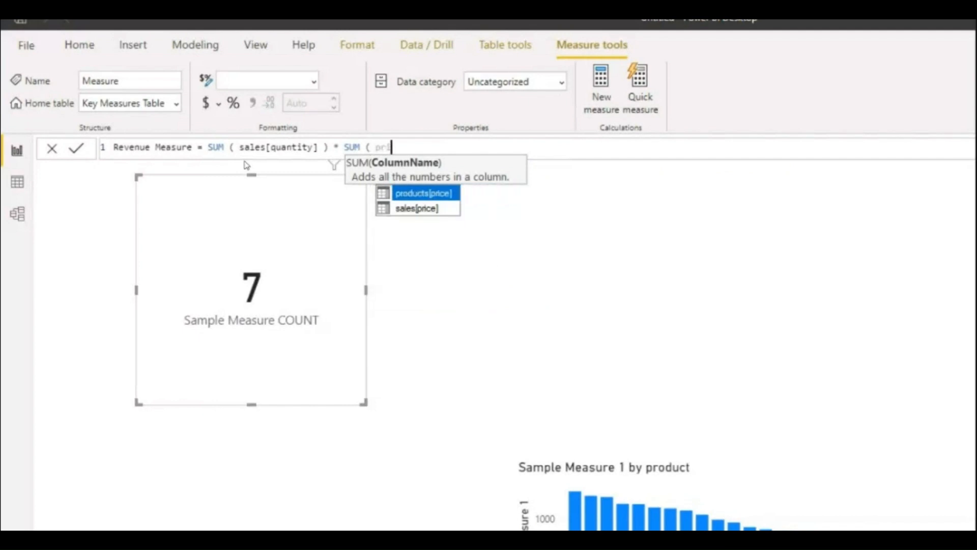
pyautogui.press('Tab')
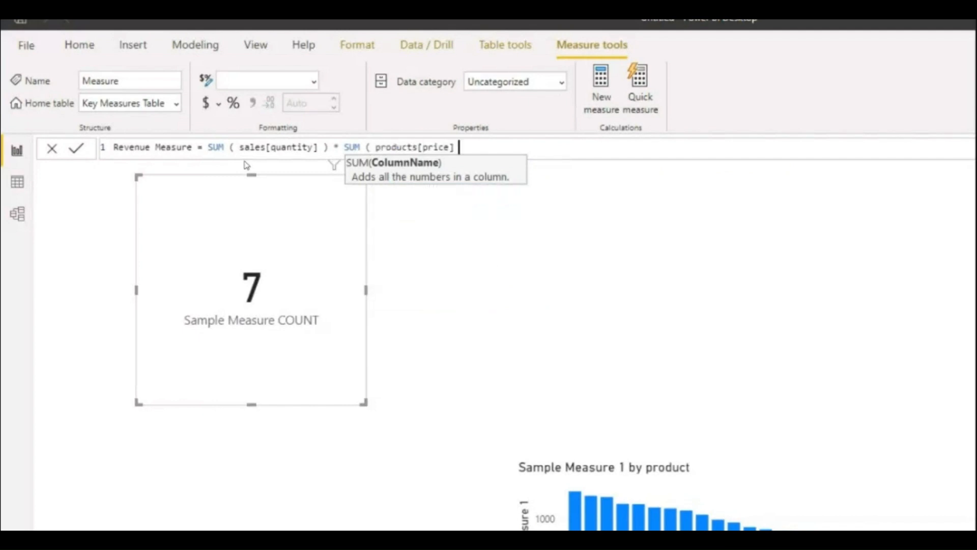
pyautogui.write(')')
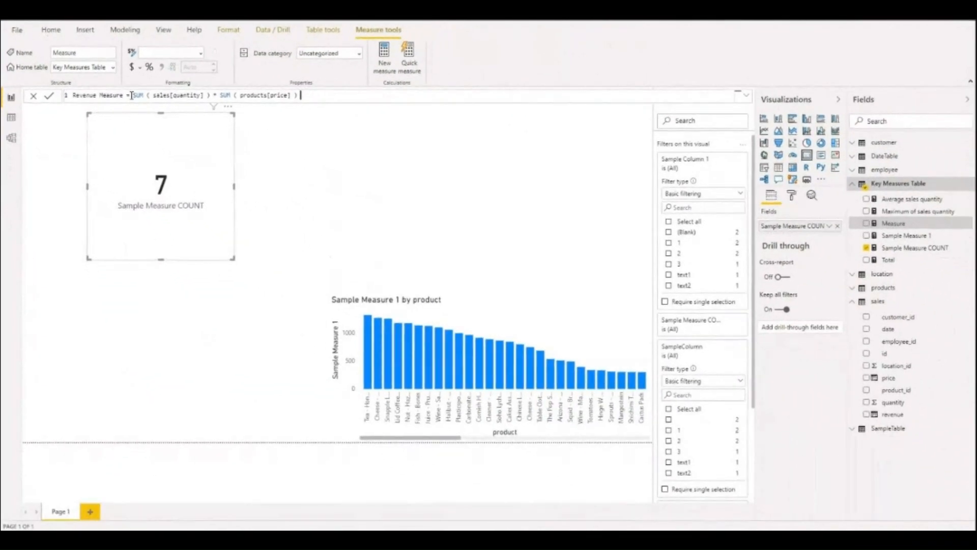
pyautogui.click(129, 106)
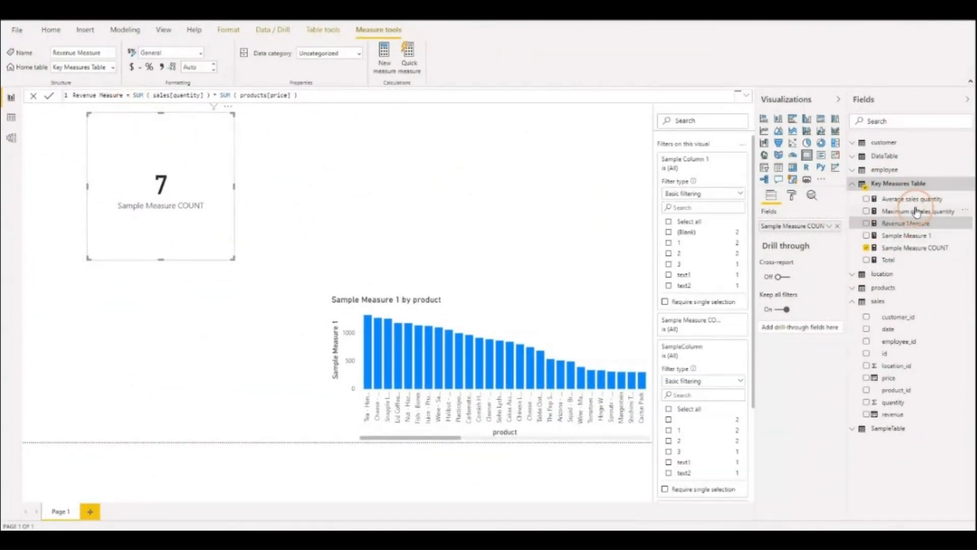
# Step: Add Revenue Measure and the sales table's revenue column to the report page as two separate card visuals
pyautogui.moveTo(915, 223); pyautogui.dragTo(467, 211)
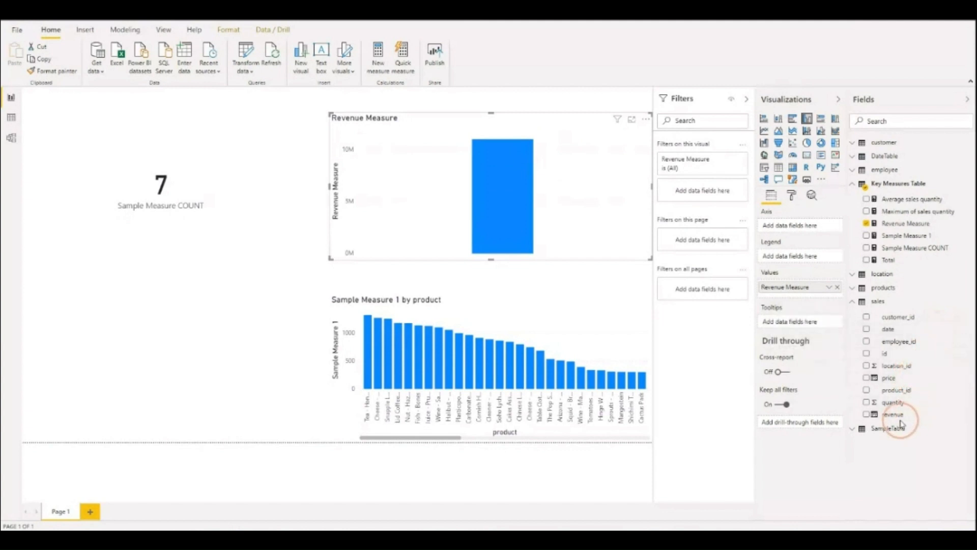
pyautogui.moveTo(909, 418); pyautogui.dragTo(133, 385)
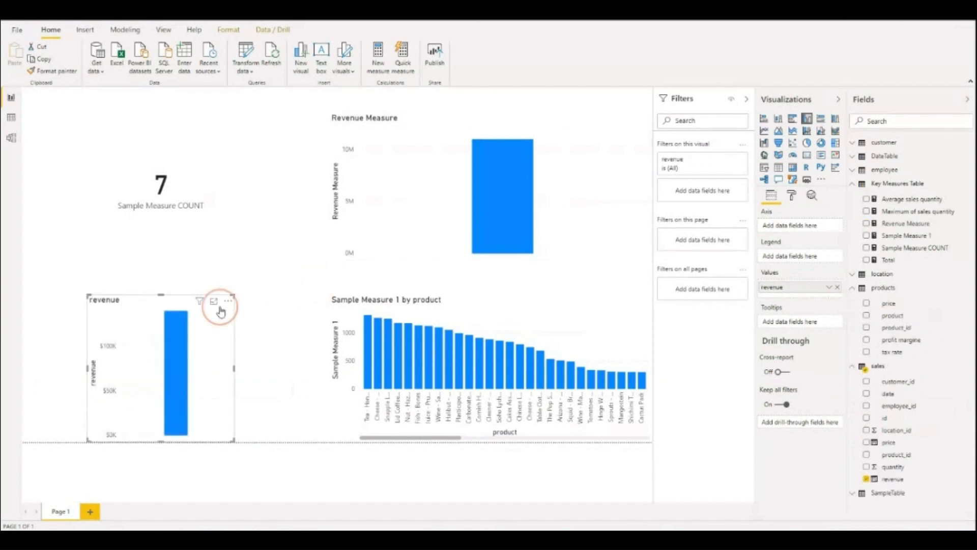
pyautogui.click(806, 155)
pyautogui.click(566, 215)
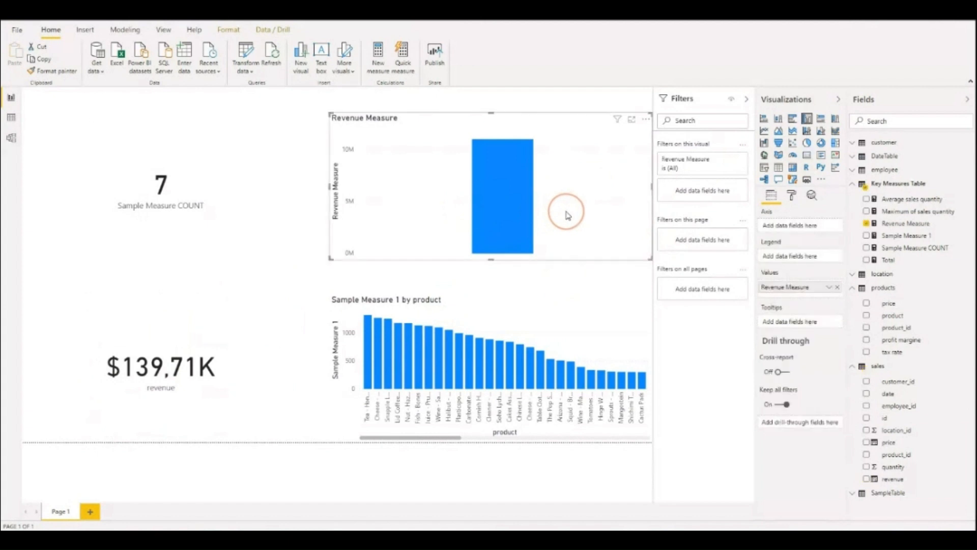
pyautogui.click(807, 158)
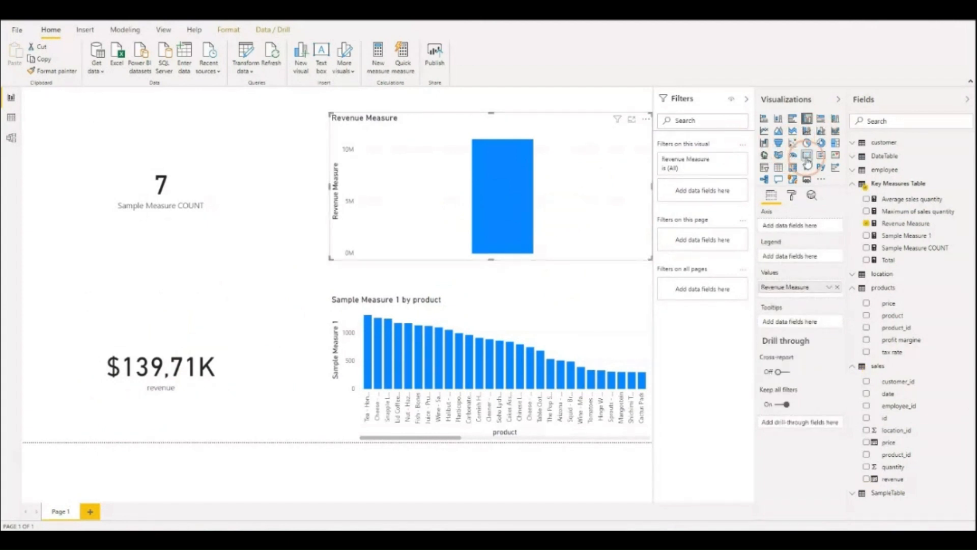
pyautogui.click(496, 193)
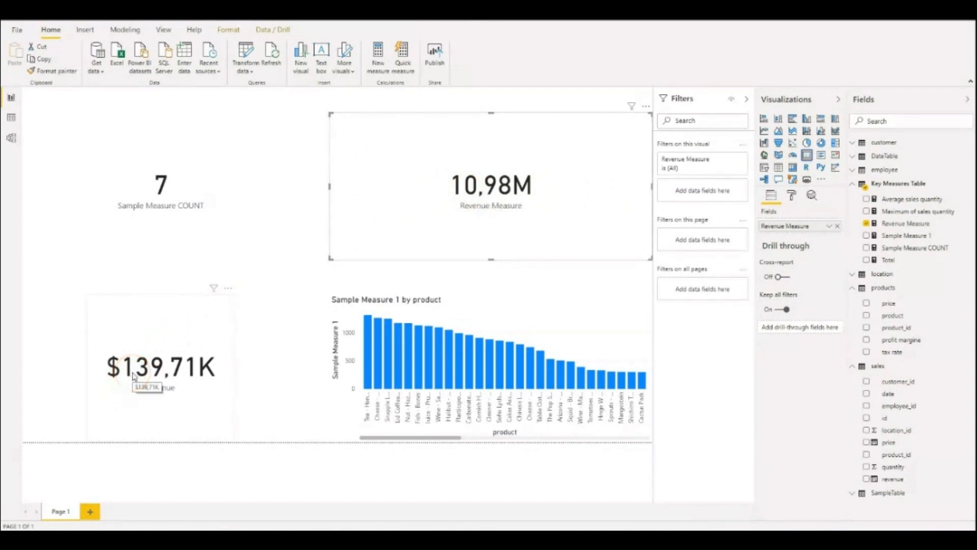
pyautogui.click(154, 375)
# Step: Go back to the sales data and check how the revenue column multiplies sales[quantity] by sales[price] row by row
pyautogui.click(11, 120)
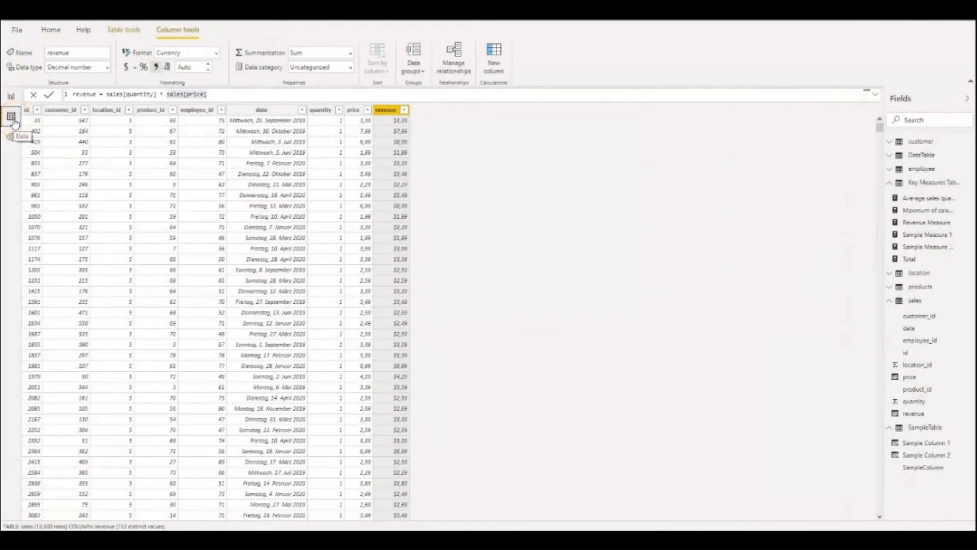
pyautogui.click(291, 178)
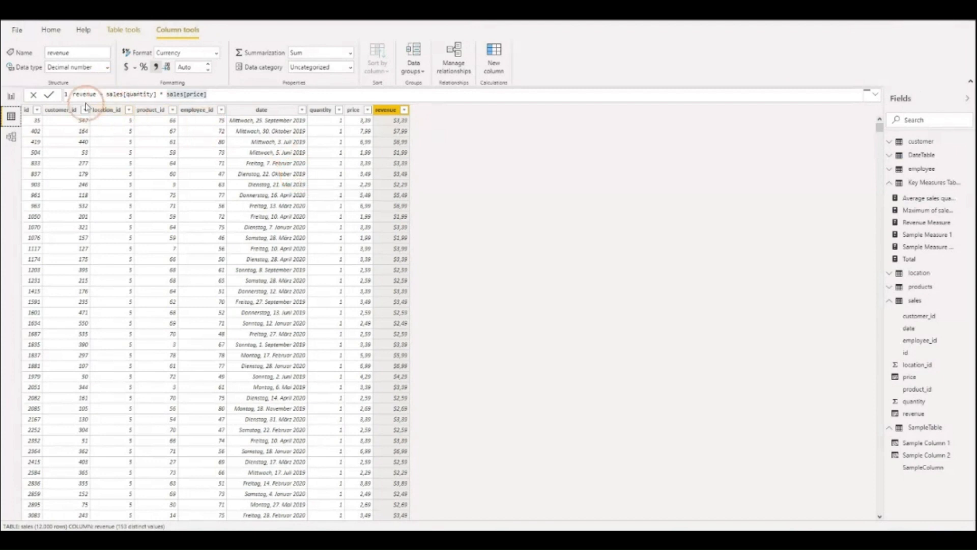
pyautogui.moveTo(104, 95); pyautogui.dragTo(214, 94)
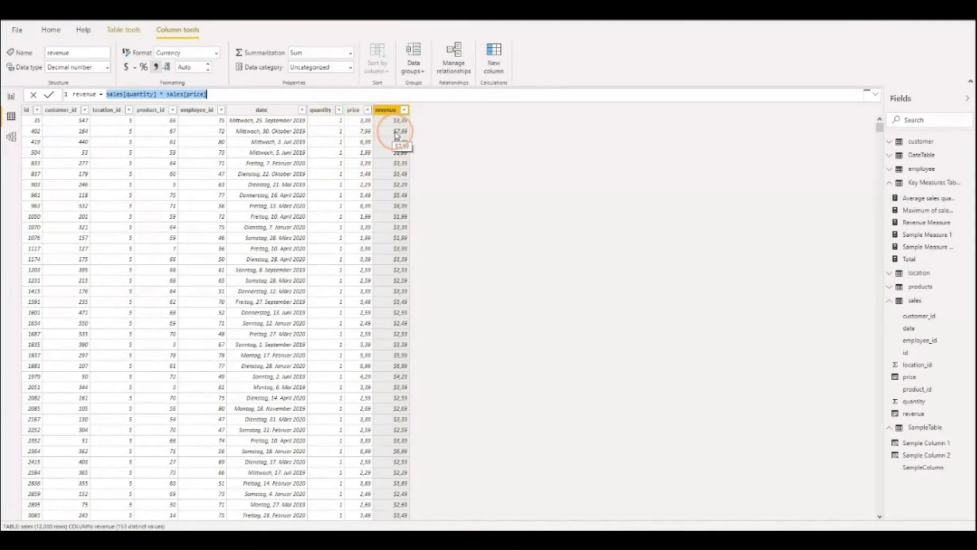
pyautogui.scroll(-2, 399, 116)
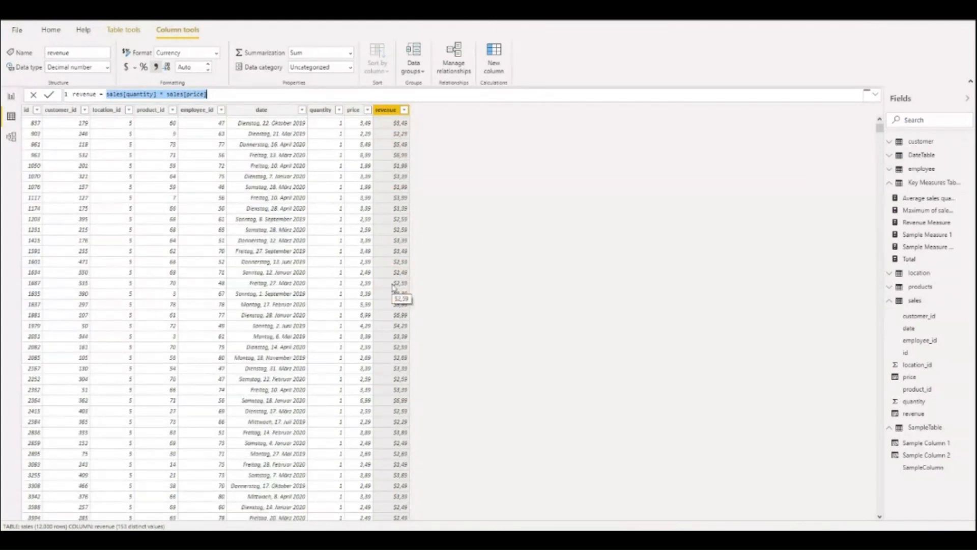
pyautogui.click(129, 95)
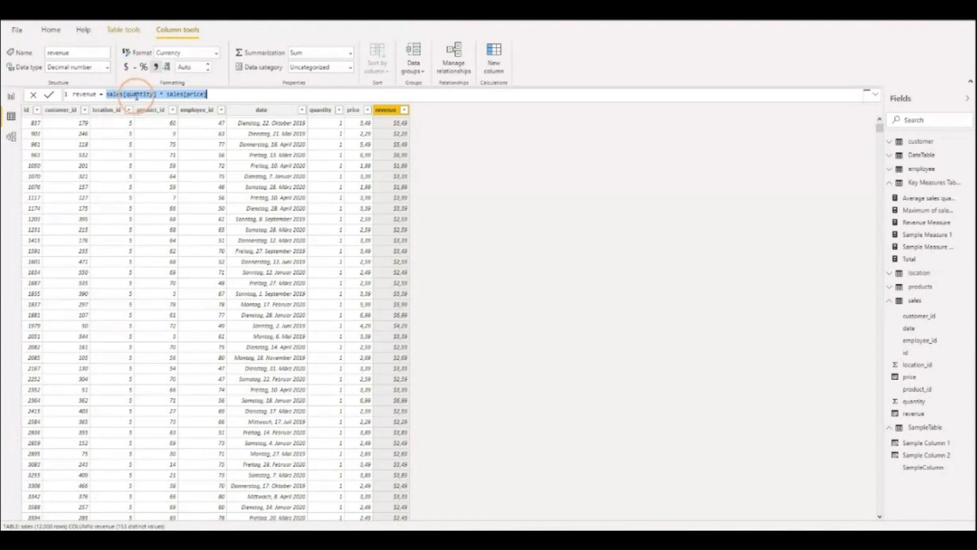
# Step: Compare the row-level revenue values in the sales table with the formula of Revenue Measure
pyautogui.click(362, 129)
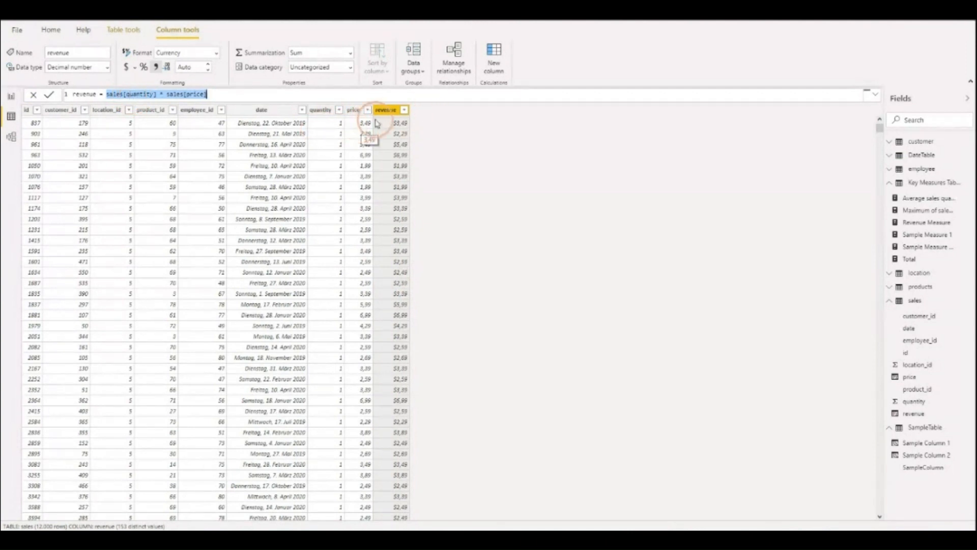
pyautogui.click(393, 168)
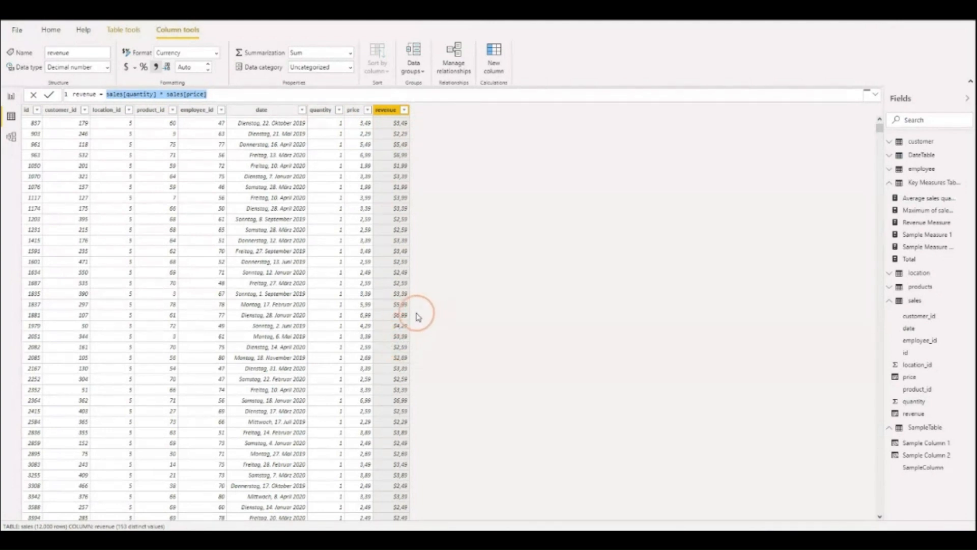
pyautogui.click(928, 224)
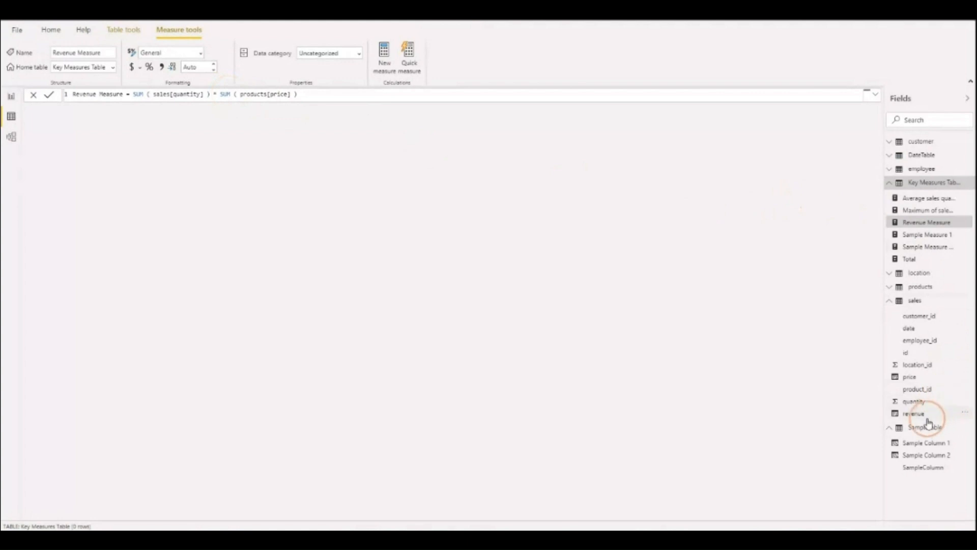
pyautogui.click(916, 301)
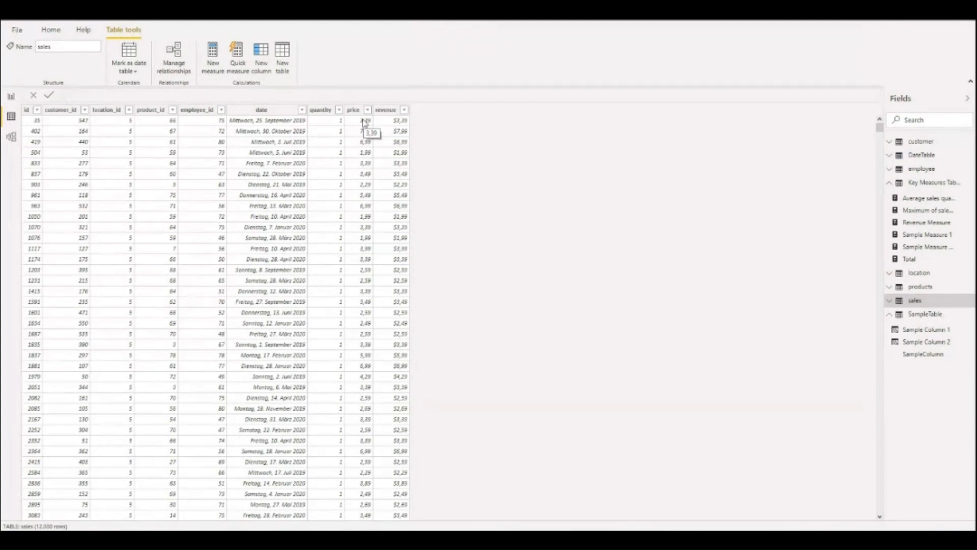
# Step: Replace the Revenue Measure formula with the start of a SUMX function that iterates over the sales table
pyautogui.click(216, 61)
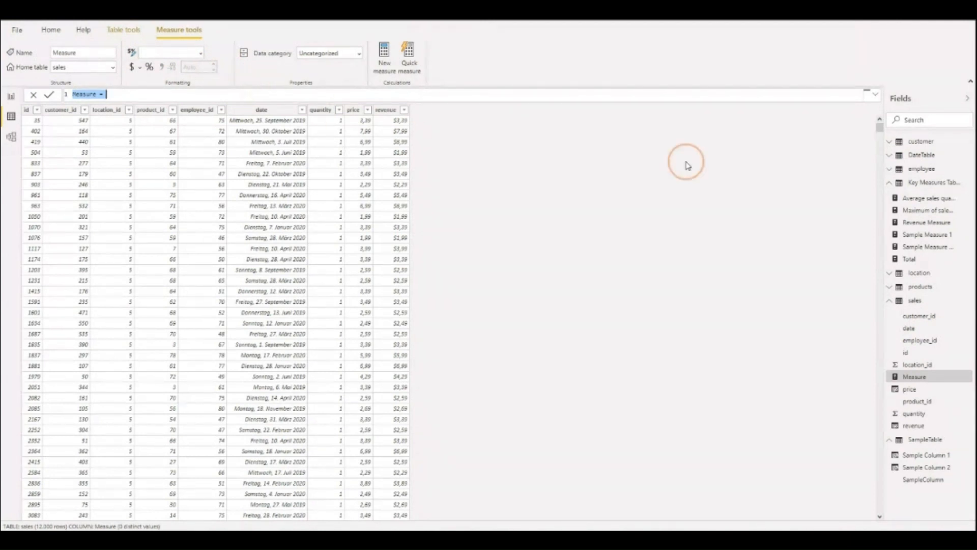
pyautogui.click(911, 224)
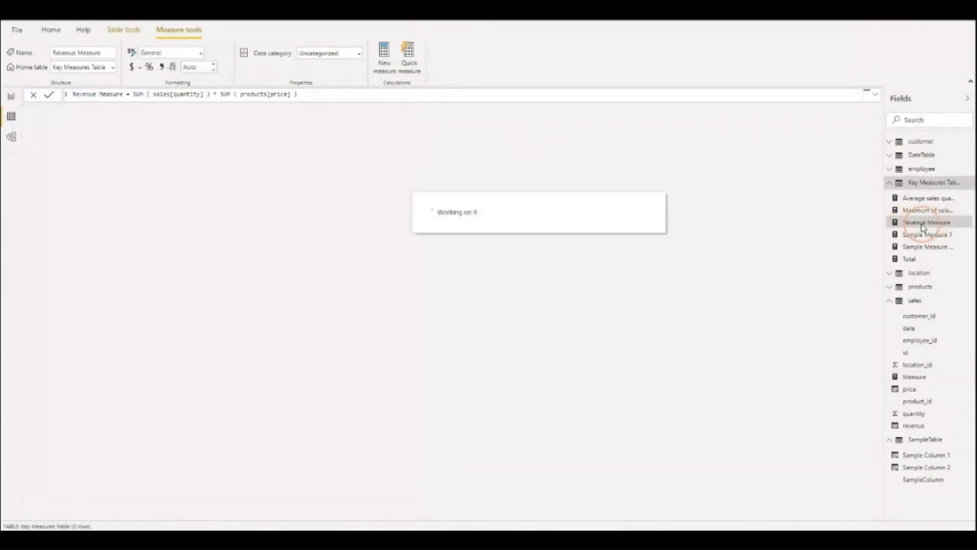
pyautogui.click(258, 182)
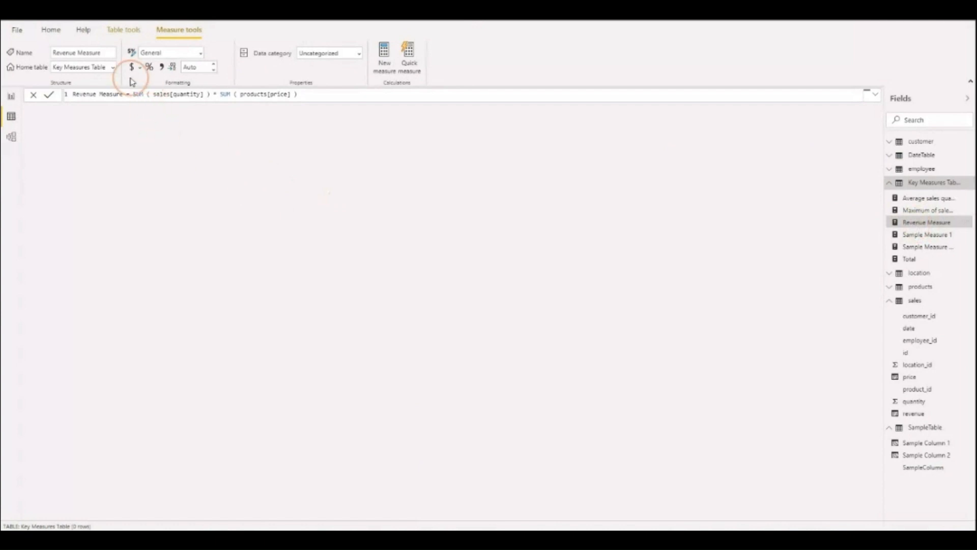
pyautogui.click(134, 94)
pyautogui.moveTo(134, 95); pyautogui.dragTo(377, 96)
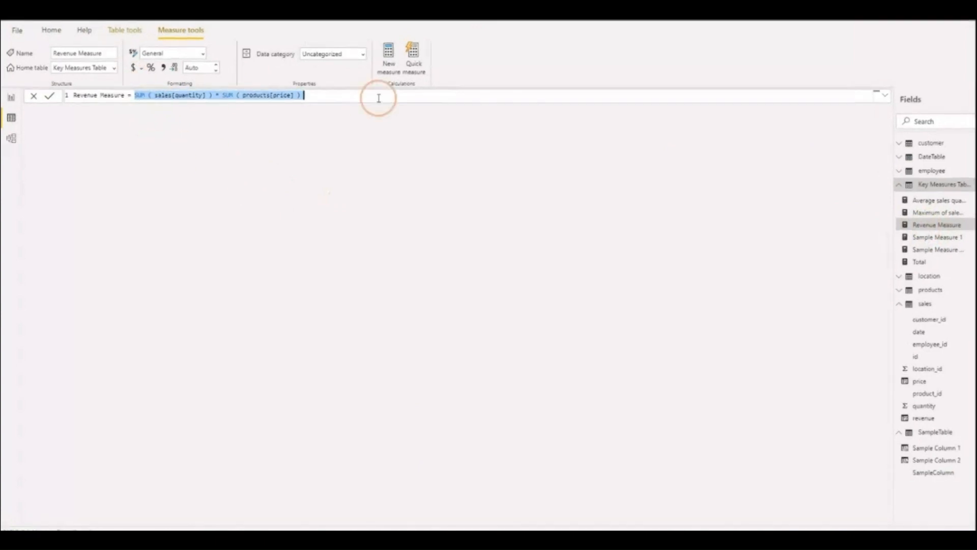
pyautogui.write('SUMX(')
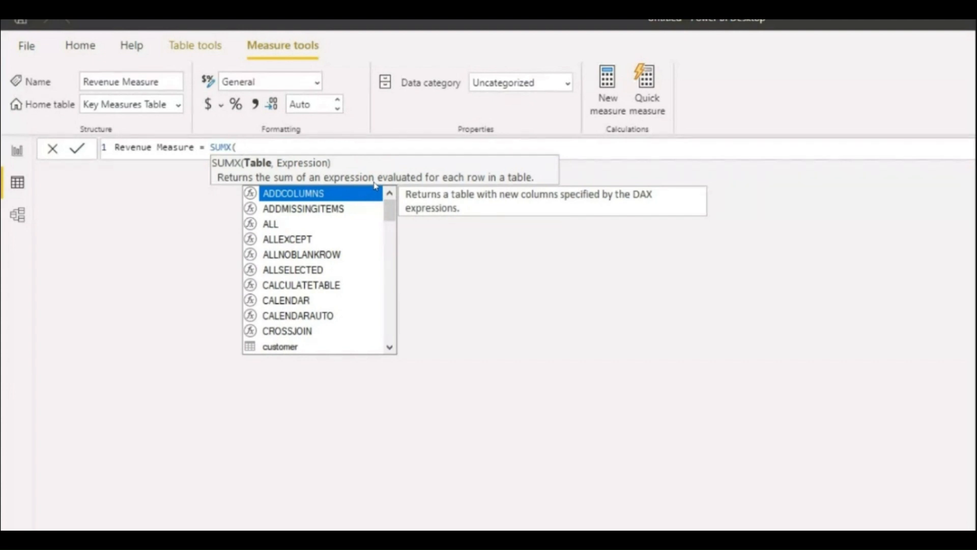
pyautogui.write('sales')
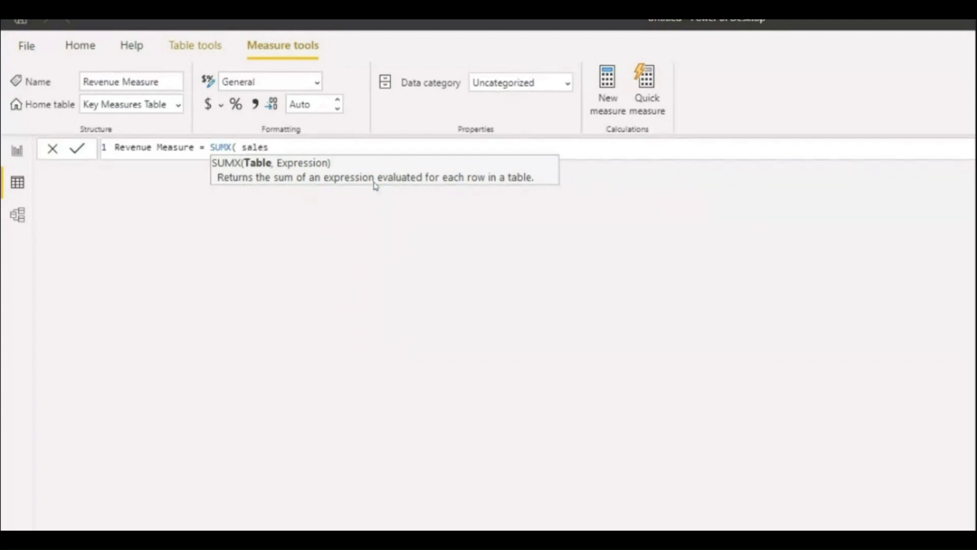
pyautogui.write(' ,')
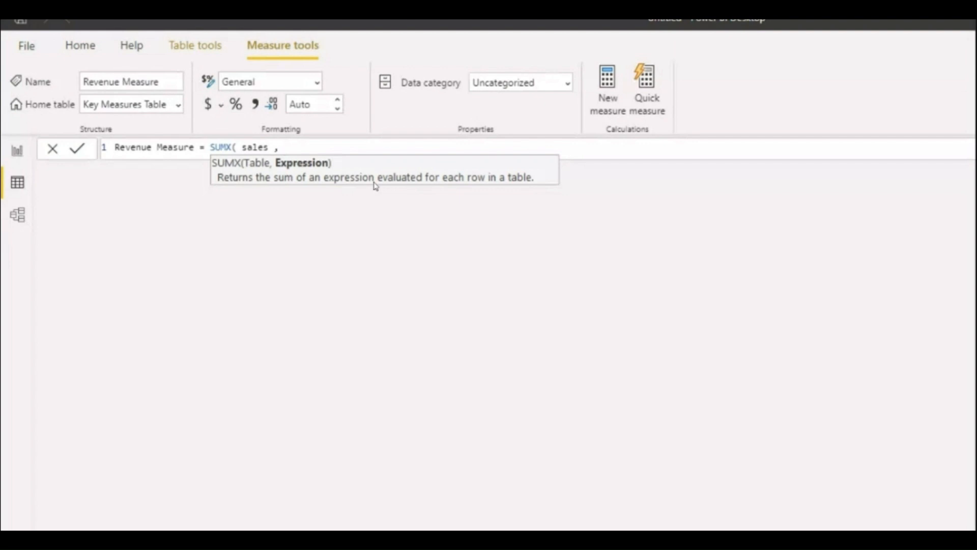
# Step: Enter sales[quantity] * sales[price] as the row expression of the SUMX function
pyautogui.write('q')
pyautogui.press('Down')
pyautogui.press('Down')
pyautogui.press('Tab')
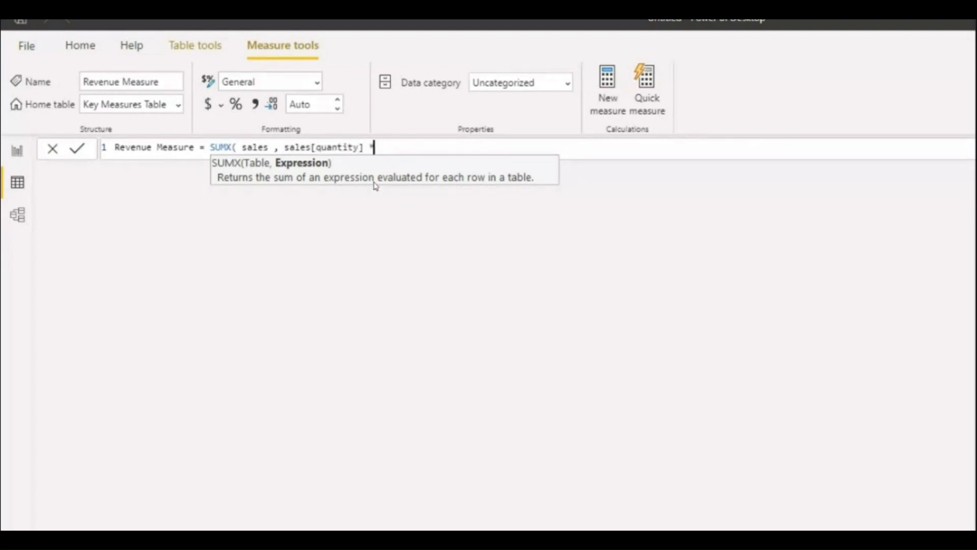
pyautogui.write('* price')
pyautogui.press('Tab')
# Step: Check the SUMX function and its expression, close its parenthesis and commit the Revenue Measure formula
pyautogui.click(286, 147)
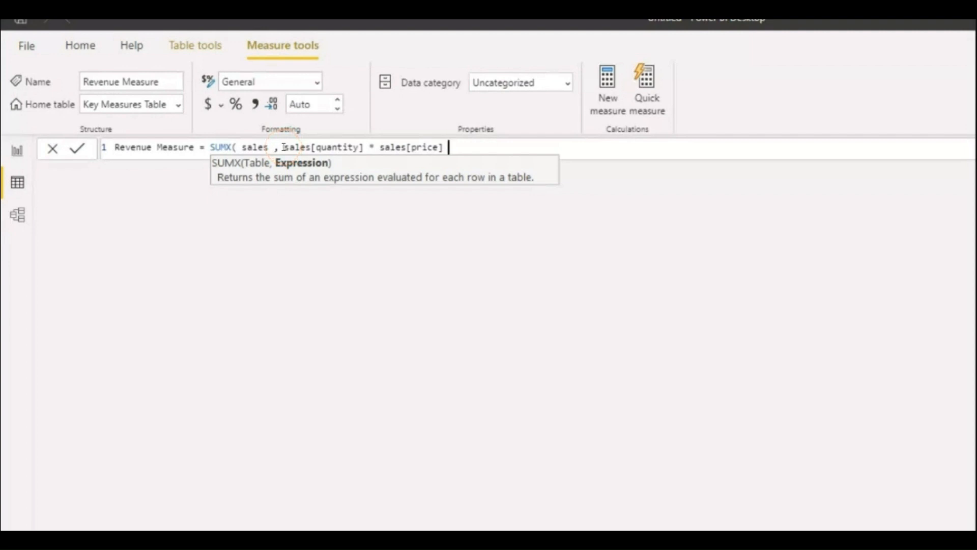
pyautogui.moveTo(284, 147); pyautogui.dragTo(451, 151)
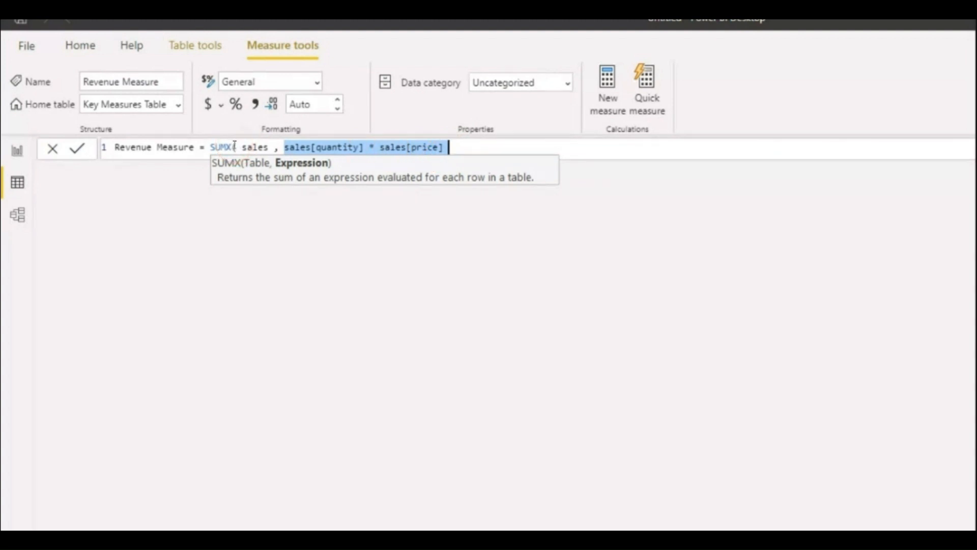
pyautogui.moveTo(207, 148); pyautogui.dragTo(233, 148)
pyautogui.click(429, 128)
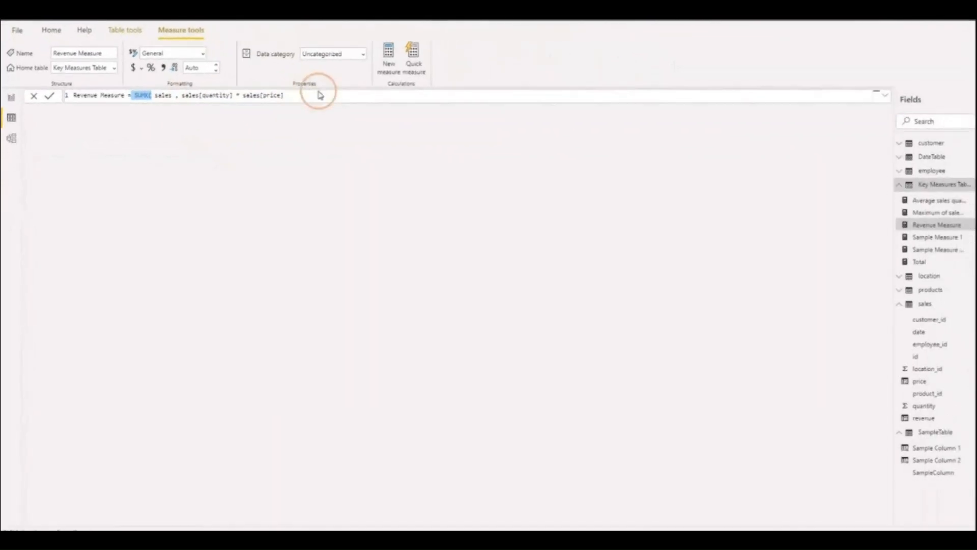
pyautogui.write(')')
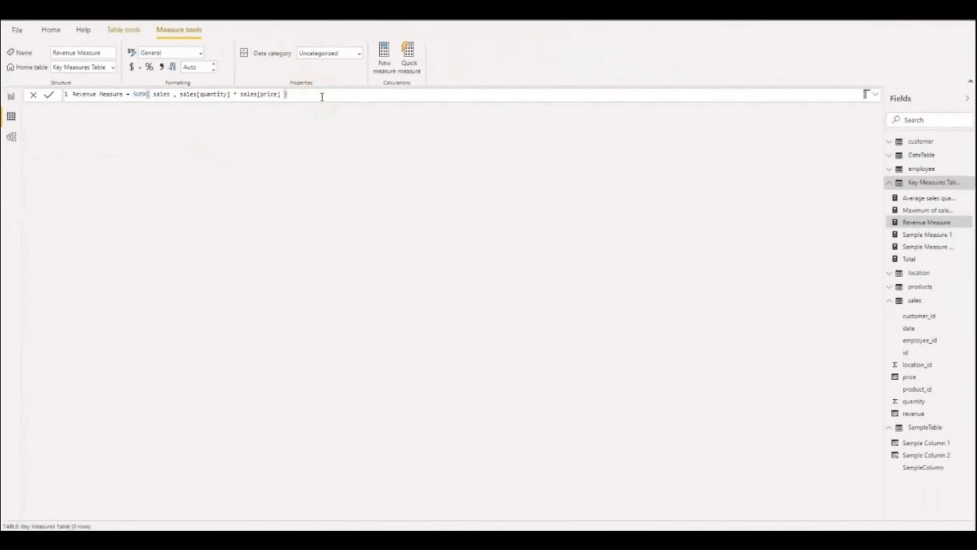
pyautogui.press('Return')
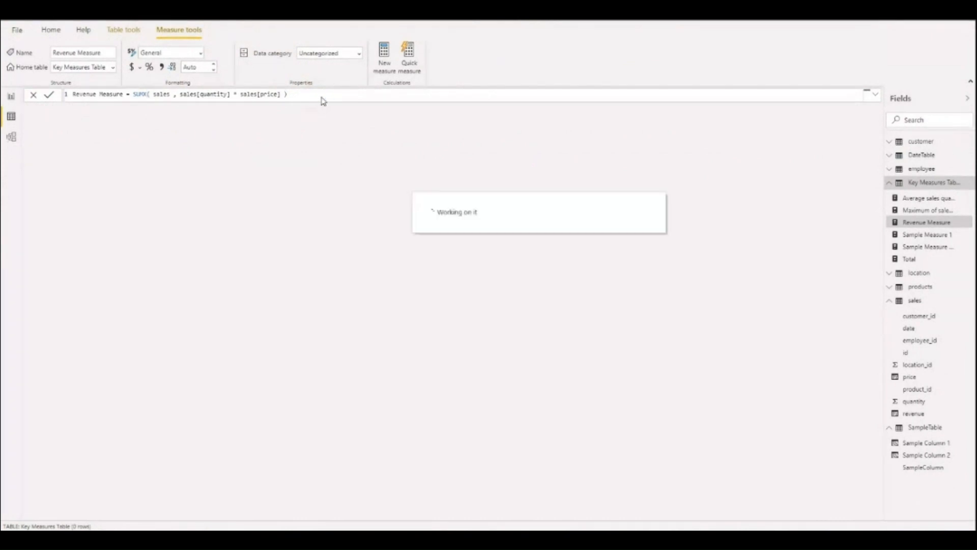
# Step: Return to the report page and compare the Revenue Measure card with the revenue card
pyautogui.click(13, 101)
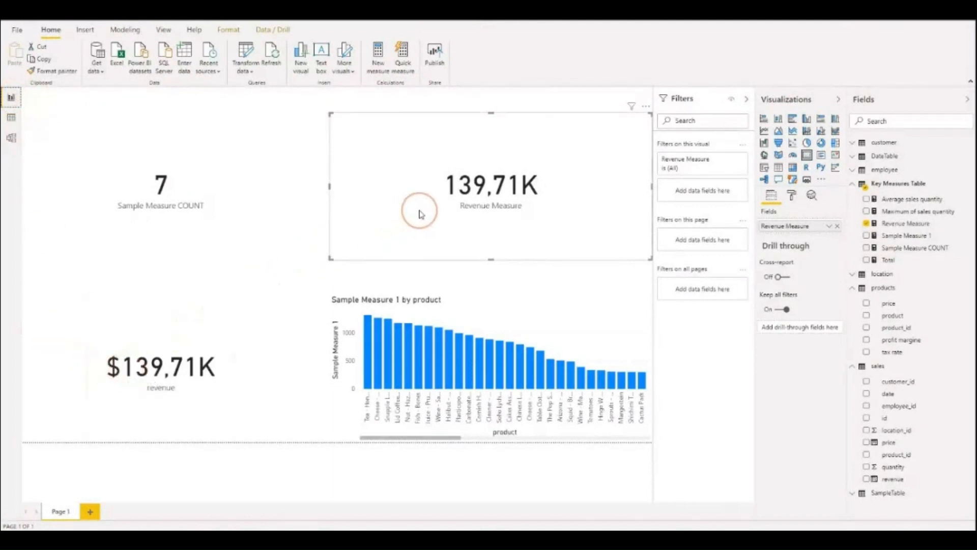
pyautogui.click(534, 277)
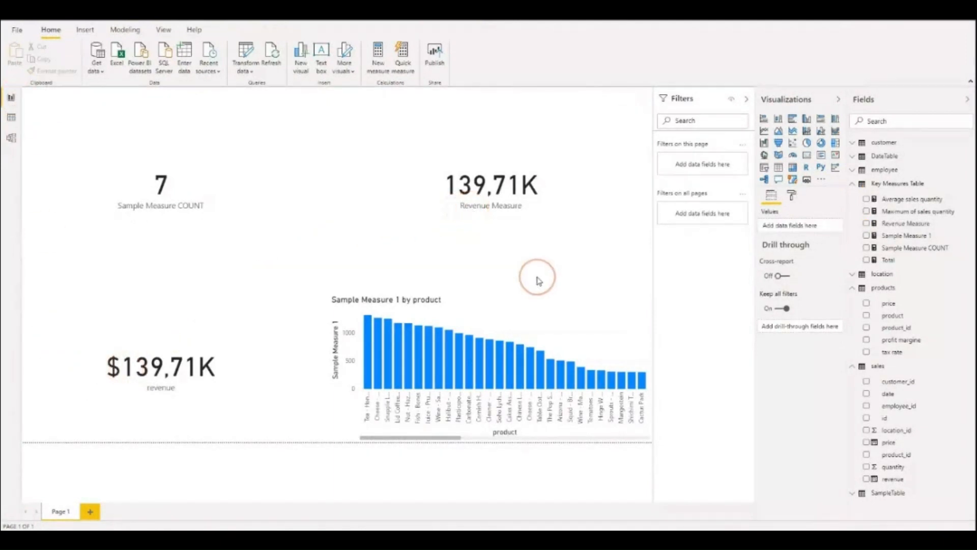
pyautogui.click(514, 219)
# Step: Try to replace the SUMX formula of Revenue Measure with an averaging function
pyautogui.click(887, 228)
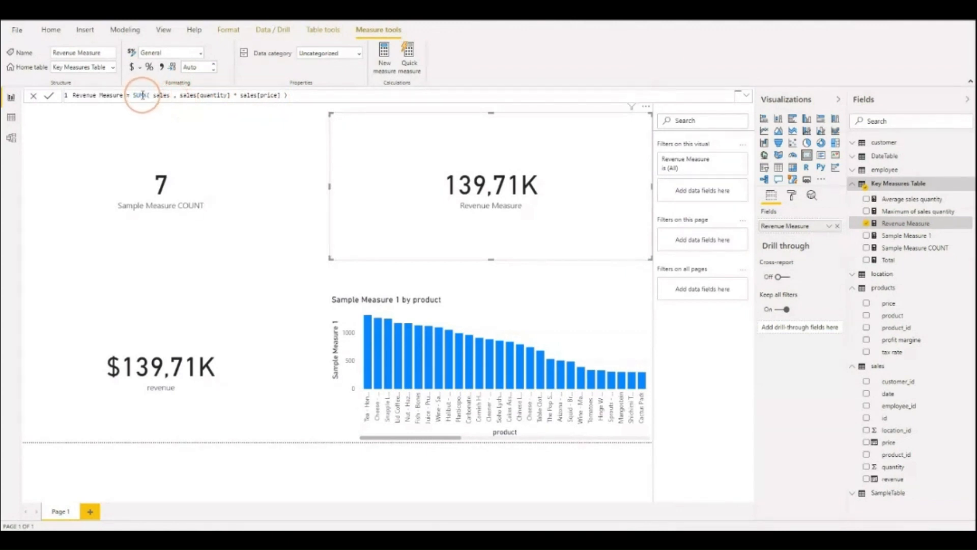
pyautogui.moveTo(134, 96); pyautogui.dragTo(308, 97)
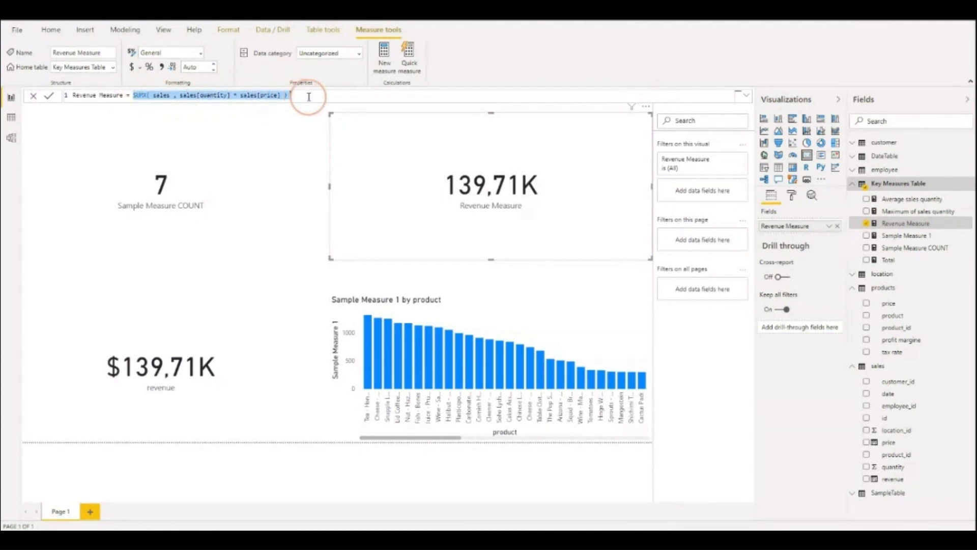
pyautogui.write('A')
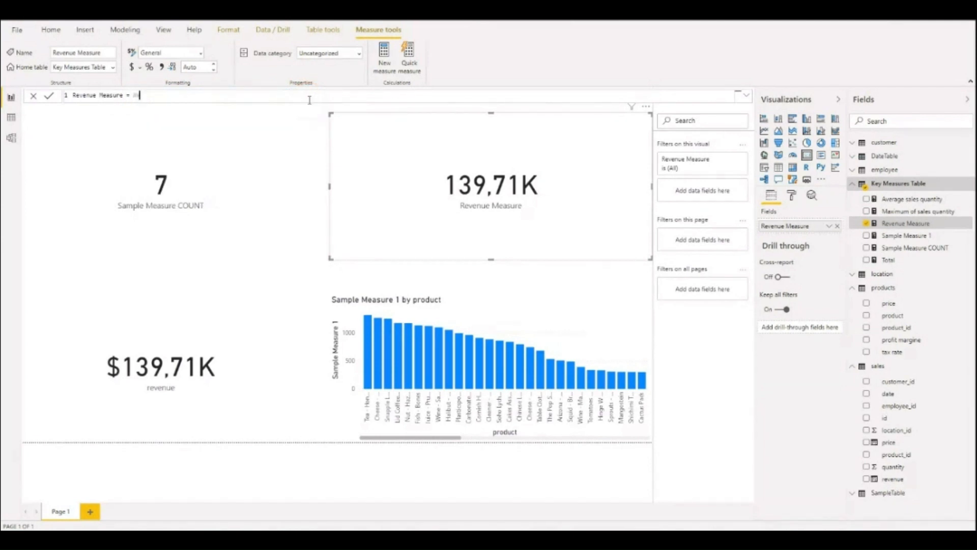
pyautogui.write('VE')
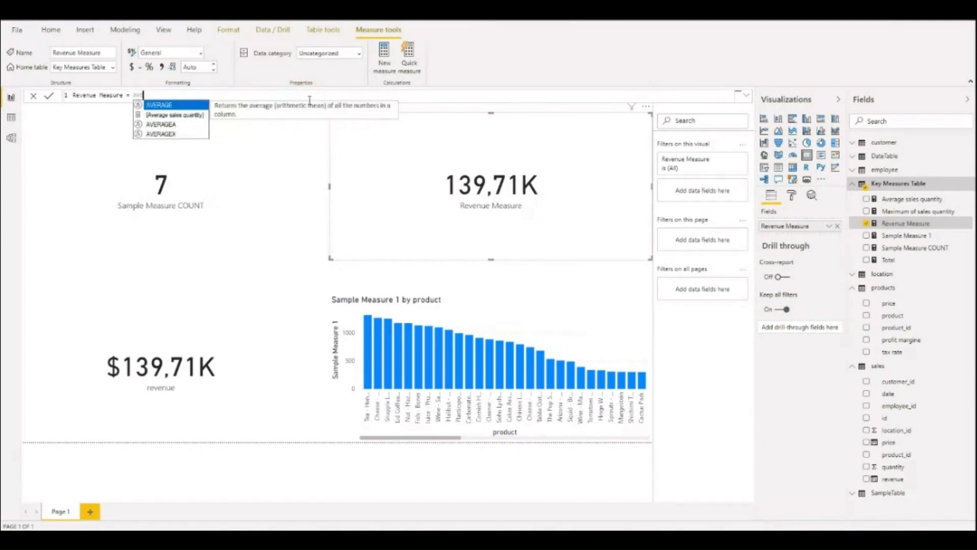
pyautogui.press('BackSpace')
pyautogui.press('BackSpace')
pyautogui.press('BackSpace')
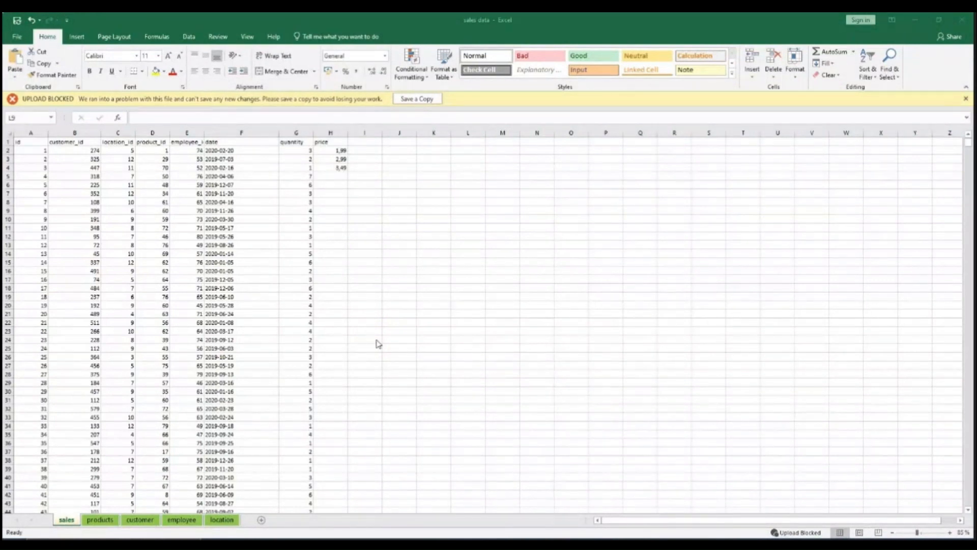
# Step: Switch to the sales sheet in Excel and multiply quantity by price in cell I2 with =G2 * H2
pyautogui.click(376, 334)
pyautogui.click(334, 152)
pyautogui.click(302, 150)
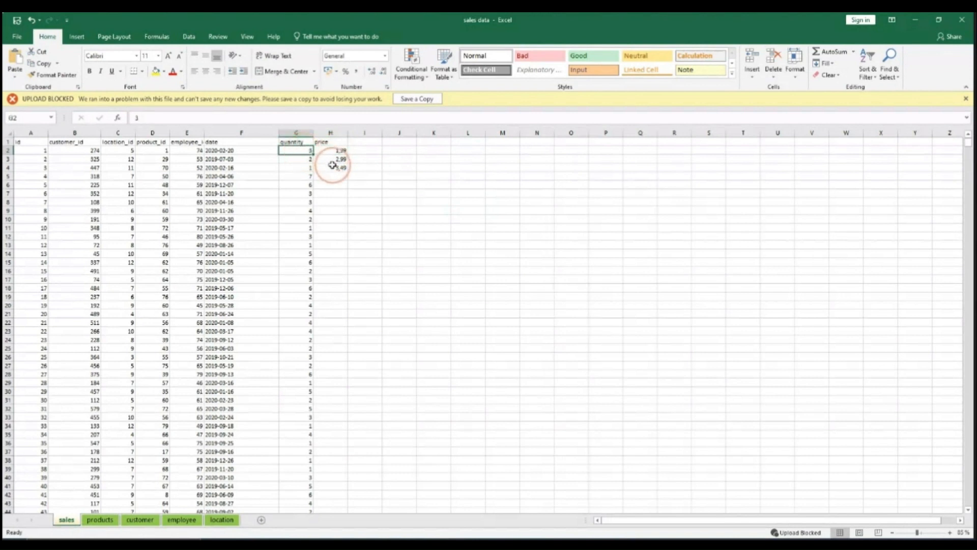
pyautogui.click(367, 149)
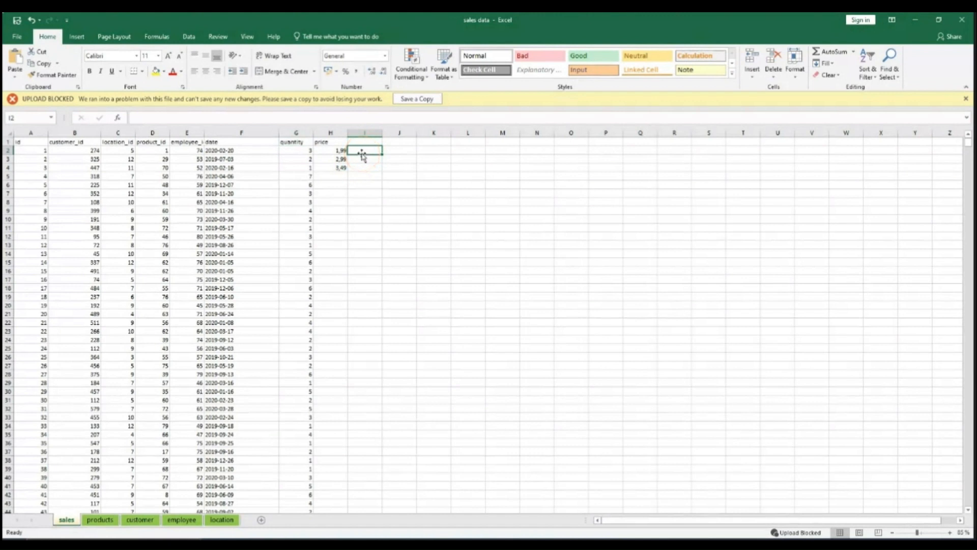
pyautogui.write('=')
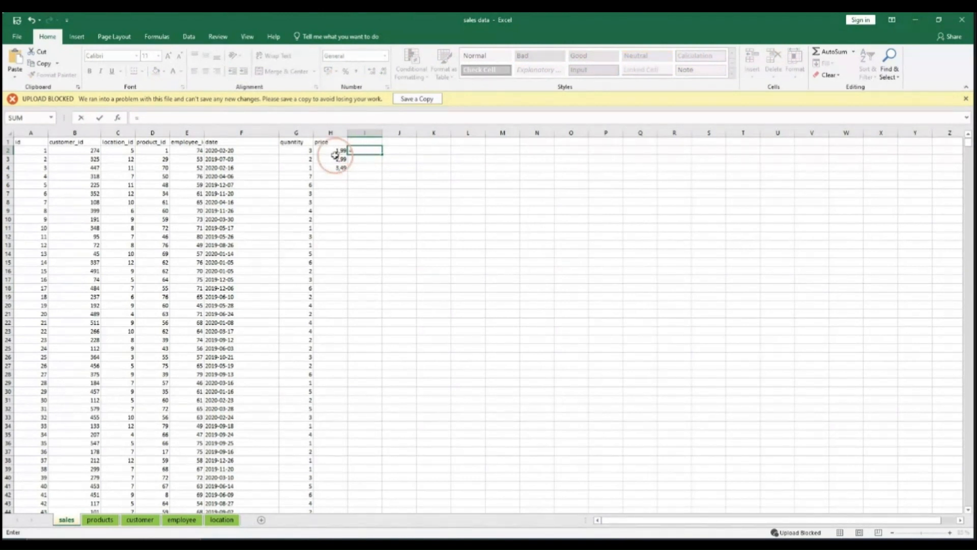
pyautogui.click(295, 151)
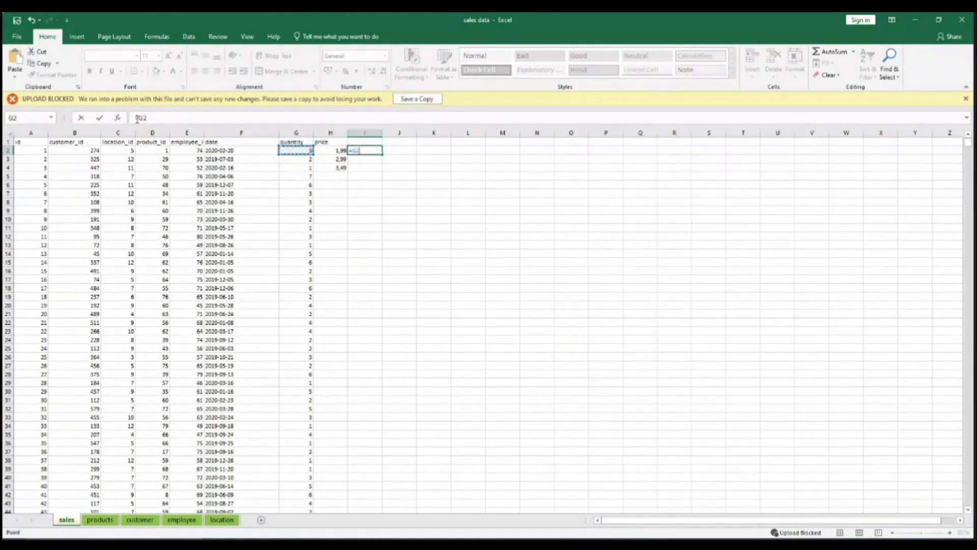
pyautogui.click(365, 150)
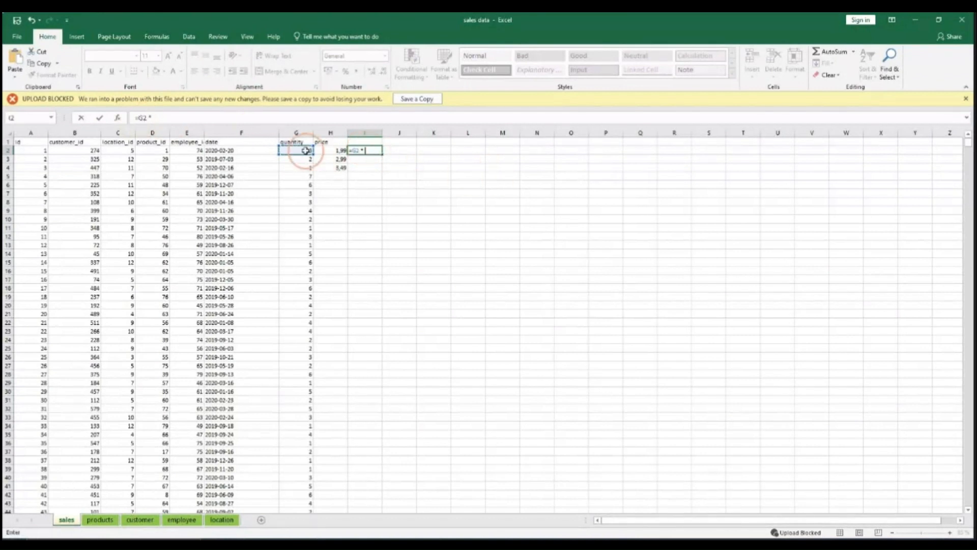
pyautogui.click(337, 150)
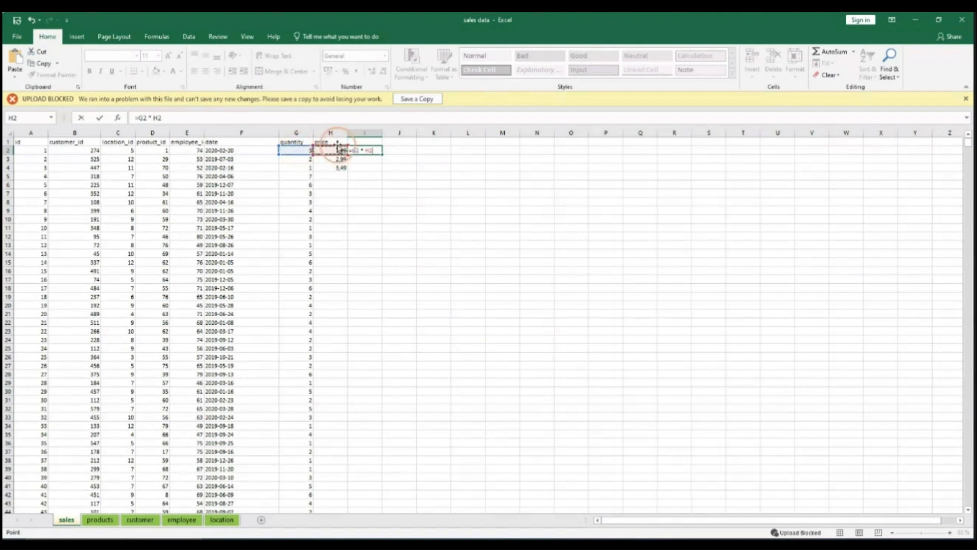
pyautogui.press('Return')
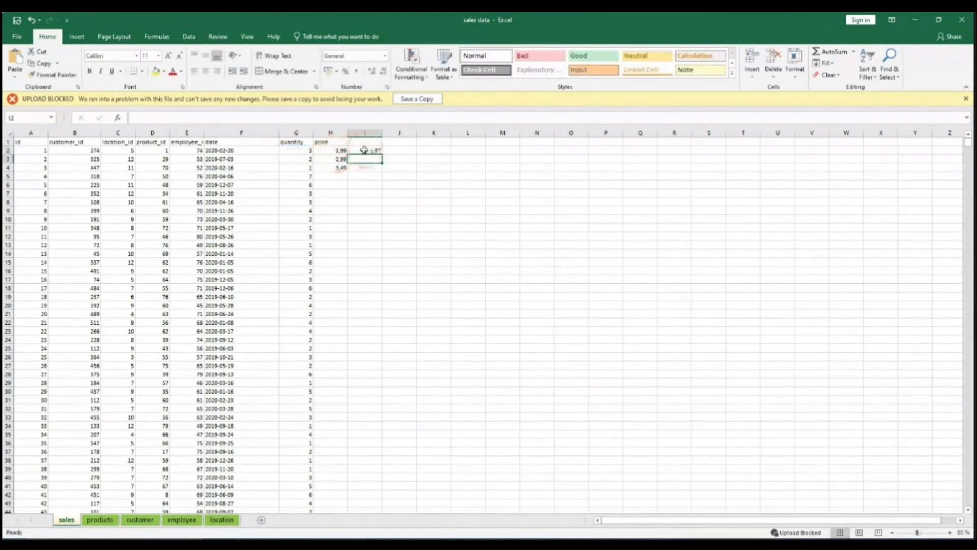
pyautogui.click(365, 150)
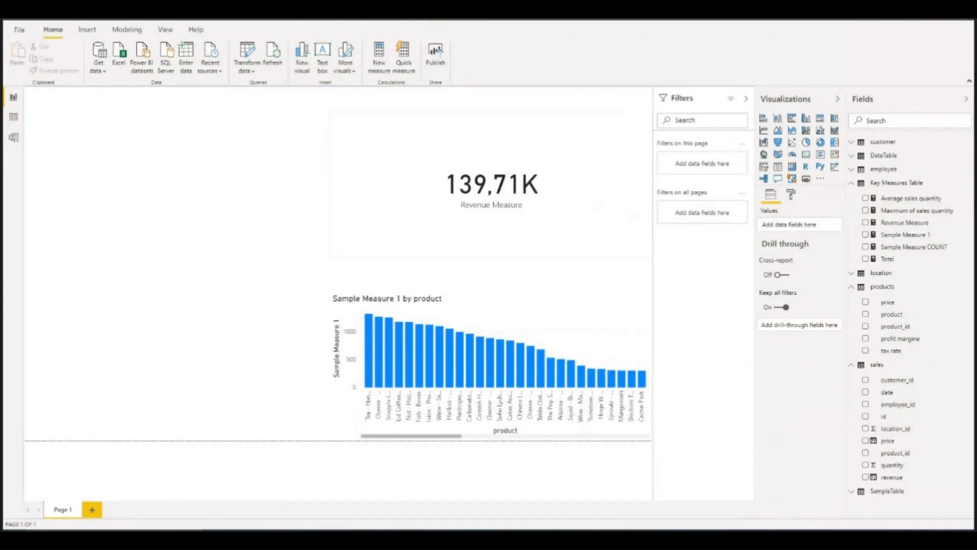
# Step: View the location table's data in Power BI, and go back to the report page
pyautogui.click(15, 118)
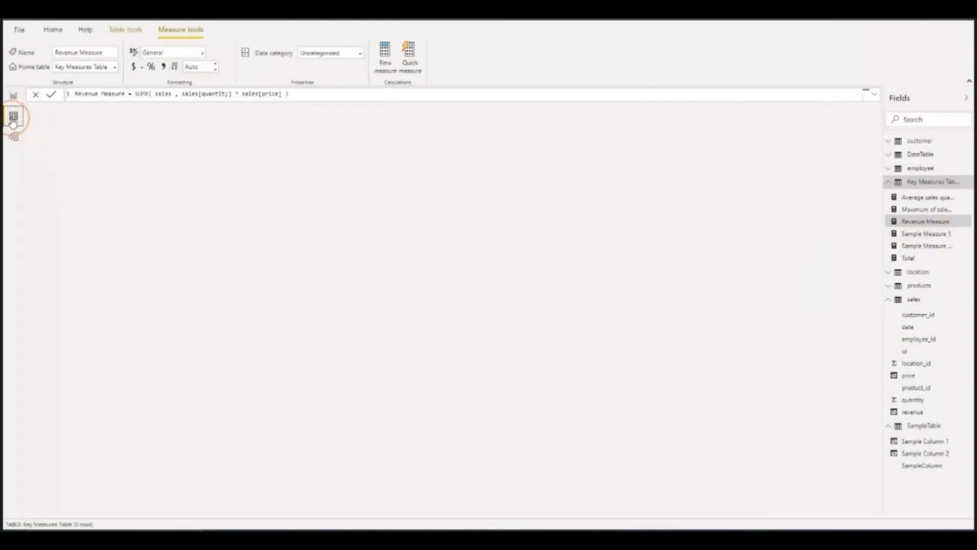
pyautogui.click(916, 274)
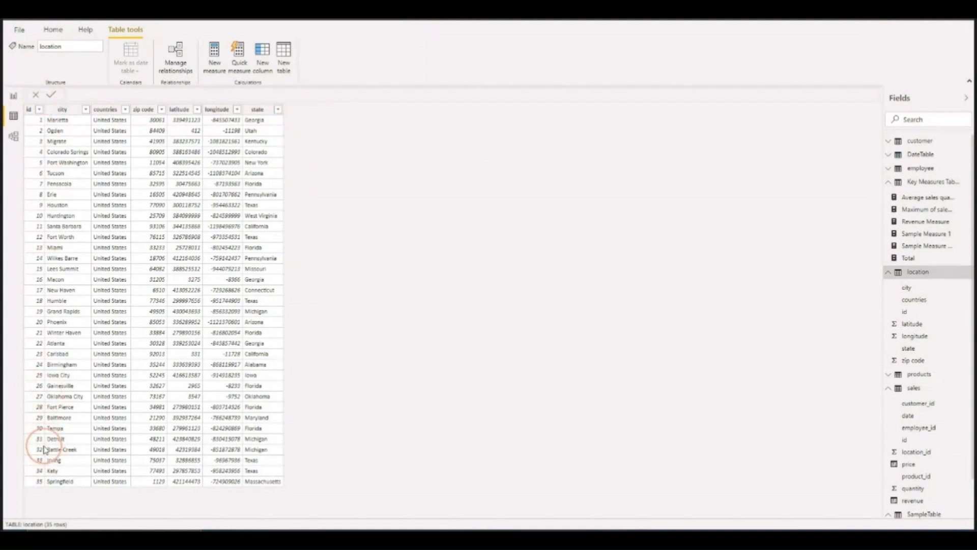
pyautogui.click(13, 96)
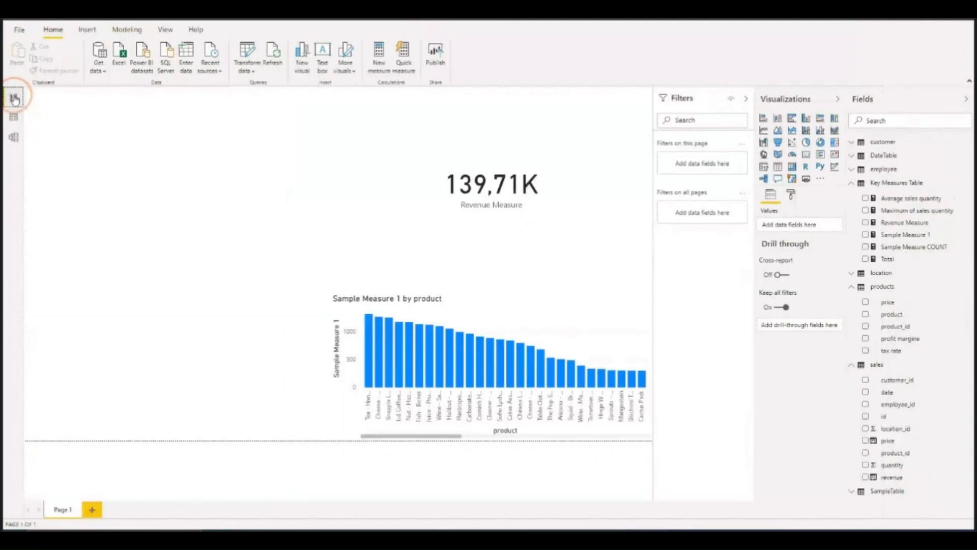
# Step: Review the DAX formulas of the Average sales quantity and Maximum of sales quantity measures, including the sales[quantity] argument
pyautogui.click(904, 200)
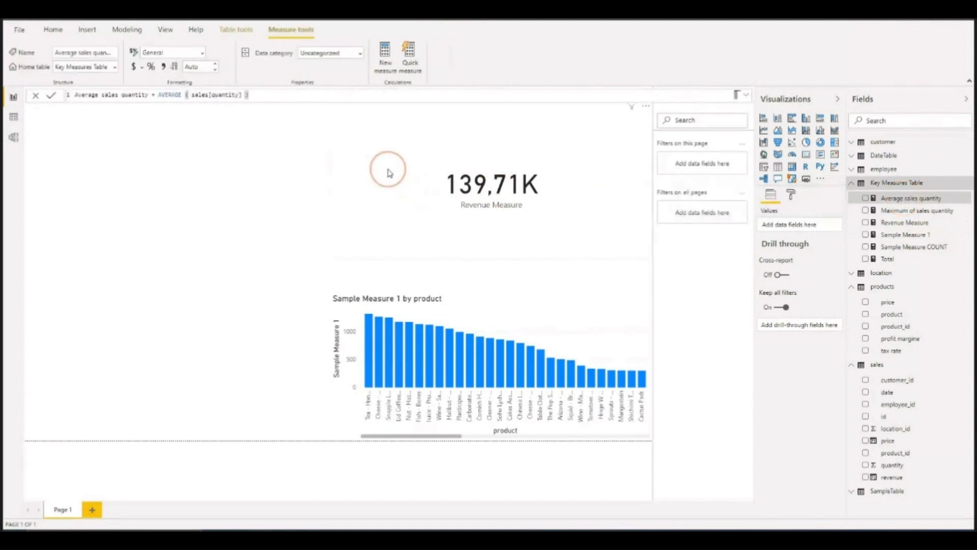
pyautogui.moveTo(192, 96); pyautogui.dragTo(243, 98)
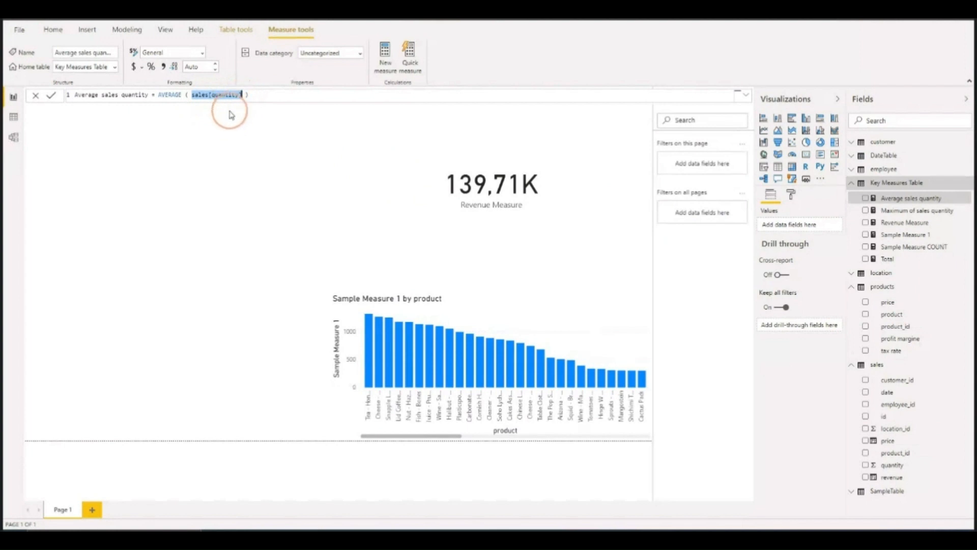
pyautogui.click(904, 212)
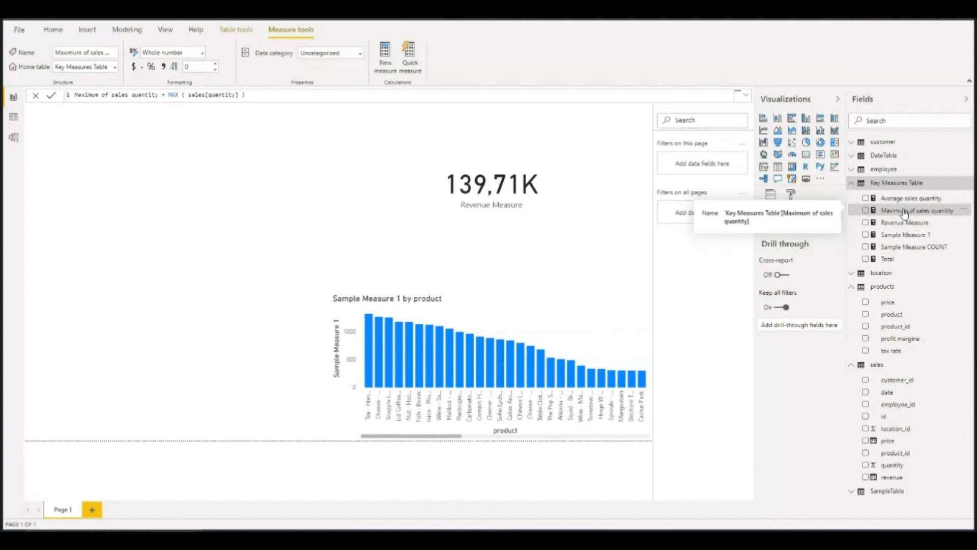
# Step: Replace Sample Measure 1 with Revenue Measure as the value of the column chart by product
pyautogui.click(477, 308)
pyautogui.click(390, 310)
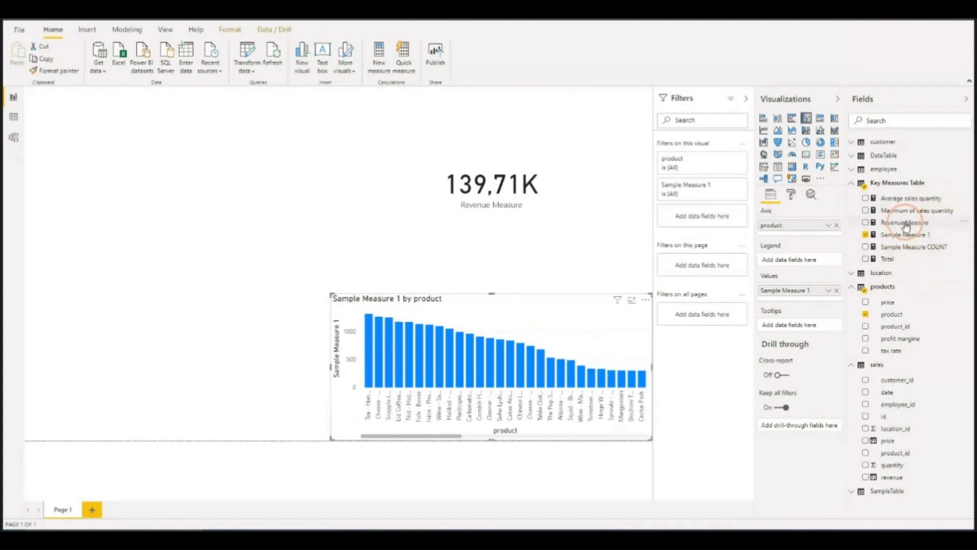
pyautogui.moveTo(906, 223); pyautogui.dragTo(808, 291)
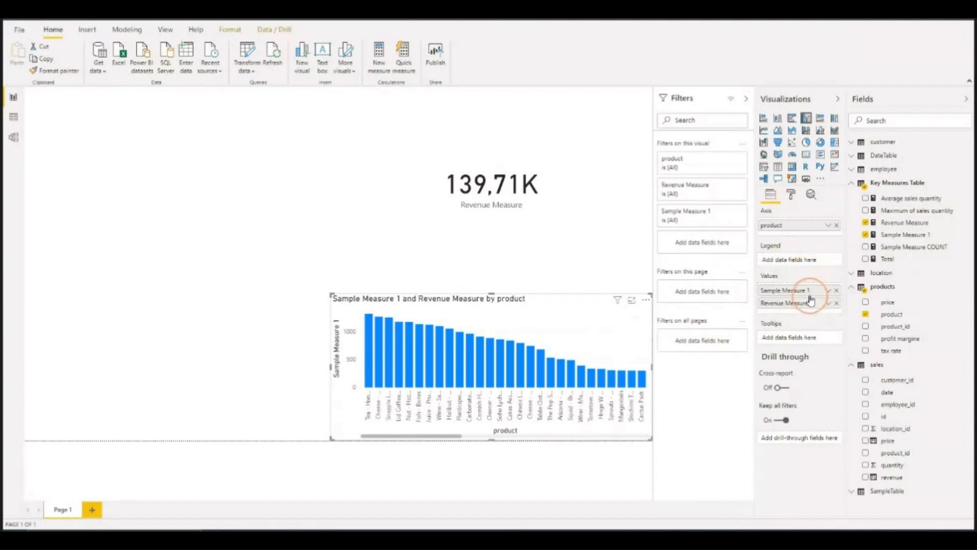
pyautogui.click(836, 291)
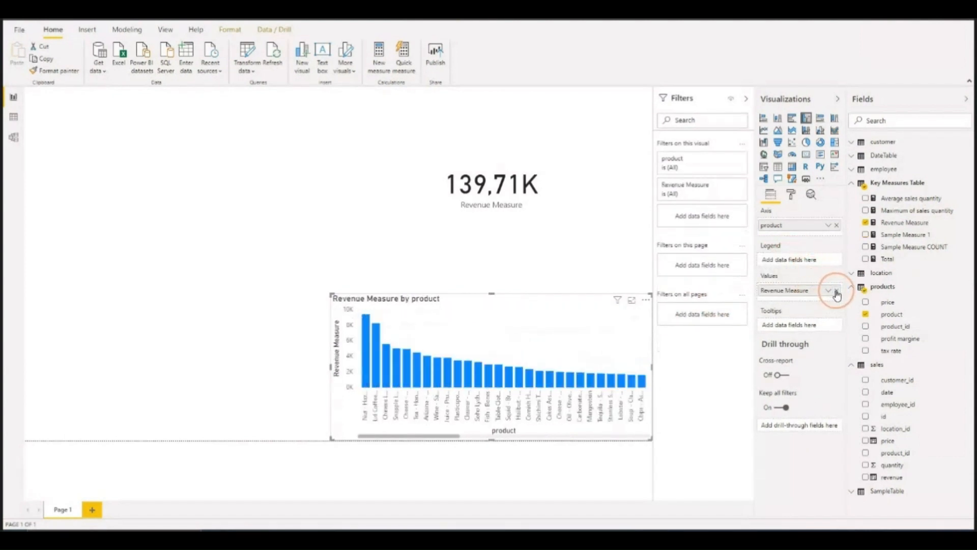
# Step: Inspect the Revenue Measure value of the Nut - Hazelnut, Whole column in the product chart
pyautogui.click(705, 325)
pyautogui.click(413, 362)
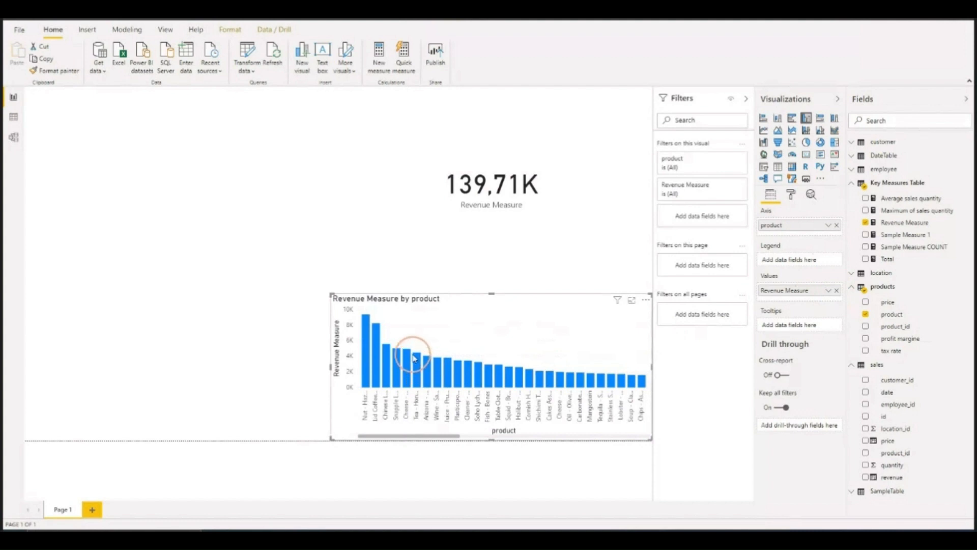
pyautogui.moveTo(365, 336)
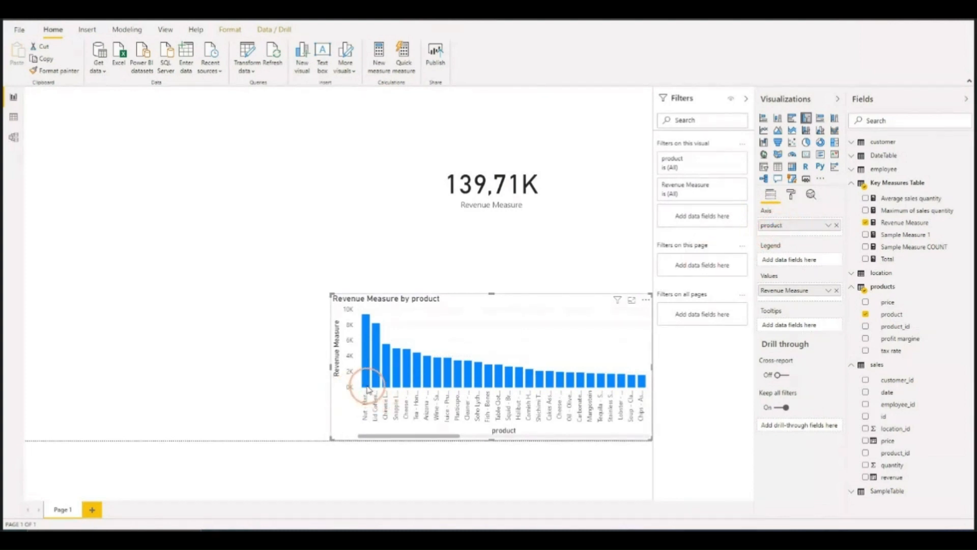
pyautogui.moveTo(367, 367)
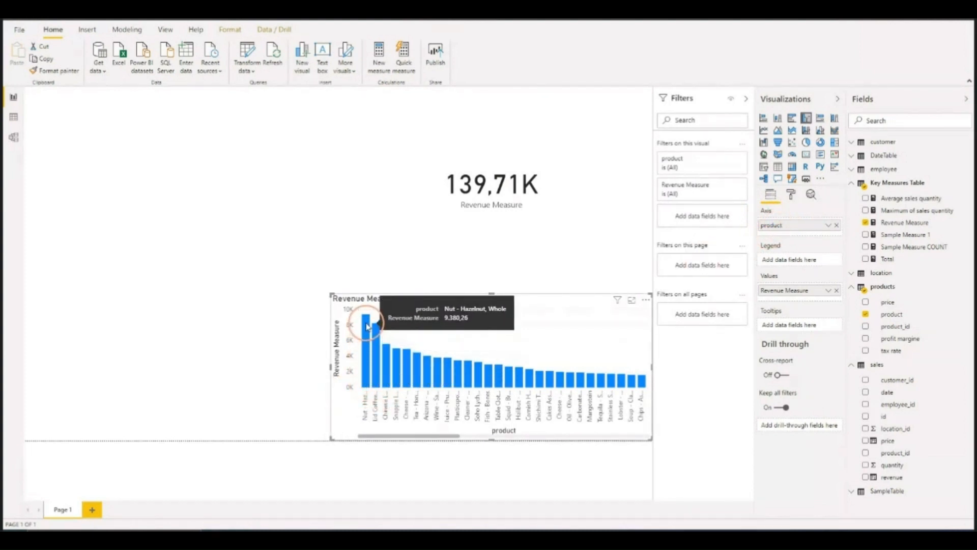
# Step: Add a new visual for the sales customer_id field in the empty report area beside the card, making it narrower and taller
pyautogui.click(501, 168)
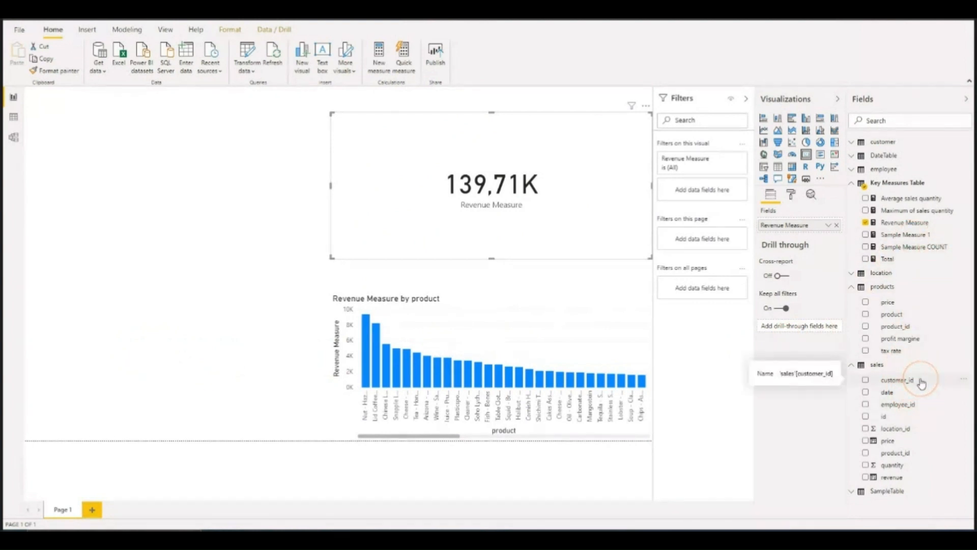
pyautogui.moveTo(921, 381); pyautogui.dragTo(190, 165)
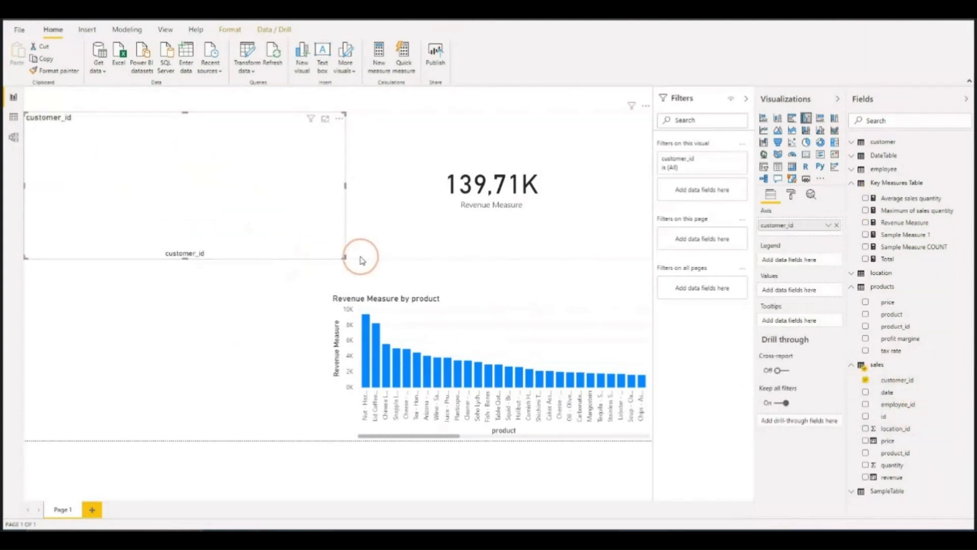
pyautogui.moveTo(344, 256); pyautogui.dragTo(210, 351)
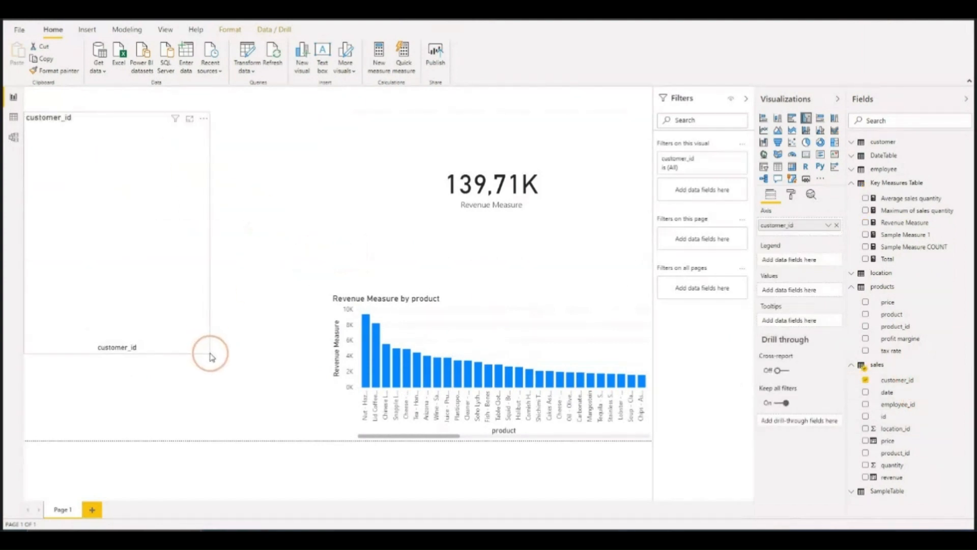
# Step: Try the customer_id visual as a slicer and limit its range to 1 through 229
pyautogui.click(765, 168)
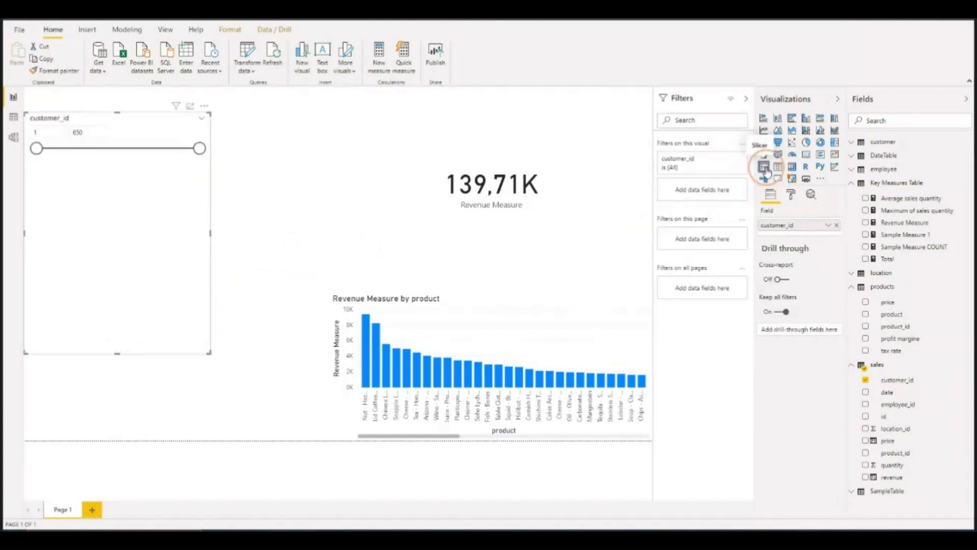
pyautogui.moveTo(199, 149); pyautogui.dragTo(94, 156)
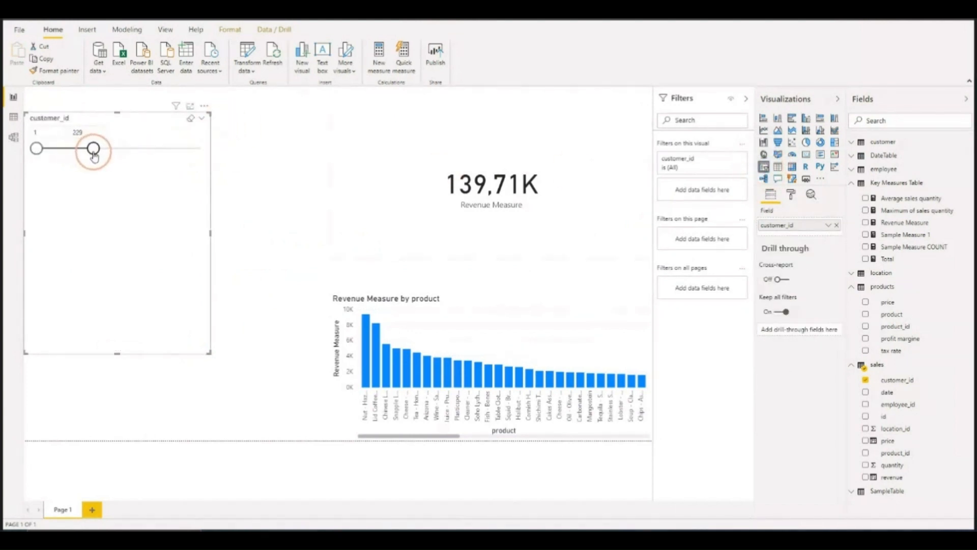
pyautogui.click(92, 132)
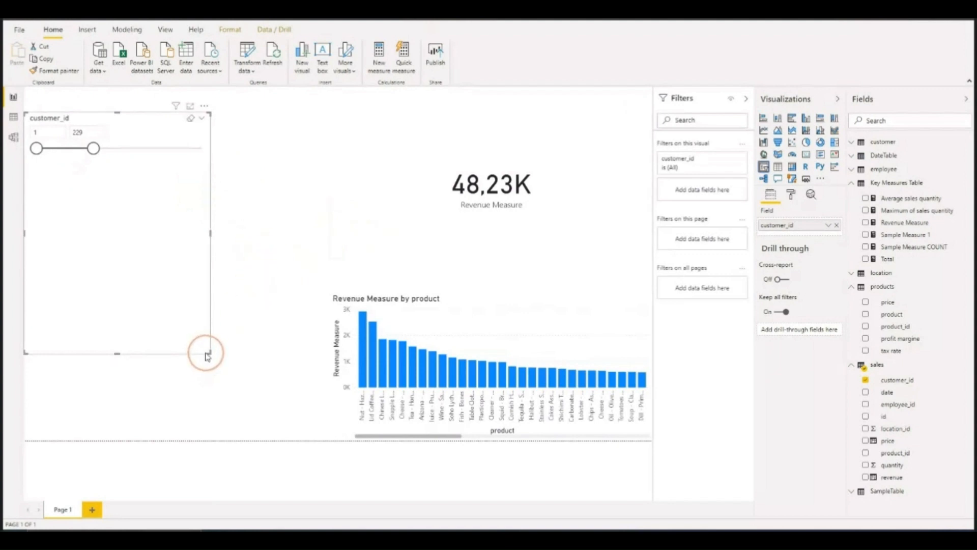
# Step: Convert the customer_id visual to a table and add Revenue Measure as its second column
pyautogui.click(778, 168)
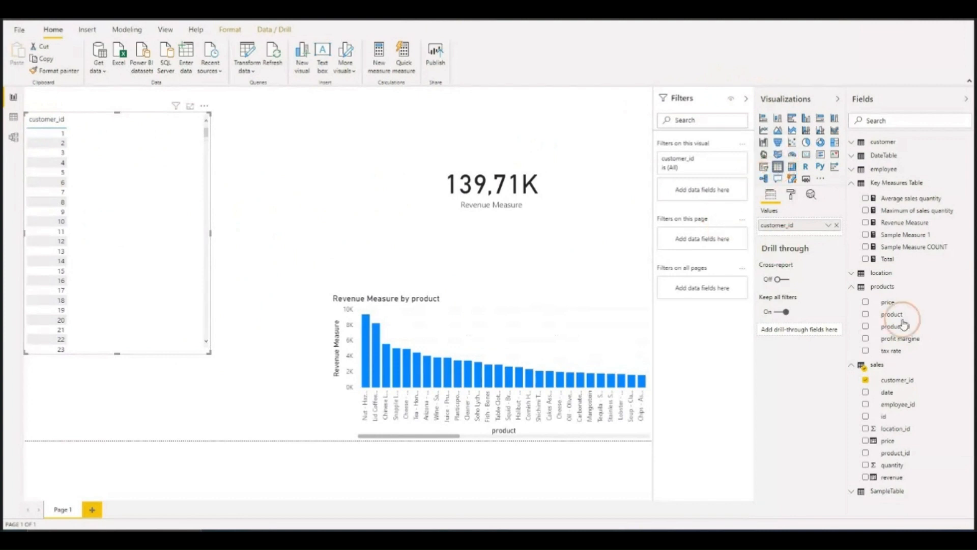
pyautogui.moveTo(933, 230); pyautogui.dragTo(182, 239)
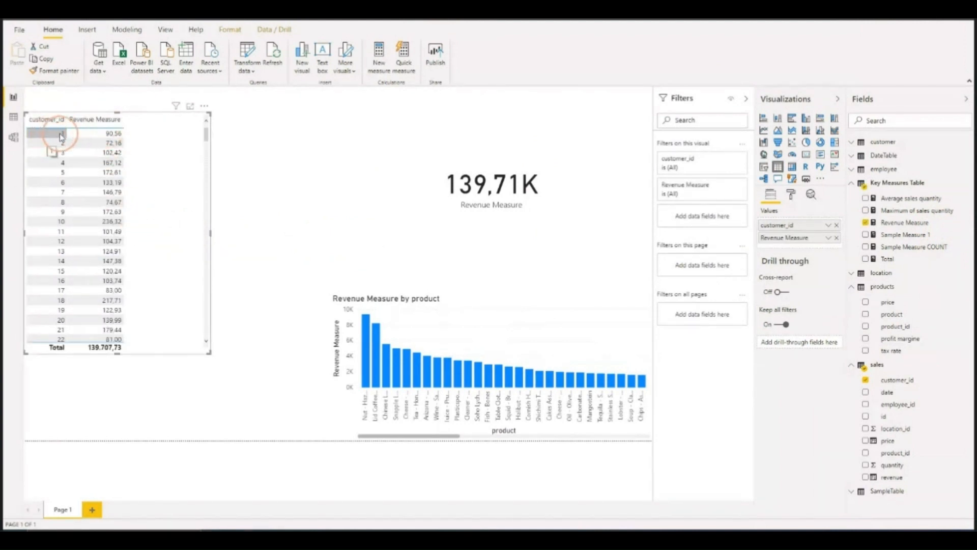
# Step: Examine the first customer's revenue in the table, cross-filter the report by that row, and clear the selection
pyautogui.click(100, 137)
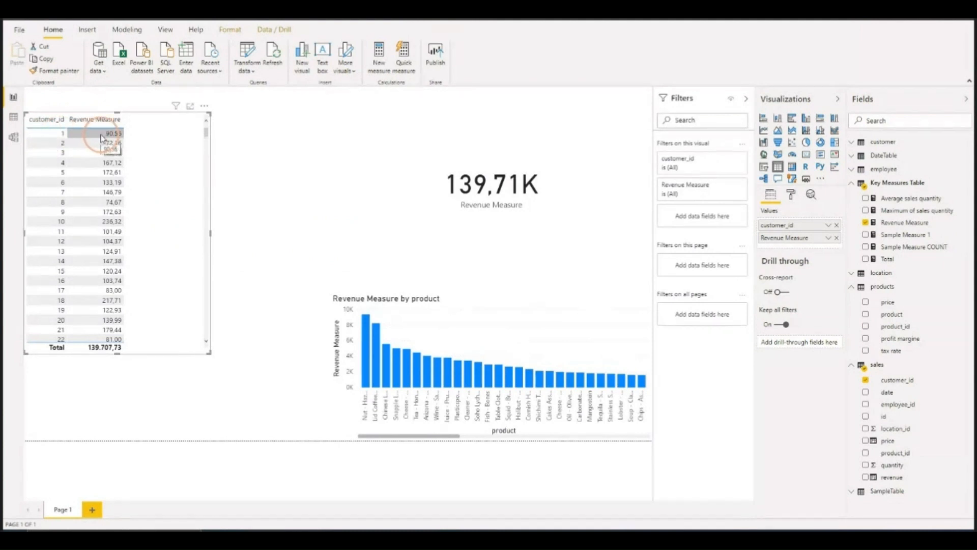
pyautogui.click(49, 137)
pyautogui.click(113, 138)
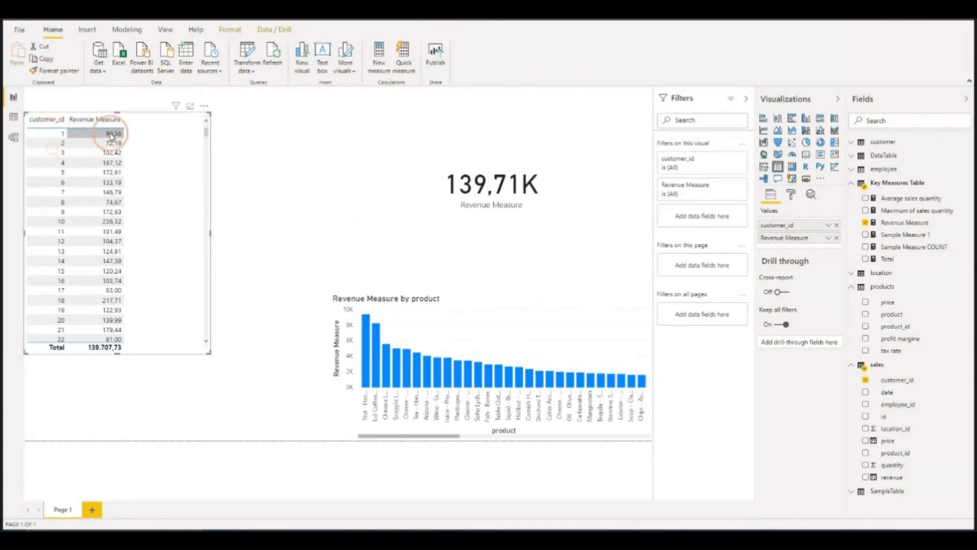
pyautogui.click(110, 138)
pyautogui.click(111, 136)
pyautogui.click(51, 135)
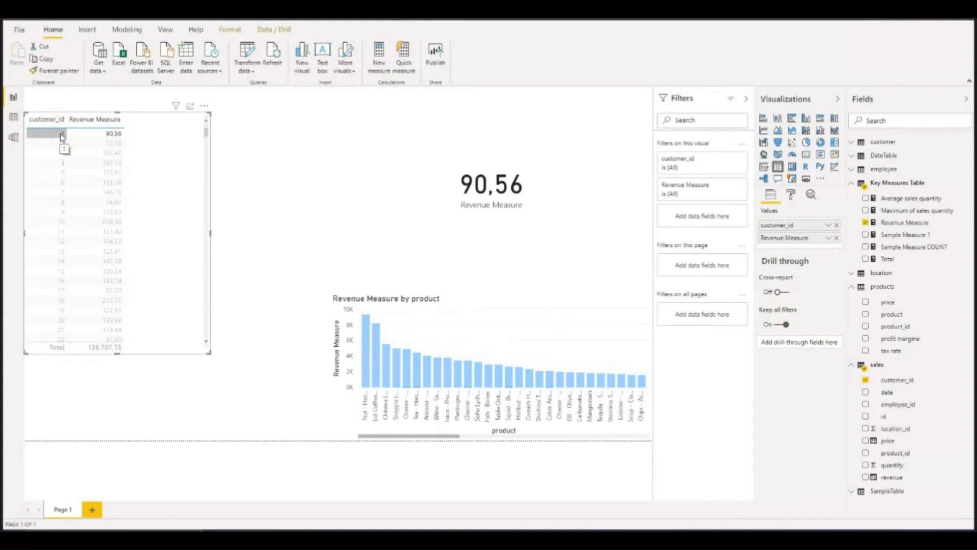
pyautogui.click(115, 135)
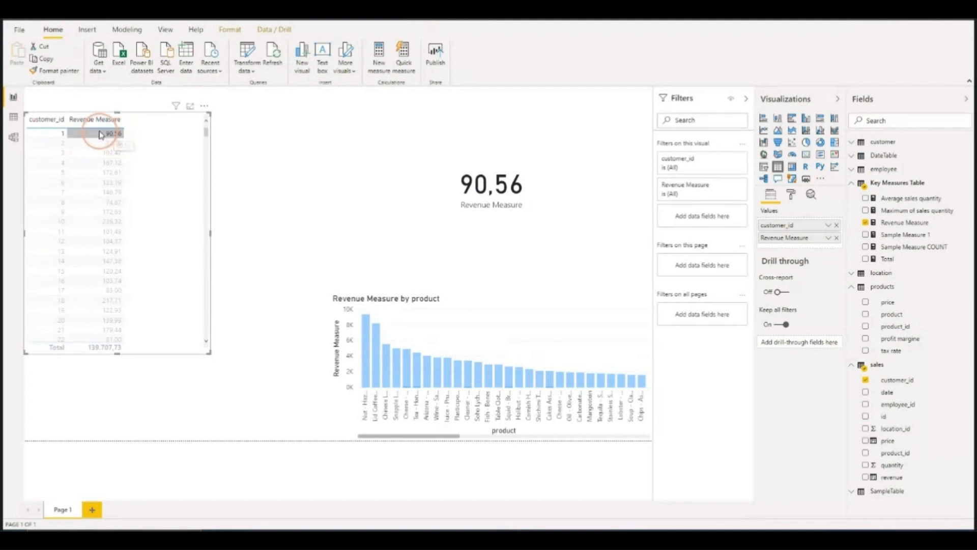
pyautogui.click(108, 138)
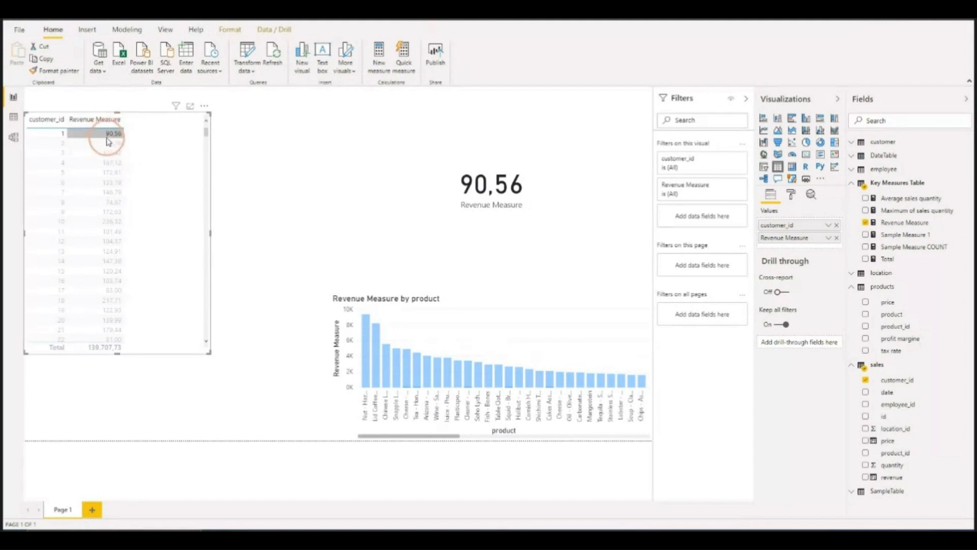
pyautogui.click(45, 135)
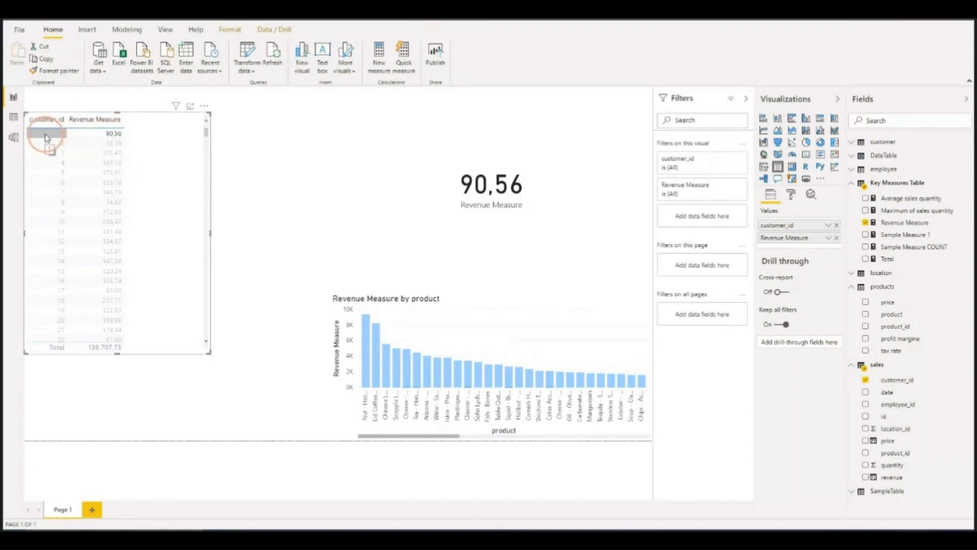
pyautogui.click(45, 136)
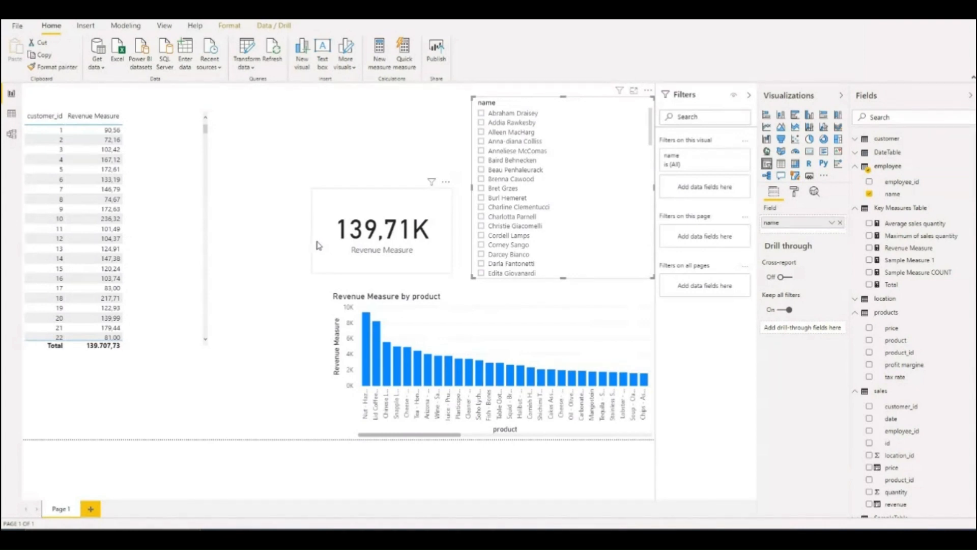
# Step: Compare the customer table and card while filtering by the first and fourth employees in the name slicer, clearing each selection
pyautogui.click(304, 243)
pyautogui.click(117, 149)
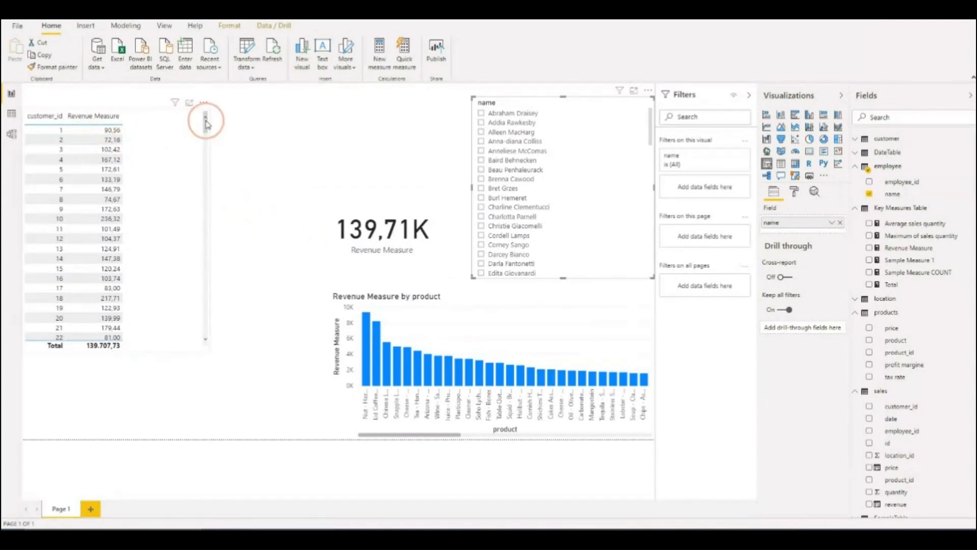
pyautogui.click(179, 111)
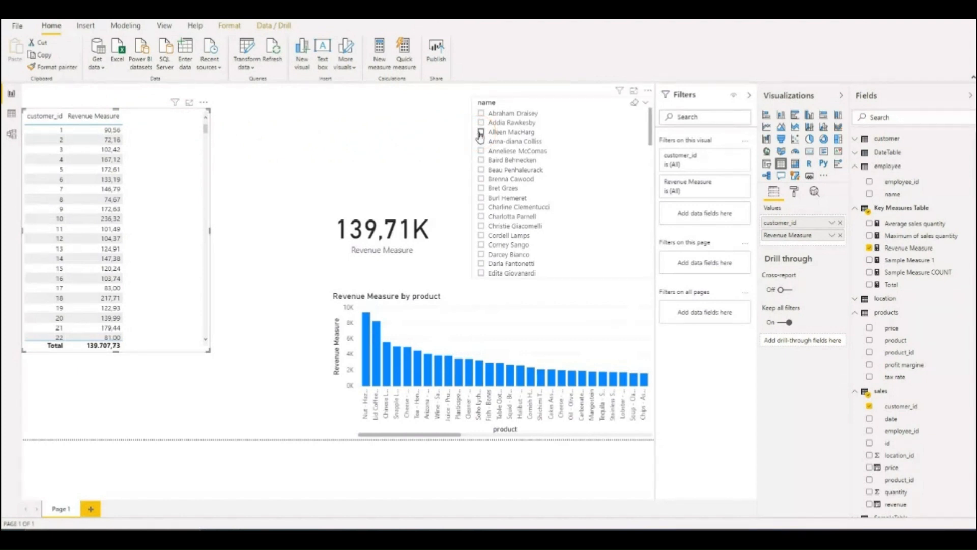
pyautogui.click(482, 115)
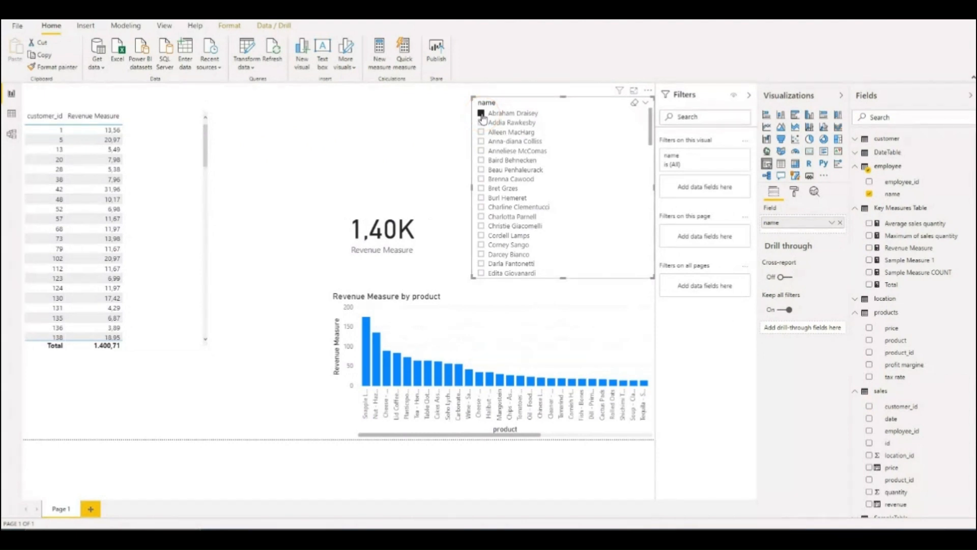
pyautogui.click(481, 114)
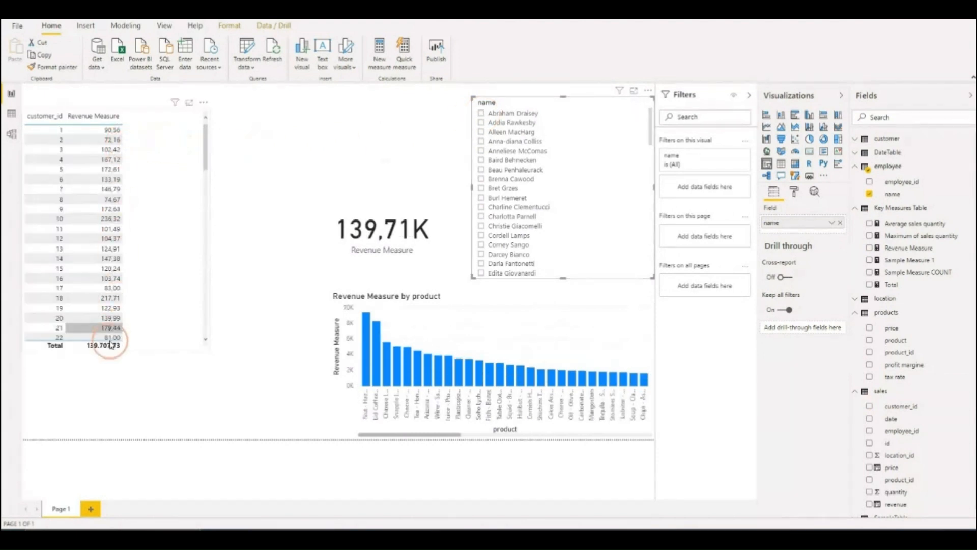
pyautogui.click(481, 142)
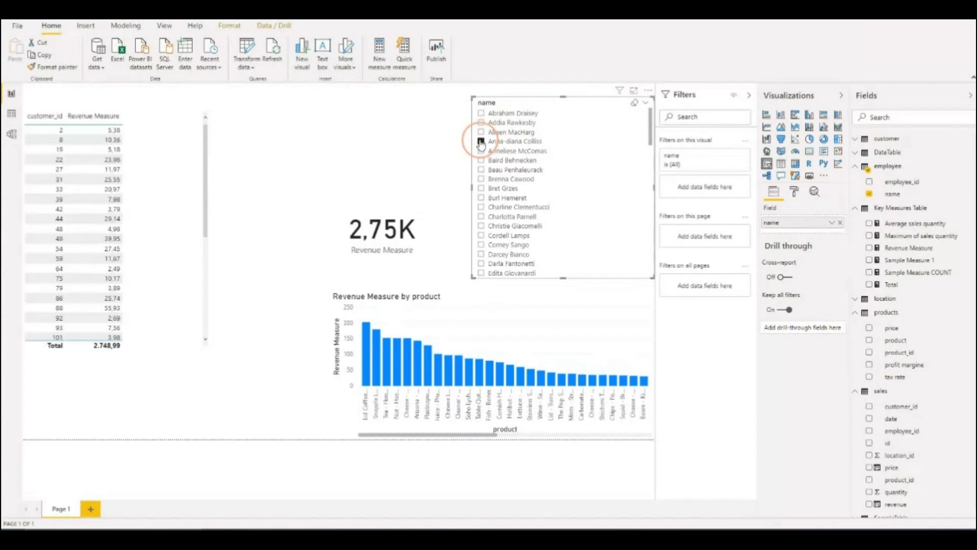
pyautogui.click(482, 142)
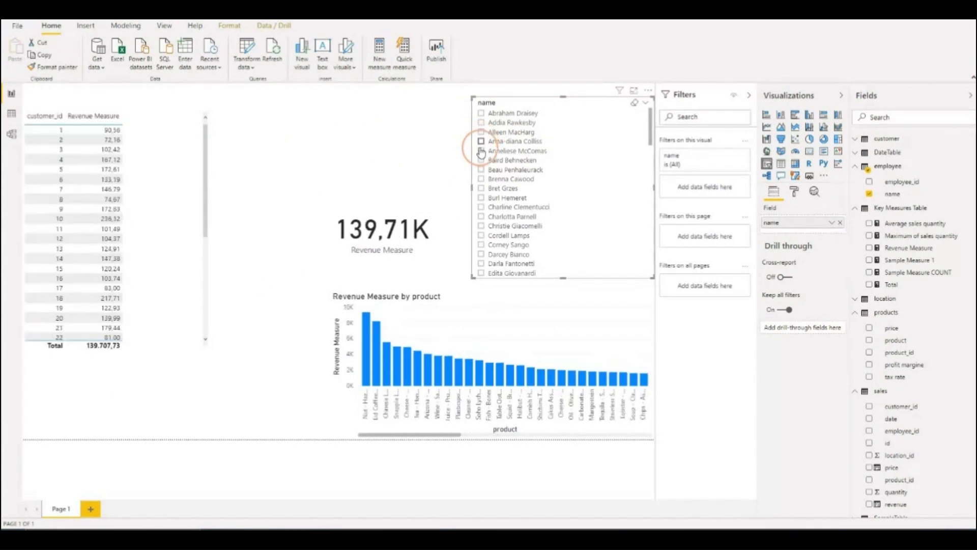
# Step: Cross-filter the report by the tallest product column, clear it, and compare the customer table's row revenues with the total
pyautogui.click(366, 378)
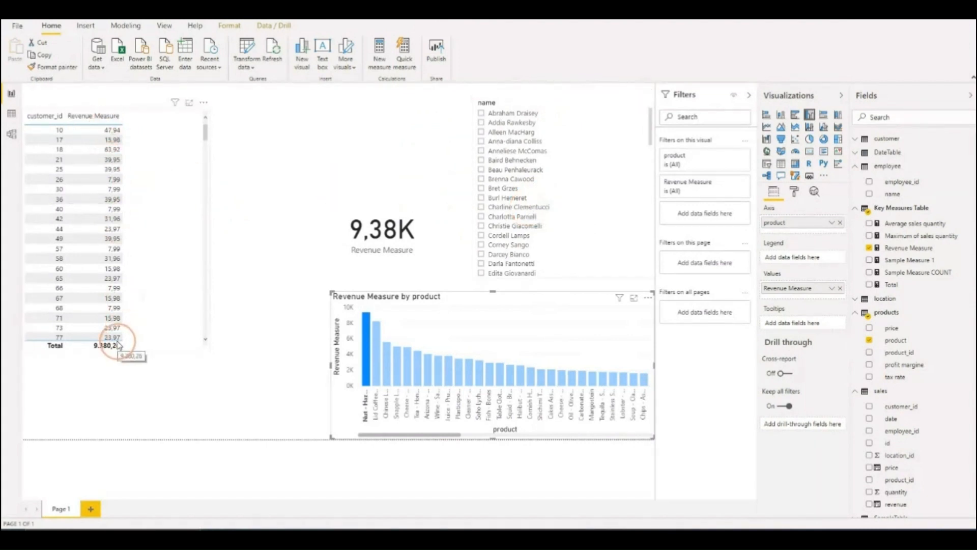
pyautogui.click(367, 370)
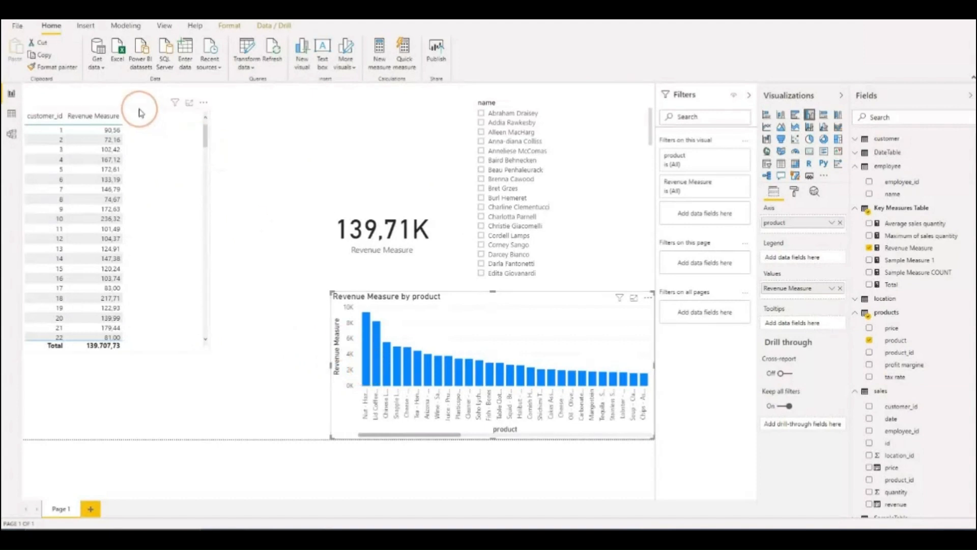
pyautogui.click(109, 149)
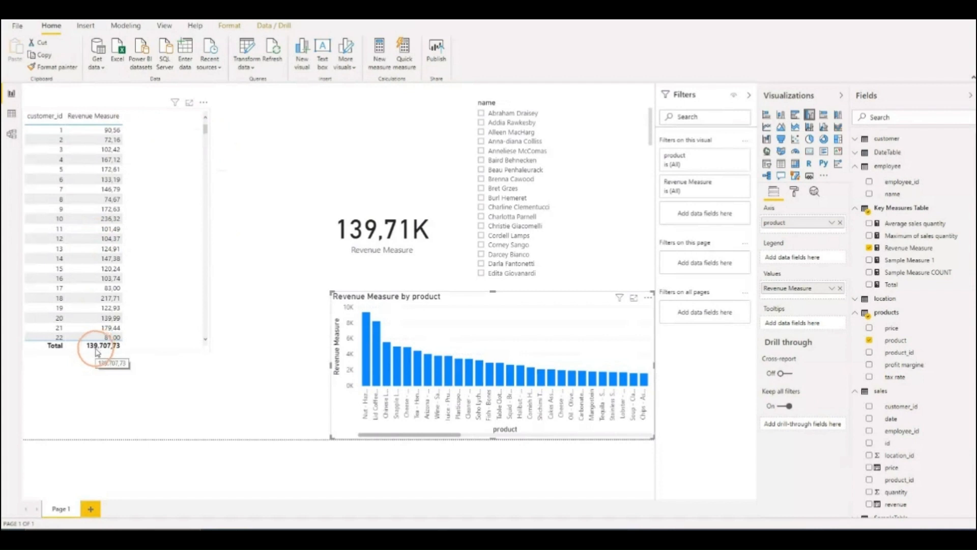
pyautogui.click(68, 132)
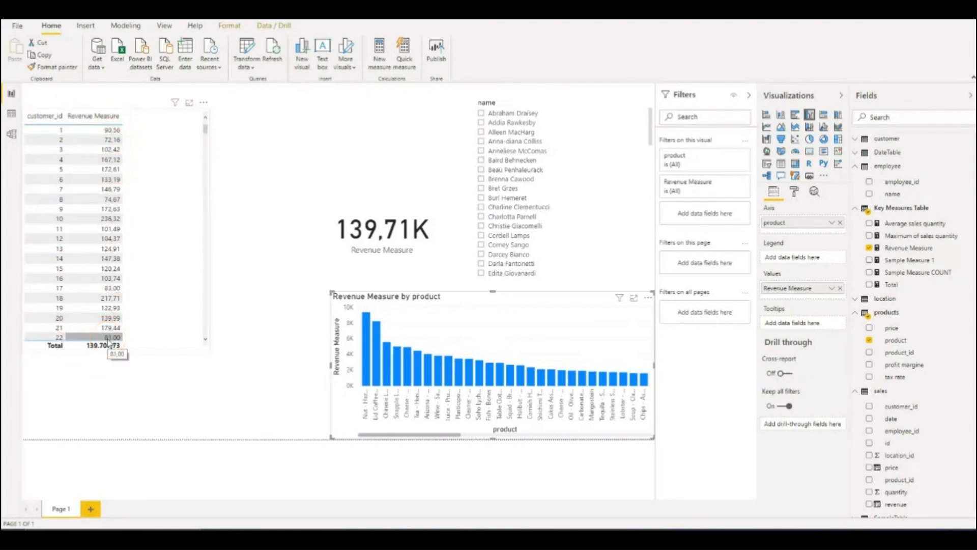
pyautogui.click(59, 132)
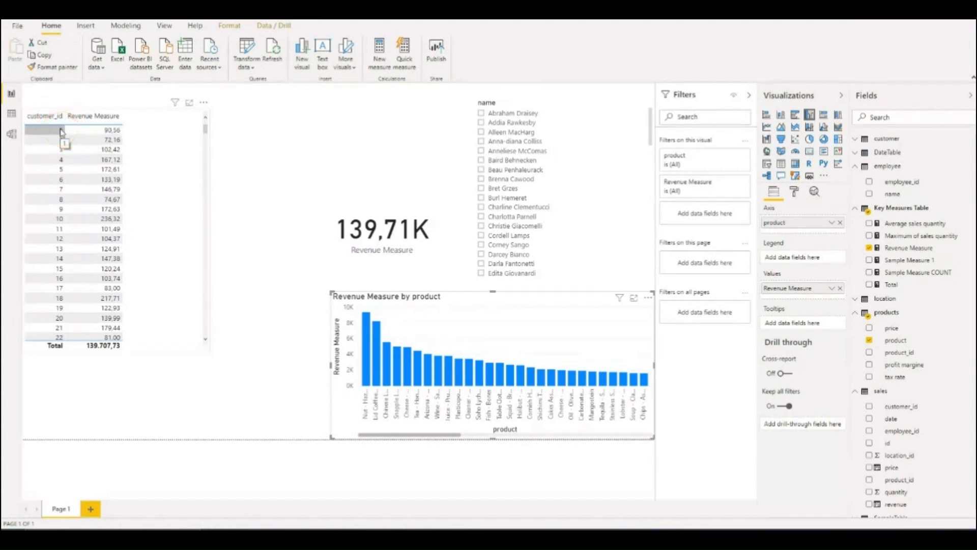
# Step: Filter the sales table's customer_id column to customer 1 only, to inspect the rows behind the first customer's revenue
pyautogui.click(104, 134)
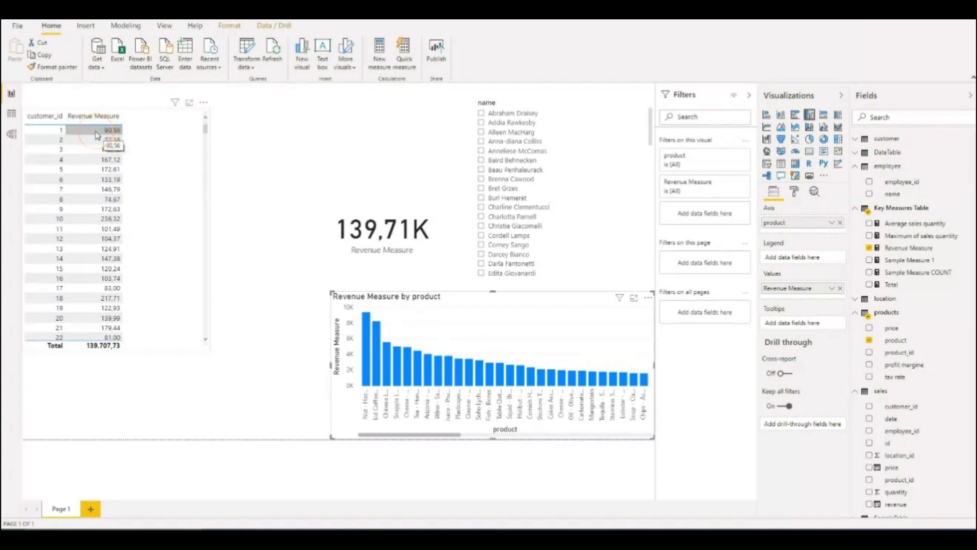
pyautogui.click(60, 133)
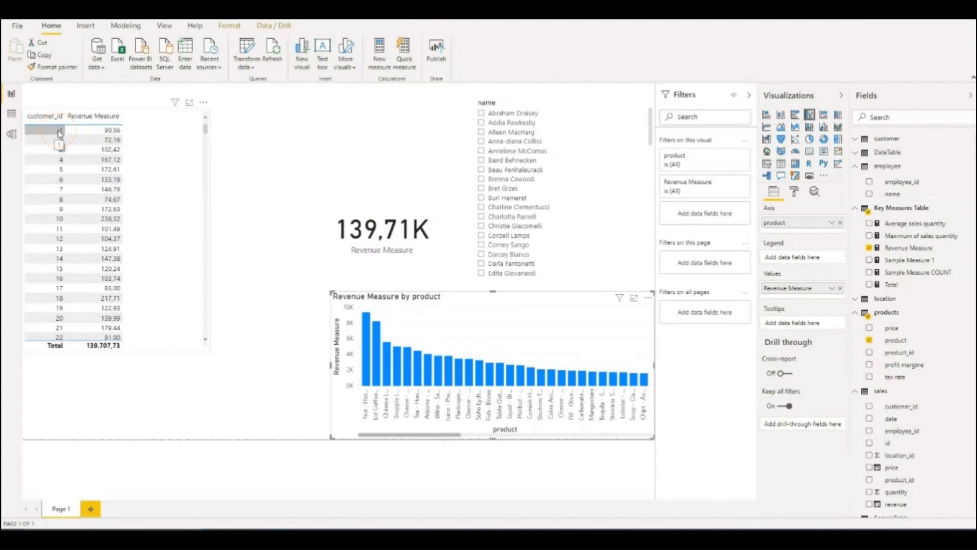
pyautogui.click(58, 99)
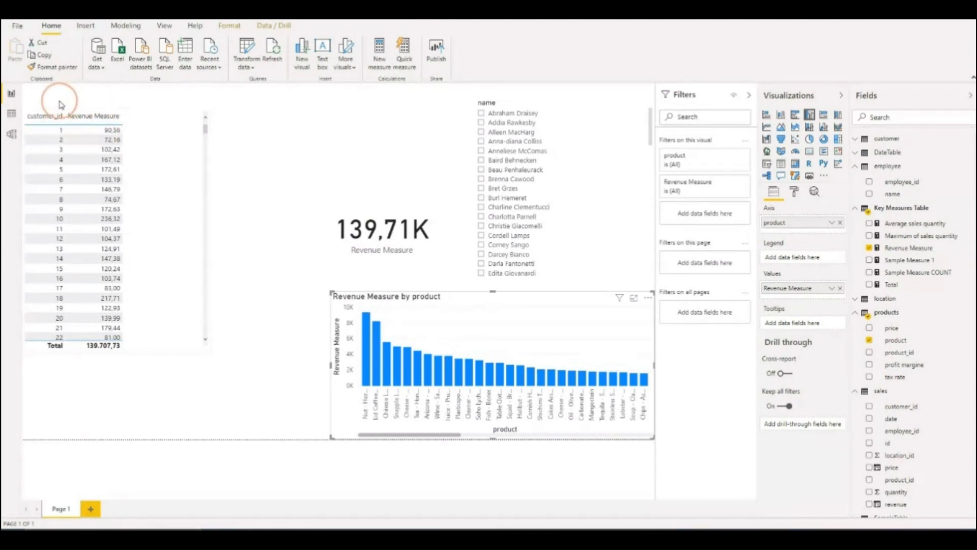
pyautogui.click(12, 116)
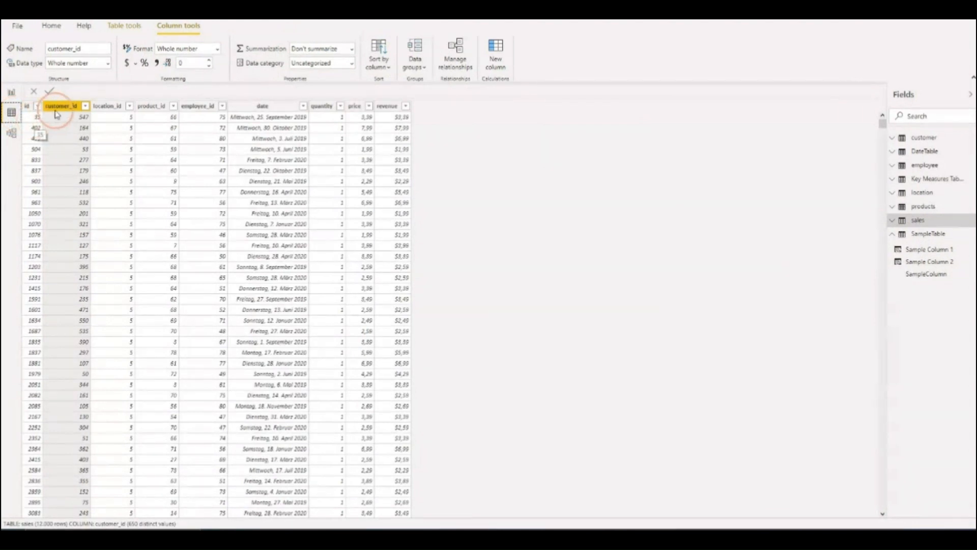
pyautogui.click(83, 120)
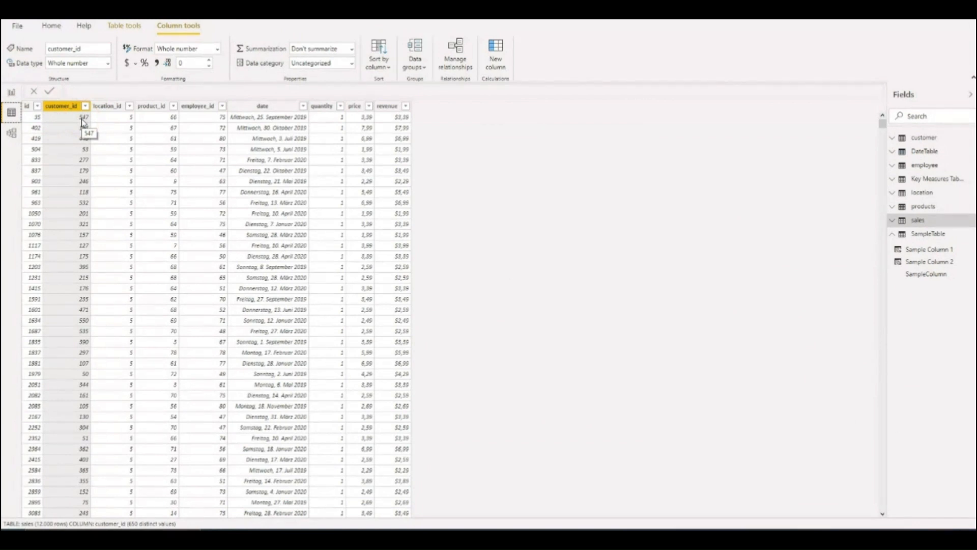
pyautogui.click(87, 107)
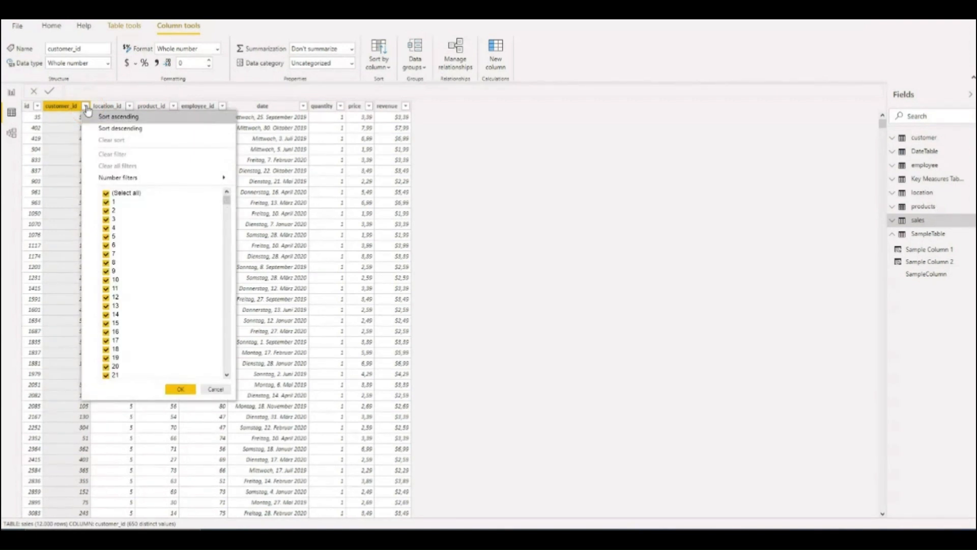
pyautogui.click(106, 193)
pyautogui.click(106, 202)
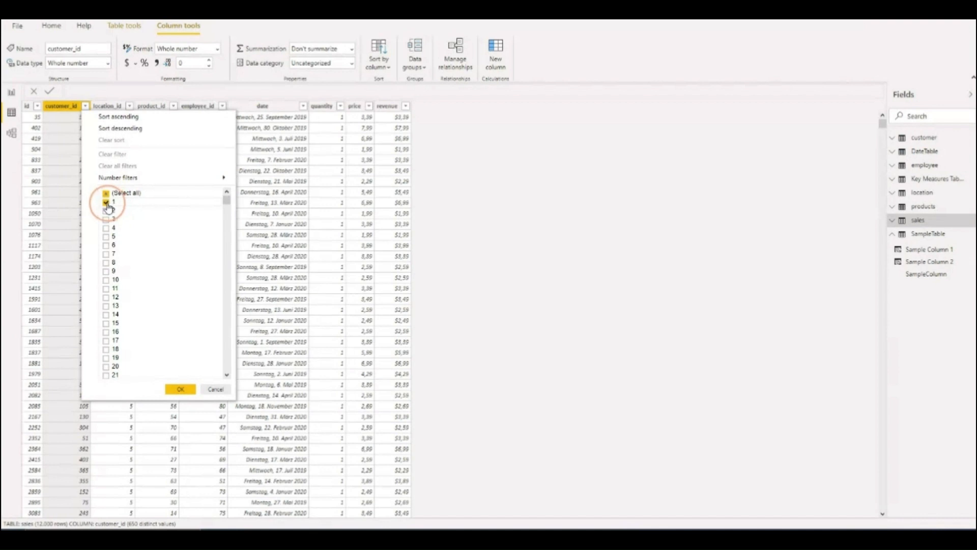
pyautogui.click(118, 207)
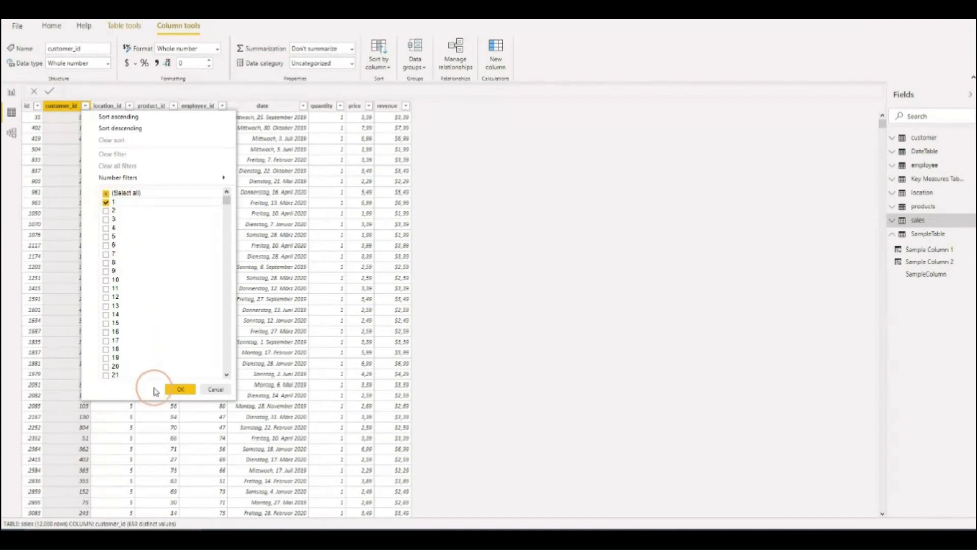
pyautogui.click(179, 389)
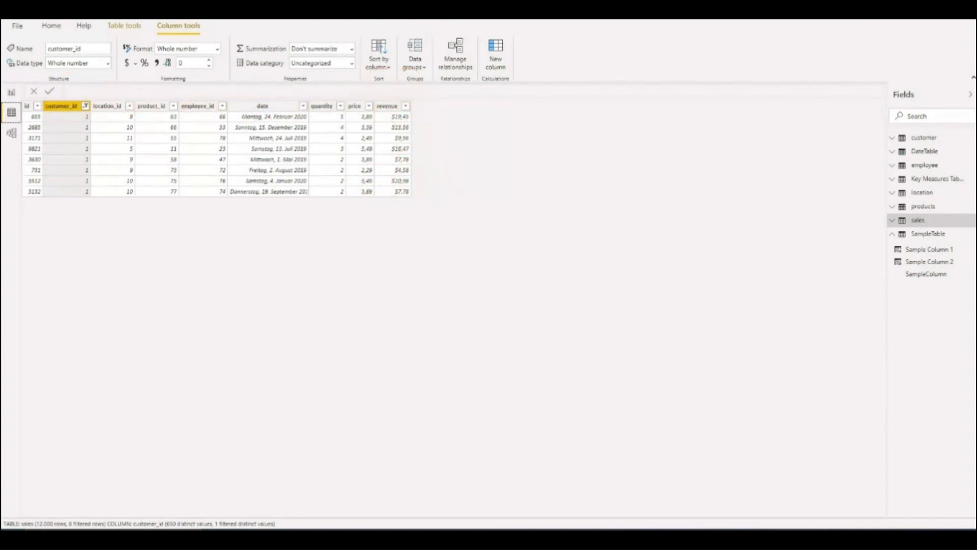
# Step: Back on the report page, examine Revenue Measure's formula, highlighting SUMX and the sales[quantity] * sales[price] expression
pyautogui.click(11, 92)
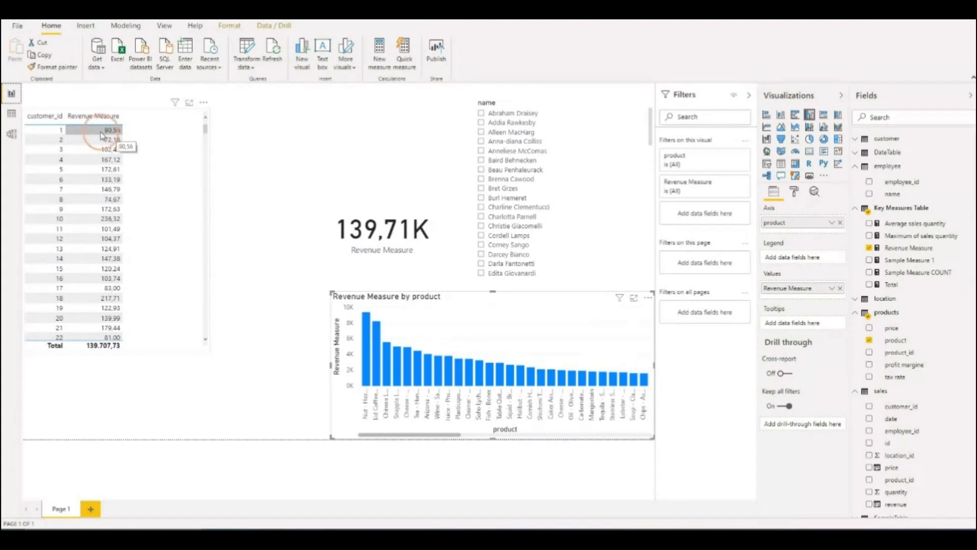
pyautogui.click(48, 130)
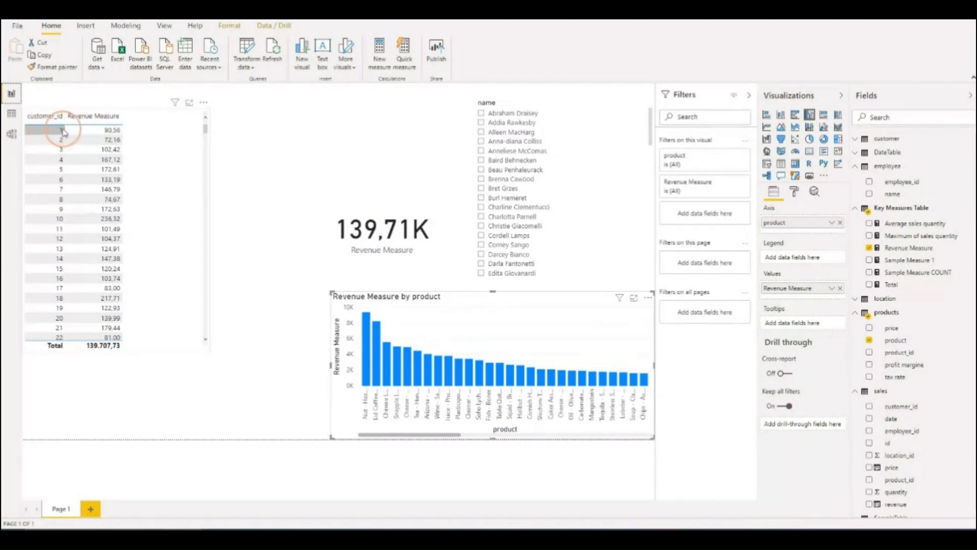
pyautogui.click(59, 141)
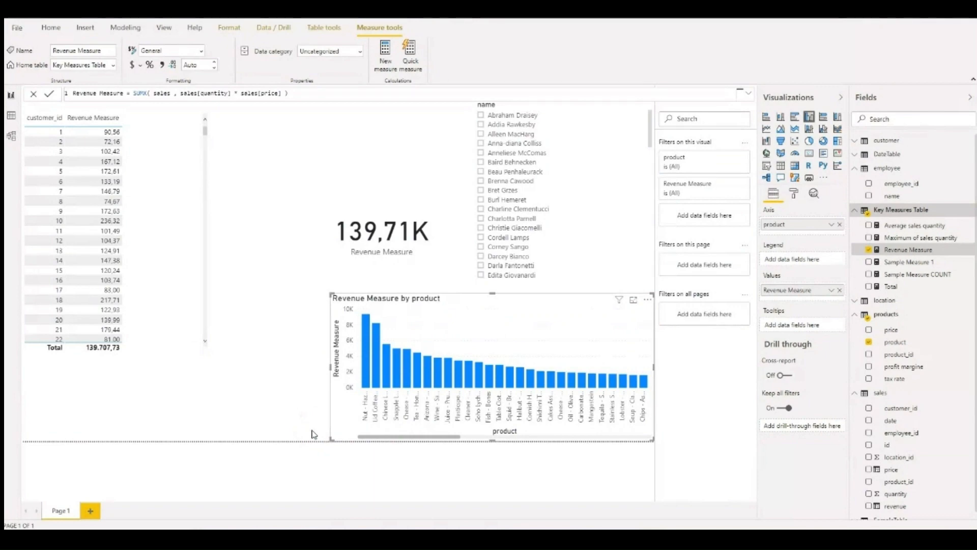
pyautogui.click(311, 429)
pyautogui.click(254, 331)
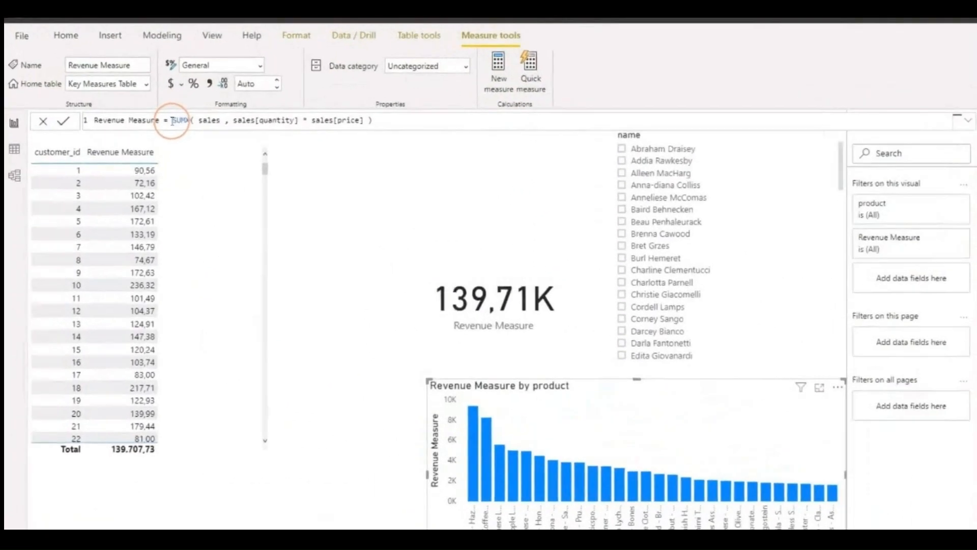
pyautogui.doubleClick(207, 136)
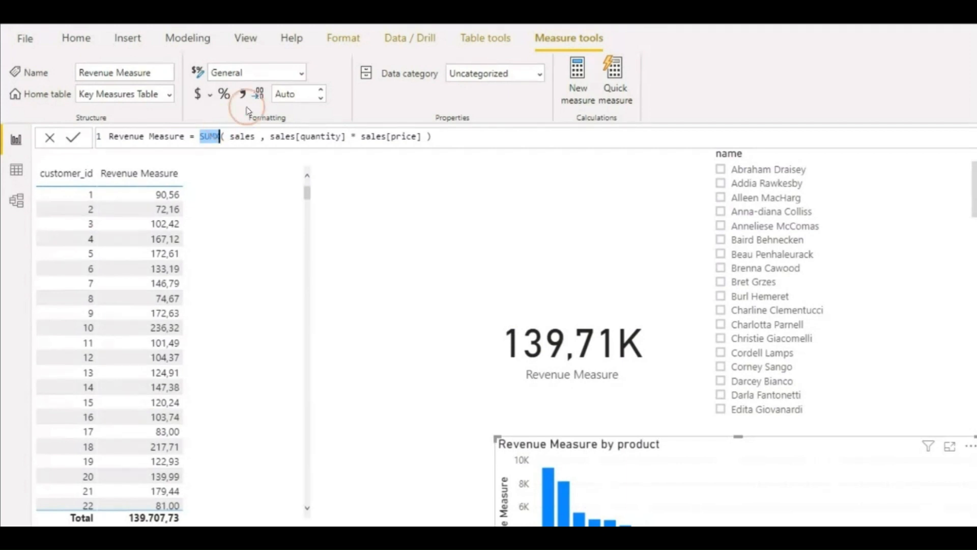
pyautogui.moveTo(270, 136); pyautogui.dragTo(427, 142)
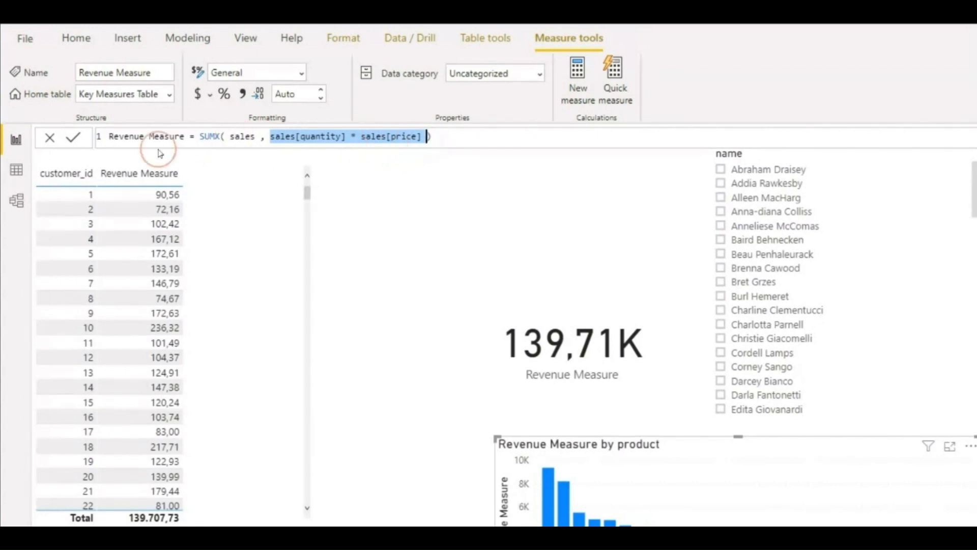
# Step: Restore all customer_id values in the sales table's filter and examine the price column's rows
pyautogui.click(17, 169)
pyautogui.click(329, 235)
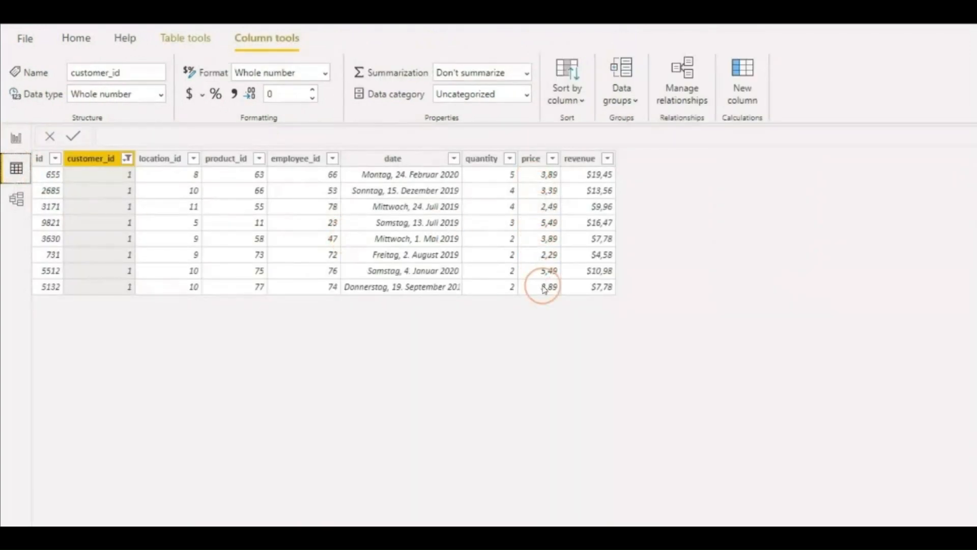
pyautogui.click(127, 158)
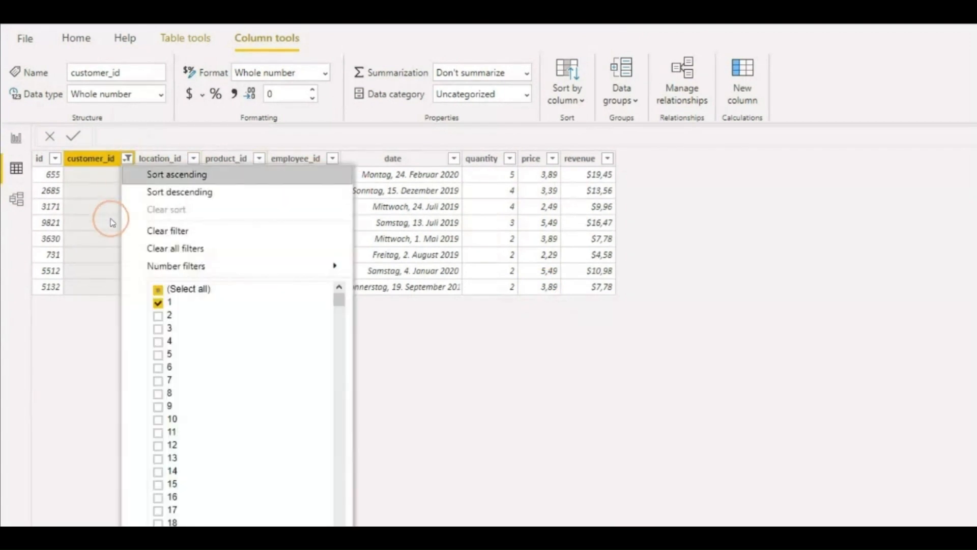
pyautogui.click(158, 302)
pyautogui.click(158, 288)
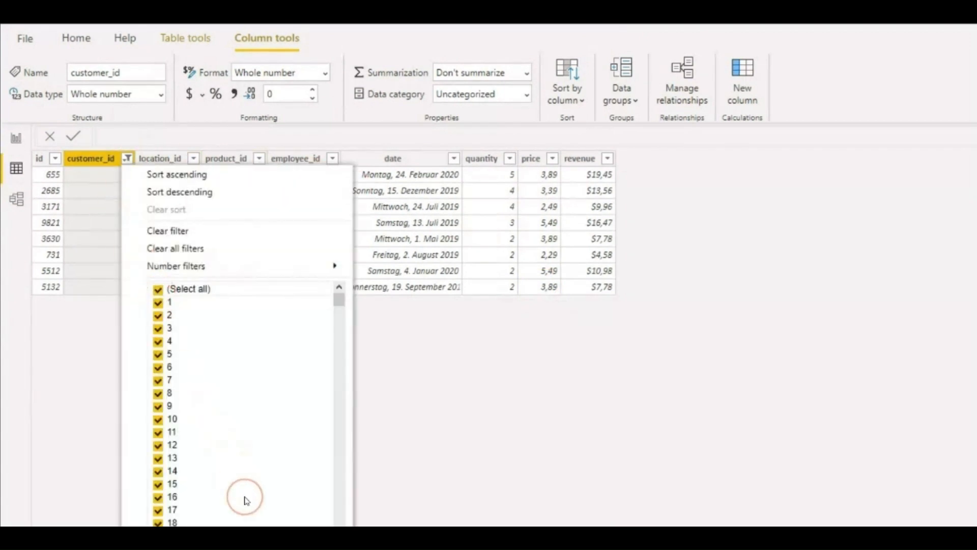
pyautogui.click(277, 542)
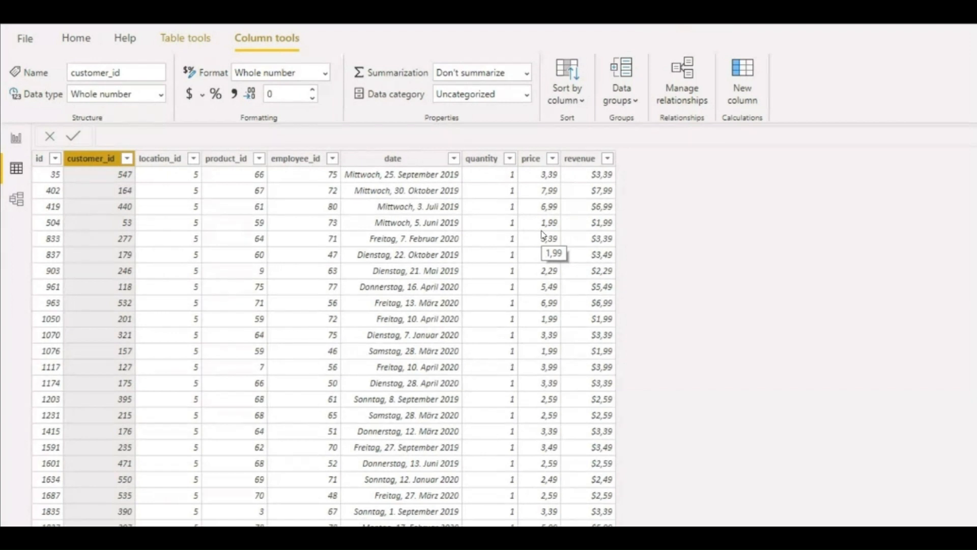
pyautogui.click(545, 229)
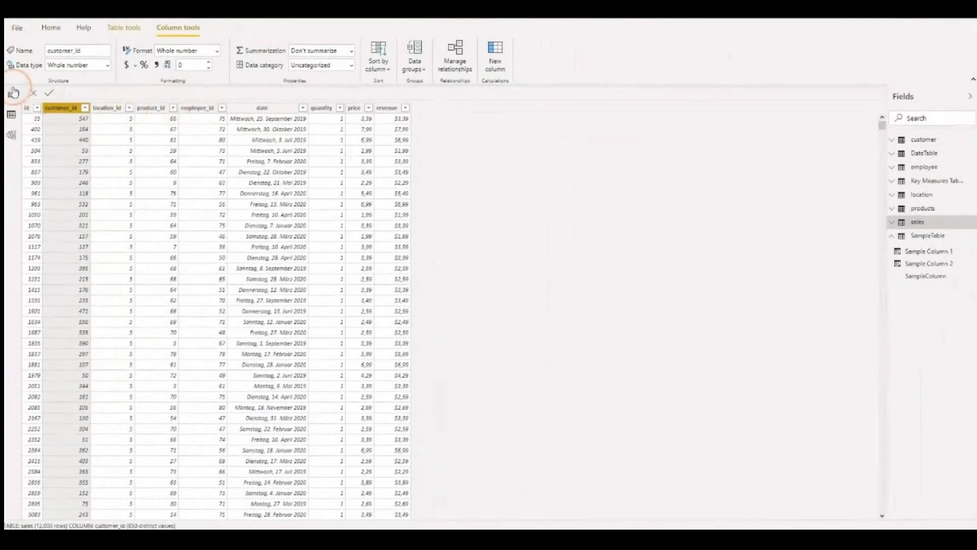
# Step: Add a new measure to Key Measures Table from the report page, starting its formula as Example SUMX = SUMX (
pyautogui.click(13, 92)
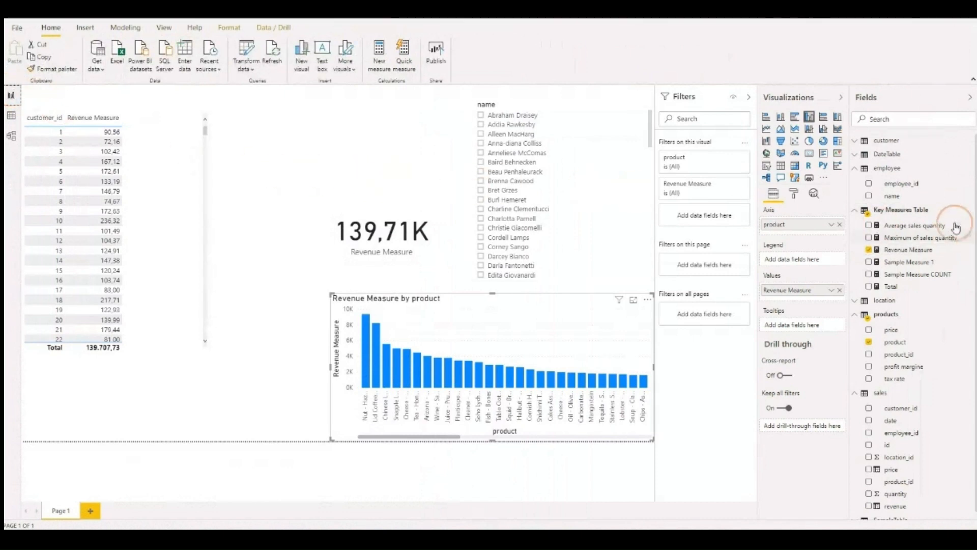
pyautogui.rightClick(924, 215)
pyautogui.click(883, 225)
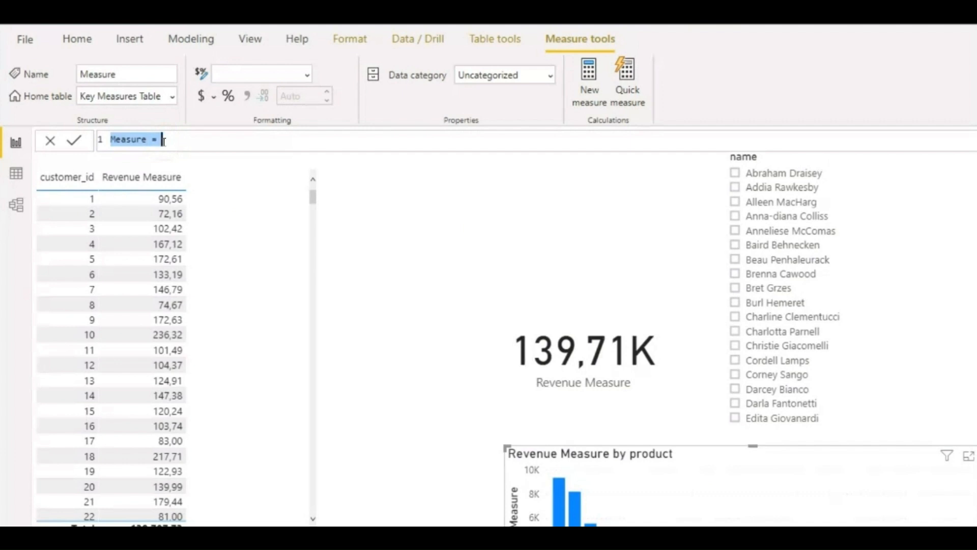
pyautogui.press('BackSpace')
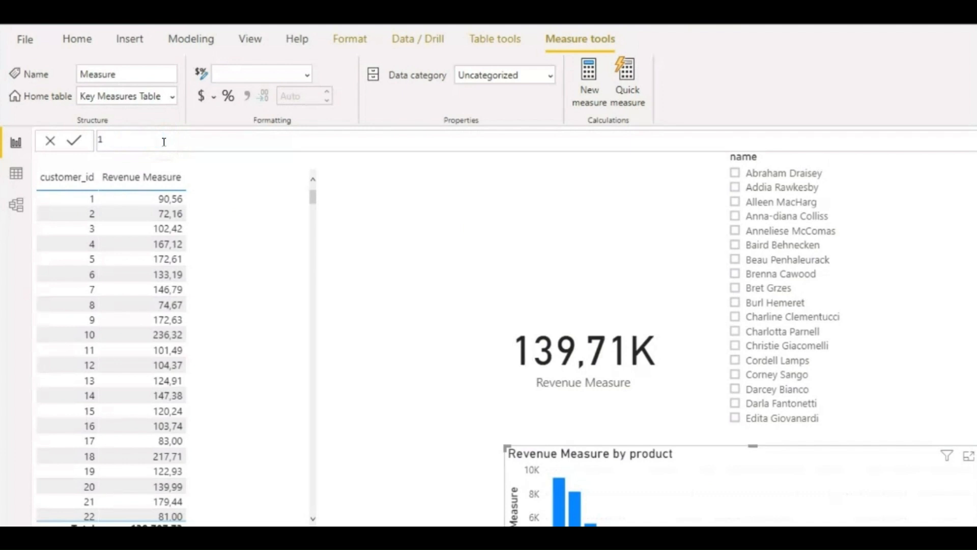
pyautogui.write('Example SUMX = SU')
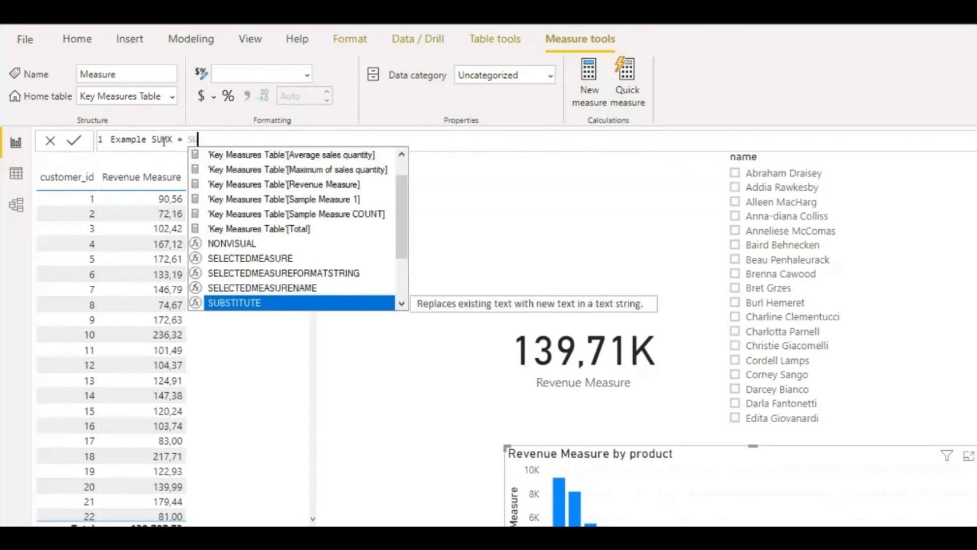
pyautogui.write('MX ( ')
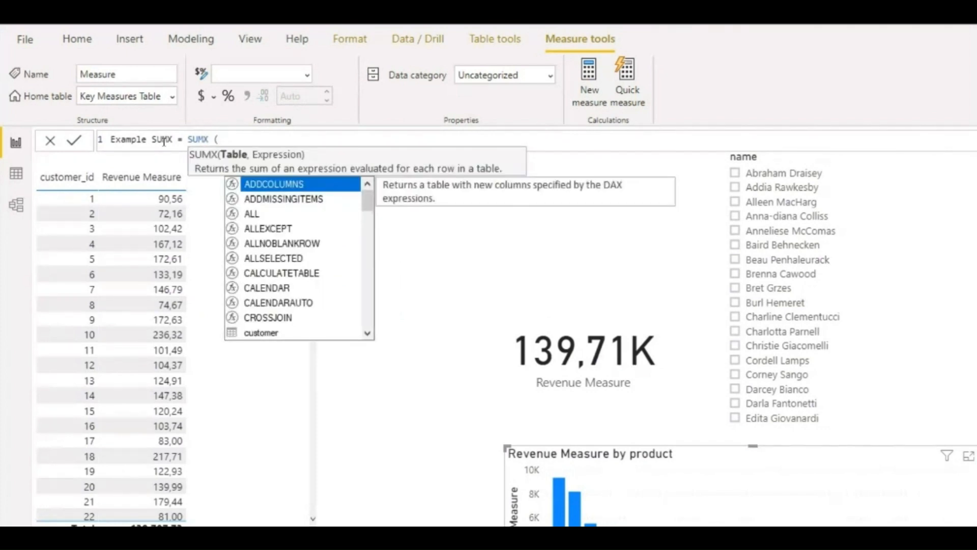
# Step: Complete the SUMX formula with the products table and products[price] as its expression, and commit the measure
pyautogui.write('pro')
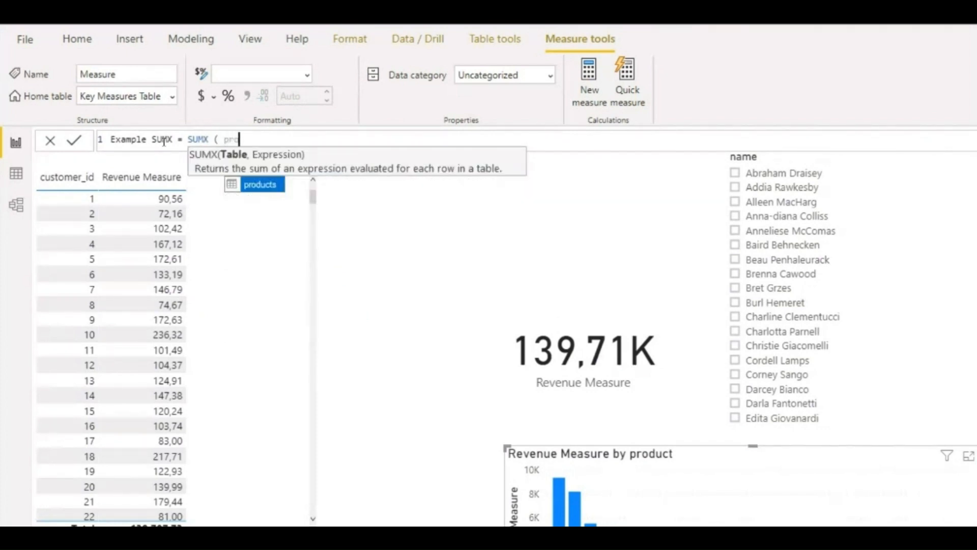
pyautogui.press('Tab')
pyautogui.write(', ')
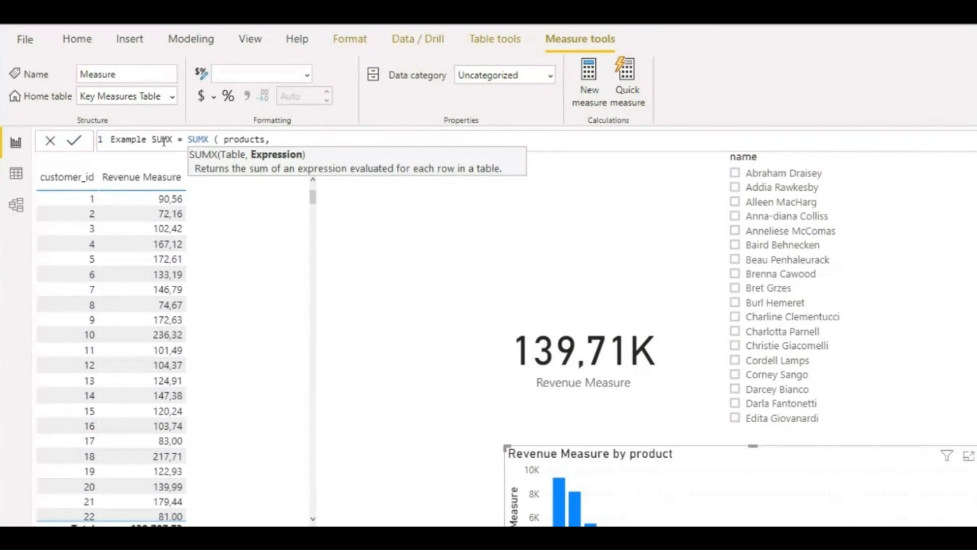
pyautogui.write('pro')
pyautogui.press('Tab')
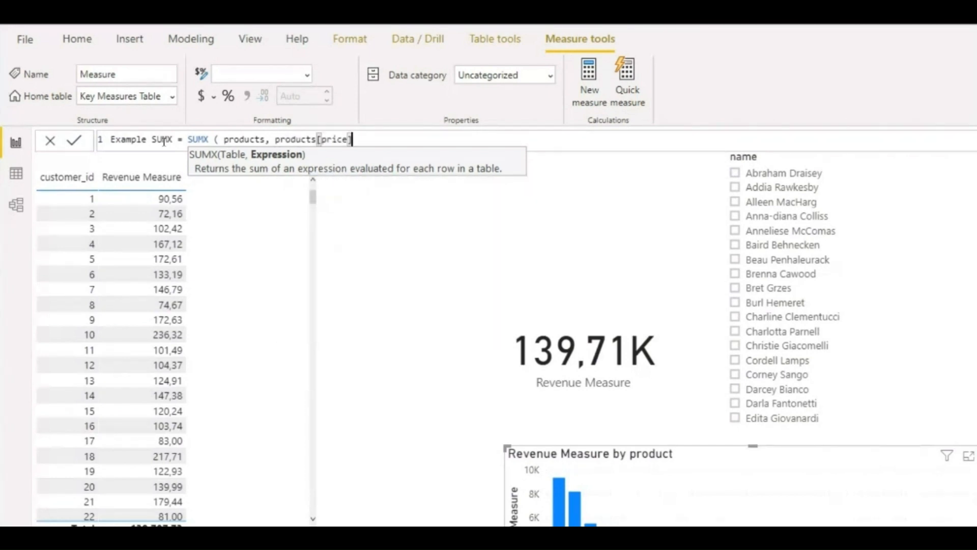
pyautogui.write(')')
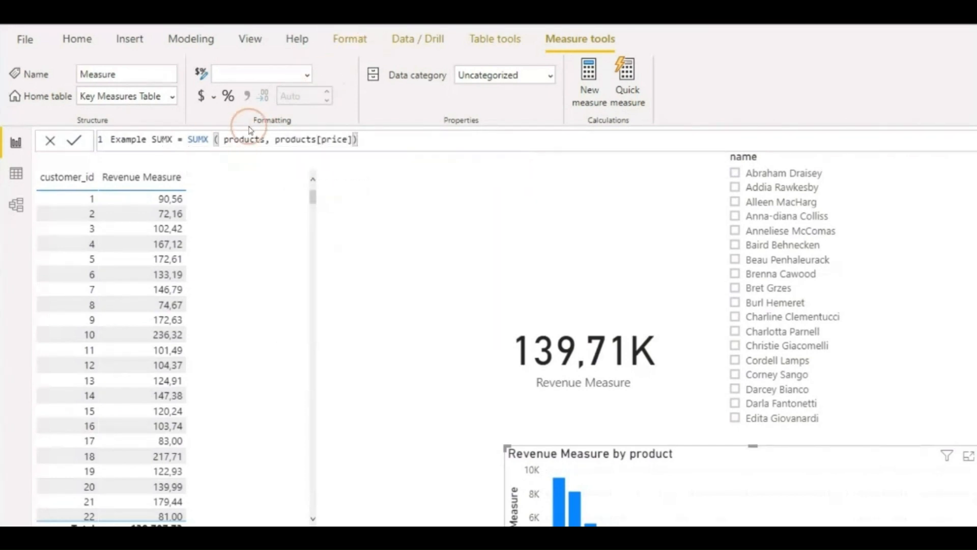
pyautogui.moveTo(275, 139); pyautogui.dragTo(355, 144)
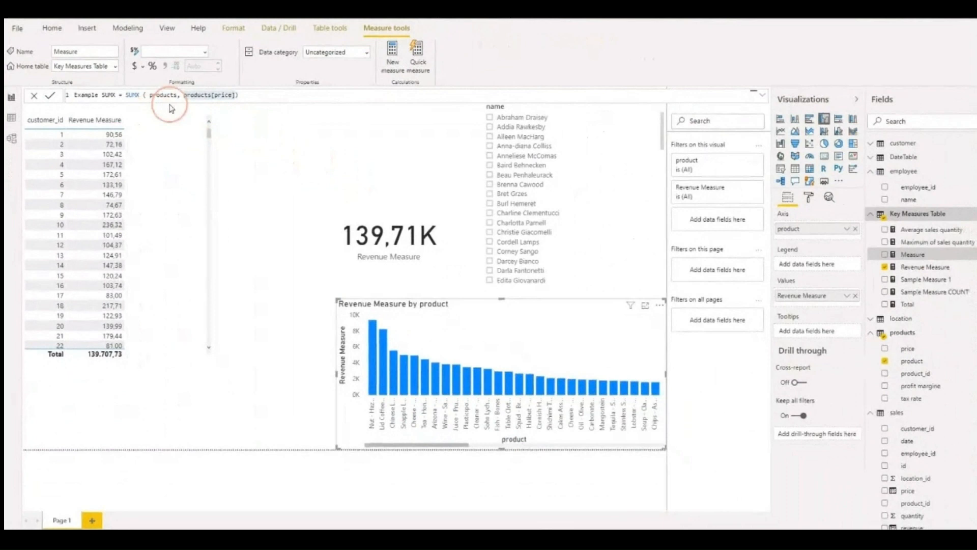
pyautogui.press('Return')
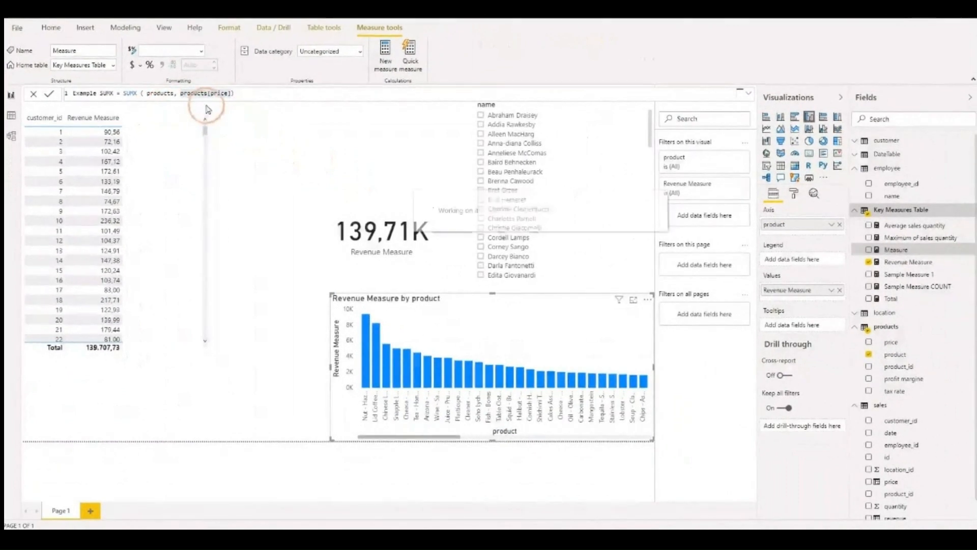
pyautogui.click(206, 107)
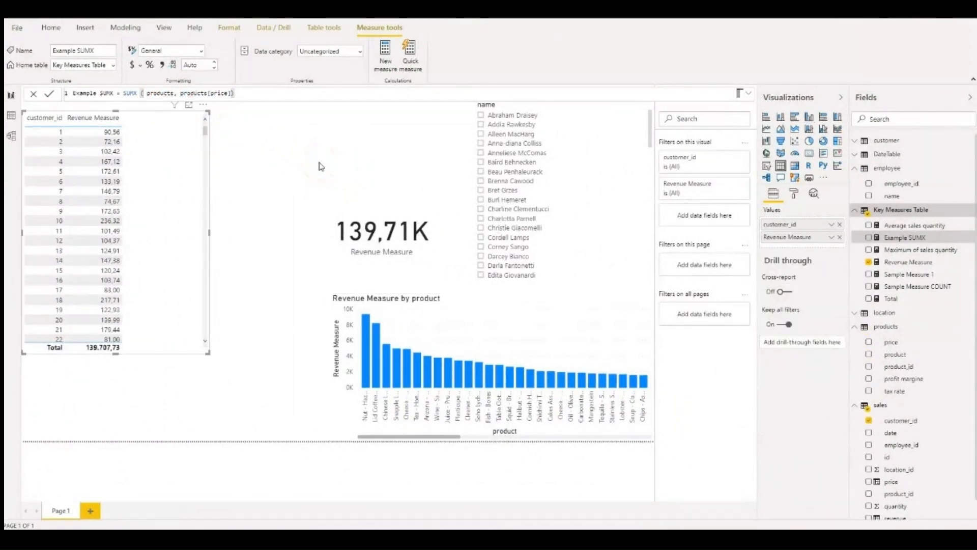
# Step: Rewrite the Example SUMX formula as SUM ( products[price]), dropping the products table argument
pyautogui.click(138, 93)
pyautogui.press('BackSpace')
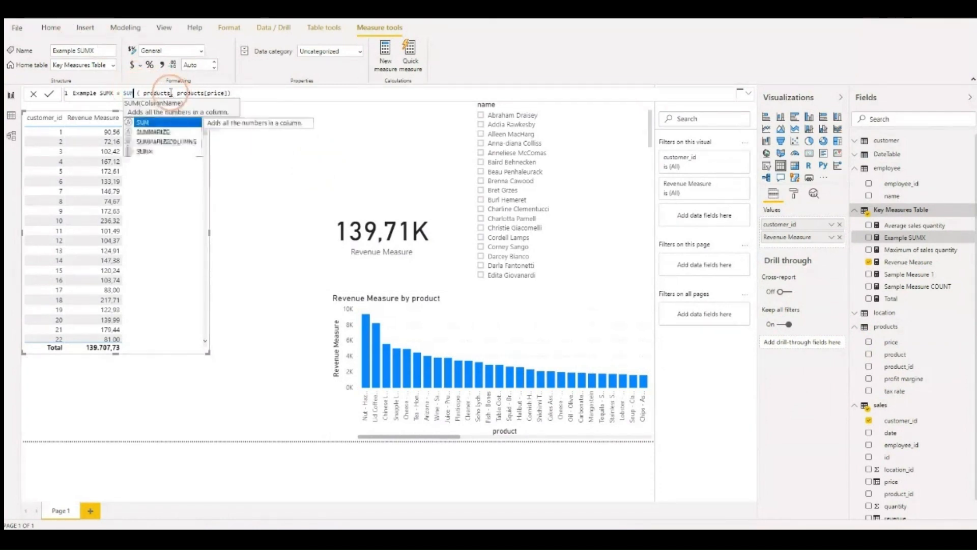
pyautogui.moveTo(178, 94); pyautogui.dragTo(143, 94)
pyautogui.press('BackSpace')
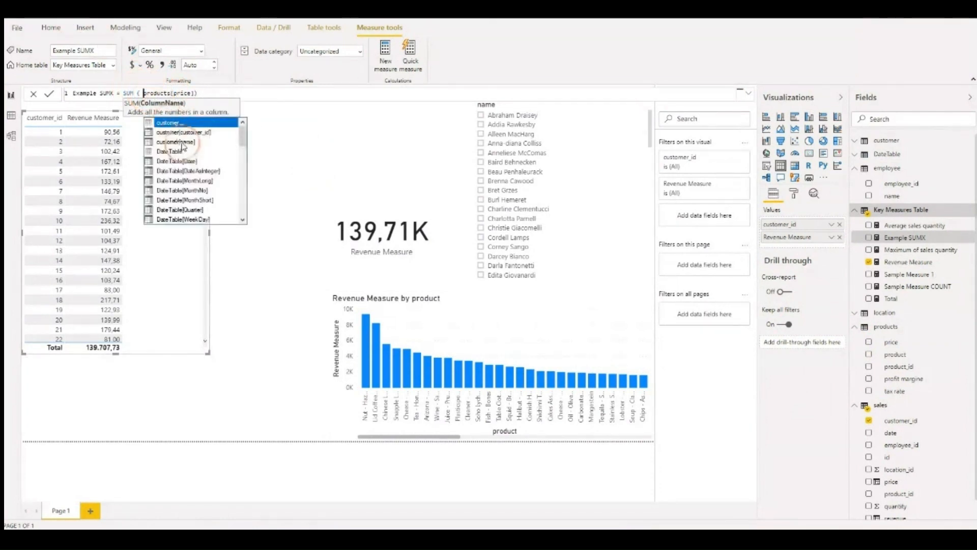
pyautogui.press('Left')
pyautogui.press('Left')
pyautogui.press('Left')
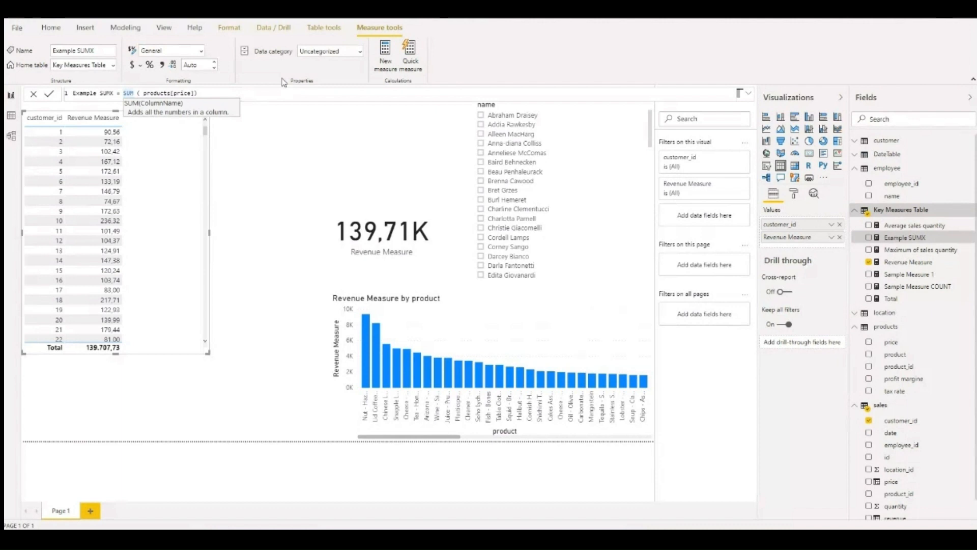
# Step: Change the function in the Example SUMX formula to SUMX, and restore it to SUM
pyautogui.click(136, 92)
pyautogui.click(125, 94)
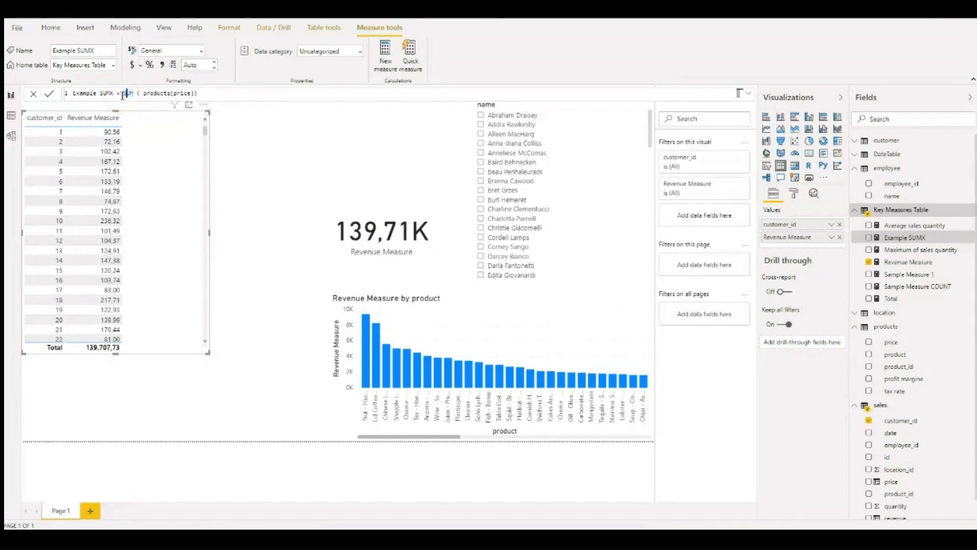
pyautogui.press('End')
pyautogui.press('Left')
pyautogui.press('Left')
pyautogui.press('Left')
pyautogui.press('Left')
pyautogui.press('Left')
pyautogui.press('Left')
pyautogui.press('Left')
pyautogui.press('Left')
pyautogui.press('Left')
pyautogui.press('Left')
pyautogui.press('Left')
pyautogui.press('Left')
pyautogui.press('Left')
pyautogui.press('Left')
pyautogui.press('Left')
pyautogui.press('Left')
pyautogui.write('X')
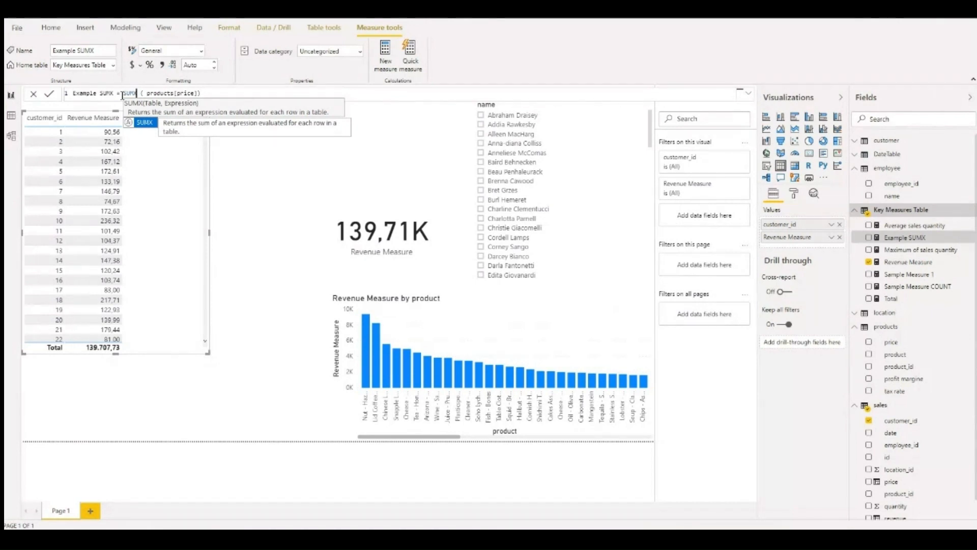
pyautogui.press('BackSpace')
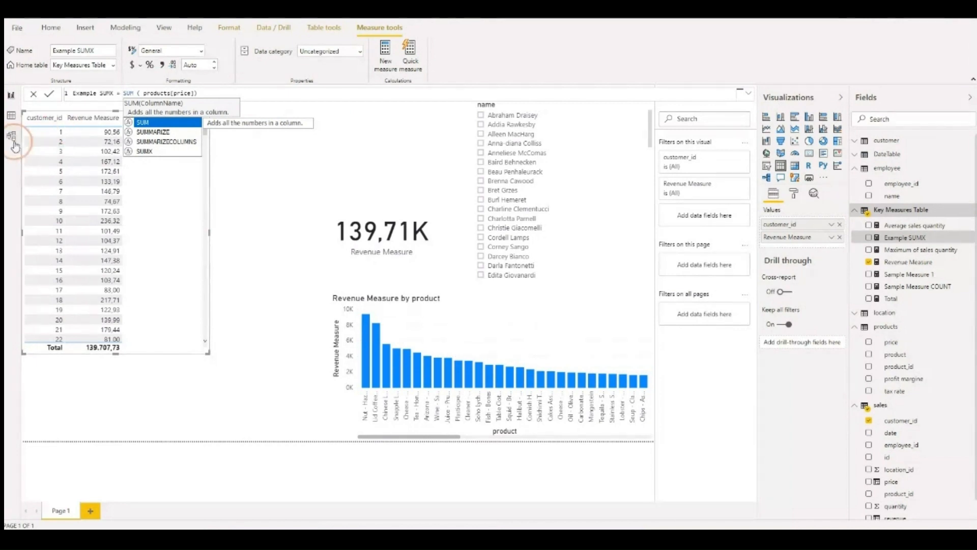
# Step: Collapse Key Measures Table, employee and products in the field list
pyautogui.click(291, 426)
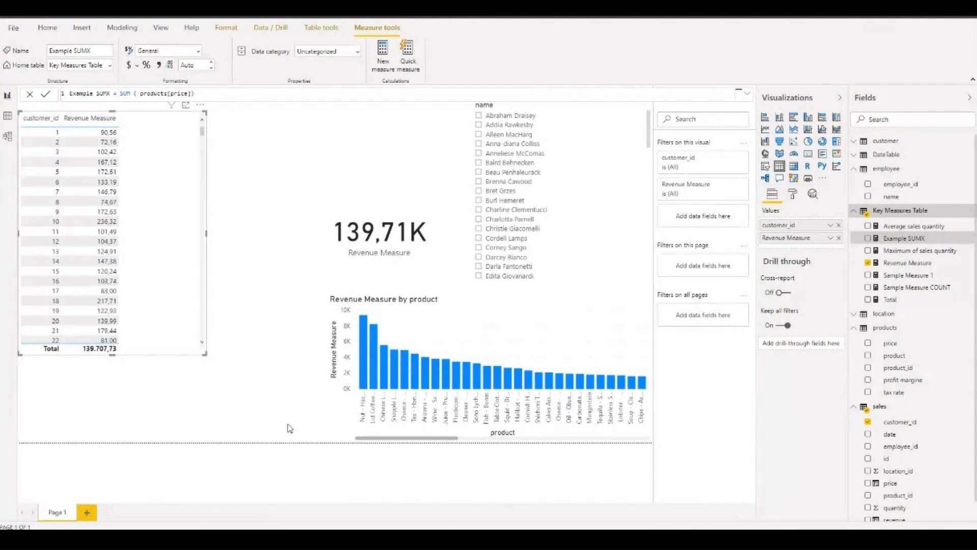
pyautogui.click(294, 422)
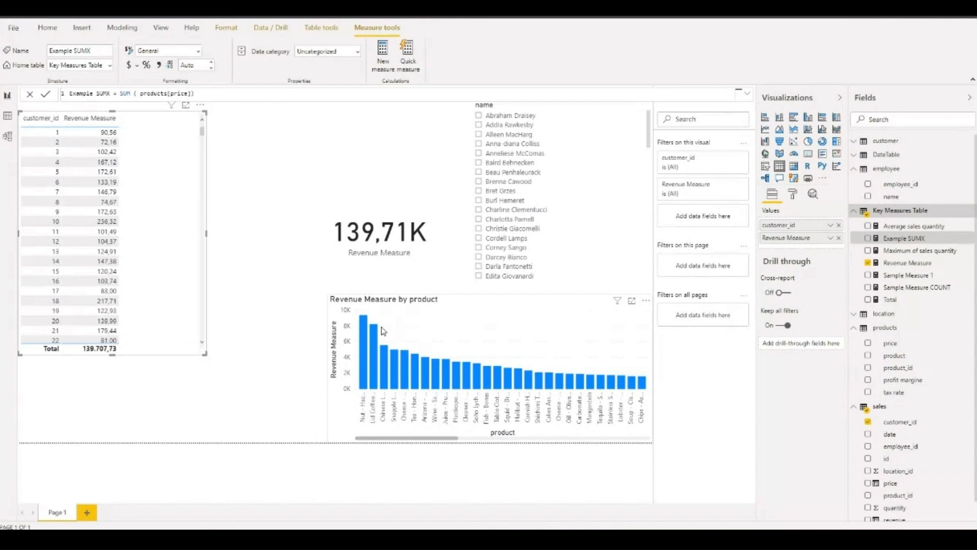
pyautogui.click(854, 210)
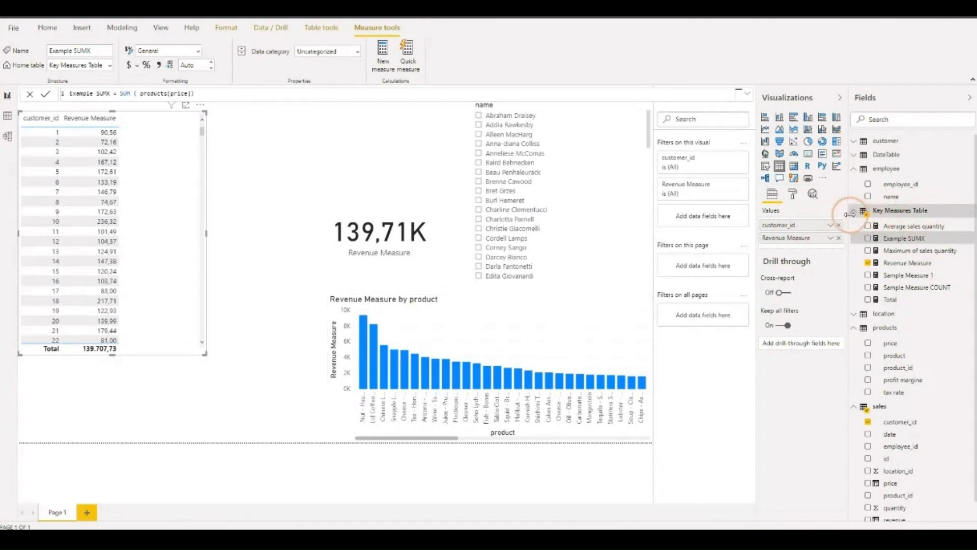
pyautogui.click(855, 169)
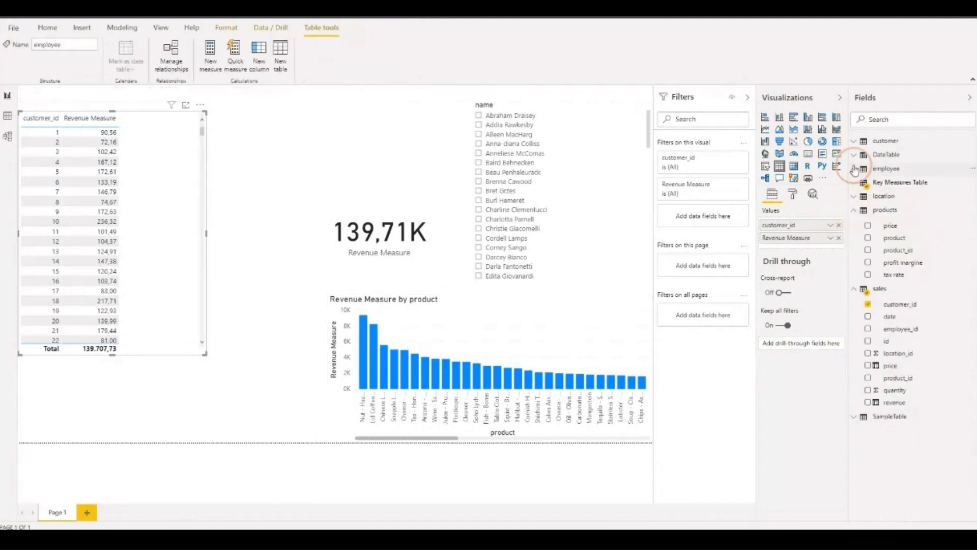
pyautogui.click(854, 209)
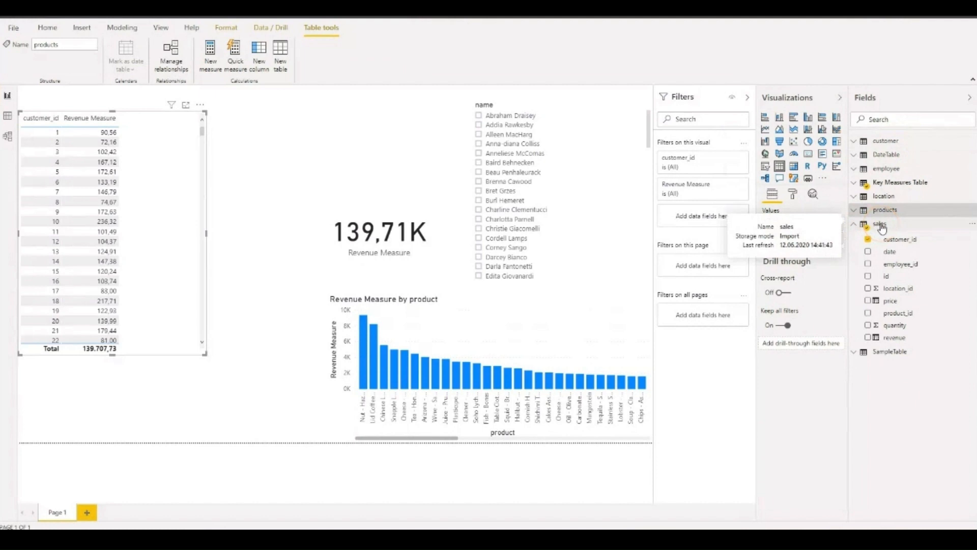
# Step: Add a table visual above the revenue card showing name from the customer table and revenue from the sales table
pyautogui.click(915, 144)
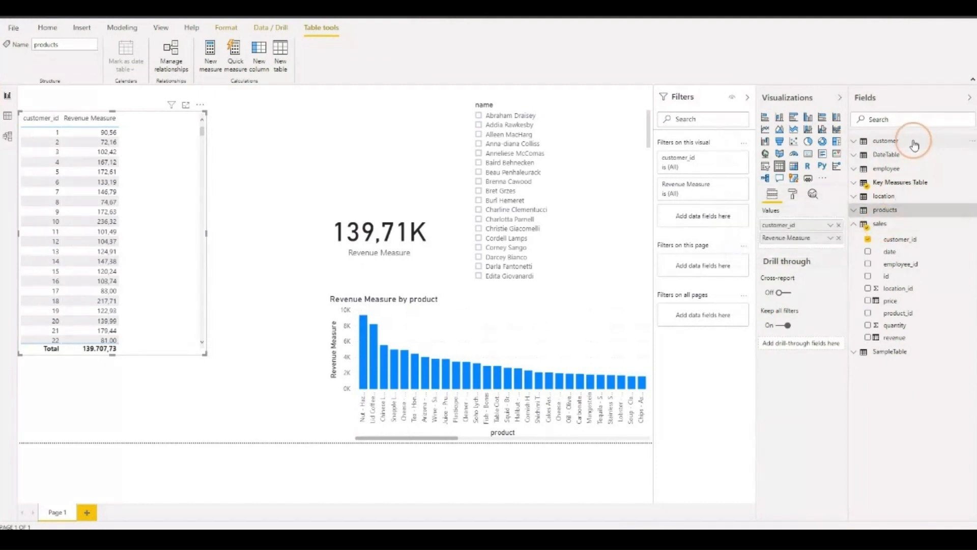
pyautogui.click(855, 141)
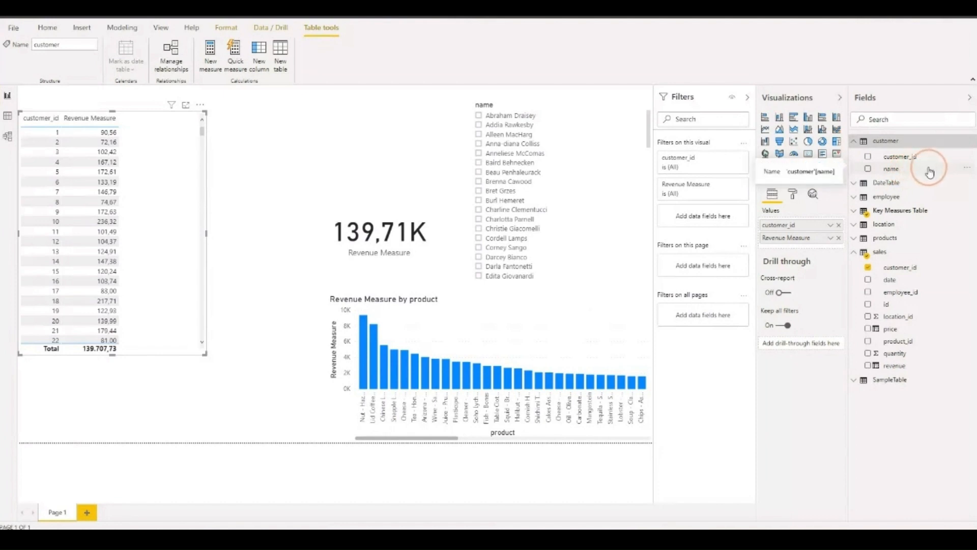
pyautogui.moveTo(922, 172); pyautogui.dragTo(320, 158)
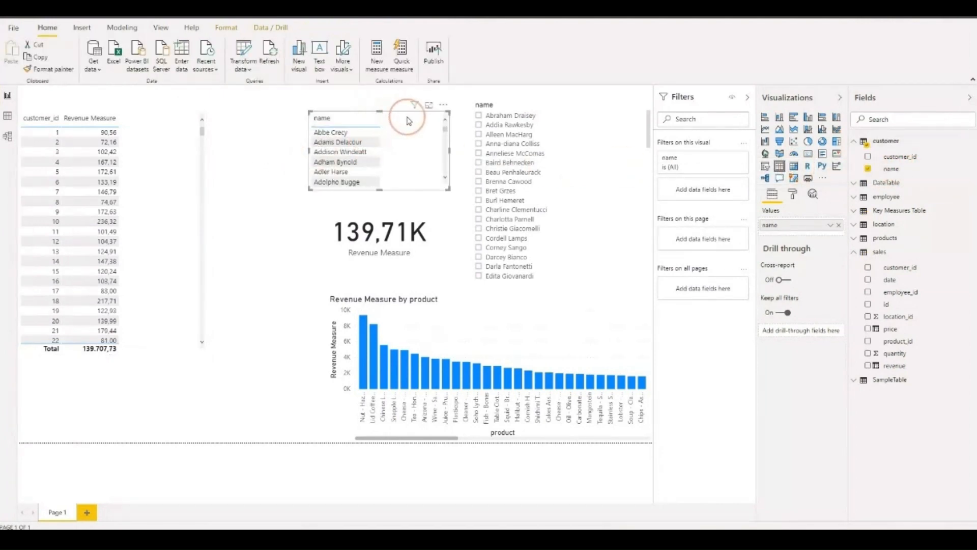
pyautogui.moveTo(402, 116); pyautogui.dragTo(359, 115)
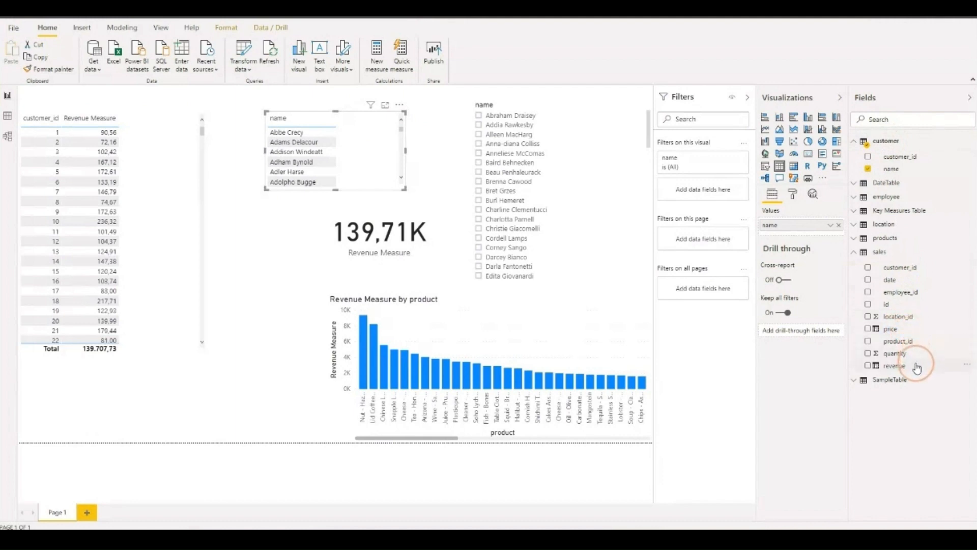
pyautogui.moveTo(916, 366); pyautogui.dragTo(378, 160)
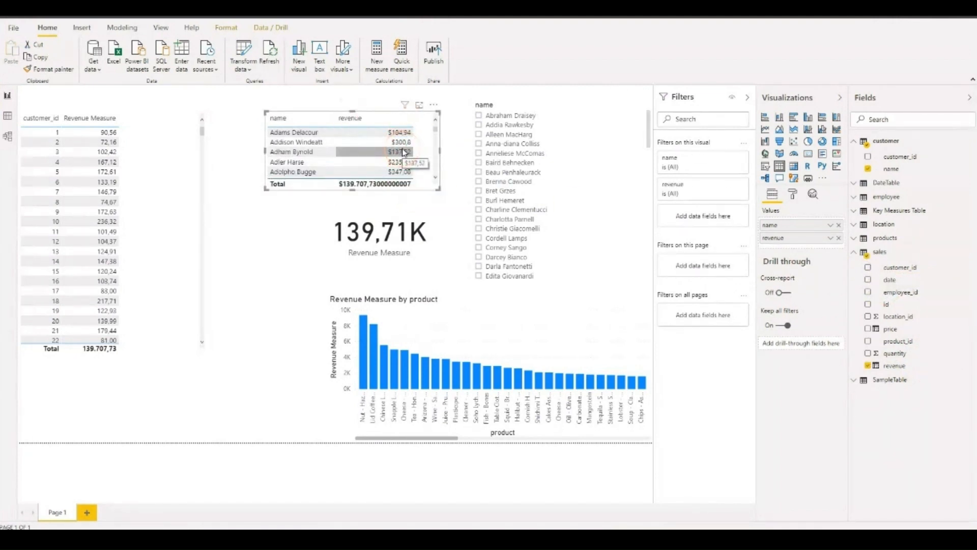
pyautogui.click(422, 164)
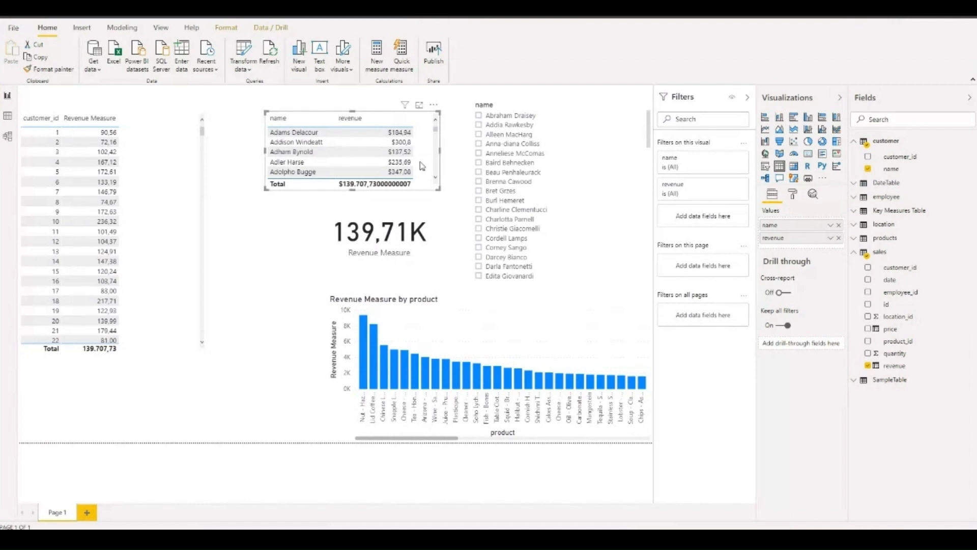
# Step: In the model view, rearrange the sales and location tables to separate their relationship lines, and select sales
pyautogui.click(7, 136)
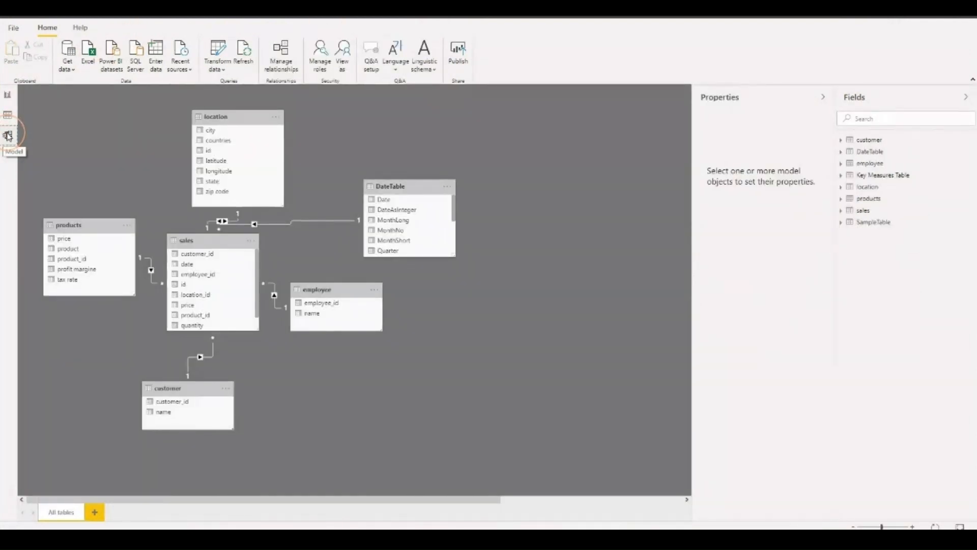
pyautogui.moveTo(228, 242); pyautogui.dragTo(241, 252)
pyautogui.moveTo(258, 115); pyautogui.dragTo(194, 89)
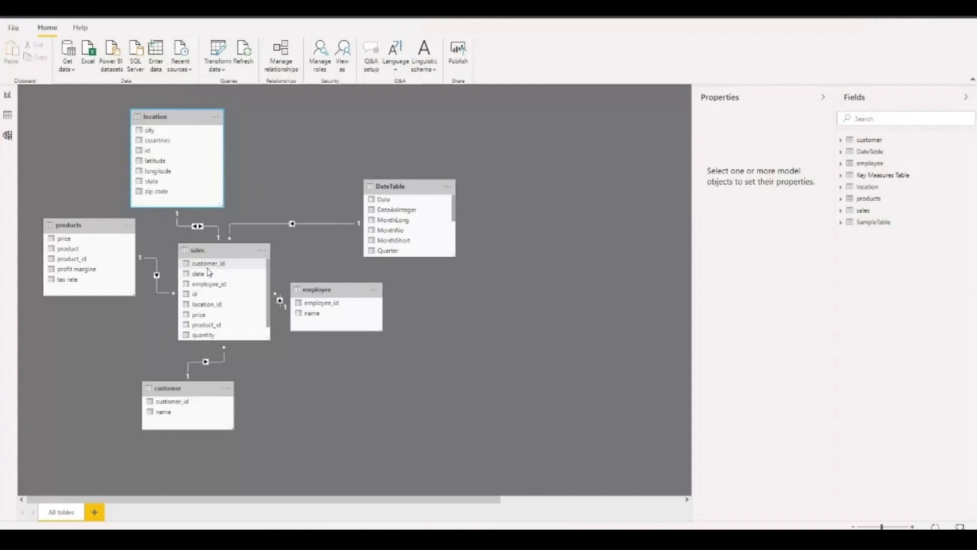
pyautogui.click(218, 256)
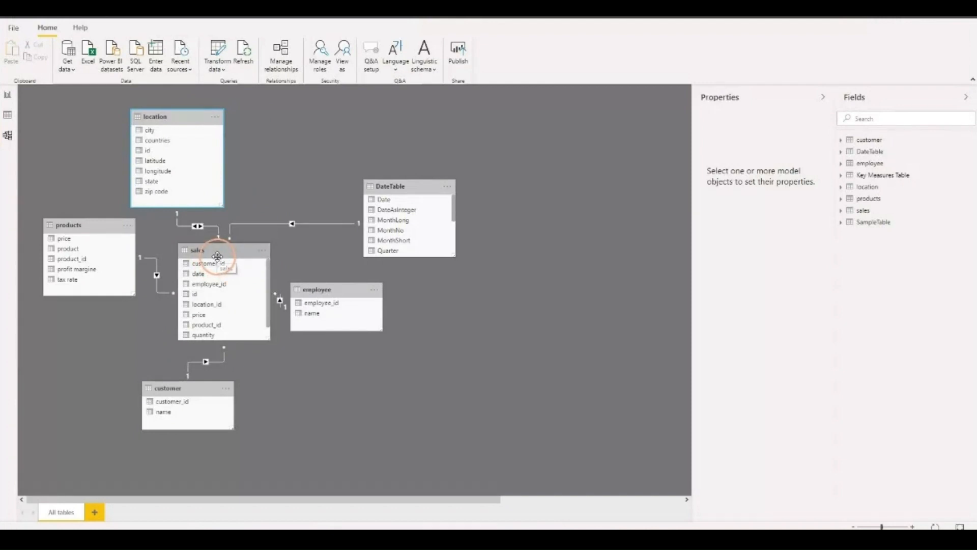
pyautogui.click(218, 252)
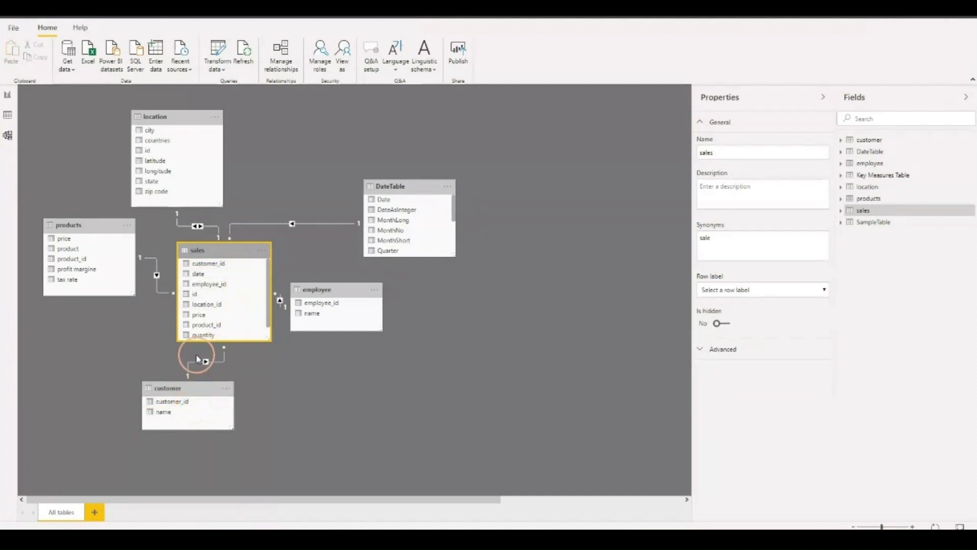
# Step: Examine how customer_id links the sales and customer tables in their relationship settings, and close them without changes
pyautogui.doubleClick(210, 361)
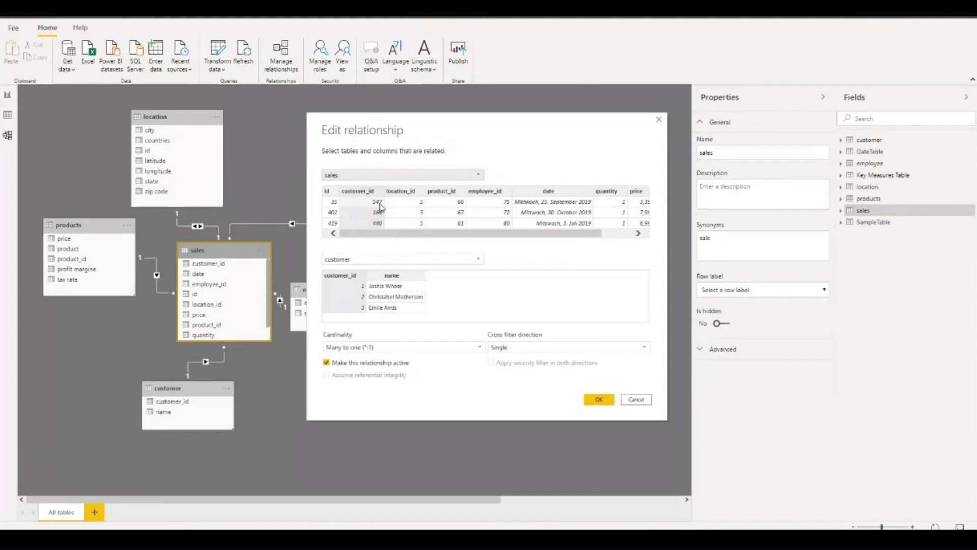
pyautogui.click(360, 305)
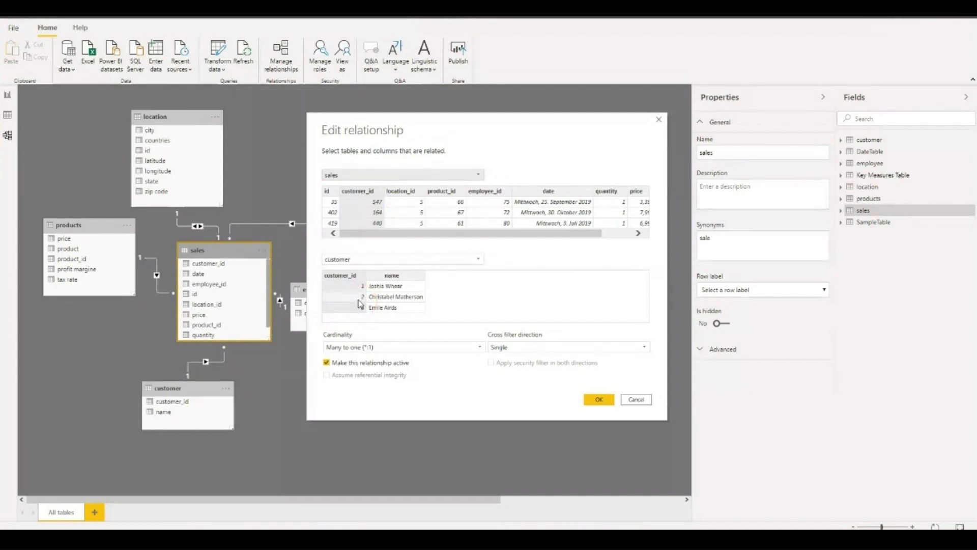
pyautogui.click(356, 201)
pyautogui.click(353, 294)
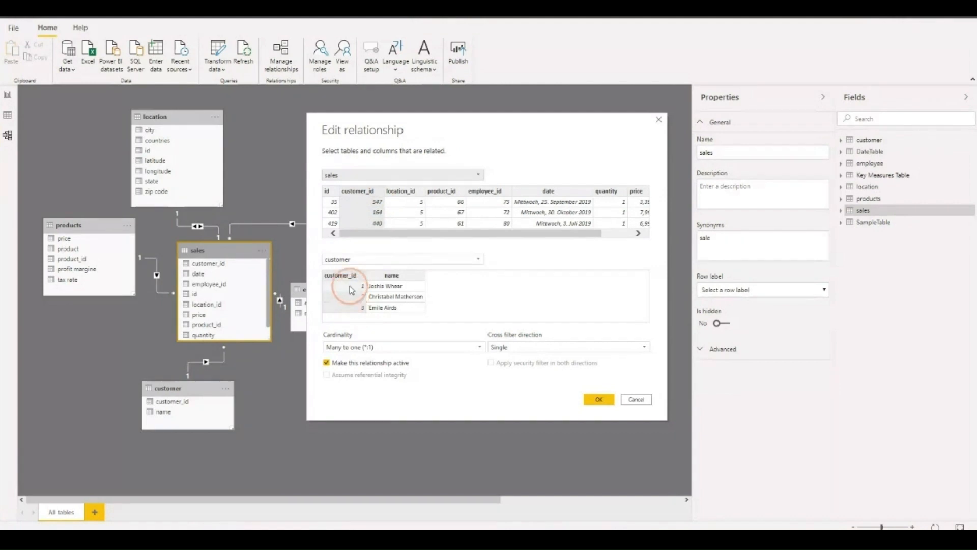
pyautogui.click(375, 204)
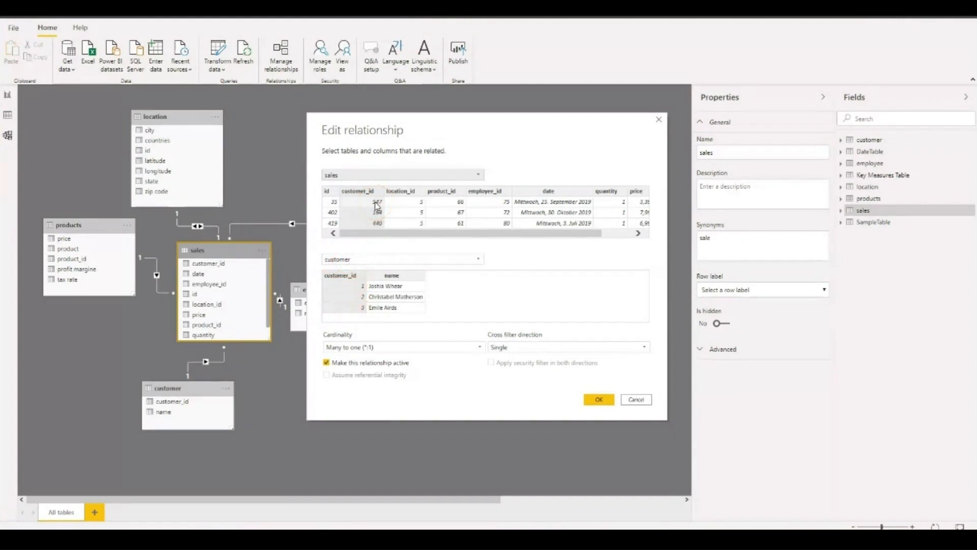
pyautogui.click(351, 289)
pyautogui.click(658, 119)
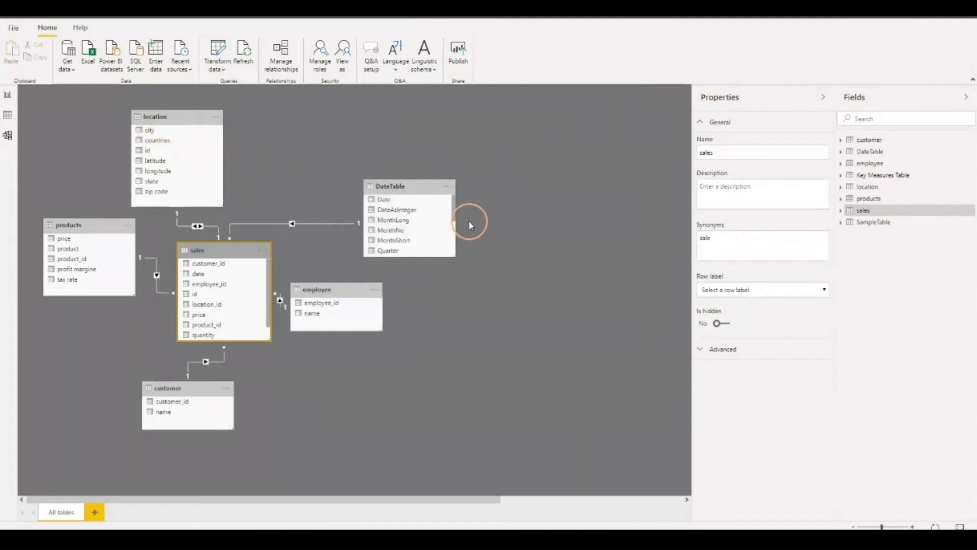
# Step: Examine the customer and sales fields in the model, and the matching revenue rows in the report's customer name table
pyautogui.click(188, 388)
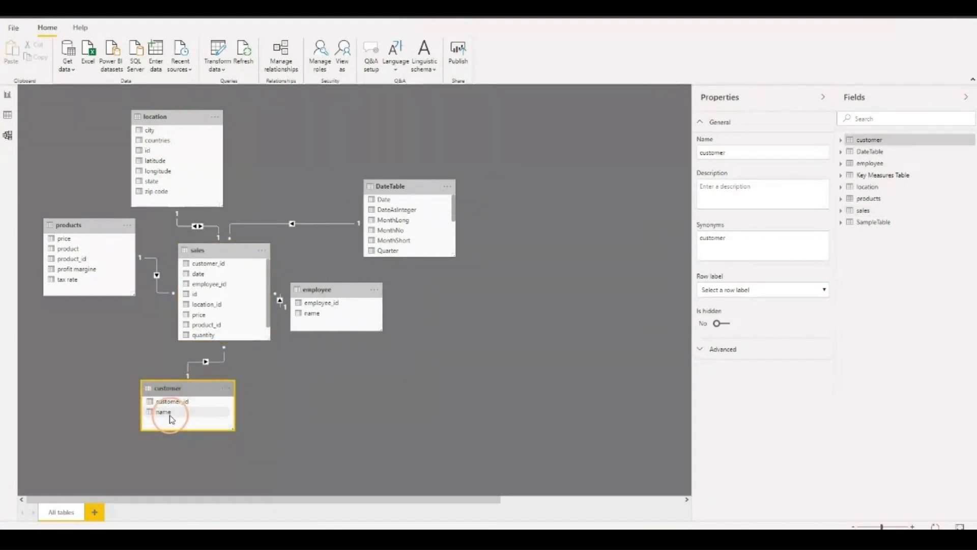
pyautogui.scroll(-2, 237, 306)
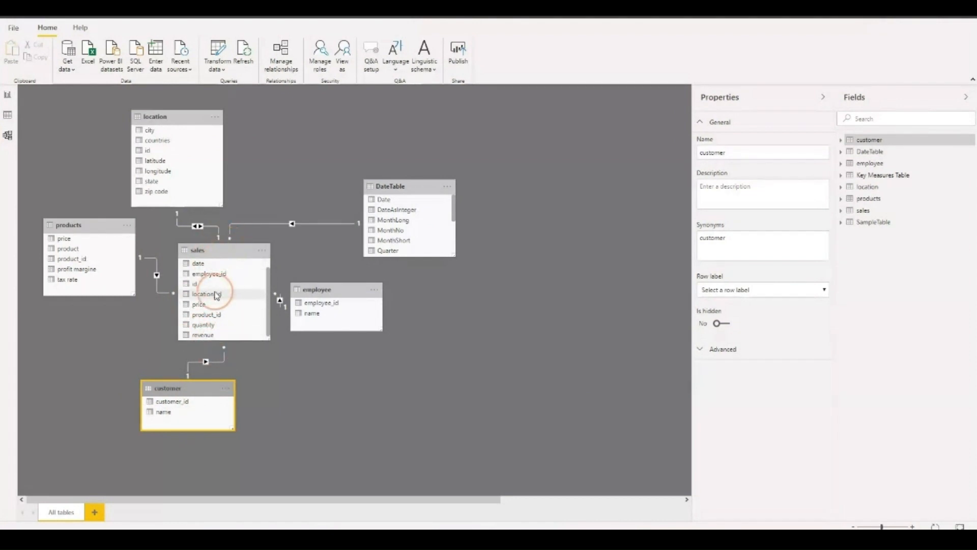
pyautogui.click(8, 94)
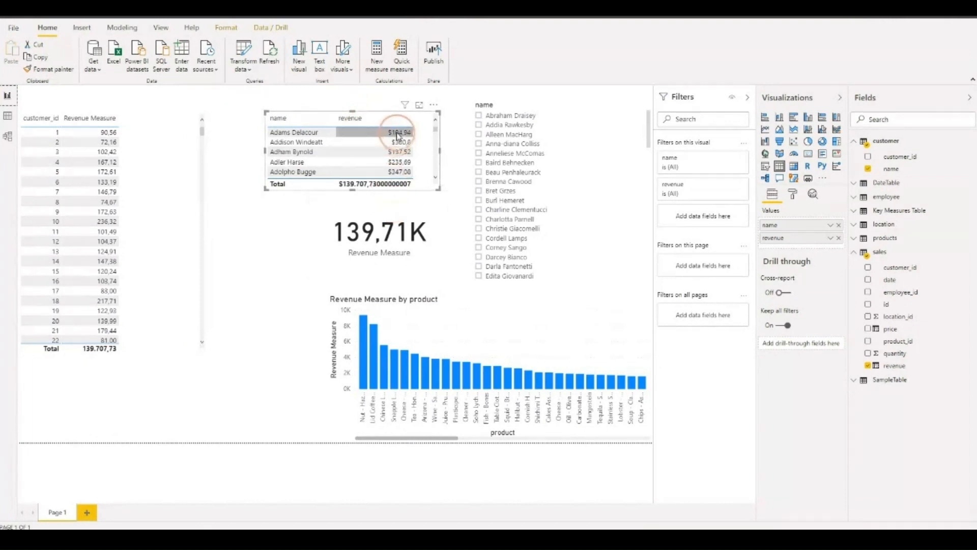
pyautogui.click(374, 174)
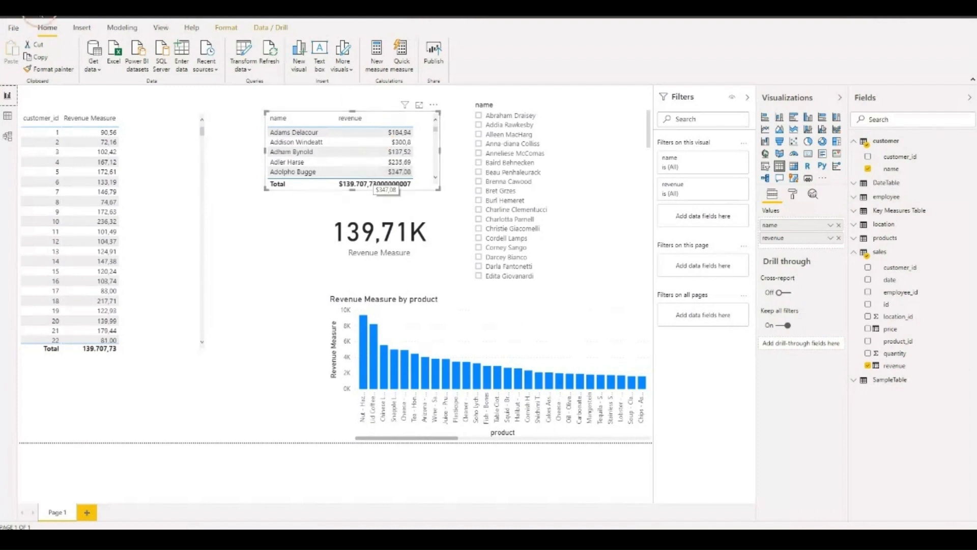
# Step: Return to the model view, move DateTable farther from the sales table, and examine the sales-to-customer relationship
pyautogui.click(8, 137)
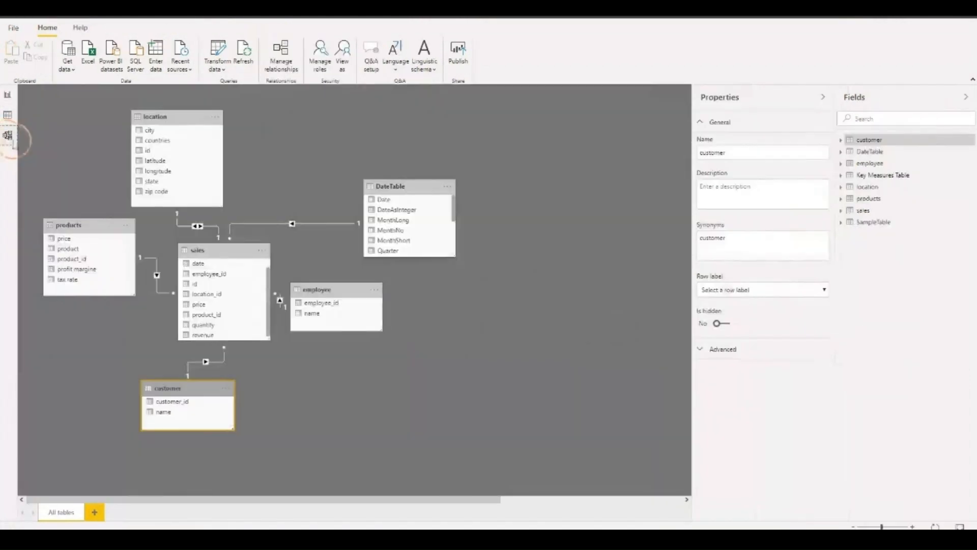
pyautogui.click(302, 225)
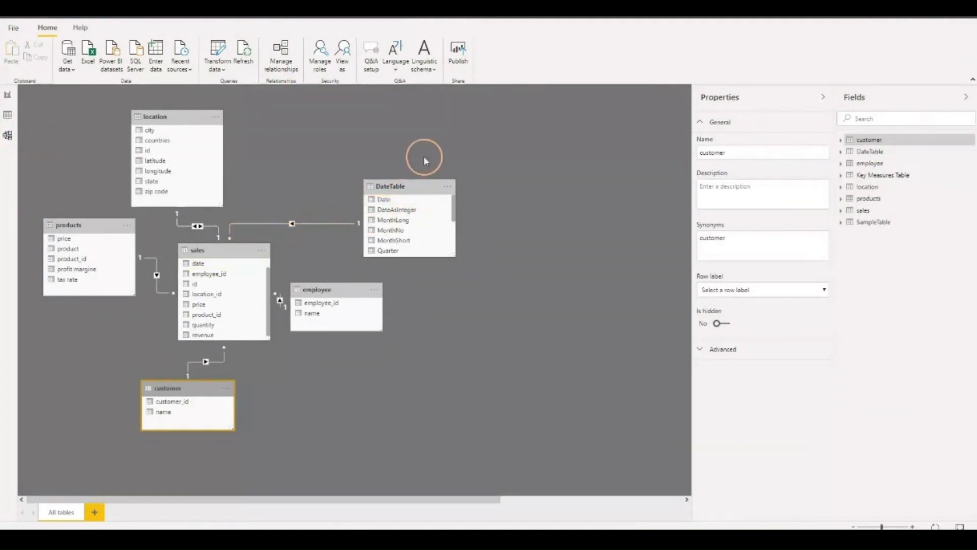
pyautogui.moveTo(421, 181); pyautogui.dragTo(509, 189)
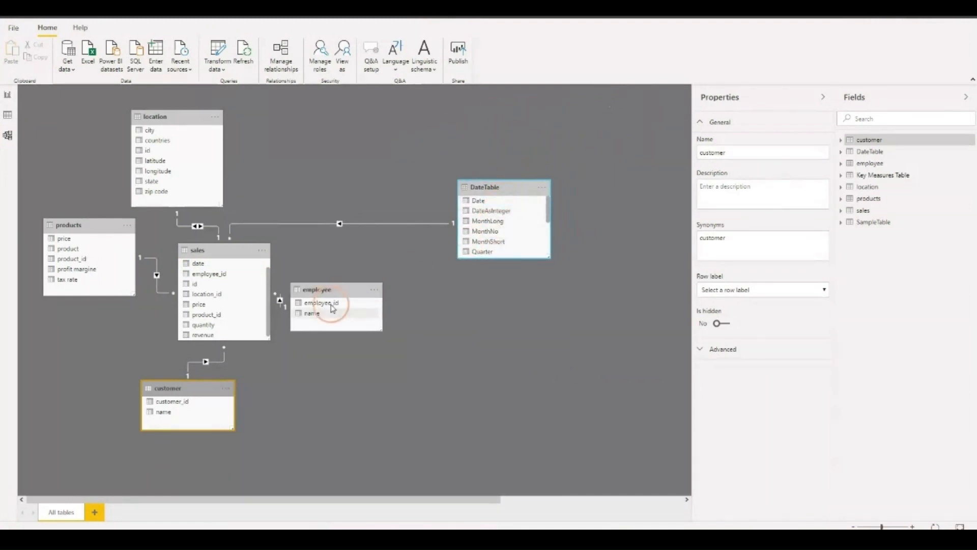
pyautogui.click(208, 363)
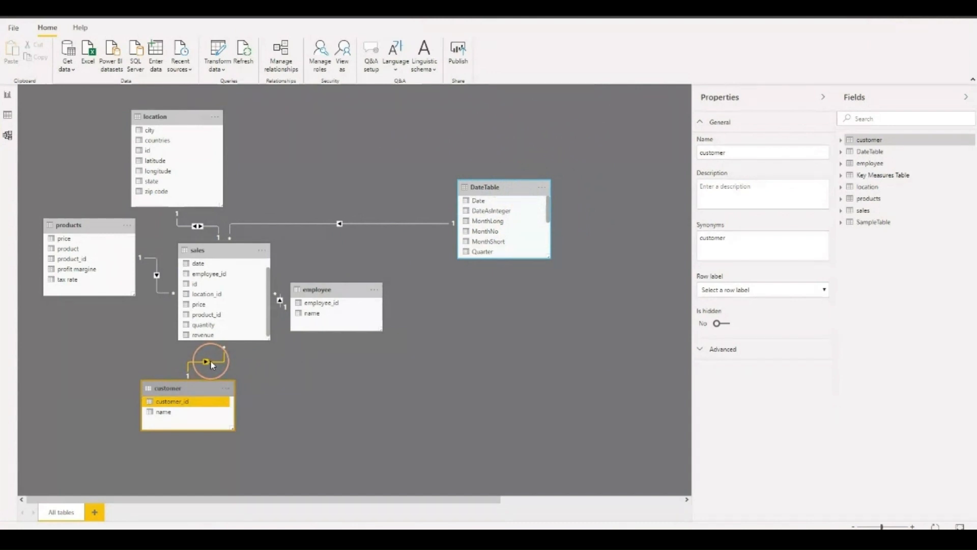
pyautogui.scroll(1, 229, 282)
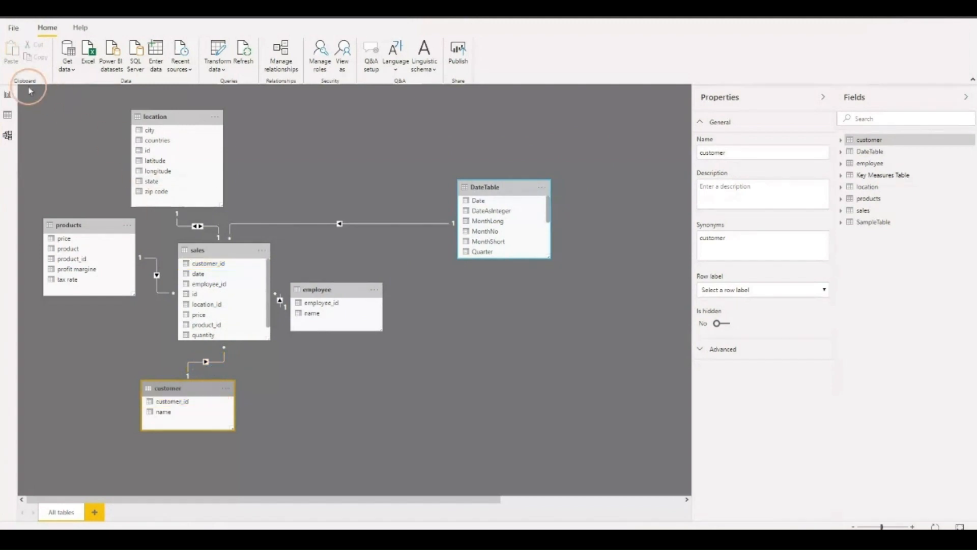
# Step: Return to the report view and clear the selection of the customer name and revenue table
pyautogui.click(9, 96)
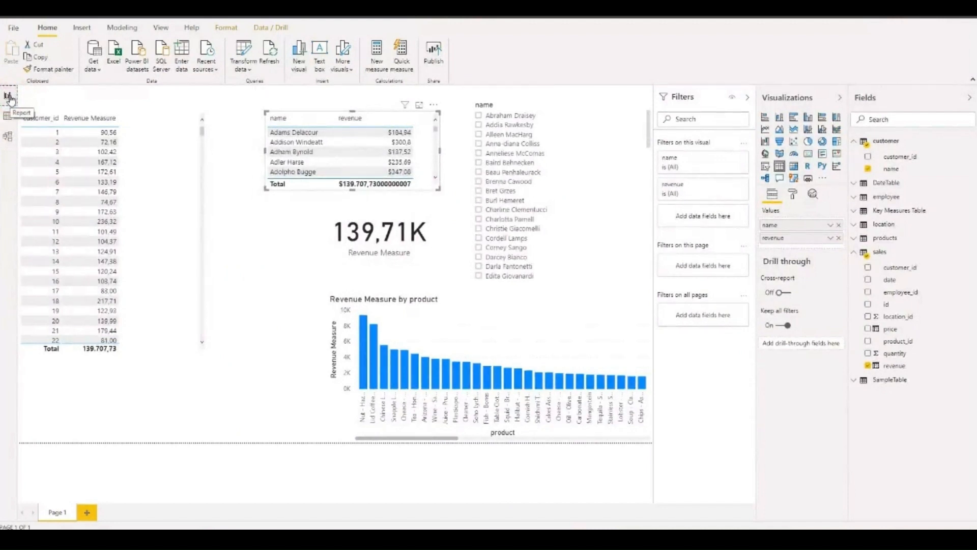
pyautogui.click(262, 311)
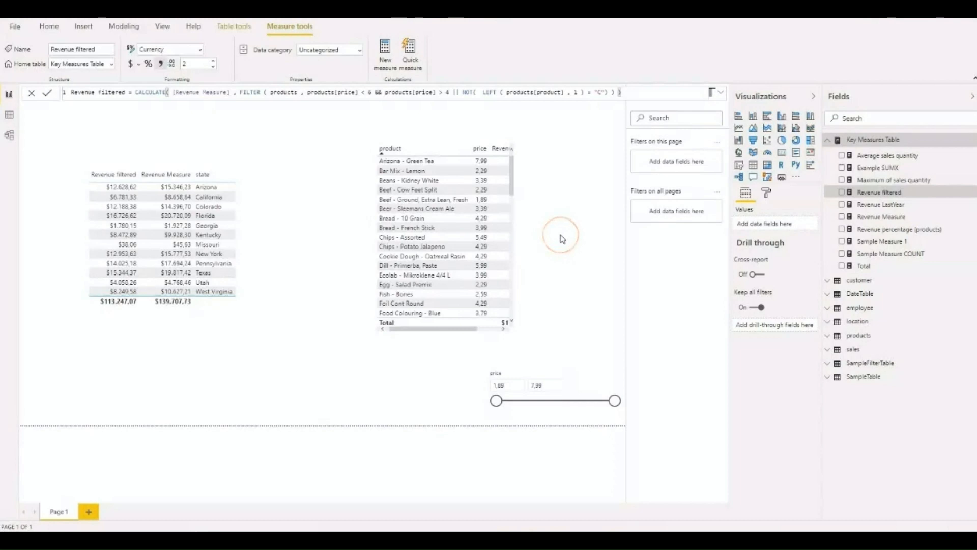
# Step: Examine the whole CALCULATE expression of the Revenue filtered measure, and leave its formula without changes
pyautogui.click(265, 92)
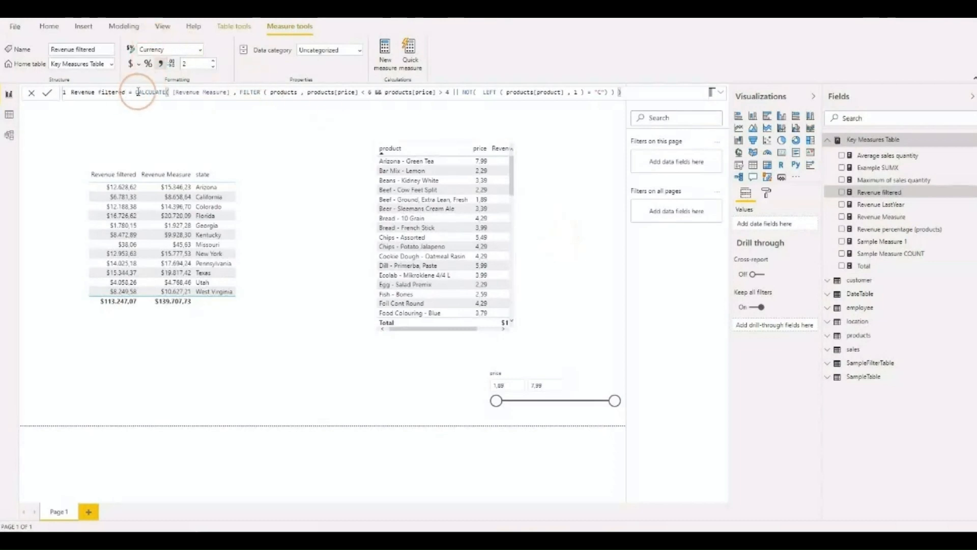
pyautogui.moveTo(133, 92); pyautogui.dragTo(282, 100)
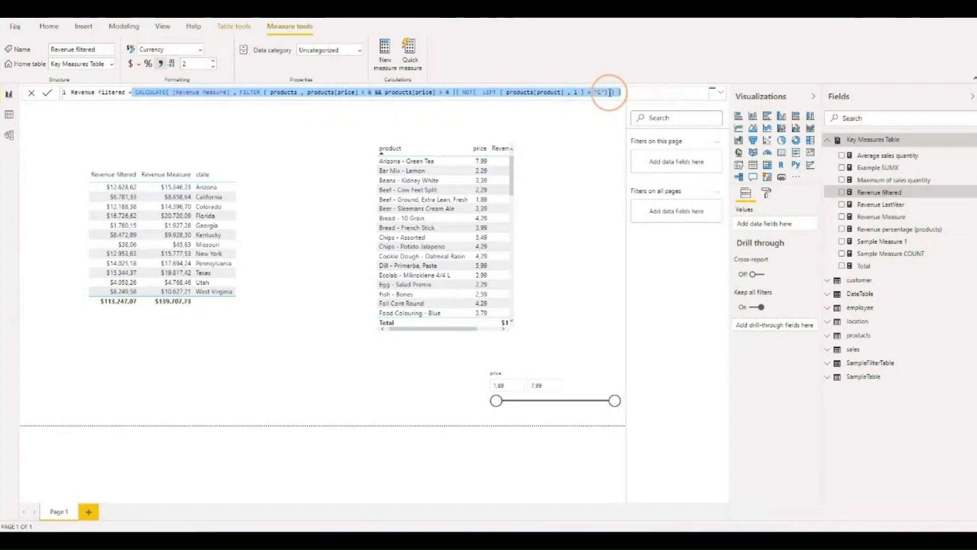
pyautogui.press('Escape')
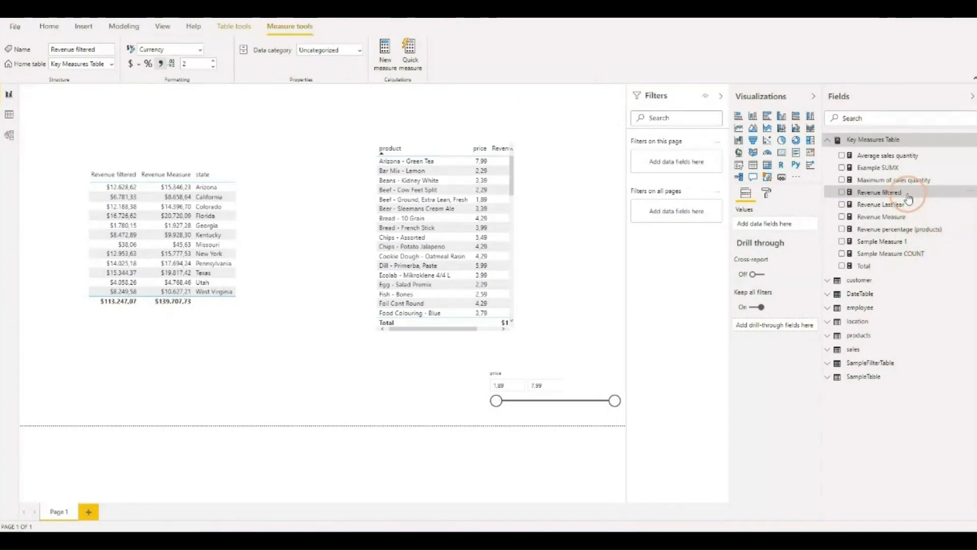
# Step: Reopen the Revenue filtered measure and add a comma after the products FILTER for a second filter argument in CALCULATE
pyautogui.click(885, 192)
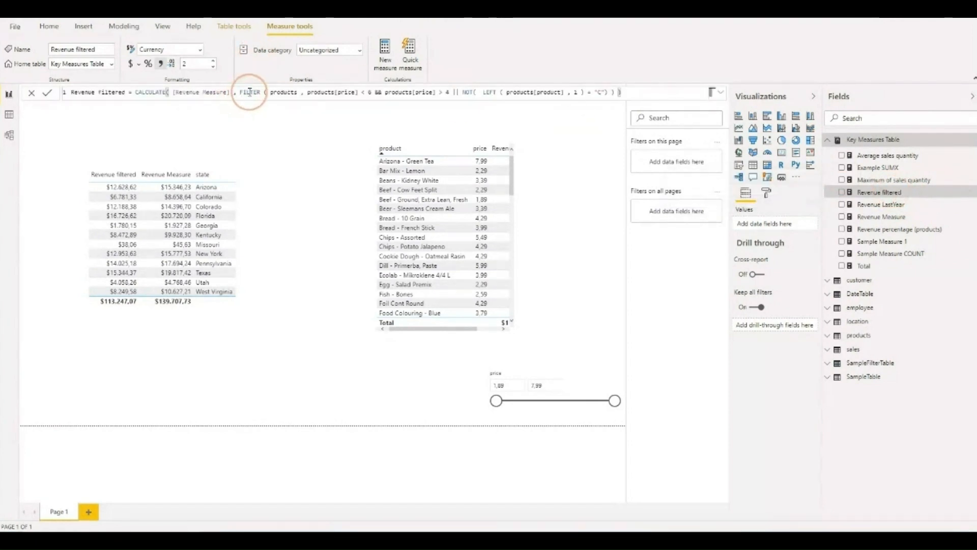
pyautogui.click(271, 92)
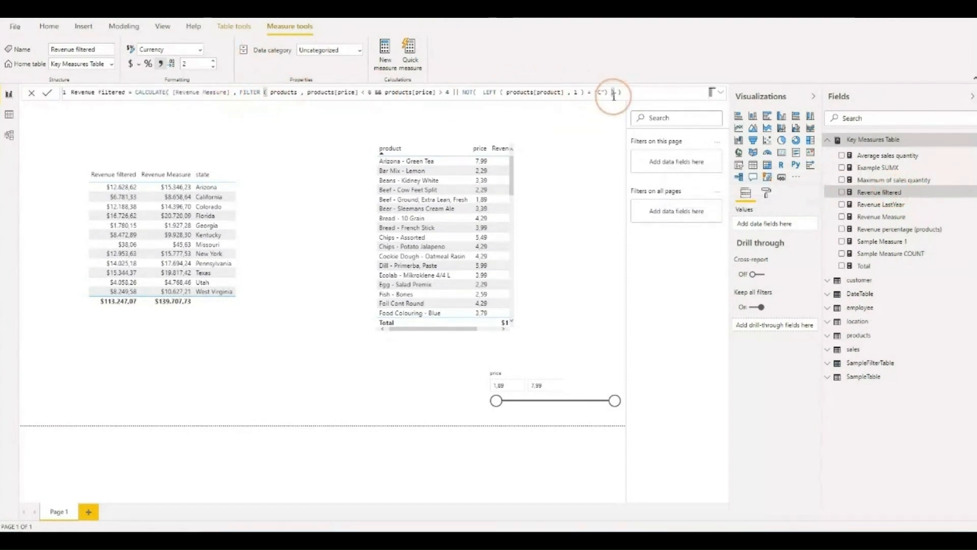
pyautogui.click(631, 91)
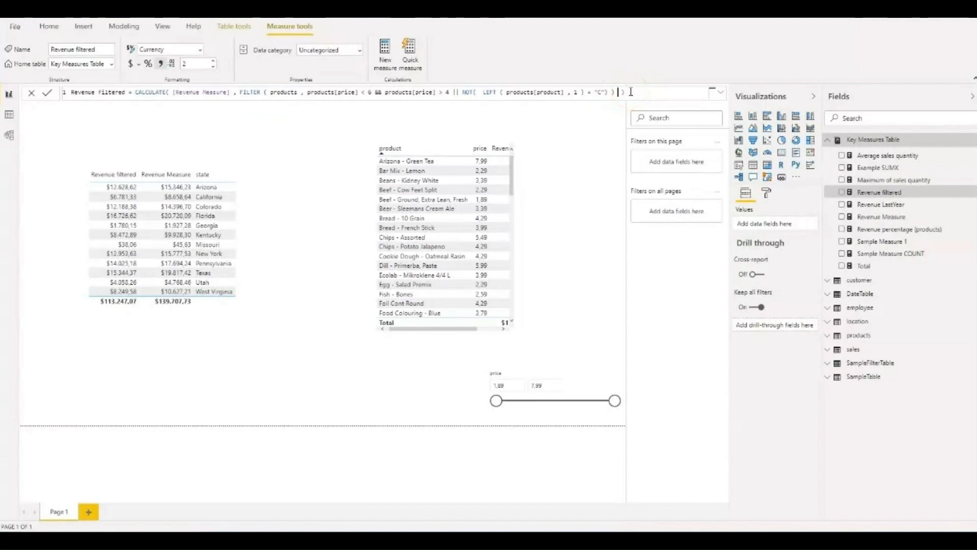
pyautogui.write(', )')
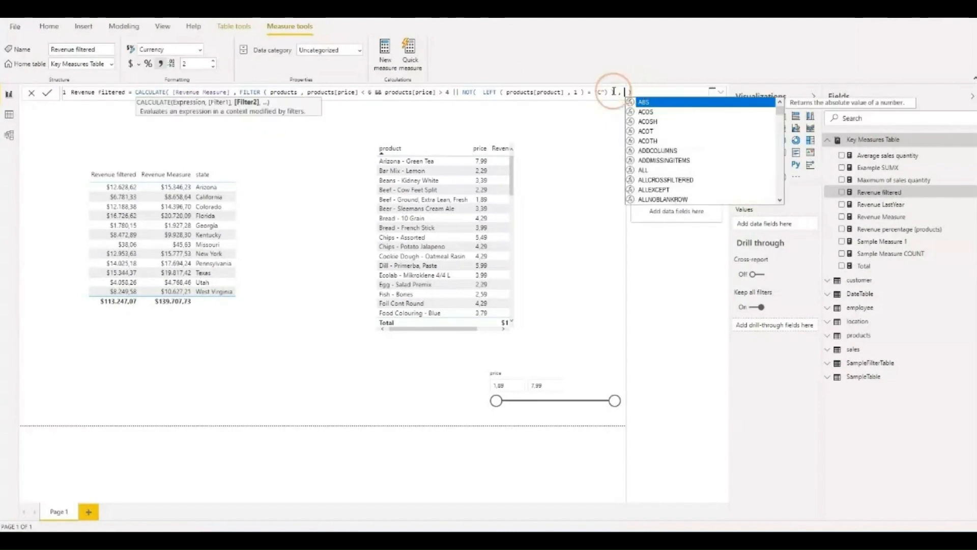
pyautogui.click(280, 92)
pyautogui.click(272, 93)
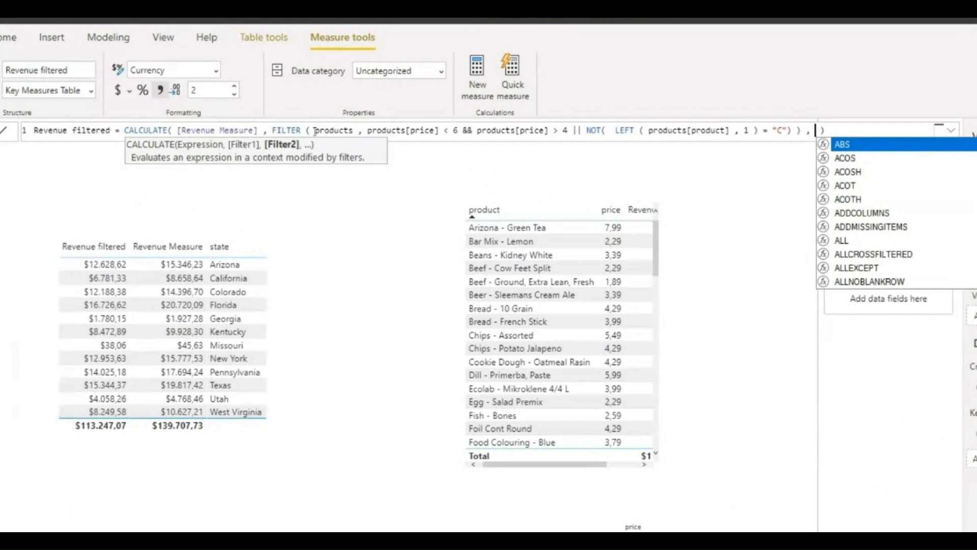
# Step: Enter a FILTER function as the second filter argument, with location as its table
pyautogui.write('FILTER ( ')
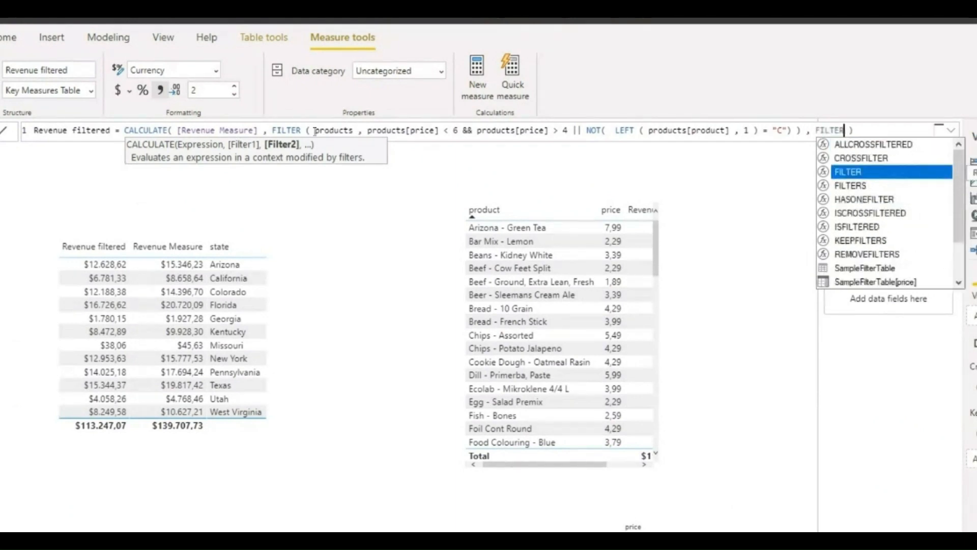
pyautogui.write('location')
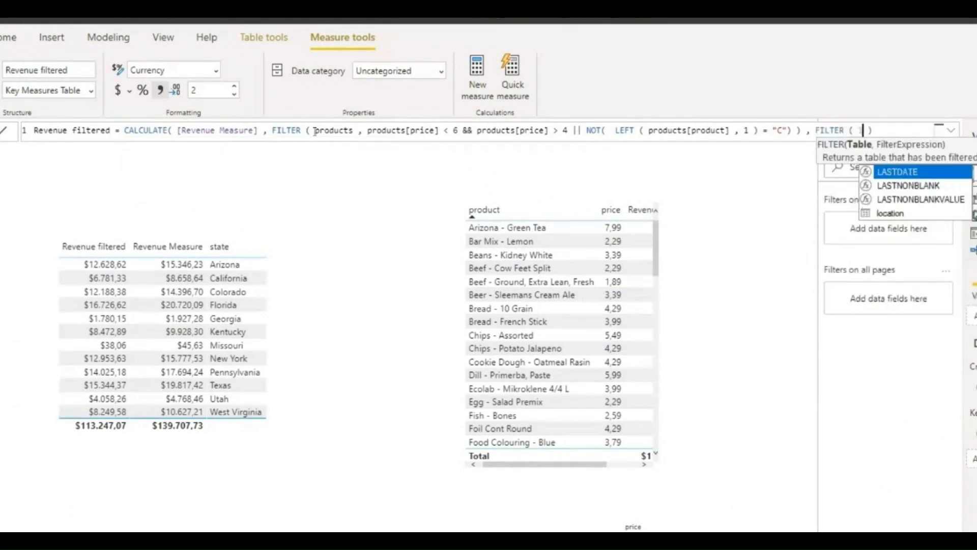
pyautogui.write(' ,')
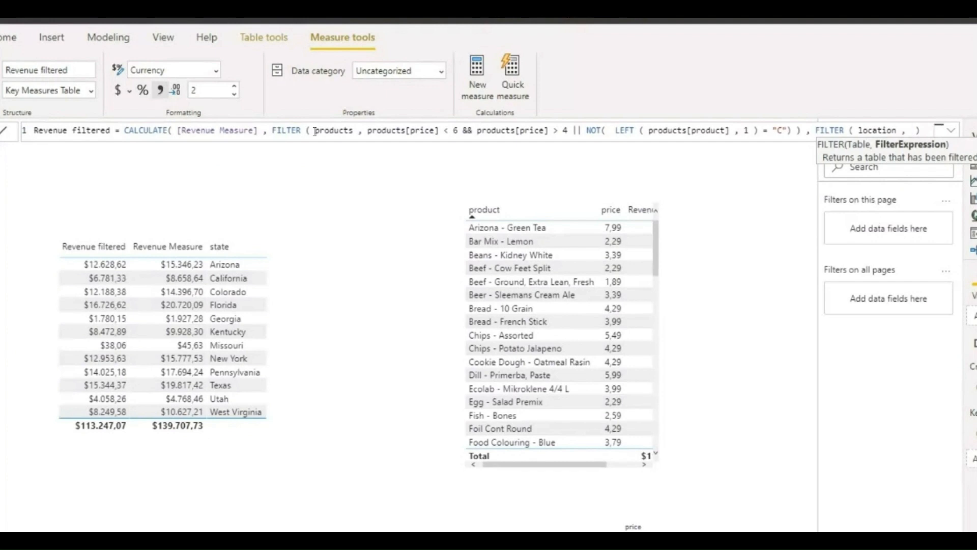
pyautogui.click(298, 136)
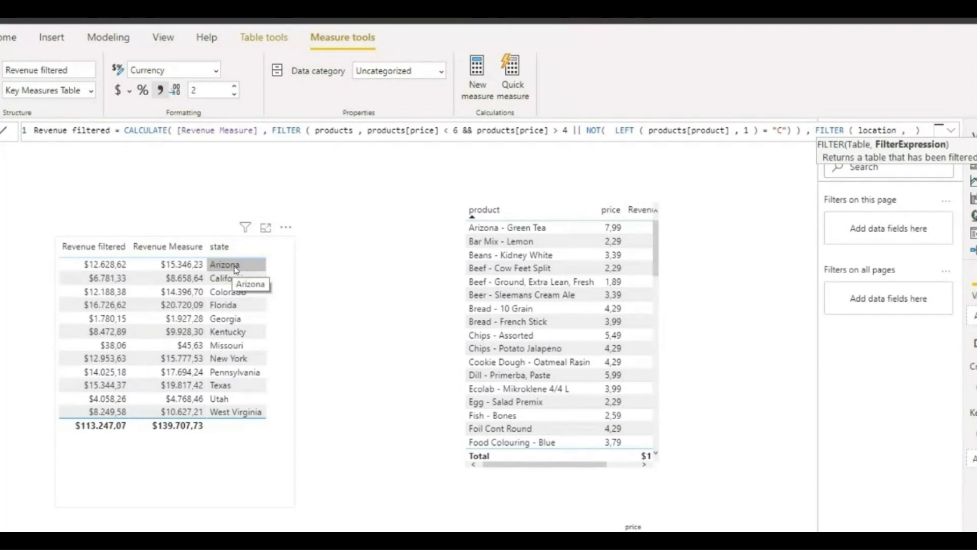
# Step: Set the location filter's condition to location[state] = "Arizona" and close the FILTER and CALCULATE parentheses
pyautogui.write('state')
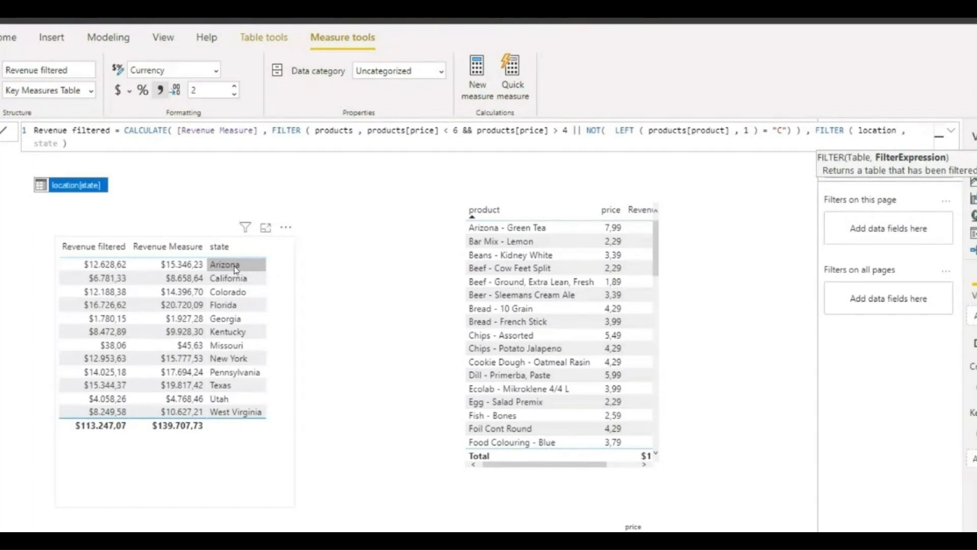
pyautogui.press('Tab')
pyautogui.write('= "Ar')
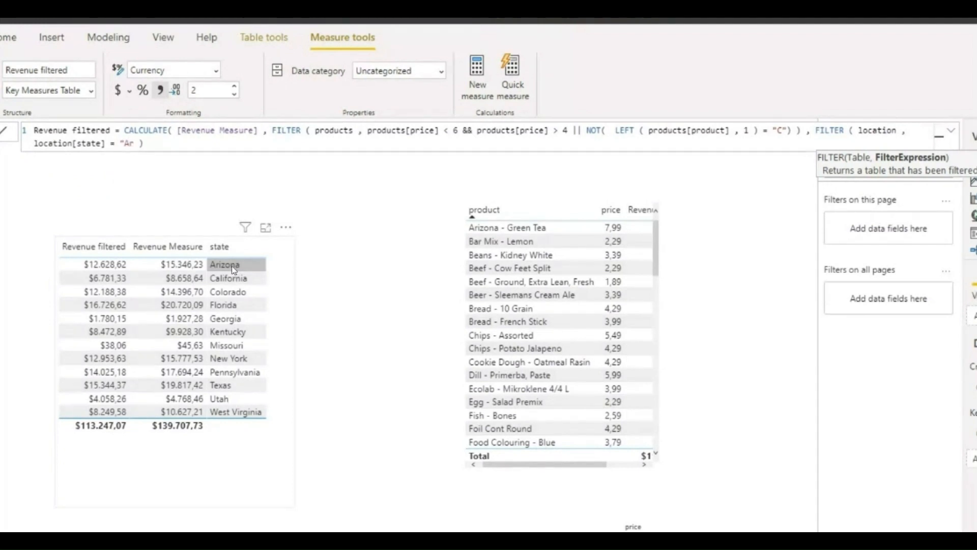
pyautogui.write('izona"')
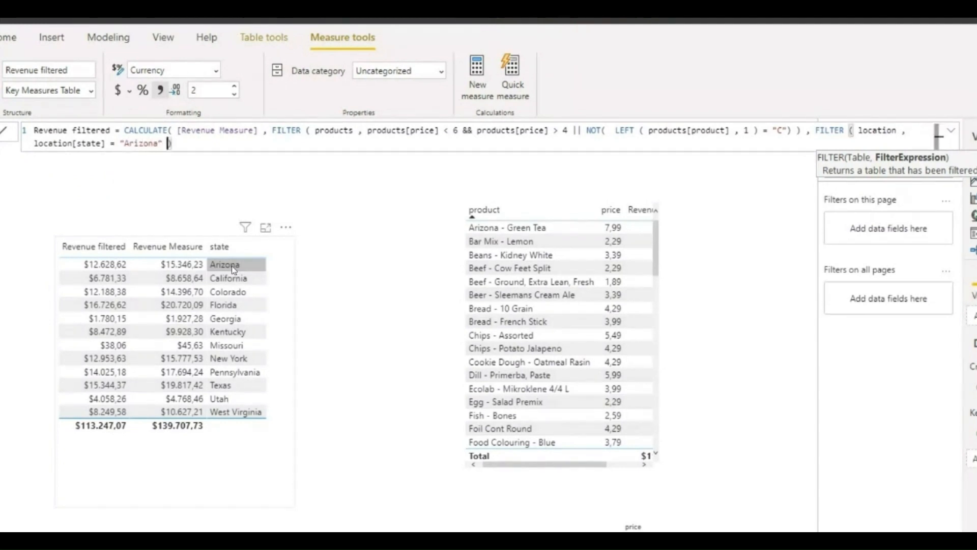
pyautogui.press('Right')
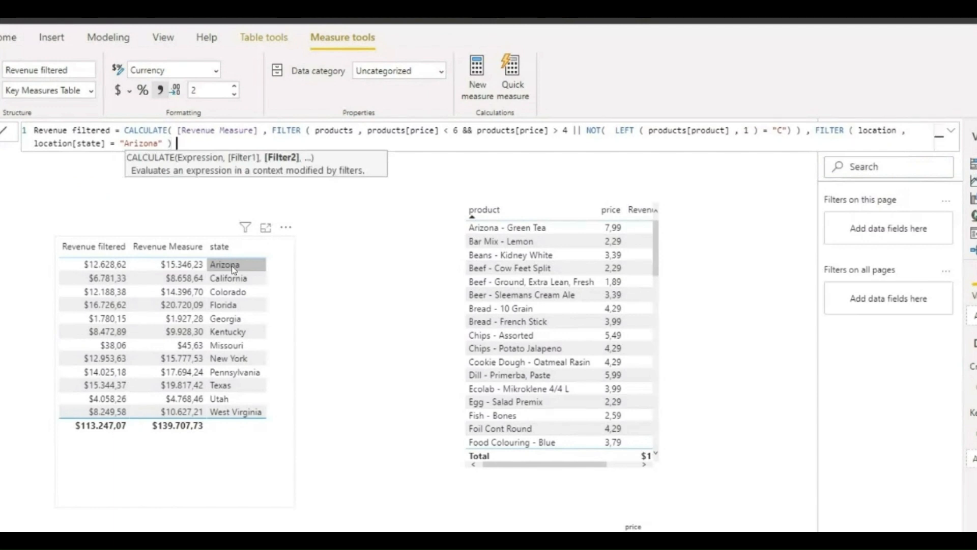
pyautogui.write(')')
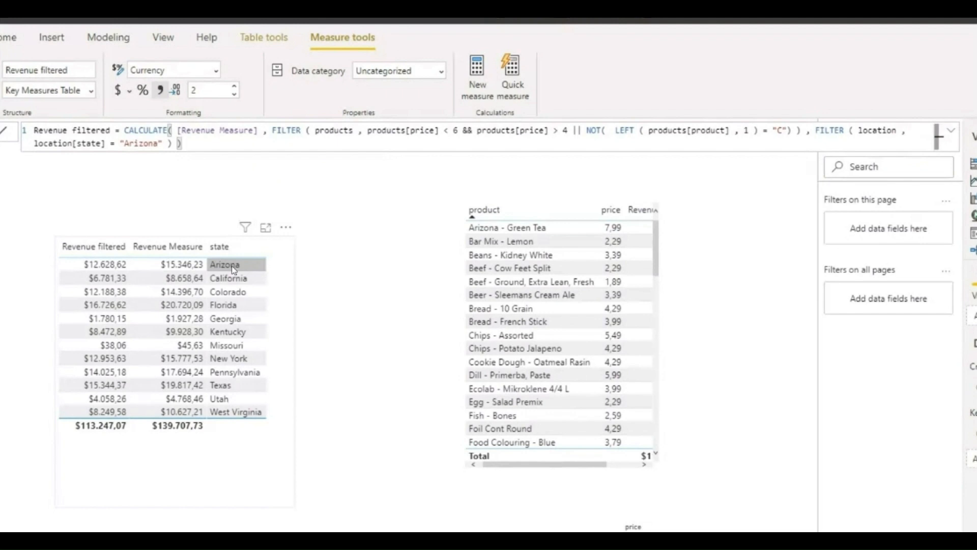
# Step: Move the CALCULATE expression onto its own unindented line below the measure name, trying out an indent on it
pyautogui.click(123, 131)
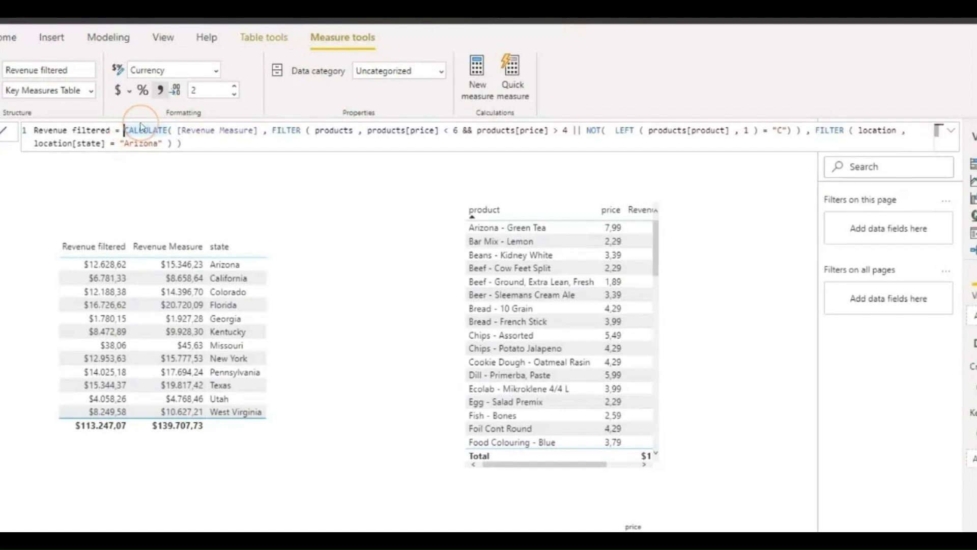
pyautogui.hotkey('shift', 'Return')
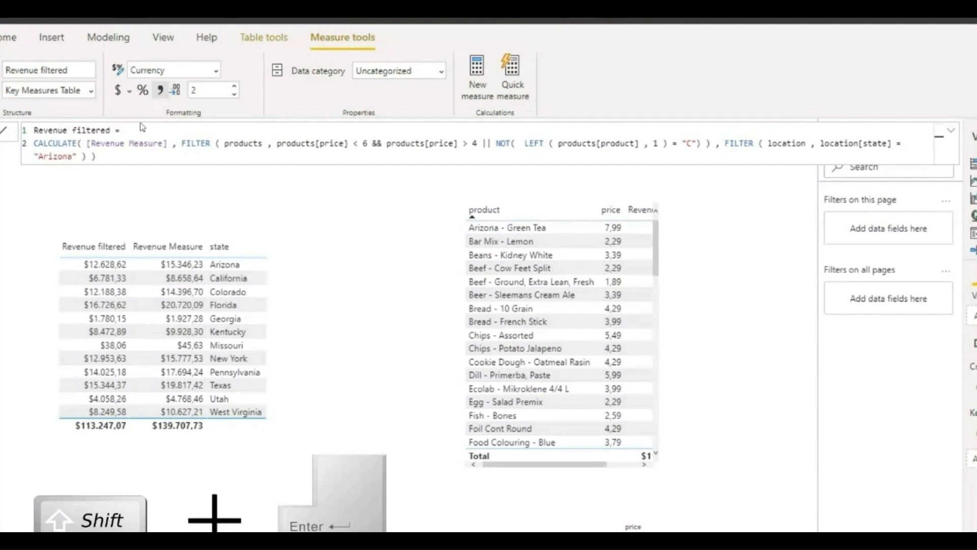
pyautogui.hotkey('shift', 'Return')
pyautogui.press('BackSpace')
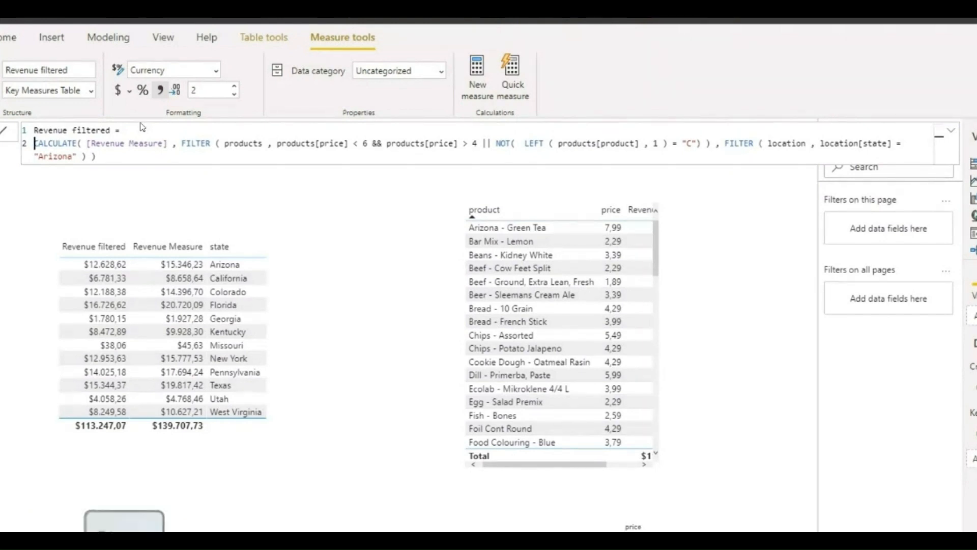
pyautogui.press('Tab')
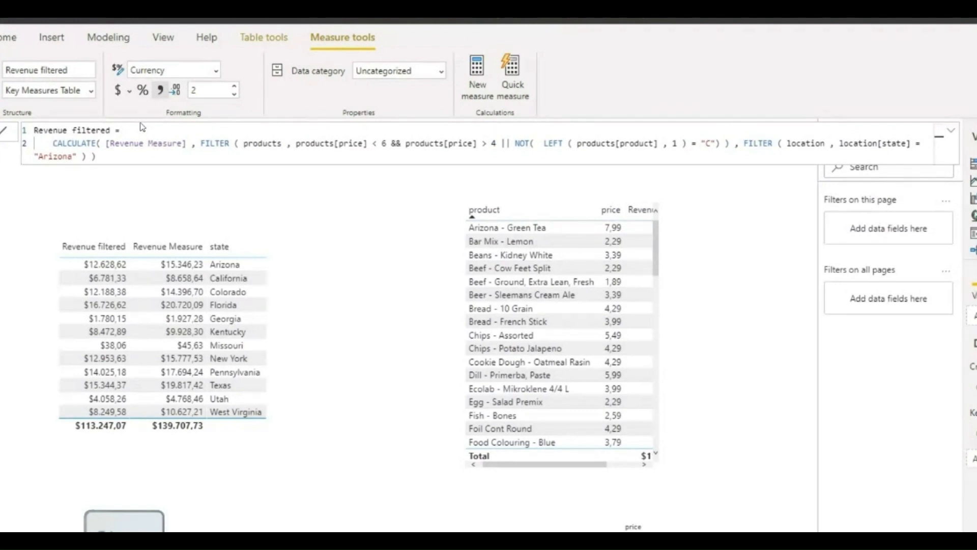
pyautogui.hotkey('shift', 'Tab')
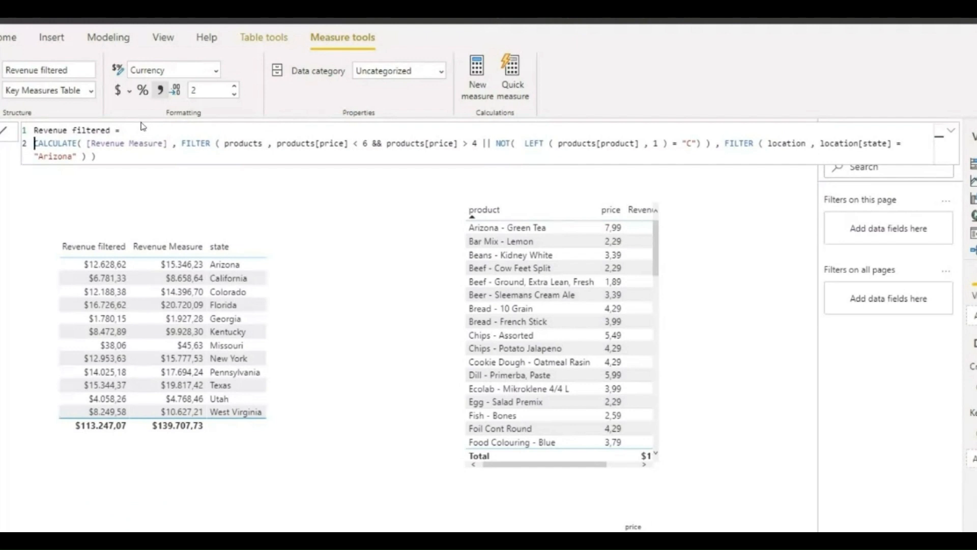
# Step: Move the products FILTER onto its own line below CALCULATE( [Revenue Measure] ,
pyautogui.click(182, 144)
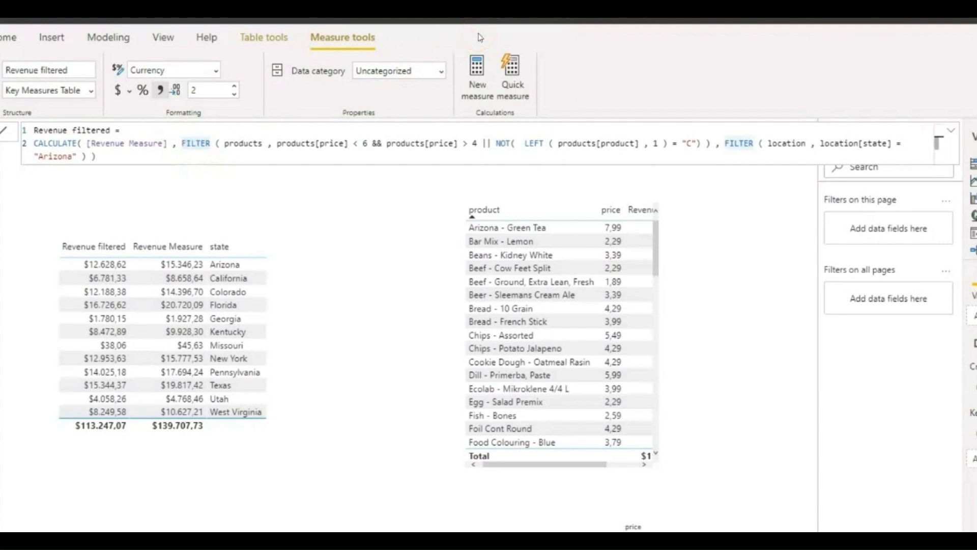
pyautogui.hotkey('shift', 'Return')
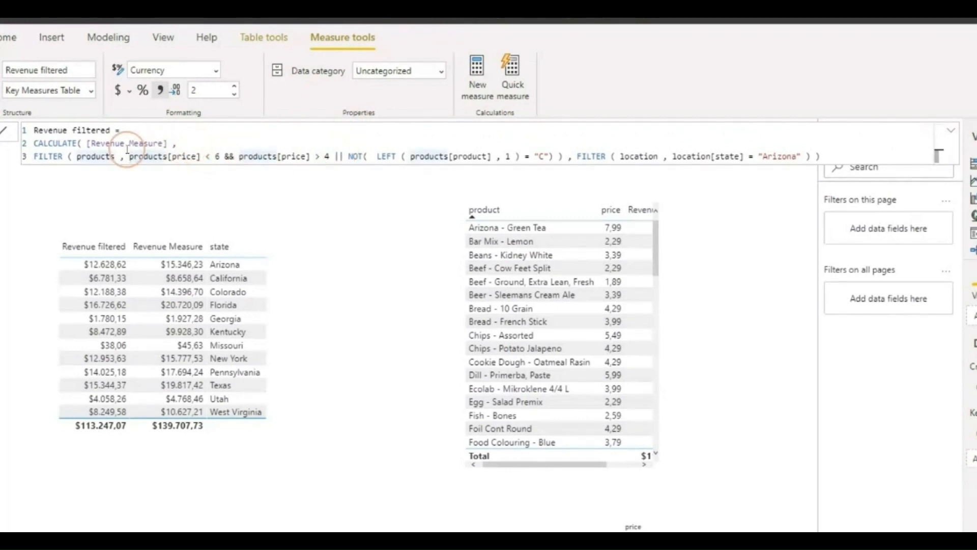
pyautogui.click(191, 146)
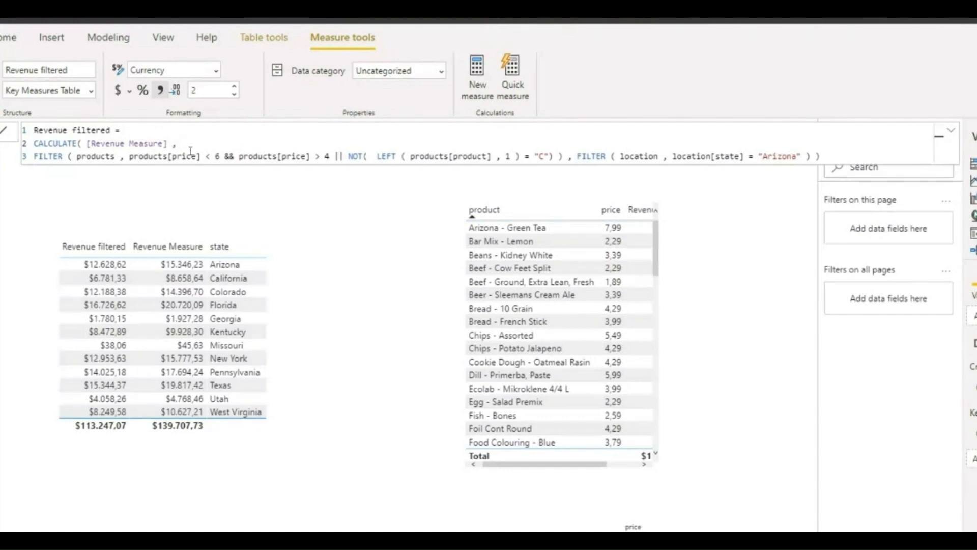
pyautogui.click(209, 149)
# Step: Break the price and product name conditions onto an indented line below FILTER ( products ,
pyautogui.click(129, 157)
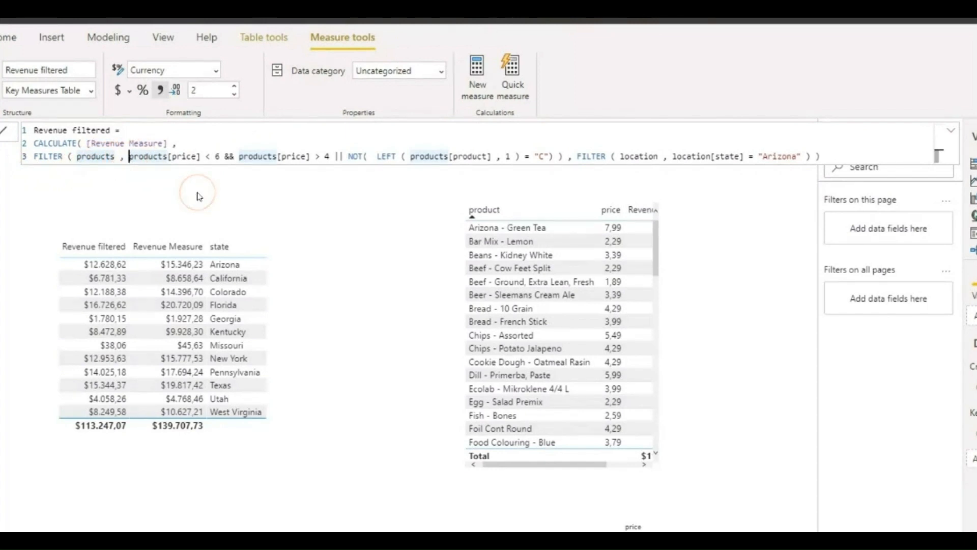
pyautogui.hotkey('shift', 'Return')
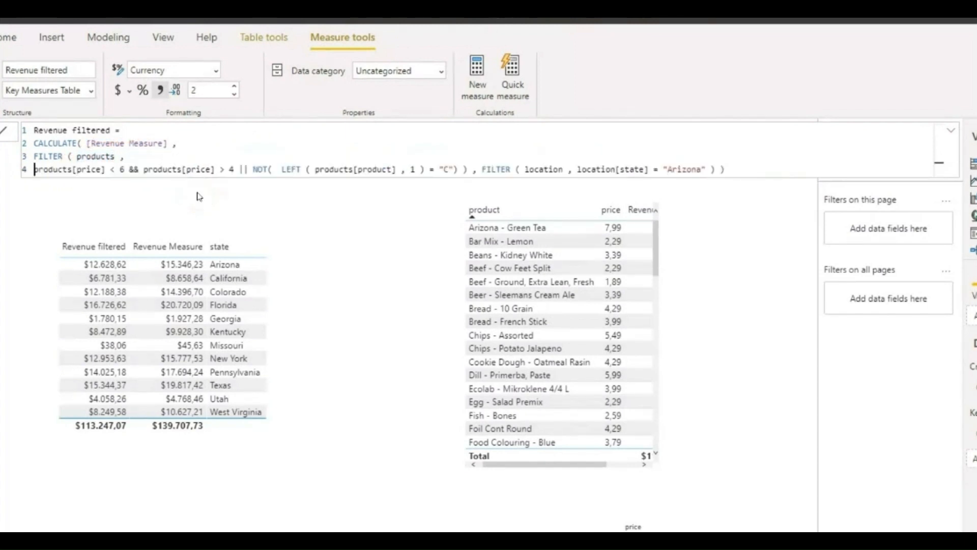
pyautogui.press('Tab')
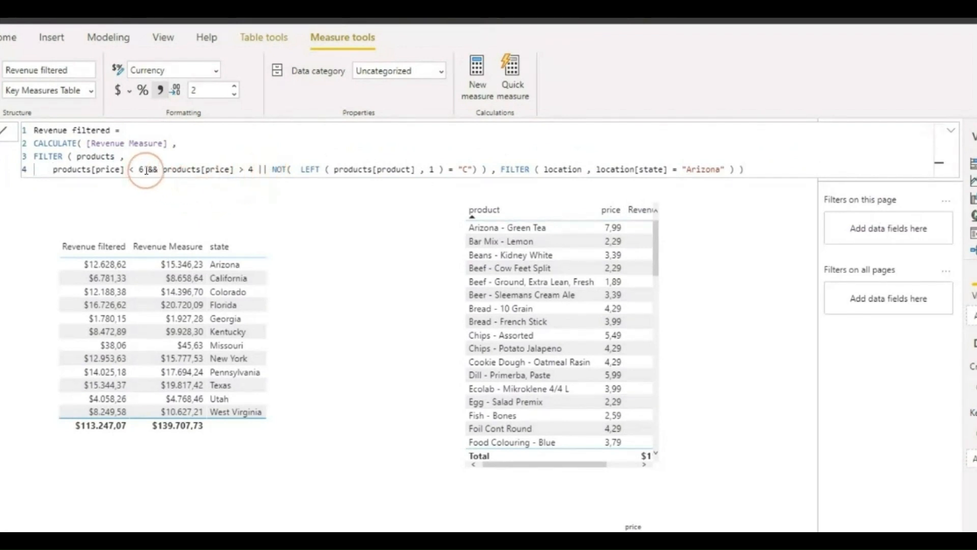
# Step: Move the location FILTER onto its own line, and indent the products FILTER and its conditions by one more level
pyautogui.click(502, 169)
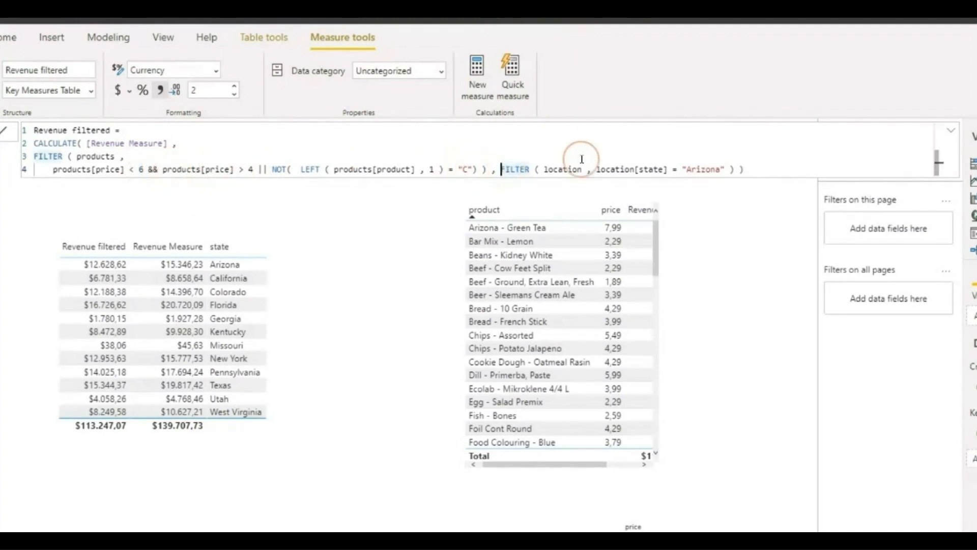
pyautogui.hotkey('shift', 'Return')
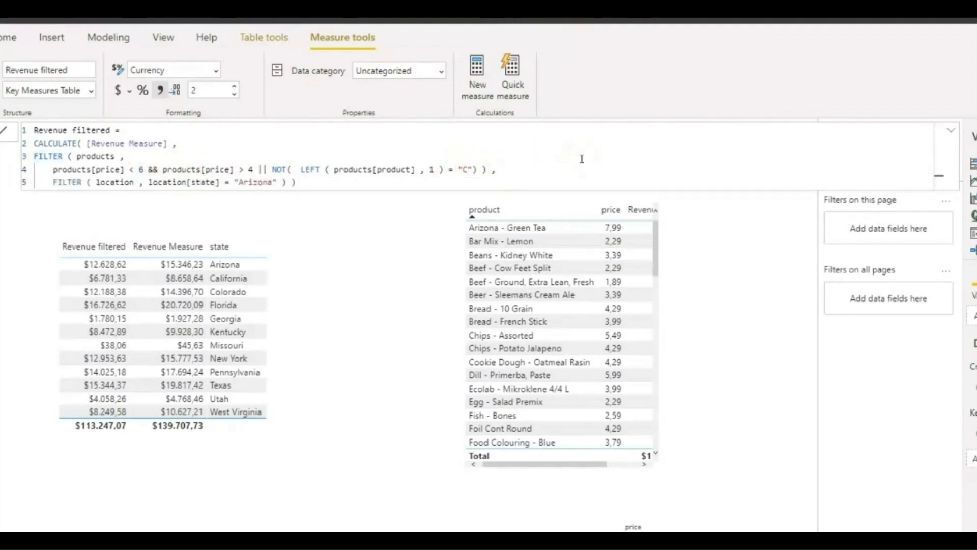
pyautogui.press('Up')
pyautogui.press('Up')
pyautogui.press('Home')
pyautogui.press('Tab')
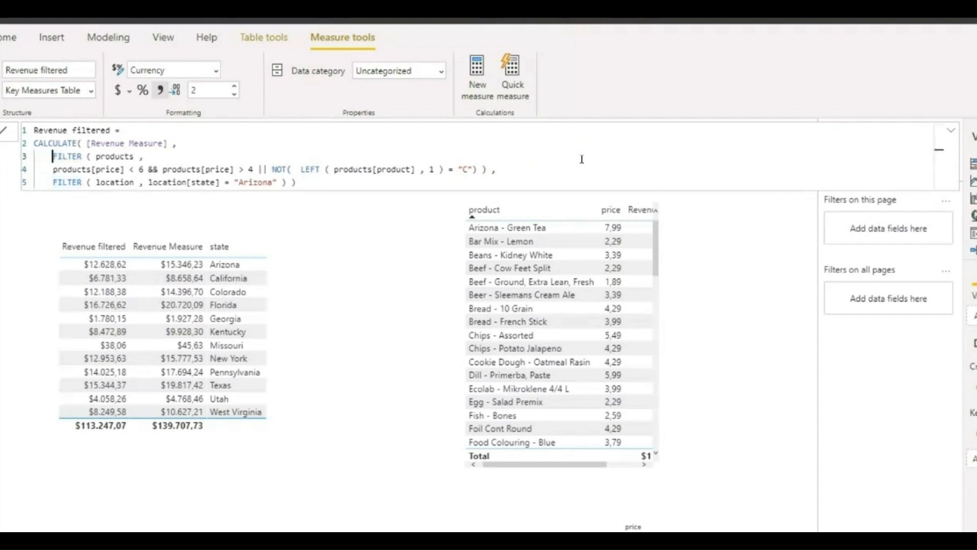
pyautogui.press('Down')
pyautogui.press('Tab')
# Step: Break location[state] = "Arizona" onto its own line, indented one level deeper than the location FILTER
pyautogui.press('Left')
pyautogui.press('Left')
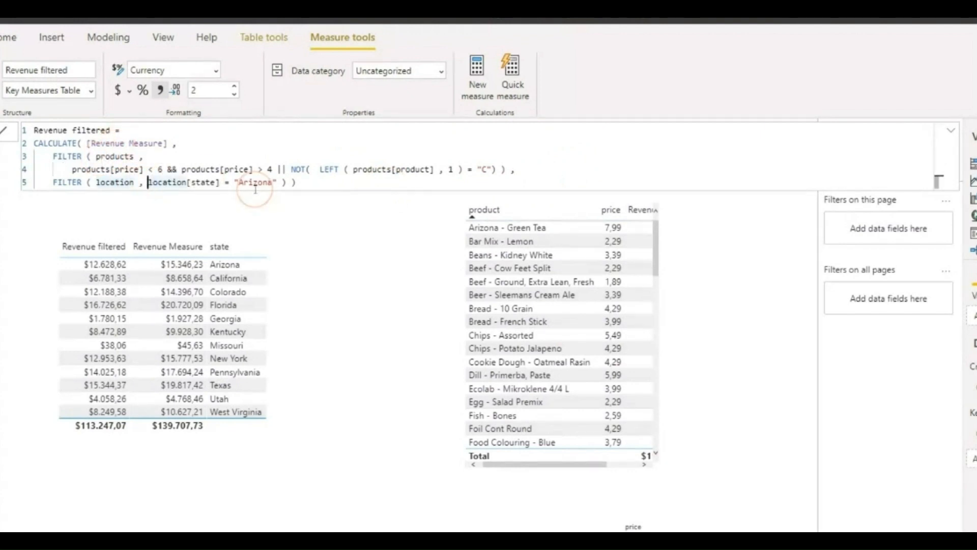
pyautogui.hotkey('shift', 'Return')
pyautogui.press('Tab')
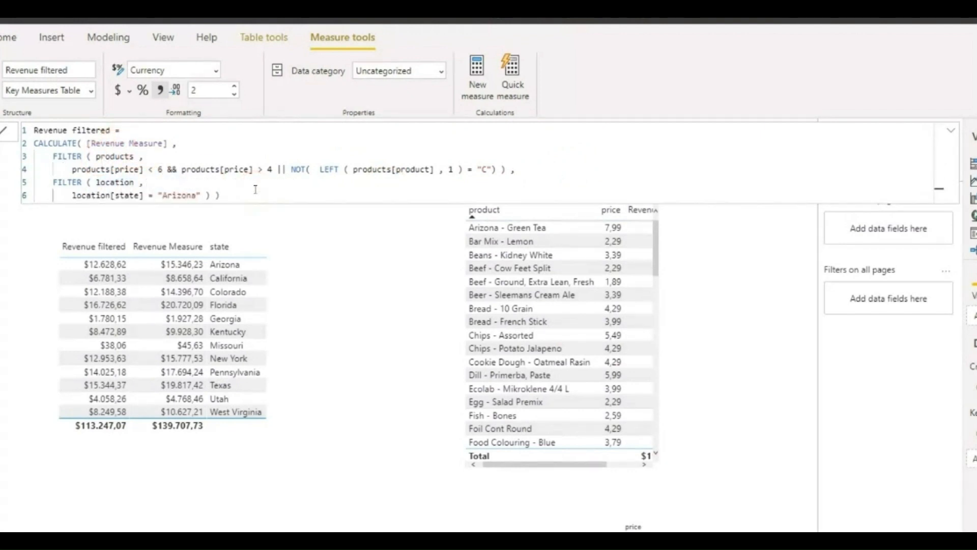
# Step: Examine the formatted formula piece by piece, selecting [Revenue Measure], the products FILTER and its conditions, and the location FILTER and its condition
pyautogui.click(87, 143)
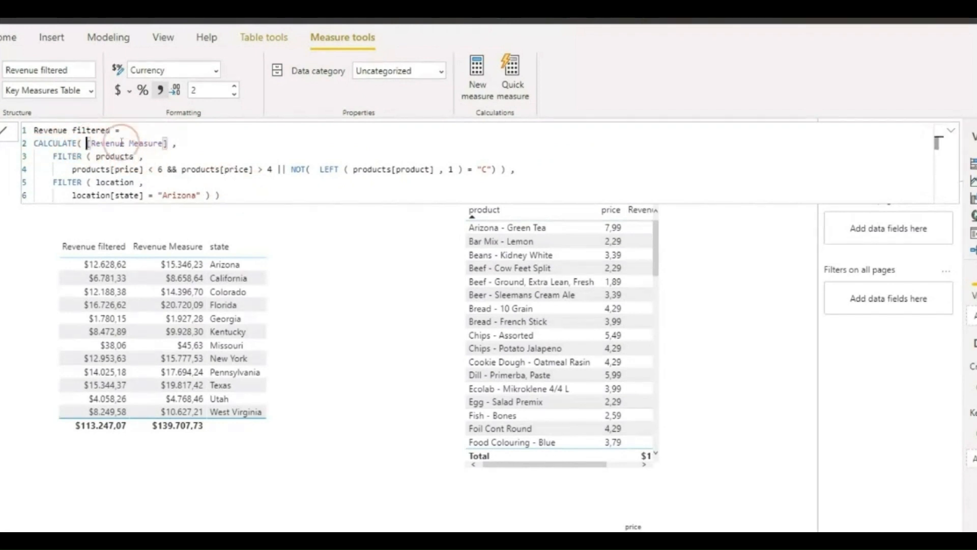
pyautogui.moveTo(122, 142); pyautogui.dragTo(171, 144)
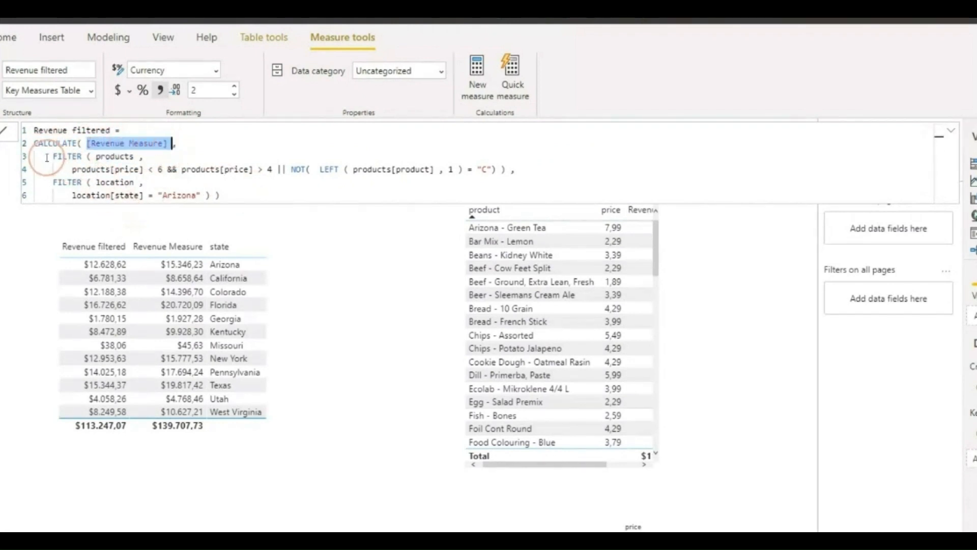
pyautogui.moveTo(47, 158); pyautogui.dragTo(147, 157)
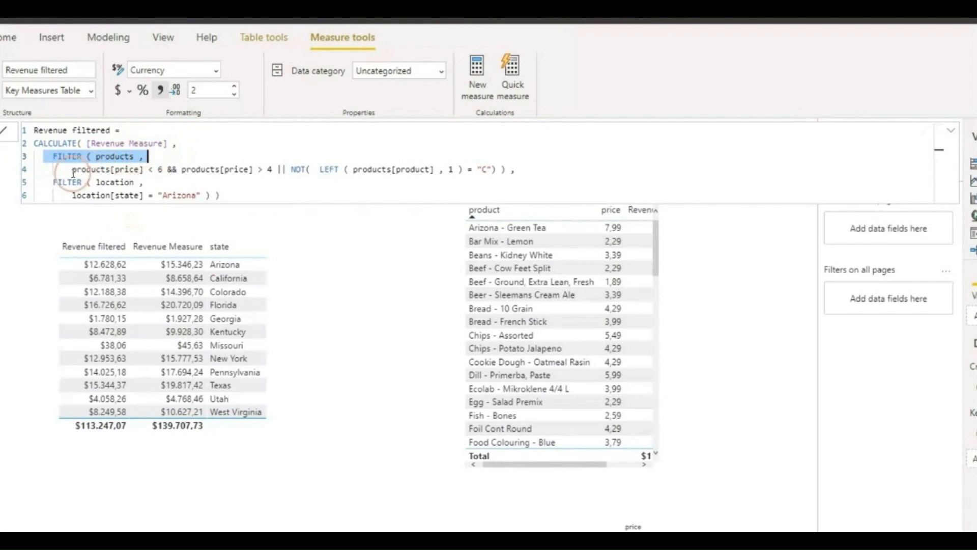
pyautogui.moveTo(70, 170); pyautogui.dragTo(563, 163)
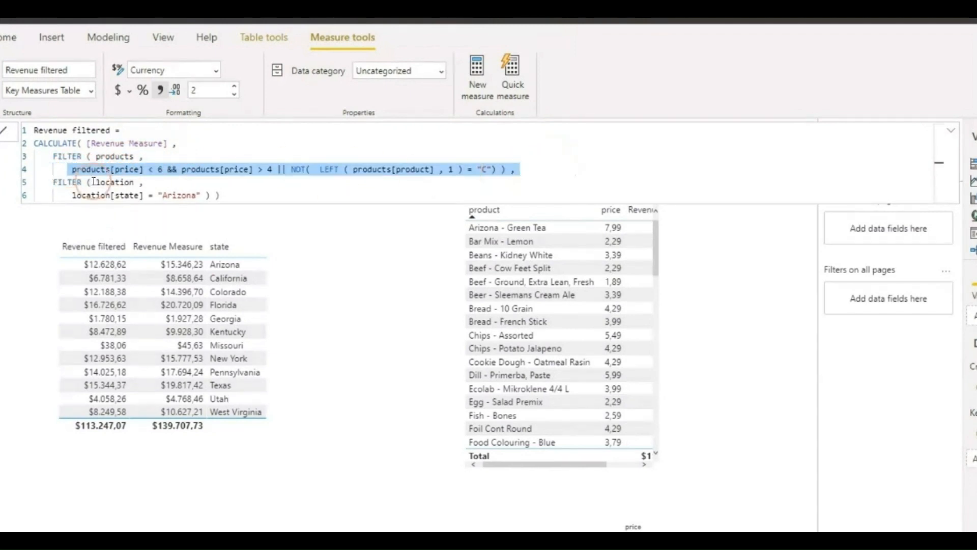
pyautogui.moveTo(52, 182); pyautogui.dragTo(148, 183)
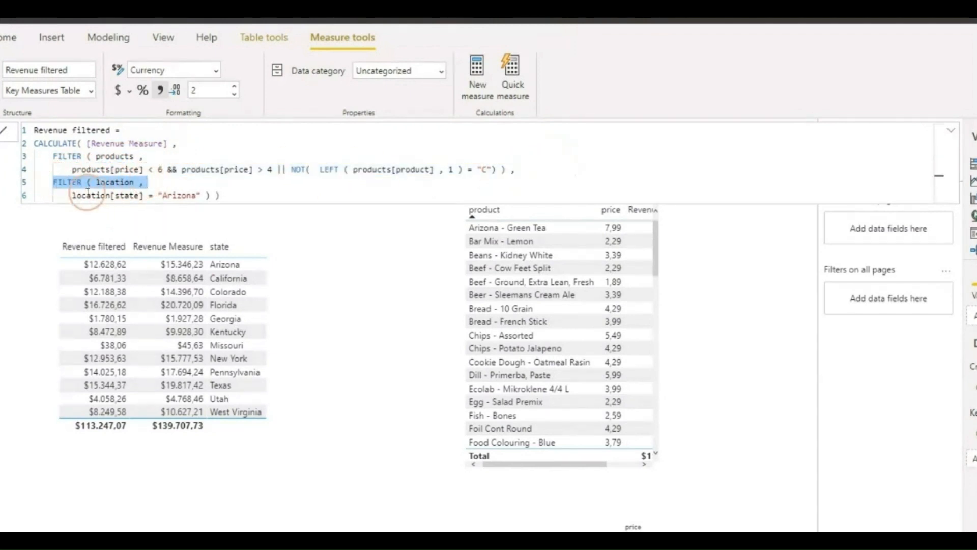
pyautogui.moveTo(70, 196); pyautogui.dragTo(230, 199)
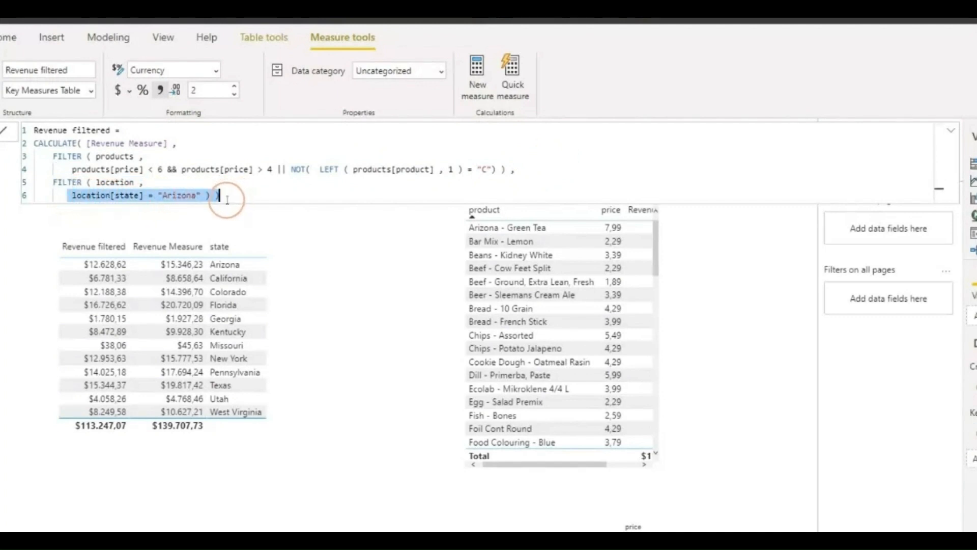
# Step: Add one empty, unindented line below the location[state] = "Arizona" condition at the end of the formula, and commit the measure
pyautogui.click(246, 195)
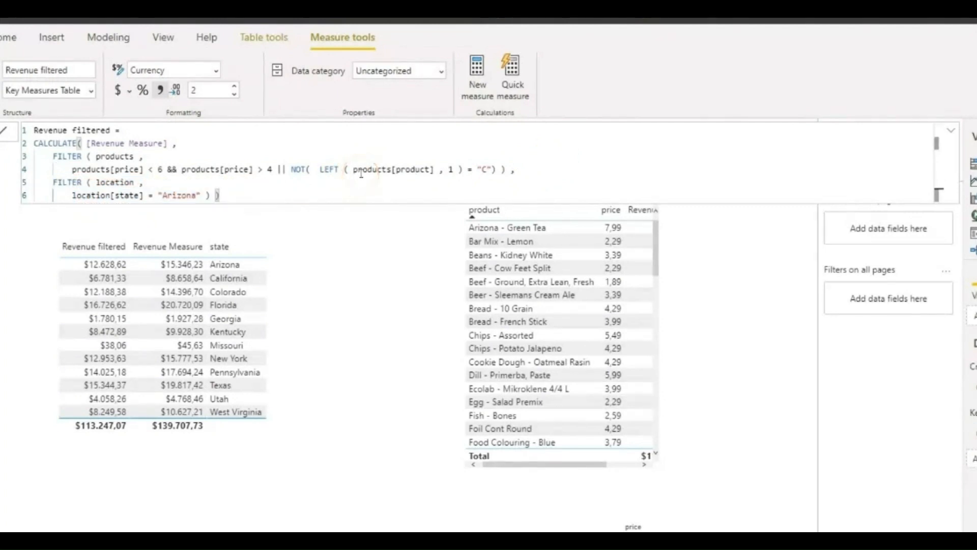
pyautogui.hotkey('shift', 'Return')
pyautogui.hotkey('shift', 'Return')
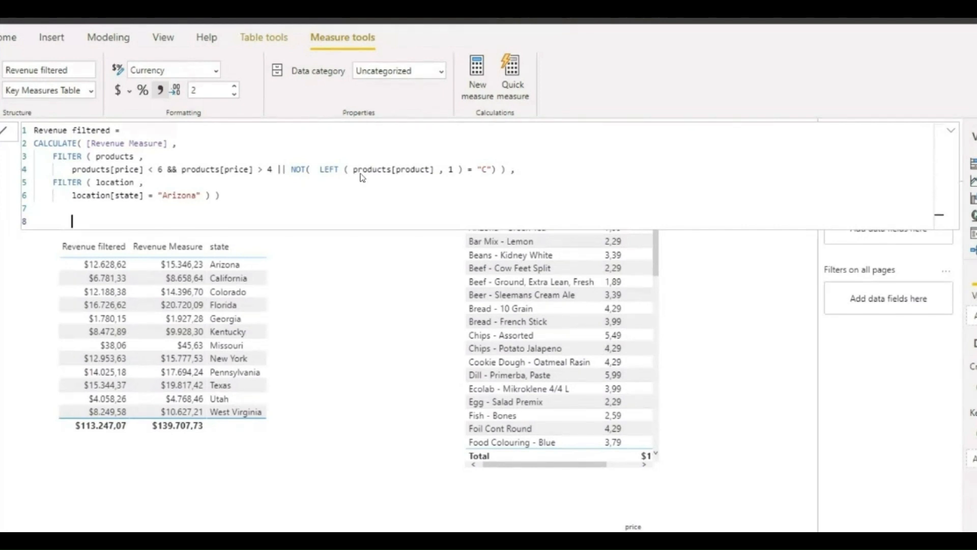
pyautogui.press('BackSpace')
pyautogui.press('BackSpace')
pyautogui.press('BackSpace')
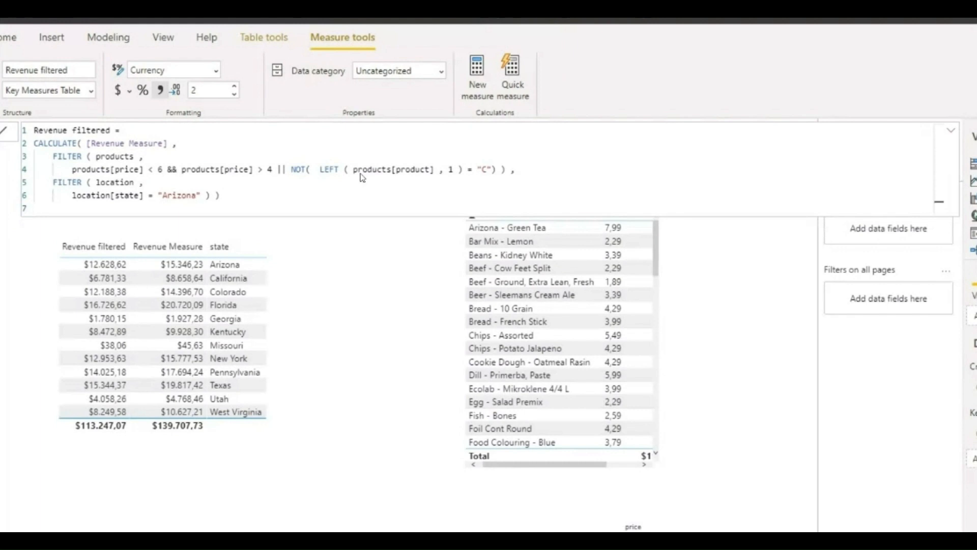
# Step: Write the comment "// Write a comment about function. This function is" on the empty line below the formula
pyautogui.click(87, 204)
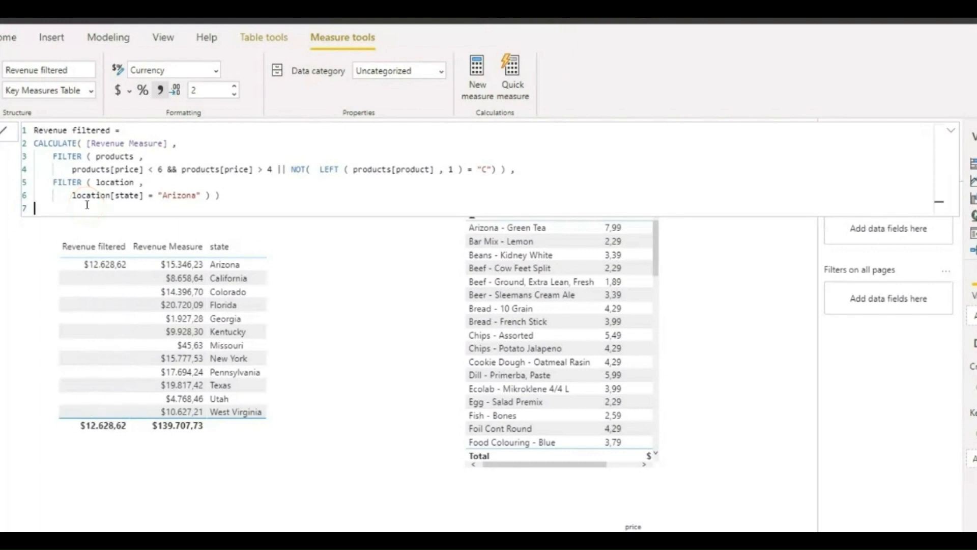
pyautogui.write('//')
pyautogui.write('Write a s')
pyautogui.write('omment')
pyautogui.moveTo(134, 209); pyautogui.dragTo(13, 208)
pyautogui.click(144, 210)
pyautogui.write('about fu')
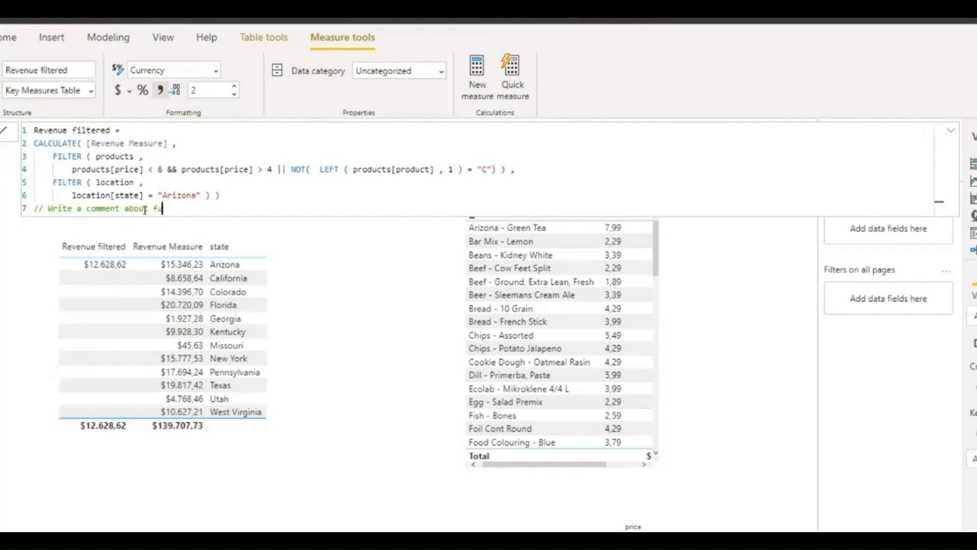
pyautogui.write('nction. This function is ')
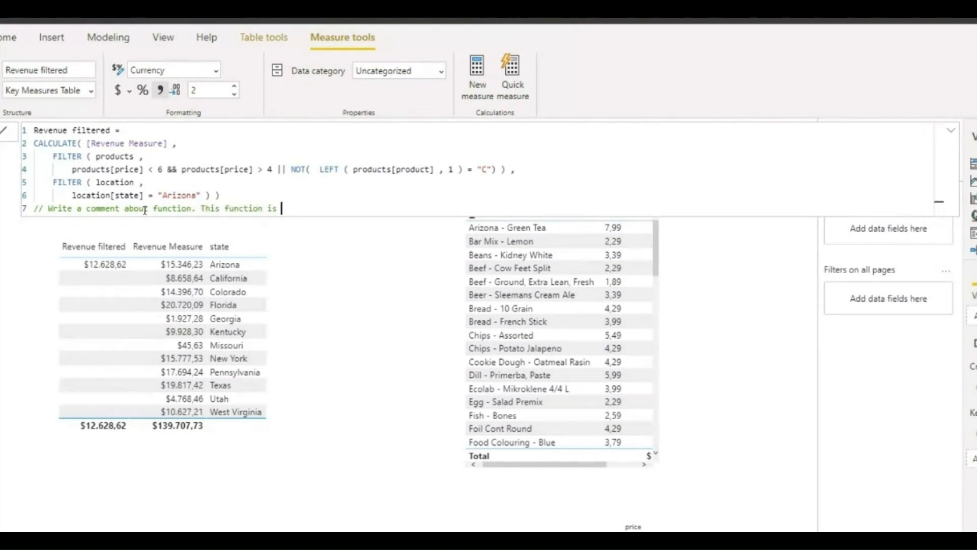
# Step: Complete the comment below the formula with "filtering by the products and the location and is calculating the revenue that is filtered."
pyautogui.write('filtering by the pr')
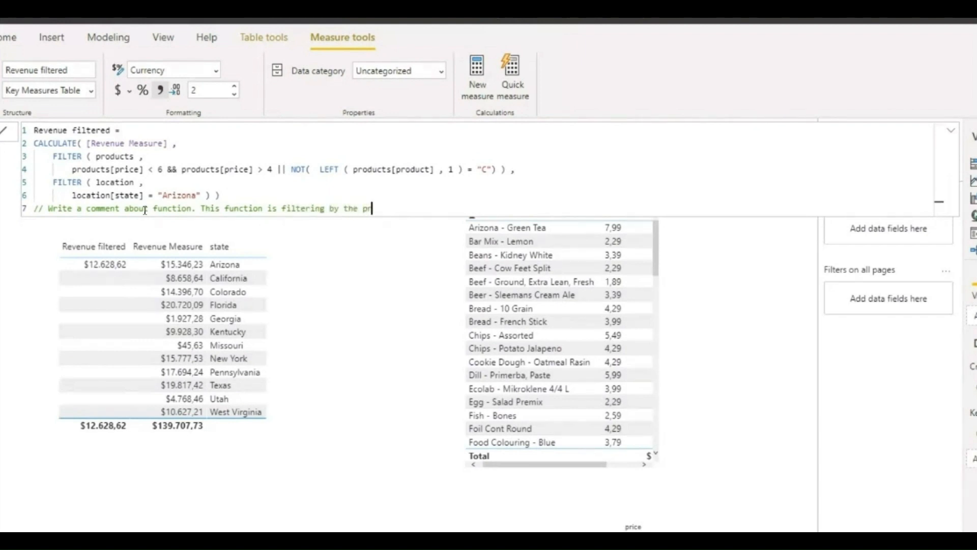
pyautogui.write('oducts and the locatio')
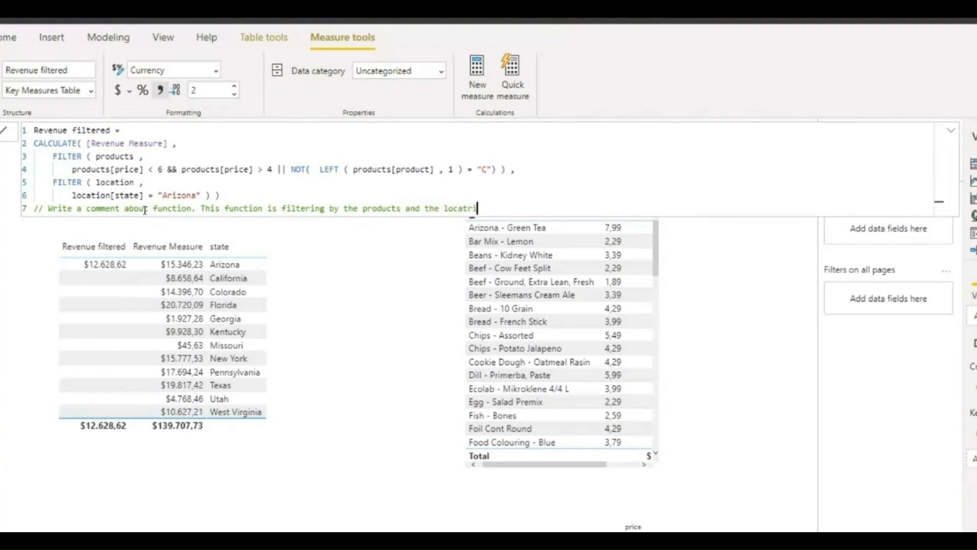
pyautogui.write('n and ist cal')
pyautogui.press('BackSpace')
pyautogui.press('BackSpace')
pyautogui.press('BackSpace')
pyautogui.press('BackSpace')
pyautogui.press('BackSpace')
pyautogui.write('calculating ')
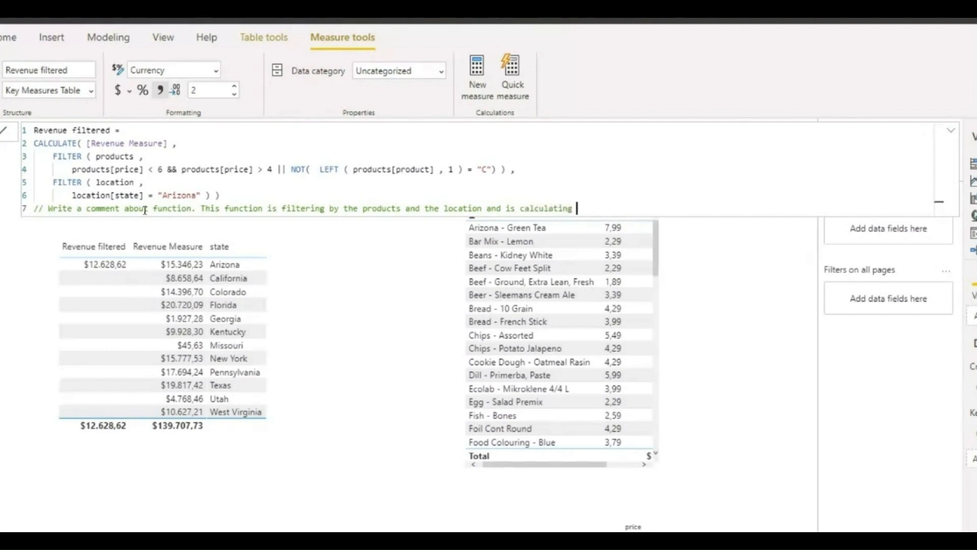
pyautogui.write('the revenue that is filtered.')
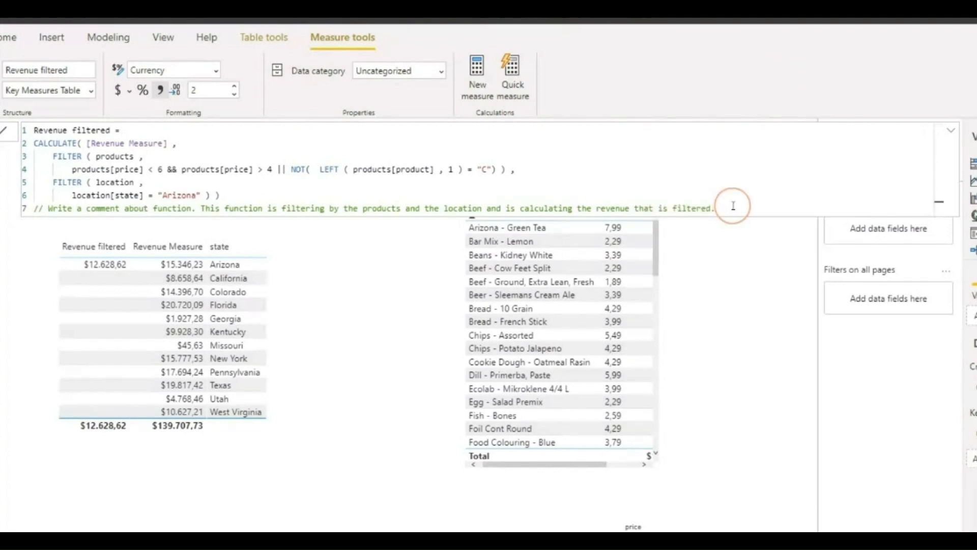
# Step: Move the whole comment from its own line to the end of the line with the Arizona condition
pyautogui.moveTo(732, 206); pyautogui.dragTo(35, 208)
pyautogui.hotkey('ctrl', 'c')
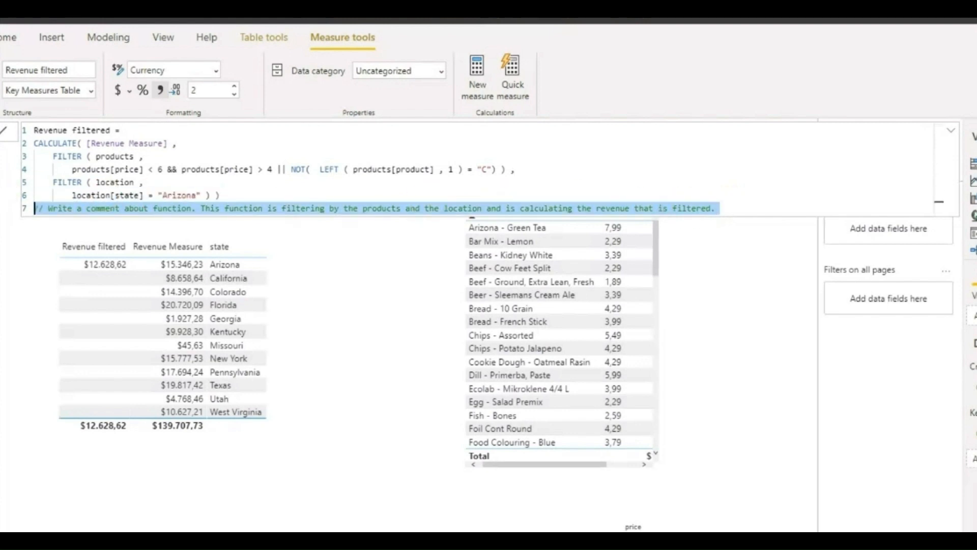
pyautogui.press('BackSpace')
pyautogui.click(251, 194)
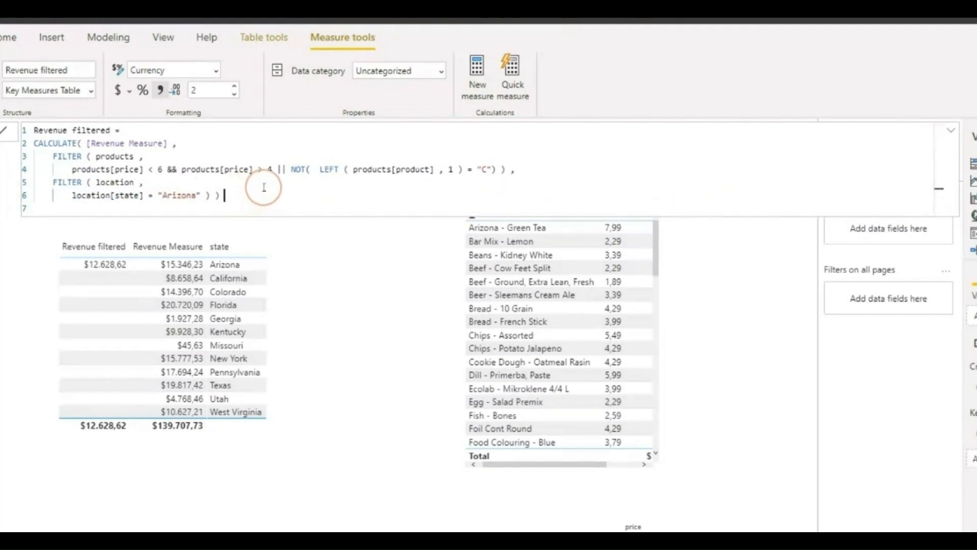
pyautogui.hotkey('ctrl', 'v')
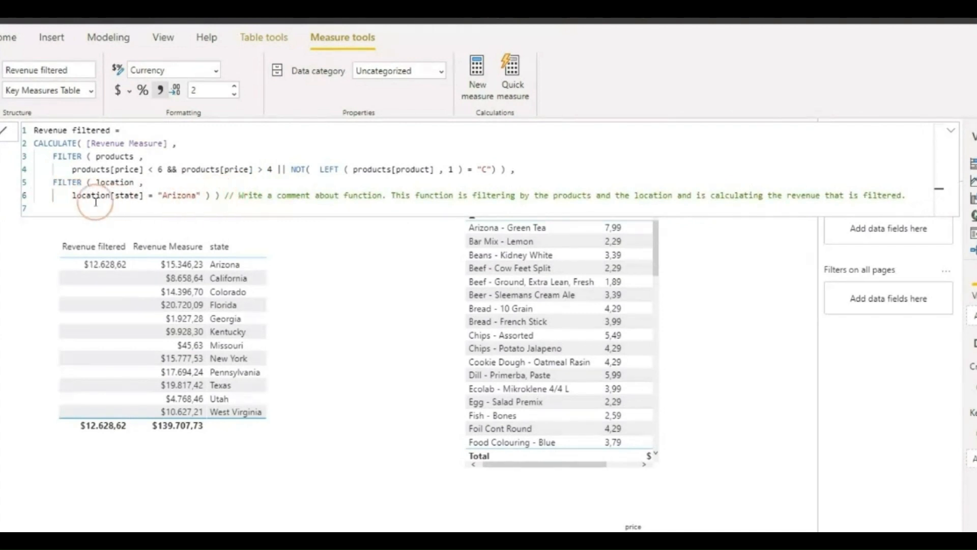
# Step: Try some filler text, "fdfdf", on a new line below the inline comment and erase it
pyautogui.click(224, 195)
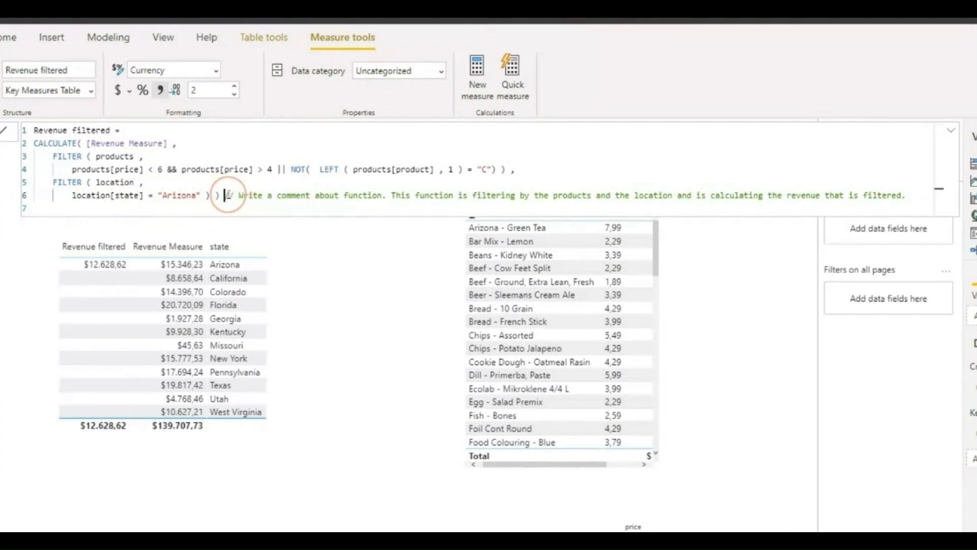
pyautogui.doubleClick(229, 195)
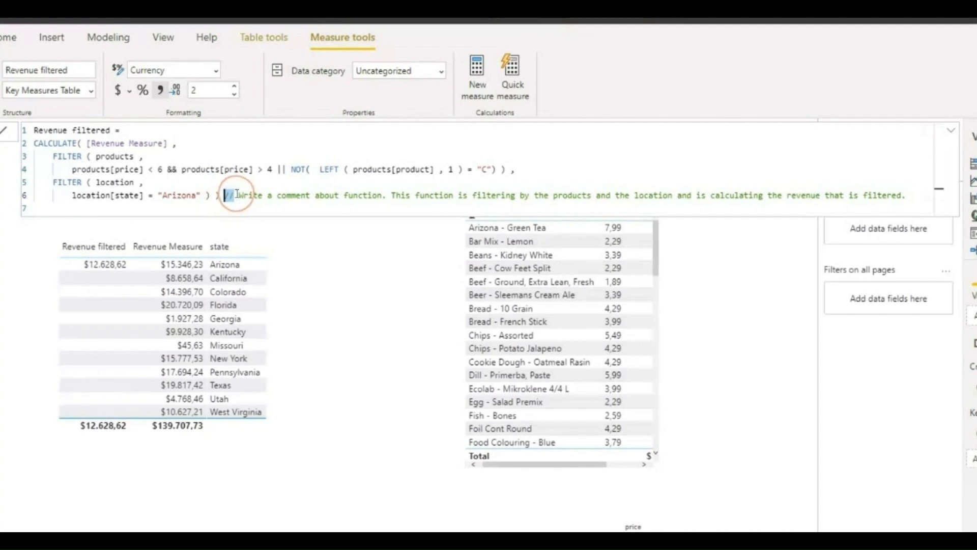
pyautogui.click(906, 195)
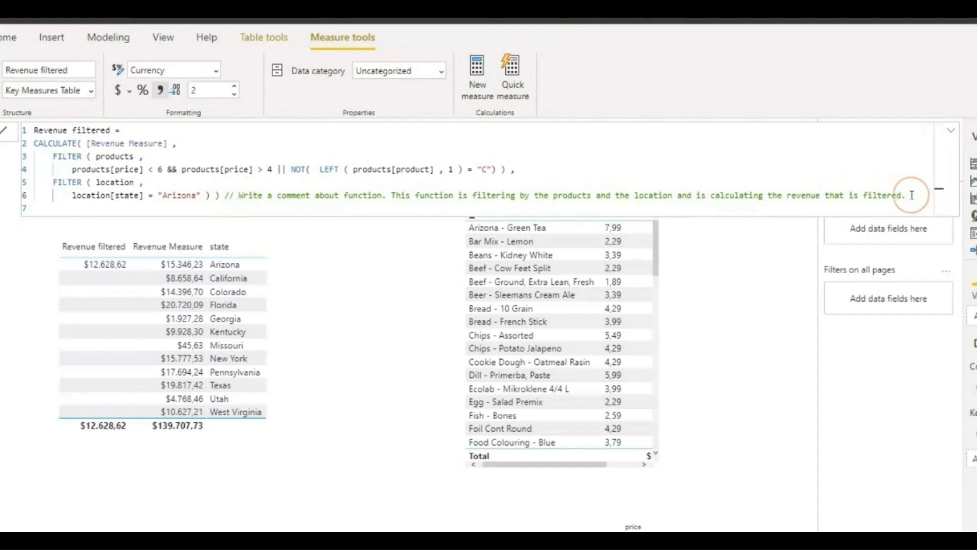
pyautogui.hotkey('shift', 'Return')
pyautogui.write('fdfdf')
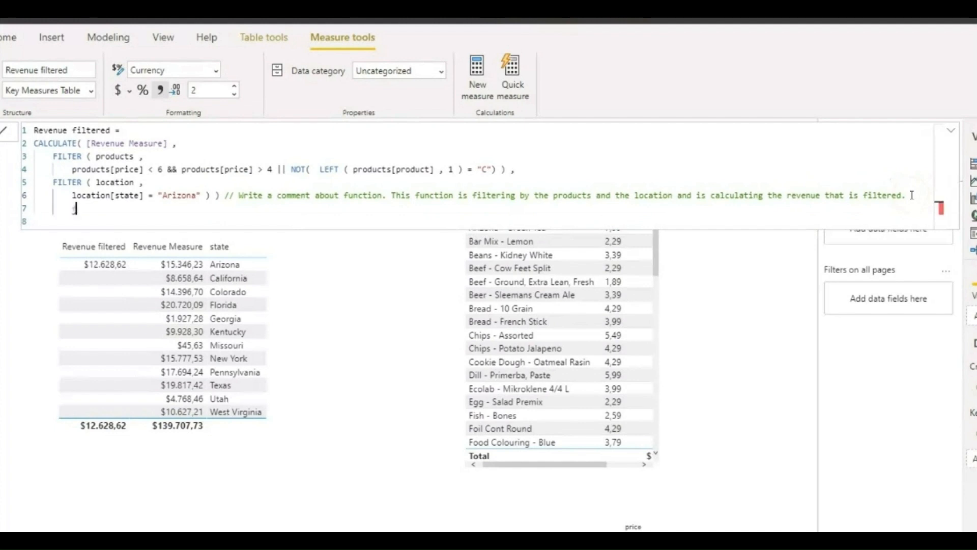
pyautogui.press('BackSpace')
pyautogui.press('BackSpace')
pyautogui.press('BackSpace')
pyautogui.press('BackSpace')
pyautogui.press('BackSpace')
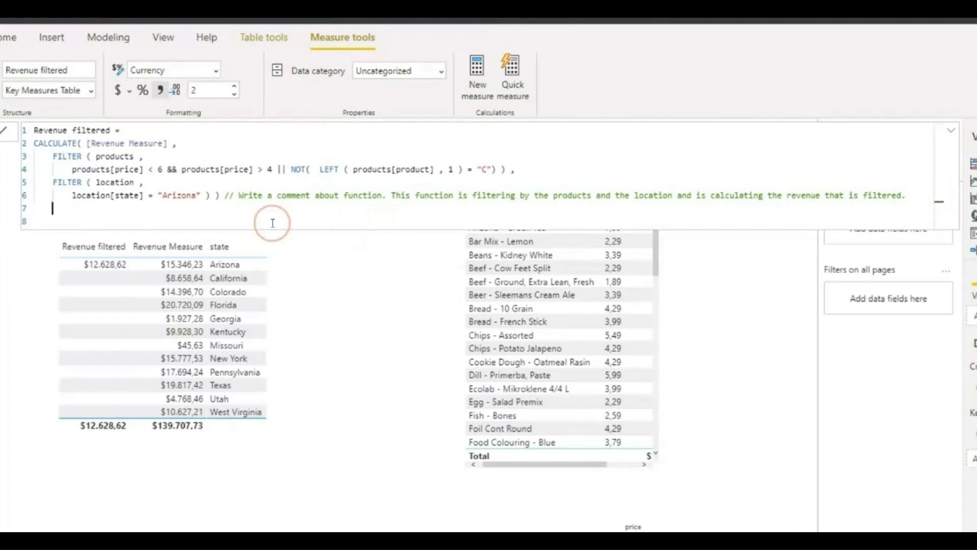
# Step: Move the comment from the end of the formula to its own line directly above CALCULATE
pyautogui.moveTo(225, 196); pyautogui.dragTo(919, 194)
pyautogui.hotkey('ctrl', 'c')
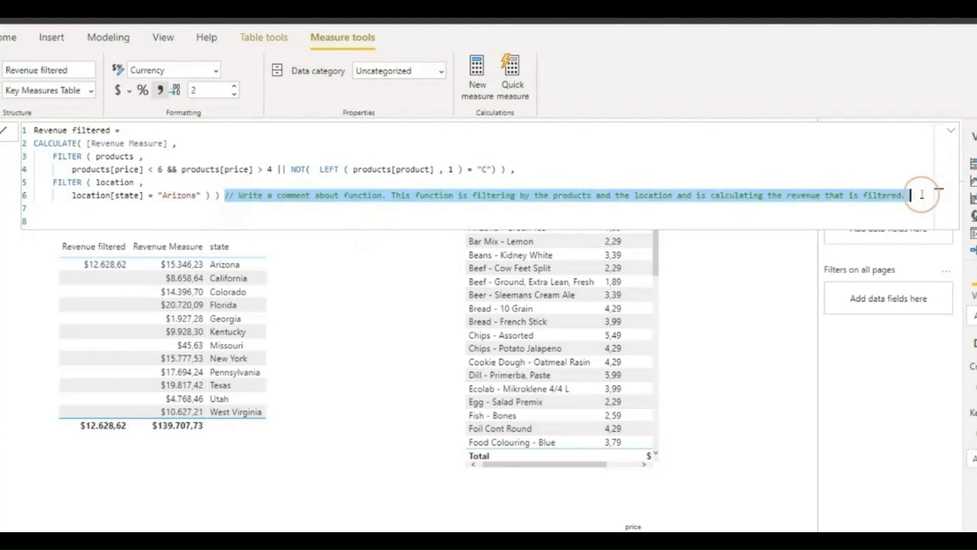
pyautogui.press('BackSpace')
pyautogui.click(32, 144)
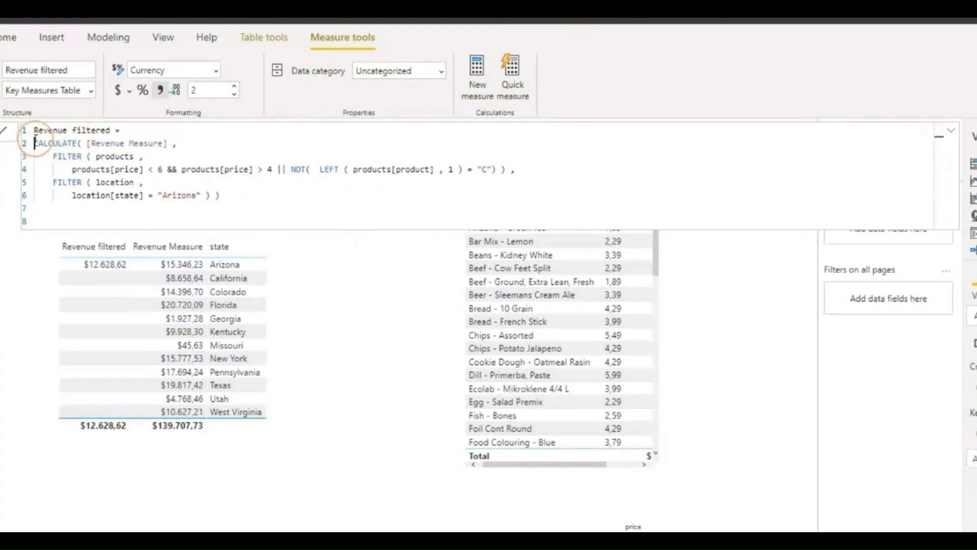
pyautogui.press('Return')
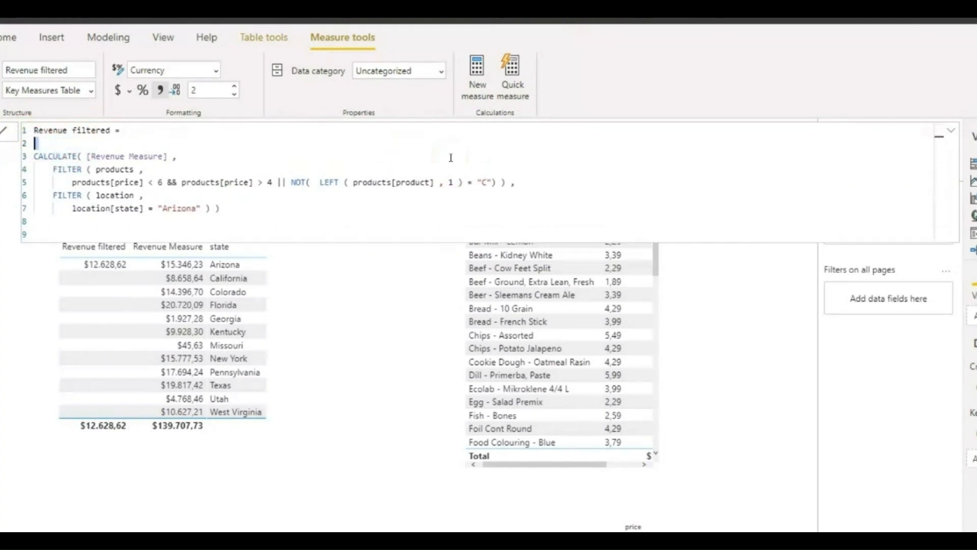
pyautogui.press('BackSpace')
pyautogui.hotkey('ctrl', 'v')
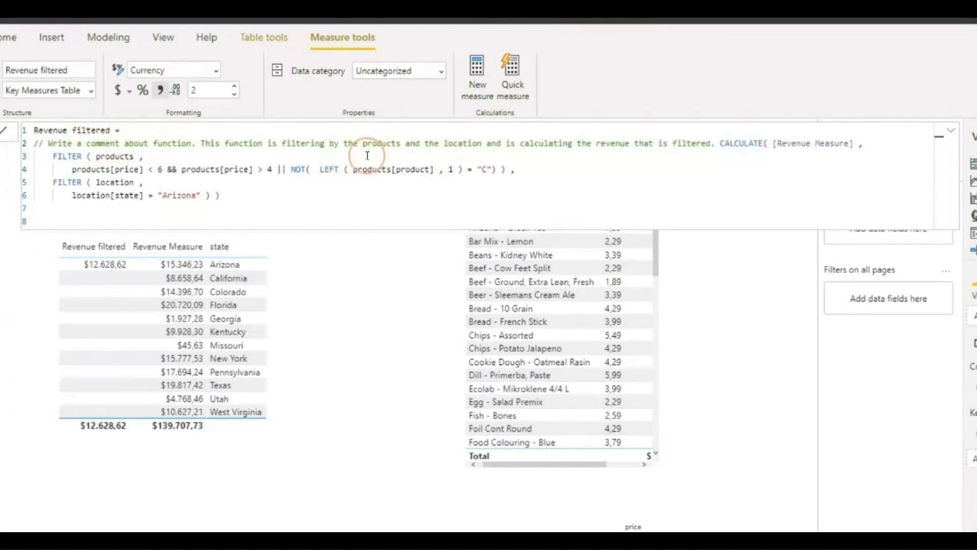
pyautogui.press('Return')
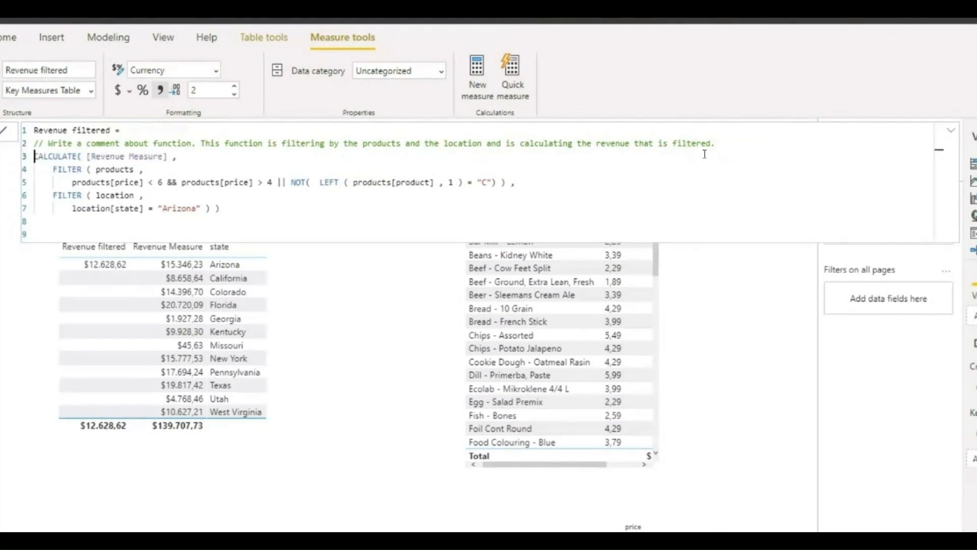
# Step: Start a second // comment line between the existing comment and CALCULATE
pyautogui.press('Return')
pyautogui.press('Up')
pyautogui.write('// The')
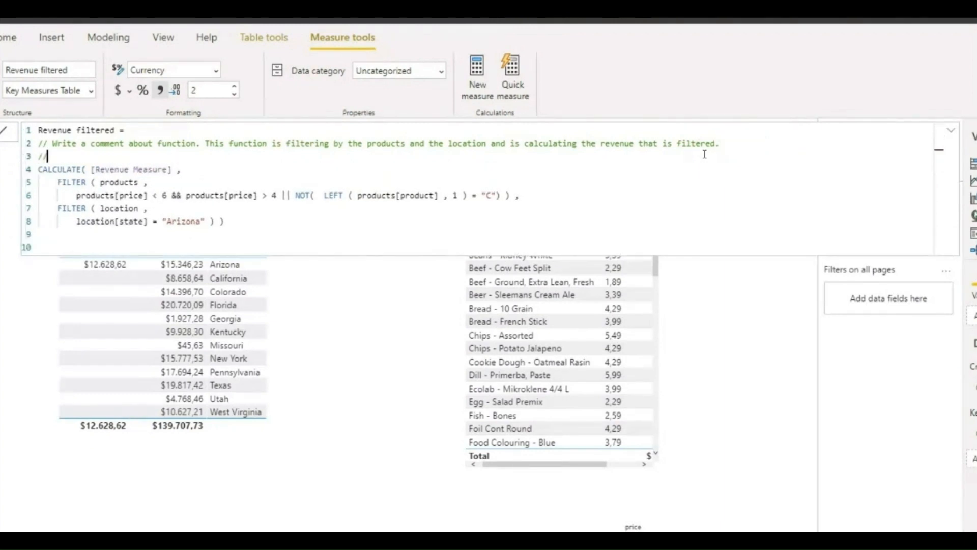
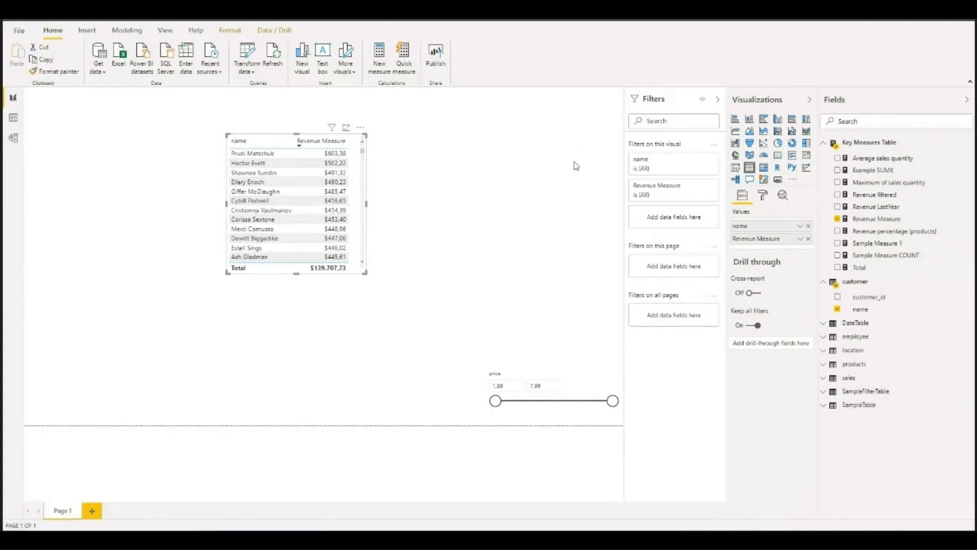
# Step: Show DateTable in the Data view and examine its rows, especially the MonthLong and WeekDay columns
pyautogui.click(543, 153)
pyautogui.click(13, 119)
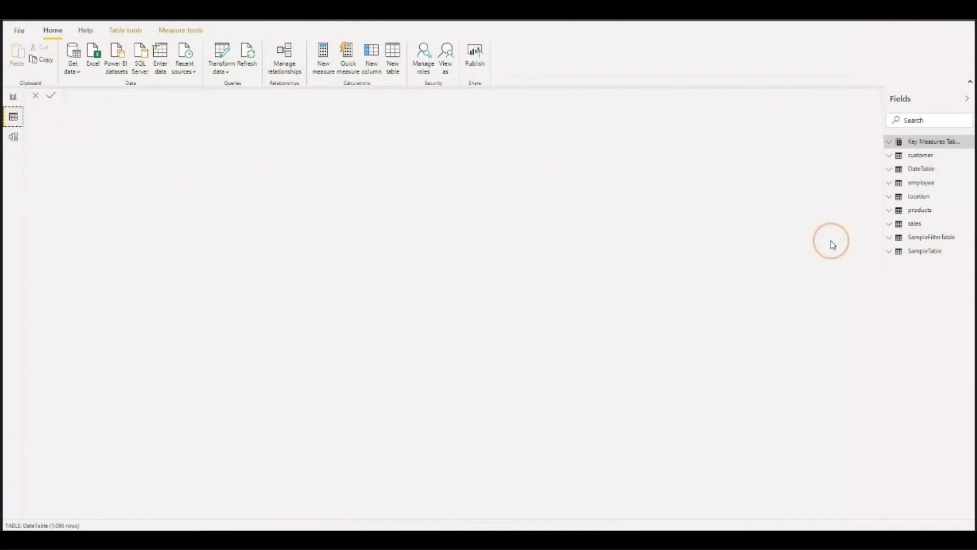
pyautogui.click(920, 172)
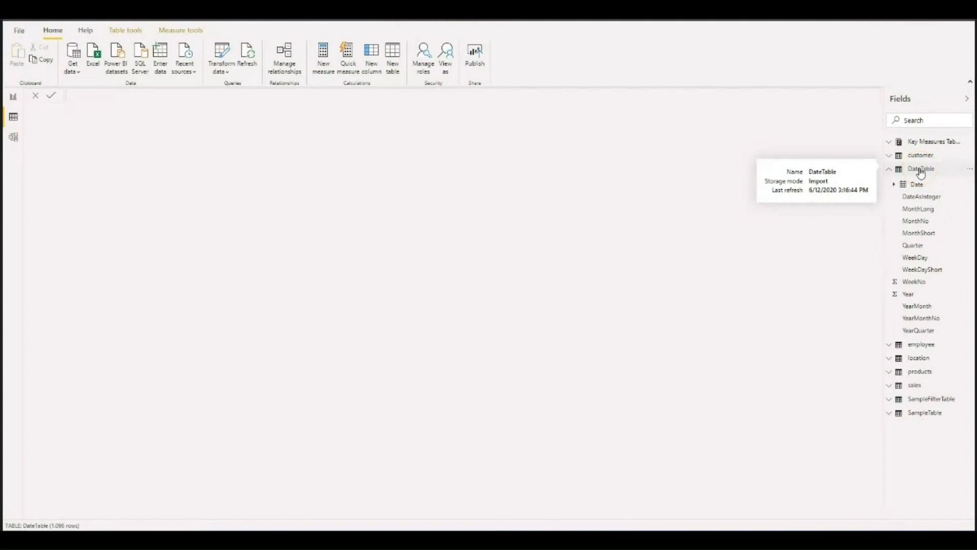
pyautogui.click(920, 171)
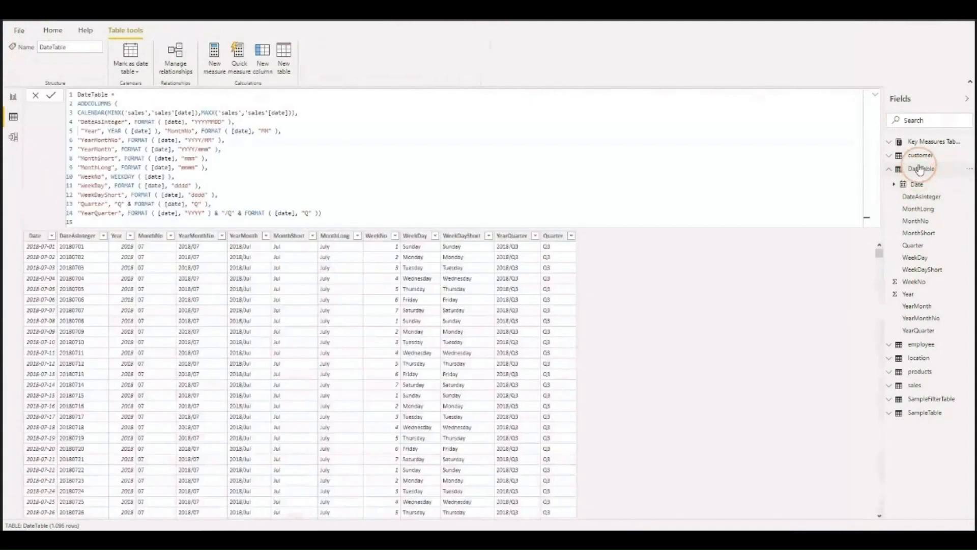
pyautogui.scroll(-1, 342, 249)
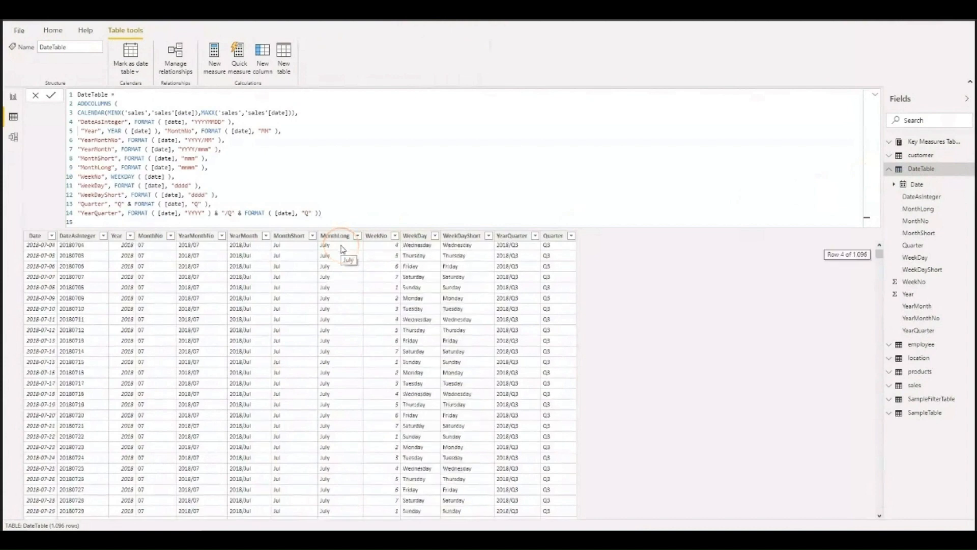
pyautogui.scroll(1, 351, 250)
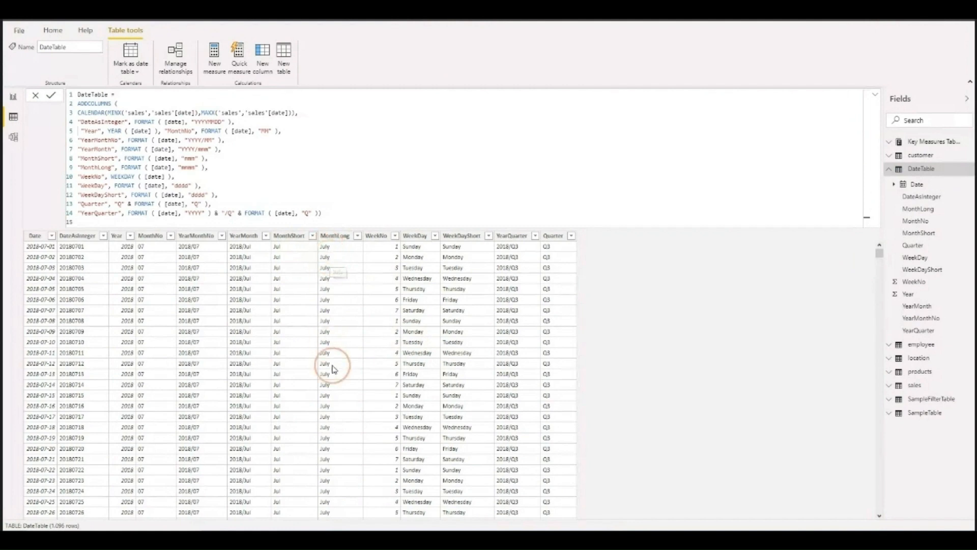
pyautogui.scroll(-5, 333, 368)
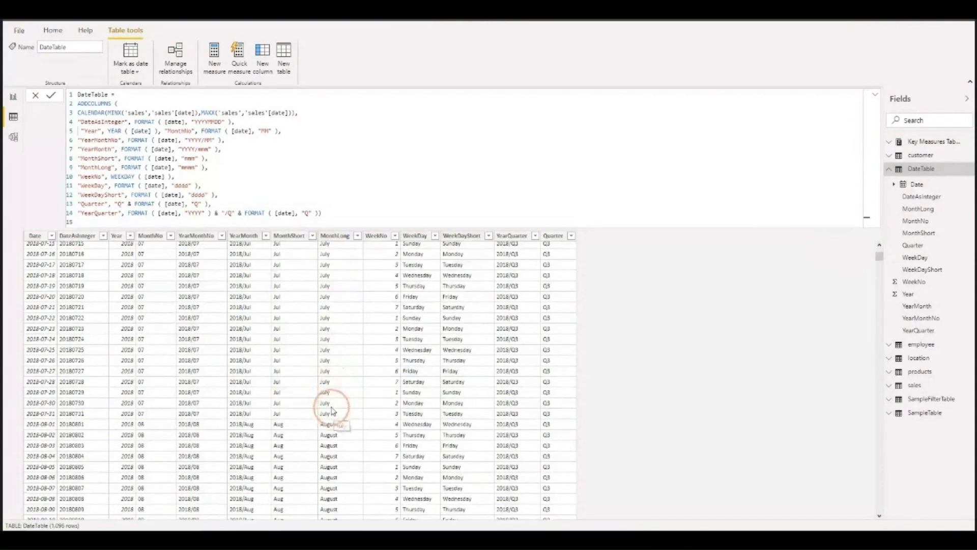
pyautogui.scroll(5, 281, 402)
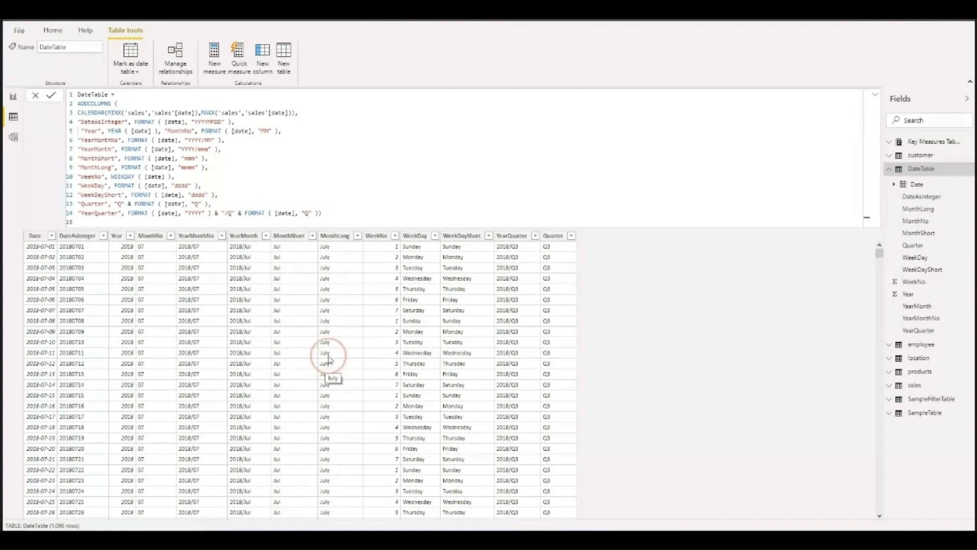
pyautogui.click(418, 247)
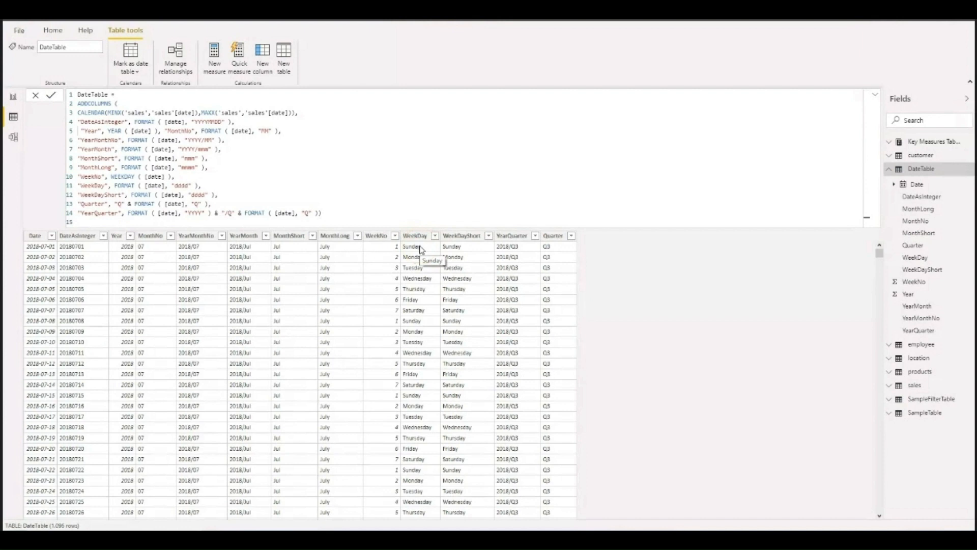
pyautogui.click(423, 249)
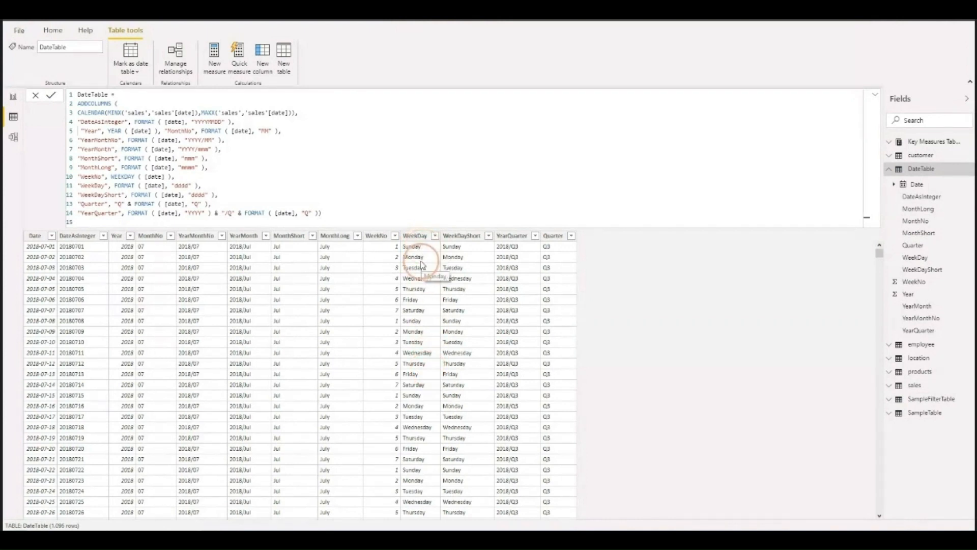
pyautogui.click(420, 261)
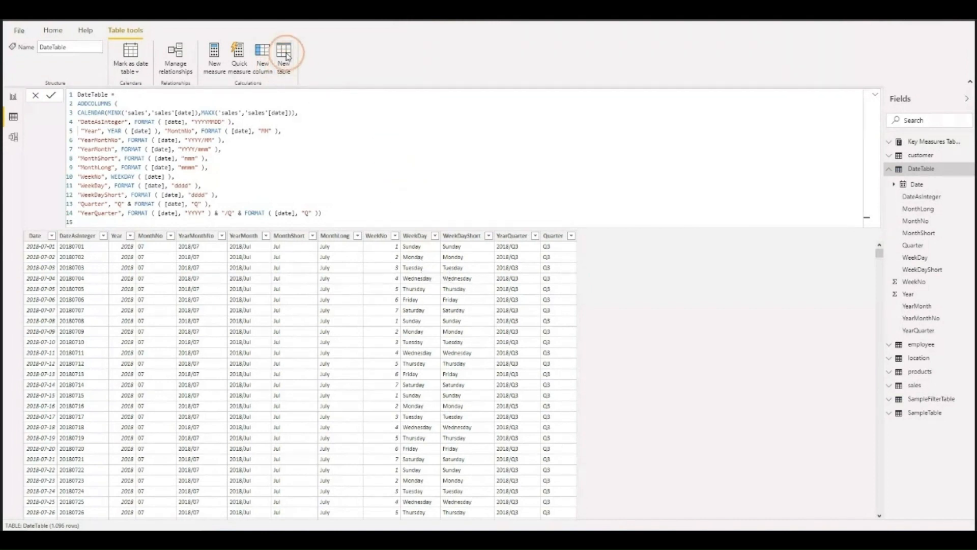
# Step: Create a new calculated table named VALUES Example
pyautogui.click(284, 55)
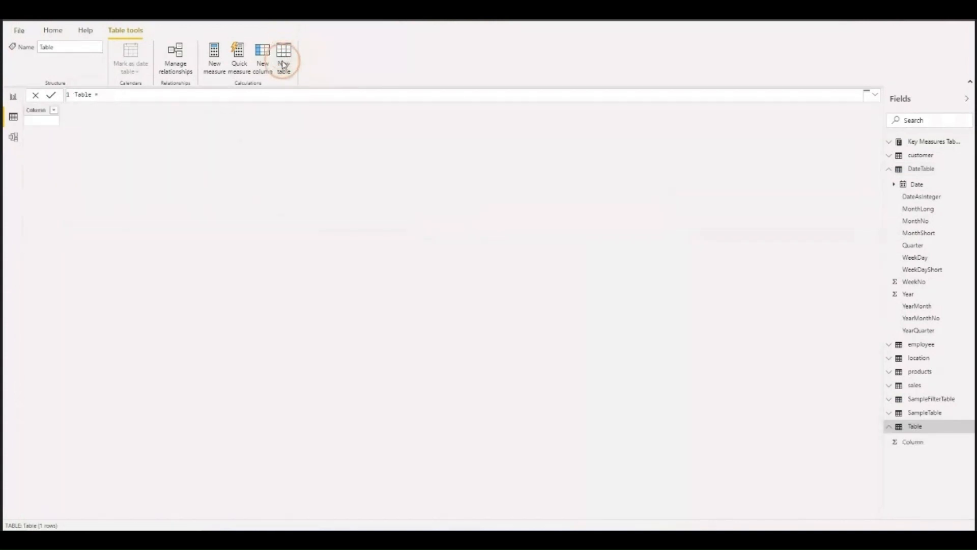
pyautogui.doubleClick(92, 94)
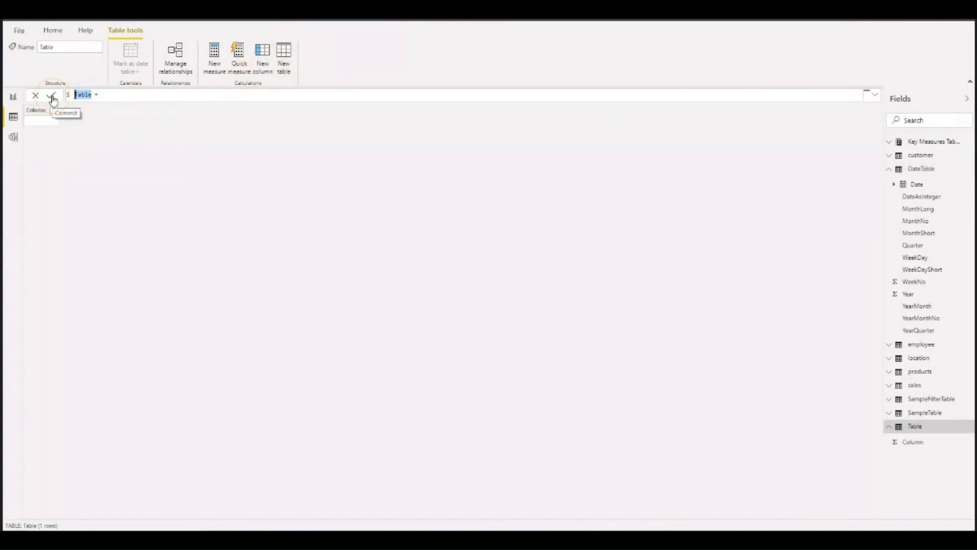
pyautogui.write('VAL')
pyautogui.write('UES E')
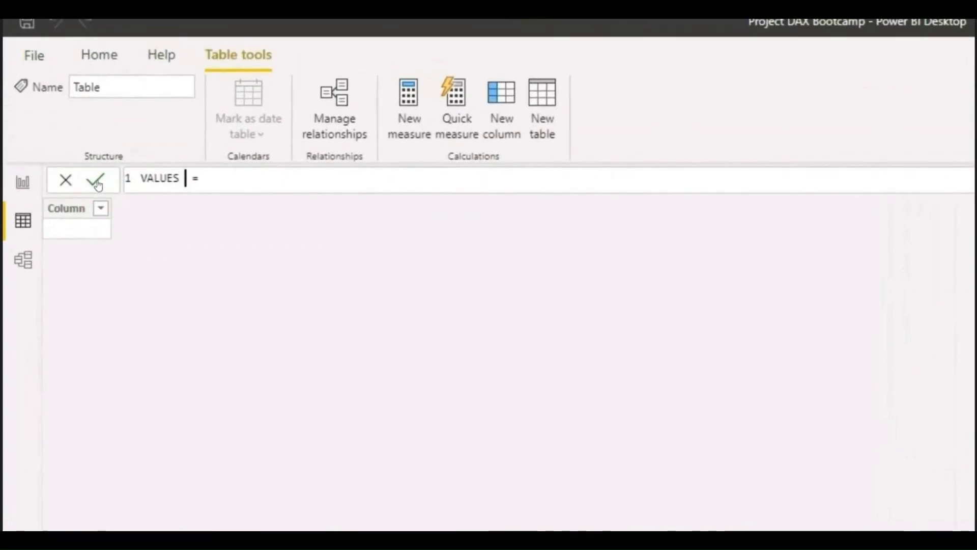
pyautogui.write('xample')
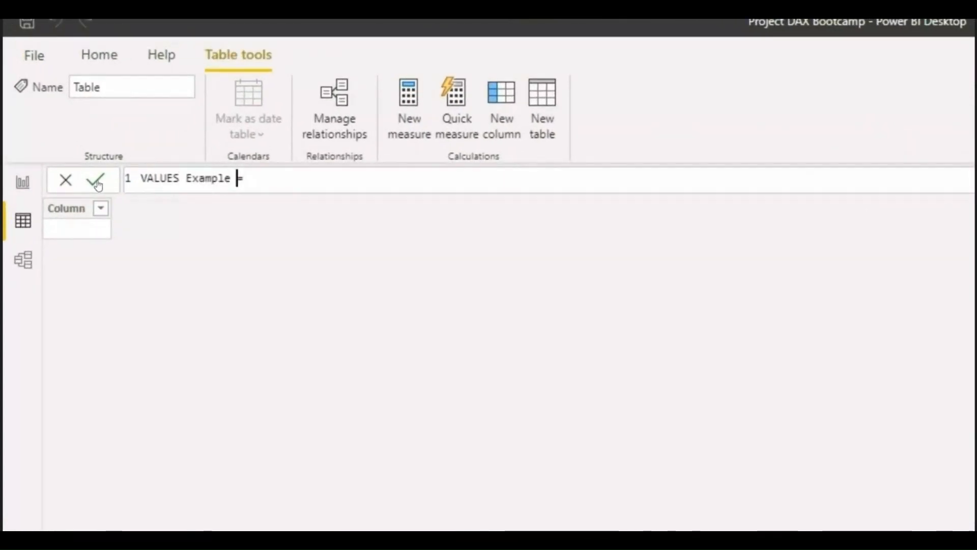
# Step: Define the VALUES Example table as VALUES ( DateTable[WeekDay] ) and commit the formula
pyautogui.write(' = VAL')
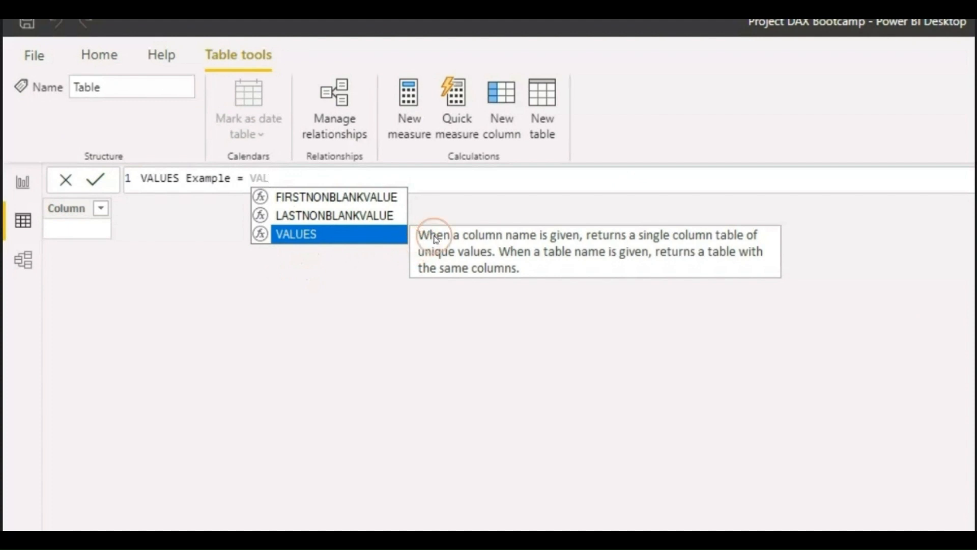
pyautogui.write('UES')
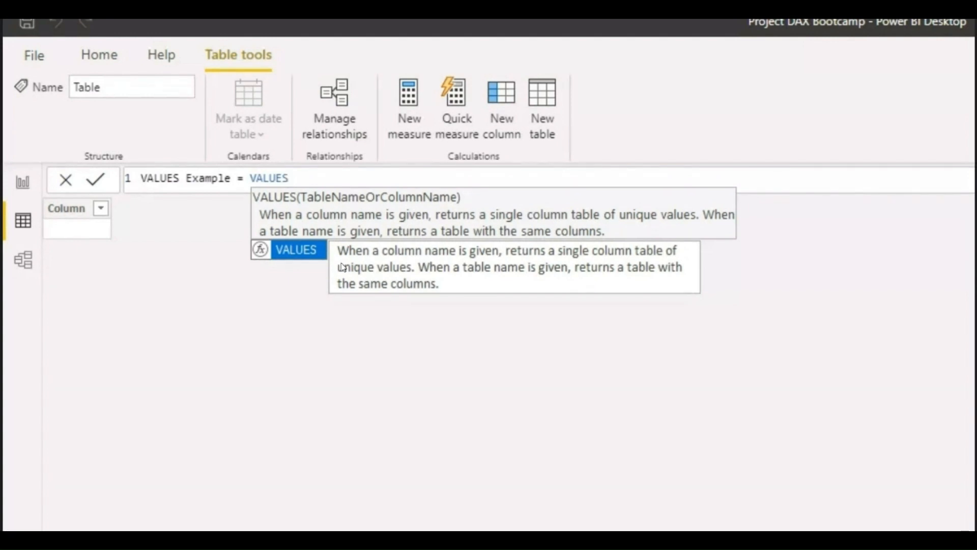
pyautogui.write('(')
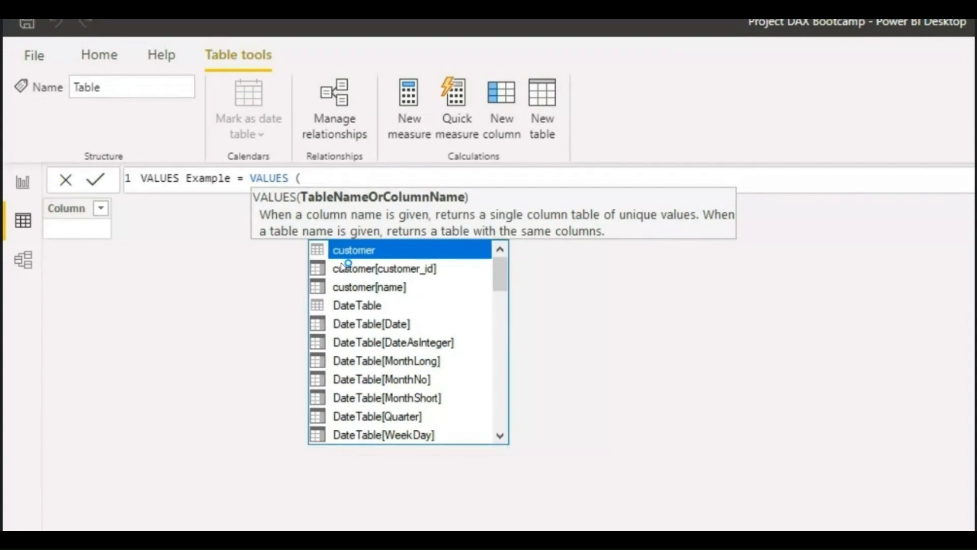
pyautogui.write(' We')
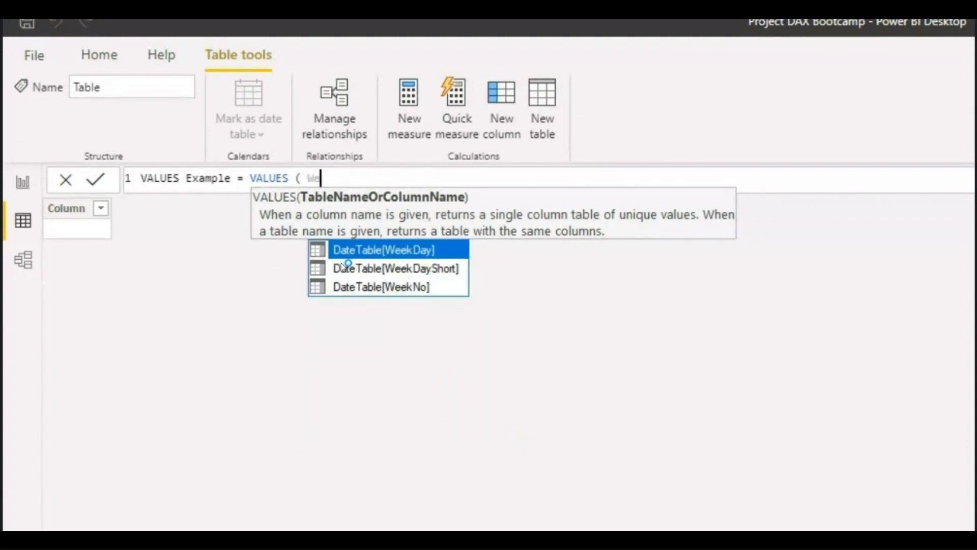
pyautogui.press('Tab')
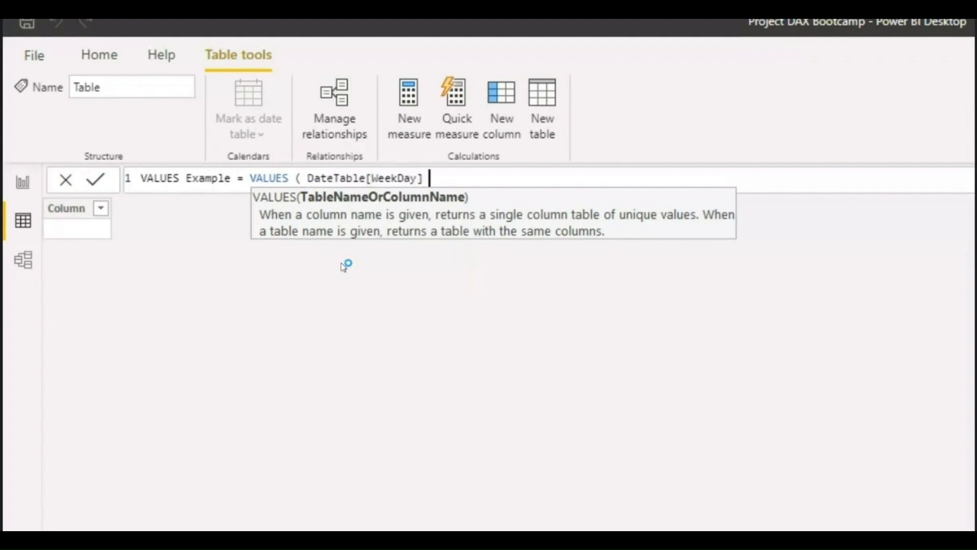
pyautogui.write(')')
pyautogui.press('Return')
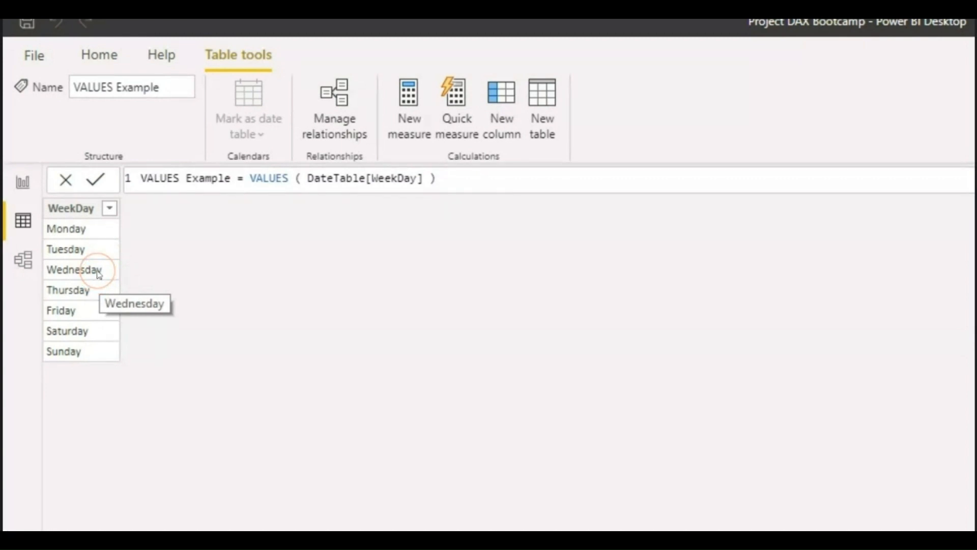
# Step: Return to the report canvas and widen the table visual of names and Revenue Measure to make room for another column
pyautogui.click(22, 182)
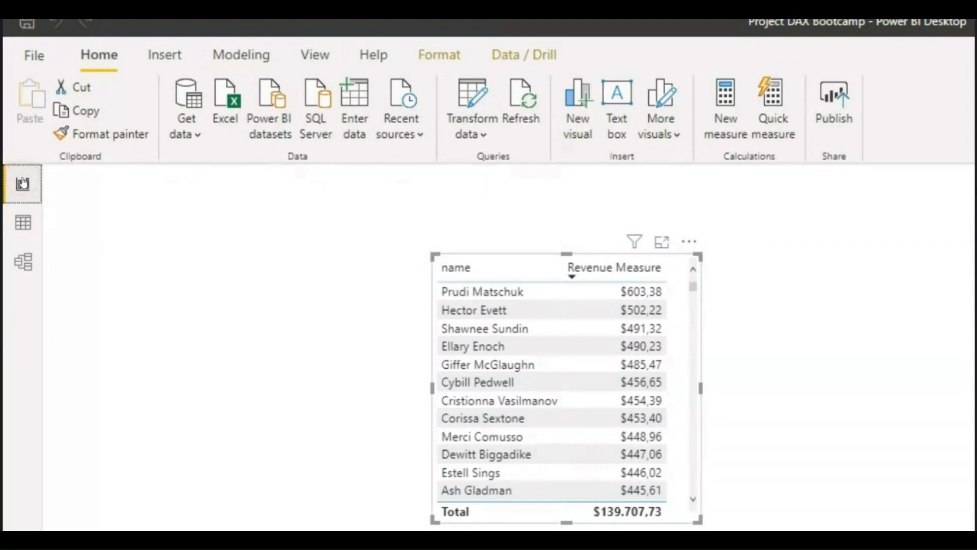
pyautogui.click(190, 346)
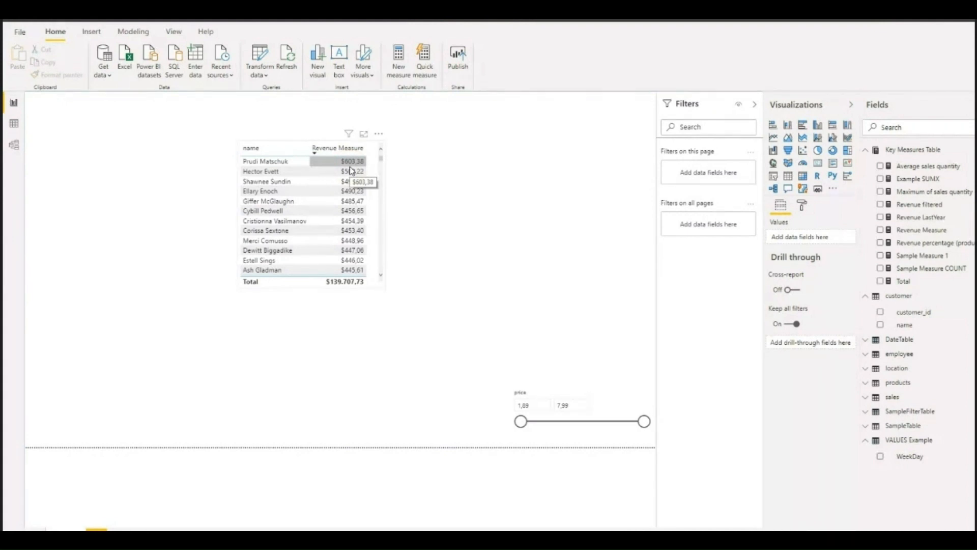
pyautogui.click(379, 175)
pyautogui.click(381, 176)
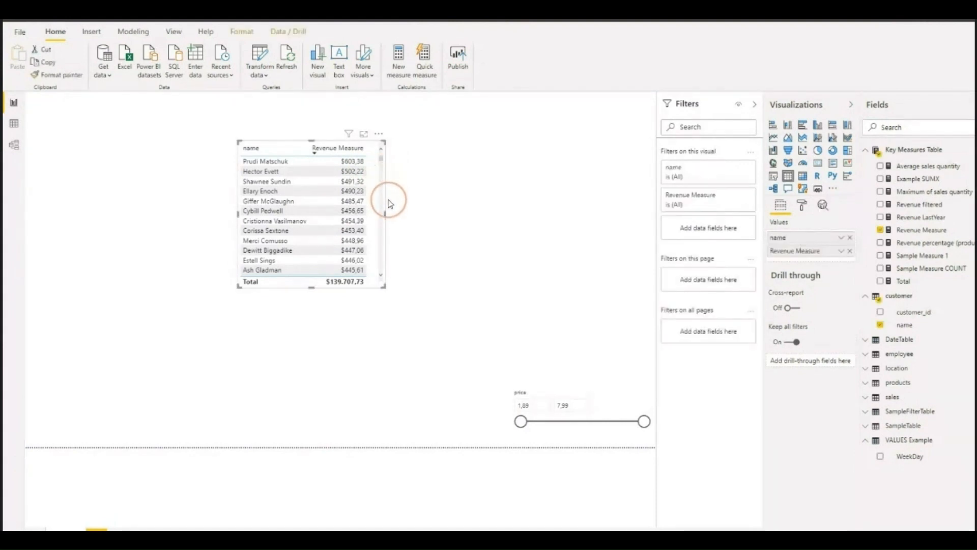
pyautogui.moveTo(385, 217); pyautogui.dragTo(458, 214)
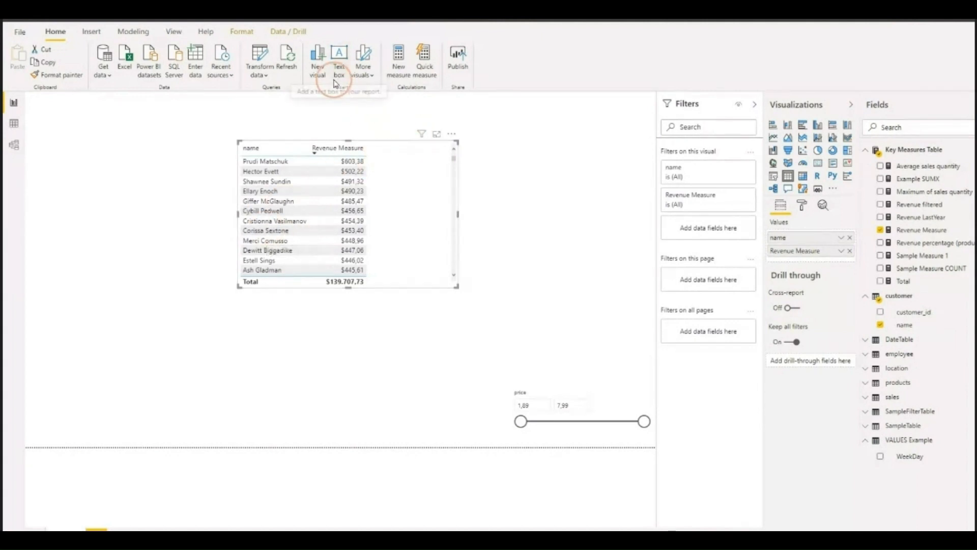
# Step: Create a new measure in Key Measures Table and name it Monthly Average Revenue in the formula
pyautogui.click(909, 150)
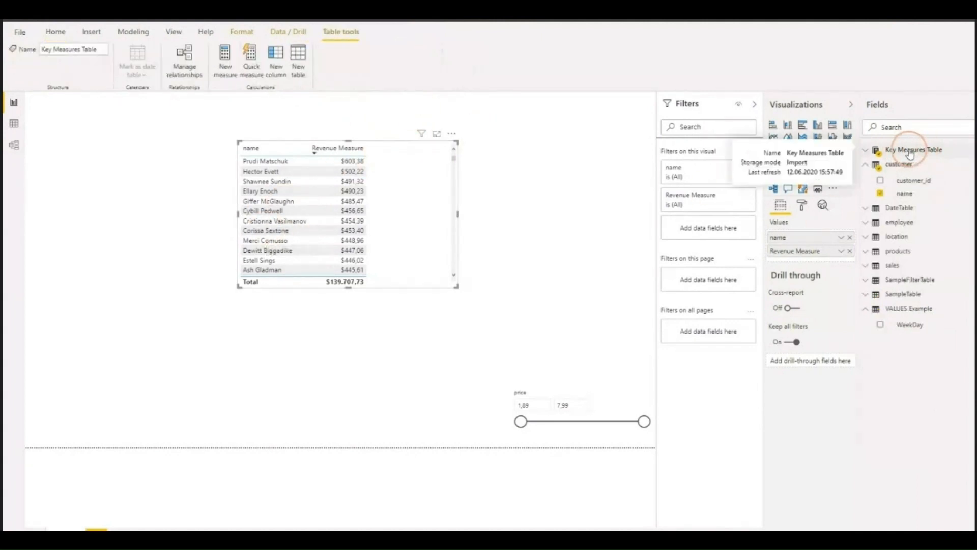
pyautogui.click(222, 60)
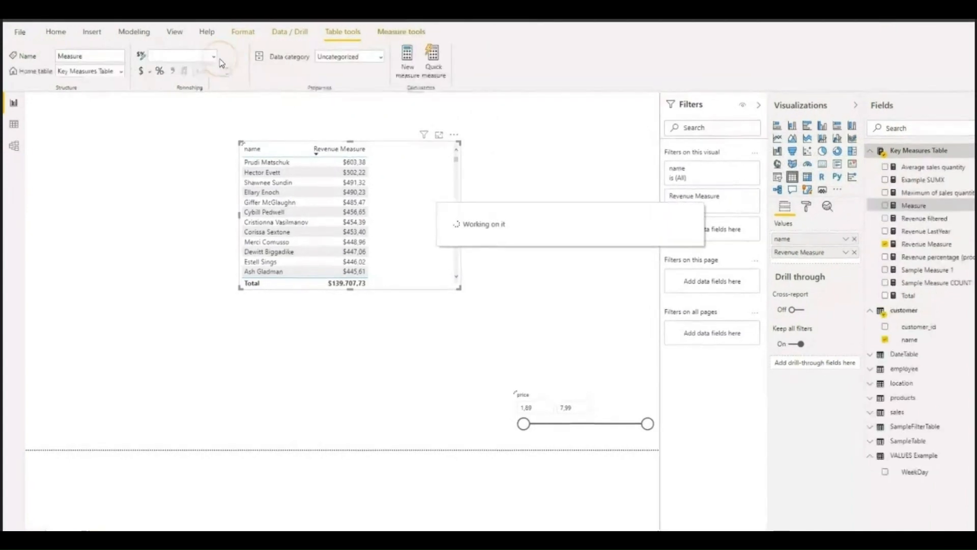
pyautogui.click(214, 120)
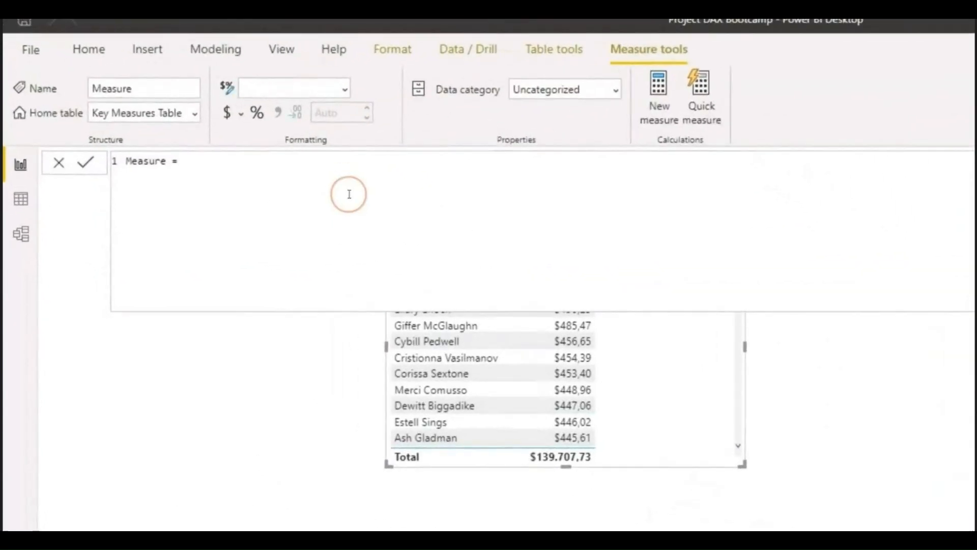
pyautogui.doubleClick(153, 160)
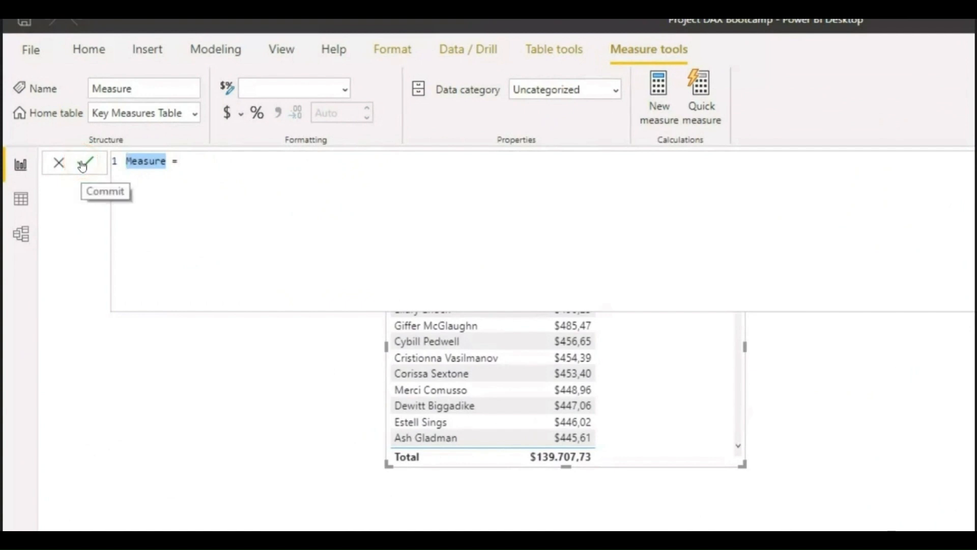
pyautogui.write('Monthly ')
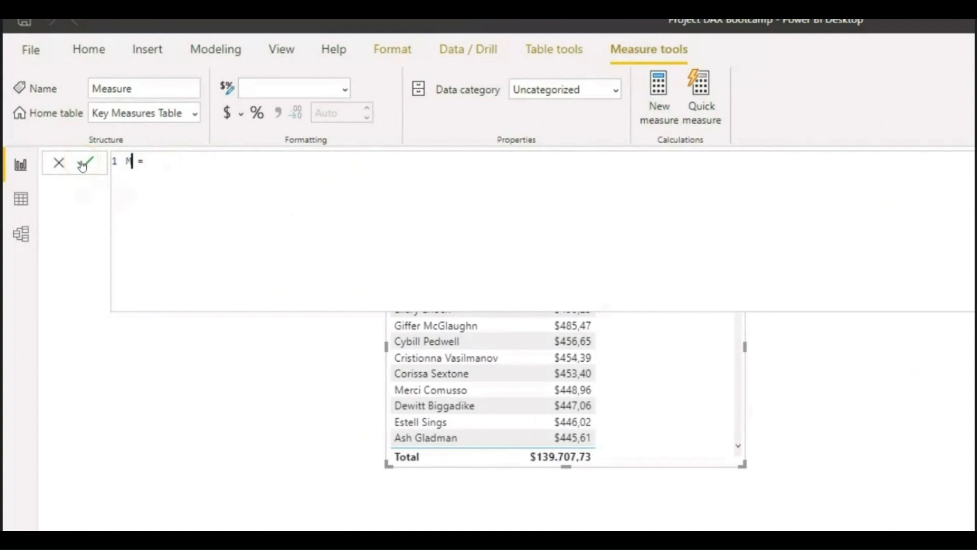
pyautogui.write('Average Revenue = ')
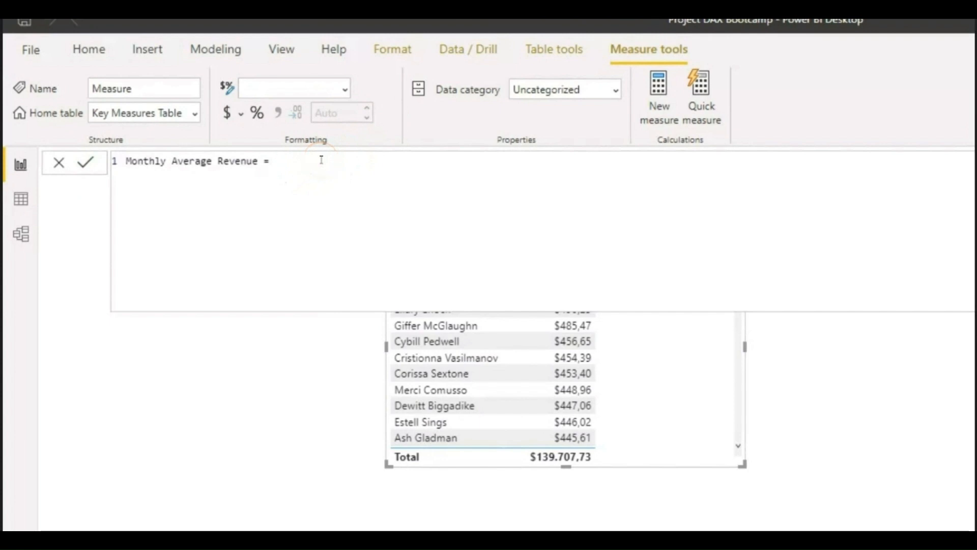
# Step: Start the Monthly Average Revenue formula with the AVERAGEX function and its opening parenthesis
pyautogui.write('AVER')
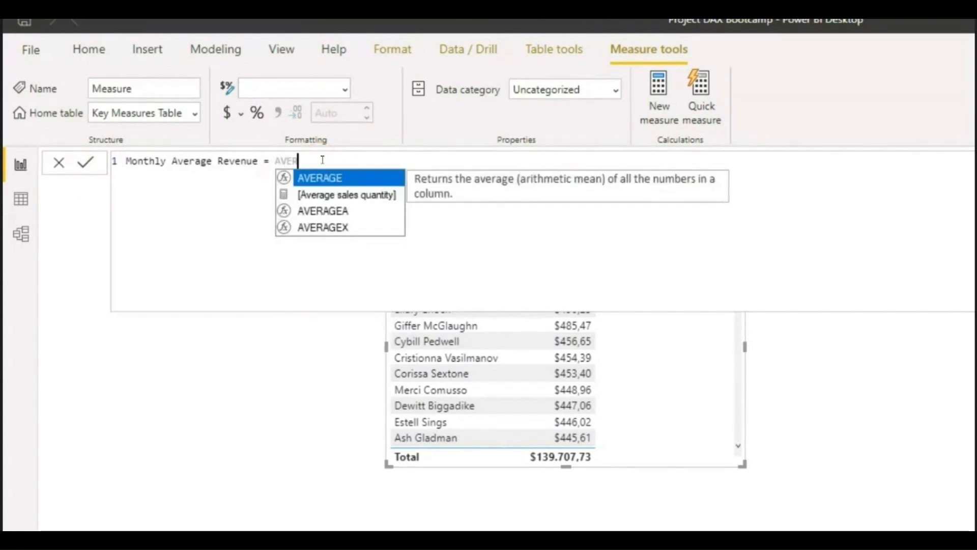
pyautogui.press('Down')
pyautogui.press('Down')
pyautogui.press('Down')
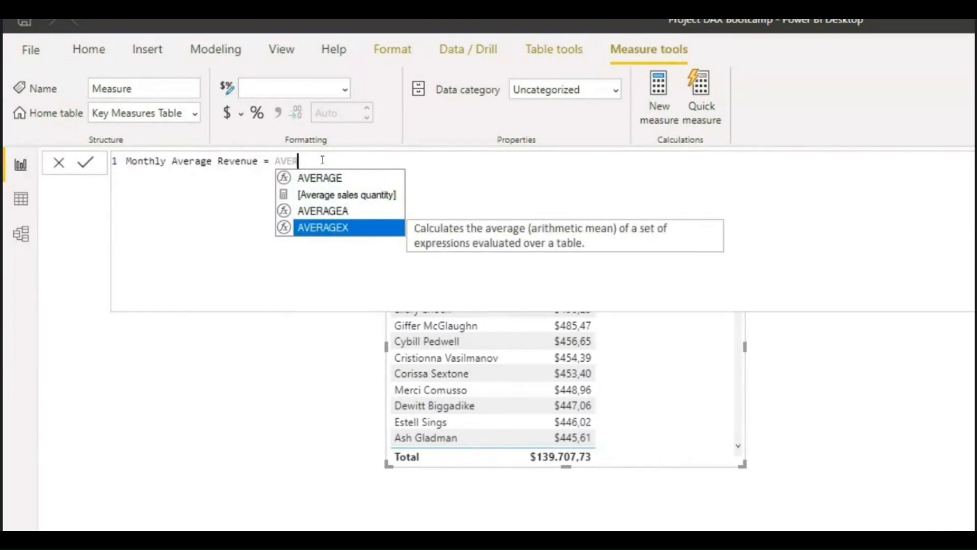
pyautogui.press('Tab')
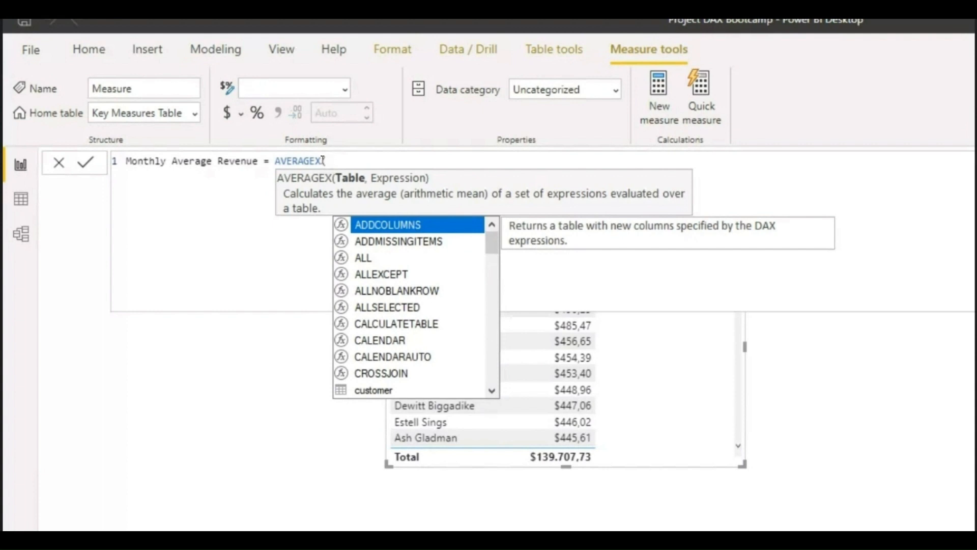
pyautogui.write('(')
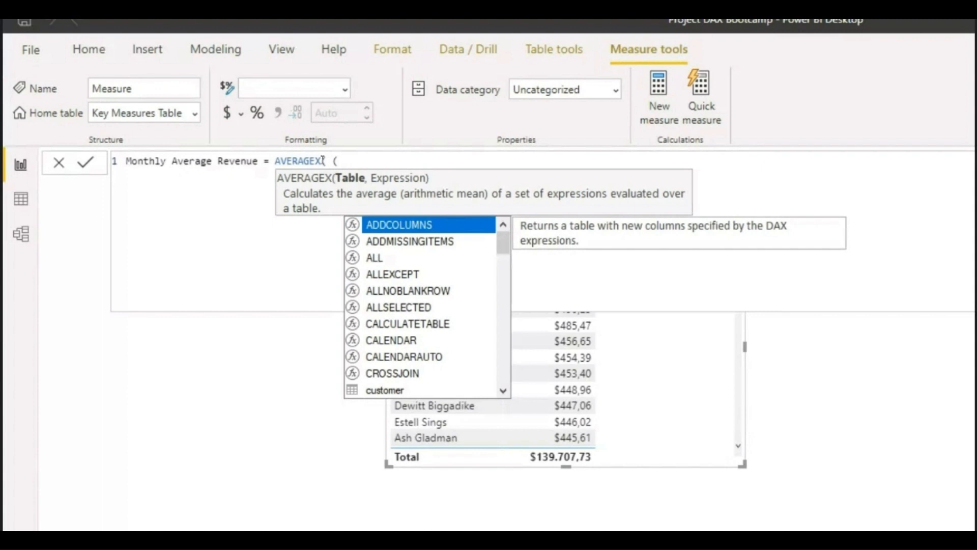
# Step: Enter VALUES (DateTable[YearMonth] ) as the table argument of AVERAGEX
pyautogui.write('VALUES ')
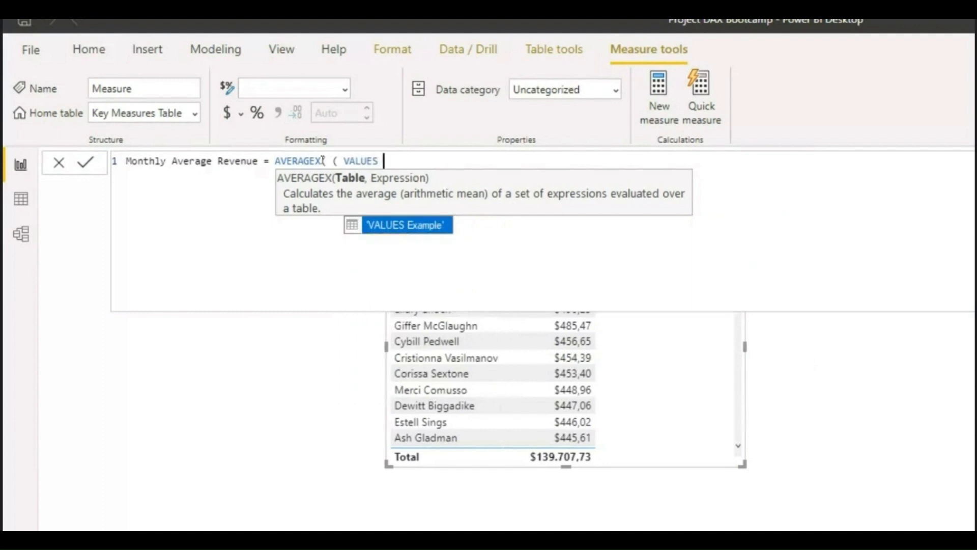
pyautogui.write('(')
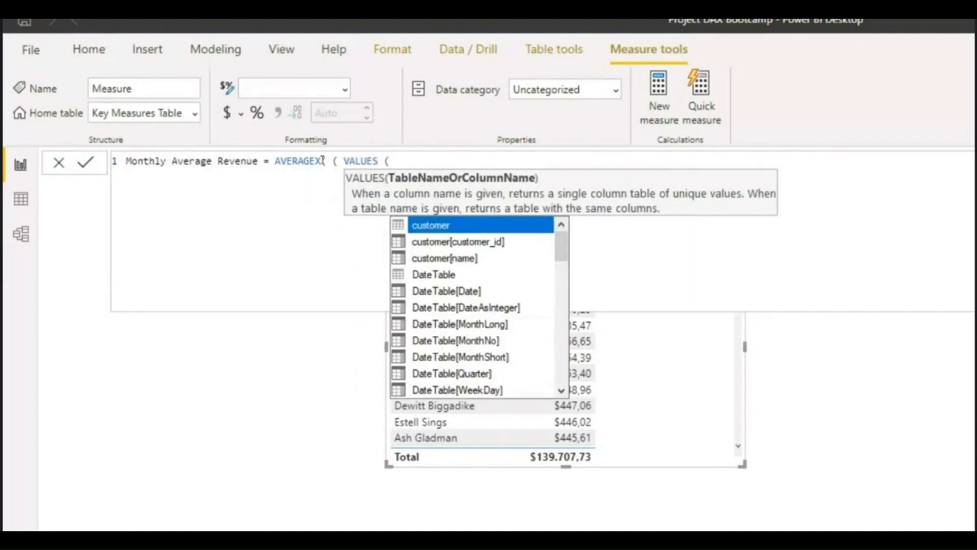
pyautogui.press('Down')
pyautogui.press('Down')
pyautogui.press('Down')
pyautogui.press('Down')
pyautogui.press('Down')
pyautogui.press('Down')
pyautogui.press('Down')
pyautogui.press('Down')
pyautogui.press('Down')
pyautogui.press('Down')
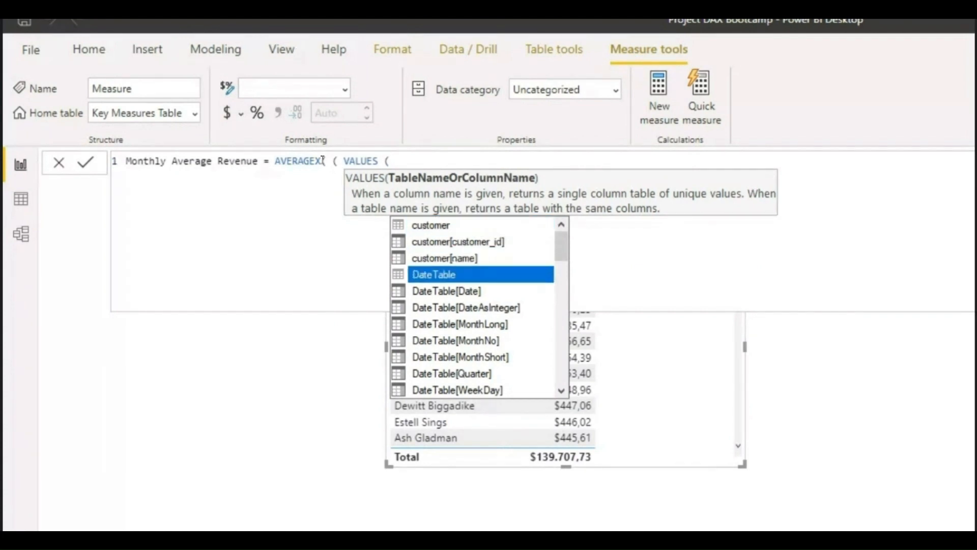
pyautogui.press('Down')
pyautogui.press('Down')
pyautogui.press('Down')
pyautogui.press('Down')
pyautogui.press('Down')
pyautogui.press('Down')
pyautogui.press('Down')
pyautogui.press('Down')
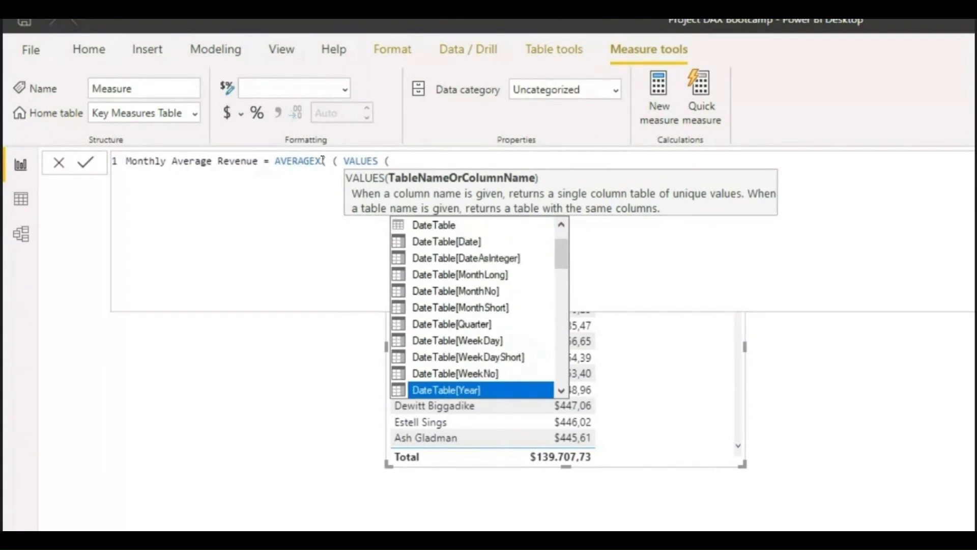
pyautogui.press('Down')
pyautogui.press('Down')
pyautogui.press('Down')
pyautogui.press('Down')
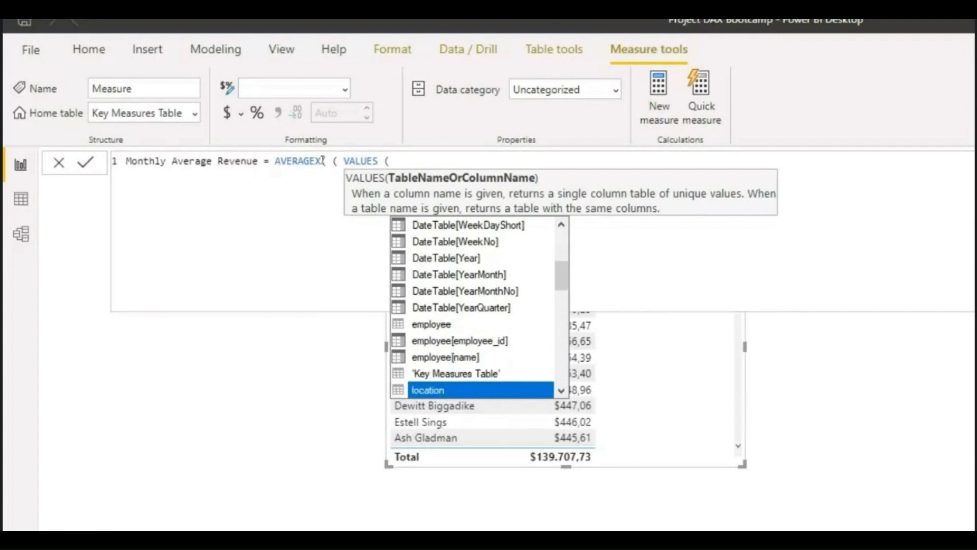
pyautogui.press('Up')
pyautogui.press('Up')
pyautogui.press('Up')
pyautogui.press('Up')
pyautogui.press('Up')
pyautogui.press('Up')
pyautogui.press('Up')
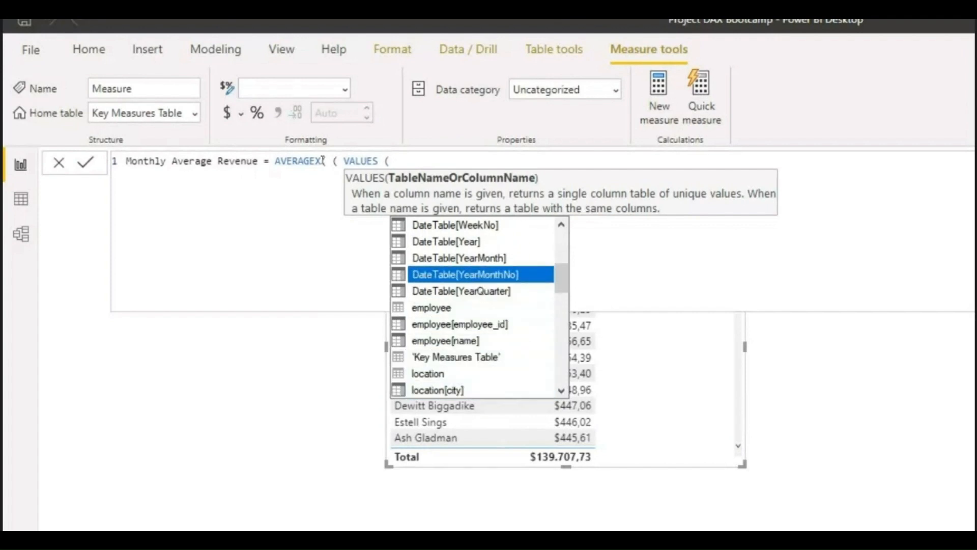
pyautogui.press('Up')
pyautogui.press('Up')
pyautogui.press('Up')
pyautogui.press('Up')
pyautogui.press('Down')
pyautogui.press('Down')
pyautogui.press('Down')
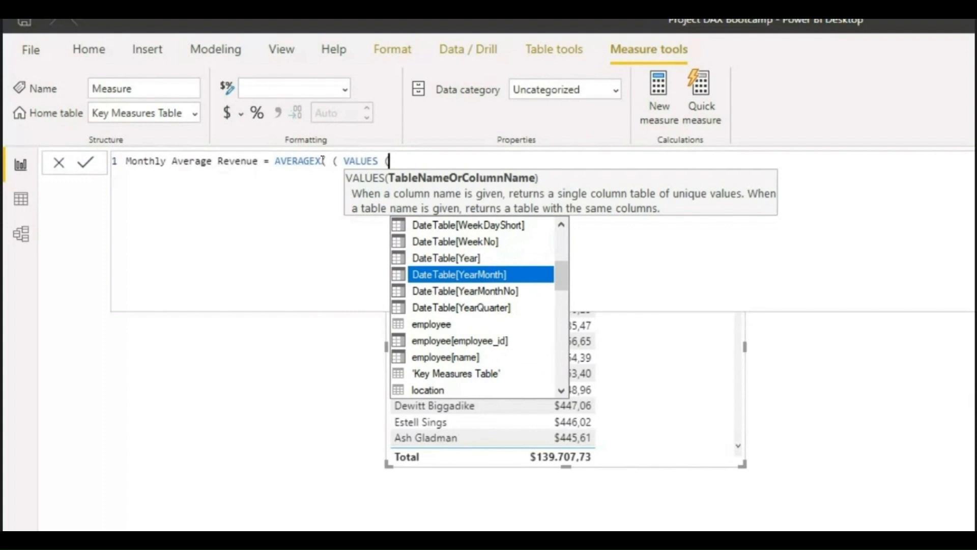
pyautogui.press('Tab')
pyautogui.write(') ')
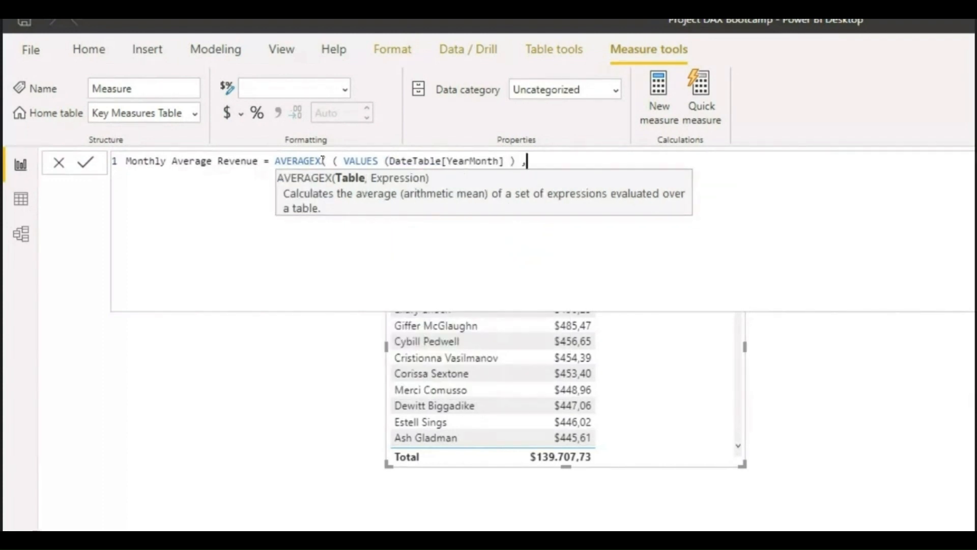
# Step: Remove the space between AVERAGEX and its parenthesis and add 'Key Measures Table'[Revenue Measure] as the expression argument
pyautogui.write(',')
pyautogui.click(338, 163)
pyautogui.press('BackSpace')
pyautogui.click(559, 163)
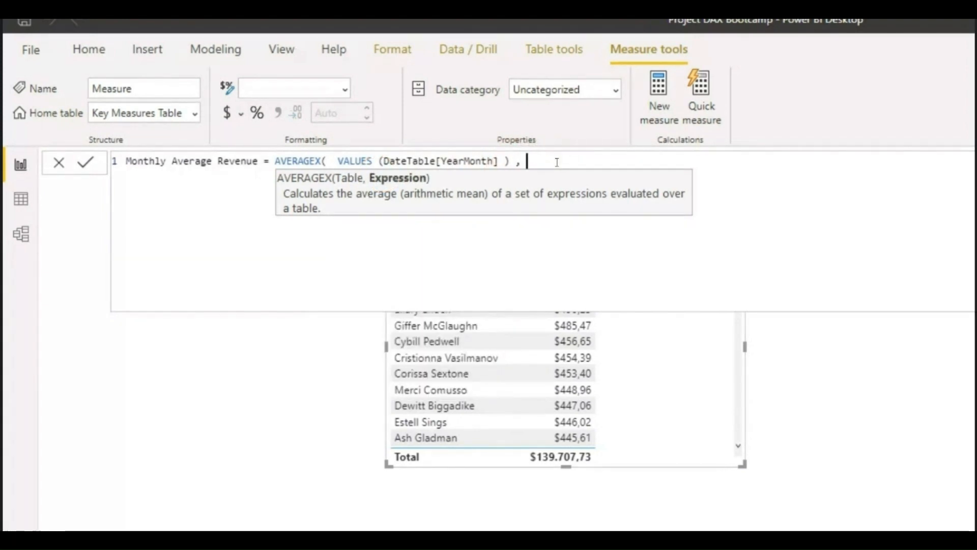
pyautogui.write('Re')
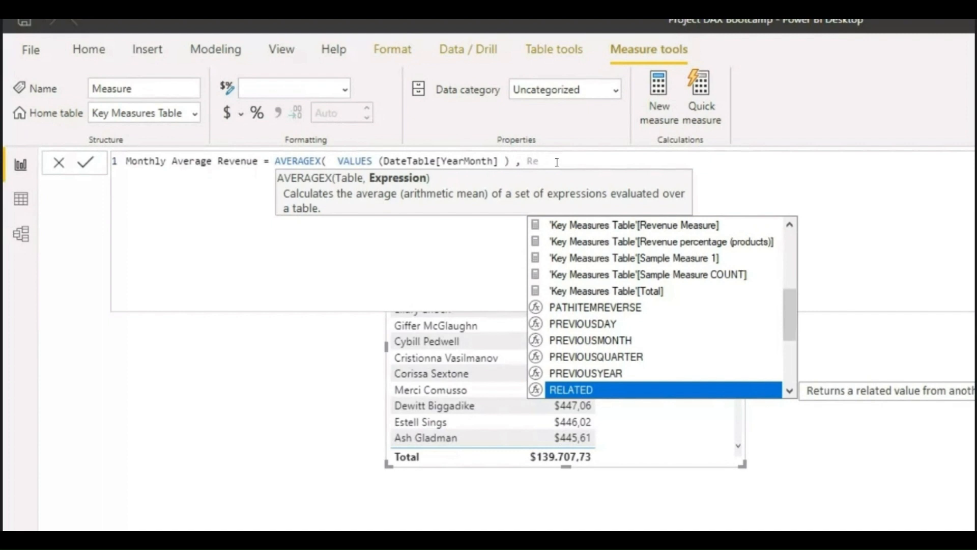
pyautogui.click(689, 225)
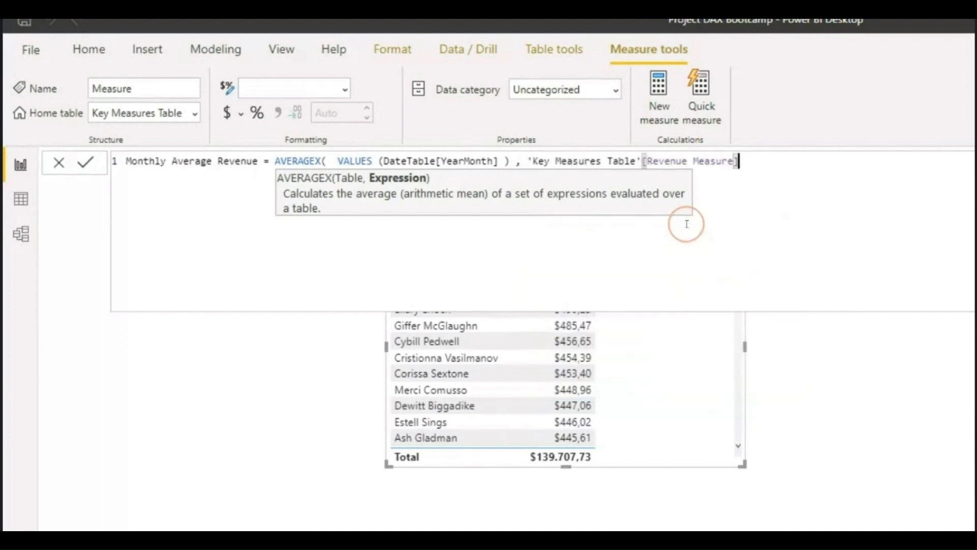
# Step: Close the AVERAGEX function's parenthesis and commit the Monthly Average Revenue formula
pyautogui.write(')')
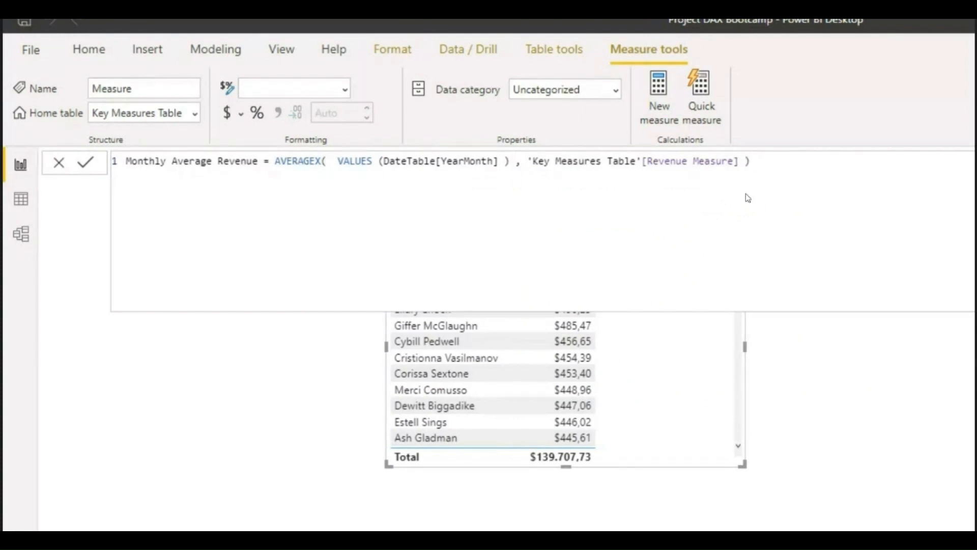
pyautogui.press('Return')
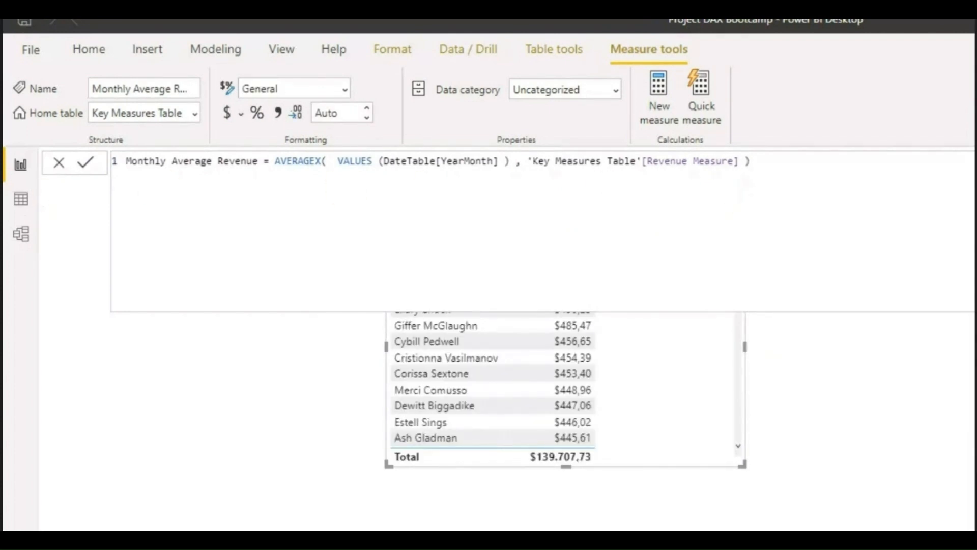
# Step: In the data view, replace the column inside VALUES in the VALUES Example table formula with DateTable[YearMonth] and commit it
pyautogui.click(24, 203)
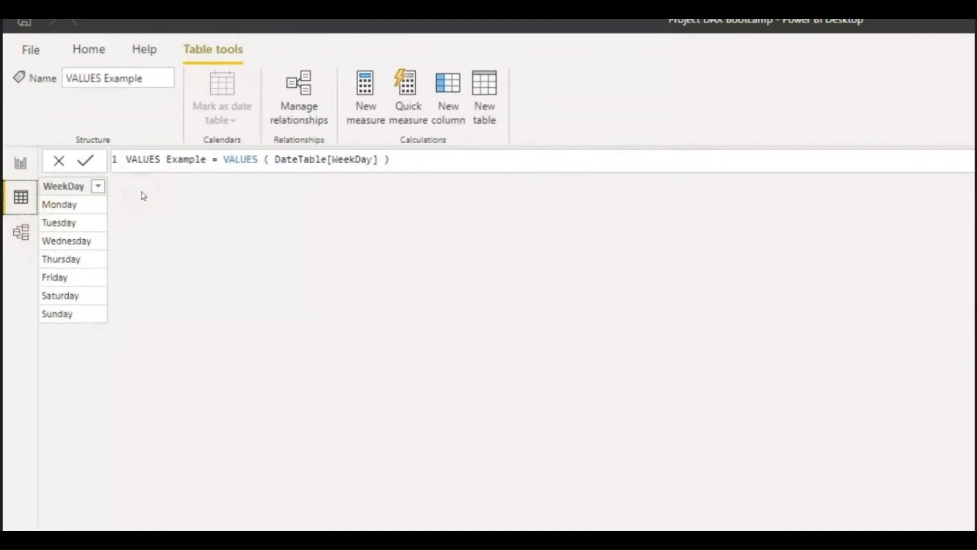
pyautogui.click(275, 159)
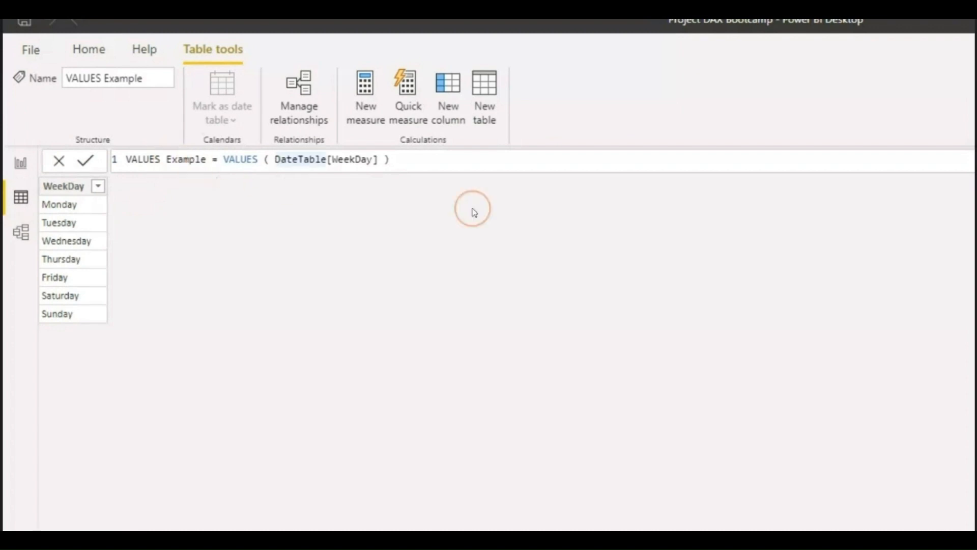
pyautogui.moveTo(274, 161); pyautogui.dragTo(378, 160)
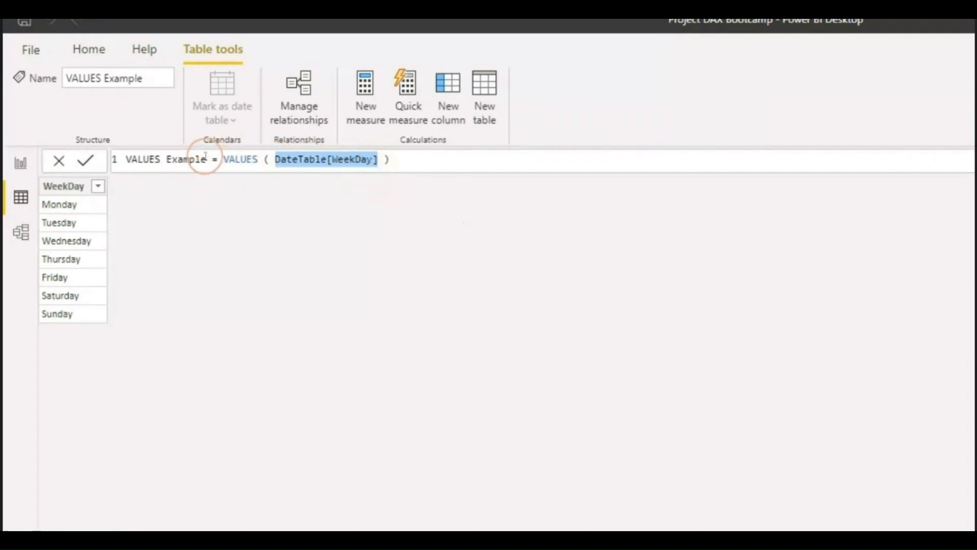
pyautogui.press('Delete')
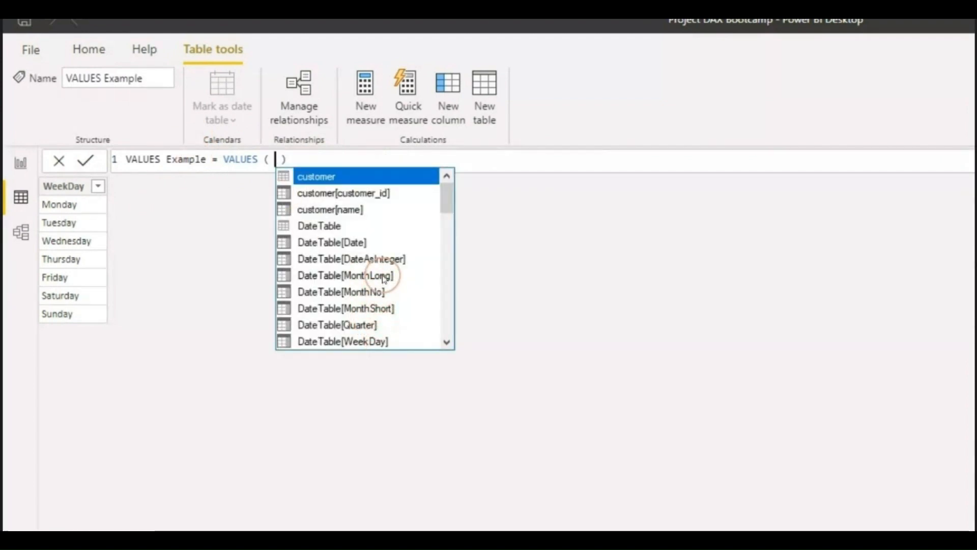
pyautogui.scroll(-1, 394, 288)
pyautogui.scroll(-1, 385, 328)
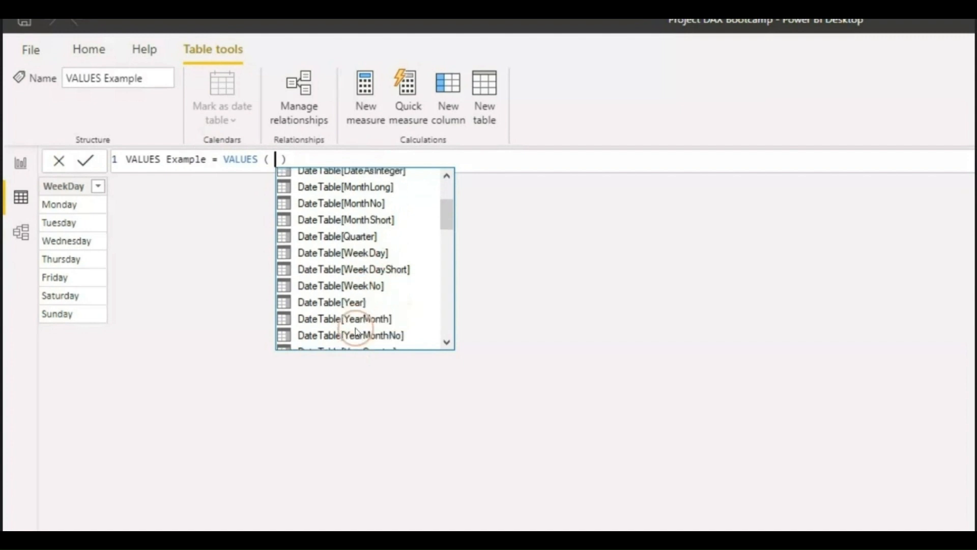
pyautogui.click(346, 309)
pyautogui.click(346, 309)
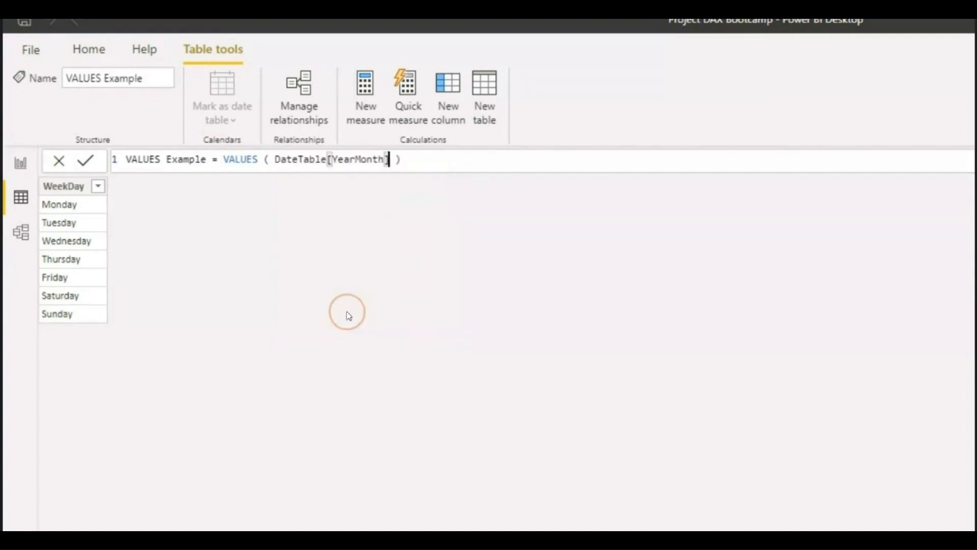
pyautogui.press('Return')
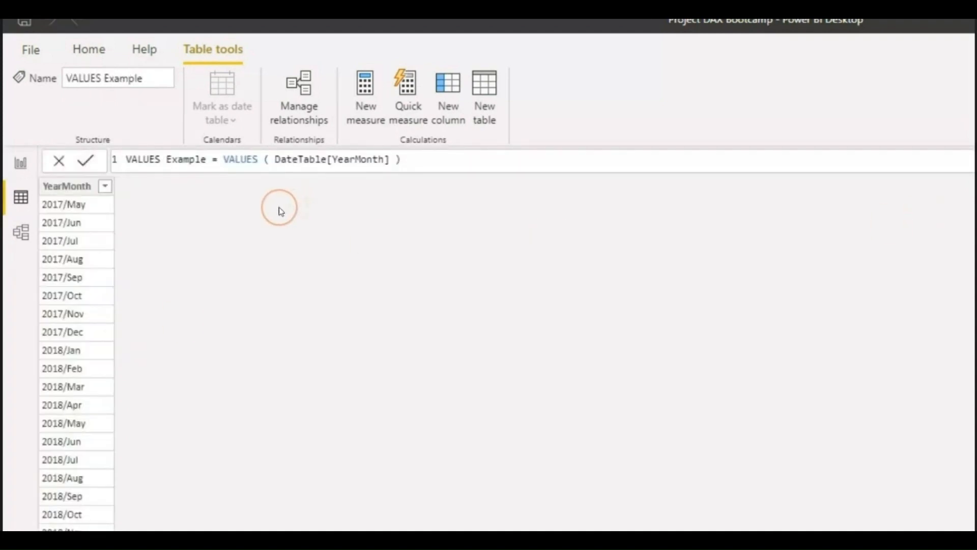
# Step: Examine the YearMonth column of VALUES Example and compare it with the table and expression arguments of Monthly Average Revenue
pyautogui.click(111, 184)
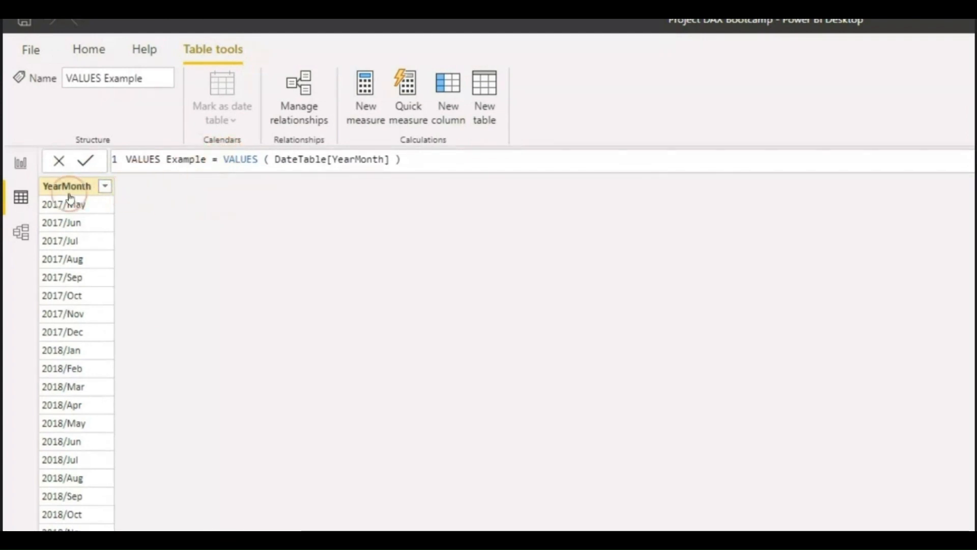
pyautogui.click(58, 222)
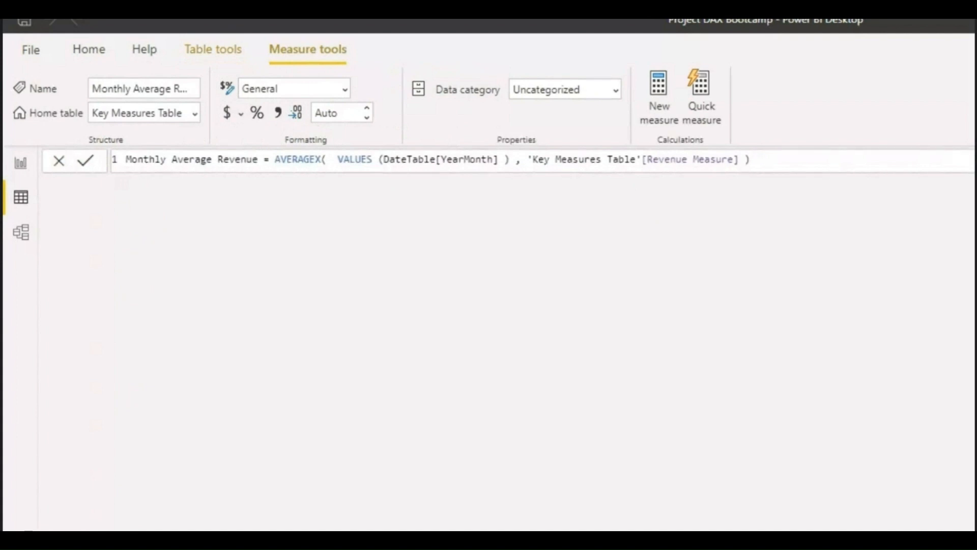
pyautogui.moveTo(337, 160); pyautogui.dragTo(513, 157)
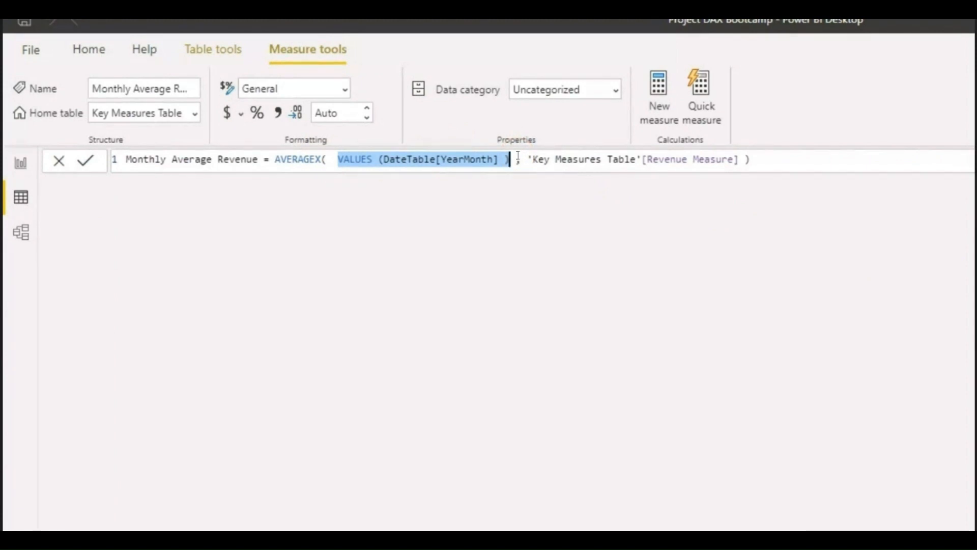
pyautogui.moveTo(527, 159); pyautogui.dragTo(742, 161)
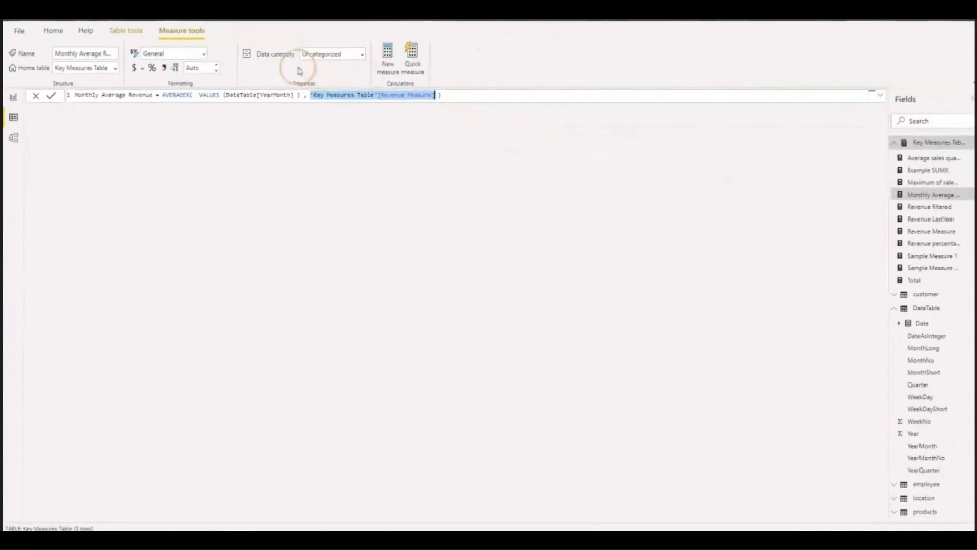
# Step: Add the Monthly Average Revenue measure to the customer table visual on the report page and enlarge the visual
pyautogui.click(20, 164)
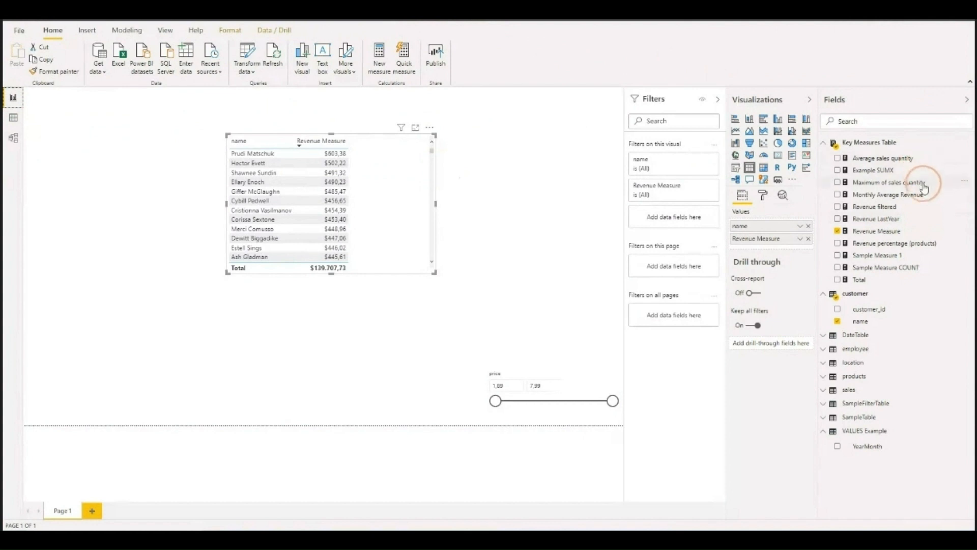
pyautogui.moveTo(924, 194); pyautogui.dragTo(389, 209)
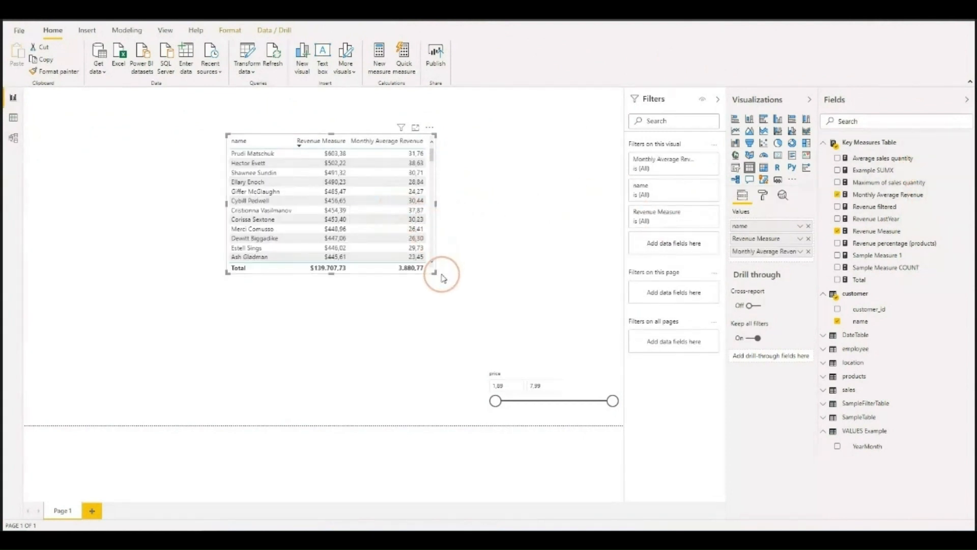
pyautogui.click(458, 288)
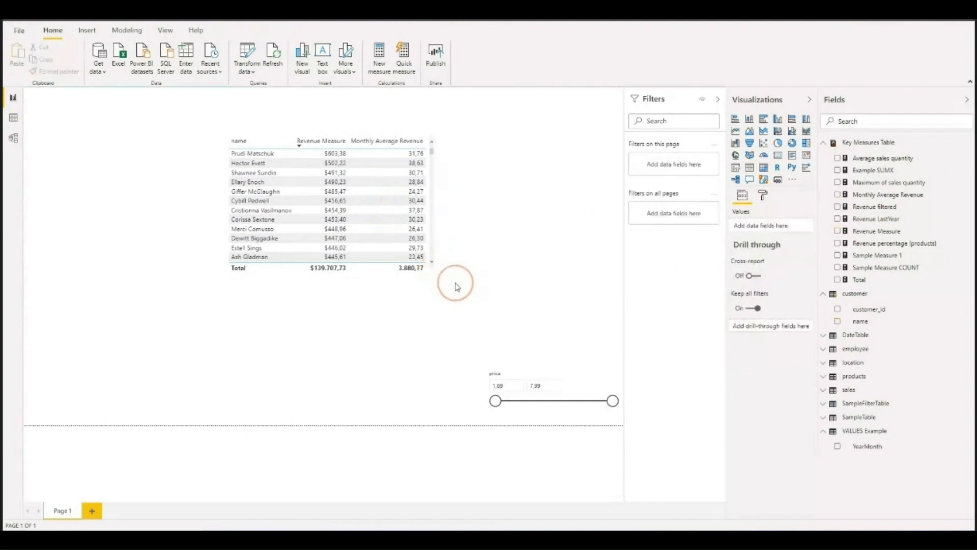
pyautogui.click(432, 267)
pyautogui.moveTo(433, 271); pyautogui.dragTo(481, 300)
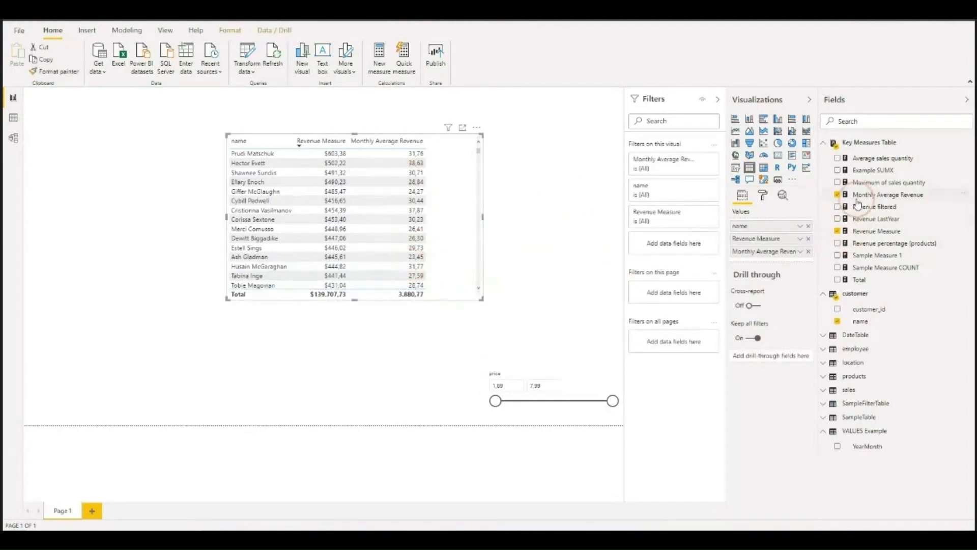
# Step: Format the Monthly Average Revenue measure as dollar currency
pyautogui.click(911, 199)
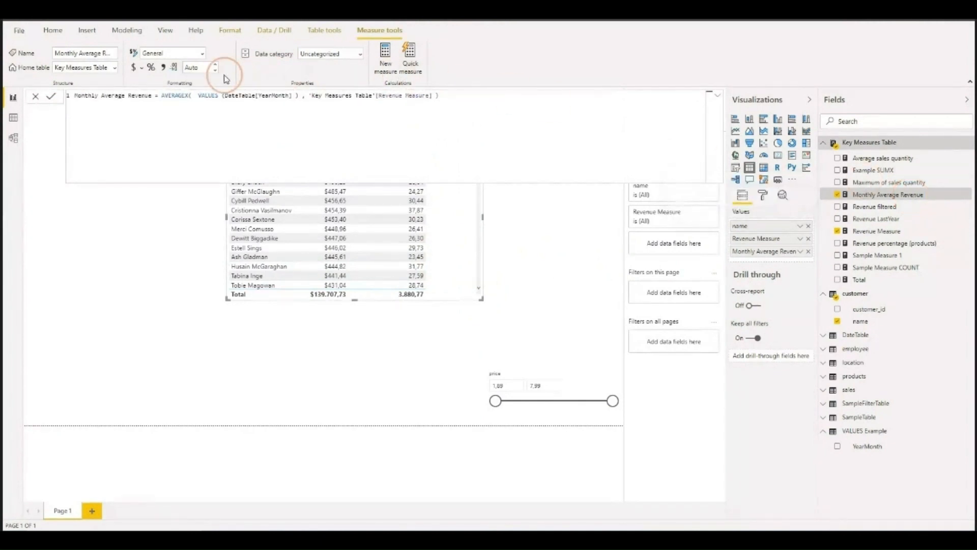
pyautogui.click(141, 68)
pyautogui.click(155, 122)
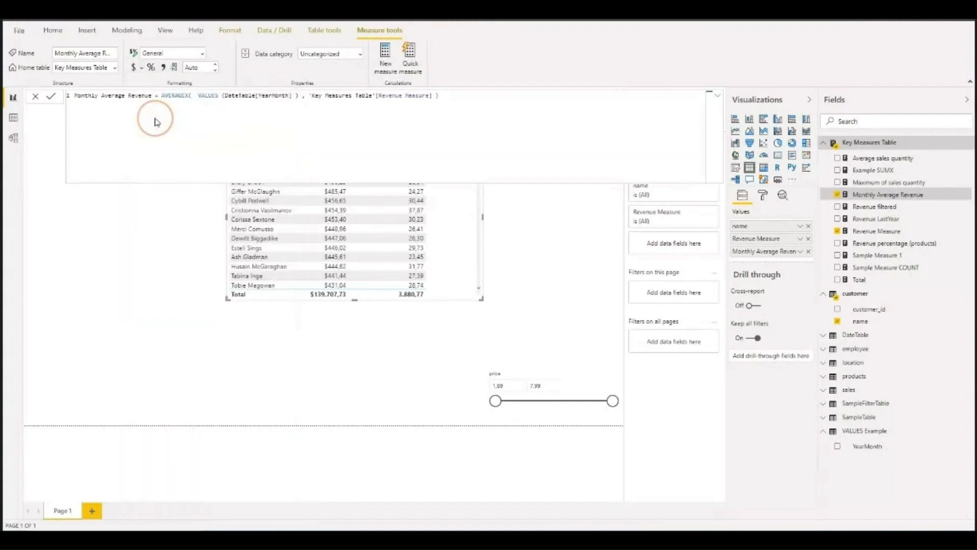
pyautogui.click(550, 278)
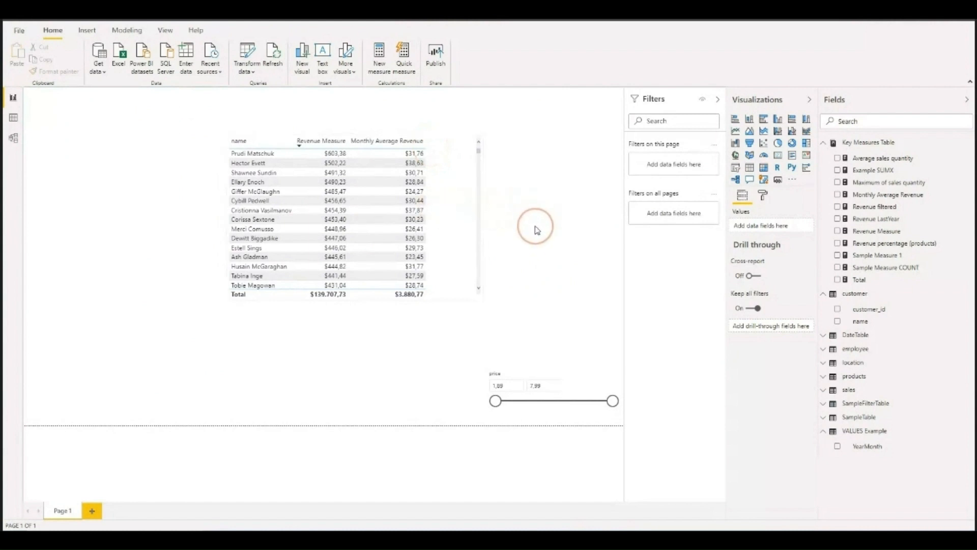
# Step: Review the VALUES argument of Monthly Average Revenue and examine the YearQuarter column in DateTable
pyautogui.click(873, 198)
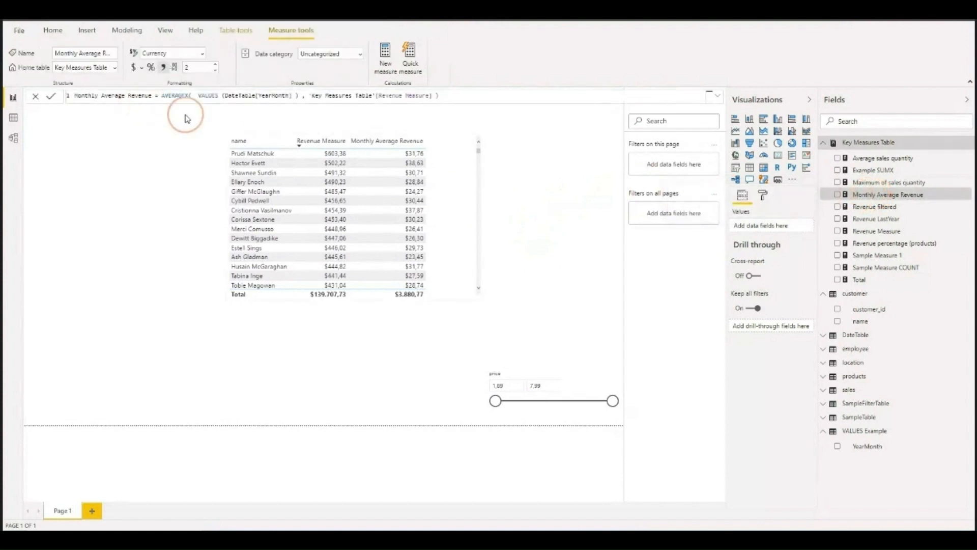
pyautogui.moveTo(198, 97); pyautogui.dragTo(298, 98)
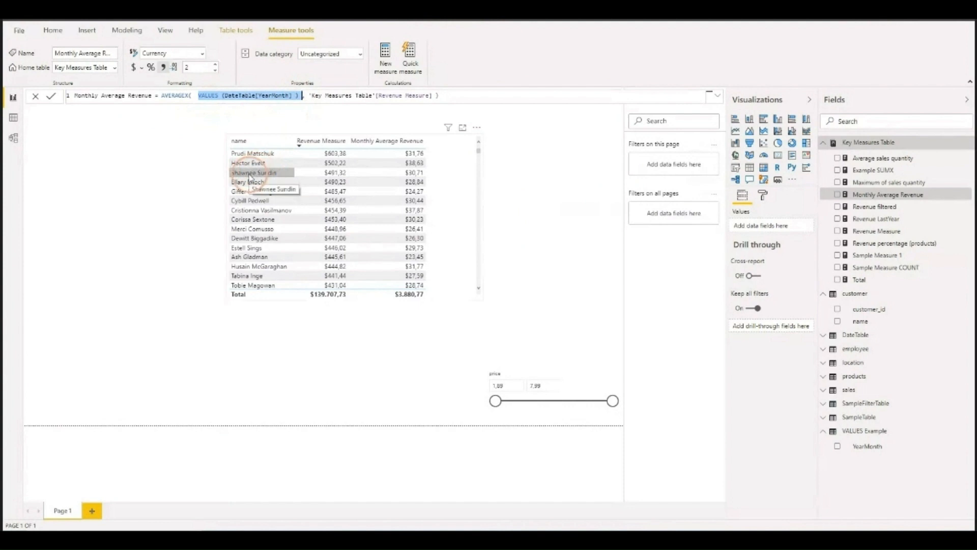
pyautogui.click(15, 119)
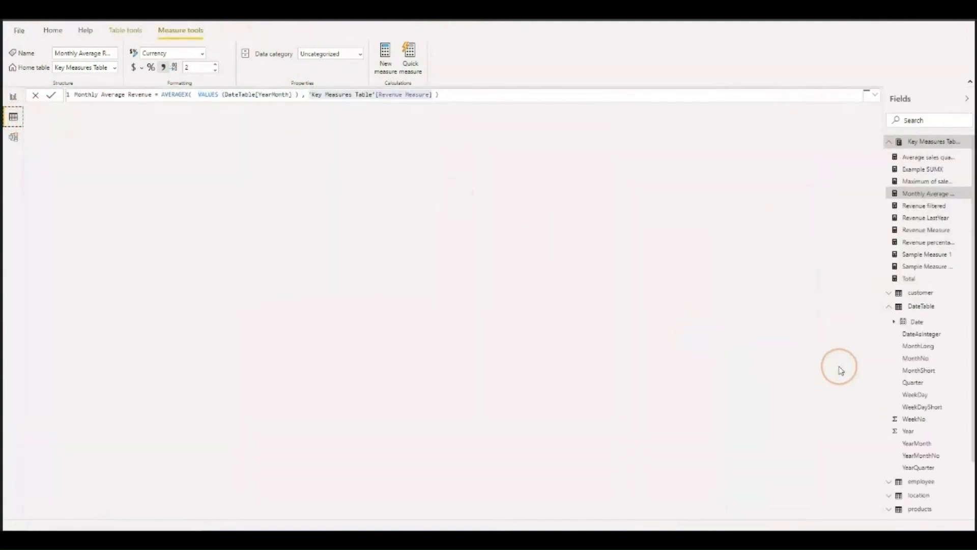
pyautogui.scroll(-1, 910, 309)
pyautogui.scroll(-3, 911, 309)
pyautogui.click(938, 238)
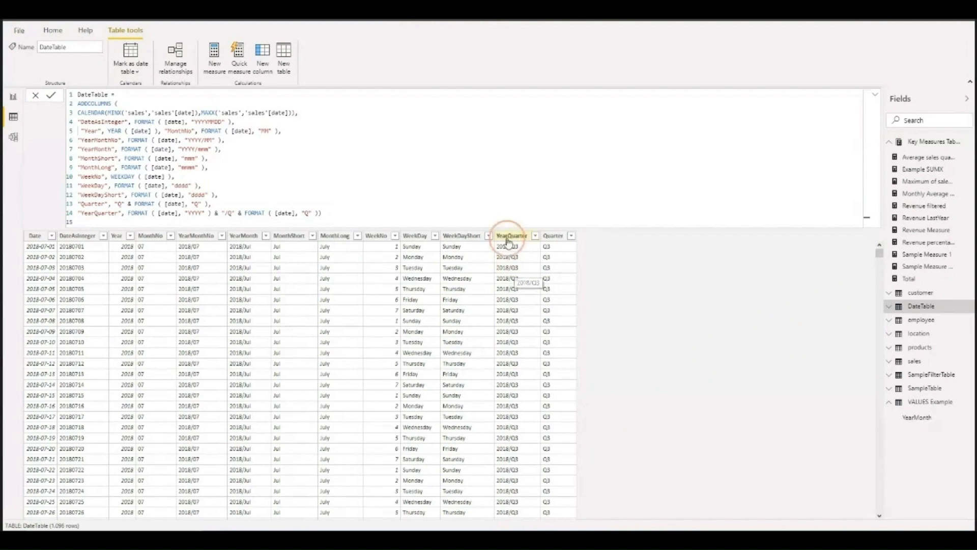
pyautogui.scroll(-4, 509, 391)
pyautogui.scroll(-7, 509, 392)
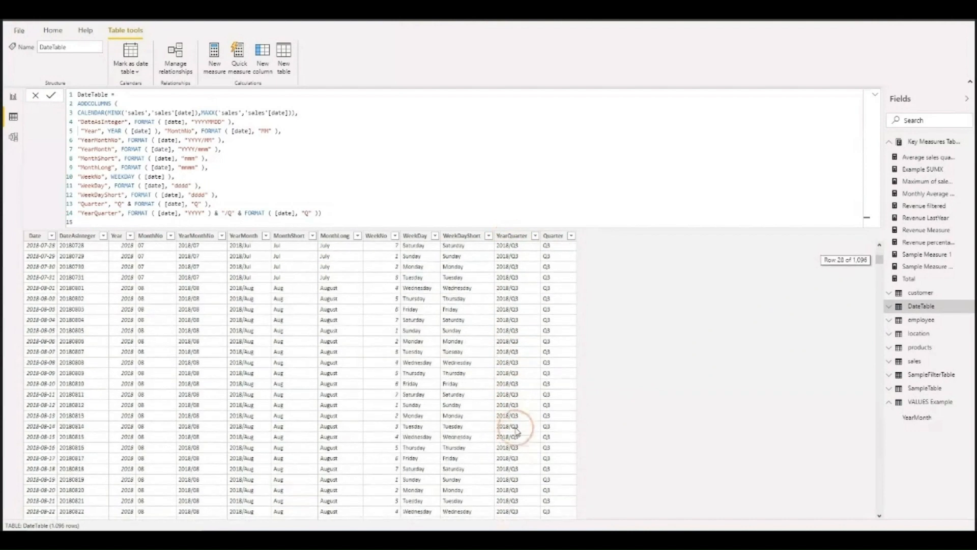
pyautogui.scroll(9, 517, 458)
pyautogui.scroll(1, 516, 468)
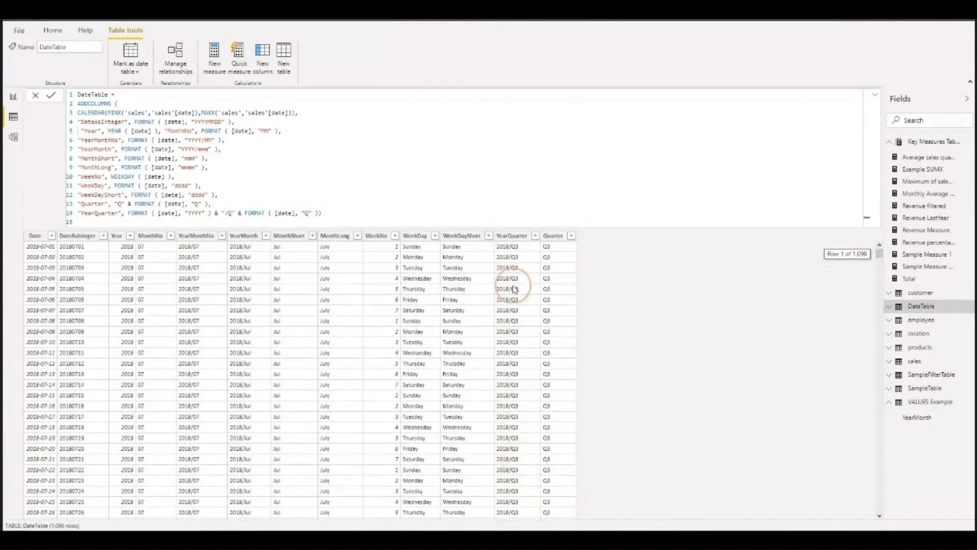
# Step: Back in the report view, change the VALUES column in the Monthly Average Revenue formula to DateTable[YearQuarter] and commit it
pyautogui.click(13, 98)
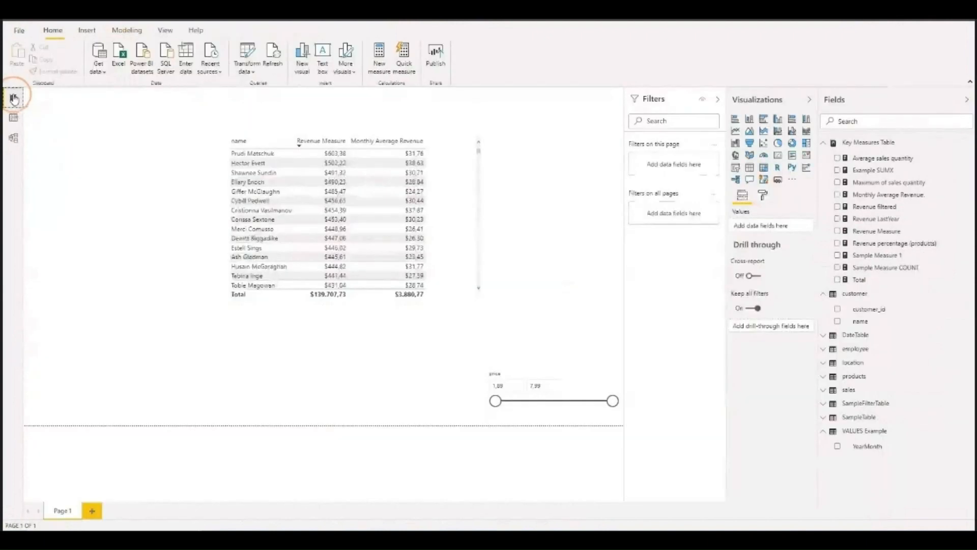
pyautogui.click(909, 196)
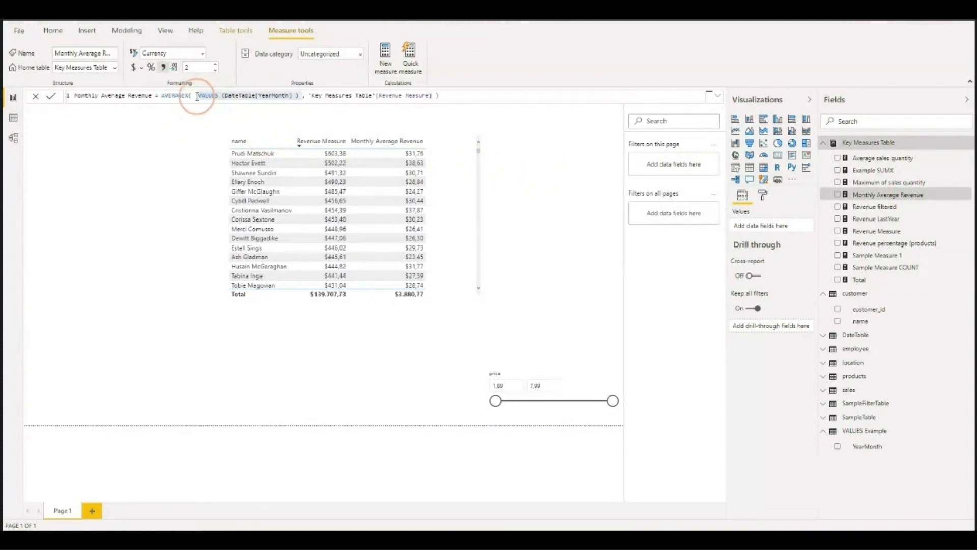
pyautogui.moveTo(228, 97); pyautogui.dragTo(290, 97)
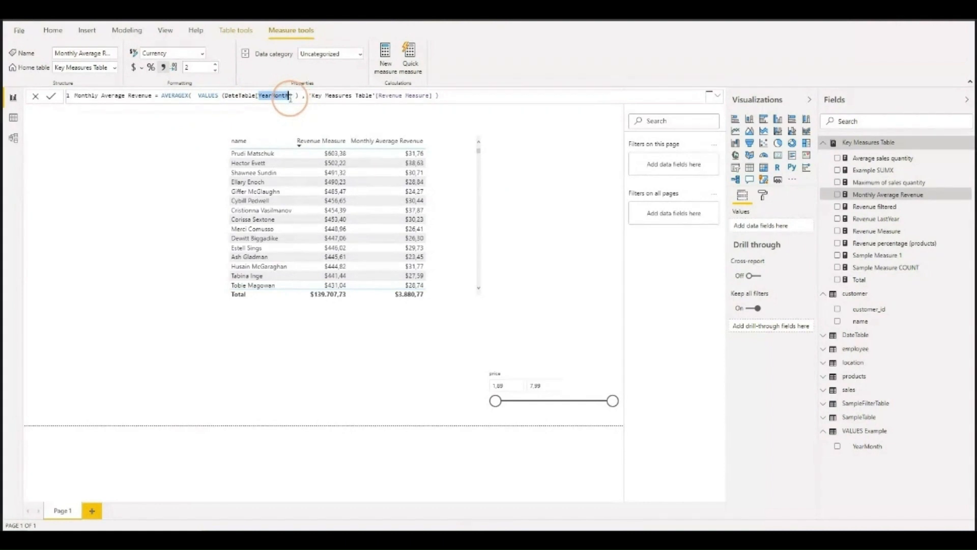
pyautogui.write('Qu')
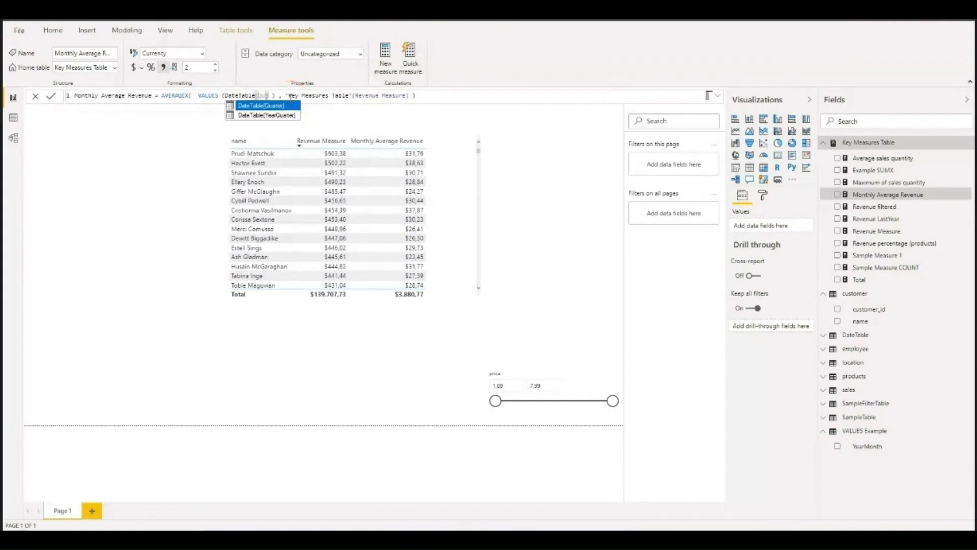
pyautogui.press('Down')
pyautogui.press('Tab')
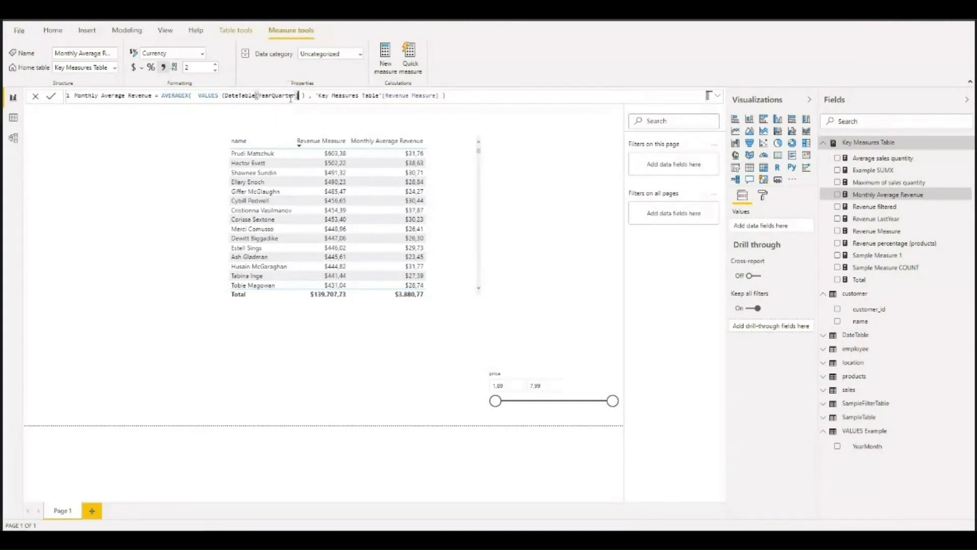
pyautogui.click(455, 116)
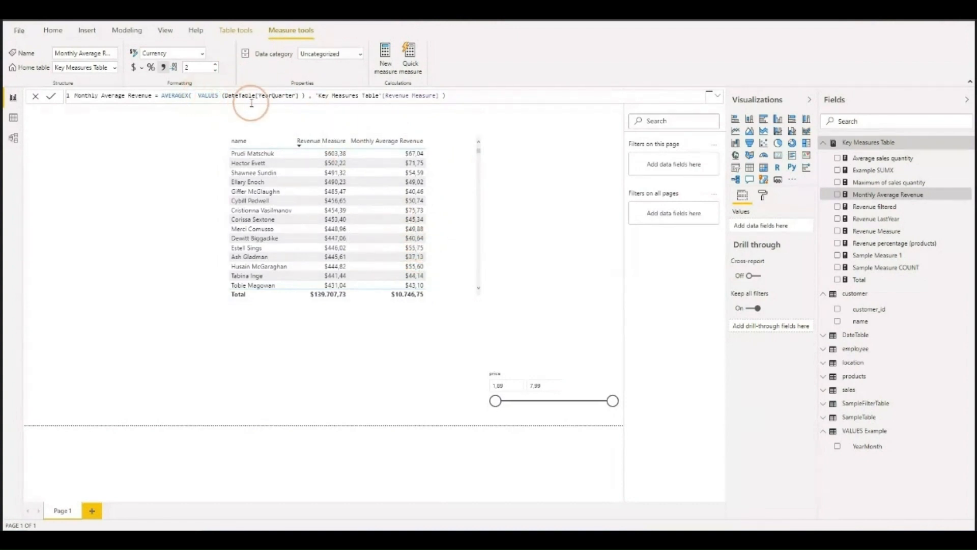
# Step: Rename the Monthly Average Revenue measure as Quarterly Average Revenue in its formula
pyautogui.moveTo(184, 95); pyautogui.dragTo(191, 95)
pyautogui.click(157, 174)
pyautogui.click(435, 134)
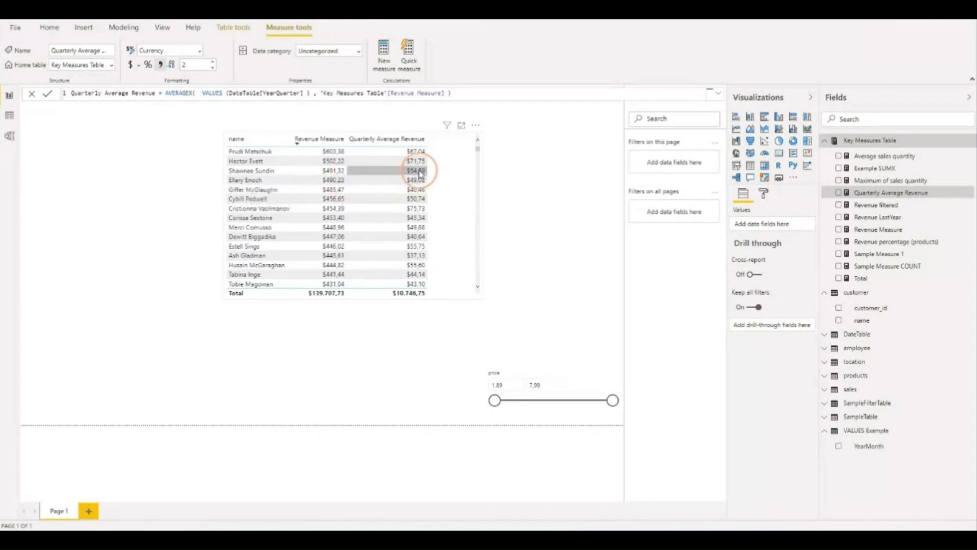
# Step: Create a new measure in Key Measures Table and name it Ranking by Quarterly Average
pyautogui.click(878, 140)
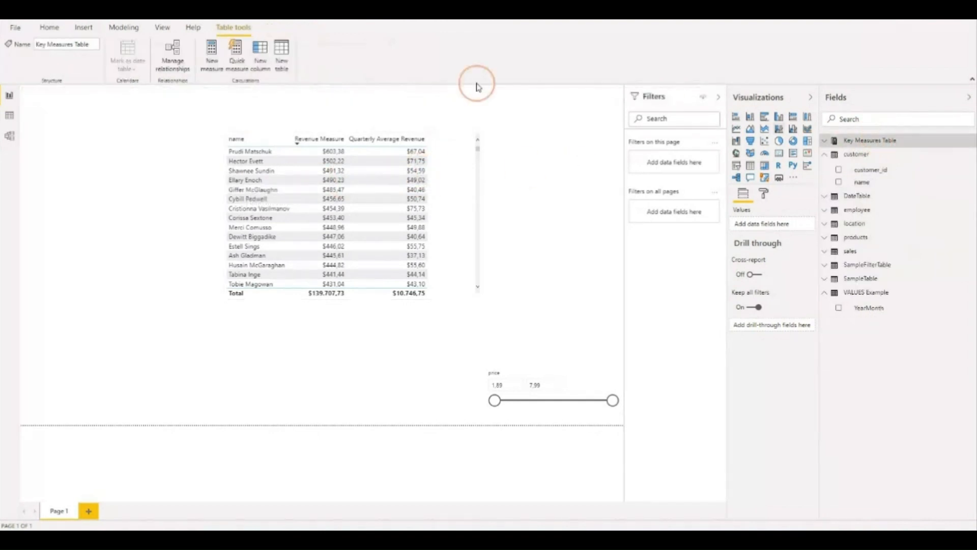
pyautogui.click(214, 60)
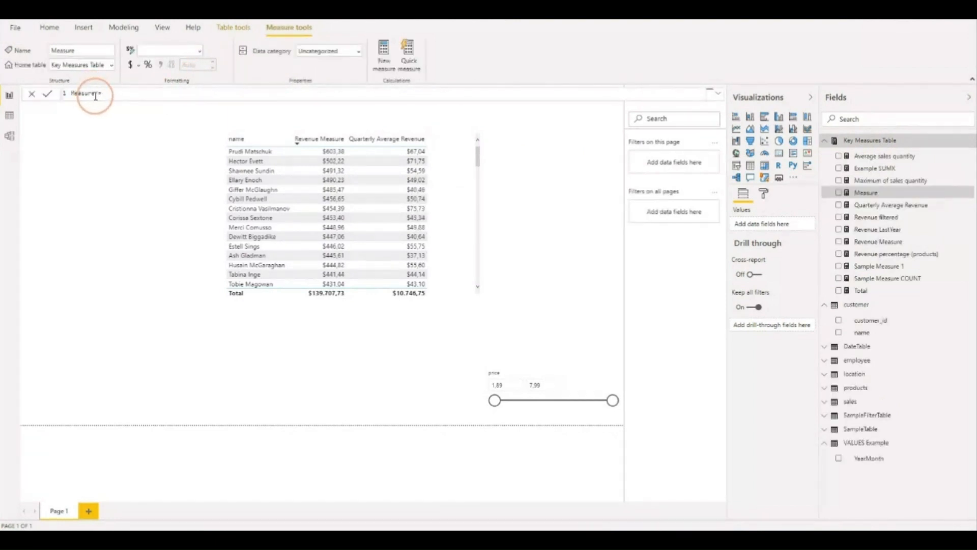
pyautogui.moveTo(94, 95); pyautogui.dragTo(45, 95)
pyautogui.write('Q')
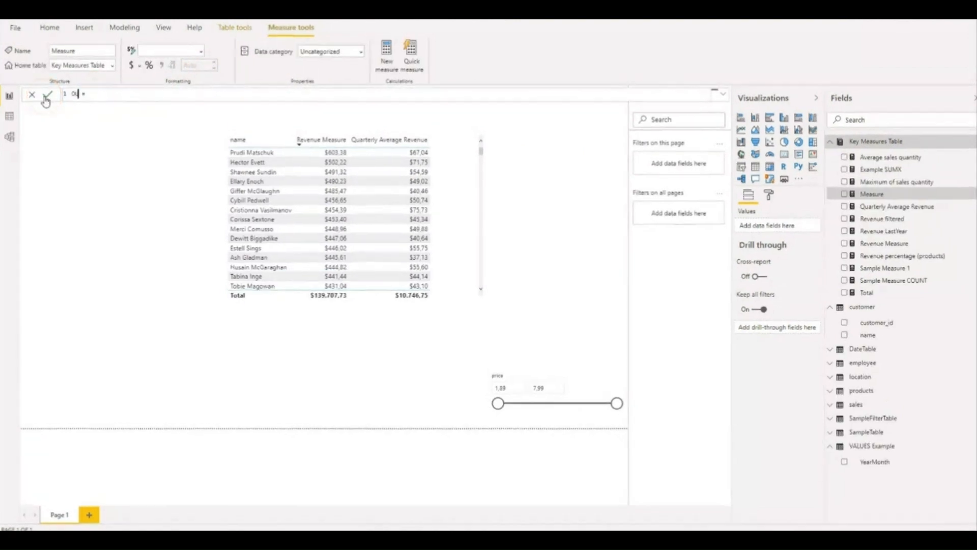
pyautogui.write('ank')
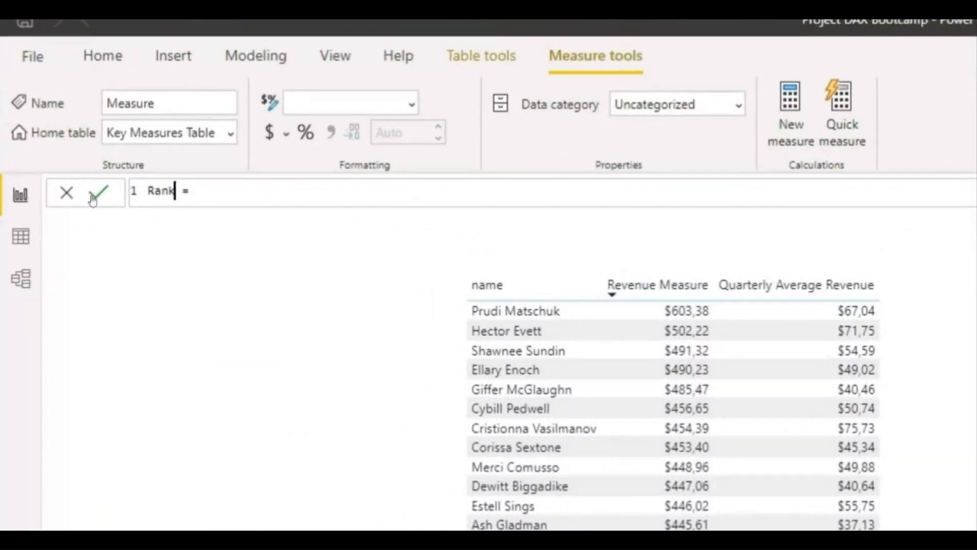
pyautogui.write('ing by Q')
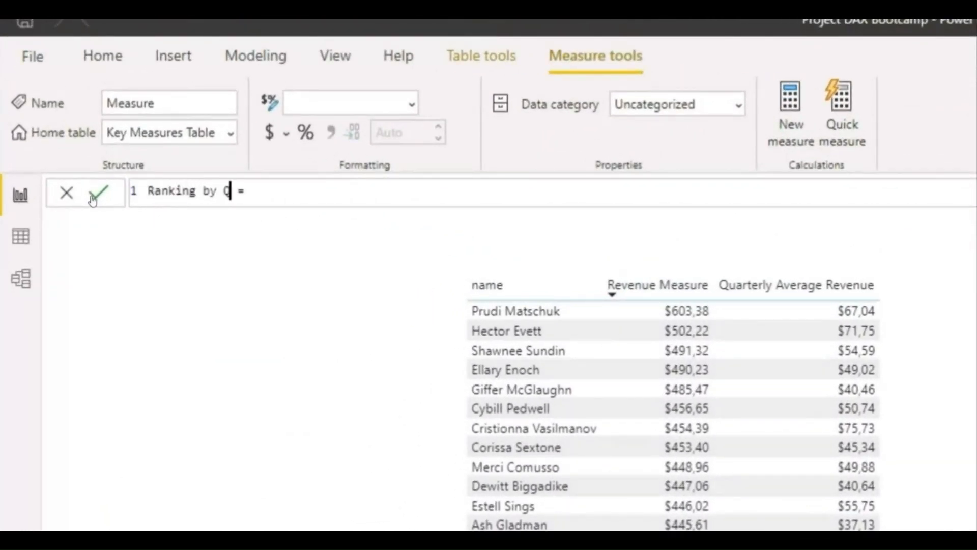
pyautogui.write('uarterly Average')
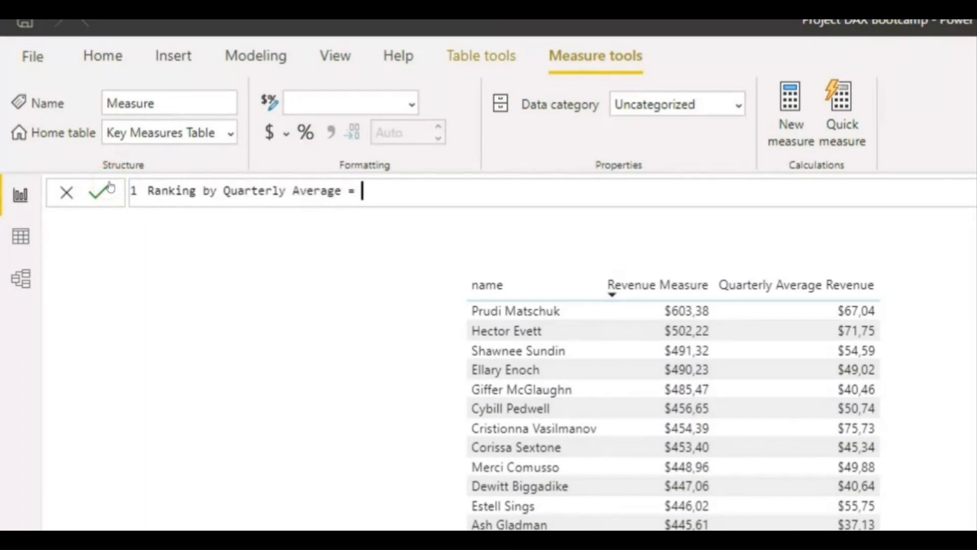
# Step: Start the measure's formula with RANKX, using the customer table and [Quarterly Average Revenue] as the expression
pyautogui.write('RANK')
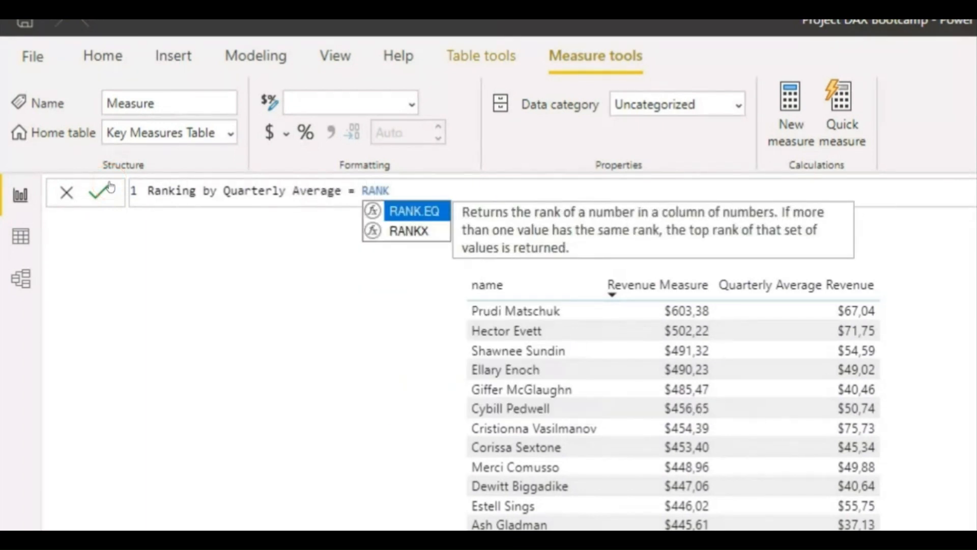
pyautogui.press('Down')
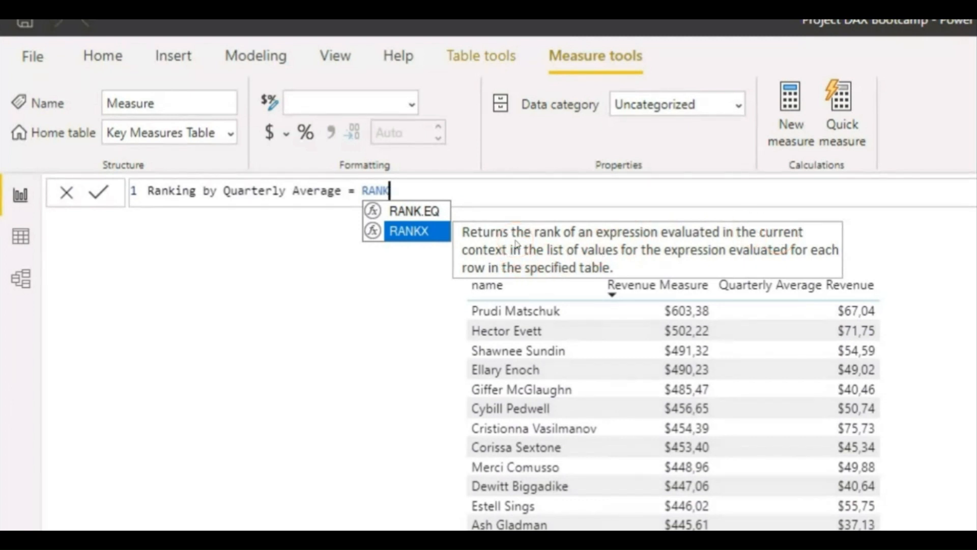
pyautogui.write('(')
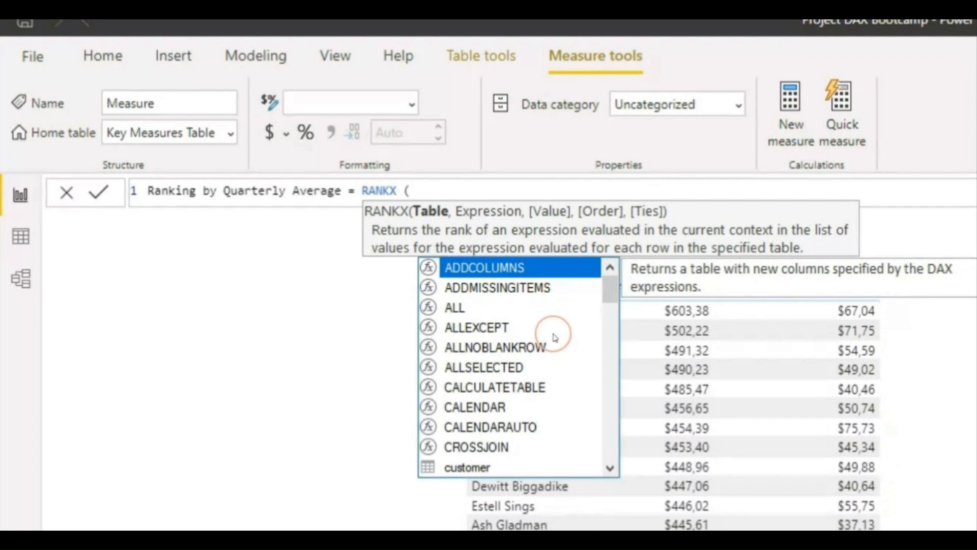
pyautogui.click(876, 338)
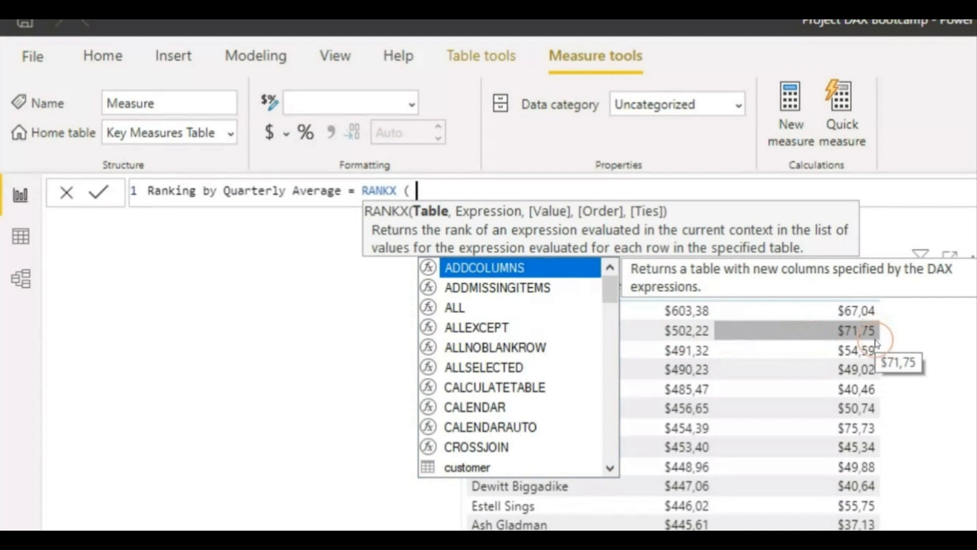
pyautogui.click(866, 495)
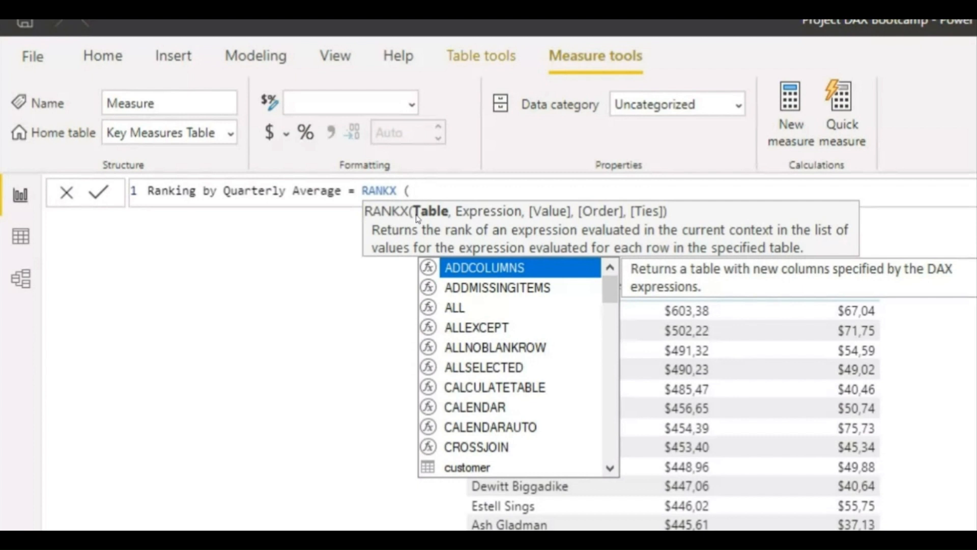
pyautogui.write('cust')
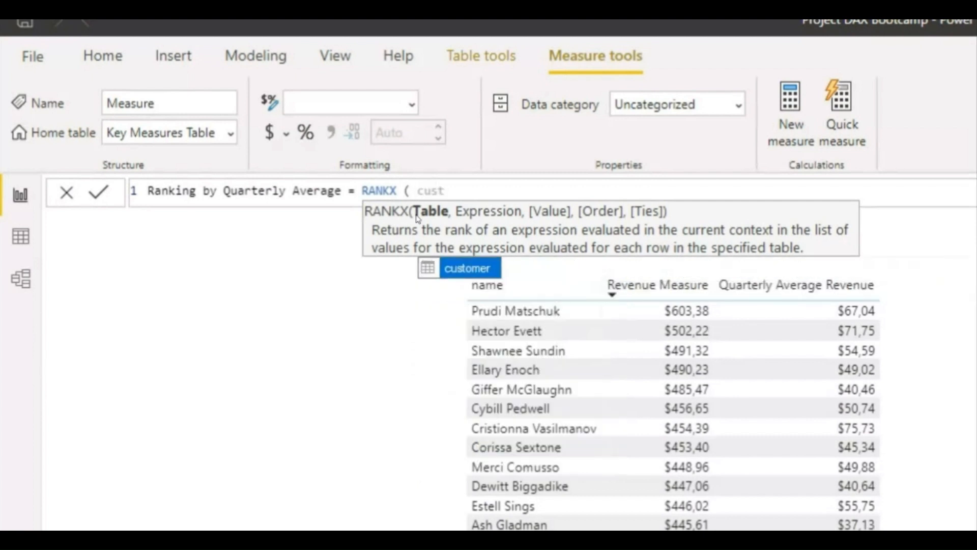
pyautogui.write('omer ,')
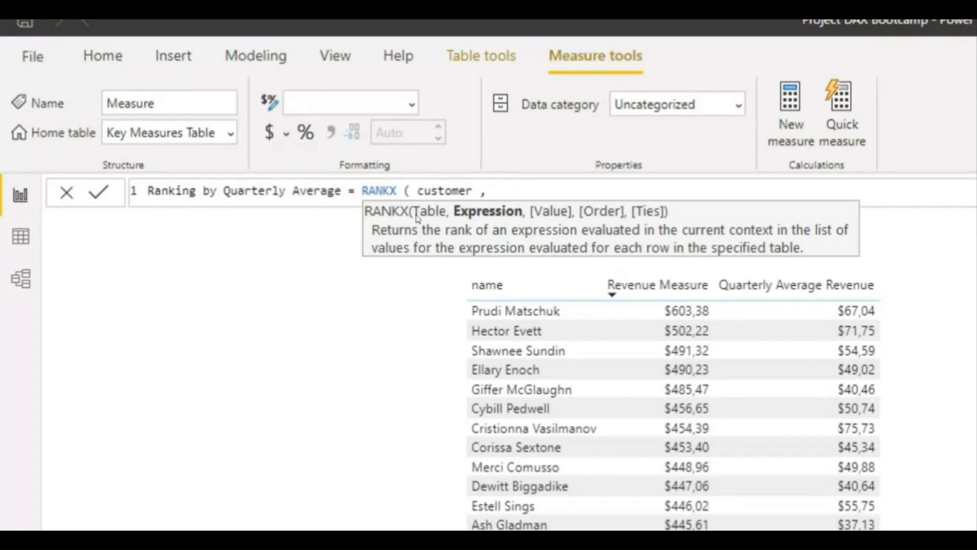
pyautogui.write('Q')
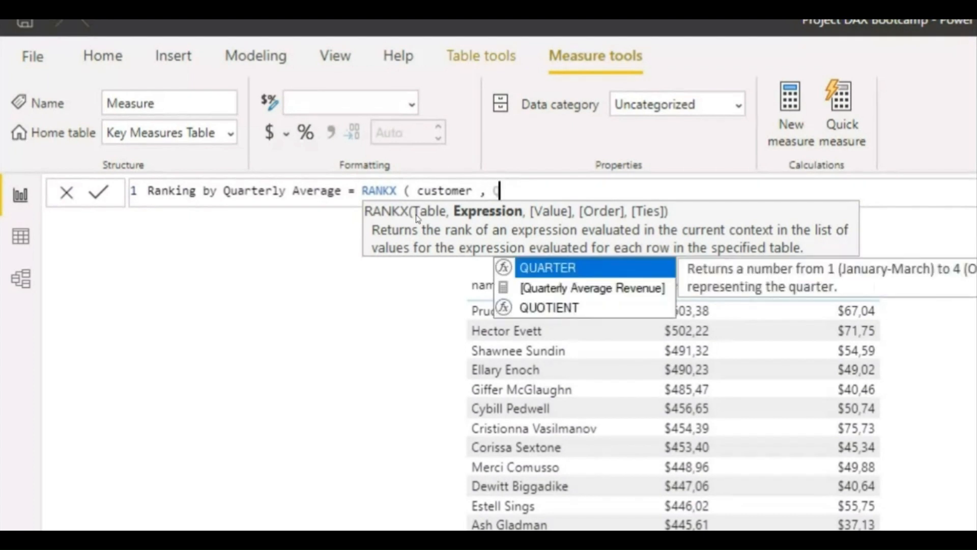
pyautogui.press('Down')
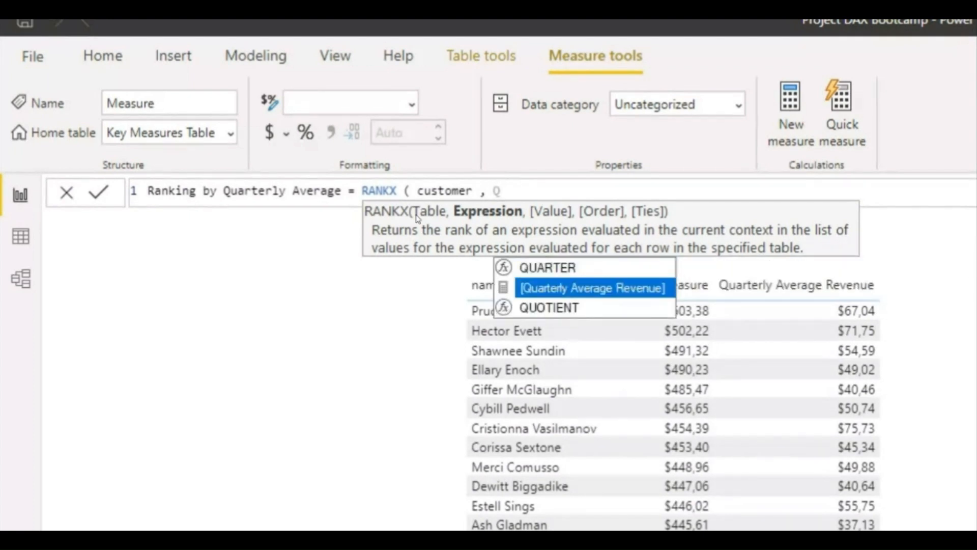
pyautogui.press('Tab')
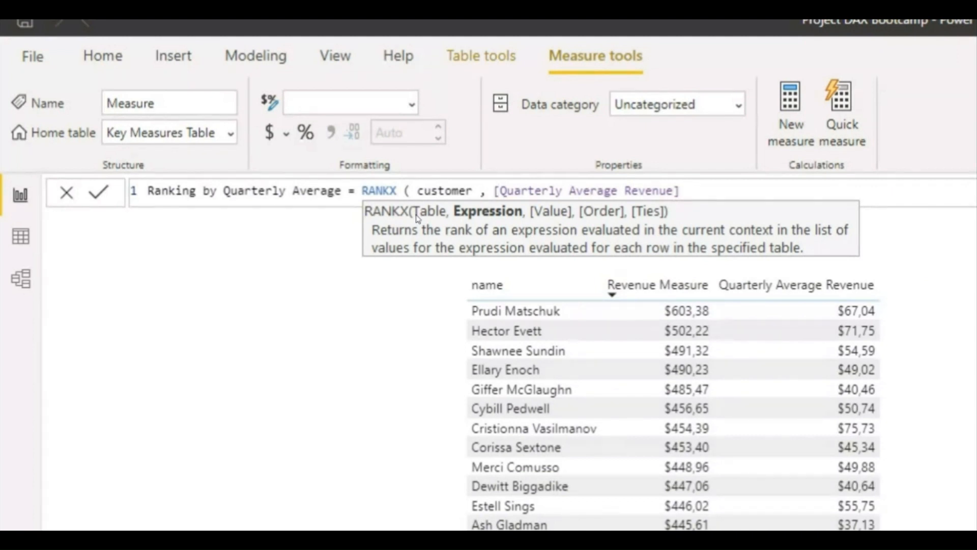
# Step: Try ASC and DESC as the RANKX order argument with the value argument left empty, and remove the optional arguments again
pyautogui.write(',')
pyautogui.press('BackSpace')
pyautogui.click(419, 217)
pyautogui.write(',,')
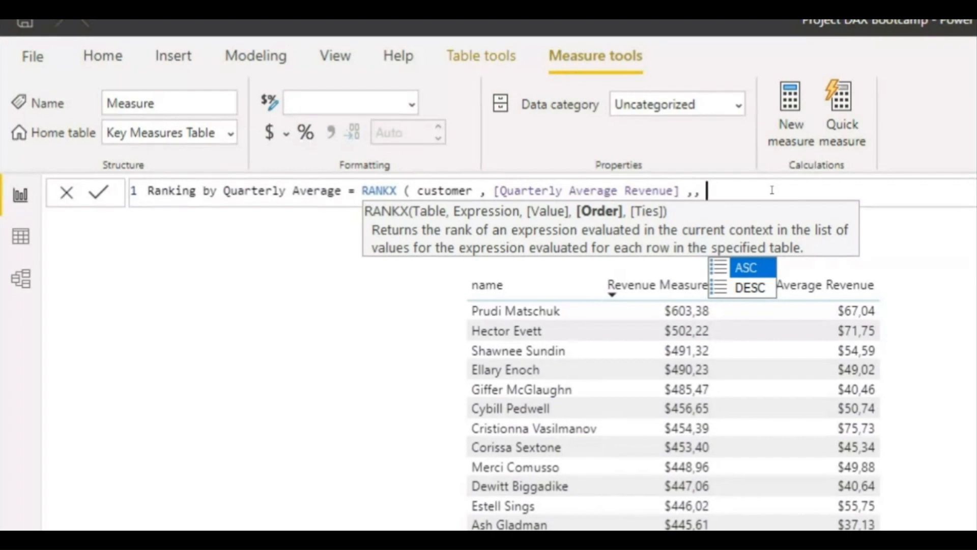
pyautogui.press('Down')
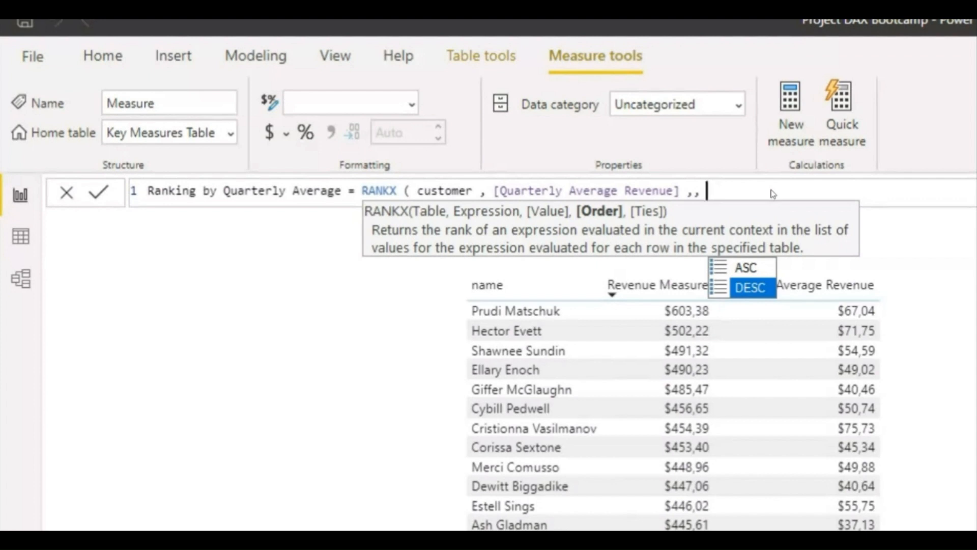
pyautogui.press('Up')
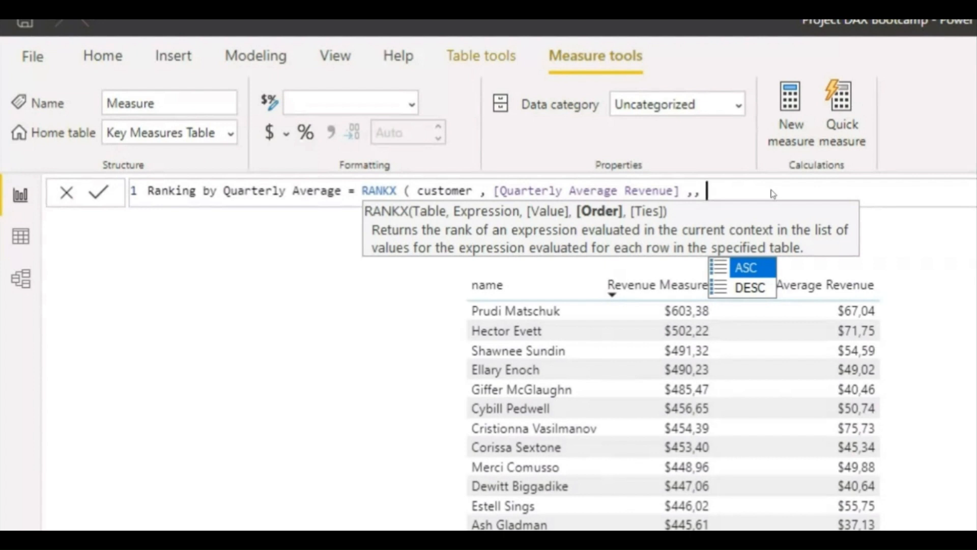
pyautogui.press('Tab')
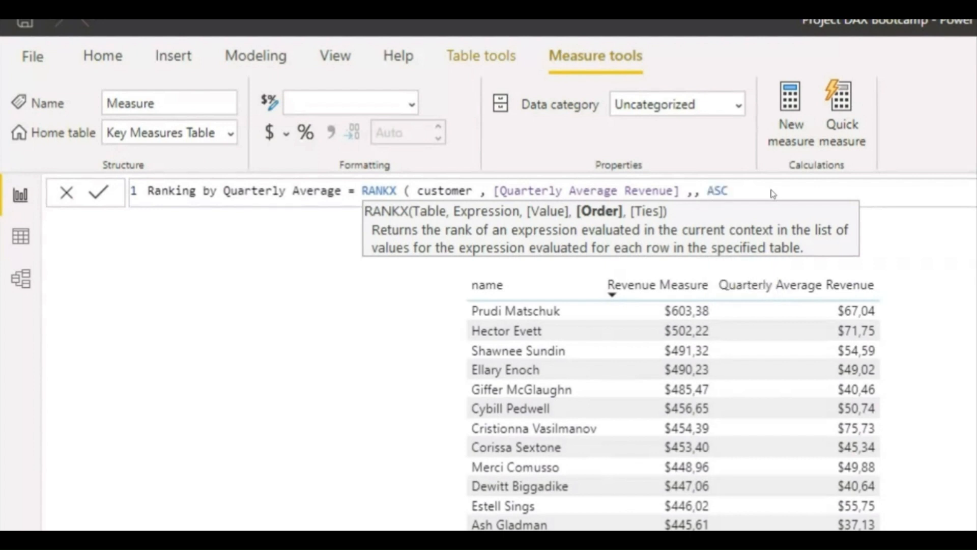
pyautogui.press('BackSpace')
pyautogui.press('BackSpace')
pyautogui.press('BackSpace')
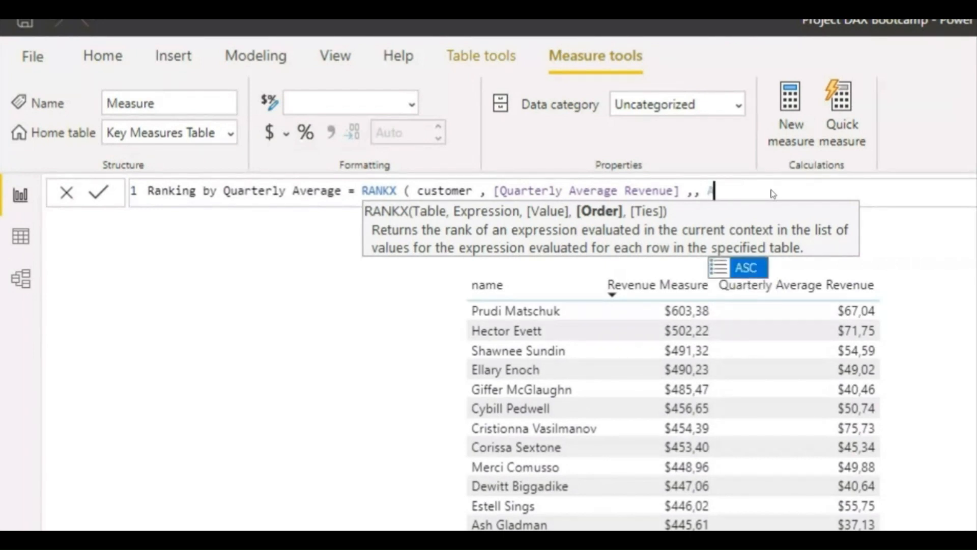
pyautogui.write('DESC')
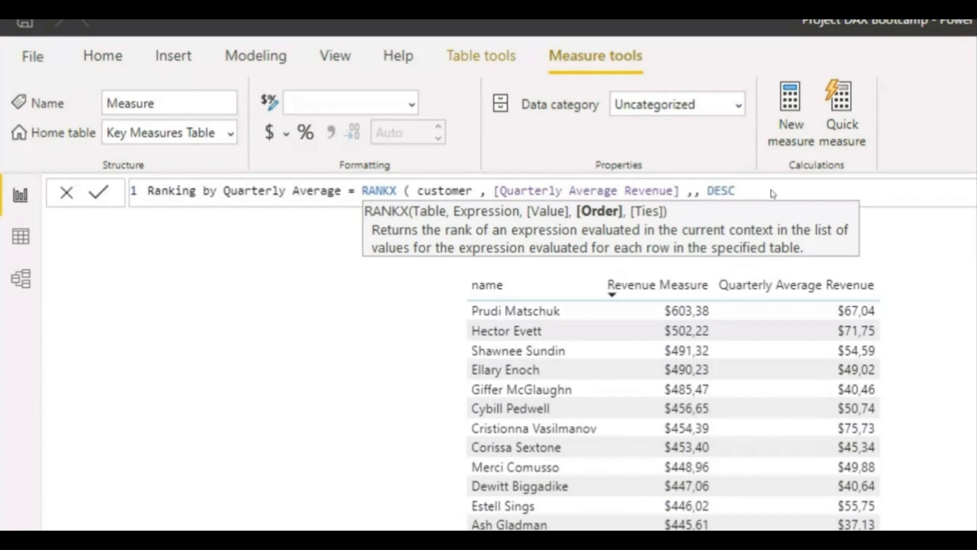
pyautogui.press('BackSpace')
pyautogui.press('BackSpace')
pyautogui.press('BackSpace')
pyautogui.press('BackSpace')
pyautogui.press('BackSpace')
pyautogui.press('BackSpace')
pyautogui.press('BackSpace')
pyautogui.press('BackSpace')
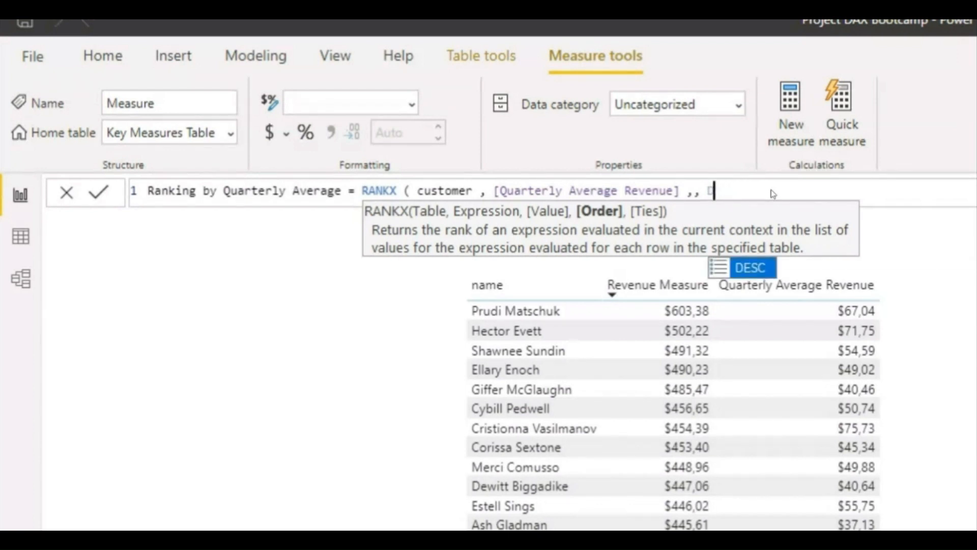
# Step: Close and commit the RANKX formula, and add Ranking by Quarterly Average to the customer table visual, widening it to fit the column
pyautogui.write(')')
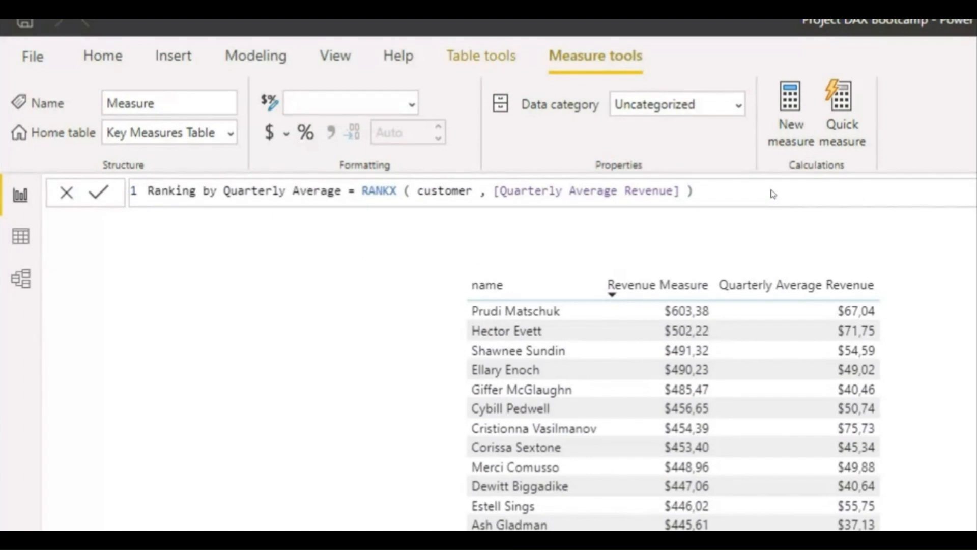
pyautogui.press('Return')
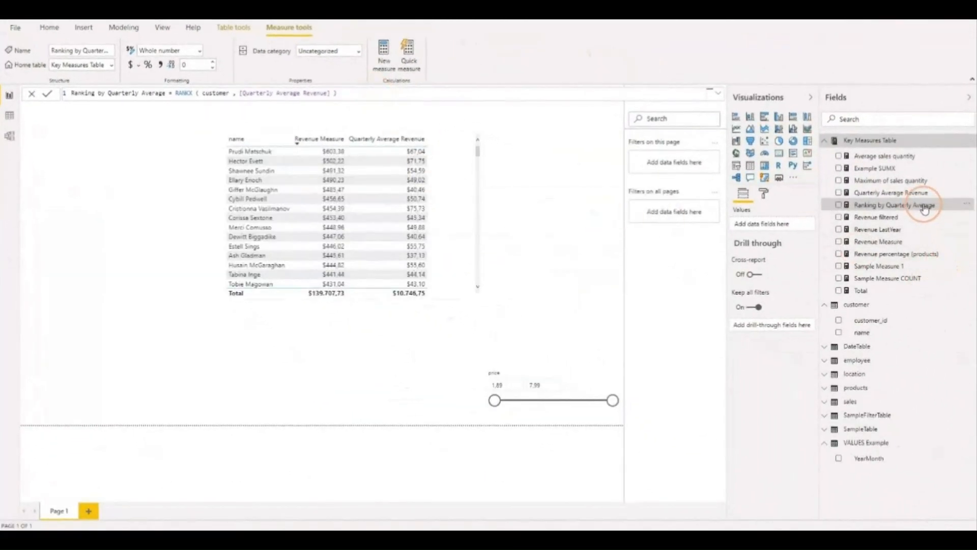
pyautogui.moveTo(925, 207); pyautogui.dragTo(447, 216)
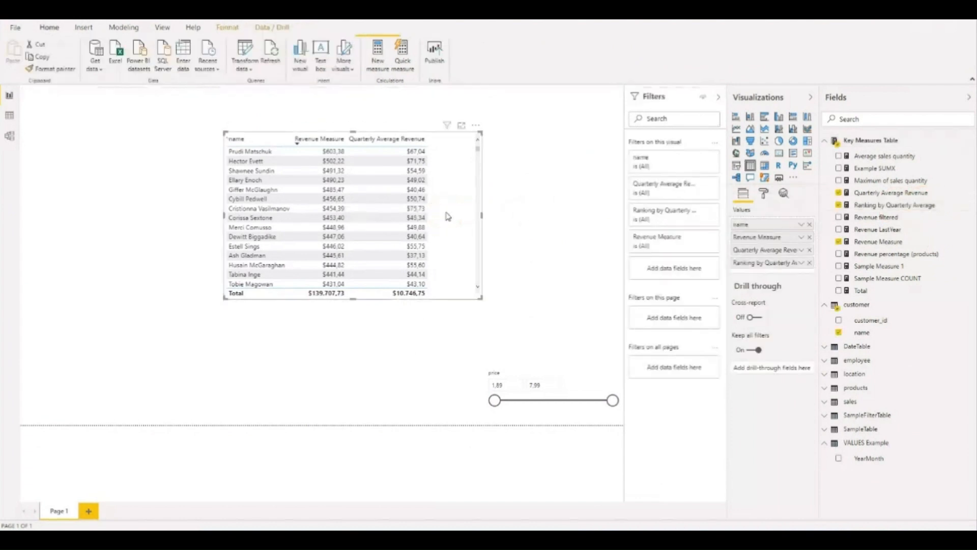
pyautogui.moveTo(479, 297); pyautogui.dragTo(552, 297)
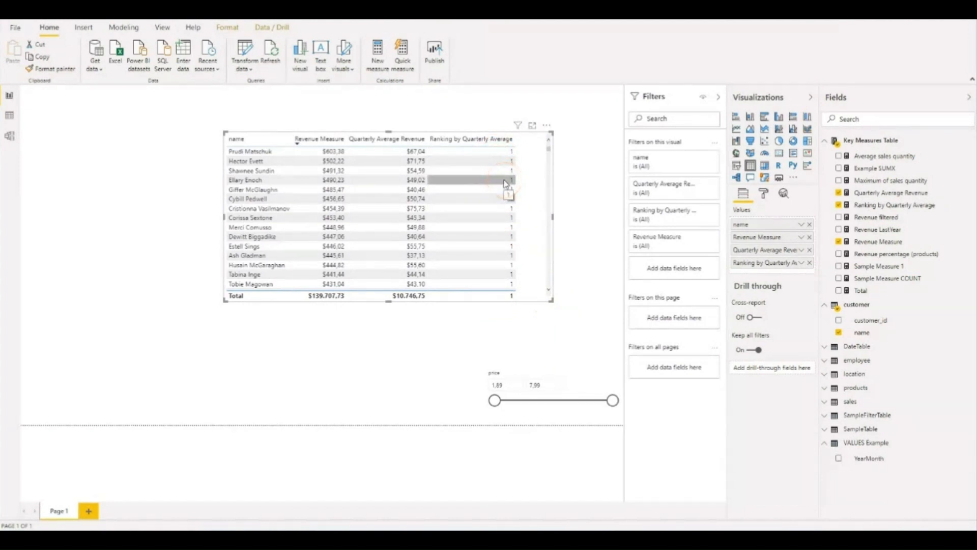
# Step: Open the Ranking by Quarterly Average formula and compare it with the names, quarterly averages and rankings in the table's first rows
pyautogui.click(918, 209)
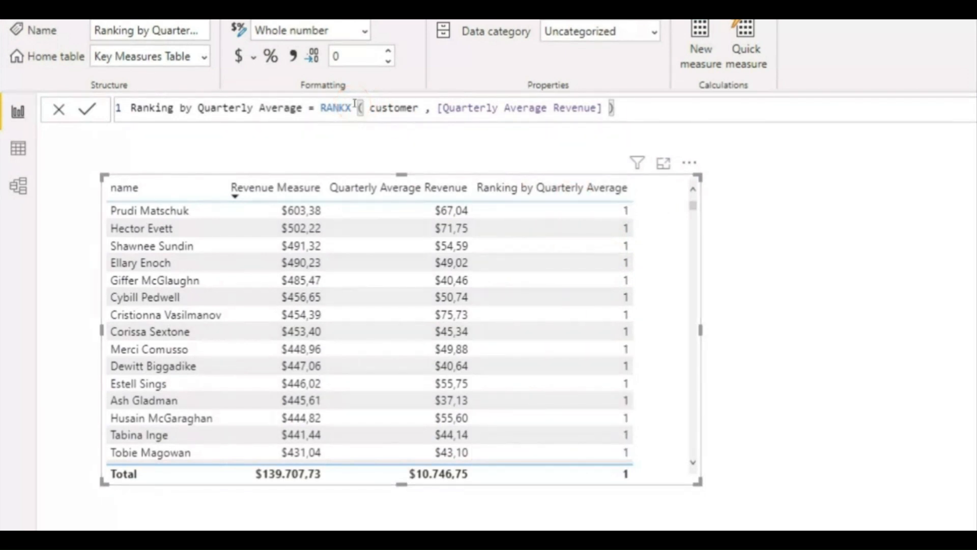
pyautogui.click(183, 208)
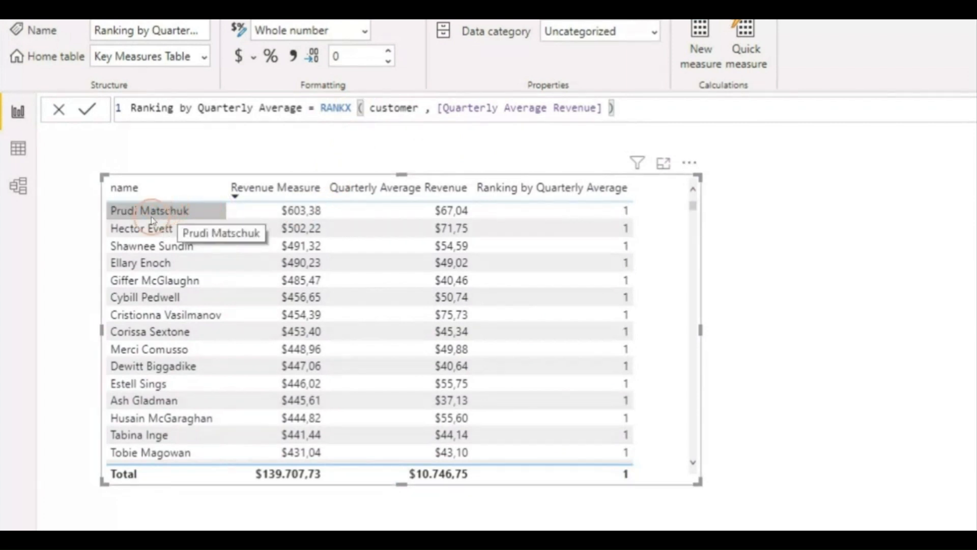
pyautogui.click(562, 211)
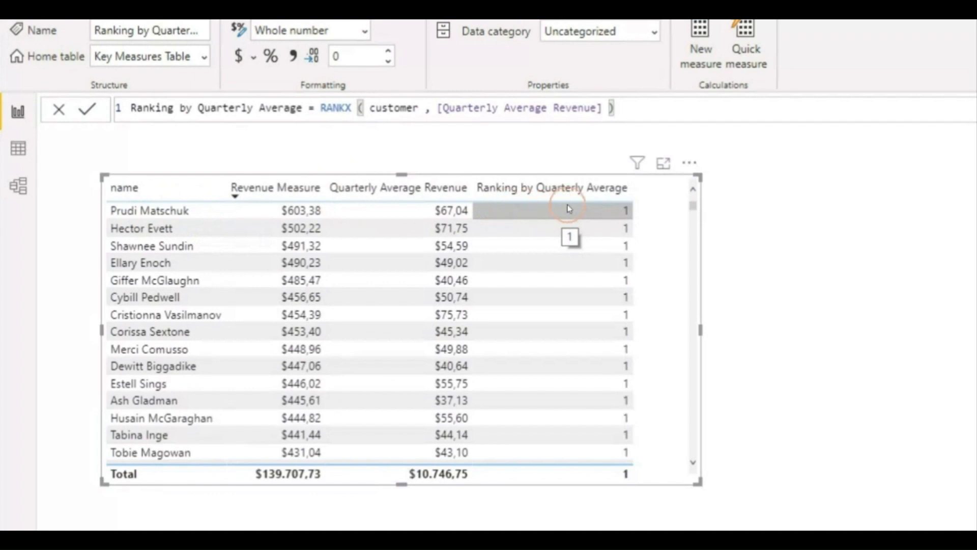
pyautogui.click(382, 211)
pyautogui.click(135, 210)
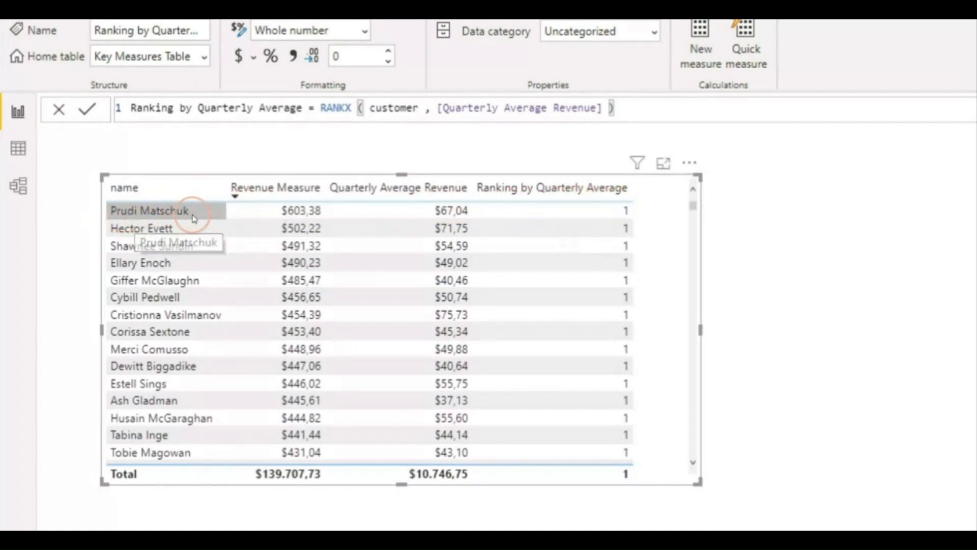
pyautogui.click(594, 212)
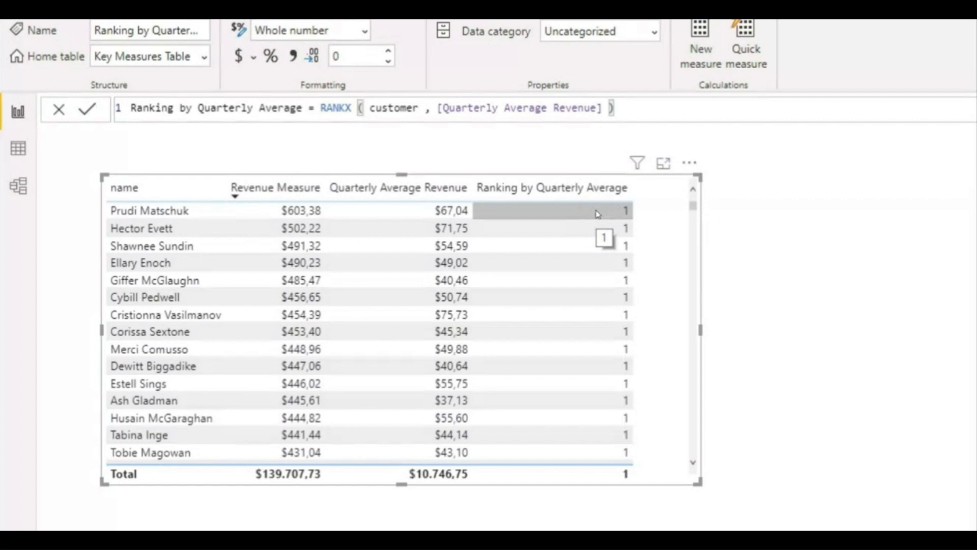
pyautogui.click(606, 227)
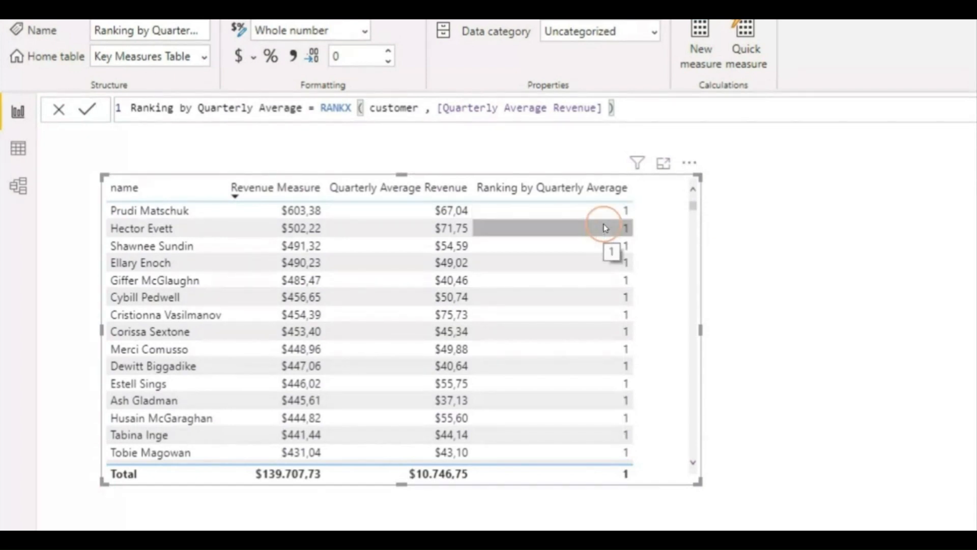
pyautogui.click(193, 247)
pyautogui.click(463, 224)
pyautogui.click(561, 227)
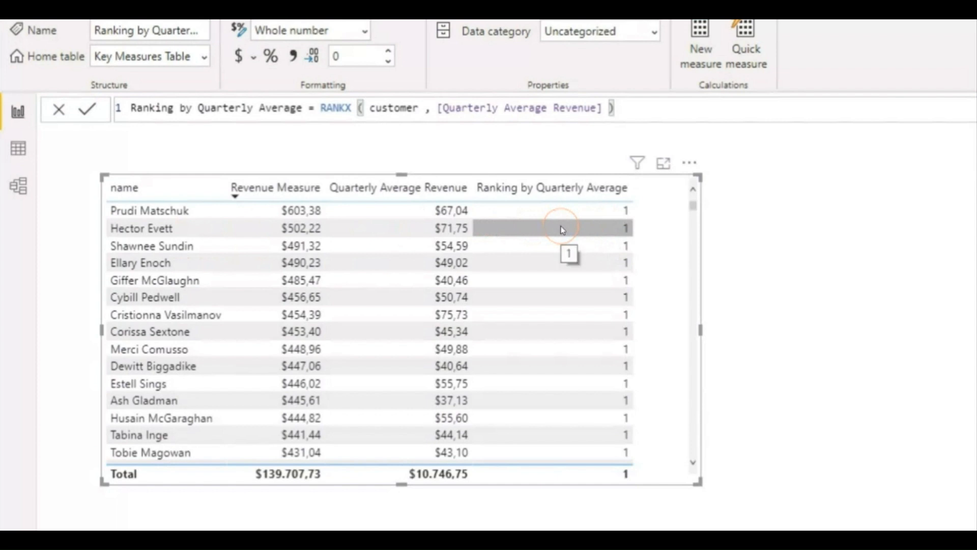
pyautogui.click(603, 226)
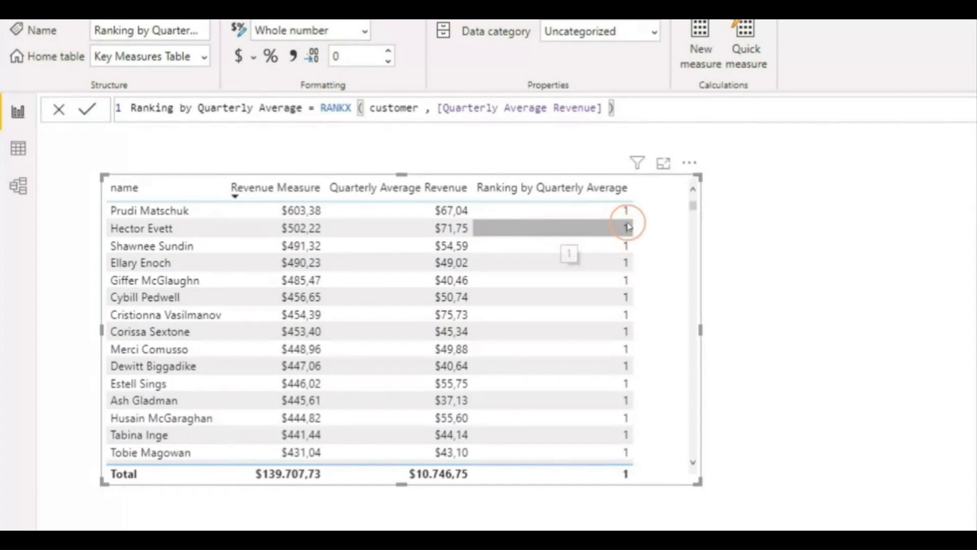
# Step: Check the Ranking by Quarterly Average values in the table rows against the customer argument in the RANKX formula
pyautogui.click(622, 262)
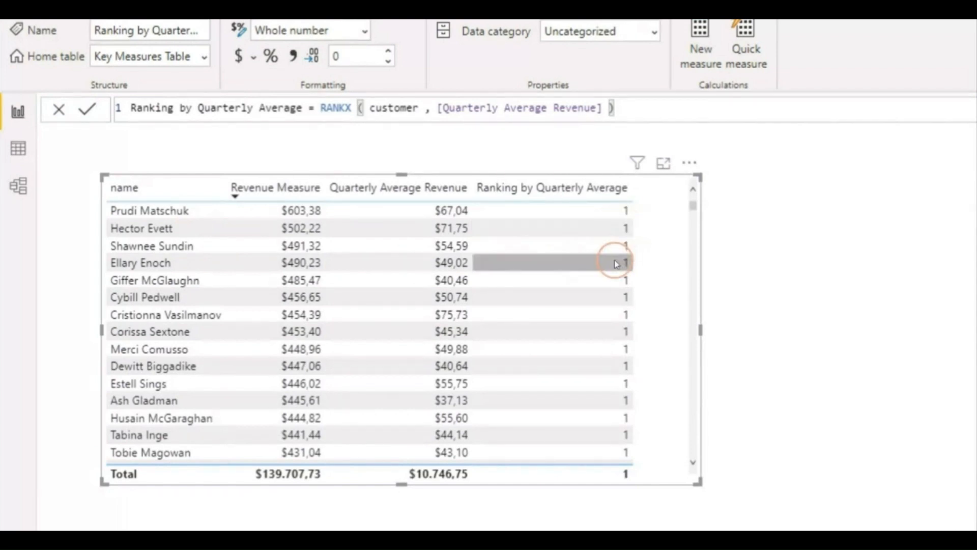
pyautogui.click(618, 286)
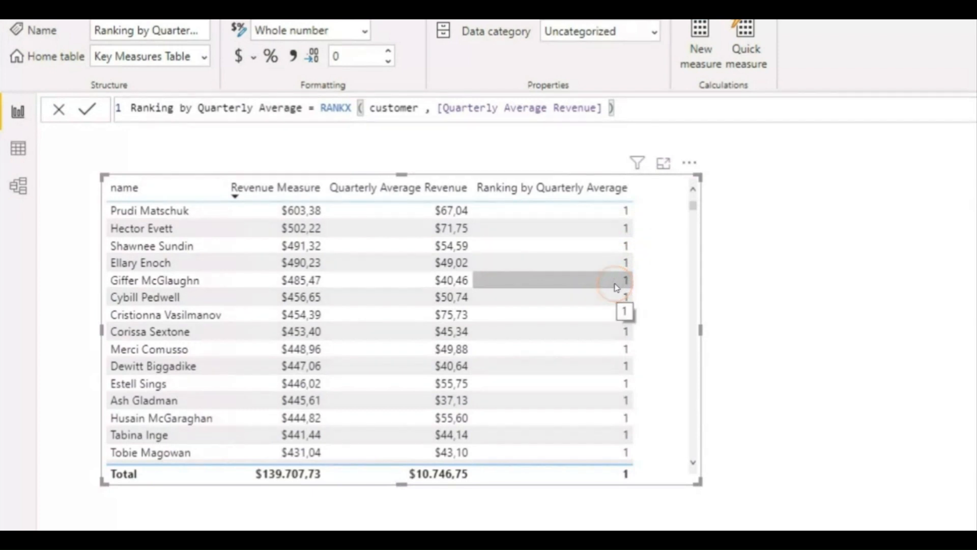
pyautogui.click(371, 108)
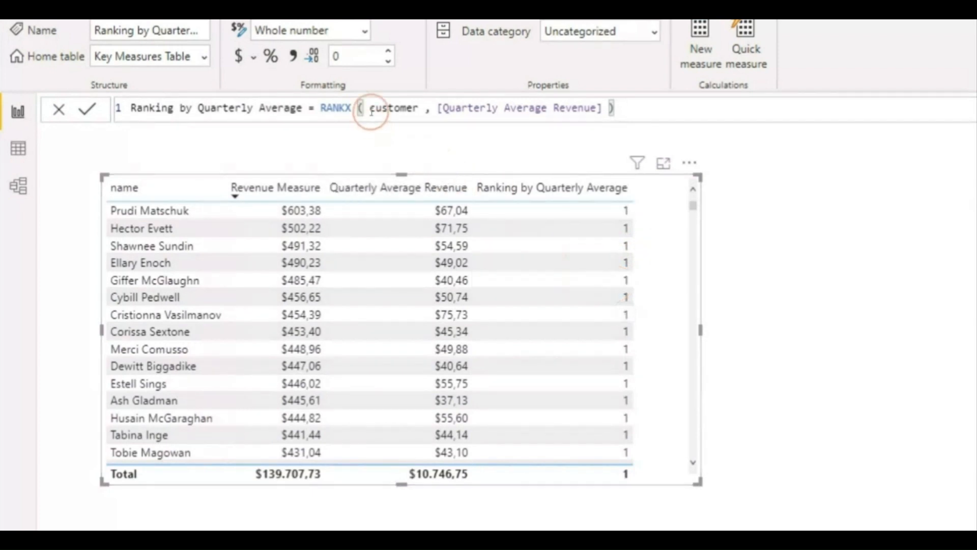
pyautogui.moveTo(371, 108); pyautogui.dragTo(423, 108)
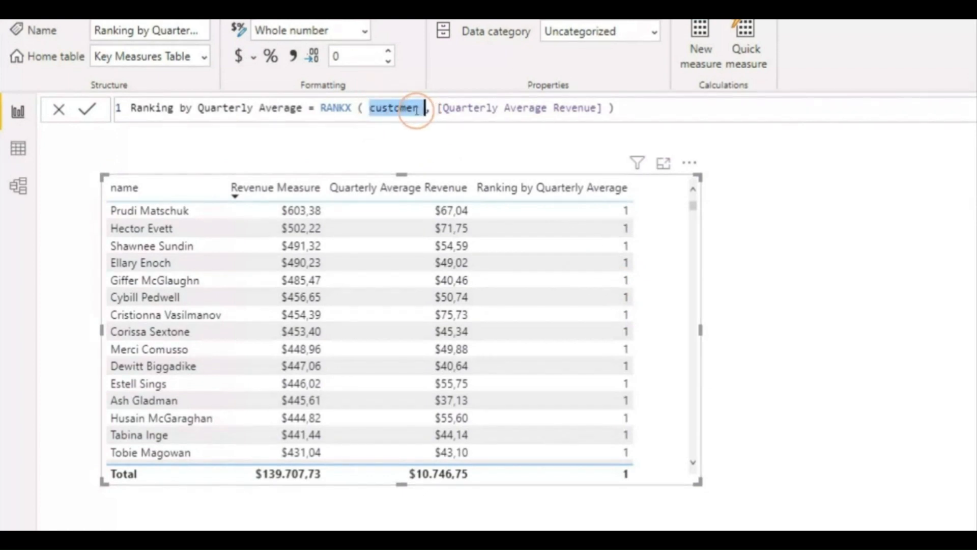
# Step: Wrap the customer table argument of RANKX in the ALL function and commit the Ranking by Quarterly Average formula
pyautogui.click(369, 109)
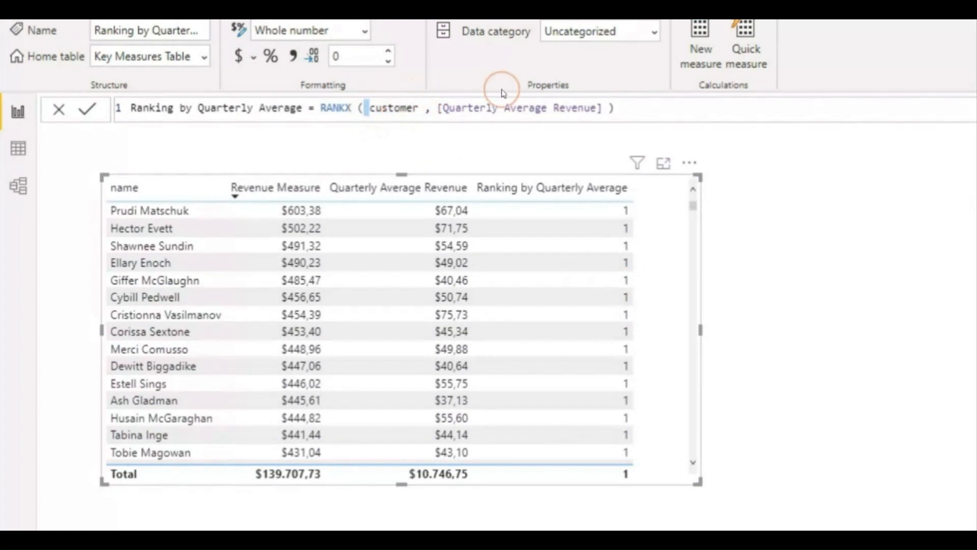
pyautogui.press('Left')
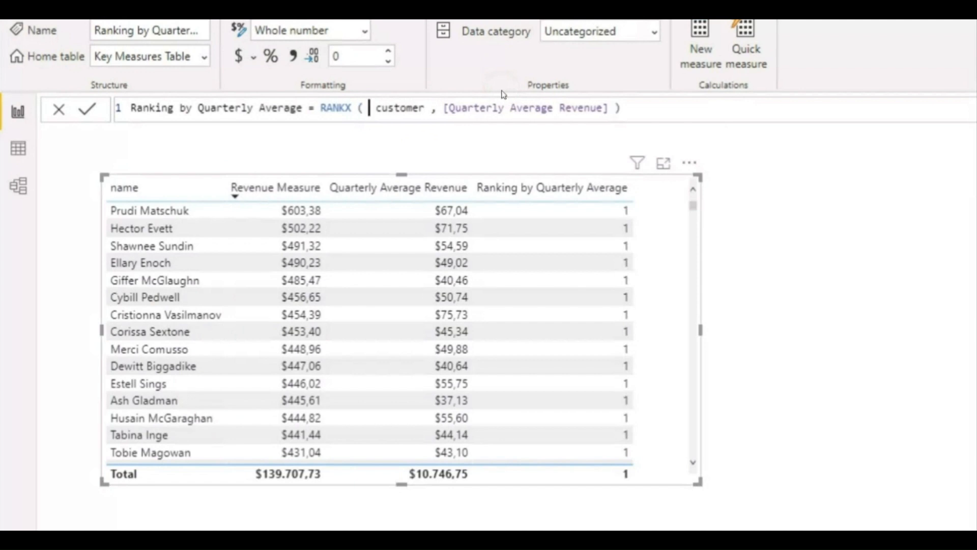
pyautogui.write('ALL(')
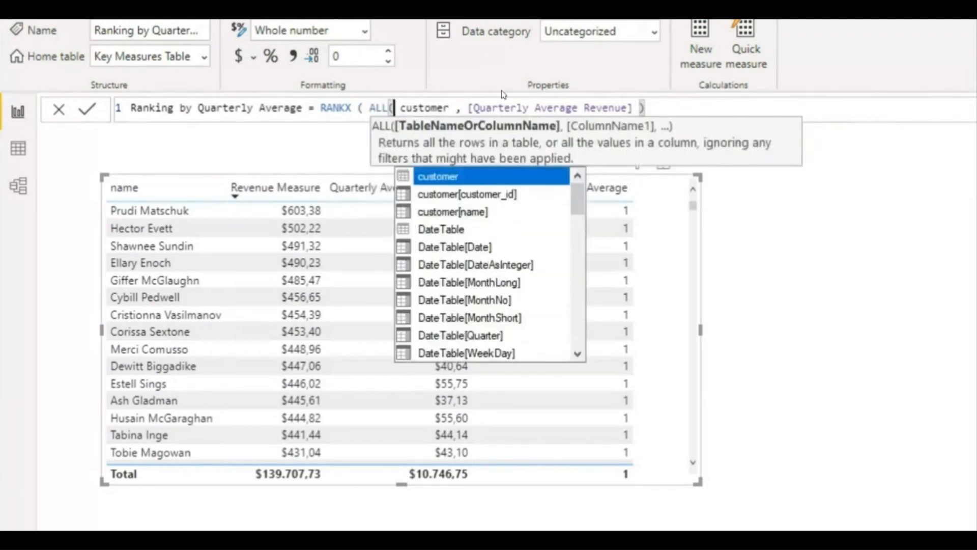
pyautogui.press('Right')
pyautogui.press('Right')
pyautogui.press('Right')
pyautogui.press('Right')
pyautogui.press('Right')
pyautogui.press('Right')
pyautogui.press('Right')
pyautogui.press('Right')
pyautogui.press('Right')
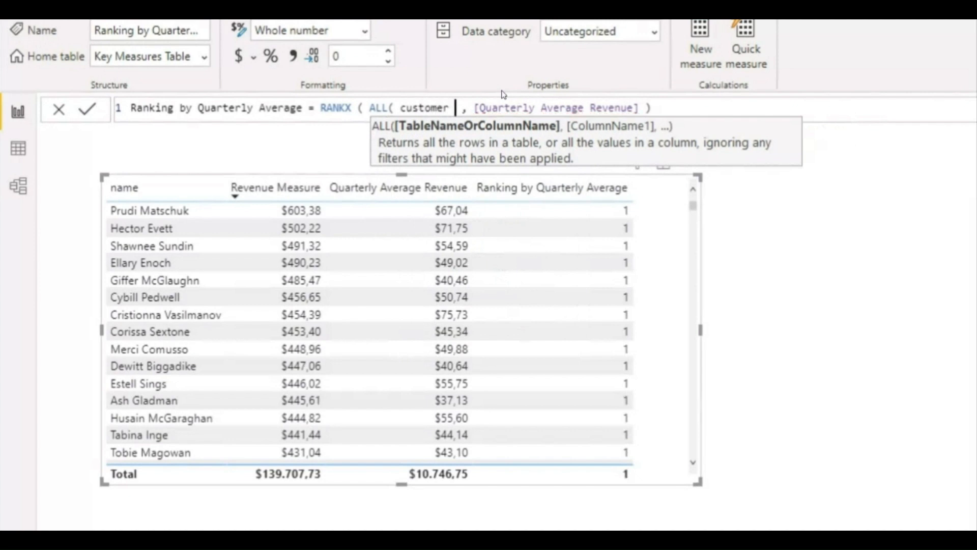
pyautogui.write(')')
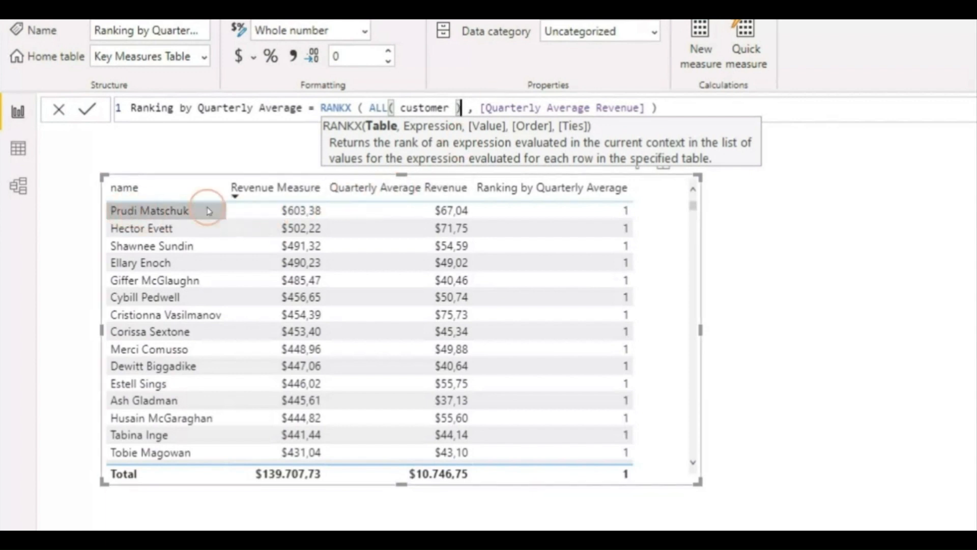
pyautogui.click(320, 156)
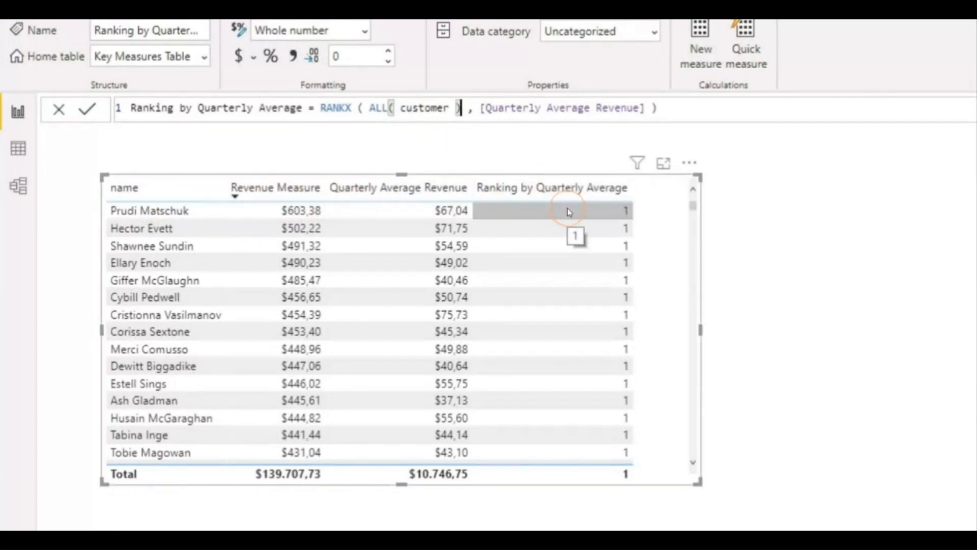
pyautogui.click(713, 113)
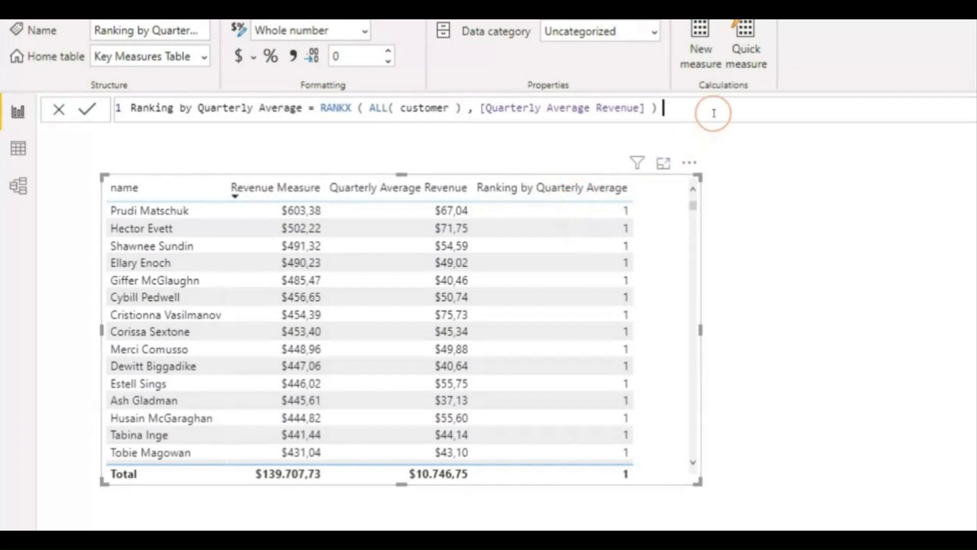
pyautogui.press('Return')
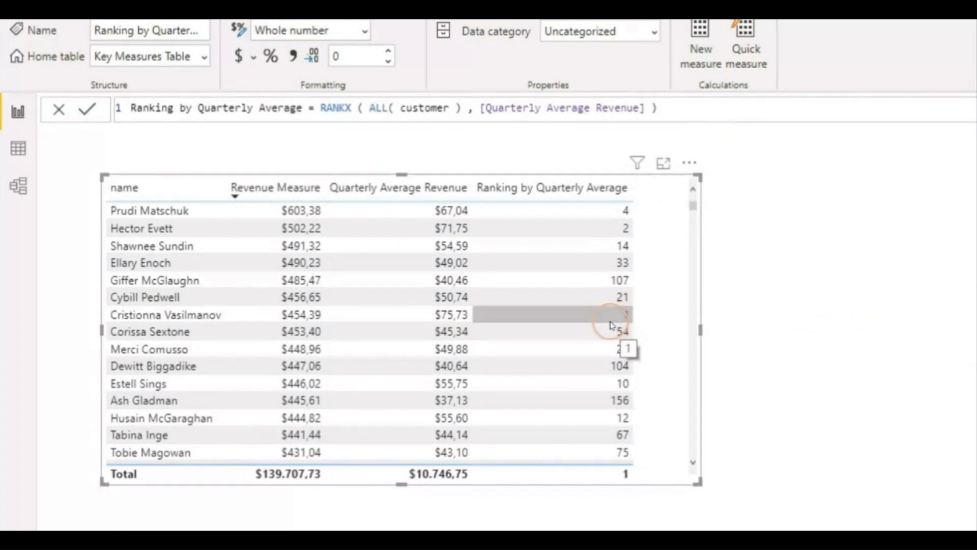
# Step: Sort the customer table by Quarterly Average Revenue in descending order and check the ranking down the rows
pyautogui.click(446, 190)
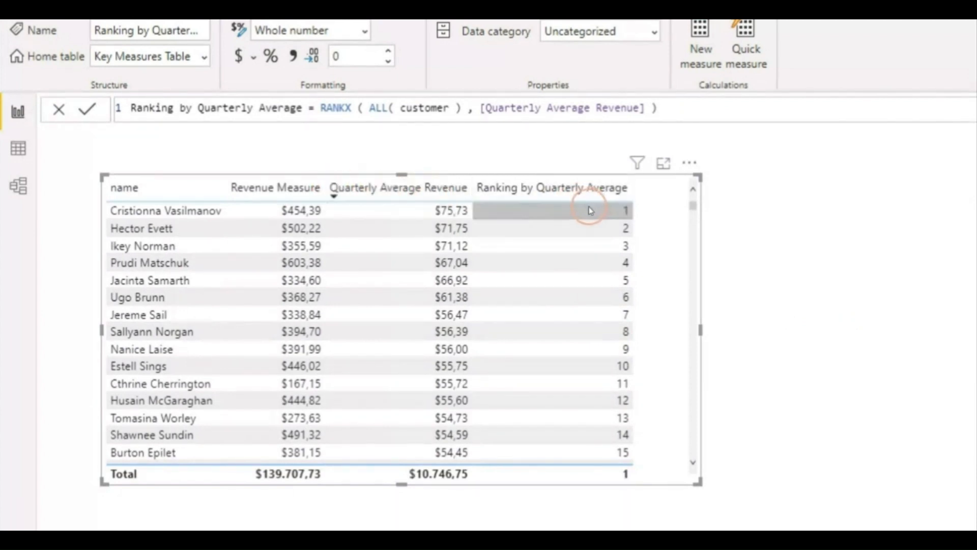
pyautogui.scroll(-5, 580, 218)
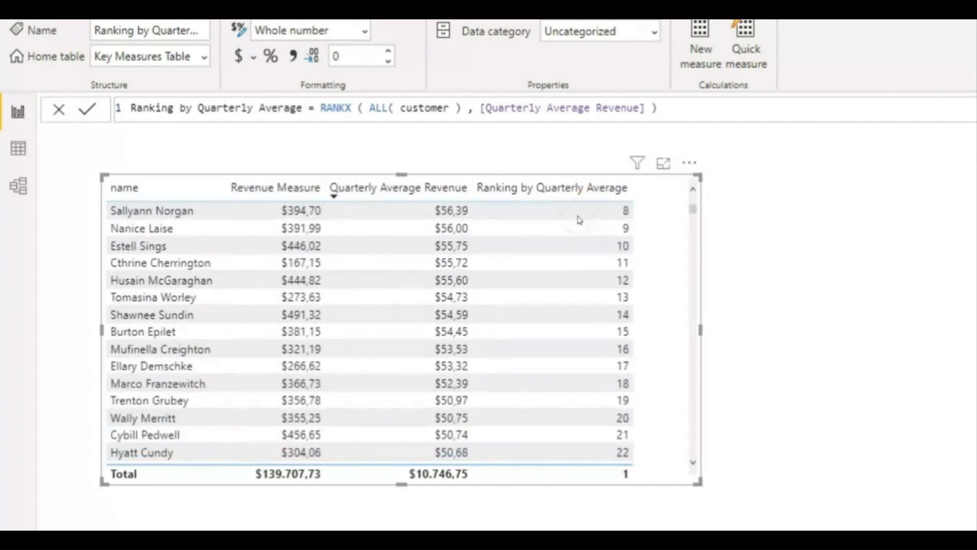
pyautogui.scroll(5, 553, 342)
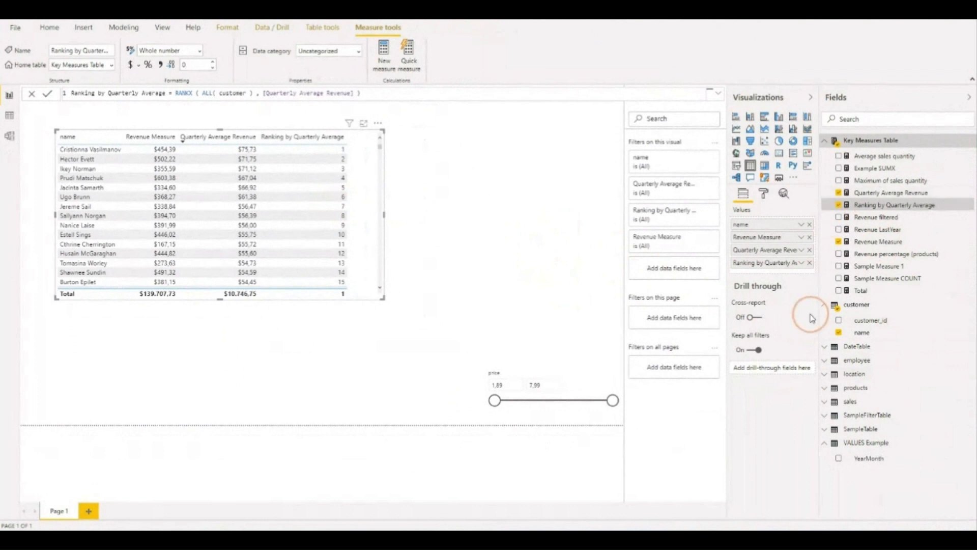
# Step: Add a slicer for the Year field of DateTable to the page, placed just above the price slicer
pyautogui.click(827, 350)
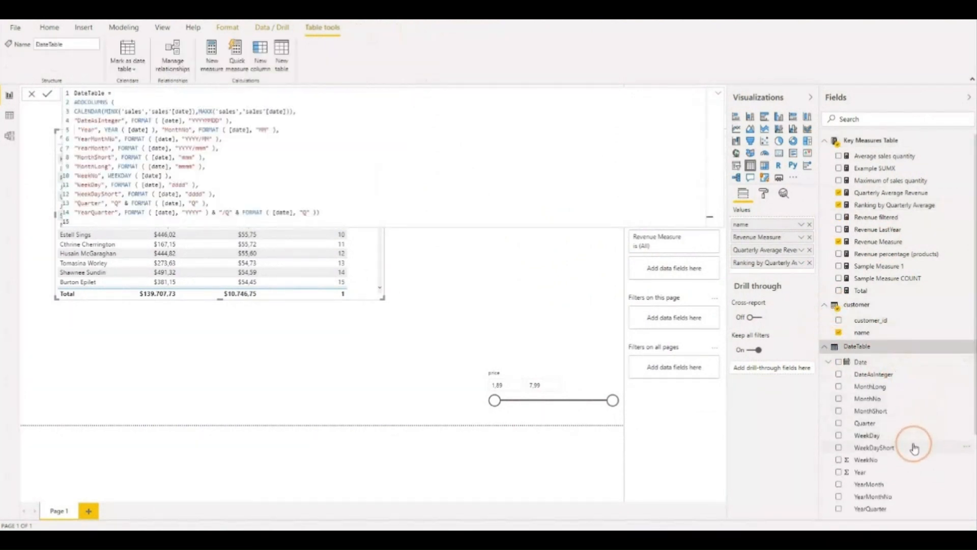
pyautogui.moveTo(902, 472); pyautogui.dragTo(562, 340)
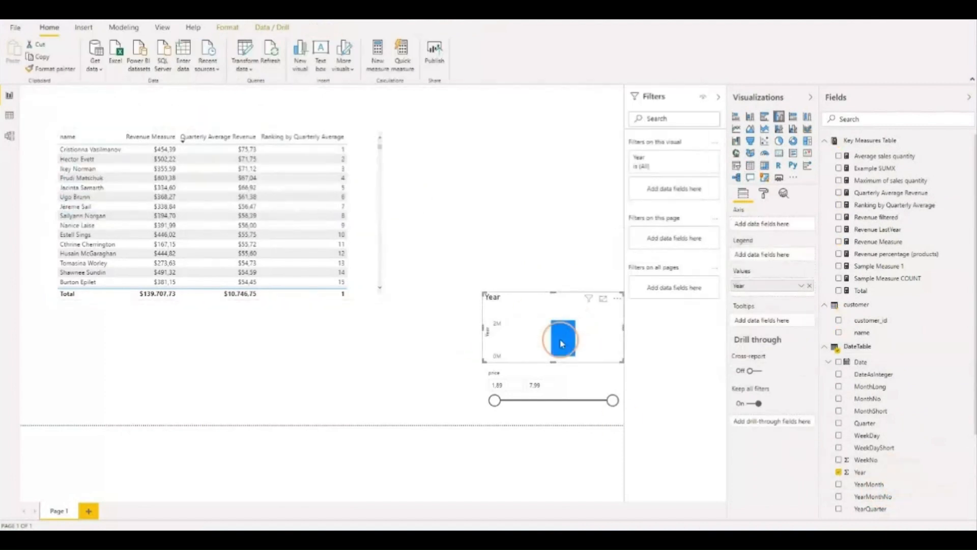
pyautogui.click(736, 167)
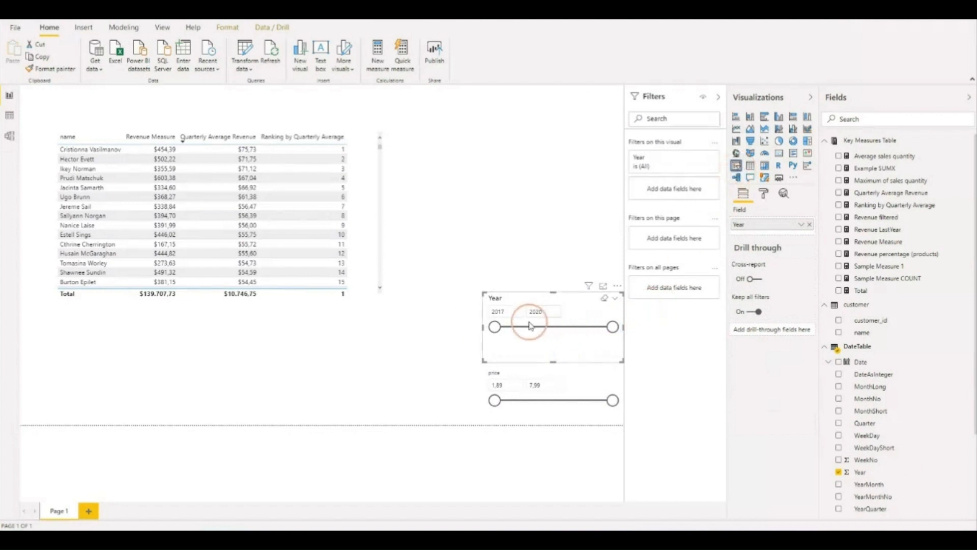
pyautogui.moveTo(508, 316); pyautogui.dragTo(507, 313)
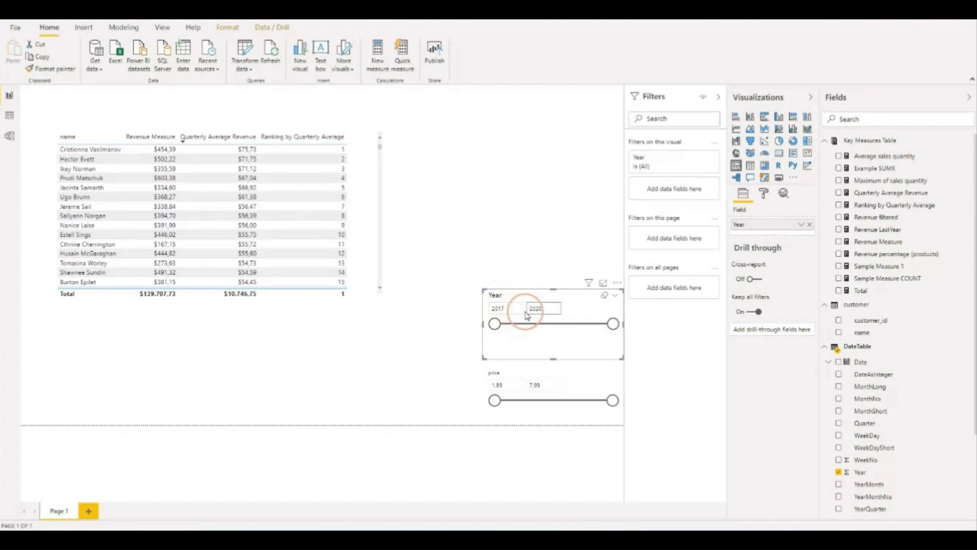
# Step: Narrow the Year slicer to 2019–2020 to test the ranking, and reset it to 2017–2020 to check the table's first rows
pyautogui.moveTo(496, 326); pyautogui.dragTo(573, 325)
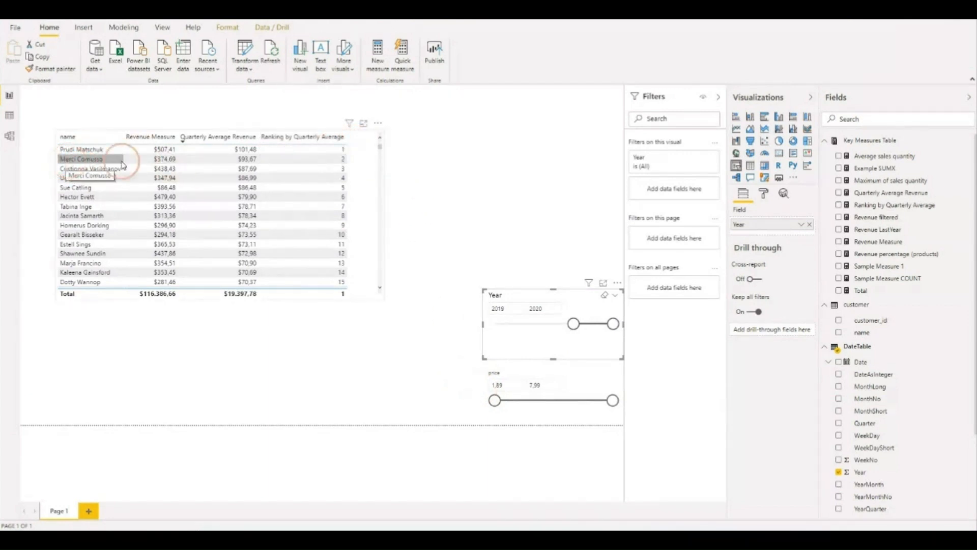
pyautogui.click(573, 325)
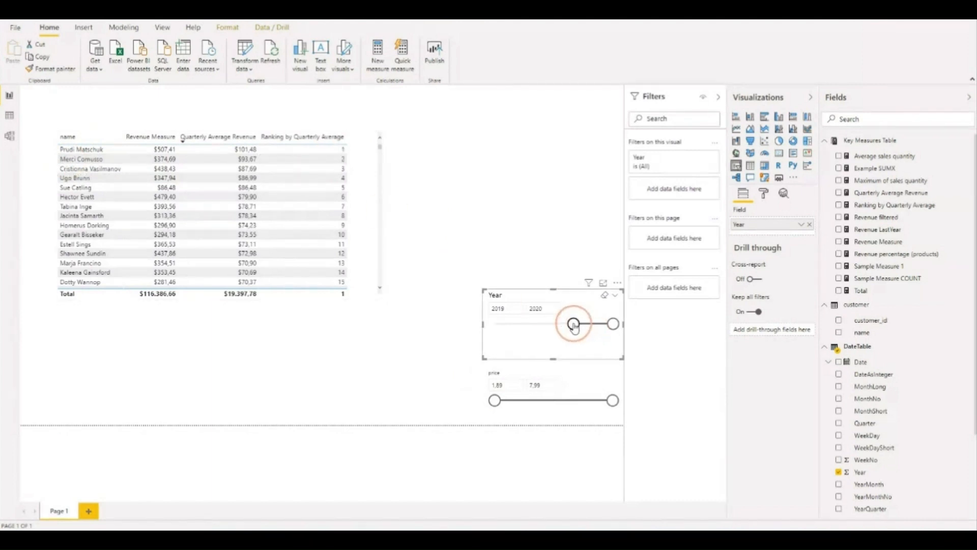
pyautogui.moveTo(574, 326); pyautogui.dragTo(479, 328)
pyautogui.click(159, 157)
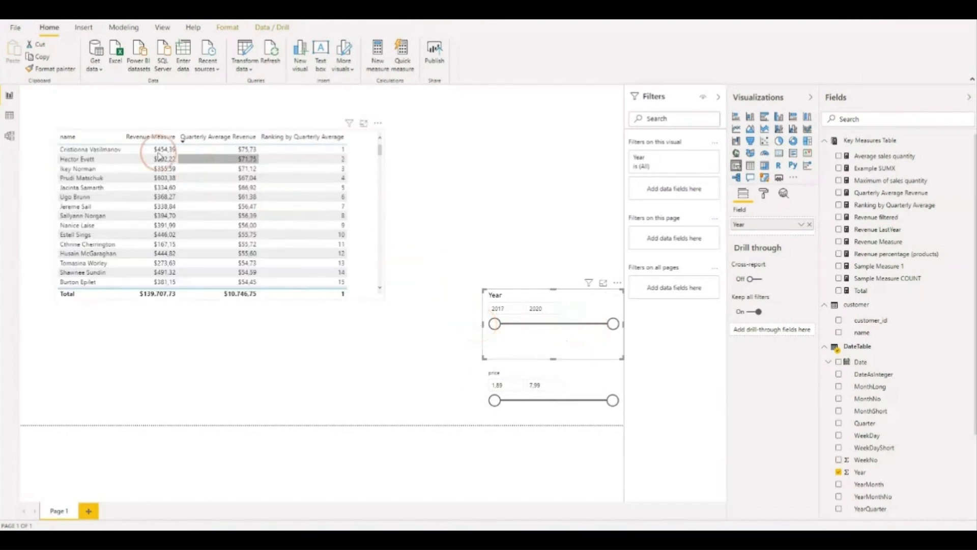
pyautogui.click(82, 161)
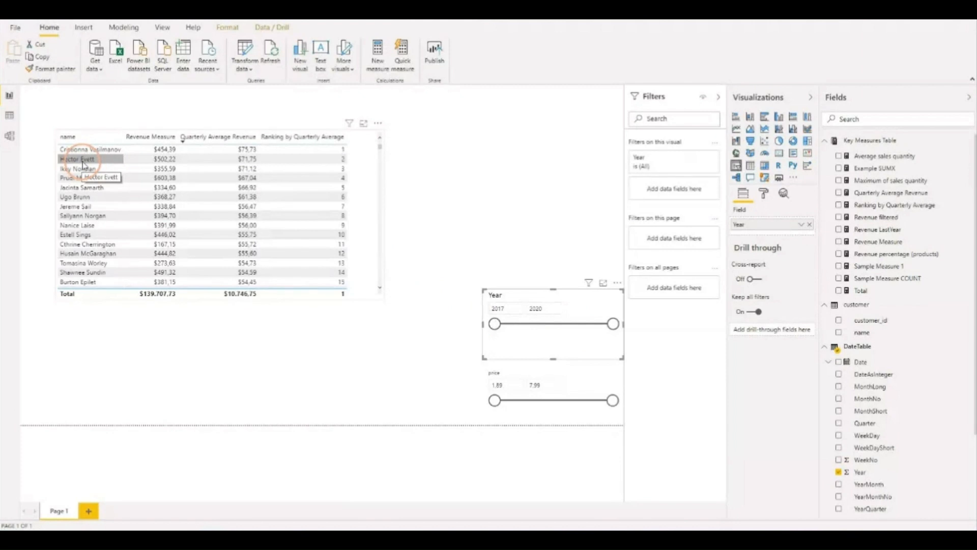
pyautogui.click(301, 261)
# Step: Filter the years to 2019–2020 again, compare the top customers' revenue, quarterly averages and rankings, and restore the start year to 2017
pyautogui.moveTo(495, 324); pyautogui.dragTo(574, 328)
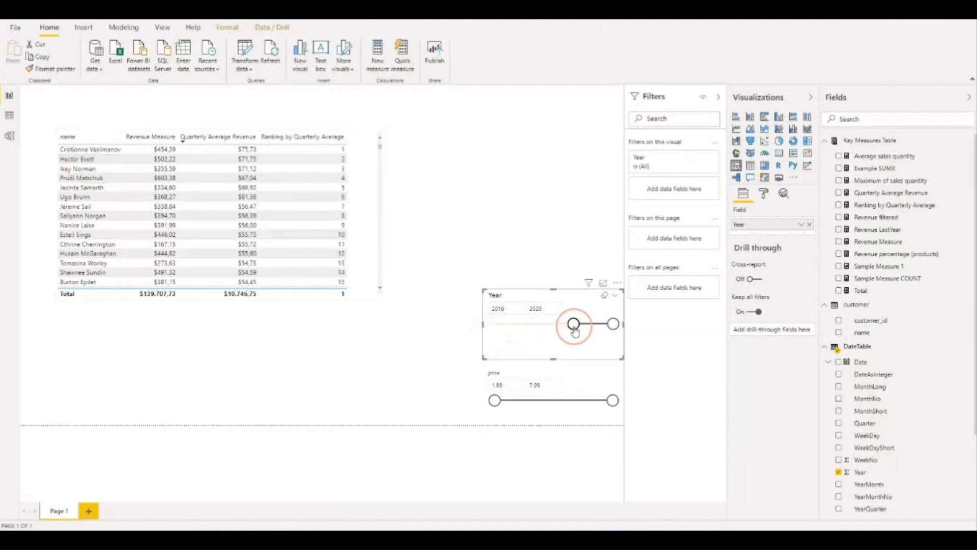
pyautogui.click(75, 161)
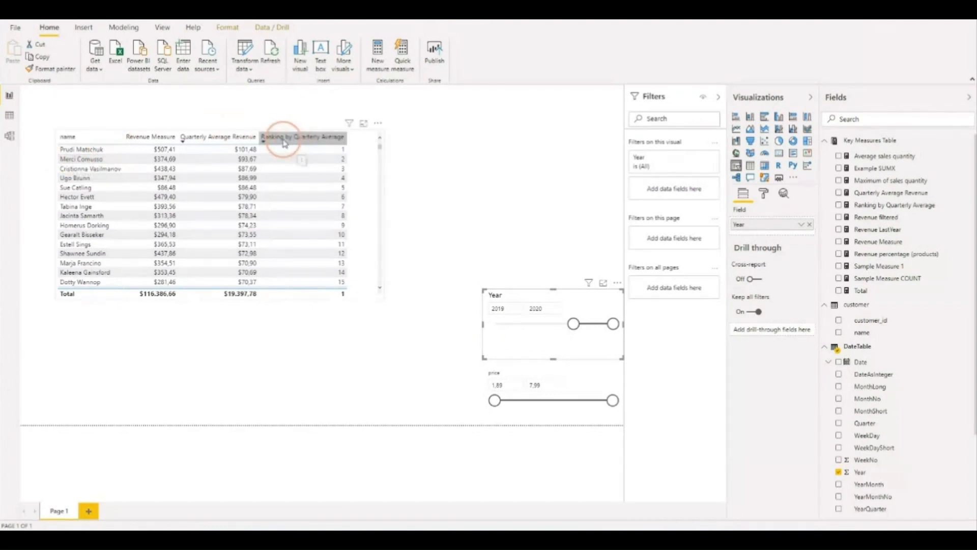
pyautogui.click(300, 153)
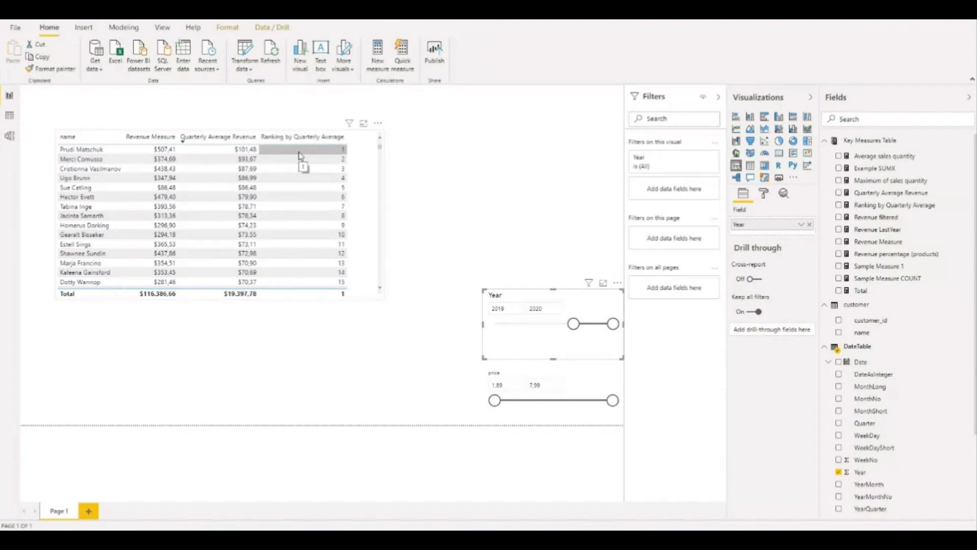
pyautogui.moveTo(299, 156); pyautogui.dragTo(236, 143)
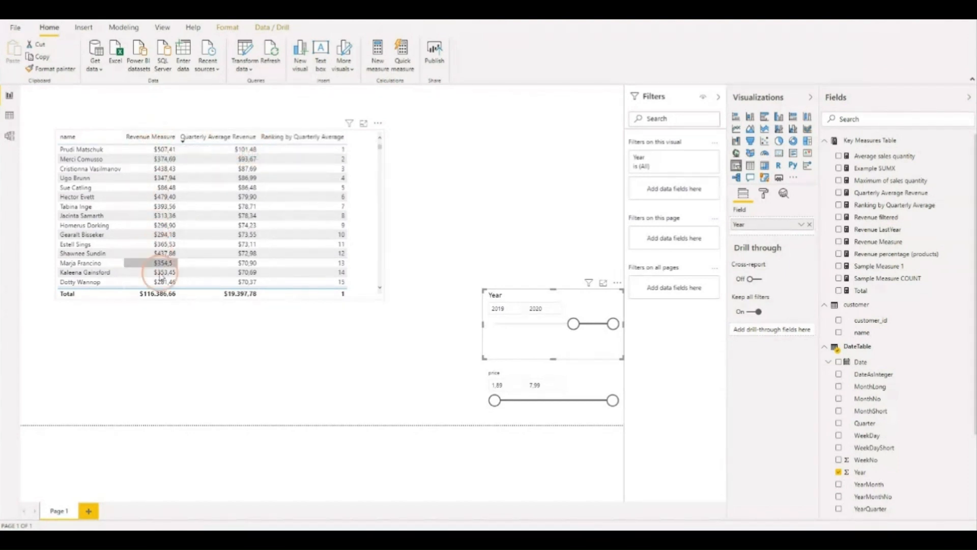
pyautogui.click(563, 319)
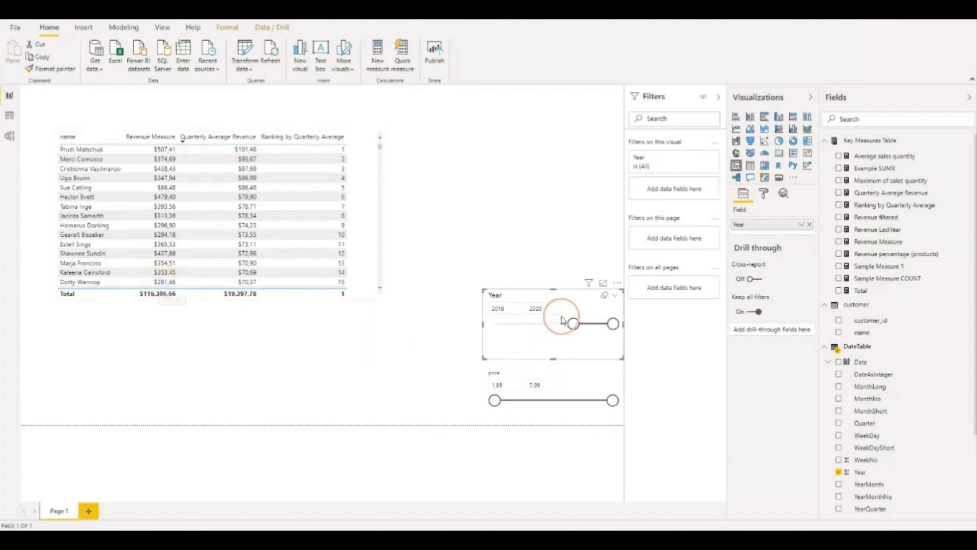
pyautogui.moveTo(563, 320); pyautogui.dragTo(496, 325)
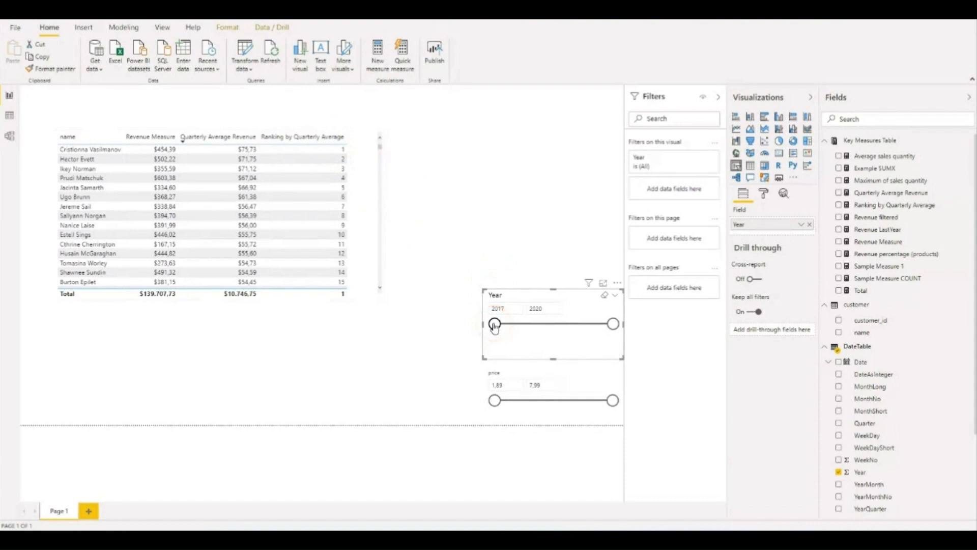
pyautogui.moveTo(495, 326)
pyautogui.mouseDown()
pyautogui.moveTo(576, 324)
pyautogui.moveTo(486, 325)
pyautogui.mouseUp()
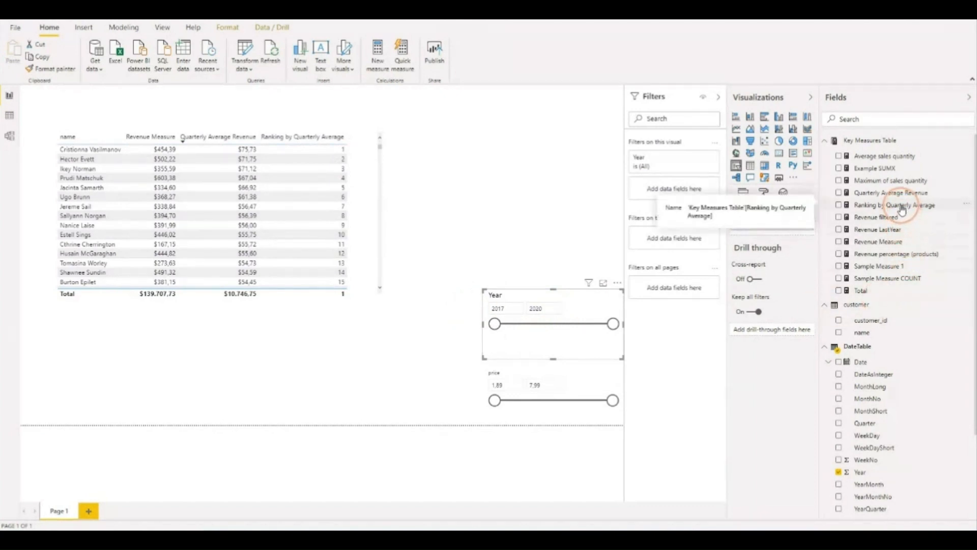
# Step: Wrap the RANKX expression of the Ranking by Quarterly Average measure in CALCULATE, starting on a new line below the measure name
pyautogui.click(899, 210)
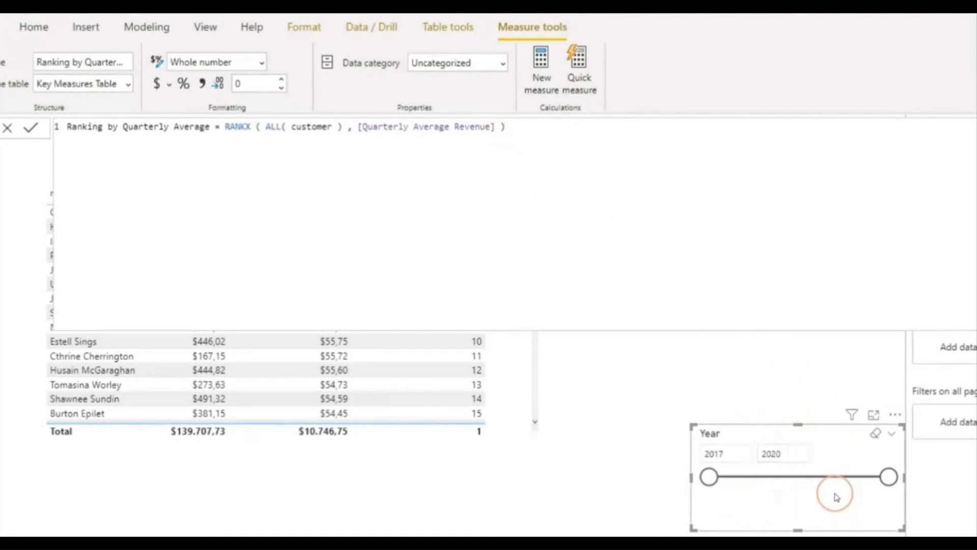
pyautogui.doubleClick(238, 126)
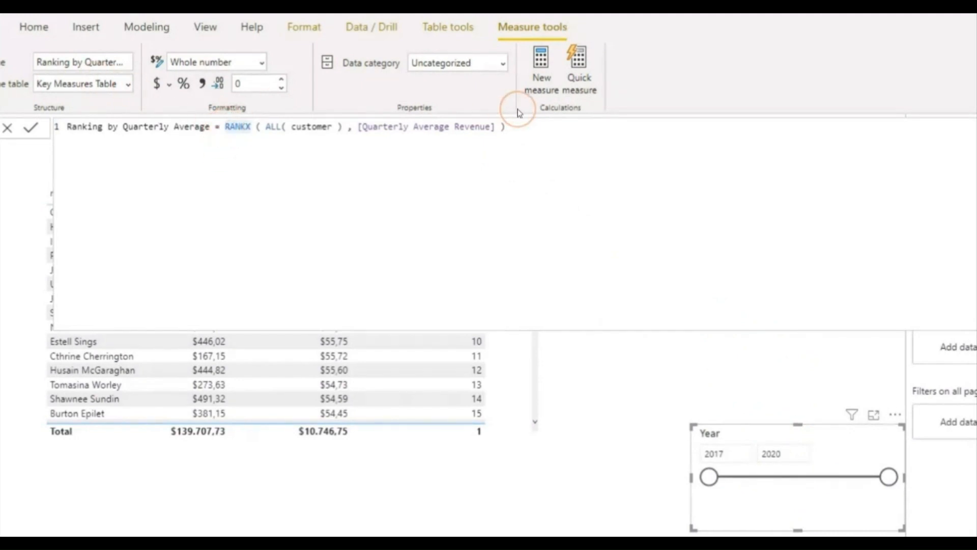
pyautogui.hotkey('shift', 'Return')
pyautogui.hotkey('shift', 'Return')
pyautogui.press('Up')
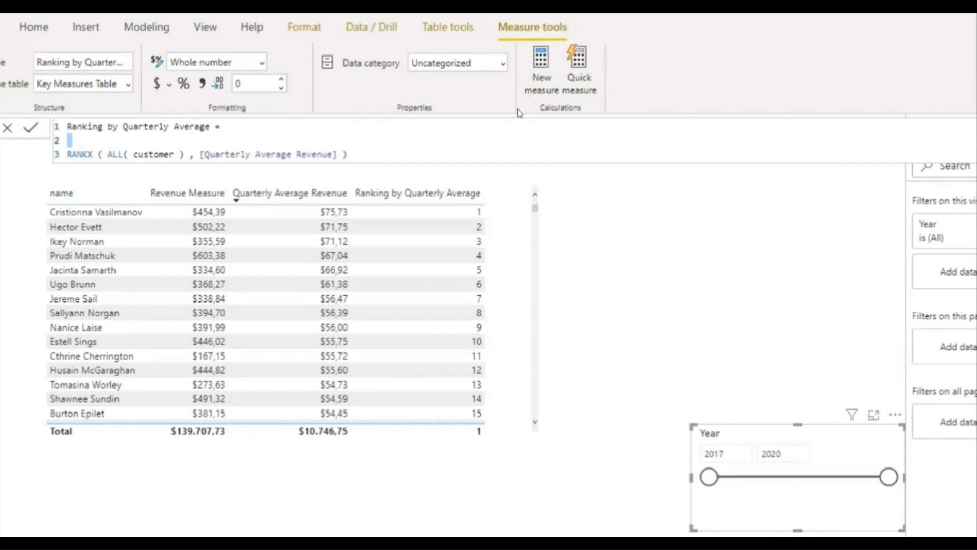
pyautogui.press('Delete')
pyautogui.write('CALC')
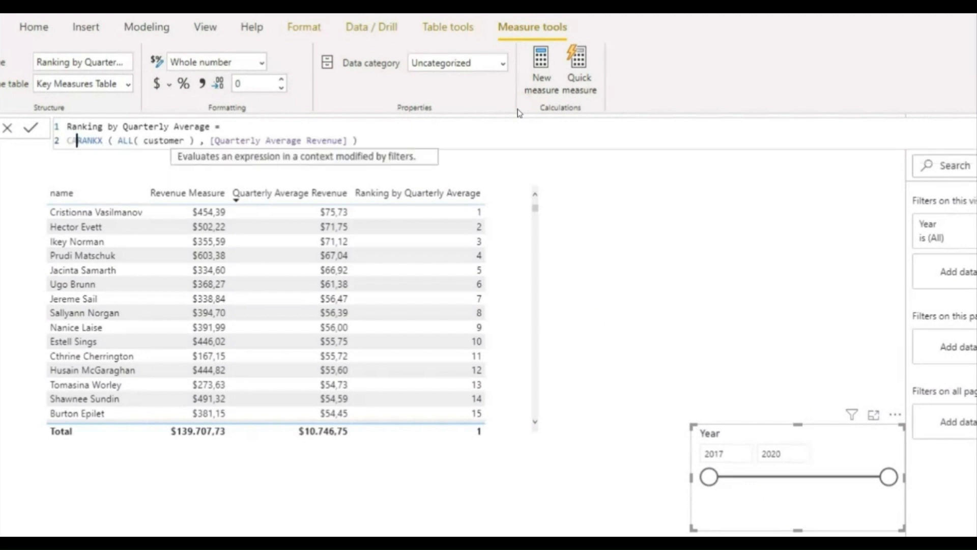
pyautogui.press('Tab')
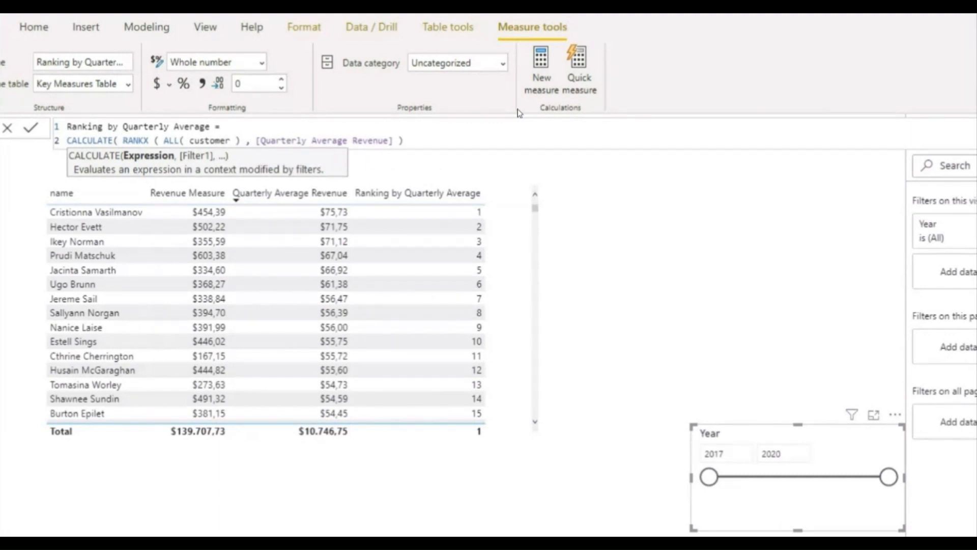
# Step: Add ALL ( DateTable[Year] ) on a new line as the filter argument of CALCULATE, close the function and commit the measure
pyautogui.click(417, 139)
pyautogui.write(',')
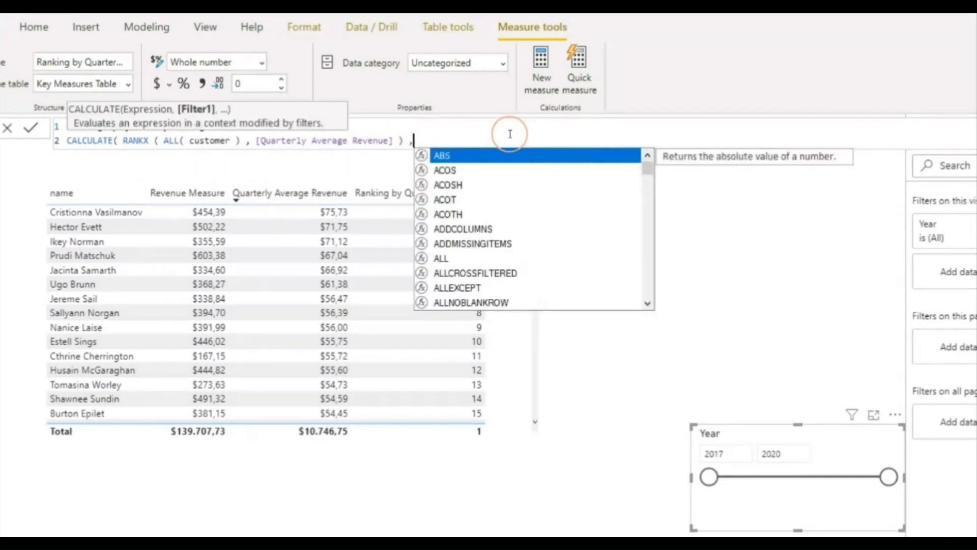
pyautogui.hotkey('shift', 'Return')
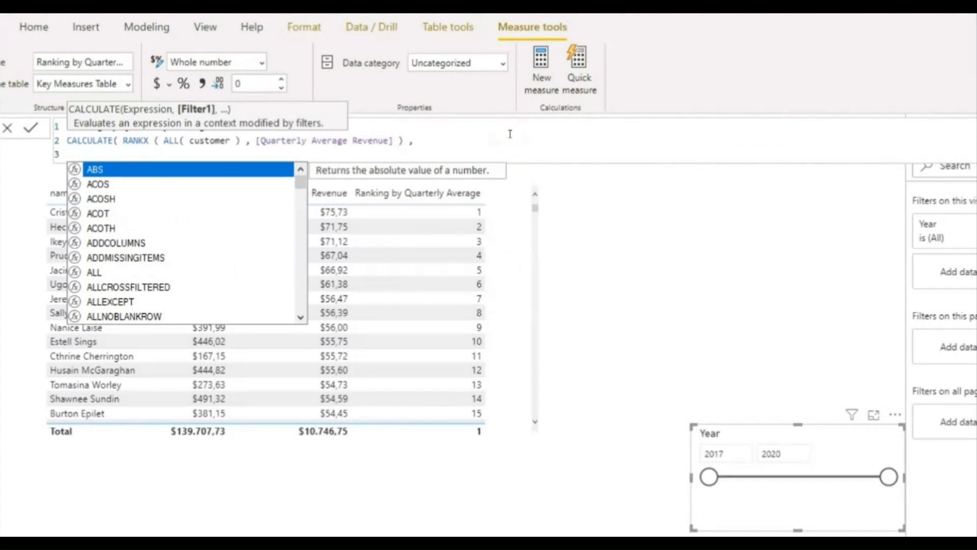
pyautogui.write('all')
pyautogui.press('BackSpace')
pyautogui.press('BackSpace')
pyautogui.press('BackSpace')
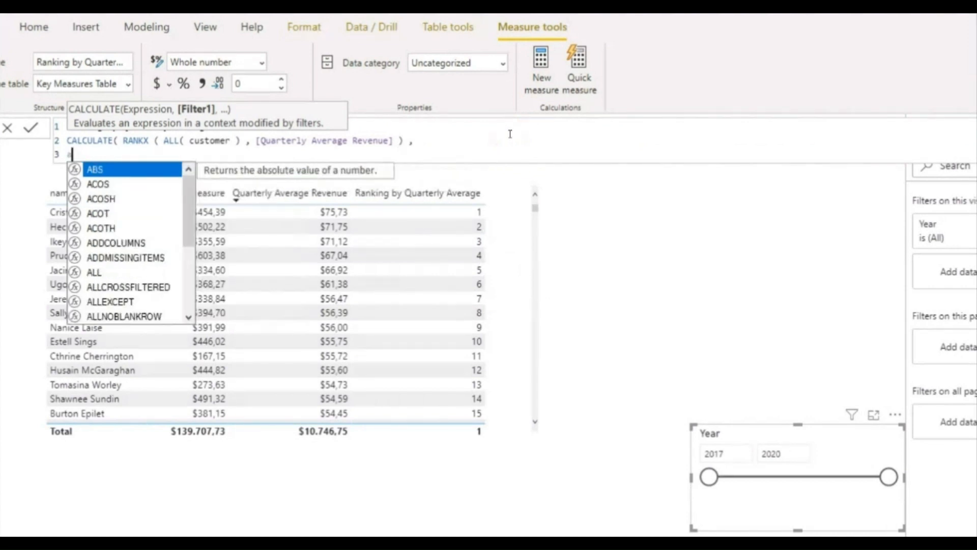
pyautogui.write('ALL (')
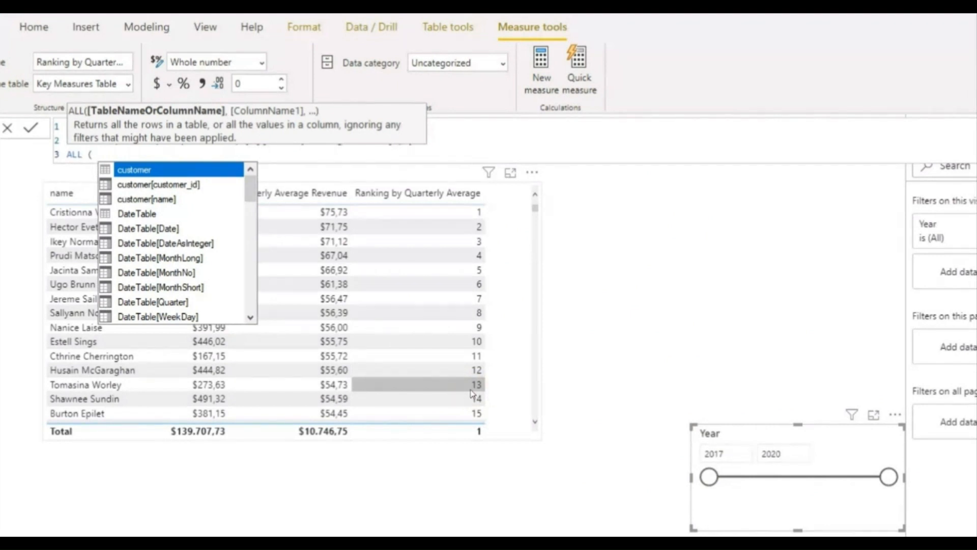
pyautogui.write('Yea')
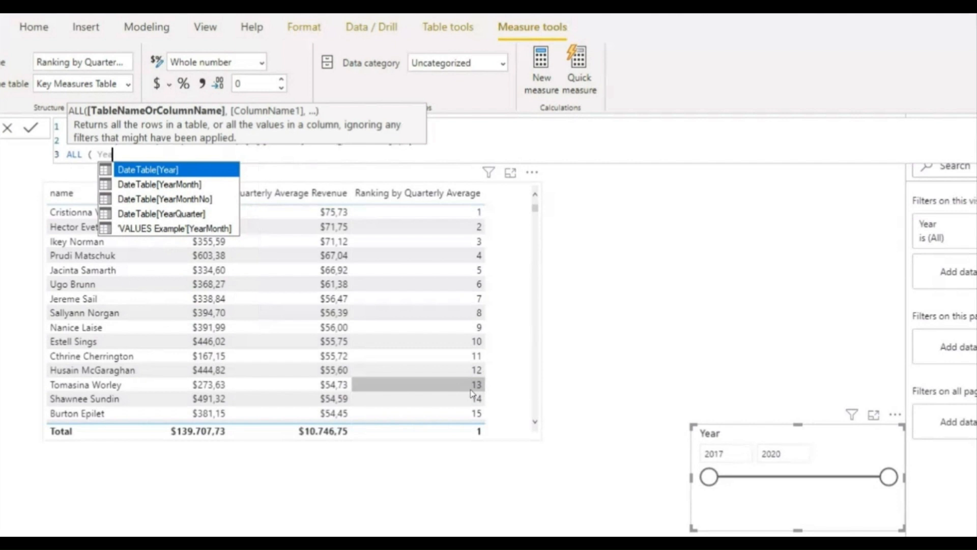
pyautogui.press('Tab')
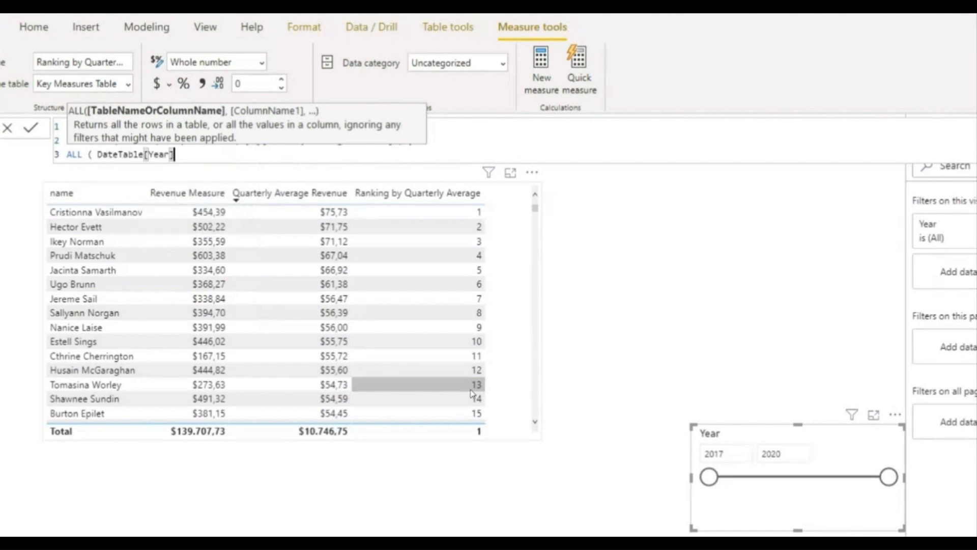
pyautogui.write(')')
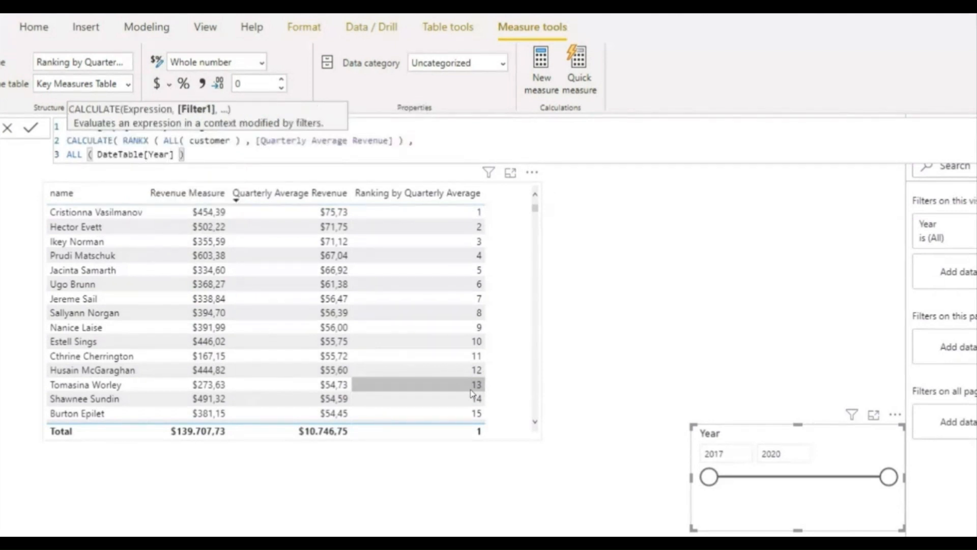
pyautogui.press('Left')
pyautogui.press('Right')
pyautogui.write(')')
pyautogui.press('Return')
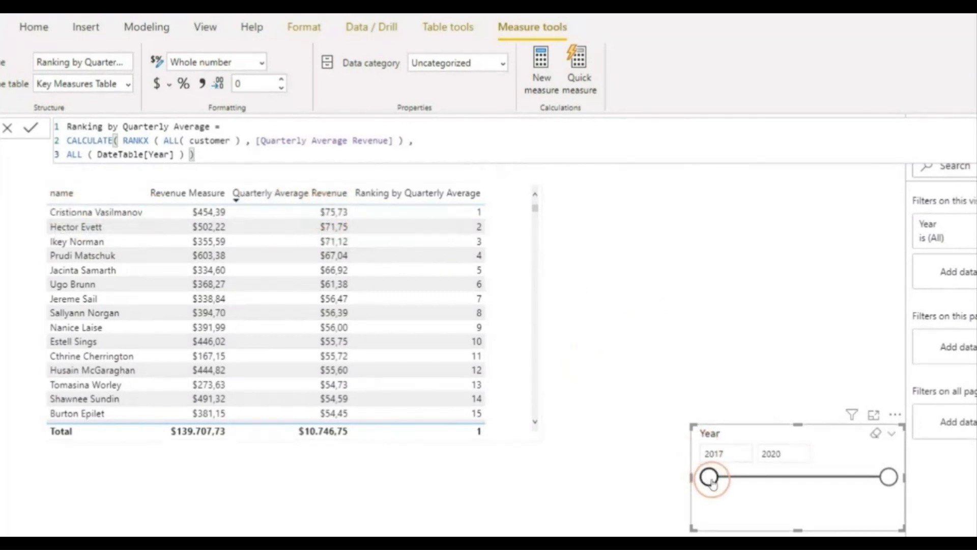
# Step: Narrow the Year slicer to 2019–2020 and compare the top customers' quarterly averages with their rankings
pyautogui.moveTo(710, 477); pyautogui.dragTo(829, 478)
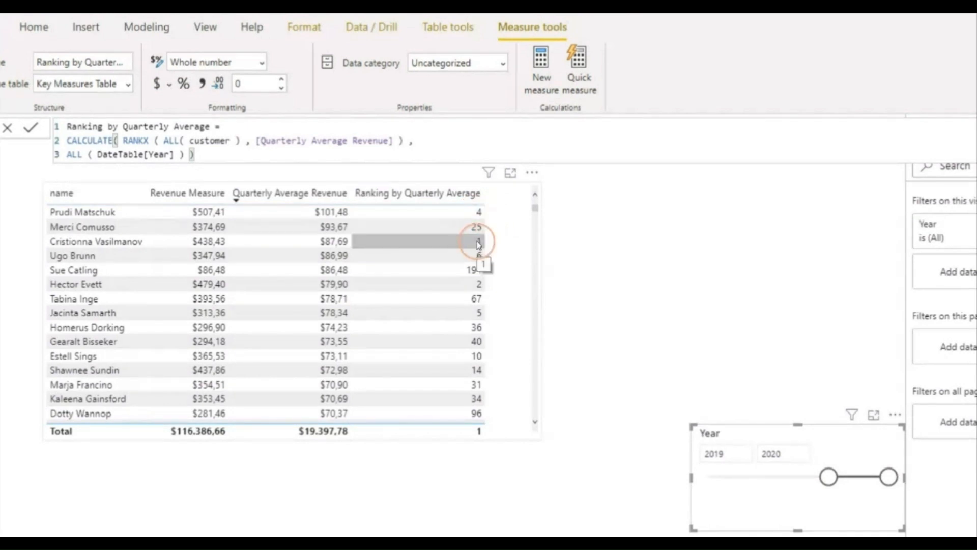
pyautogui.click(69, 244)
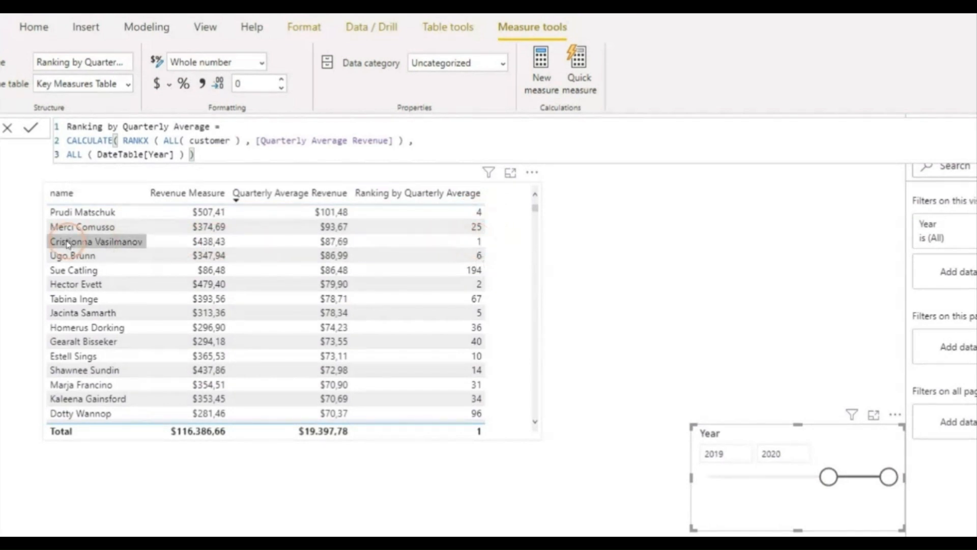
pyautogui.click(387, 241)
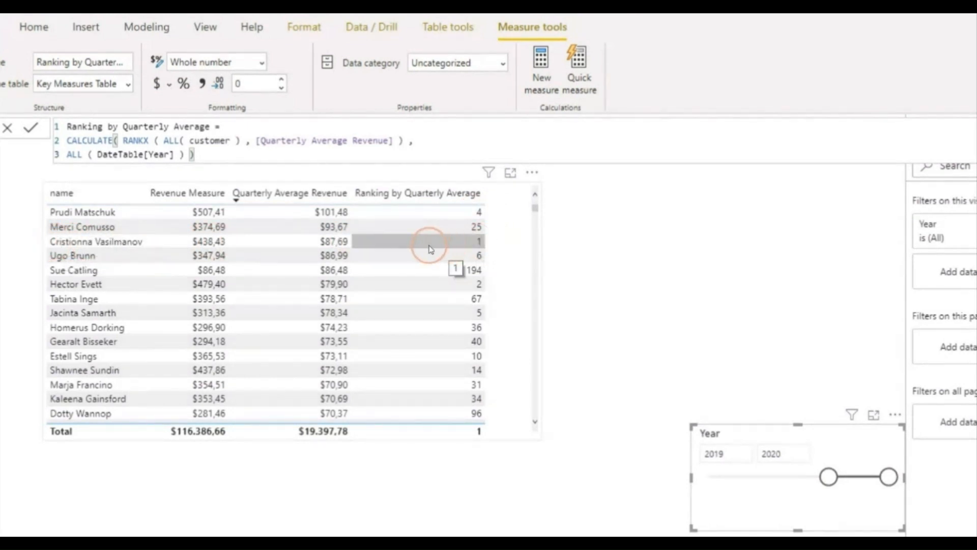
pyautogui.click(332, 243)
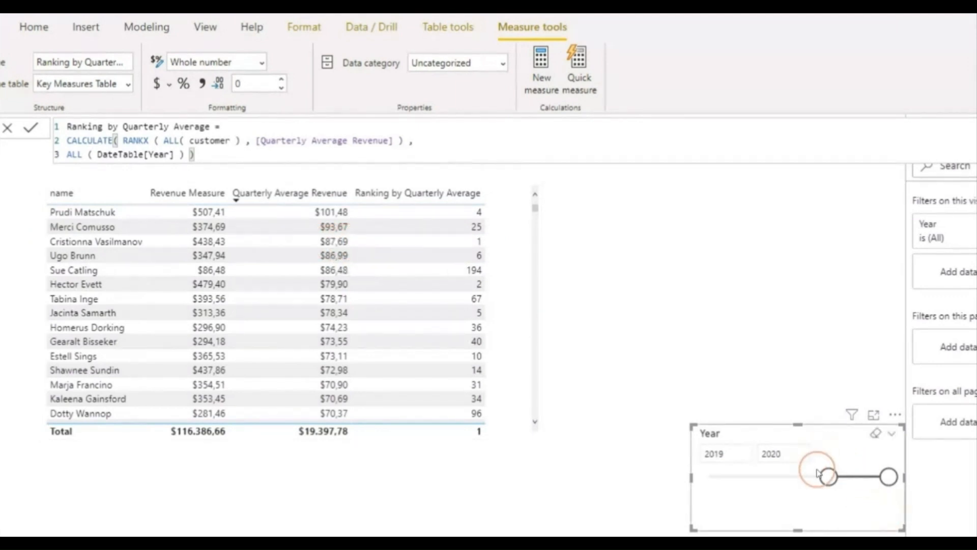
pyautogui.click(324, 243)
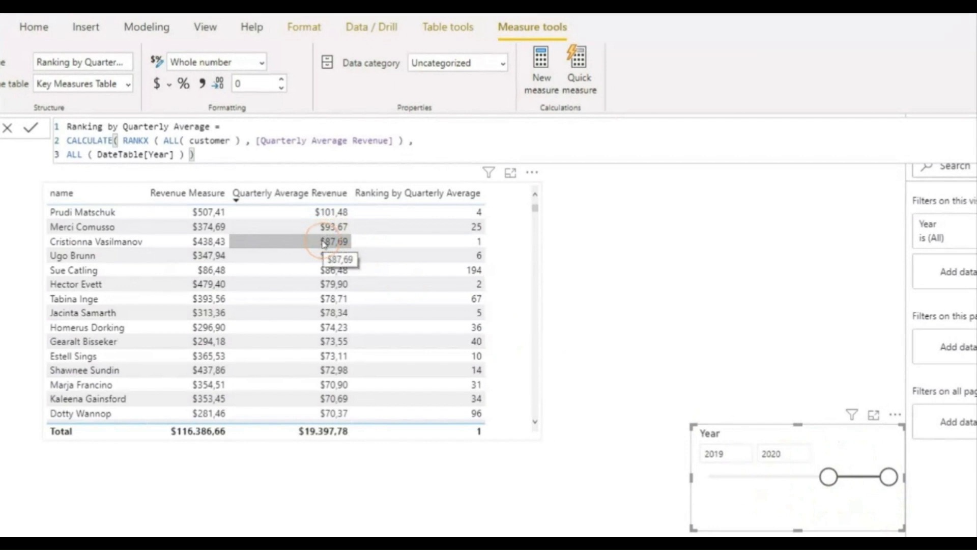
pyautogui.click(321, 228)
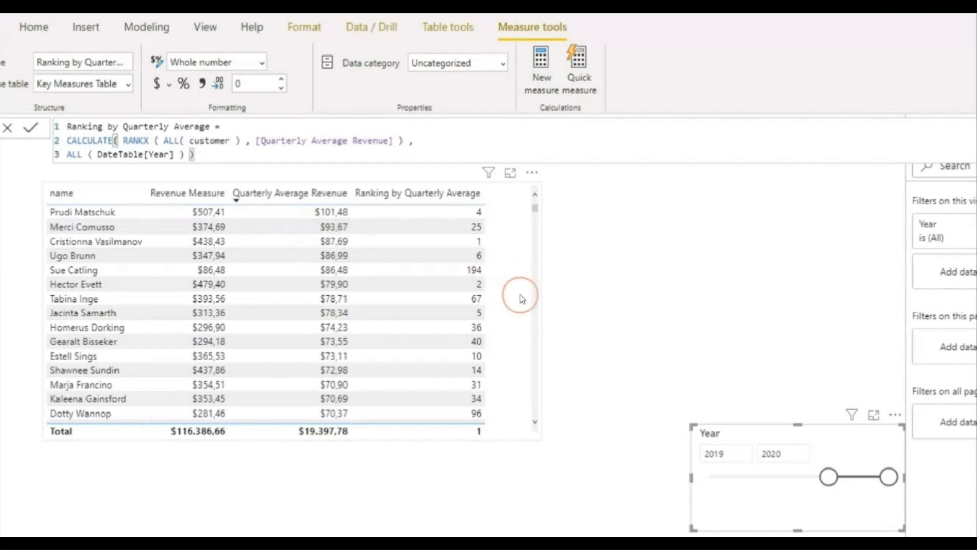
# Step: Add a slicer for the customer name field above the Year slicer and select six customers from the start of its list
pyautogui.moveTo(976, 357); pyautogui.dragTo(816, 294)
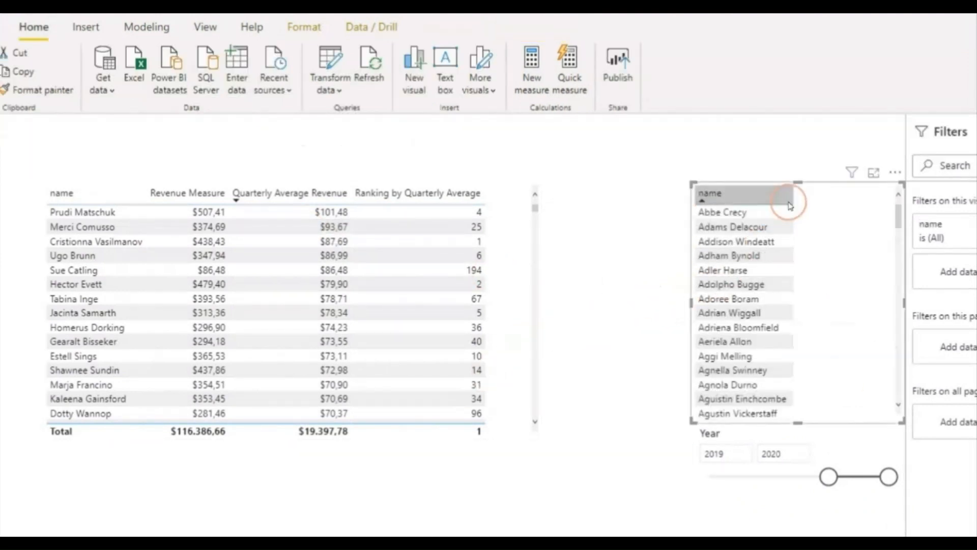
pyautogui.moveTo(824, 211); pyautogui.dragTo(833, 195)
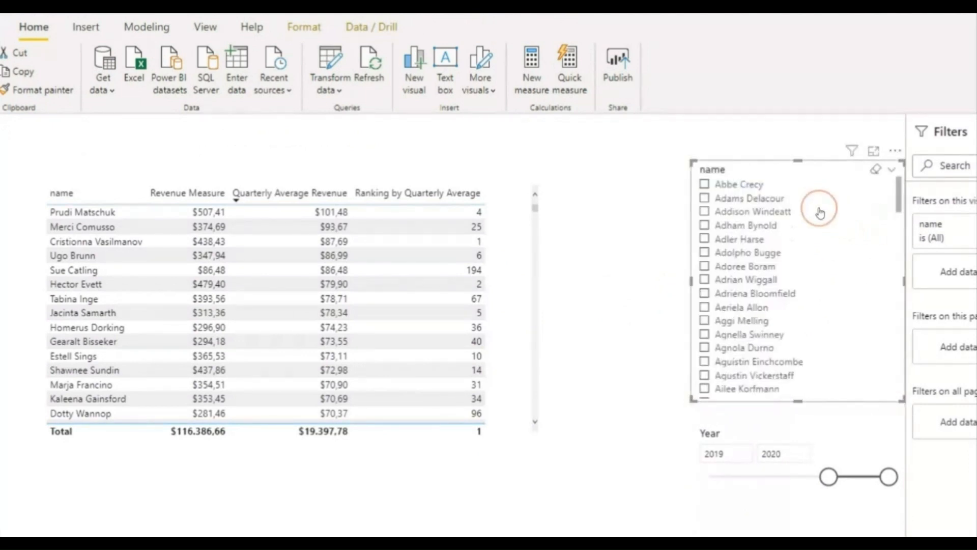
pyautogui.click(704, 184)
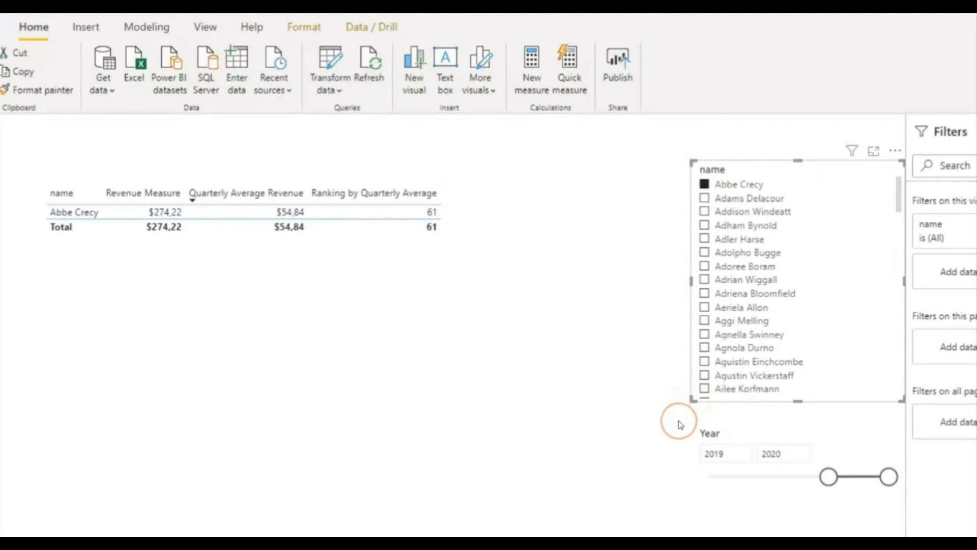
pyautogui.click(704, 211)
pyautogui.click(706, 253)
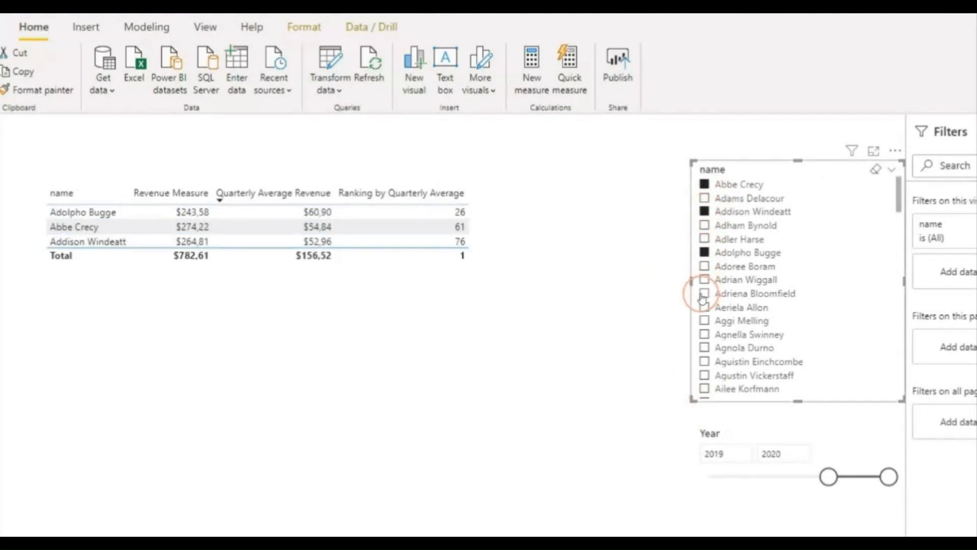
pyautogui.click(704, 294)
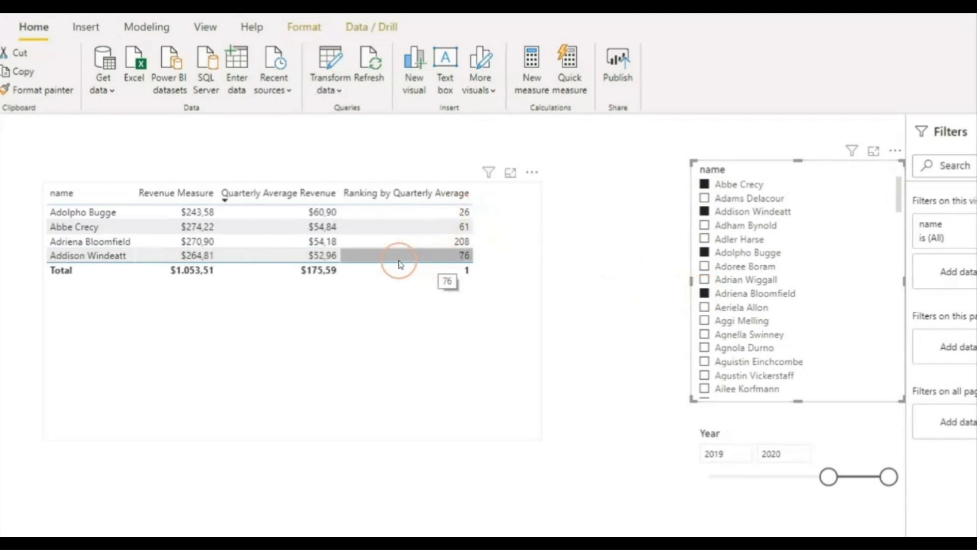
pyautogui.click(705, 361)
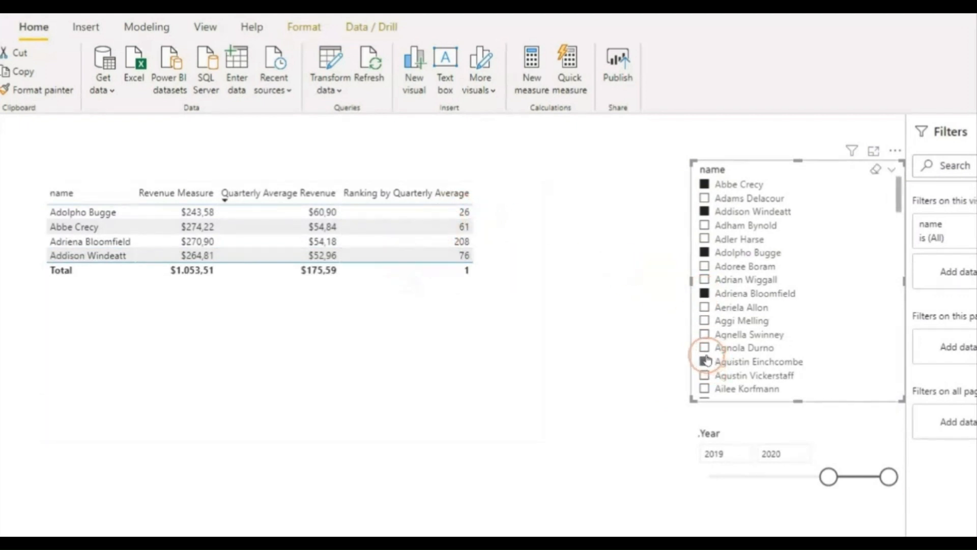
pyautogui.click(705, 321)
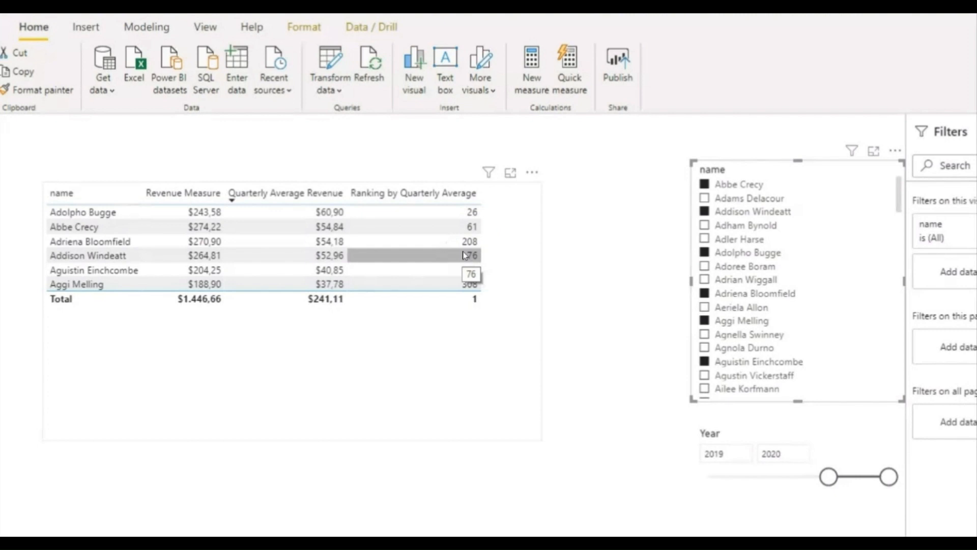
pyautogui.click(506, 258)
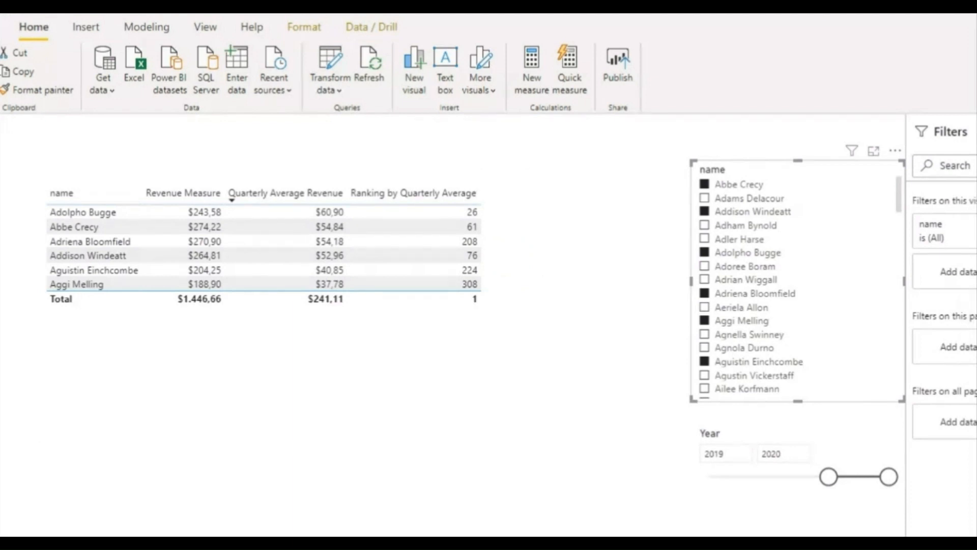
# Step: Replace ALL with ALLSELECTED around the customer table in the Ranking by Quarterly Average measure's RANKX and commit the formula
pyautogui.click(976, 306)
pyautogui.click(251, 154)
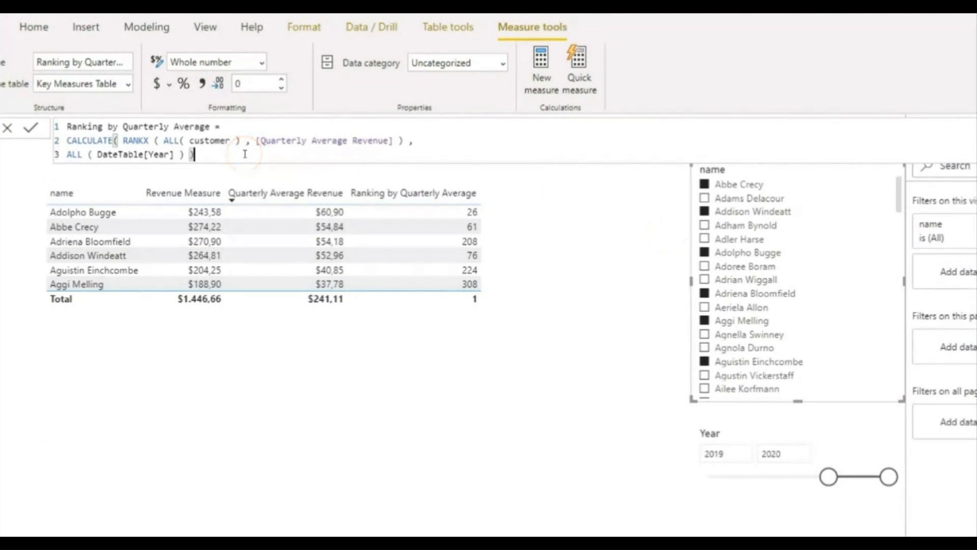
pyautogui.click(161, 140)
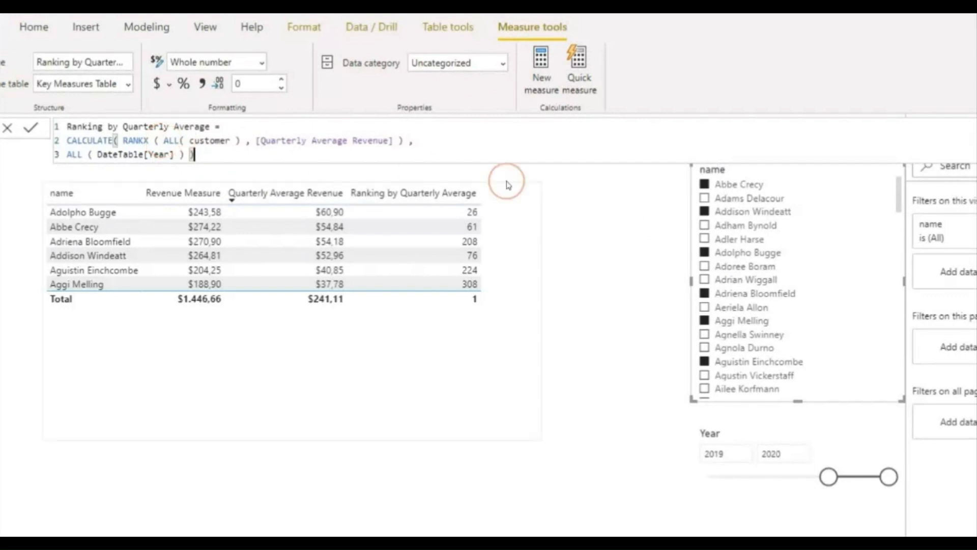
pyautogui.click(741, 185)
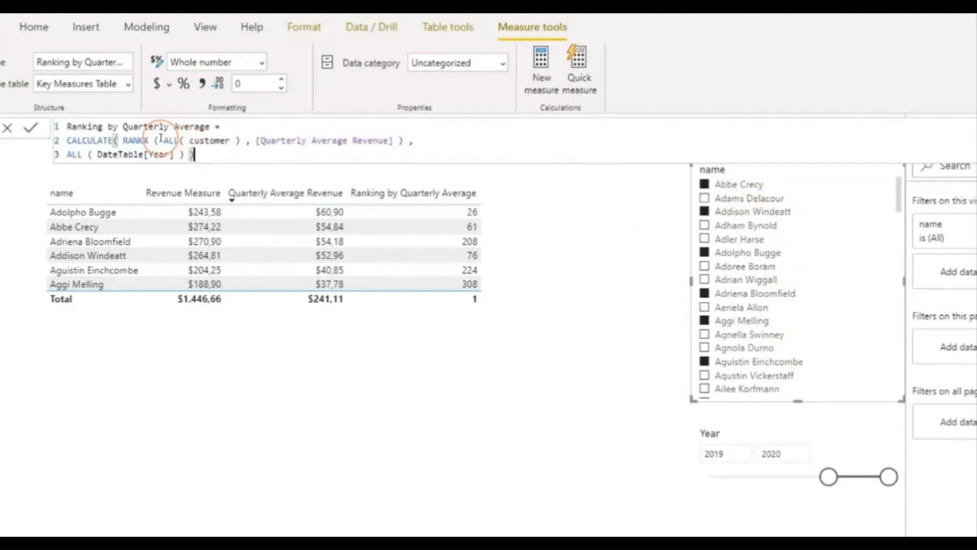
pyautogui.moveTo(162, 140); pyautogui.dragTo(245, 142)
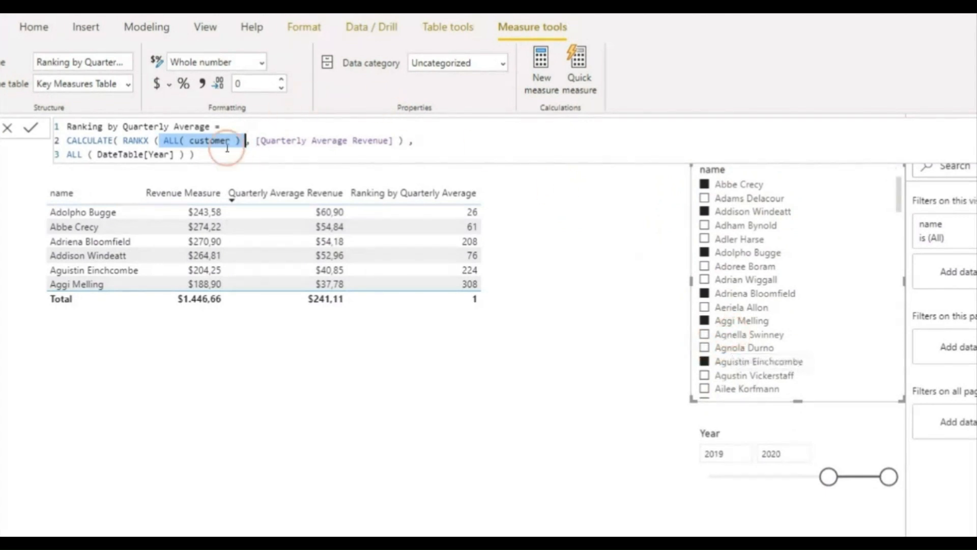
pyautogui.click(179, 141)
pyautogui.write('SEL')
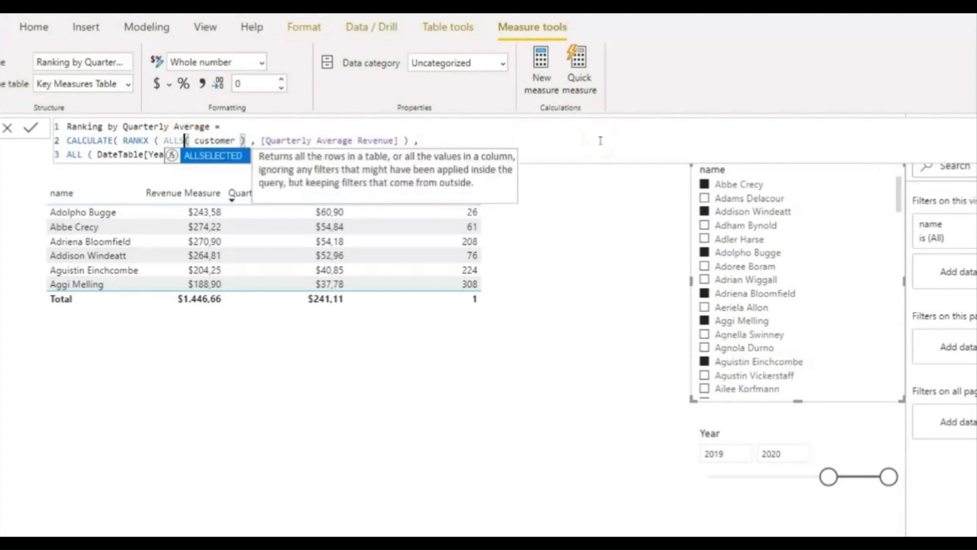
pyautogui.write('E')
pyautogui.press('Tab')
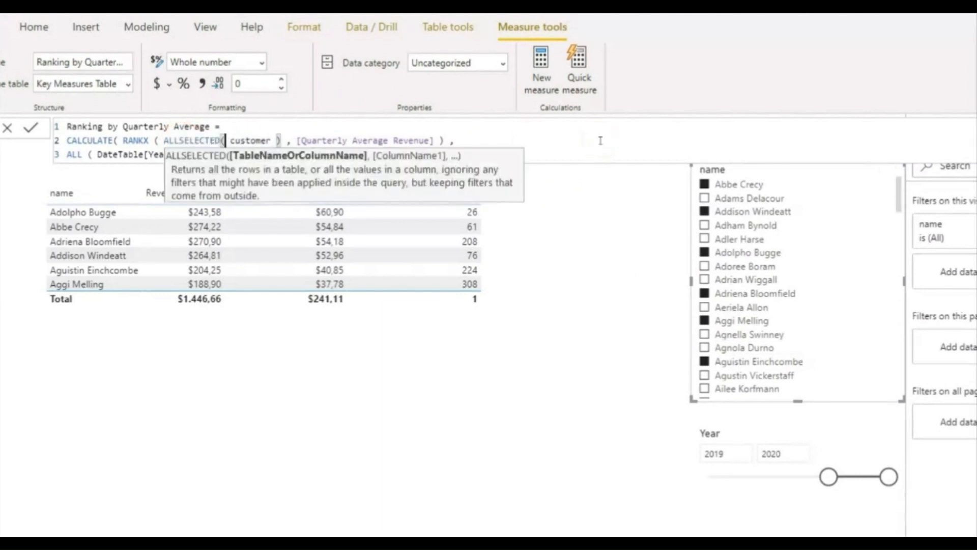
pyautogui.press('Return')
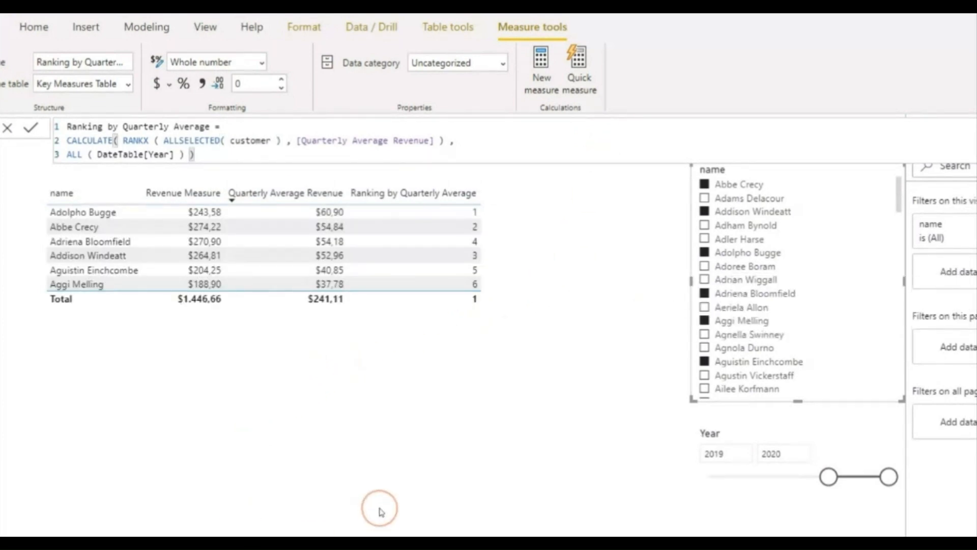
pyautogui.click(454, 381)
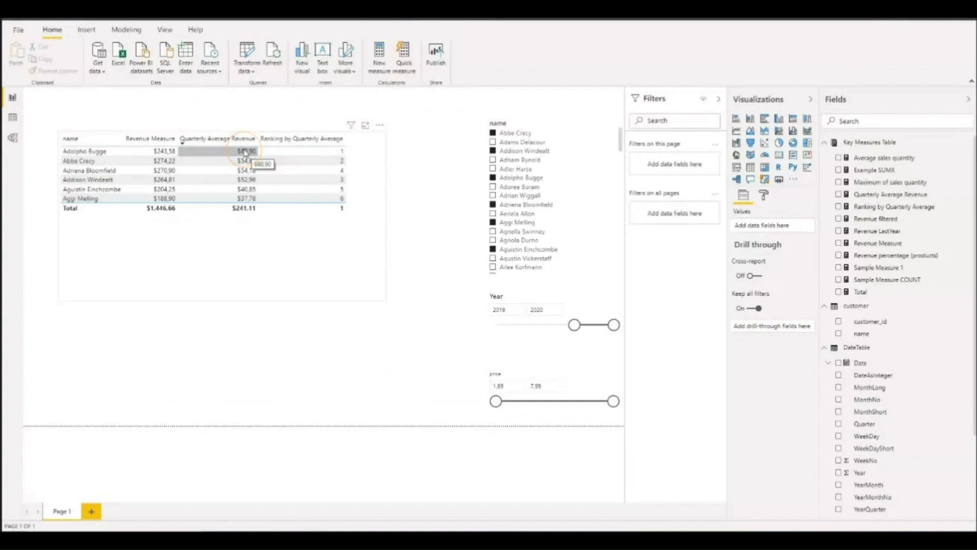
# Step: Shrink the customer ranking table visual so that its frame fits closely around the listed rows
pyautogui.click(384, 301)
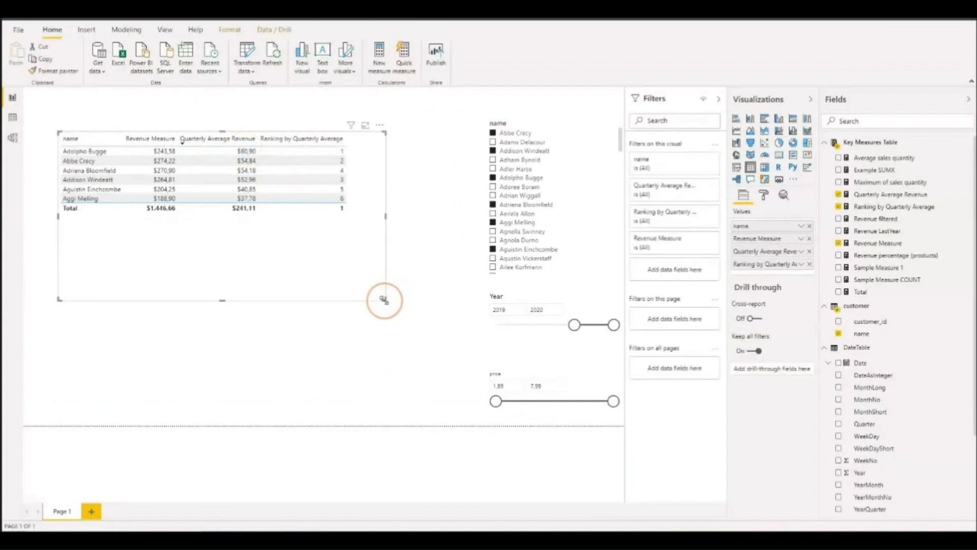
pyautogui.moveTo(383, 300); pyautogui.dragTo(373, 219)
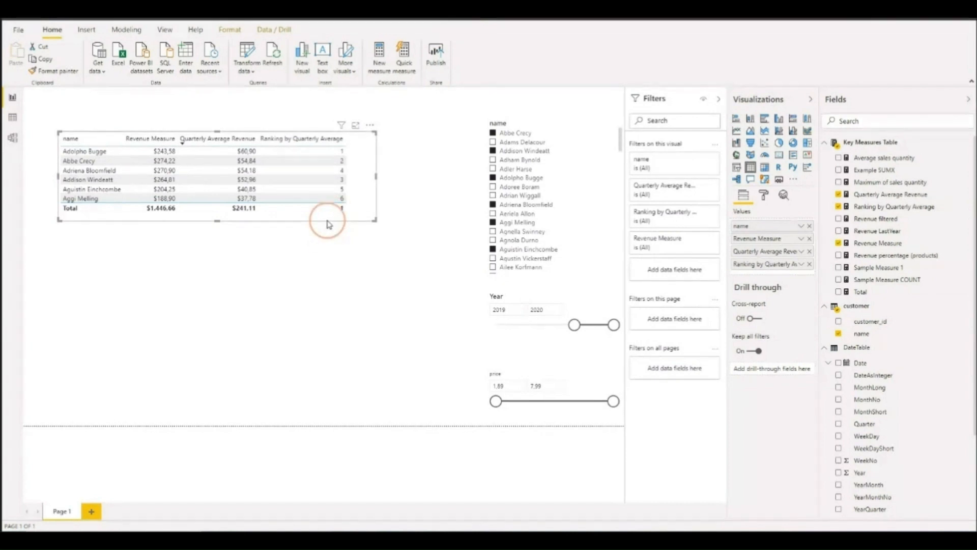
# Step: Create a manually entered table named TopNFilter with two columns, TopNValue and TopNName
pyautogui.click(187, 55)
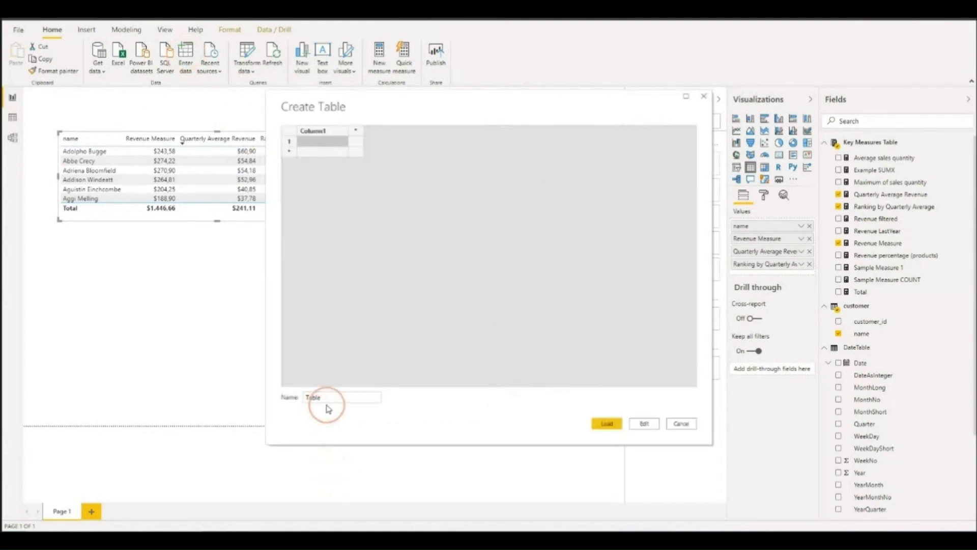
pyautogui.moveTo(326, 400); pyautogui.dragTo(283, 399)
pyautogui.write('T')
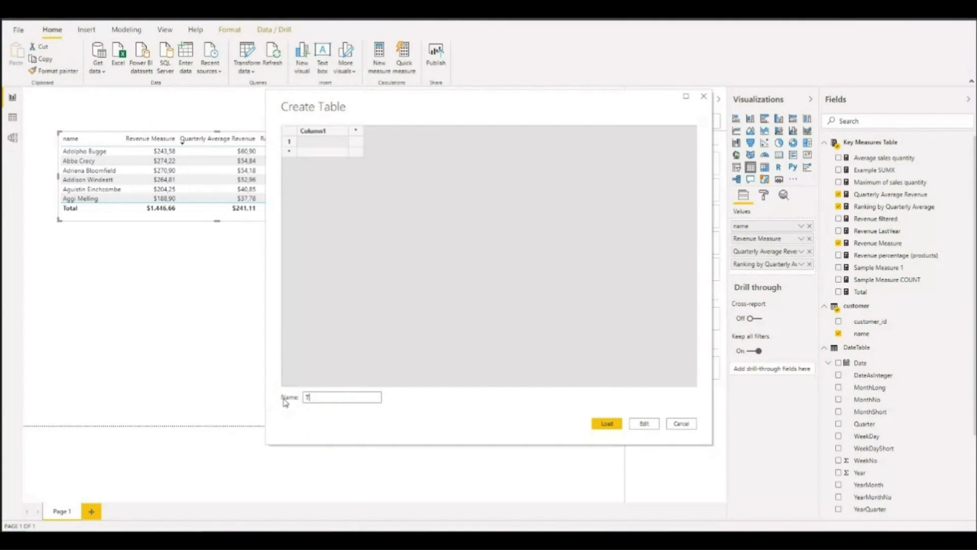
pyautogui.write('opNFilter')
pyautogui.click(333, 131)
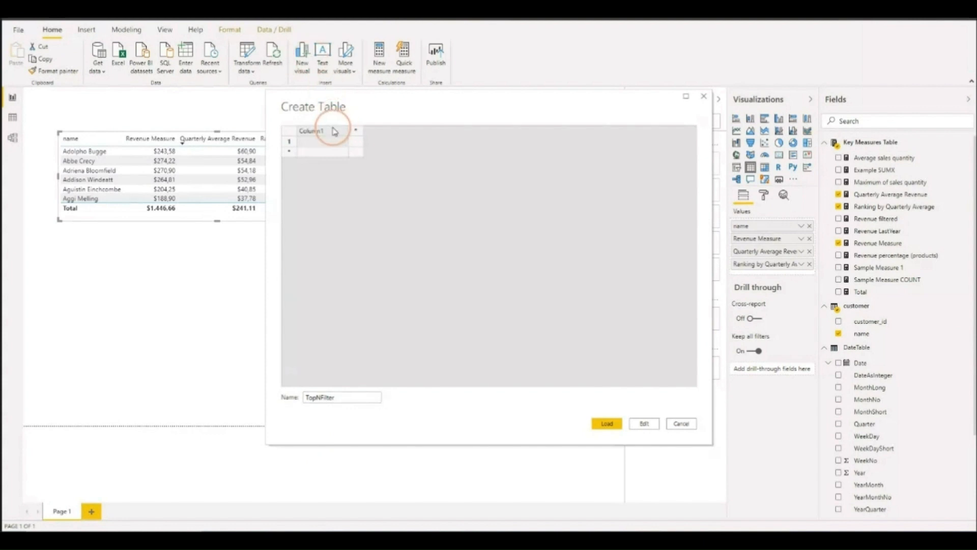
pyautogui.doubleClick(317, 131)
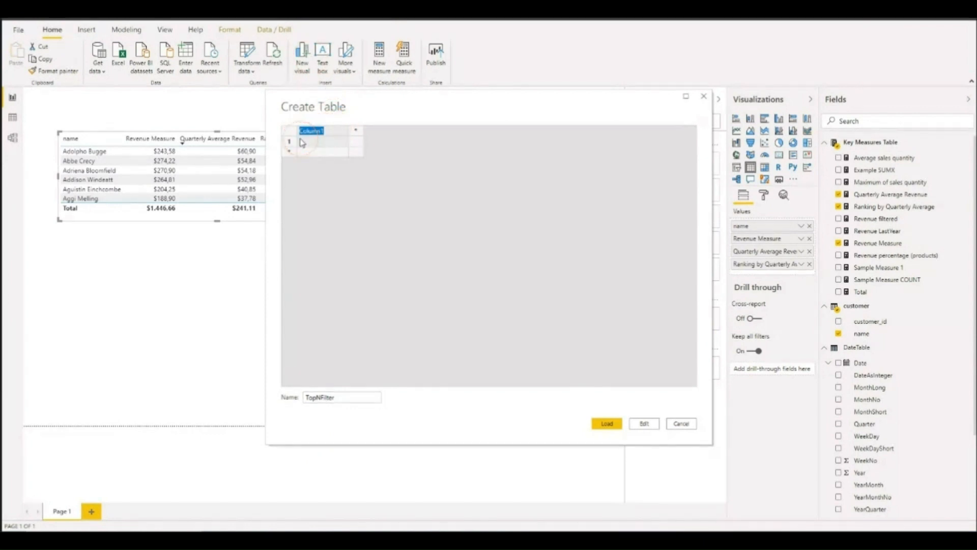
pyautogui.write('Value')
pyautogui.press('Tab')
pyautogui.write('T')
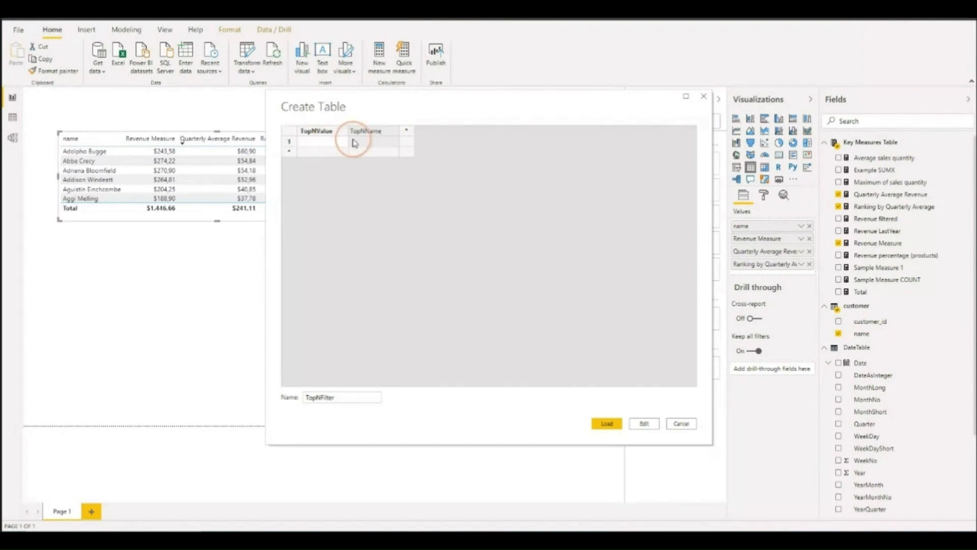
# Step: Fill the TopNValue column with 3, 5, 10, 20 and 50 in consecutive rows
pyautogui.click(336, 144)
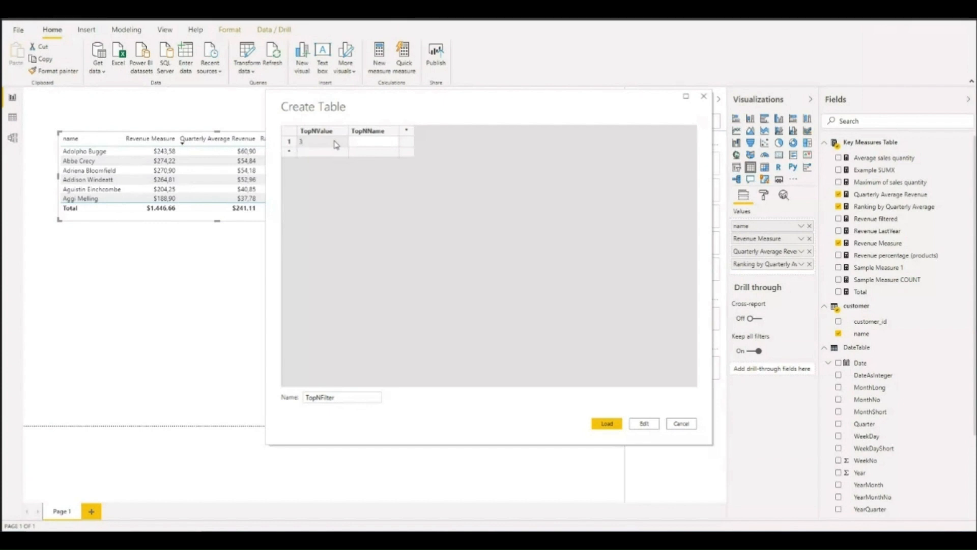
pyautogui.press('Return')
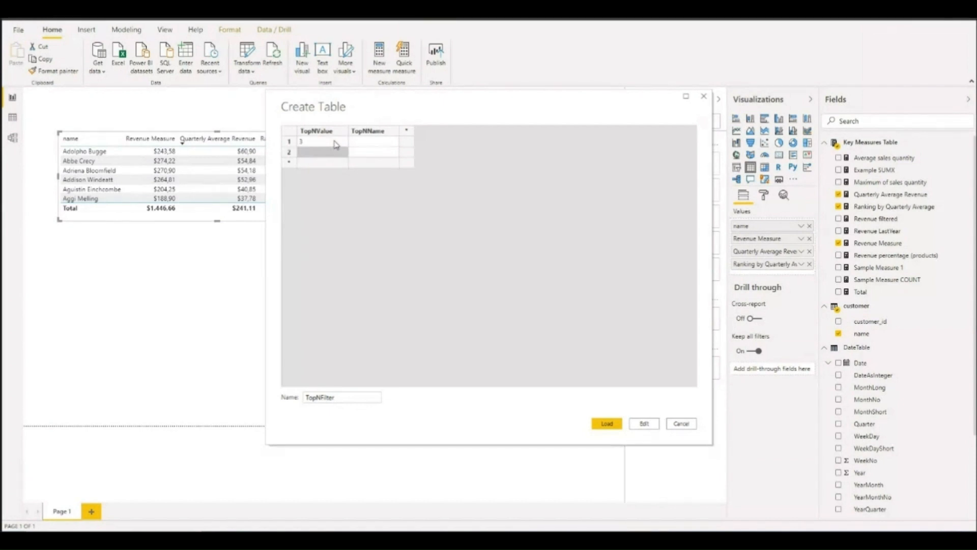
pyautogui.write('5')
pyautogui.press('Return')
pyautogui.write('10')
pyautogui.press('Return')
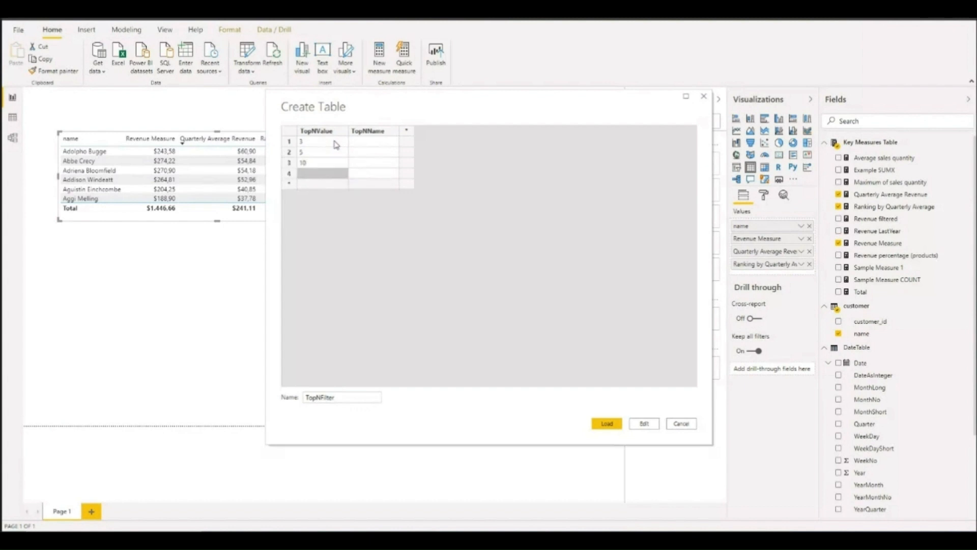
pyautogui.write('1')
pyautogui.write('0')
pyautogui.press('Return')
pyautogui.write('50')
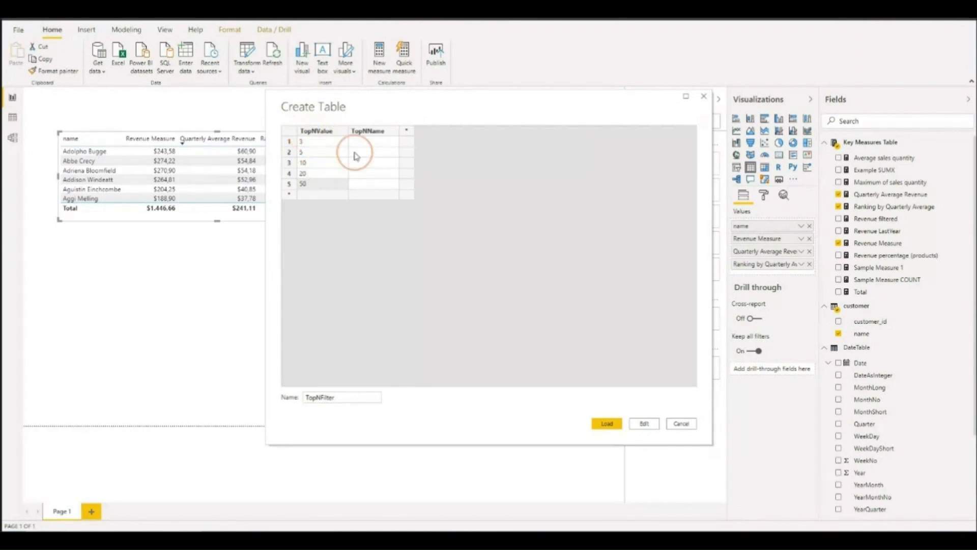
# Step: Fill the TopNName column with Top 3, Top 5, Top 10, Top 20 and Top 50, and load the table into the model
pyautogui.click(369, 143)
pyautogui.click(369, 143)
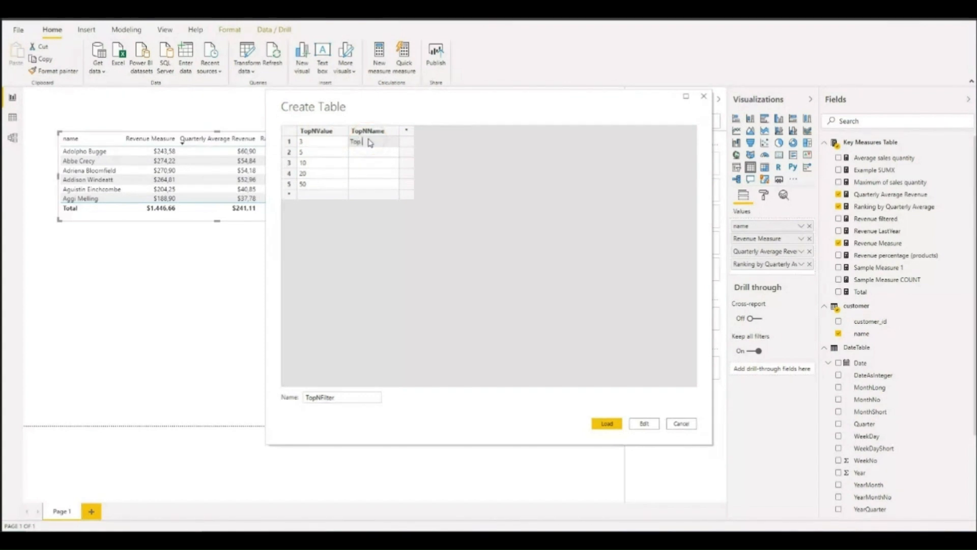
pyautogui.write('Top 3')
pyautogui.press('Return')
pyautogui.write('To')
pyautogui.press('Return')
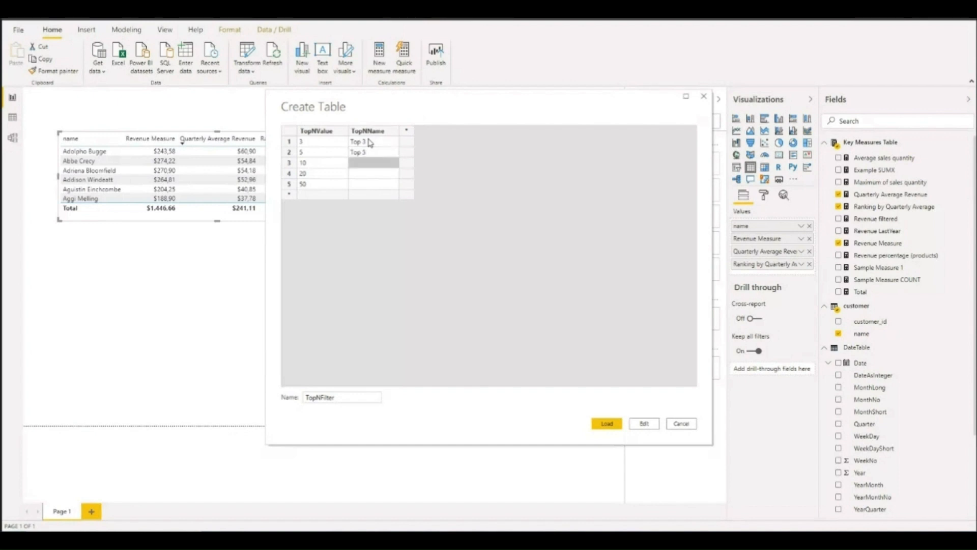
pyautogui.write('Top')
pyautogui.press('Return')
pyautogui.press('Up')
pyautogui.press('F2')
pyautogui.press('BackSpace')
pyautogui.press('Return')
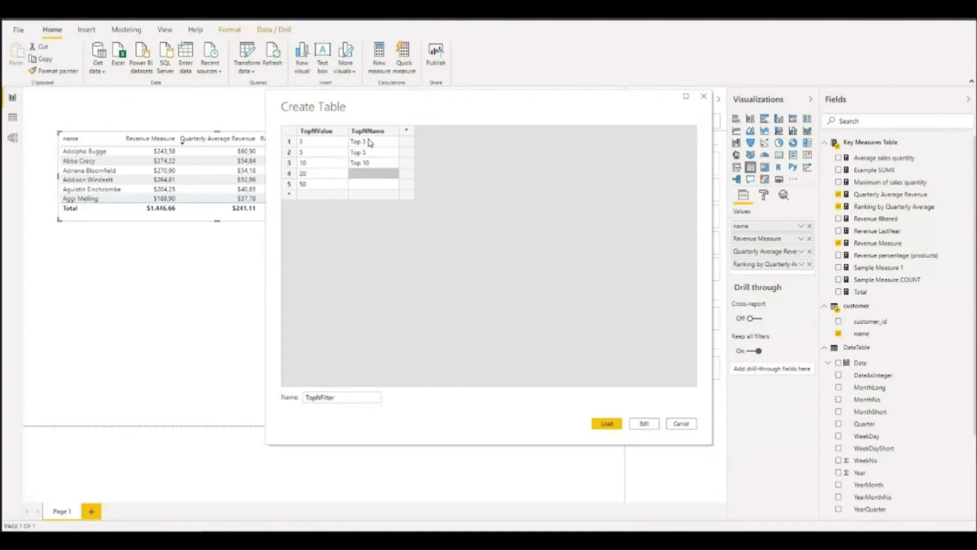
pyautogui.write('Top 20')
pyautogui.press('Return')
pyautogui.write('T')
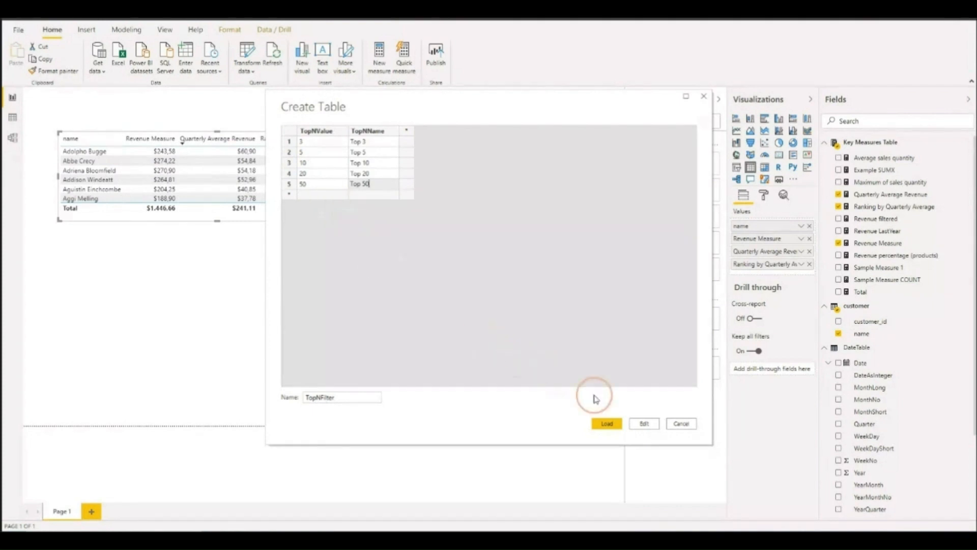
pyautogui.click(608, 424)
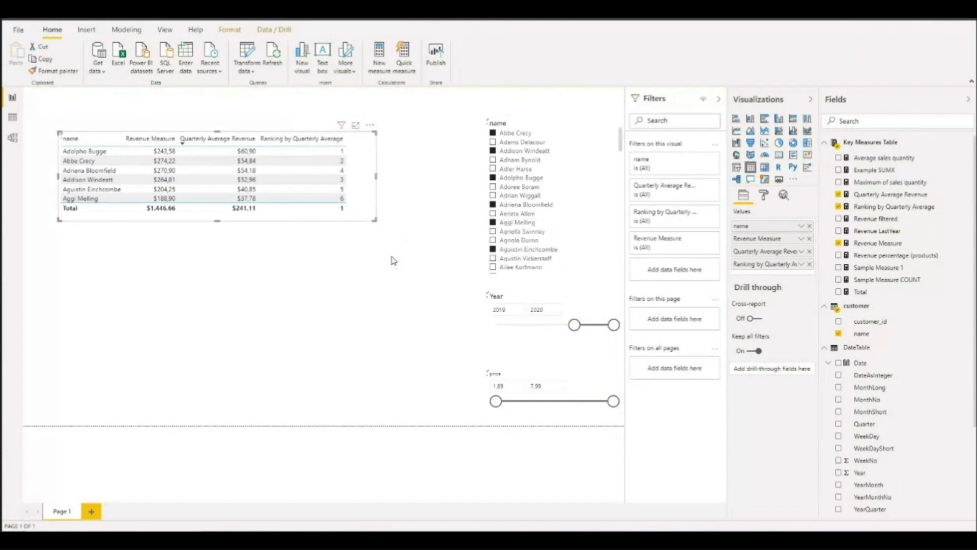
# Step: Add a slicer for the TopNName field of TopNFilter below the customer table and narrow it to fit its options
pyautogui.scroll(-5, 883, 442)
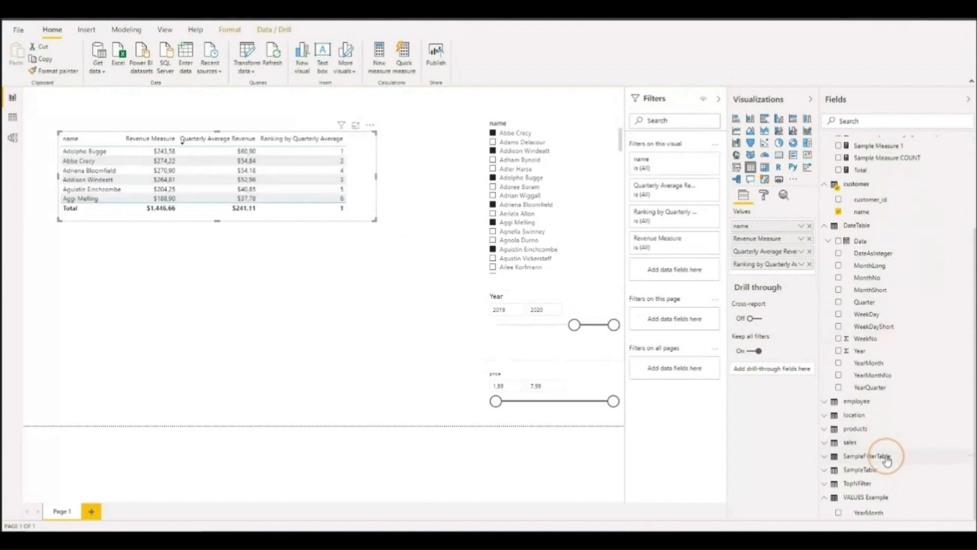
pyautogui.click(825, 497)
pyautogui.click(826, 498)
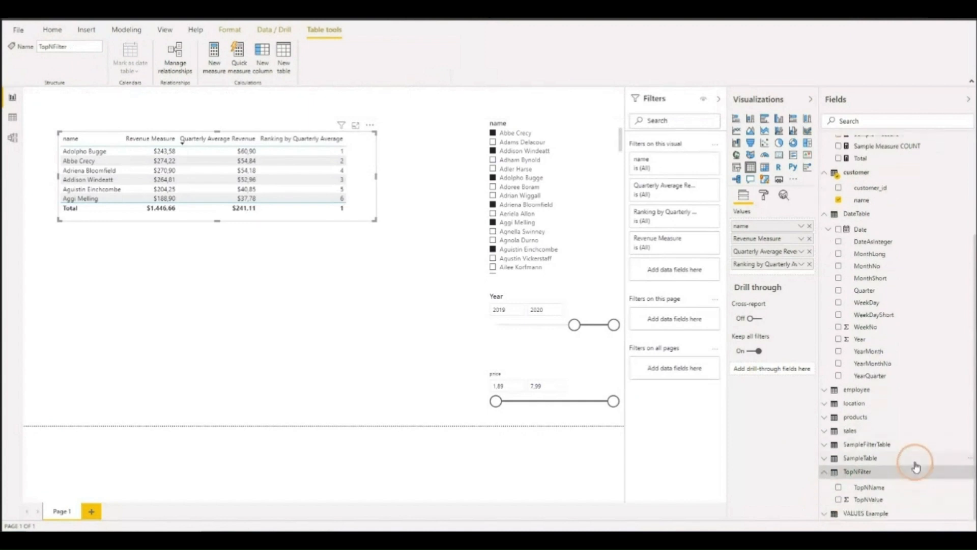
pyautogui.moveTo(898, 491); pyautogui.dragTo(250, 349)
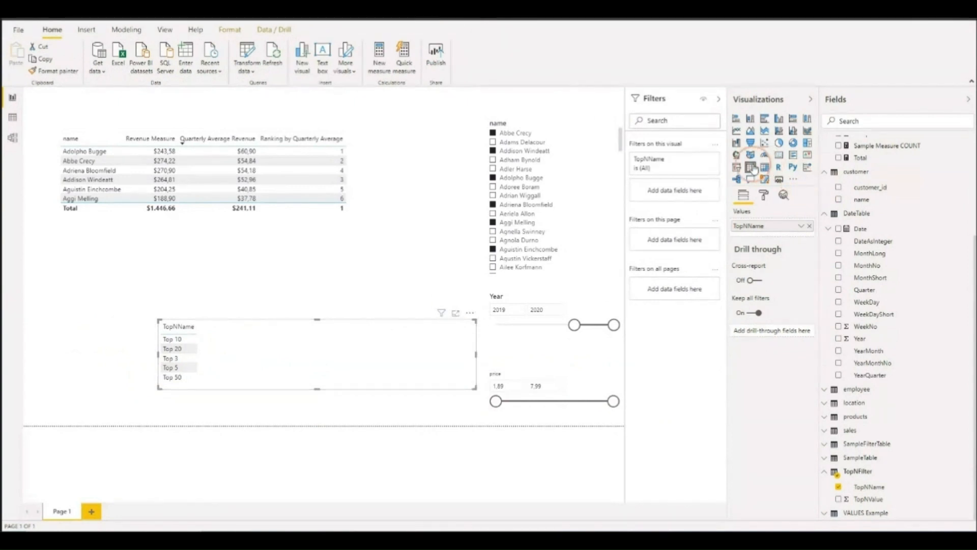
pyautogui.click(737, 168)
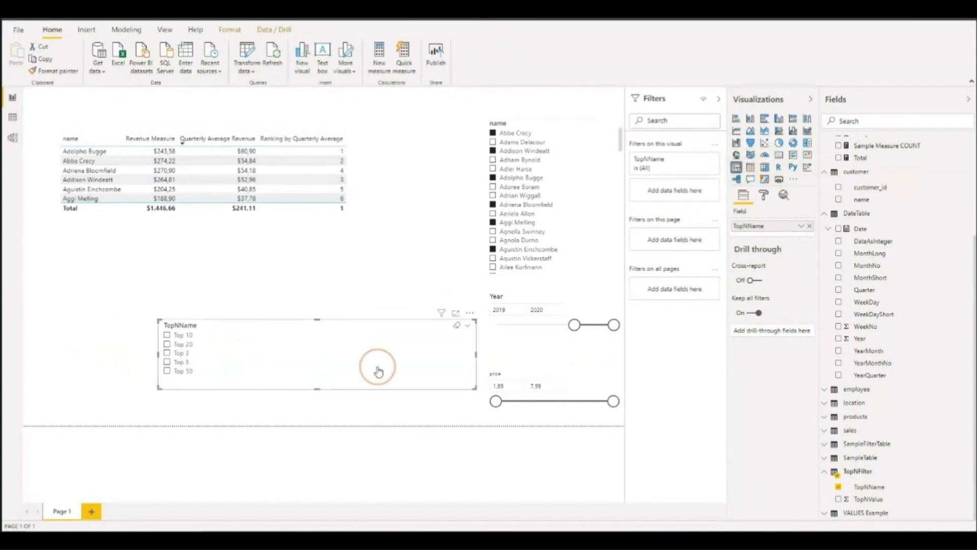
pyautogui.click(450, 356)
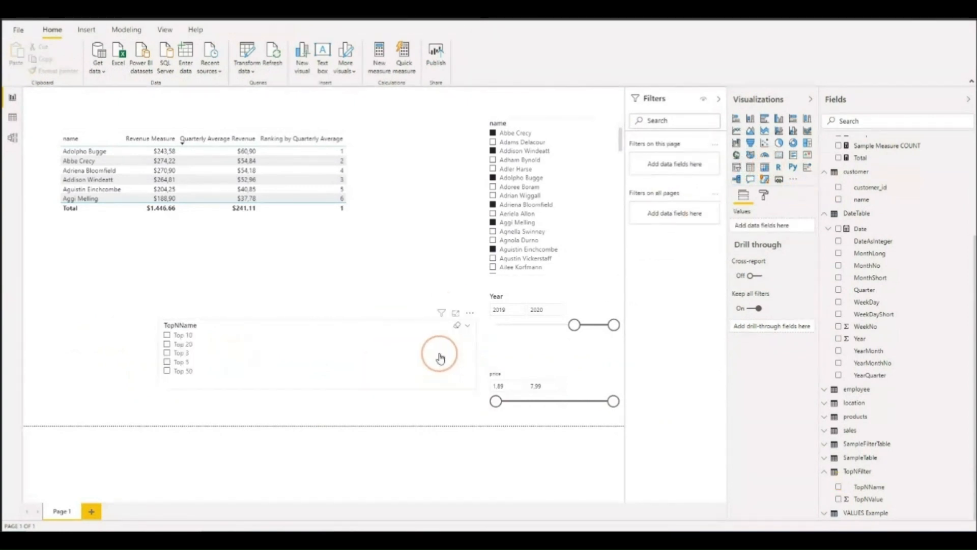
pyautogui.click(451, 356)
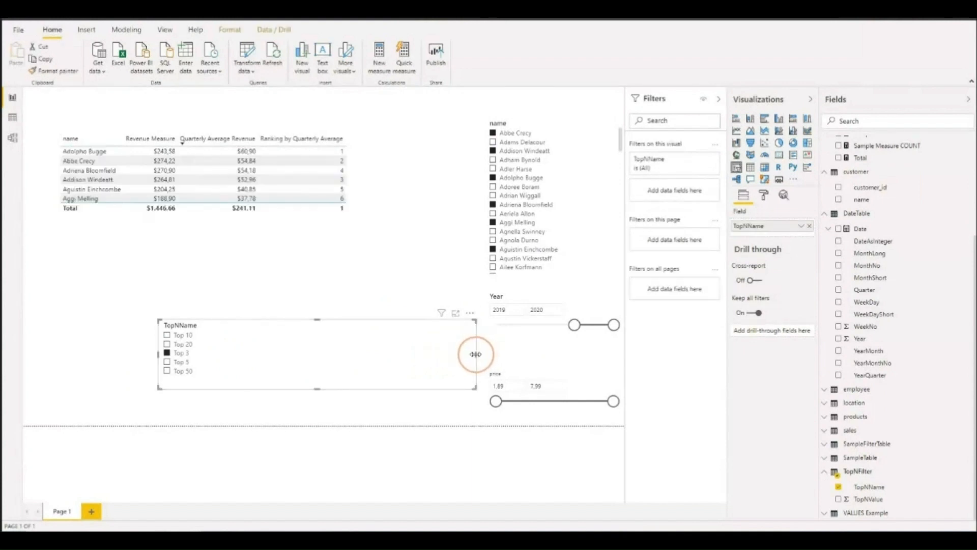
pyautogui.moveTo(474, 353); pyautogui.dragTo(241, 360)
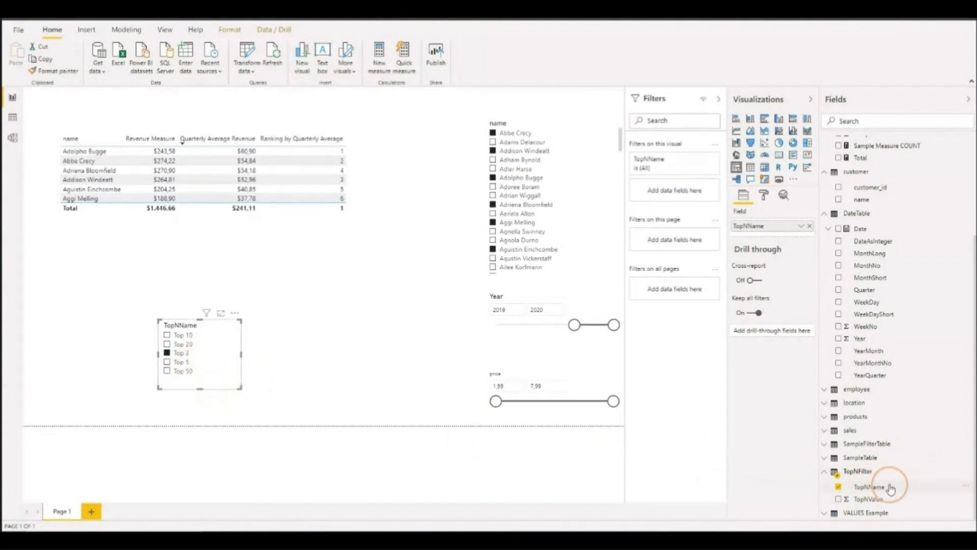
# Step: Sort the TopNName column by TopNValue and move its slicer closer to the Year and price slicers
pyautogui.click(868, 488)
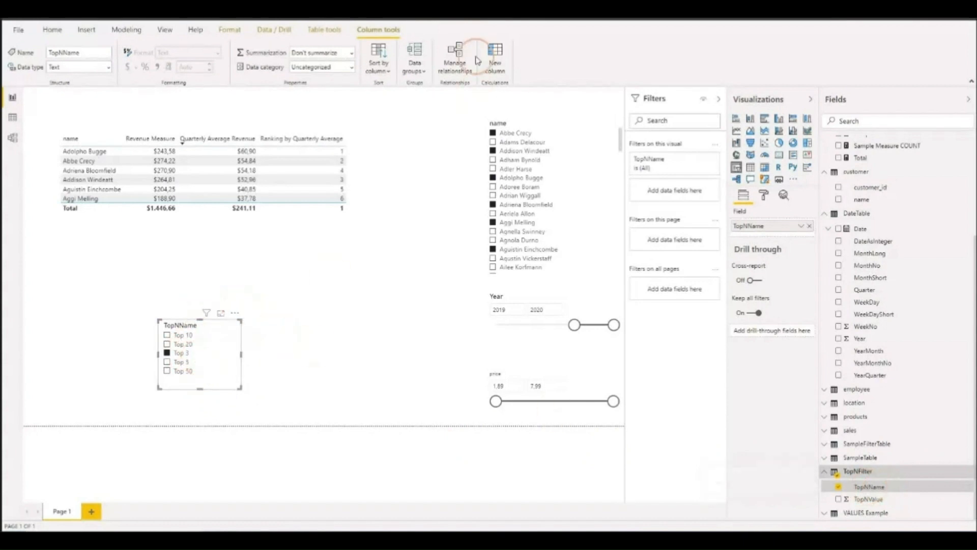
pyautogui.click(377, 73)
pyautogui.click(387, 74)
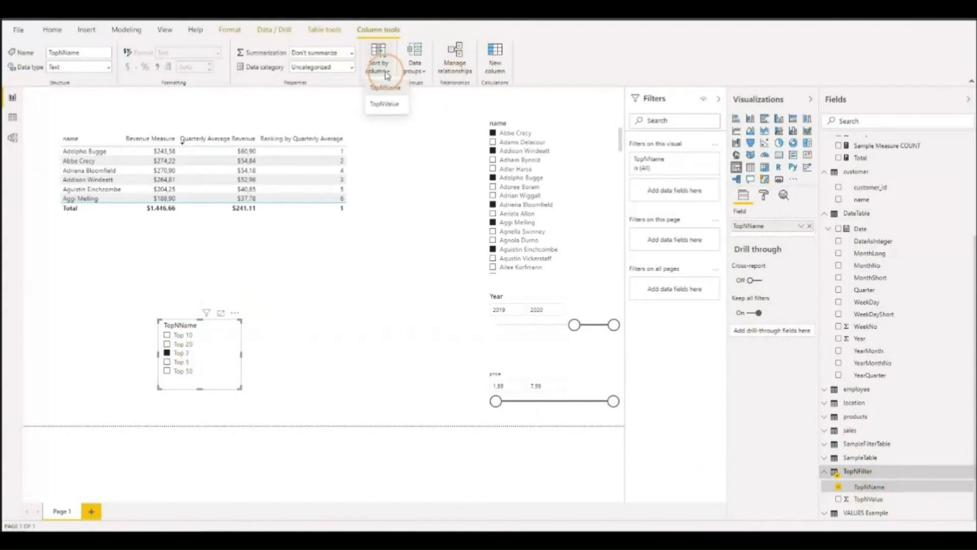
pyautogui.click(384, 104)
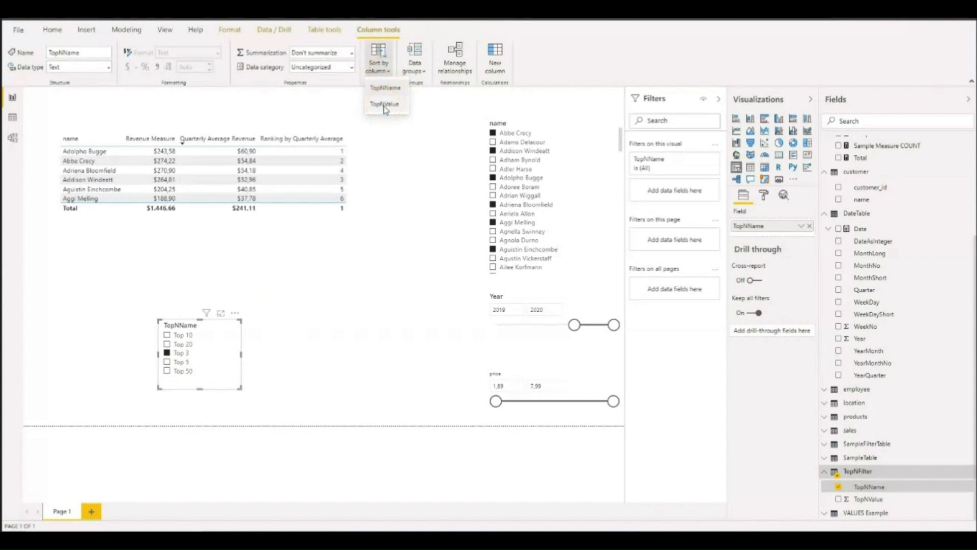
pyautogui.click(384, 104)
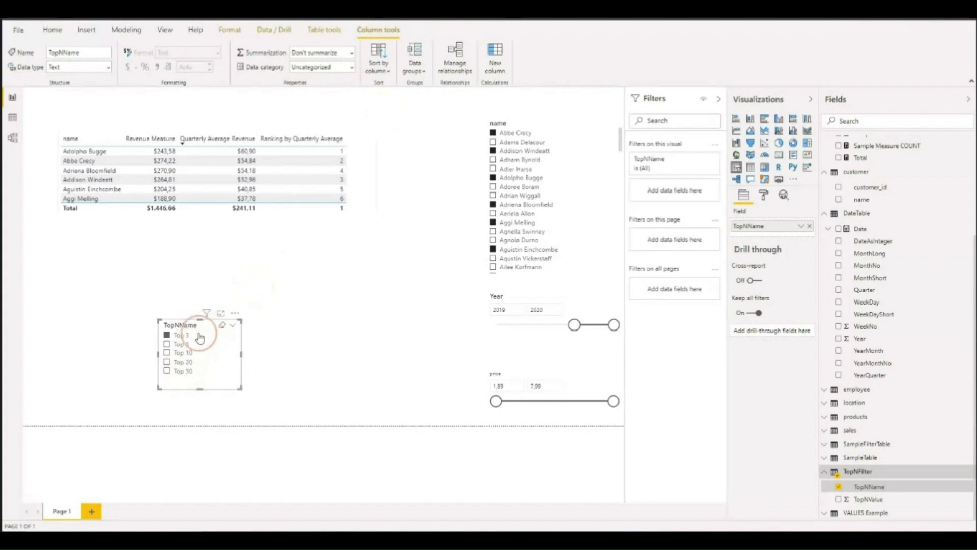
pyautogui.moveTo(207, 330); pyautogui.dragTo(383, 327)
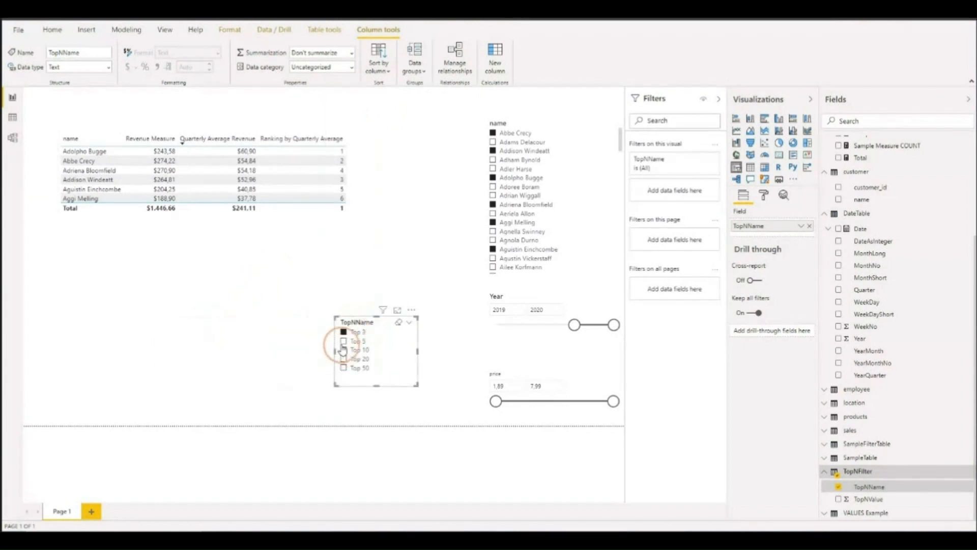
# Step: Try the different options of the TopNName slicer and leave Top 3 selected
pyautogui.click(344, 343)
pyautogui.click(344, 351)
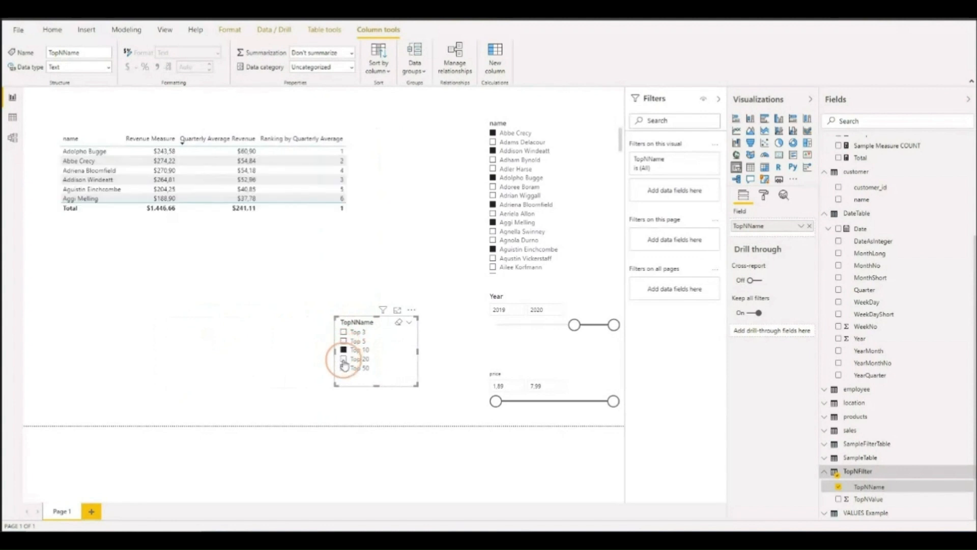
pyautogui.click(344, 359)
pyautogui.click(343, 350)
pyautogui.click(344, 342)
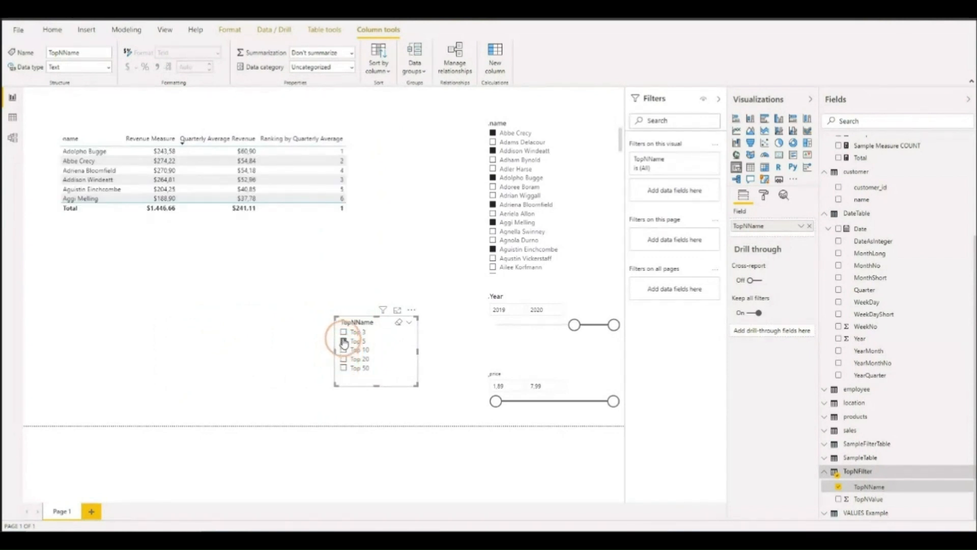
pyautogui.click(343, 332)
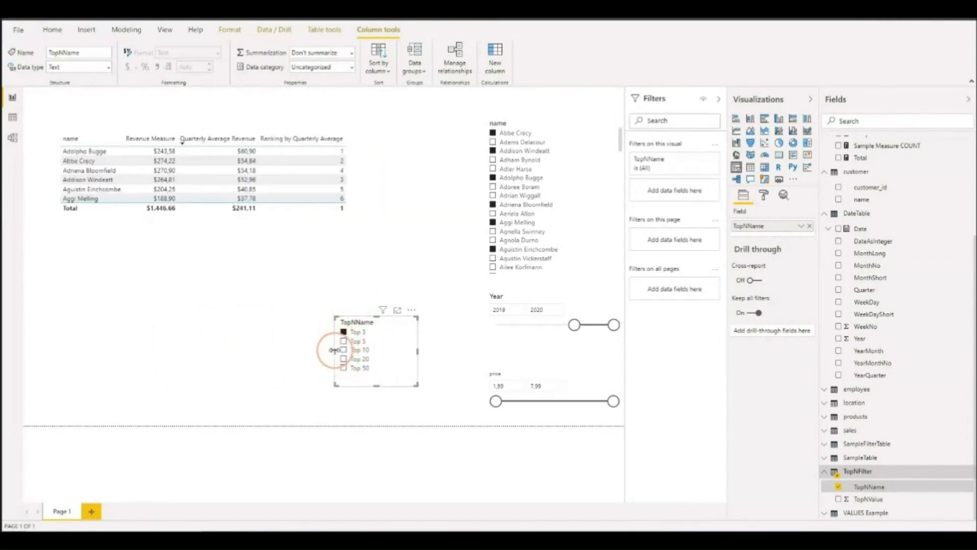
# Step: Create a new measure named TopNFiltered Revenue in the Key Measures Table
pyautogui.scroll(5, 942, 244)
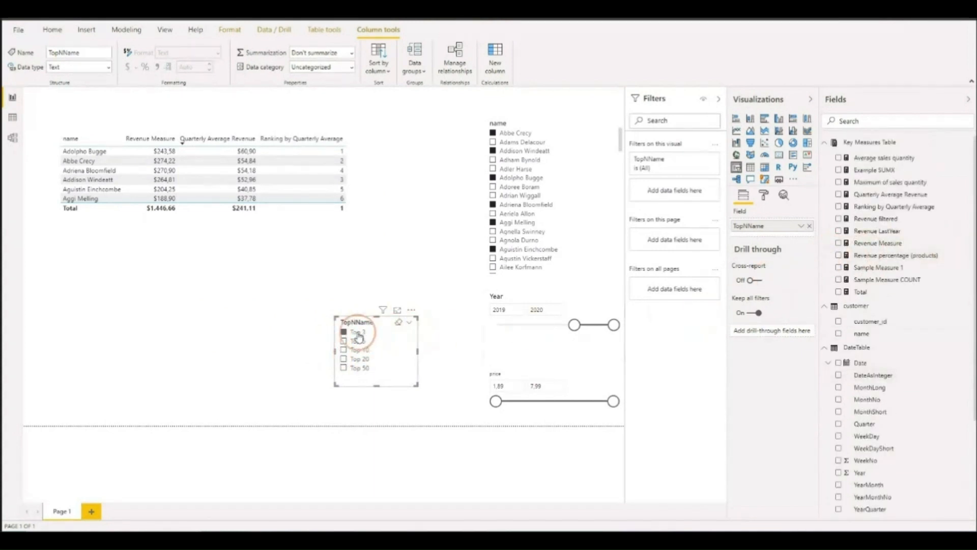
pyautogui.click(859, 143)
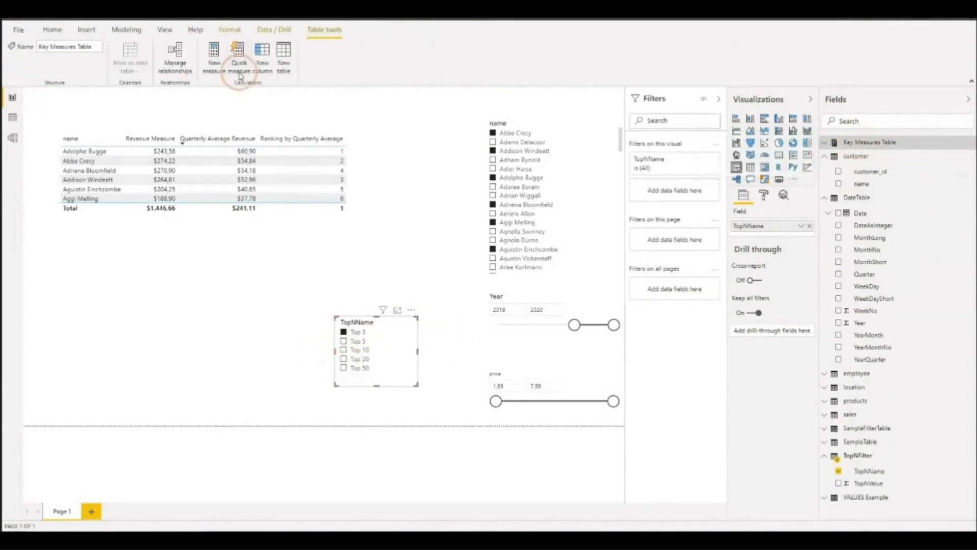
pyautogui.click(212, 51)
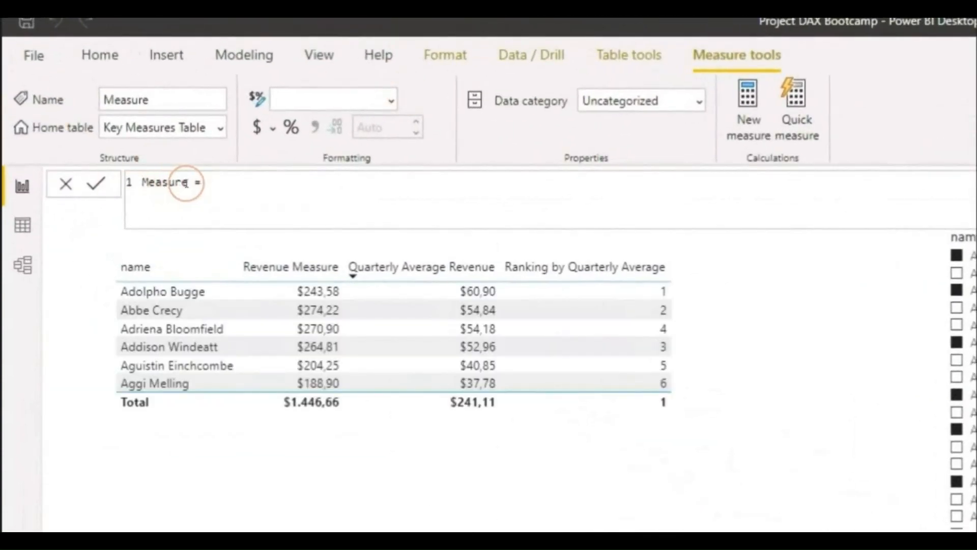
pyautogui.moveTo(194, 182); pyautogui.dragTo(71, 188)
pyautogui.write('TopN')
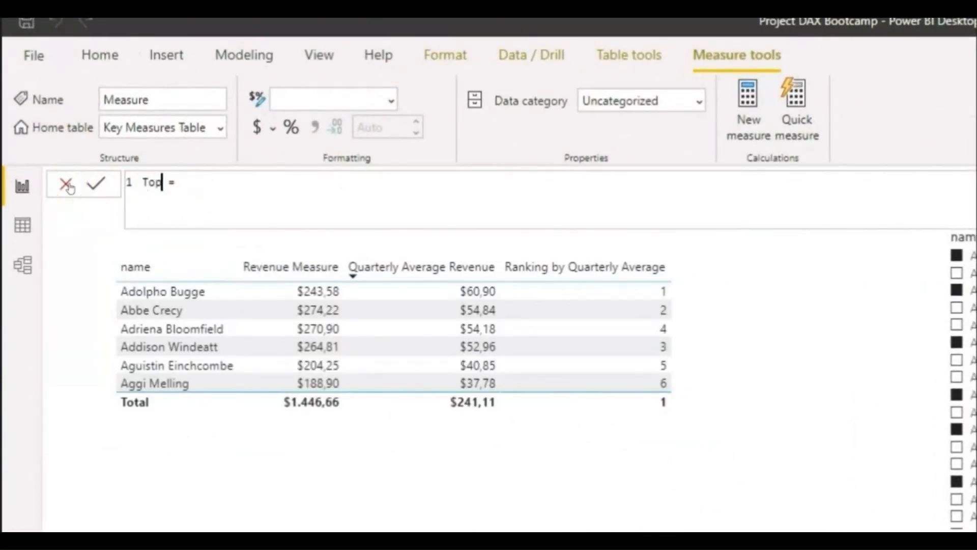
pyautogui.write('Filtere')
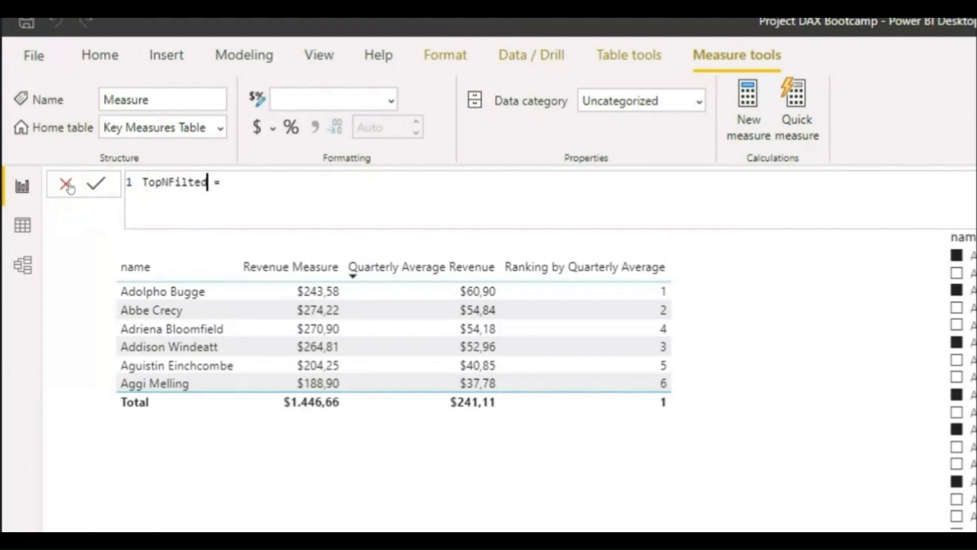
pyautogui.write('de')
pyautogui.write('Revenue')
pyautogui.press('Right')
pyautogui.press('Right')
pyautogui.press('Right')
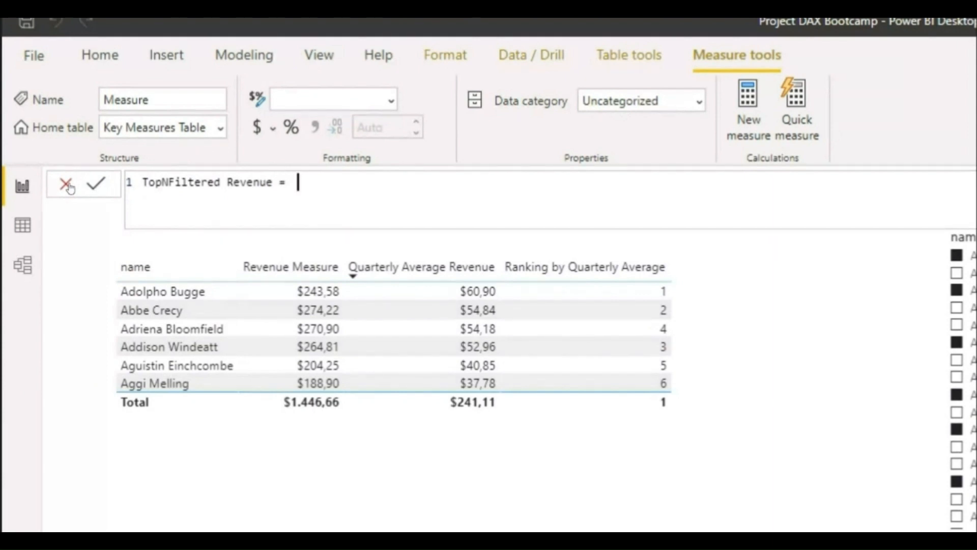
# Step: Begin the measure with an IF function whose logical test checks [Ranking by Quarterly Average] with the <= operator
pyautogui.write('IF')
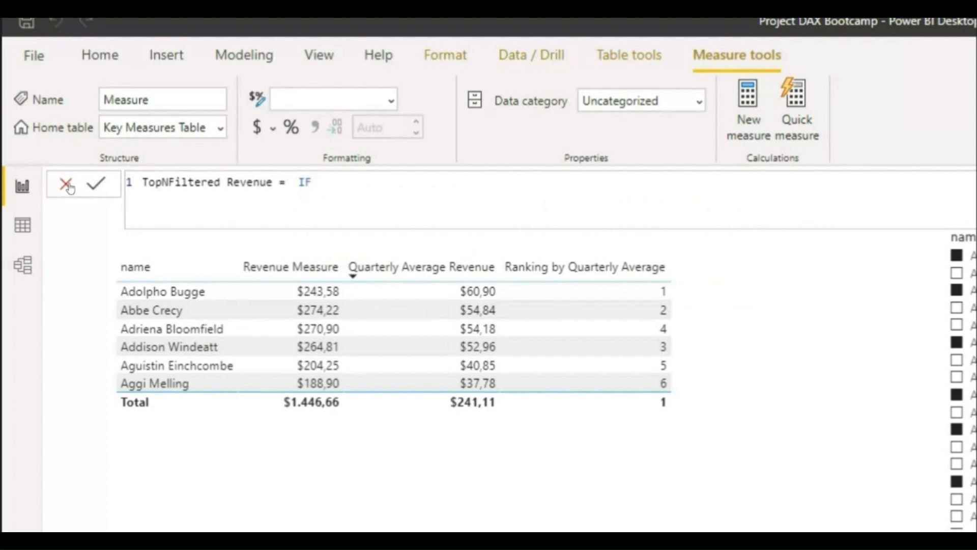
pyautogui.press('BackSpace')
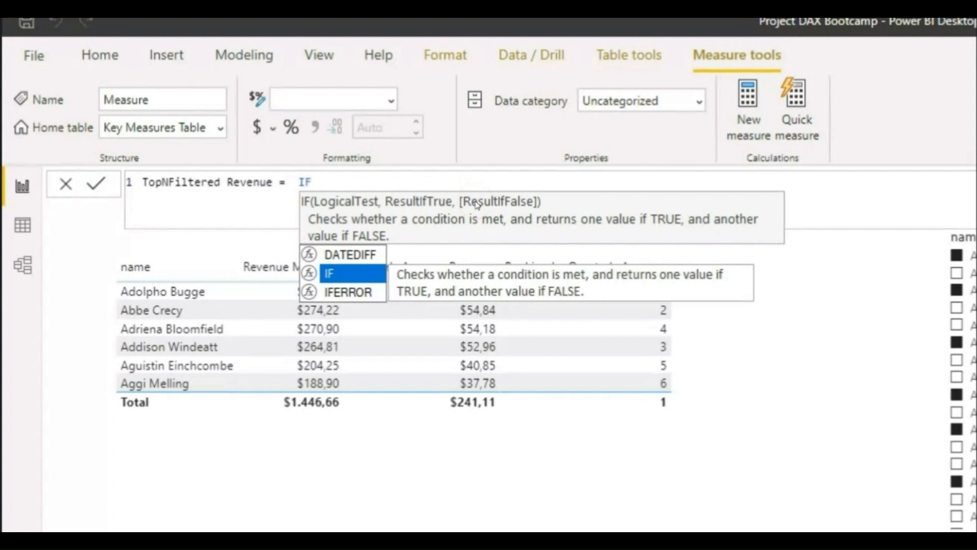
pyautogui.write('(')
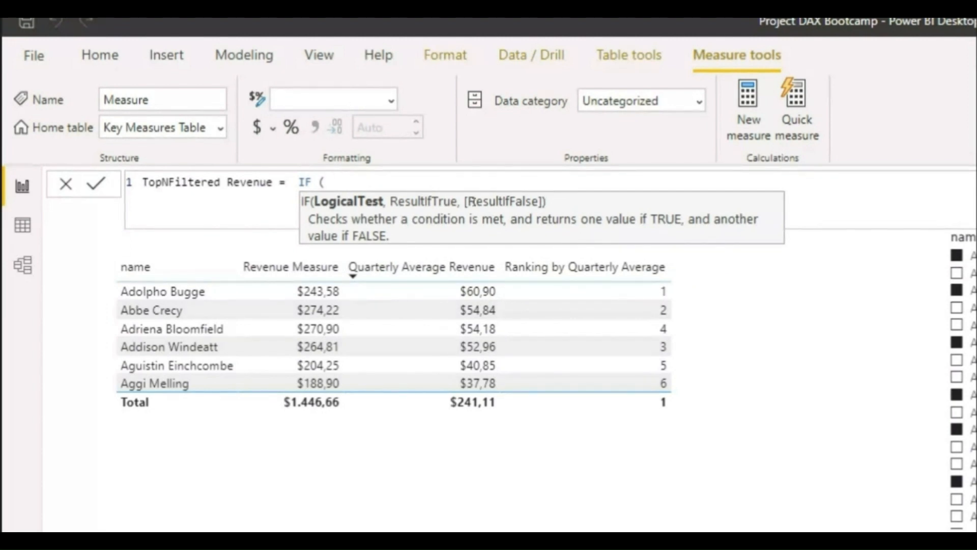
pyautogui.click(503, 177)
pyautogui.write('Ra')
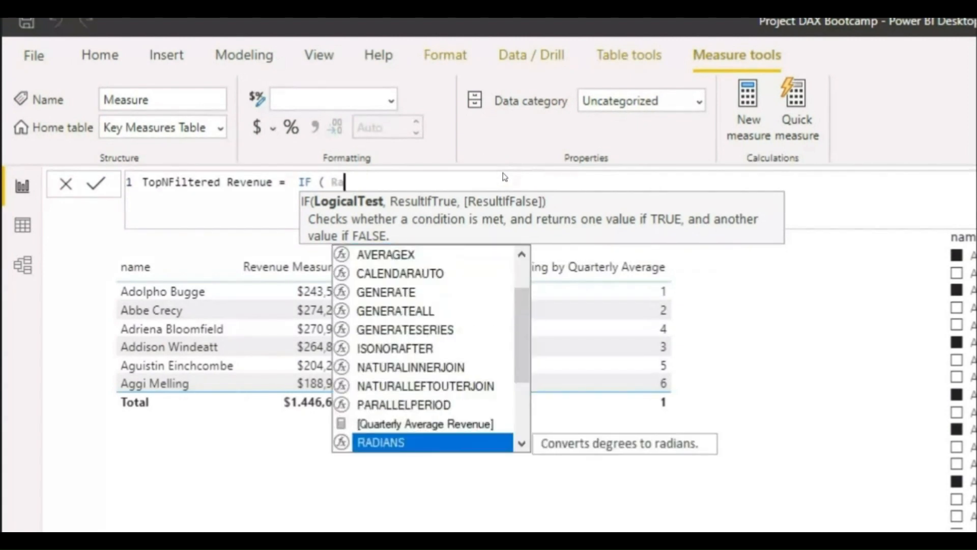
pyautogui.press('Up')
pyautogui.press('Down')
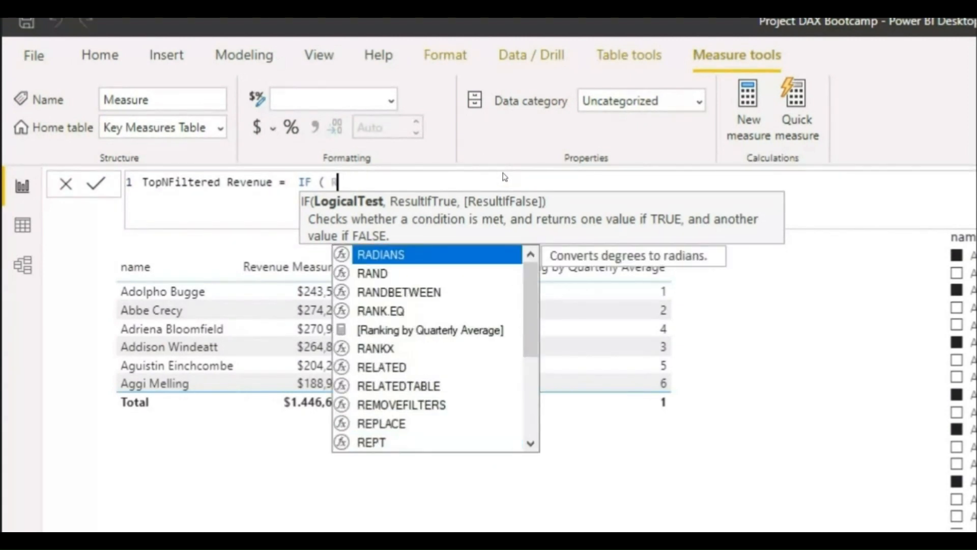
pyautogui.write('b')
pyautogui.press('BackSpace')
pyautogui.write('nking')
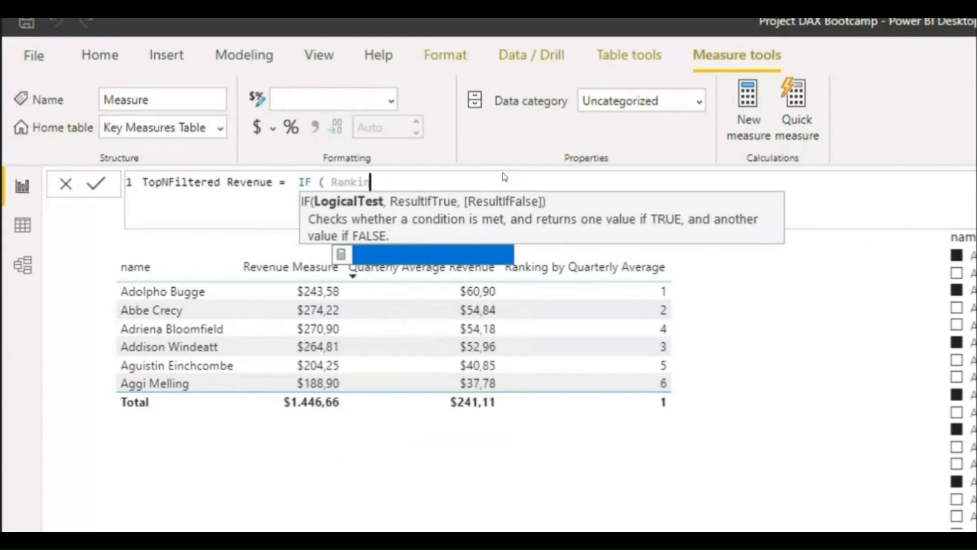
pyautogui.press('Tab')
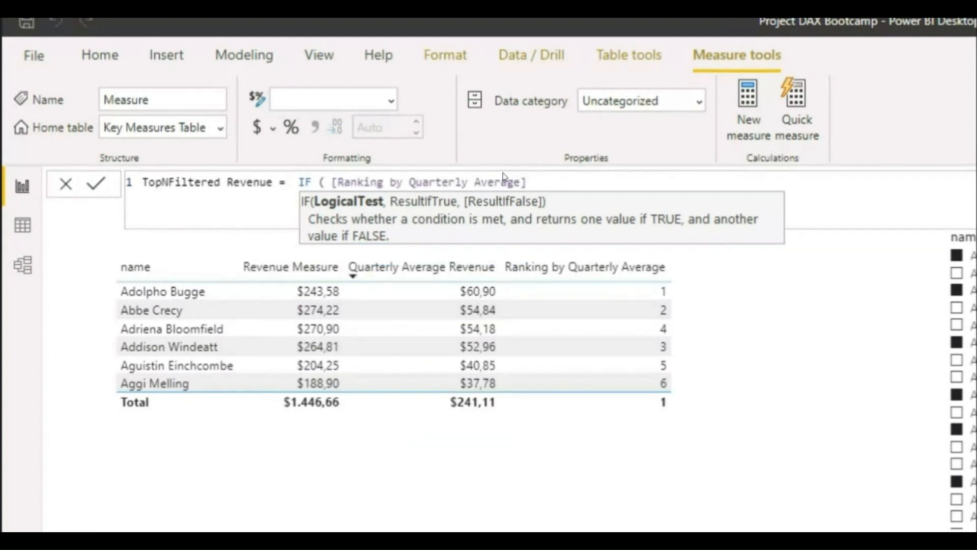
pyautogui.write('<=  V')
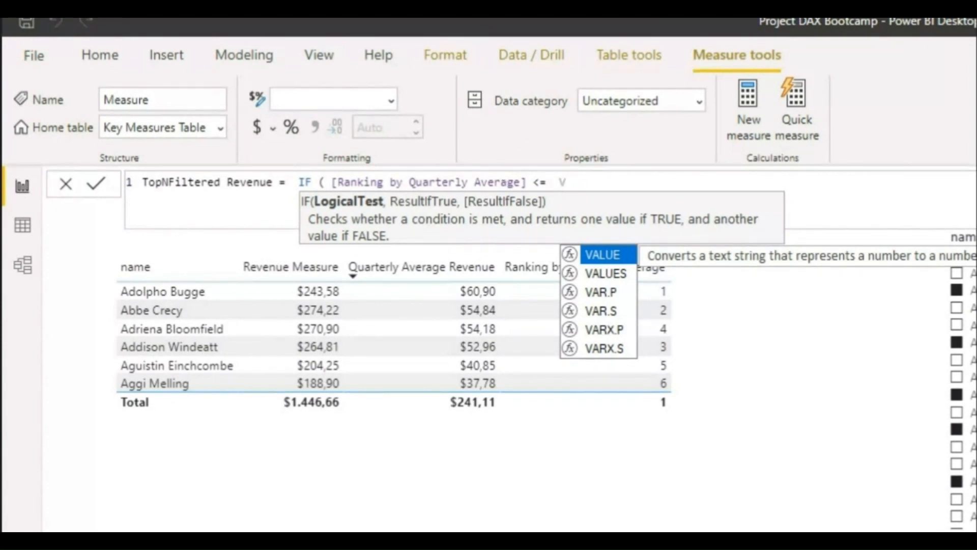
pyautogui.press('BackSpace')
pyautogui.write('Tiop')
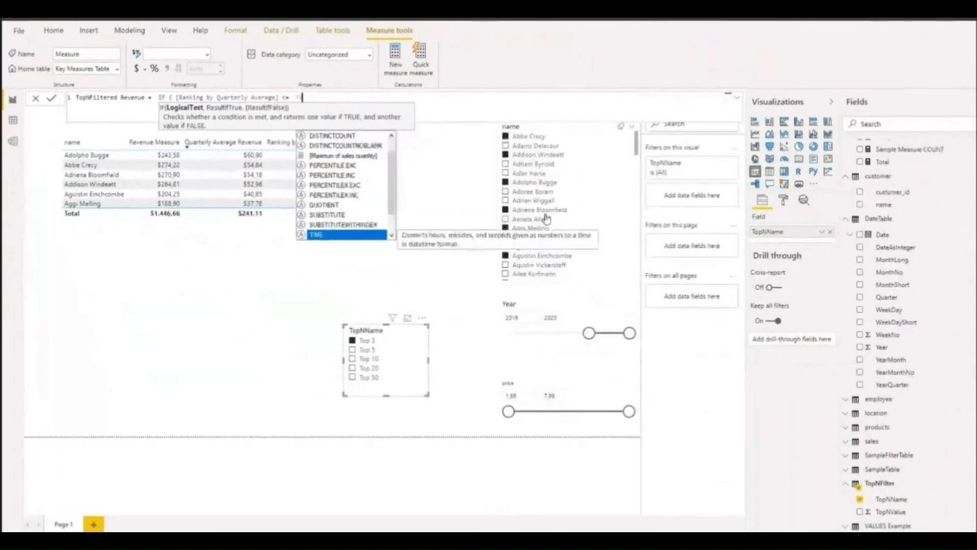
pyautogui.press('BackSpace')
pyautogui.press('BackSpace')
pyautogui.press('BackSpace')
pyautogui.press('BackSpace')
pyautogui.write('Topn')
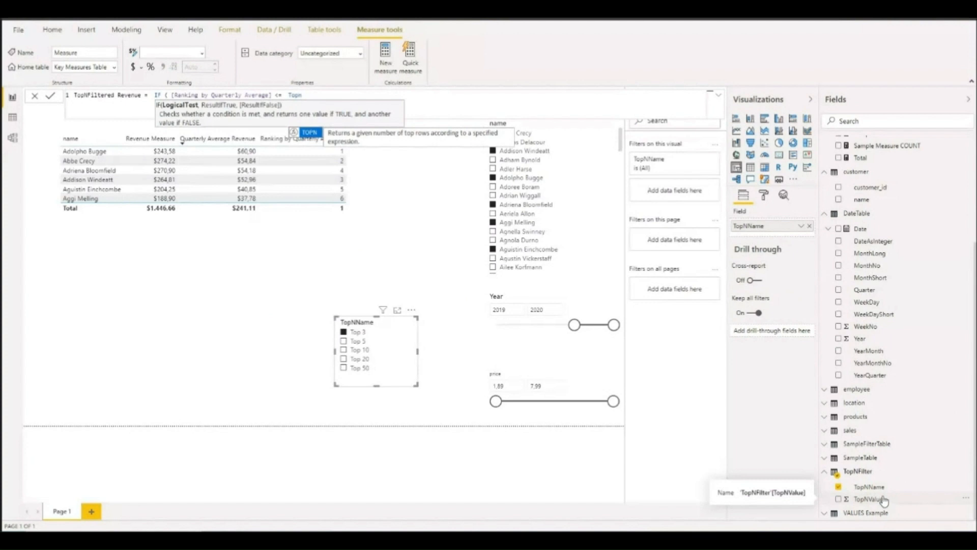
# Step: Complete the logical test with VALUES(TopNFilter[TopNValue]) as the value the ranking is compared against
pyautogui.doubleClick(292, 95)
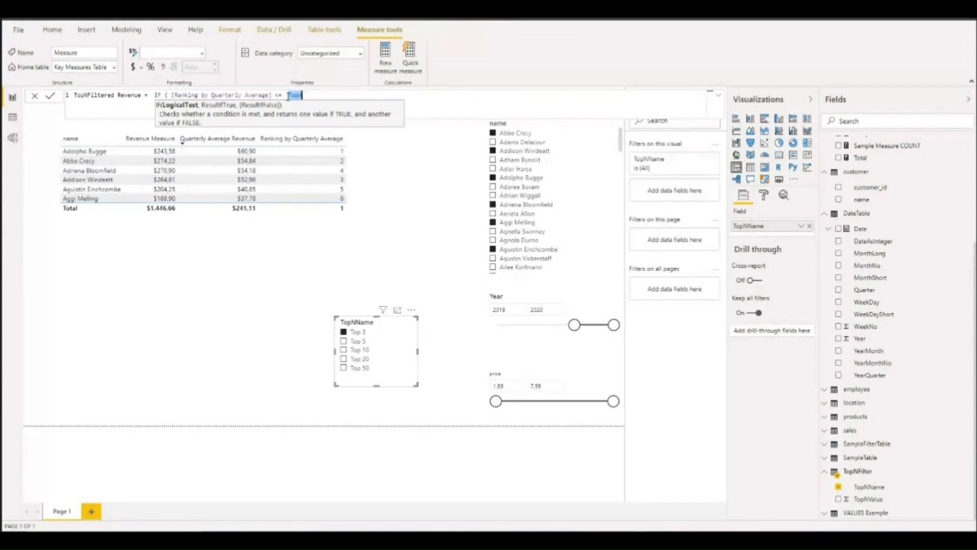
pyautogui.write('VALUES')
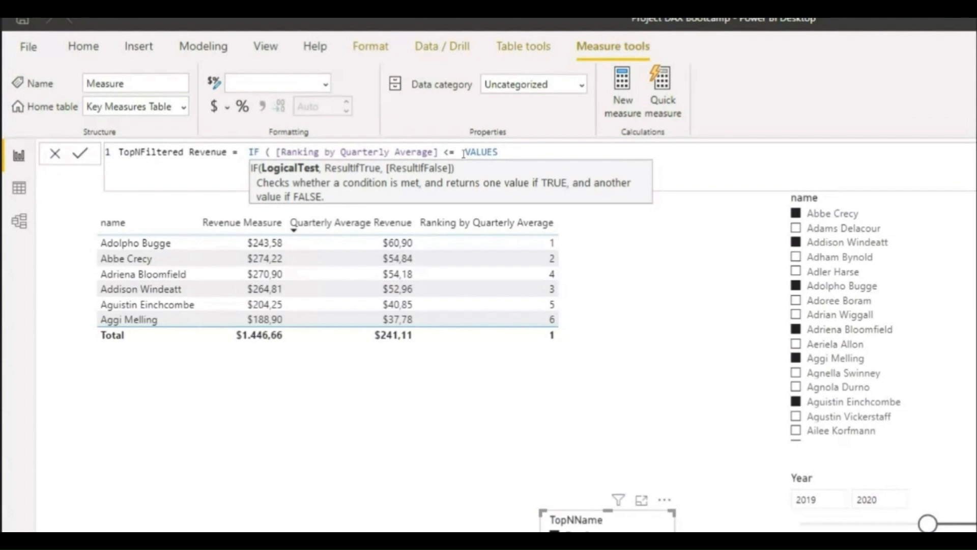
pyautogui.press('BackSpace')
pyautogui.write('(')
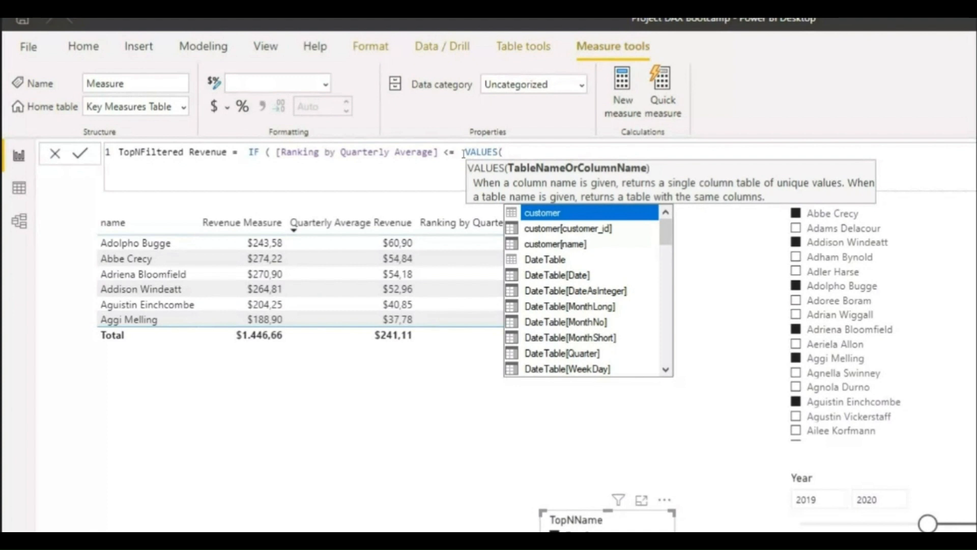
pyautogui.write('Top')
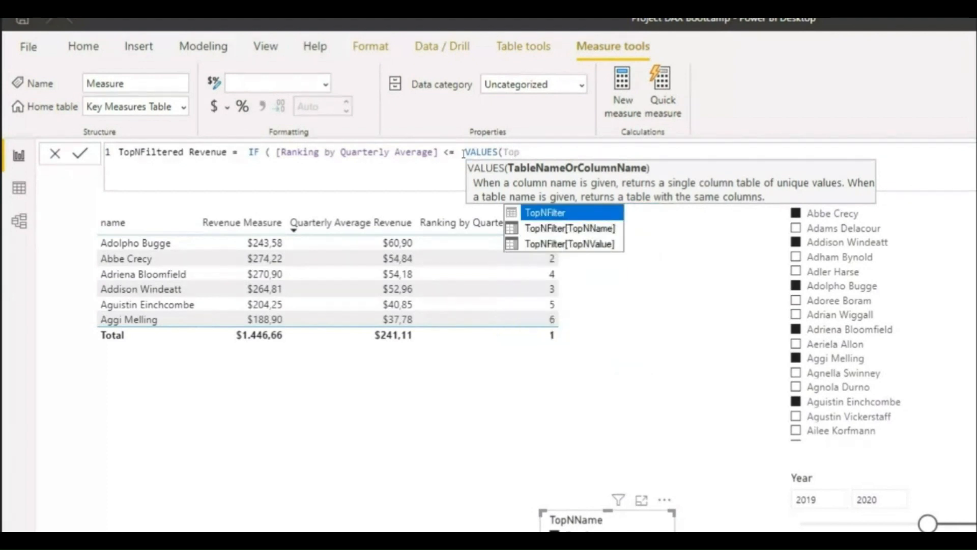
pyautogui.press('Down')
pyautogui.press('Down')
pyautogui.press('Tab')
pyautogui.write(')')
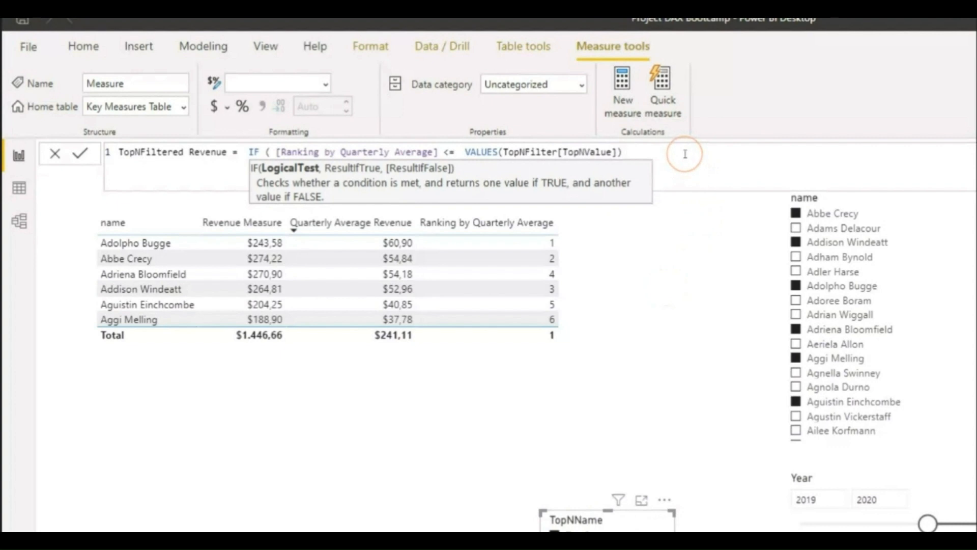
# Step: Add the [Quarterly Average Revenue] measure as the IF function's result when the test is true
pyautogui.write(',')
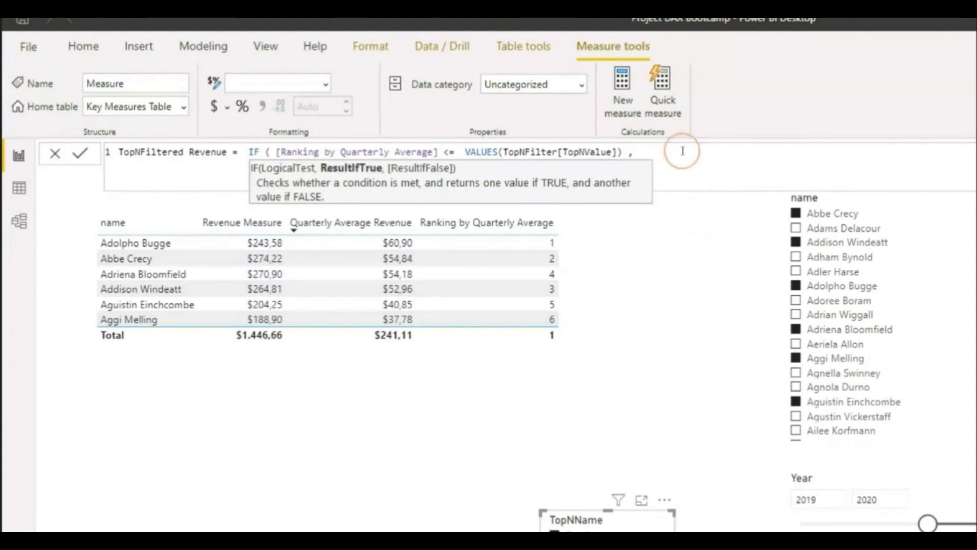
pyautogui.click(441, 151)
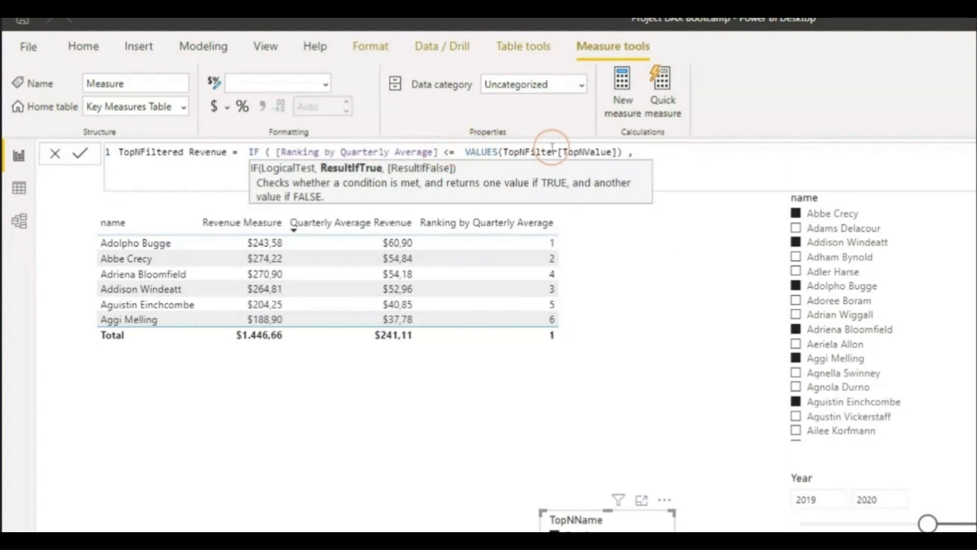
pyautogui.click(622, 152)
pyautogui.write(')')
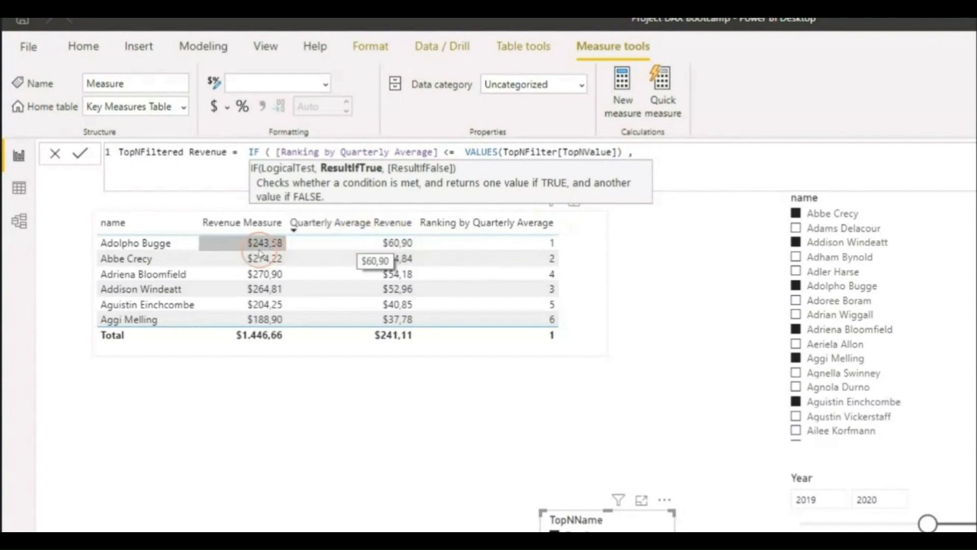
pyautogui.write('Re')
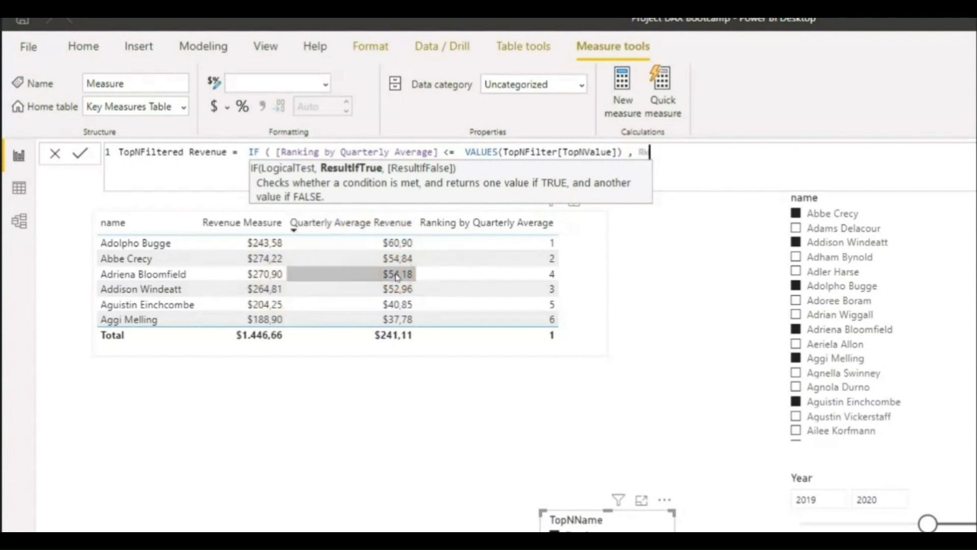
pyautogui.write('ve')
pyautogui.press('Down')
pyautogui.press('Up')
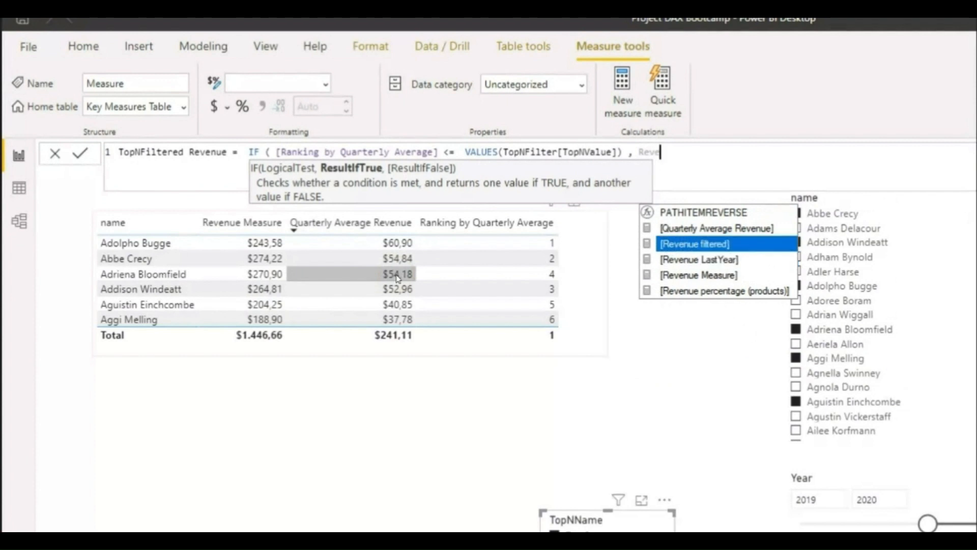
pyautogui.press('Up')
pyautogui.press('Down')
pyautogui.press('Down')
pyautogui.press('Down')
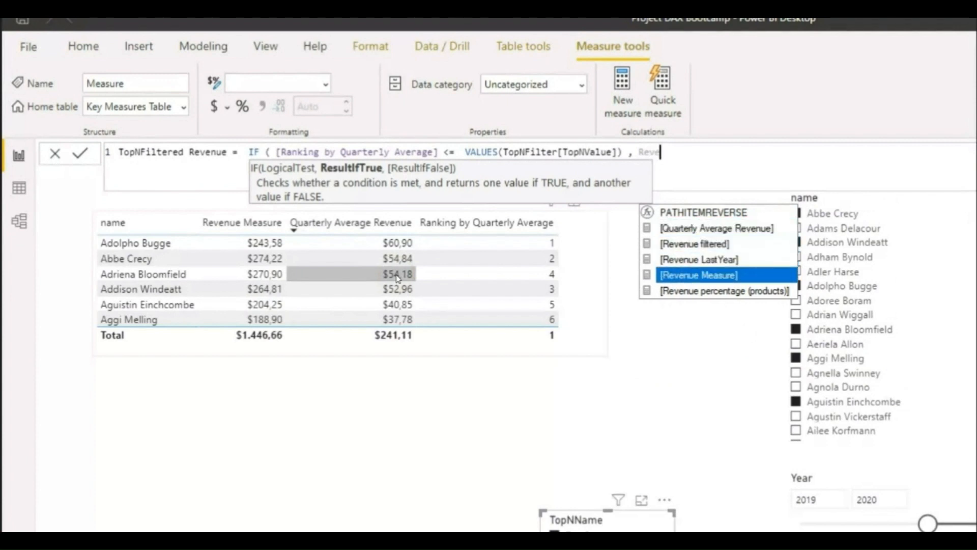
pyautogui.press('Up')
pyautogui.press('Up')
pyautogui.press('Up')
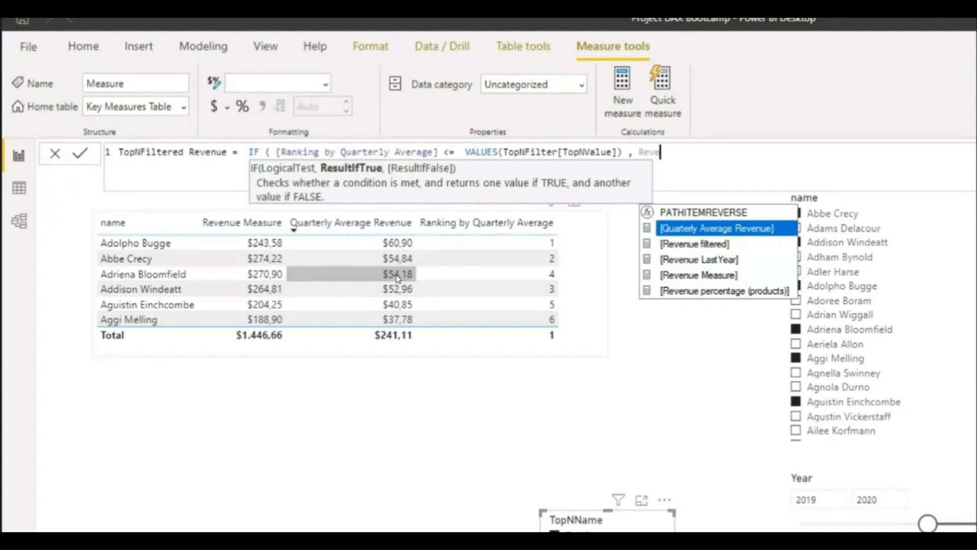
pyautogui.press('Tab')
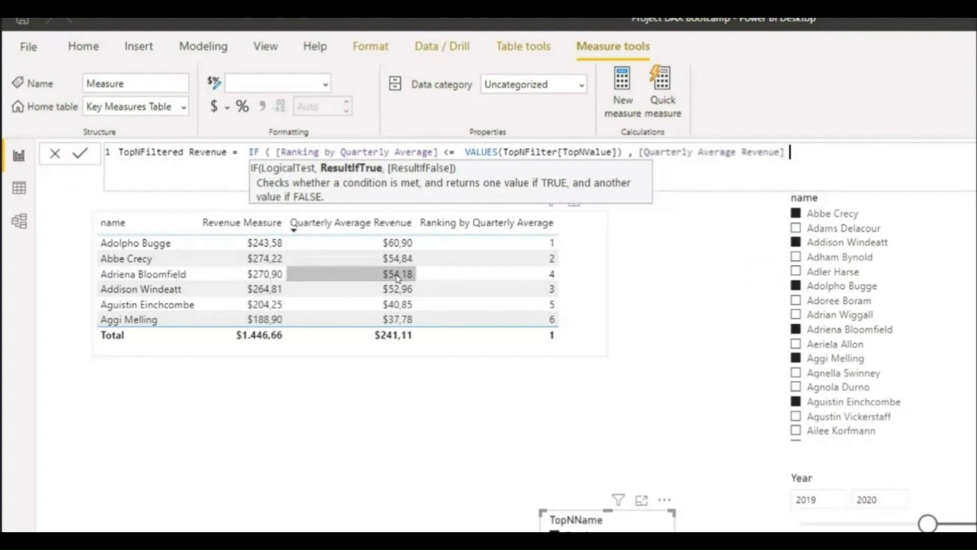
# Step: Add BLANK() as the result when the test is false, close the IF function and commit the measure
pyautogui.write(',')
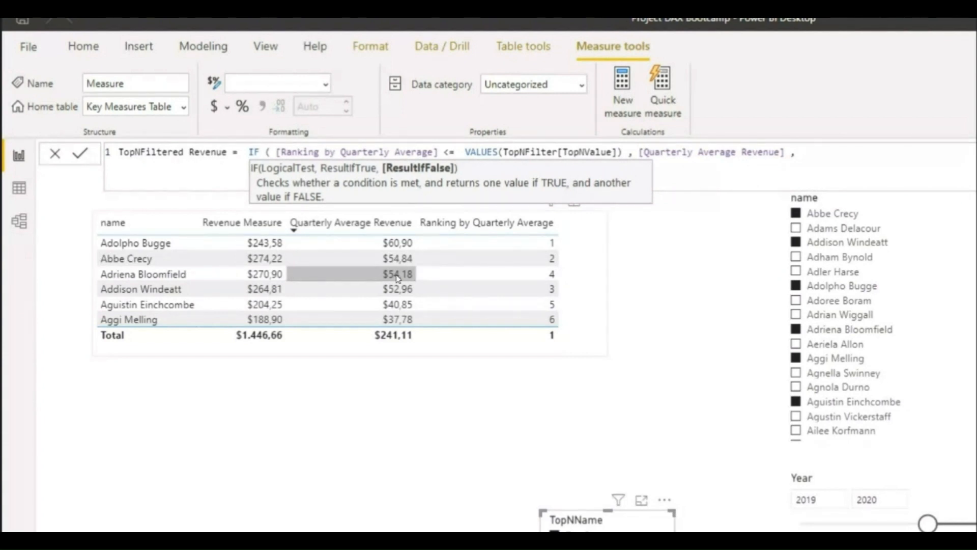
pyautogui.write('BLANK() )')
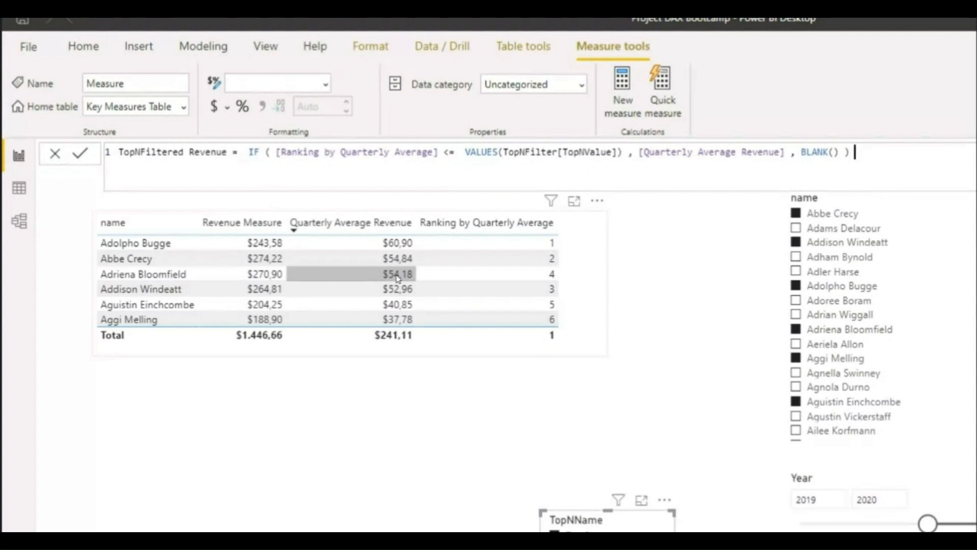
pyautogui.press('Return')
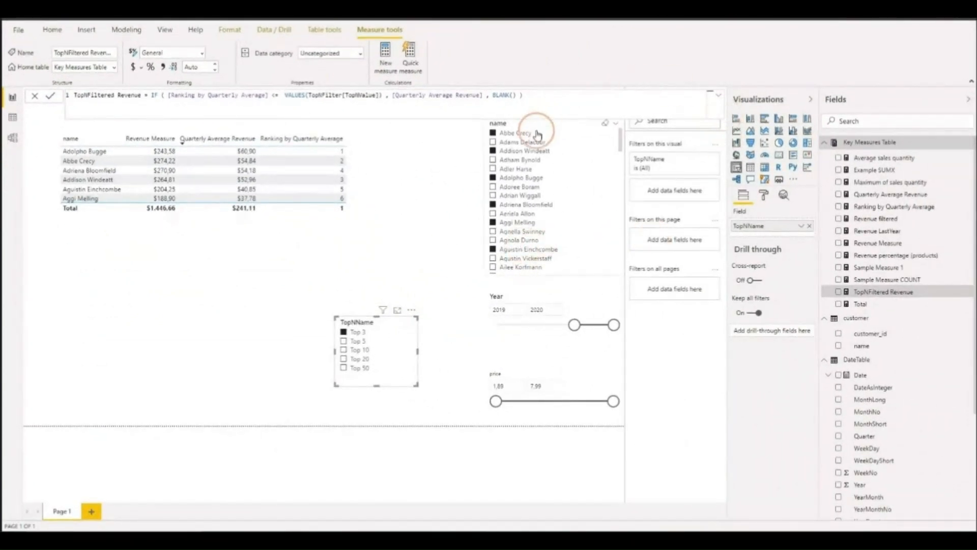
# Step: Clear all customer selections in the name slicer and select the customer ranking table
pyautogui.click(493, 134)
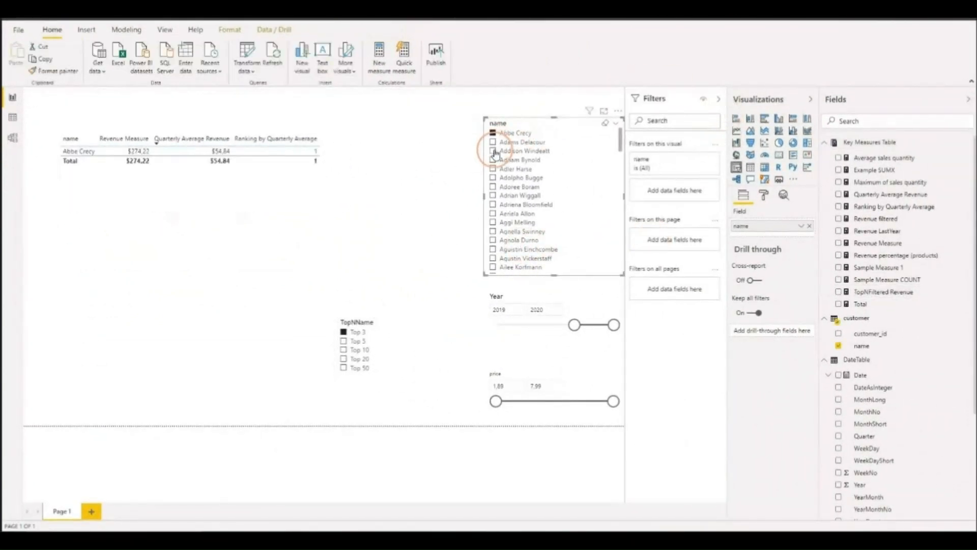
pyautogui.click(493, 133)
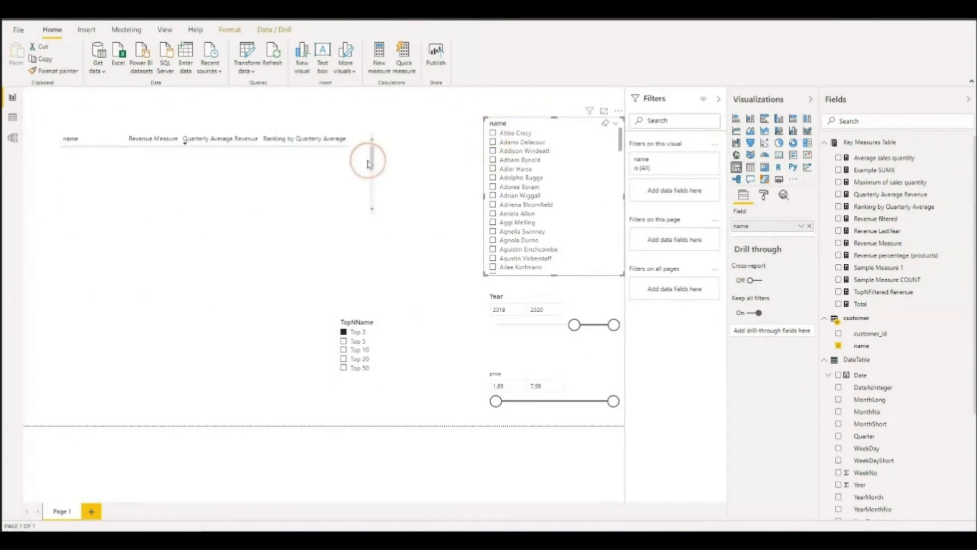
pyautogui.click(378, 218)
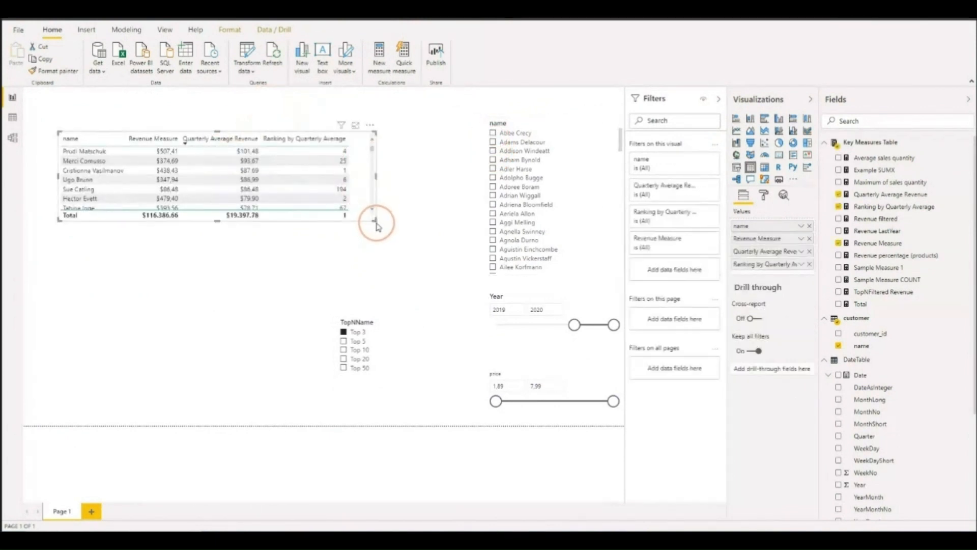
# Step: Enlarge the customer ranking table to show more rows and extend the Year slicer's range to 2017–2020
pyautogui.moveTo(376, 220); pyautogui.dragTo(410, 270)
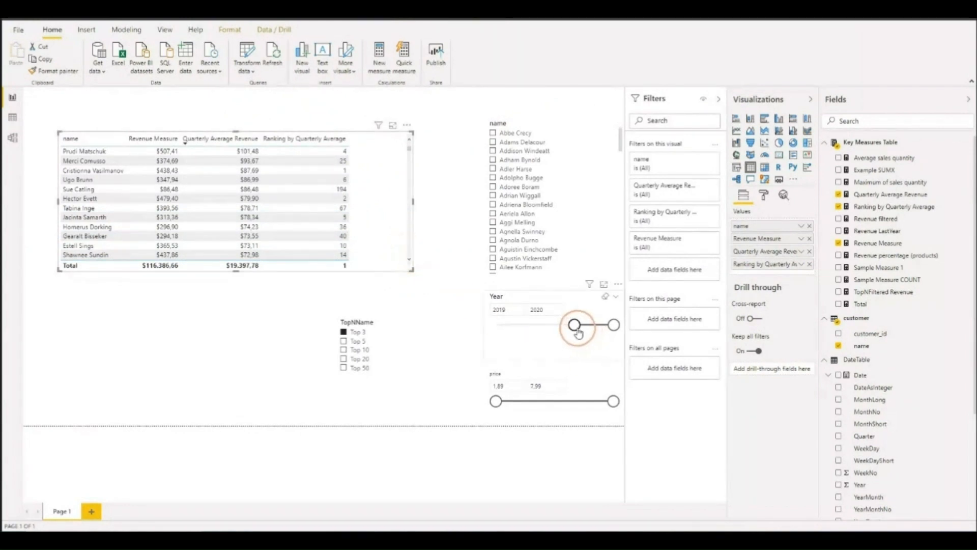
pyautogui.moveTo(574, 325); pyautogui.dragTo(491, 329)
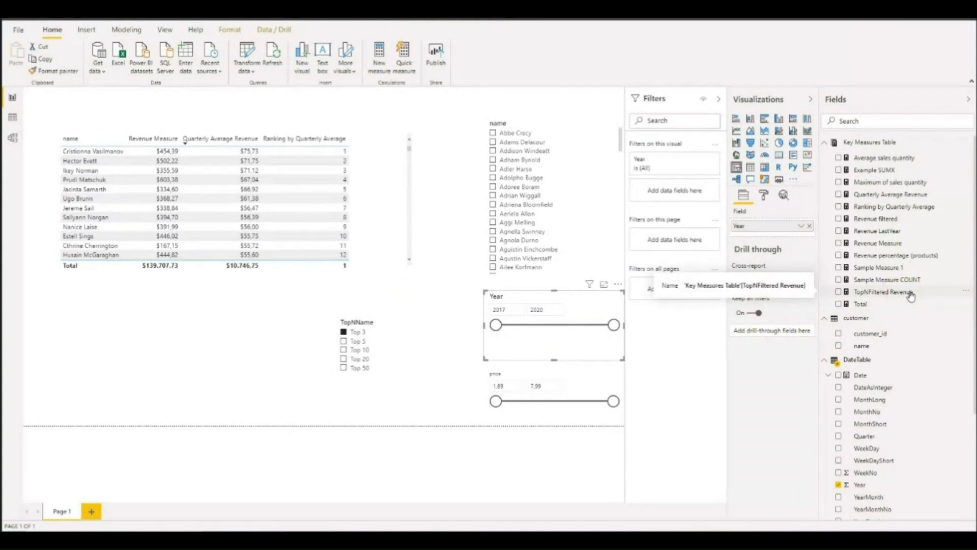
# Step: Add the TopNFiltered Revenue measure to the customer ranking table and narrow the Ranking by Quarterly Average column so it fits
pyautogui.moveTo(905, 298); pyautogui.dragTo(397, 197)
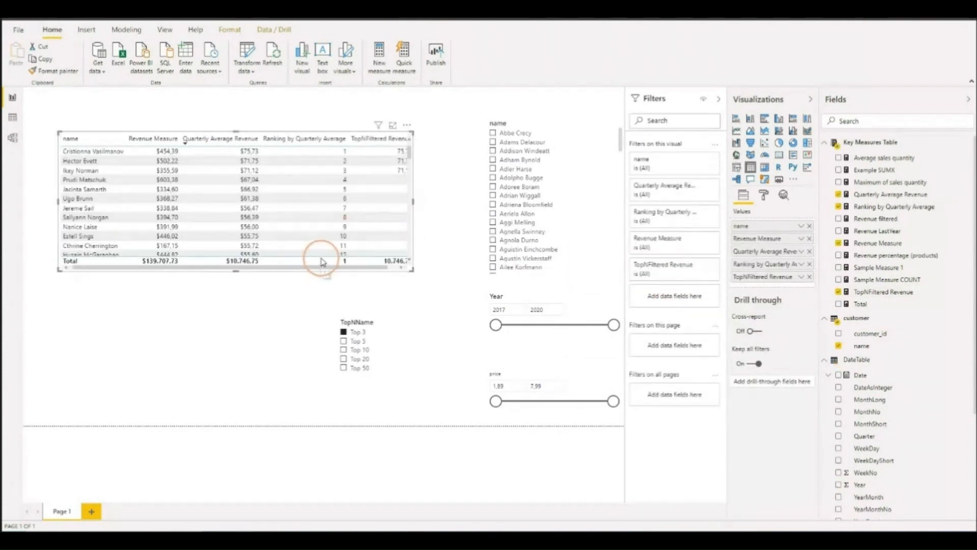
pyautogui.moveTo(349, 139); pyautogui.dragTo(291, 143)
pyautogui.click(351, 332)
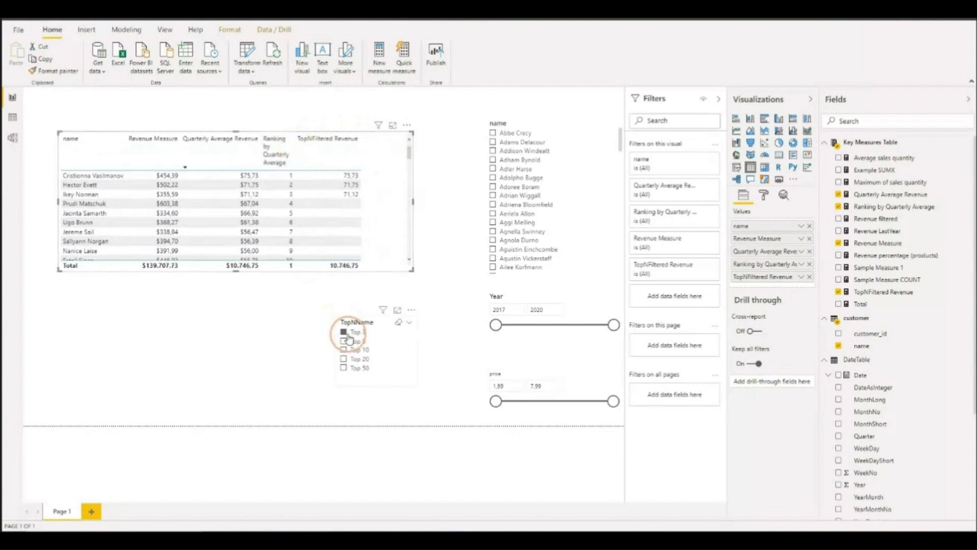
pyautogui.click(333, 196)
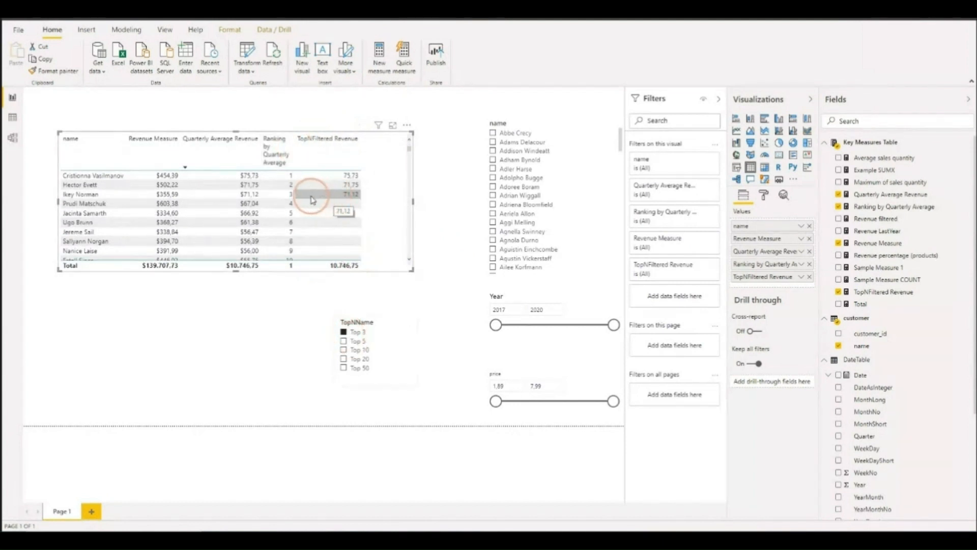
pyautogui.click(237, 181)
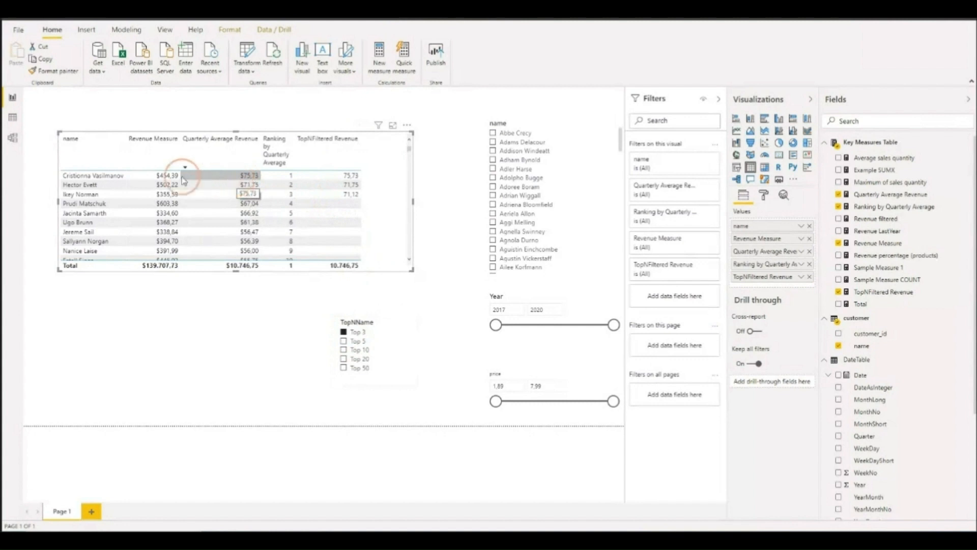
pyautogui.click(212, 144)
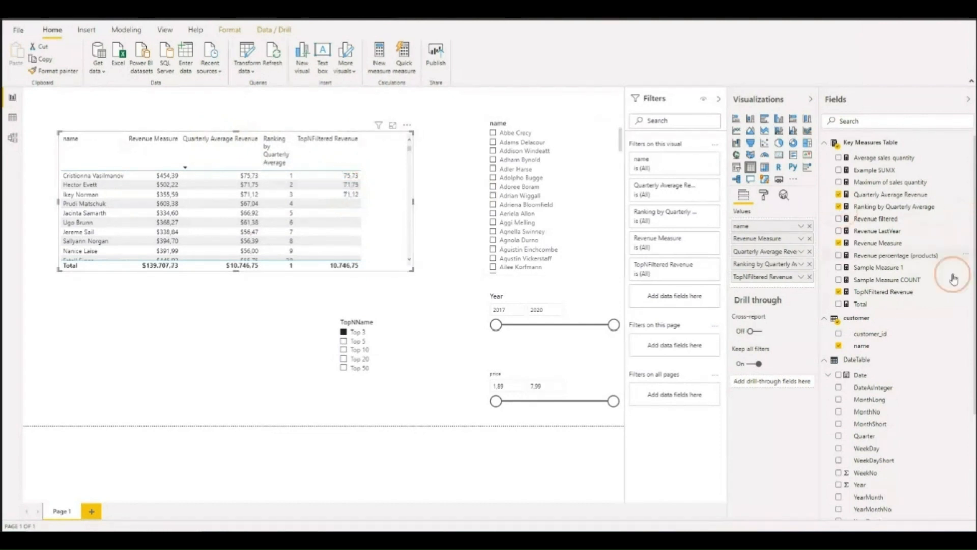
# Step: Format the TopNFiltered Revenue measure as currency
pyautogui.click(886, 292)
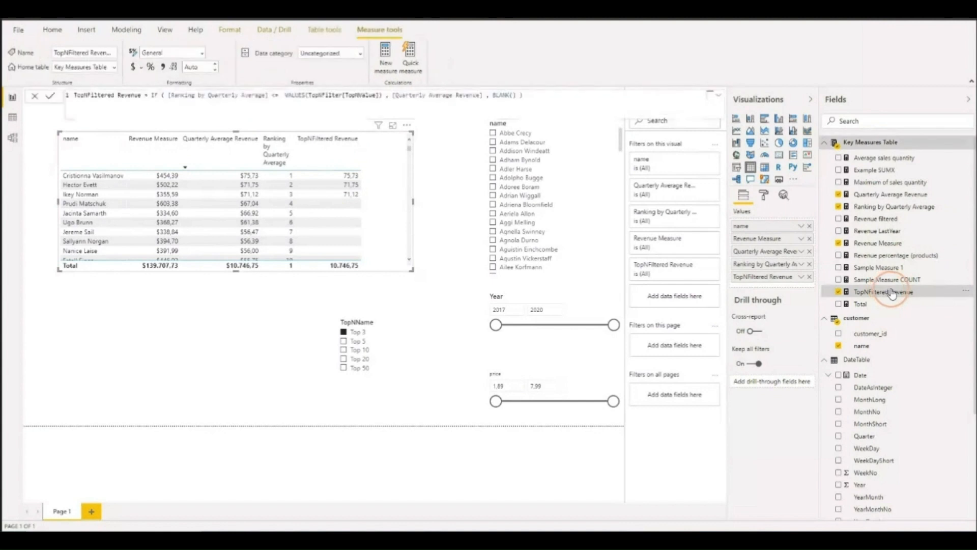
pyautogui.click(141, 70)
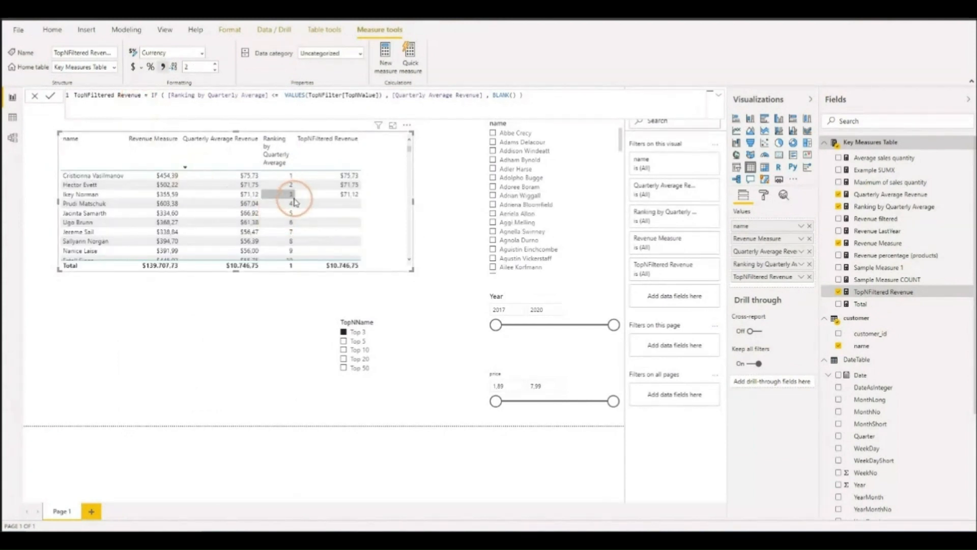
pyautogui.click(248, 186)
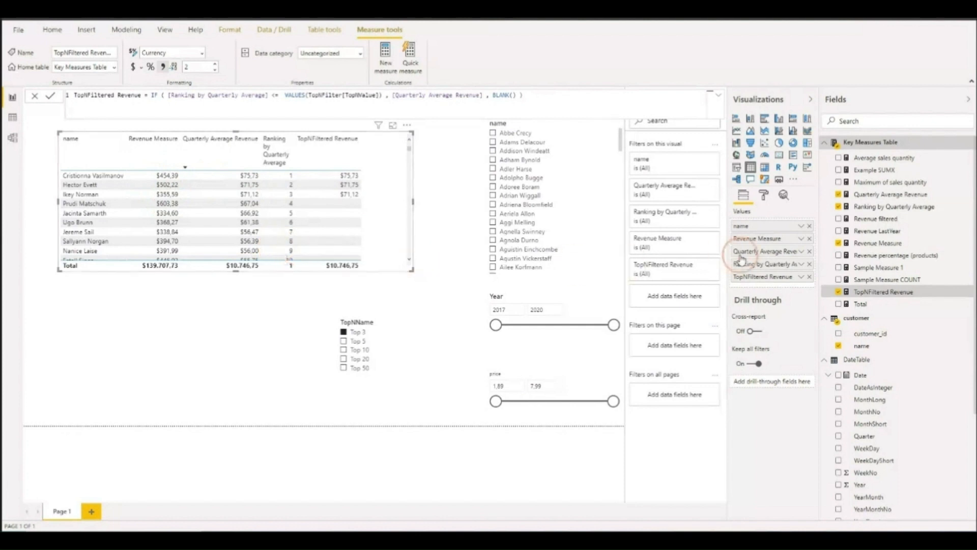
# Step: Remove Revenue Measure, Quarterly Average Revenue and Ranking by Quarterly Average from the table, keeping only name and TopNFiltered Revenue
pyautogui.click(810, 239)
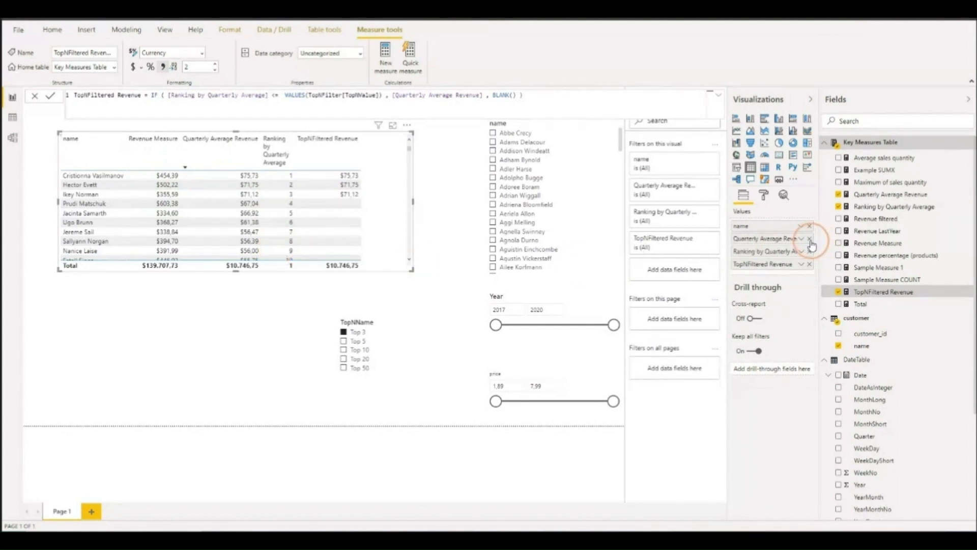
pyautogui.click(810, 238)
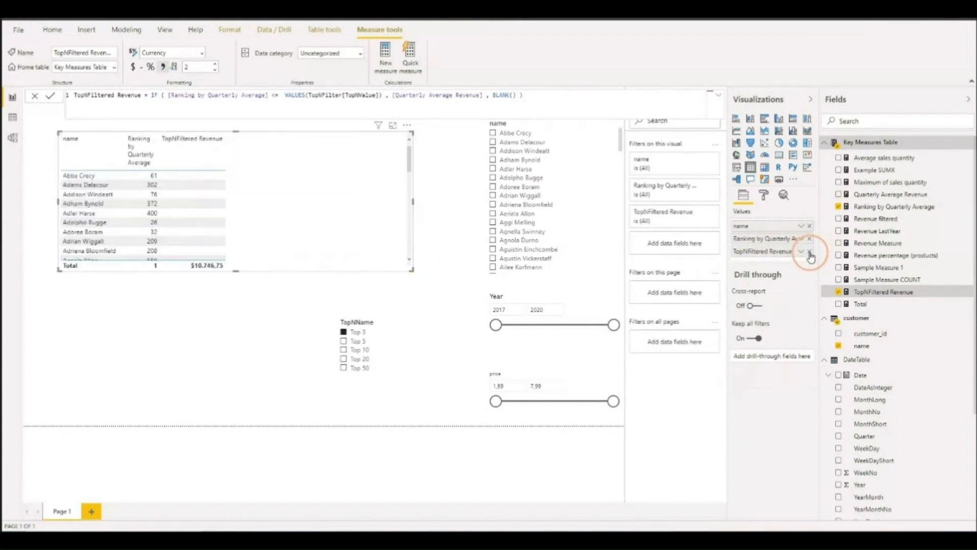
pyautogui.click(809, 238)
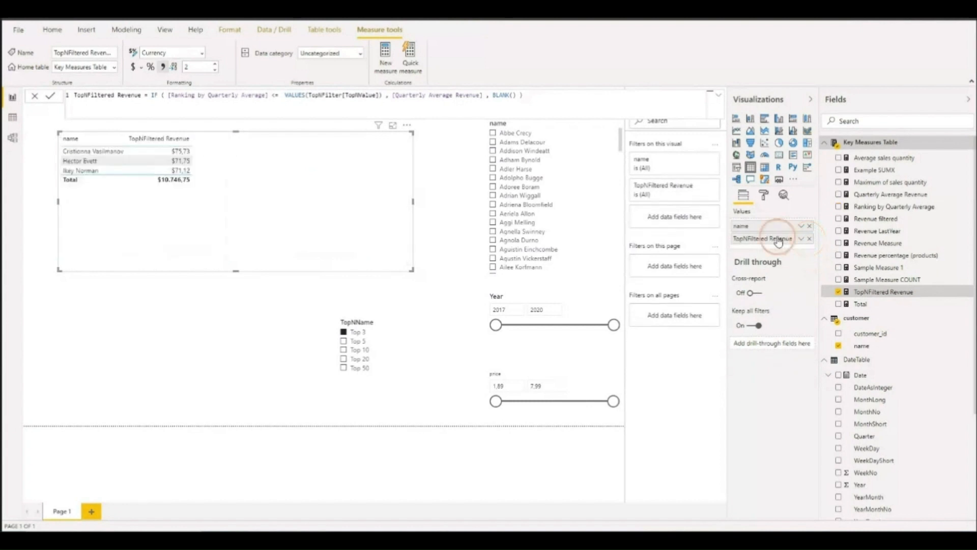
pyautogui.click(174, 152)
# Step: Test the table with different TopNName slicer options, ending with Top 5 and Top 20 selected together
pyautogui.click(351, 350)
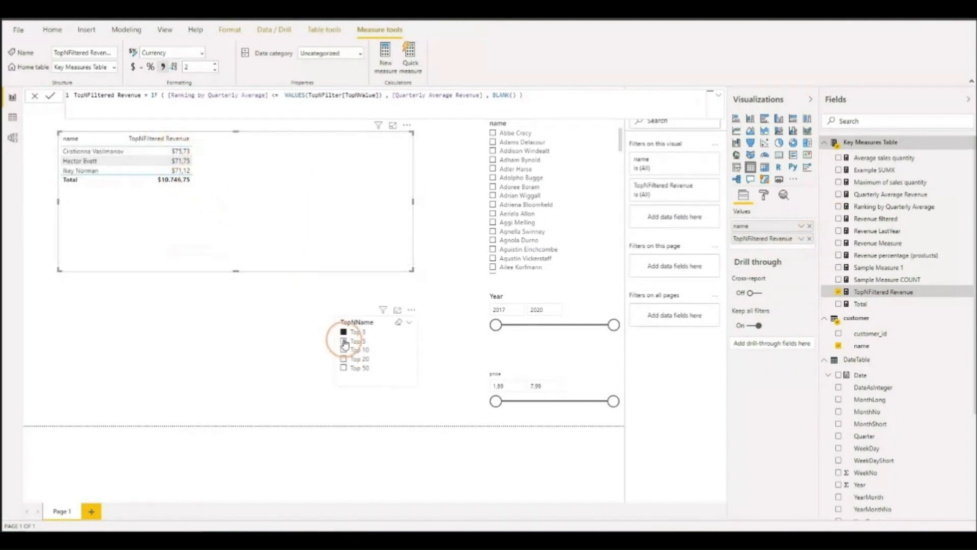
pyautogui.click(344, 341)
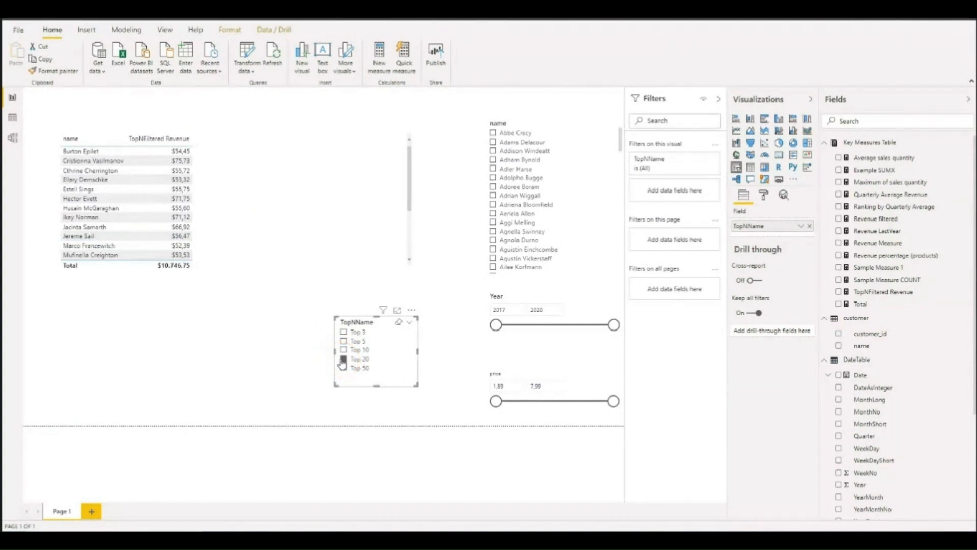
pyautogui.click(444, 348)
pyautogui.click(345, 357)
pyautogui.keyDown('ctrl'); pyautogui.click(343, 342); pyautogui.keyUp('ctrl')
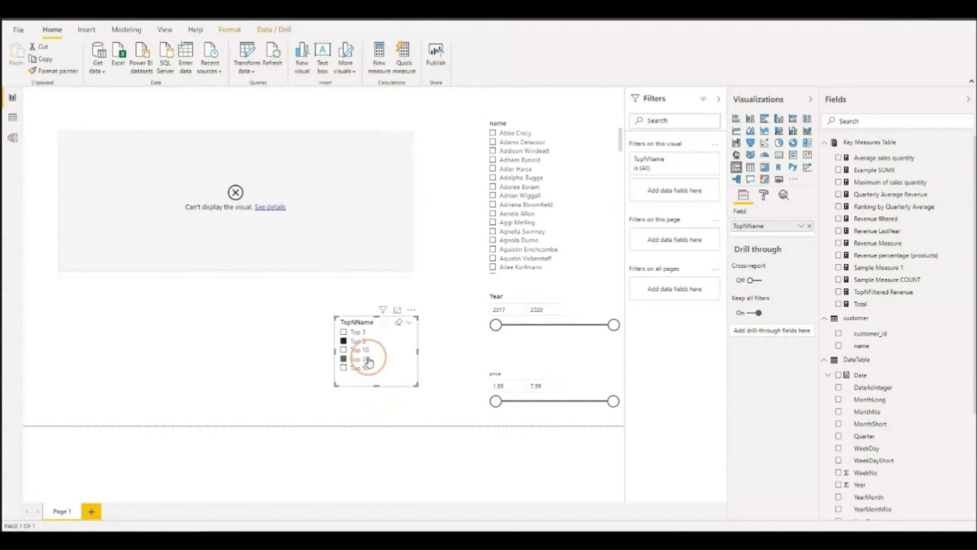
pyautogui.click(344, 341)
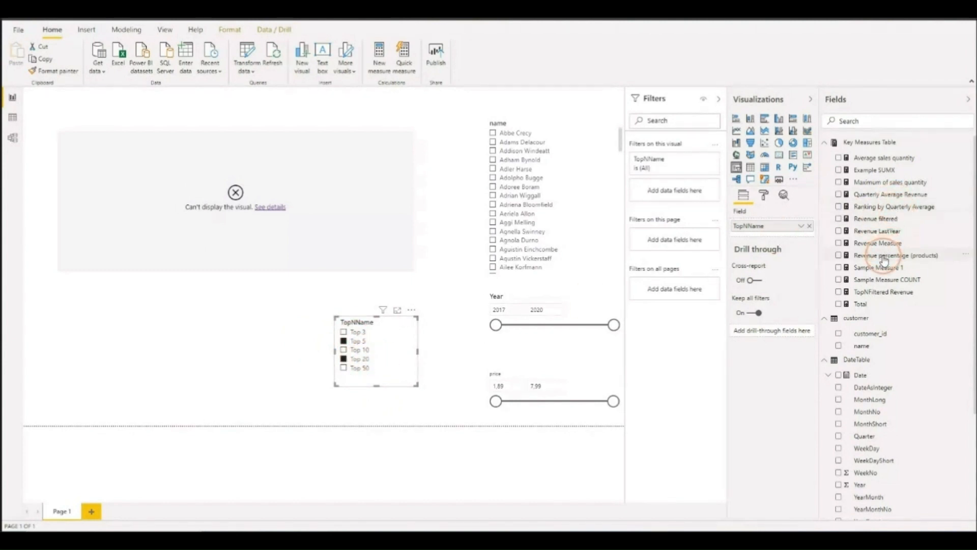
# Step: Replace VALUES with MAX around TopNFilter[TopNValue] in the TopNFiltered Revenue formula and commit the measure
pyautogui.click(876, 294)
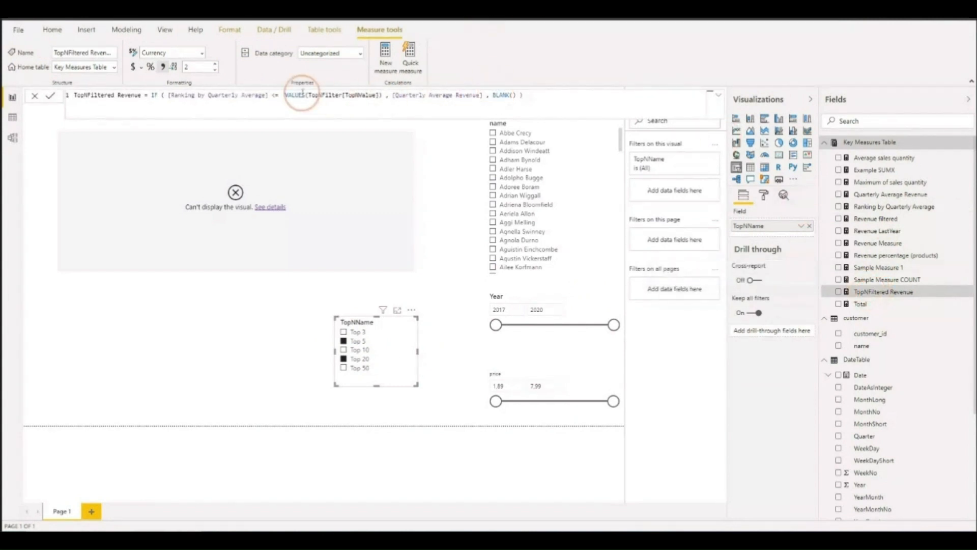
pyautogui.moveTo(285, 94); pyautogui.dragTo(383, 94)
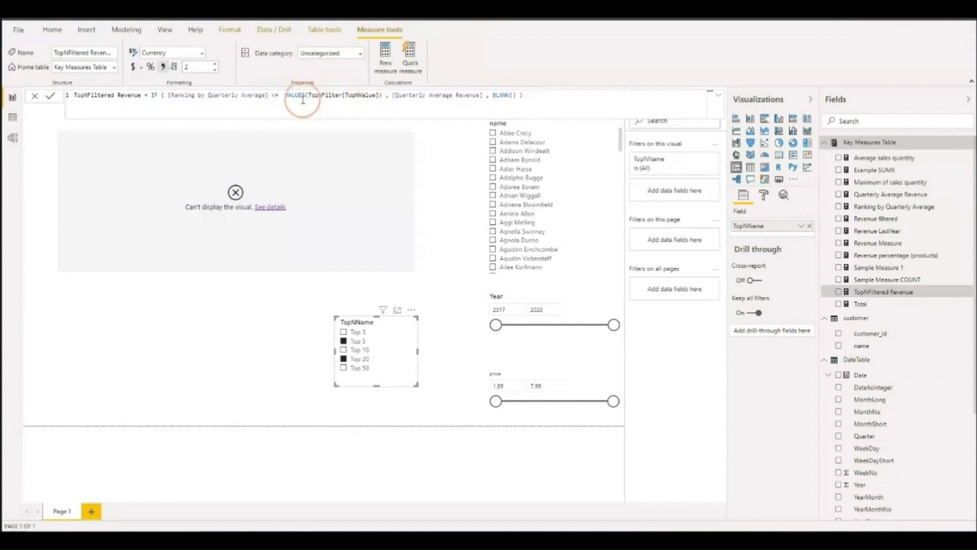
pyautogui.moveTo(283, 96); pyautogui.dragTo(306, 95)
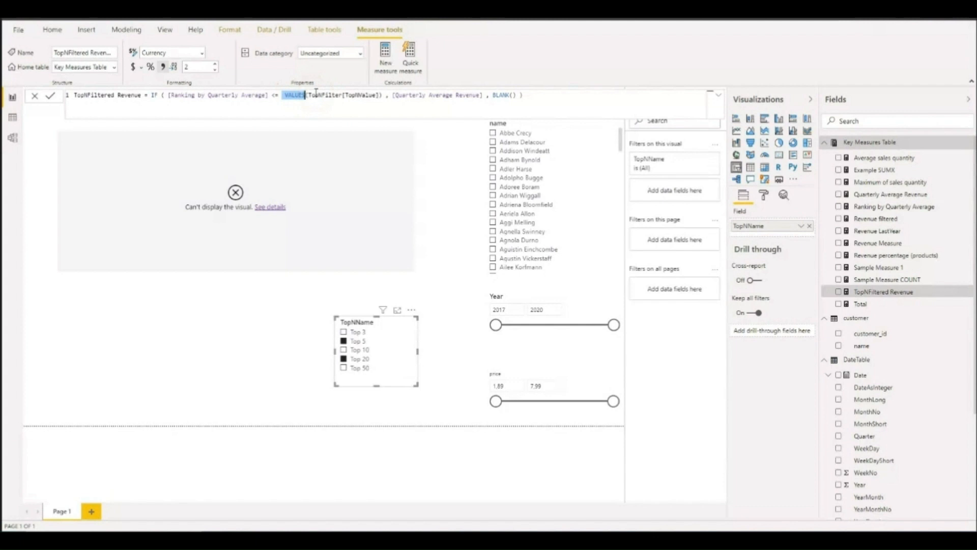
pyautogui.write('MAX')
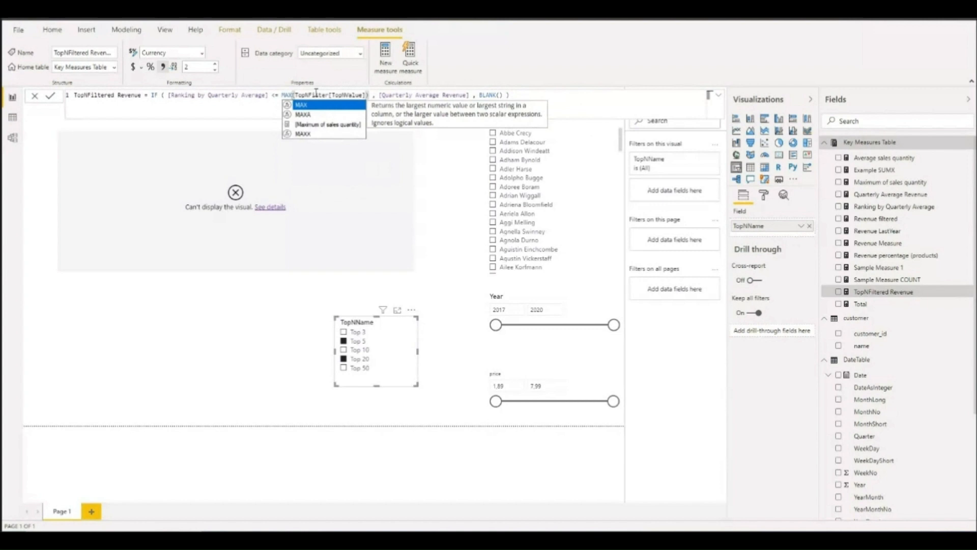
pyautogui.click(328, 105)
pyautogui.click(278, 93)
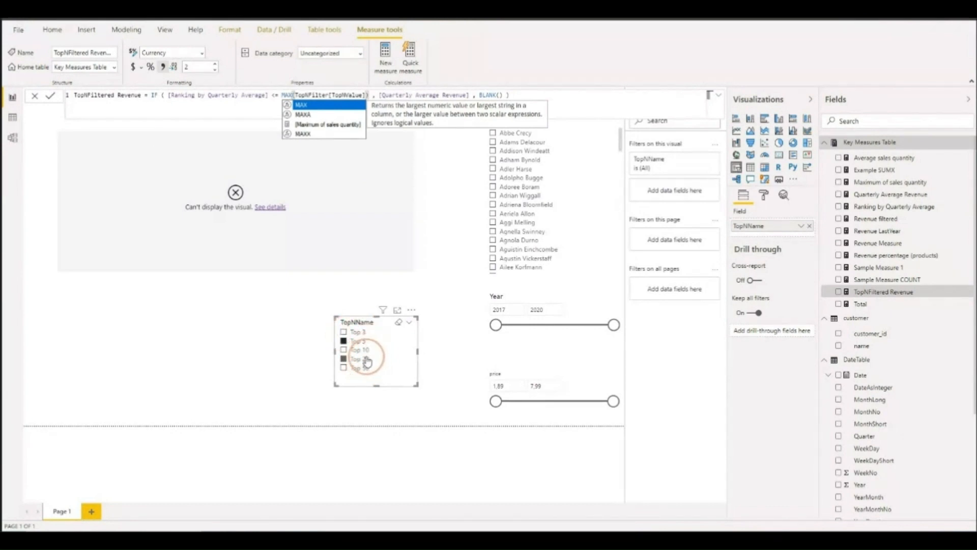
pyautogui.press('Right')
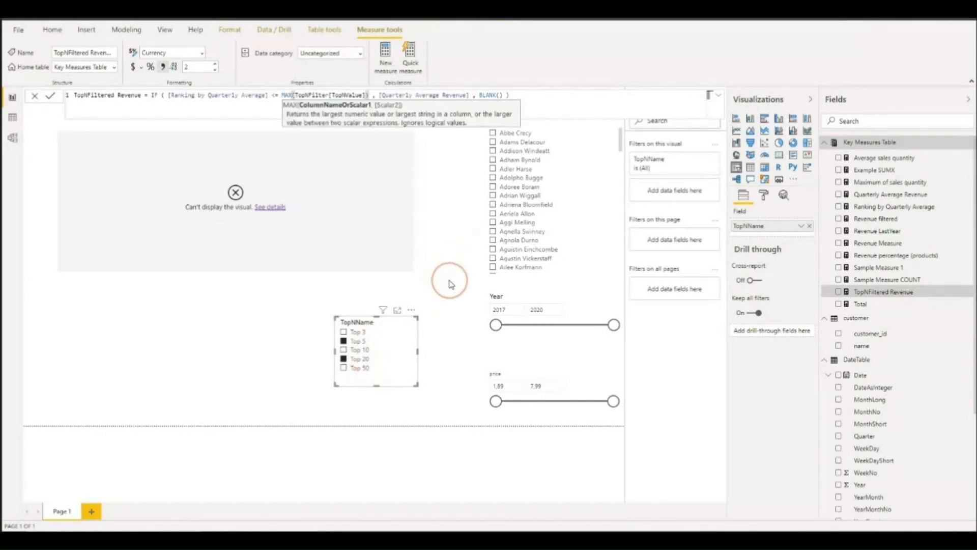
pyautogui.click(516, 97)
pyautogui.press('Return')
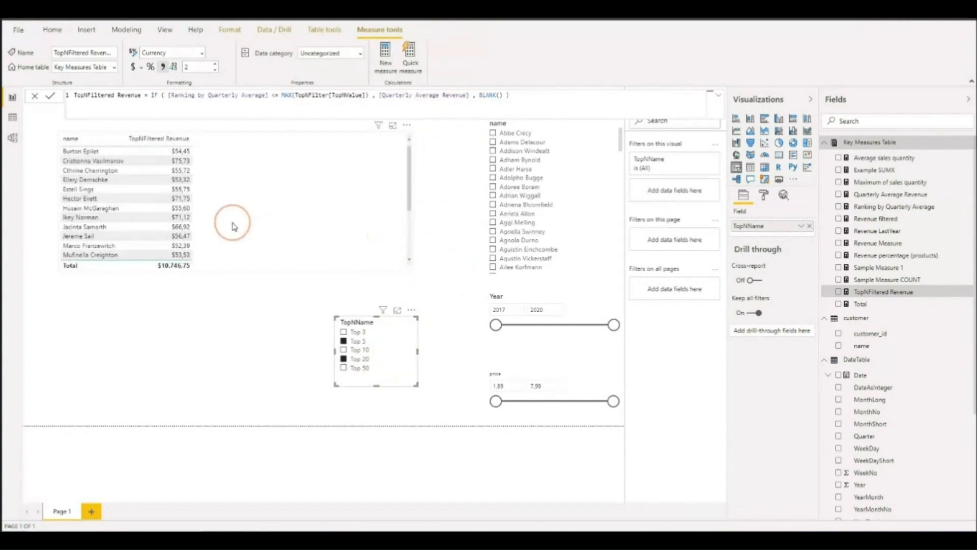
# Step: Change the TopNName slicer selection to Top 5 and Top 10 and move the slicer closer to the Year slicer
pyautogui.scroll(-3, 158, 213)
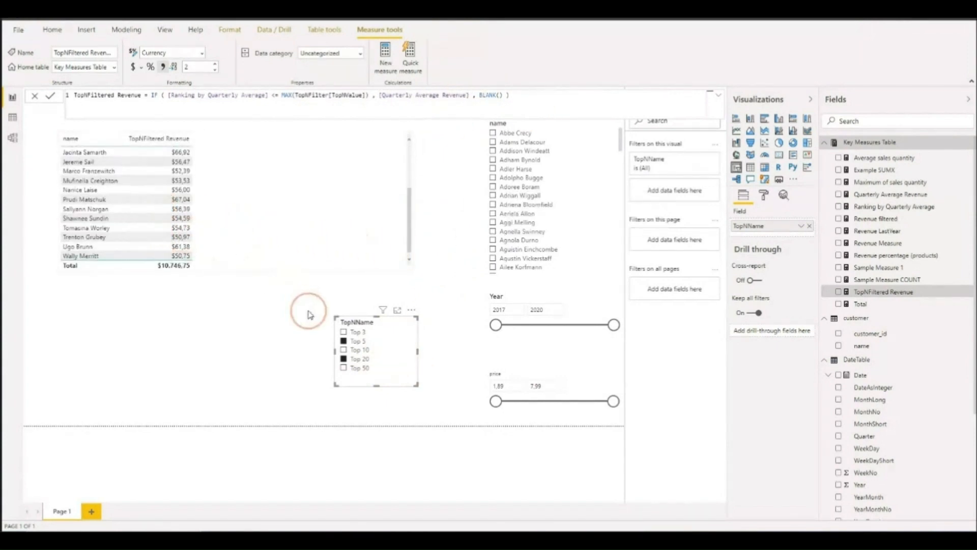
pyautogui.click(344, 359)
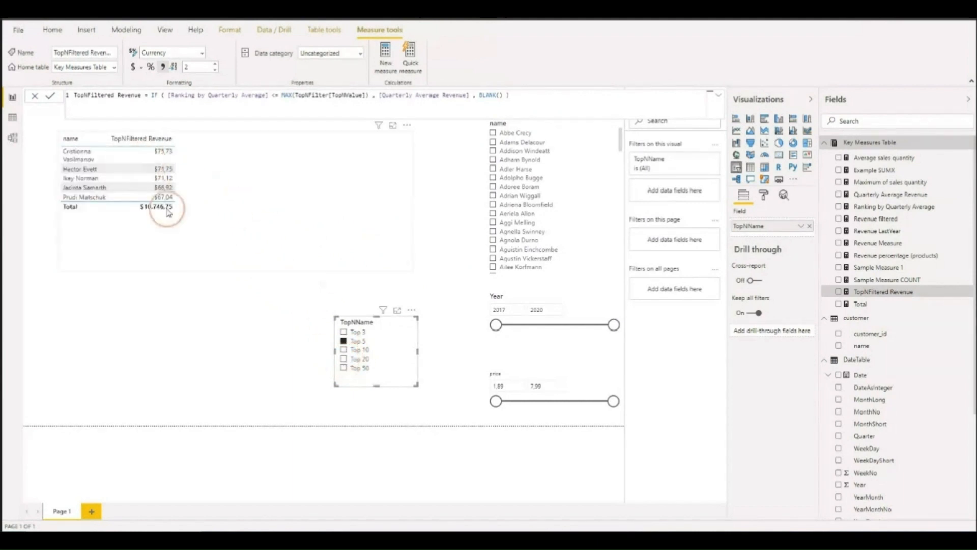
pyautogui.click(349, 351)
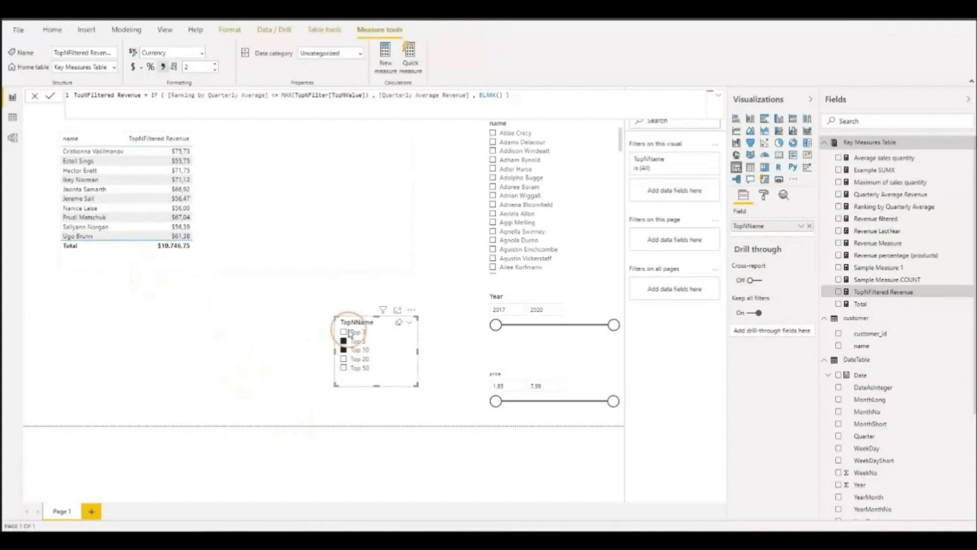
pyautogui.moveTo(385, 320); pyautogui.dragTo(331, 323)
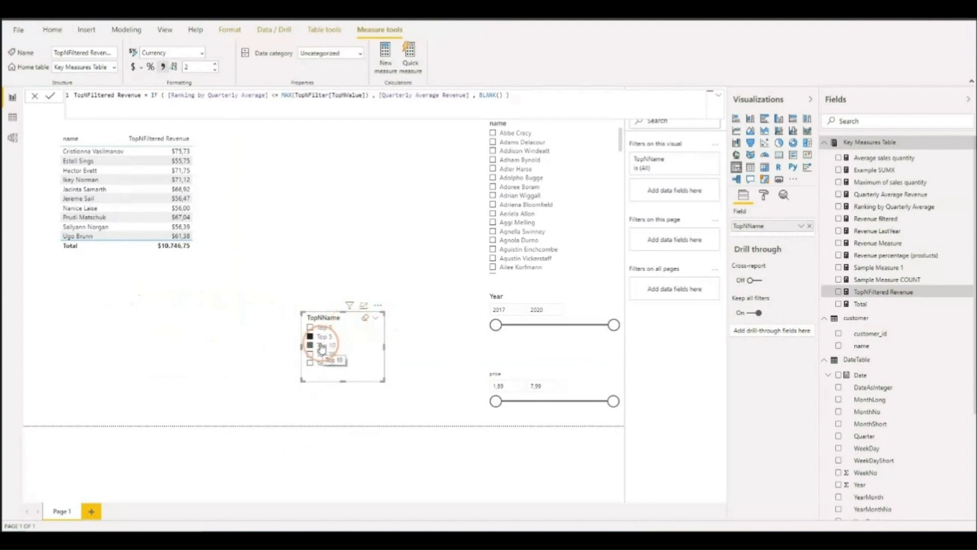
pyautogui.moveTo(347, 327); pyautogui.dragTo(422, 332)
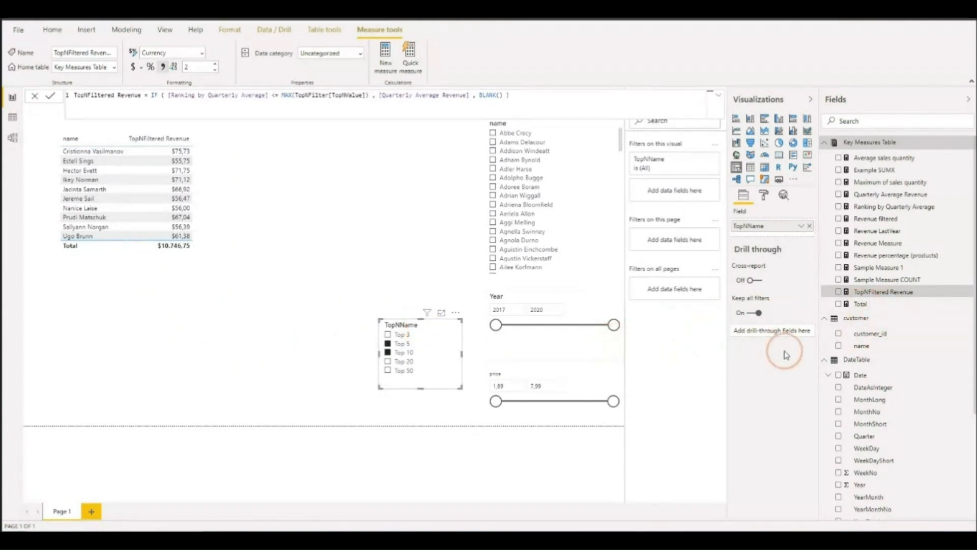
# Step: Add the TopNValue field from the TopNFilter table below the customer table and turn the visual into a slicer
pyautogui.scroll(-3, 871, 367)
pyautogui.moveTo(908, 500); pyautogui.dragTo(142, 365)
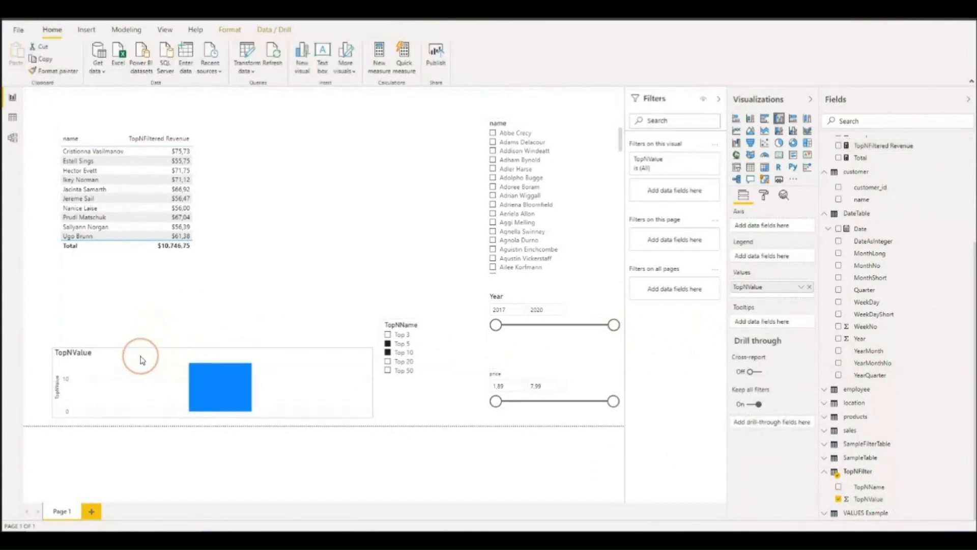
pyautogui.click(736, 167)
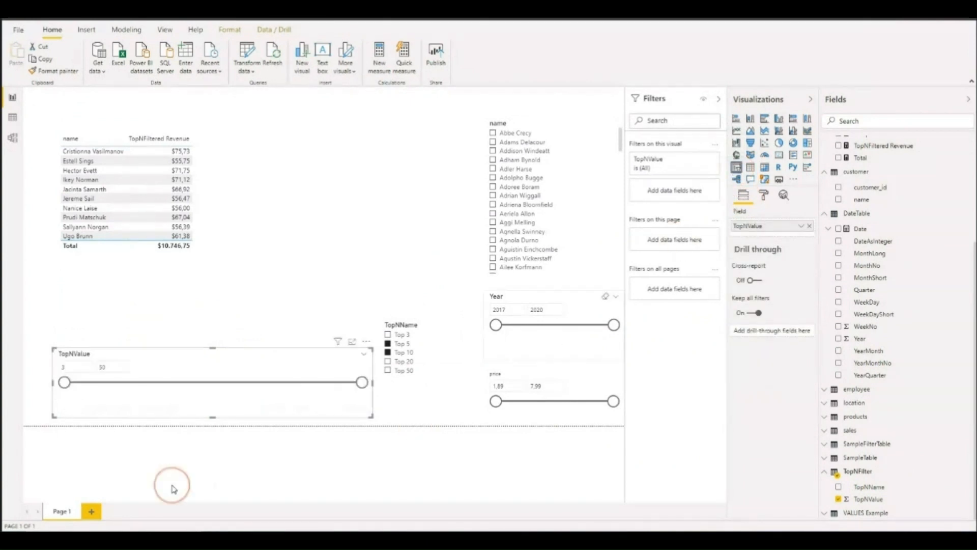
# Step: Lower the upper limit of the TopNValue slicer so its range runs from 3 to 12
pyautogui.click(74, 369)
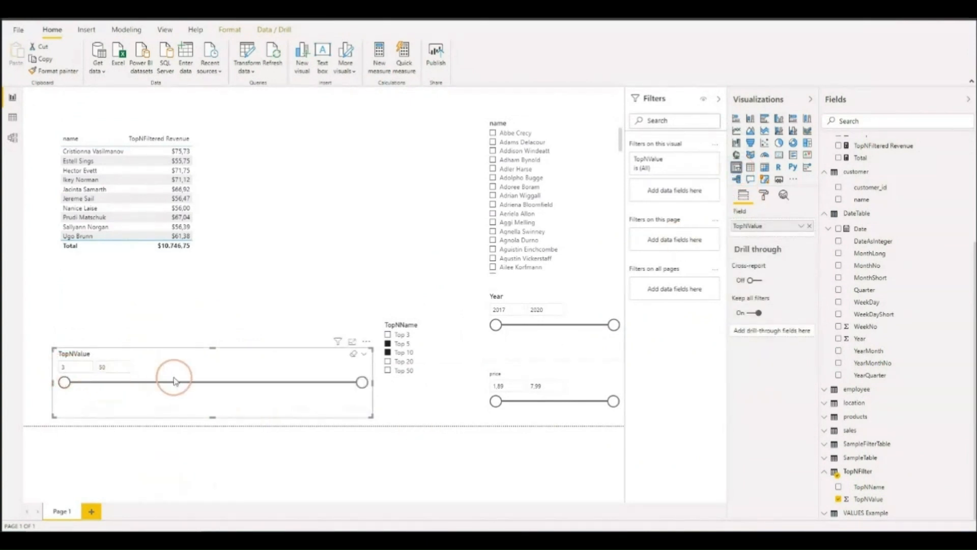
pyautogui.moveTo(362, 383); pyautogui.dragTo(115, 386)
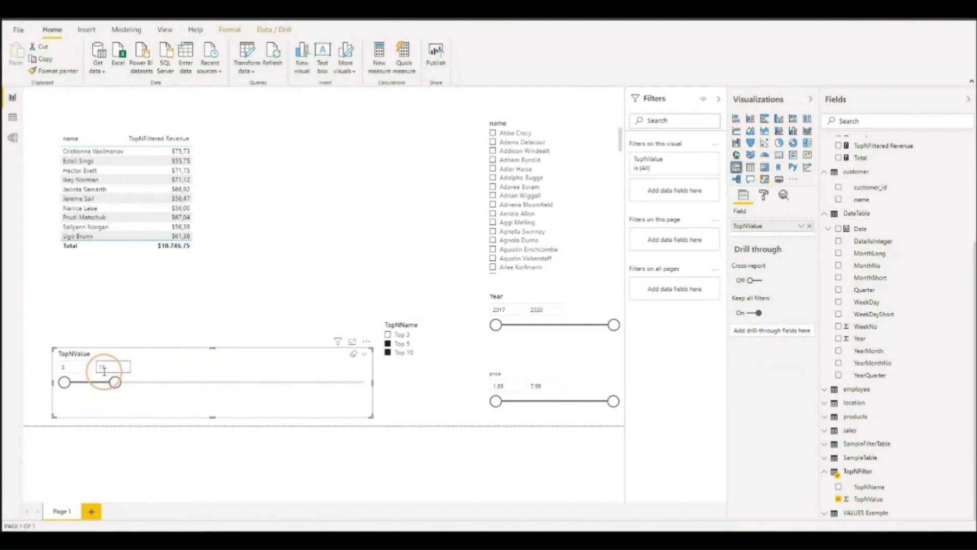
pyautogui.moveTo(113, 381)
pyautogui.mouseDown()
pyautogui.moveTo(273, 391)
pyautogui.moveTo(80, 382)
pyautogui.moveTo(120, 383)
pyautogui.mouseUp()
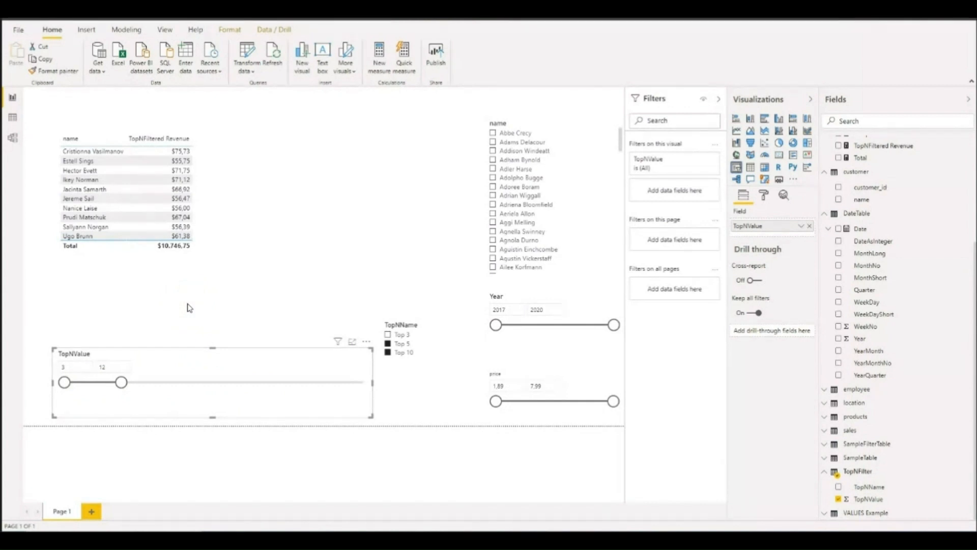
pyautogui.scroll(3, 911, 285)
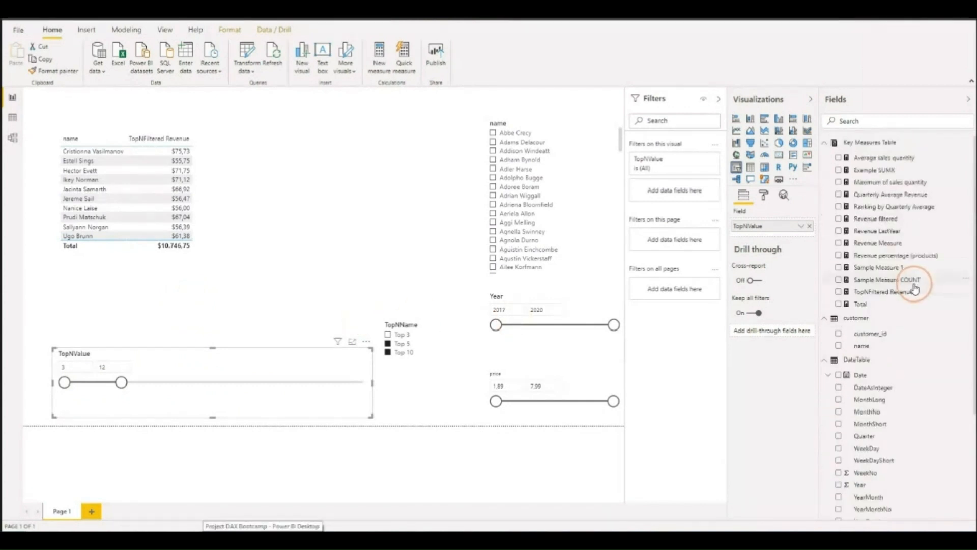
# Step: Open the TopNFiltered Revenue measure and review its IF formula with MAX around TopNFilter[TopNValue]
pyautogui.click(903, 292)
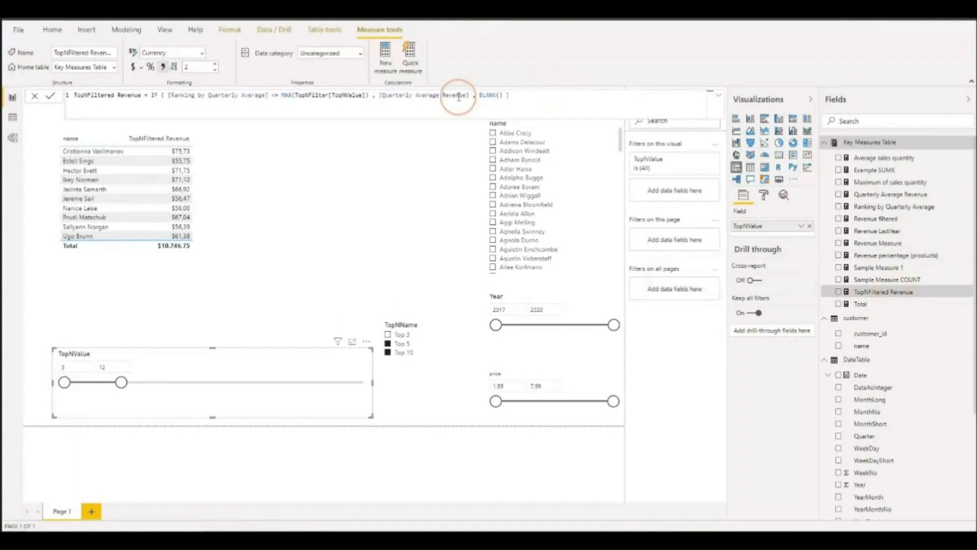
pyautogui.click(540, 95)
pyautogui.click(420, 248)
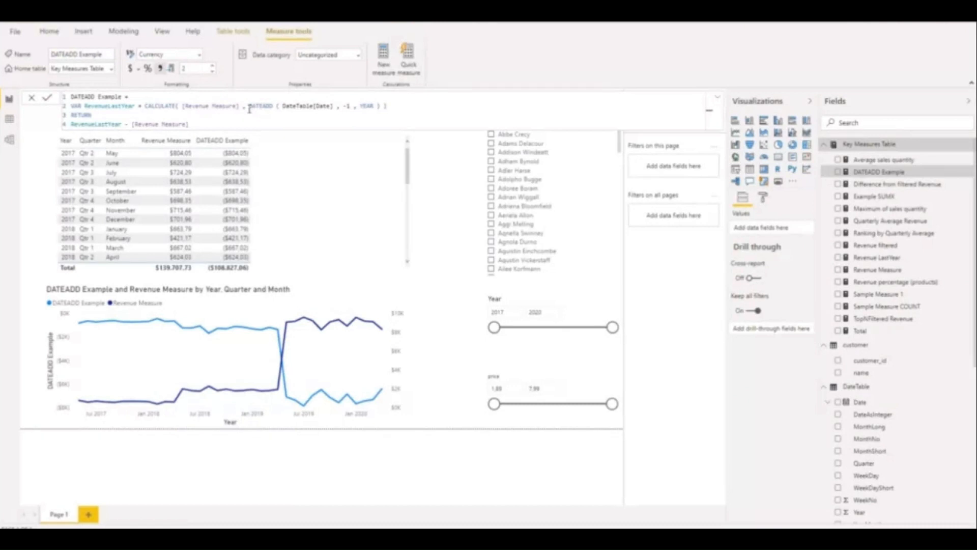
# Step: Review the DATEADD filter inside the RevenueLastYear variable of the DATEADD Example measure
pyautogui.click(246, 108)
pyautogui.click(251, 108)
pyautogui.click(249, 108)
pyautogui.click(249, 109)
# Step: Create a new measure named MonthToDate and start its formula with CALCULATE using [Revenue Measure] as the expression
pyautogui.click(377, 188)
pyautogui.click(213, 63)
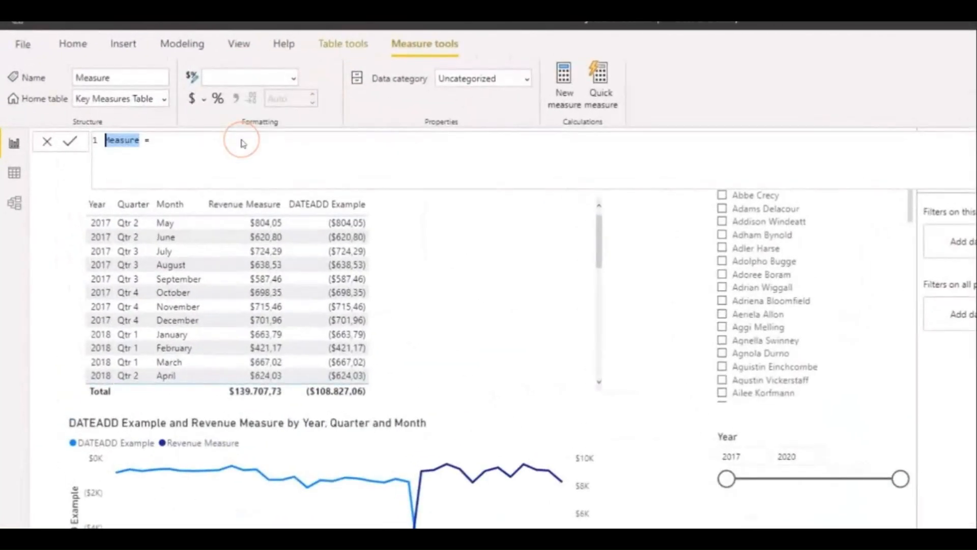
pyautogui.write('MonthT')
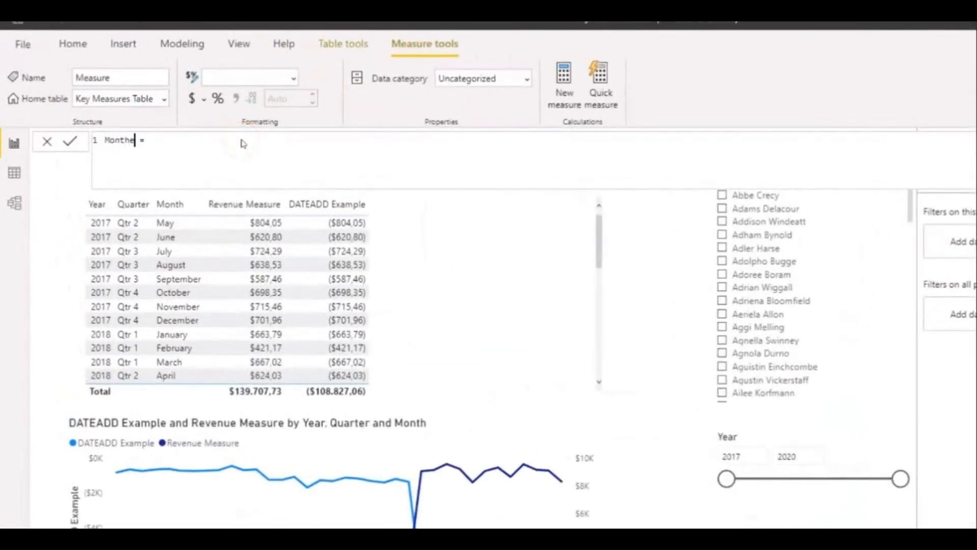
pyautogui.write('oDate = CALC')
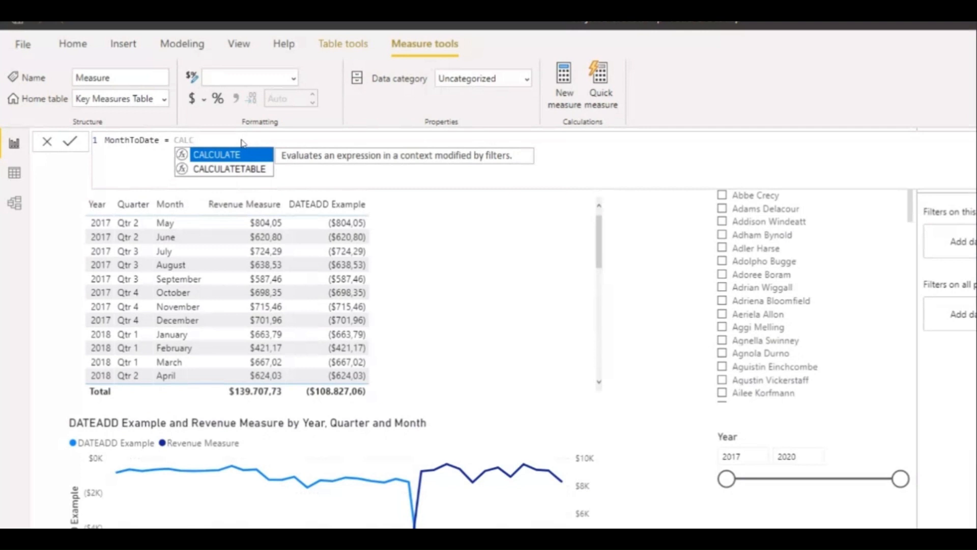
pyautogui.press('Tab')
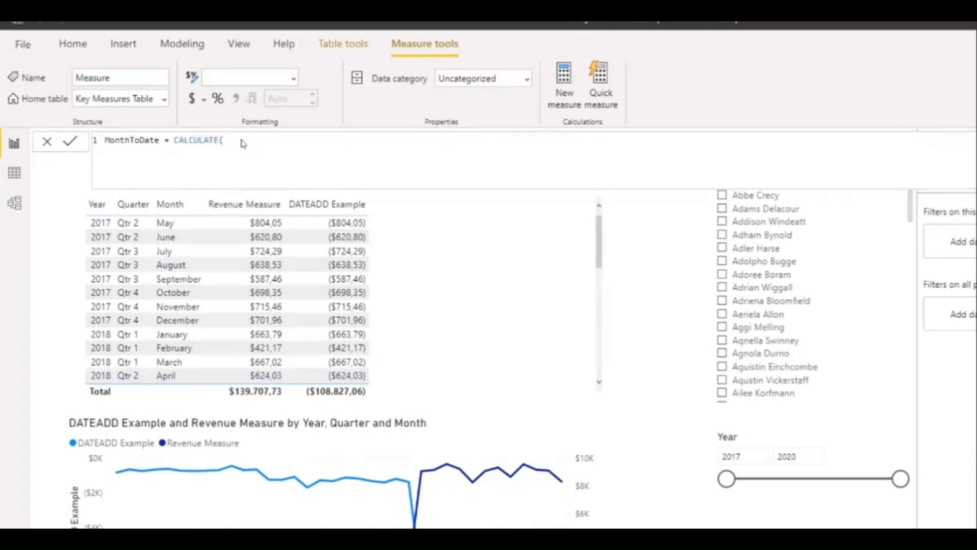
pyautogui.write('Rev')
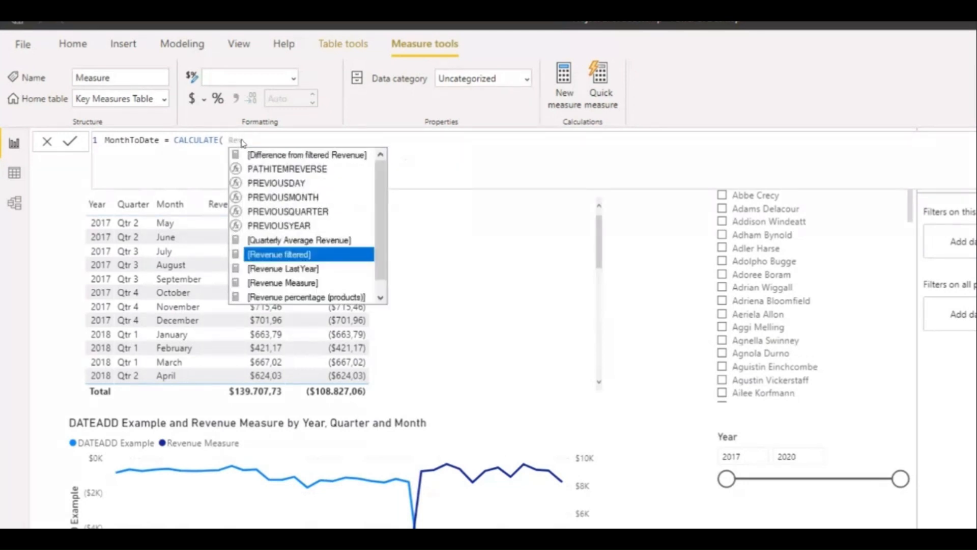
pyautogui.press('Down')
pyautogui.press('Down')
pyautogui.press('Tab')
pyautogui.write(',')
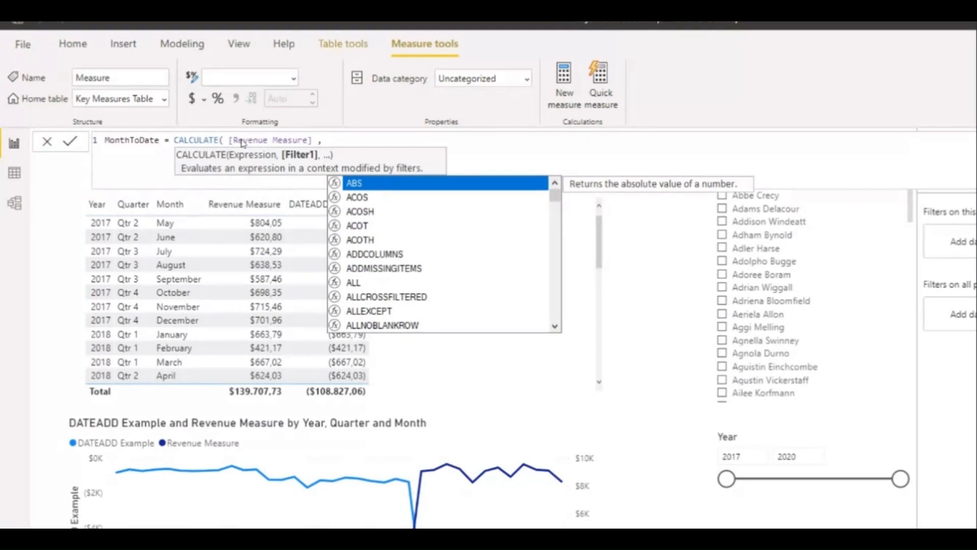
# Step: Add the DATESMTD function as the filter argument of CALCULATE in the MonthToDate formula
pyautogui.click(243, 145)
pyautogui.write('DATES')
pyautogui.press('Down')
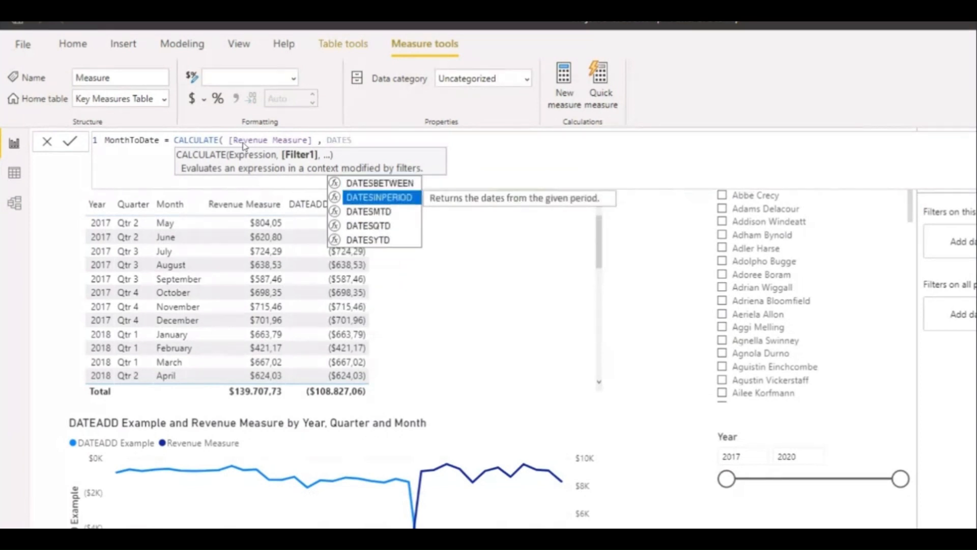
pyautogui.press('Down')
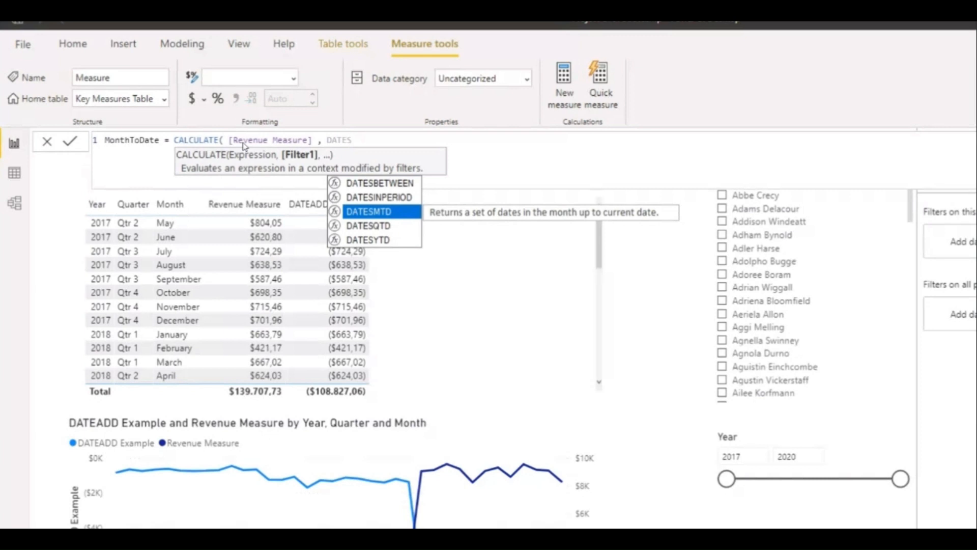
pyautogui.click(369, 213)
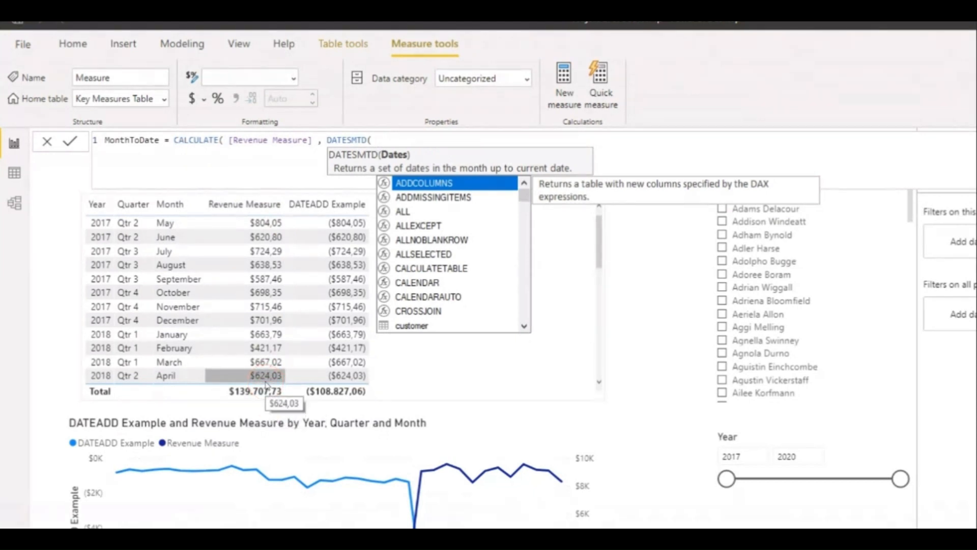
# Step: Pass DateTable[Date] to DATESMTD, close both parentheses and commit the MonthToDate measure
pyautogui.write('Dates')
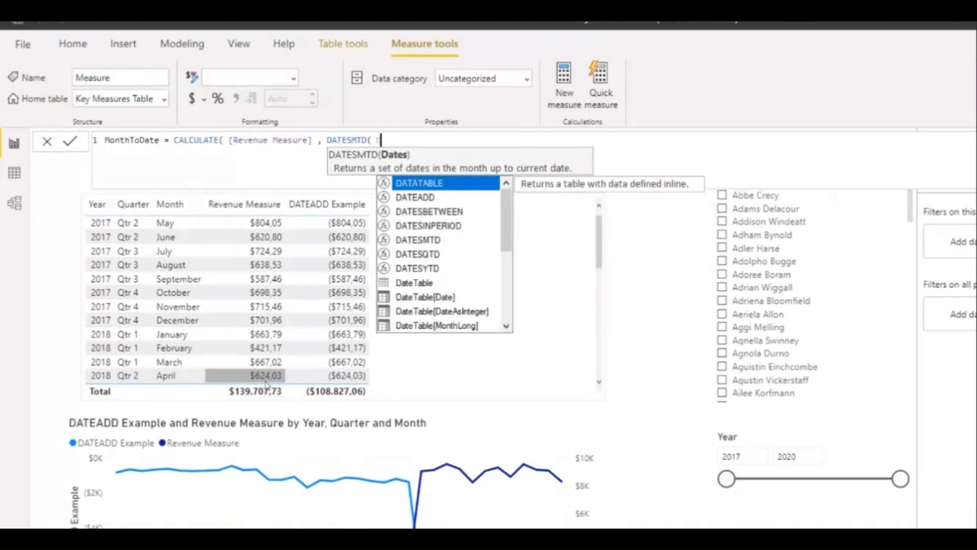
pyautogui.press('BackSpace')
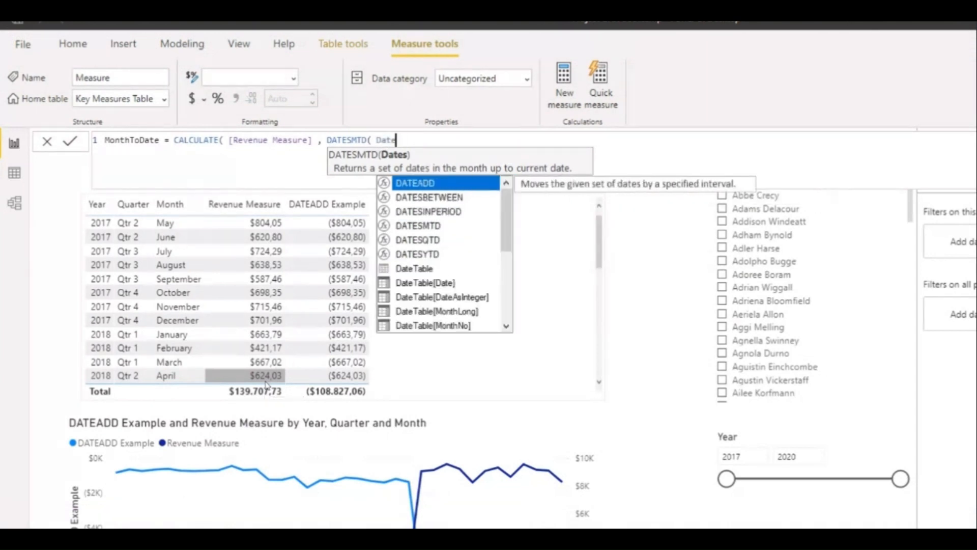
pyautogui.press('Down')
pyautogui.press('Down')
pyautogui.press('Down')
pyautogui.press('Down')
pyautogui.press('Down')
pyautogui.press('Down')
pyautogui.press('Down')
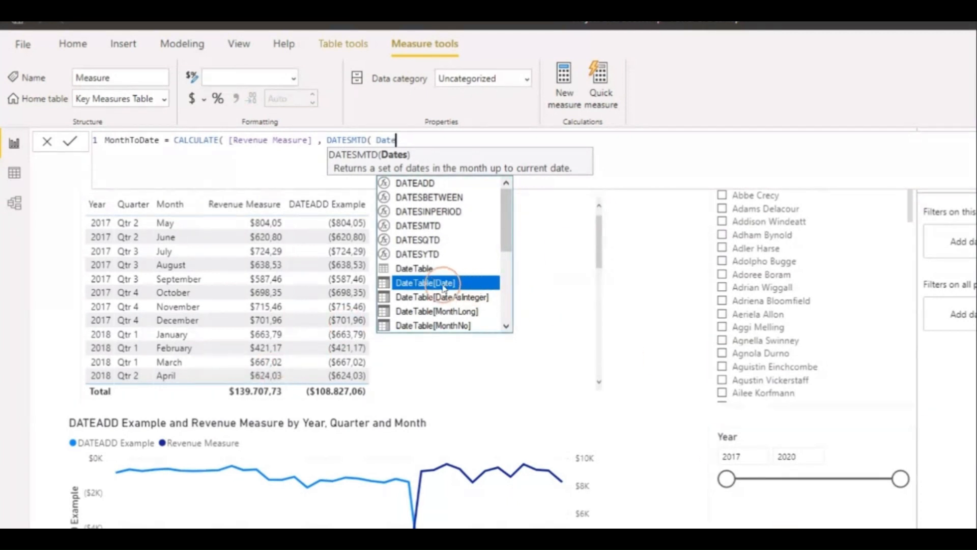
pyautogui.click(458, 283)
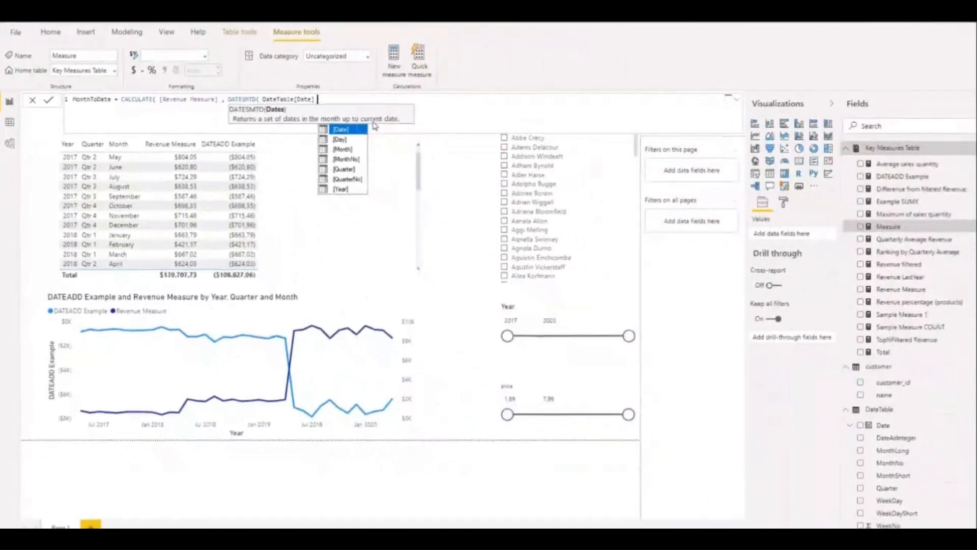
pyautogui.write(')')
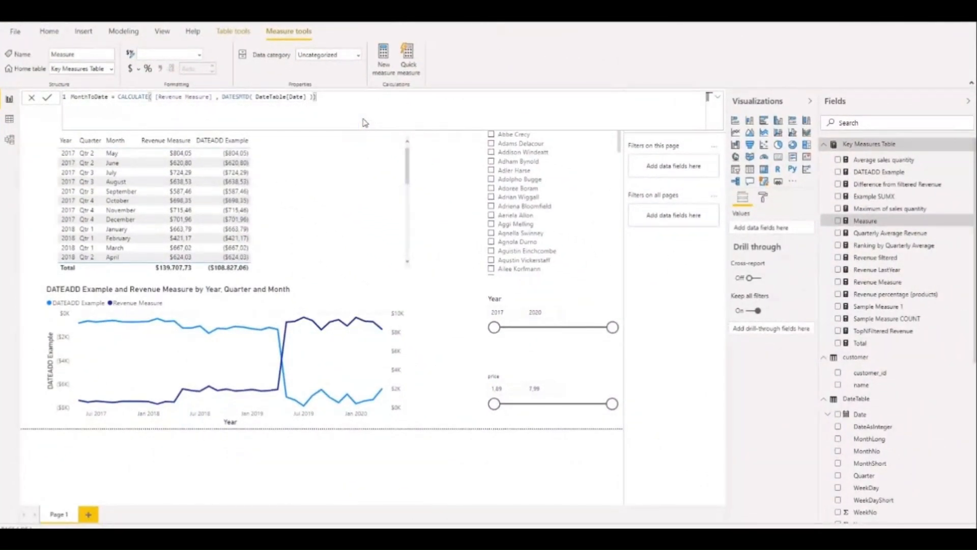
pyautogui.press('Return')
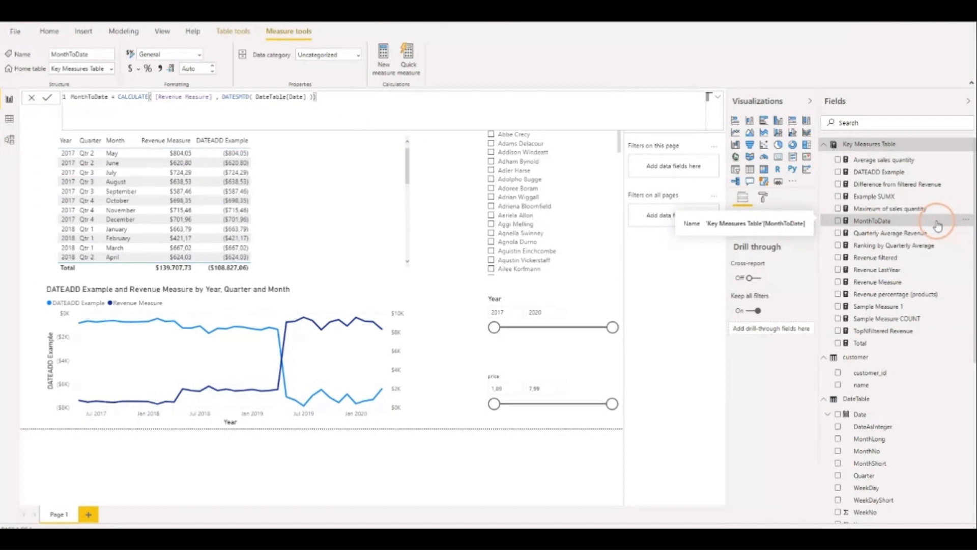
# Step: Add the MonthToDate measure as a column to the table of monthly revenue
pyautogui.moveTo(941, 225); pyautogui.dragTo(375, 224)
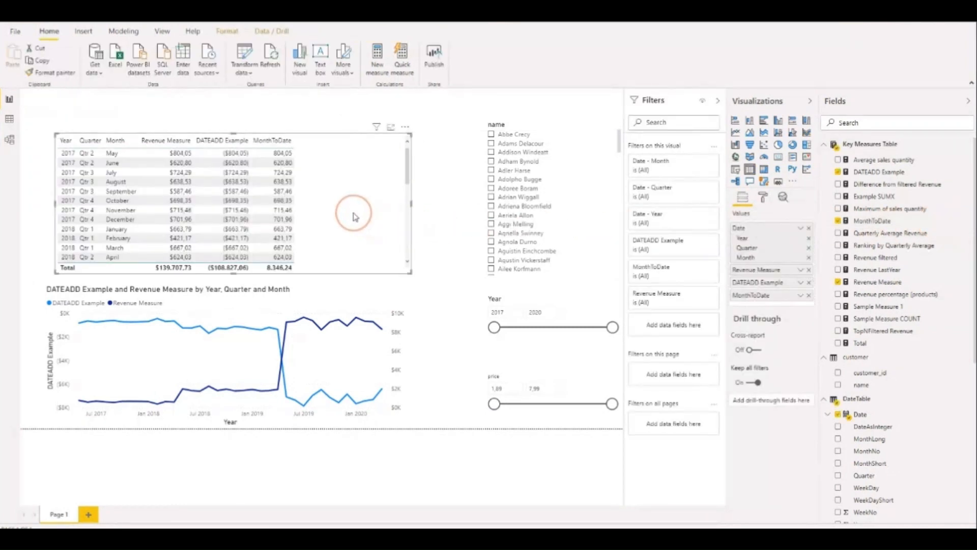
pyautogui.click(242, 173)
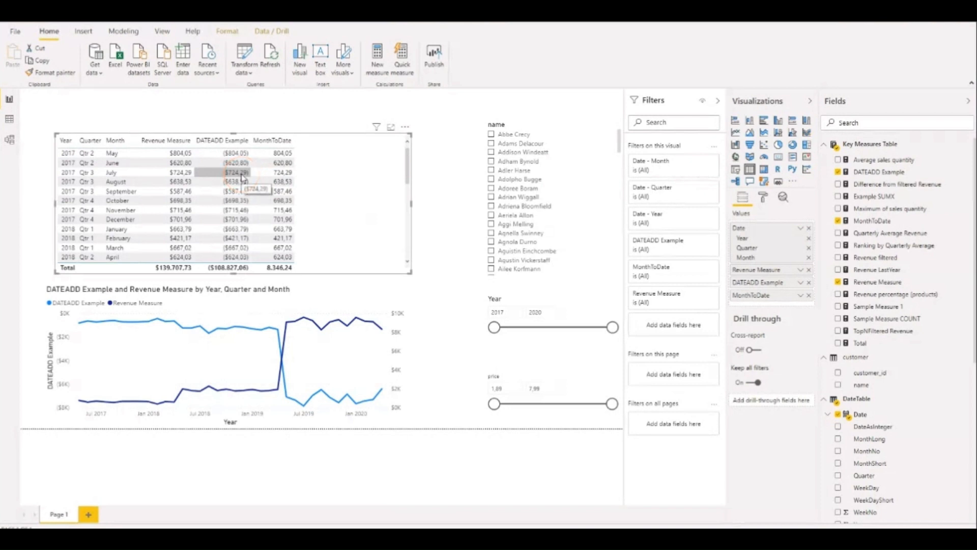
pyautogui.click(241, 176)
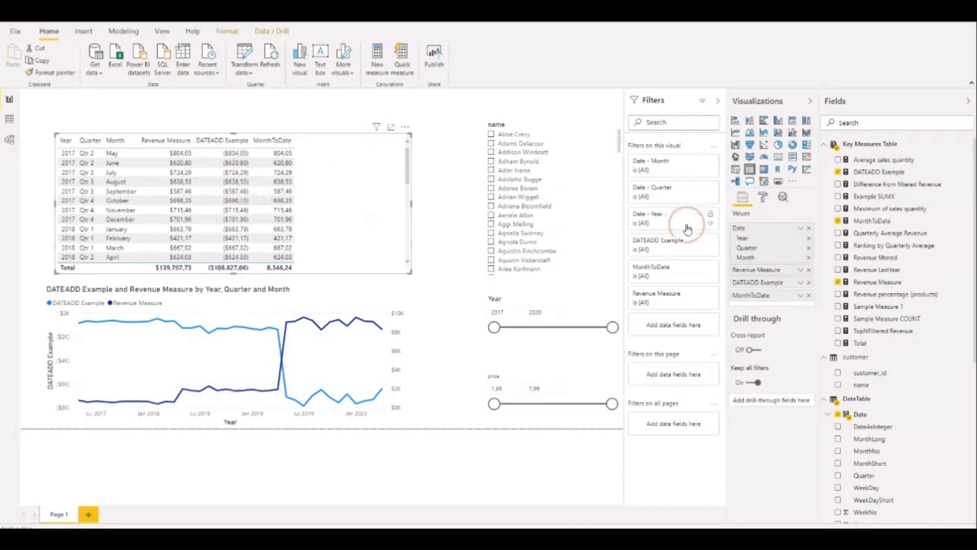
# Step: Remove DATEADD Example from the table and switch its Date field from Date Hierarchy to plain Date
pyautogui.click(809, 283)
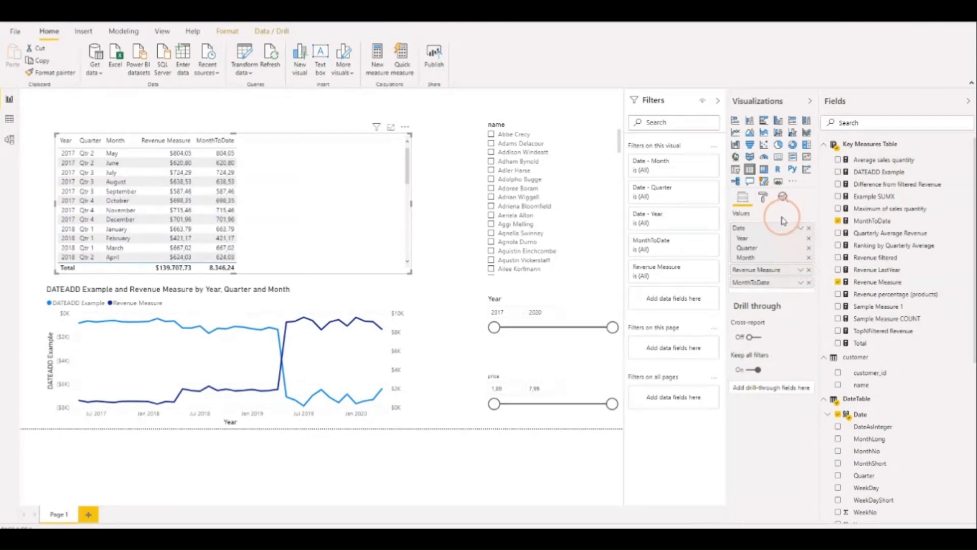
pyautogui.click(801, 227)
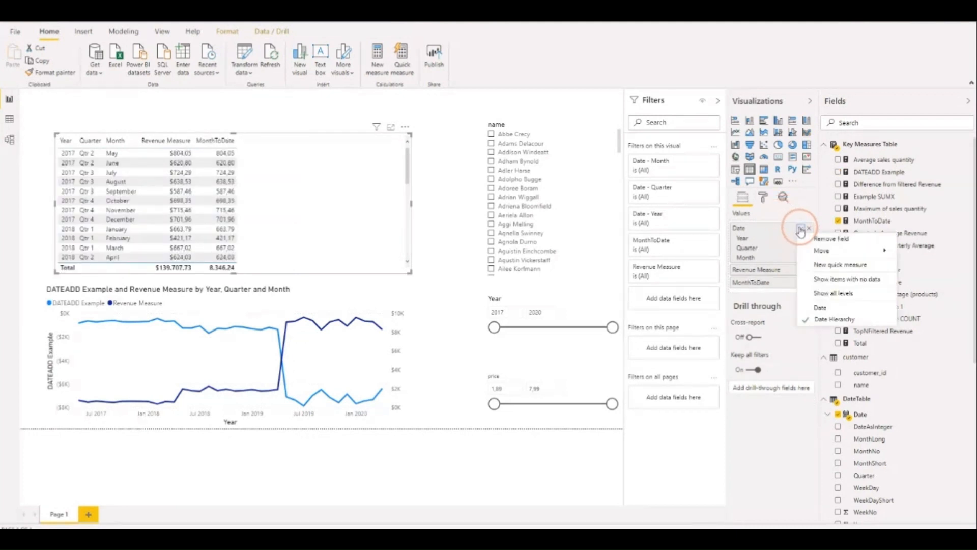
pyautogui.click(821, 307)
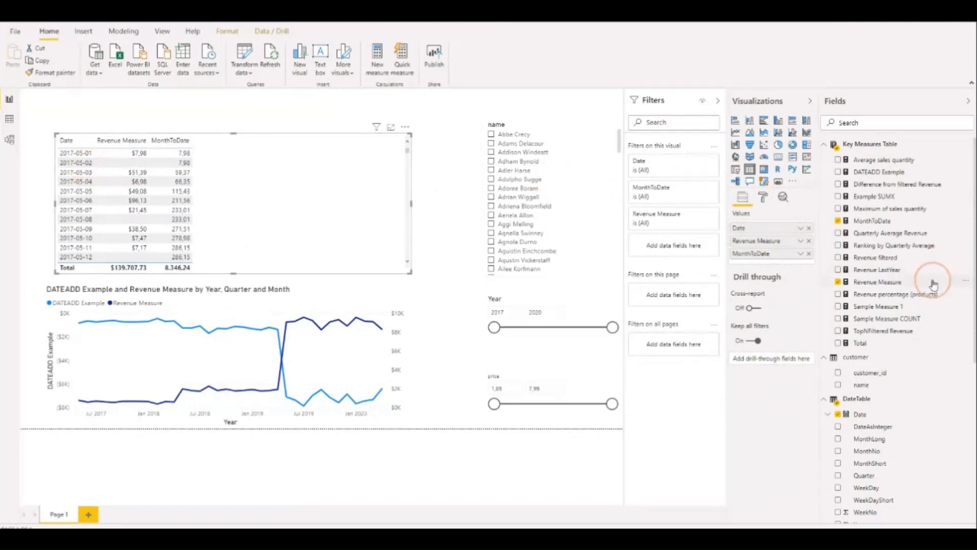
# Step: Check the format of Revenue Measure and format the MonthToDate measure as dollar currency with two decimals
pyautogui.click(888, 284)
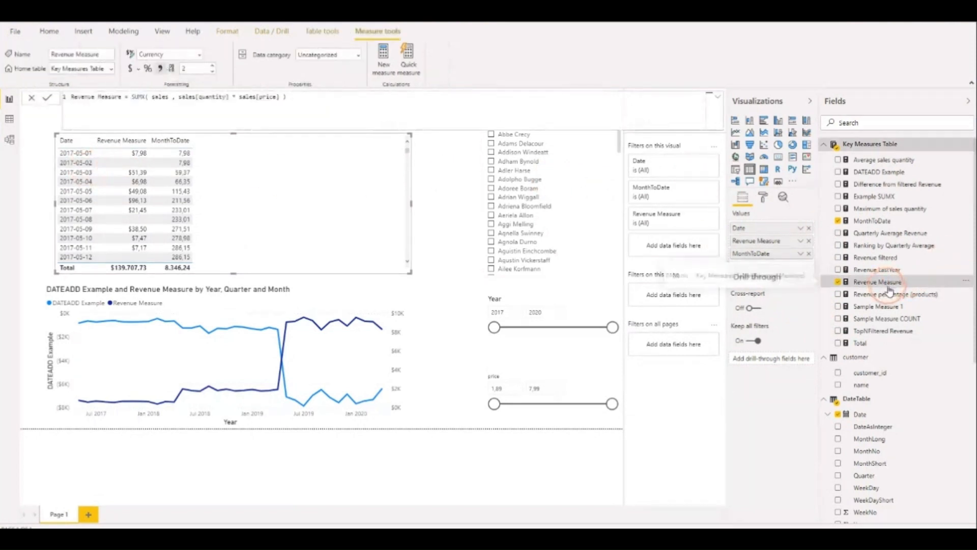
pyautogui.click(872, 222)
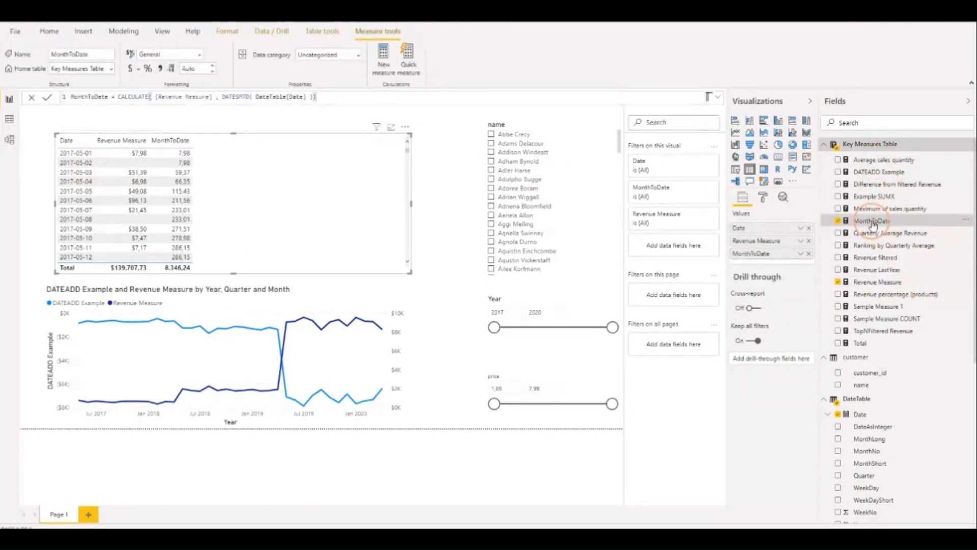
pyautogui.click(141, 71)
pyautogui.click(163, 100)
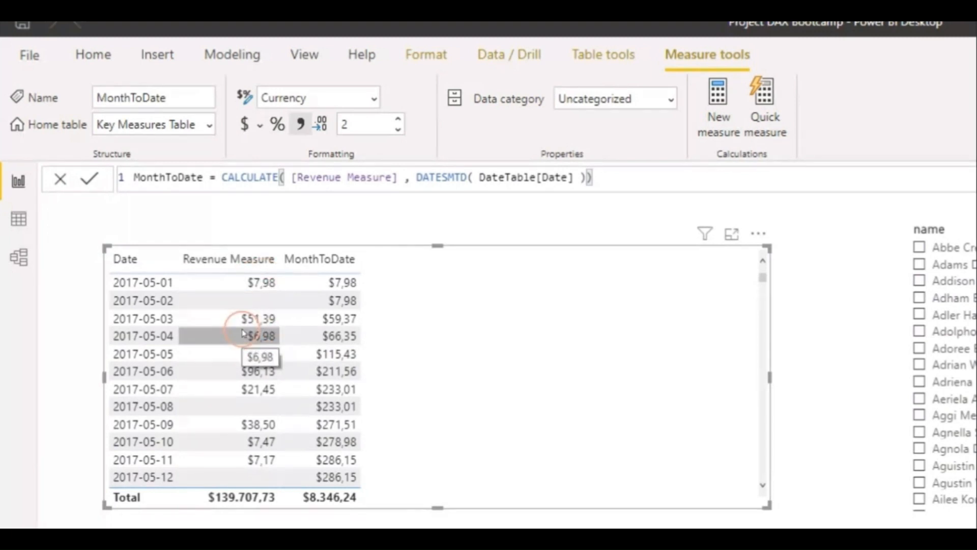
# Step: Examine how MonthToDate accumulates daily revenue and behaves at the month changes from May to July 2017 in the table
pyautogui.scroll(-2, 336, 357)
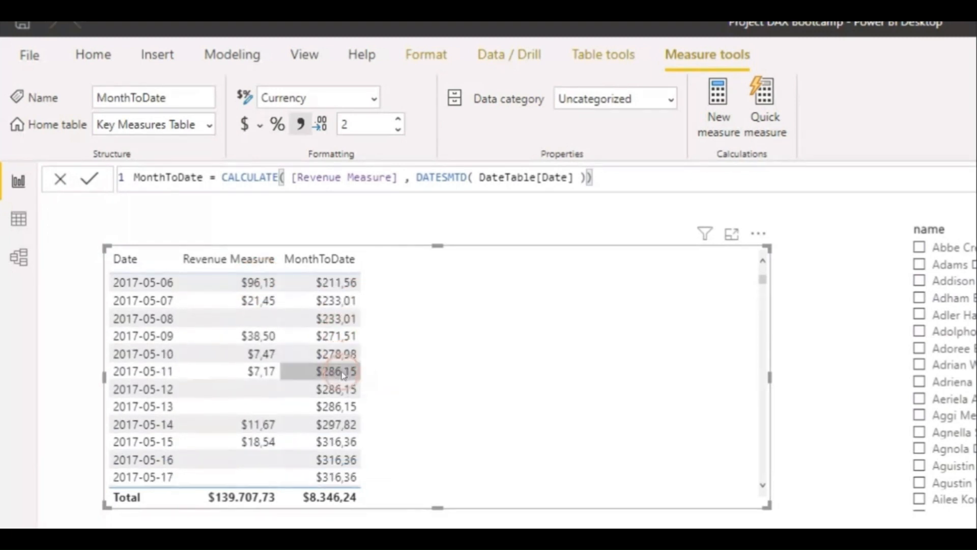
pyautogui.scroll(-6, 342, 388)
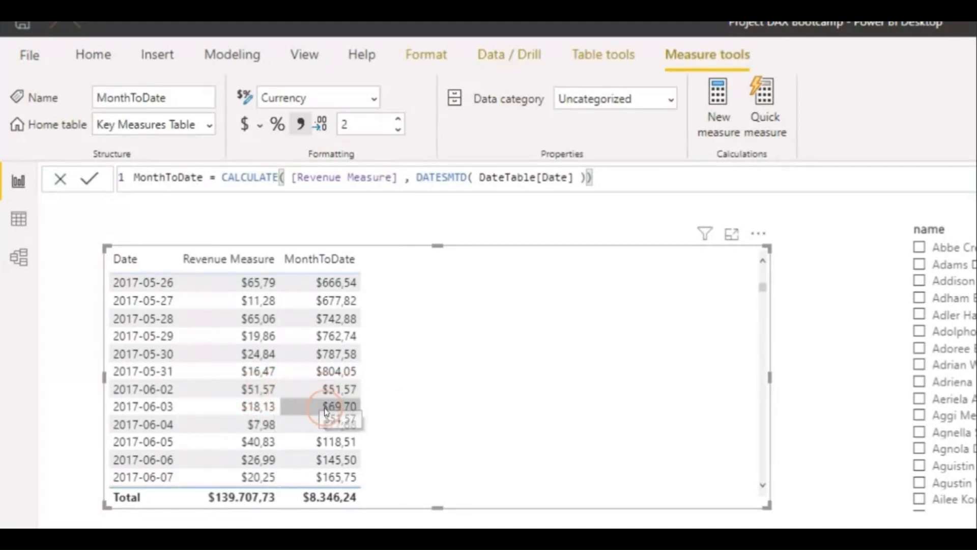
pyautogui.scroll(-4, 326, 412)
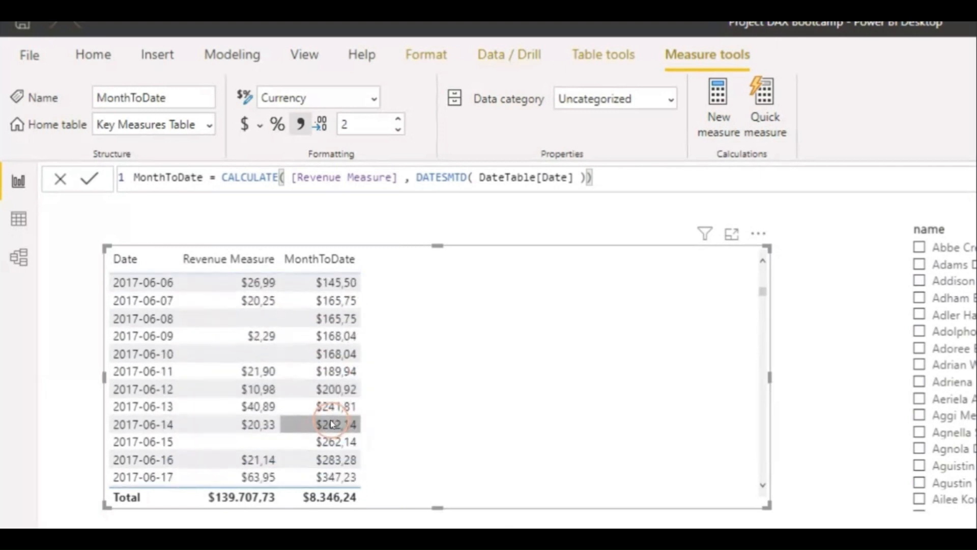
pyautogui.scroll(-4, 331, 423)
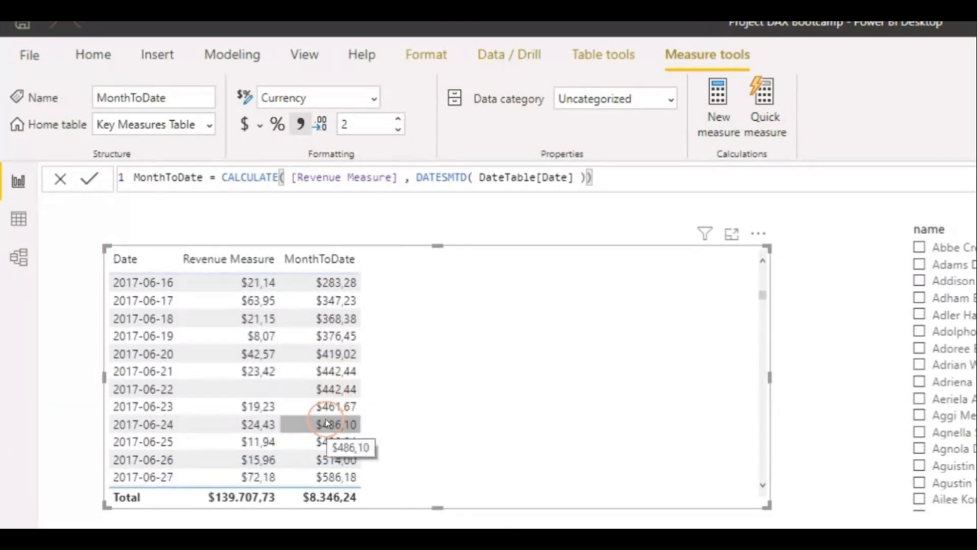
pyautogui.scroll(-2, 325, 423)
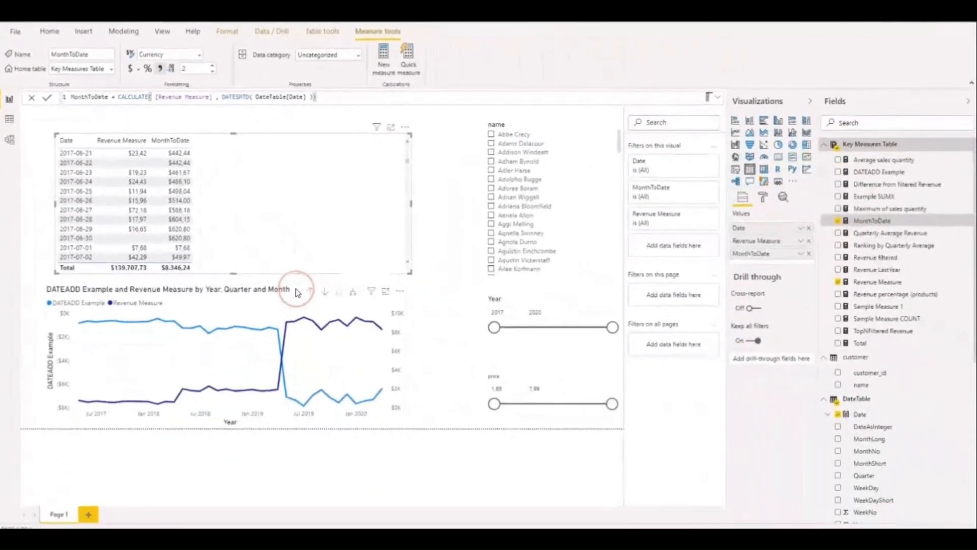
# Step: Replace DATEADD Example and Revenue Measure in the line chart with the MonthToDate measure as its only value
pyautogui.click(291, 292)
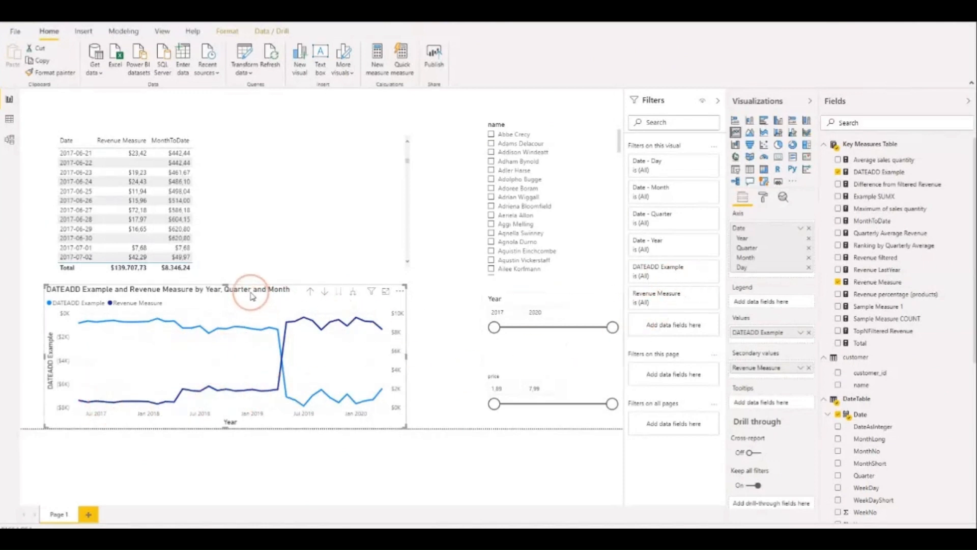
pyautogui.click(809, 334)
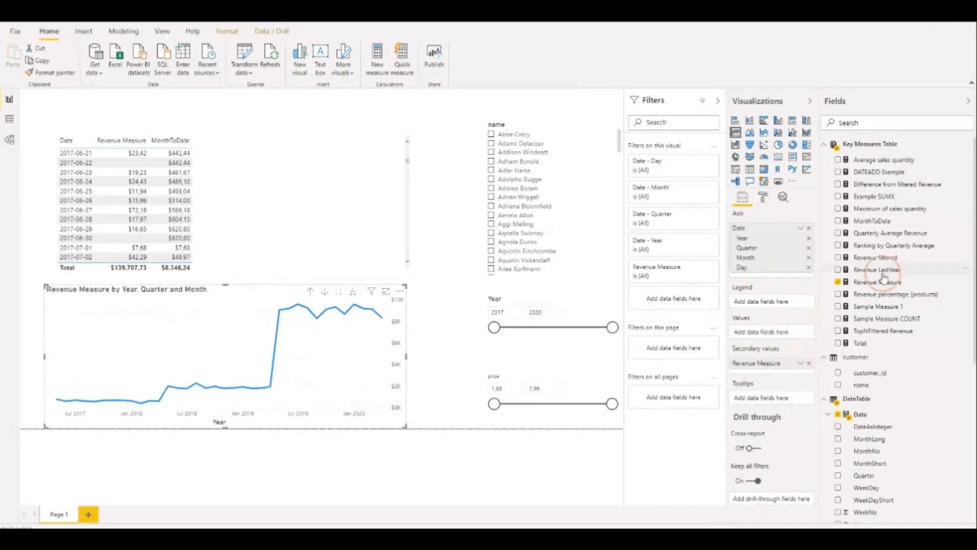
pyautogui.moveTo(910, 221); pyautogui.dragTo(776, 331)
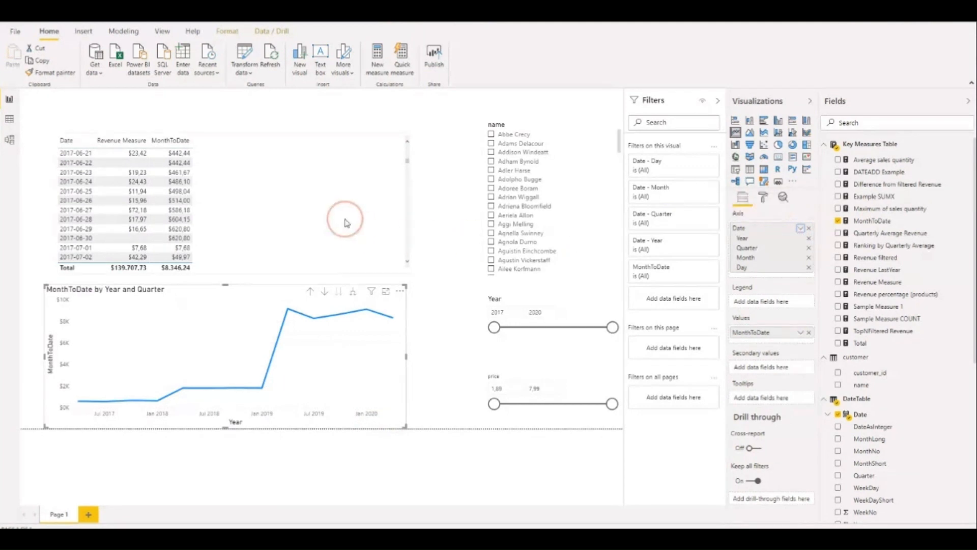
# Step: Switch the line chart's axis from Date Hierarchy to plain Date and narrow the Year slicer to 2017 only
pyautogui.click(803, 233)
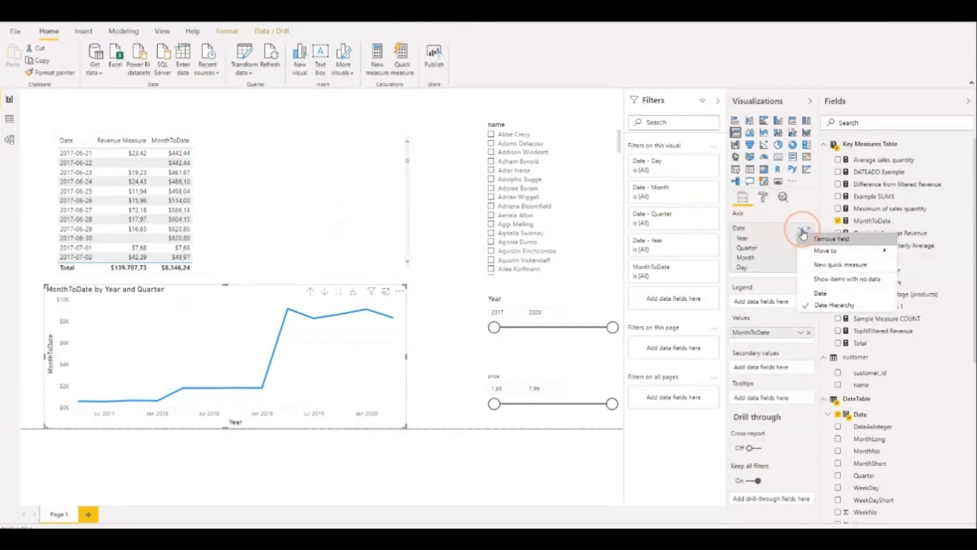
pyautogui.click(823, 298)
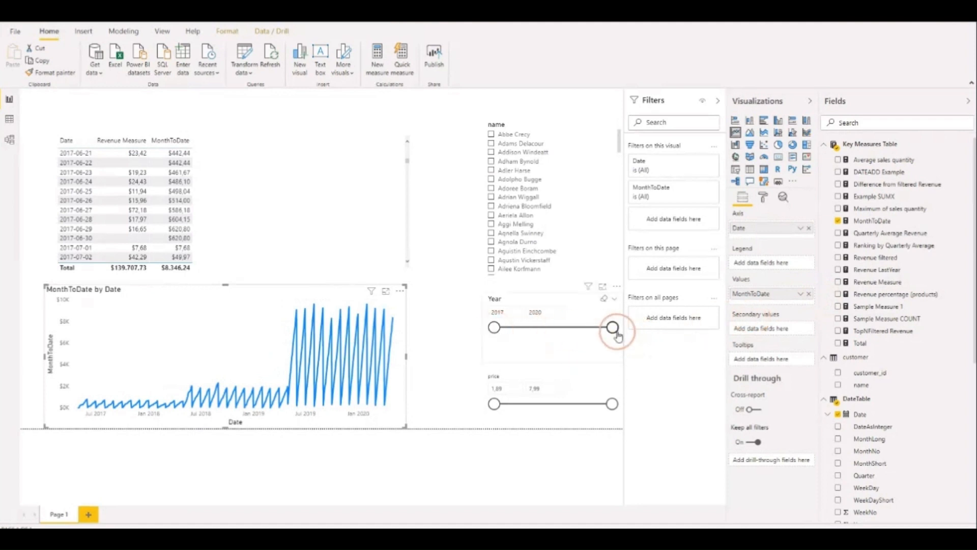
pyautogui.moveTo(605, 333); pyautogui.dragTo(527, 338)
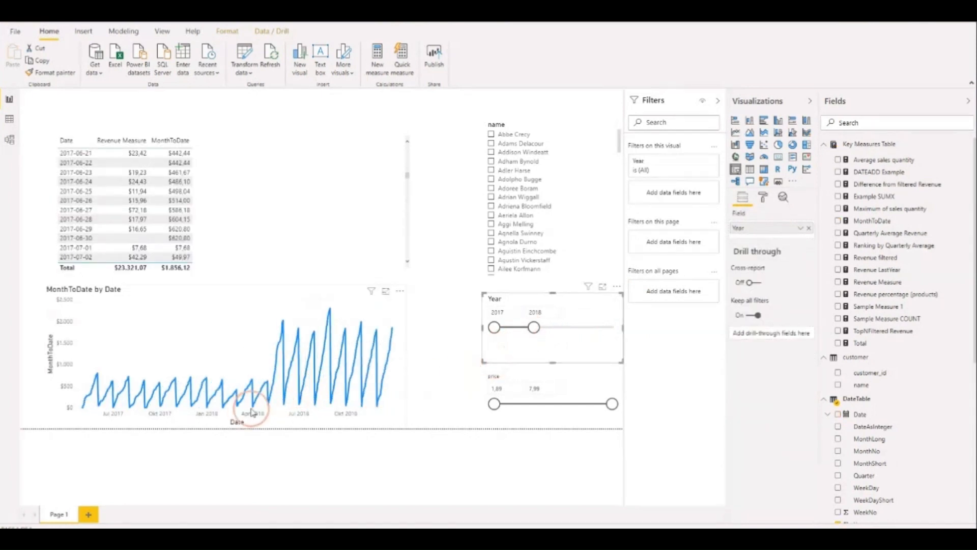
pyautogui.moveTo(533, 331); pyautogui.dragTo(273, 429)
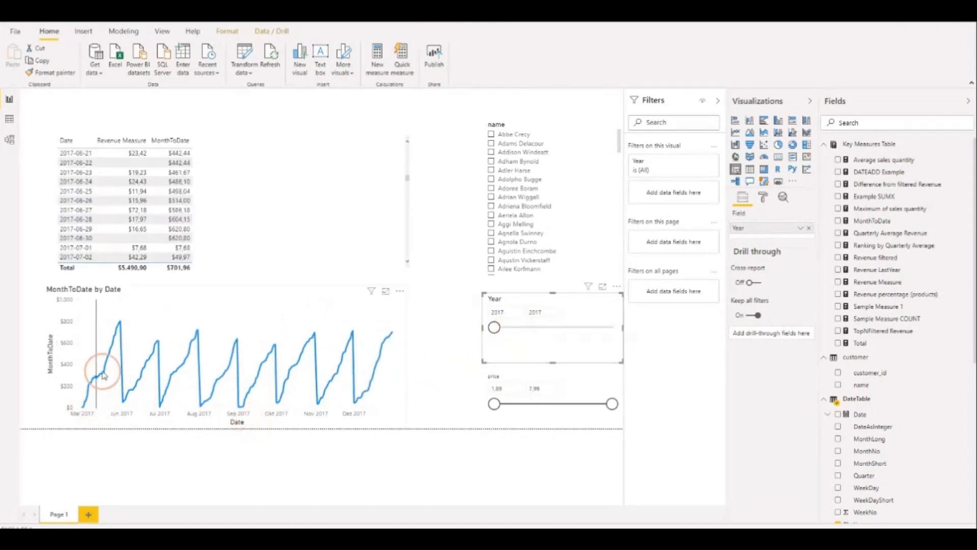
pyautogui.moveTo(122, 328)
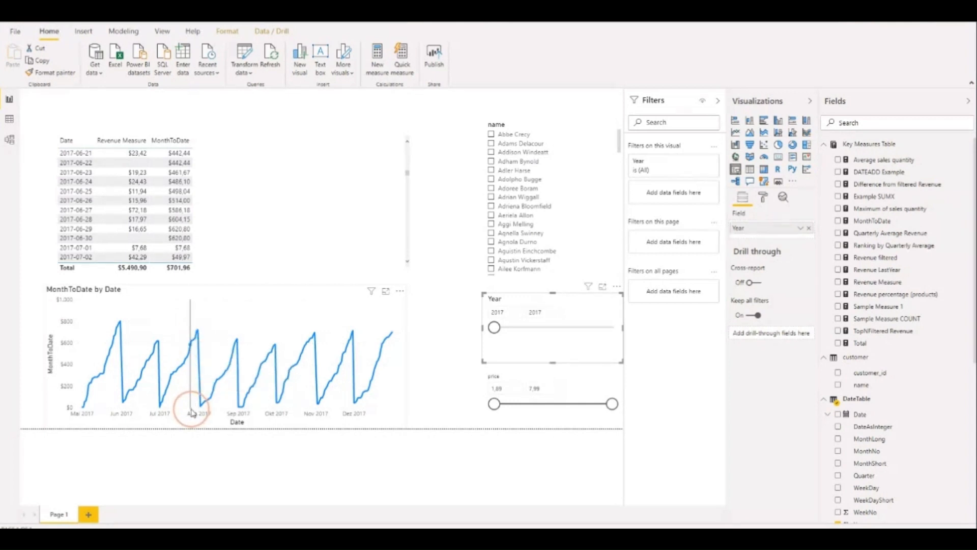
pyautogui.moveTo(191, 410)
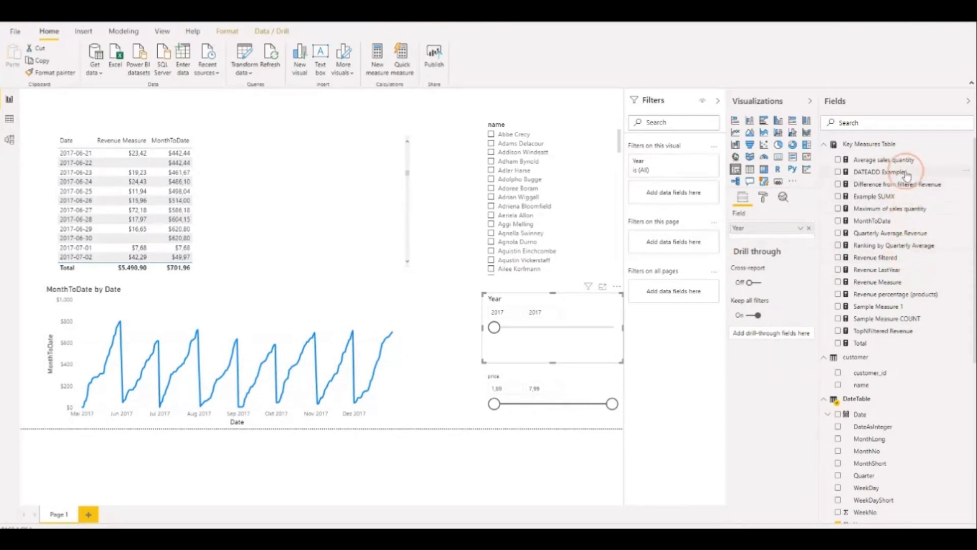
# Step: Replace DATESMTD with DATESQTD in the MonthToDate measure's formula and check where the line chart's accumulation restarts
pyautogui.click(908, 226)
pyautogui.click(240, 100)
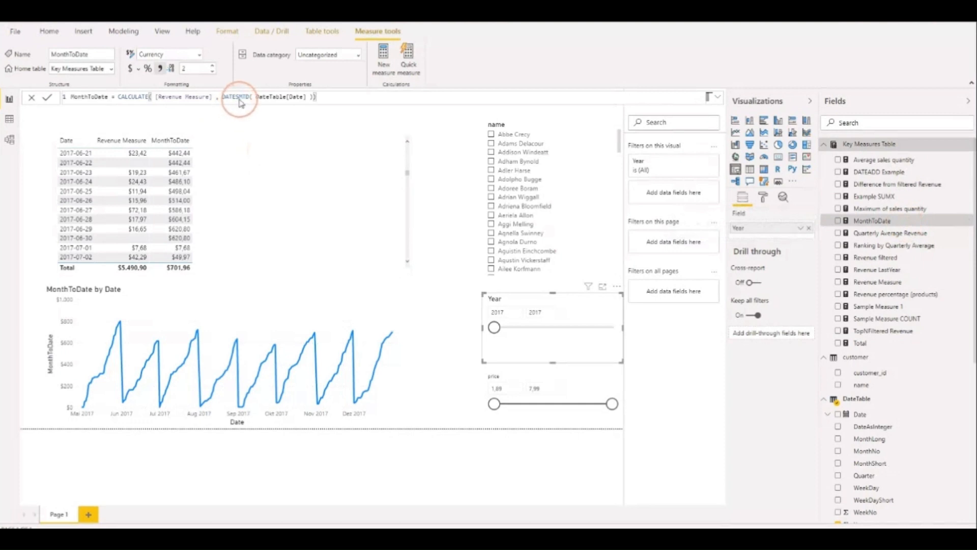
pyautogui.moveTo(239, 97); pyautogui.dragTo(250, 96)
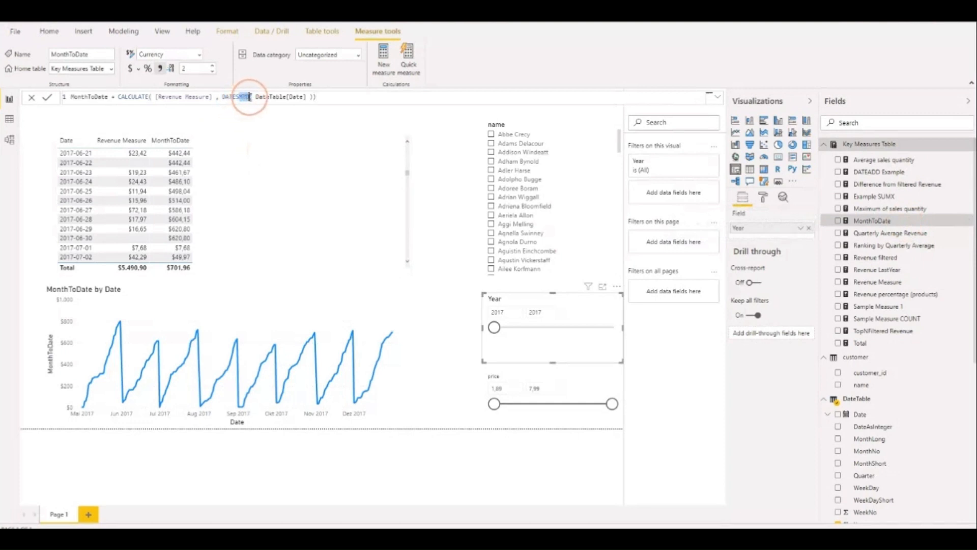
pyautogui.press('BackSpace')
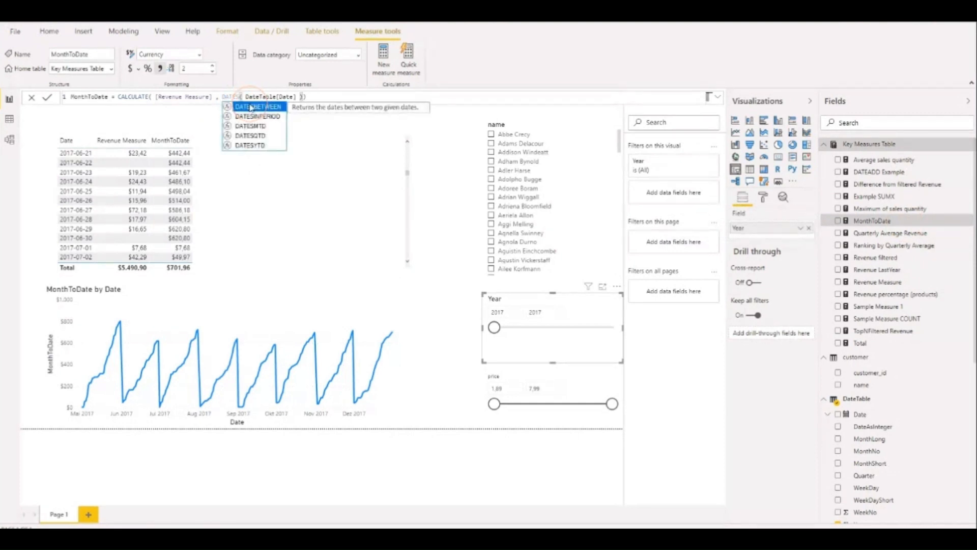
pyautogui.press('Down')
pyautogui.press('Down')
pyautogui.press('Down')
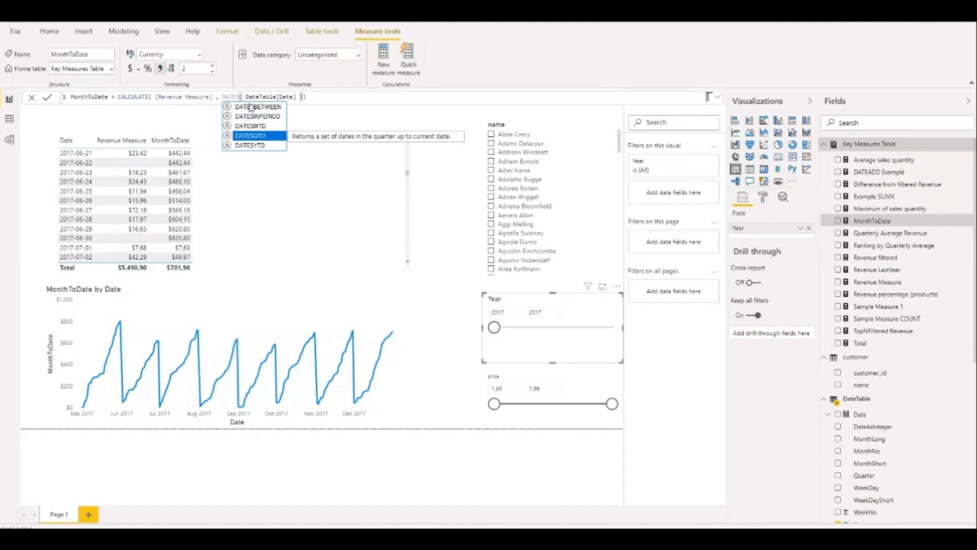
pyautogui.press('Tab')
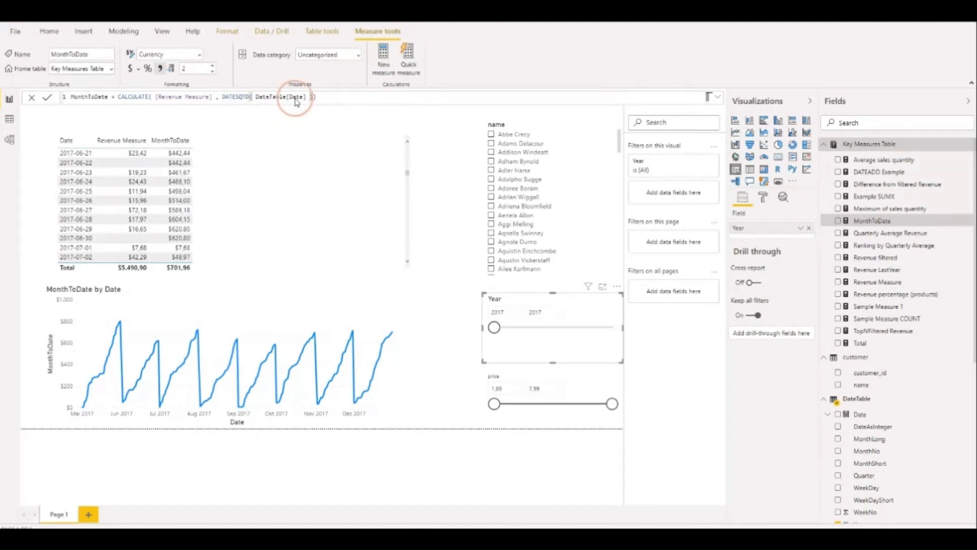
pyautogui.click(336, 116)
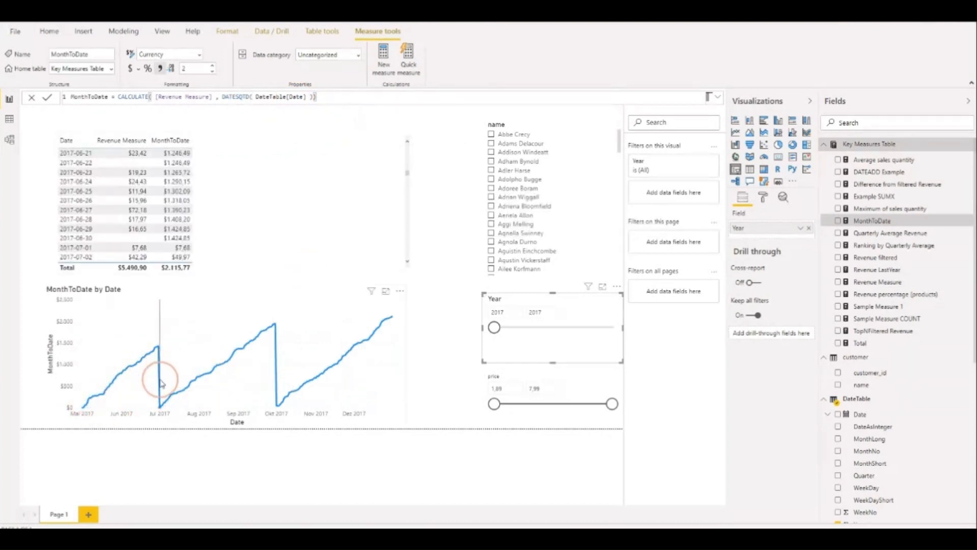
pyautogui.moveTo(160, 411)
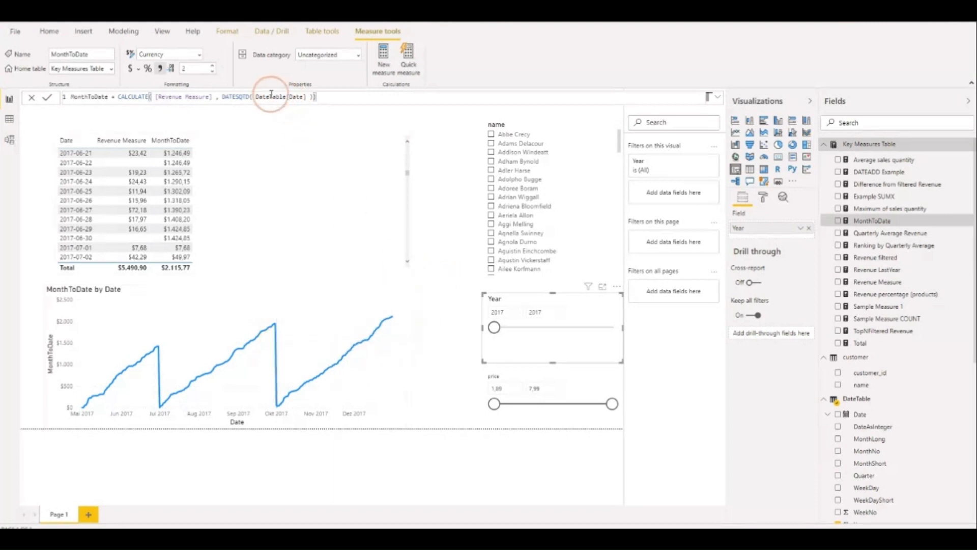
# Step: Change the date function in the MonthToDate measure's formula to DATESYTD and apply it
pyautogui.moveTo(239, 97); pyautogui.dragTo(243, 97)
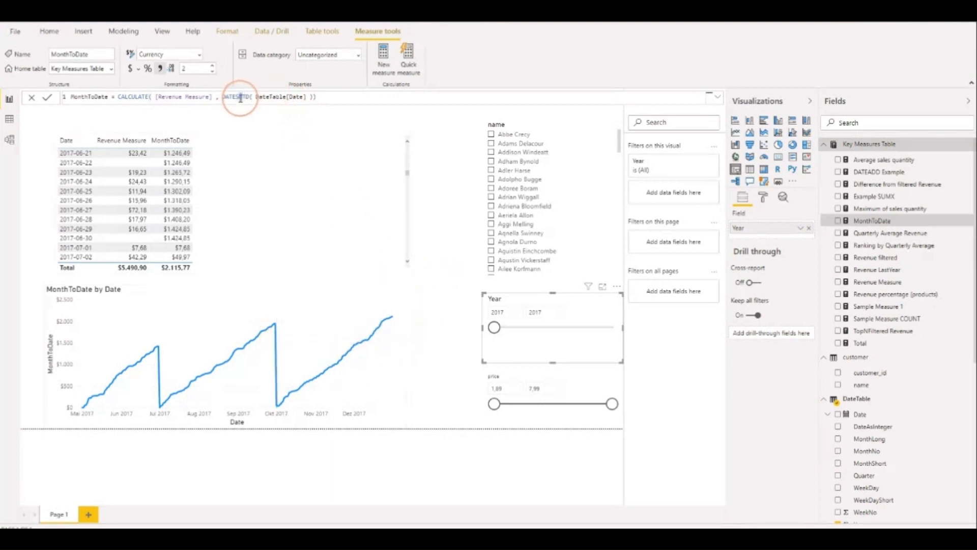
pyautogui.write('Y')
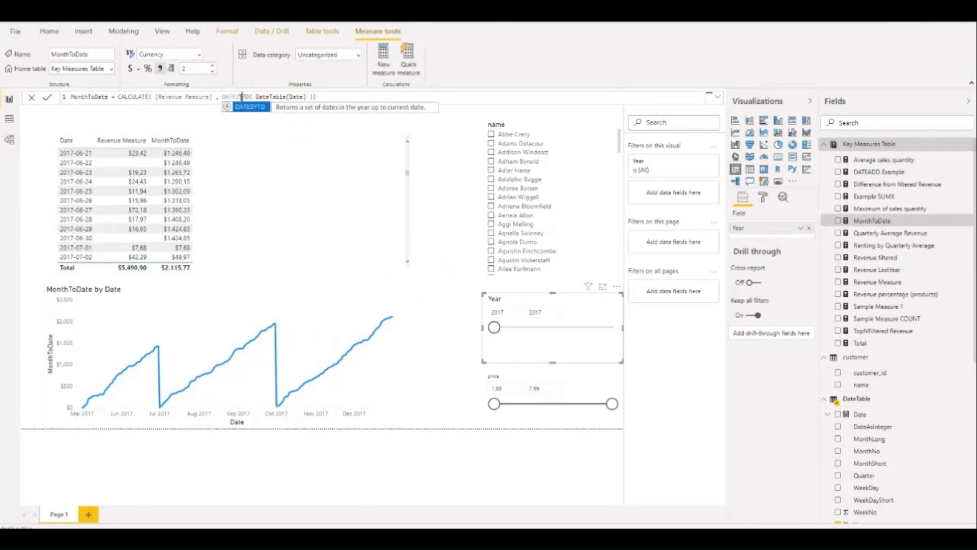
pyautogui.click(328, 99)
# Step: Extend the Year slicer's range to 2017 through 2019
pyautogui.click(495, 326)
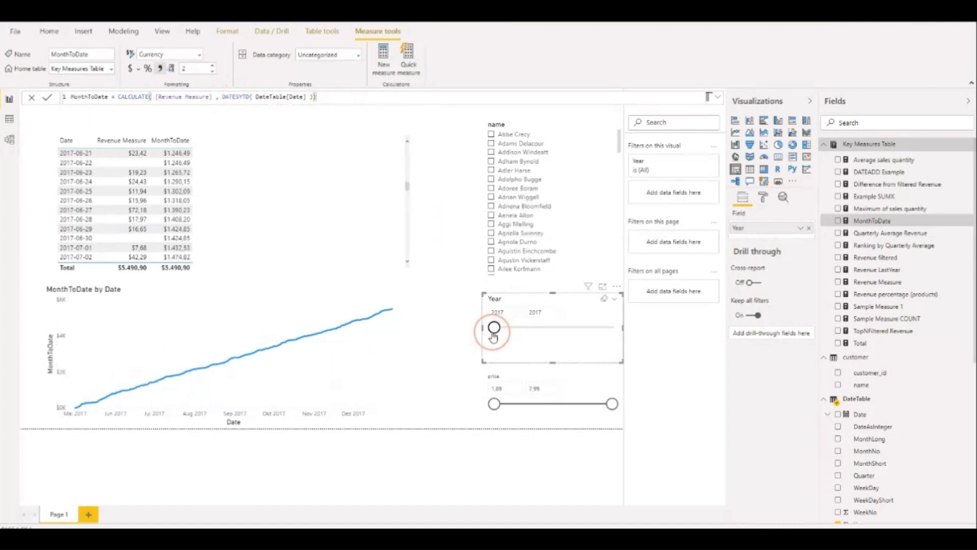
pyautogui.moveTo(494, 336); pyautogui.dragTo(573, 327)
pyautogui.click(540, 351)
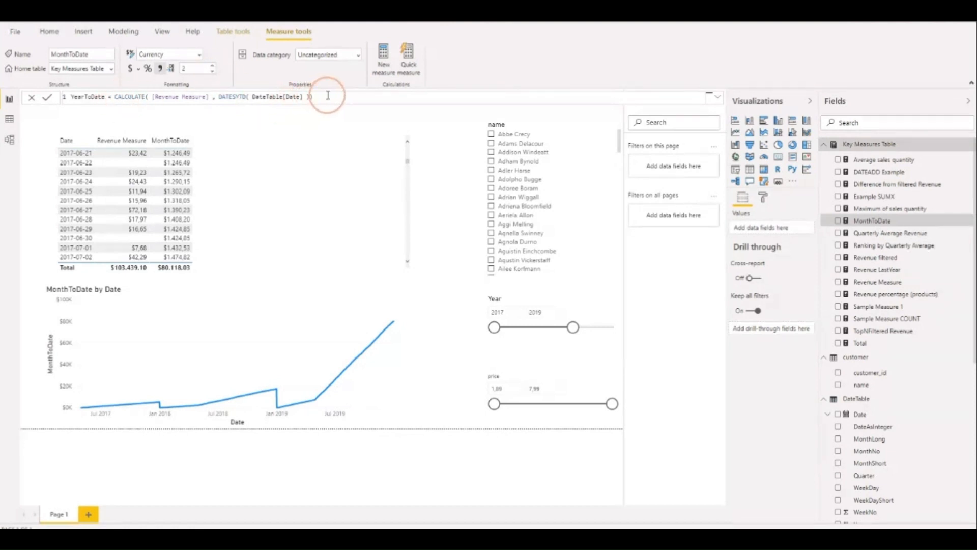
# Step: Switch to the browser, return to the time-intelligence functions overview and examine the DATESQTD and DATESYTD descriptions
pyautogui.click(113, 542)
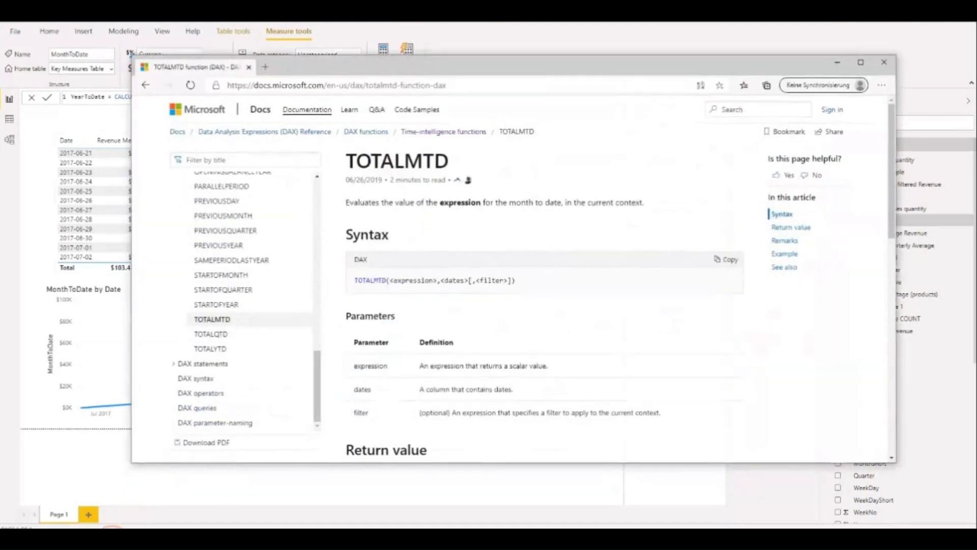
pyautogui.hotkey('alt', 'Left')
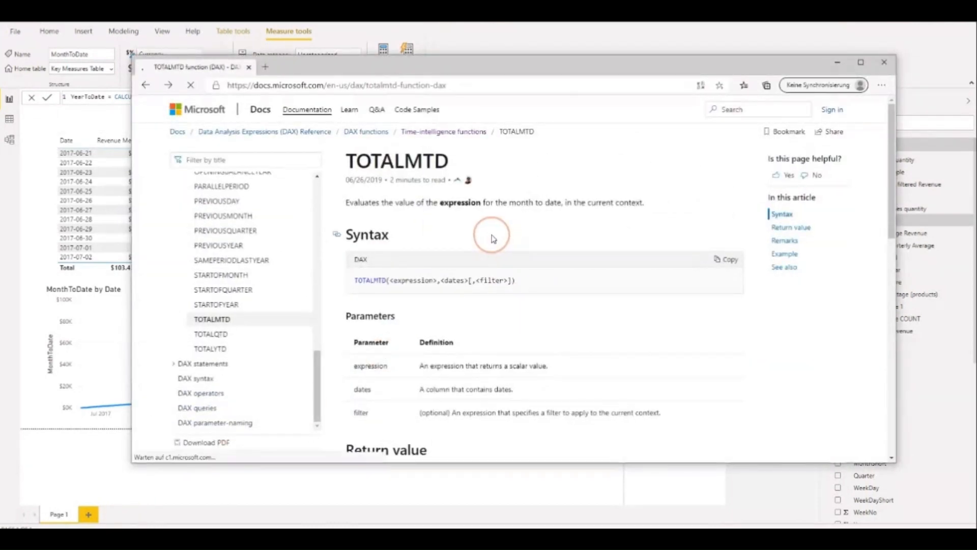
pyautogui.scroll(7, 441, 309)
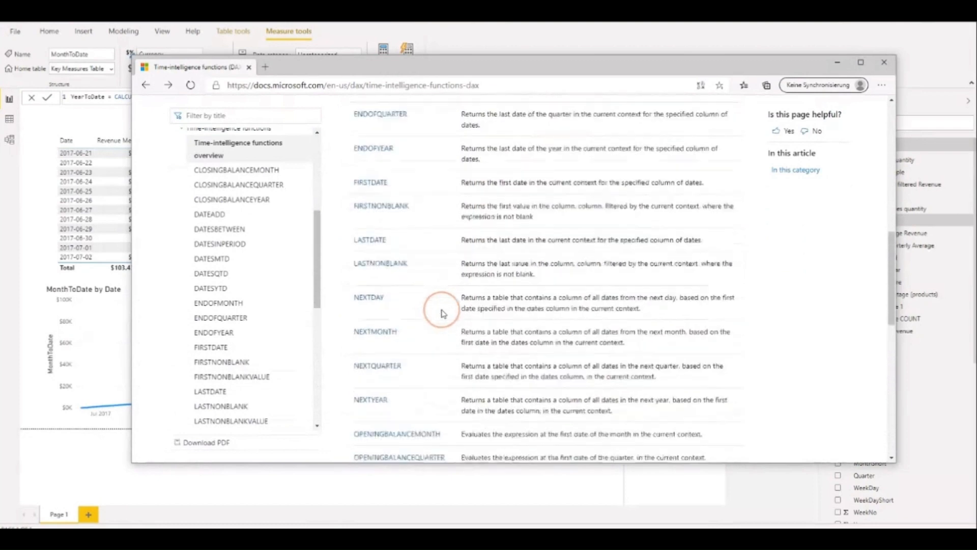
pyautogui.scroll(3, 442, 309)
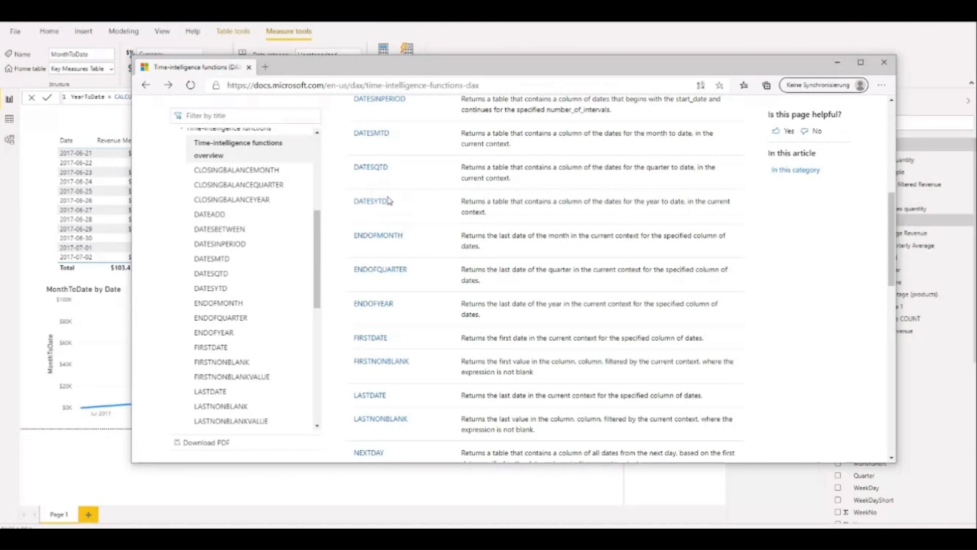
pyautogui.moveTo(461, 167); pyautogui.dragTo(511, 165)
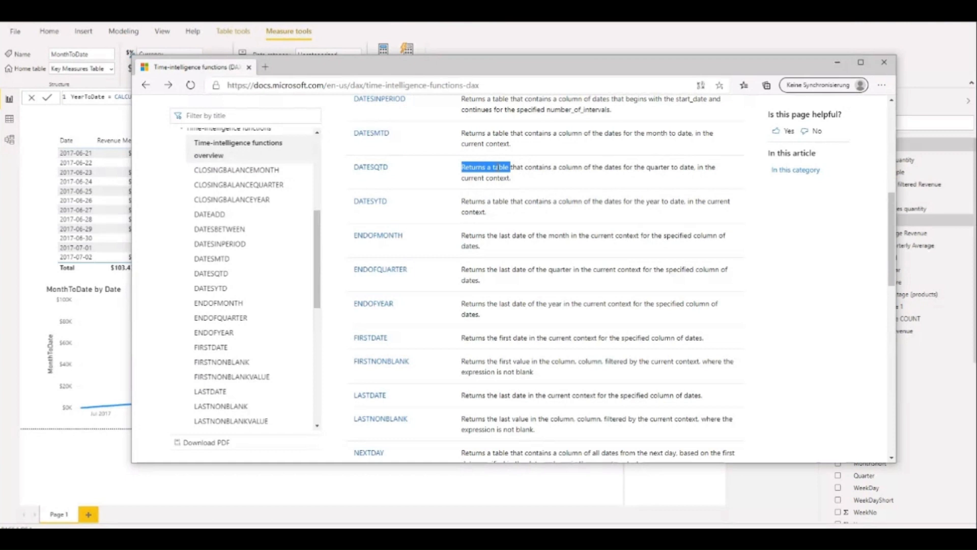
# Step: Examine the TOTALYTD entry at the end of the function list, and return to the Power BI report
pyautogui.scroll(-15, 509, 218)
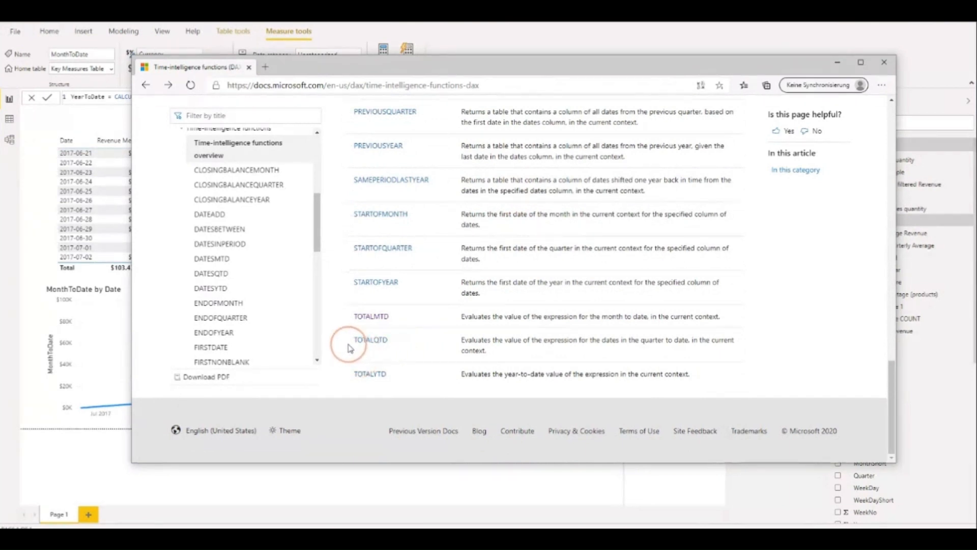
pyautogui.moveTo(353, 375); pyautogui.dragTo(392, 380)
pyautogui.click(397, 385)
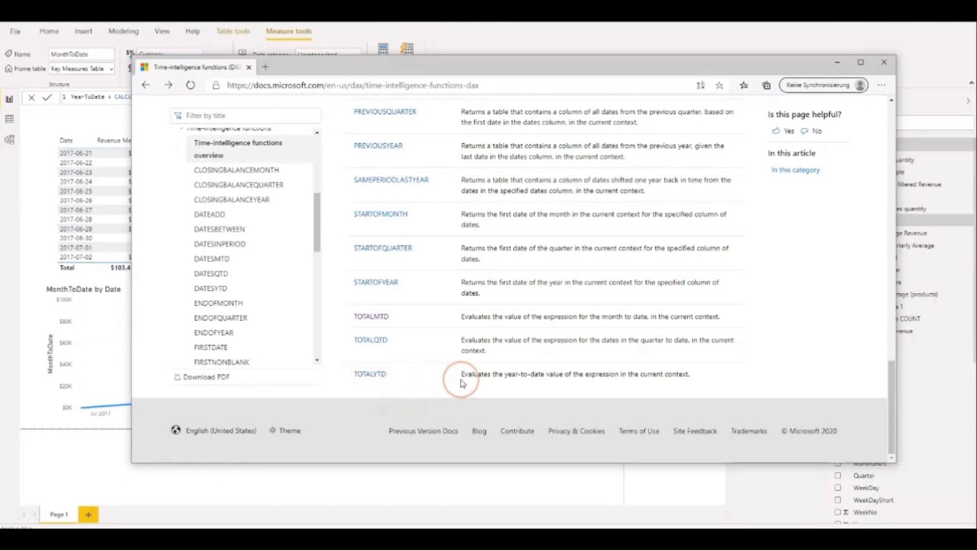
pyautogui.moveTo(462, 375); pyautogui.dragTo(563, 373)
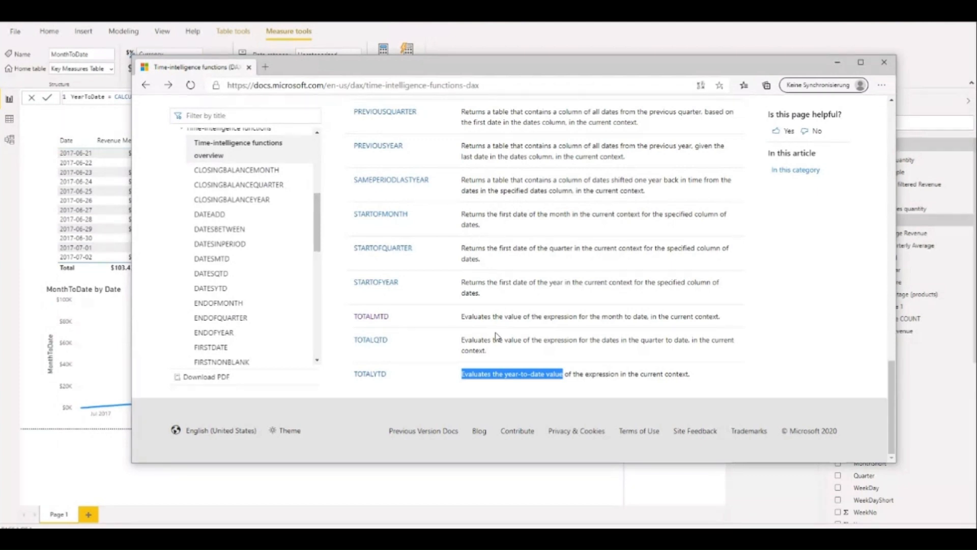
pyautogui.click(369, 376)
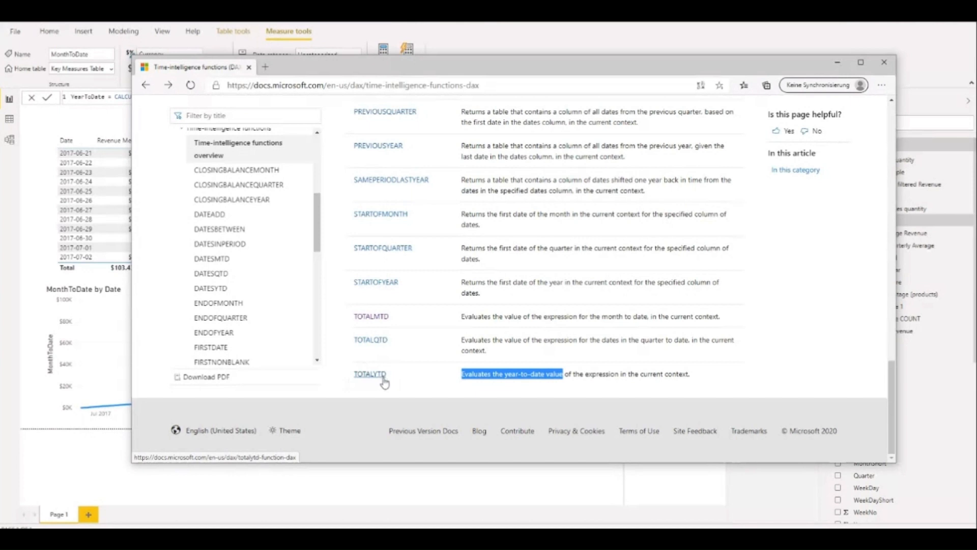
pyautogui.click(838, 63)
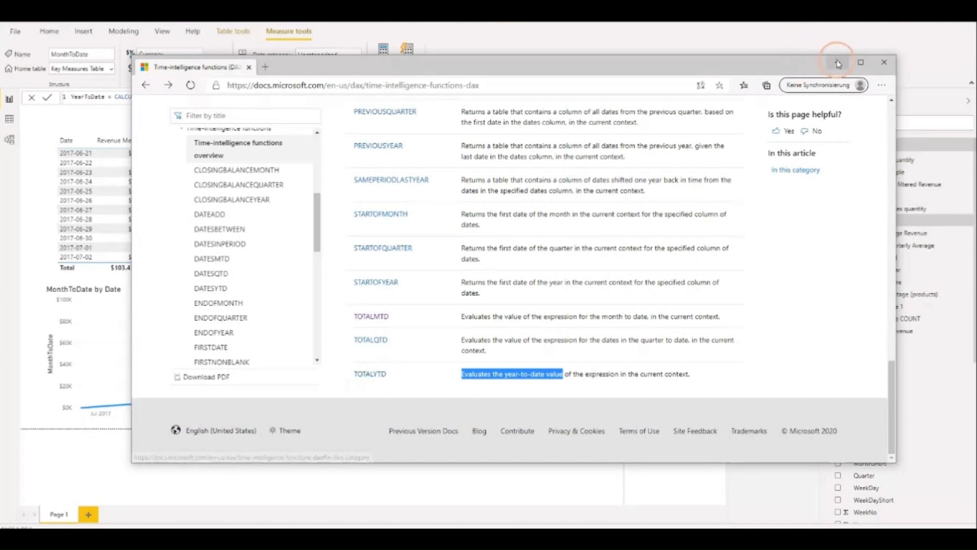
pyautogui.click(838, 63)
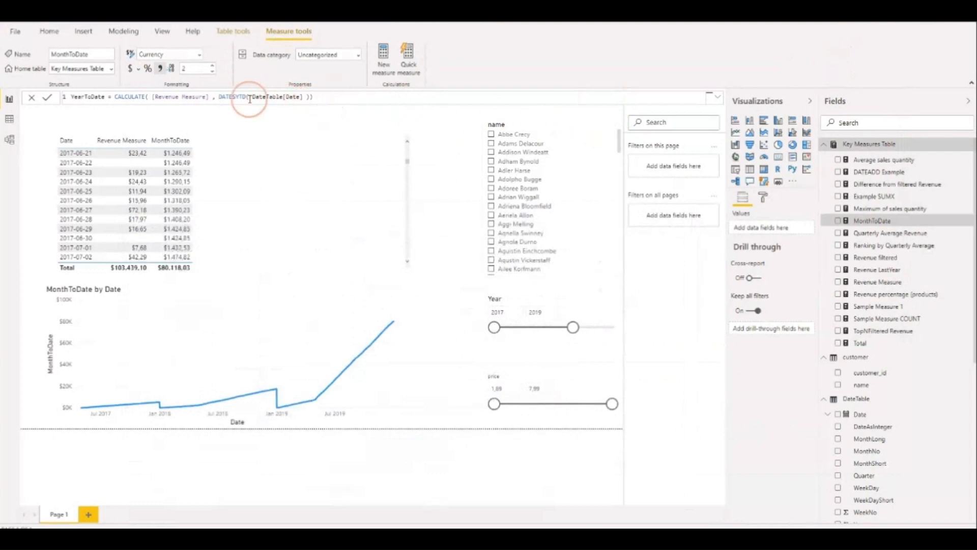
# Step: Commit the YearToDate measure and create a new measure named YTDTotal in the Key Measures Table
pyautogui.click(98, 100)
pyautogui.click(835, 130)
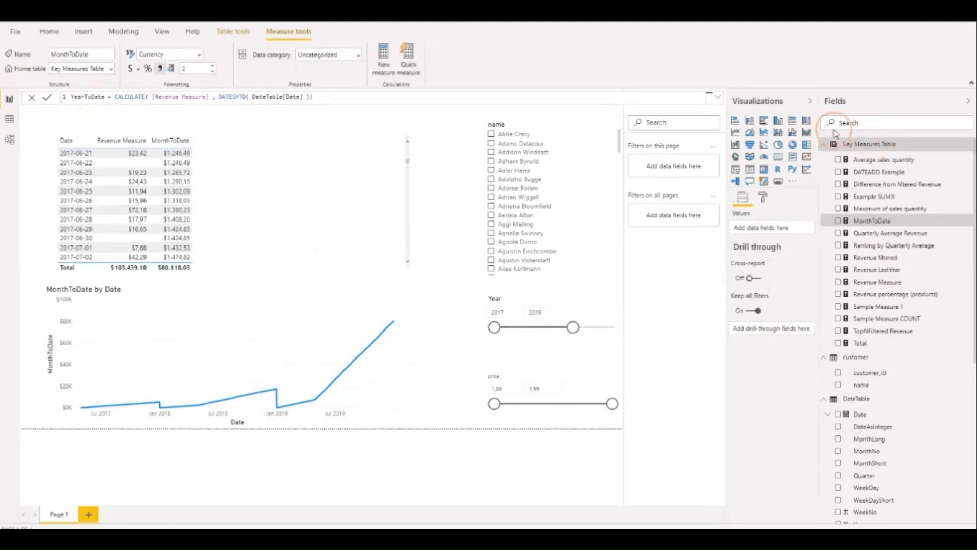
pyautogui.click(386, 55)
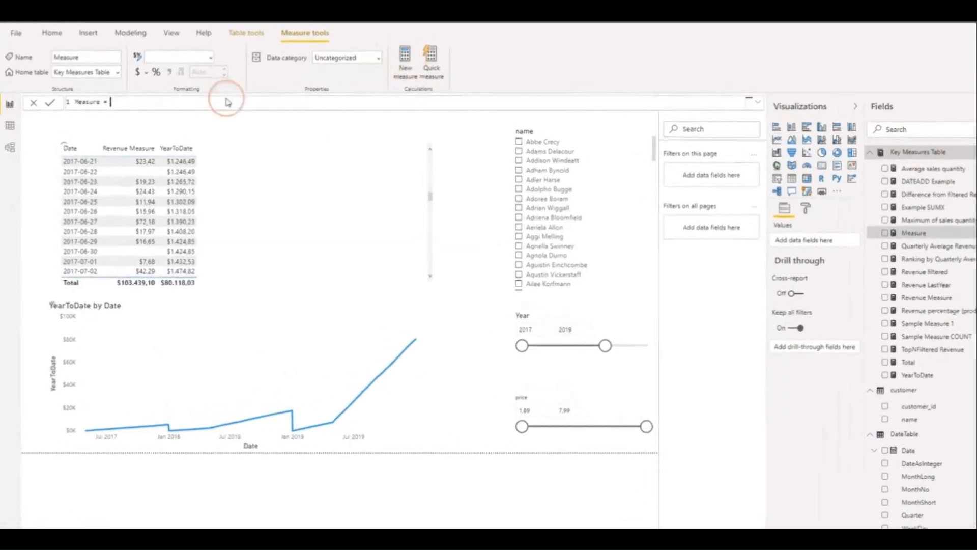
pyautogui.doubleClick(94, 102)
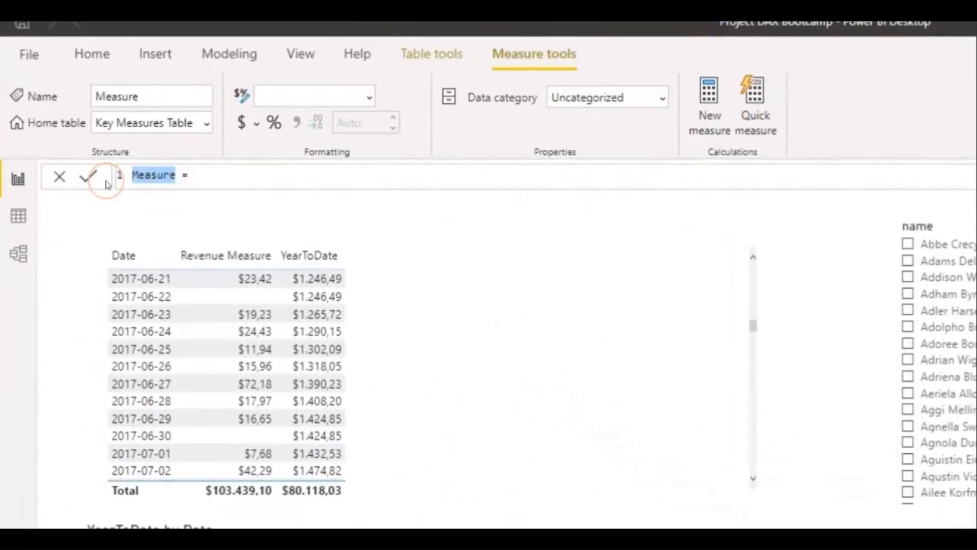
pyautogui.write('YT')
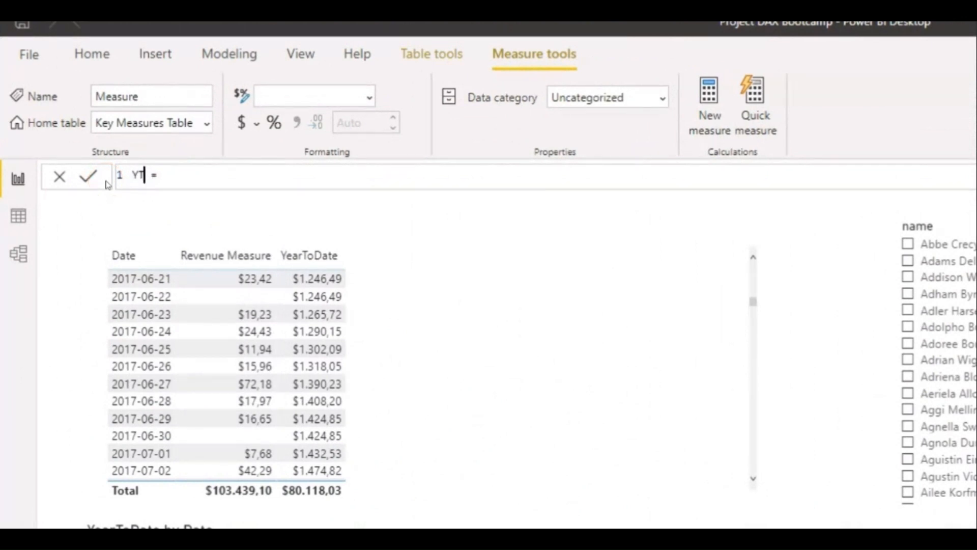
pyautogui.write('D')
pyautogui.write('Total')
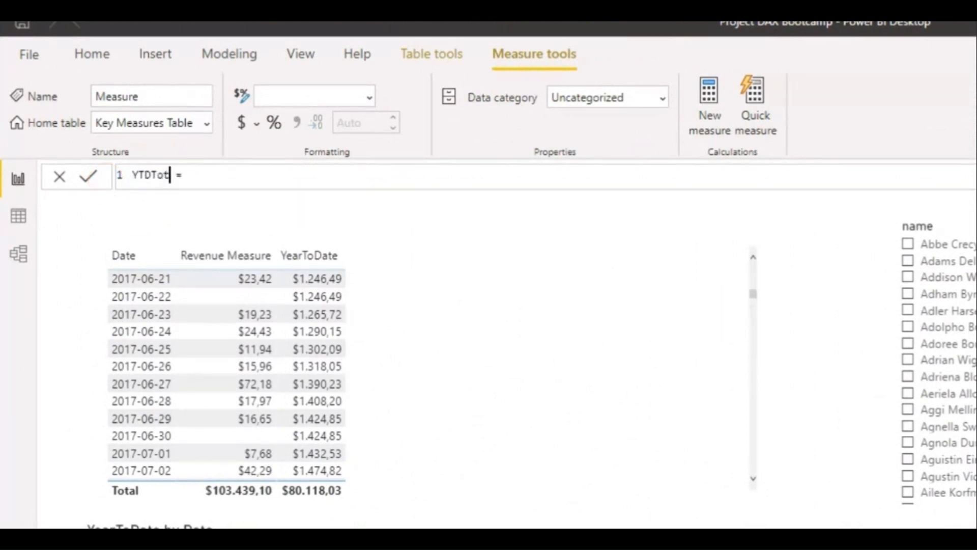
# Step: Begin the YTDTotal formula with the TOTALYTD function
pyautogui.write(' = TOT')
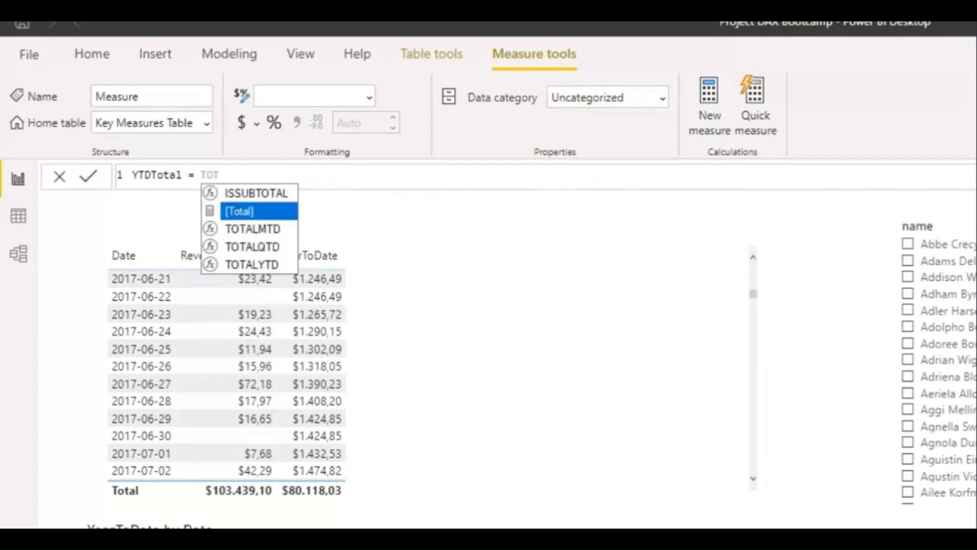
pyautogui.press('Down')
pyautogui.press('Down')
pyautogui.press('Down')
pyautogui.press('Tab')
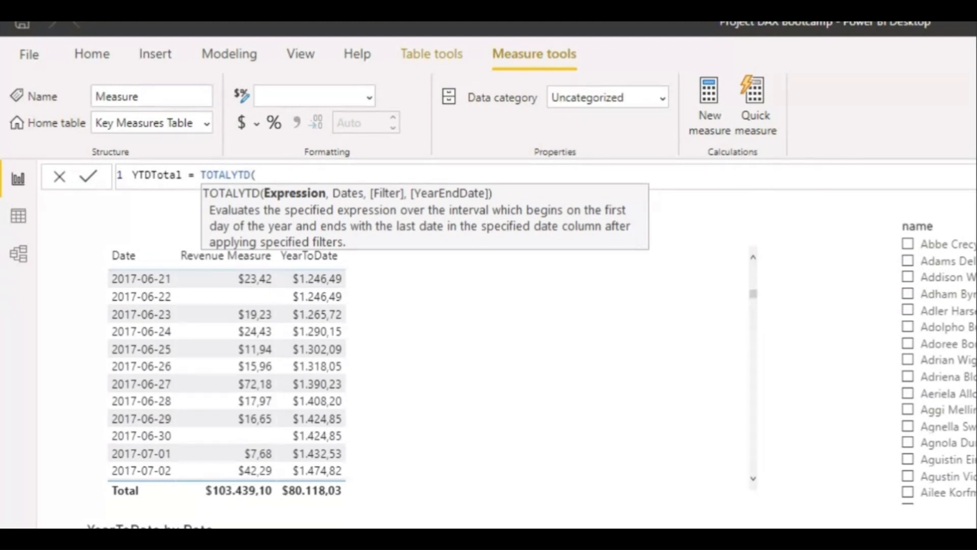
pyautogui.click(315, 180)
pyautogui.write('SUM(')
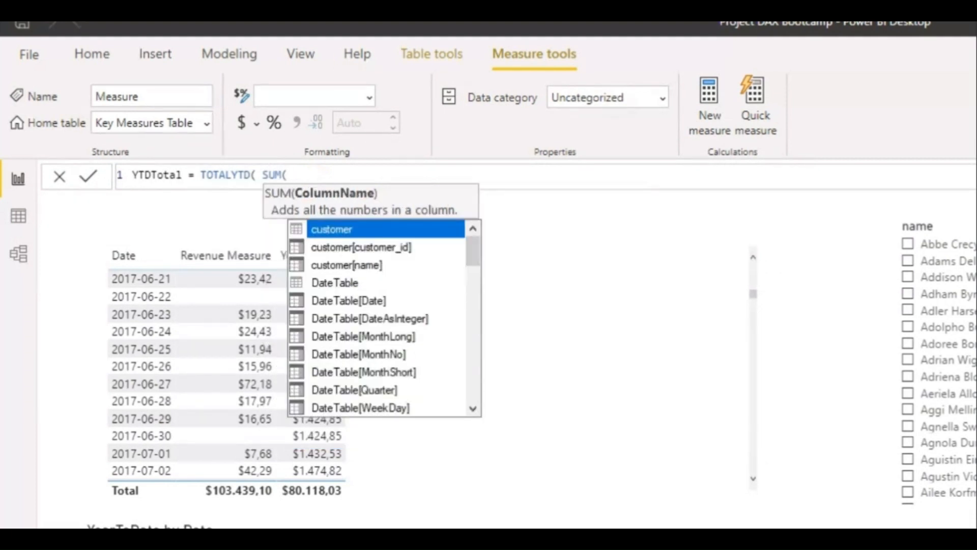
pyautogui.click(348, 300)
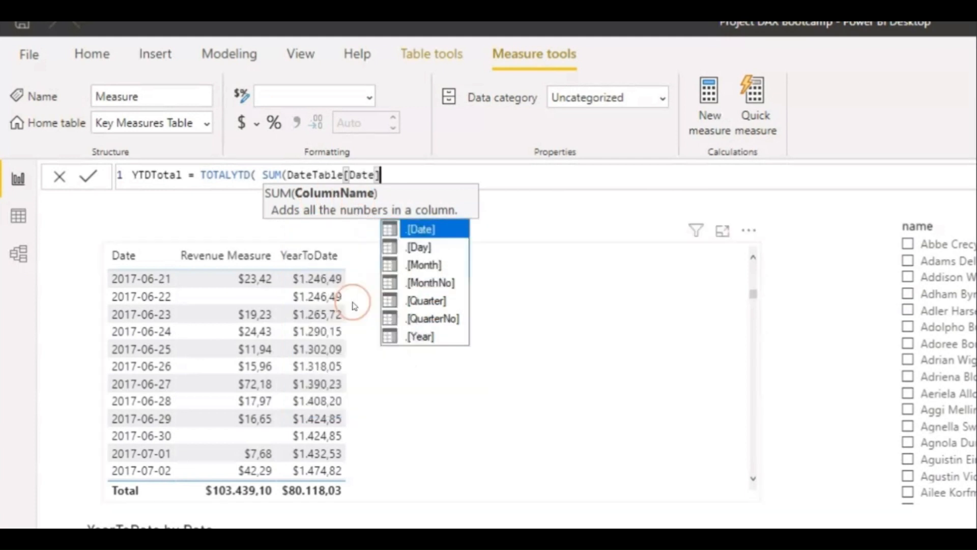
pyautogui.write(')')
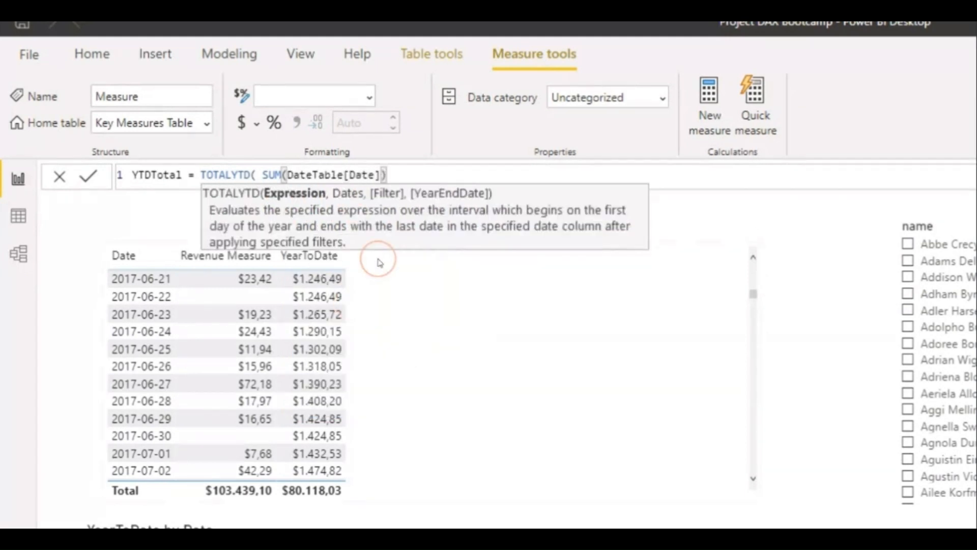
pyautogui.press('BackSpace')
pyautogui.press('BackSpace')
pyautogui.press('BackSpace')
pyautogui.press('BackSpace')
pyautogui.press('BackSpace')
pyautogui.press('BackSpace')
pyautogui.press('BackSpace')
pyautogui.press('BackSpace')
pyautogui.press('BackSpace')
pyautogui.press('BackSpace')
pyautogui.press('BackSpace')
pyautogui.press('BackSpace')
pyautogui.press('BackSpace')
pyautogui.press('BackSpace')
pyautogui.press('BackSpace')
pyautogui.press('BackSpace')
pyautogui.press('BackSpace')
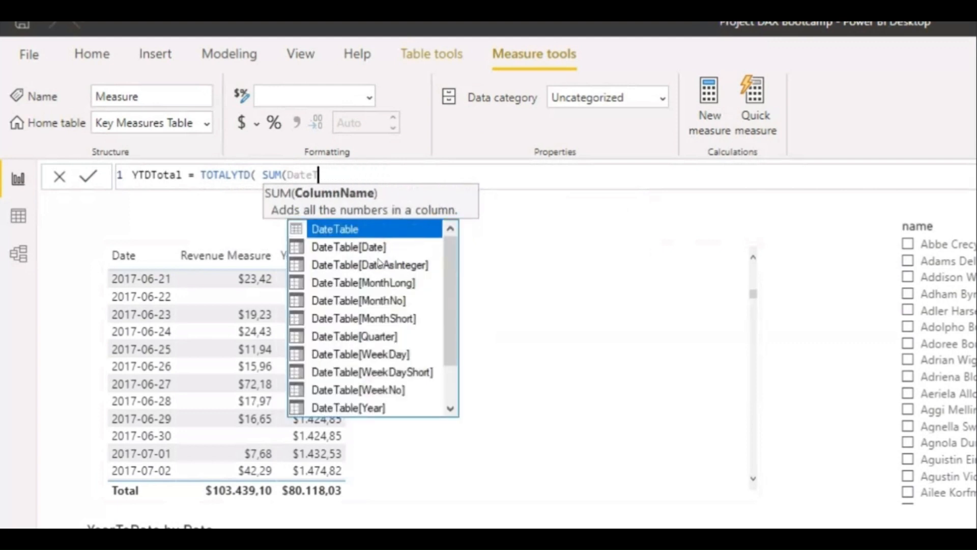
pyautogui.press('BackSpace')
pyautogui.press('BackSpace')
pyautogui.press('BackSpace')
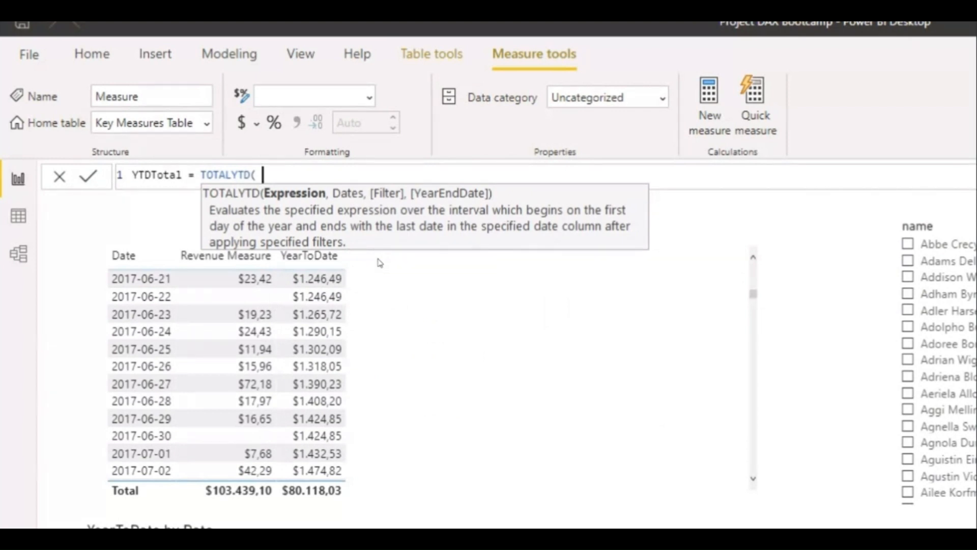
# Step: Set [Revenue Measure] as the expression argument of TOTALYTD
pyautogui.write('Rev')
pyautogui.press('Down')
pyautogui.press('Down')
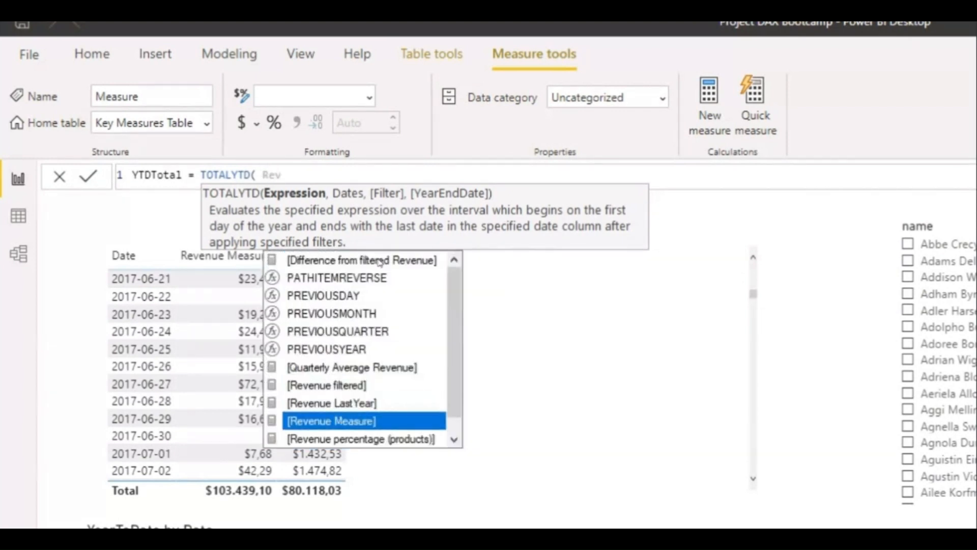
pyautogui.press('Tab')
pyautogui.write(',')
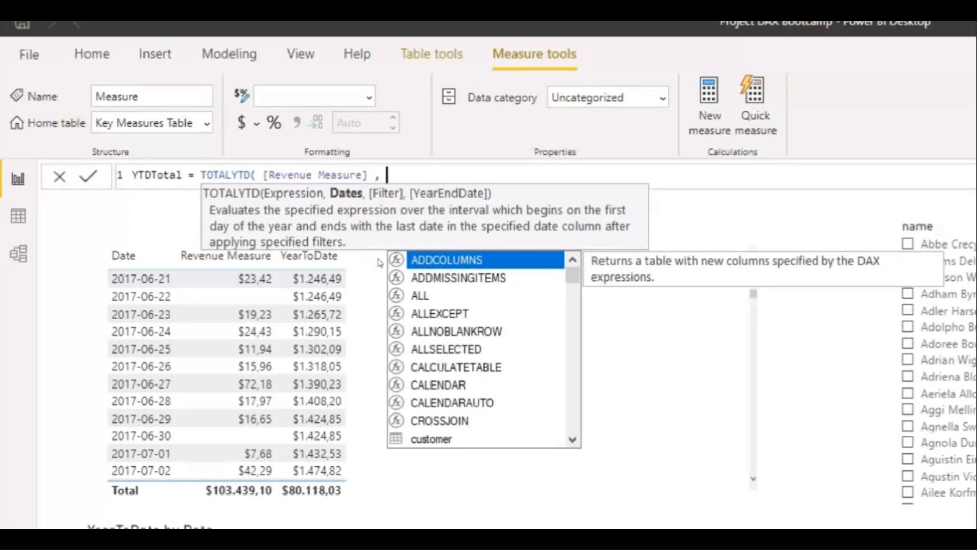
# Step: Set DateTable[Date] as the dates argument of TOTALYTD
pyautogui.write('Da')
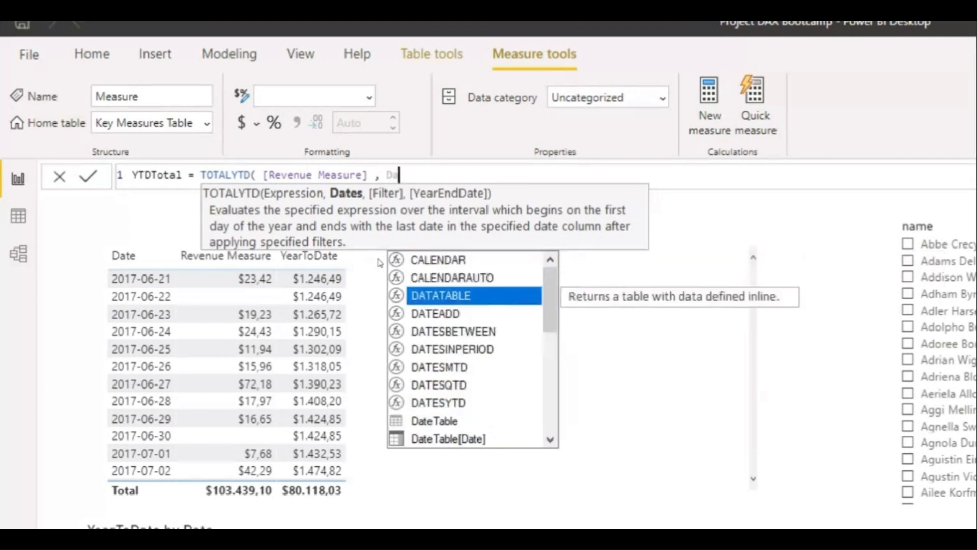
pyautogui.write('te')
pyautogui.press('Down')
pyautogui.press('Down')
pyautogui.press('Down')
pyautogui.press('Down')
pyautogui.press('Down')
pyautogui.press('Down')
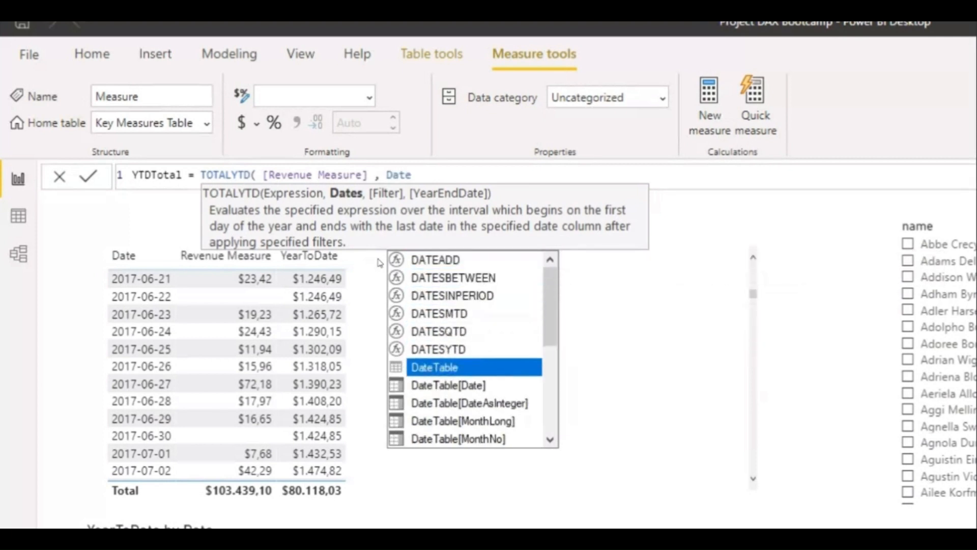
pyautogui.press('Down')
pyautogui.press('Tab')
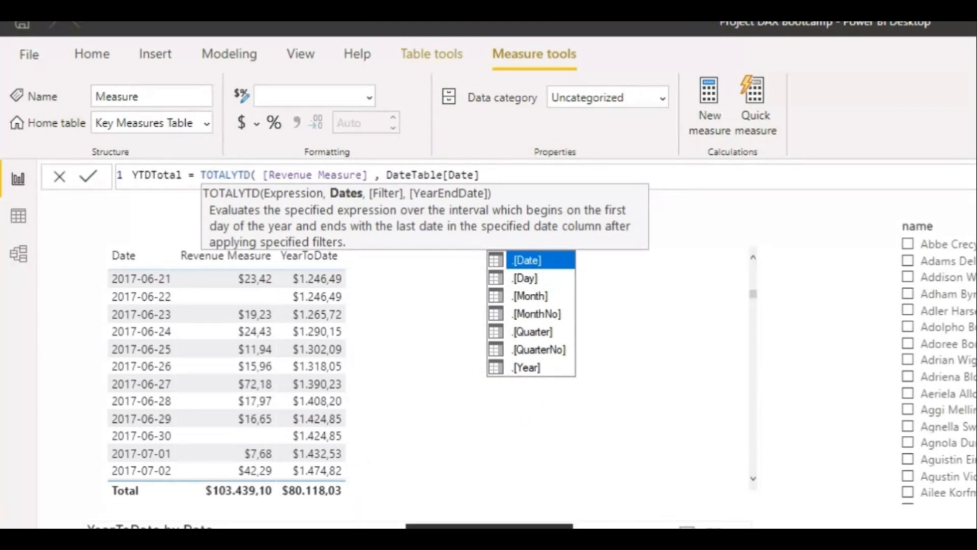
pyautogui.write(',')
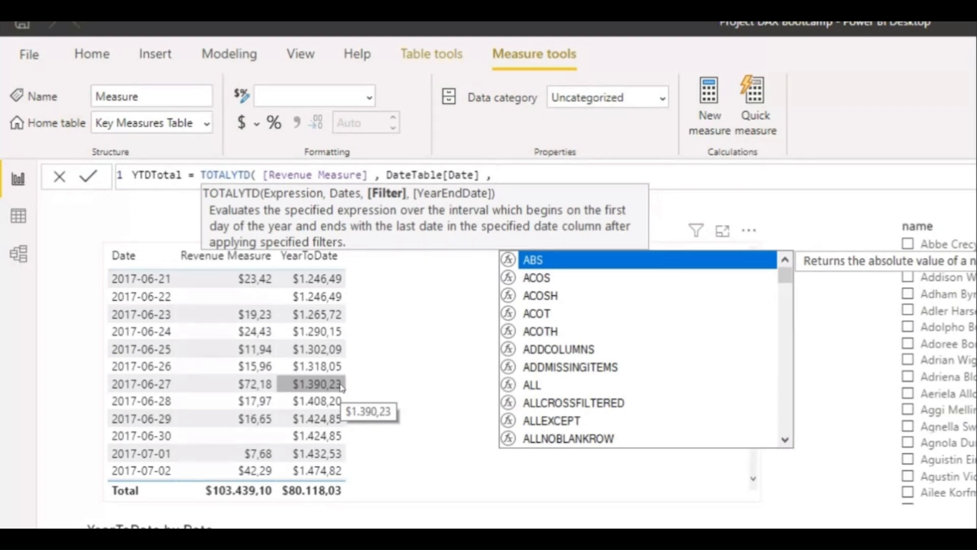
pyautogui.write('m')
pyautogui.press('BackSpace')
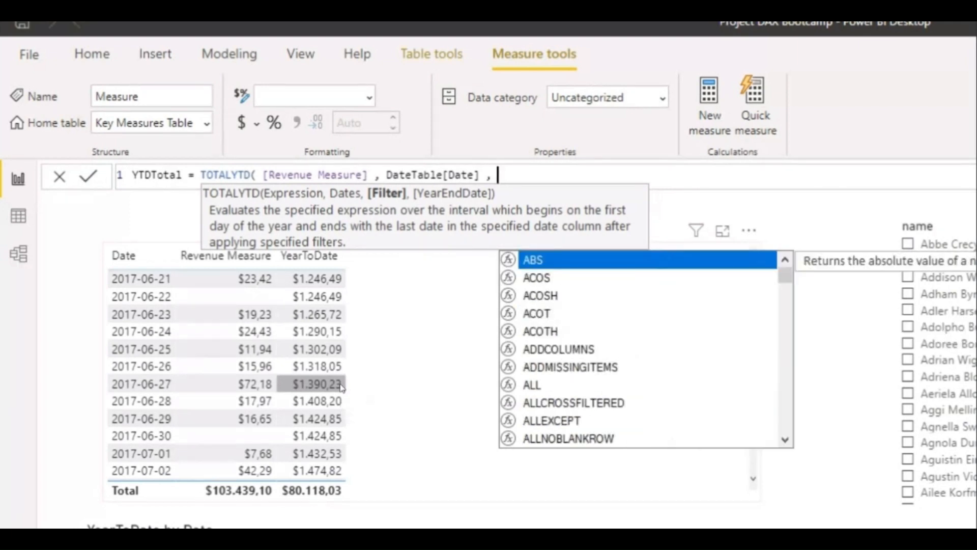
pyautogui.write(',')
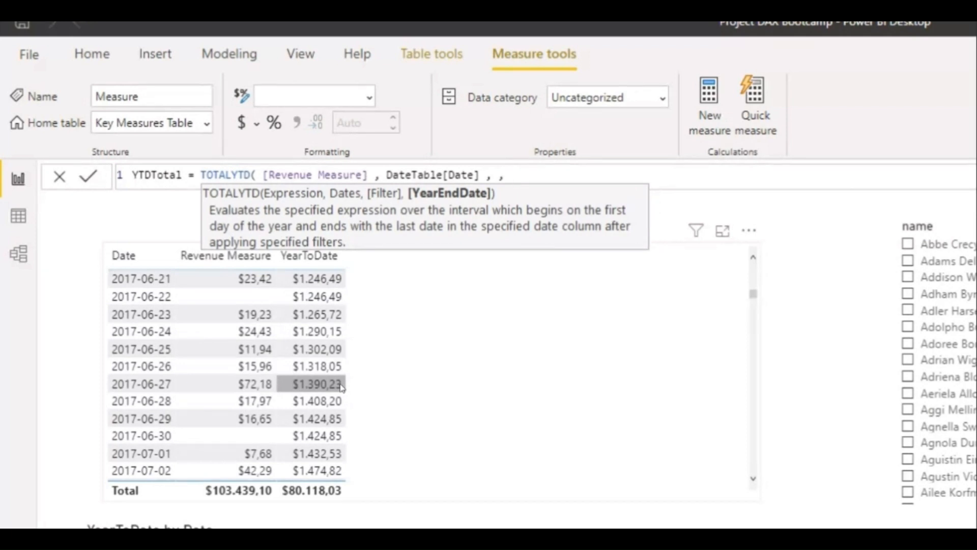
pyautogui.press('BackSpace')
pyautogui.press('BackSpace')
pyautogui.press('BackSpace')
pyautogui.press('BackSpace')
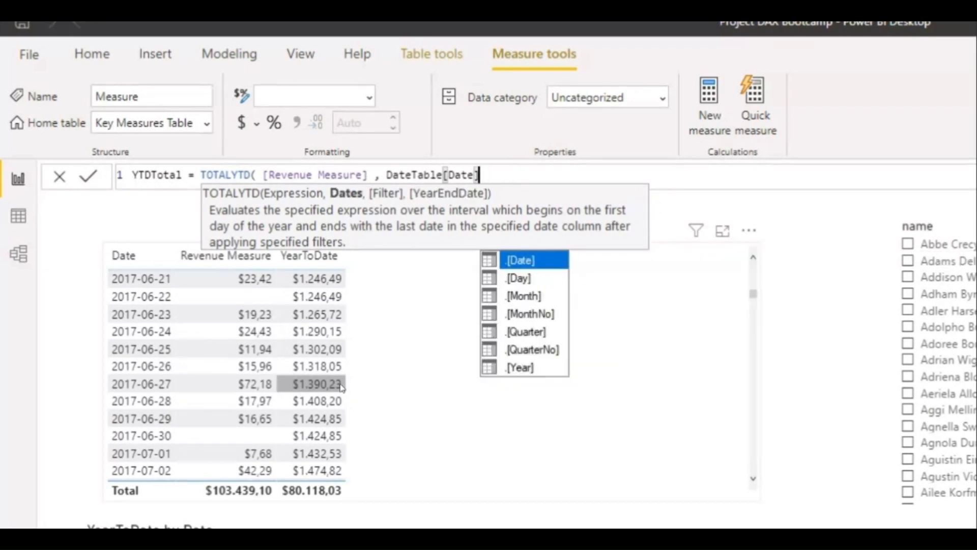
# Step: Close the TOTALYTD formula, commit the YTDTotal measure and clear the selection on the report canvas
pyautogui.write(')')
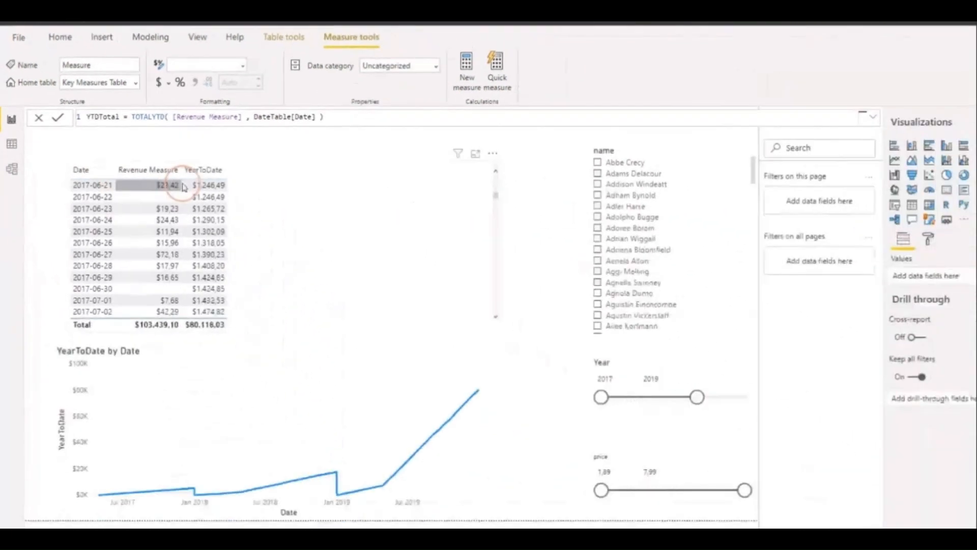
pyautogui.press('Return')
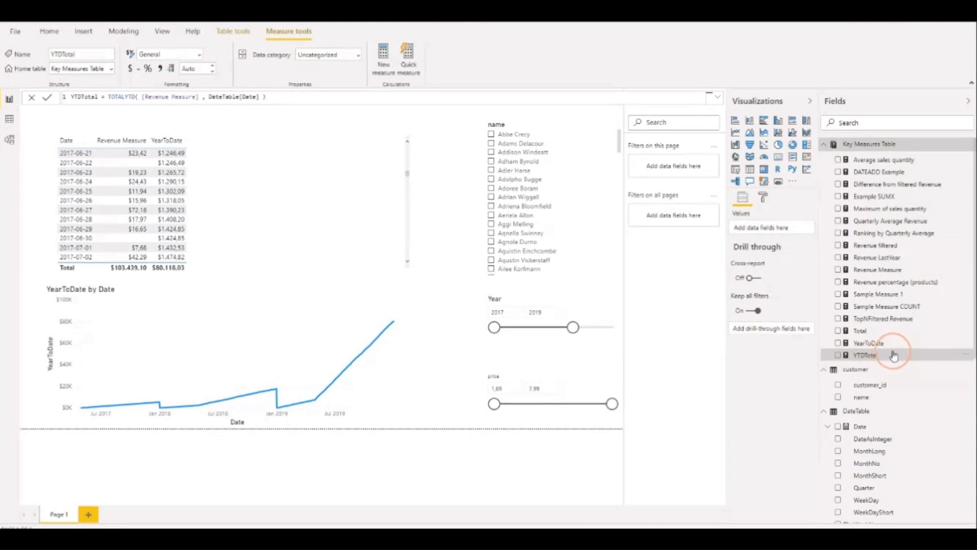
pyautogui.click(334, 296)
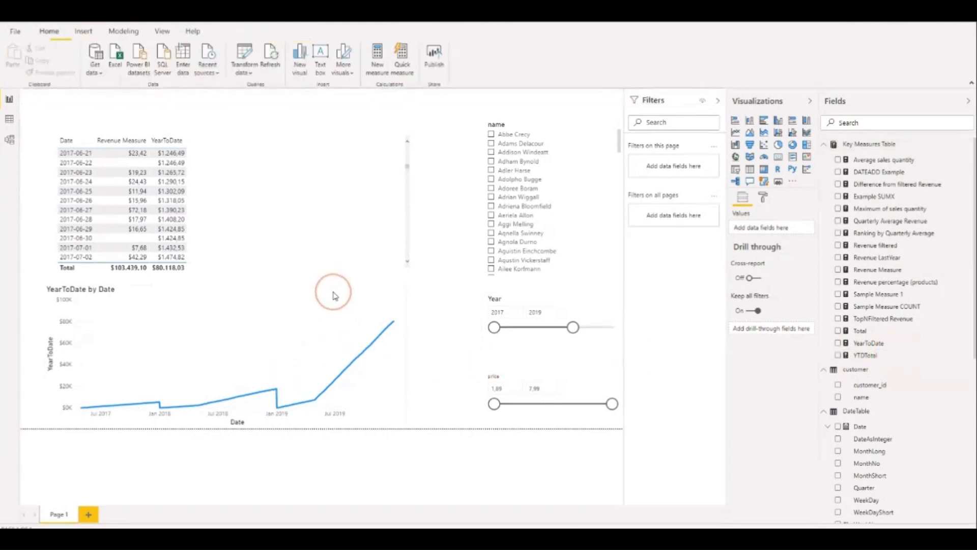
# Step: Add the YTDTotal measure to the values of the YearToDate line chart and compare the two lines at several dates
pyautogui.click(332, 292)
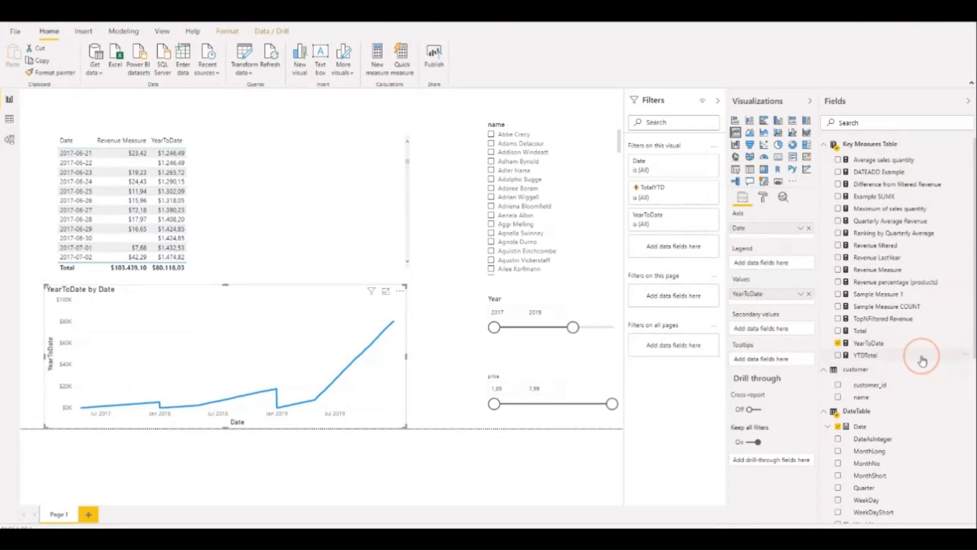
pyautogui.moveTo(923, 361); pyautogui.dragTo(789, 305)
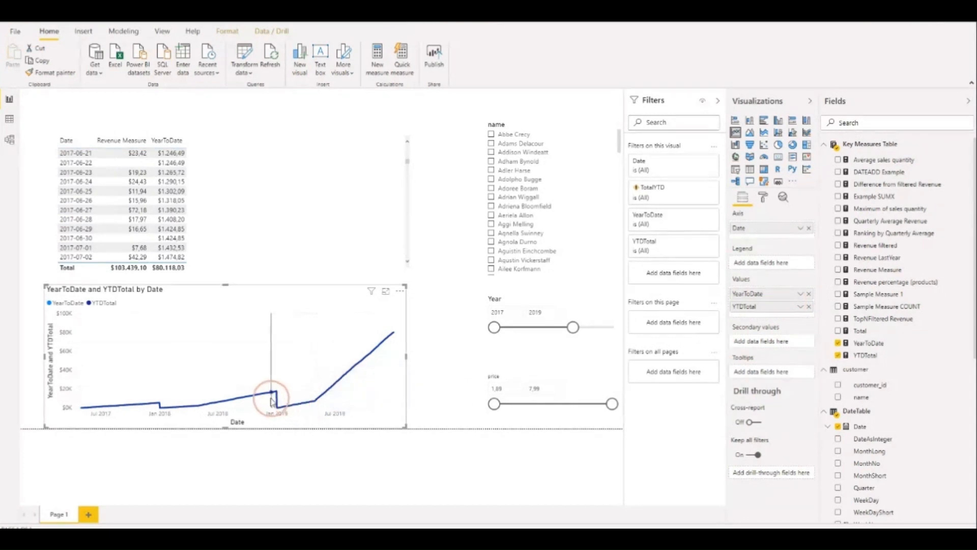
pyautogui.moveTo(264, 401)
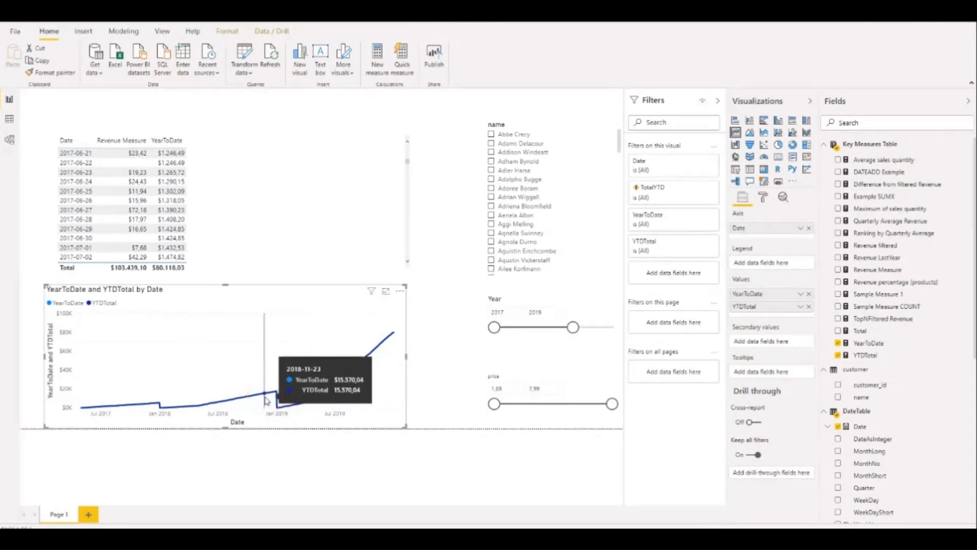
pyautogui.moveTo(190, 411)
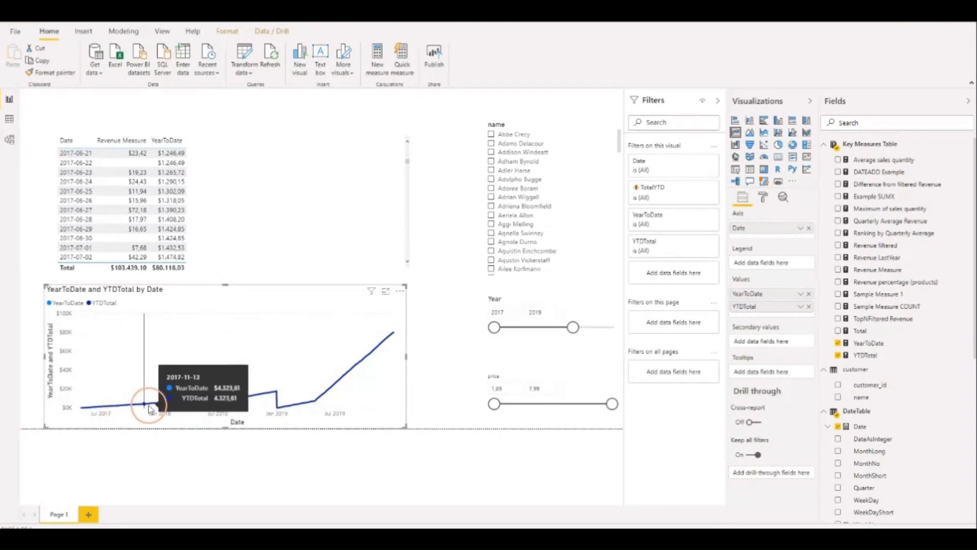
# Step: Extend the YearToDate measure's CALCULATE formula with a FILTER function that uses the customer table
pyautogui.click(869, 344)
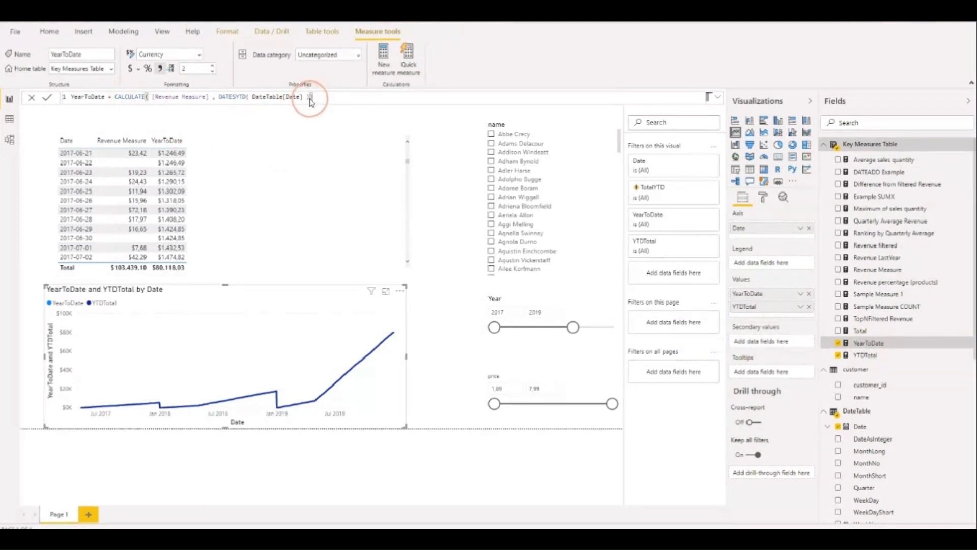
pyautogui.write(',')
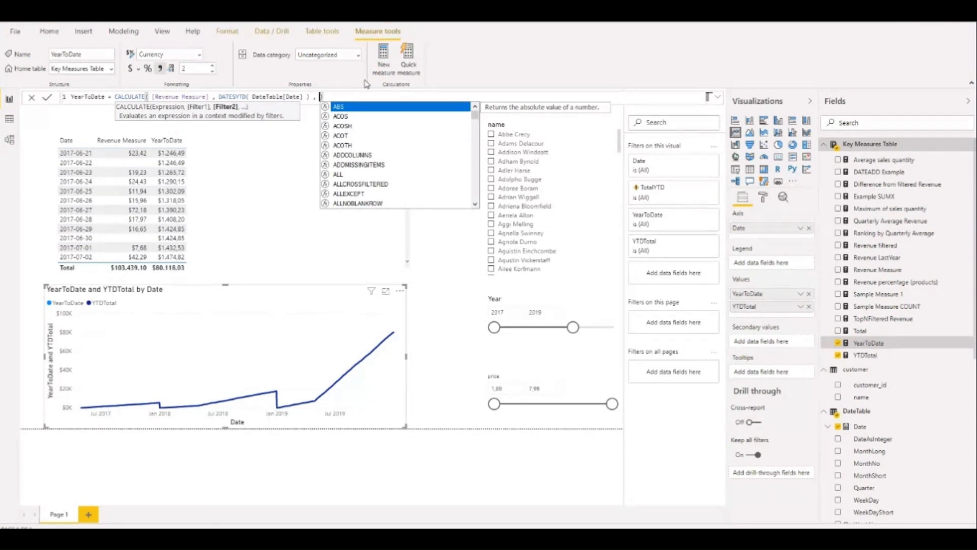
pyautogui.write('FIL')
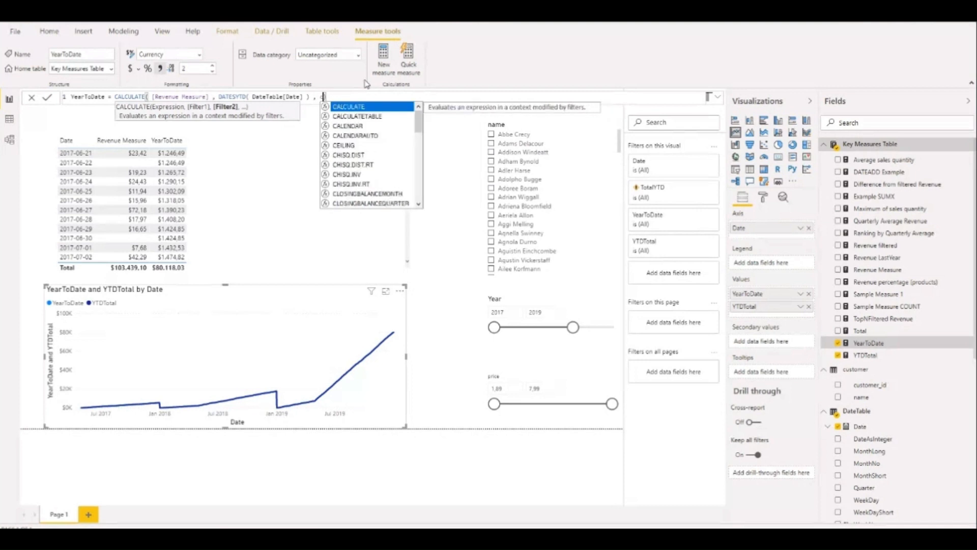
pyautogui.write('TER')
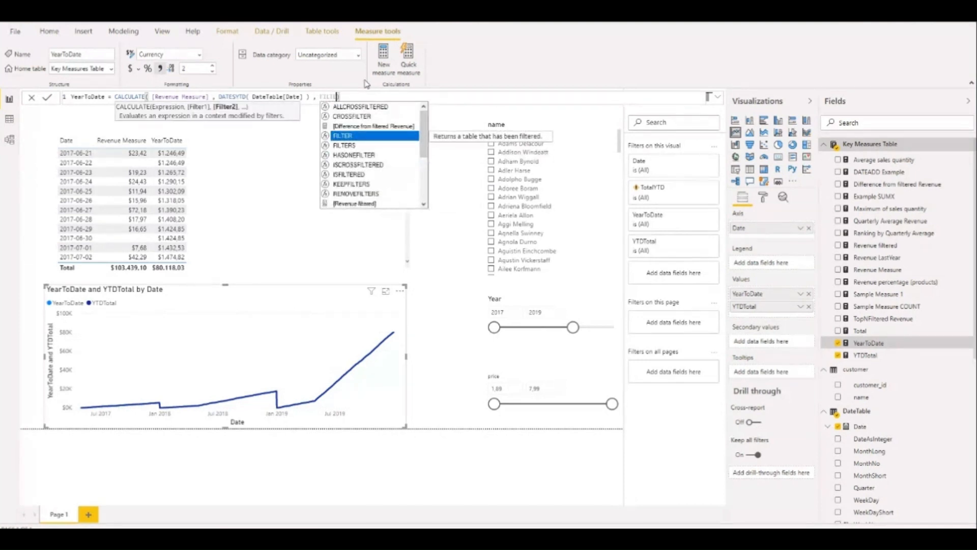
pyautogui.write('( cust')
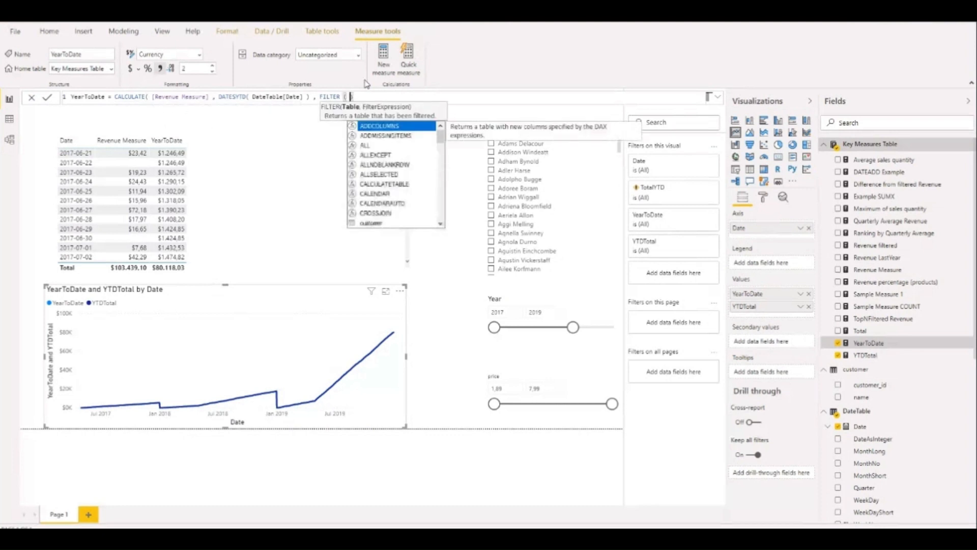
pyautogui.press('Tab')
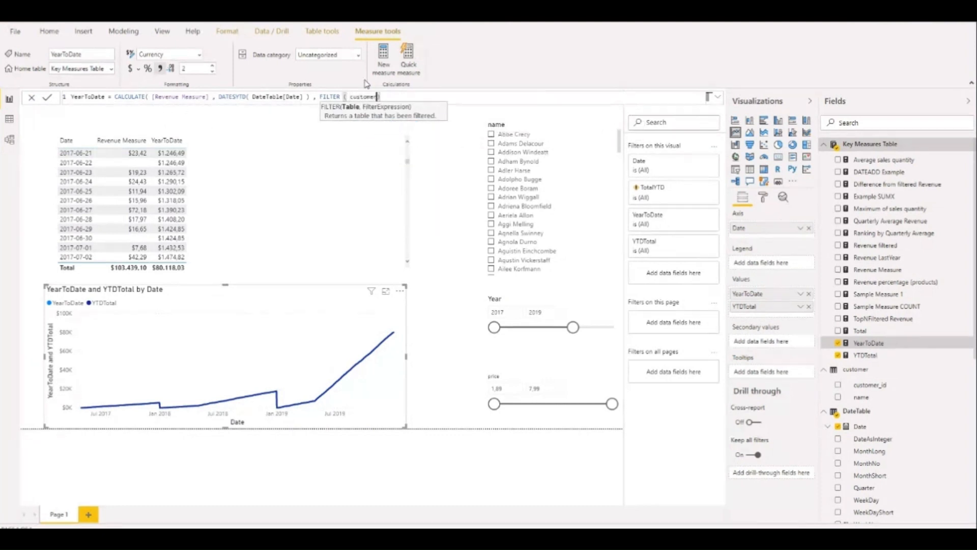
# Step: Set the FILTER condition to customer[customer_id] > 200, commit the YearToDate measure and check the chart
pyautogui.write(', custom')
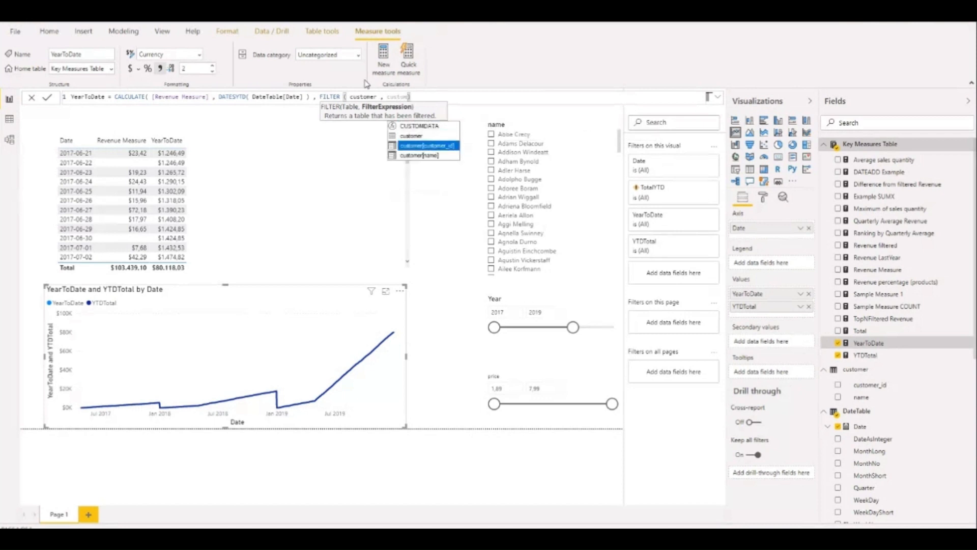
pyautogui.press('Tab')
pyautogui.write(')')
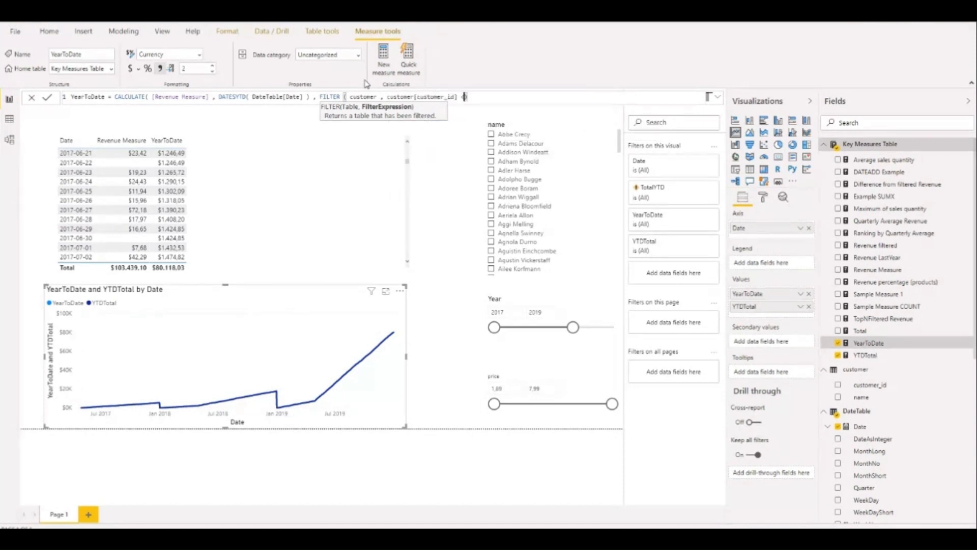
pyautogui.press('BackSpace')
pyautogui.write('> 1')
pyautogui.write('00')
pyautogui.write('))')
pyautogui.press('Return')
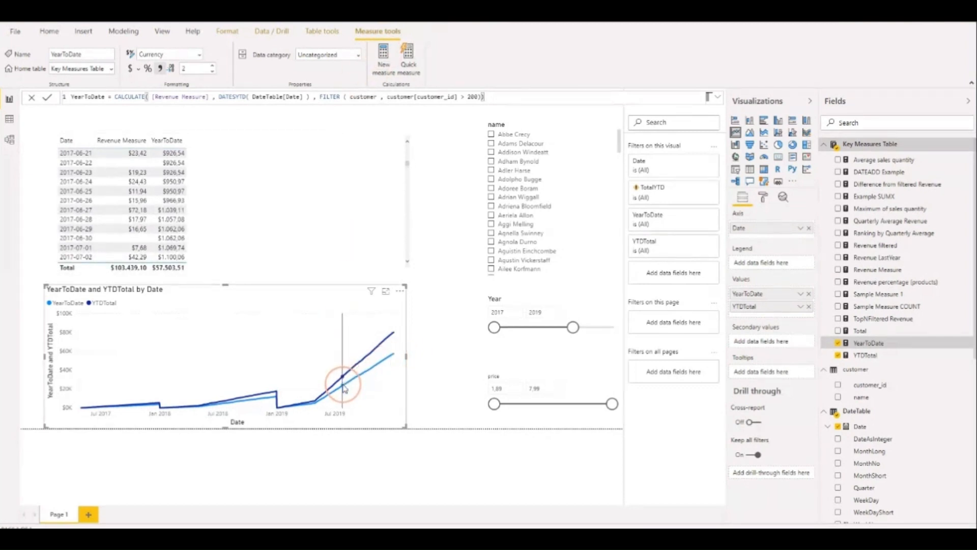
pyautogui.moveTo(344, 389)
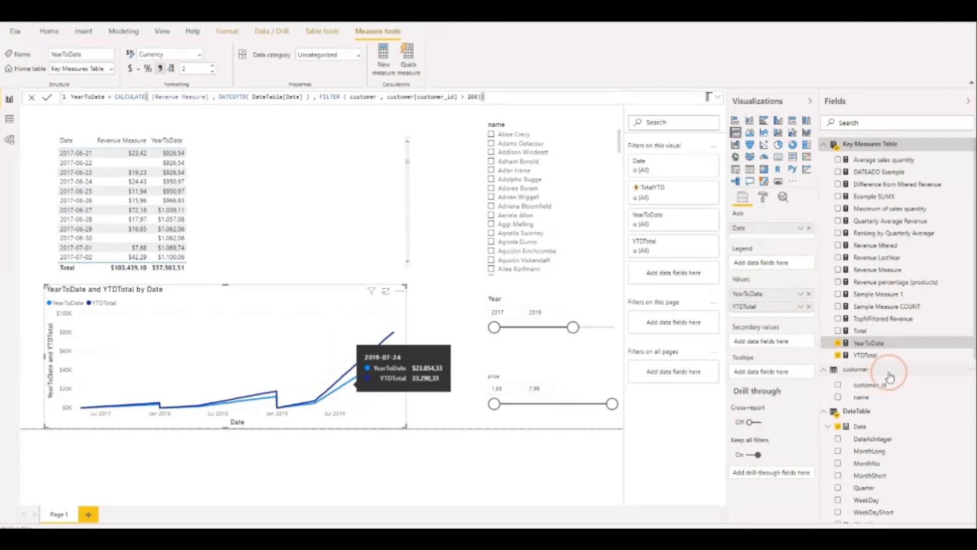
# Step: Add customer[customer_id] > 200 as the filter argument of TOTALYTD in YTDTotal, commit it and check the chart
pyautogui.click(877, 360)
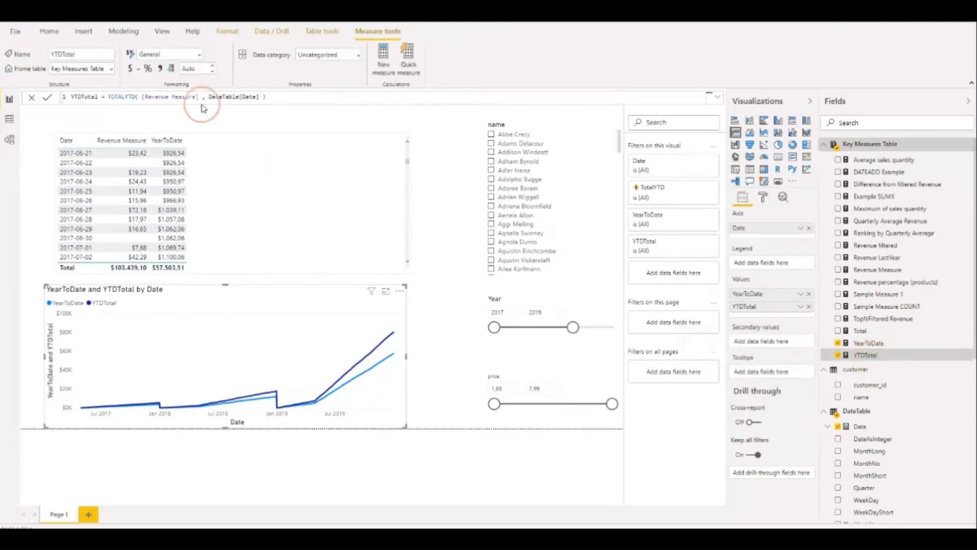
pyautogui.click(264, 98)
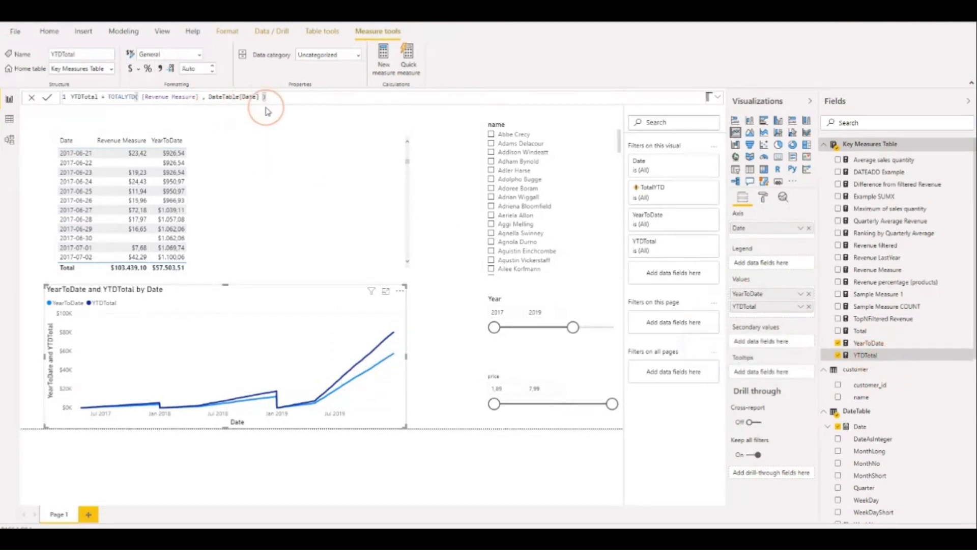
pyautogui.write(', ')
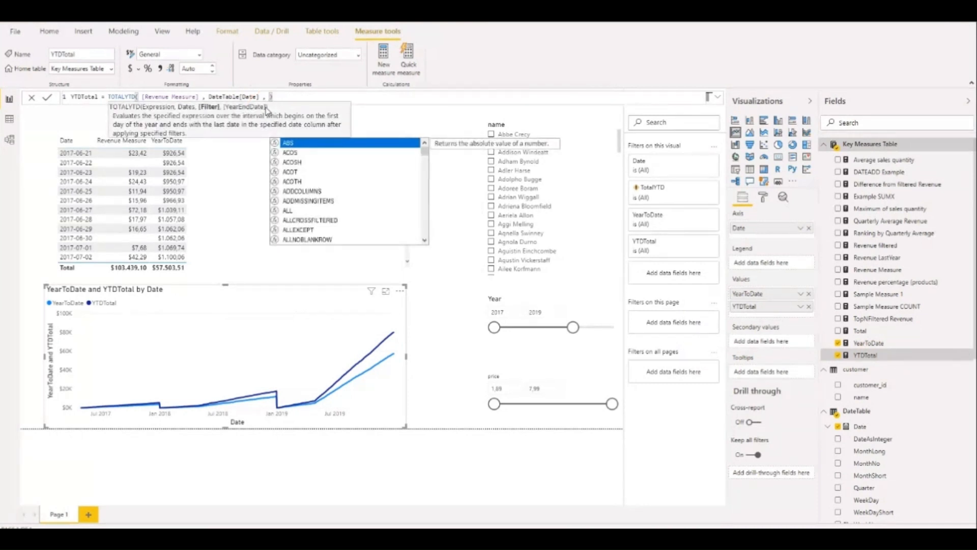
pyautogui.write('custom')
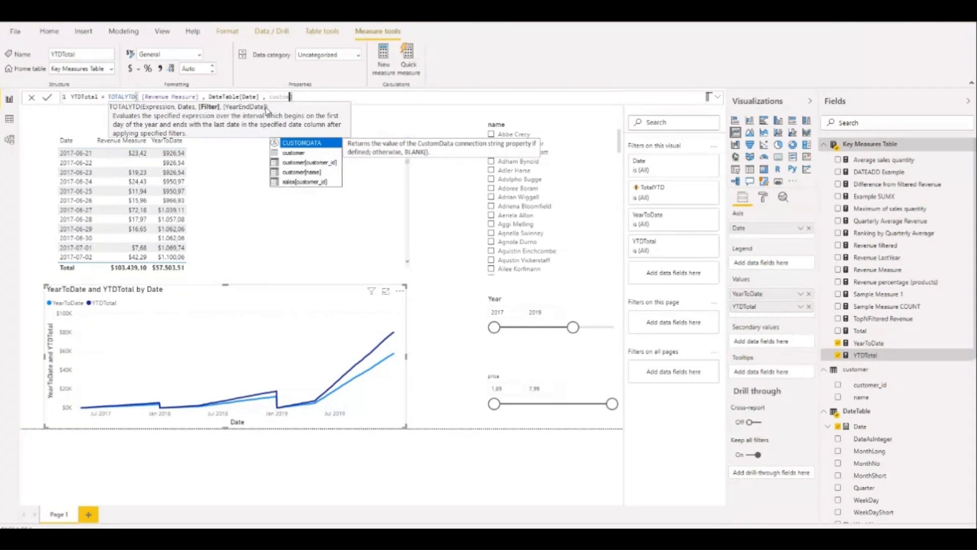
pyautogui.press('Tab')
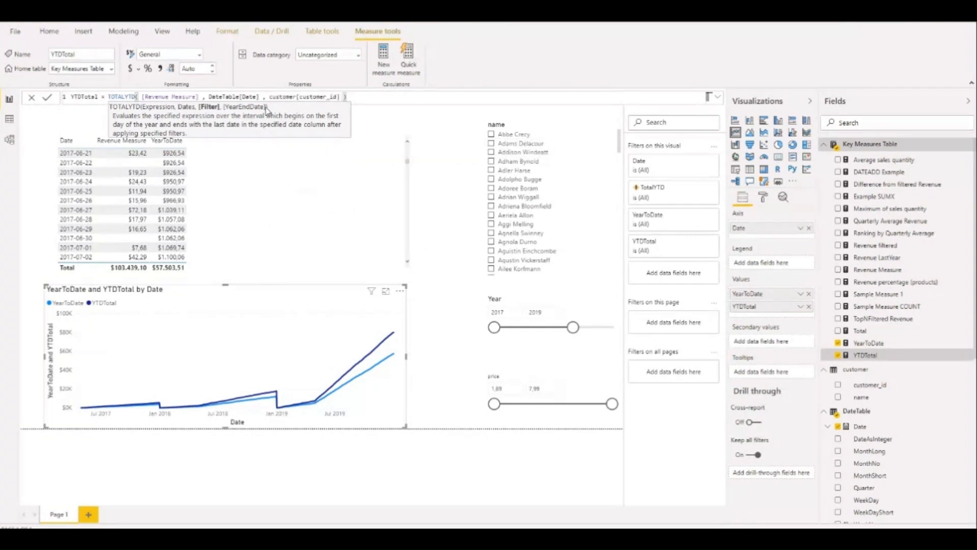
pyautogui.write('> 200')
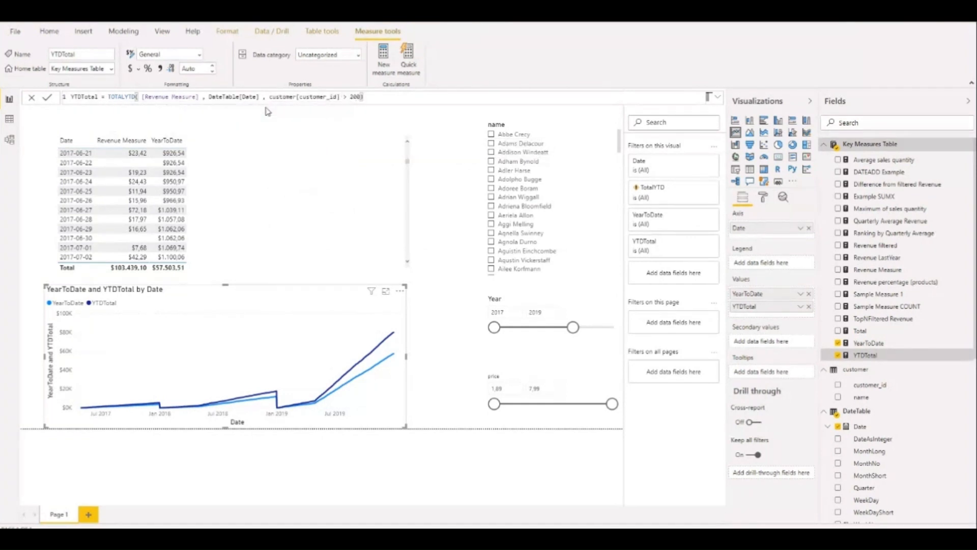
pyautogui.press('Return')
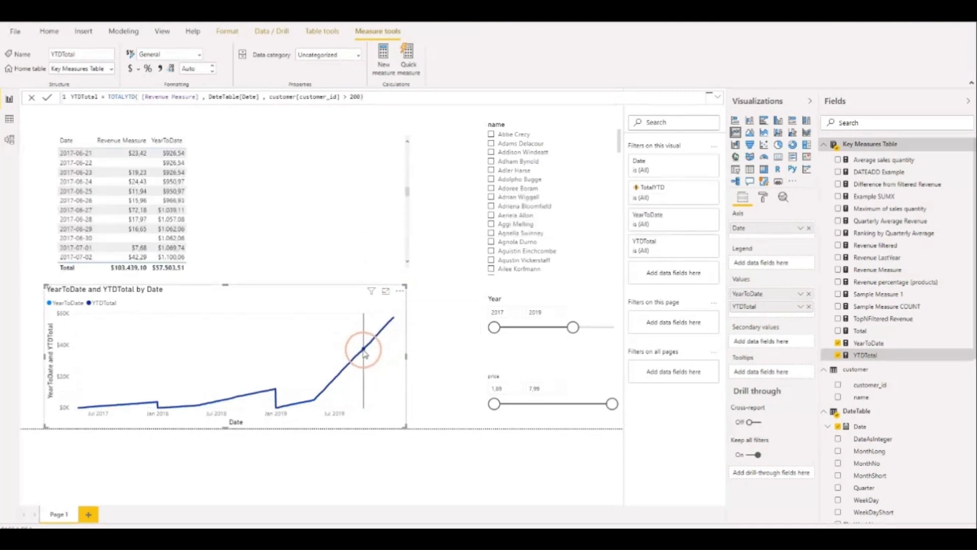
pyautogui.moveTo(352, 365)
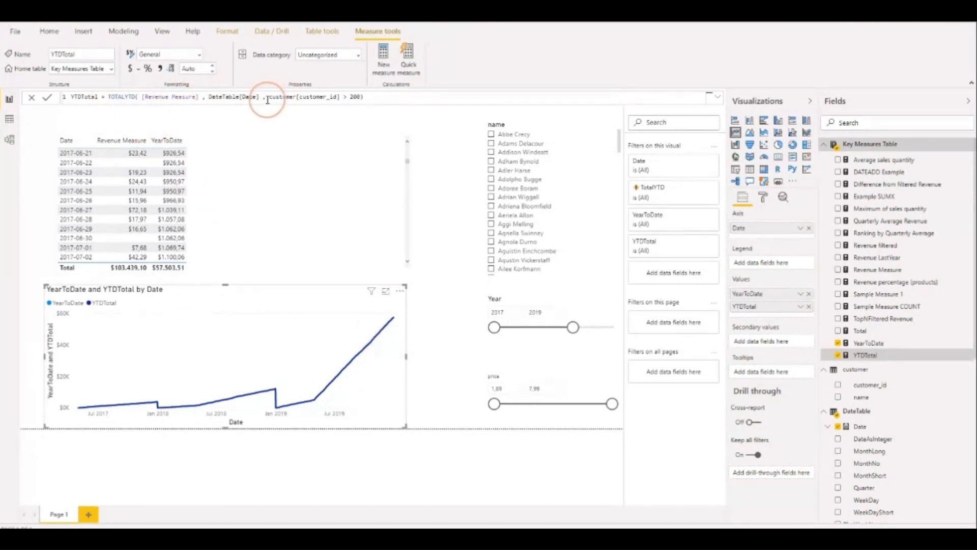
# Step: Add a second FILTER function on the employee table to the YearToDate measure's CALCULATE formula
pyautogui.click(359, 97)
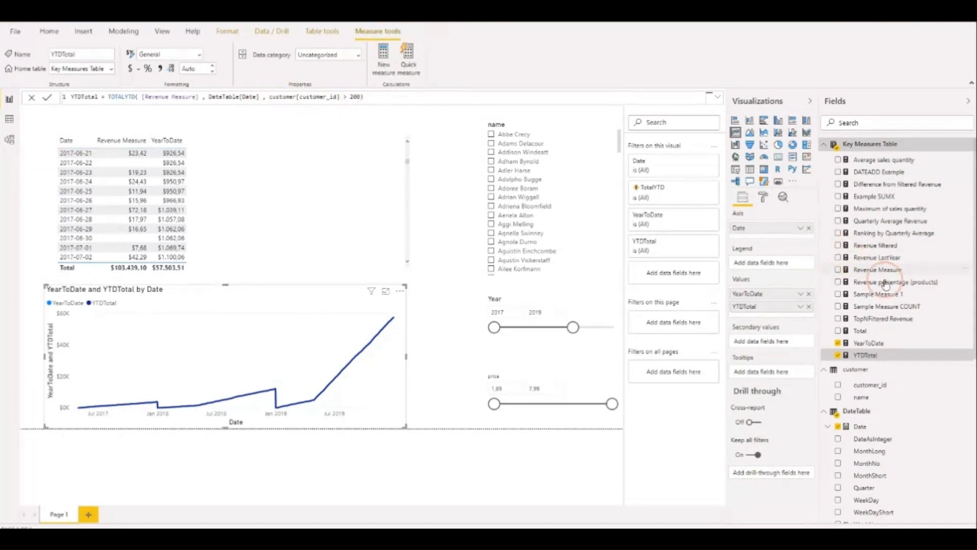
pyautogui.click(911, 344)
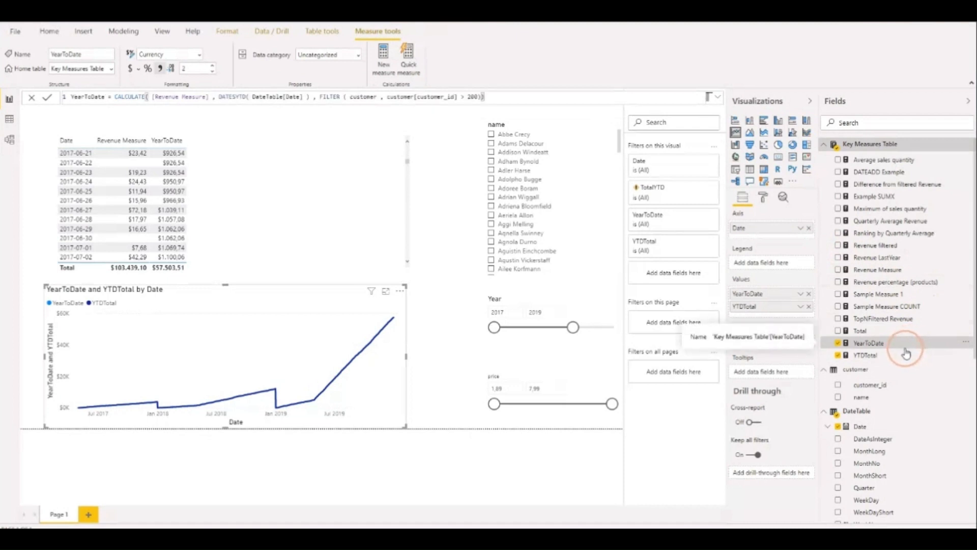
pyautogui.click(866, 355)
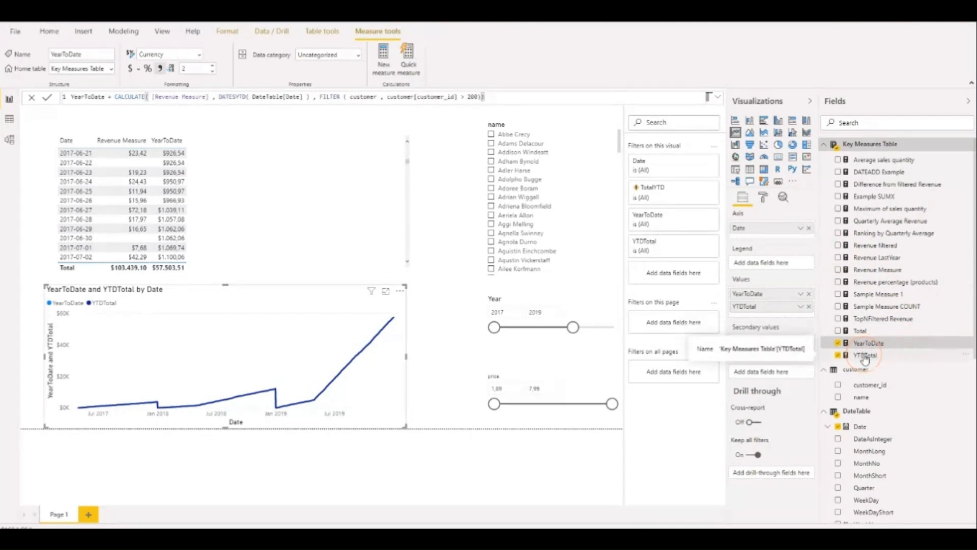
pyautogui.click(482, 95)
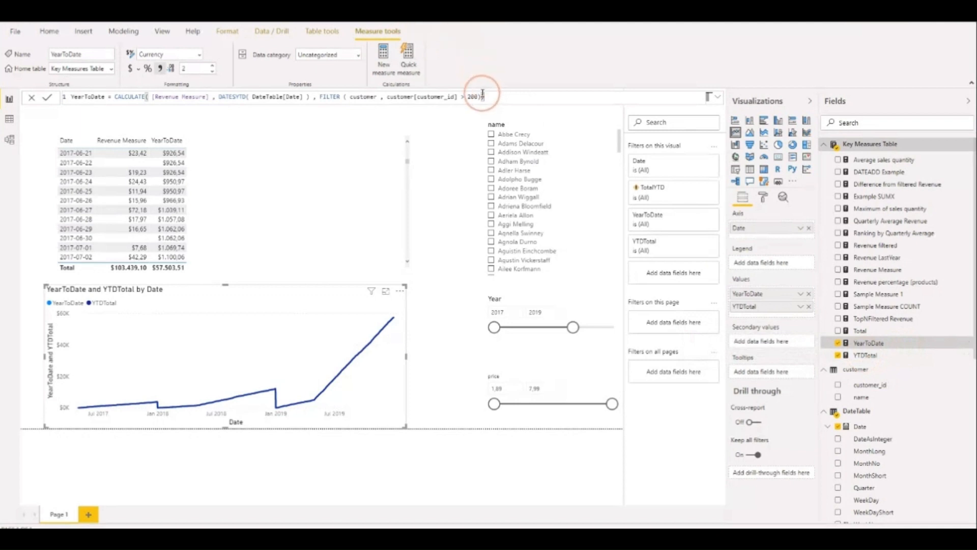
pyautogui.write(',')
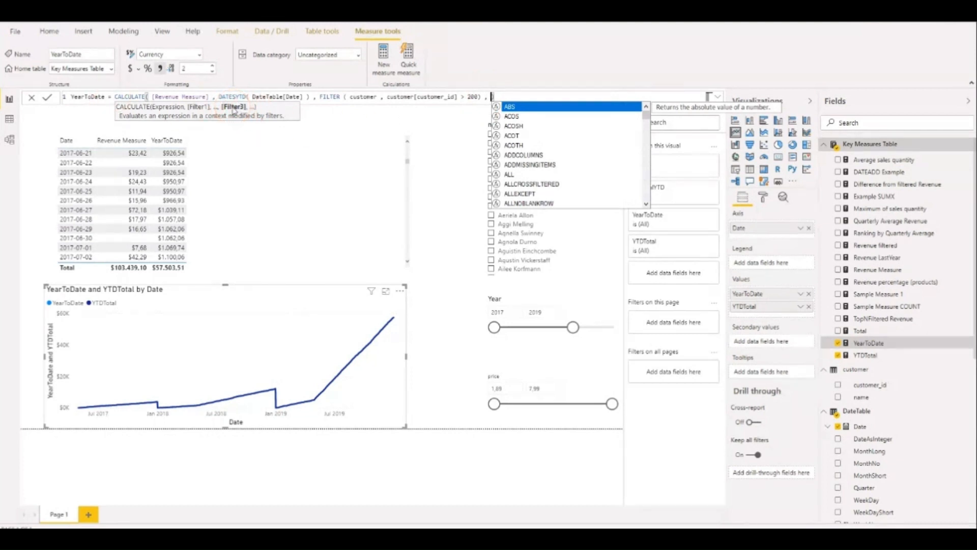
pyautogui.write('FILTER ')
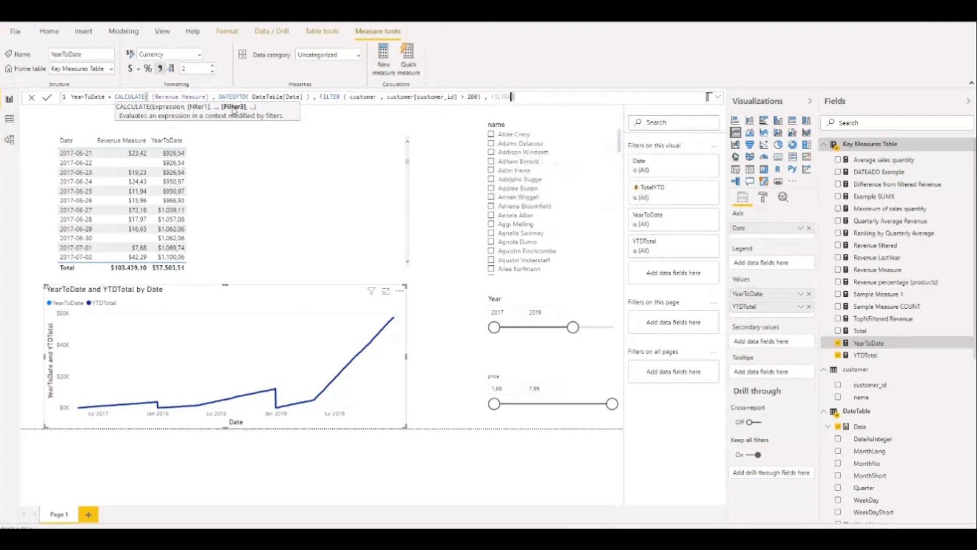
pyautogui.write('(')
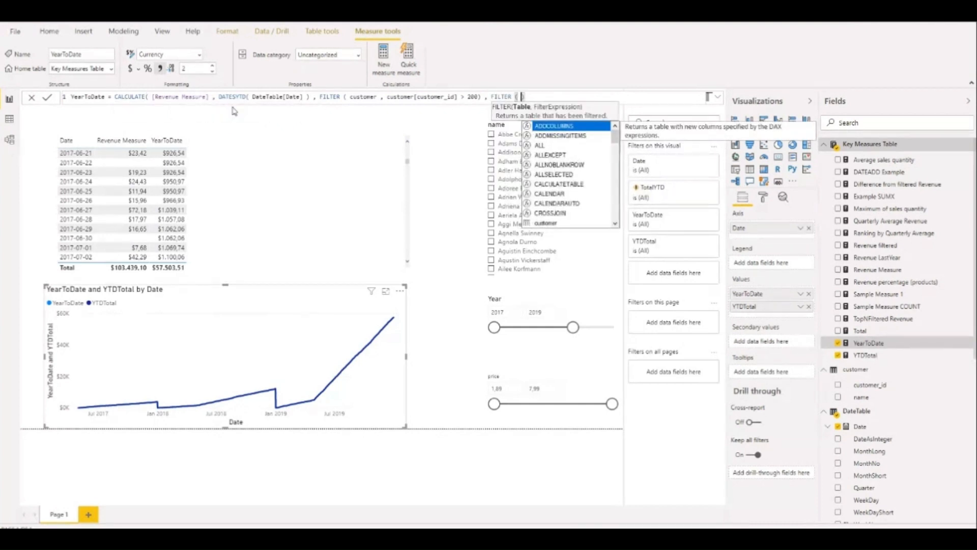
pyautogui.write(' employee')
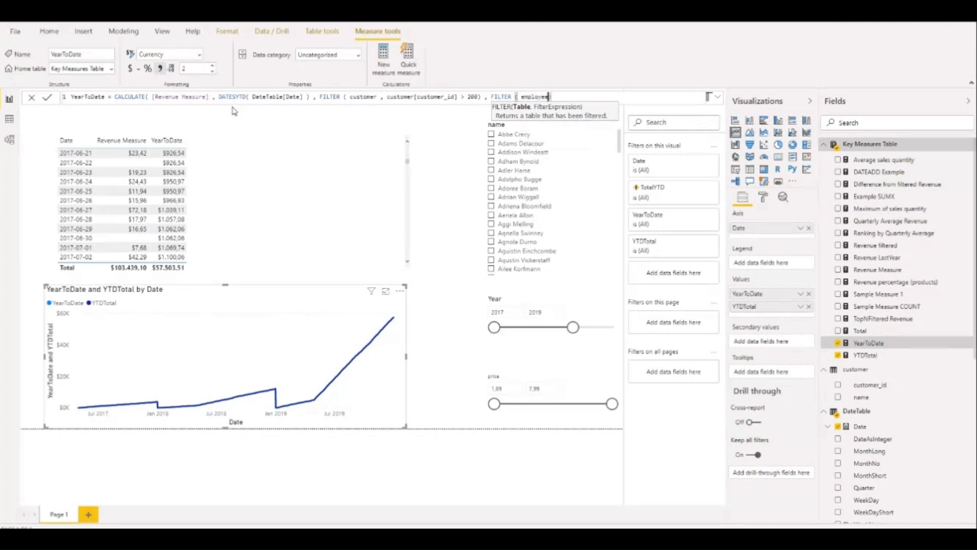
# Step: Set the second FILTER condition to employee[employee_id] > 15, commit the YearToDate measure and compare the chart lines
pyautogui.write(' , em')
pyautogui.press('Down')
pyautogui.press('Tab')
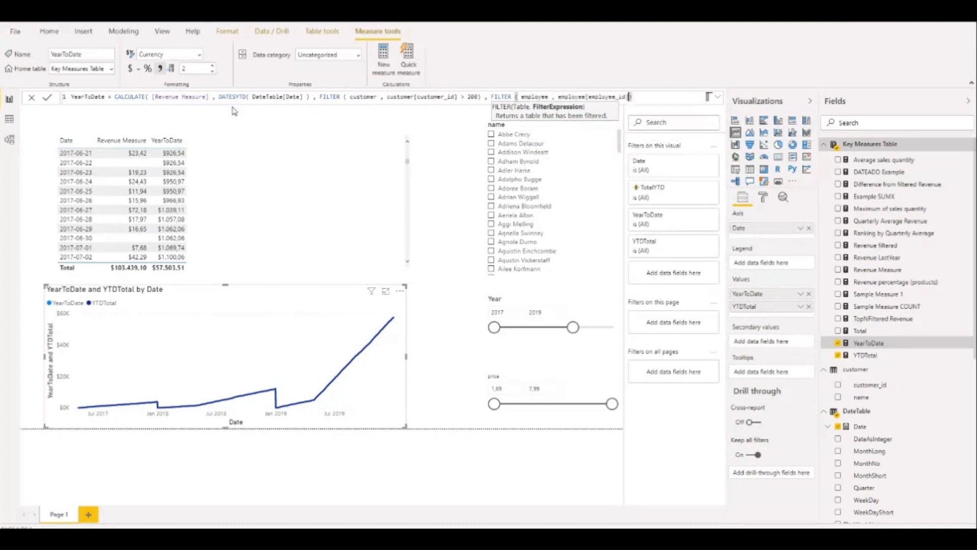
pyautogui.write(')')
pyautogui.write(')')
pyautogui.write(' 15')
pyautogui.press('Right')
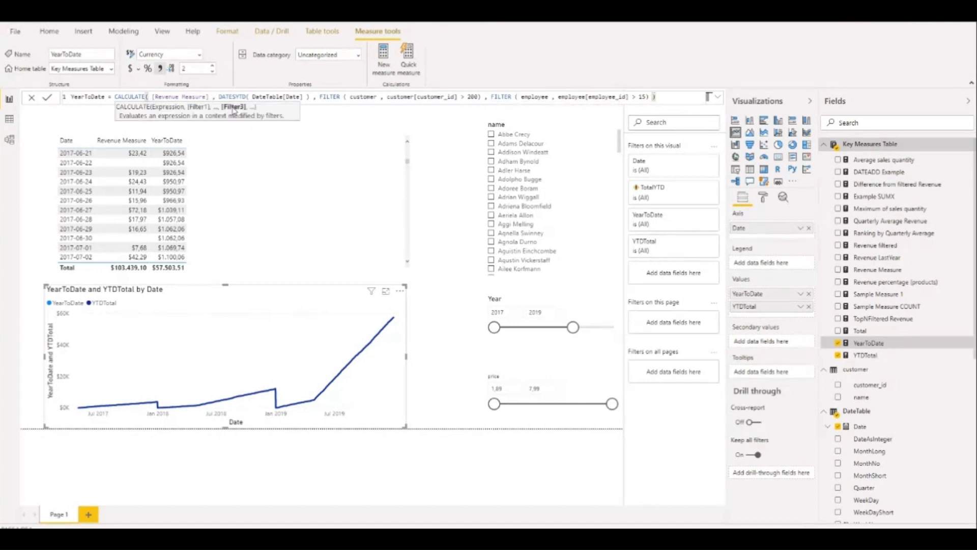
pyautogui.press('Return')
pyautogui.click(153, 101)
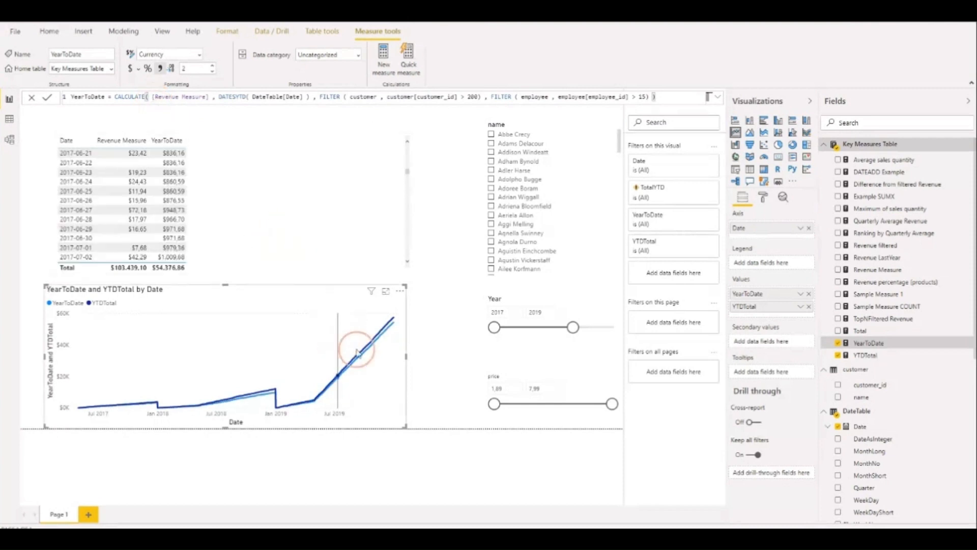
pyautogui.moveTo(370, 351)
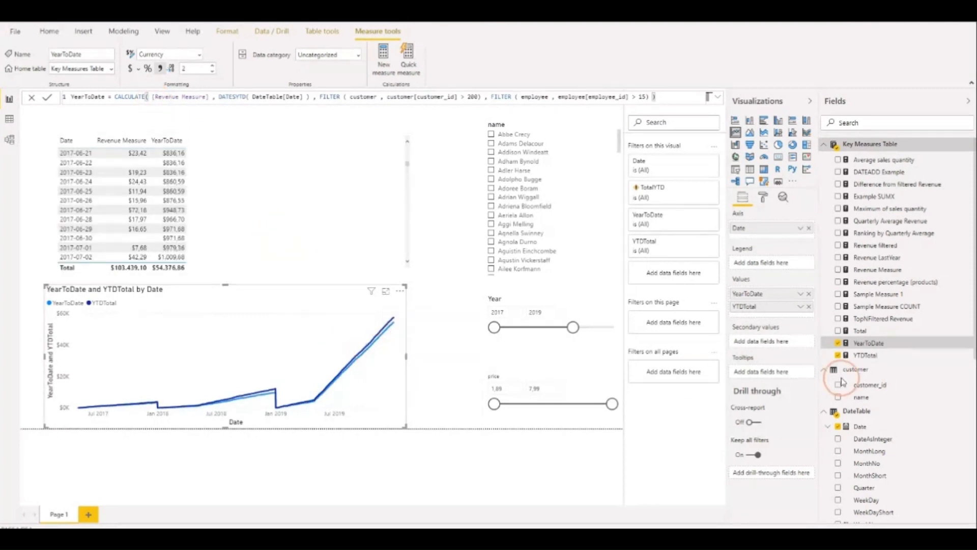
# Step: Open the YTDTotal measure and examine which arguments its TOTALYTD formula accepts after the customer filter
pyautogui.click(867, 356)
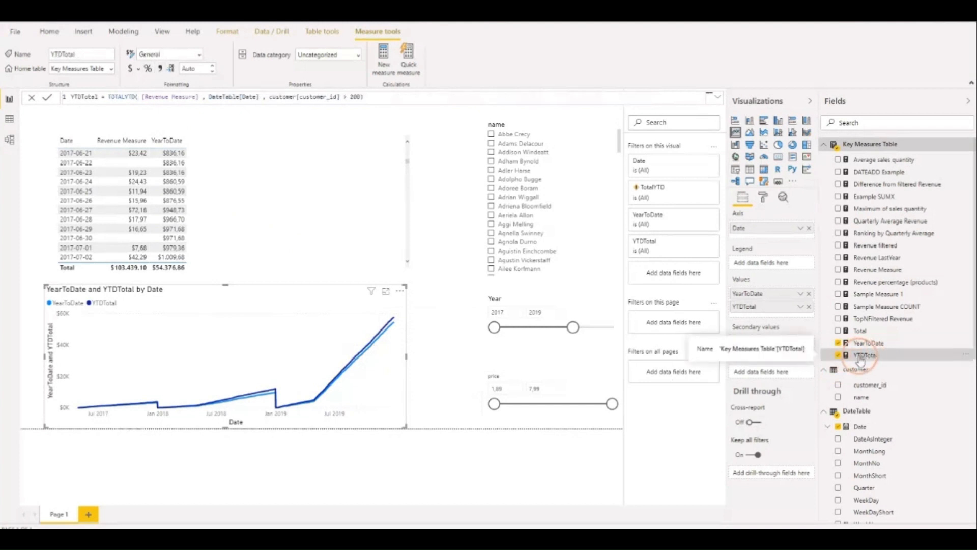
pyautogui.click(372, 98)
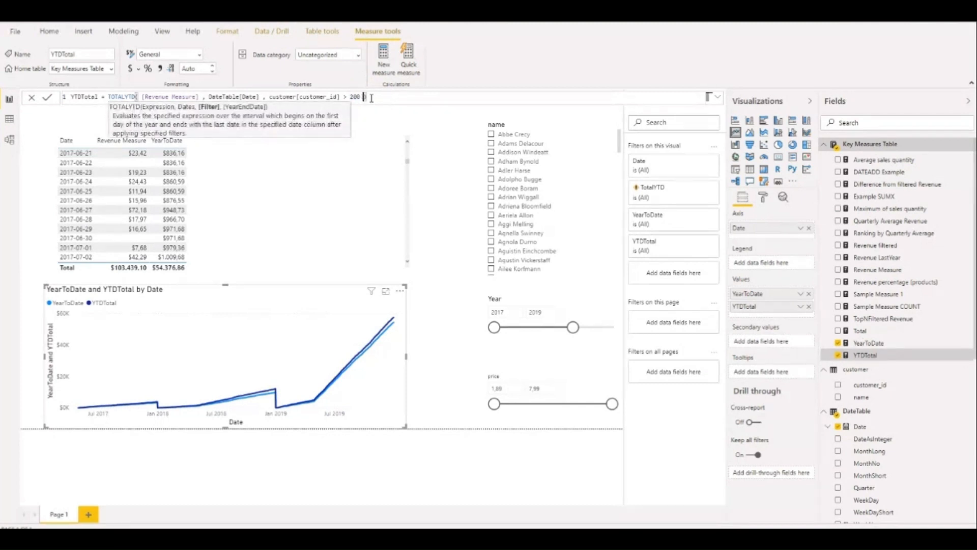
pyautogui.write(',')
pyautogui.press('BackSpace')
pyautogui.press('BackSpace')
pyautogui.moveTo(108, 96); pyautogui.dragTo(393, 98)
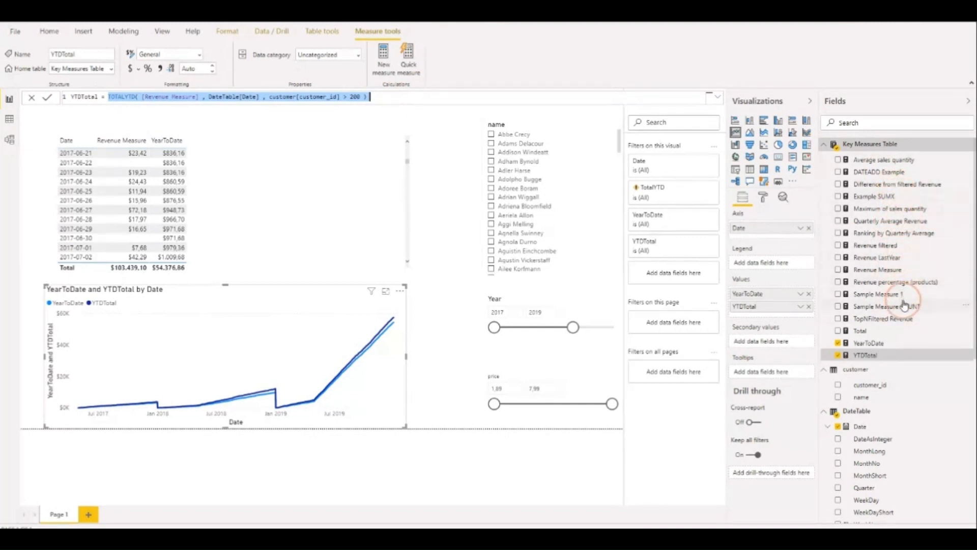
# Step: Split the YearToDate measure's formula onto separate lines, with breaks before DATESYTD and before the customer FILTER
pyautogui.click(873, 345)
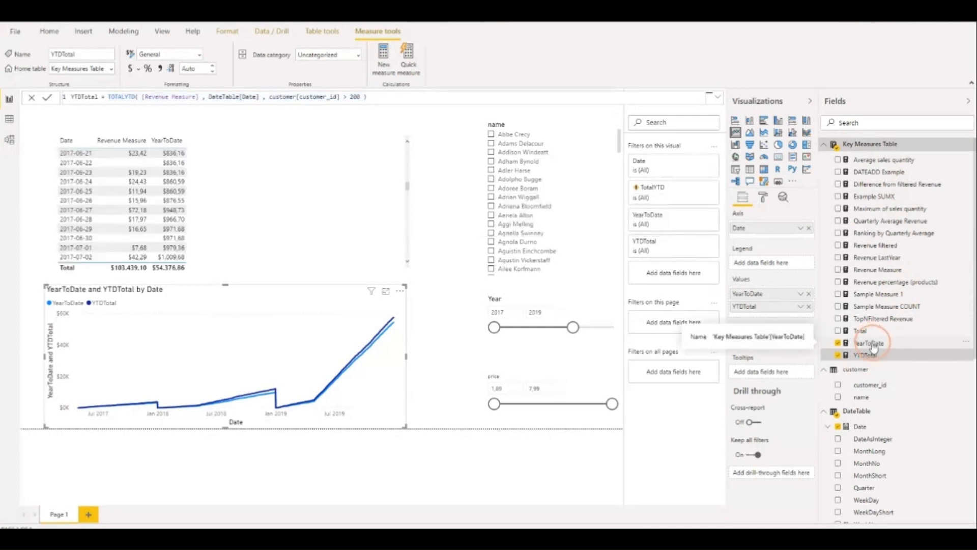
pyautogui.click(874, 344)
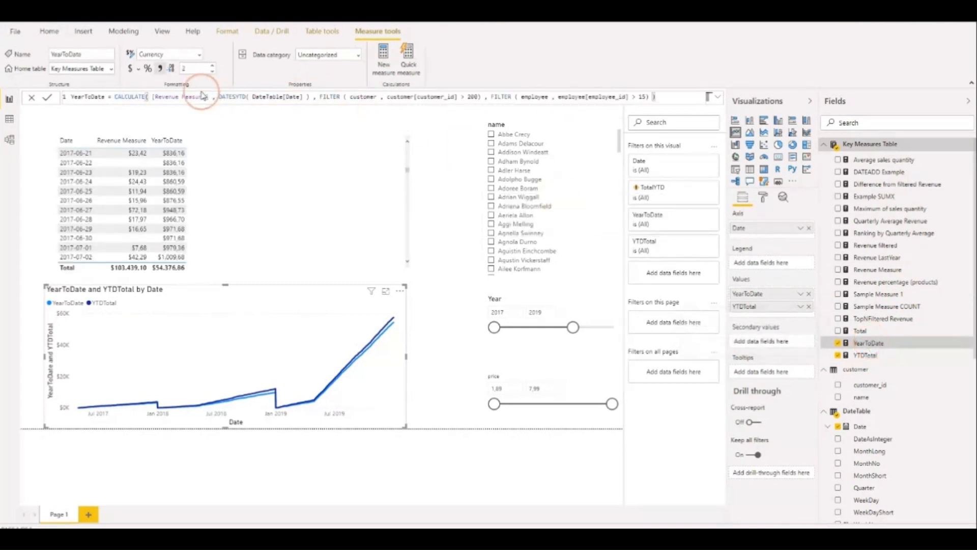
pyautogui.click(254, 96)
pyautogui.click(337, 97)
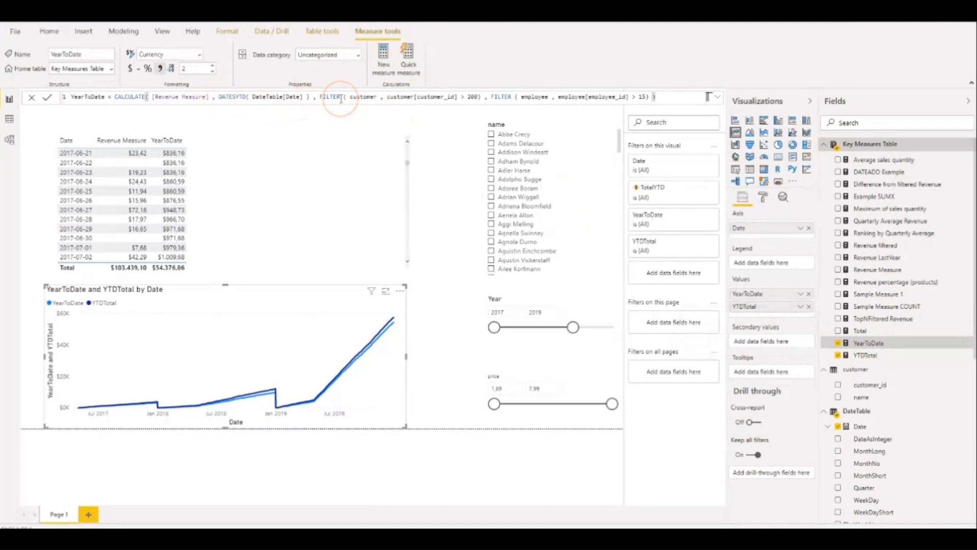
pyautogui.click(320, 97)
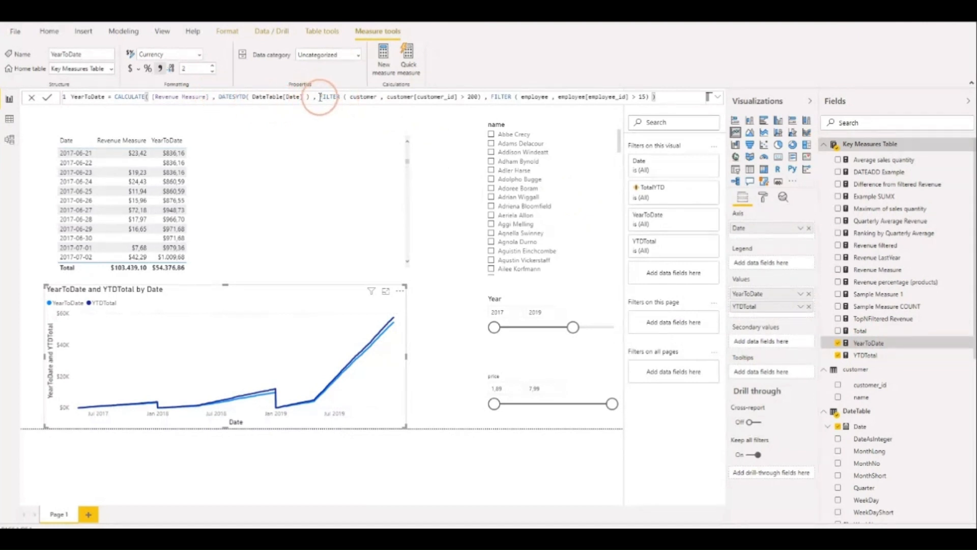
pyautogui.hotkey('shift', 'Return')
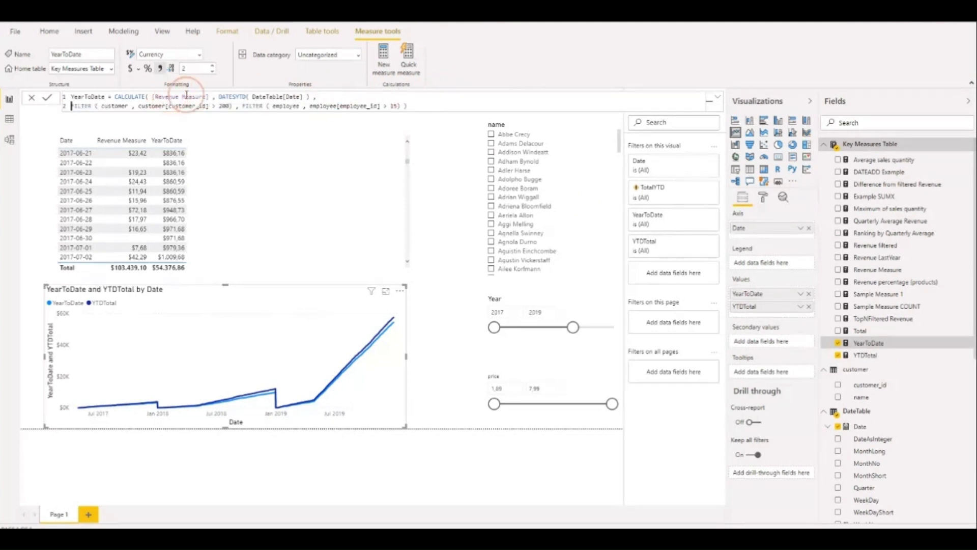
pyautogui.click(219, 97)
pyautogui.hotkey('shift', 'Return')
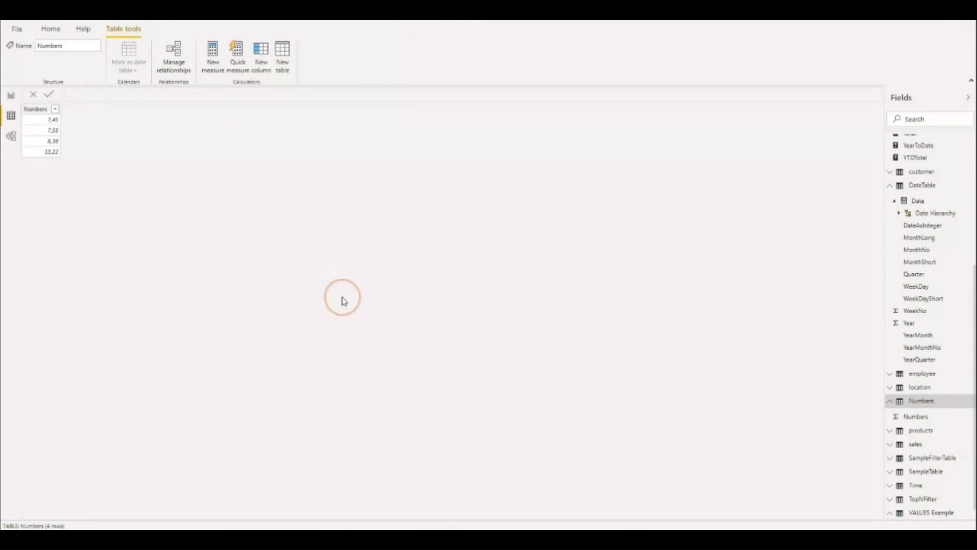
# Step: Add a calculated column named ROUNDED to the Numbers table
pyautogui.click(929, 405)
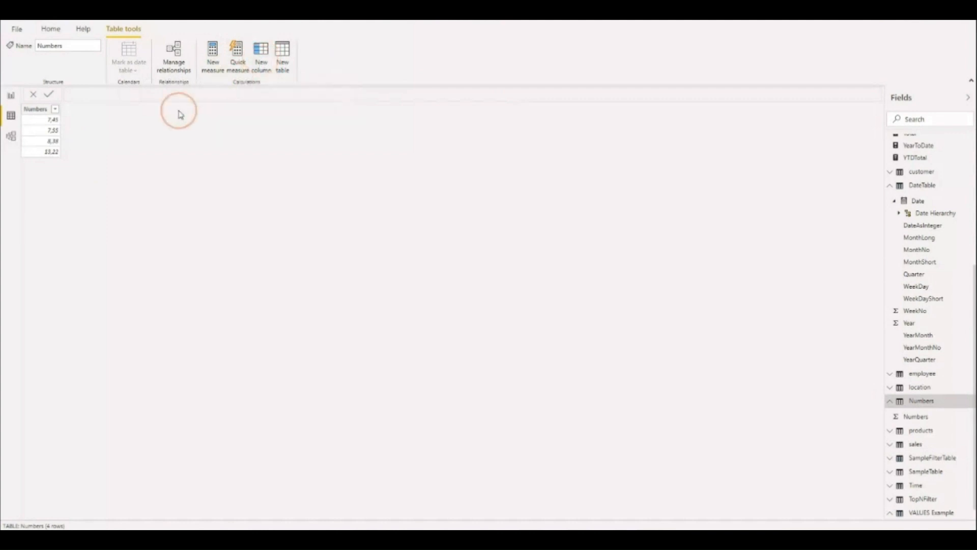
pyautogui.click(14, 137)
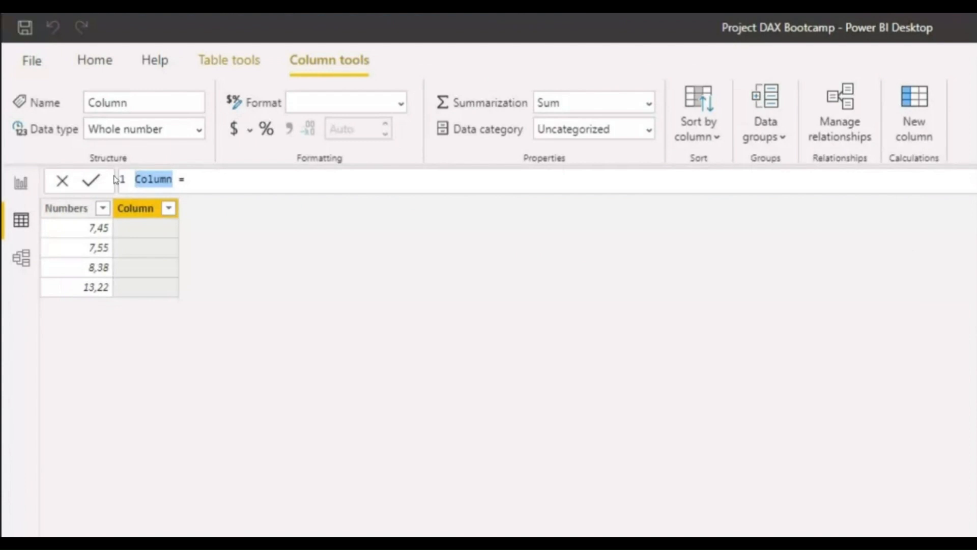
pyautogui.write('ROUNDED')
pyautogui.press('Right')
pyautogui.press('Right')
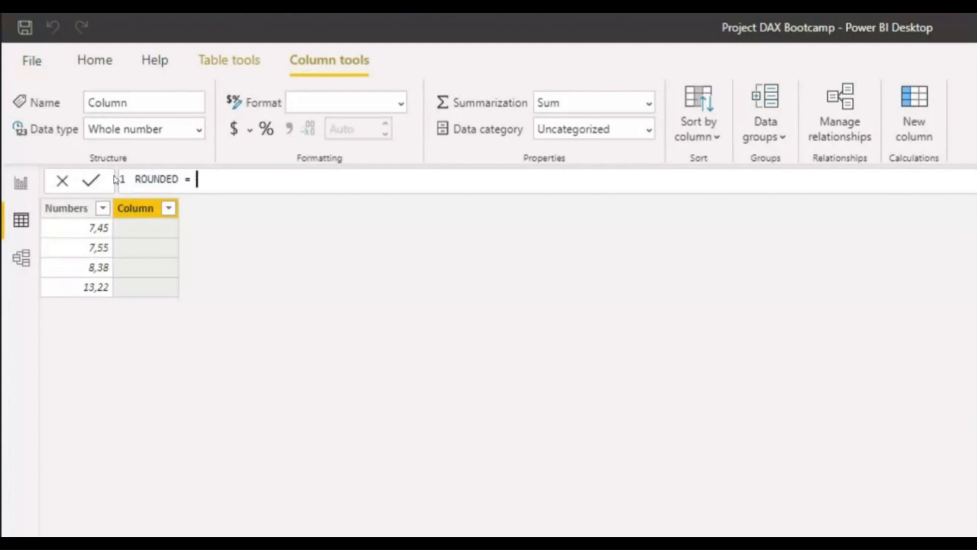
# Step: Define the ROUNDED column as ROUND ( Numbers[Numbers] , 1 ) and commit the formula
pyautogui.press('BackSpace')
pyautogui.write('ROZN')
pyautogui.press('BackSpace')
pyautogui.press('BackSpace')
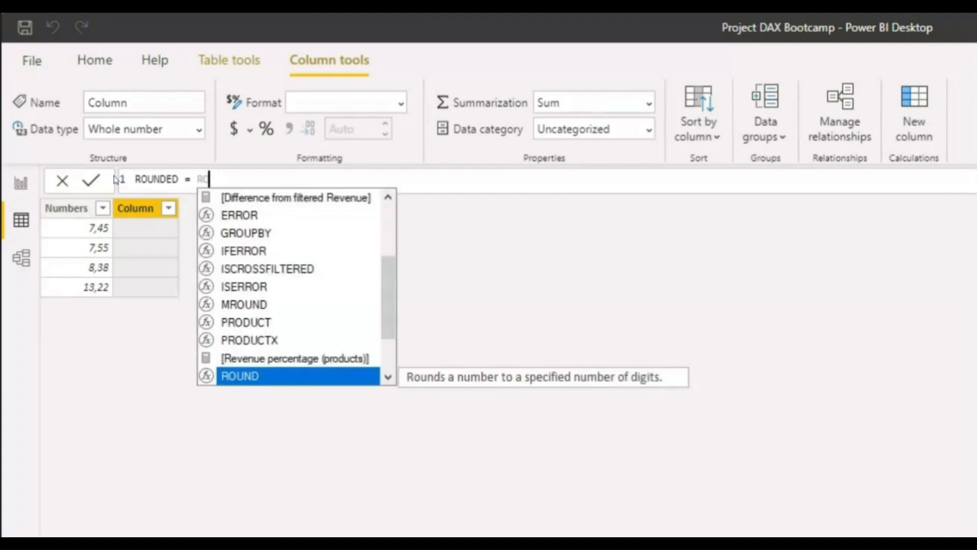
pyautogui.write('UND')
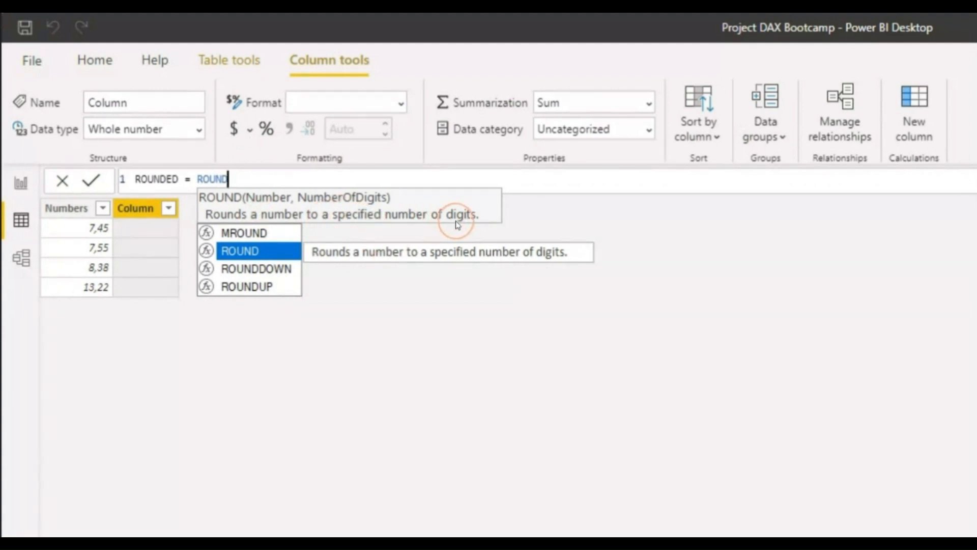
pyautogui.write('(')
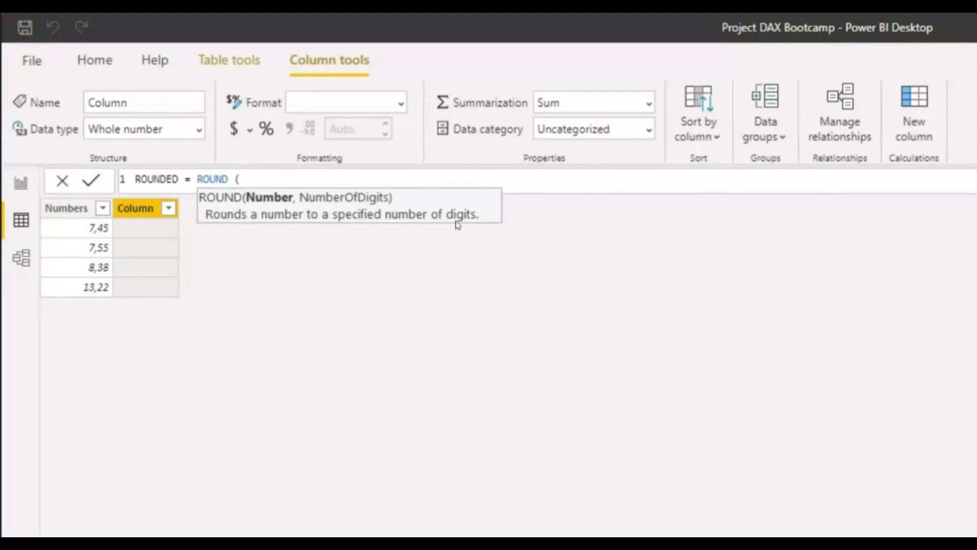
pyautogui.write('Num')
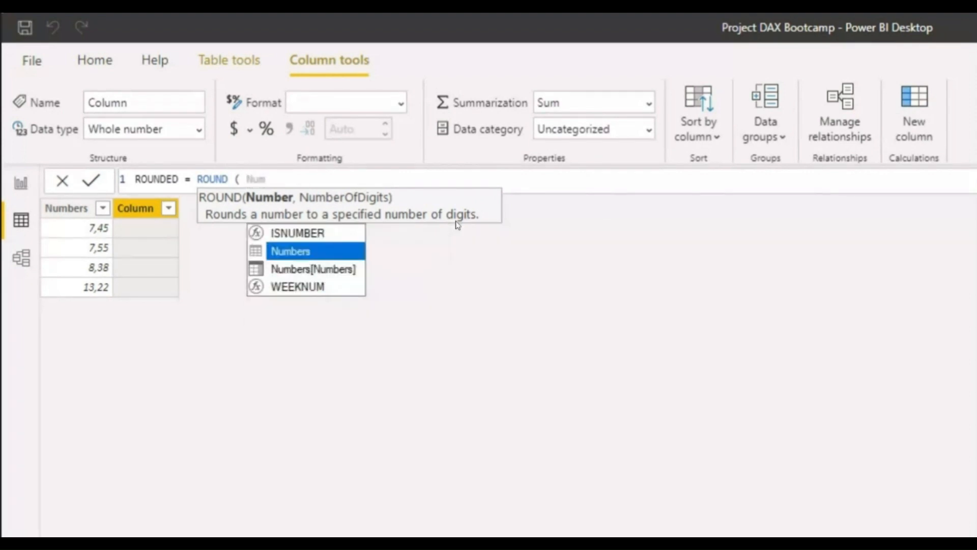
pyautogui.press('Down')
pyautogui.press('Tab')
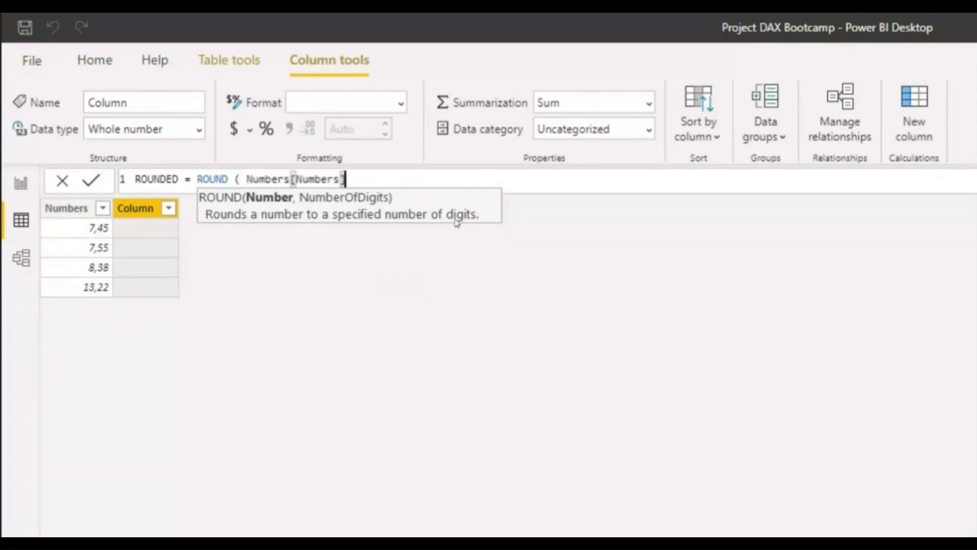
pyautogui.write(',')
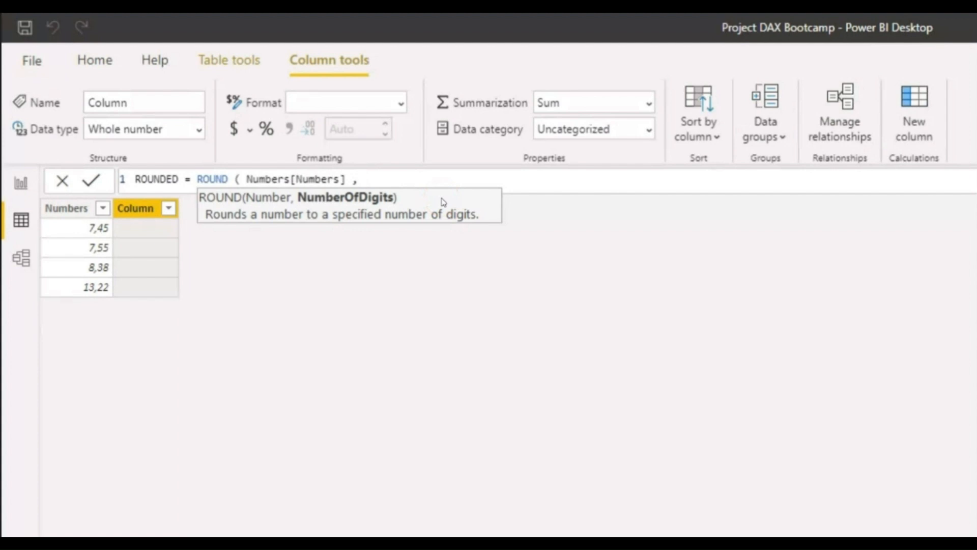
pyautogui.write('1 )')
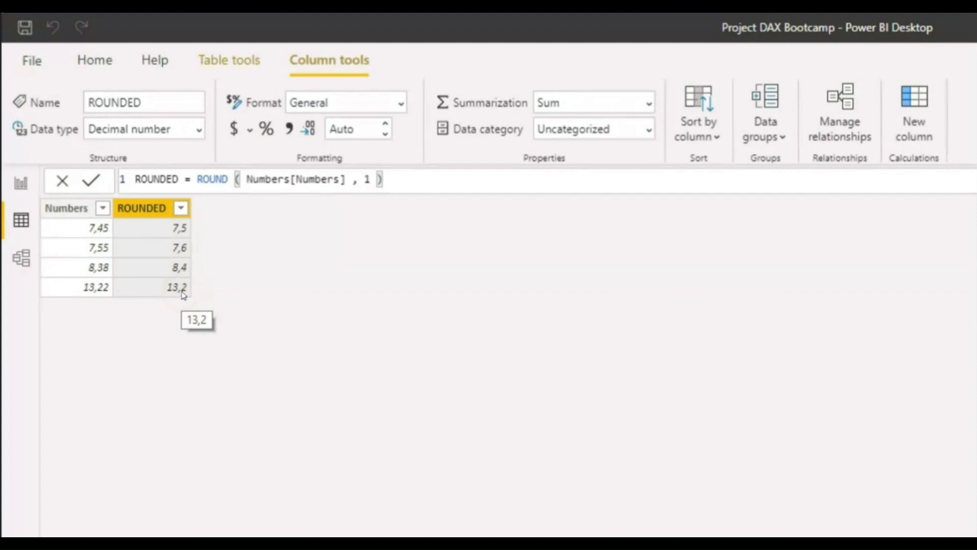
# Step: Change the number of digits in the ROUNDED column's ROUND formula to 2
pyautogui.click(367, 181)
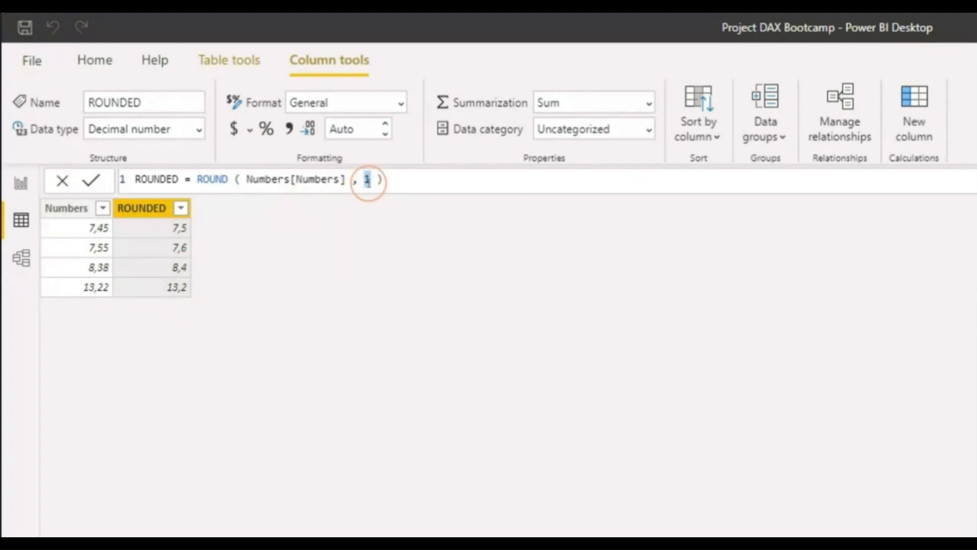
pyautogui.doubleClick(367, 180)
pyautogui.write('2')
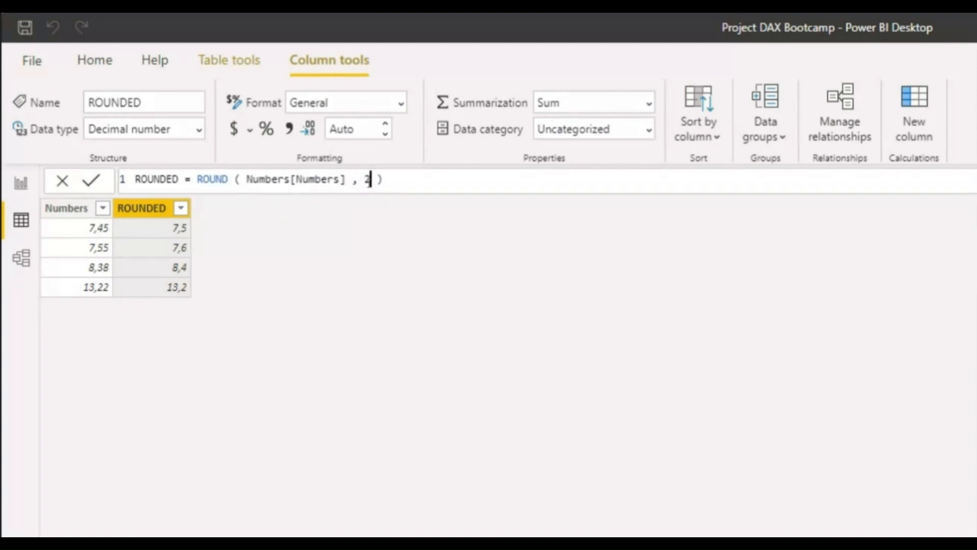
pyautogui.click(40, 105)
# Step: Set the number of digits in the ROUND formula to 0 and commit it
pyautogui.press('BackSpace')
pyautogui.write('0')
pyautogui.press('Return')
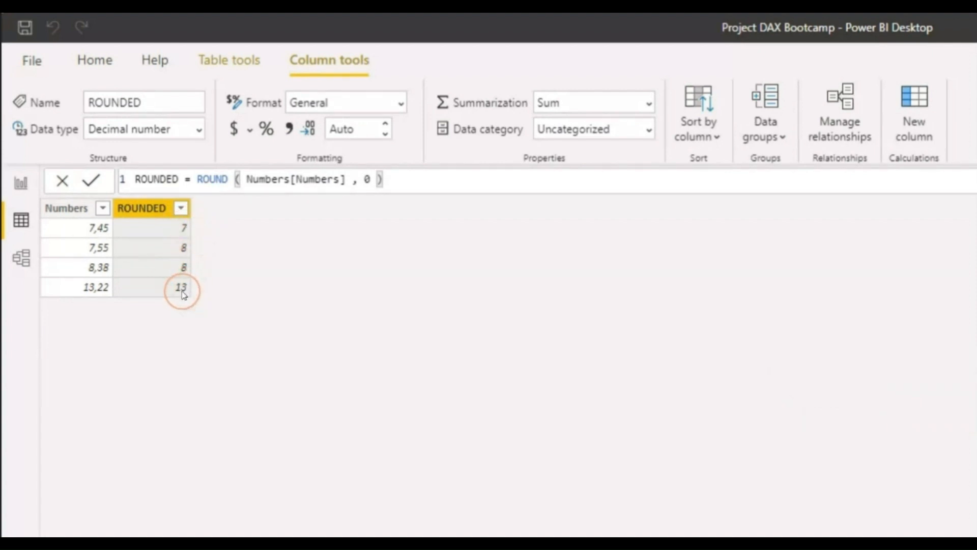
# Step: Set ROUND's number of digits to -1 and apply it to the ROUNDED column
pyautogui.doubleClick(367, 178)
pyautogui.write('-1')
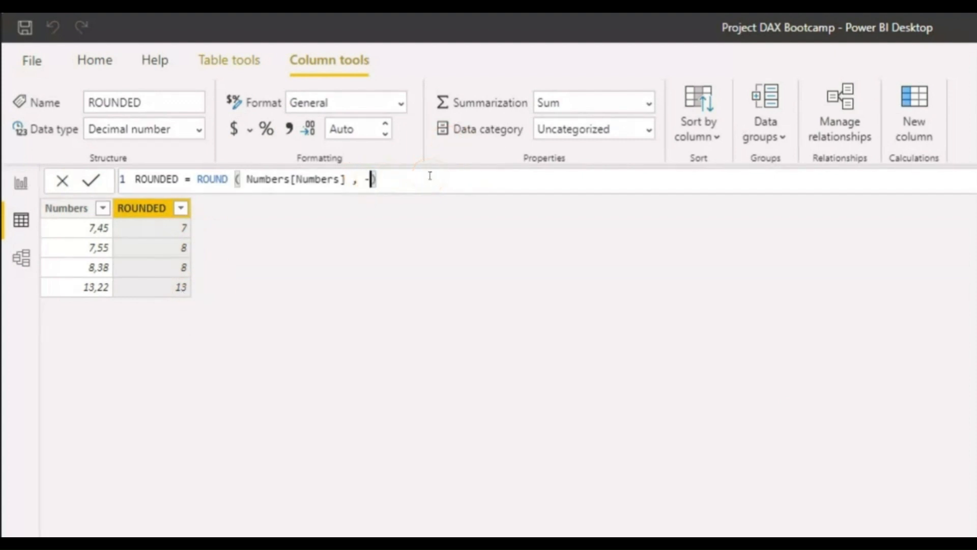
pyautogui.click(184, 359)
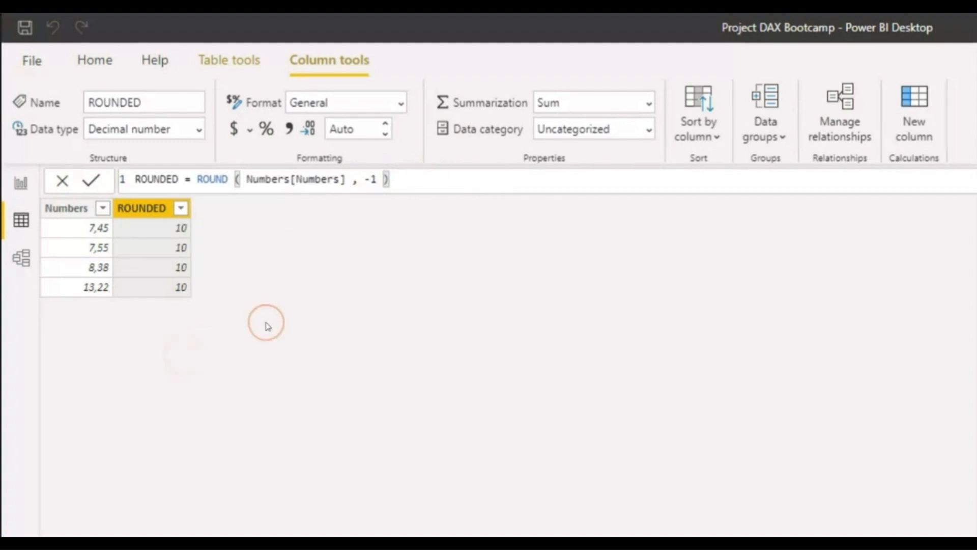
# Step: Set ROUND's number of digits to -2 and apply it to the ROUNDED column
pyautogui.doubleClick(374, 179)
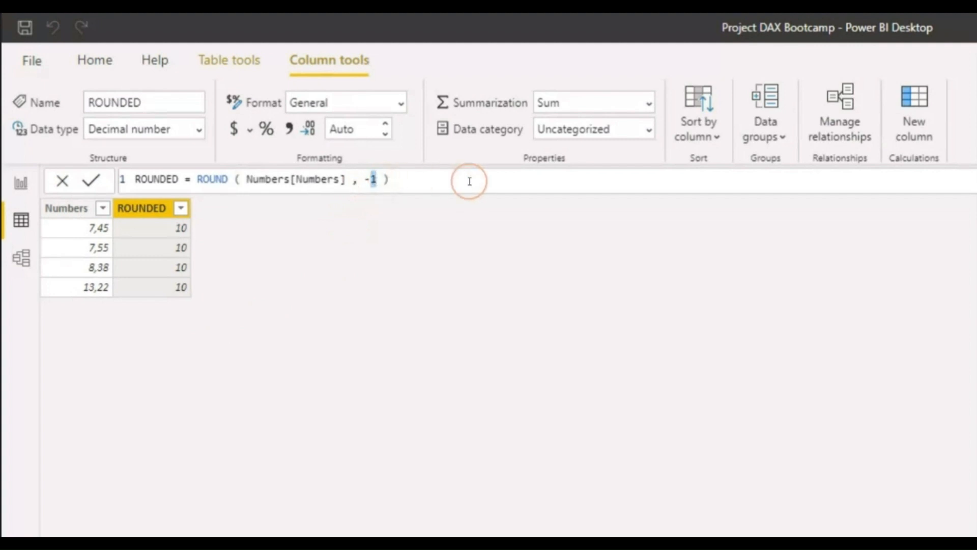
pyautogui.write('2')
pyautogui.click(422, 204)
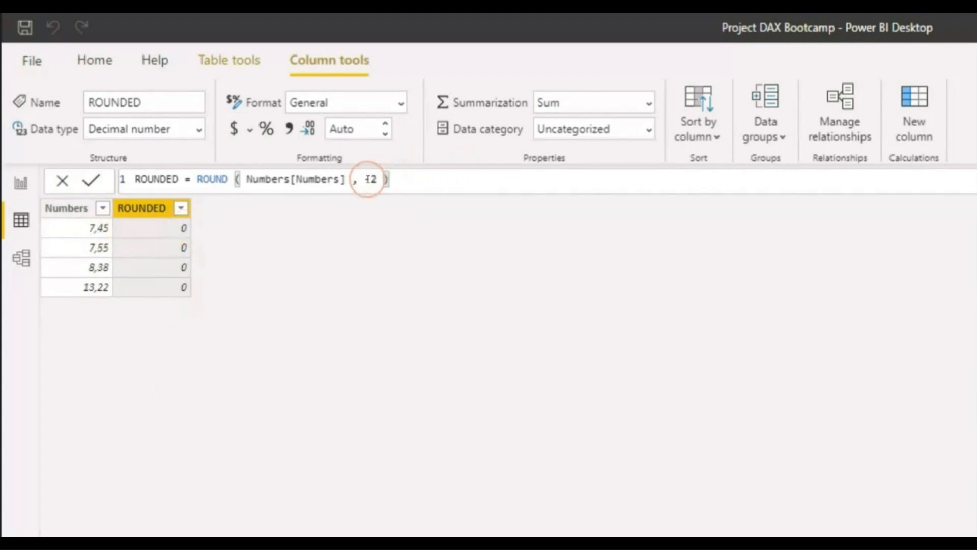
# Step: Set the ROUND formula's number of digits back to 1 and commit the column
pyautogui.moveTo(365, 179); pyautogui.dragTo(376, 178)
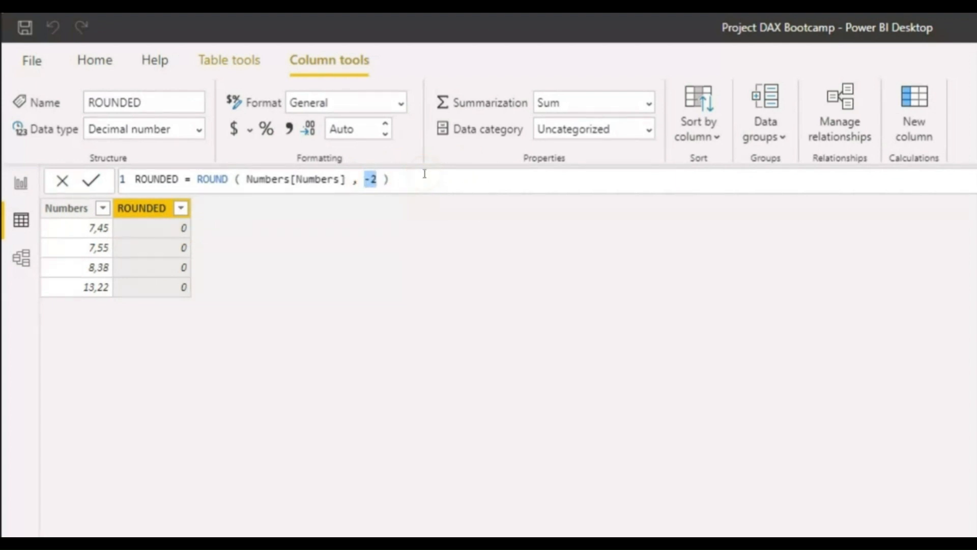
pyautogui.write('2')
pyautogui.hotkey('shift', 'Left')
pyautogui.write('1')
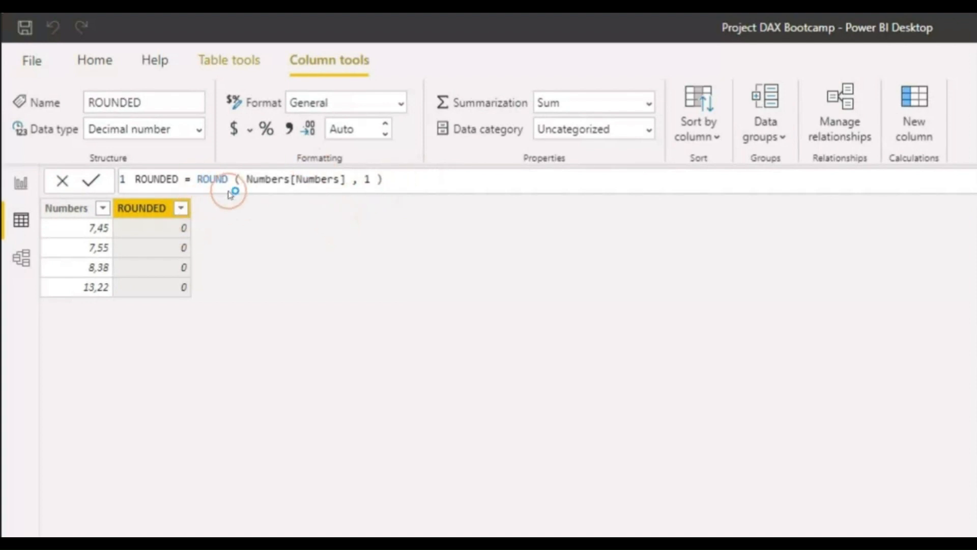
pyautogui.press('Return')
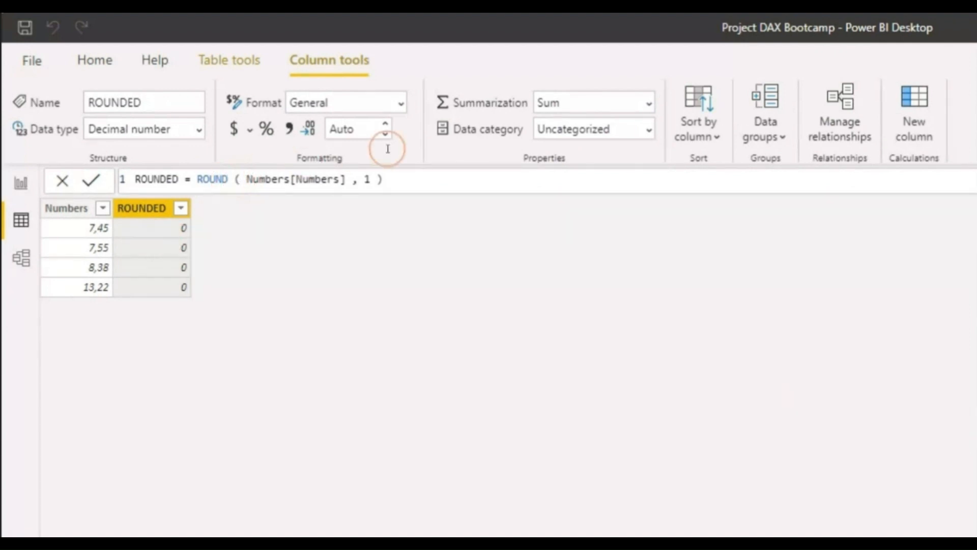
# Step: Replace ROUND with ROUNDDOWN in the ROUNDED column's formula, keeping one digit, and commit it
pyautogui.doubleClick(213, 178)
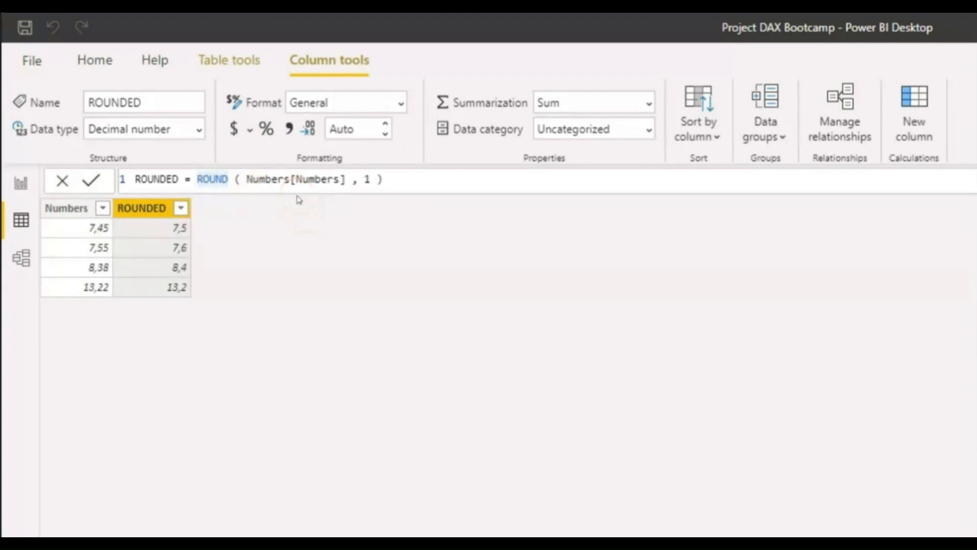
pyautogui.write('ROUNDDOWN')
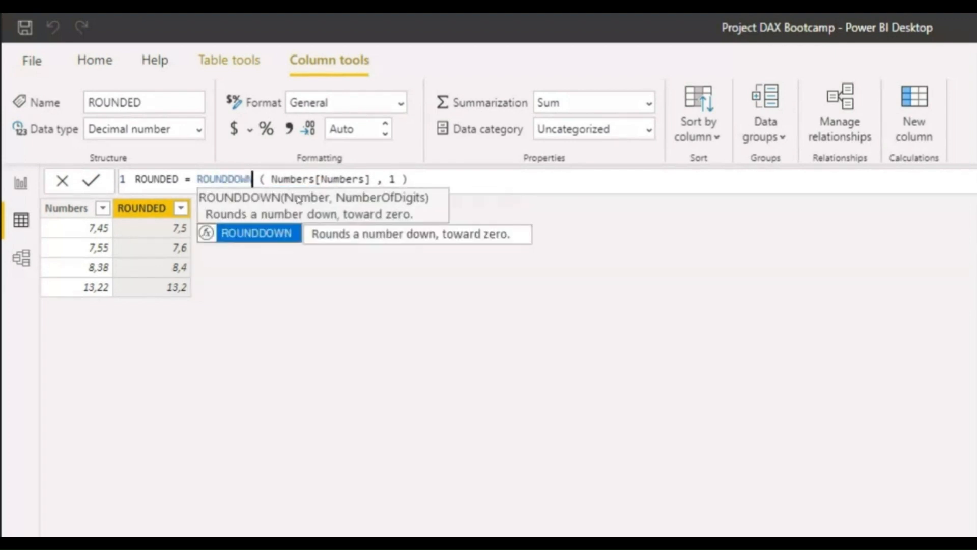
pyautogui.write('(')
pyautogui.click(465, 179)
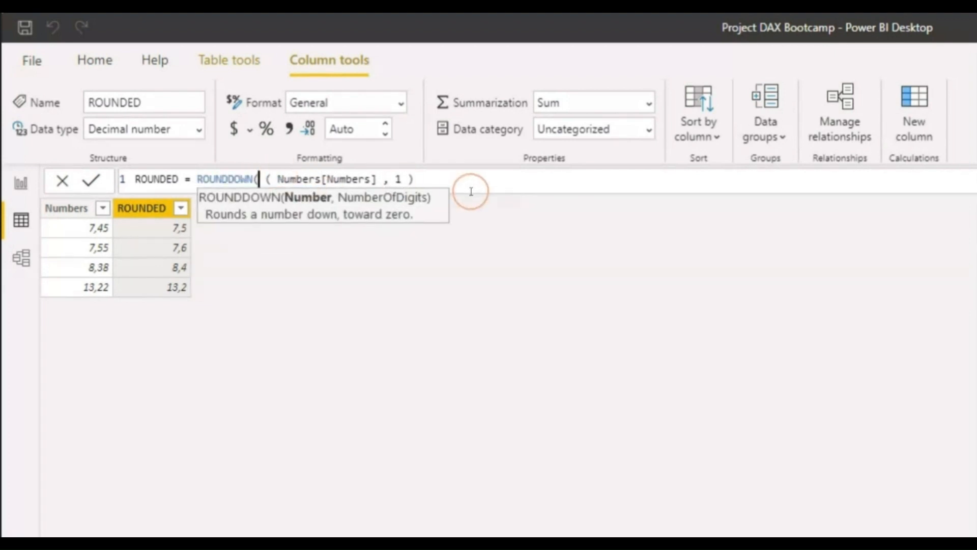
pyautogui.press('Return')
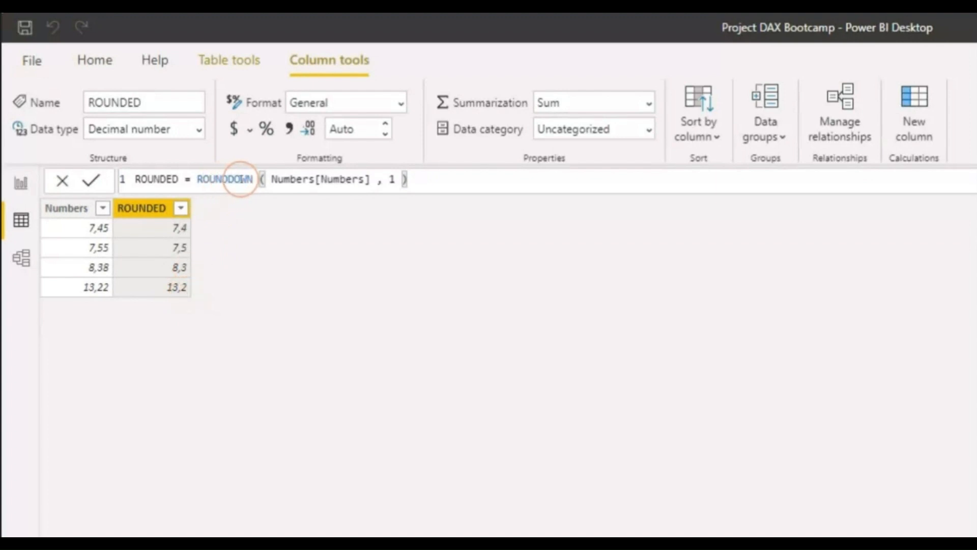
# Step: Replace ROUNDDOWN with ROUNDUP in the ROUNDED column's formula, keeping one digit, and commit it
pyautogui.moveTo(227, 179); pyautogui.dragTo(253, 179)
pyautogui.write('UP')
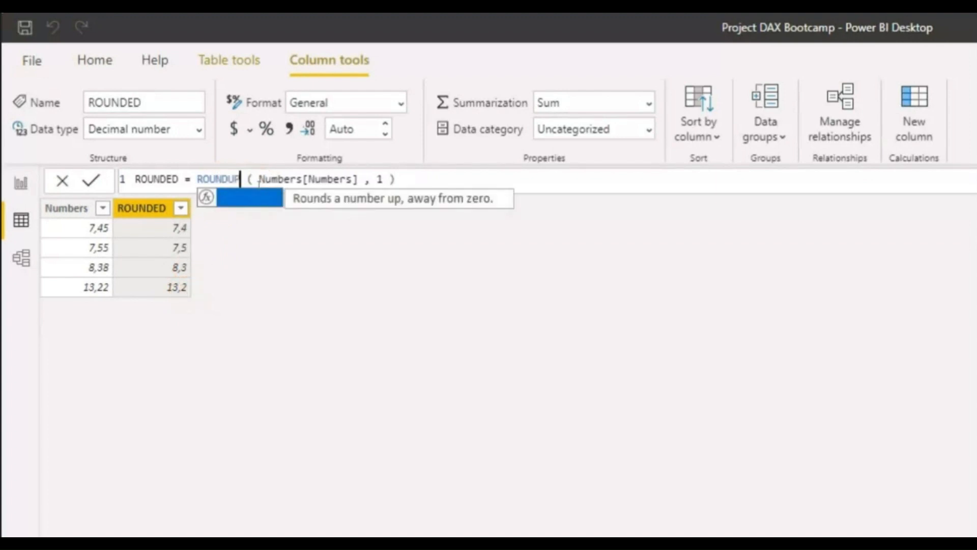
pyautogui.press('Tab')
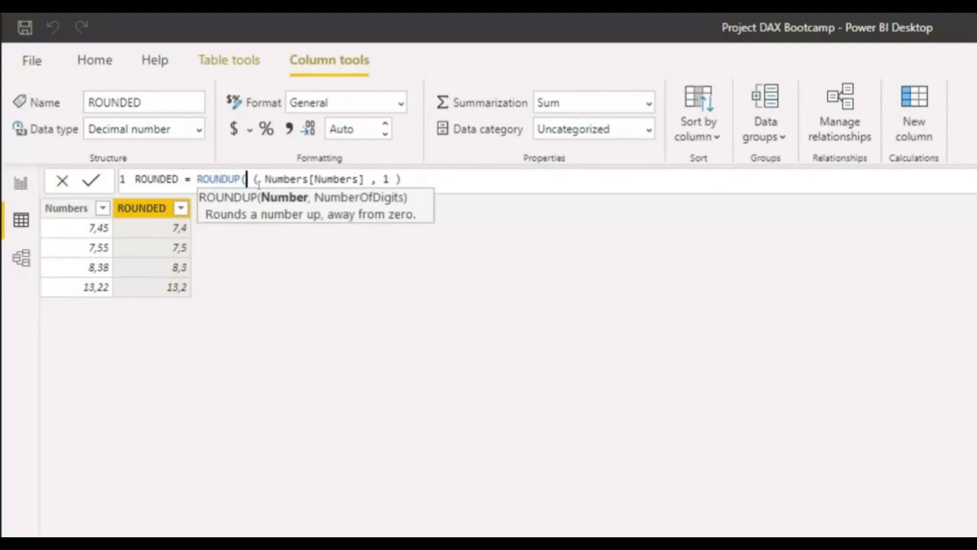
pyautogui.press('Delete')
pyautogui.press('Delete')
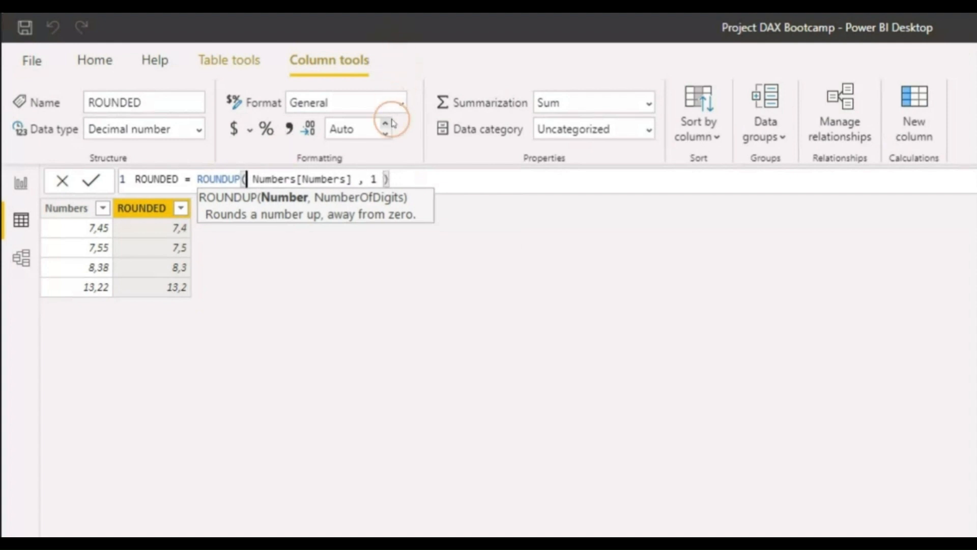
pyautogui.press('Return')
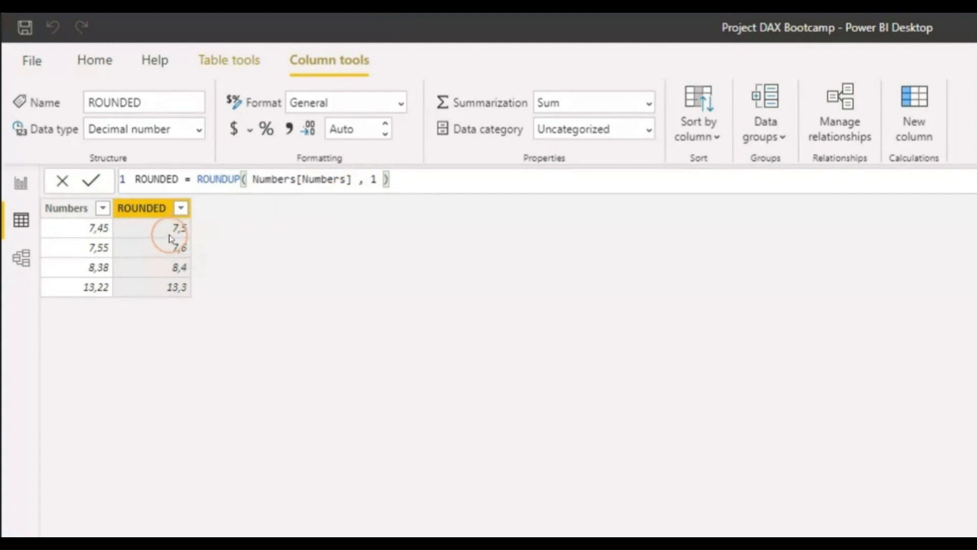
# Step: Format the Numbers column as Currency
pyautogui.click(82, 213)
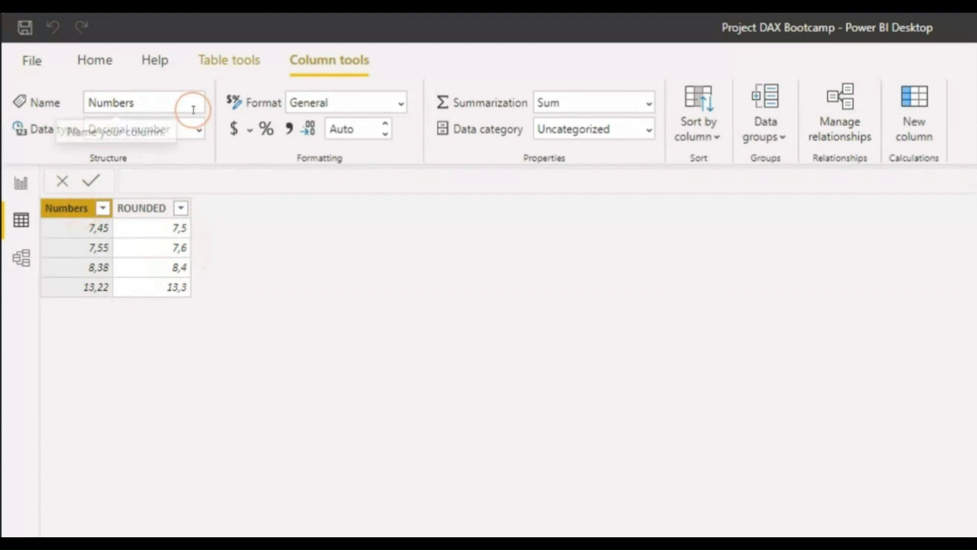
pyautogui.click(400, 103)
pyautogui.click(343, 156)
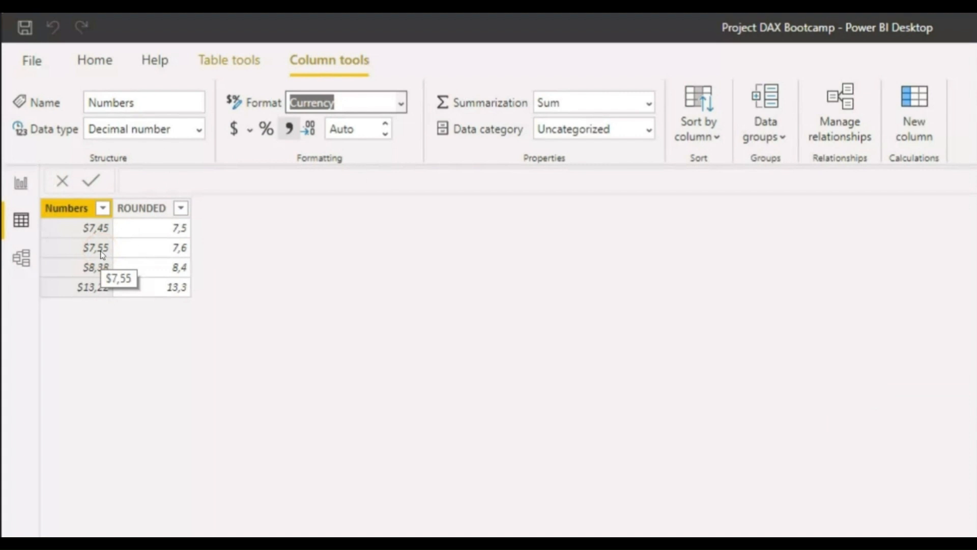
# Step: Replace ROUNDUP with MROUND in the ROUNDED column's formula
pyautogui.click(139, 213)
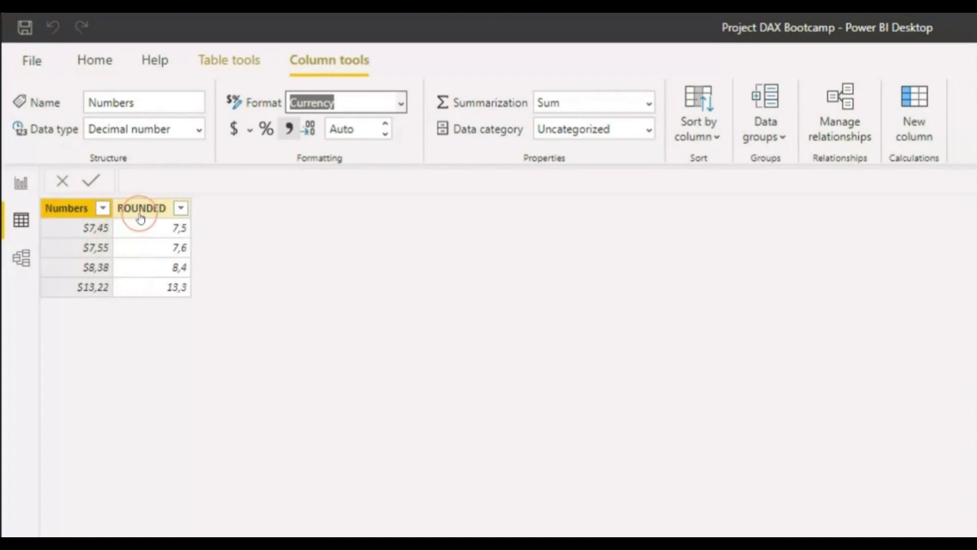
pyautogui.click(189, 179)
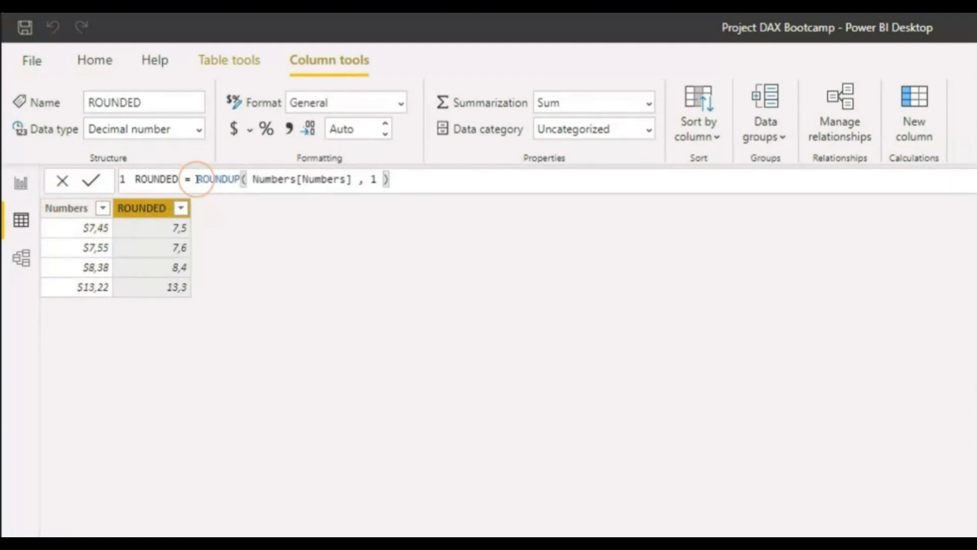
pyautogui.moveTo(197, 179); pyautogui.dragTo(240, 180)
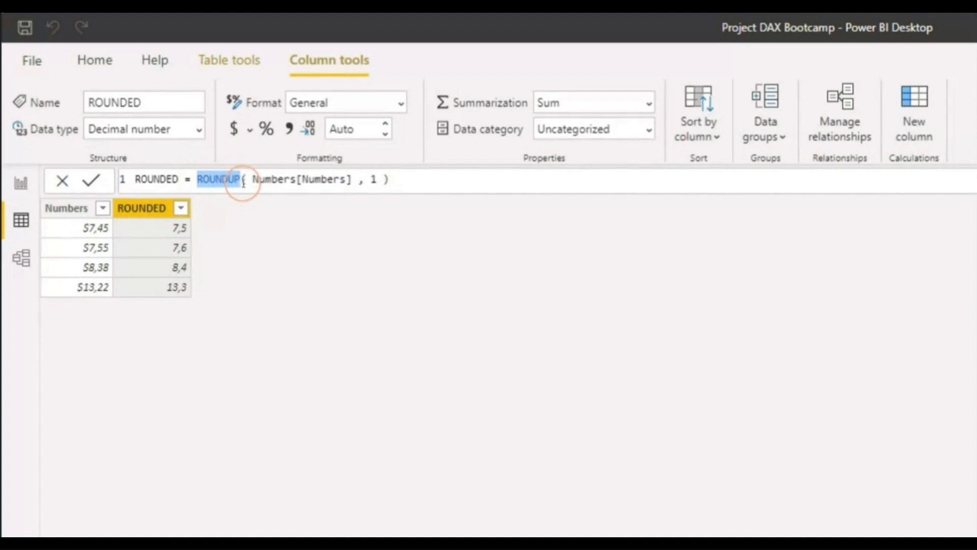
pyautogui.write('MRO')
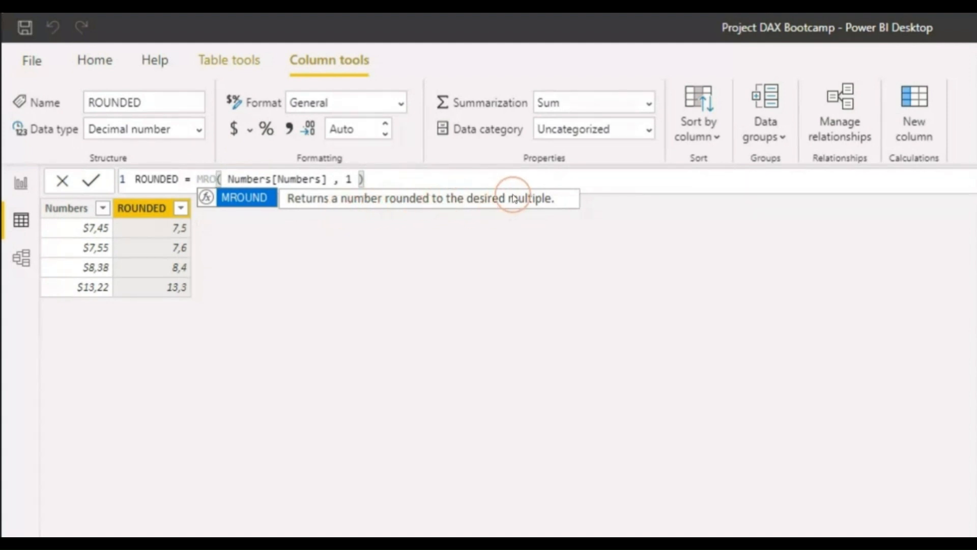
pyautogui.press('Tab')
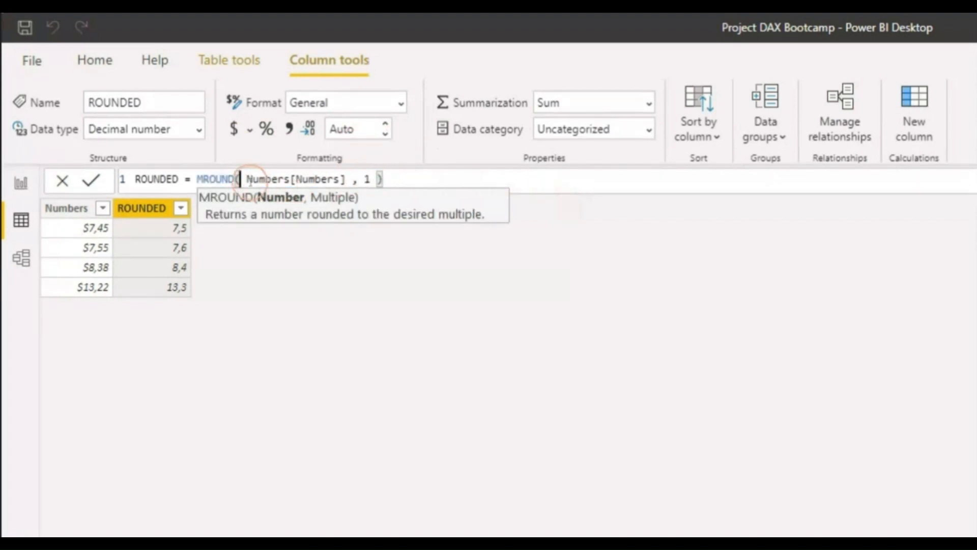
# Step: Set MROUND's multiple to 0.05 for Numbers[Numbers] and commit the ROUNDED column
pyautogui.moveTo(250, 181); pyautogui.dragTo(343, 179)
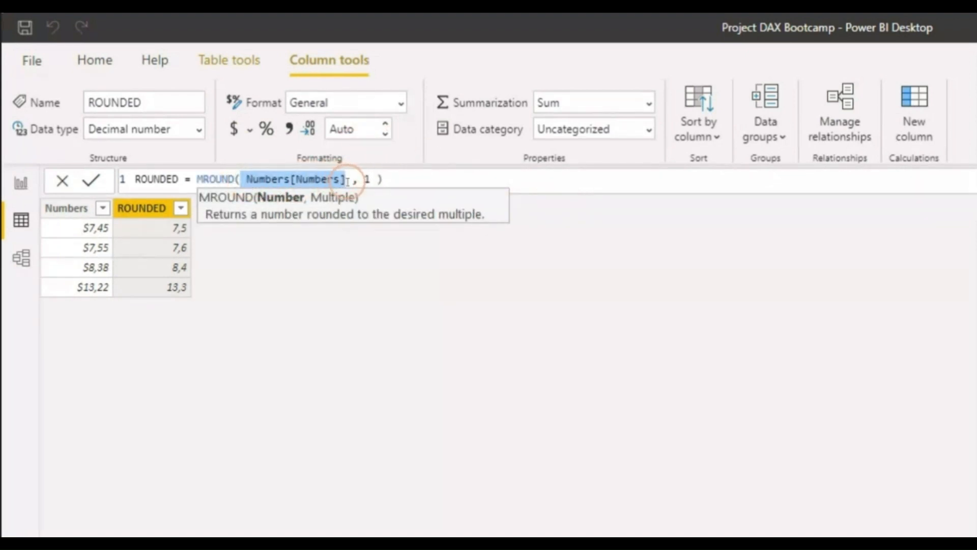
pyautogui.doubleClick(367, 179)
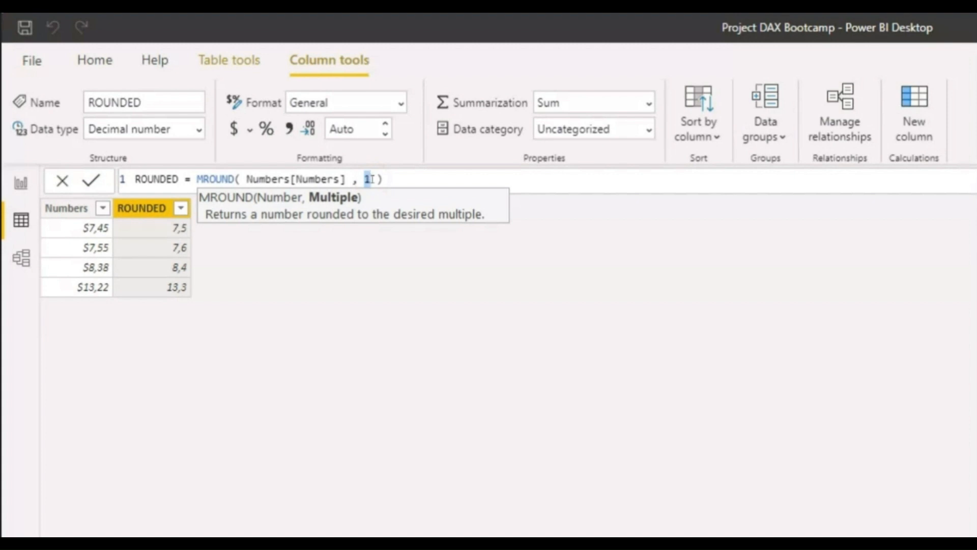
pyautogui.write('0.05')
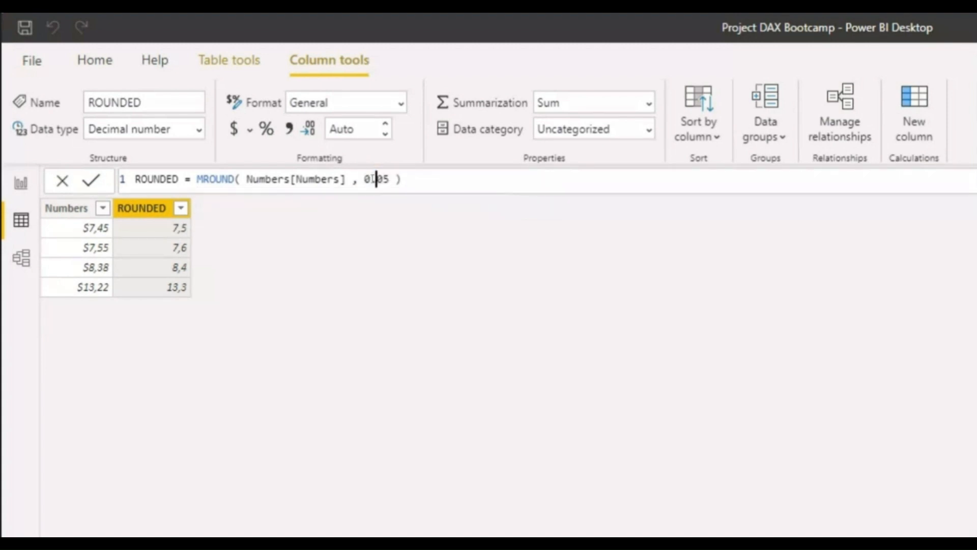
pyautogui.click(374, 179)
pyautogui.click(450, 174)
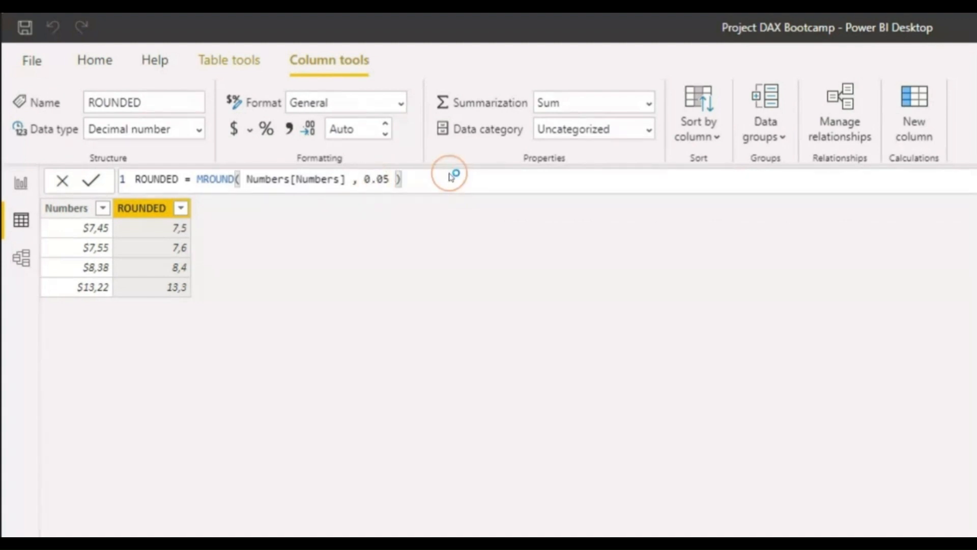
pyautogui.press('Return')
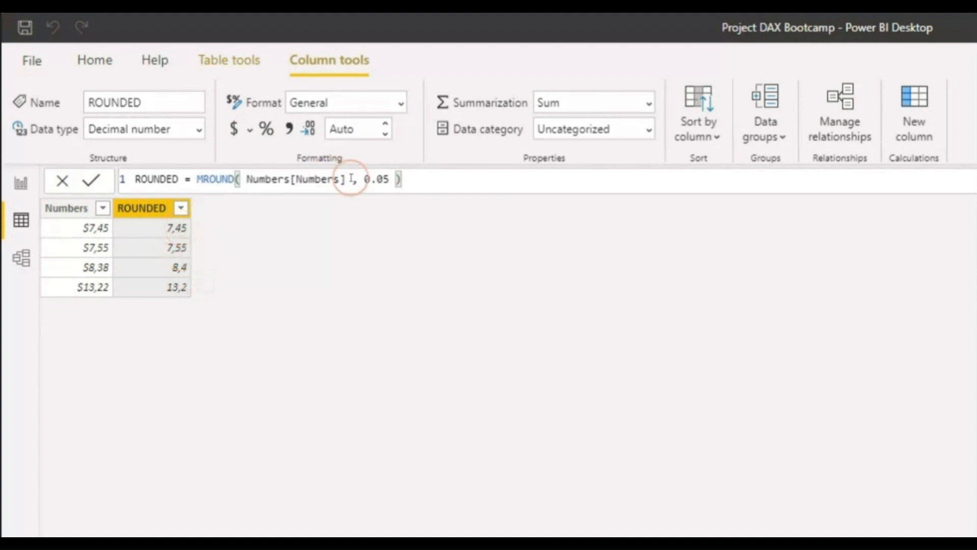
# Step: Try 0.12 as MROUND's multiple and restore it to 0.05
pyautogui.moveTo(378, 179); pyautogui.dragTo(382, 178)
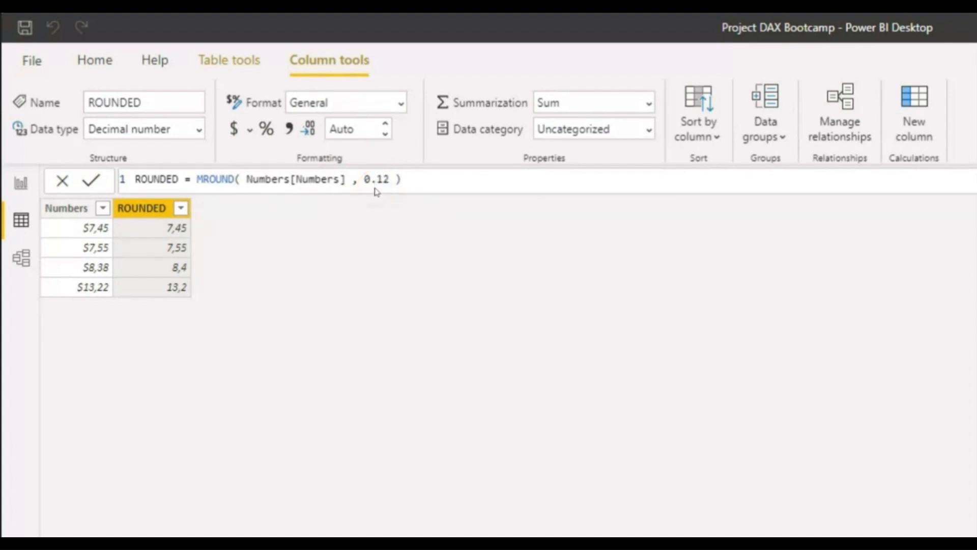
pyautogui.click(290, 221)
pyautogui.doubleClick(383, 180)
pyautogui.write('05')
pyautogui.press('Return')
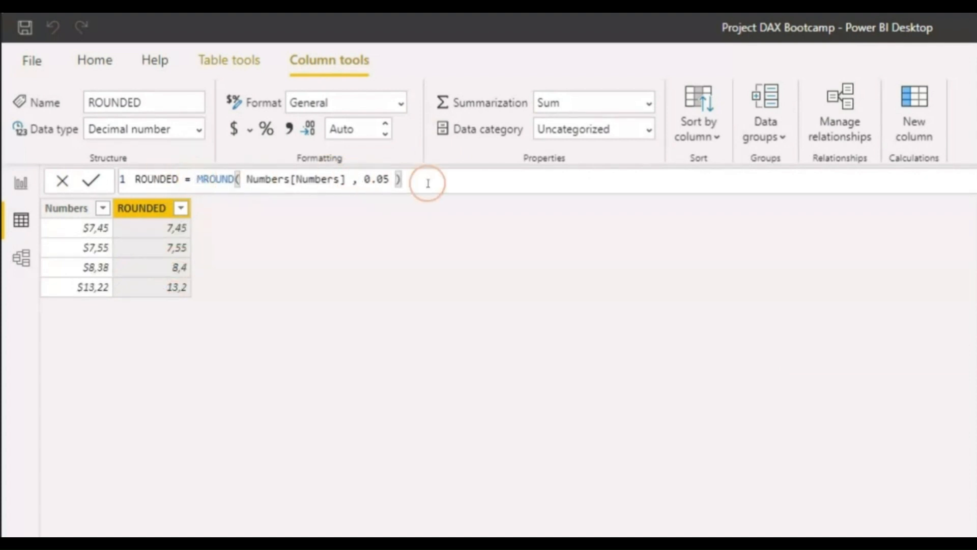
# Step: Replace MROUND with FLOOR in the ROUNDED column's formula, keeping 0.05 as the significance, and apply it
pyautogui.doubleClick(403, 182)
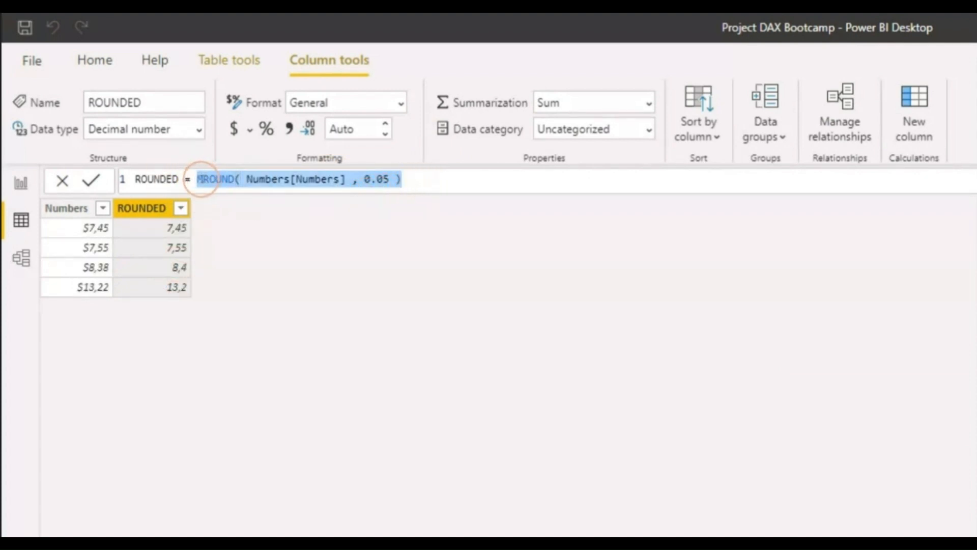
pyautogui.moveTo(197, 179); pyautogui.dragTo(236, 179)
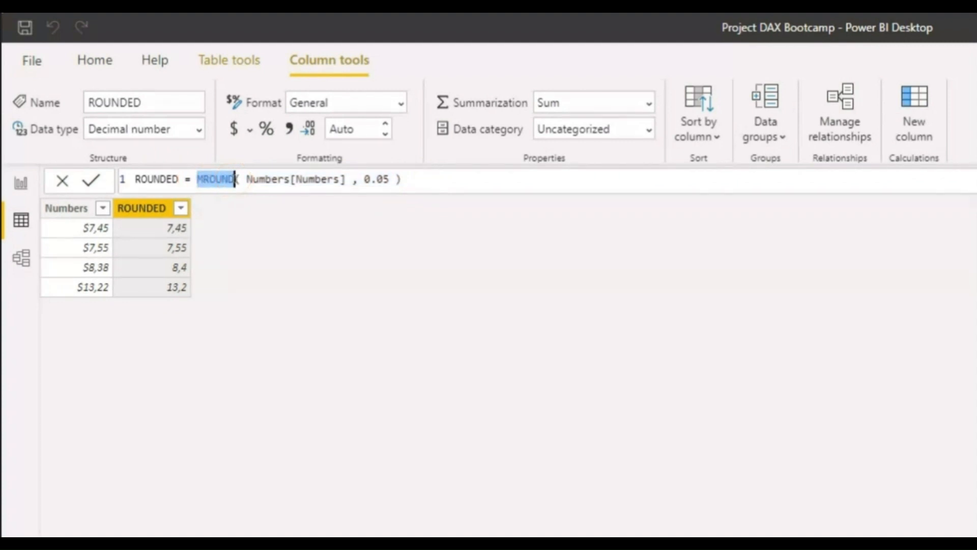
pyautogui.press('BackSpace')
pyautogui.write('FLO')
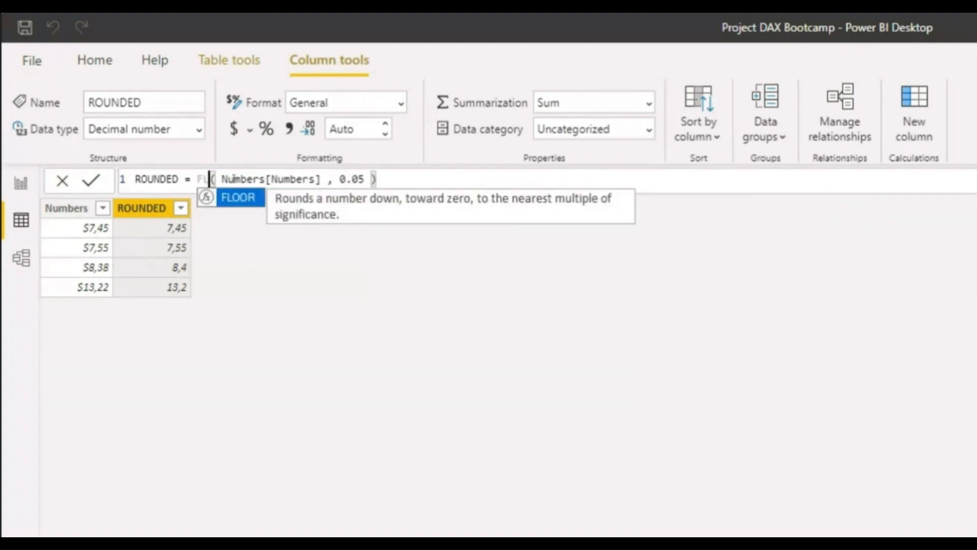
pyautogui.press('Tab')
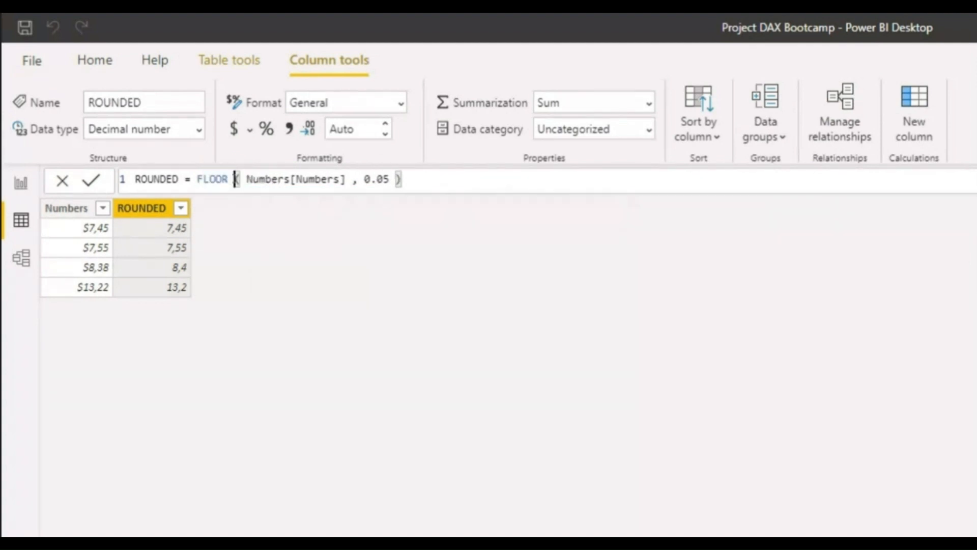
pyautogui.click(234, 180)
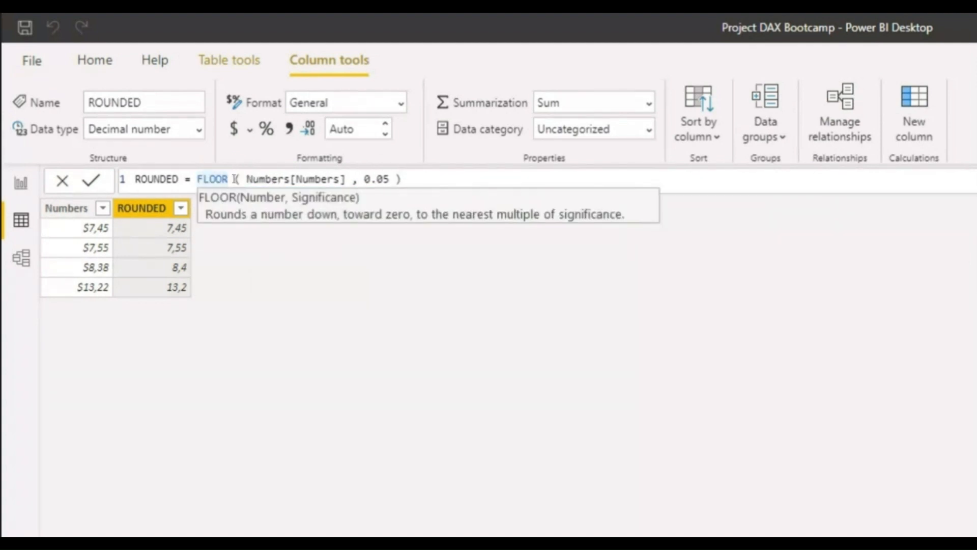
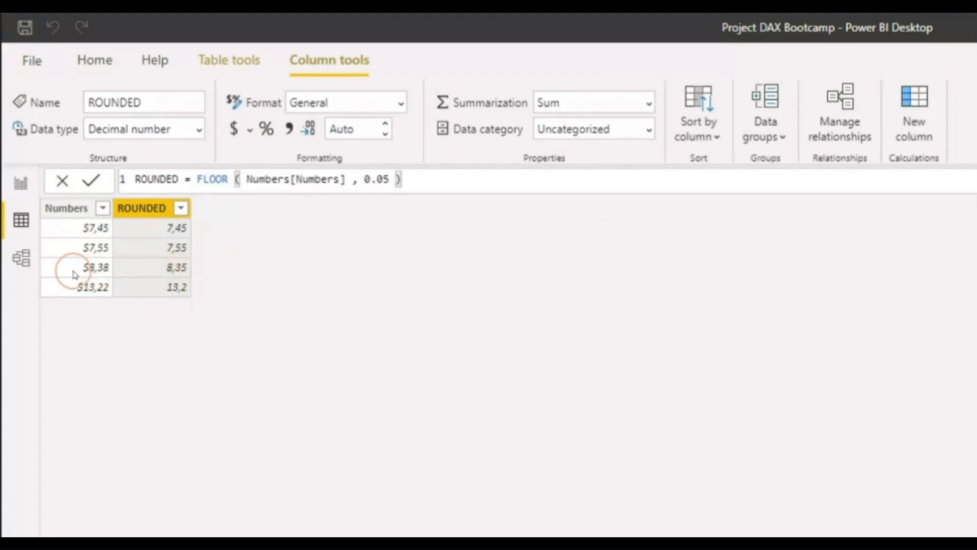
# Step: Replace FLOOR with CEILING in the ROUNDED column's formula, keeping 0.05 as the significance
pyautogui.moveTo(197, 179); pyautogui.dragTo(228, 180)
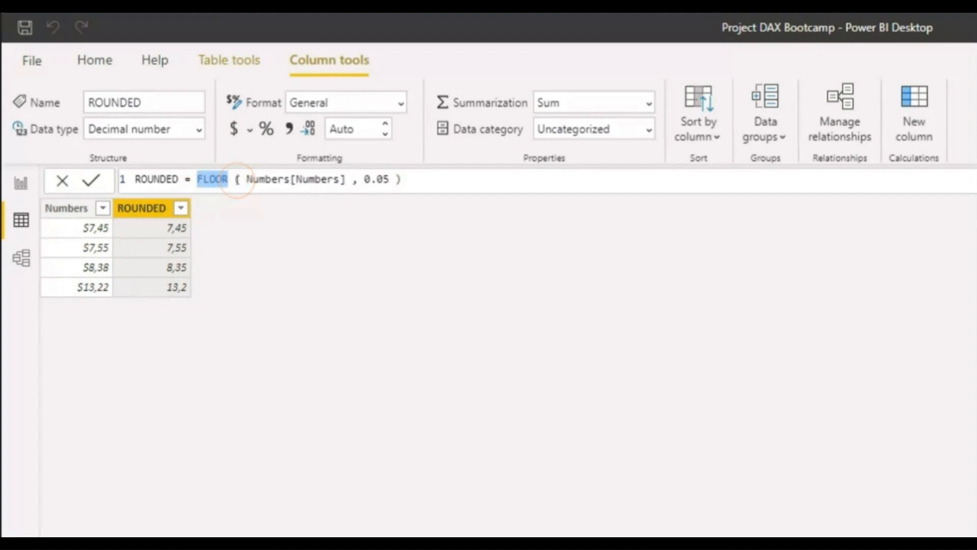
pyautogui.write('CEI')
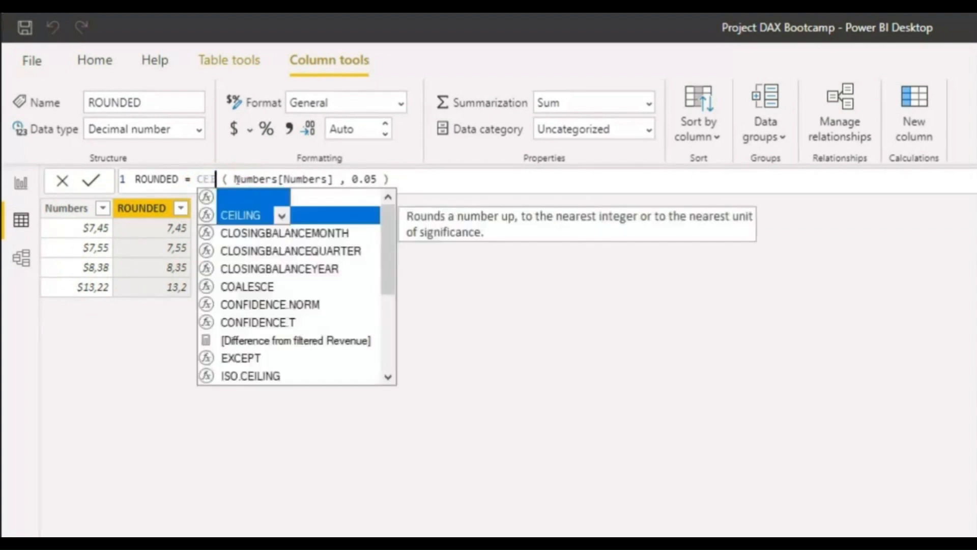
pyautogui.write('LING')
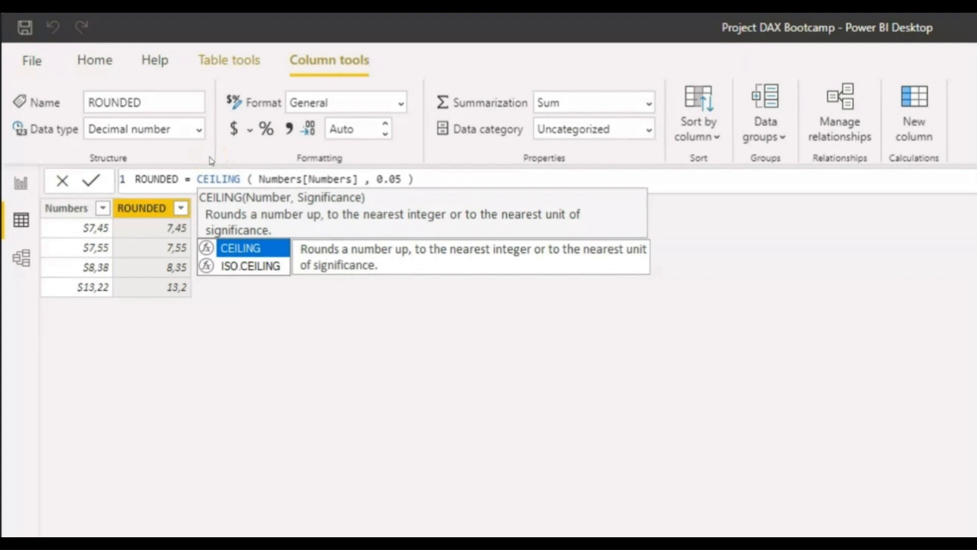
pyautogui.press('Tab')
pyautogui.press('BackSpace')
pyautogui.press('Delete')
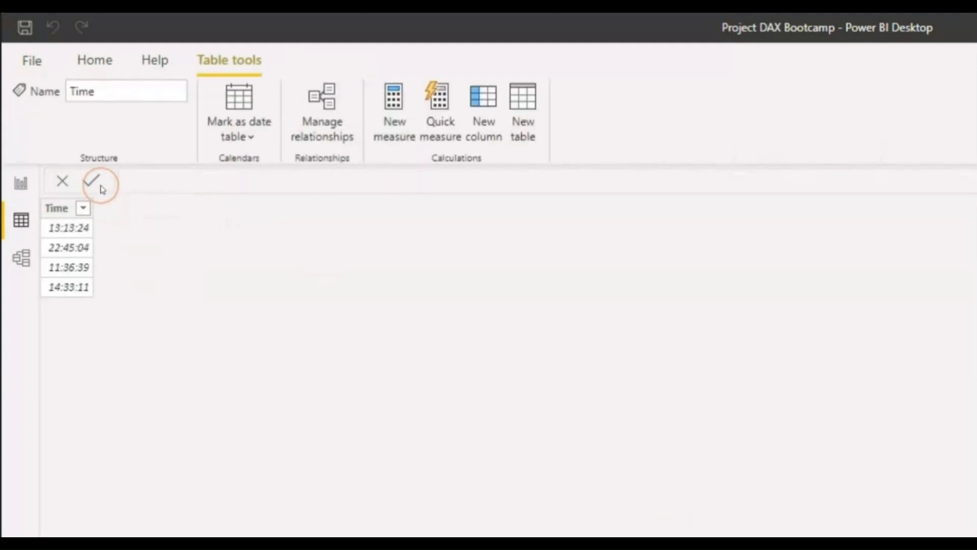
# Step: Add a calculated column named ROUNDTIME to the Time table
pyautogui.click(484, 104)
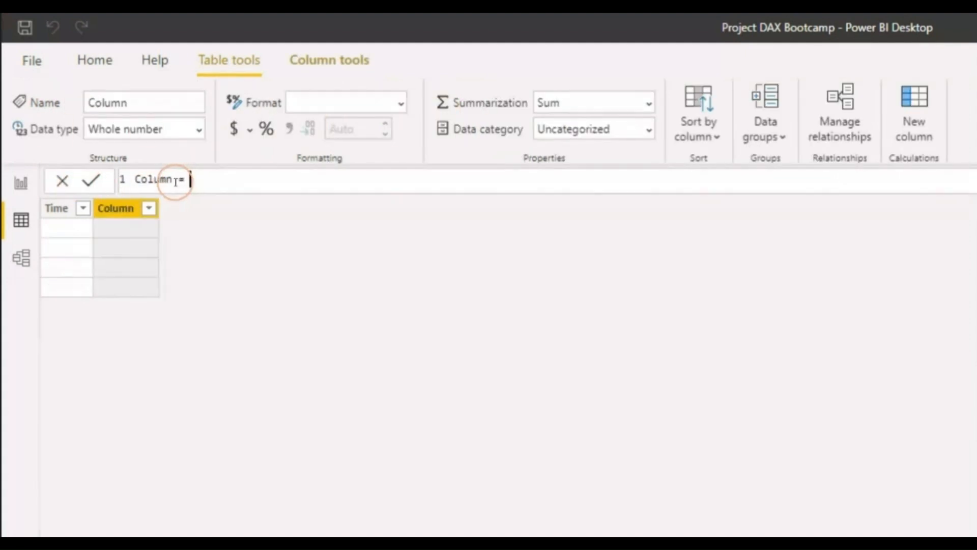
pyautogui.moveTo(173, 180); pyautogui.dragTo(86, 184)
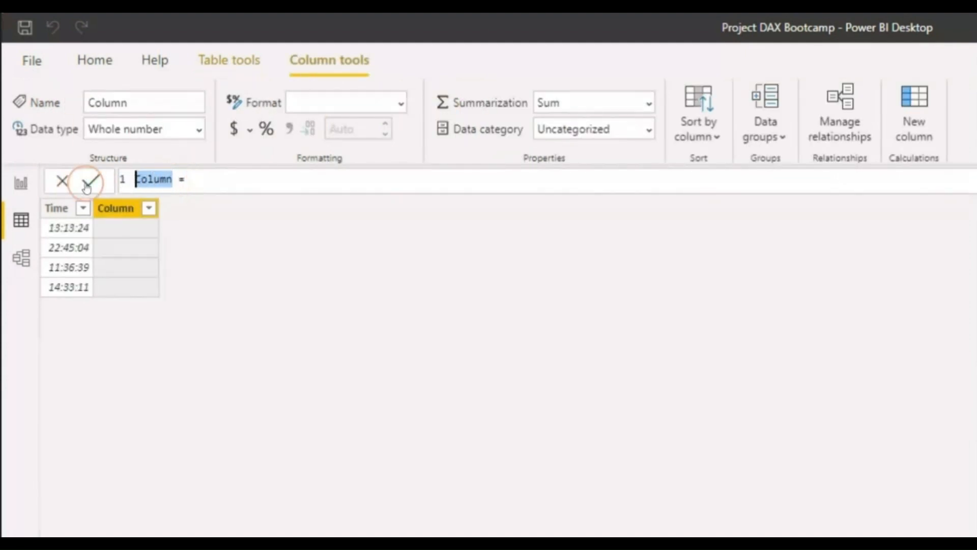
pyautogui.write('ROUND')
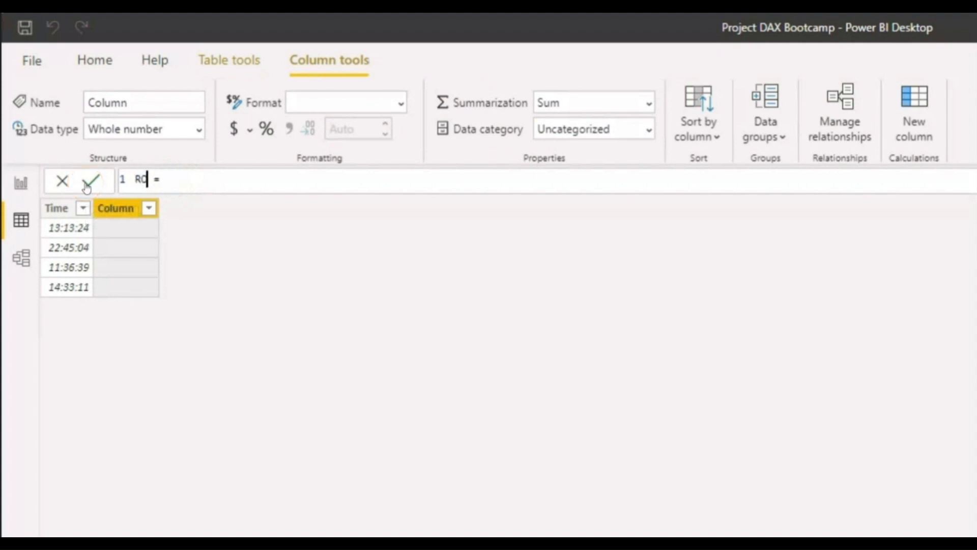
pyautogui.write('TIME')
# Step: Write the ROUNDTIME formula as MROUND of 'Time'[Time] with "1:00" as the multiple
pyautogui.write('C')
pyautogui.press('BackSpace')
pyautogui.write('MR')
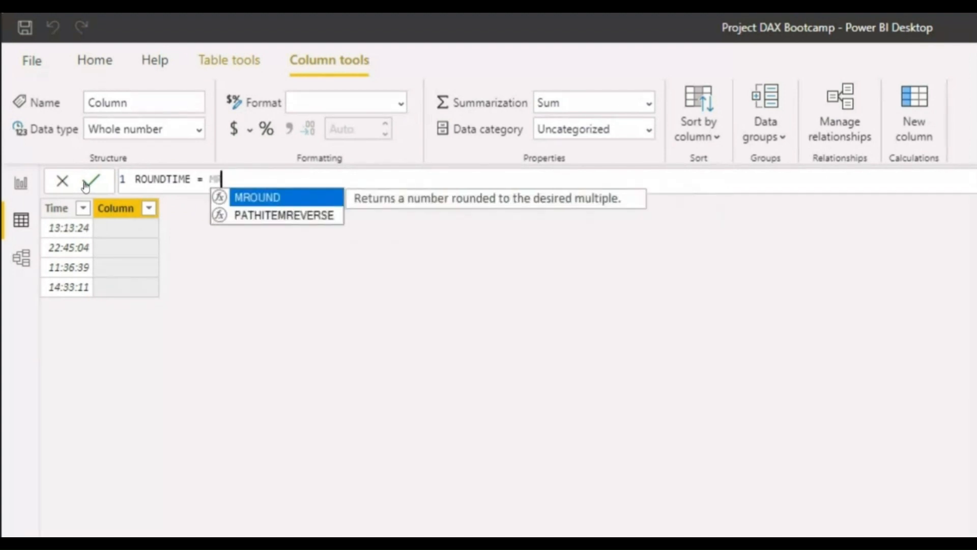
pyautogui.press('Tab')
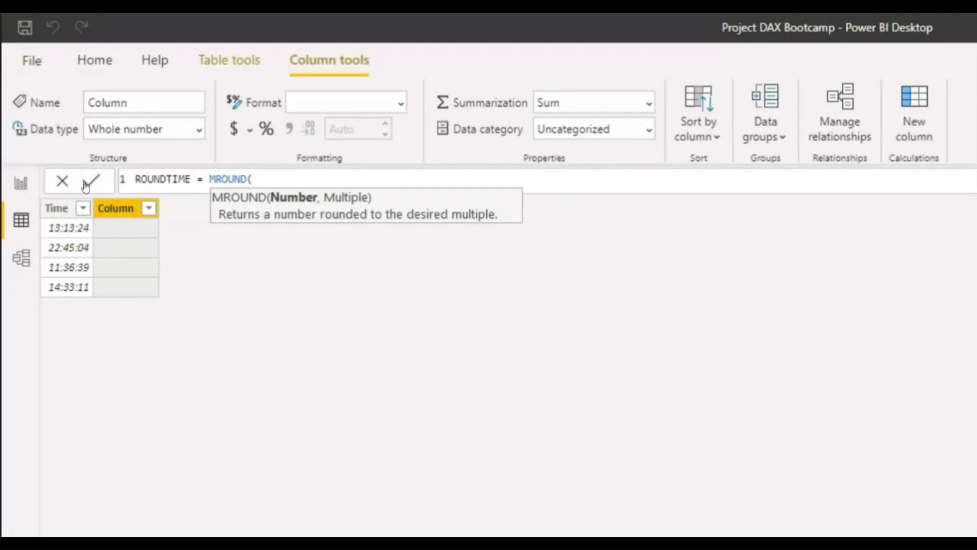
pyautogui.write('Time')
pyautogui.press('Down')
pyautogui.press('Down')
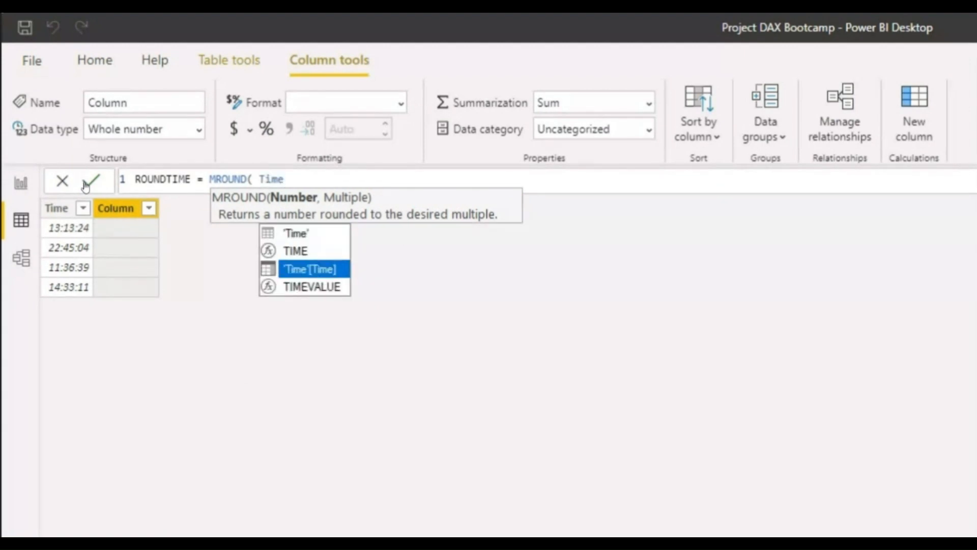
pyautogui.press('Tab')
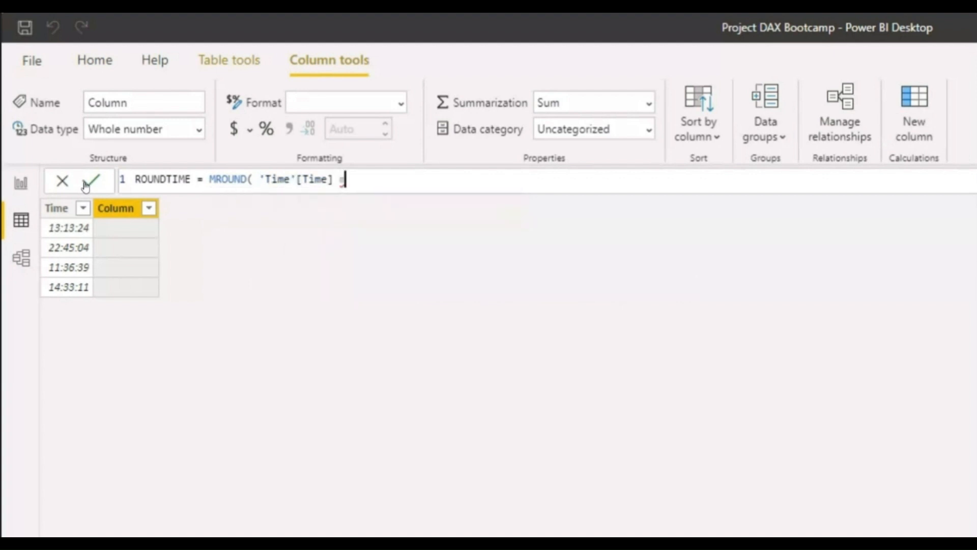
pyautogui.write(',')
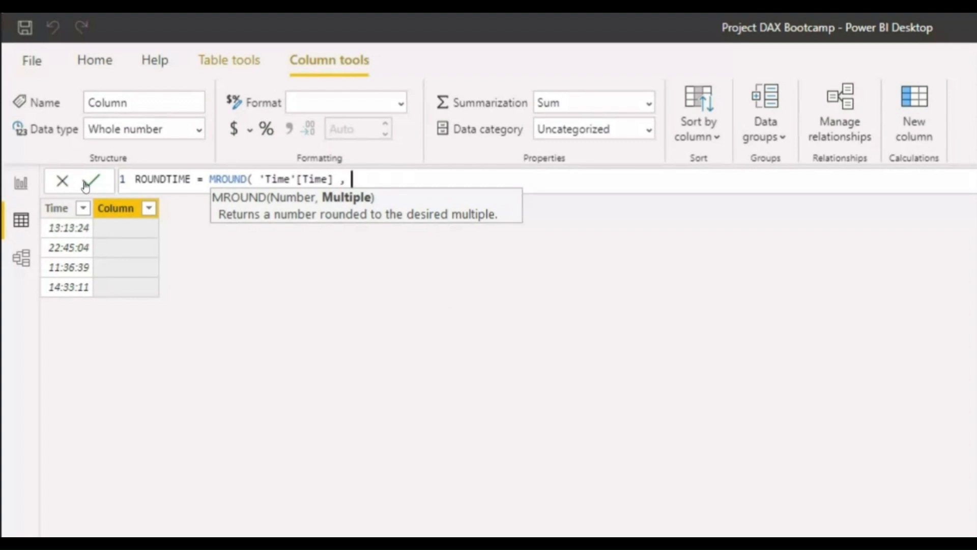
pyautogui.write('"')
pyautogui.write('1:00"')
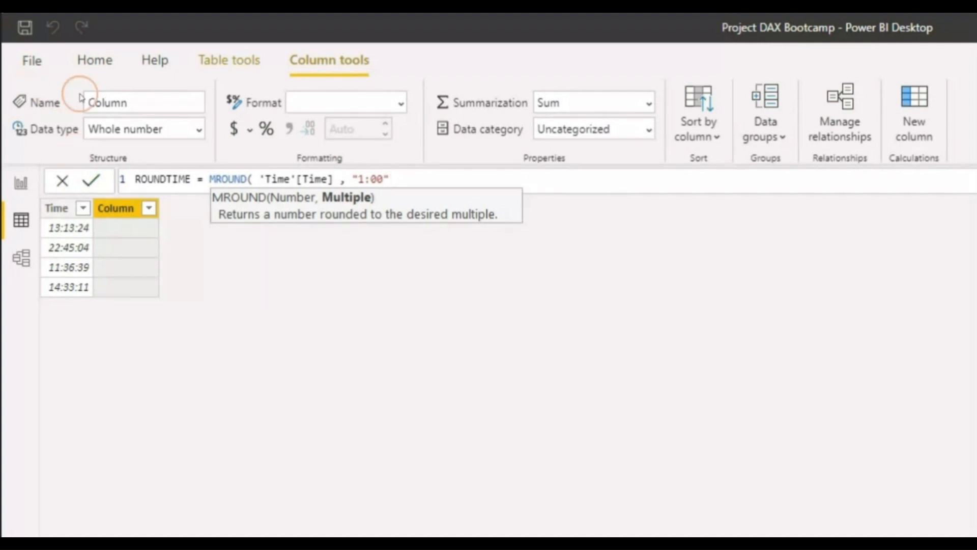
# Step: Try adding seconds of :22 to the "1:00" multiple in the ROUNDTIME formula and remove them again
pyautogui.moveTo(358, 179); pyautogui.dragTo(362, 180)
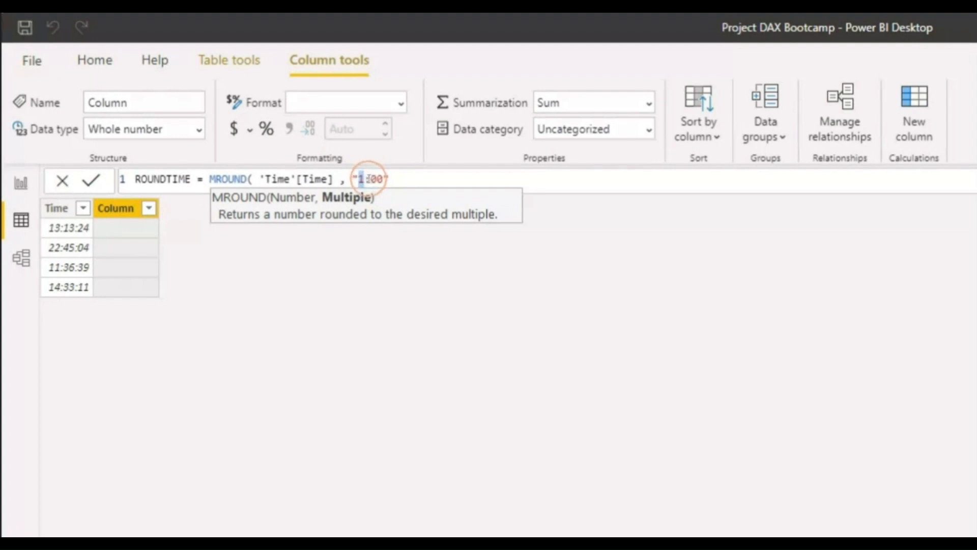
pyautogui.moveTo(370, 178); pyautogui.dragTo(383, 178)
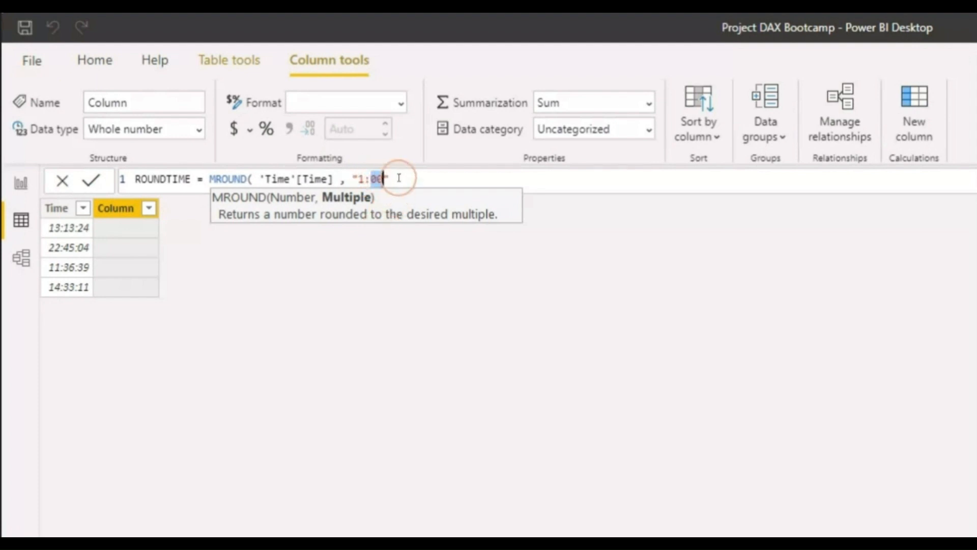
pyautogui.click(382, 179)
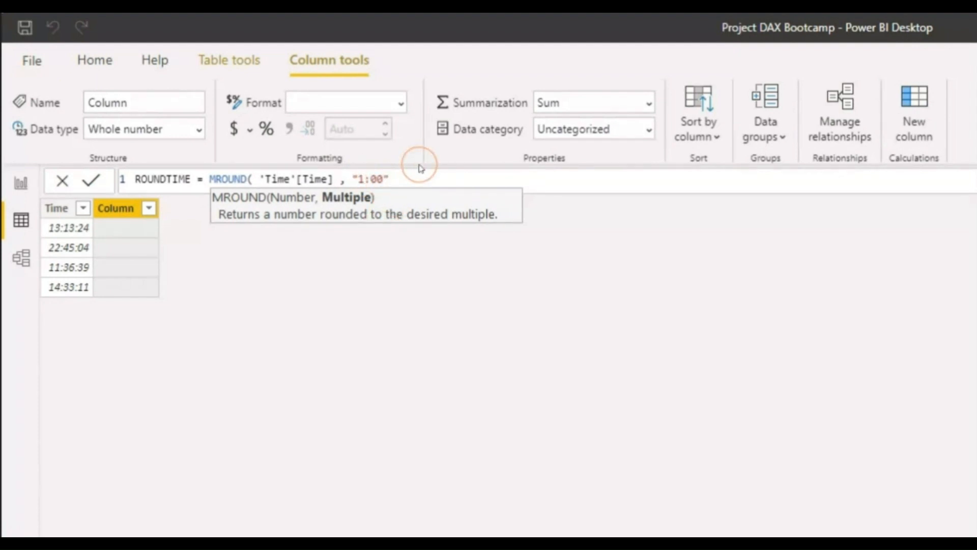
pyautogui.write(':')
pyautogui.write('22')
pyautogui.press('BackSpace')
pyautogui.press('BackSpace')
pyautogui.press('BackSpace')
# Step: Apply the ROUNDTIME formula and set the column's data type to Time
pyautogui.click(431, 158)
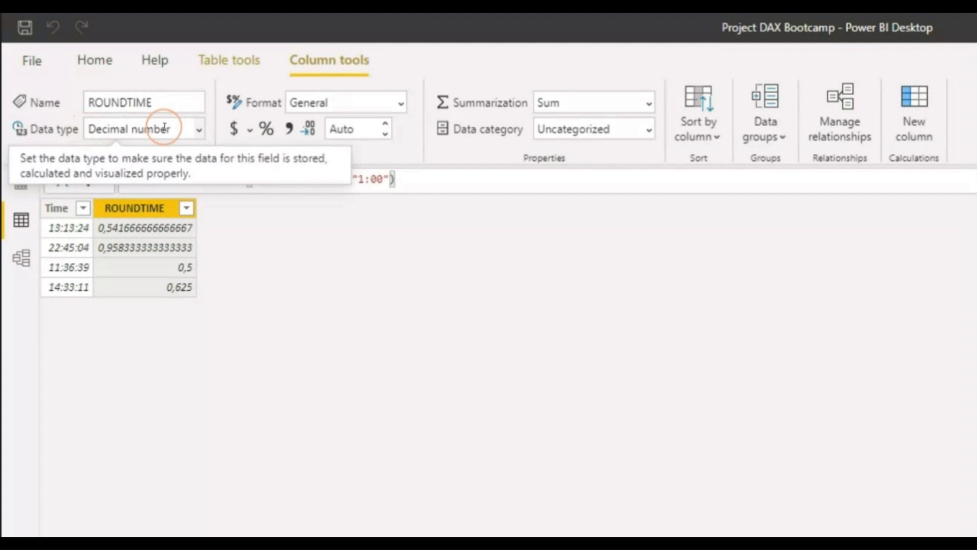
pyautogui.click(199, 130)
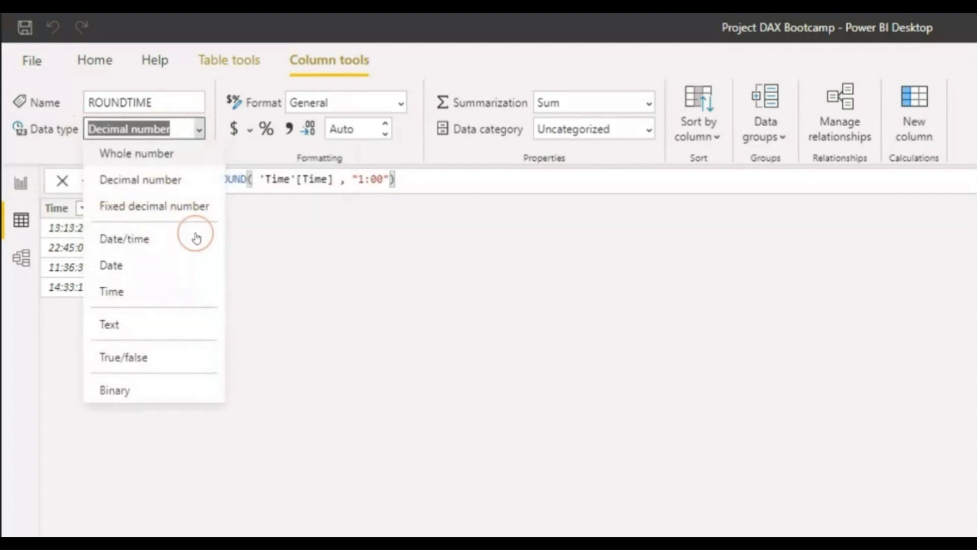
pyautogui.click(151, 292)
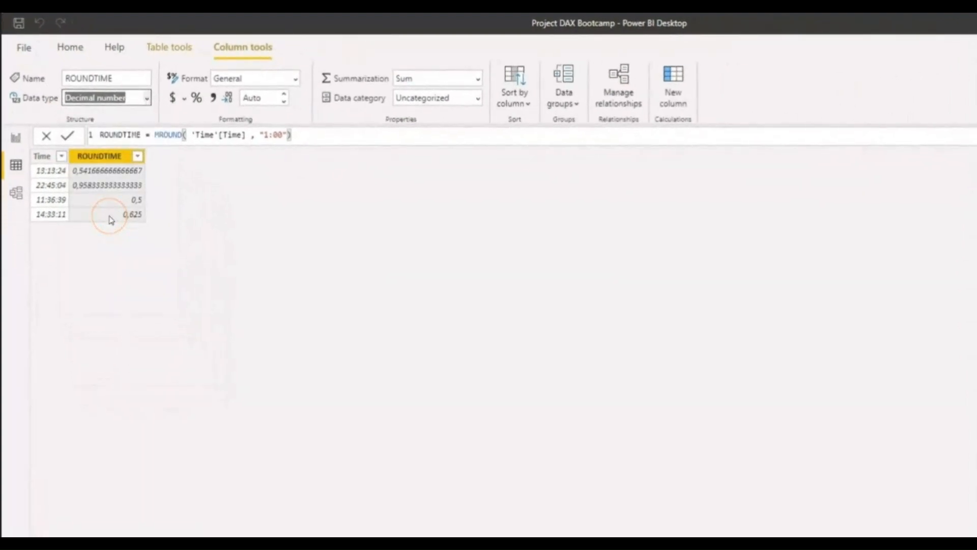
pyautogui.click(732, 419)
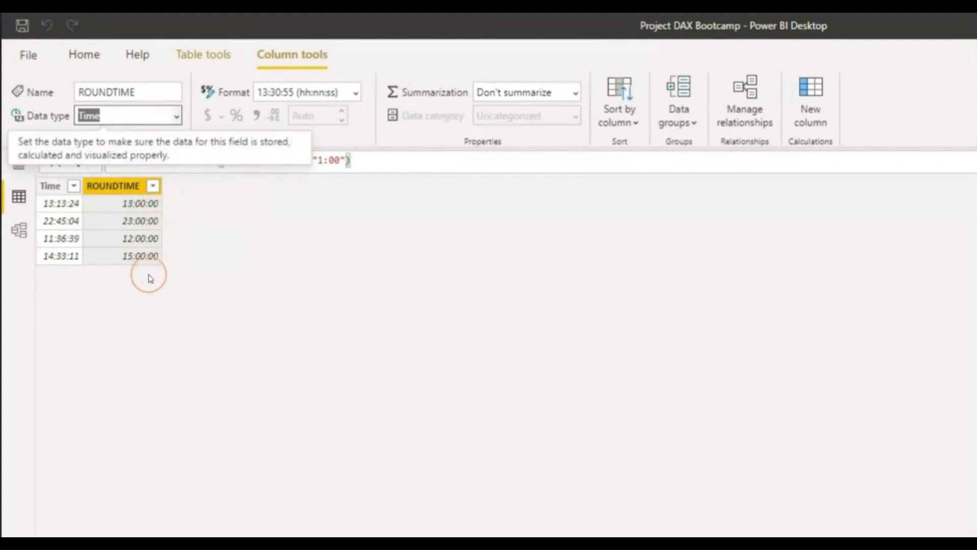
# Step: Set MROUND's multiple in the ROUNDTIME formula to "0:05" and apply it
pyautogui.click(338, 161)
pyautogui.click(321, 162)
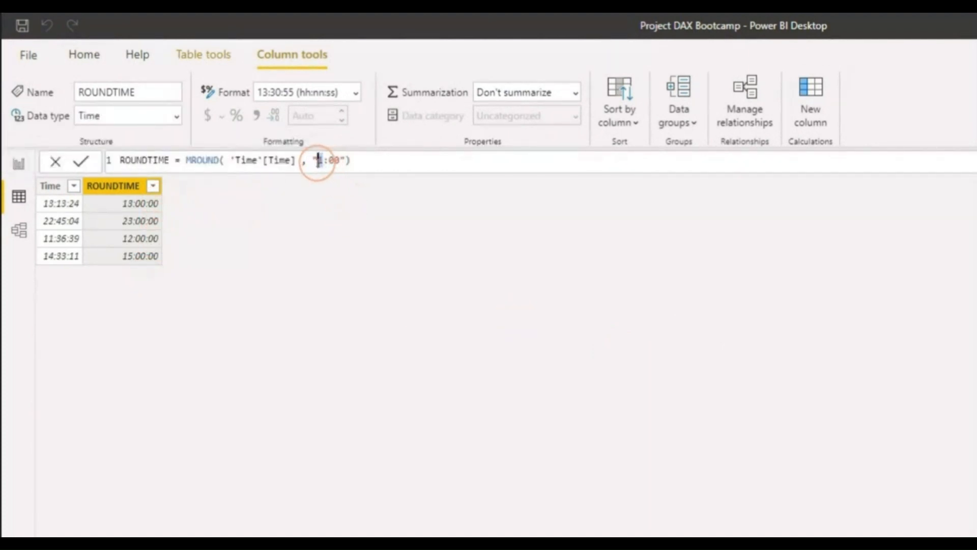
pyautogui.press('BackSpace')
pyautogui.write('0')
pyautogui.press('Right')
pyautogui.press('Right')
pyautogui.press('Right')
pyautogui.press('BackSpace')
pyautogui.write('5')
pyautogui.click(60, 221)
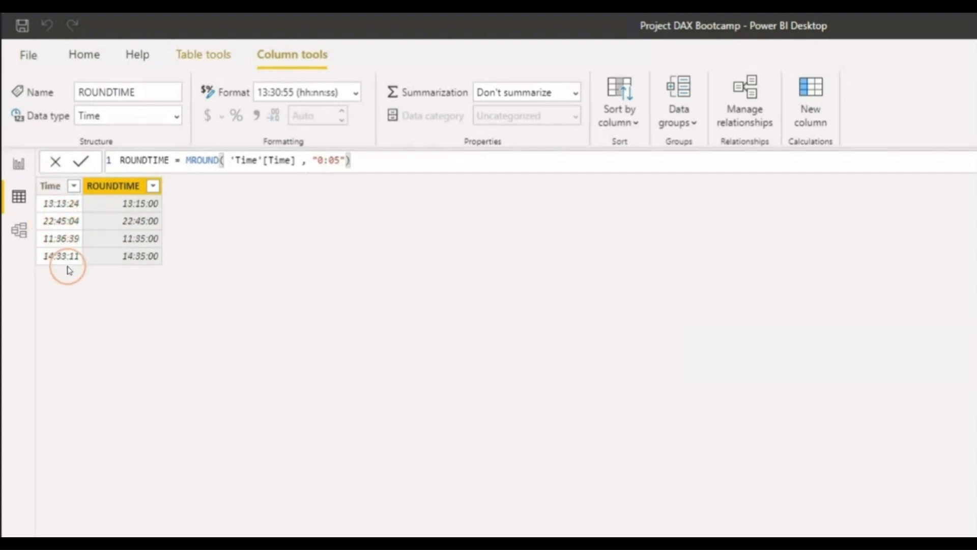
# Step: Set MROUND's multiple in the ROUNDTIME formula to "0:00:30" and apply it
pyautogui.click(333, 159)
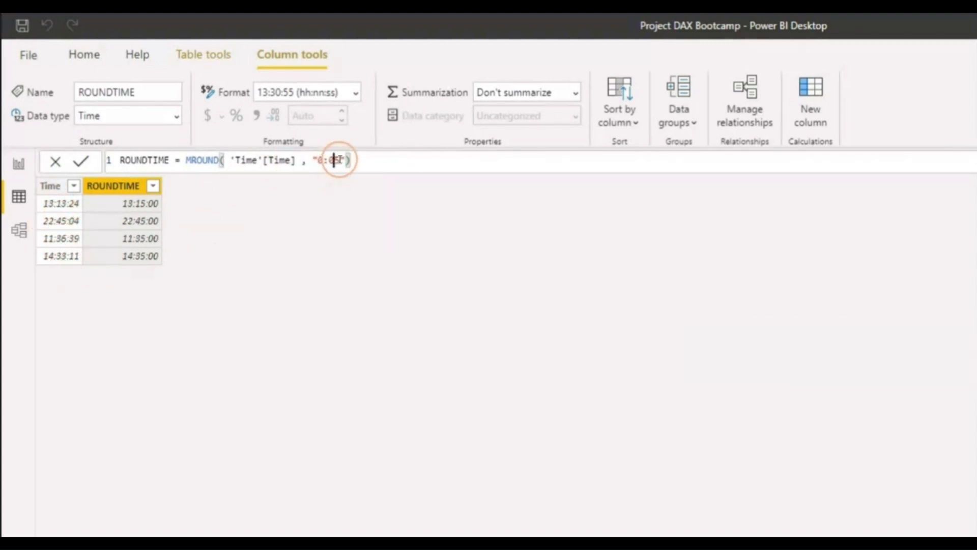
pyautogui.doubleClick(336, 160)
pyautogui.write('0')
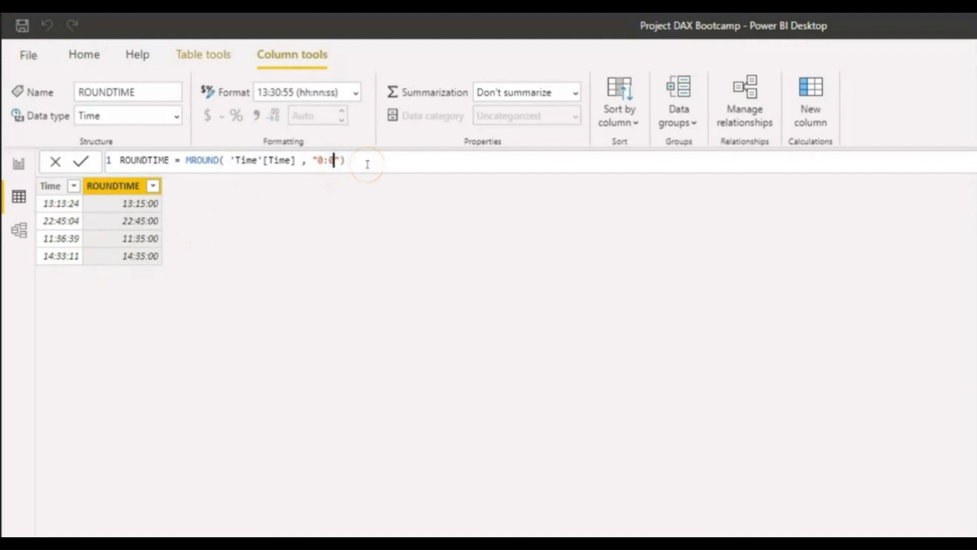
pyautogui.write('0:30')
pyautogui.press('Return')
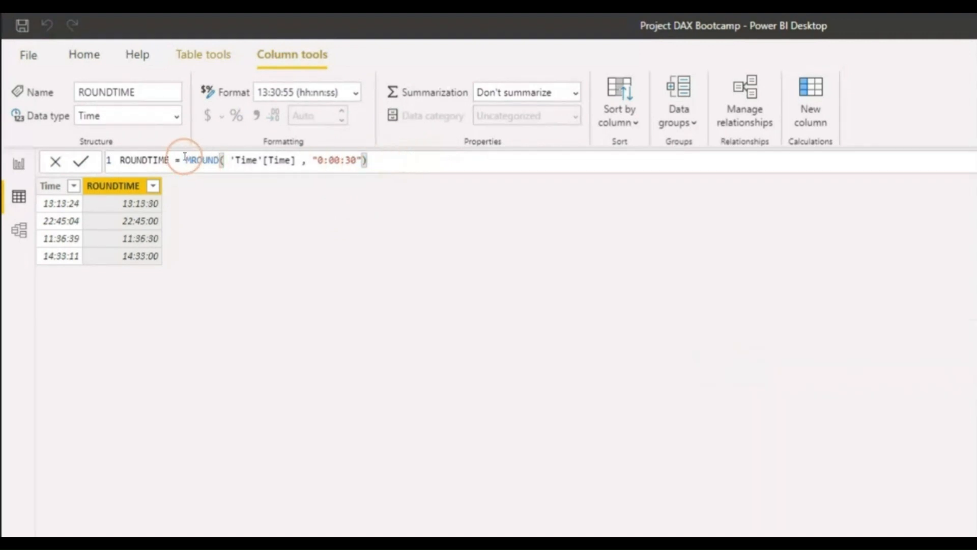
# Step: Replace MROUND with FLOOR in the ROUNDTIME formula, keeping "0:00:30" as the significance, and apply it
pyautogui.doubleClick(218, 161)
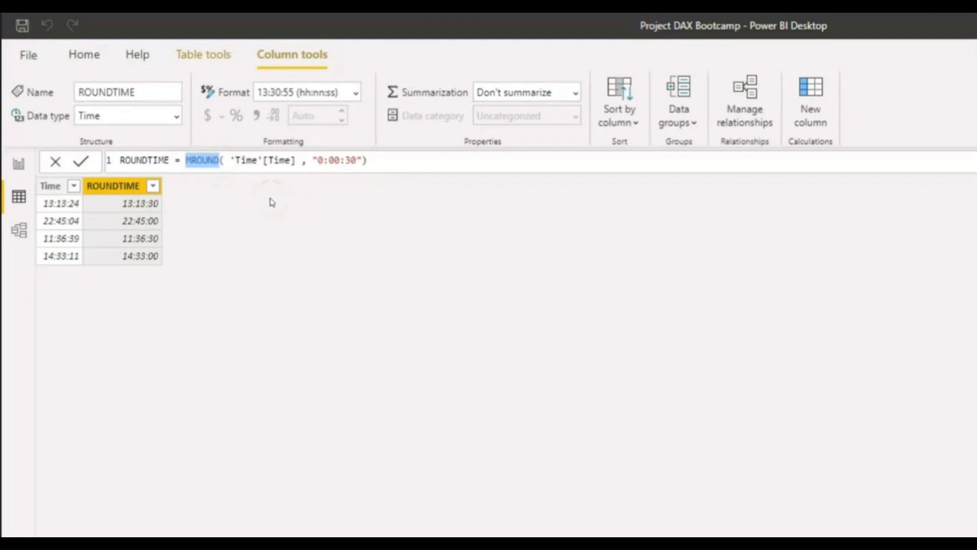
pyautogui.write('FlOOR')
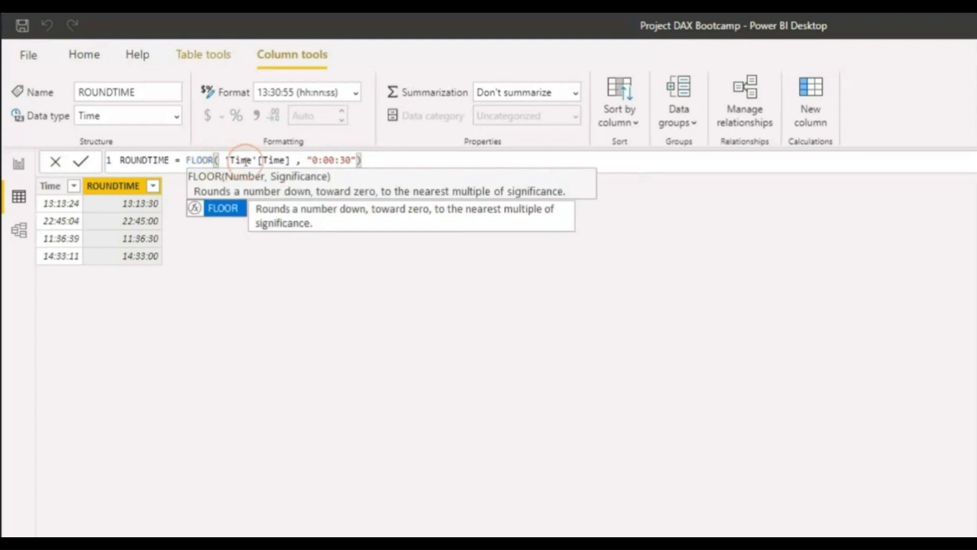
pyautogui.click(387, 159)
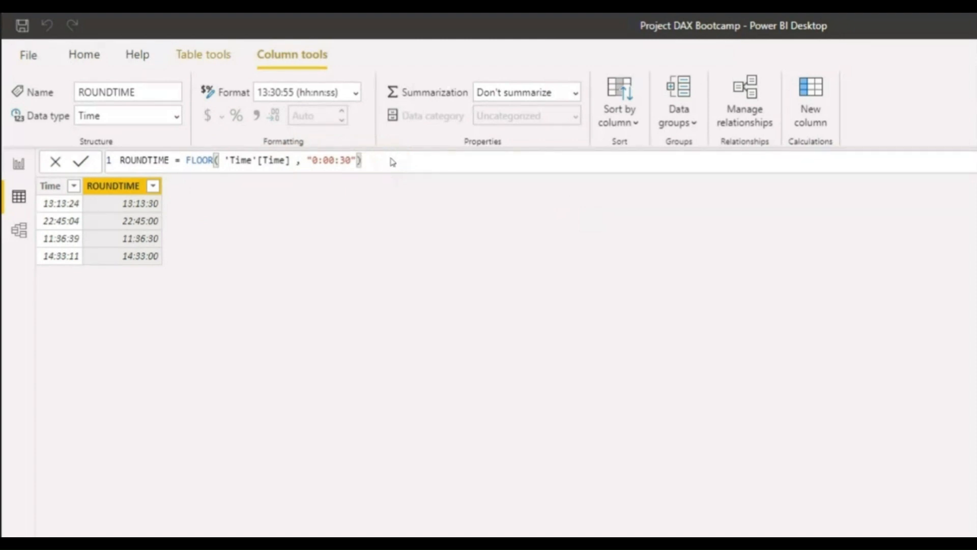
pyautogui.press('Return')
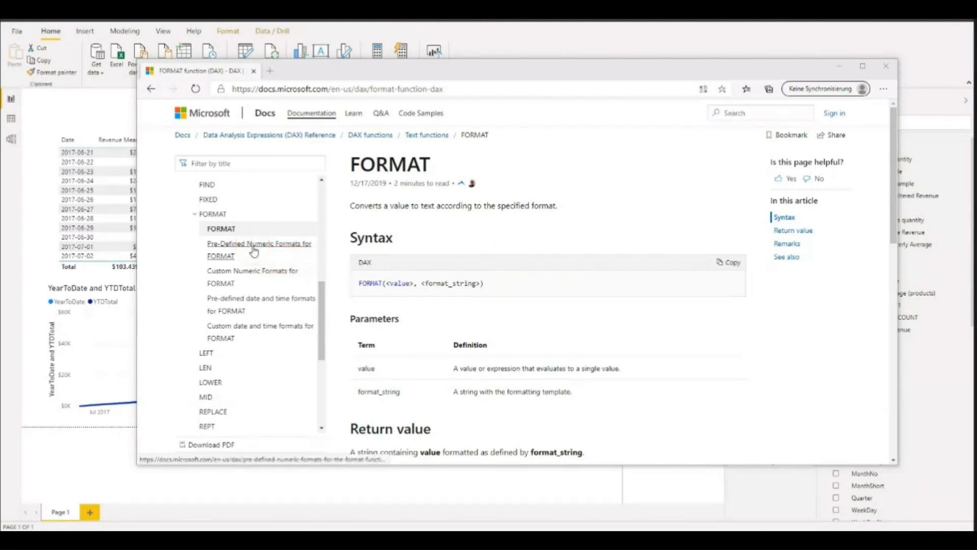
# Step: Open the documentation page on pre-defined numeric formats for FORMAT and read the "General Number" description
pyautogui.click(285, 301)
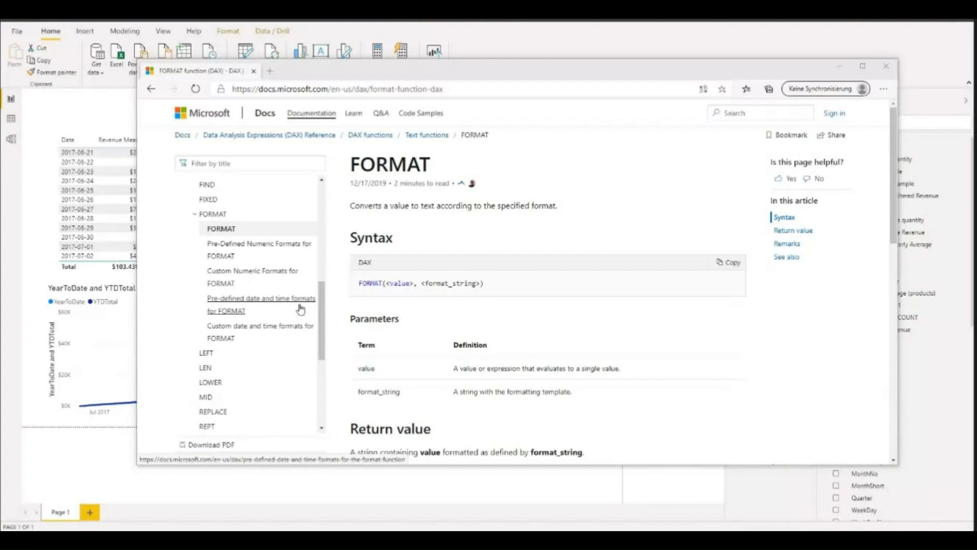
pyautogui.click(255, 246)
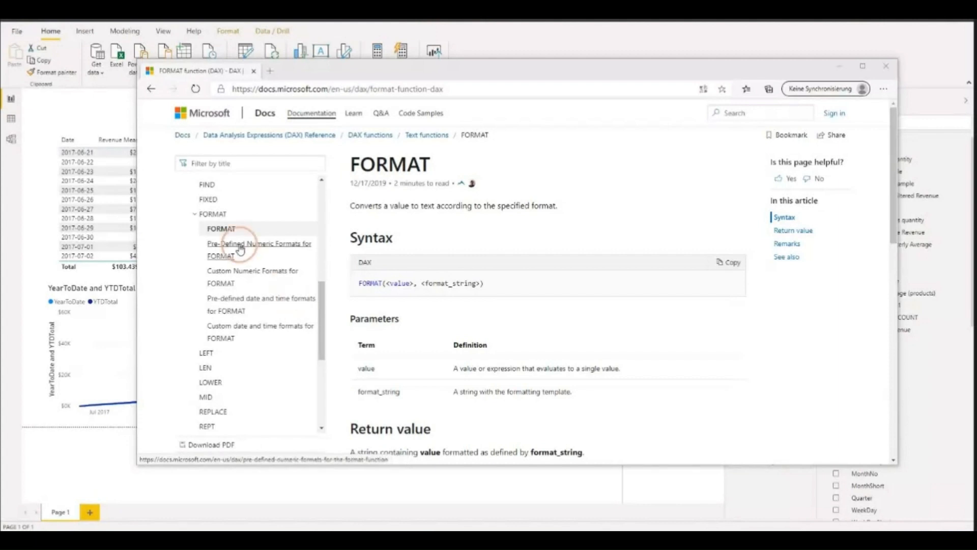
pyautogui.click(251, 254)
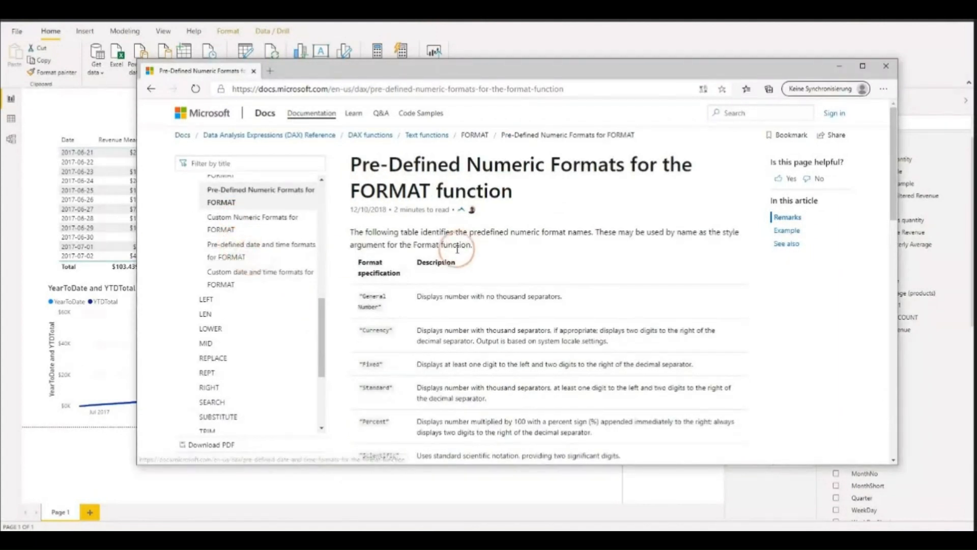
pyautogui.scroll(-1, 387, 229)
pyautogui.moveTo(351, 239); pyautogui.dragTo(564, 253)
pyautogui.click(413, 243)
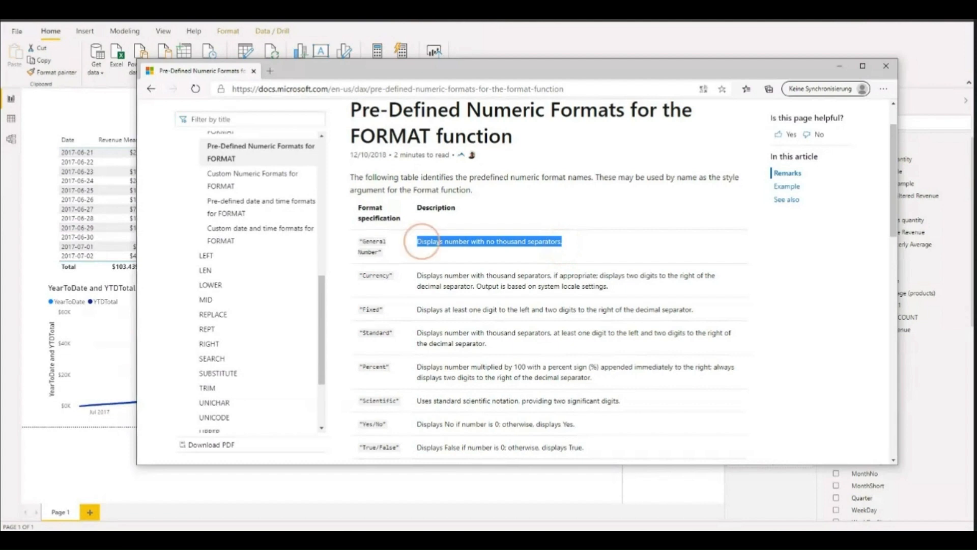
# Step: Switch to Power BI Desktop's table data and add a calculated column named FORMAT COLUMN to the NumberFormat table
pyautogui.click(11, 120)
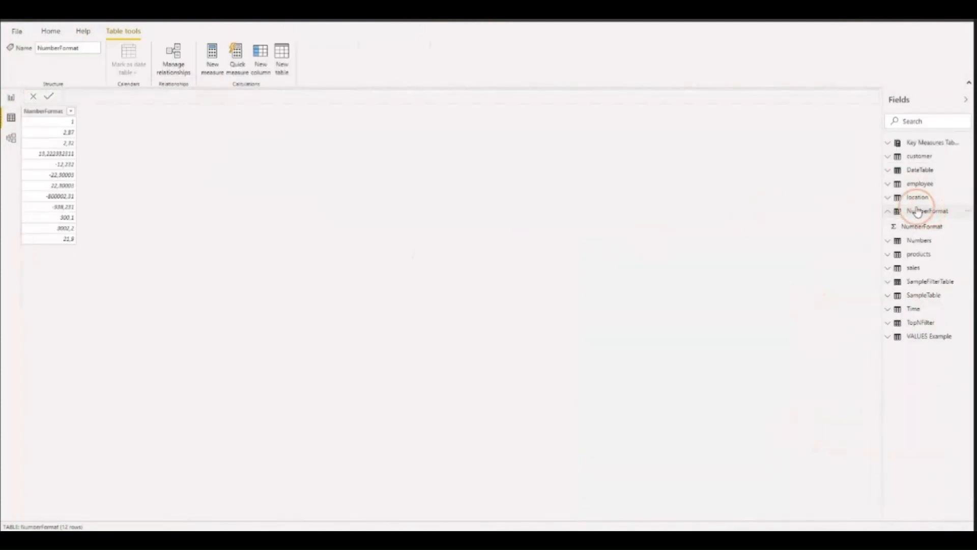
pyautogui.click(929, 210)
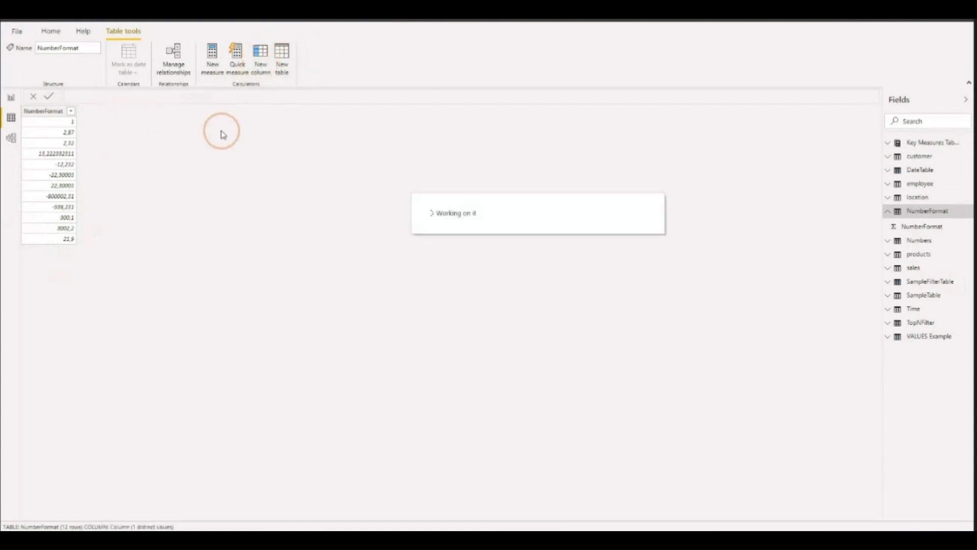
pyautogui.press('BackSpace')
pyautogui.press('BackSpace')
pyautogui.press('BackSpace')
pyautogui.press('BackSpace')
pyautogui.press('BackSpace')
pyautogui.press('BackSpace')
pyautogui.press('BackSpace')
pyautogui.press('BackSpace')
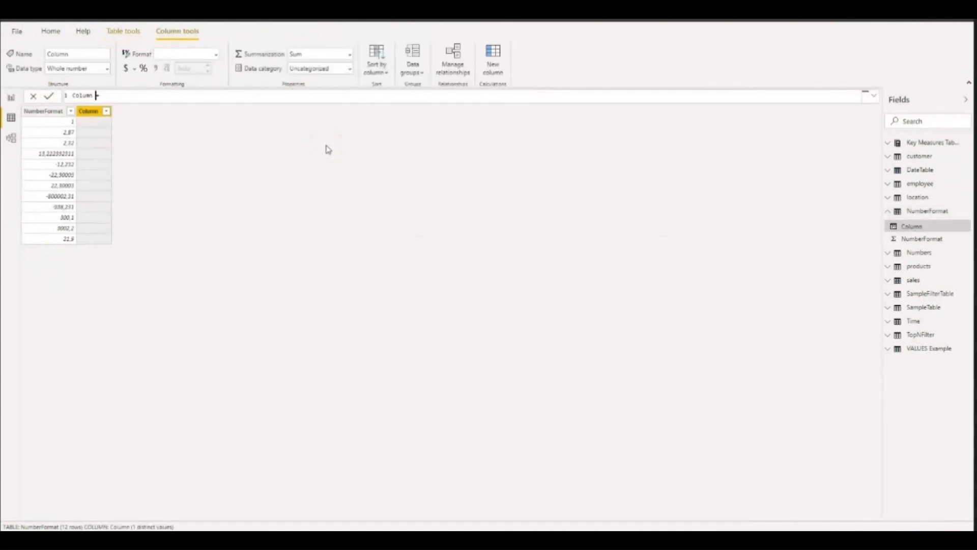
pyautogui.write('FORMAT COLUMN =  FOR')
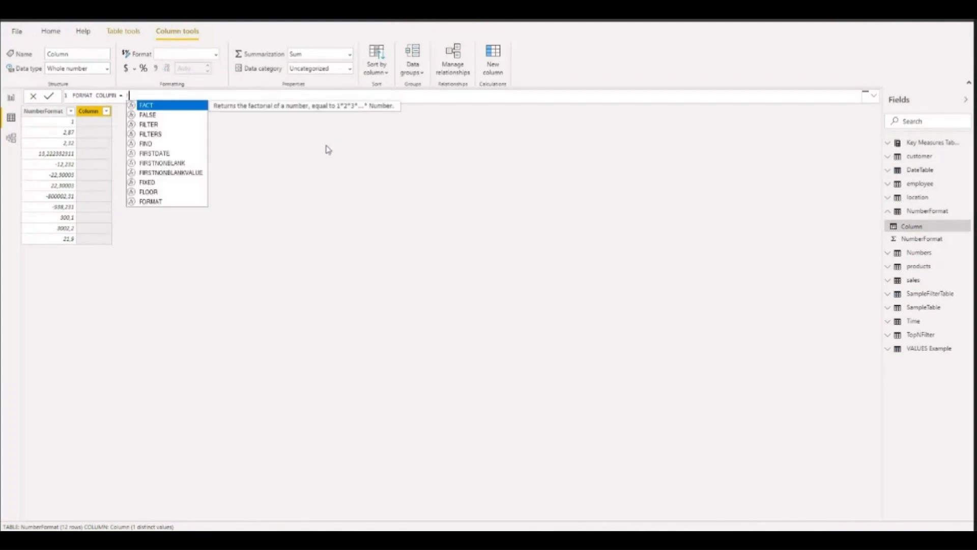
# Step: Define FORMAT COLUMN as FORMAT of NumberFormat[NumberFormat] with the format string "General number" and apply it
pyautogui.press('Tab')
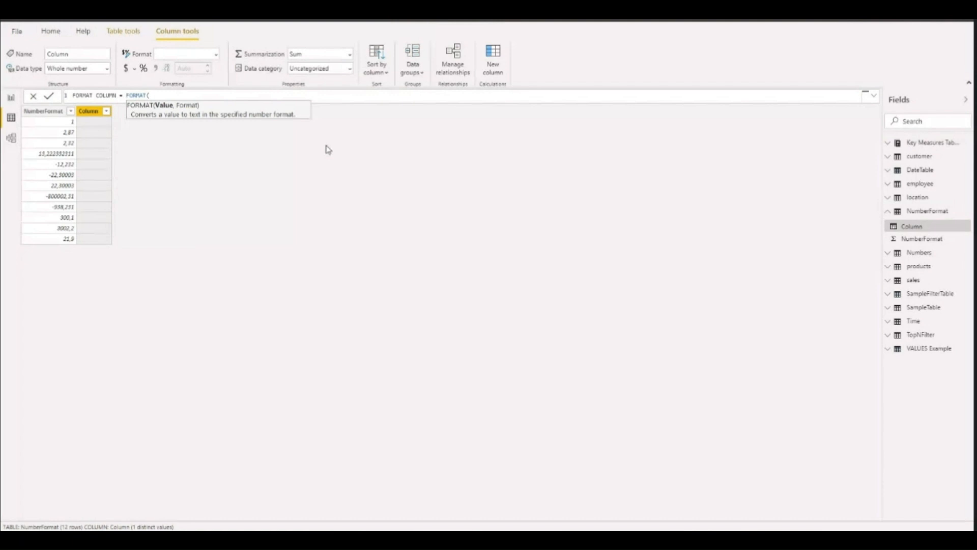
pyautogui.write('Numb')
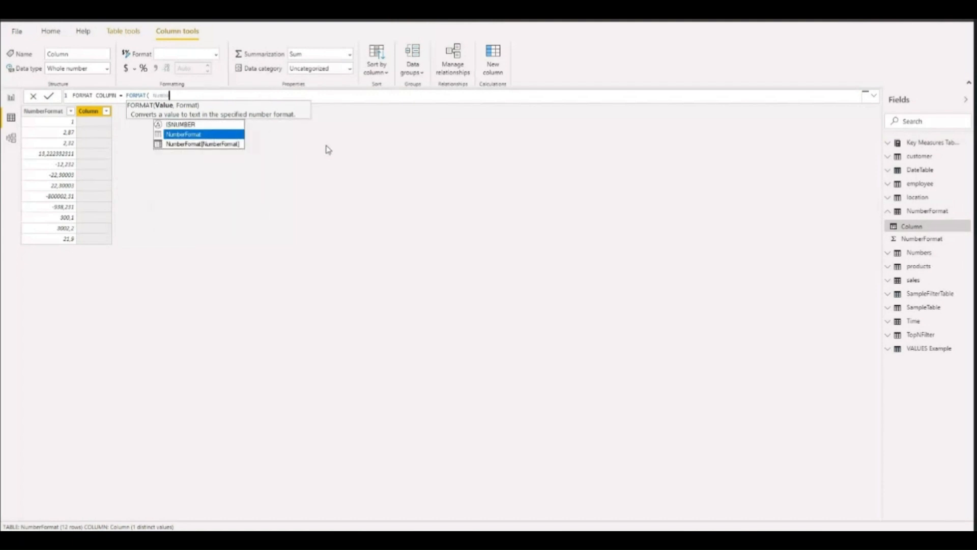
pyautogui.press('Down')
pyautogui.press('Tab')
pyautogui.write(', ')
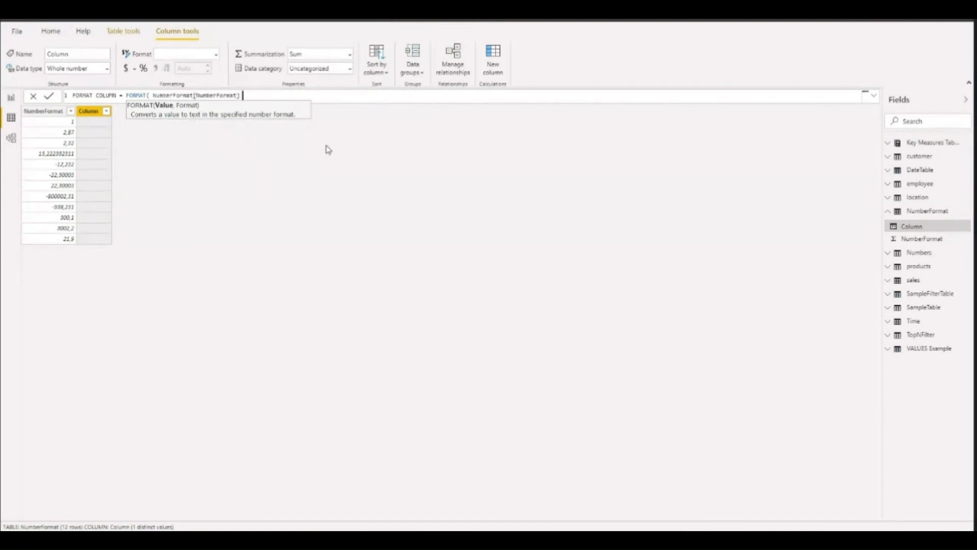
pyautogui.write('"')
pyautogui.write('"General number"')
pyautogui.press('Return')
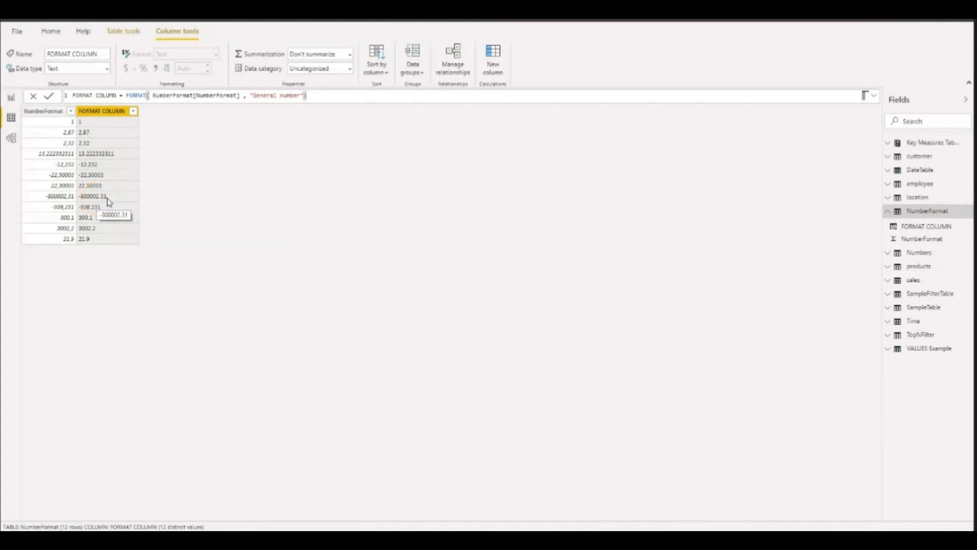
# Step: Replace the format string in the FORMAT COLUMN formula with "Currency" and apply it
pyautogui.moveTo(249, 95); pyautogui.dragTo(301, 95)
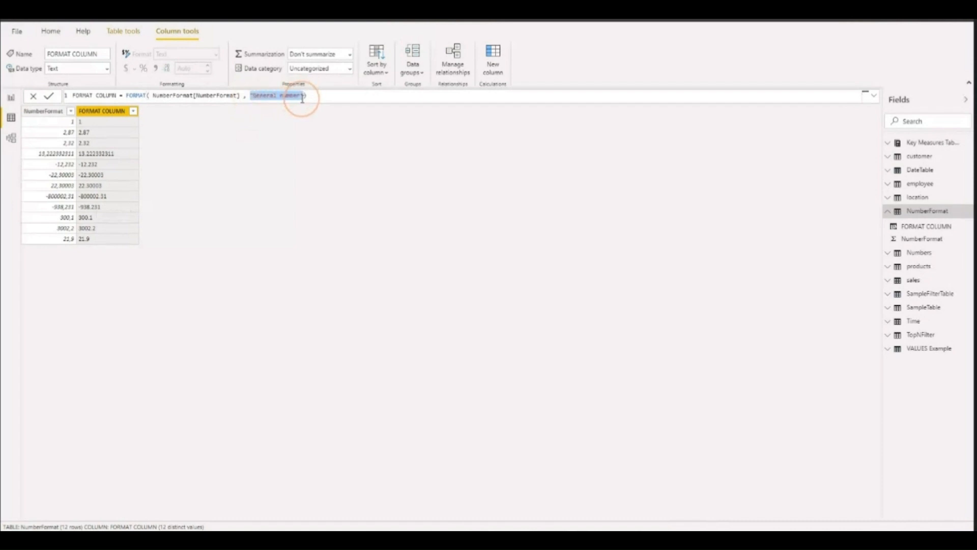
pyautogui.press('BackSpace')
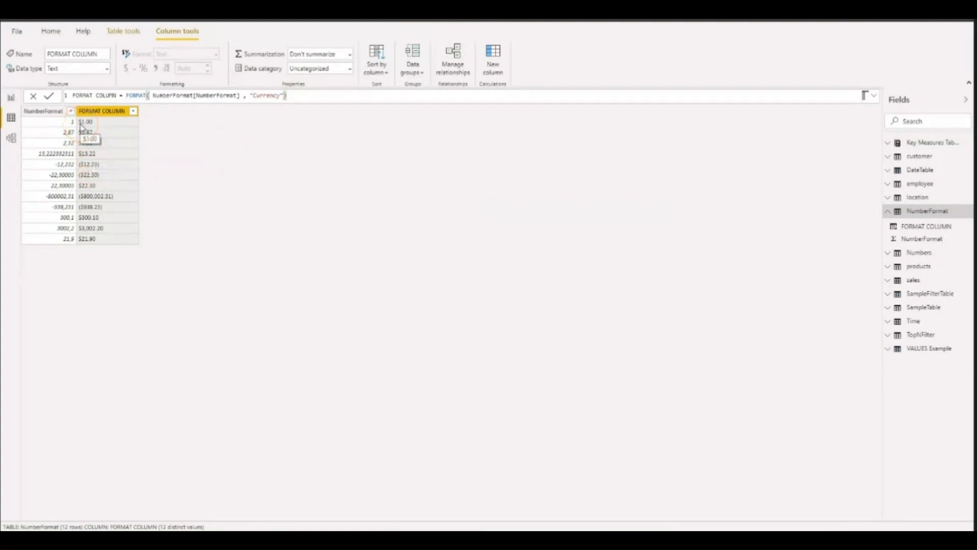
pyautogui.click(79, 198)
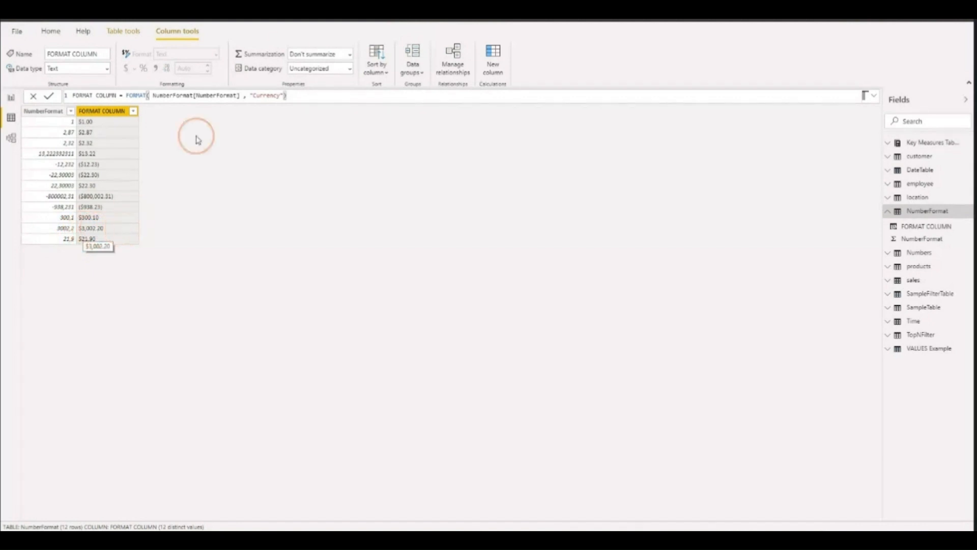
# Step: Change the format string of FORMAT COLUMN to "True/False" and apply the formula
pyautogui.doubleClick(266, 95)
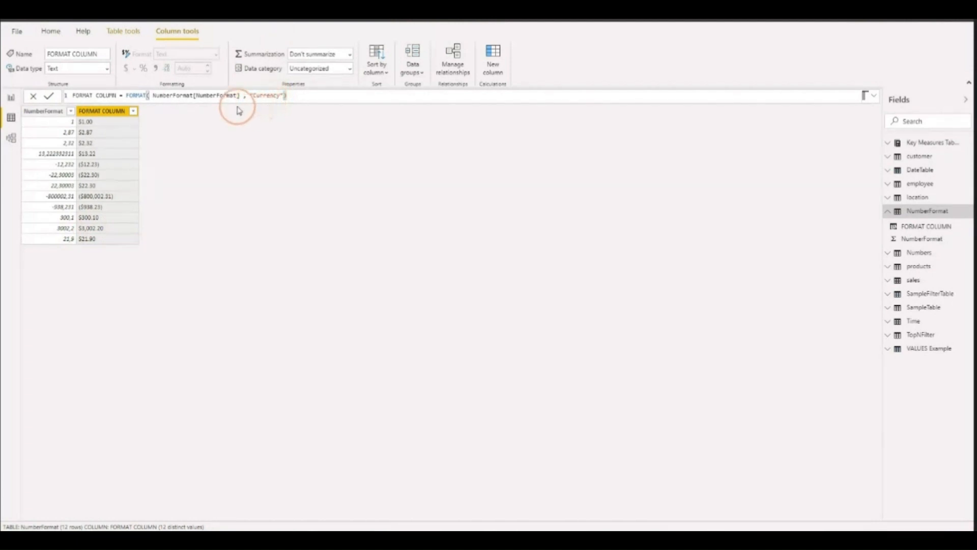
pyautogui.moveTo(253, 95); pyautogui.dragTo(273, 95)
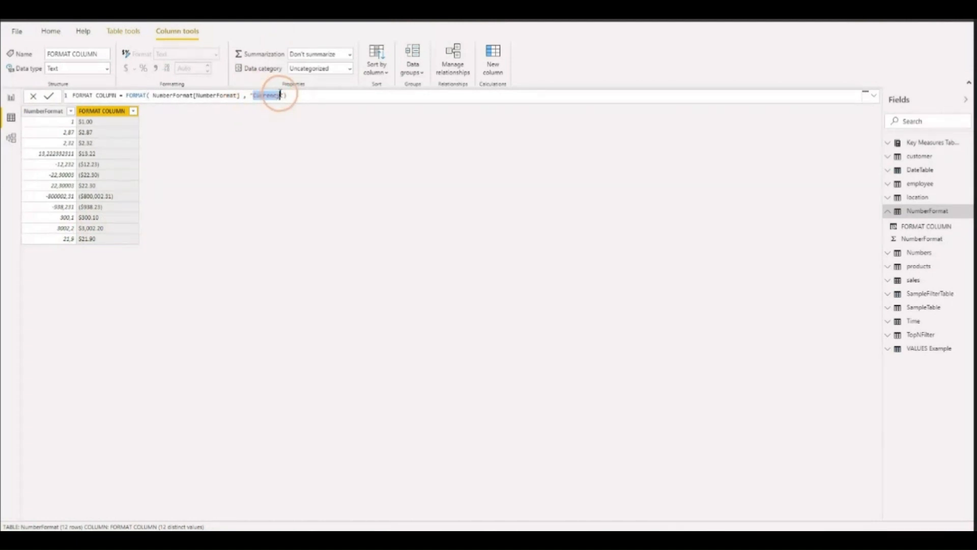
pyautogui.press('BackSpace')
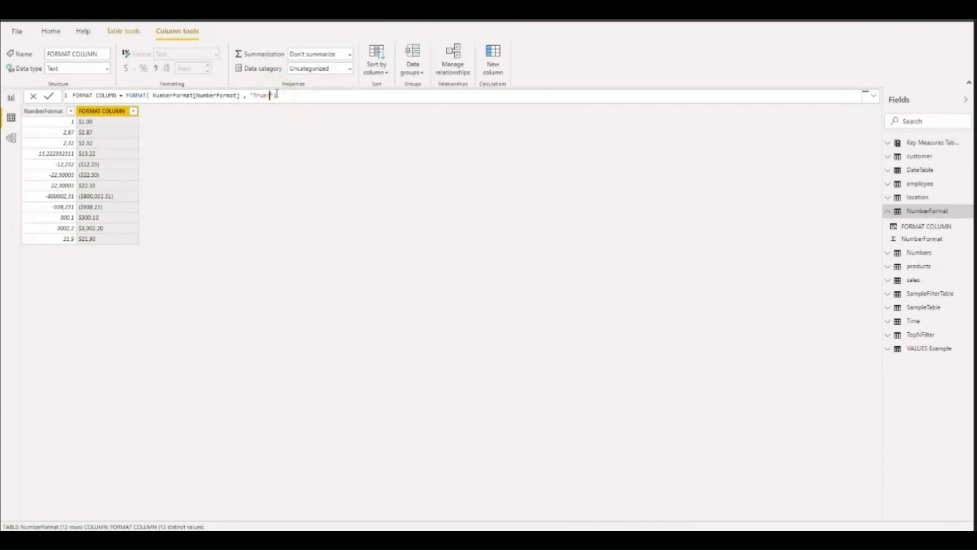
pyautogui.write('True/False')
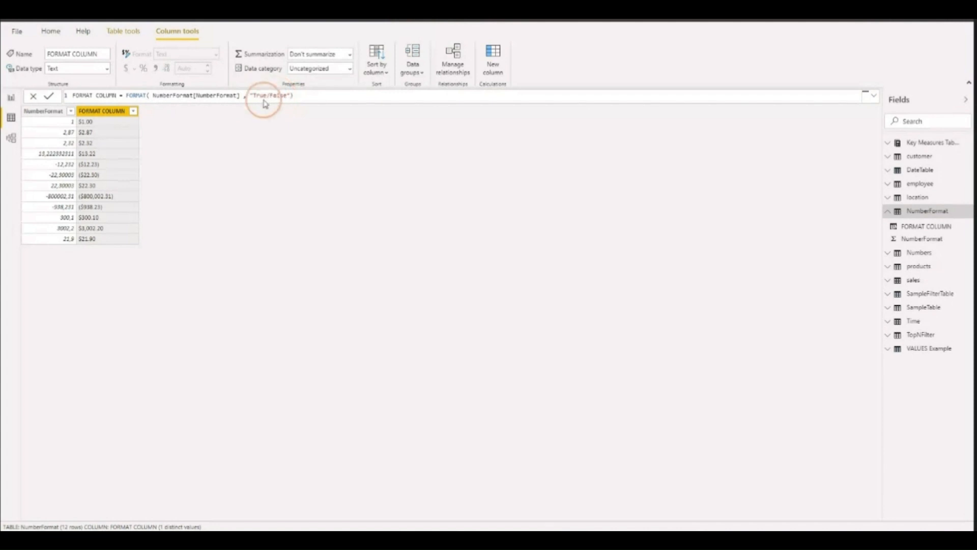
pyautogui.press('Return')
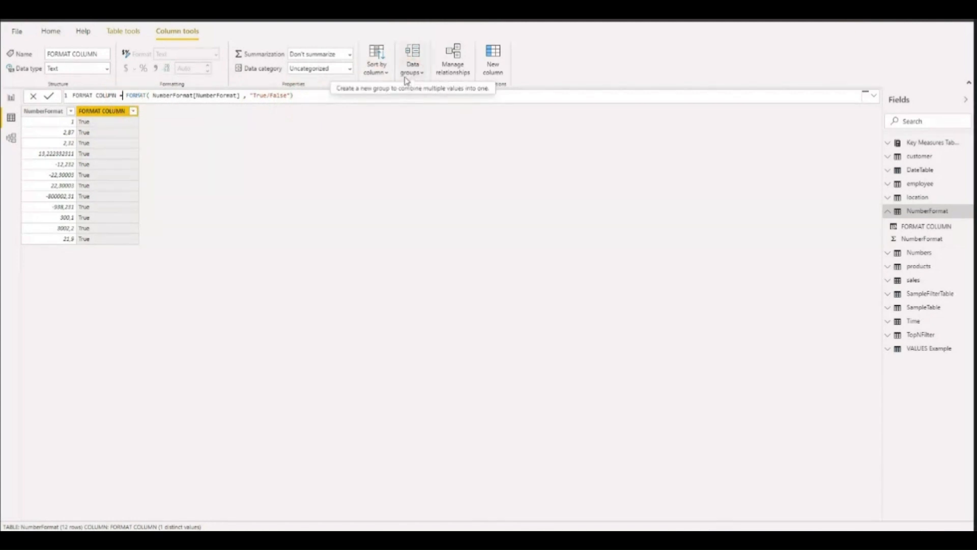
# Step: Insert IF ( NumberFormat[NumberFormat] < 0 , 0 , NumberFormat[NumberFormat] ) ahead of the FORMAT function in the FORMAT COLUMN formula
pyautogui.write('IF (')
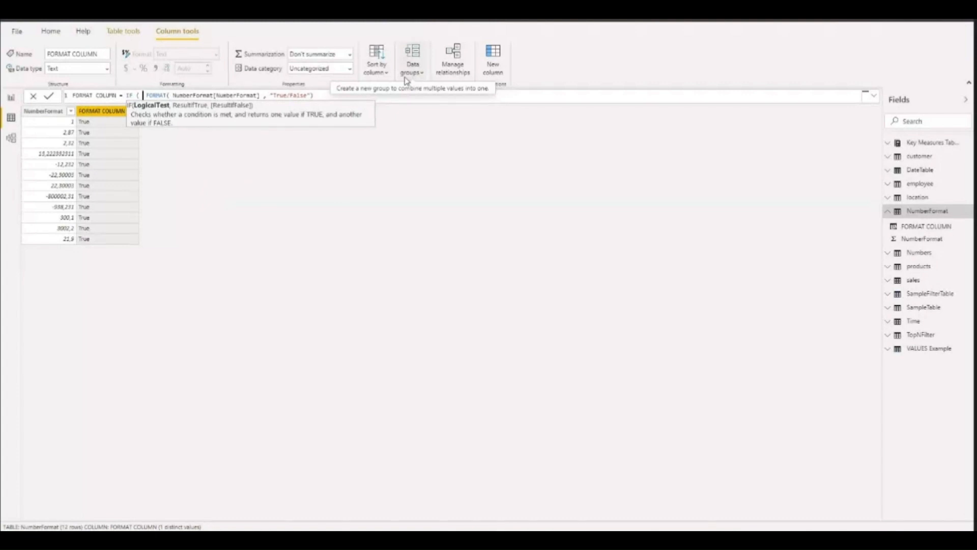
pyautogui.write(' NumberFormat[NumberFormat]')
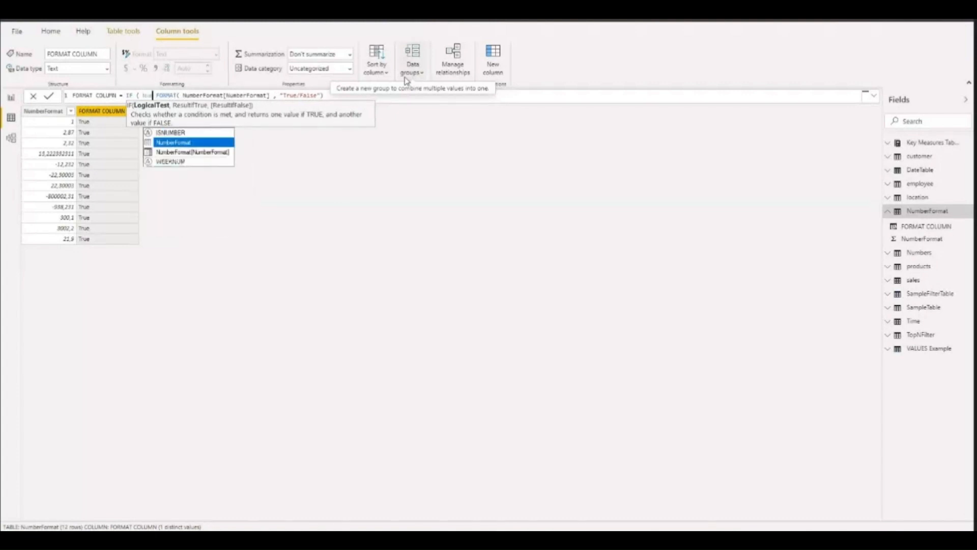
pyautogui.press('Down')
pyautogui.press('Tab')
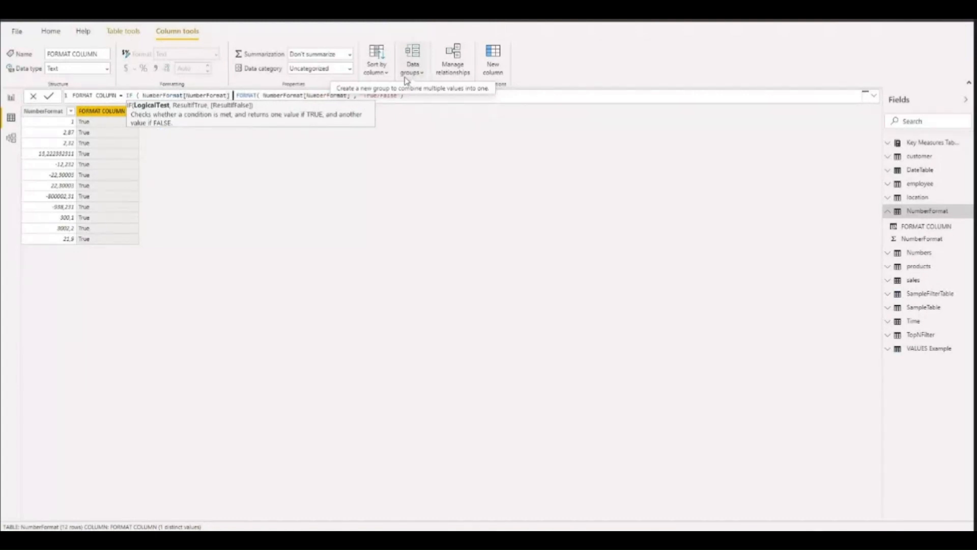
pyautogui.write('< 0 ')
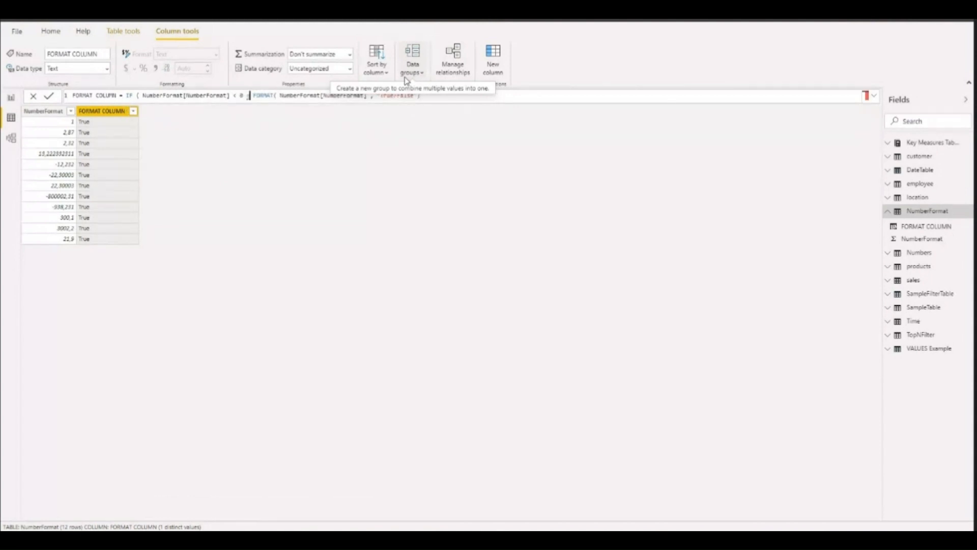
pyautogui.write(', 0')
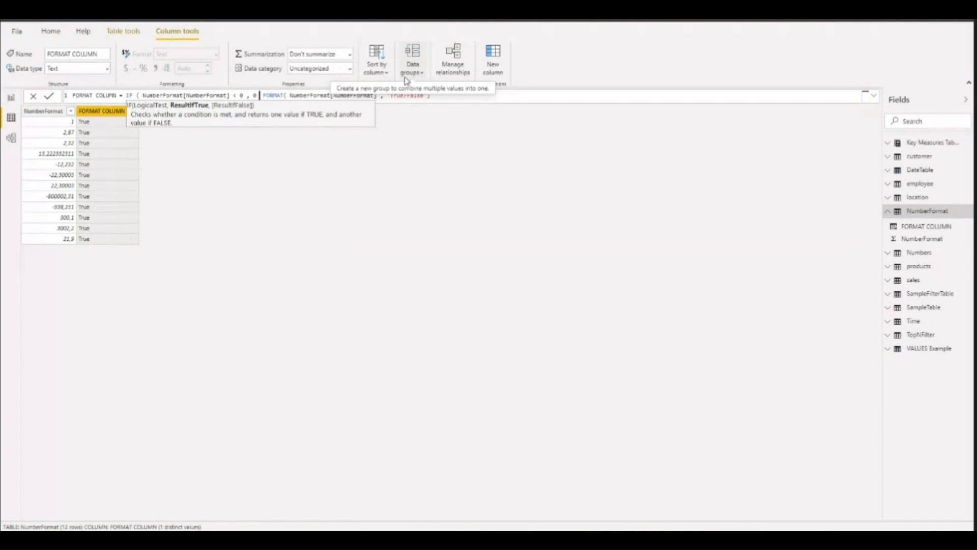
pyautogui.write(' ,')
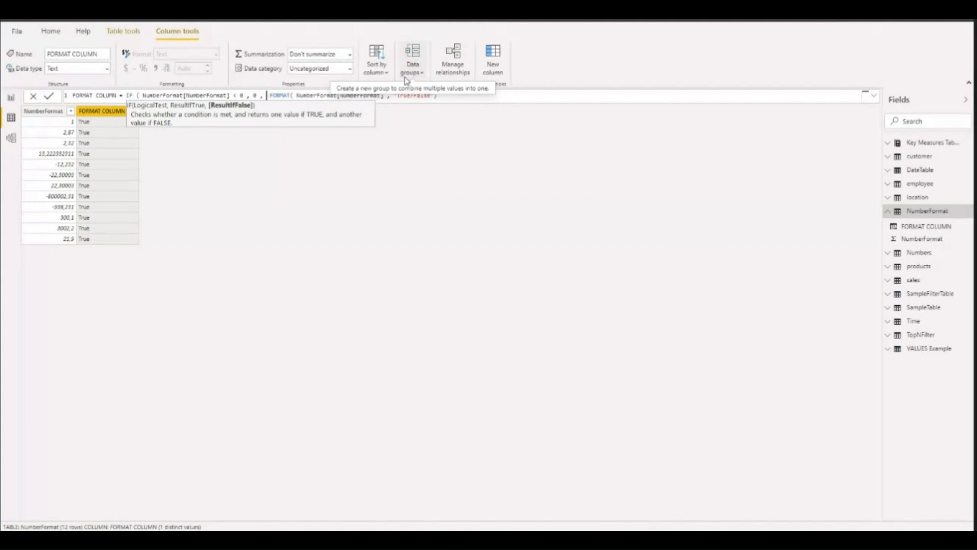
pyautogui.write(' Number')
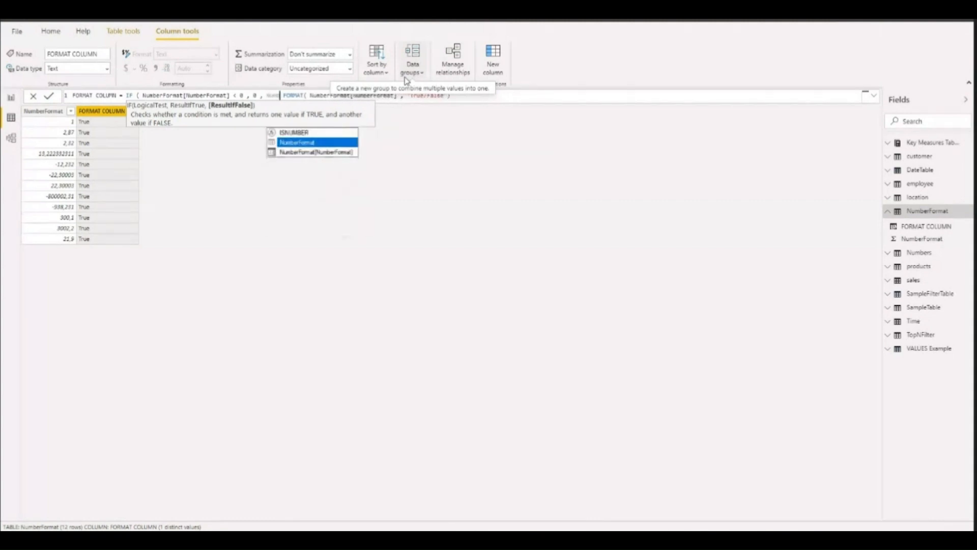
pyautogui.press('Tab')
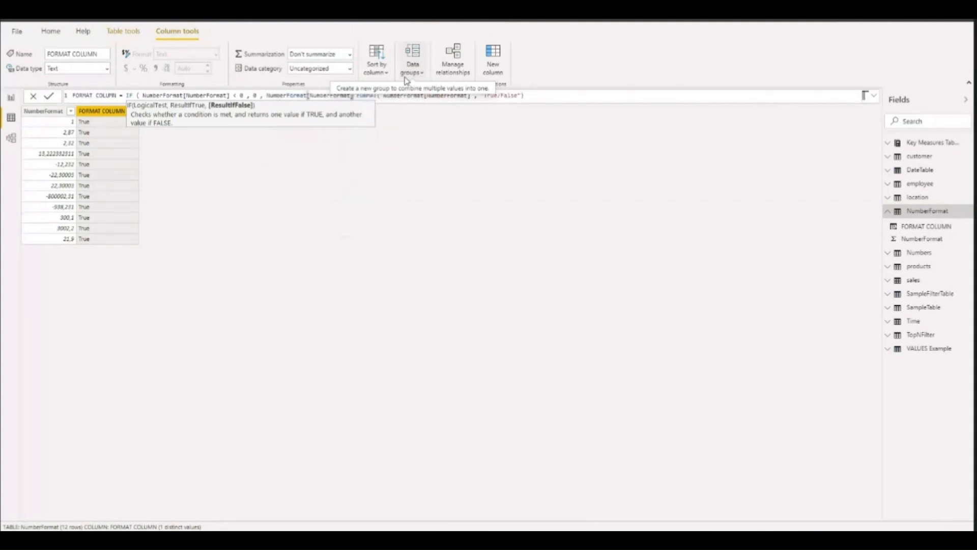
pyautogui.write(', ')
pyautogui.write(')')
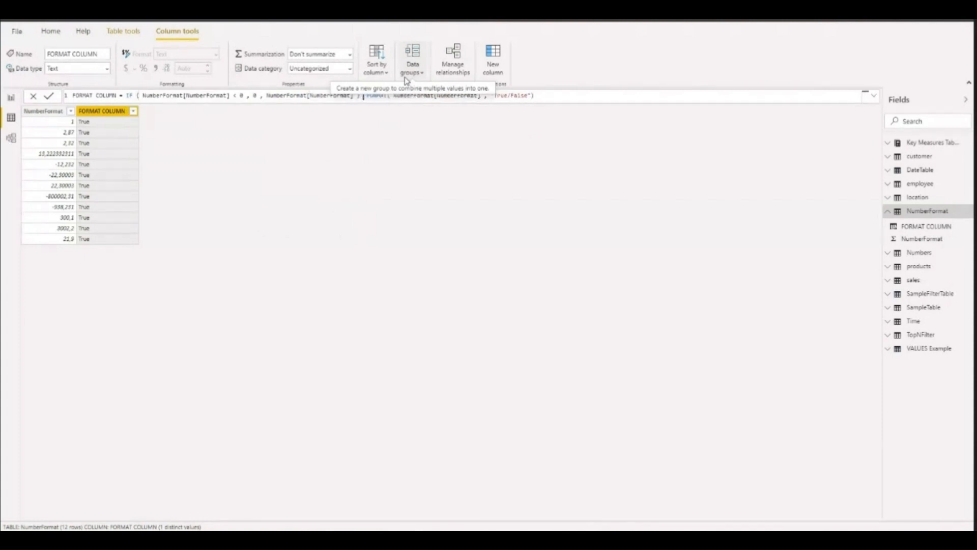
# Step: Move the IF expression into FORMAT as its value argument, replacing the plain NumberFormat[NumberFormat] reference, and apply the formula
pyautogui.click(366, 96)
pyautogui.moveTo(366, 97); pyautogui.dragTo(548, 98)
pyautogui.click(484, 96)
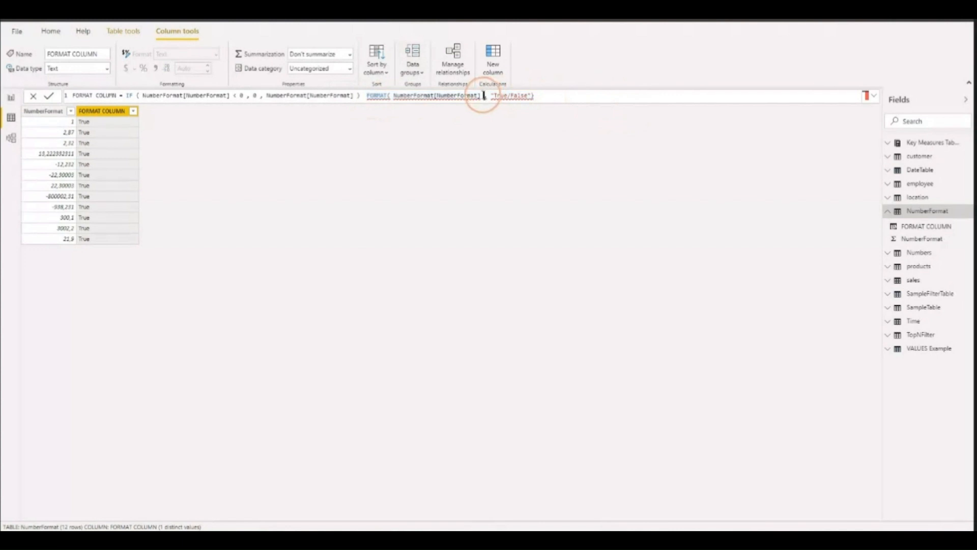
pyautogui.moveTo(358, 96); pyautogui.dragTo(127, 96)
pyautogui.press('Delete')
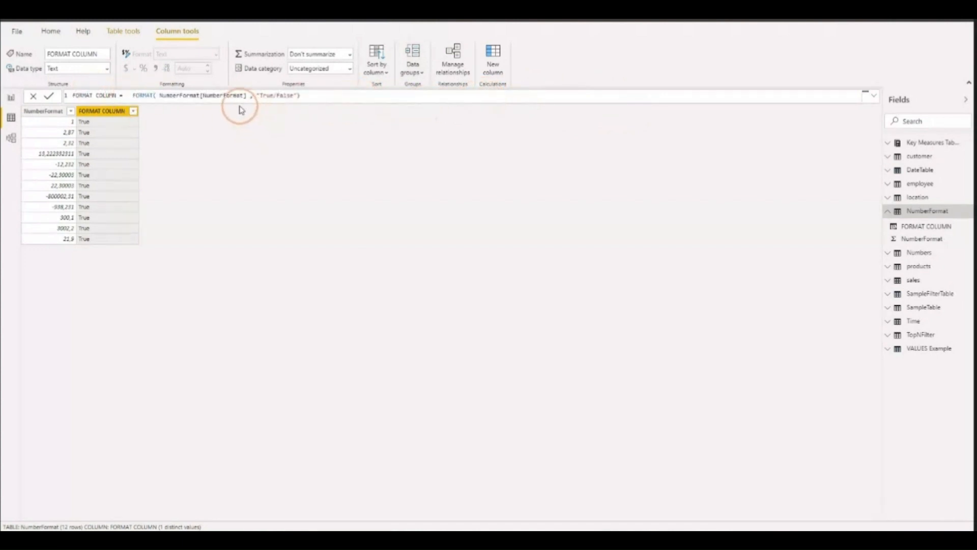
pyautogui.moveTo(158, 95); pyautogui.dragTo(246, 97)
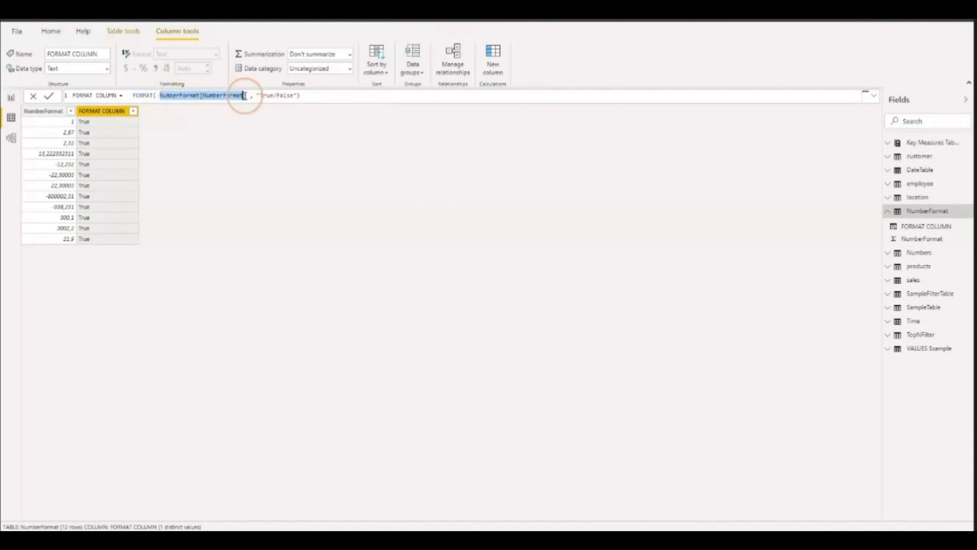
pyautogui.write('IF( NumberFormat[NumberFormat] < 0 , 0 , NumberFormat[NumberFormat] )')
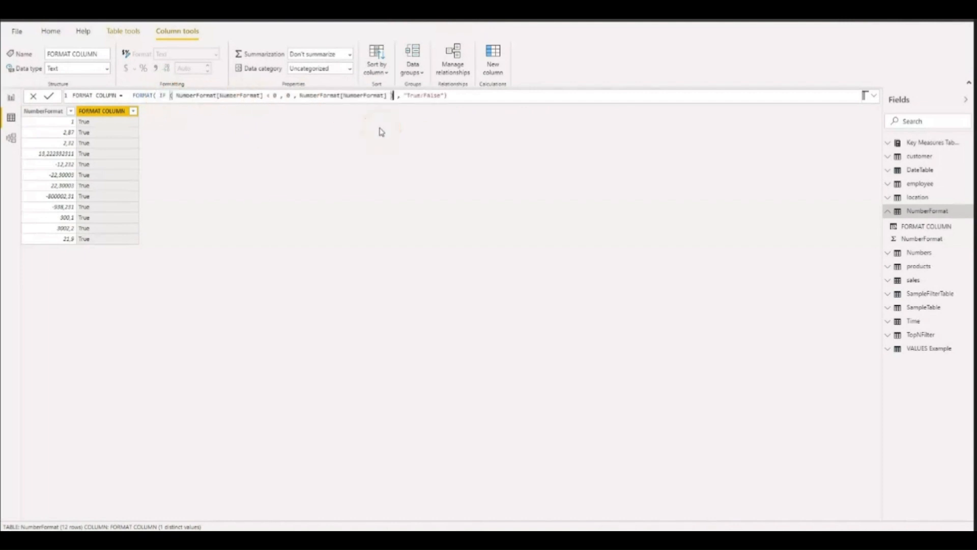
pyautogui.moveTo(162, 95); pyautogui.dragTo(394, 97)
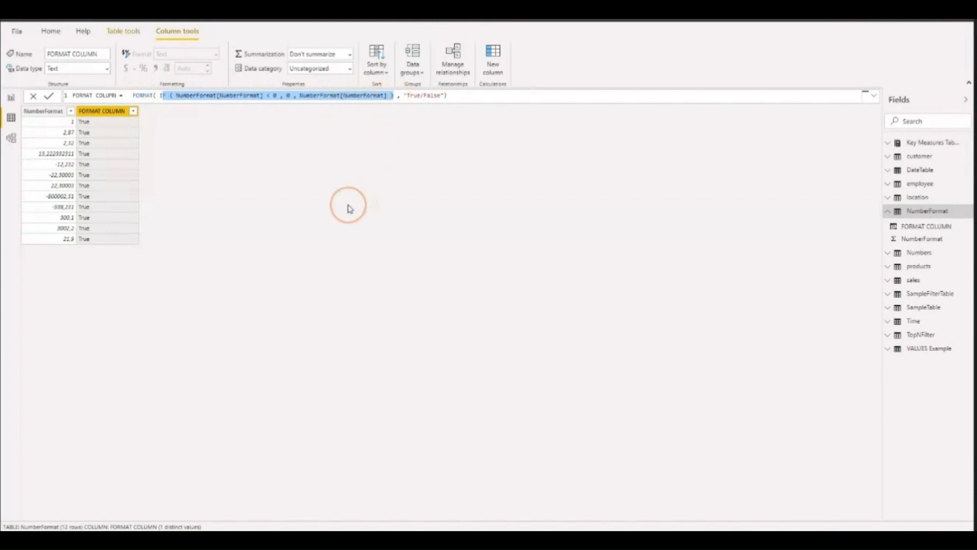
pyautogui.moveTo(161, 96); pyautogui.dragTo(393, 97)
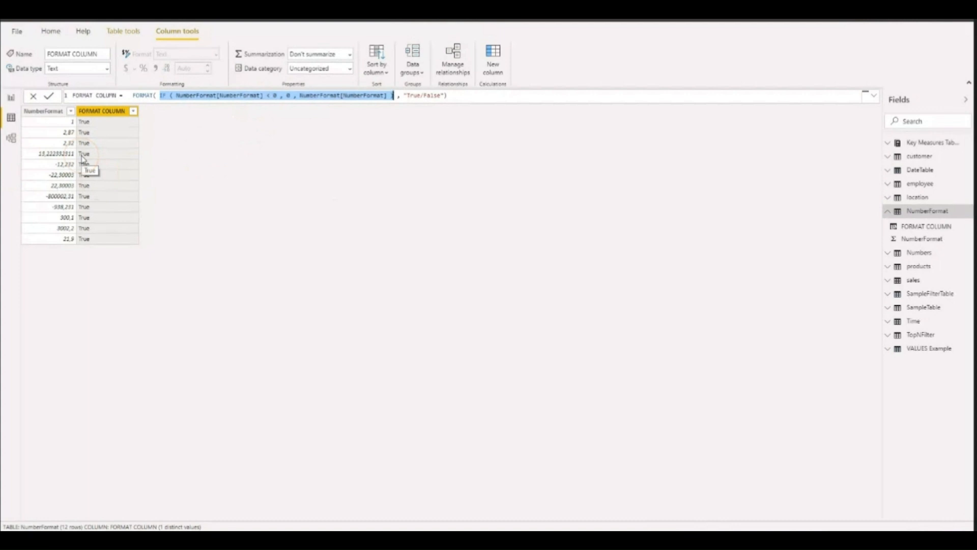
pyautogui.click(471, 94)
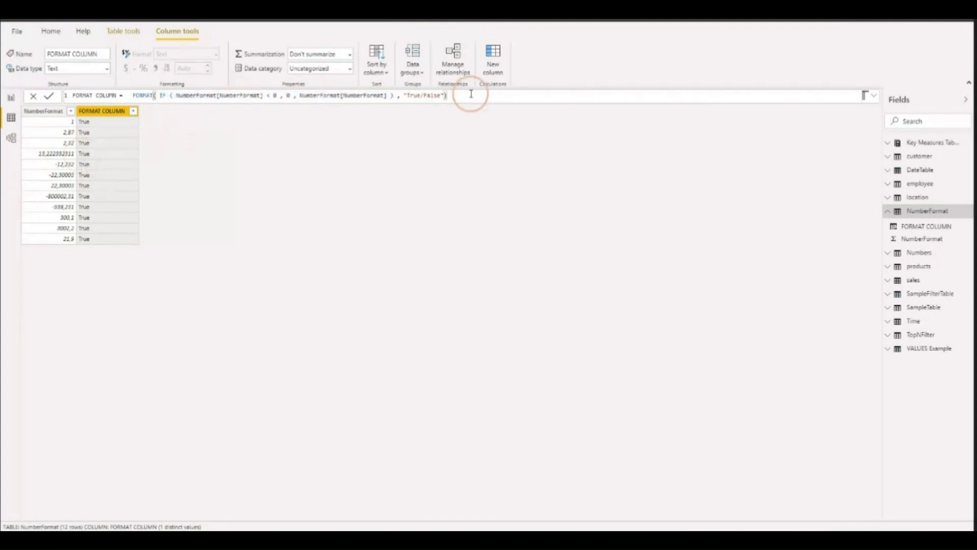
pyautogui.press('Return')
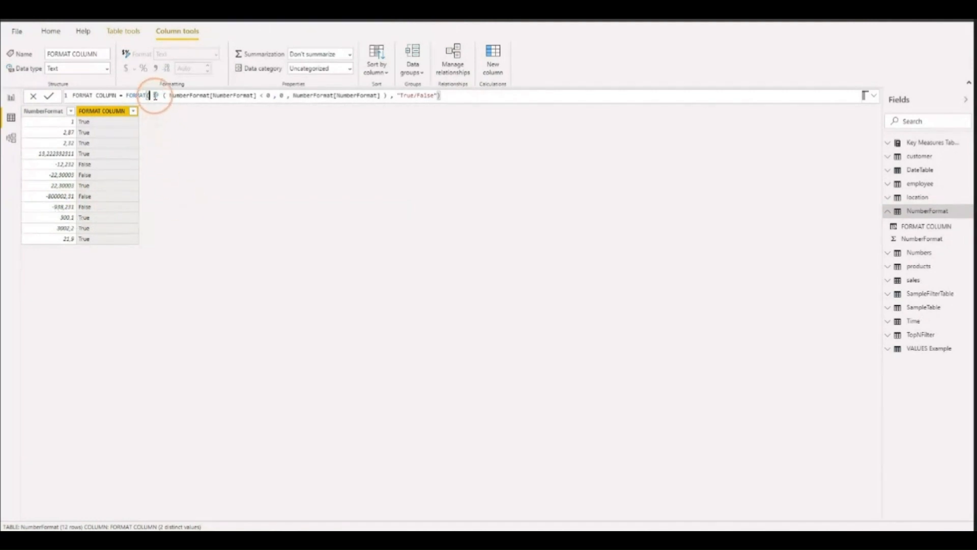
# Step: Remove the IF function from FORMAT's value argument, leaving only NumberFormat[NumberFormat]
pyautogui.moveTo(154, 95); pyautogui.dragTo(390, 97)
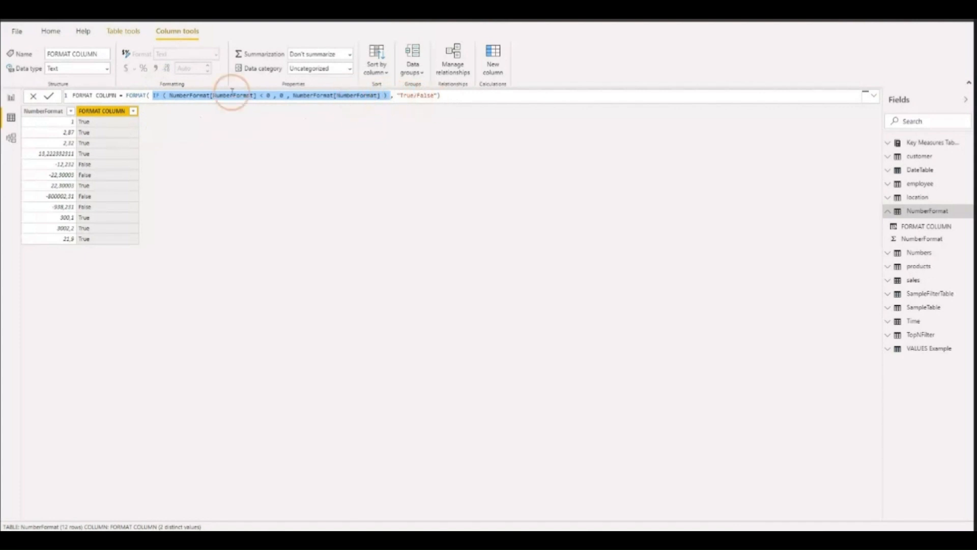
pyautogui.moveTo(153, 96); pyautogui.dragTo(169, 95)
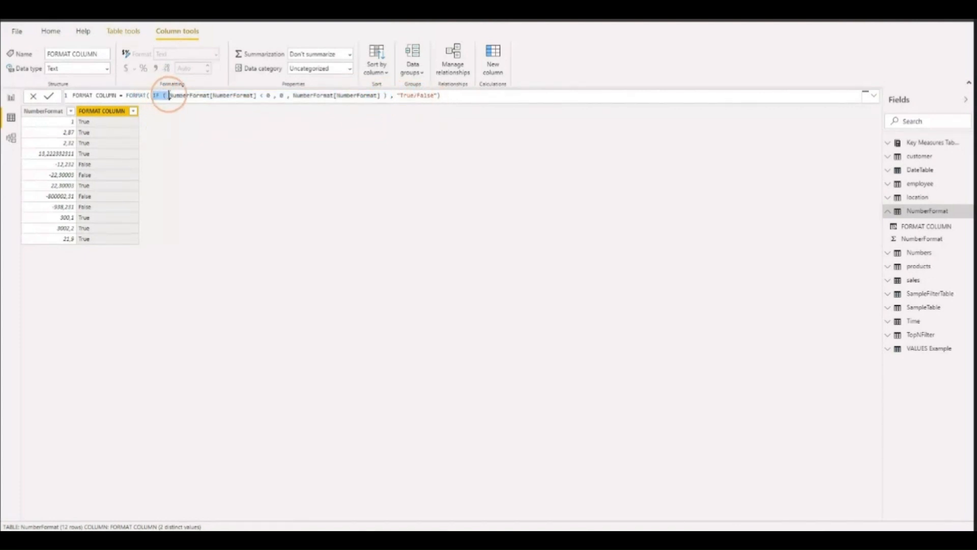
pyautogui.press('BackSpace')
pyautogui.moveTo(241, 95); pyautogui.dragTo(370, 96)
pyautogui.press('BackSpace')
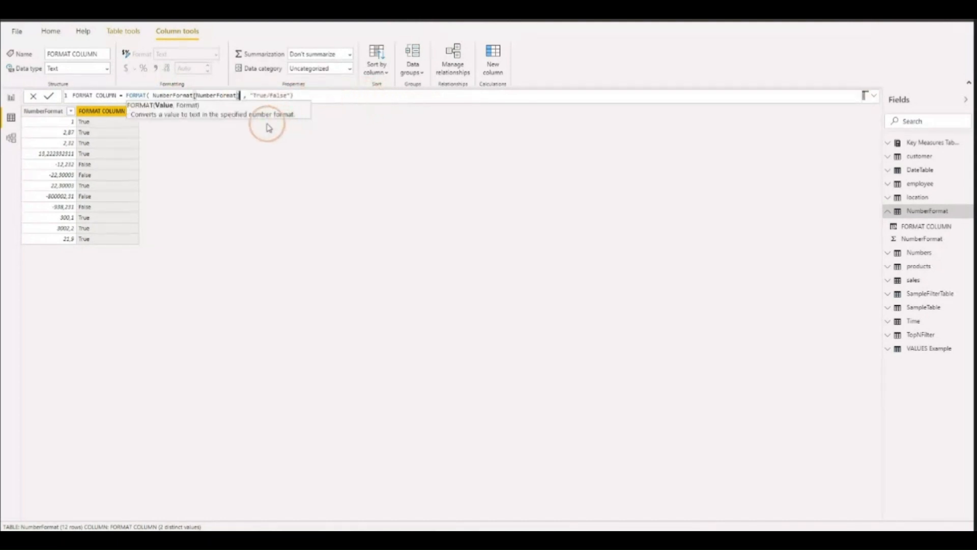
# Step: Set the format string of FORMAT COLUMN to "Percent" and apply the formula
pyautogui.moveTo(254, 95); pyautogui.dragTo(287, 96)
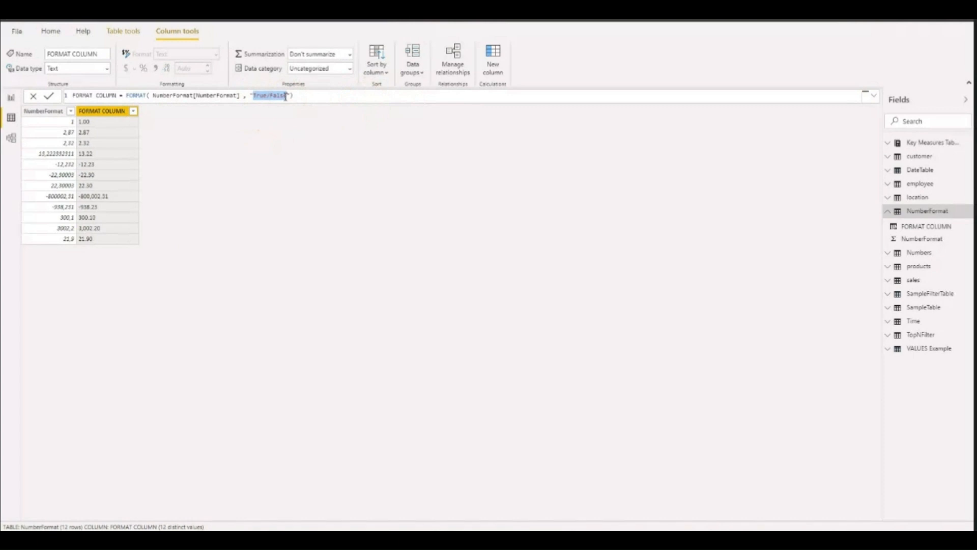
pyautogui.write('Percent')
pyautogui.press('Return')
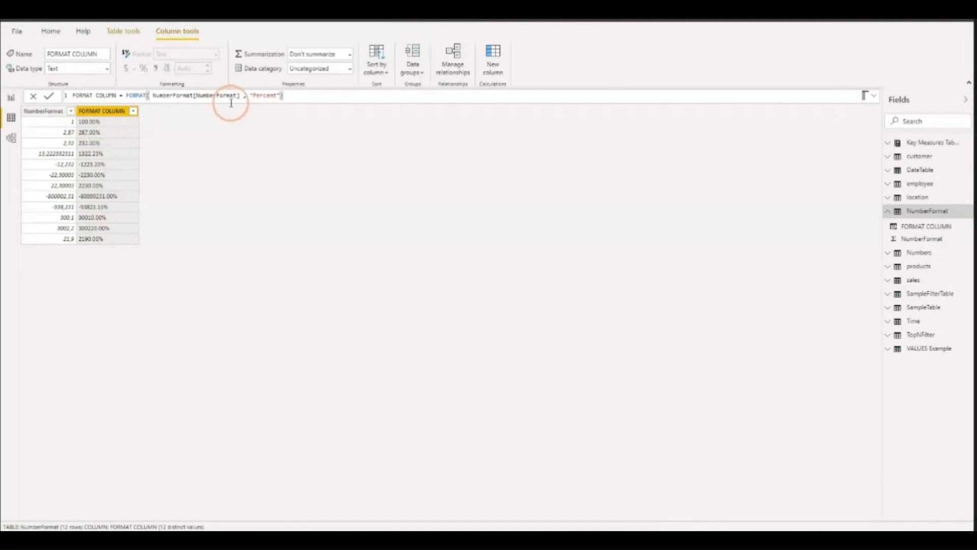
# Step: Replace the "Percent" format string in FORMAT COLUMN with "Scientific" and apply it
pyautogui.moveTo(253, 97); pyautogui.dragTo(280, 96)
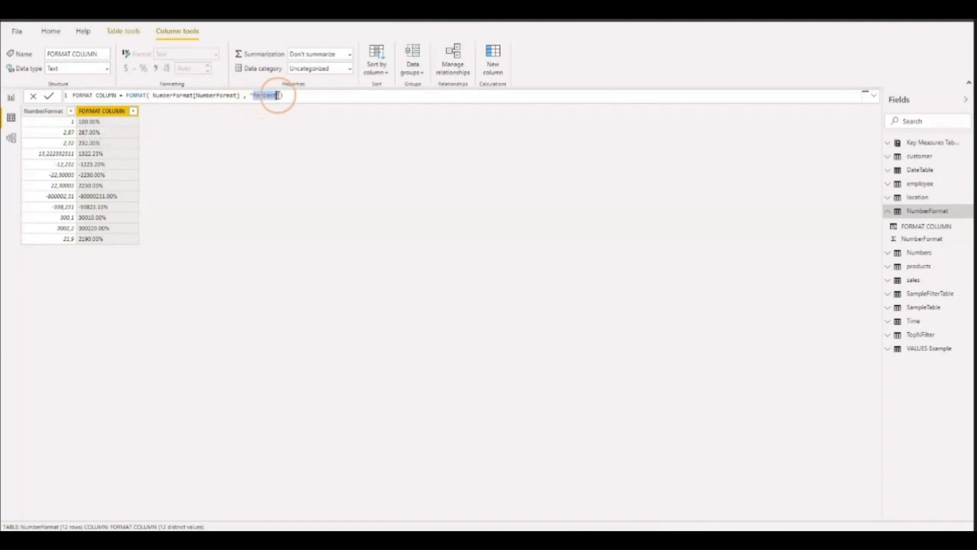
pyautogui.write('%')
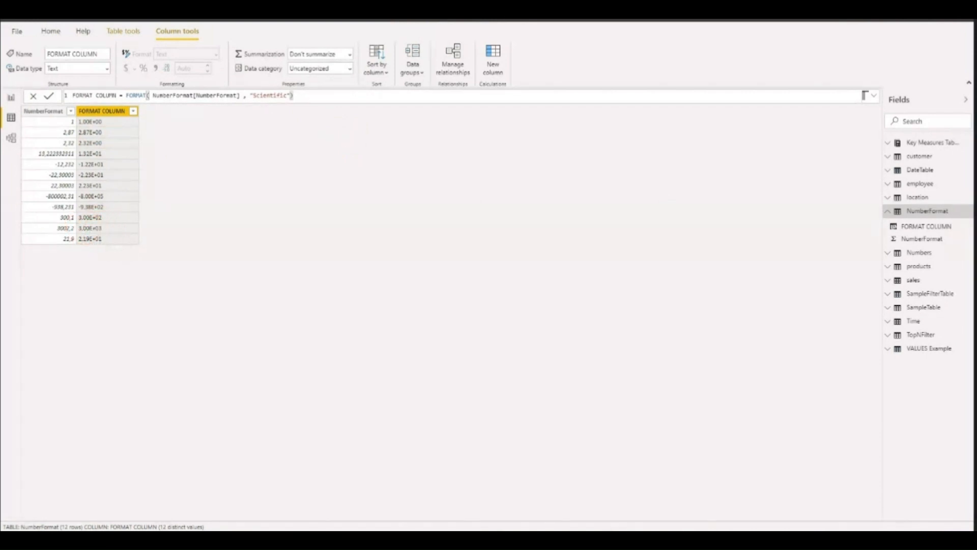
# Step: Switch to the browser's documentation page on pre-defined numeric formats for FORMAT and review the format table and remarks
pyautogui.moveTo(1, 77); pyautogui.dragTo(367, 63)
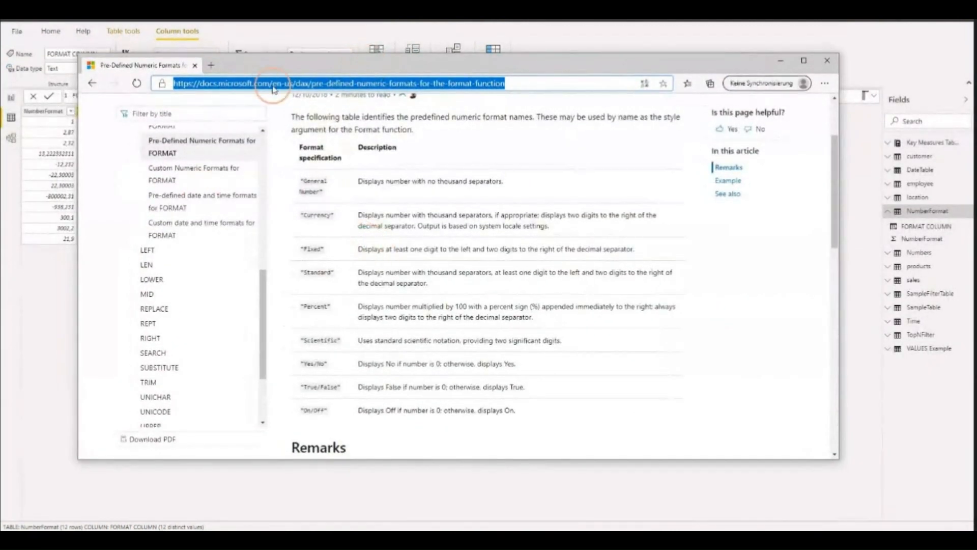
pyautogui.scroll(2, 203, 196)
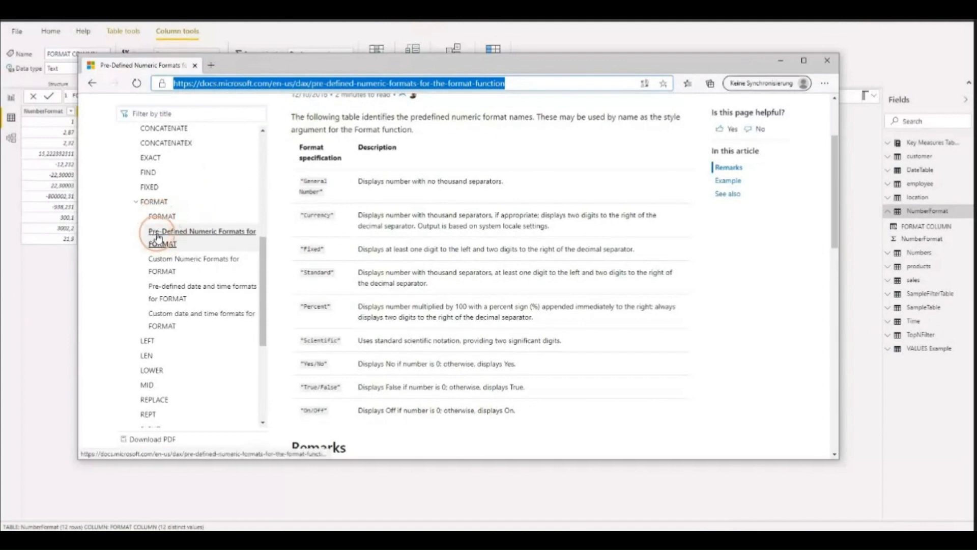
pyautogui.scroll(-1, 408, 222)
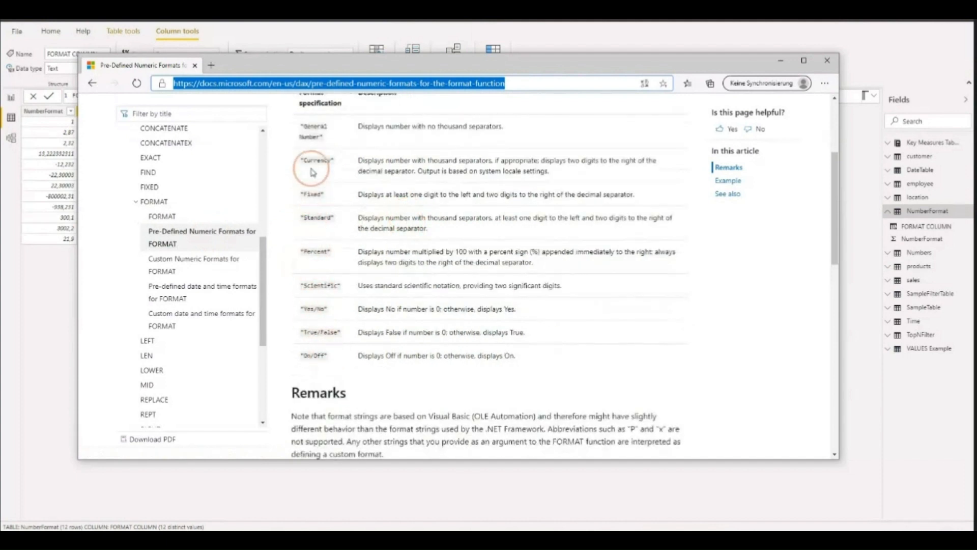
# Step: Open the documentation on custom numeric formats for FORMAT and examine the section rules and the example format strings
pyautogui.scroll(1, 396, 190)
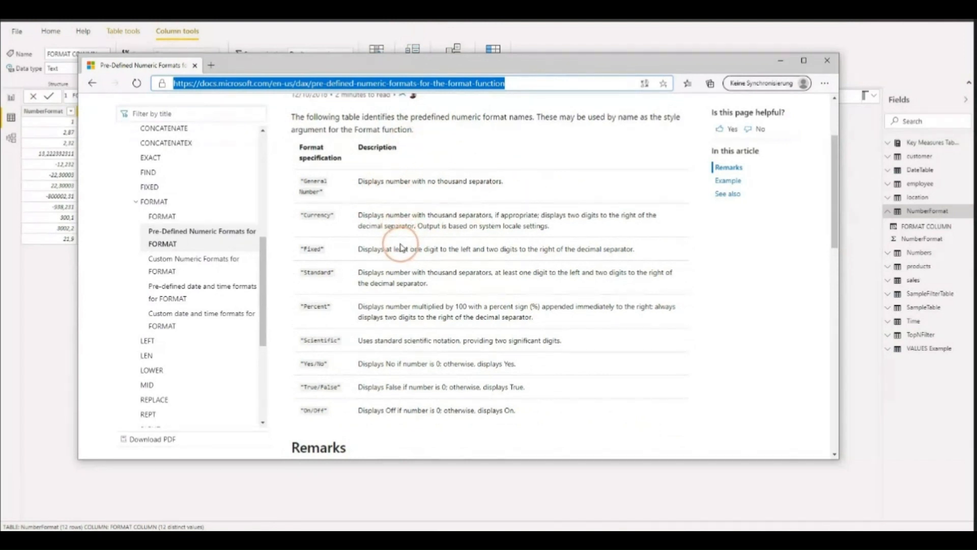
pyautogui.click(212, 264)
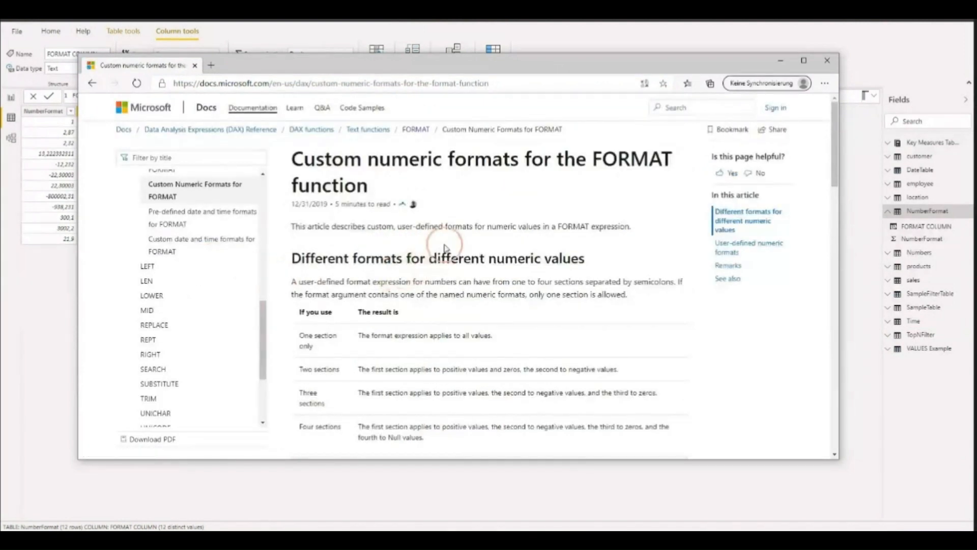
pyautogui.scroll(-2, 445, 244)
pyautogui.scroll(-3, 445, 244)
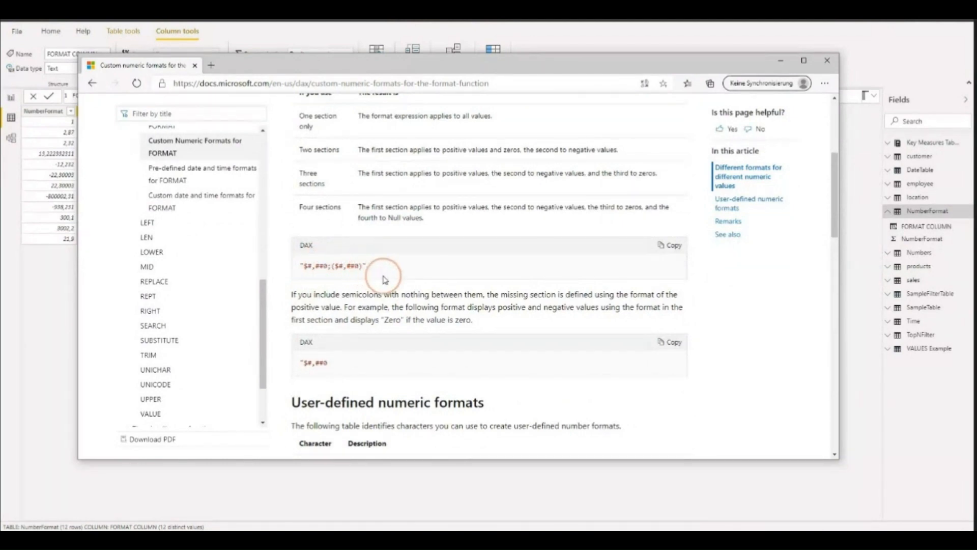
pyautogui.scroll(-2, 382, 275)
pyautogui.scroll(-5, 318, 280)
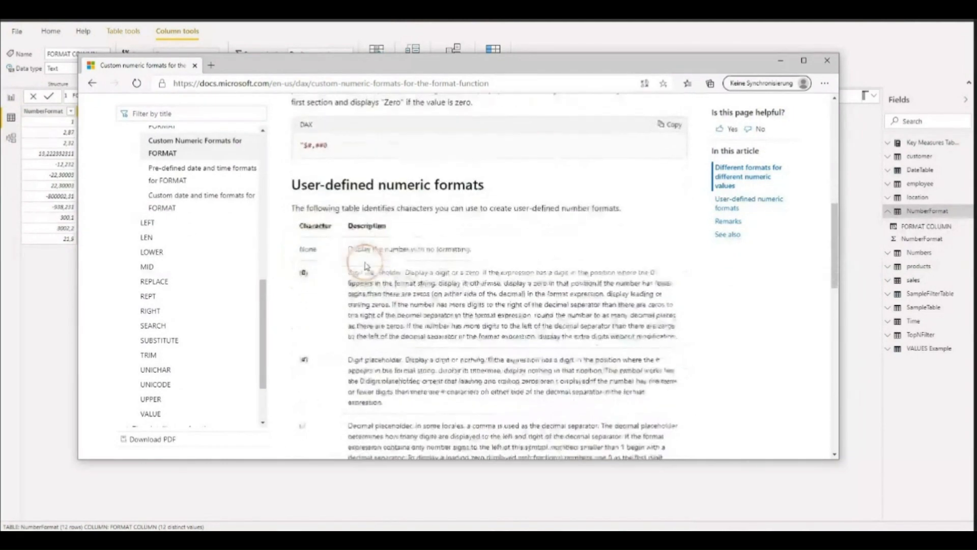
pyautogui.scroll(5, 326, 303)
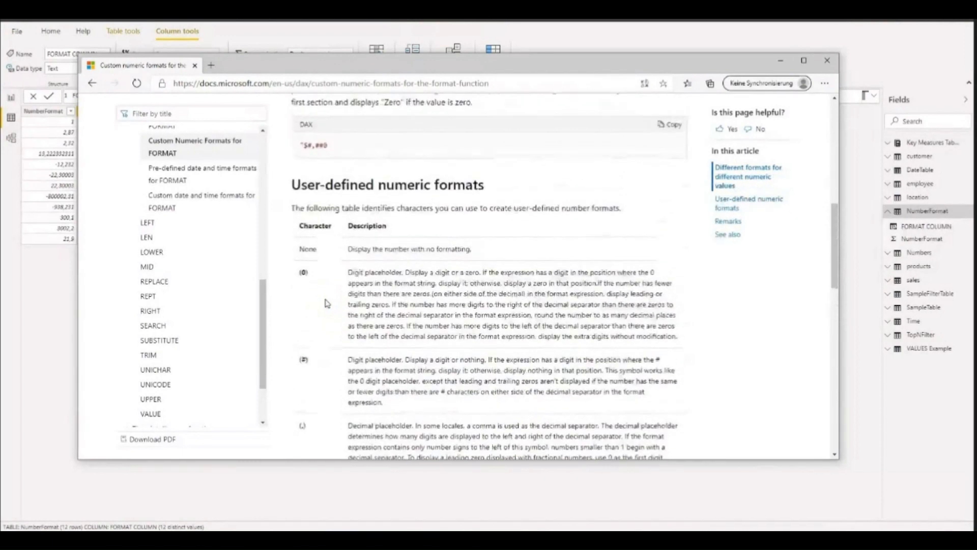
pyautogui.moveTo(303, 252); pyautogui.dragTo(342, 257)
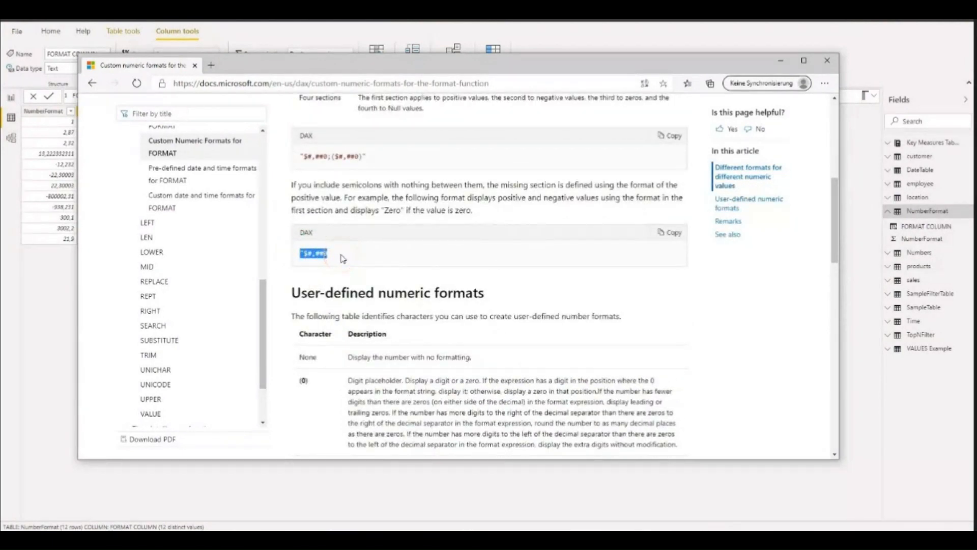
pyautogui.click(340, 254)
pyautogui.scroll(3, 339, 259)
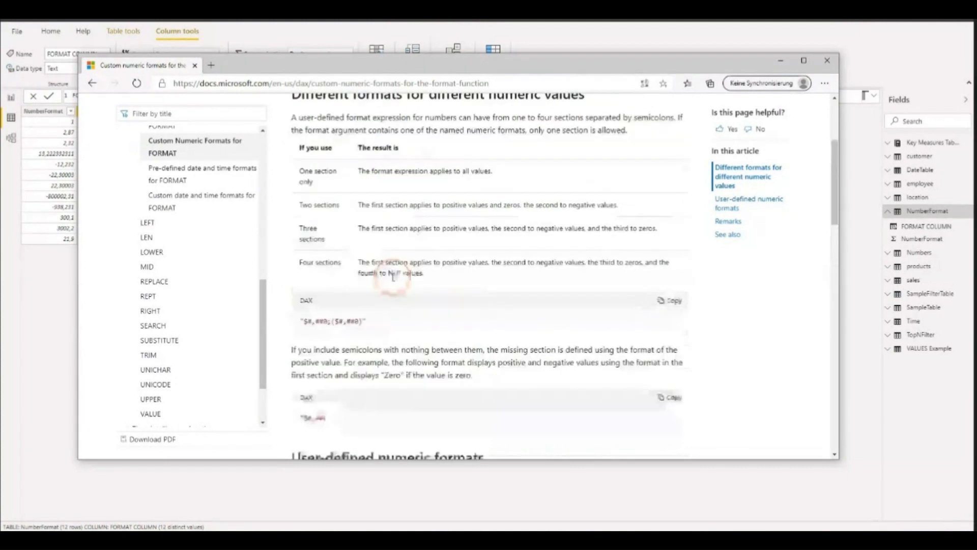
pyautogui.moveTo(291, 321); pyautogui.dragTo(396, 327)
pyautogui.scroll(-2, 396, 326)
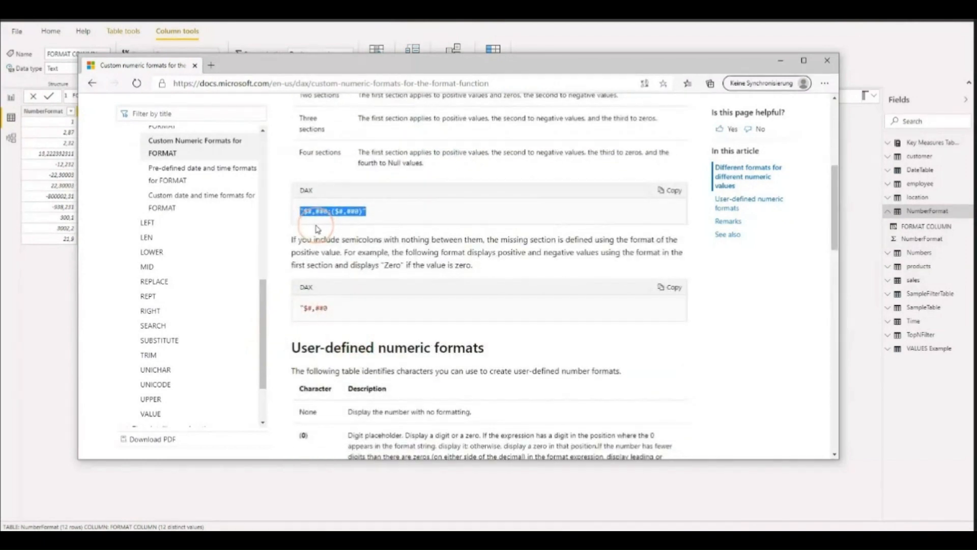
# Step: Review the user-defined numeric formats table, including the digit, decimal and percentage placeholders
pyautogui.scroll(-4, 317, 229)
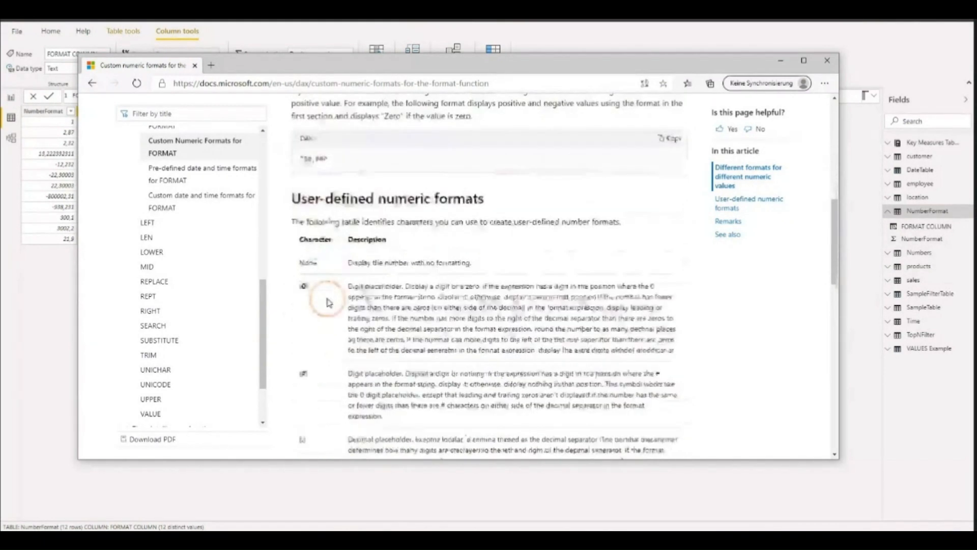
pyautogui.click(335, 327)
pyautogui.scroll(-2, 335, 328)
pyautogui.click(308, 318)
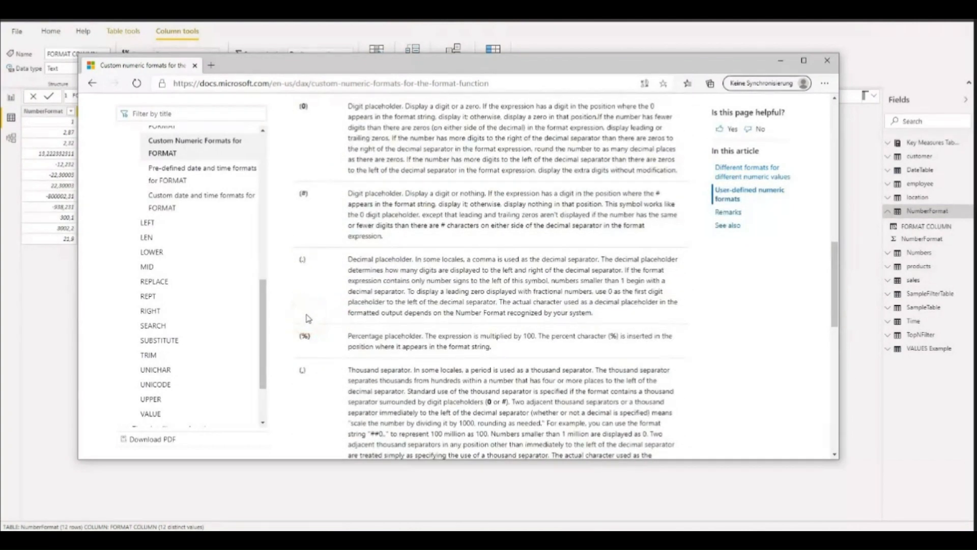
pyautogui.click(344, 308)
pyautogui.scroll(6, 344, 310)
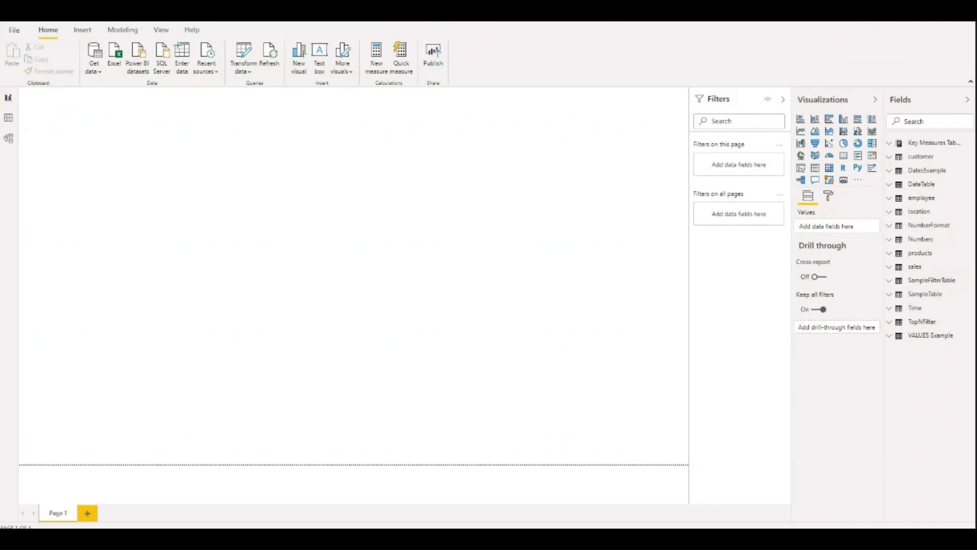
# Step: Start a quick measure with the Year-to-date total calculation and use Revenue Measure from Key Measures Table as its base value
pyautogui.click(404, 59)
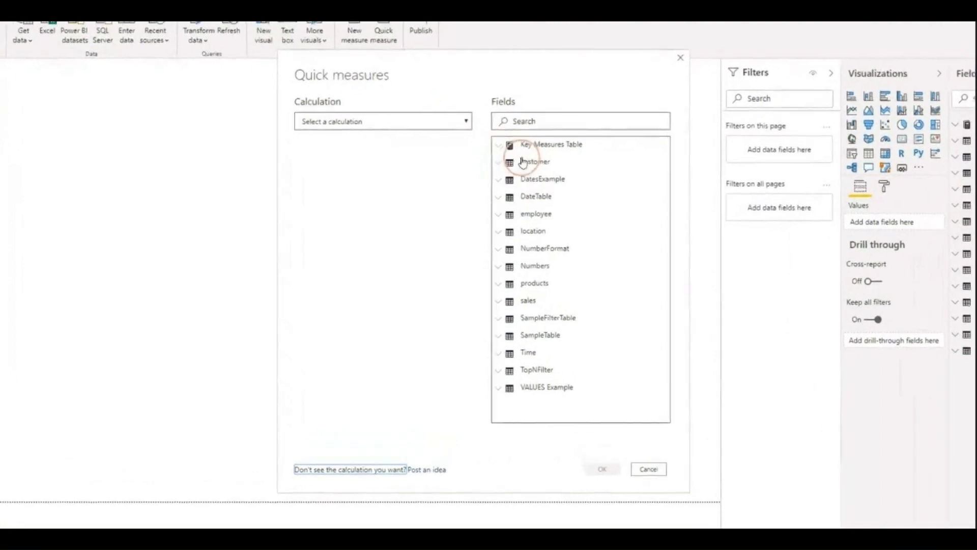
pyautogui.click(335, 122)
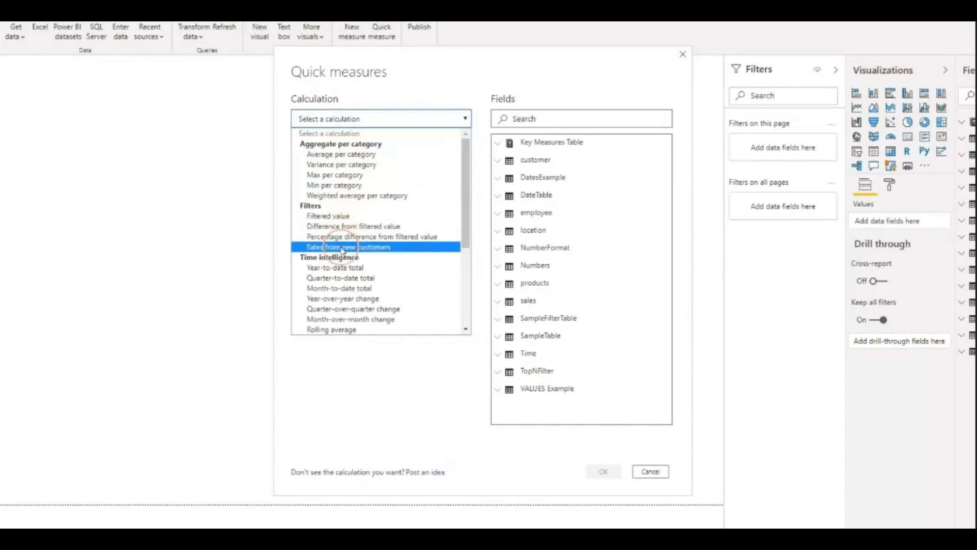
pyautogui.scroll(-2, 350, 257)
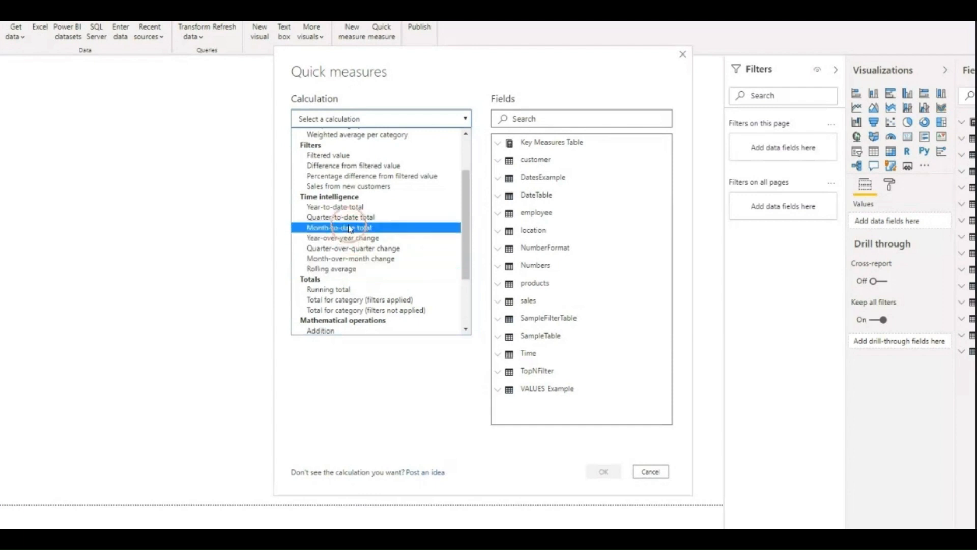
pyautogui.click(331, 209)
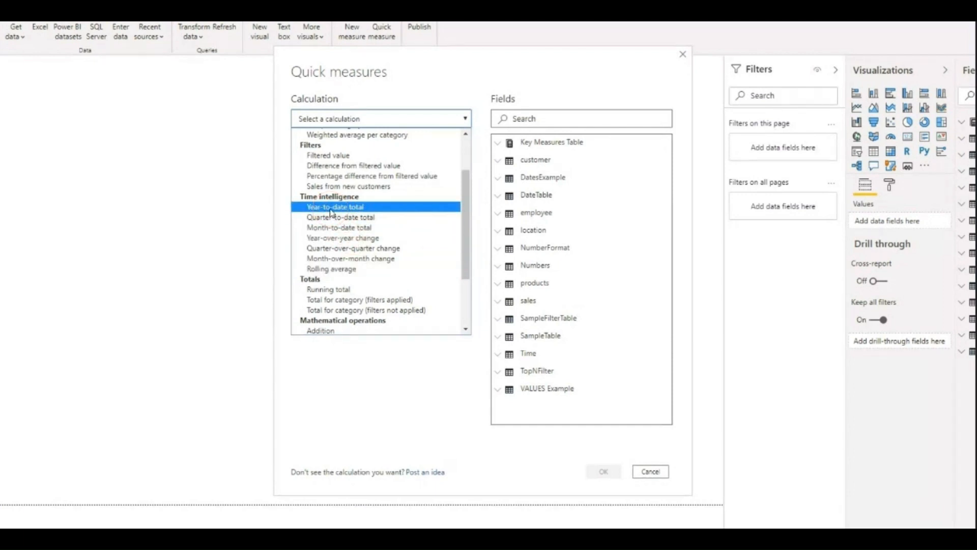
pyautogui.click(330, 209)
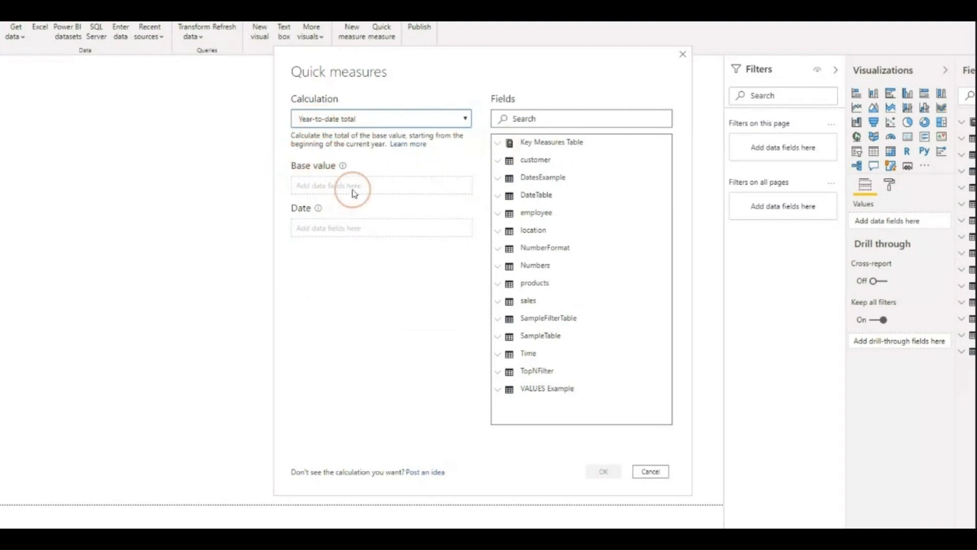
pyautogui.click(499, 147)
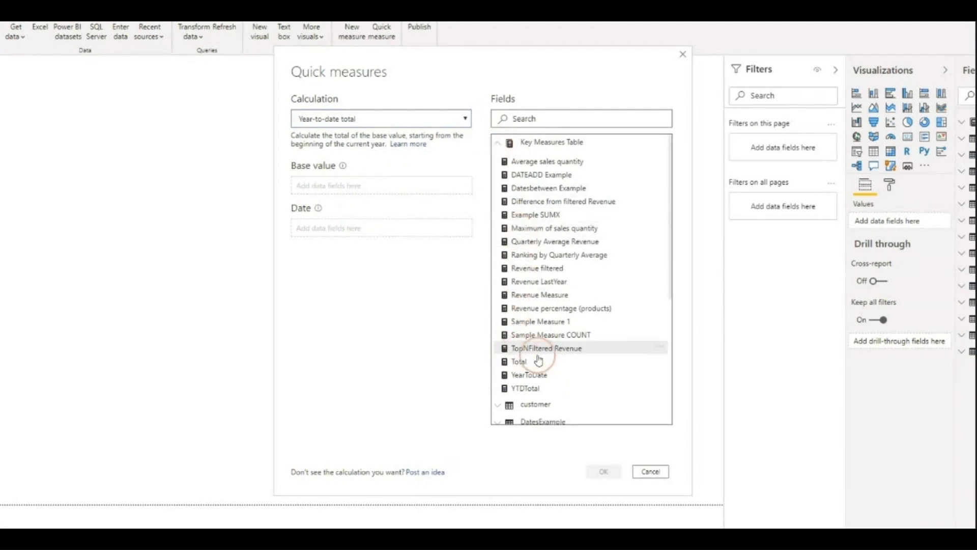
pyautogui.moveTo(571, 289); pyautogui.dragTo(414, 185)
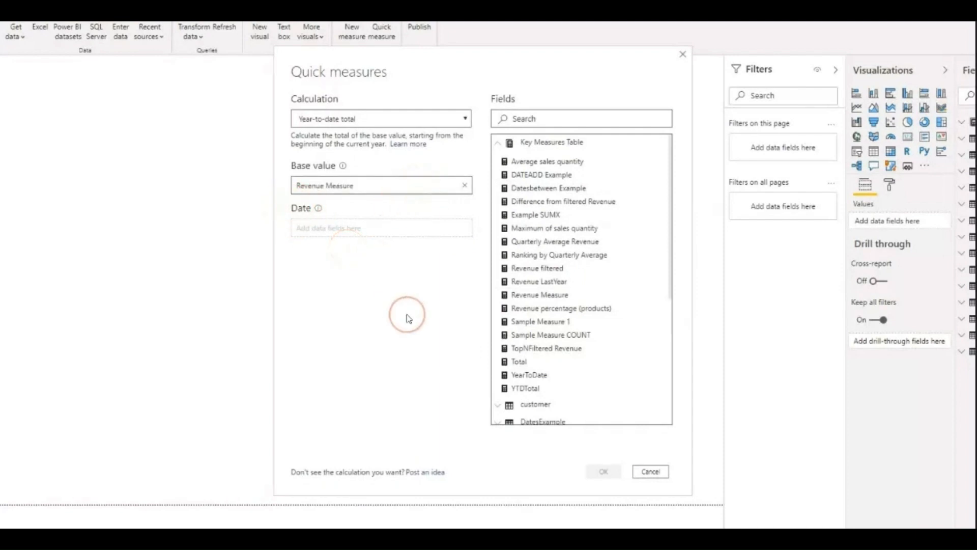
# Step: Assign the Date field of DateTable as the quick measure's date and create the measure
pyautogui.scroll(-2, 532, 321)
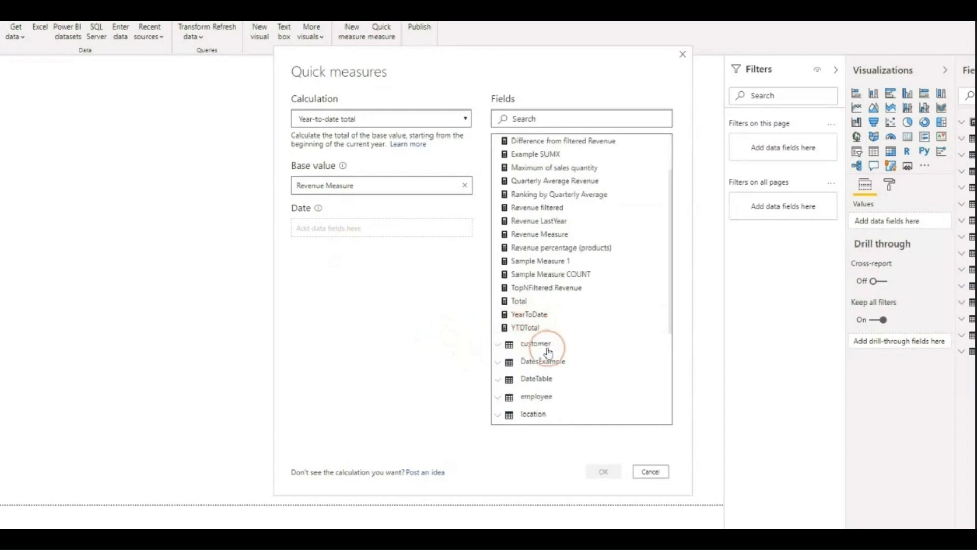
pyautogui.scroll(-2, 560, 367)
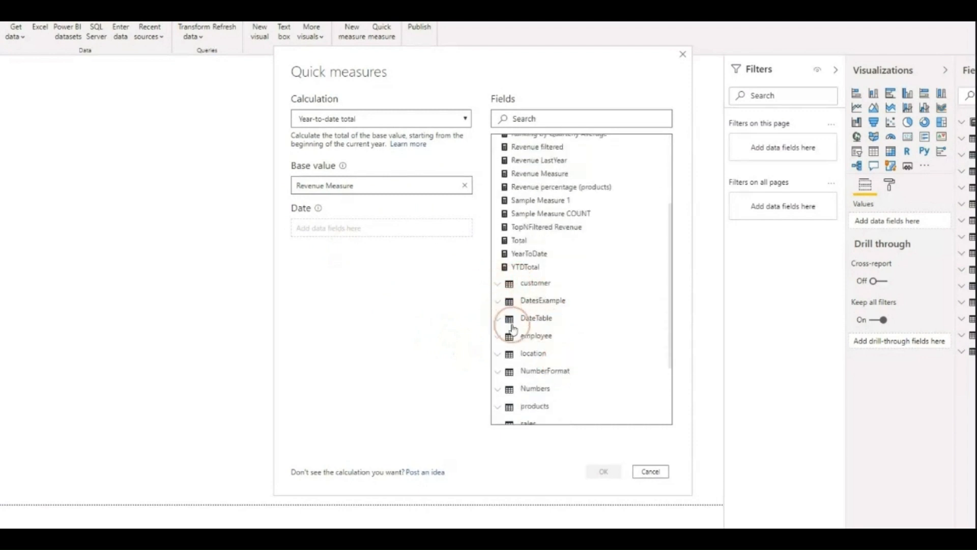
pyautogui.scroll(4, 498, 306)
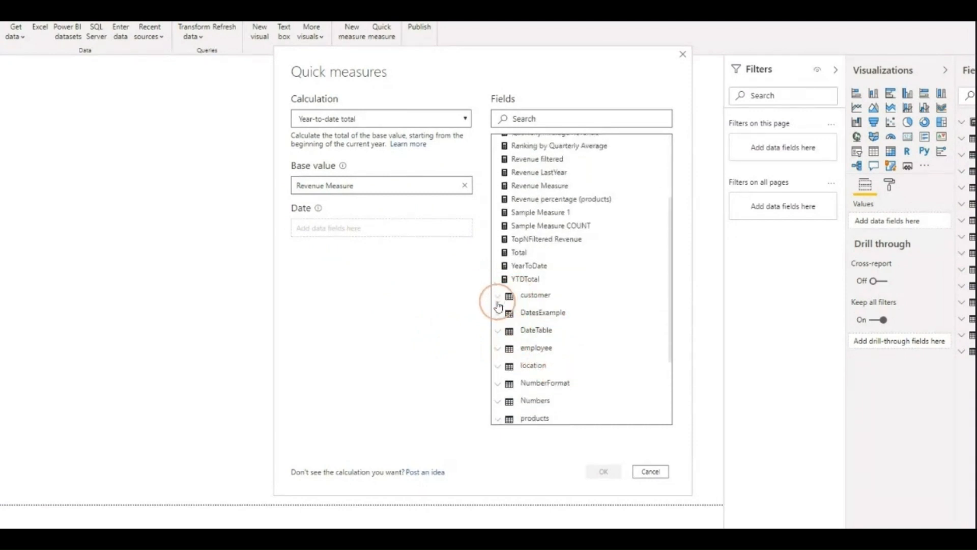
pyautogui.click(498, 148)
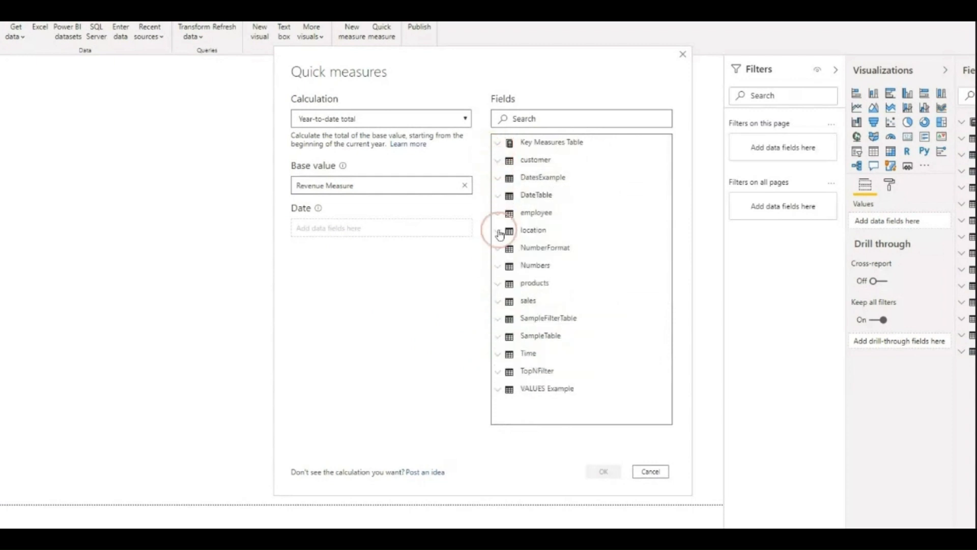
pyautogui.click(514, 197)
pyautogui.moveTo(514, 224); pyautogui.dragTo(384, 234)
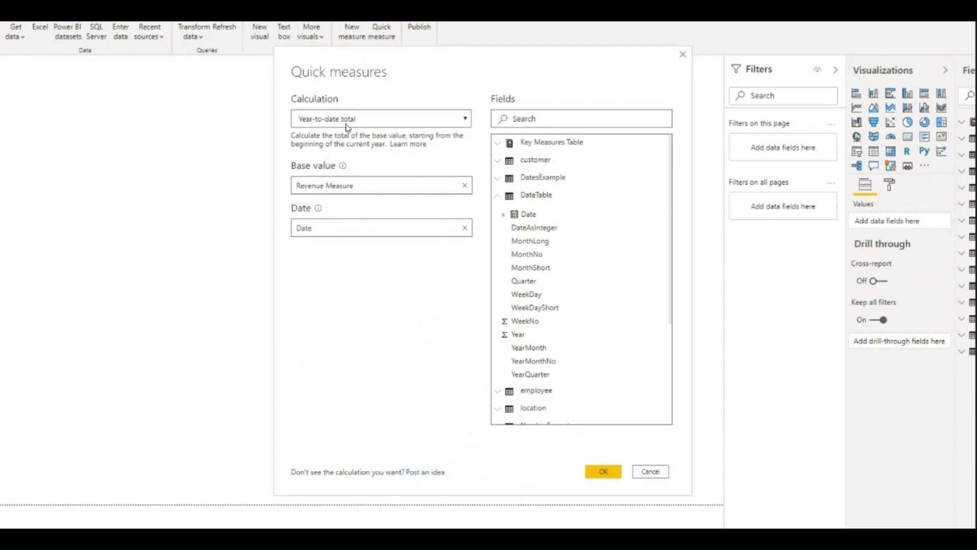
pyautogui.click(598, 474)
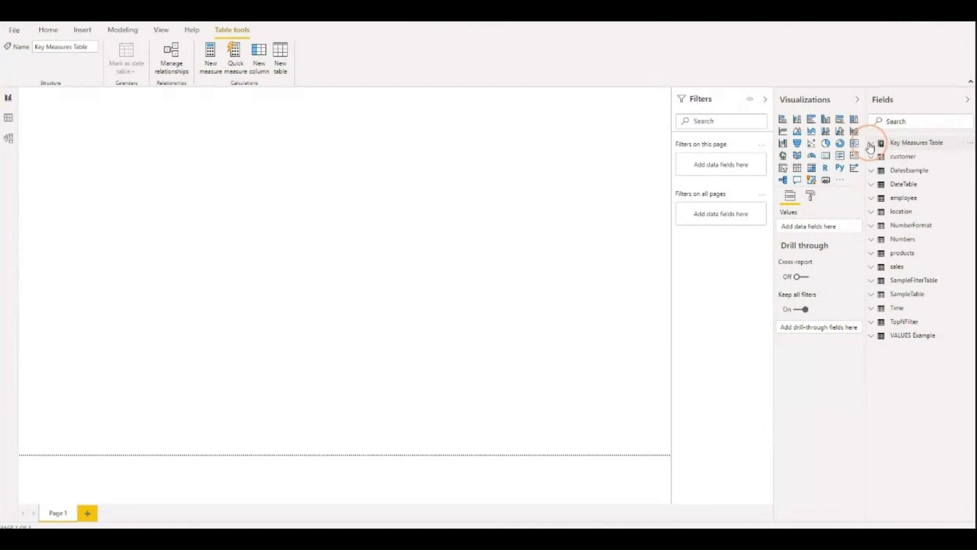
# Step: Expand Key Measures Table, widen the Fields list so full names fit, and open the Revenue Measure YTD formula
pyautogui.click(870, 145)
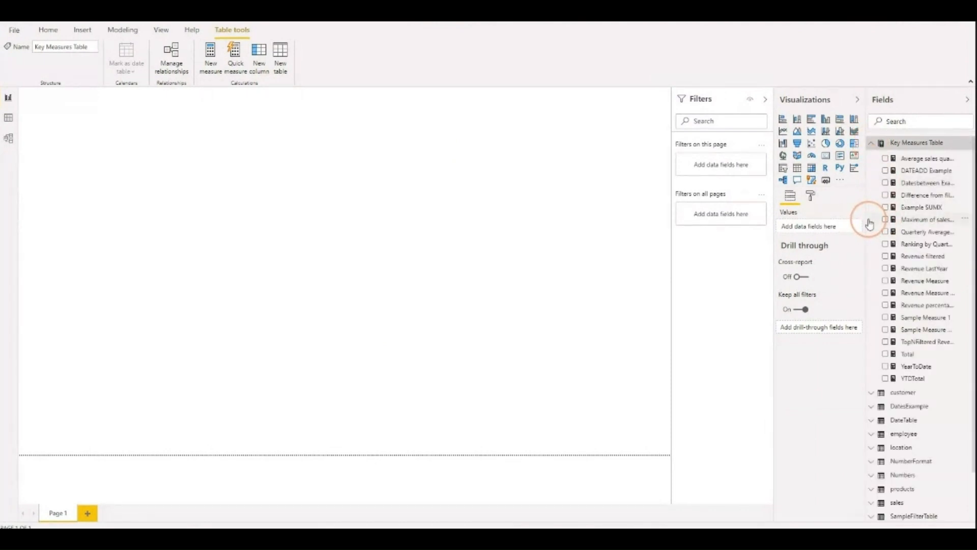
pyautogui.click(867, 220)
pyautogui.moveTo(866, 219); pyautogui.dragTo(809, 224)
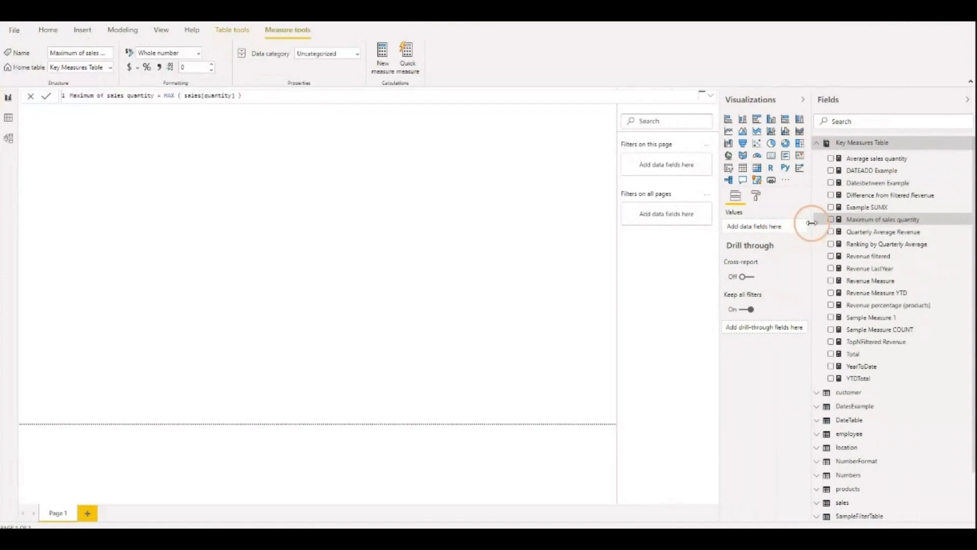
pyautogui.click(879, 294)
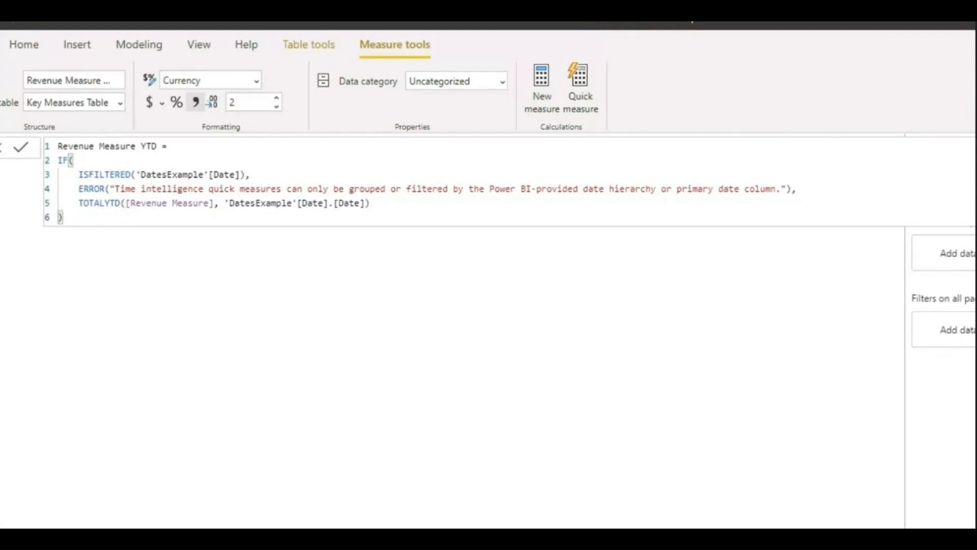
# Step: Examine the DAX formula of Revenue Measure YTD, from the measure name through its IF, ISFILTERED, ERROR and TOTALYTD parts
pyautogui.moveTo(58, 146); pyautogui.dragTo(68, 146)
pyautogui.keyDown('shift'); pyautogui.click(110, 221); pyautogui.keyUp('shift')
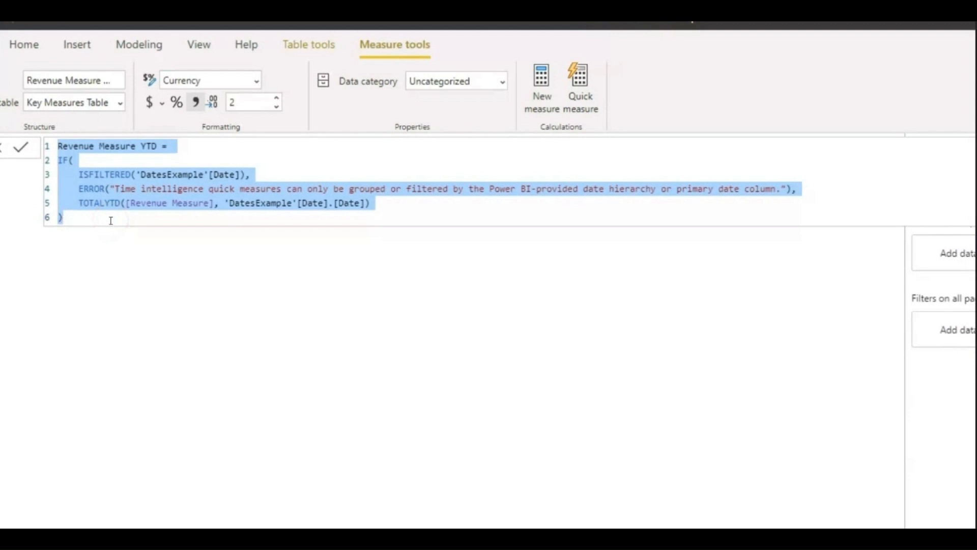
pyautogui.click(110, 220)
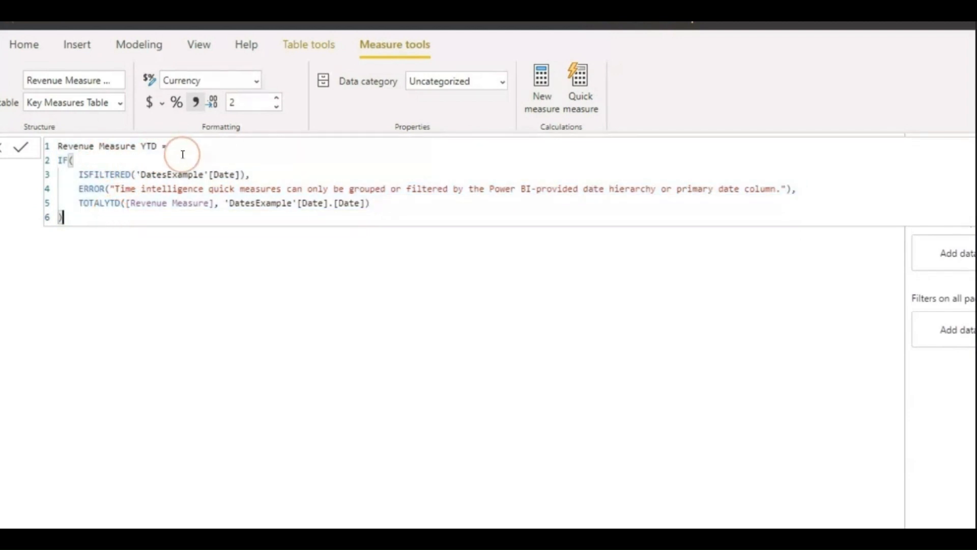
pyautogui.doubleClick(150, 146)
pyautogui.click(168, 148)
pyautogui.press('BackSpace')
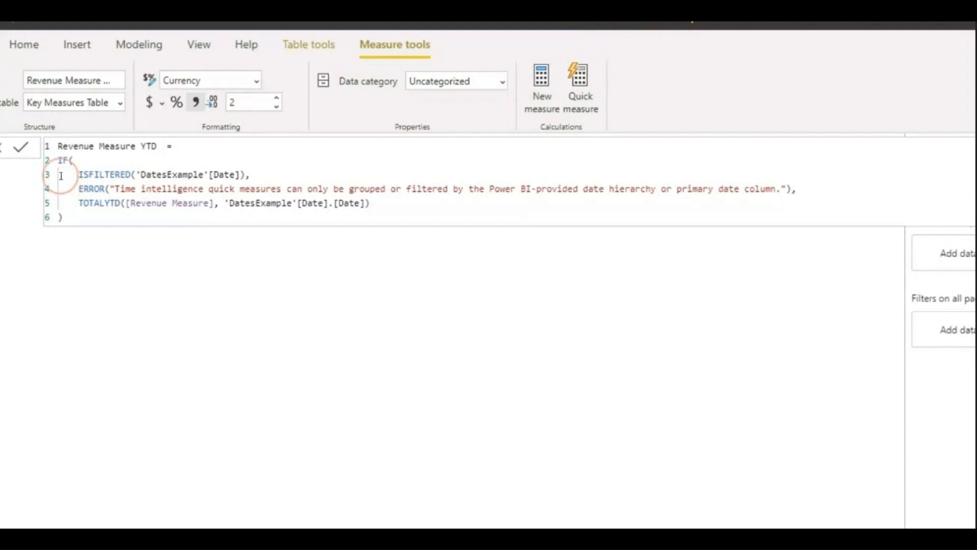
pyautogui.click(59, 160)
pyautogui.keyDown('shift'); pyautogui.click(93, 220); pyautogui.keyUp('shift')
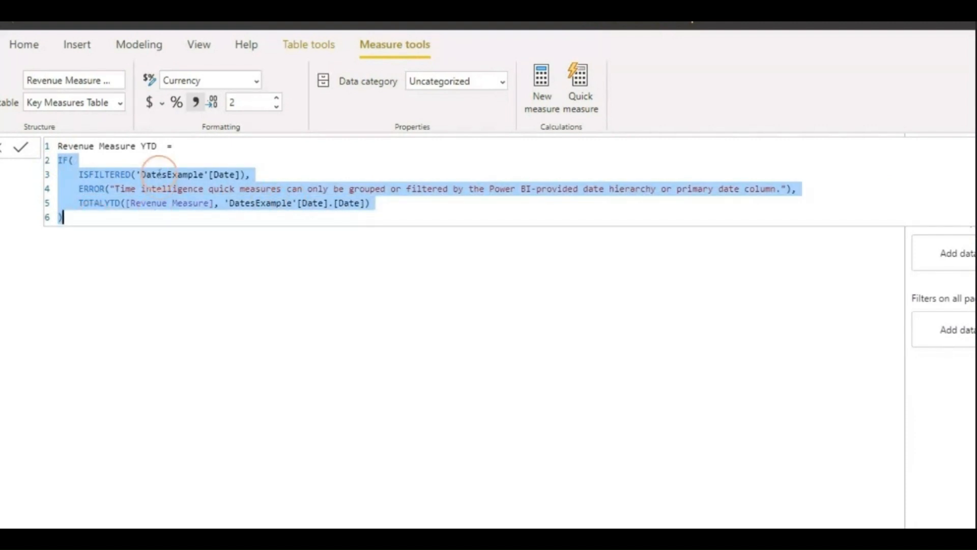
pyautogui.click(157, 175)
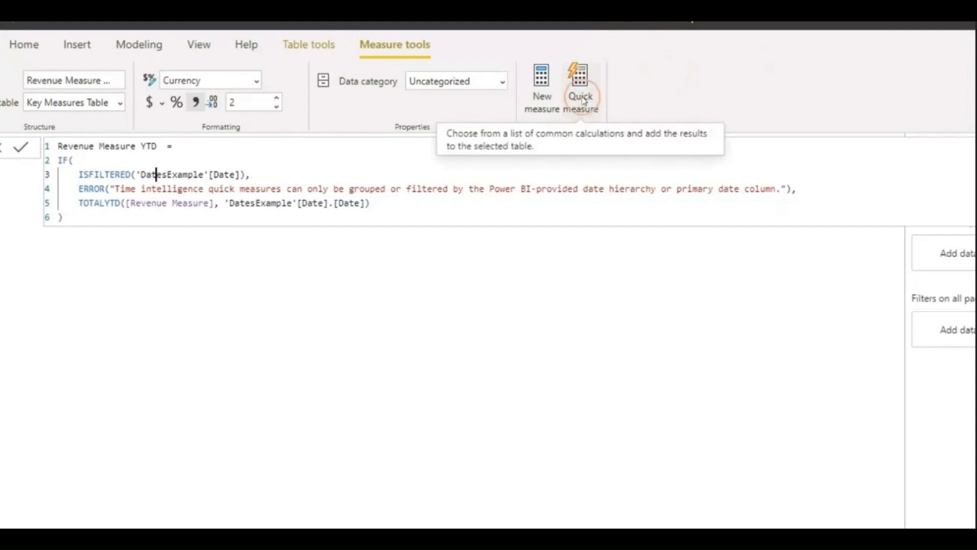
# Step: Start another quick measure and choose Filtered value as its calculation
pyautogui.click(580, 76)
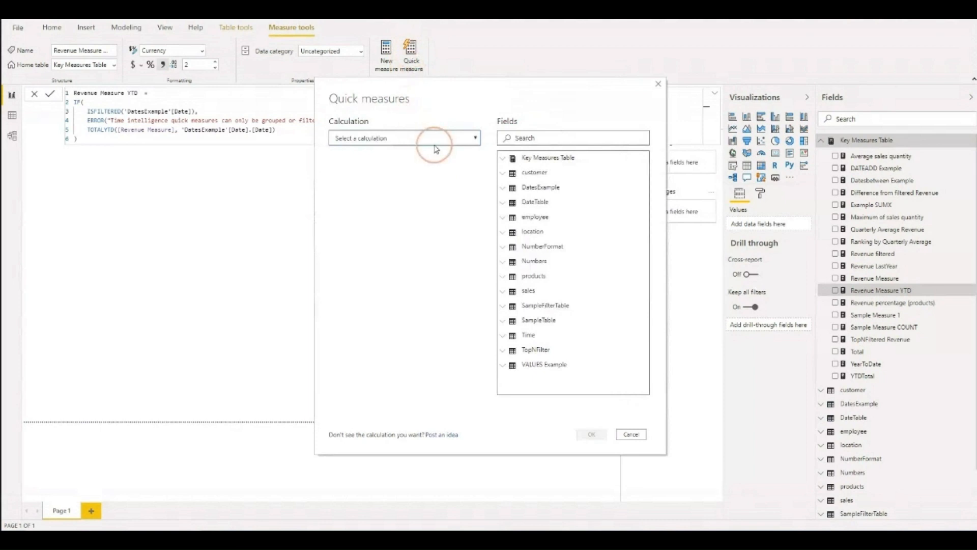
pyautogui.click(436, 138)
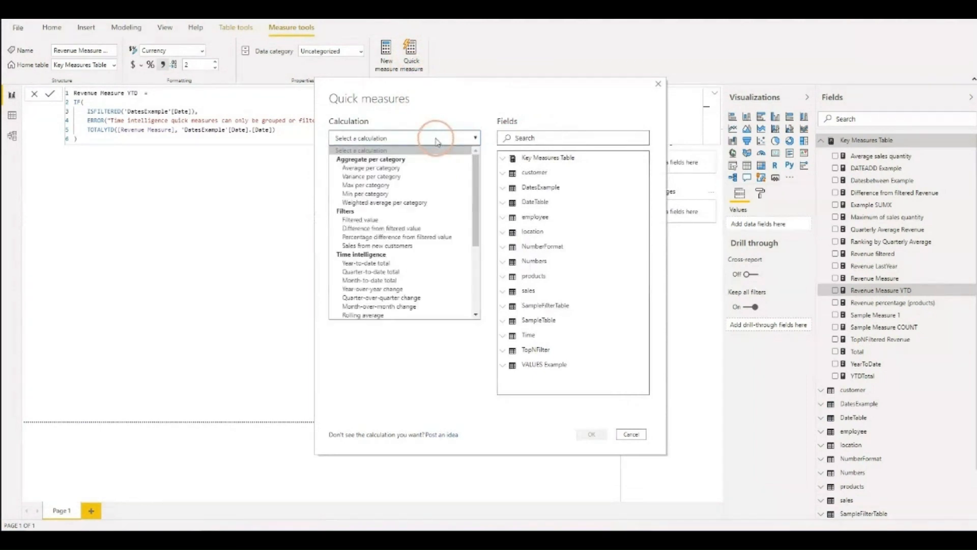
pyautogui.click(347, 222)
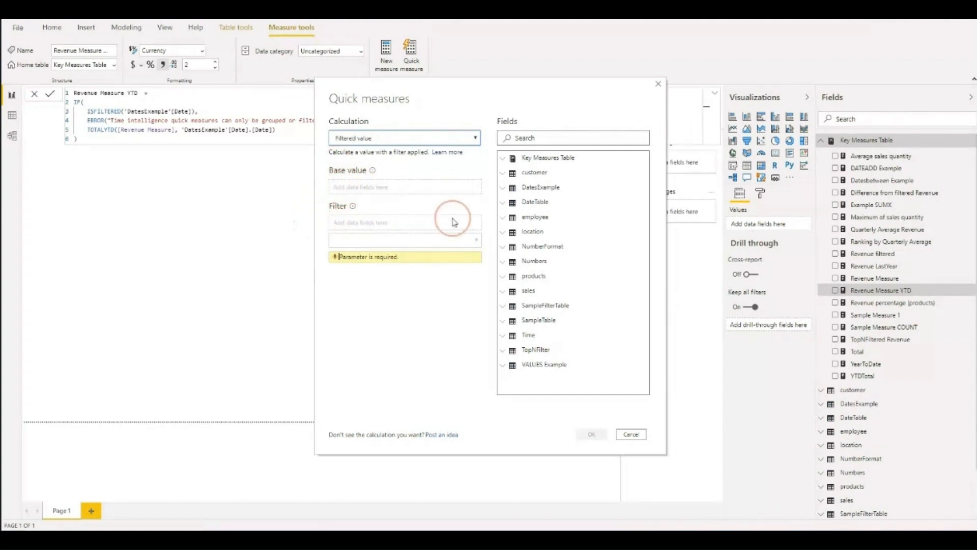
# Step: Set Revenue Measure from Key Measures Table as the base value of the filtered quick measure
pyautogui.click(503, 159)
pyautogui.click(502, 160)
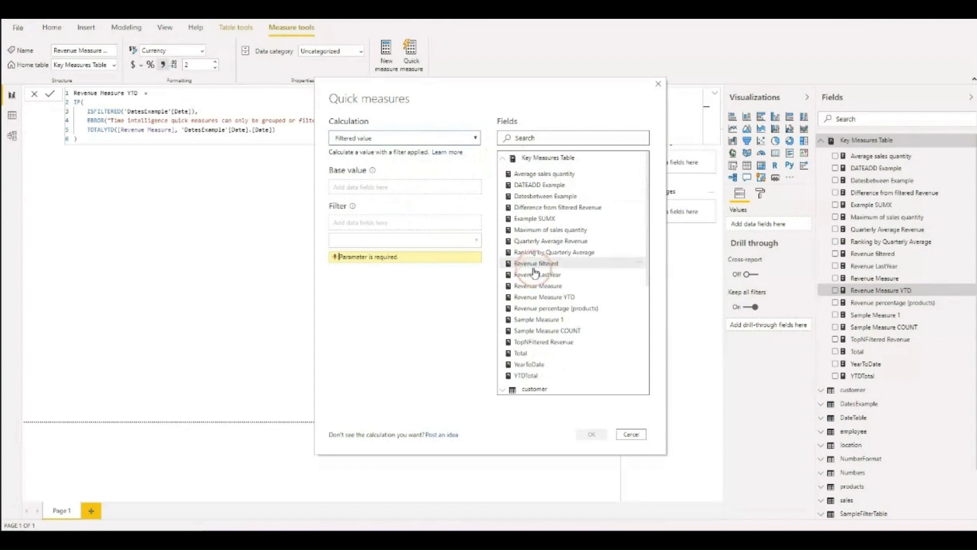
pyautogui.moveTo(521, 292); pyautogui.dragTo(402, 193)
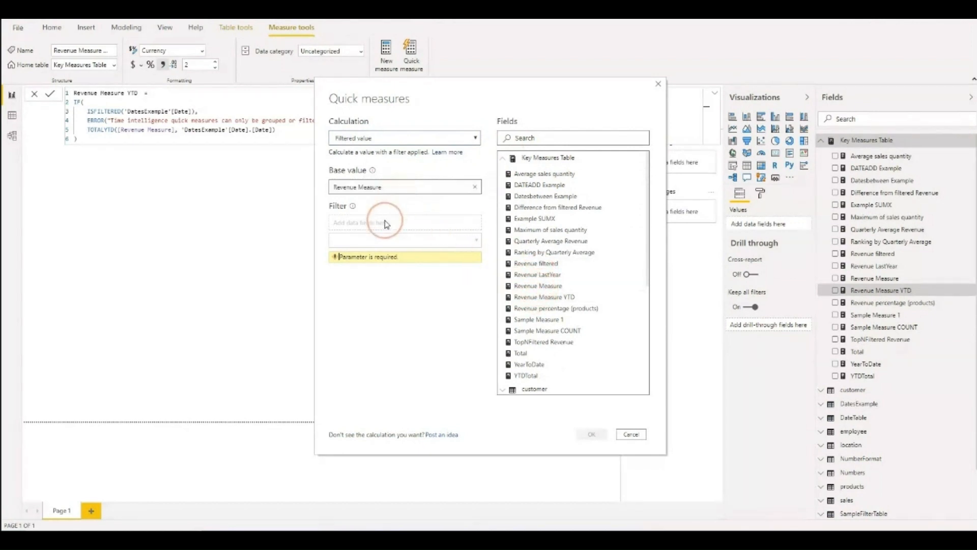
# Step: Try customer_id from the customer table as the base value, check its aggregation options, and restore Revenue Measure
pyautogui.click(474, 192)
pyautogui.scroll(-4, 572, 321)
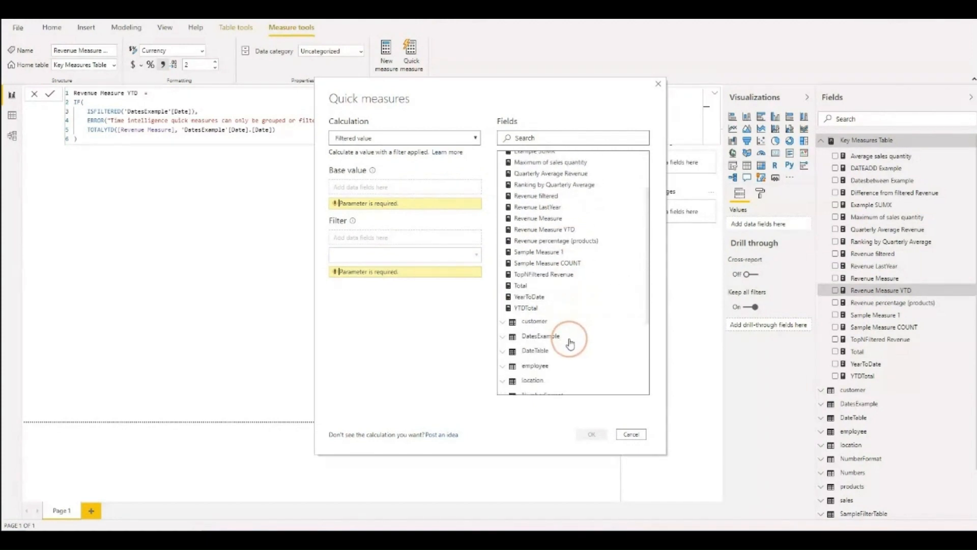
pyautogui.click(502, 287)
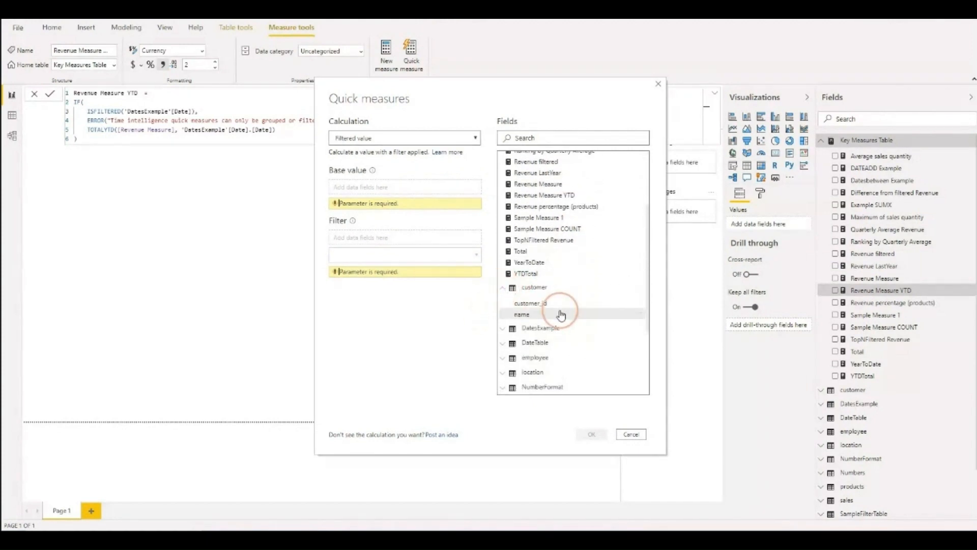
pyautogui.moveTo(565, 303); pyautogui.dragTo(402, 199)
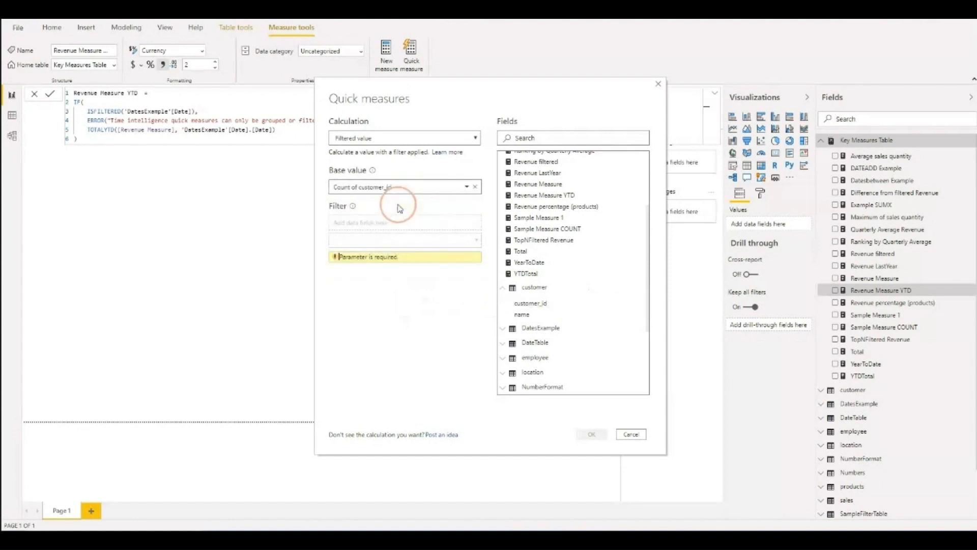
pyautogui.click(467, 187)
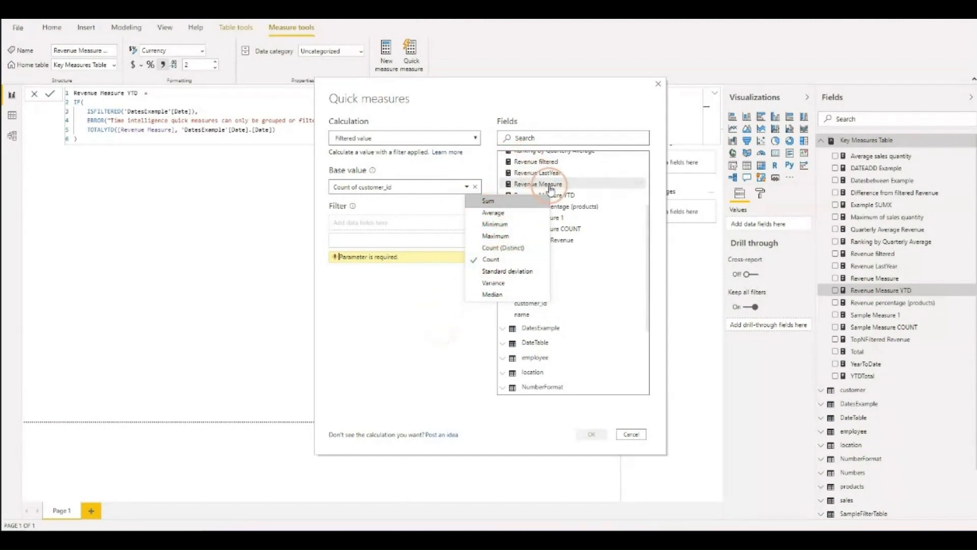
pyautogui.moveTo(538, 184); pyautogui.dragTo(407, 188)
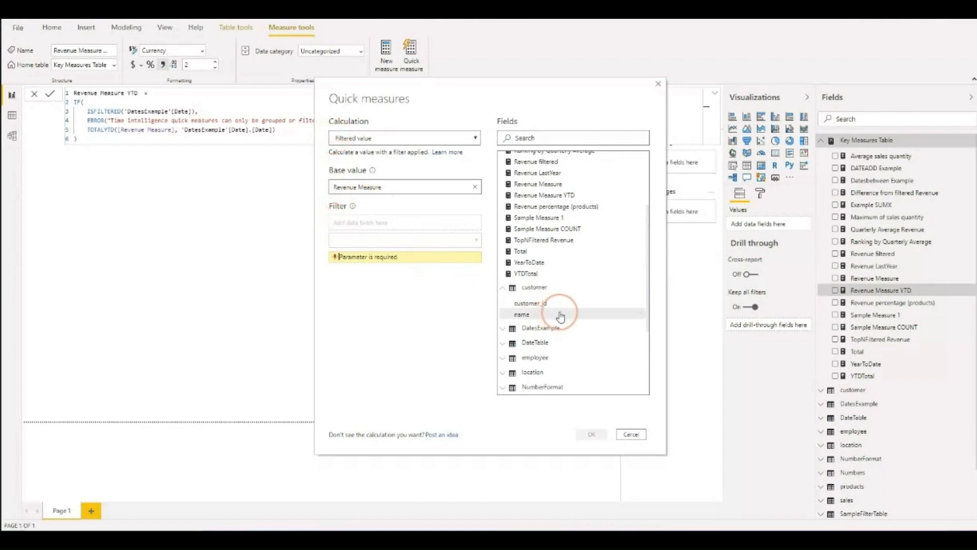
# Step: Set the state field of the location table as the quick measure's filter
pyautogui.scroll(-3, 561, 317)
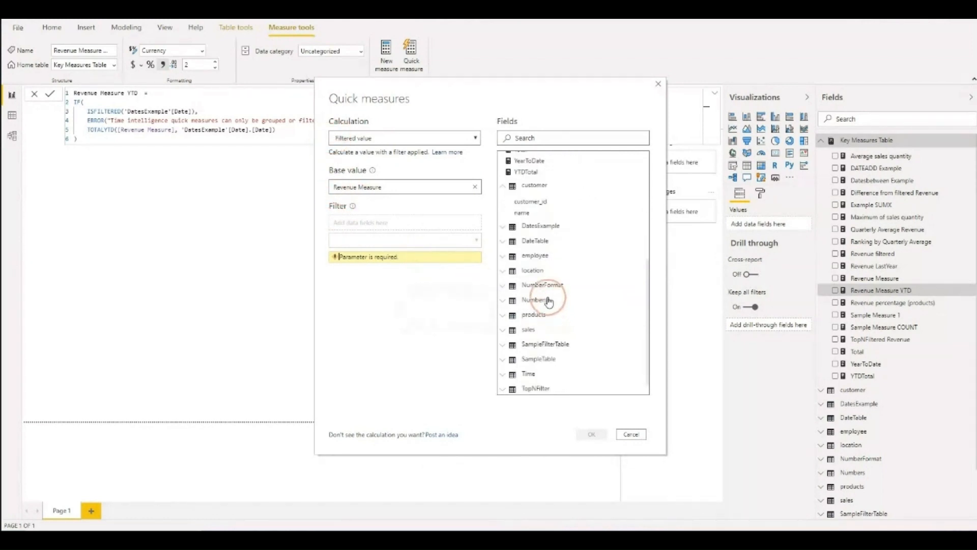
pyautogui.click(503, 272)
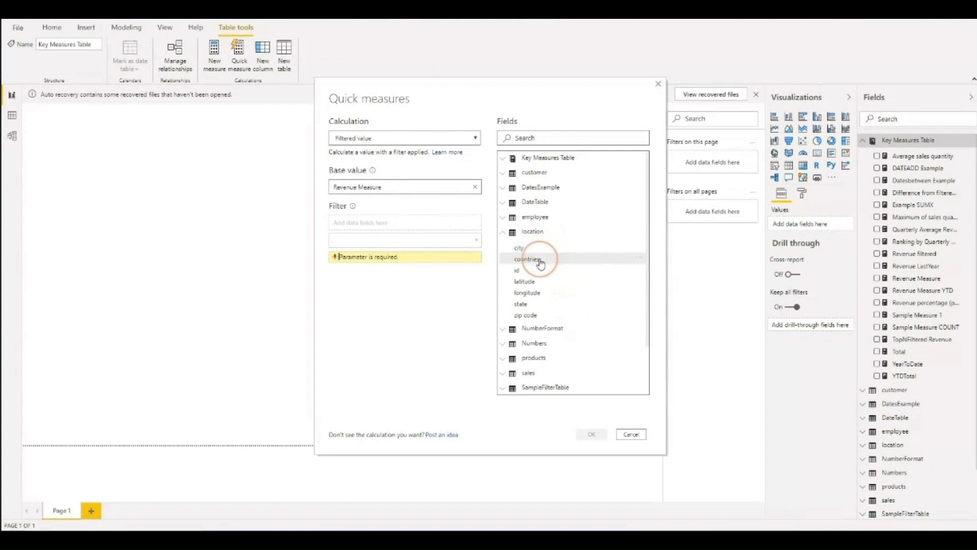
pyautogui.moveTo(532, 305); pyautogui.dragTo(374, 224)
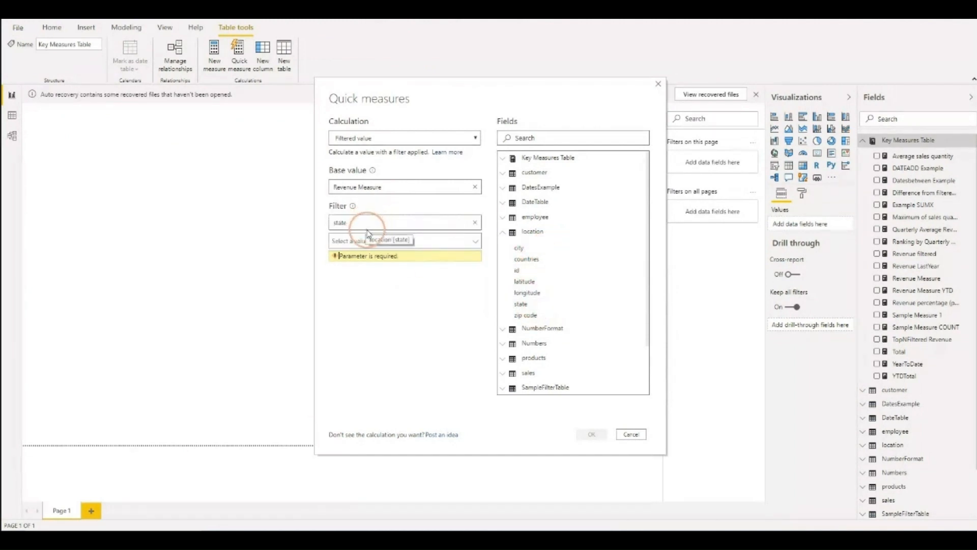
# Step: Choose Alabama, Florida, Iowa and California as the filter's state values and create the quick measure
pyautogui.click(474, 242)
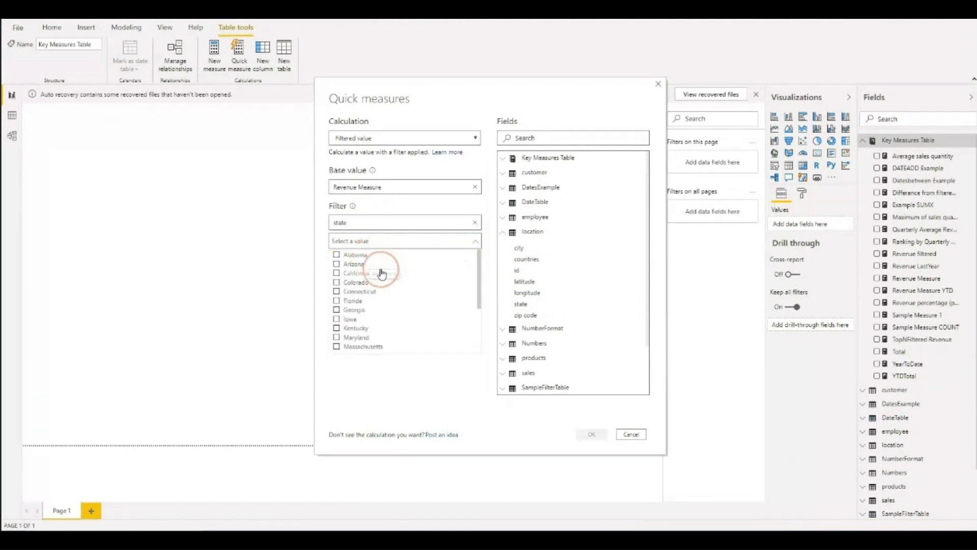
pyautogui.scroll(-1, 379, 275)
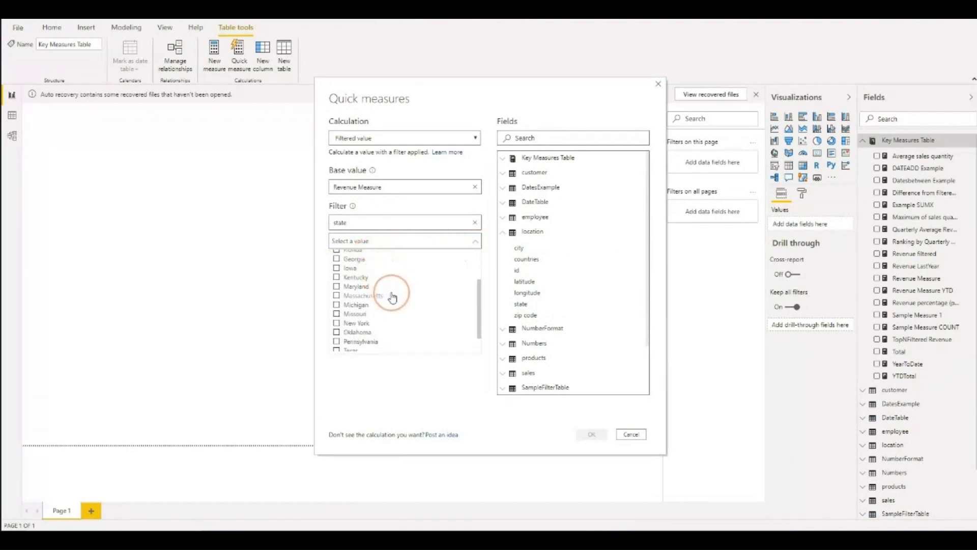
pyautogui.scroll(1, 392, 296)
pyautogui.click(337, 254)
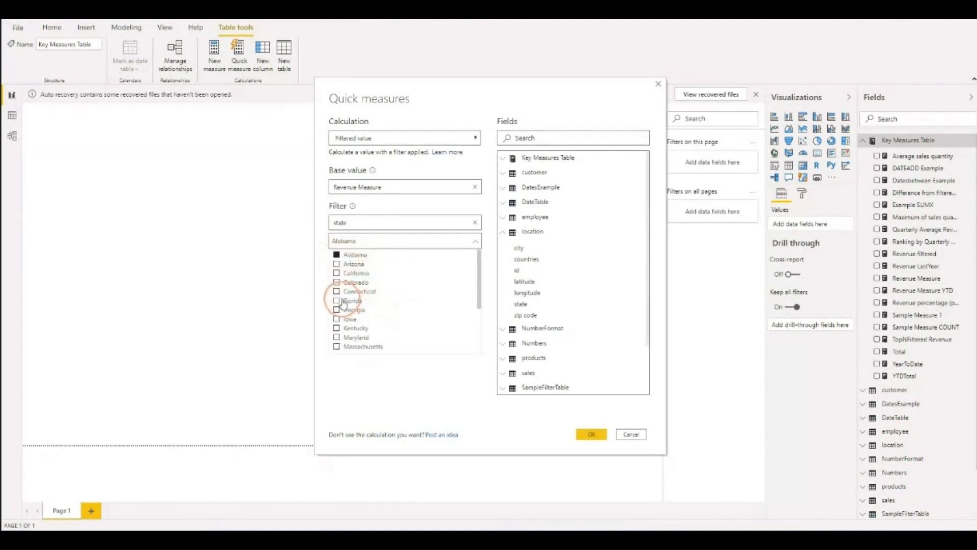
pyautogui.click(337, 301)
pyautogui.scroll(-1, 402, 301)
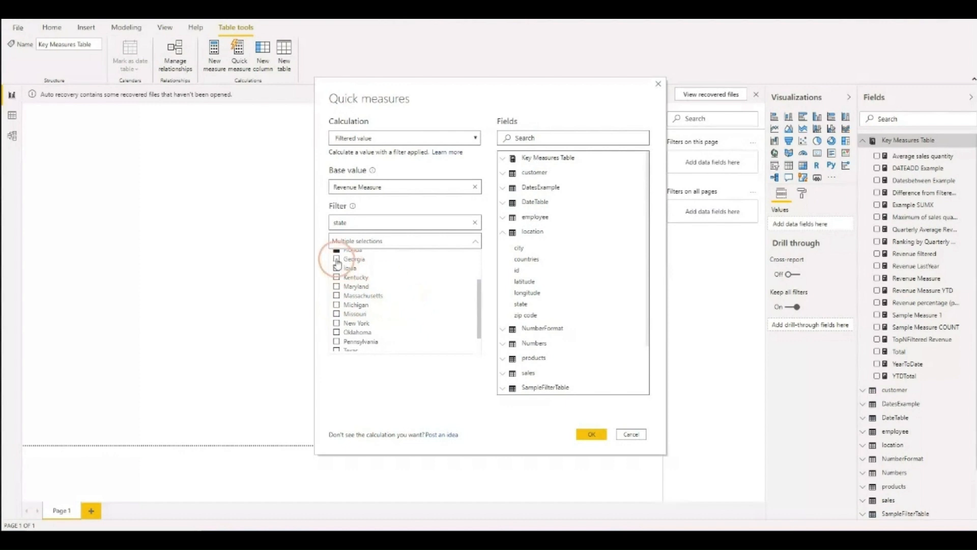
pyautogui.click(336, 268)
pyautogui.scroll(1, 399, 290)
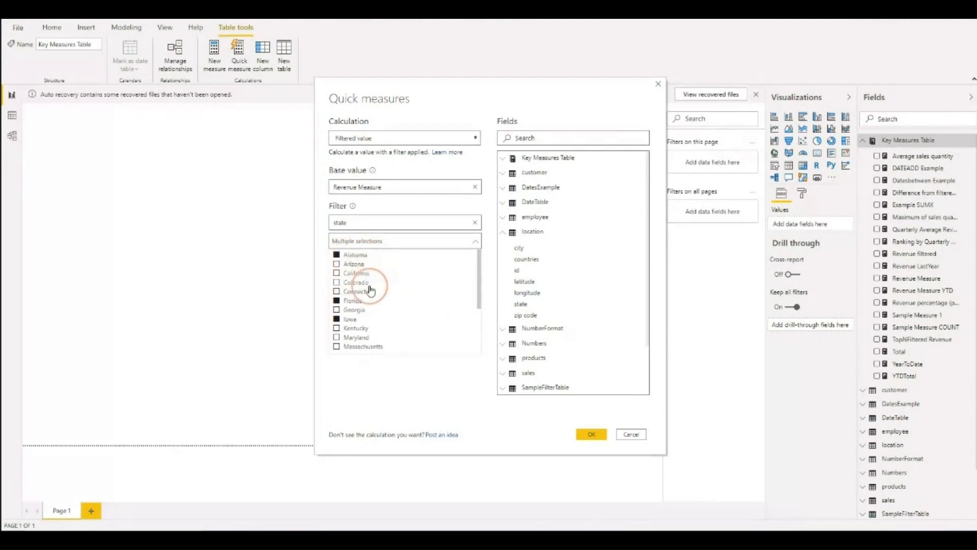
pyautogui.click(336, 274)
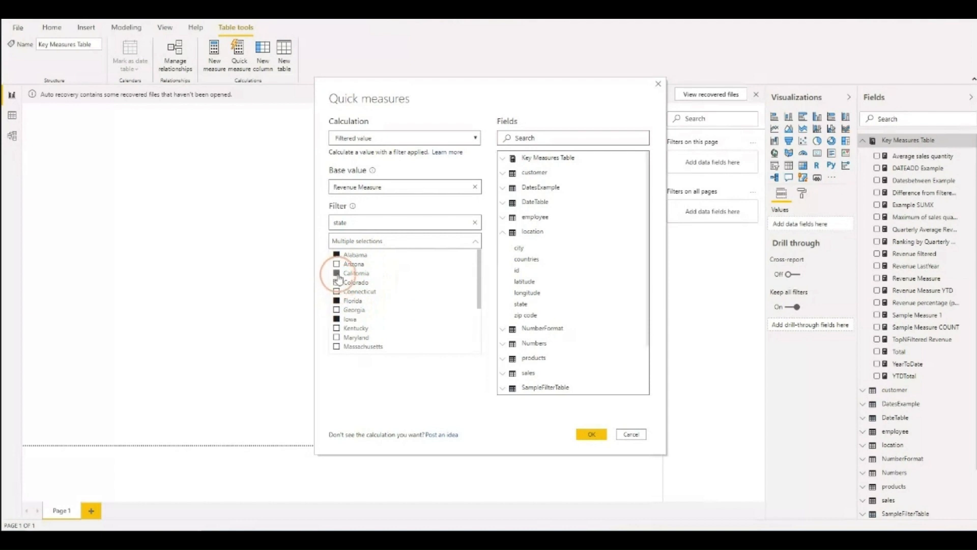
pyautogui.click(584, 433)
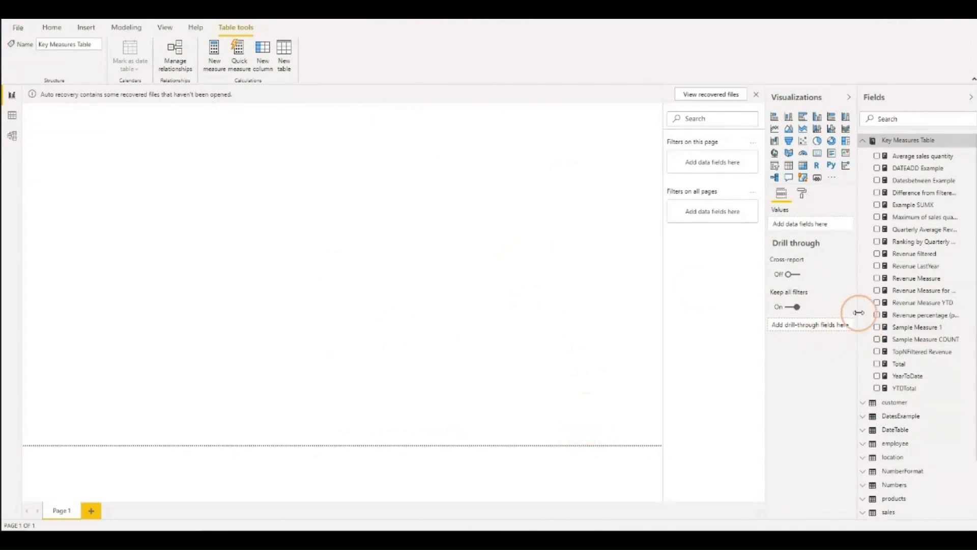
# Step: Place the new four-state revenue measure on the report canvas as a table visual and widen it
pyautogui.moveTo(855, 313); pyautogui.dragTo(816, 319)
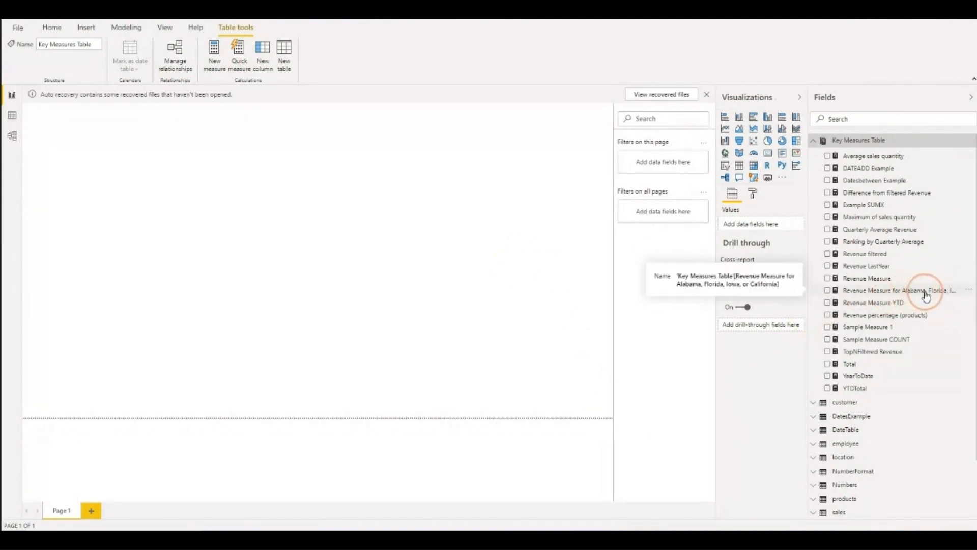
pyautogui.moveTo(933, 293); pyautogui.dragTo(316, 185)
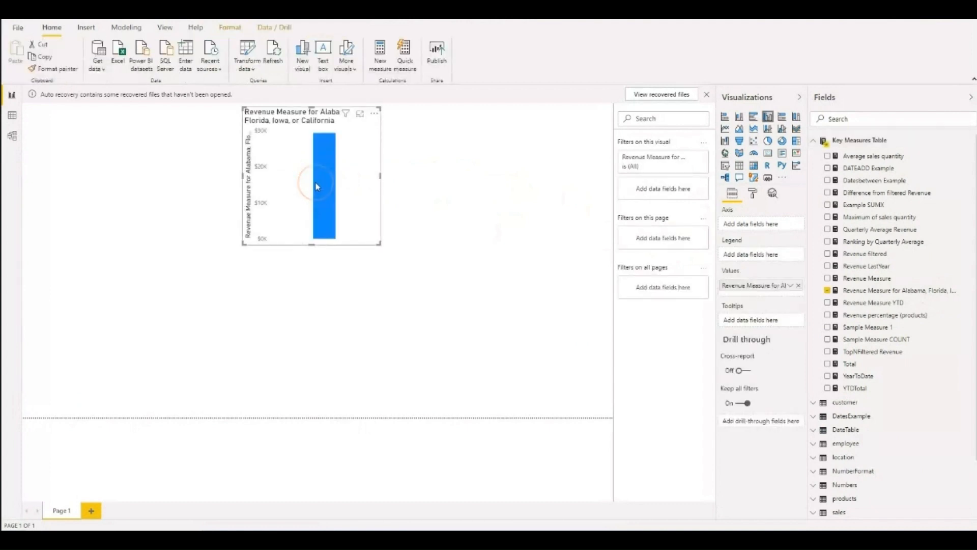
pyautogui.moveTo(318, 153)
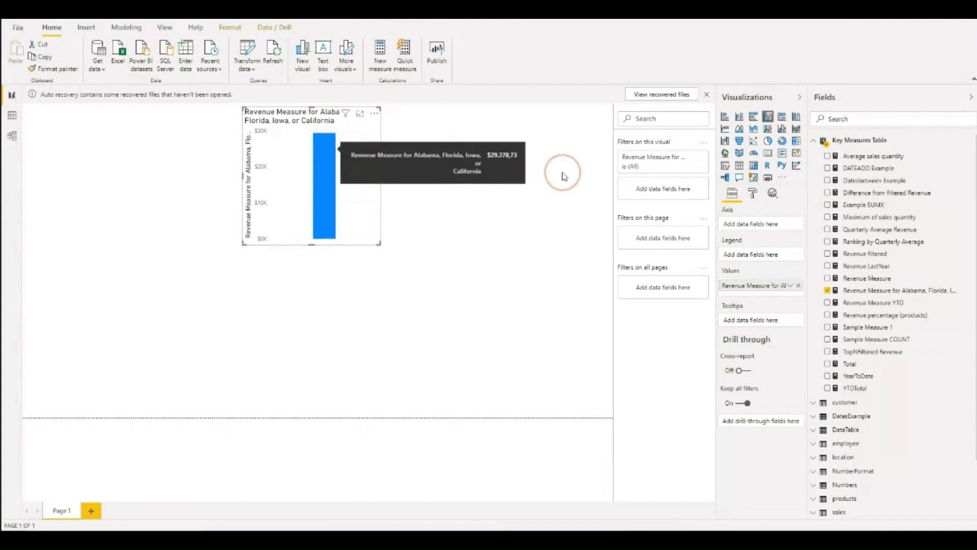
pyautogui.click(739, 165)
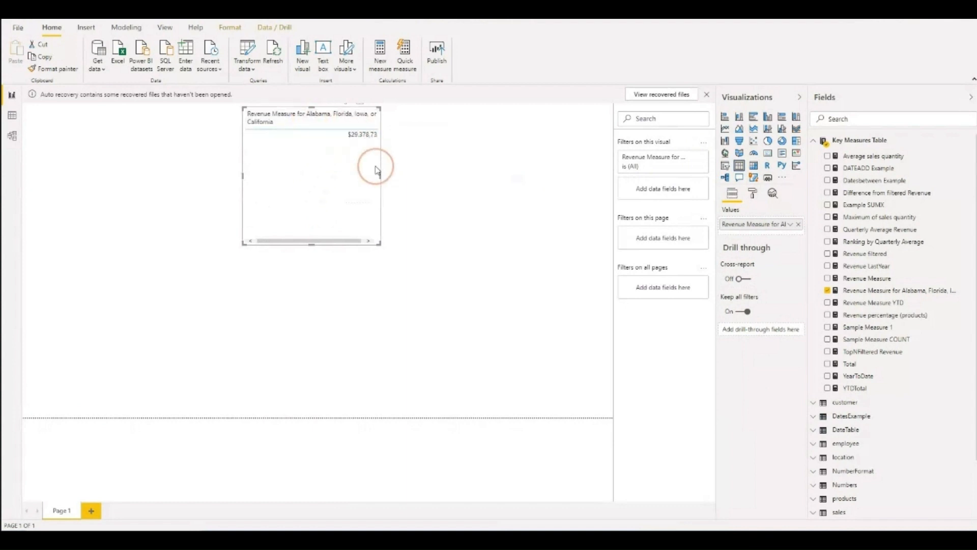
pyautogui.moveTo(379, 175); pyautogui.dragTo(534, 197)
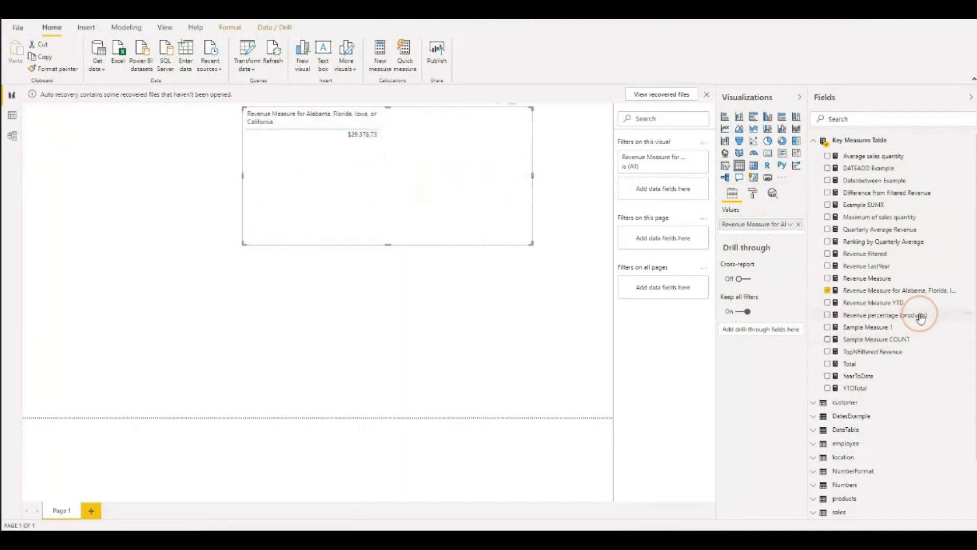
# Step: Add Revenue Measure and the location table's state field to the table visual
pyautogui.moveTo(906, 280); pyautogui.dragTo(756, 234)
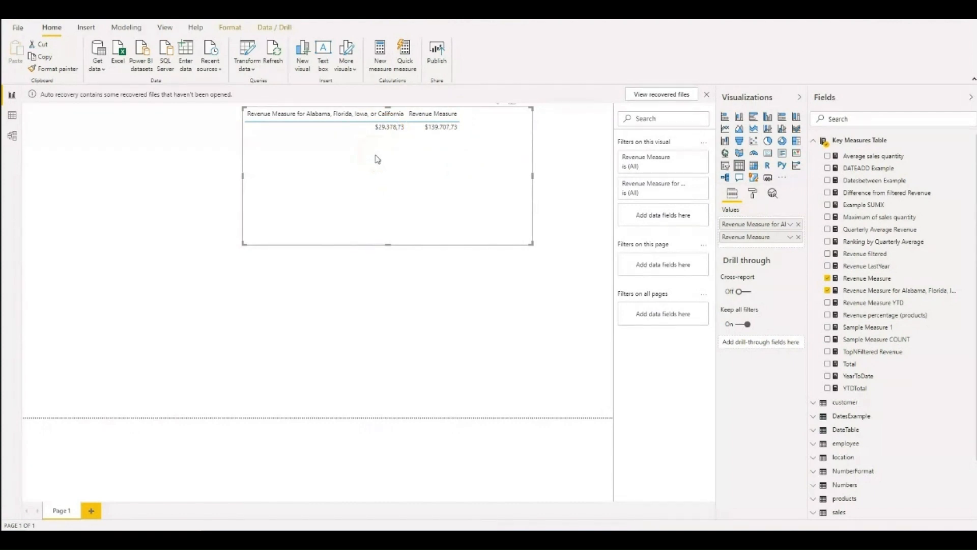
pyautogui.scroll(-3, 825, 353)
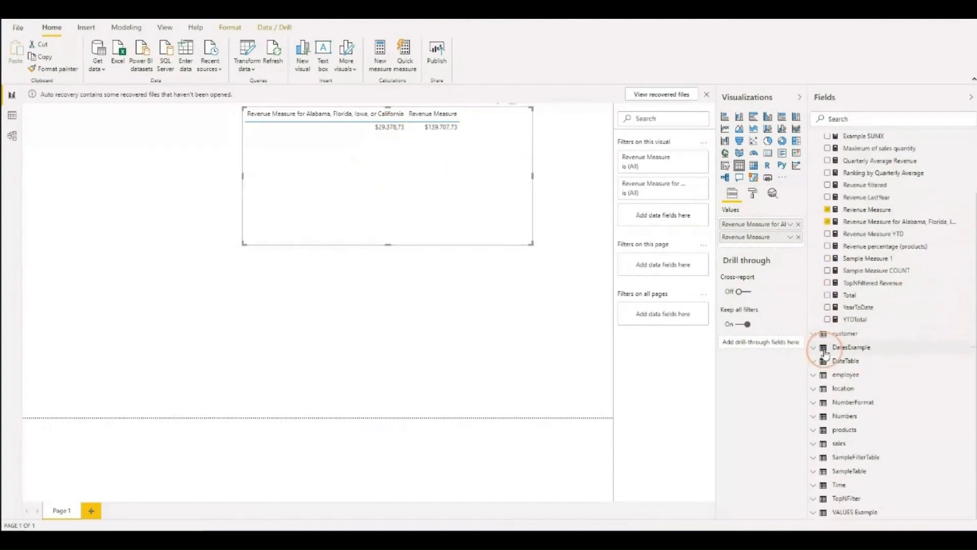
pyautogui.click(813, 391)
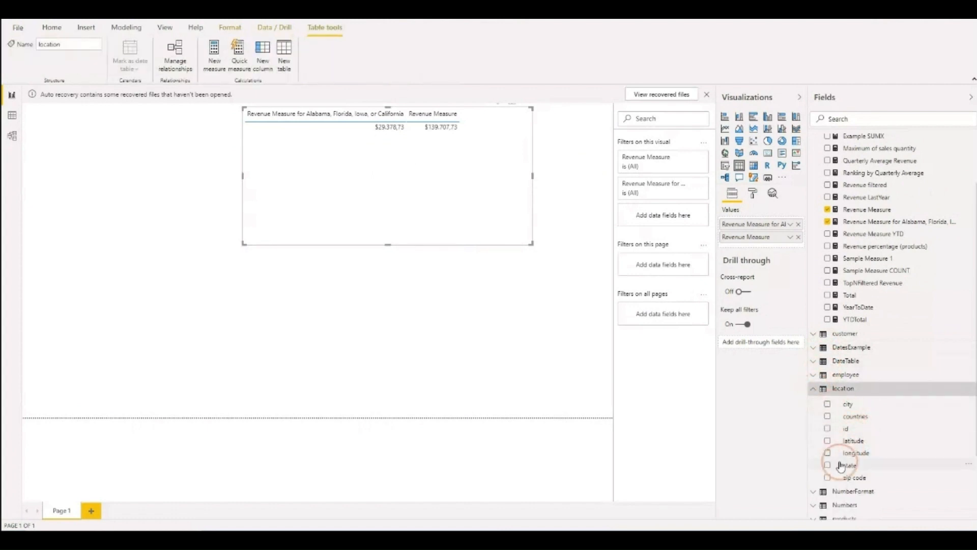
pyautogui.moveTo(871, 470); pyautogui.dragTo(776, 250)
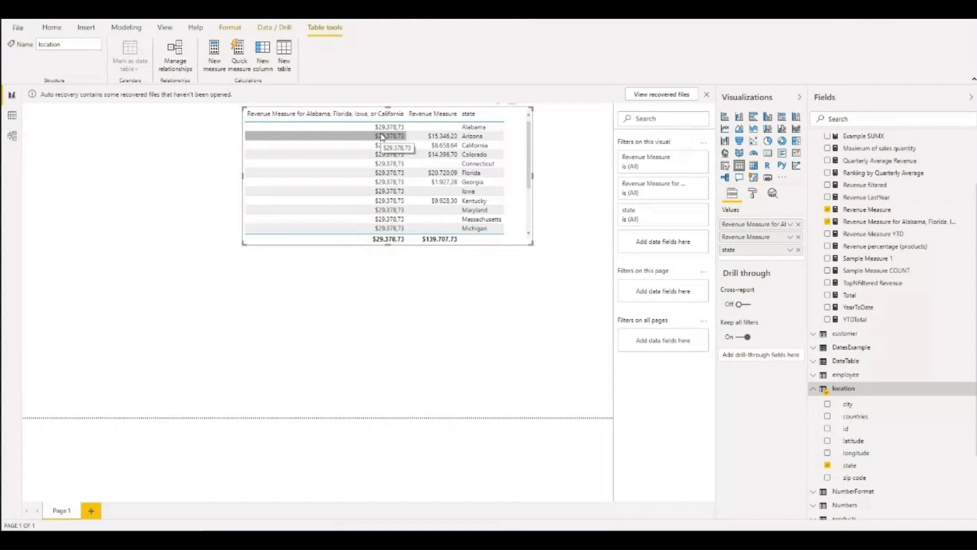
# Step: Open the four-state measure's formula and examine its CALCULATE arguments, [Revenue Measure] and 'location'[state]
pyautogui.click(862, 222)
pyautogui.click(112, 150)
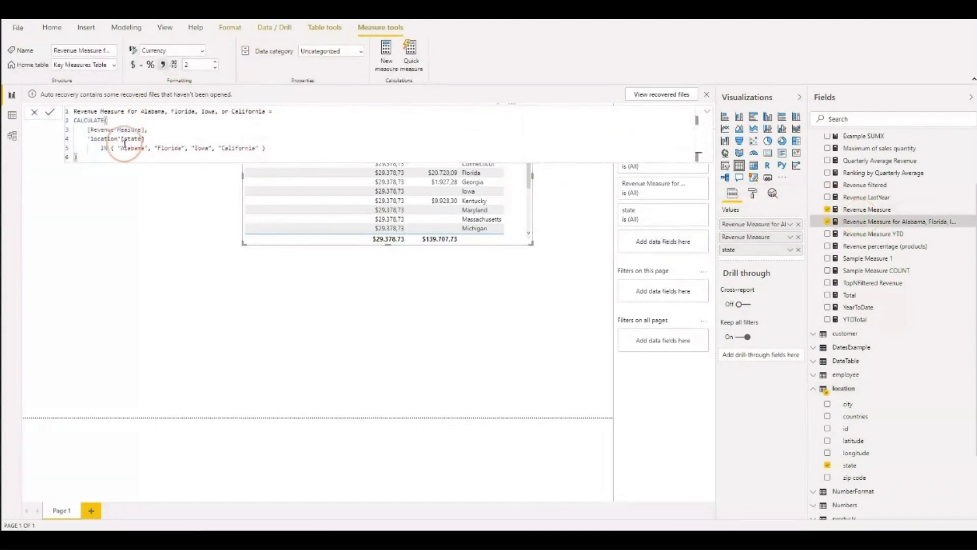
pyautogui.write('{')
pyautogui.click(87, 137)
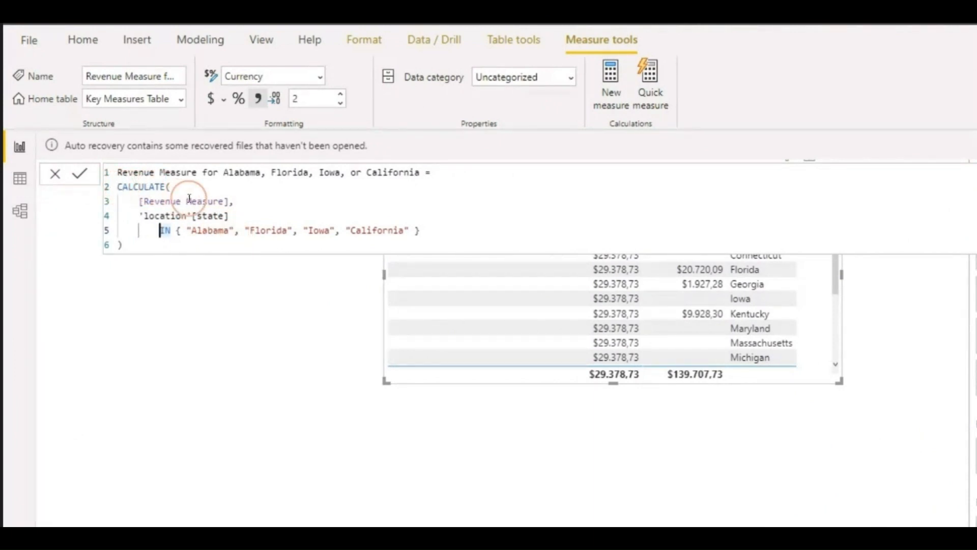
pyautogui.moveTo(139, 201); pyautogui.dragTo(231, 200)
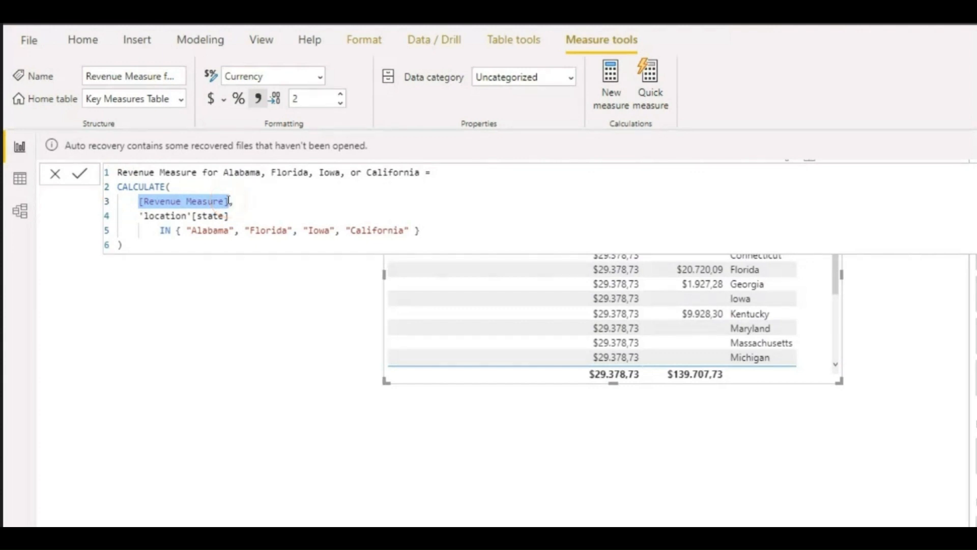
pyautogui.moveTo(139, 216); pyautogui.dragTo(245, 213)
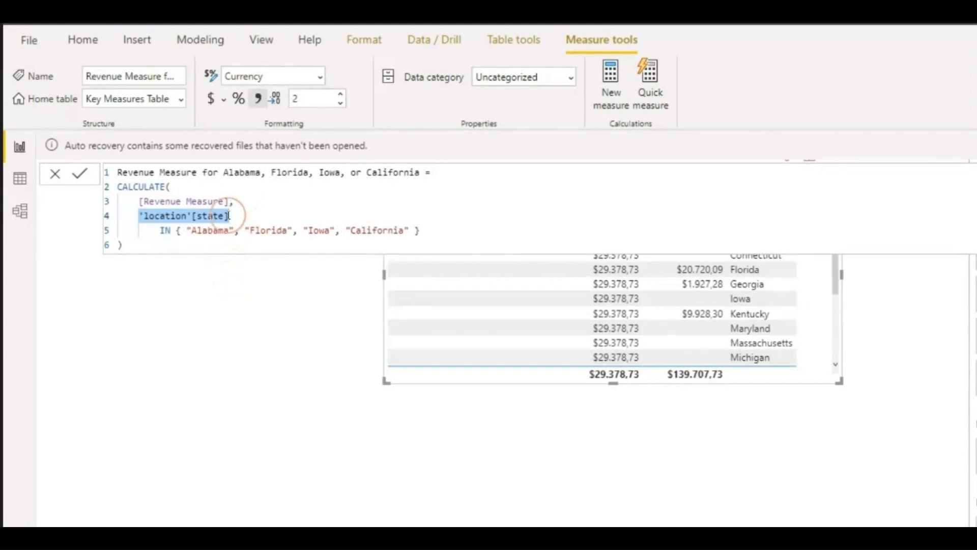
# Step: Try an equals sign before IN in the formula's state condition, and remove it again
pyautogui.click(159, 229)
pyautogui.click(210, 219)
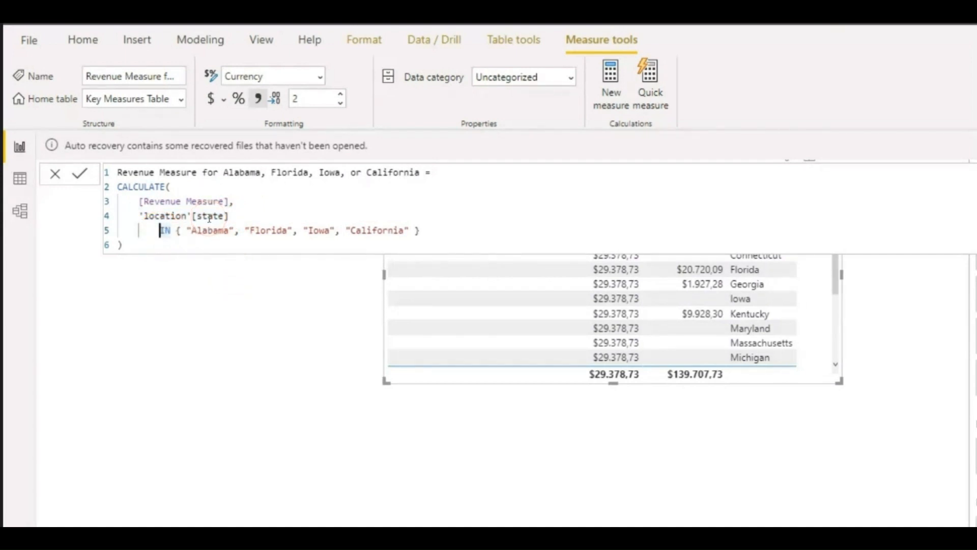
pyautogui.write('=')
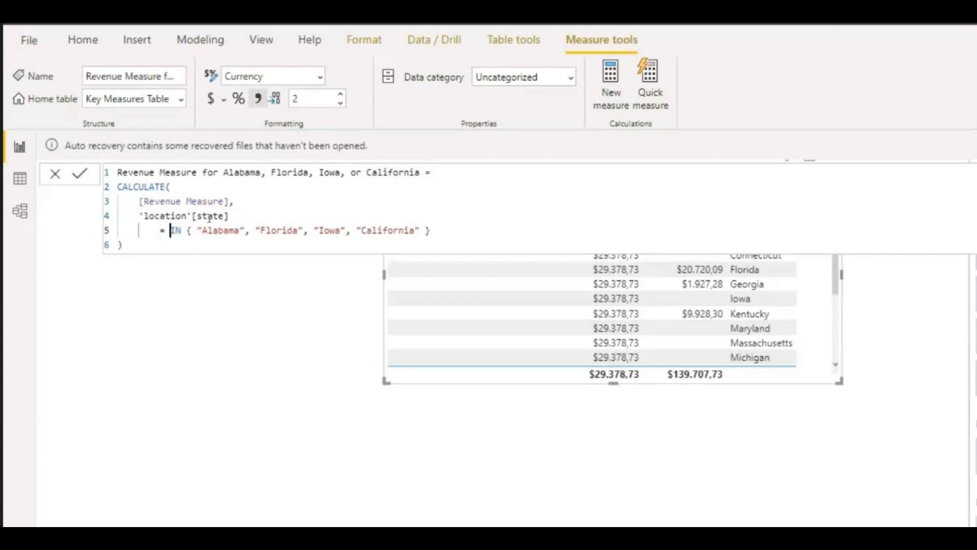
pyautogui.press('BackSpace')
pyautogui.press('BackSpace')
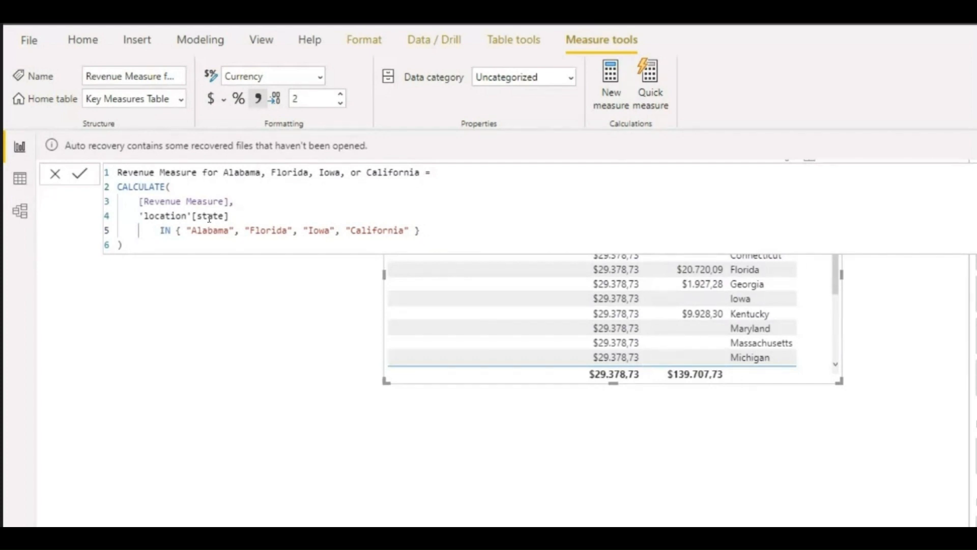
# Step: Insert an opening FILTER( before 'location'[state] in the four-state revenue measure's formula
pyautogui.click(159, 231)
pyautogui.moveTo(159, 231); pyautogui.dragTo(173, 230)
pyautogui.click(136, 216)
pyautogui.write('FILTE')
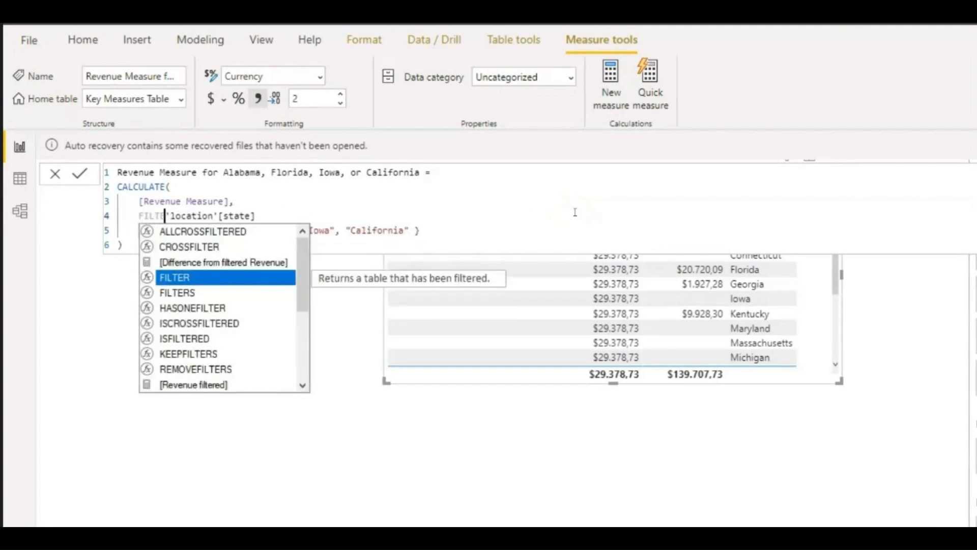
pyautogui.write('R(')
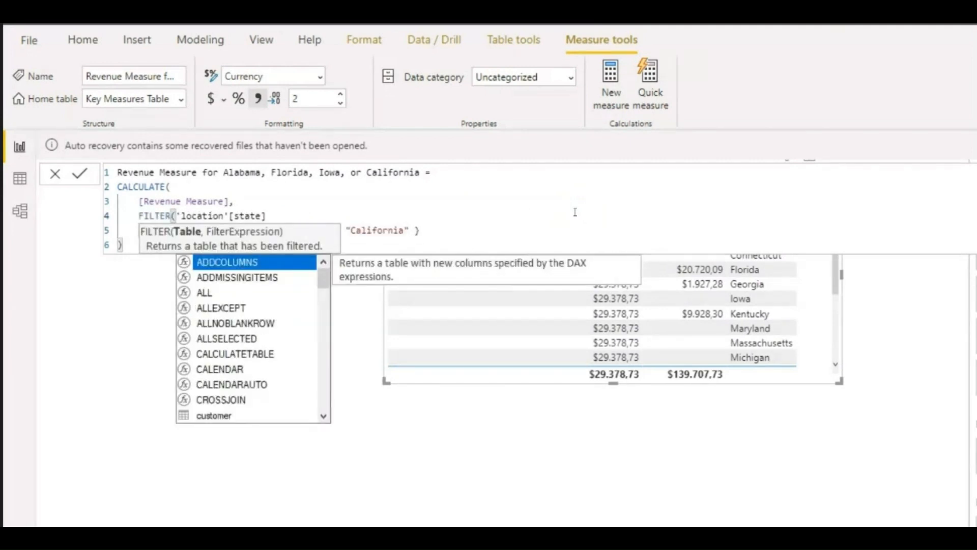
pyautogui.click(451, 211)
pyautogui.click(360, 201)
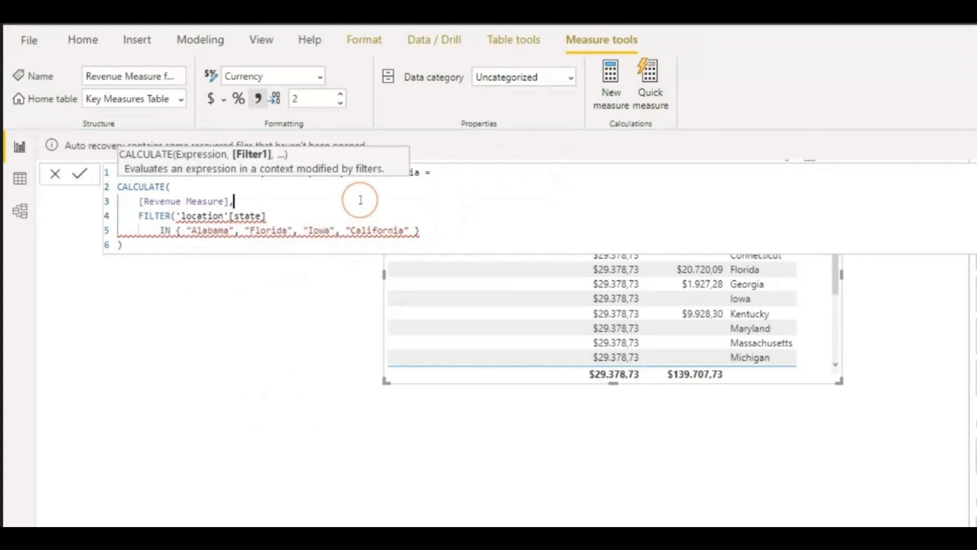
pyautogui.click(330, 210)
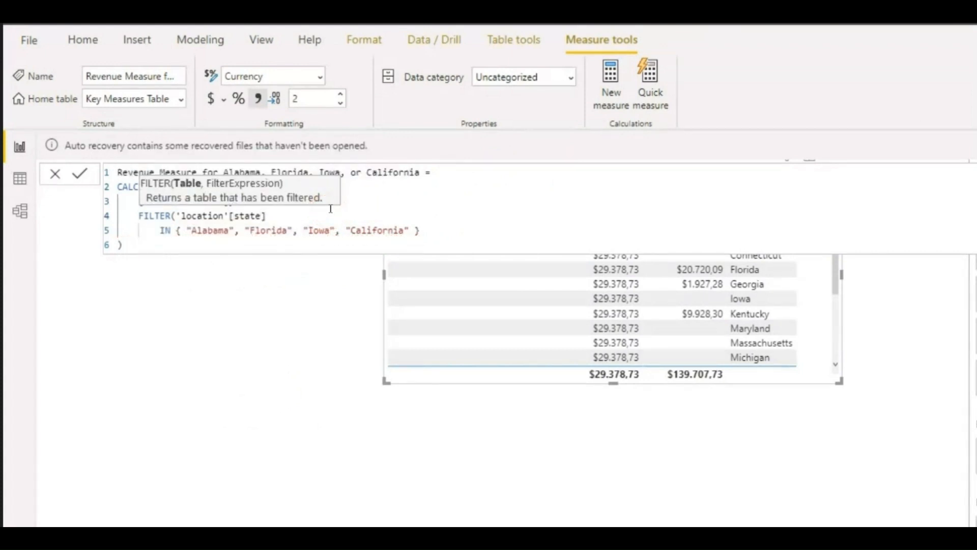
# Step: Give FILTER the location table as its first argument, close it after the state list, and commit the formula
pyautogui.press('BackSpace')
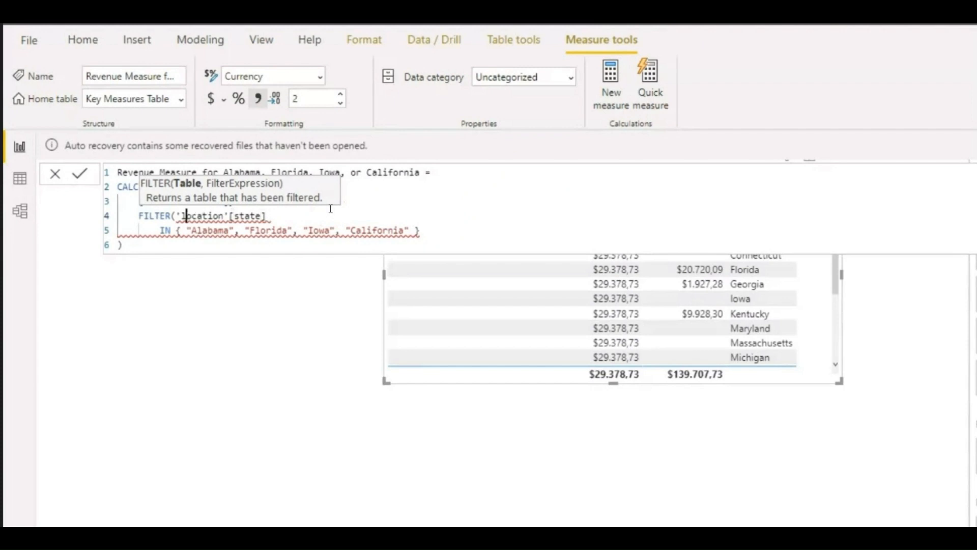
pyautogui.write('locati')
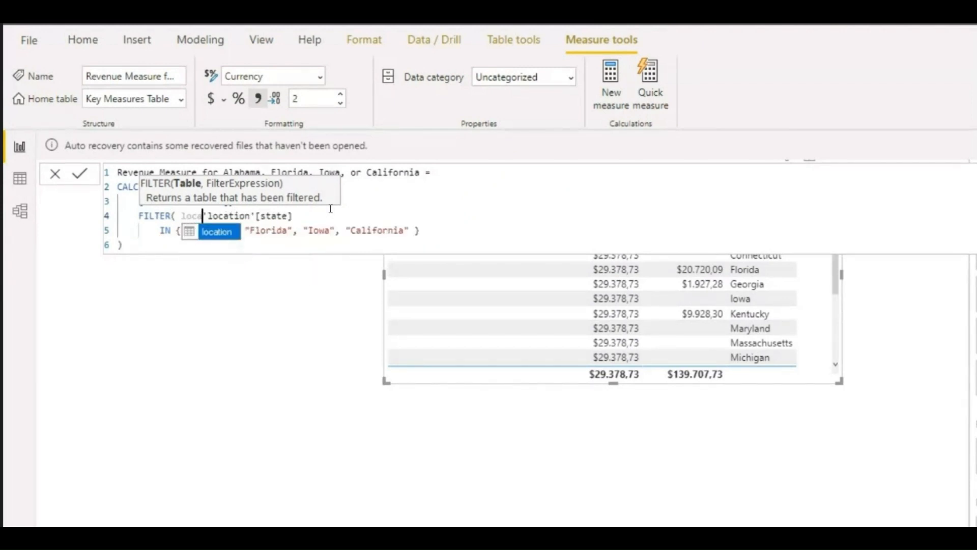
pyautogui.press('Tab')
pyautogui.write(',')
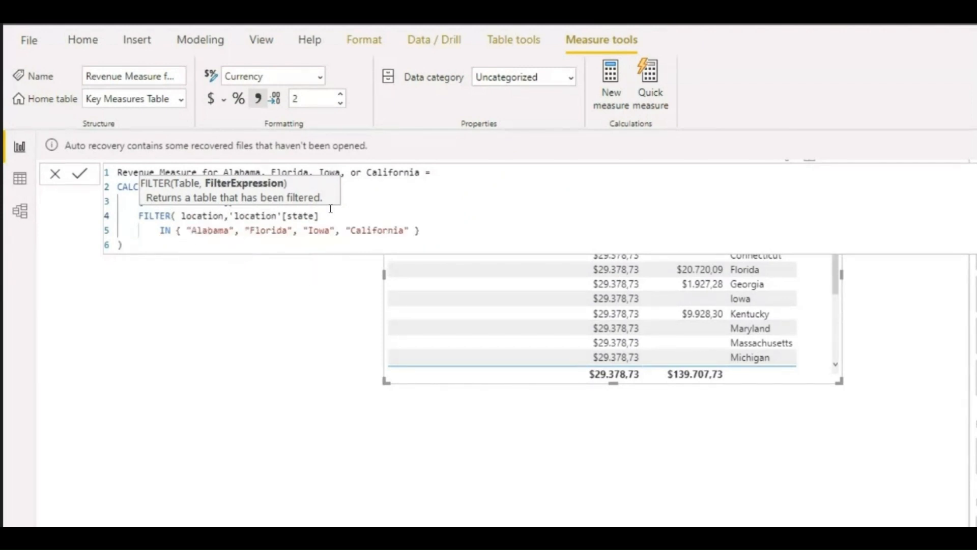
pyautogui.click(332, 216)
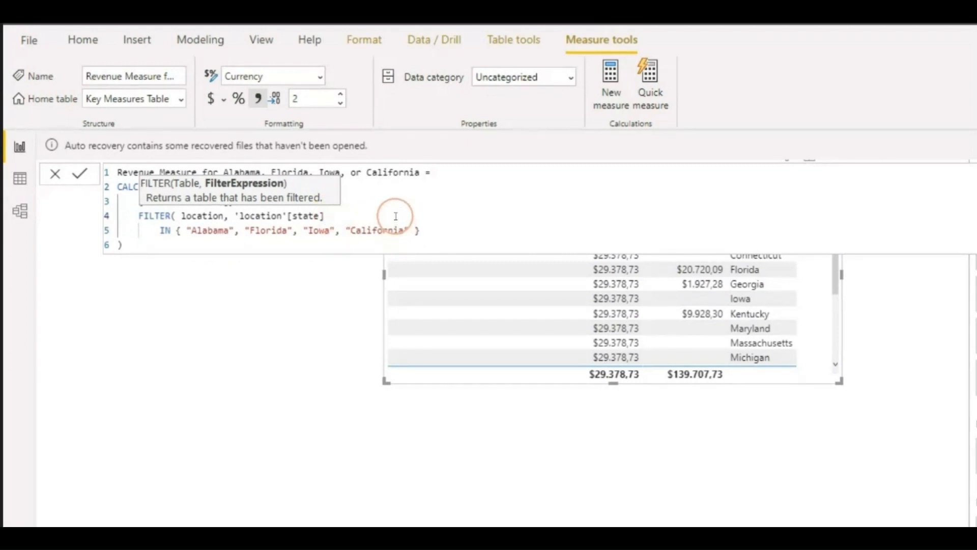
pyautogui.click(427, 230)
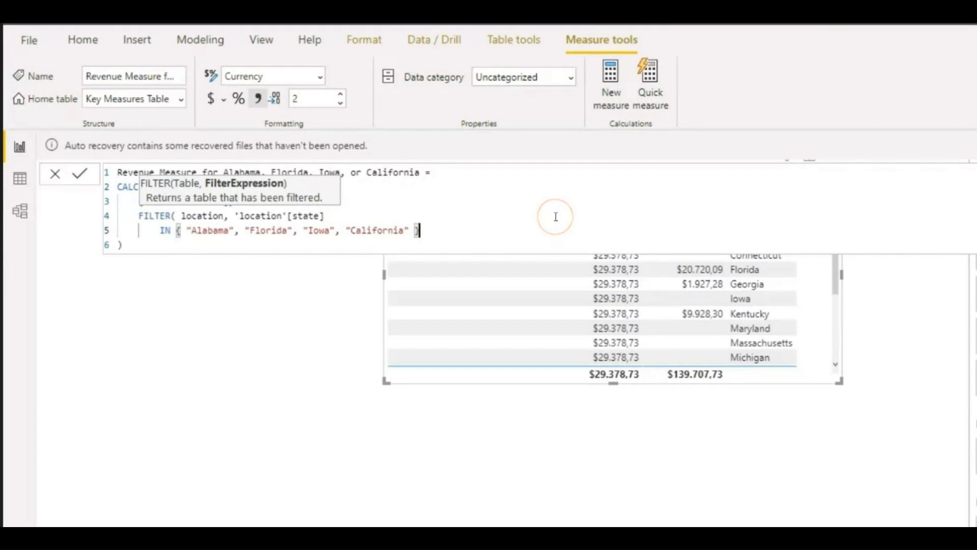
pyautogui.write(')')
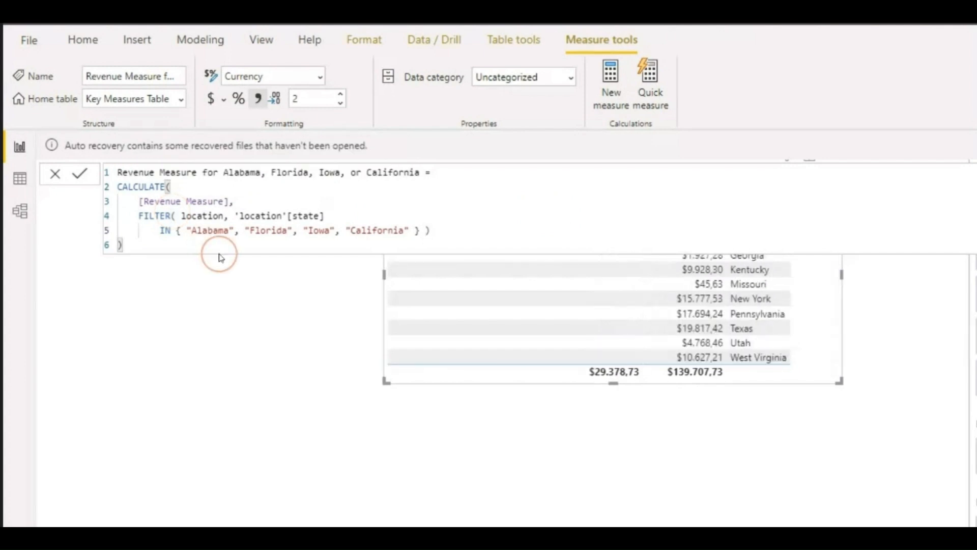
# Step: Start a quick measure using Difference from filtered value, with Revenue Measure as the base value
pyautogui.click(939, 312)
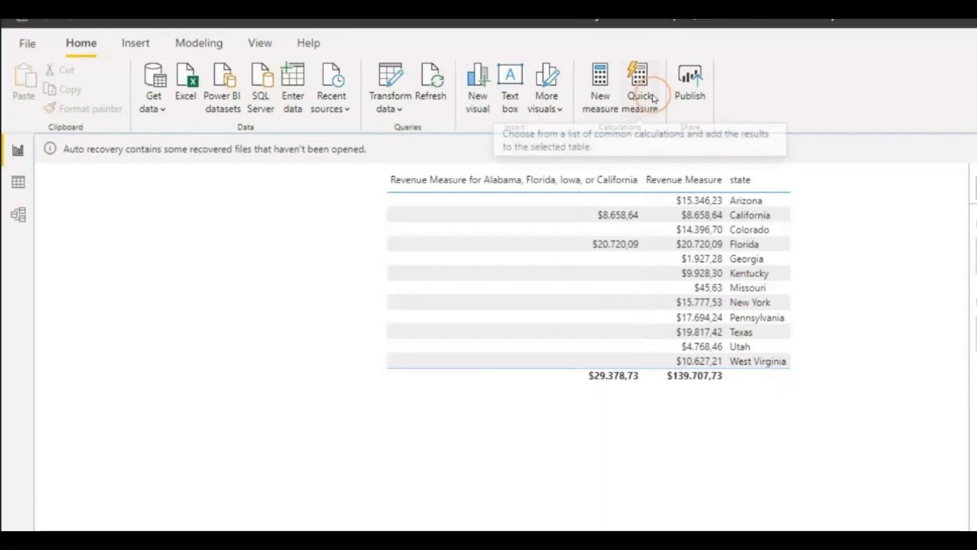
pyautogui.click(656, 94)
pyautogui.click(458, 98)
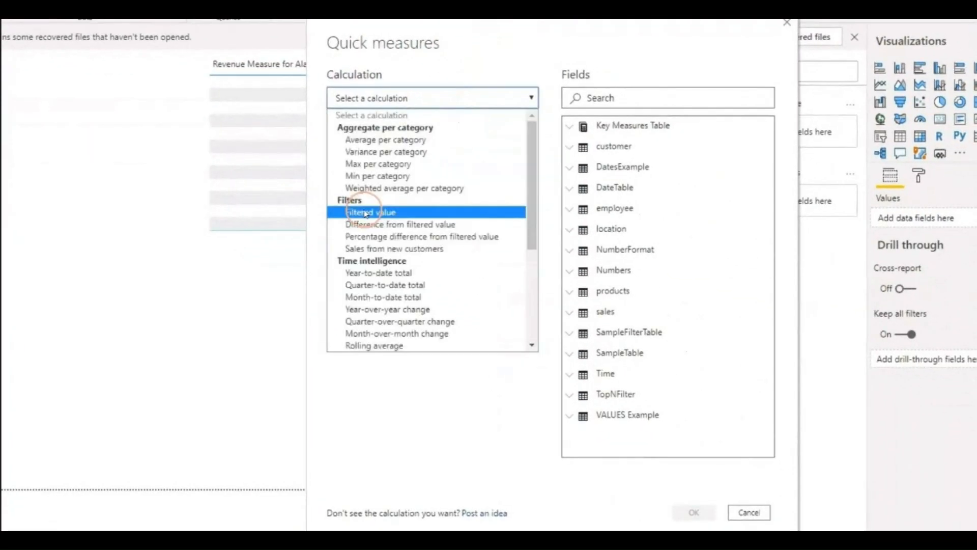
pyautogui.click(373, 213)
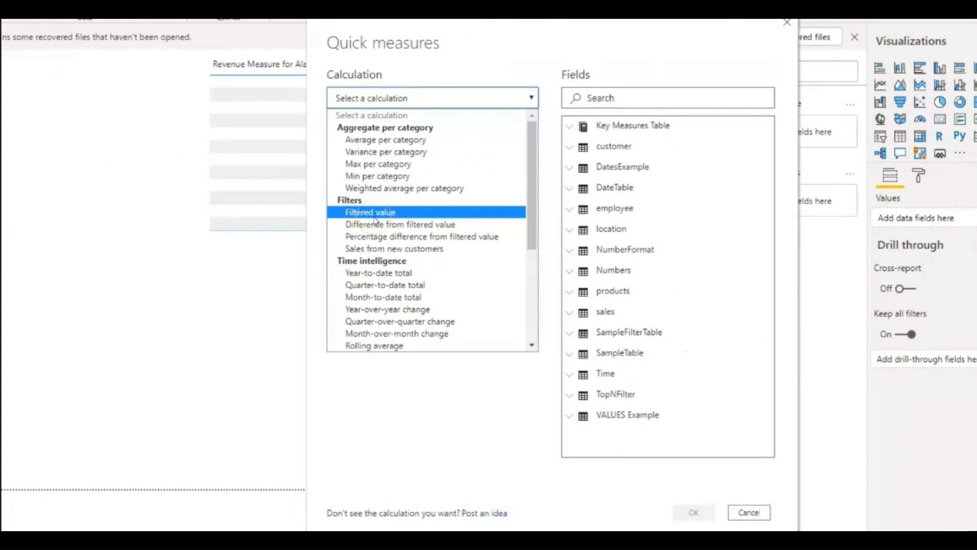
pyautogui.click(363, 228)
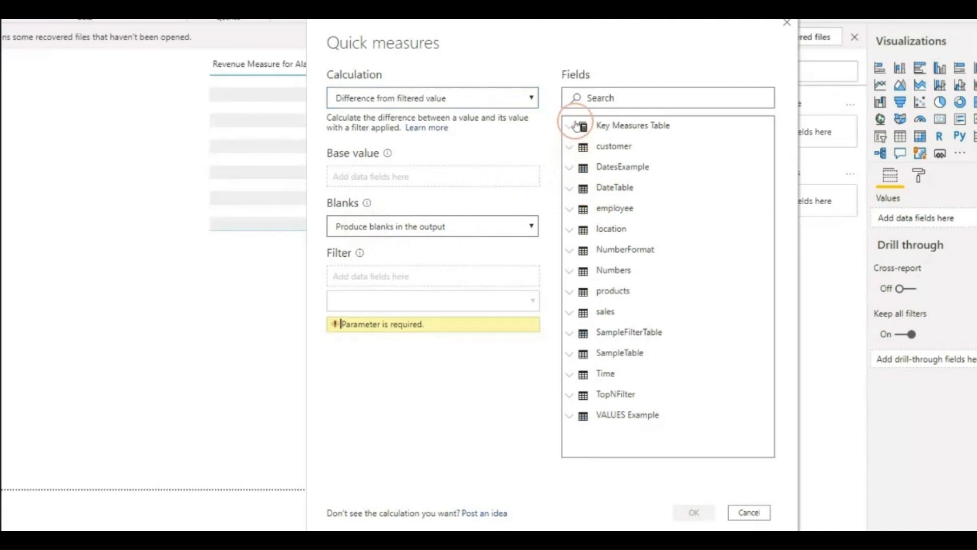
pyautogui.click(576, 126)
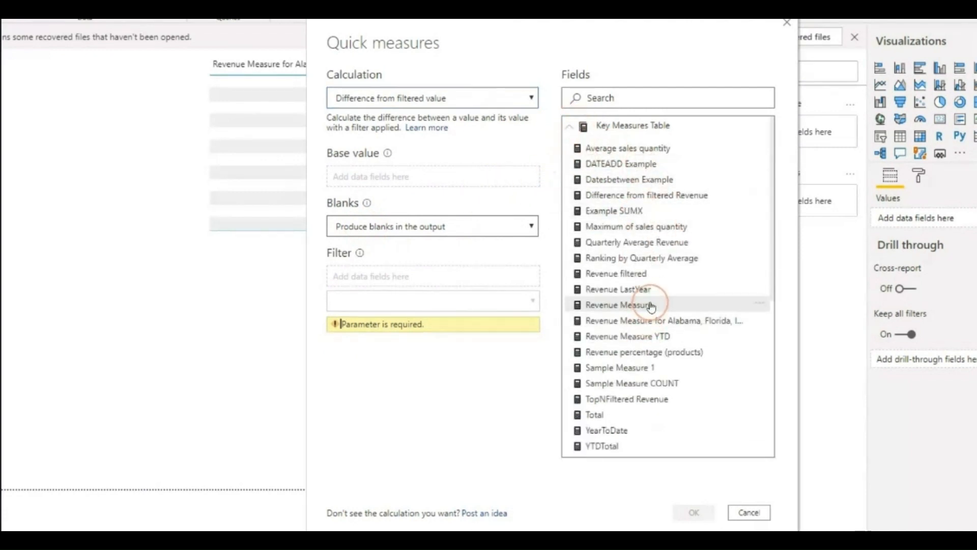
pyautogui.moveTo(652, 306); pyautogui.dragTo(448, 178)
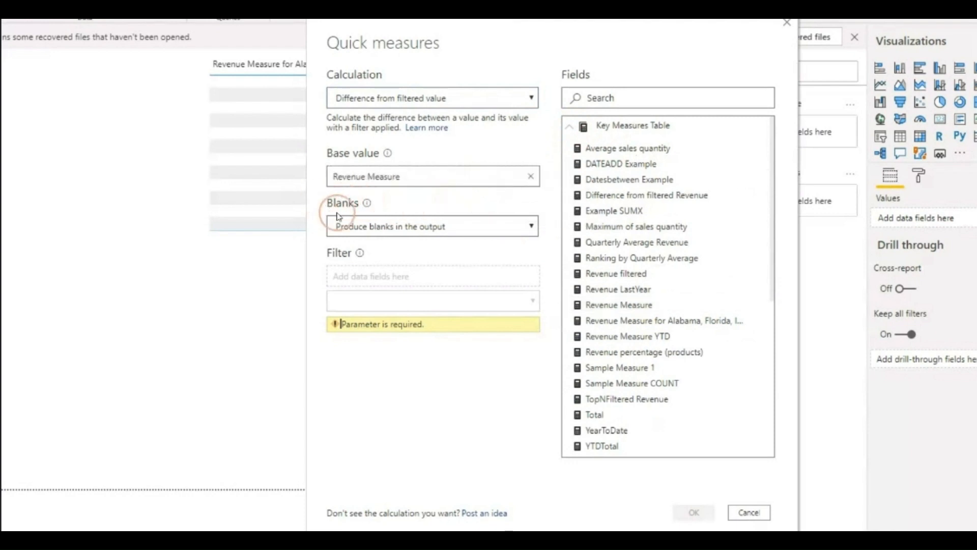
# Step: Try Treat as zero in the calculation for blanks, and switch back to Produce blanks in the output
pyautogui.moveTo(368, 206)
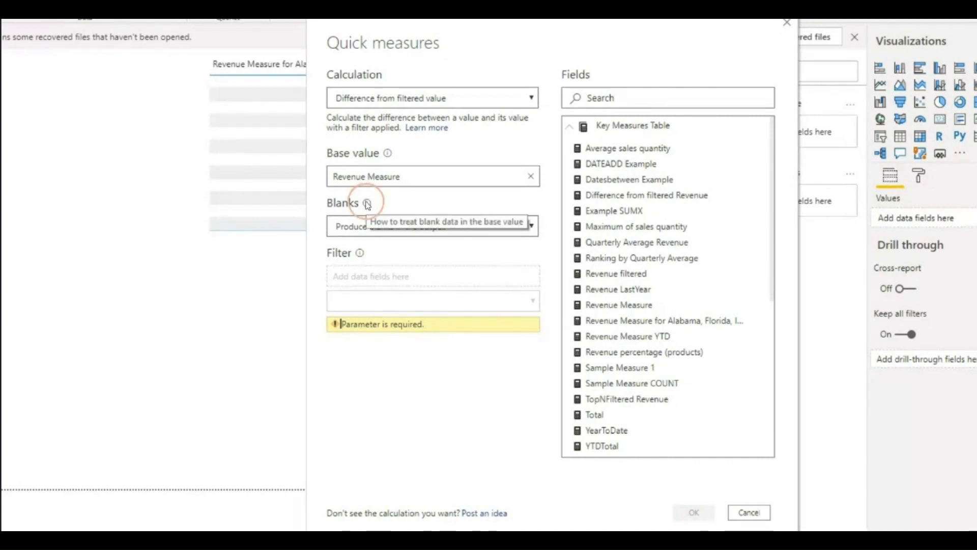
pyautogui.click(476, 227)
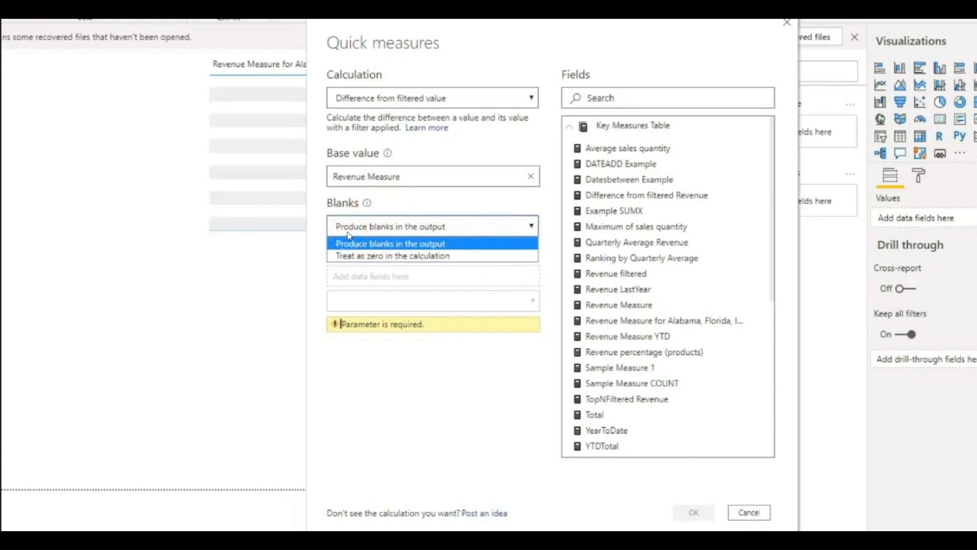
pyautogui.click(356, 259)
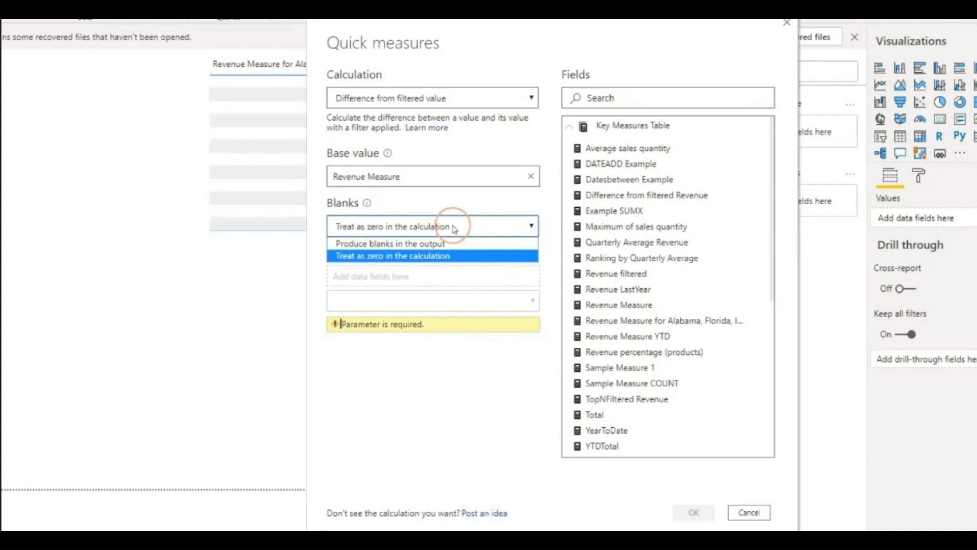
pyautogui.click(342, 245)
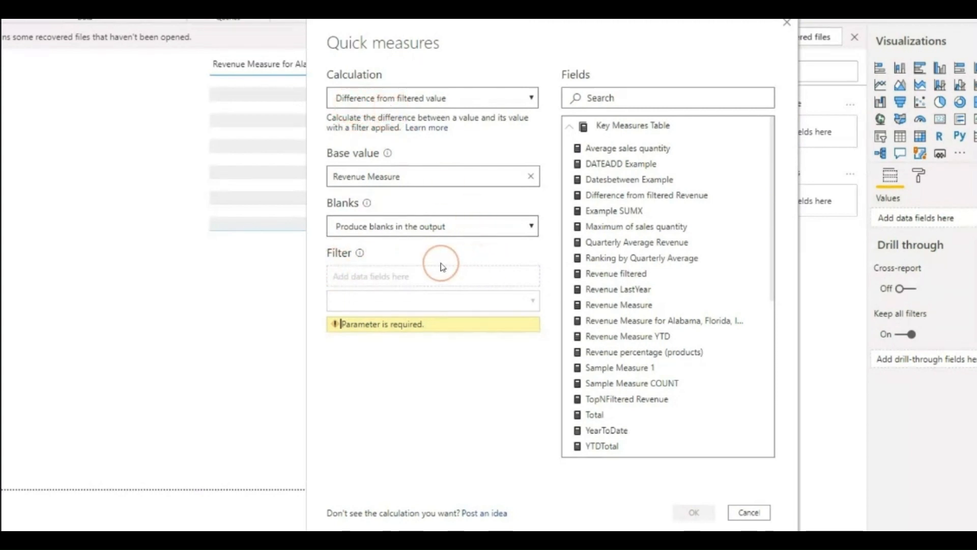
# Step: Set the quick measure's filter to the location table's state field with California as the value
pyautogui.scroll(-5, 695, 277)
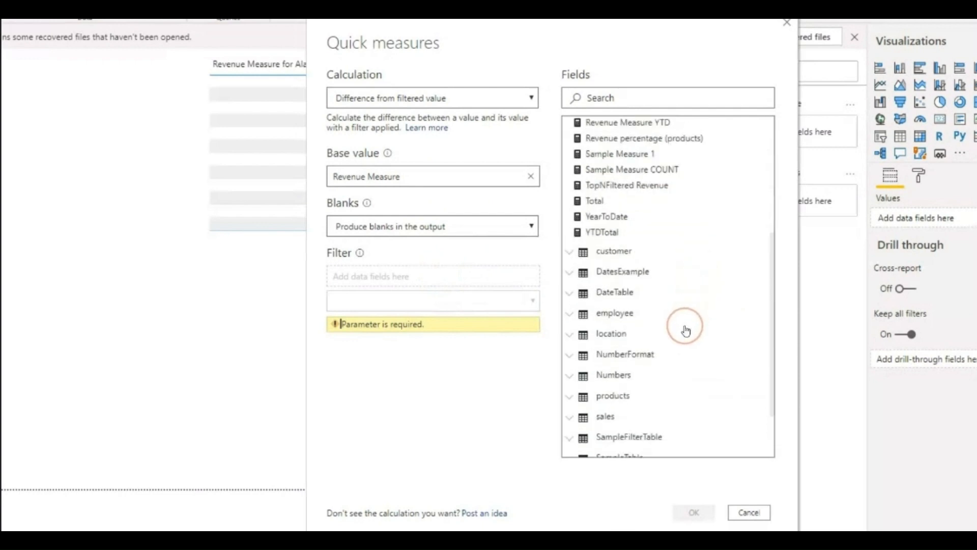
pyautogui.click(572, 335)
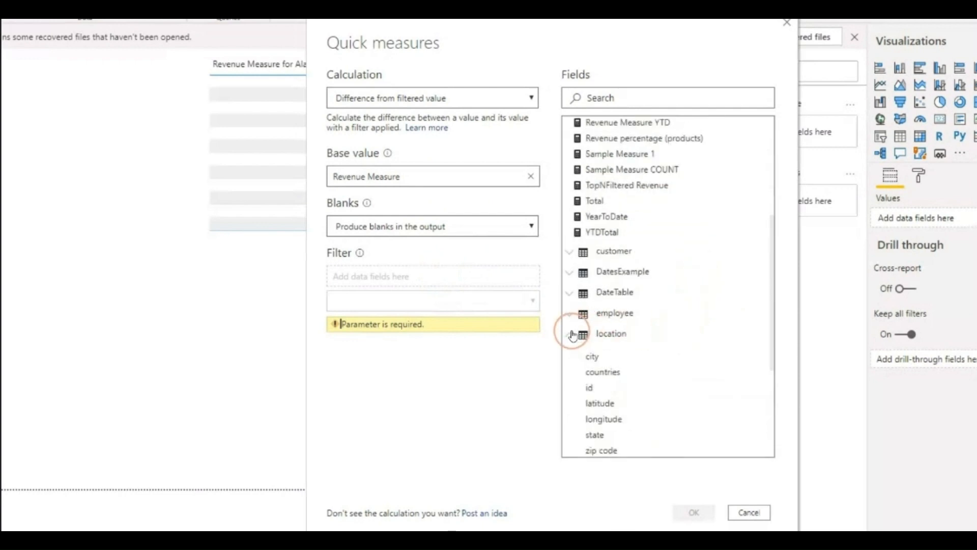
pyautogui.scroll(-2, 626, 356)
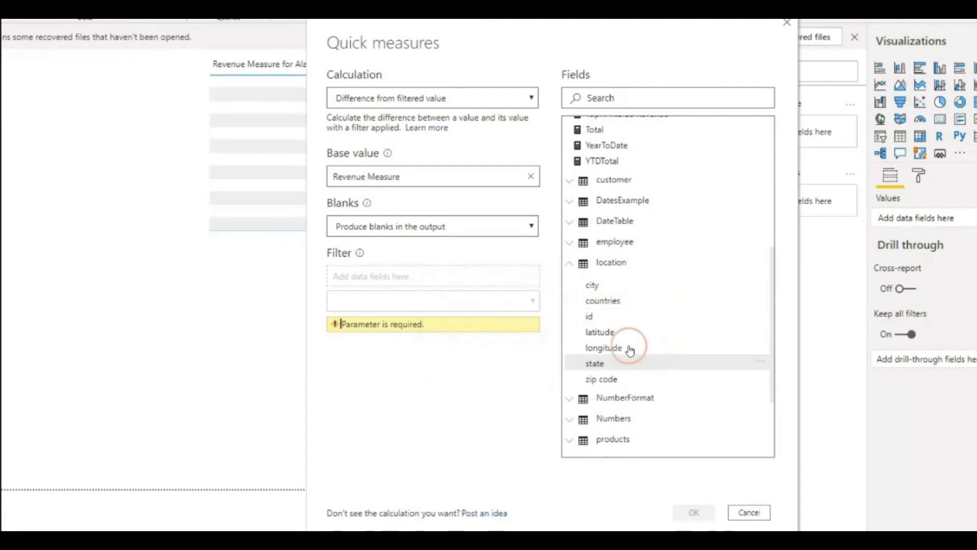
pyautogui.moveTo(631, 361); pyautogui.dragTo(464, 276)
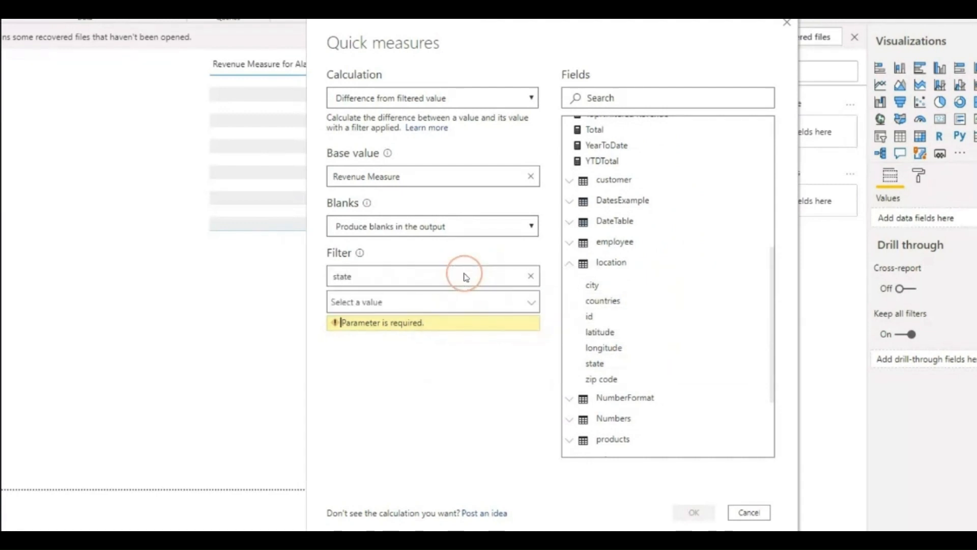
pyautogui.click(520, 301)
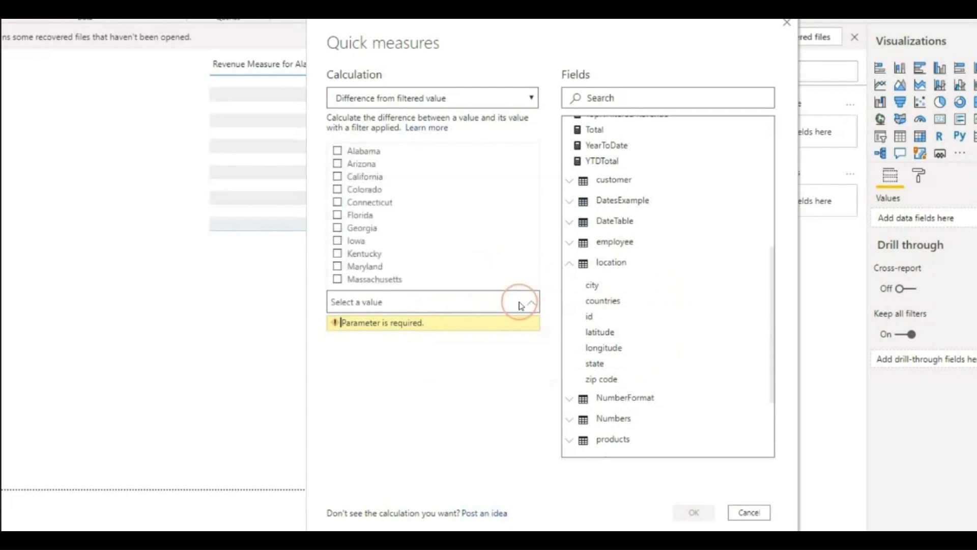
pyautogui.click(338, 176)
# Step: Move the dialog aside to see the table visual, add Florida to the state filter, and create the quick measure
pyautogui.moveTo(445, 35); pyautogui.dragTo(731, 44)
pyautogui.click(525, 111)
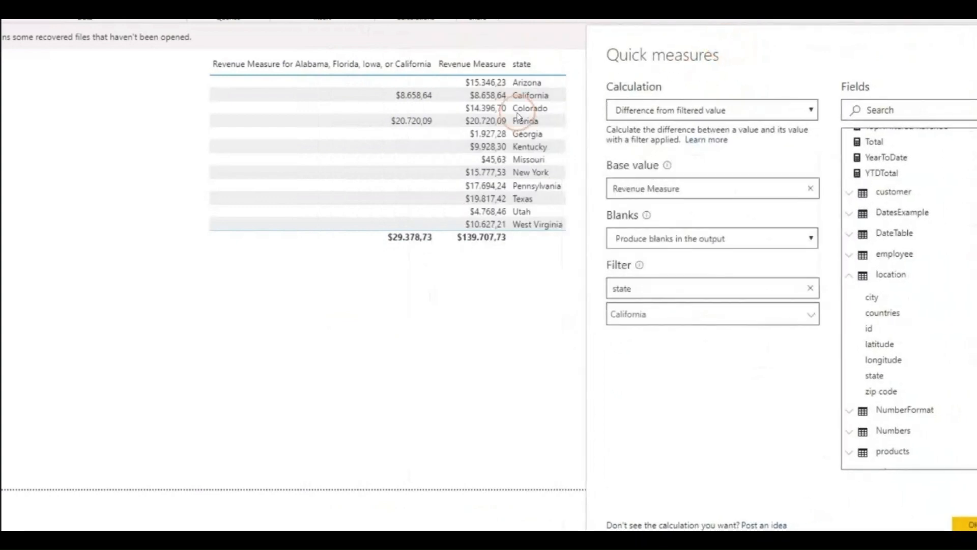
pyautogui.click(719, 317)
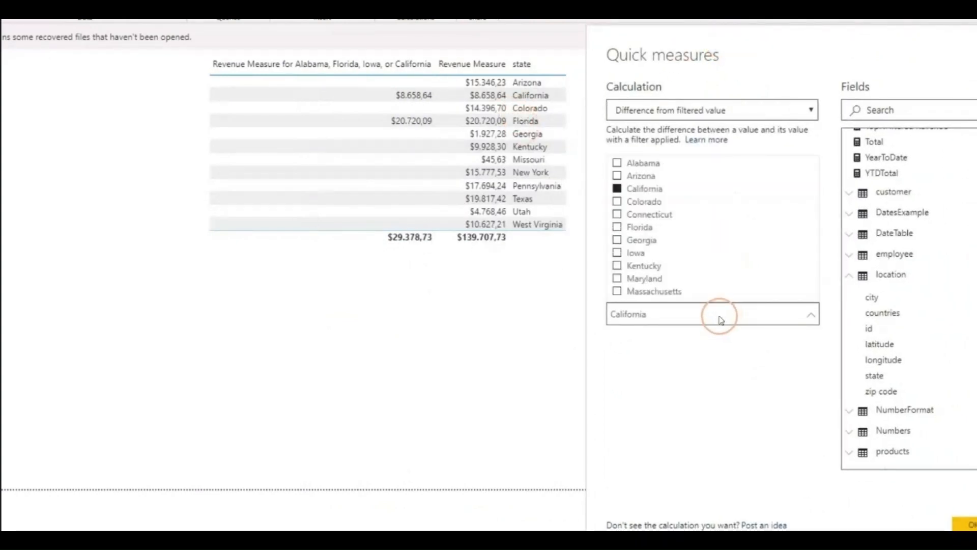
pyautogui.click(627, 232)
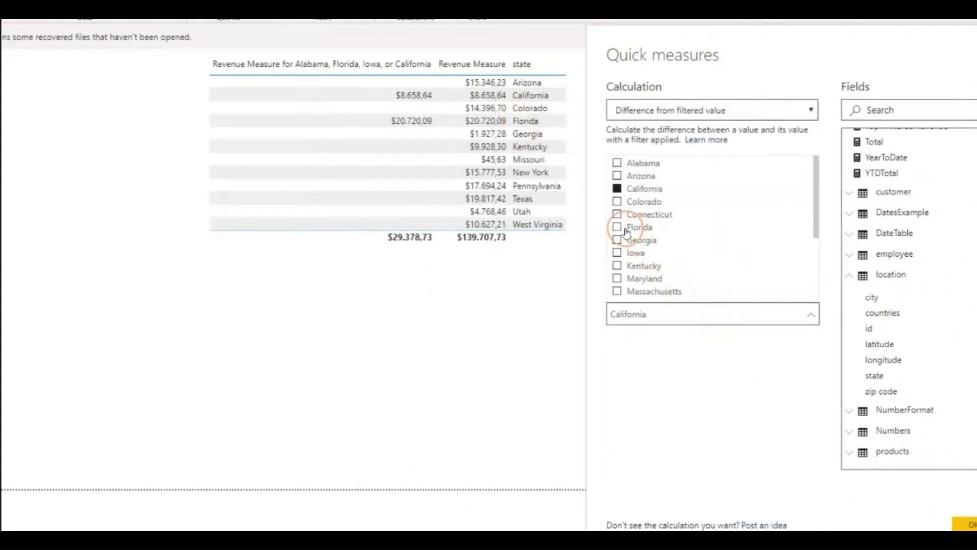
pyautogui.click(618, 229)
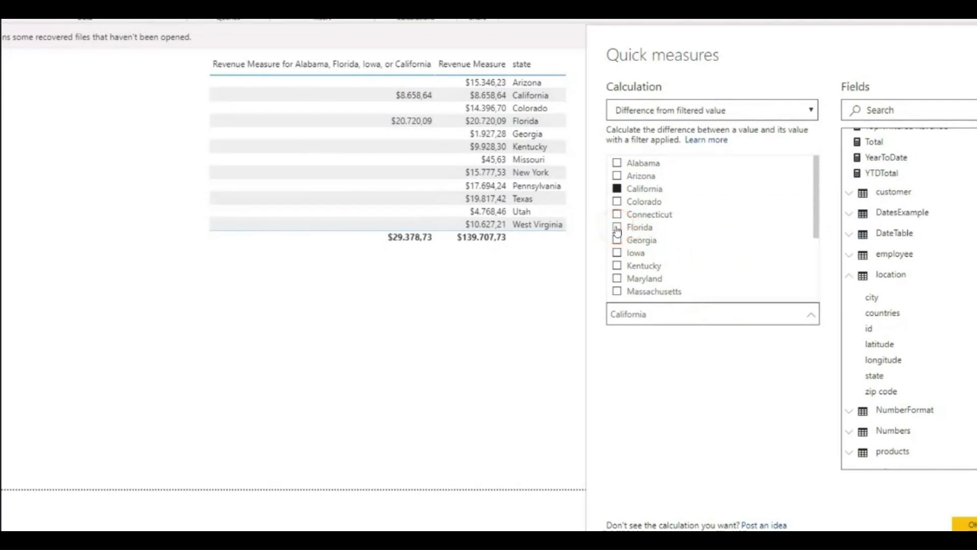
pyautogui.click(617, 229)
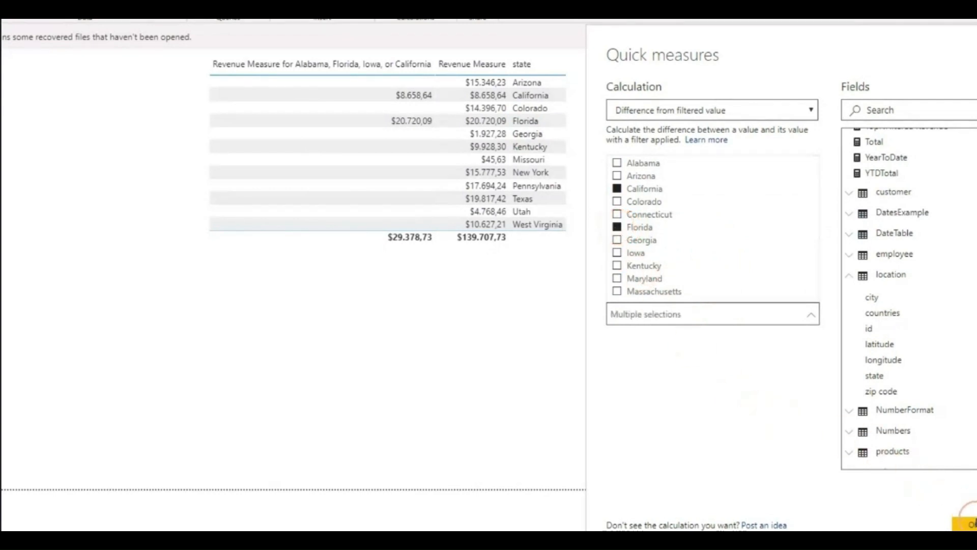
pyautogui.click(965, 524)
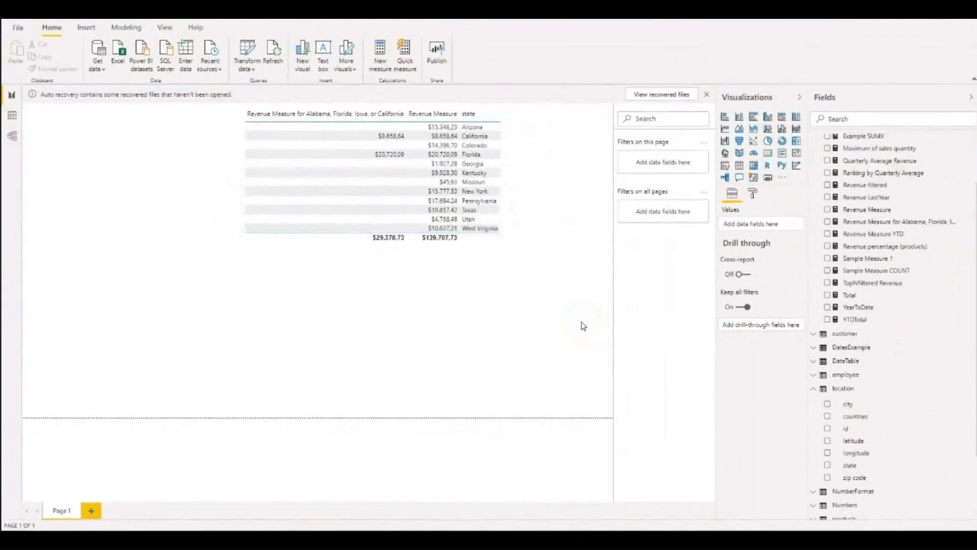
# Step: Look through the field tables for the new difference measure and select the customer table that holds it
pyautogui.click(813, 141)
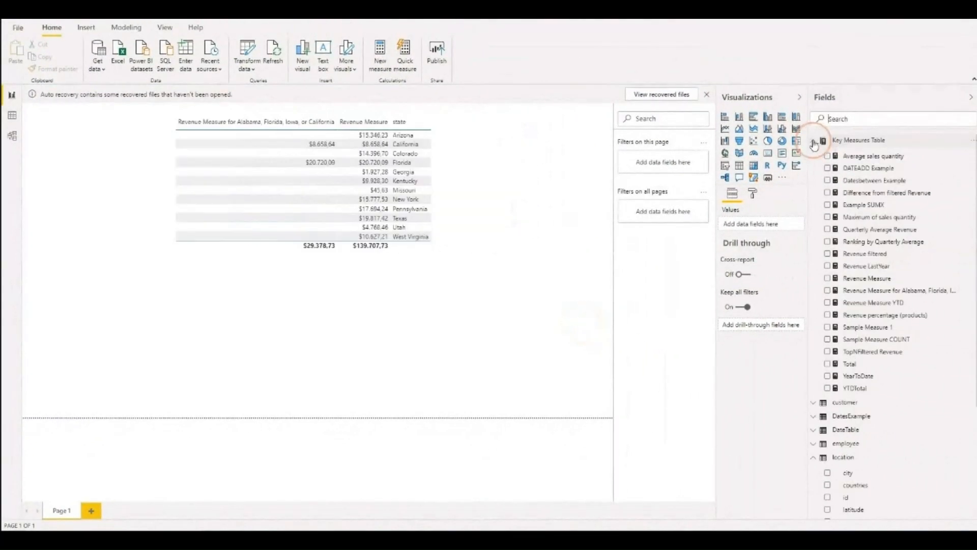
pyautogui.scroll(-1, 820, 254)
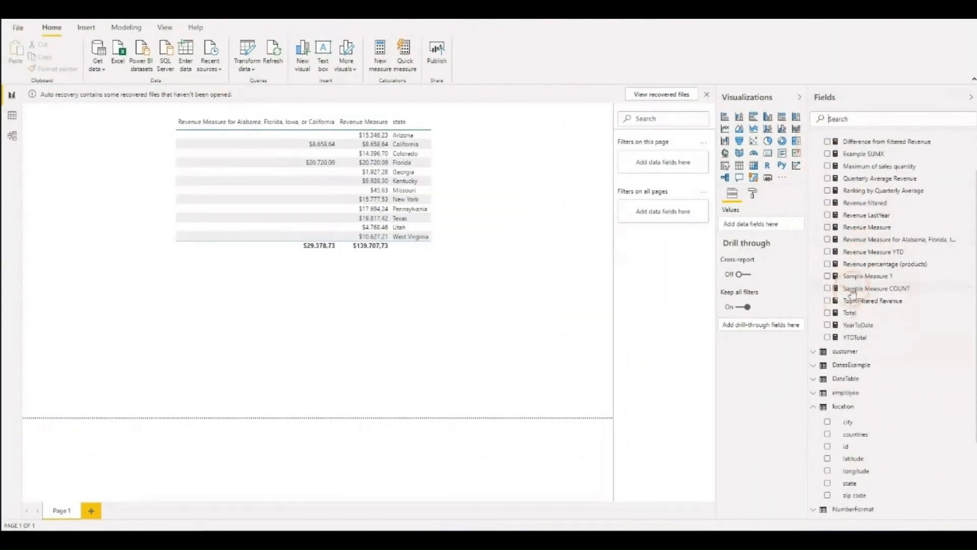
pyautogui.click(814, 353)
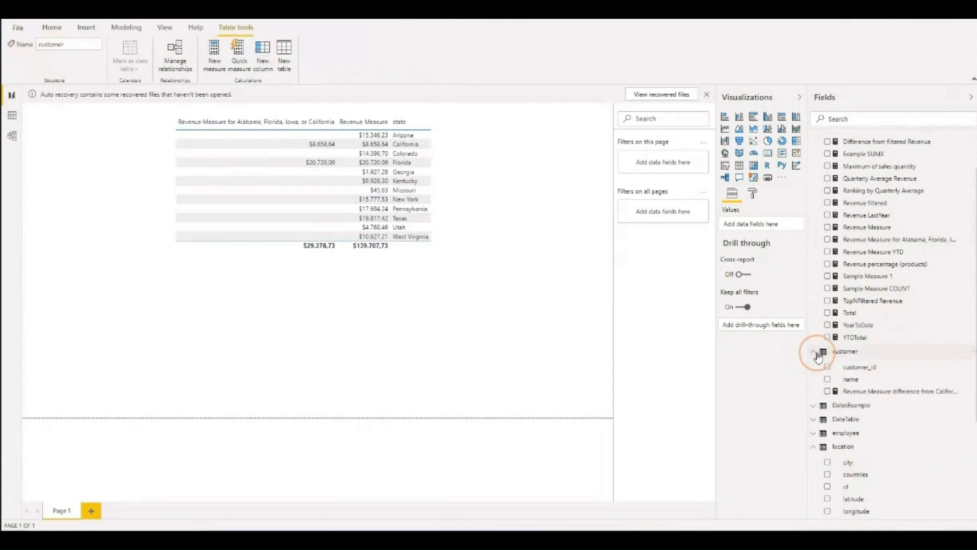
pyautogui.click(837, 354)
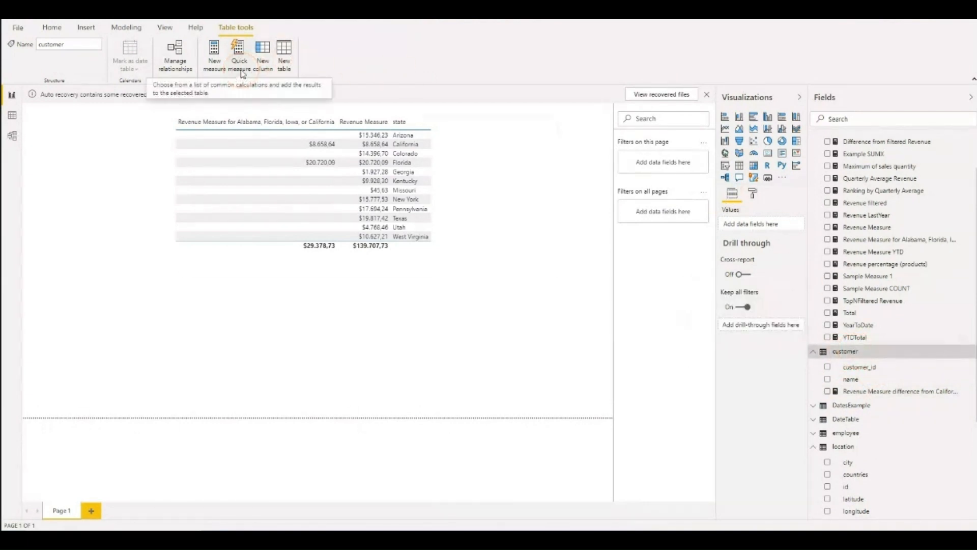
# Step: Find the California or Florida revenue difference measure among the fields and change its home table to Key Measures Table
pyautogui.click(855, 119)
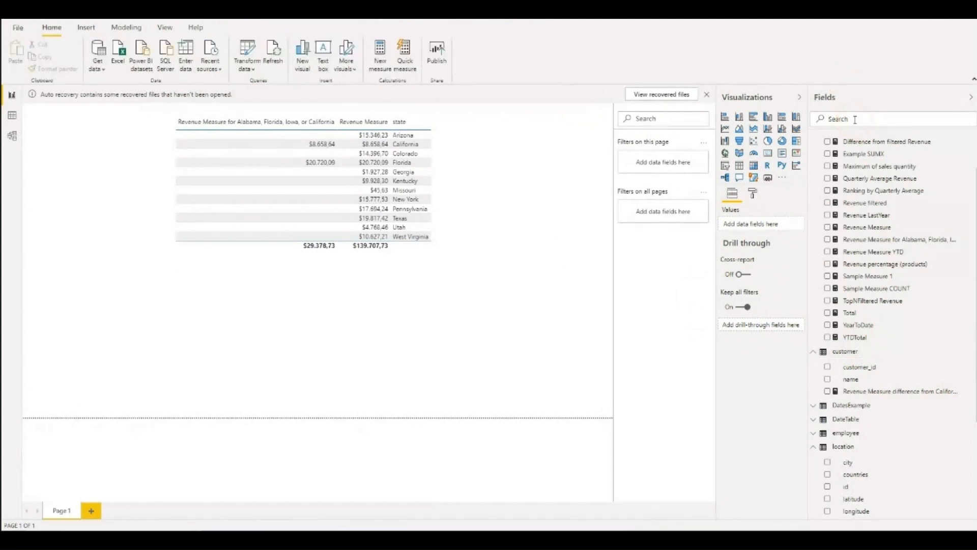
pyautogui.write('differe')
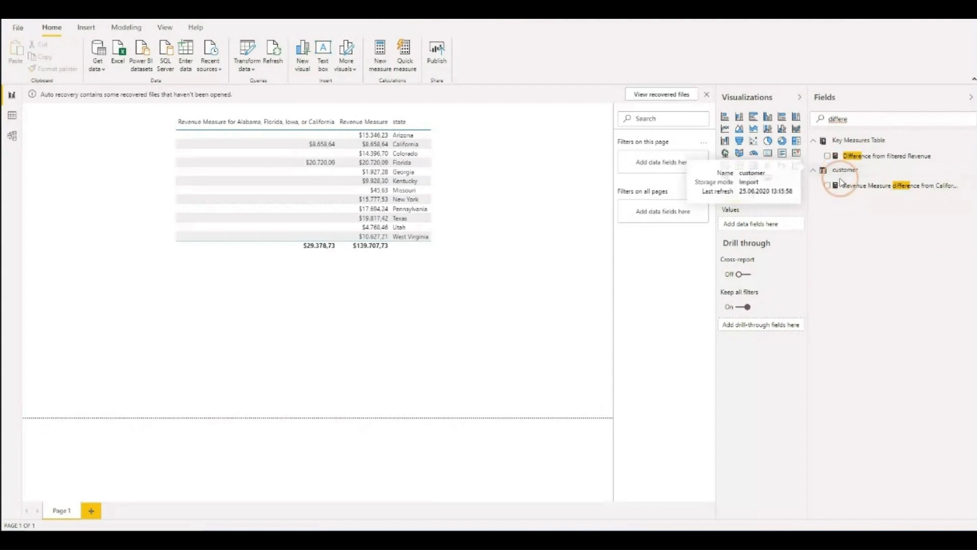
pyautogui.click(867, 187)
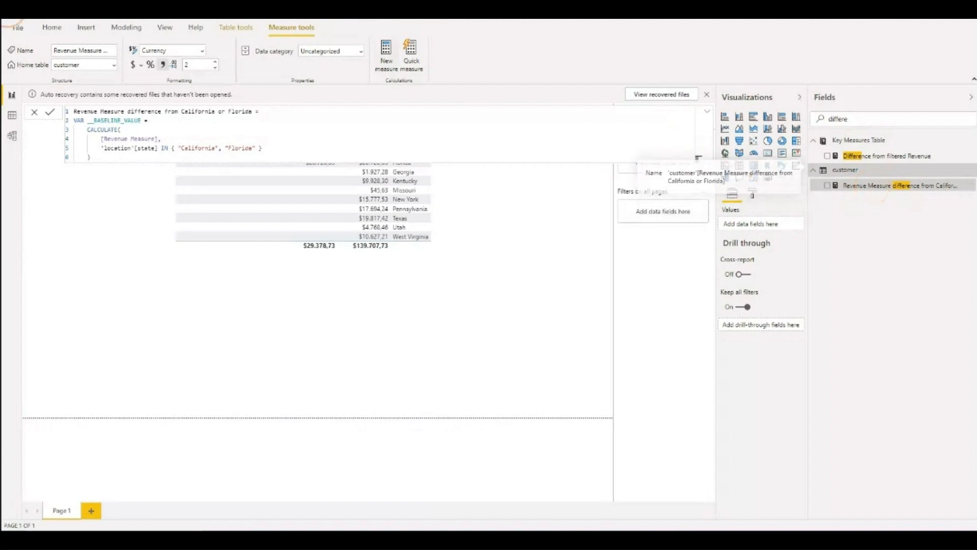
pyautogui.click(114, 65)
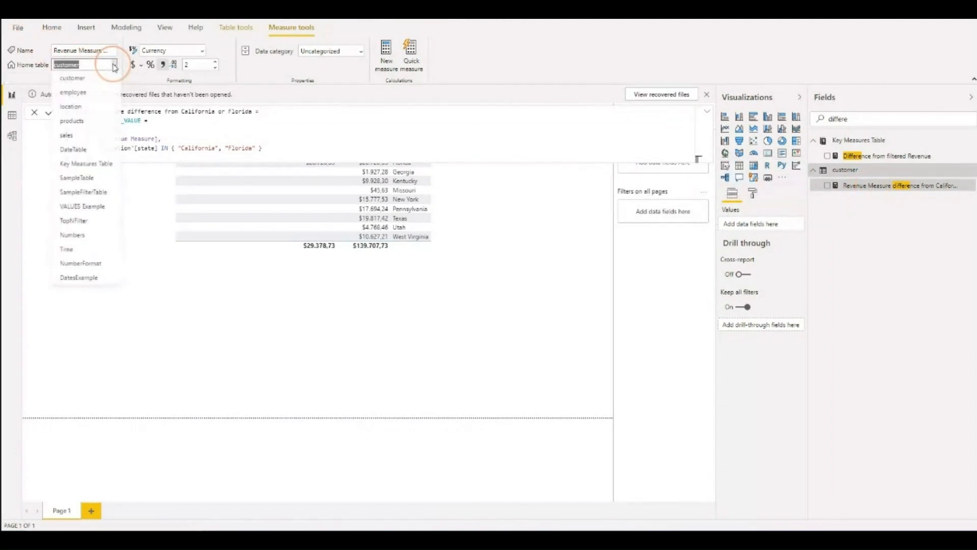
pyautogui.click(68, 170)
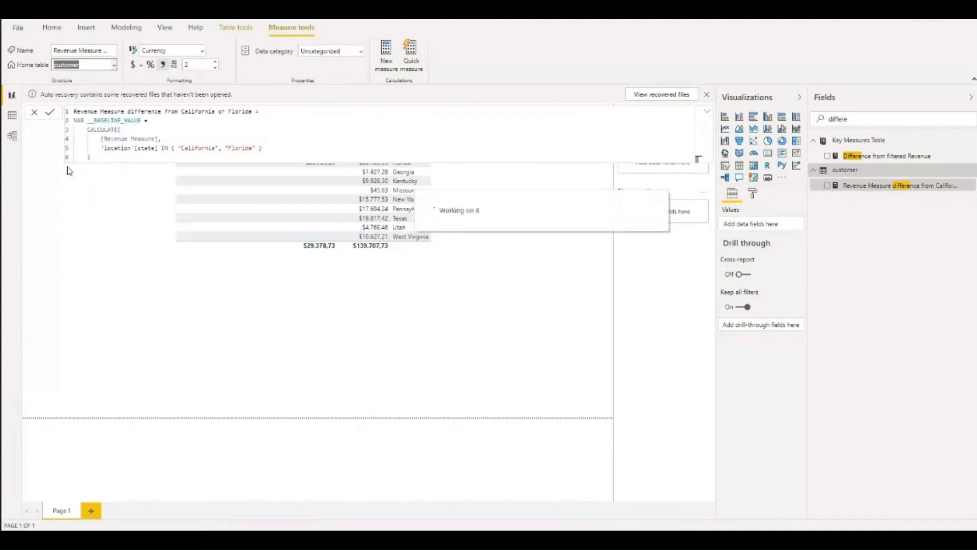
pyautogui.click(859, 143)
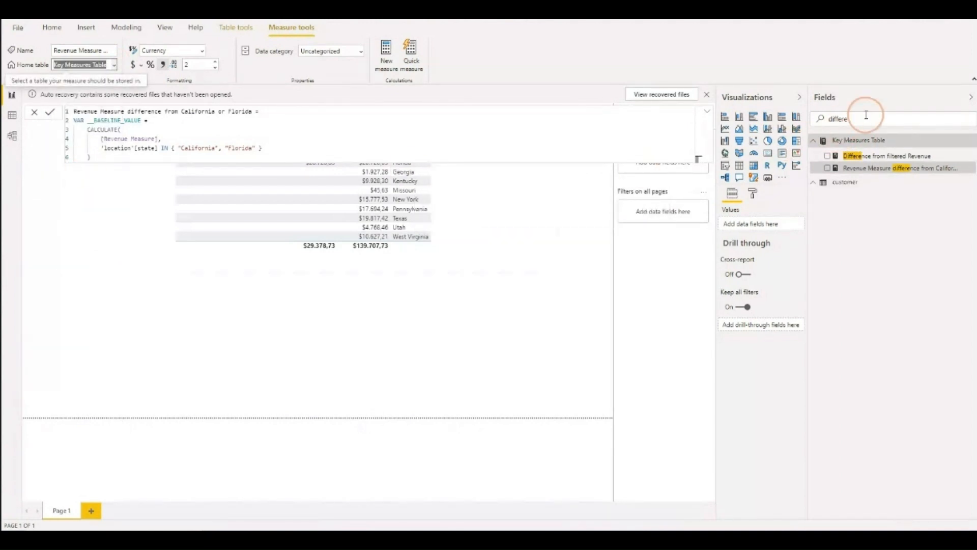
# Step: Clear the field search, add the California or Florida difference measure to the table visual, and reposition the visual on the page
pyautogui.moveTo(857, 119); pyautogui.dragTo(822, 122)
pyautogui.press('BackSpace')
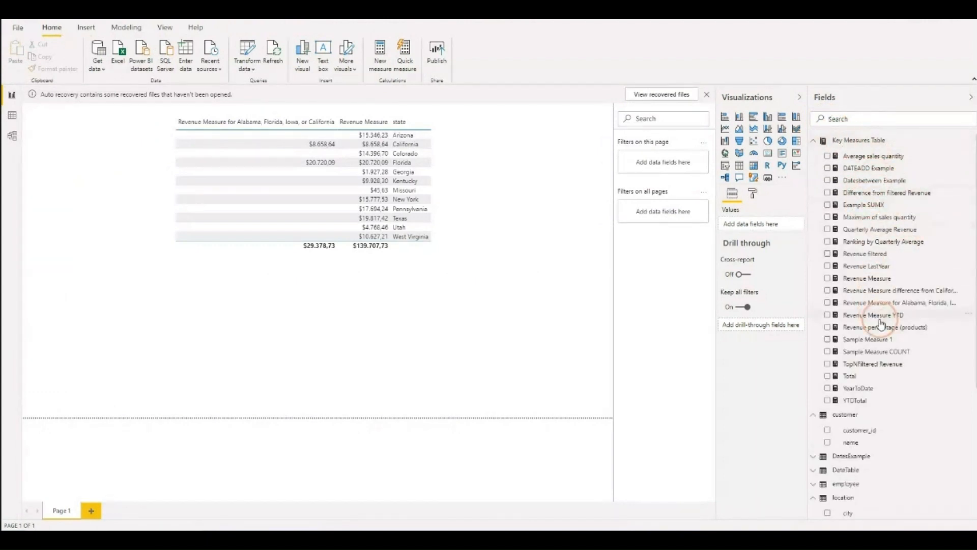
pyautogui.moveTo(924, 297); pyautogui.dragTo(445, 209)
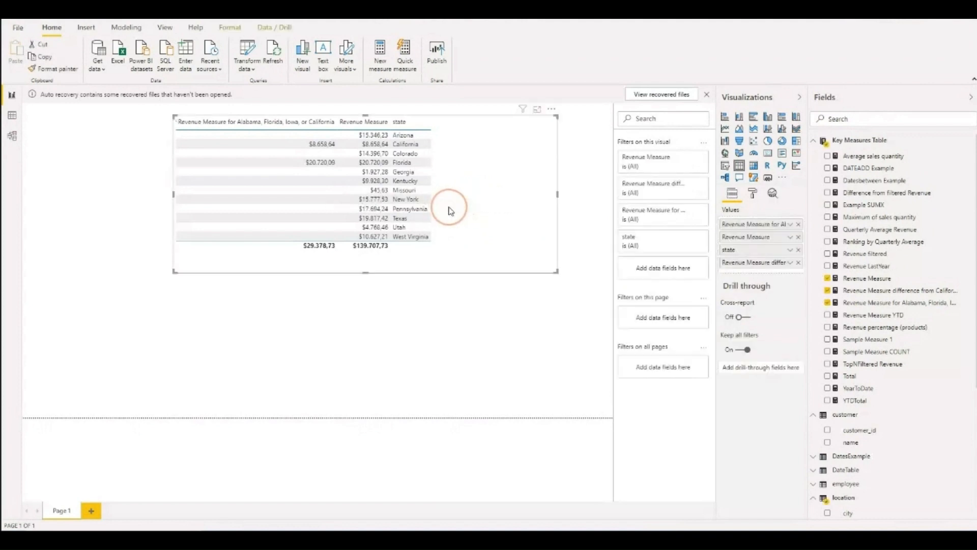
pyautogui.moveTo(448, 269); pyautogui.dragTo(418, 280)
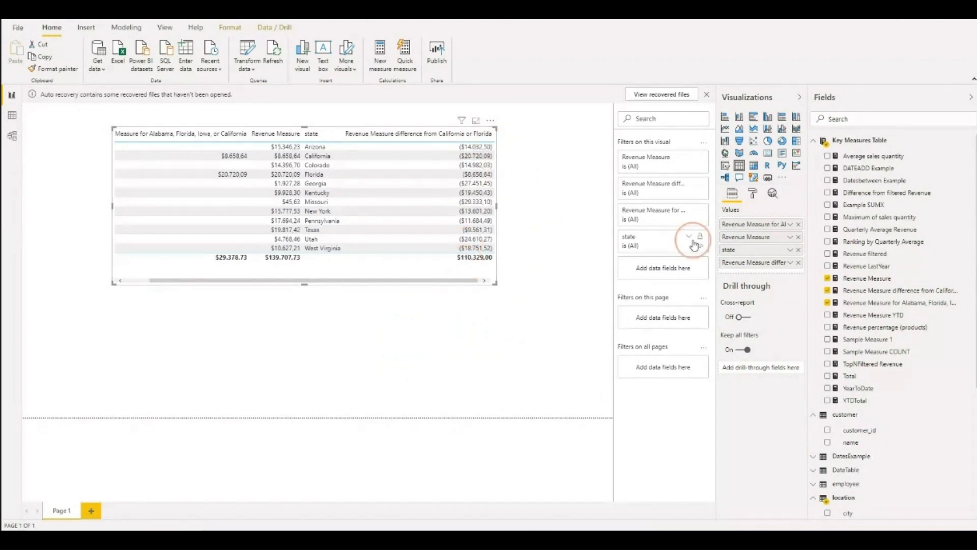
# Step: Open the difference measure's full formula and examine how the __BASELINE_VALUE variable is defined
pyautogui.click(908, 291)
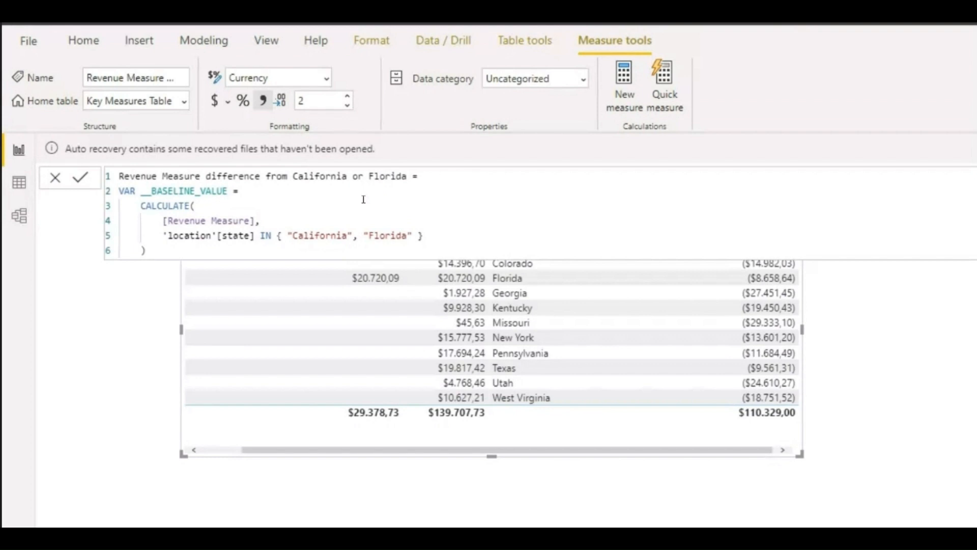
pyautogui.scroll(-1, 363, 199)
pyautogui.scroll(1, 239, 198)
pyautogui.click(974, 177)
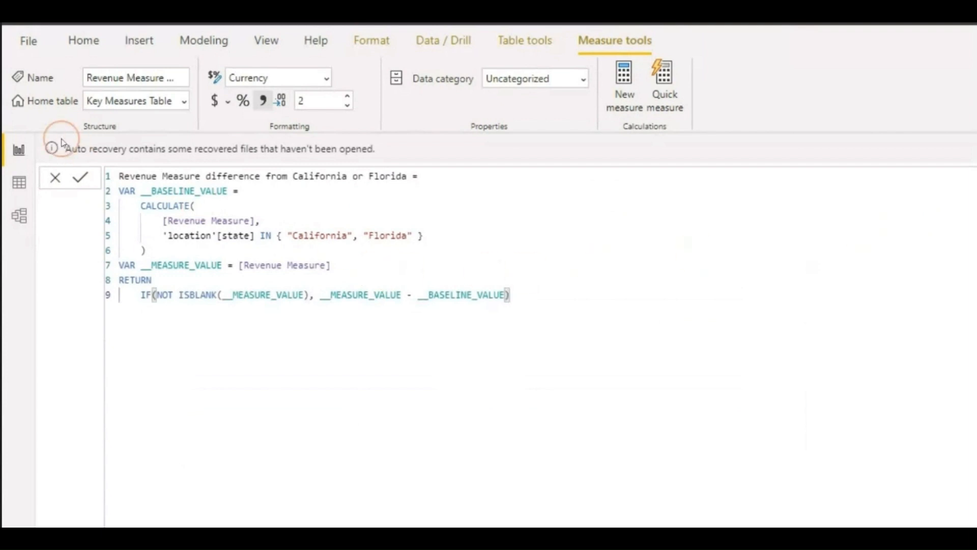
pyautogui.doubleClick(147, 186)
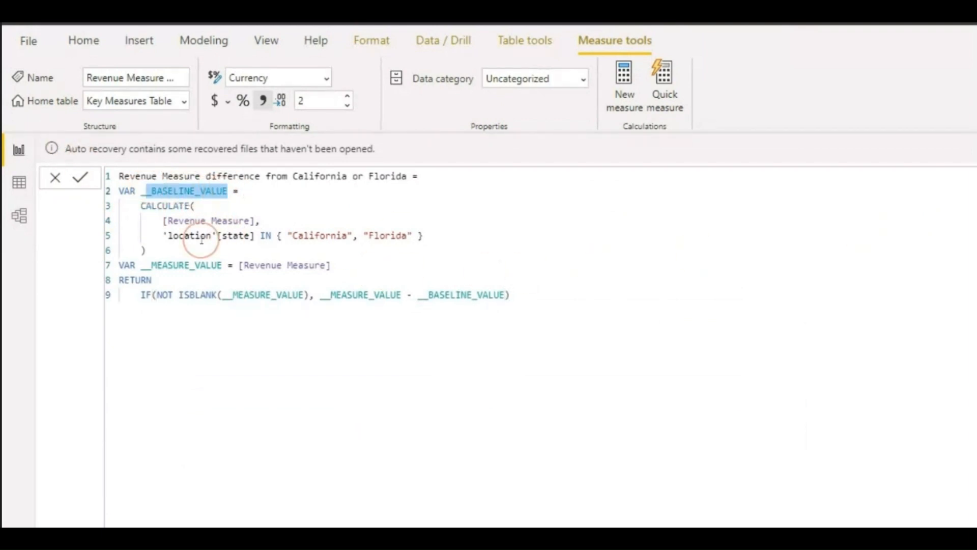
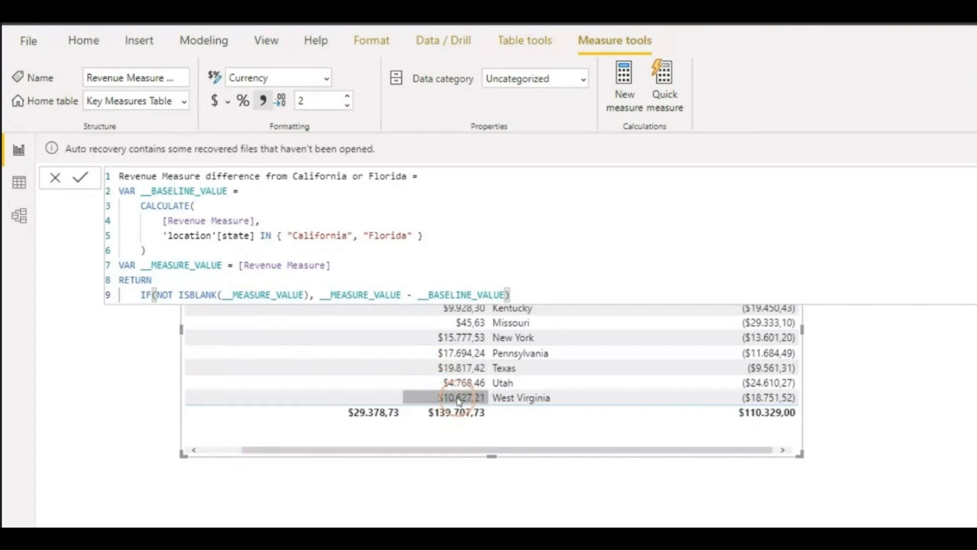
# Step: Examine the formula's IF(NOT ISBLANK) condition and the subtraction of __BASELINE_VALUE from __MEASURE_VALUE against the table's rows
pyautogui.click(389, 242)
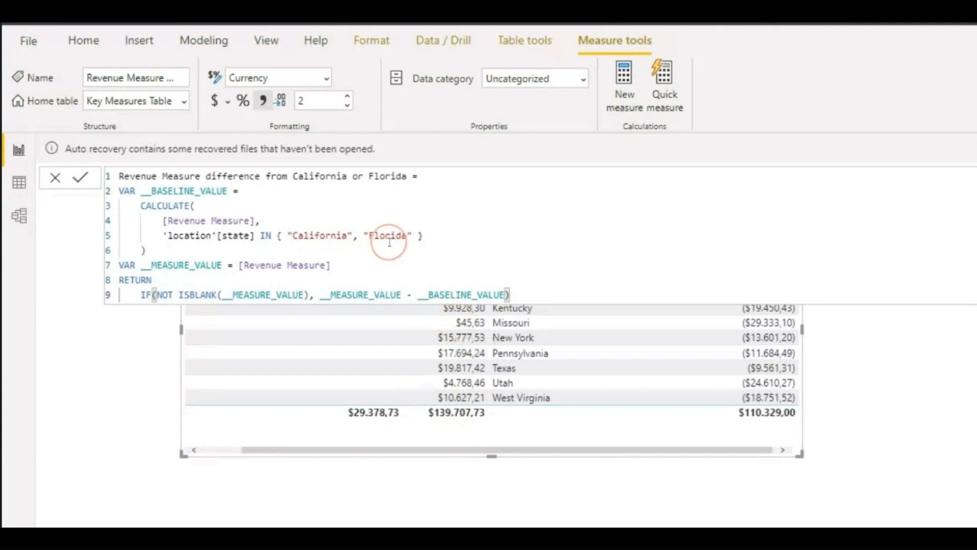
pyautogui.doubleClick(153, 294)
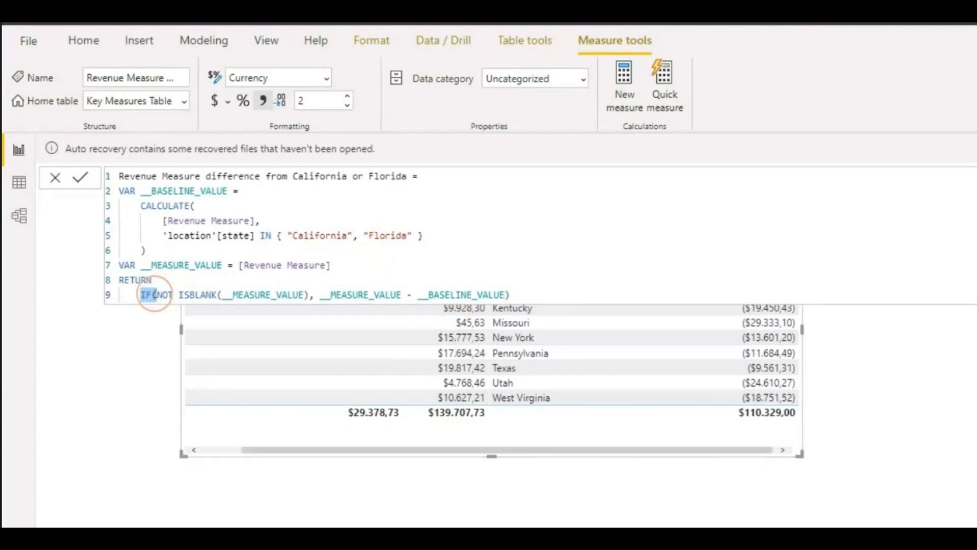
pyautogui.click(161, 295)
pyautogui.moveTo(162, 295); pyautogui.dragTo(312, 294)
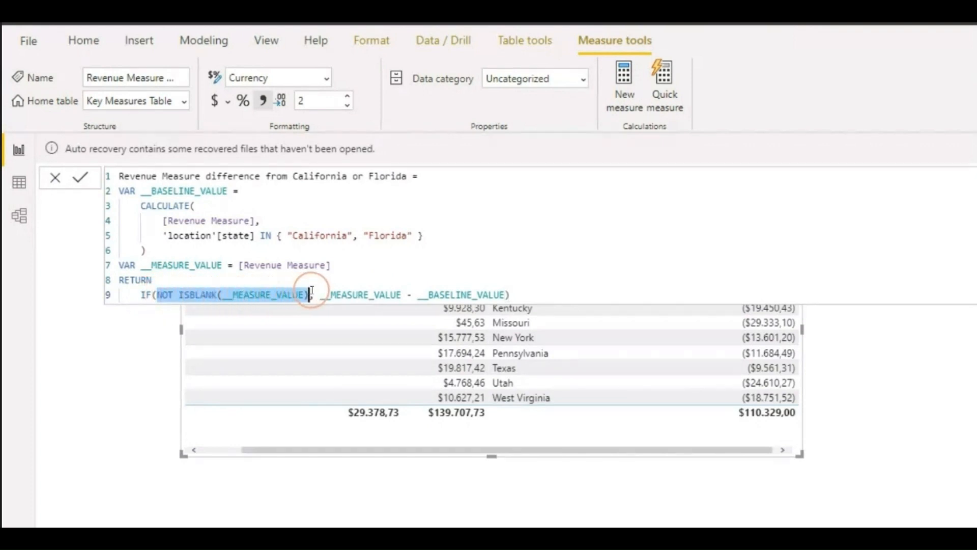
pyautogui.click(322, 295)
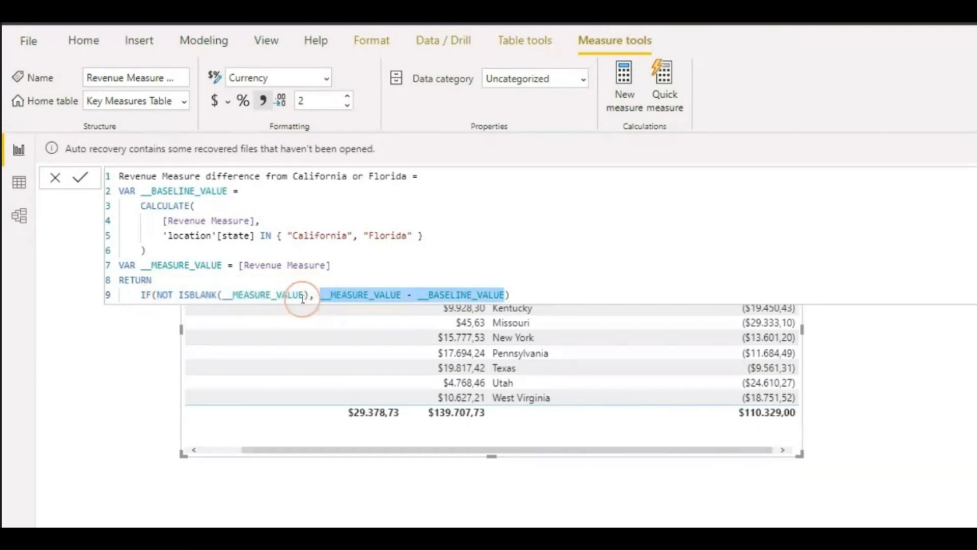
pyautogui.moveTo(322, 295); pyautogui.dragTo(402, 294)
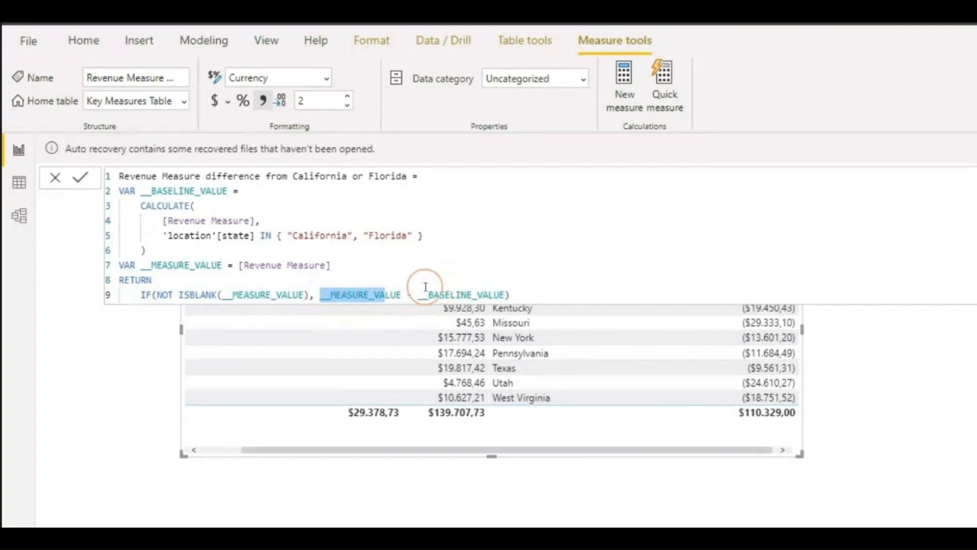
pyautogui.moveTo(423, 235); pyautogui.dragTo(121, 191)
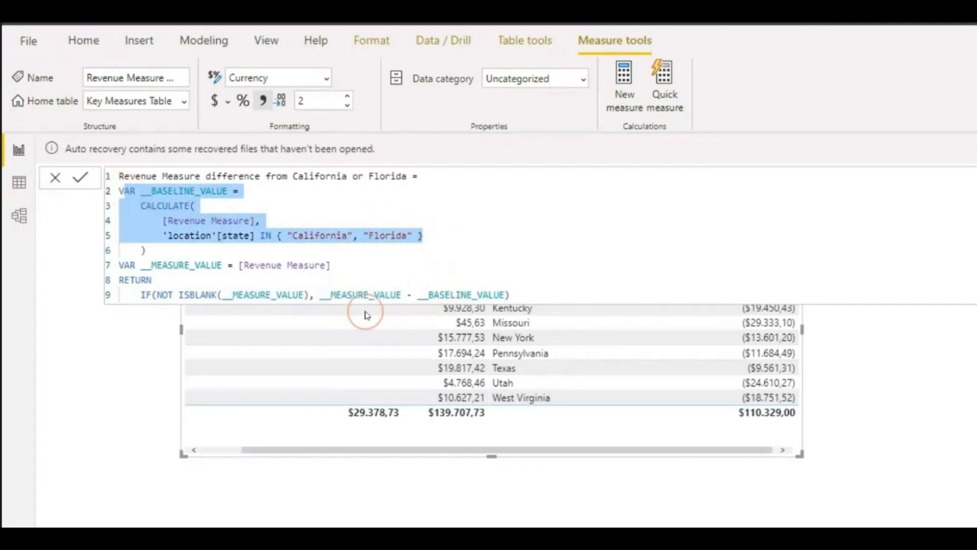
pyautogui.moveTo(320, 295); pyautogui.dragTo(402, 295)
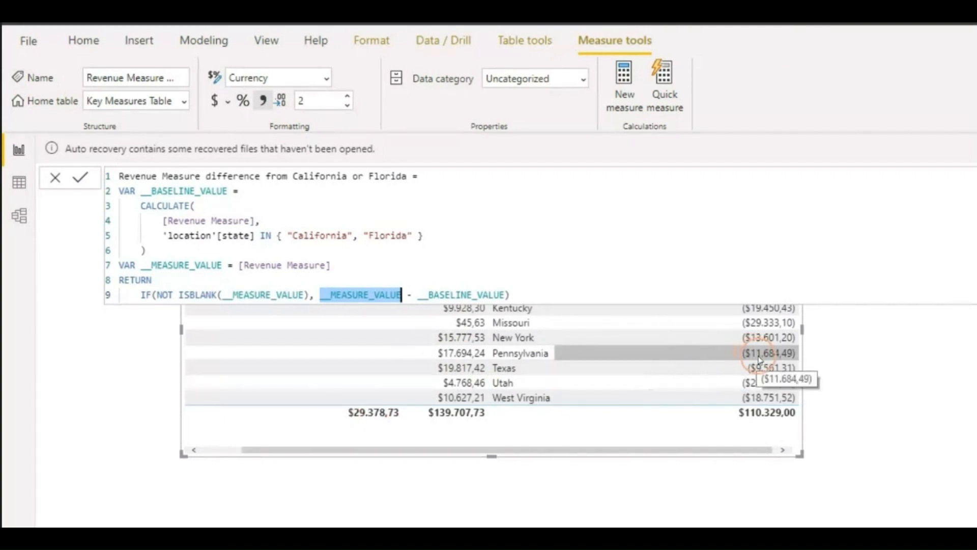
pyautogui.click(734, 361)
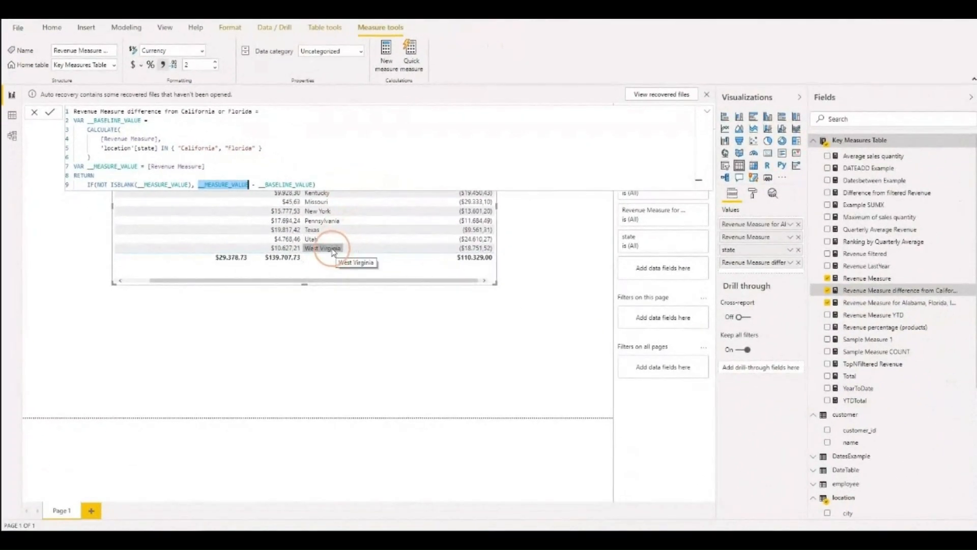
# Step: Make the table visual show items with no data for the state field, and check that option
pyautogui.click(791, 251)
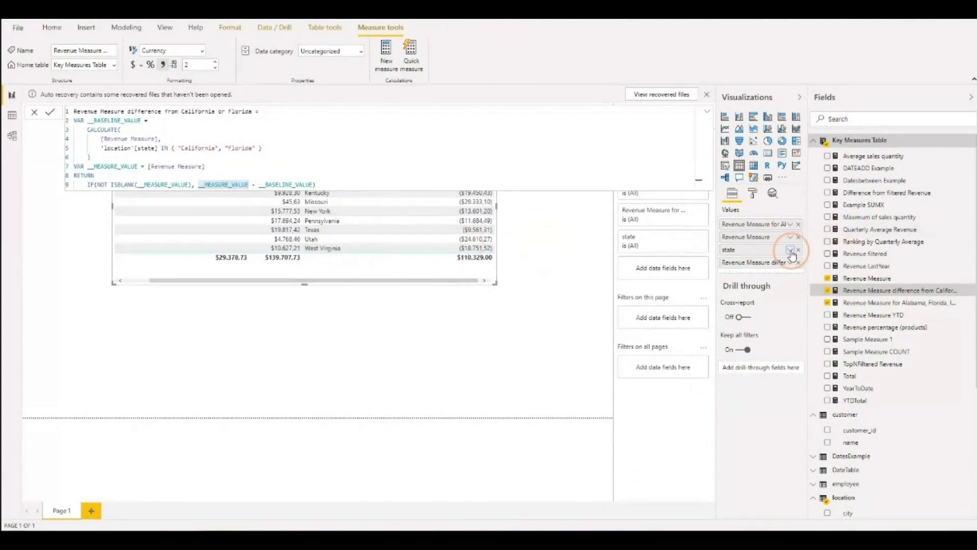
pyautogui.click(826, 400)
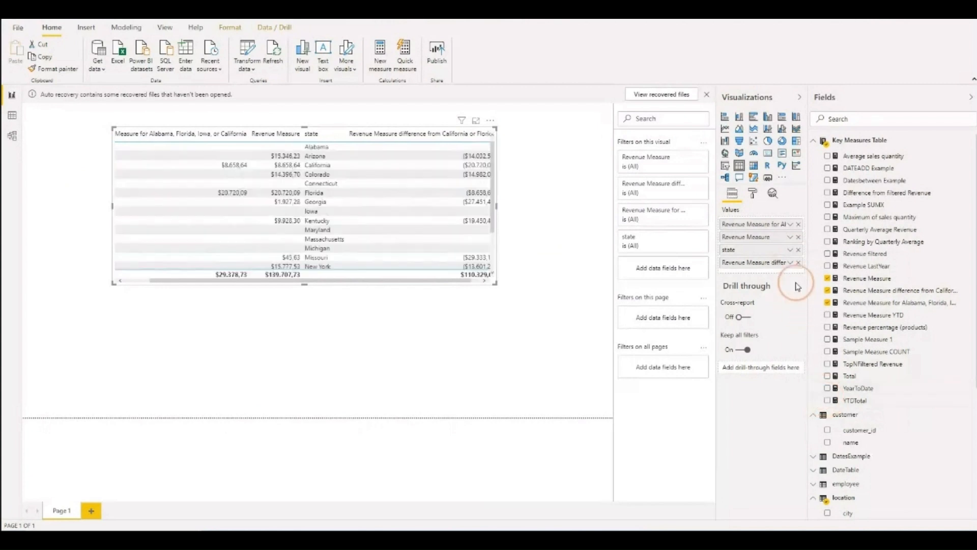
pyautogui.click(791, 250)
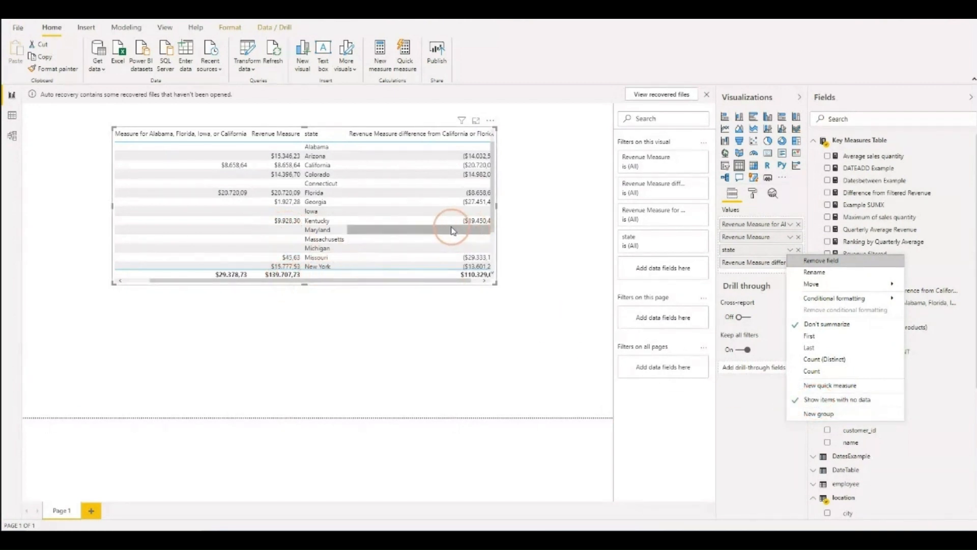
pyautogui.click(764, 254)
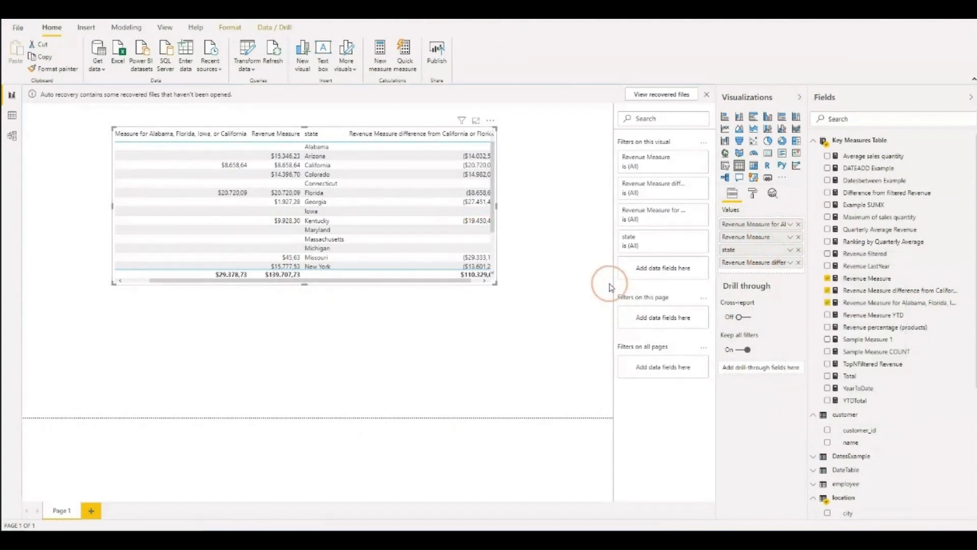
# Step: Start a Difference from filtered value quick measure that treats blanks as zero, with Revenue Measure as the base value
pyautogui.click(404, 53)
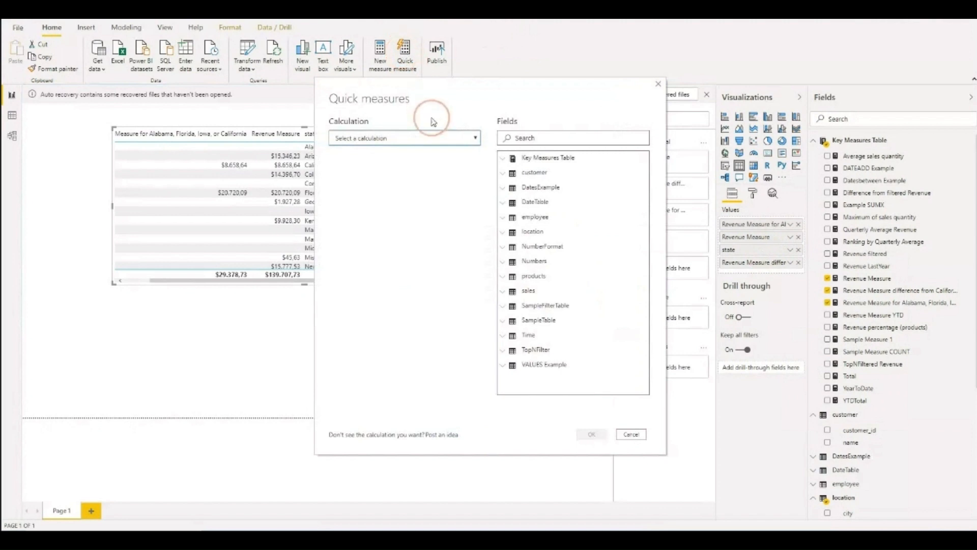
pyautogui.click(467, 139)
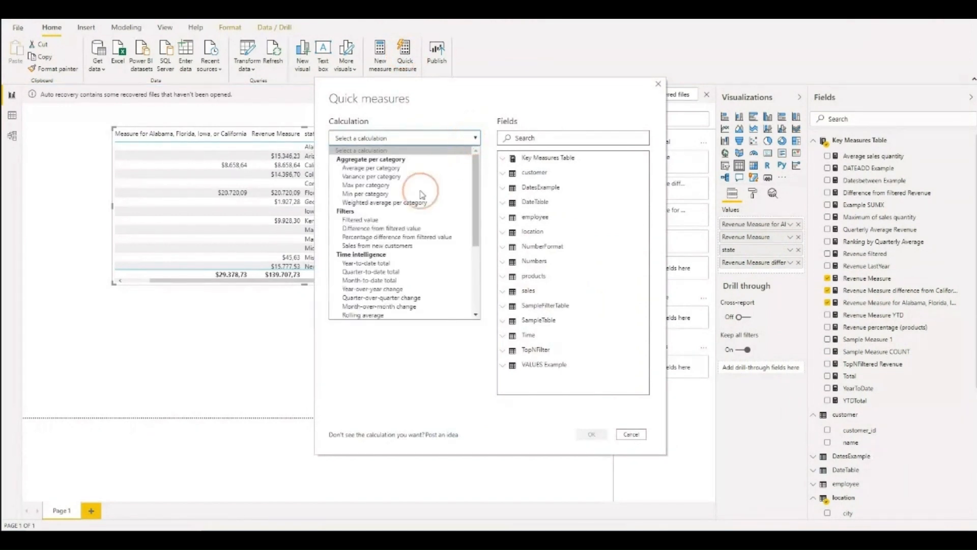
pyautogui.click(373, 229)
pyautogui.click(374, 230)
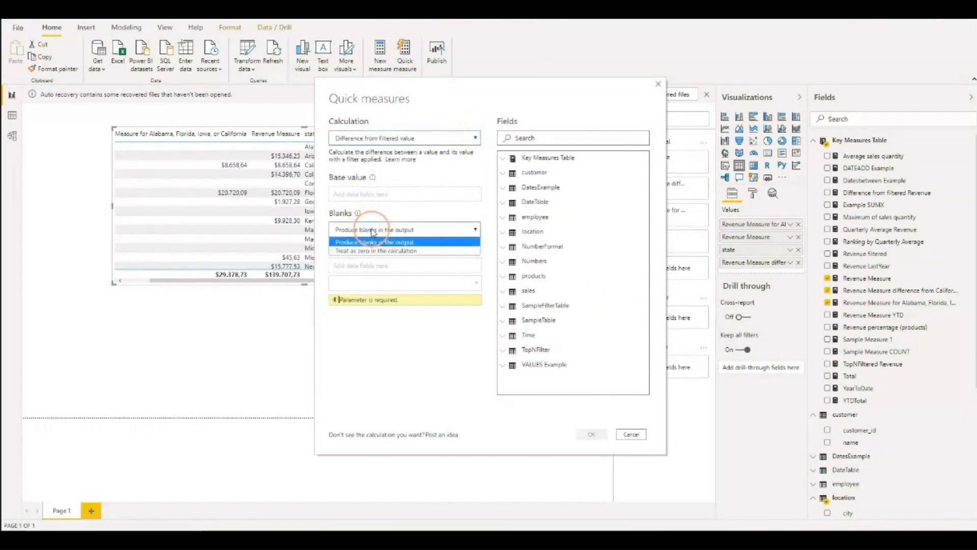
pyautogui.click(360, 252)
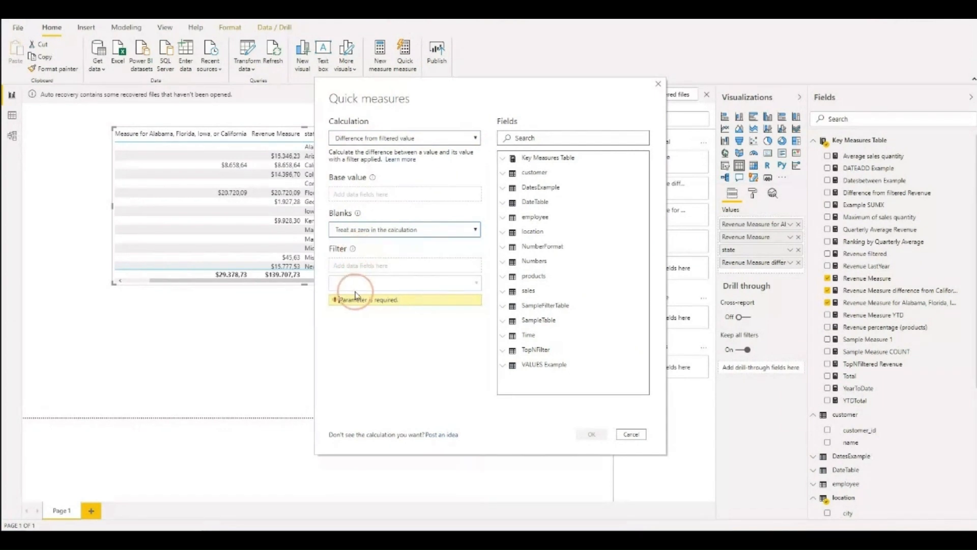
pyautogui.click(504, 159)
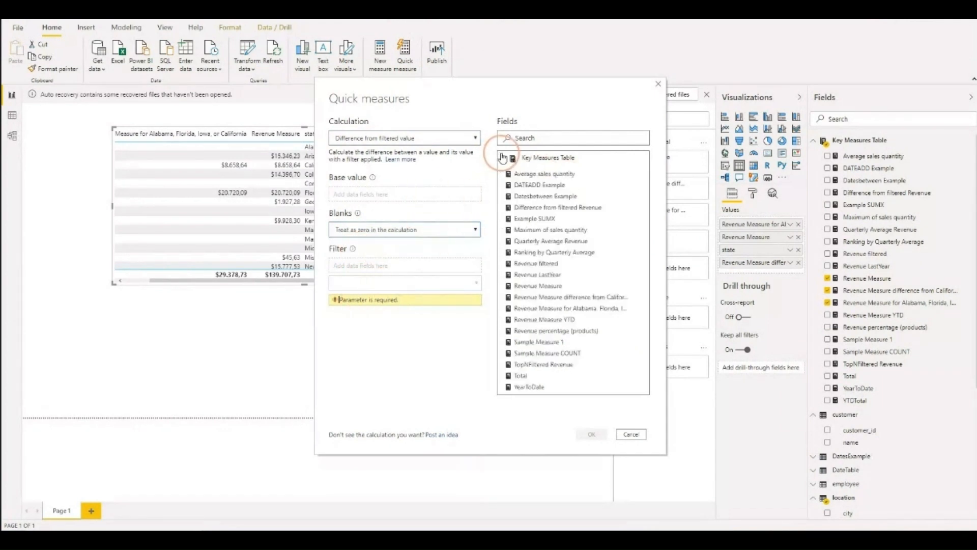
pyautogui.moveTo(575, 283); pyautogui.dragTo(425, 196)
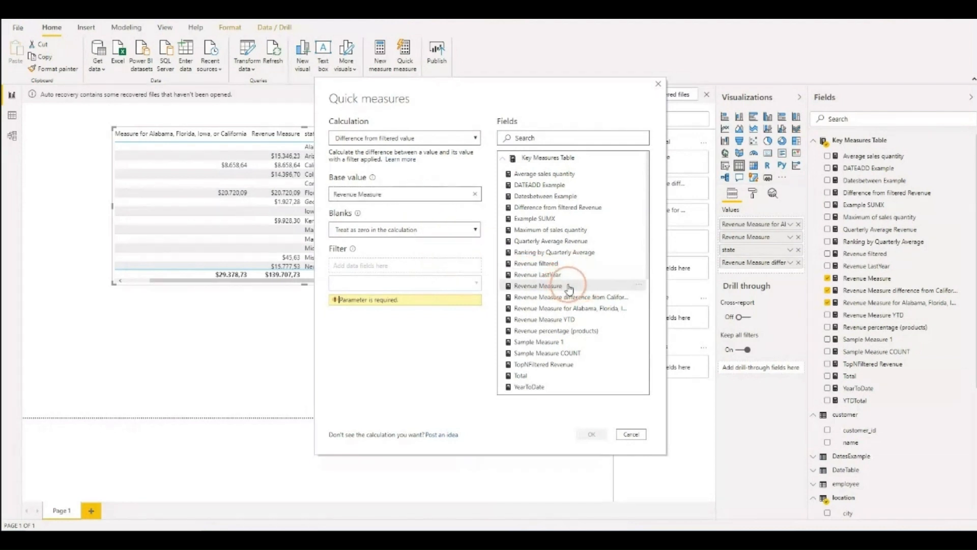
# Step: Filter the quick measure by the location table's state field with Florida and California selected, and create it
pyautogui.click(502, 159)
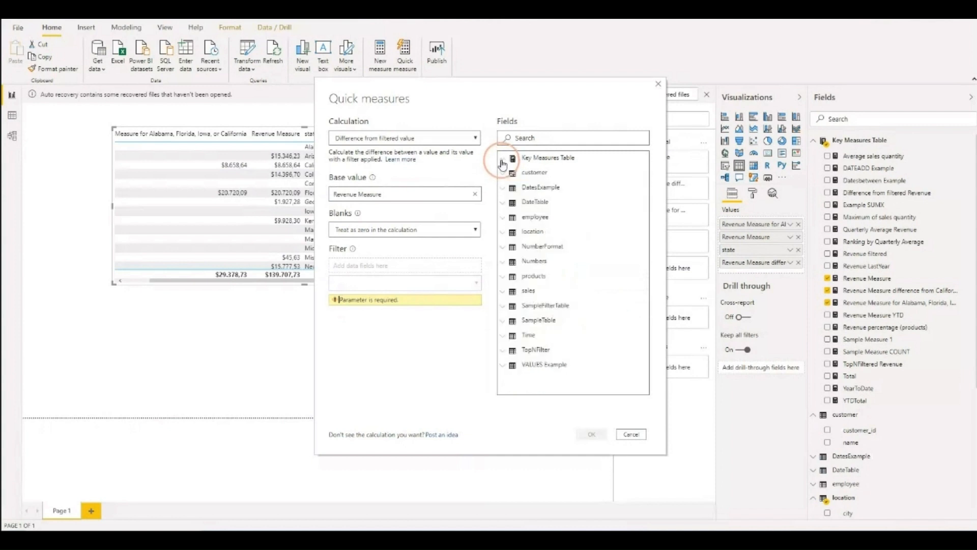
pyautogui.click(504, 232)
pyautogui.moveTo(520, 304); pyautogui.dragTo(441, 266)
pyautogui.click(469, 284)
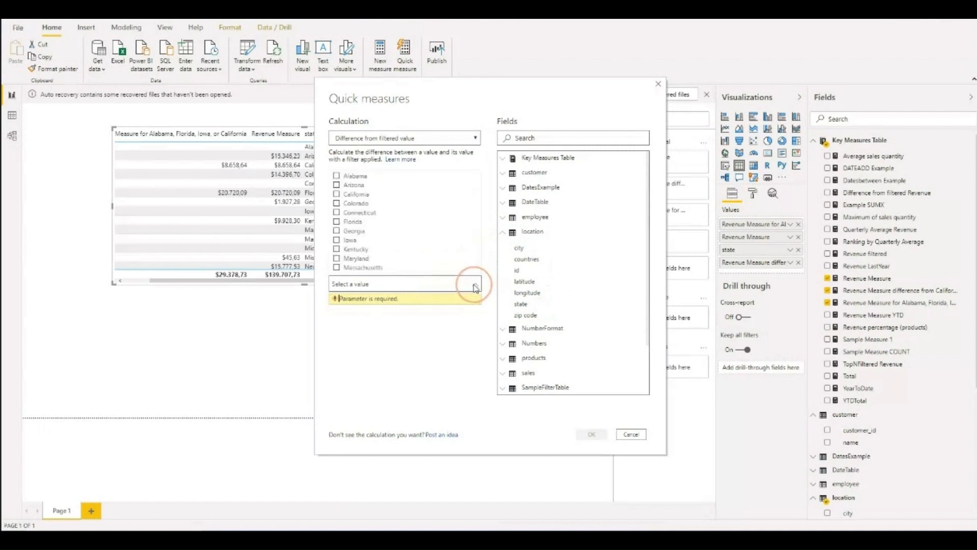
pyautogui.click(336, 222)
pyautogui.click(336, 195)
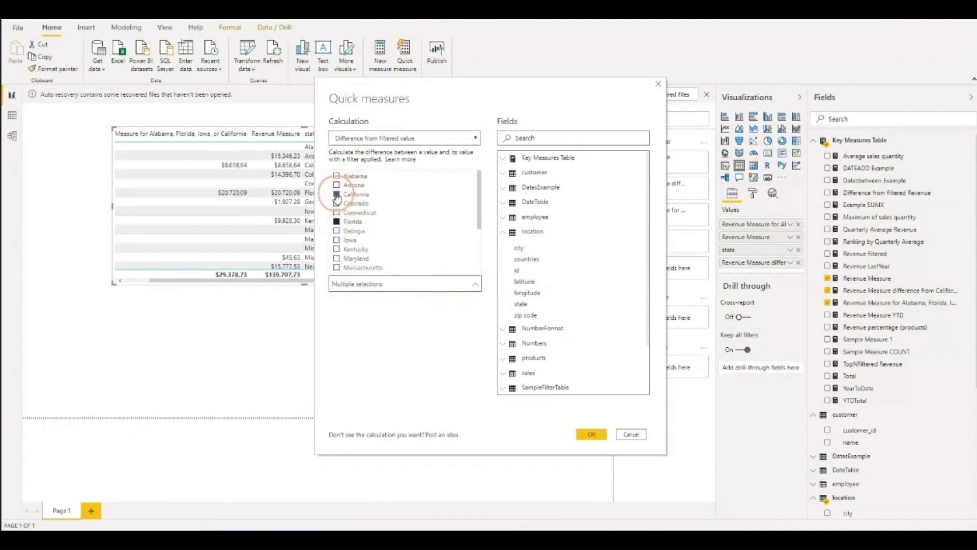
pyautogui.click(591, 434)
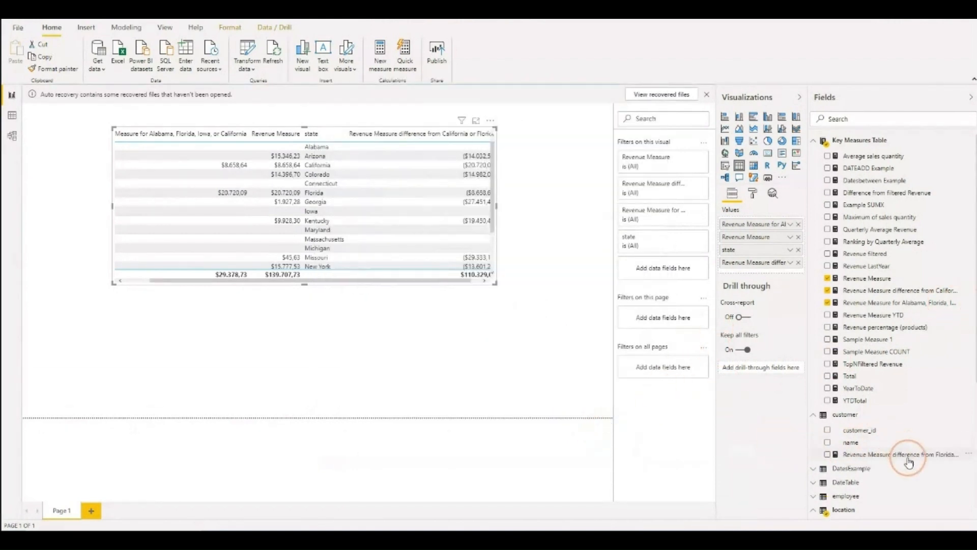
# Step: Add the customer table's Revenue Measure difference from Florida or California to the table visual and bring its column into view
pyautogui.moveTo(909, 460); pyautogui.dragTo(611, 206)
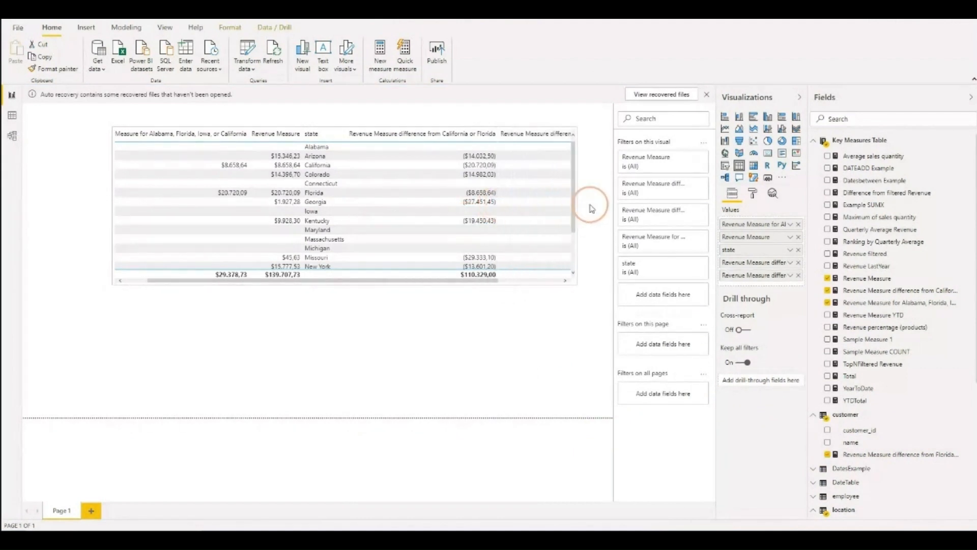
pyautogui.moveTo(510, 281); pyautogui.dragTo(585, 281)
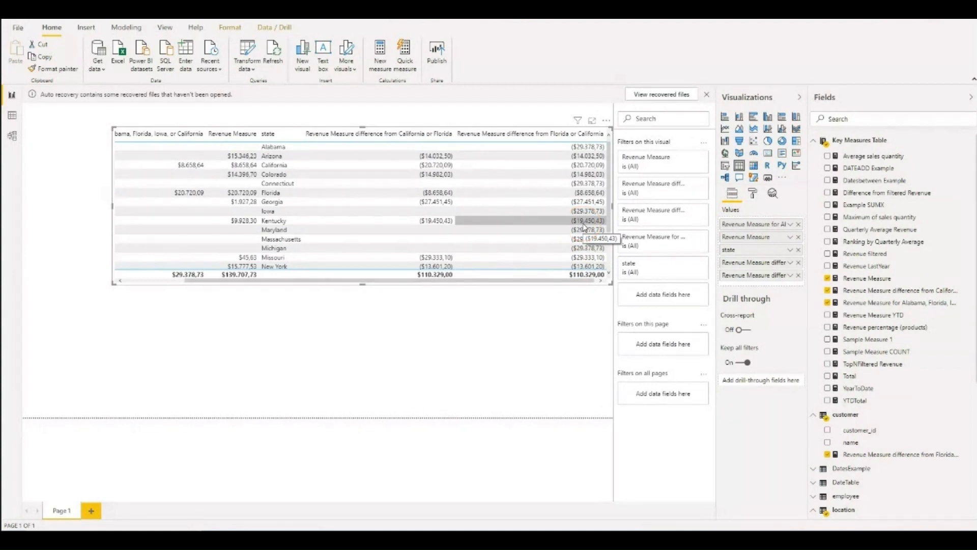
# Step: Examine the new measure's DAX formula, focusing on the RETURN line that subtracts __BASELINE_VALUE from __MEASURE_VALUE without a blank check
pyautogui.click(922, 455)
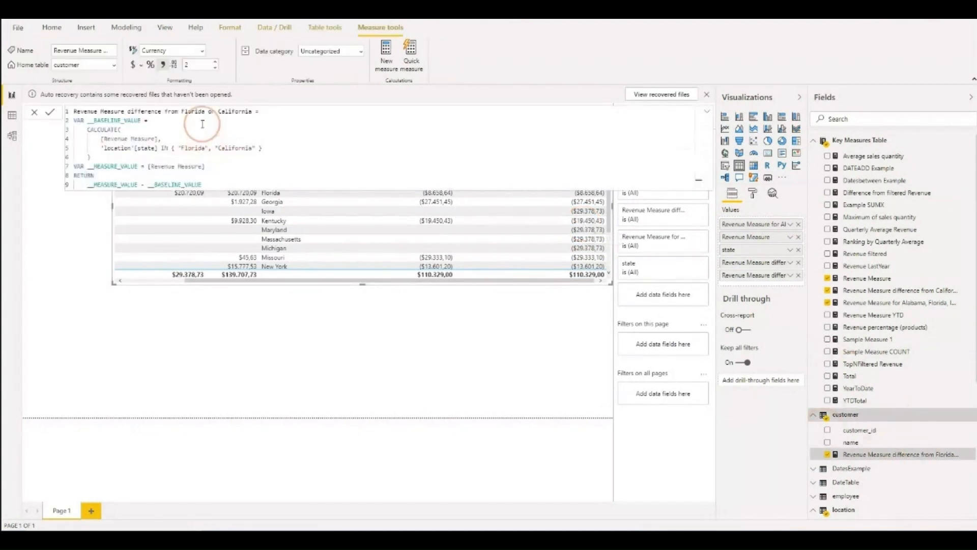
pyautogui.click(195, 169)
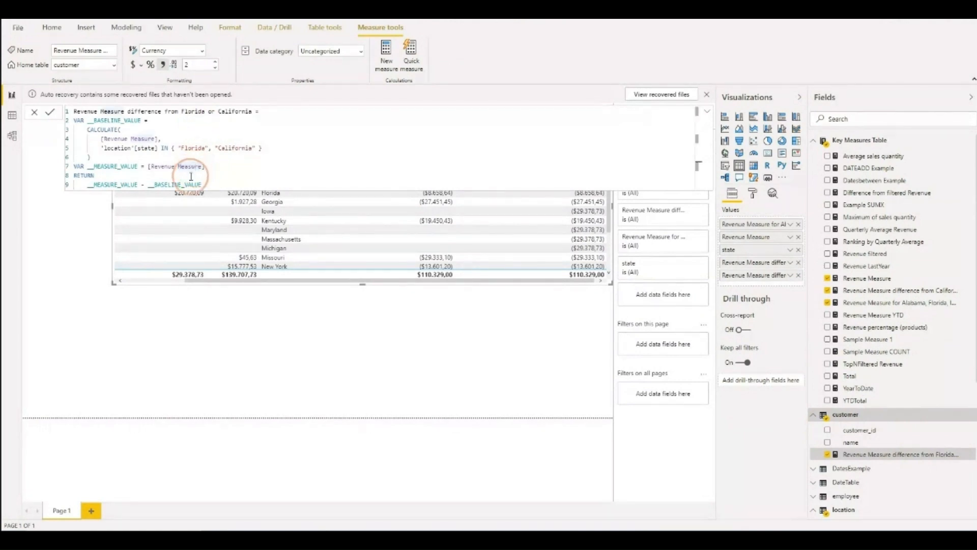
pyautogui.click(208, 185)
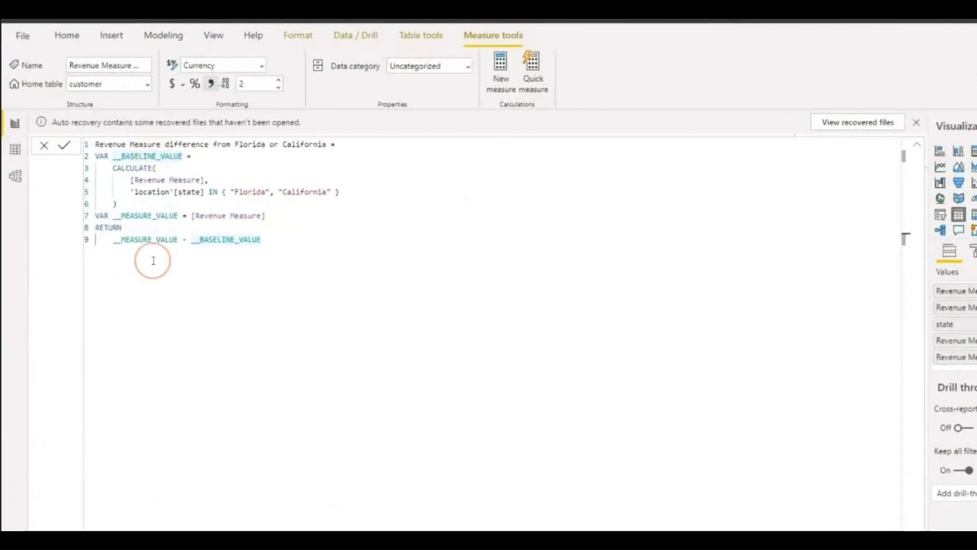
pyautogui.moveTo(98, 239); pyautogui.dragTo(183, 239)
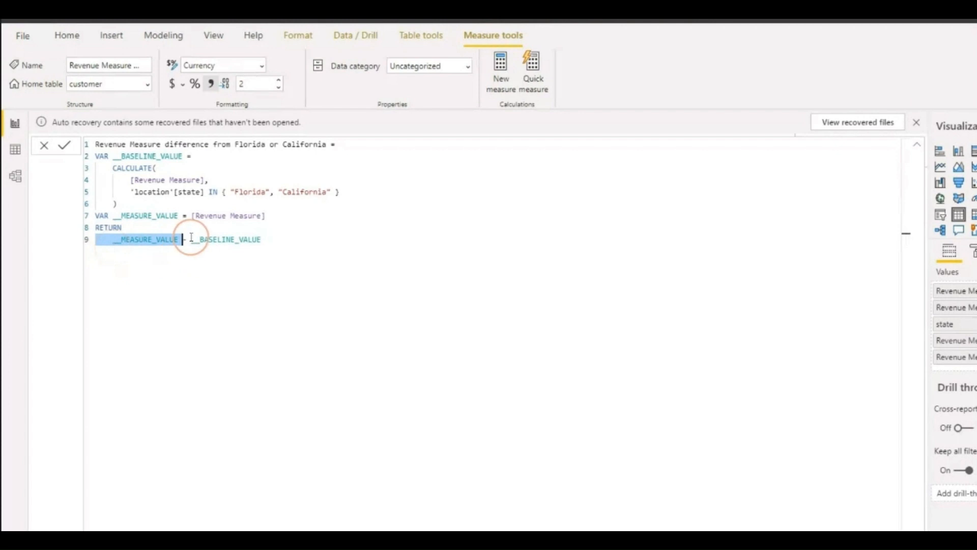
pyautogui.moveTo(192, 239); pyautogui.dragTo(285, 246)
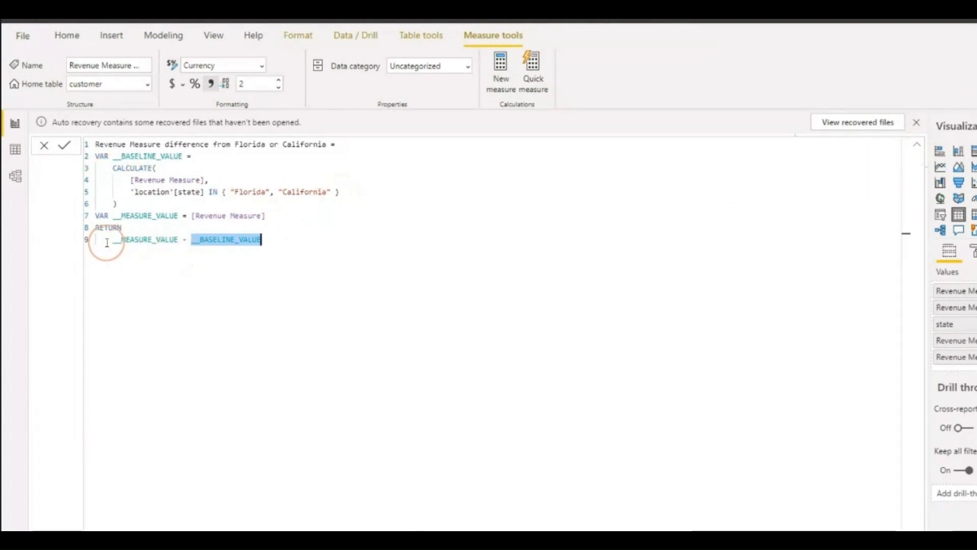
pyautogui.click(917, 144)
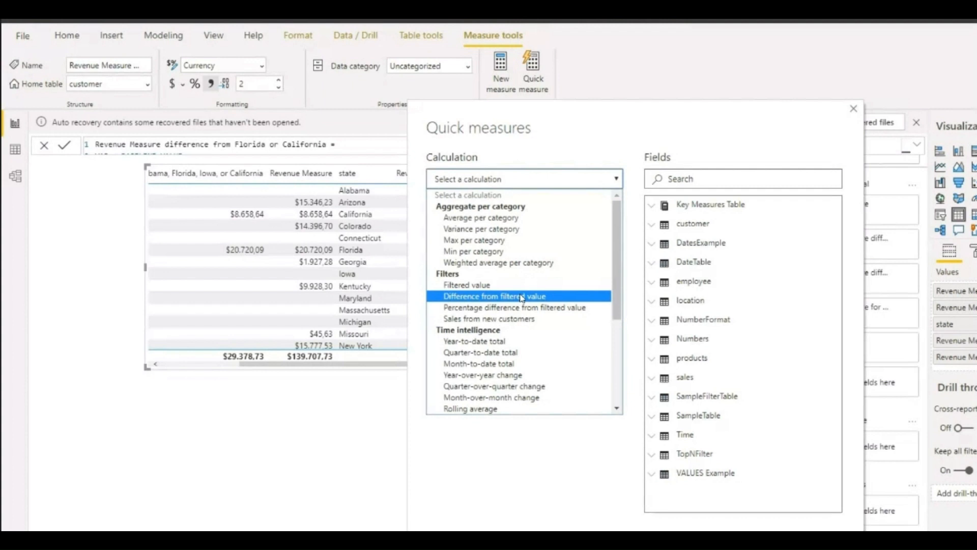
# Step: Review the calculation types offered for a new quick measure, from the filter calculations through time intelligence and totals
pyautogui.scroll(-2, 498, 269)
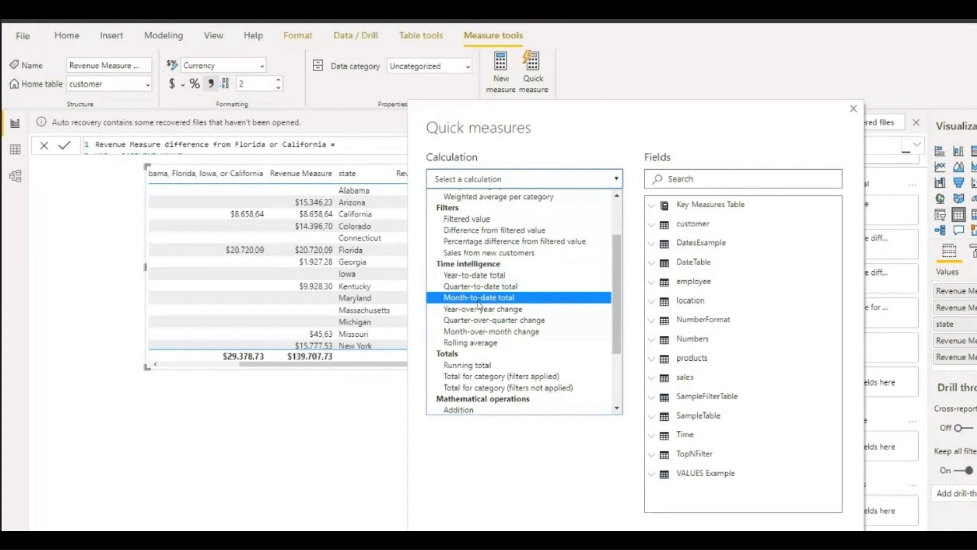
pyautogui.scroll(1, 509, 300)
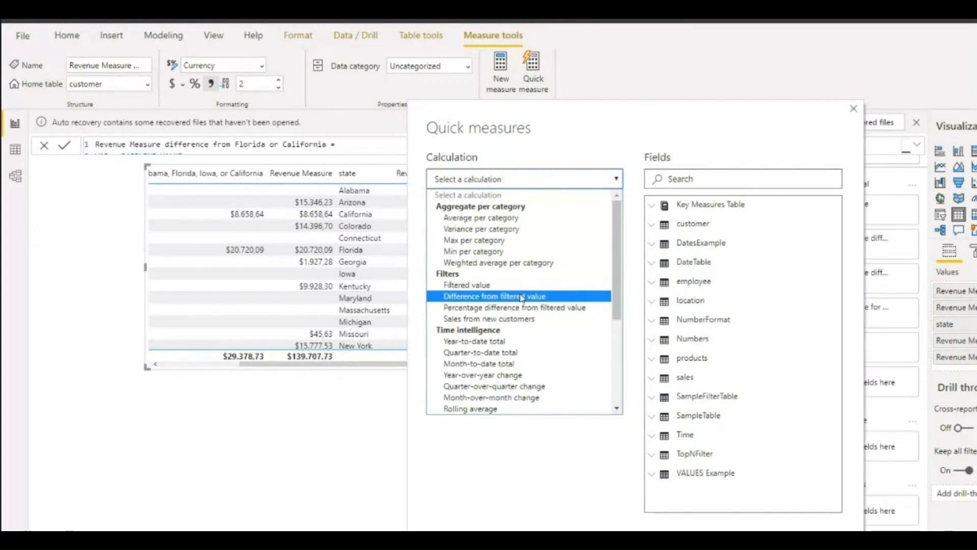
# Step: Choose Year-to-date total as the calculation for the new quick measure
pyautogui.scroll(-1, 502, 341)
pyautogui.click(497, 266)
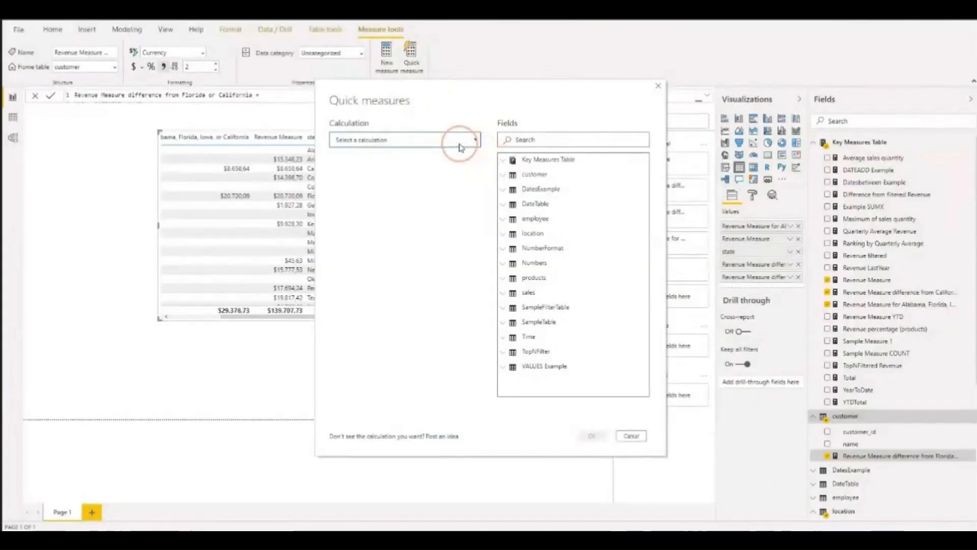
pyautogui.click(594, 182)
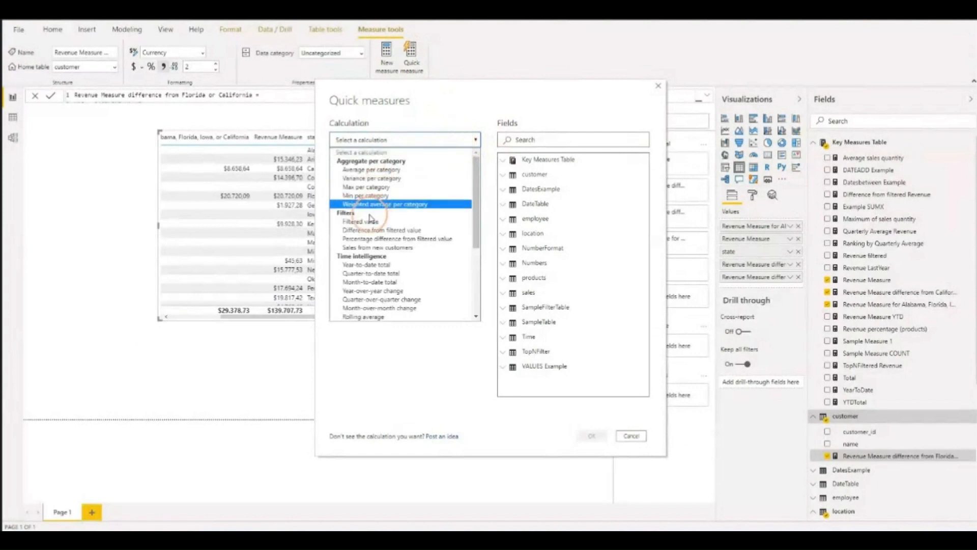
pyautogui.click(368, 259)
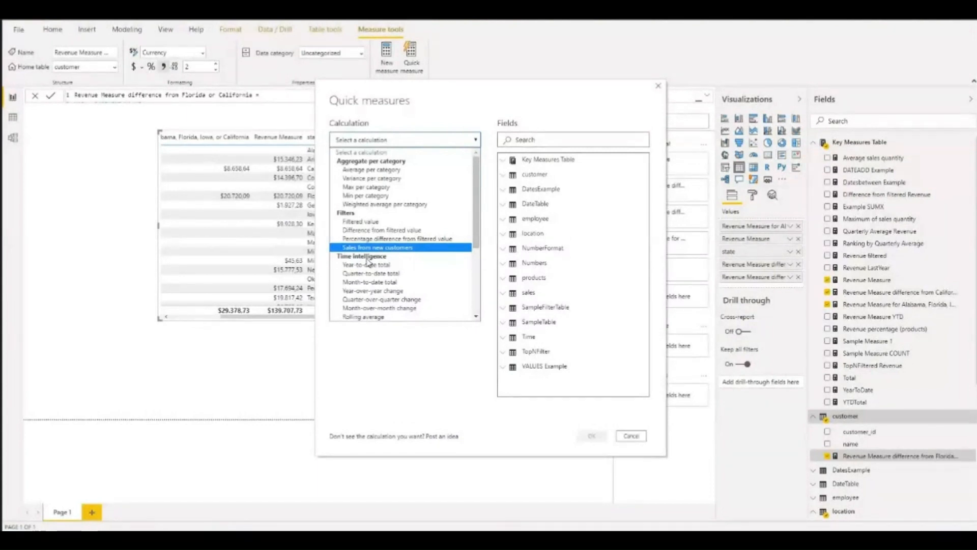
pyautogui.click(345, 268)
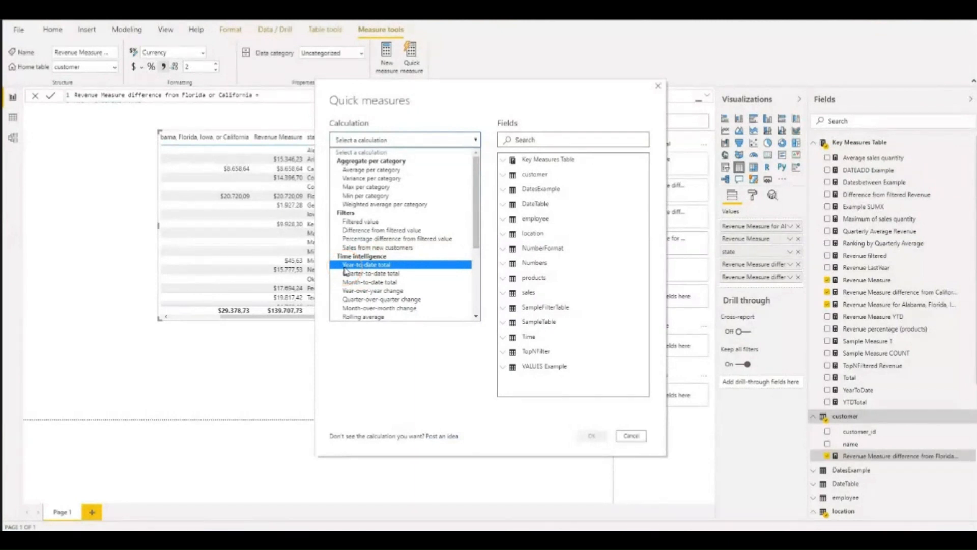
pyautogui.click(370, 266)
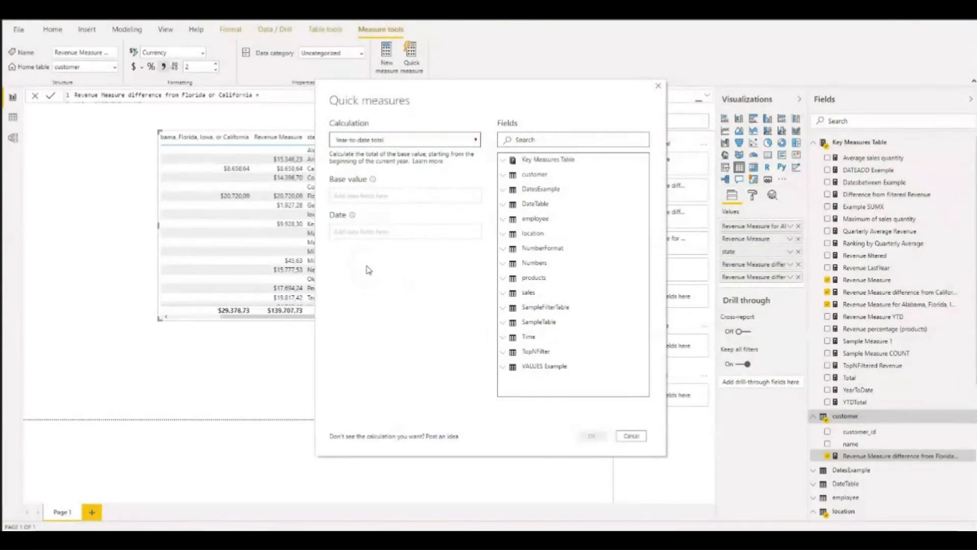
pyautogui.click(438, 139)
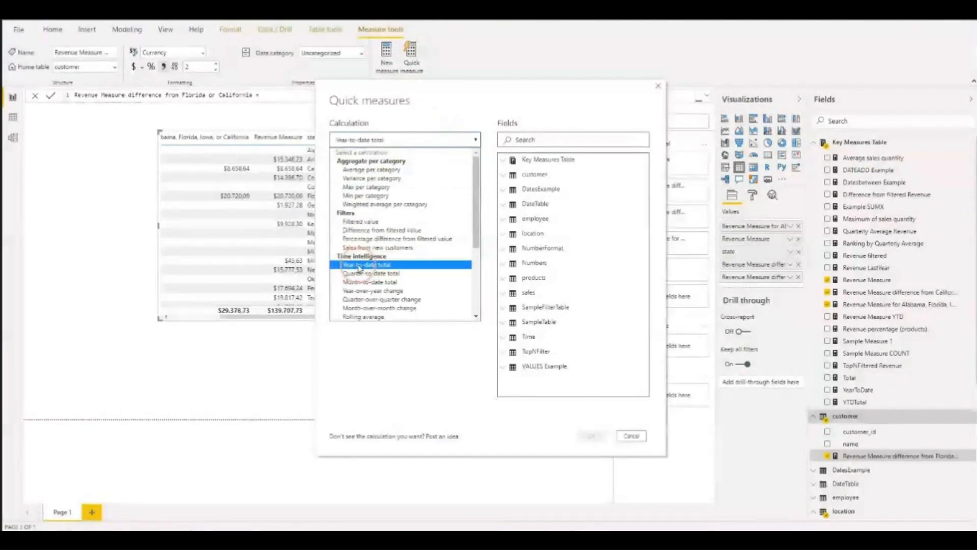
pyautogui.click(362, 266)
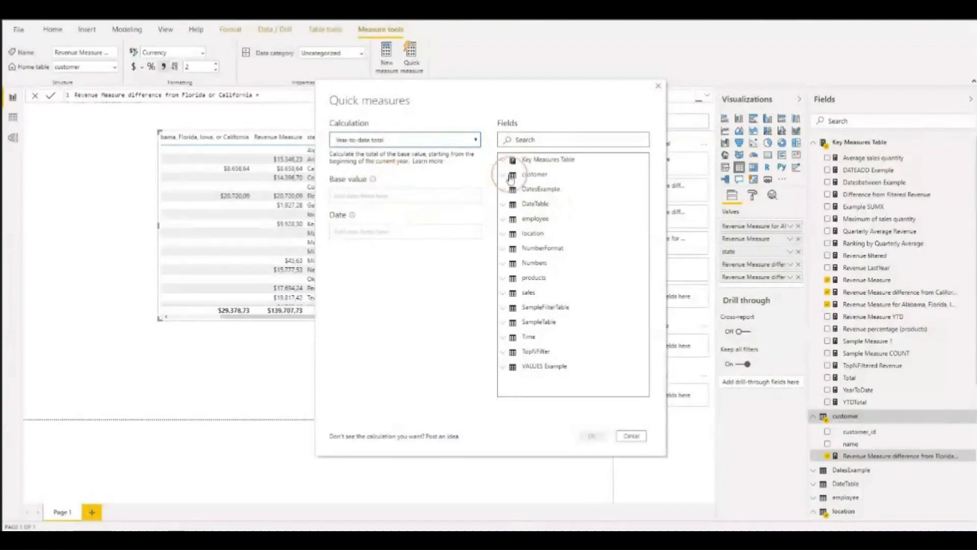
# Step: Create the quick measure with Revenue Measure as the base value and Date from DateTable as the date
pyautogui.click(503, 162)
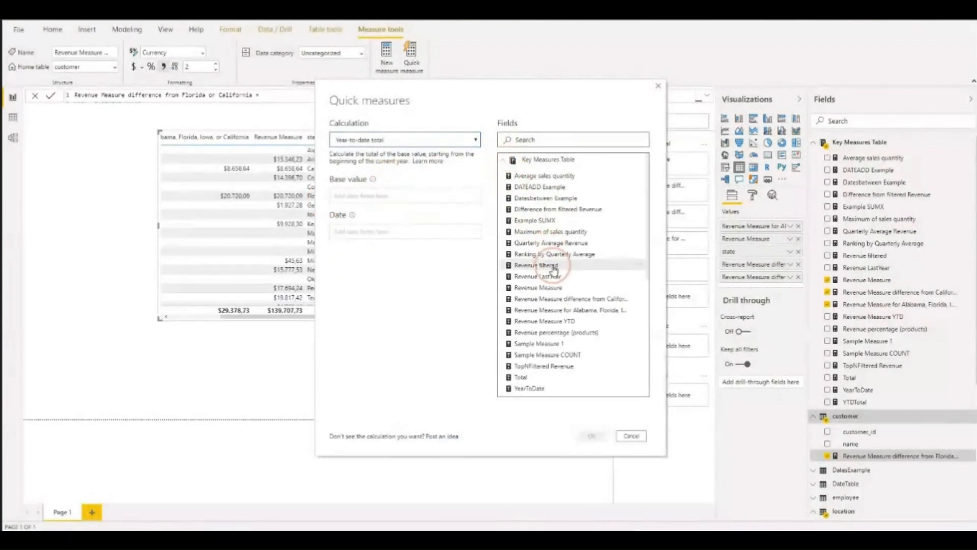
pyautogui.moveTo(538, 287); pyautogui.dragTo(399, 199)
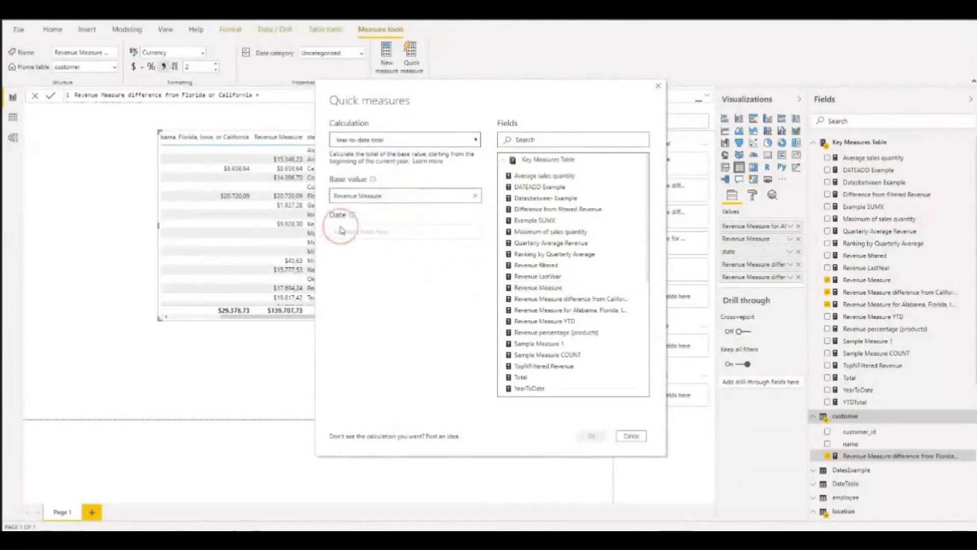
pyautogui.scroll(-5, 582, 294)
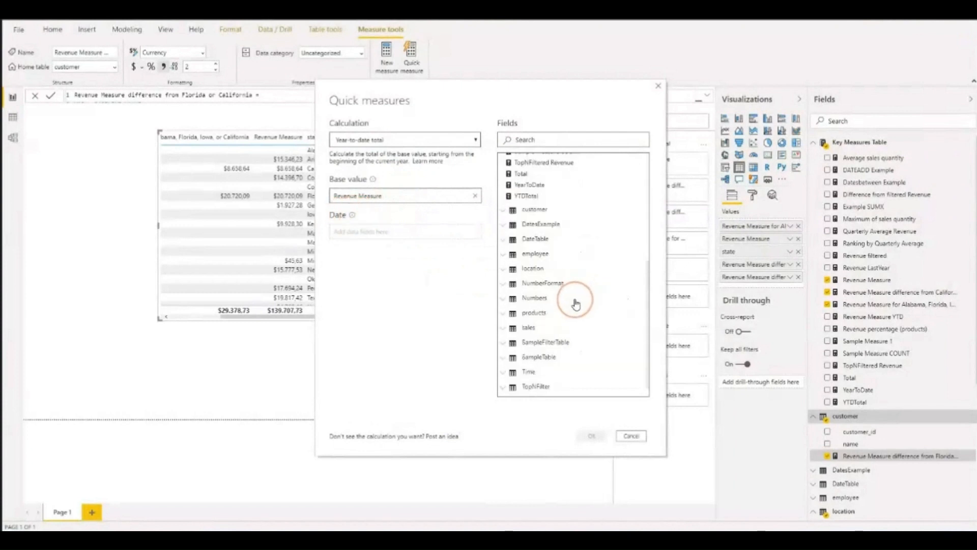
pyautogui.click(503, 239)
pyautogui.moveTo(528, 254); pyautogui.dragTo(404, 232)
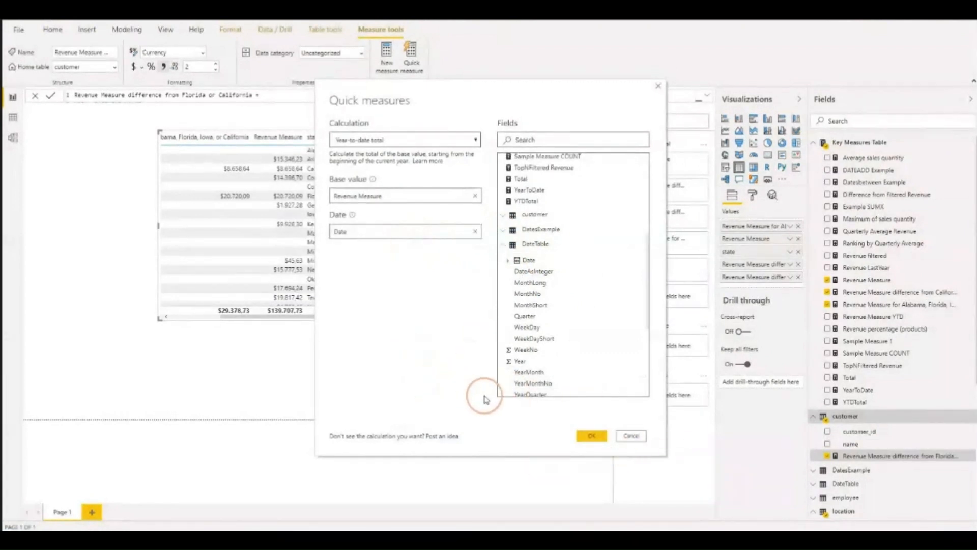
pyautogui.click(594, 436)
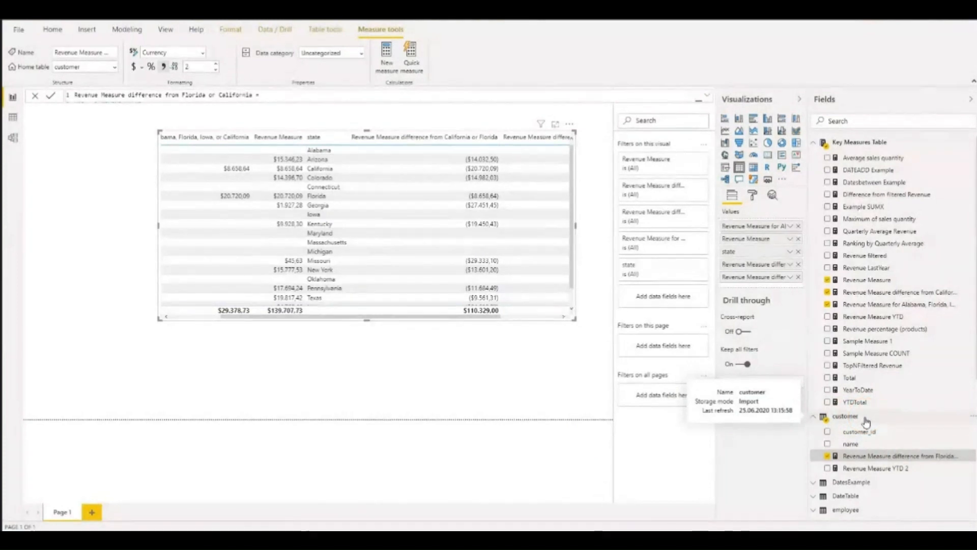
# Step: Change the home table of the Revenue Measure YTD 2 measure from customer to Key Measures Table
pyautogui.click(866, 462)
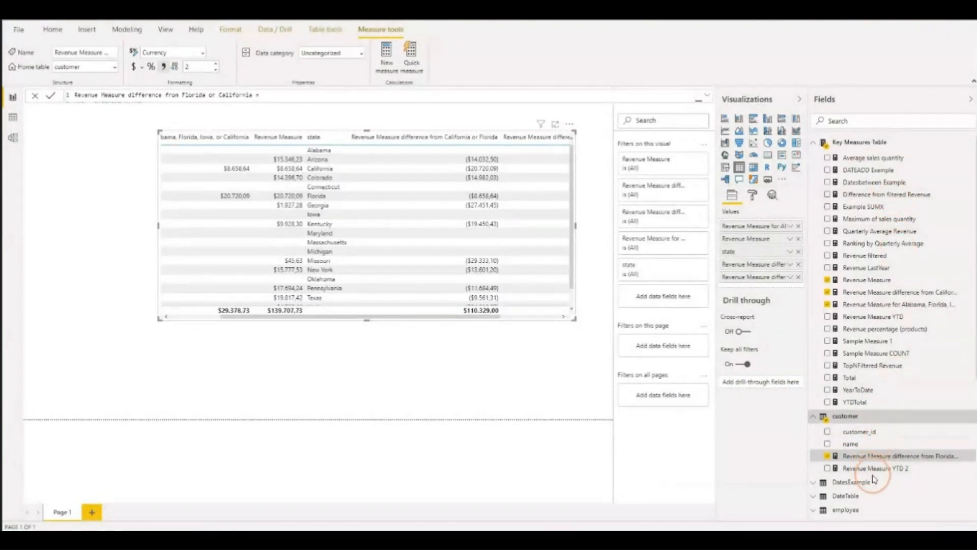
pyautogui.click(871, 469)
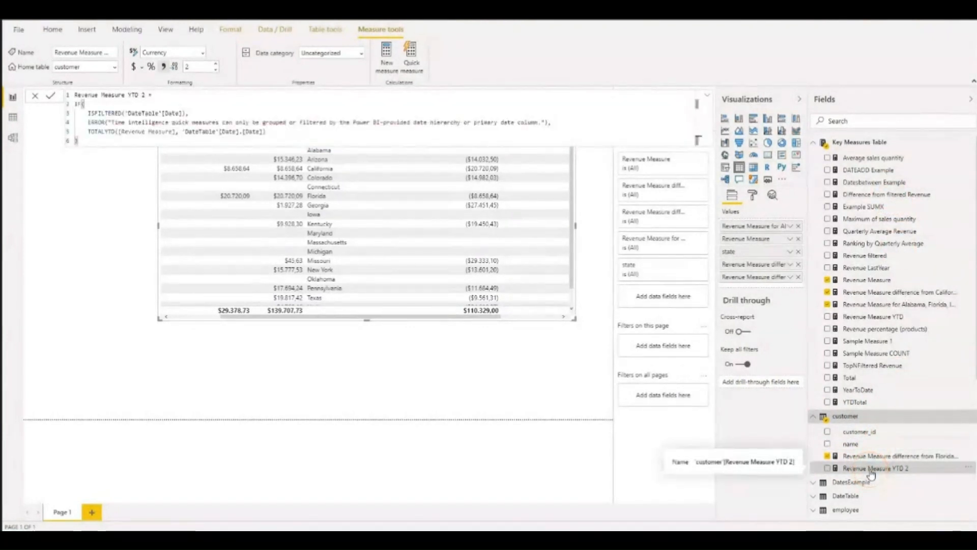
pyautogui.click(107, 66)
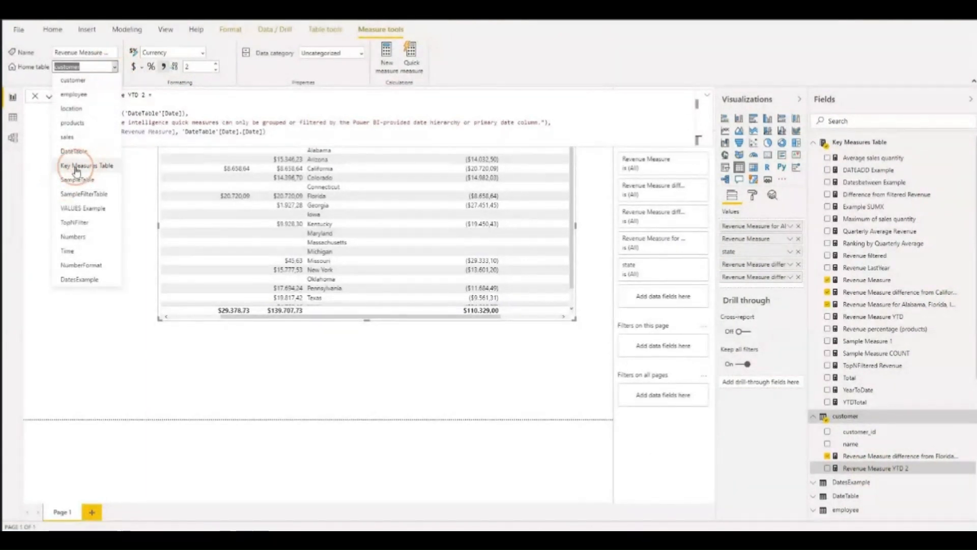
pyautogui.click(75, 166)
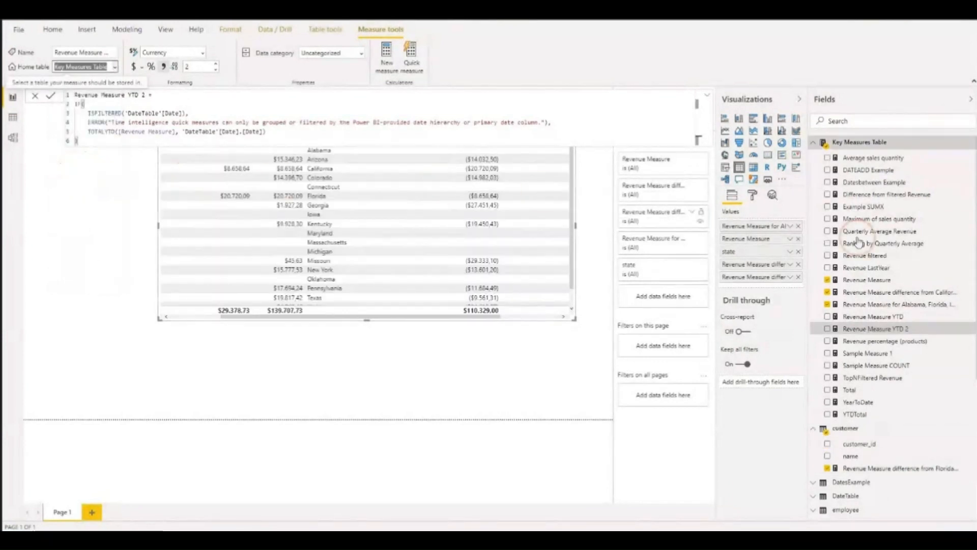
pyautogui.click(871, 330)
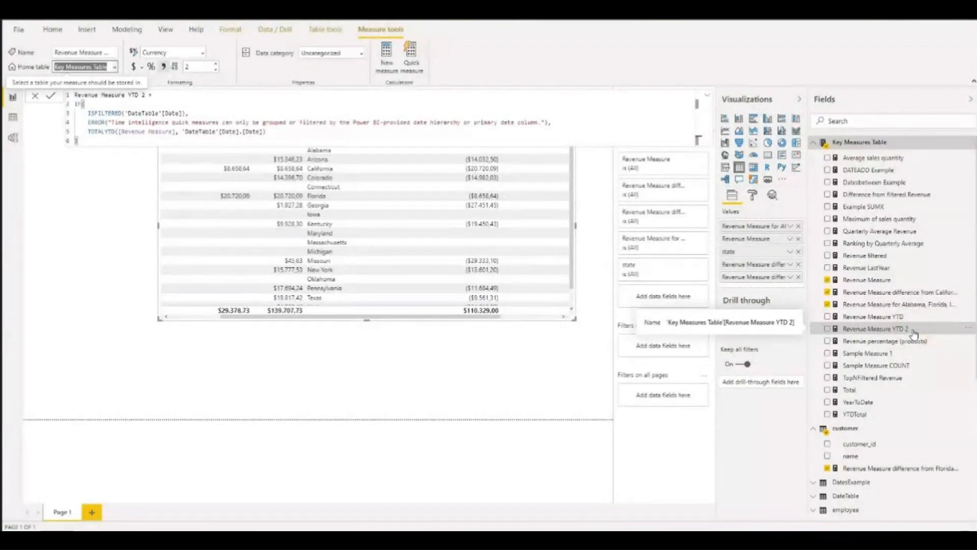
# Step: Delete the existing state revenue table and place a new empty table visual nearer the middle of the page
pyautogui.click(496, 178)
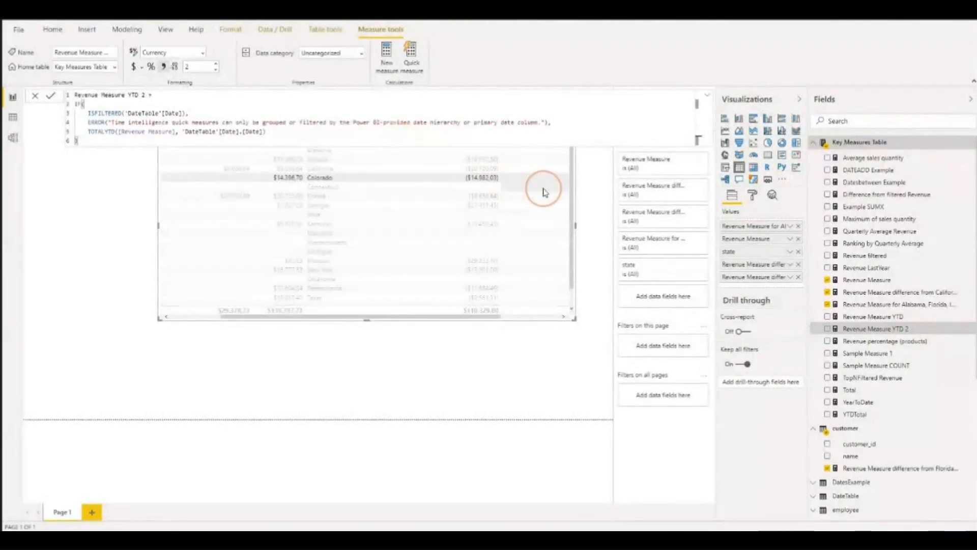
pyautogui.press('Delete')
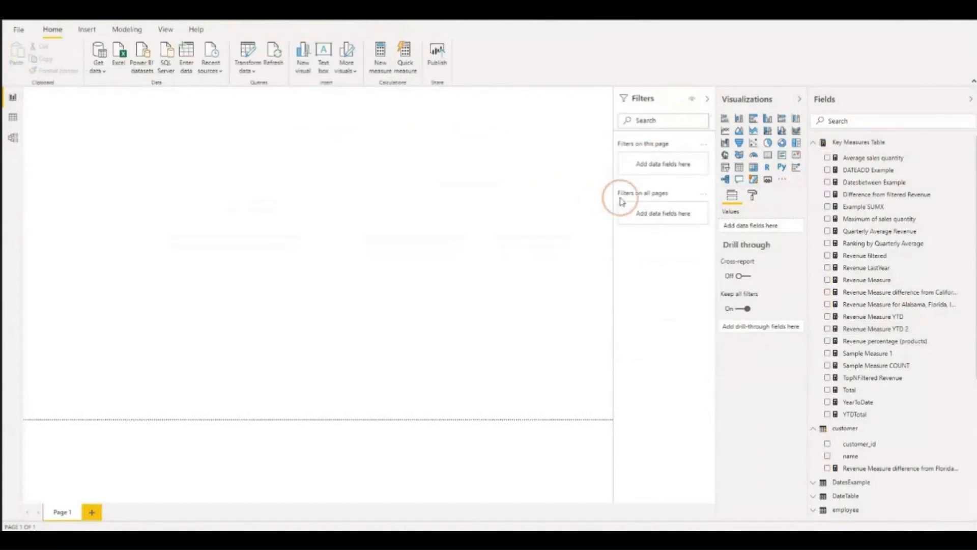
pyautogui.click(739, 167)
pyautogui.click(119, 135)
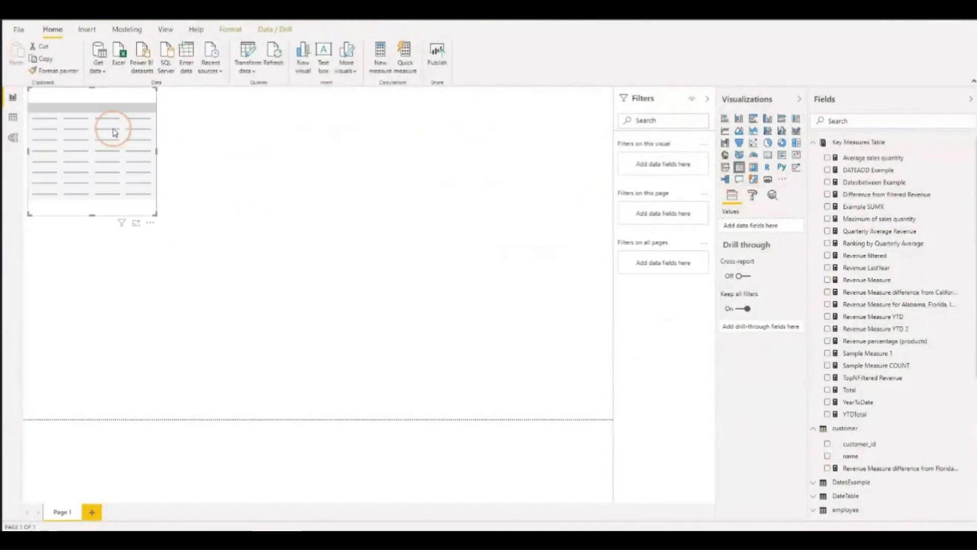
pyautogui.moveTo(122, 142); pyautogui.dragTo(299, 210)
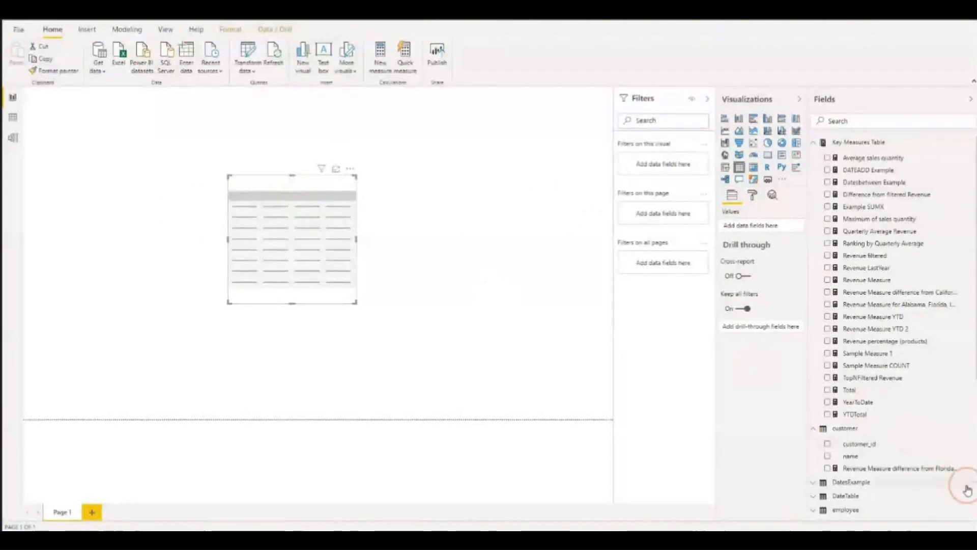
# Step: Add the Date hierarchy from DateTable to the new table visual and enlarge the visual
pyautogui.scroll(-3, 887, 476)
pyautogui.scroll(-2, 860, 394)
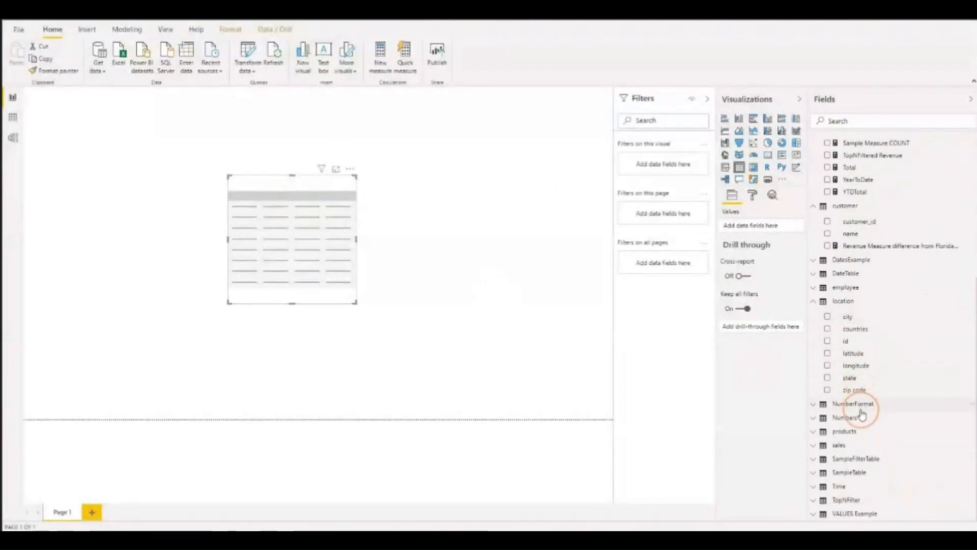
pyautogui.click(814, 273)
pyautogui.moveTo(870, 290); pyautogui.dragTo(307, 258)
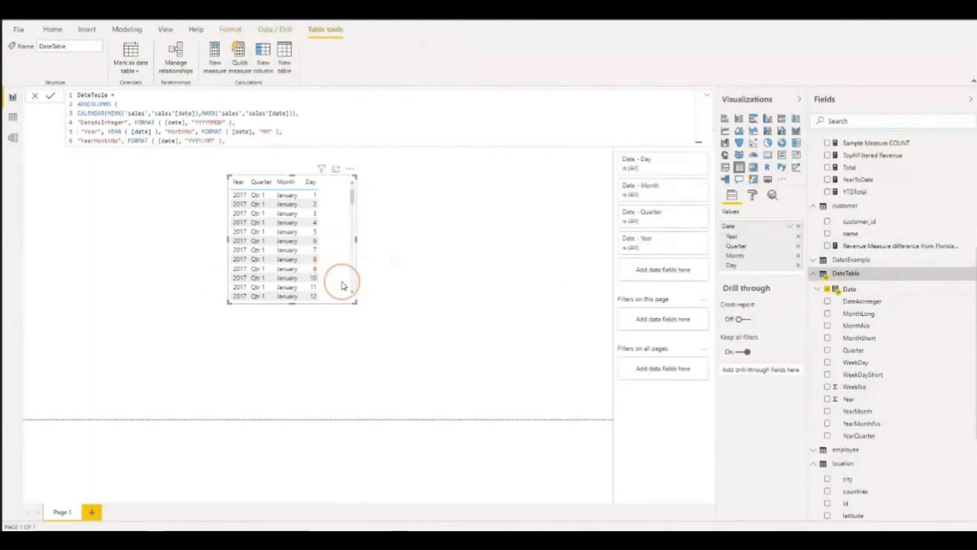
pyautogui.moveTo(363, 315); pyautogui.dragTo(459, 384)
# Step: Add Revenue Measure YTD 2 and Revenue Measure as value columns to the date table visual
pyautogui.scroll(3, 943, 249)
pyautogui.scroll(5, 942, 249)
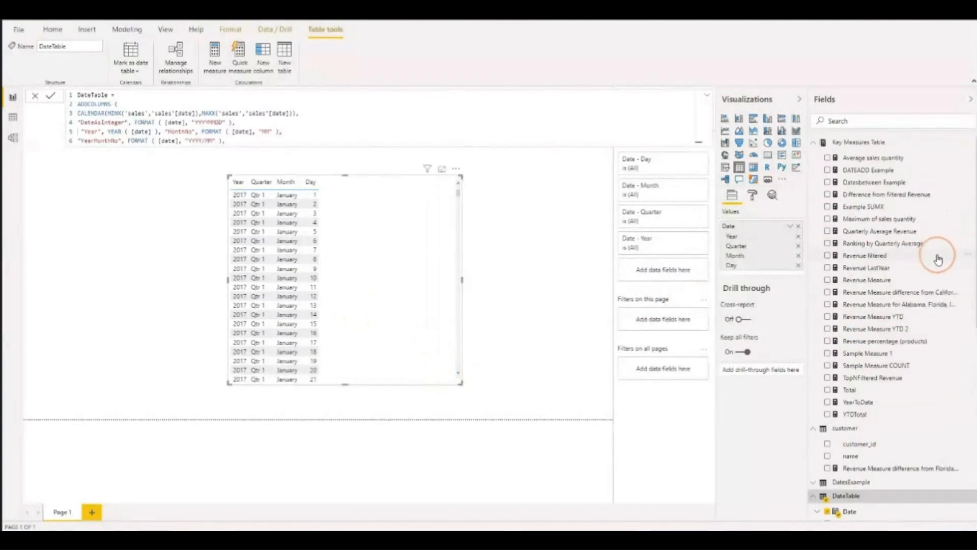
pyautogui.moveTo(884, 332); pyautogui.dragTo(427, 276)
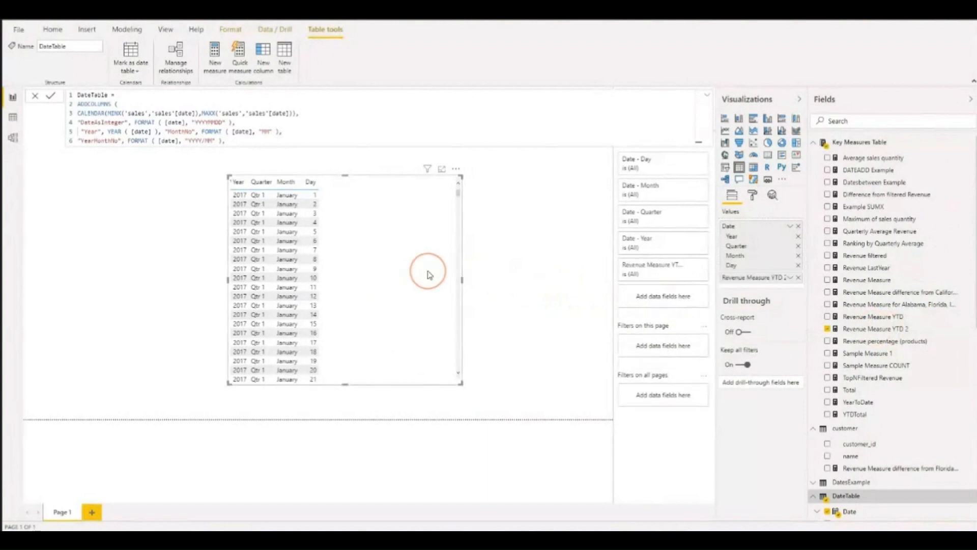
pyautogui.click(374, 195)
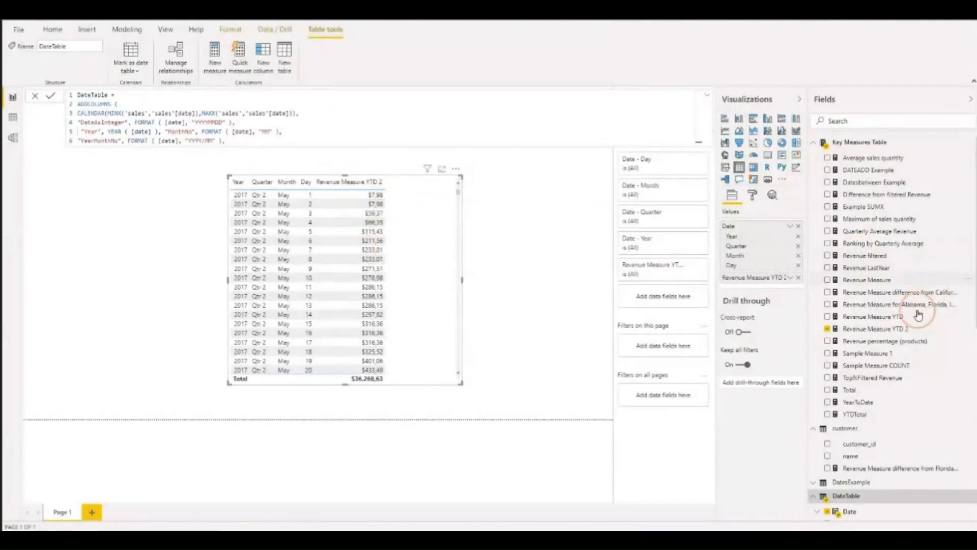
pyautogui.moveTo(907, 281); pyautogui.dragTo(443, 277)
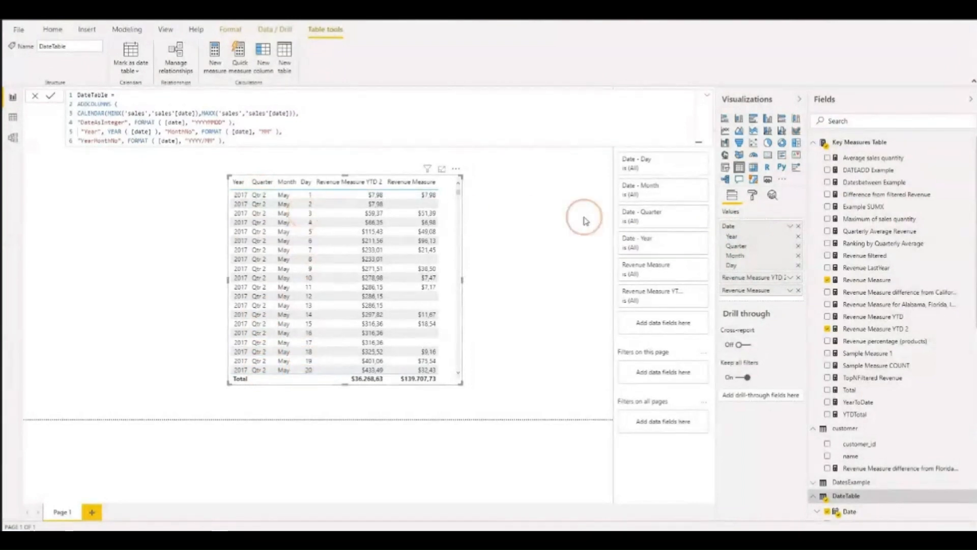
# Step: Switch the visual's Date field from Date Hierarchy to Date and read the visual's error details
pyautogui.click(789, 227)
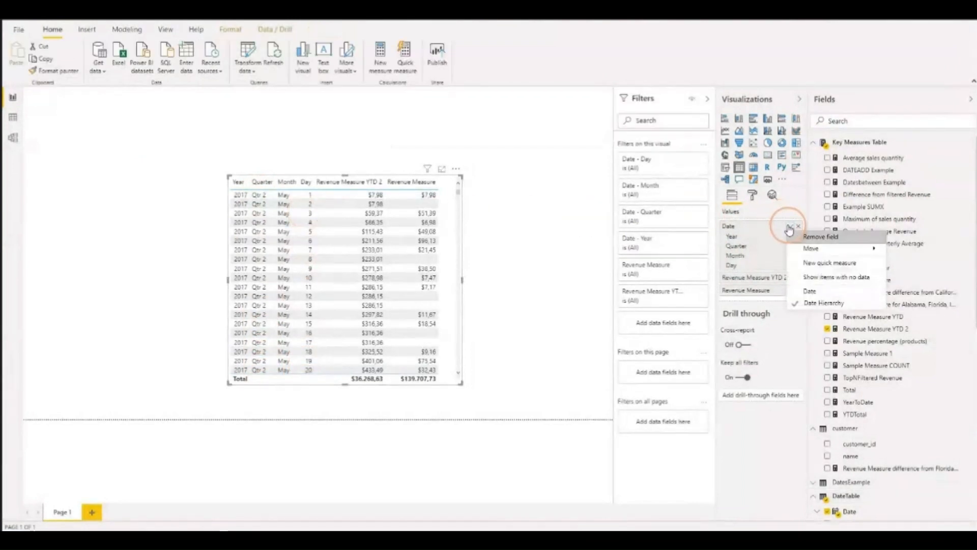
pyautogui.click(819, 293)
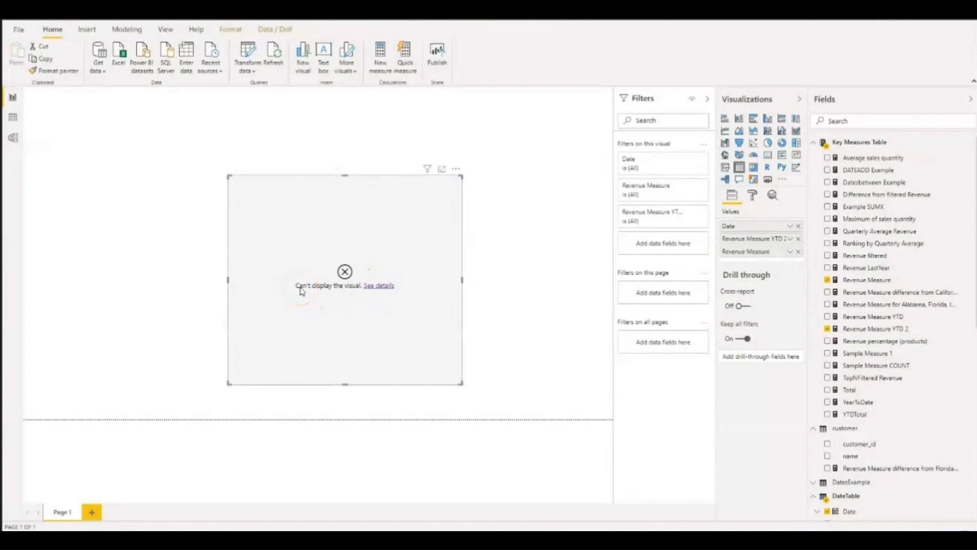
pyautogui.click(377, 286)
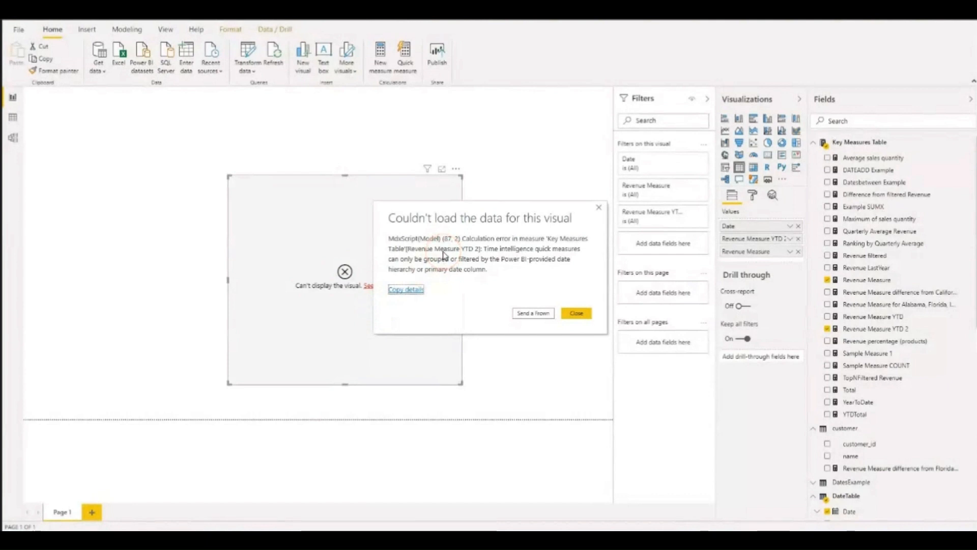
pyautogui.click(485, 239)
pyautogui.click(488, 241)
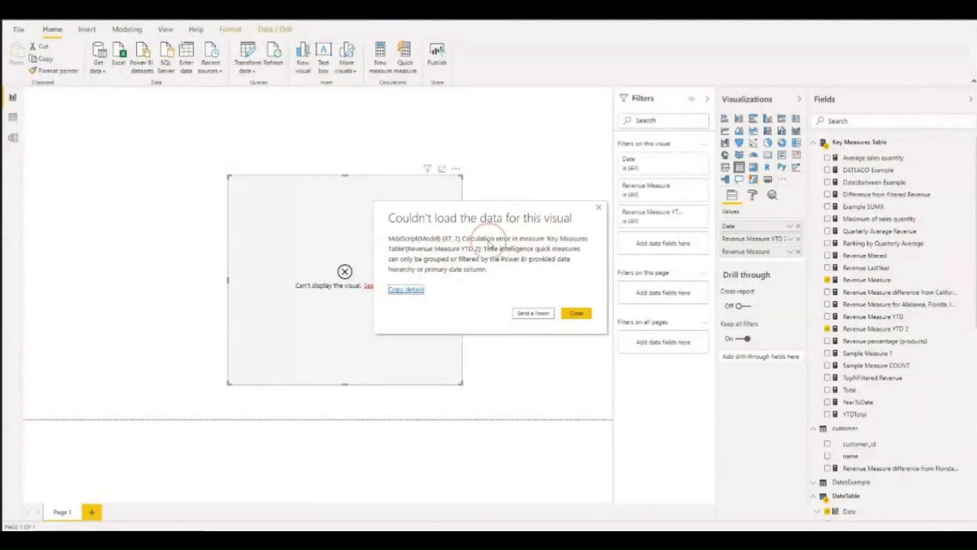
pyautogui.click(491, 253)
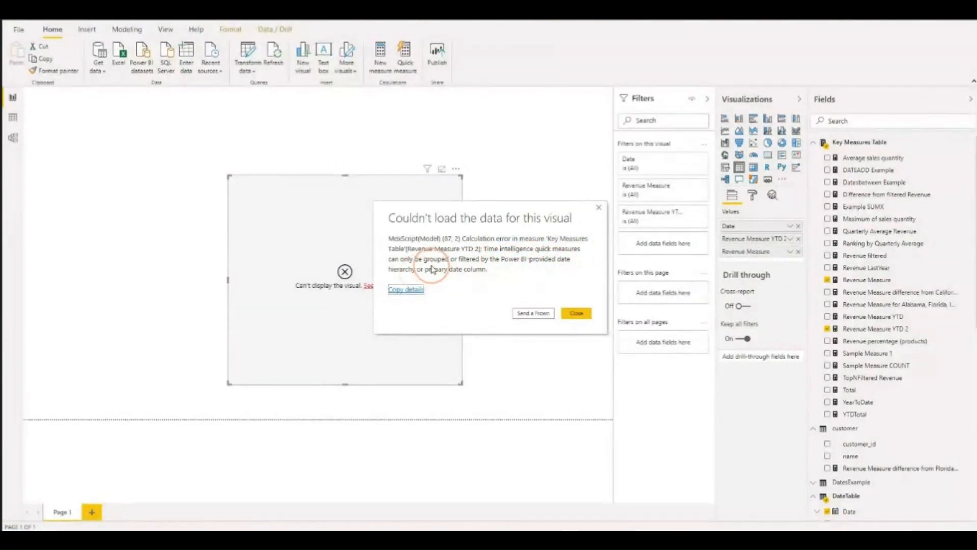
pyautogui.click(599, 208)
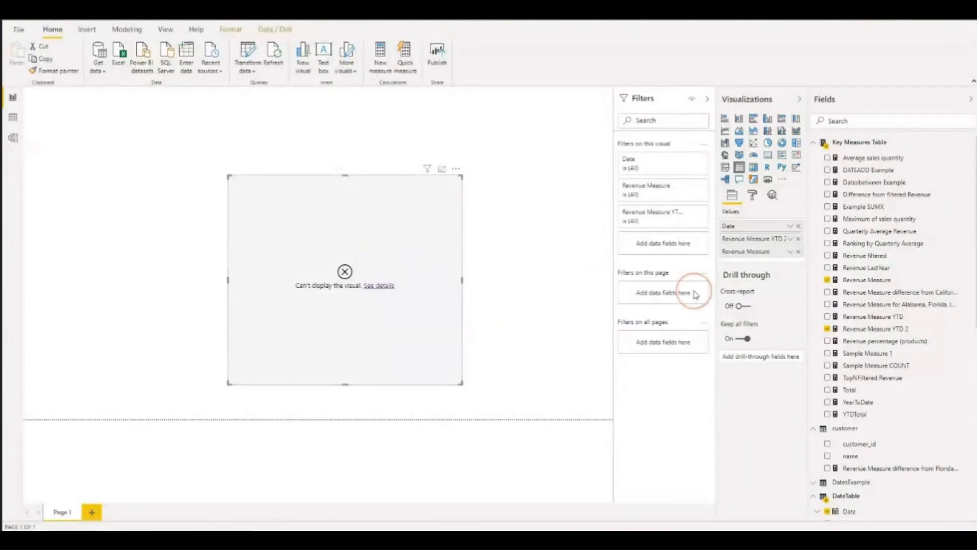
# Step: Examine the IF, ISFILTERED and TOTALYTD parts of Revenue Measure YTD 2's DAX formula and check the visual's Date field setting
pyautogui.click(882, 330)
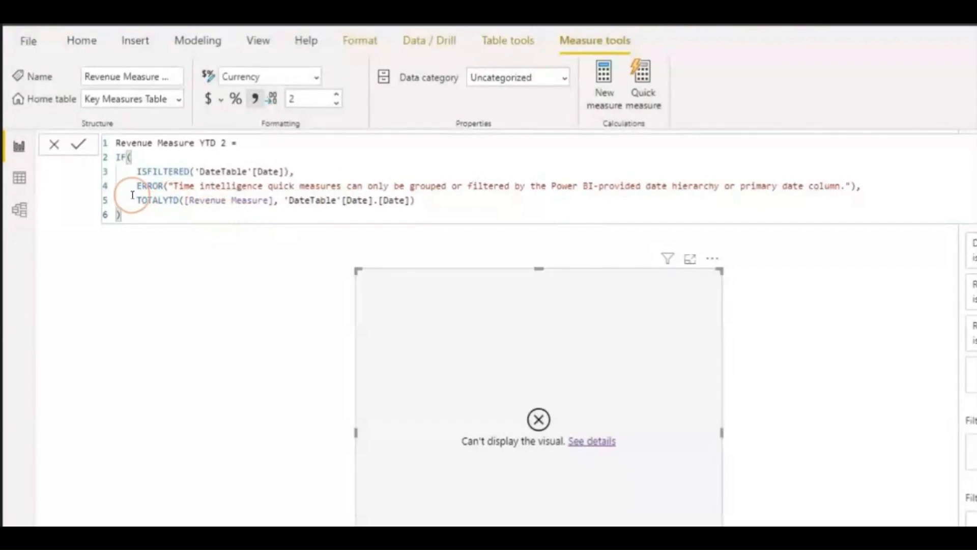
pyautogui.moveTo(138, 200); pyautogui.dragTo(425, 201)
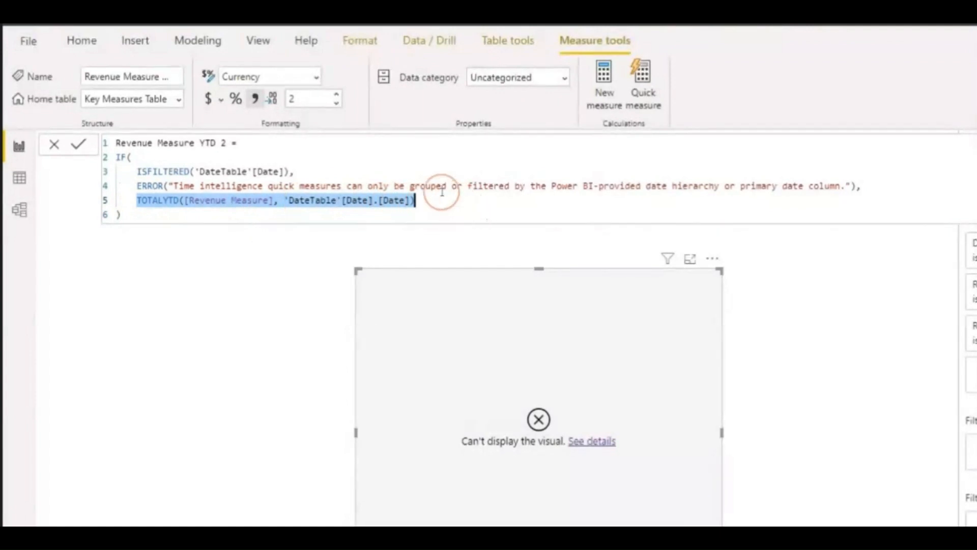
pyautogui.click(395, 166)
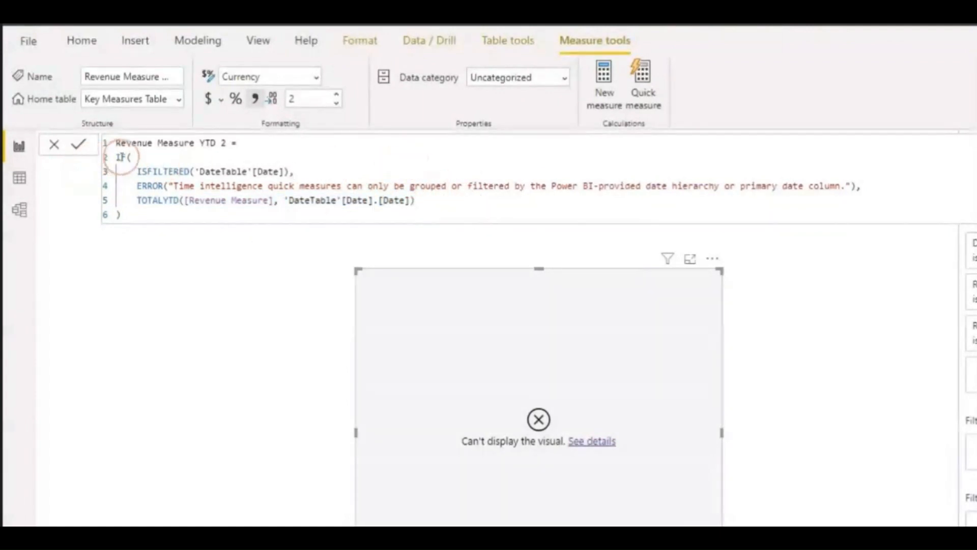
pyautogui.moveTo(136, 179); pyautogui.dragTo(138, 211)
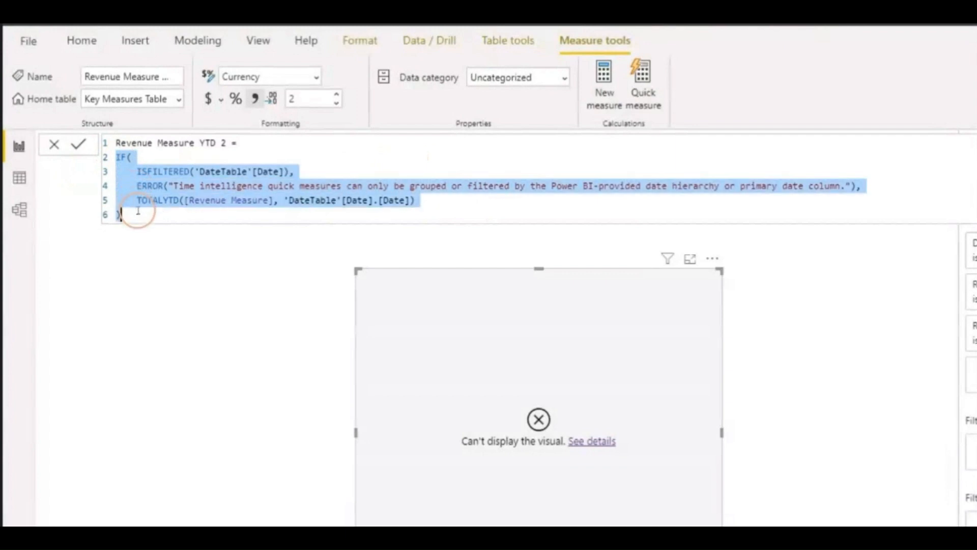
pyautogui.click(120, 158)
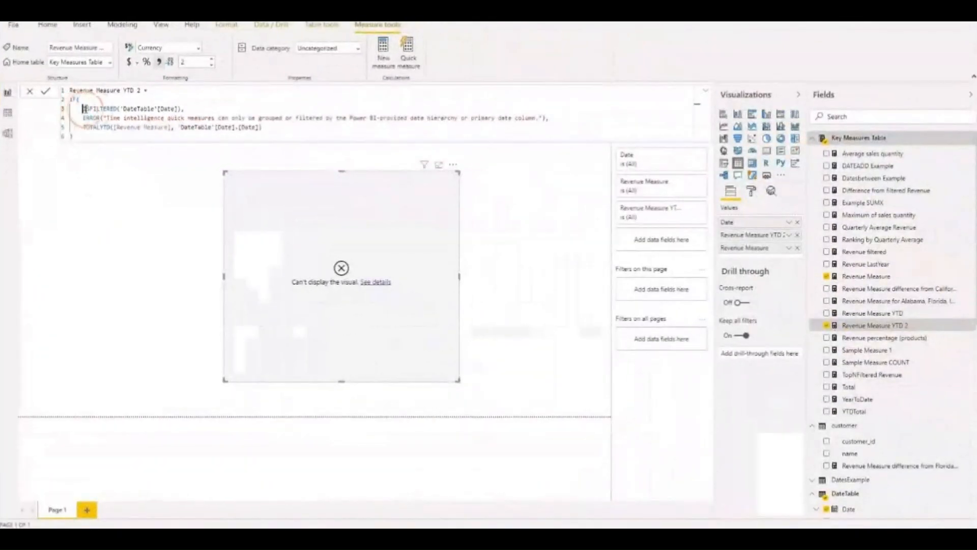
pyautogui.moveTo(92, 119); pyautogui.dragTo(198, 119)
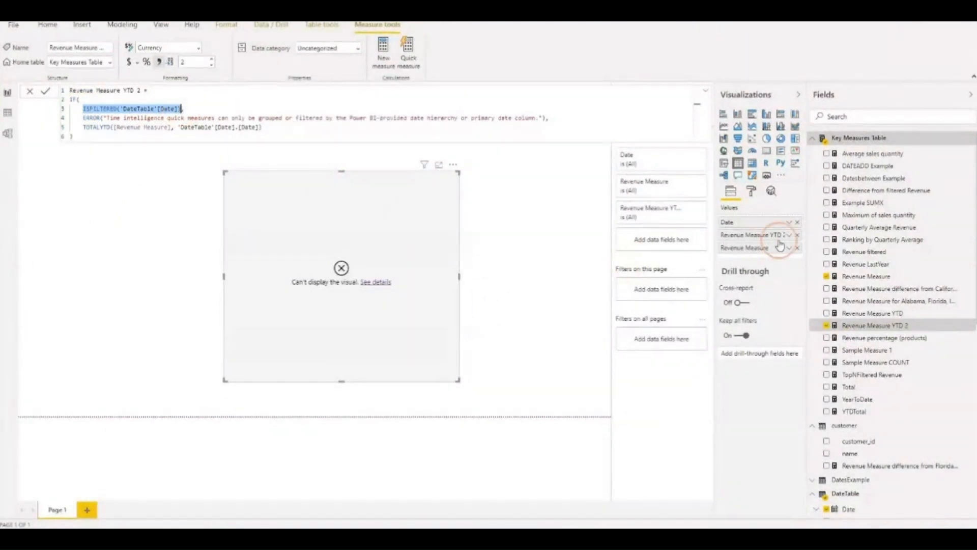
pyautogui.click(788, 223)
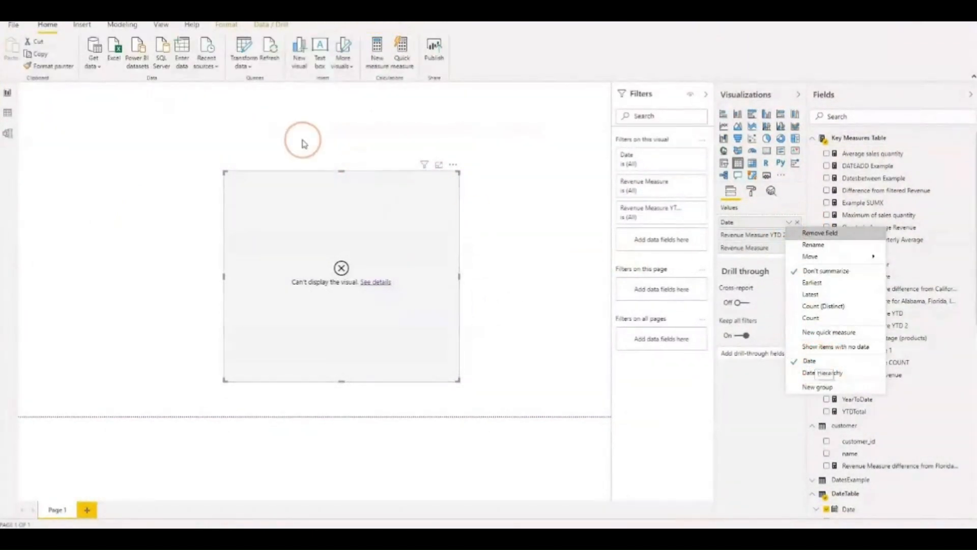
pyautogui.click(932, 276)
# Step: Reopen the Revenue Measure YTD 2 formula and examine its DateTable filter check, ERROR text and the .[Date] suffix in TOTALYTD
pyautogui.click(908, 325)
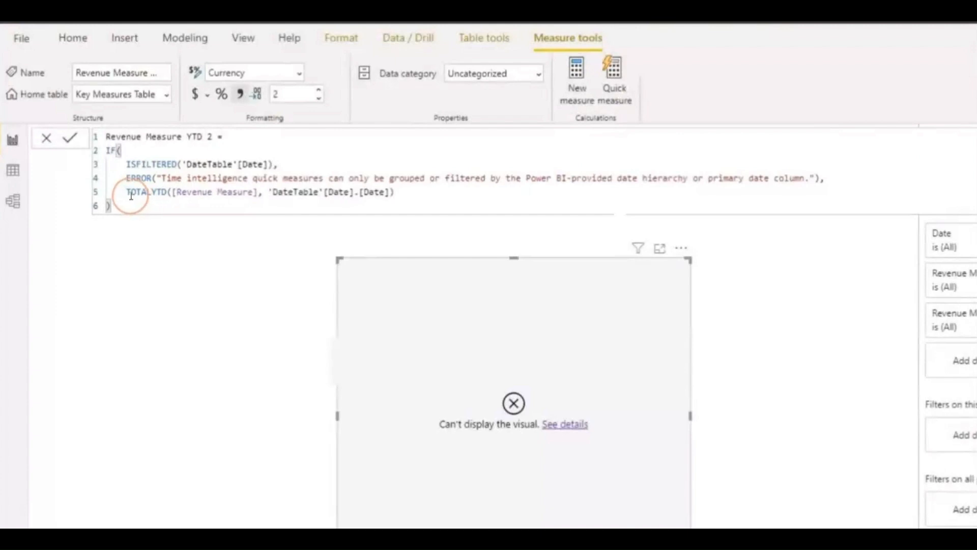
pyautogui.moveTo(179, 163); pyautogui.dragTo(274, 165)
pyautogui.moveTo(125, 178); pyautogui.dragTo(214, 180)
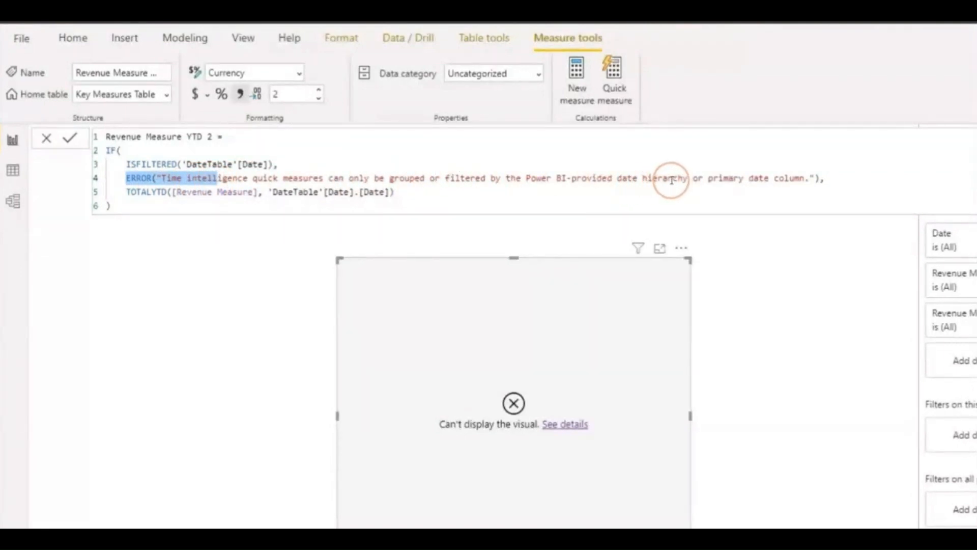
pyautogui.moveTo(273, 164); pyautogui.dragTo(176, 164)
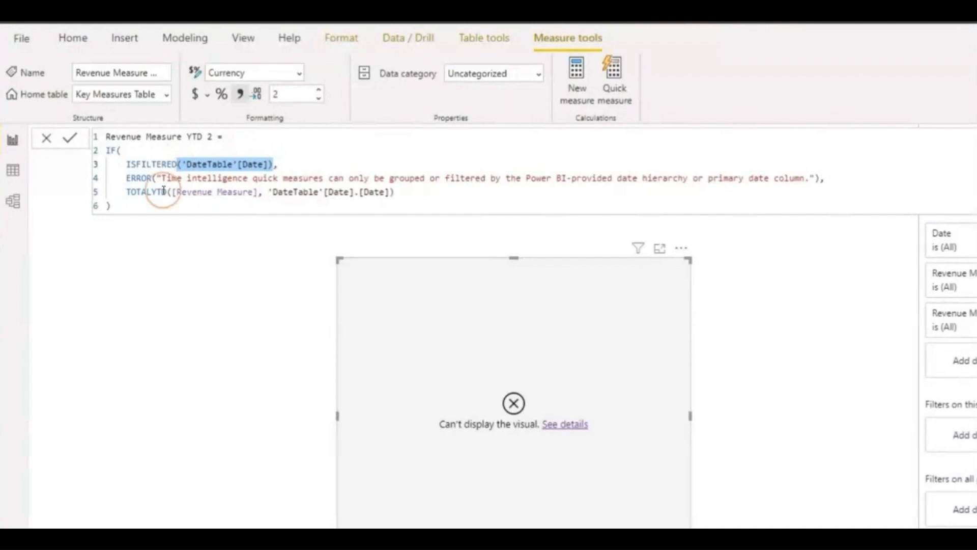
pyautogui.moveTo(125, 192); pyautogui.dragTo(390, 192)
pyautogui.click(358, 192)
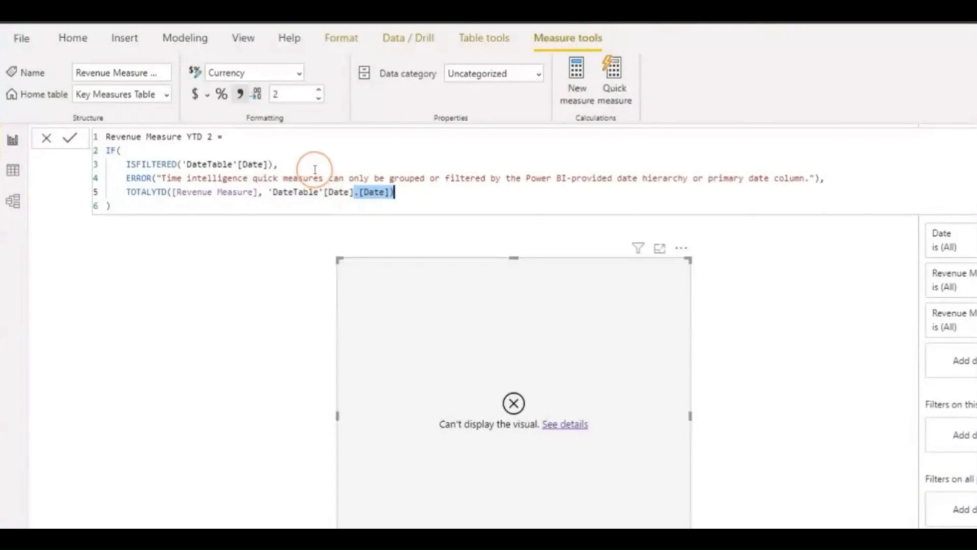
# Step: Remove the IF, ISFILTERED and ERROR wrapper and its closing parenthesis from the Revenue Measure YTD 2 formula, leaving only TOTALYTD
pyautogui.moveTo(308, 163); pyautogui.dragTo(842, 166)
pyautogui.press('Delete')
pyautogui.press('Delete')
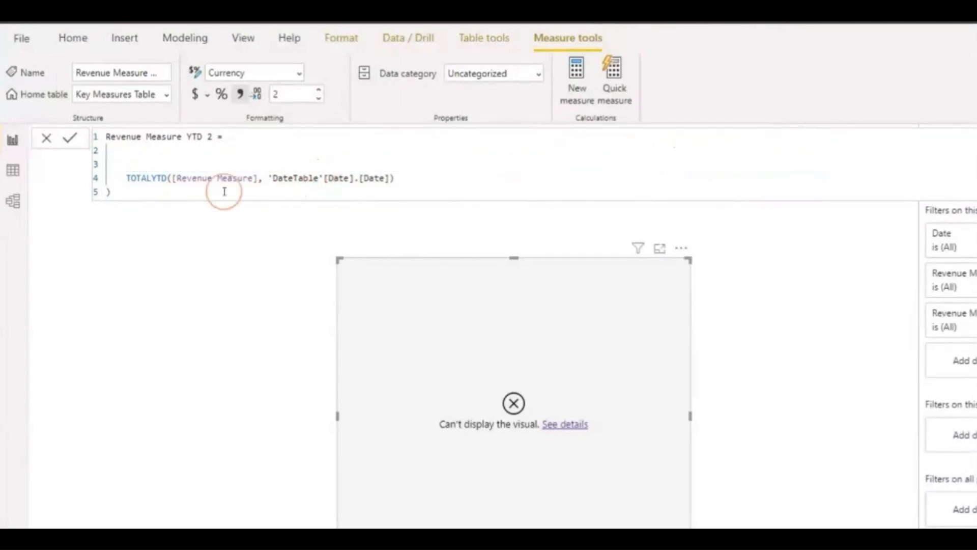
pyautogui.click(147, 194)
pyautogui.press('BackSpace')
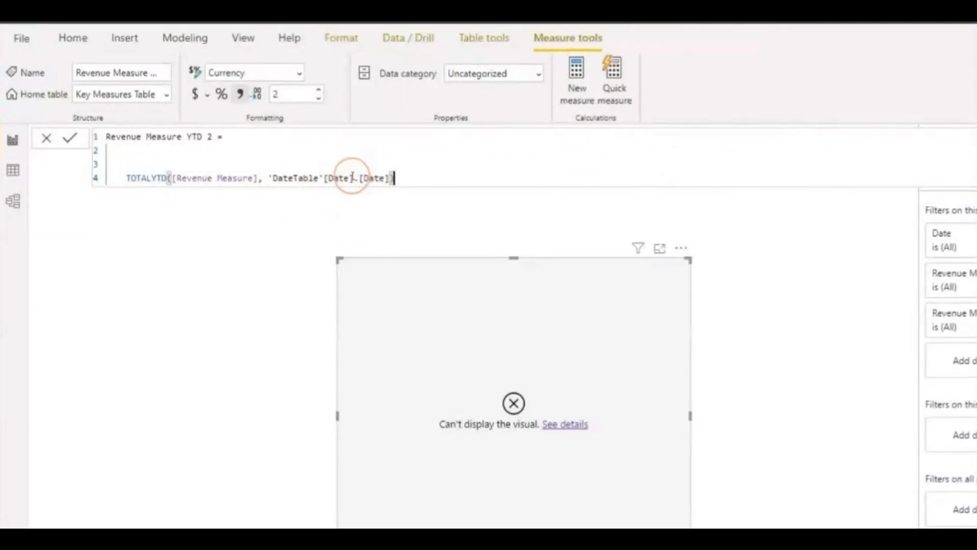
# Step: Change the TOTALYTD date argument to 'DateTable'[Date], remove the blank lines before the function and apply the formula
pyautogui.moveTo(354, 178); pyautogui.dragTo(390, 178)
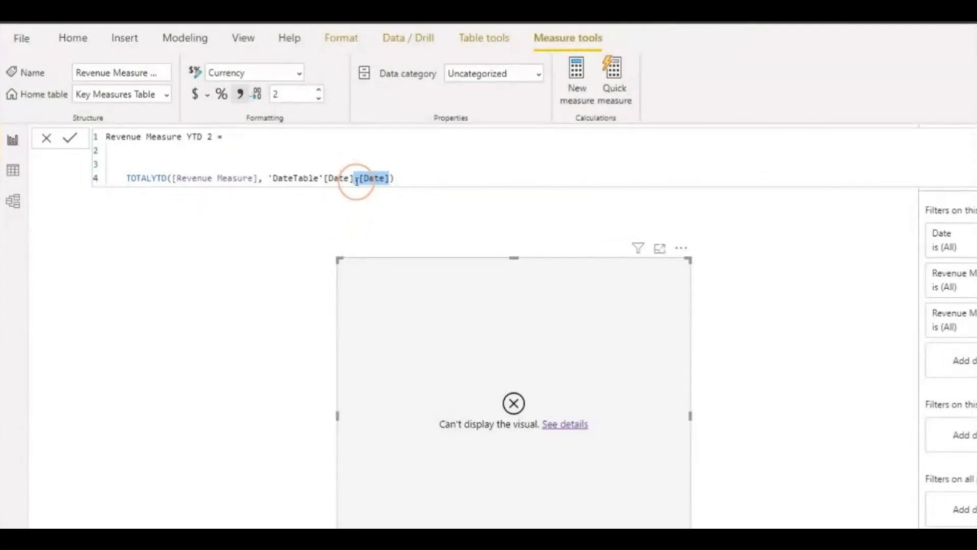
pyautogui.press('BackSpace')
pyautogui.click(358, 162)
pyautogui.press('Delete')
pyautogui.press('Delete')
pyautogui.press('Delete')
pyautogui.press('Delete')
pyautogui.press('Delete')
pyautogui.press('Delete')
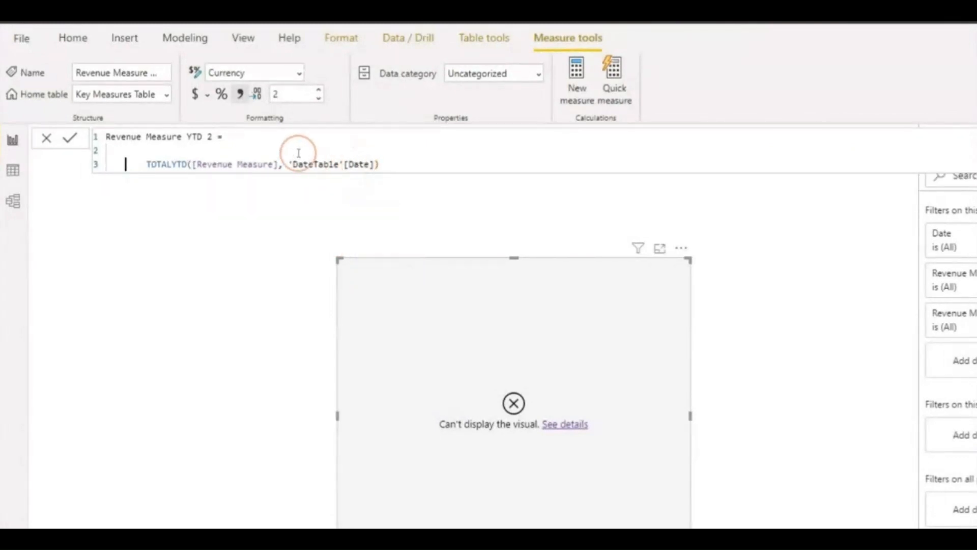
pyautogui.write('T')
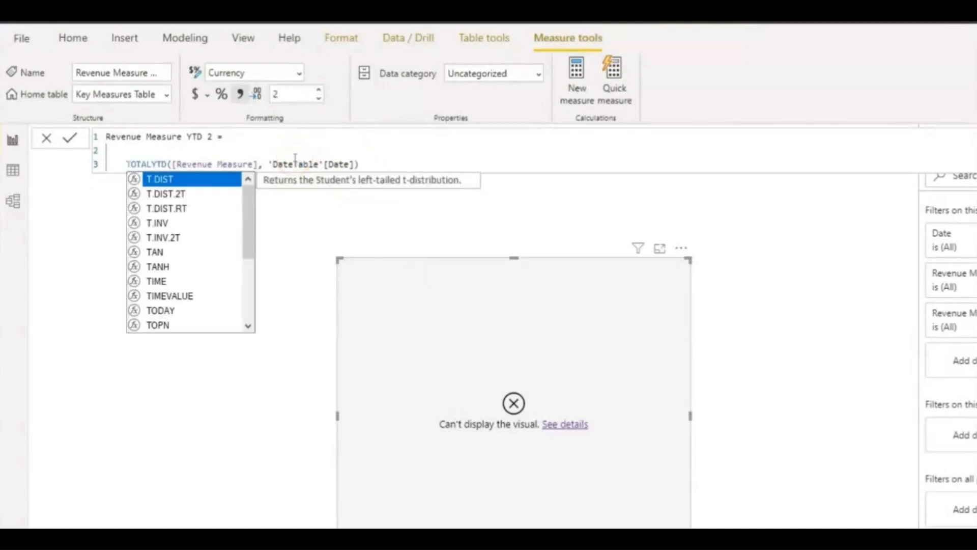
pyautogui.click(292, 148)
pyautogui.press('Delete')
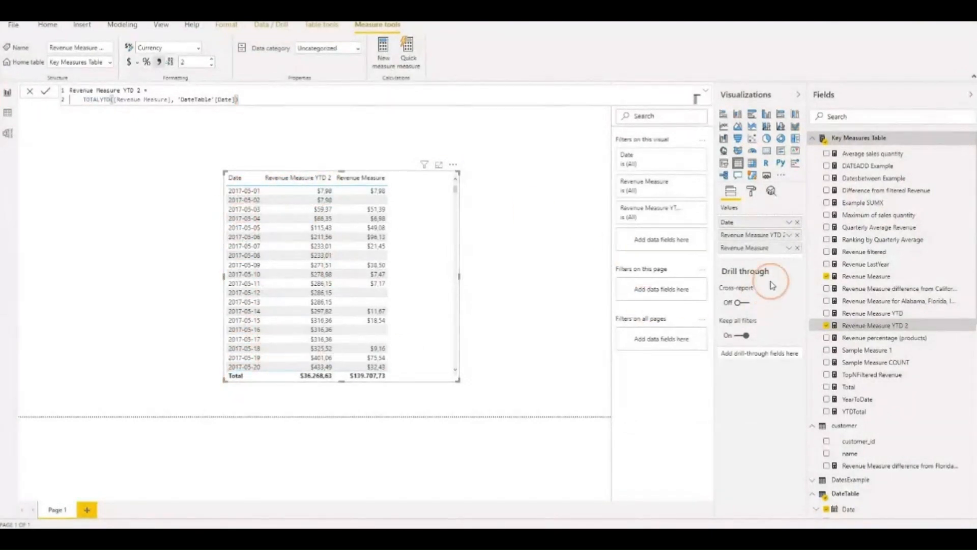
# Step: Switch the table visual's Date field back to Date Hierarchy and check the year-to-date values
pyautogui.click(789, 224)
pyautogui.click(821, 399)
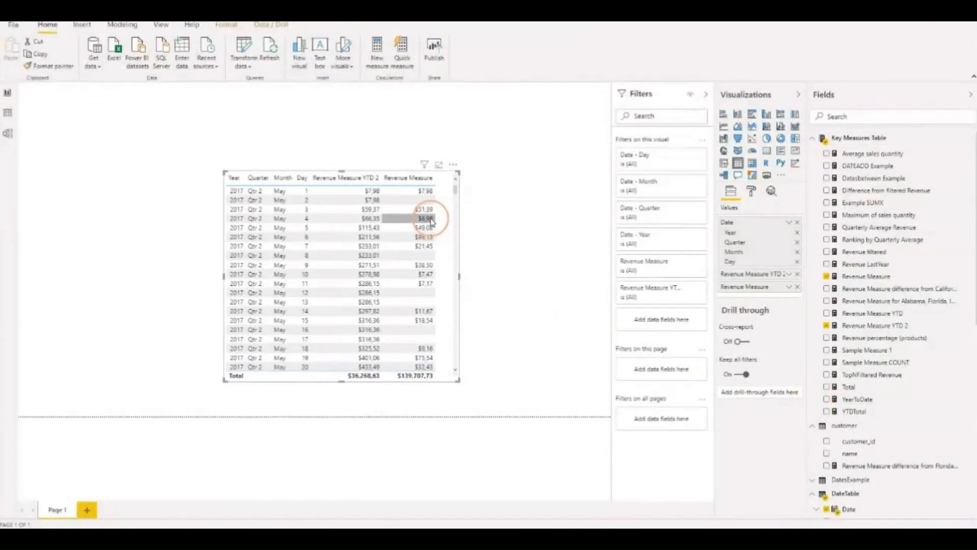
pyautogui.click(428, 212)
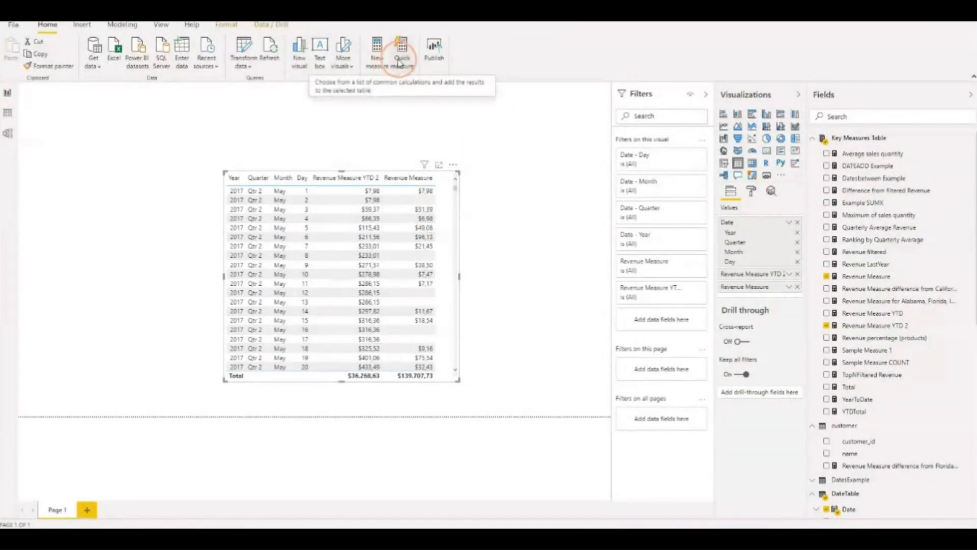
# Step: Start a new quick measure based on Revenue Measure with the Year-over-year change calculation
pyautogui.rightClick(857, 276)
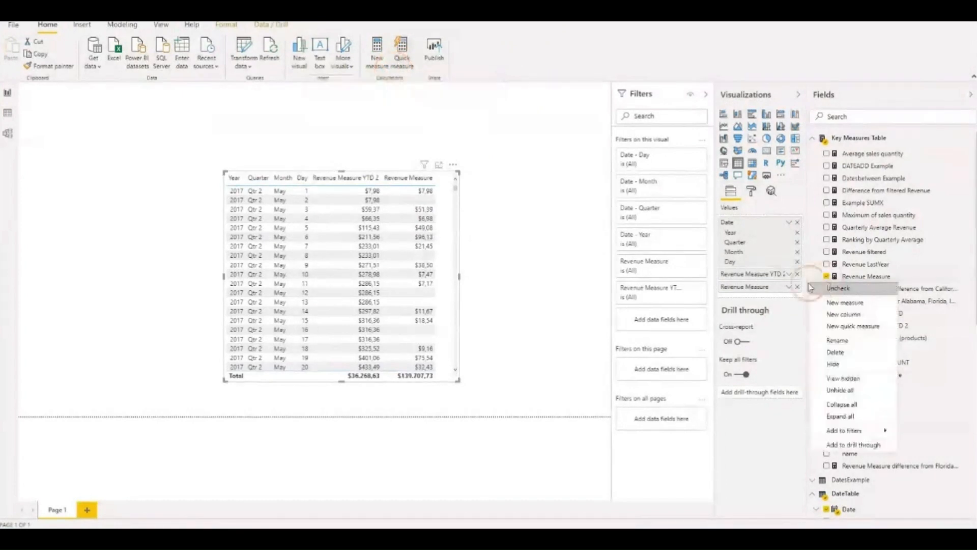
pyautogui.click(851, 278)
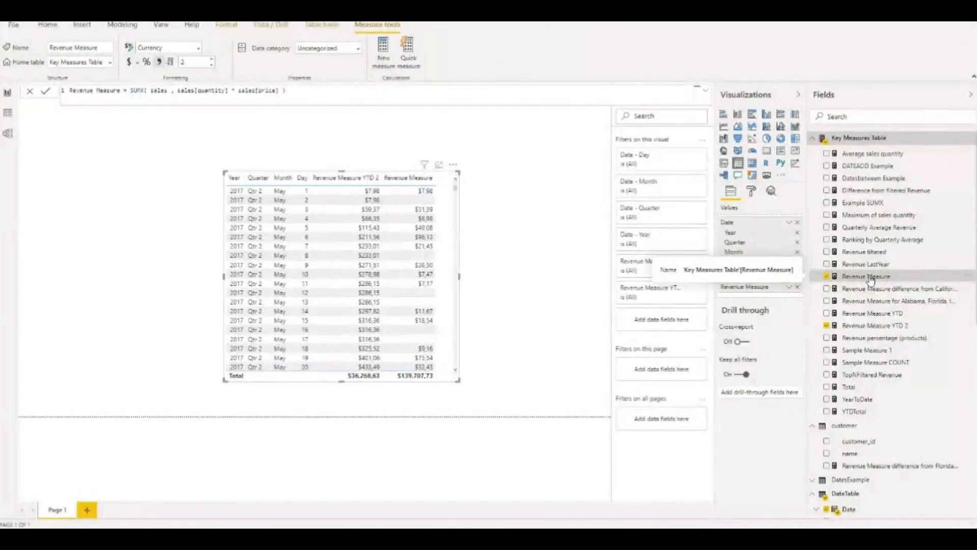
pyautogui.rightClick(870, 280)
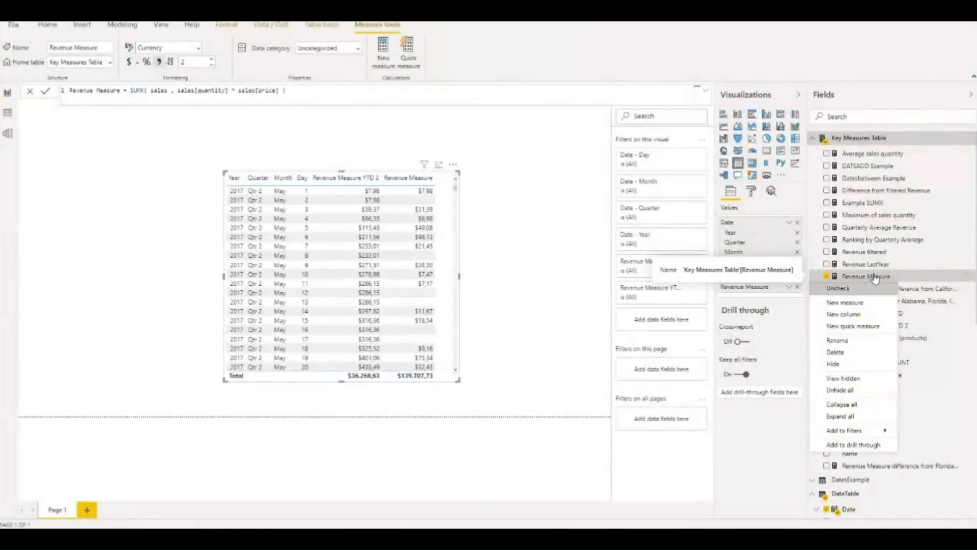
pyautogui.click(862, 283)
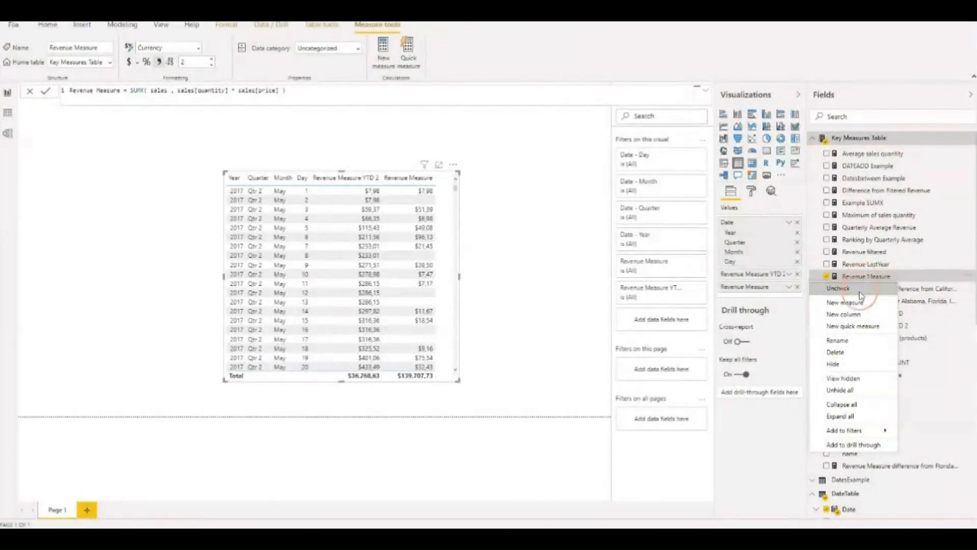
pyautogui.click(845, 328)
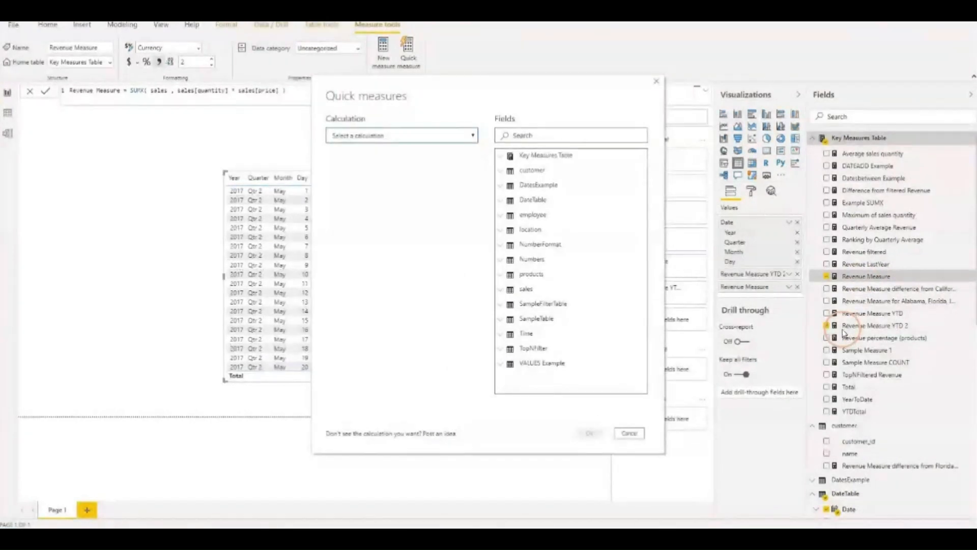
pyautogui.click(459, 136)
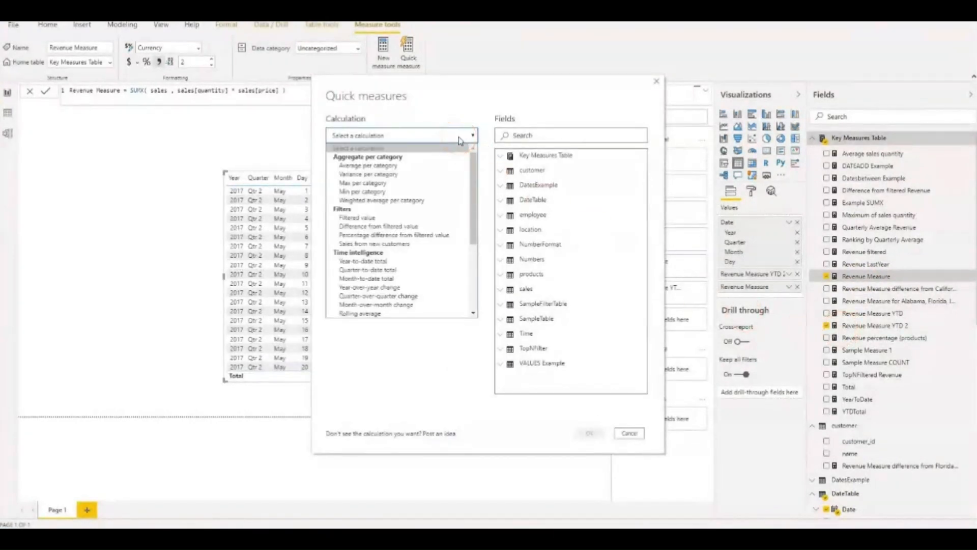
pyautogui.click(383, 305)
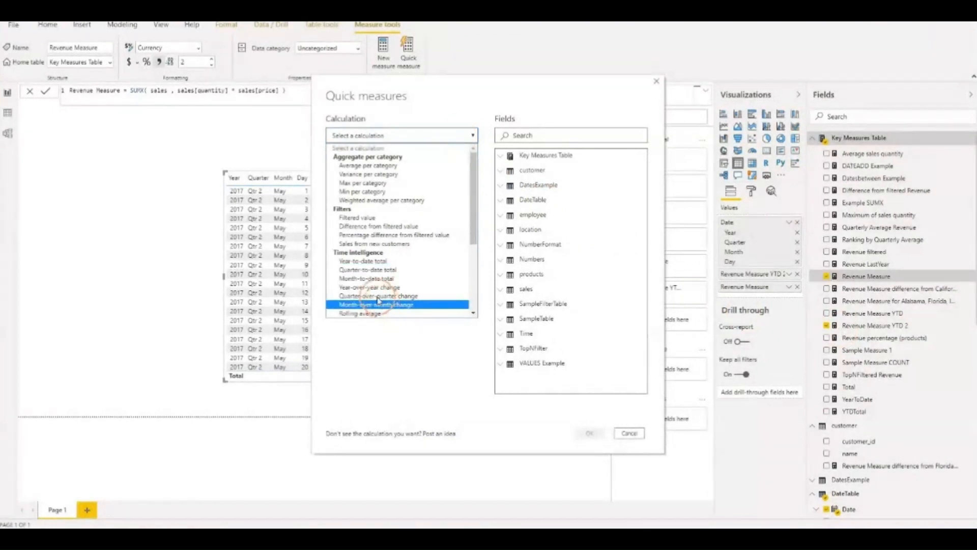
pyautogui.click(350, 288)
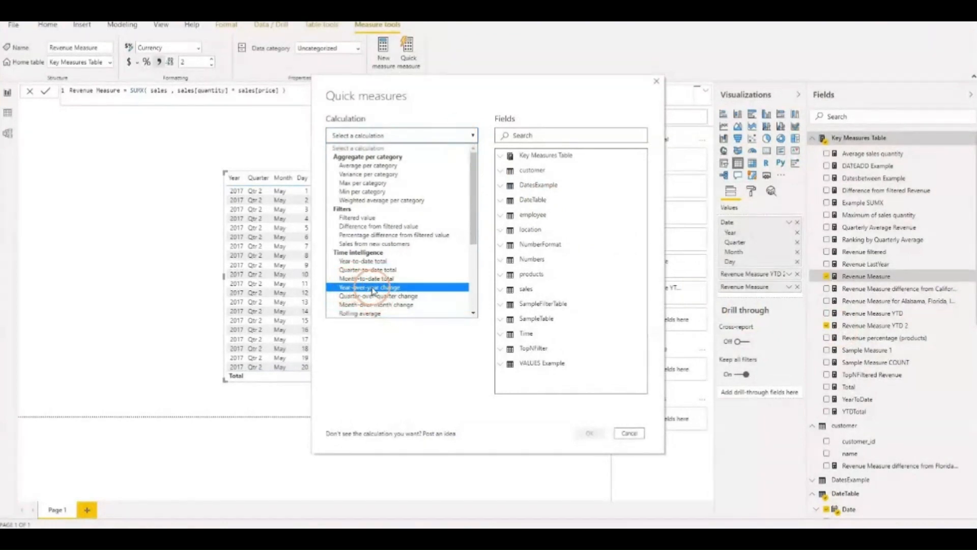
pyautogui.click(372, 288)
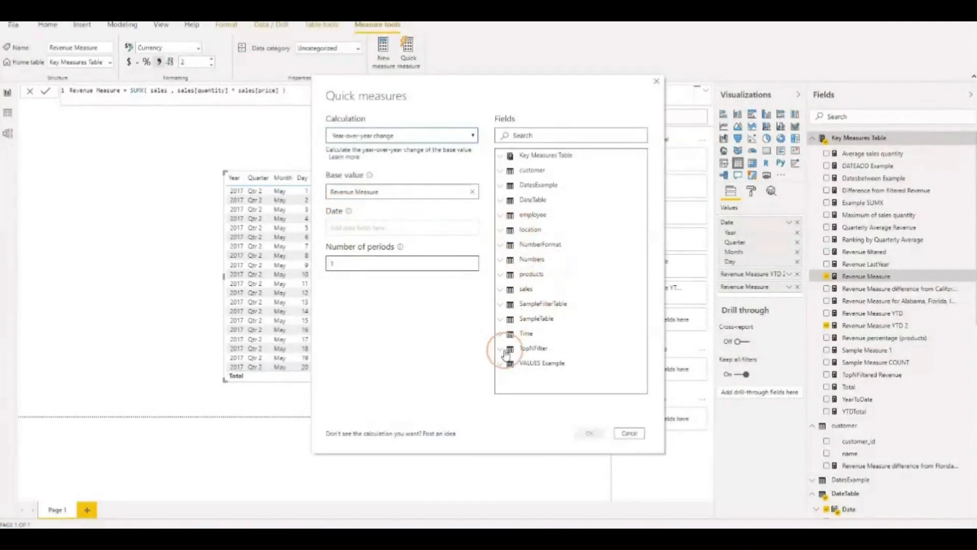
# Step: Use DateTable's Date as the quick measure's date with 1 period, and create the measure
pyautogui.click(502, 201)
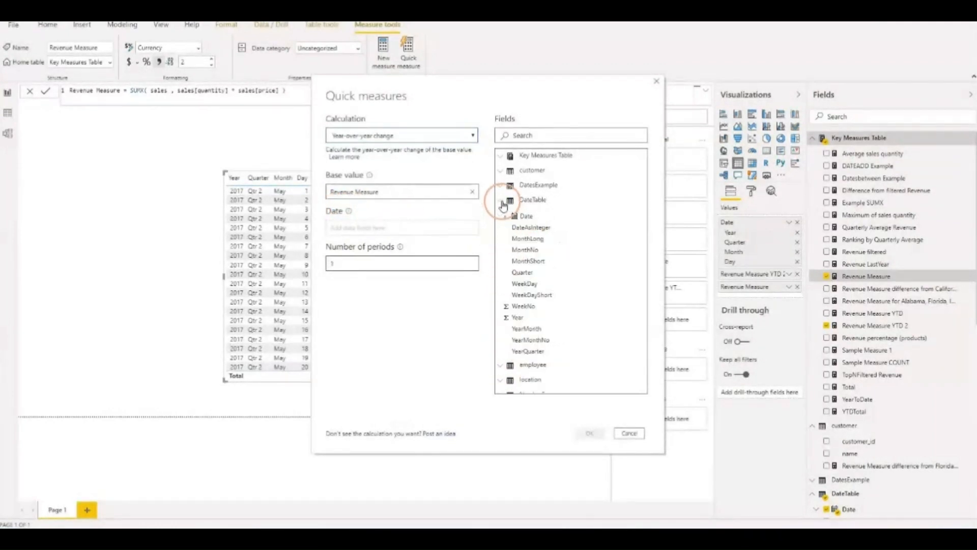
pyautogui.moveTo(539, 214); pyautogui.dragTo(394, 232)
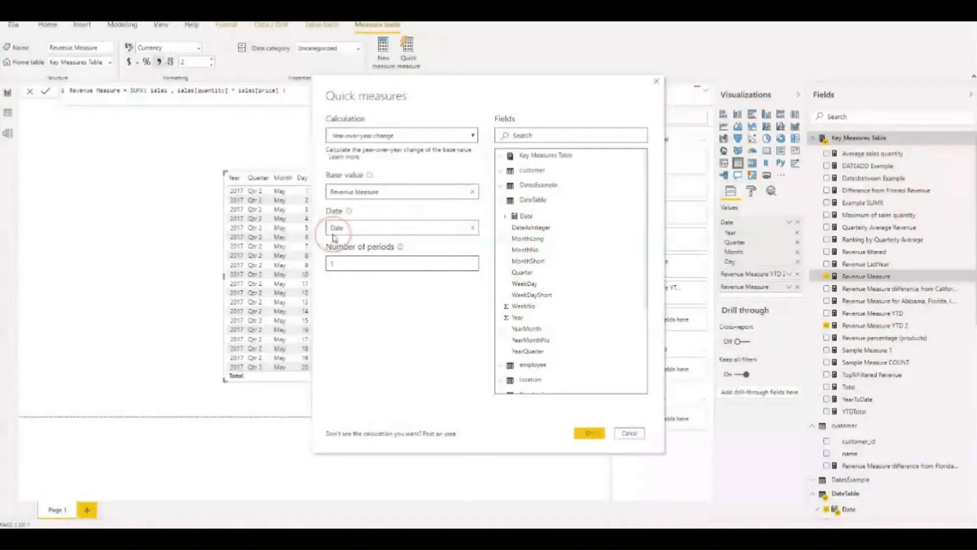
pyautogui.click(356, 263)
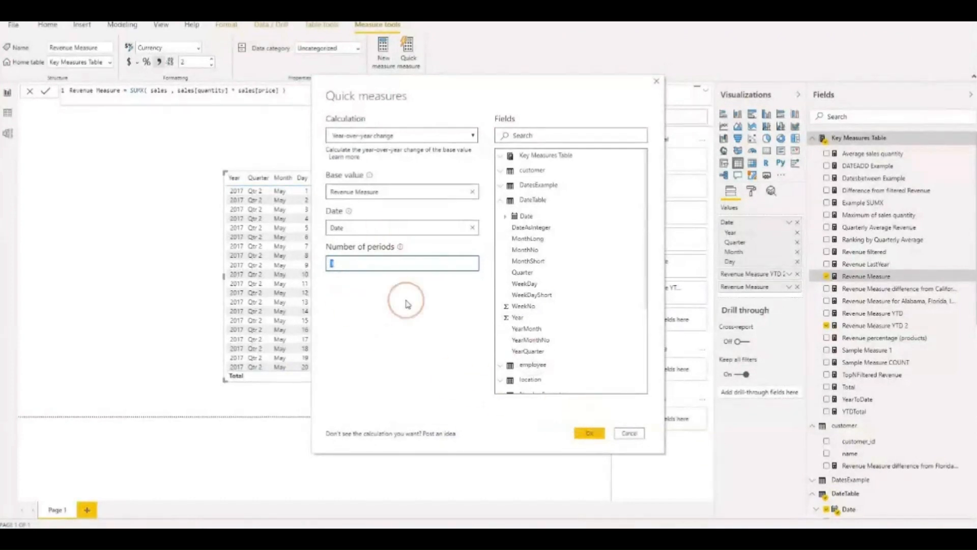
pyautogui.click(589, 434)
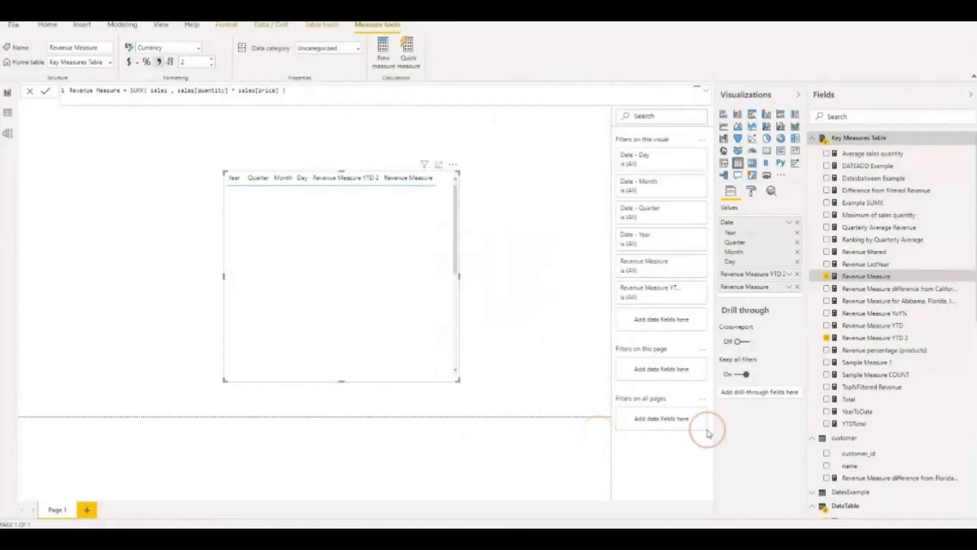
# Step: Plot Revenue Measure YoY% as a line chart beside the date table, moving the table away so the two visuals do not overlap
pyautogui.moveTo(888, 313); pyautogui.dragTo(137, 235)
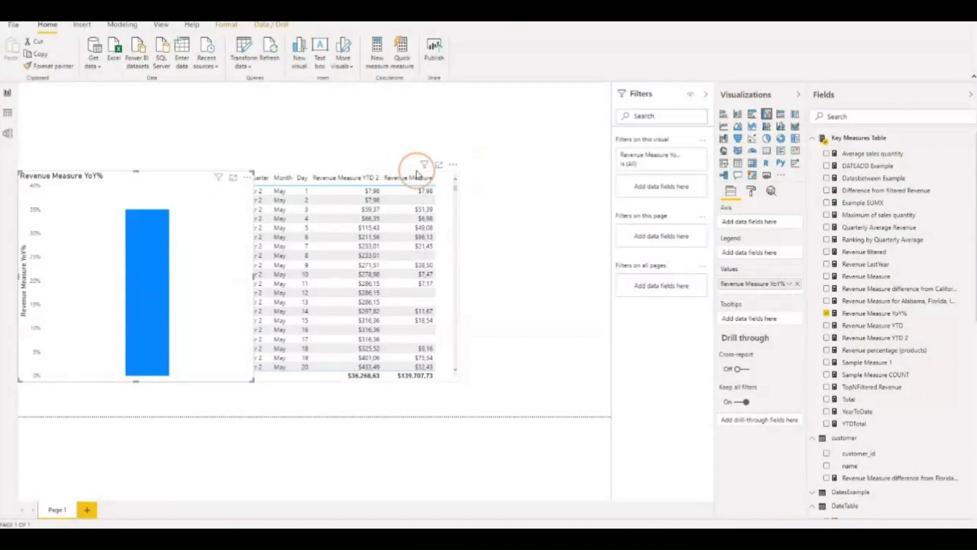
pyautogui.moveTo(436, 164); pyautogui.dragTo(574, 175)
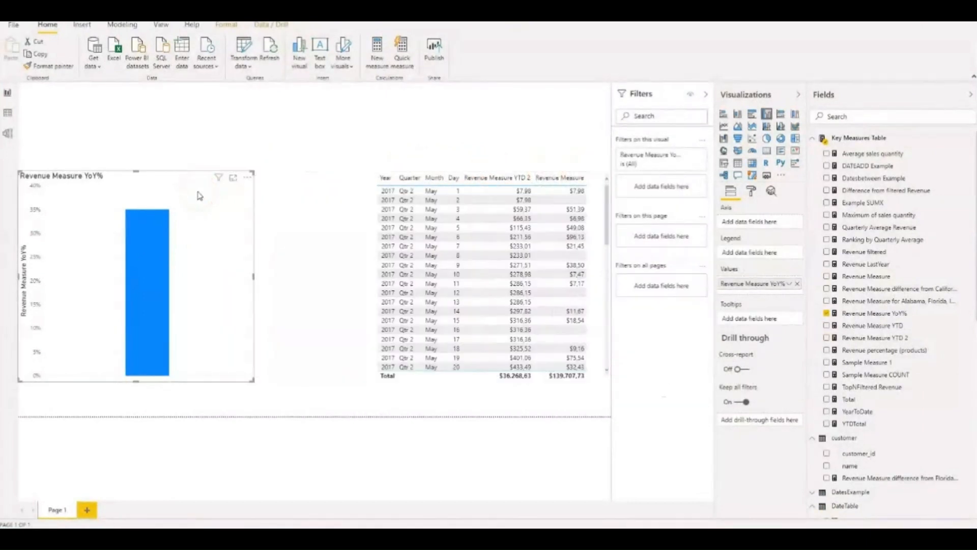
pyautogui.click(723, 127)
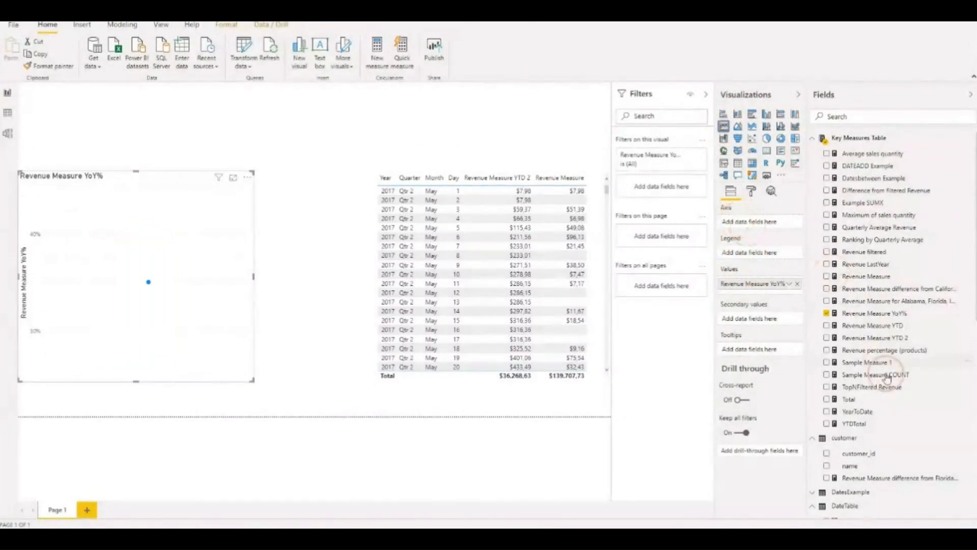
# Step: Add DateTable's Date to the axis of the Revenue Measure YoY% line chart and widen the chart
pyautogui.scroll(-5, 888, 407)
pyautogui.moveTo(882, 367); pyautogui.dragTo(768, 224)
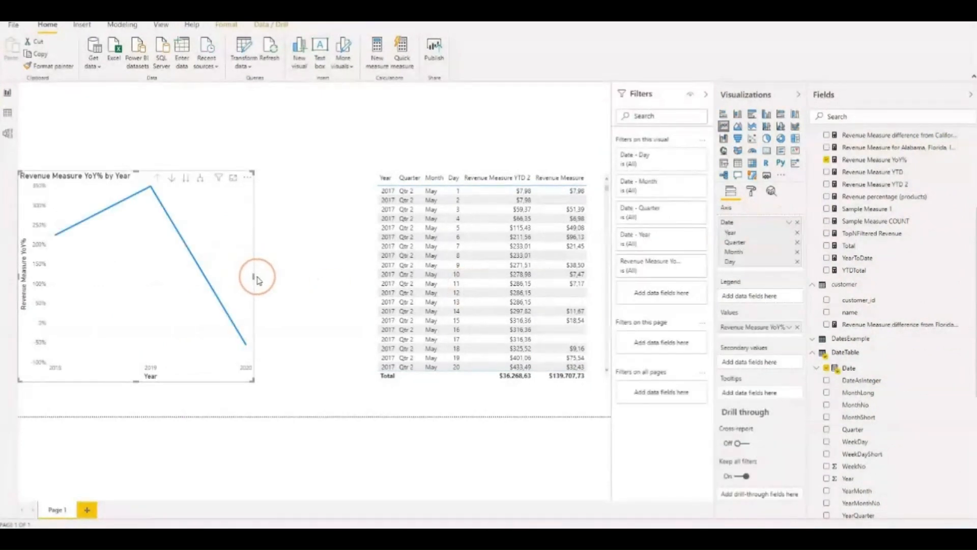
pyautogui.moveTo(258, 277); pyautogui.dragTo(315, 278)
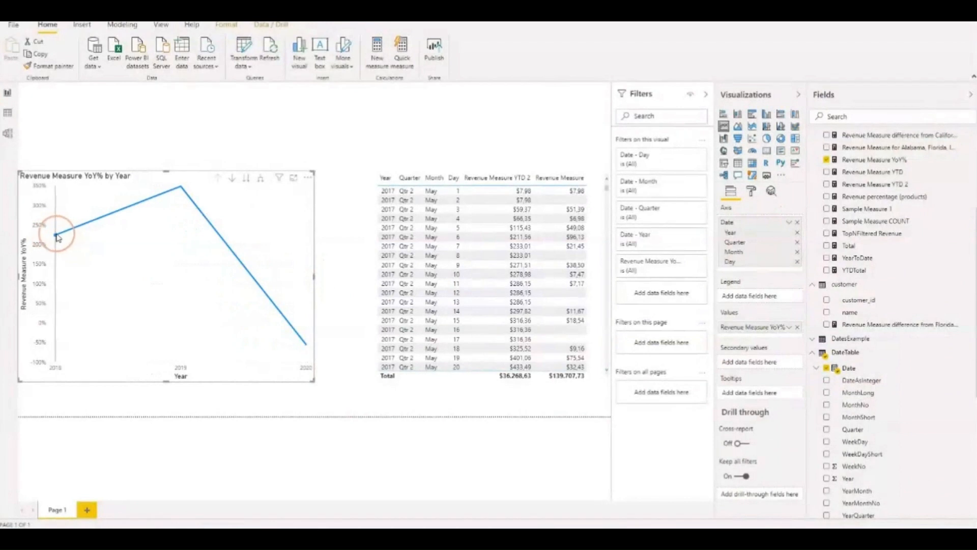
# Step: Move the table visual up and reduce it to Year and Revenue Measure by removing Quarter, Month, Day and Revenue Measure YTD 2
pyautogui.moveTo(521, 173); pyautogui.dragTo(519, 149)
pyautogui.click(435, 163)
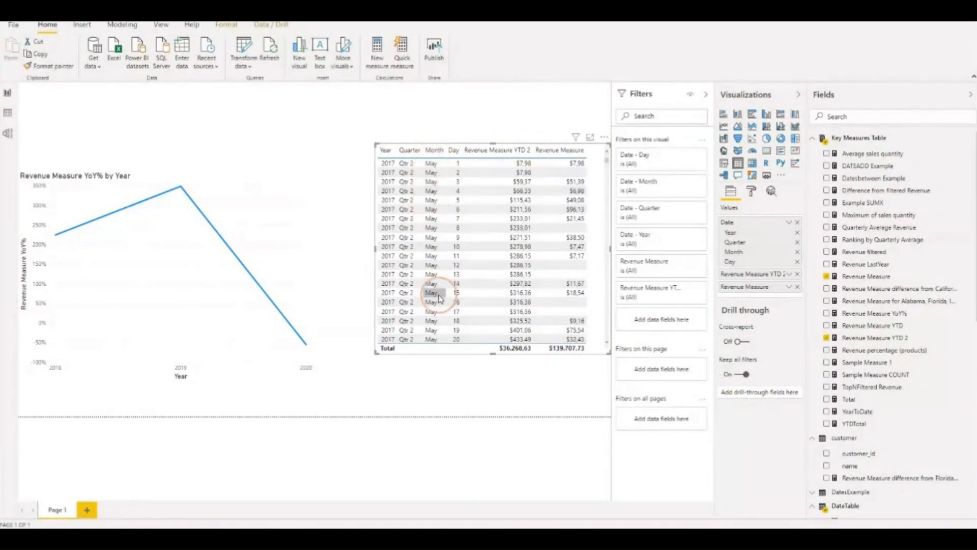
pyautogui.click(798, 242)
pyautogui.click(798, 242)
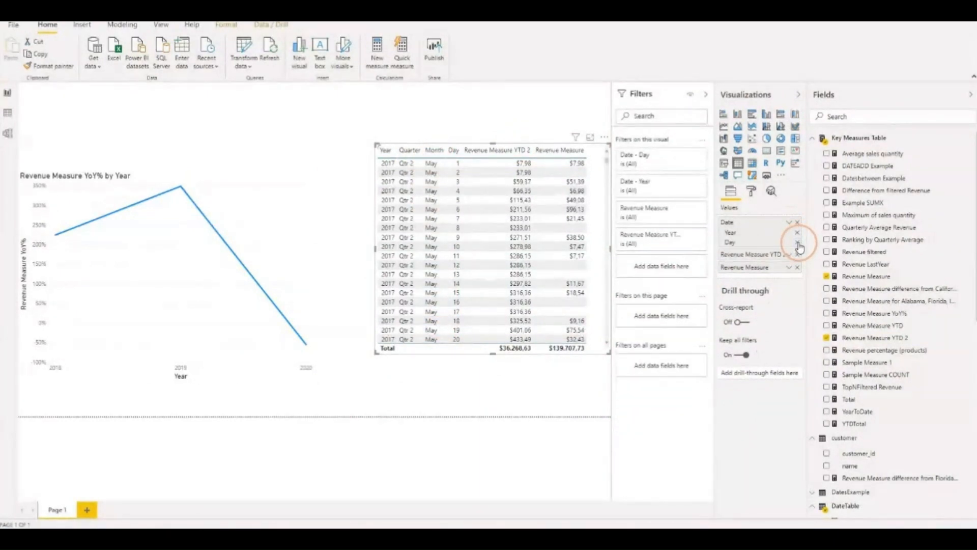
pyautogui.click(798, 242)
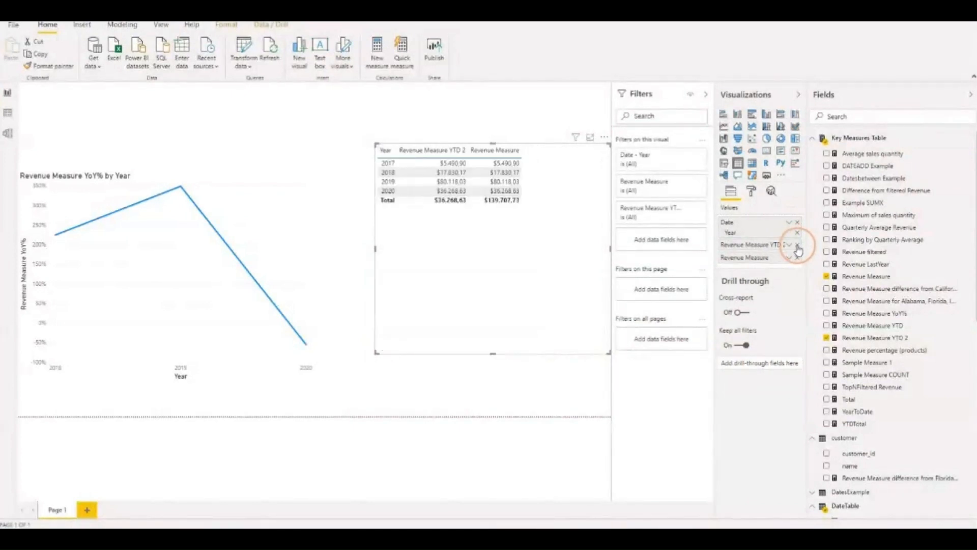
pyautogui.click(798, 245)
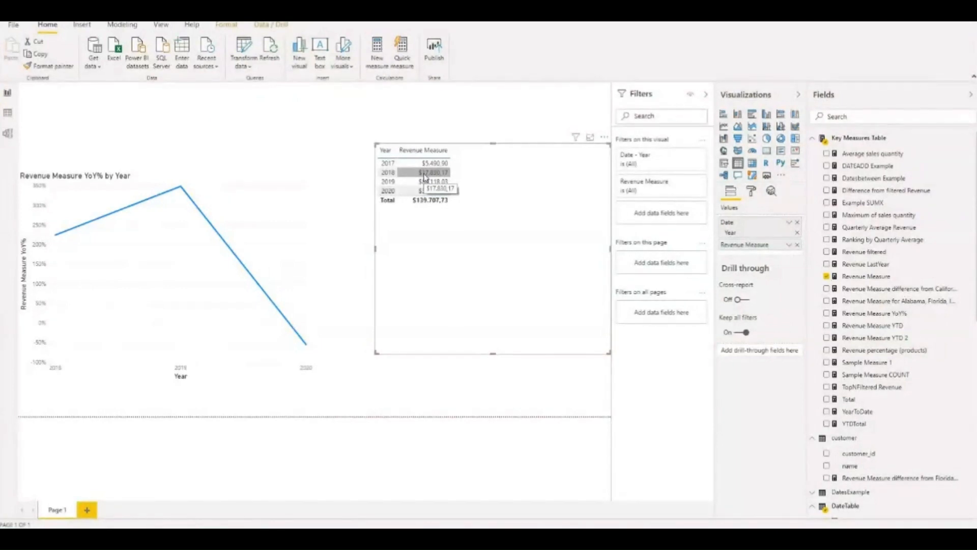
# Step: Compare the yearly Revenue Measure values in the table with the year-over-year percentages on the line chart
pyautogui.click(388, 165)
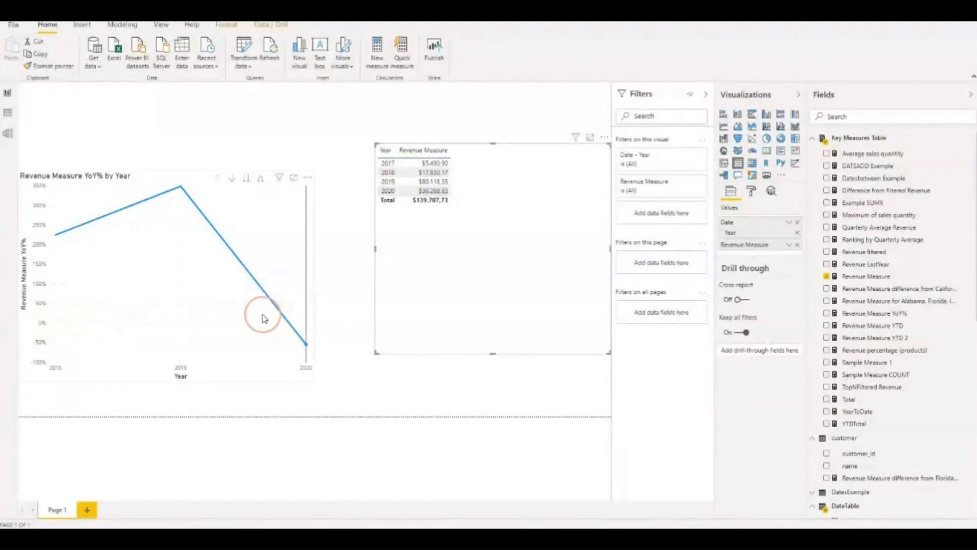
pyautogui.moveTo(286, 318)
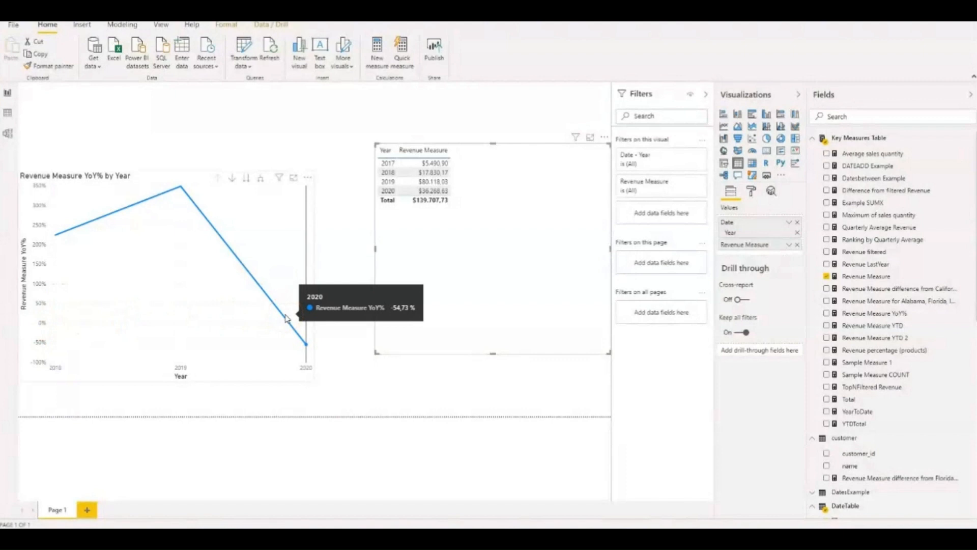
pyautogui.click(273, 284)
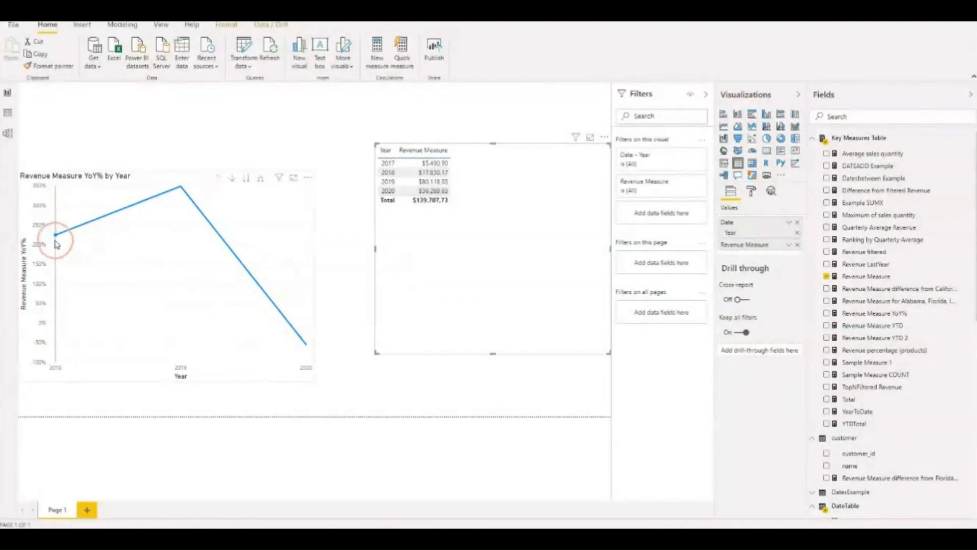
pyautogui.click(444, 163)
pyautogui.click(442, 172)
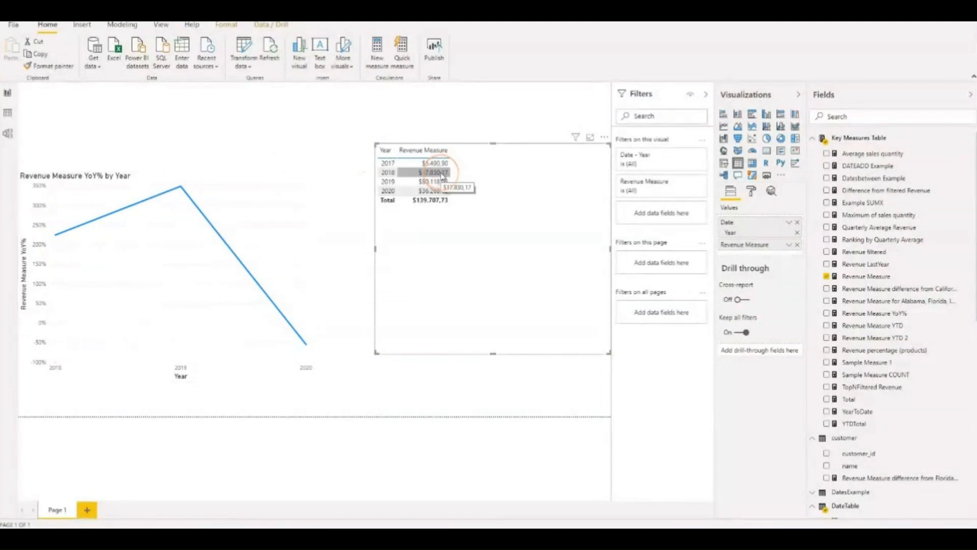
pyautogui.click(441, 182)
pyautogui.click(440, 171)
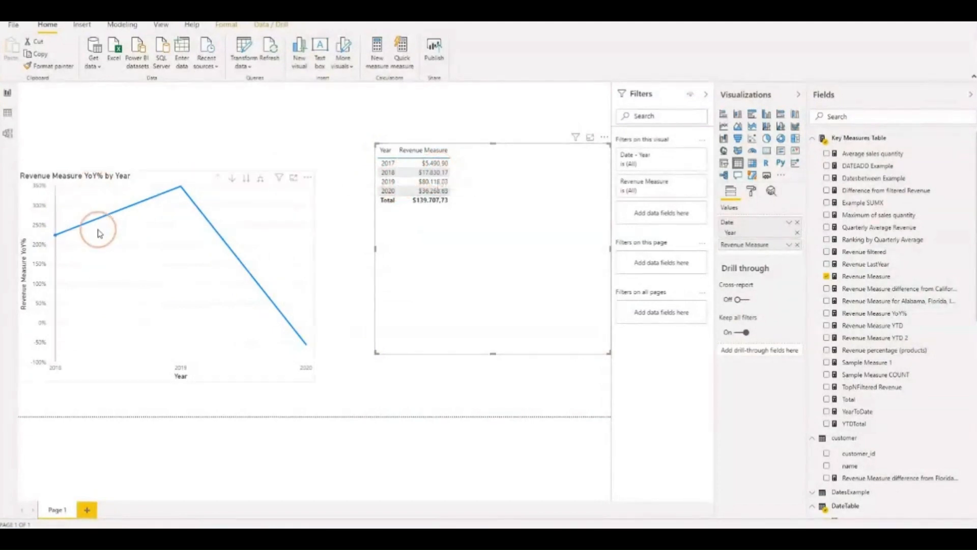
# Step: Drill the line chart through its quarter and month levels, and expand its date axis to year and quarter
pyautogui.click(245, 181)
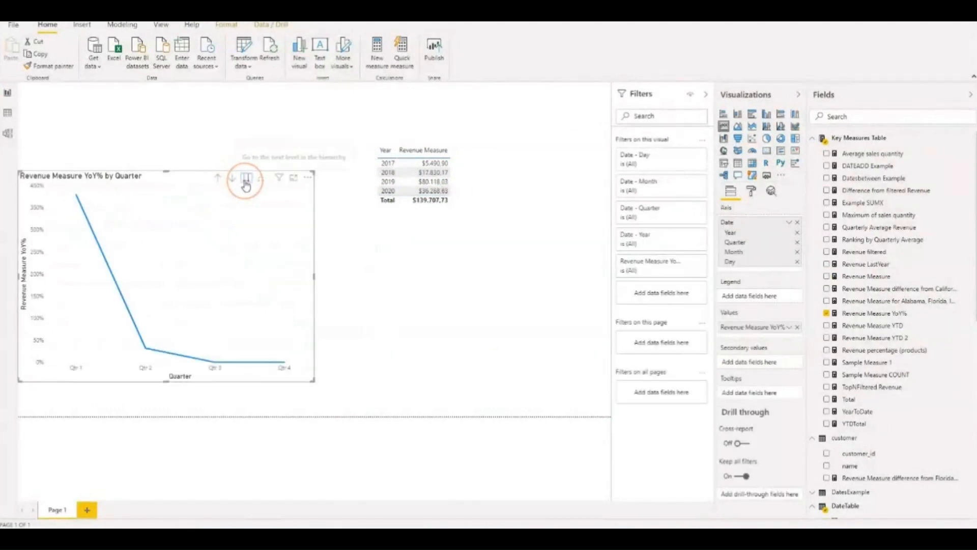
pyautogui.click(120, 312)
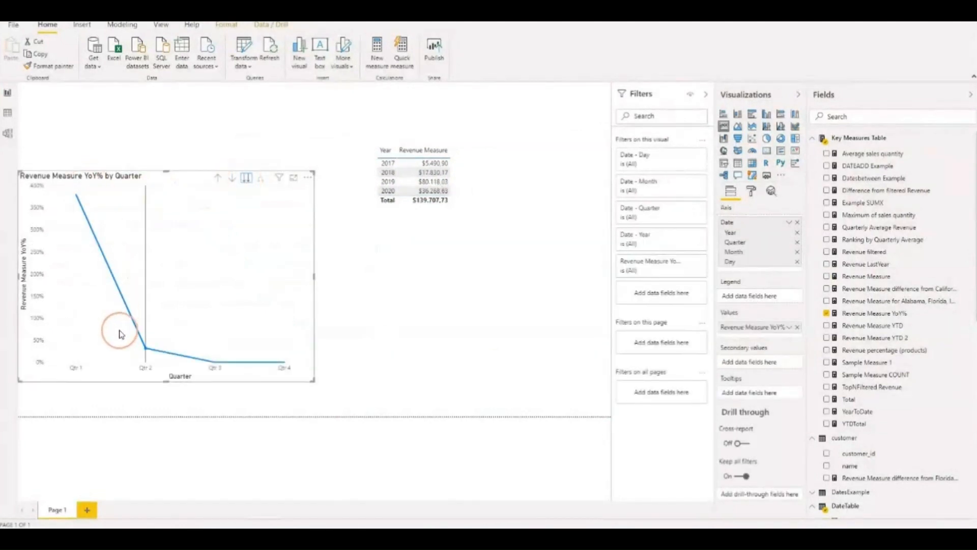
pyautogui.moveTo(80, 199)
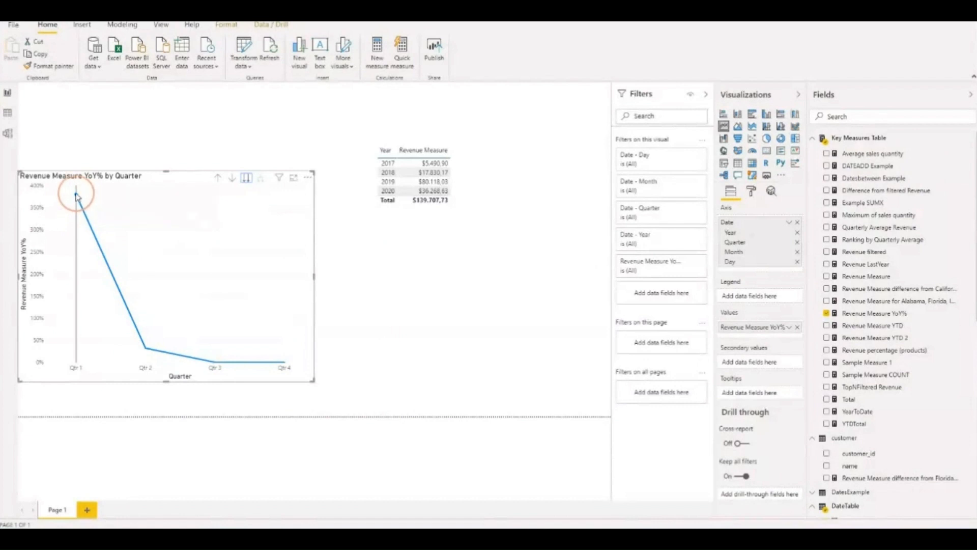
pyautogui.click(245, 180)
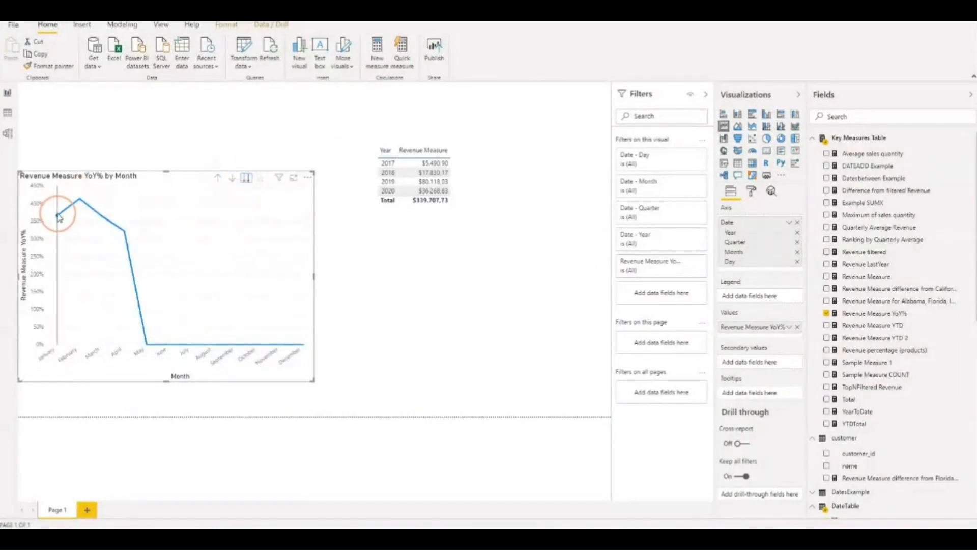
pyautogui.moveTo(58, 217)
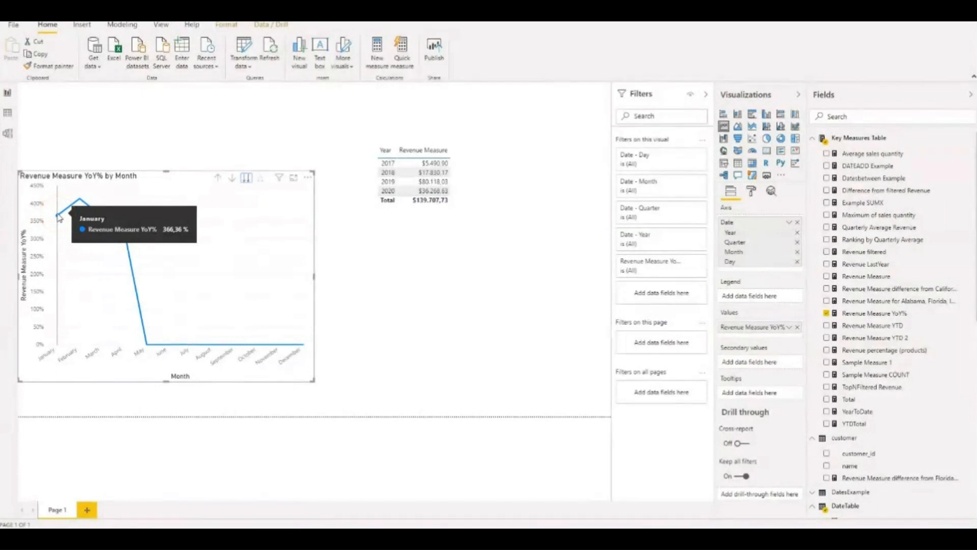
pyautogui.click(257, 179)
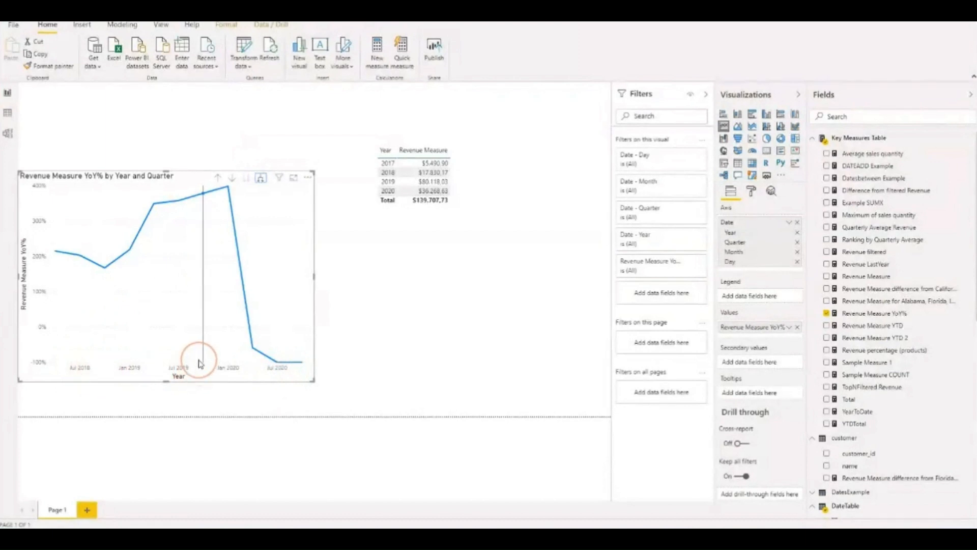
pyautogui.moveTo(200, 363)
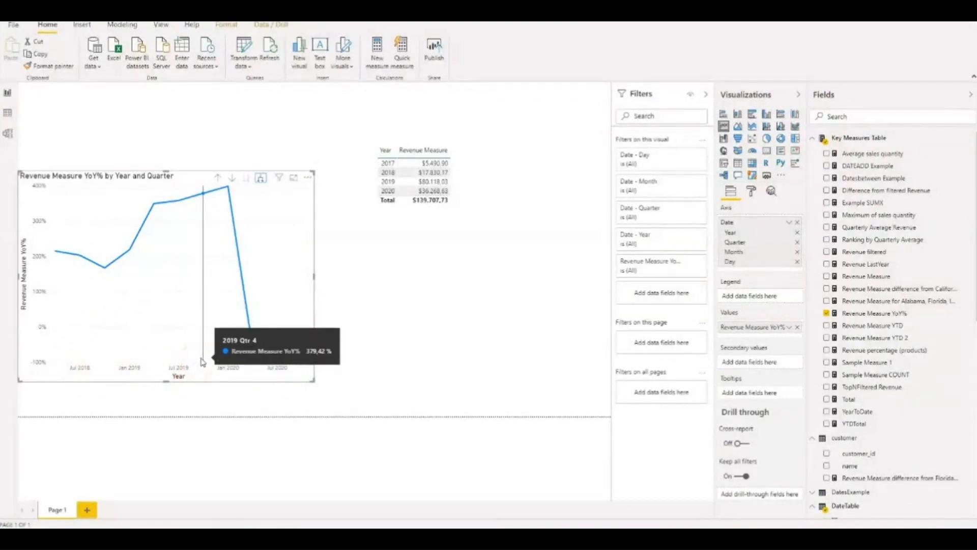
# Step: Remove the IF, ISFILTERED and ERROR check with its closing parenthesis from the Revenue Measure YoY% formula
pyautogui.click(875, 314)
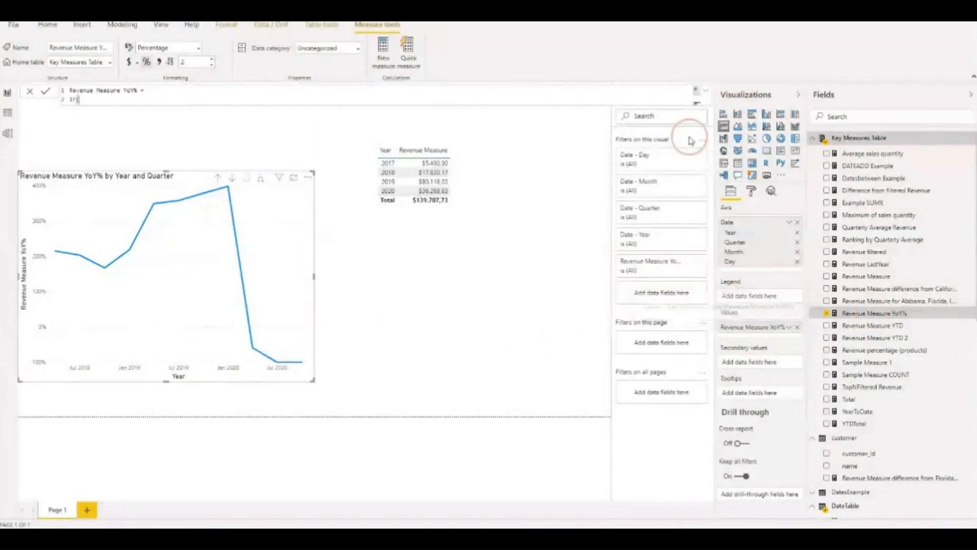
pyautogui.click(708, 92)
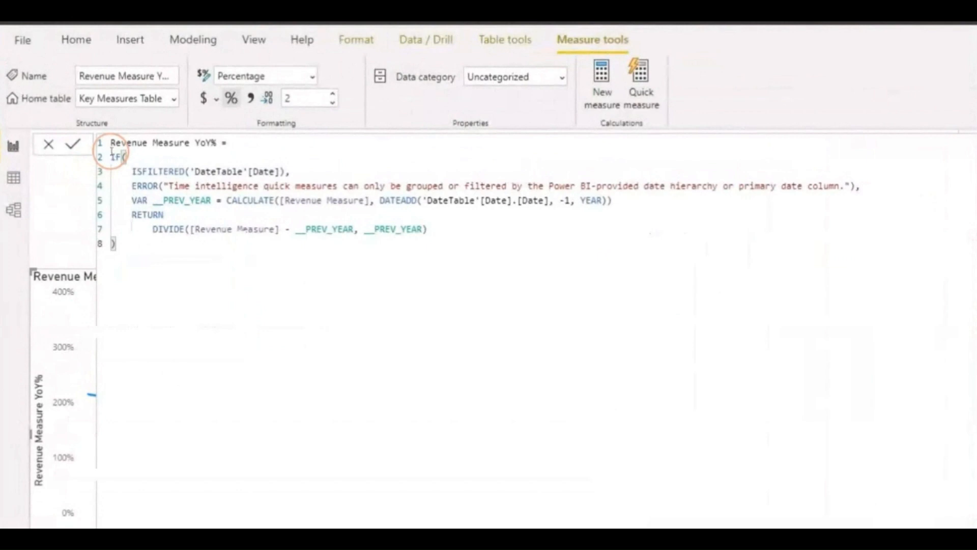
pyautogui.moveTo(110, 157); pyautogui.dragTo(306, 169)
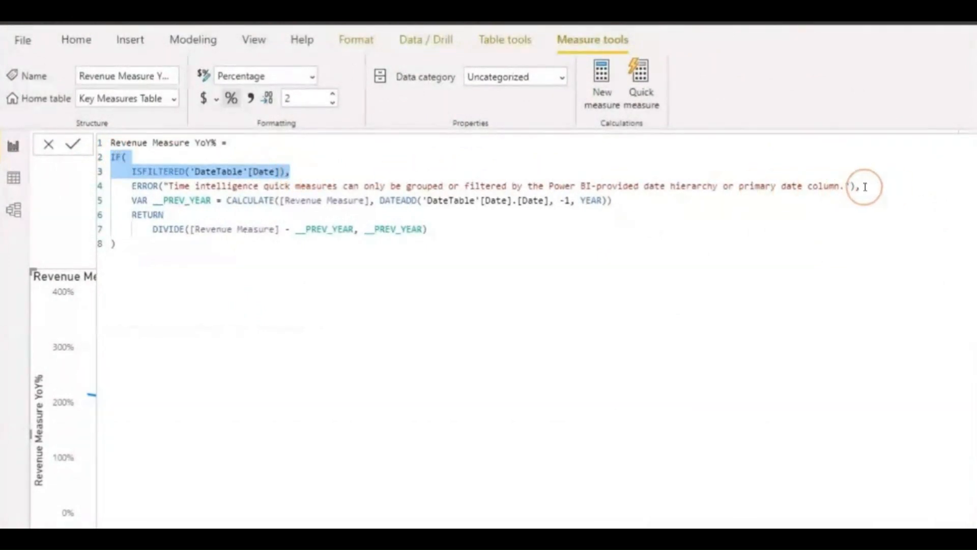
pyautogui.moveTo(860, 186); pyautogui.dragTo(110, 157)
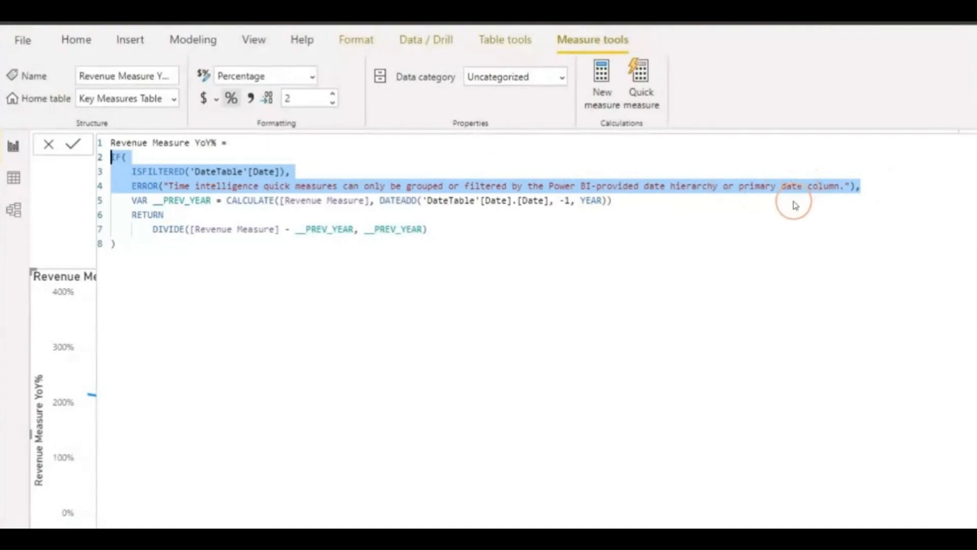
pyautogui.press('BackSpace')
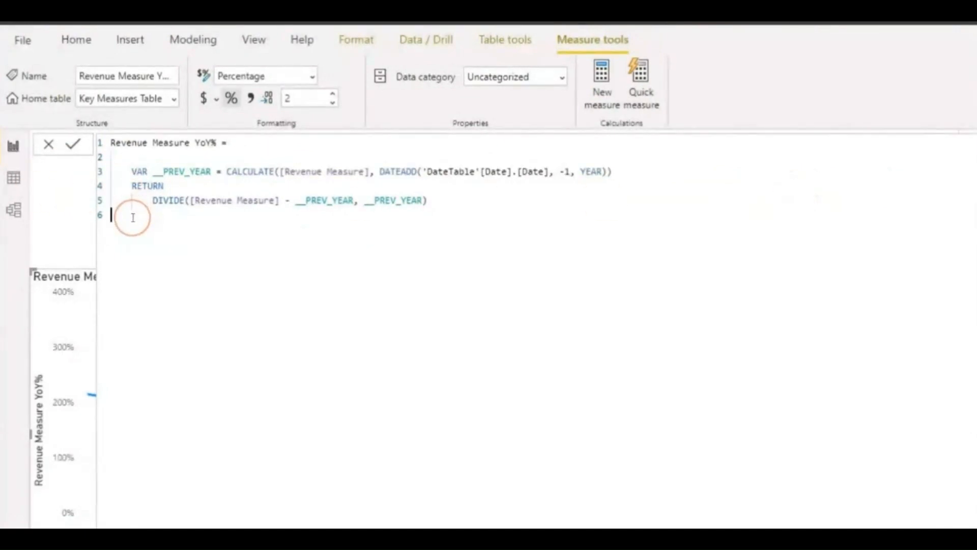
pyautogui.click(131, 228)
pyautogui.press('BackSpace')
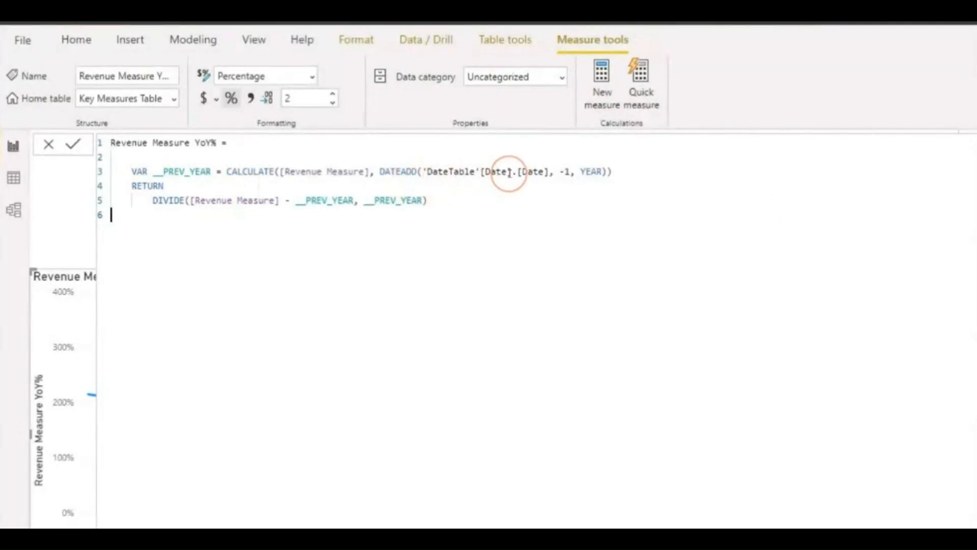
# Step: Make DATEADD in the __PREV_YEAR variable use the plain 'DateTable'[Date] column by removing the .[Date] suffix
pyautogui.moveTo(508, 172); pyautogui.dragTo(543, 172)
pyautogui.press('BackSpace')
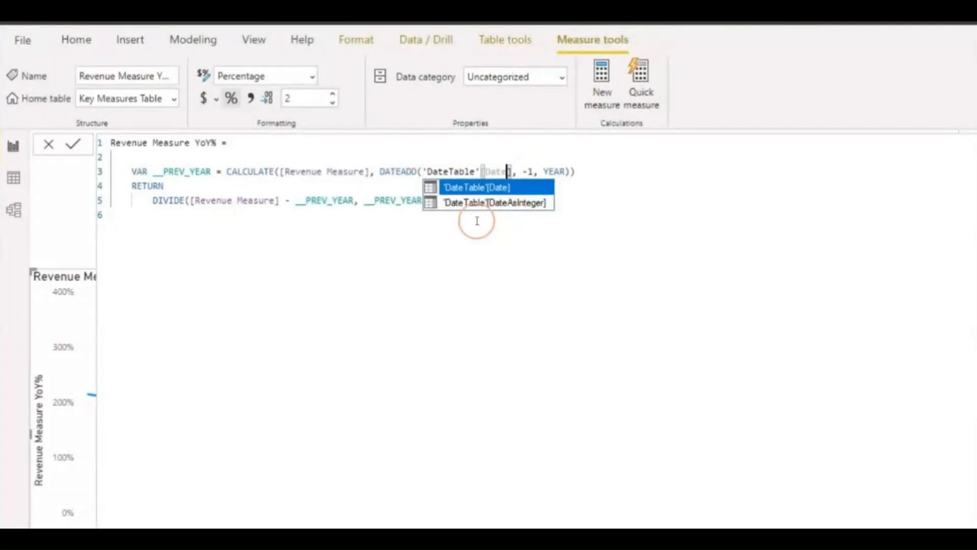
pyautogui.click(474, 229)
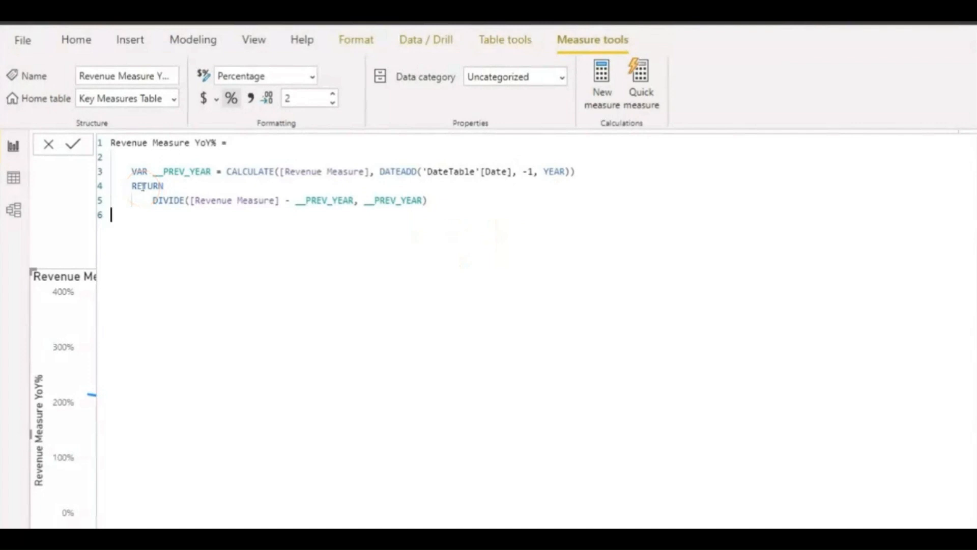
# Step: Review the Revenue Measure YoY% formula: the __PREV_YEAR variable with DATEADD, and the DIVIDE expression returned after it
pyautogui.moveTo(163, 186); pyautogui.dragTo(190, 172)
pyautogui.click(189, 172)
pyautogui.click(216, 235)
pyautogui.moveTo(127, 170); pyautogui.dragTo(570, 171)
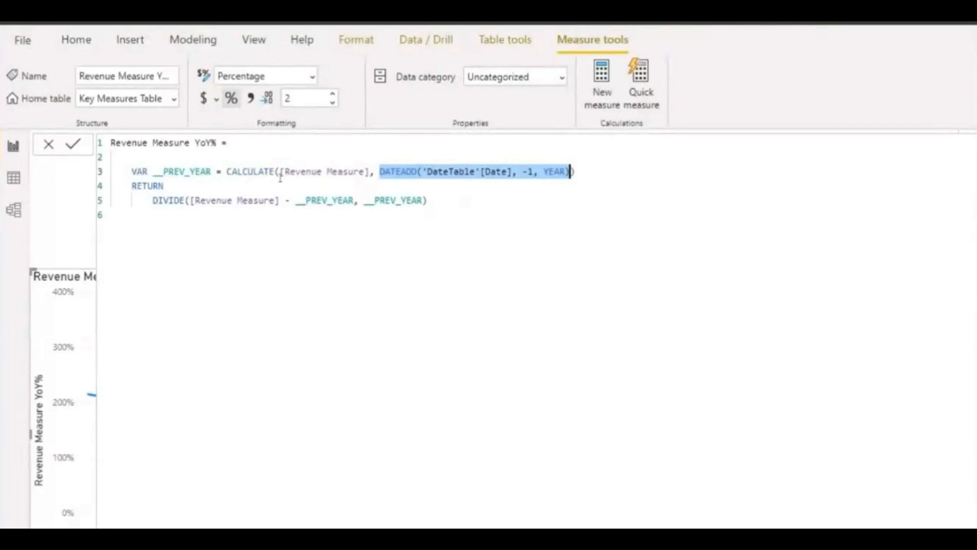
pyautogui.click(170, 173)
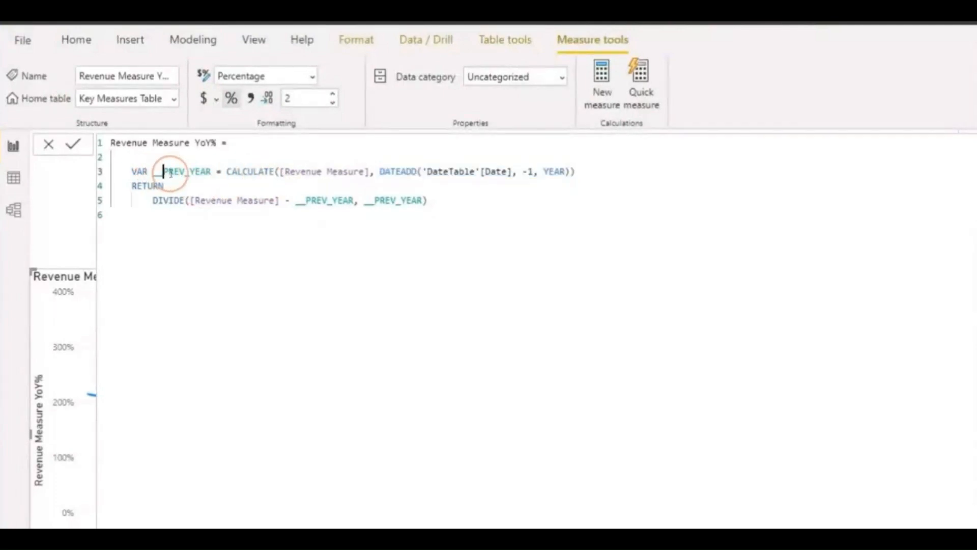
pyautogui.moveTo(170, 172); pyautogui.dragTo(216, 172)
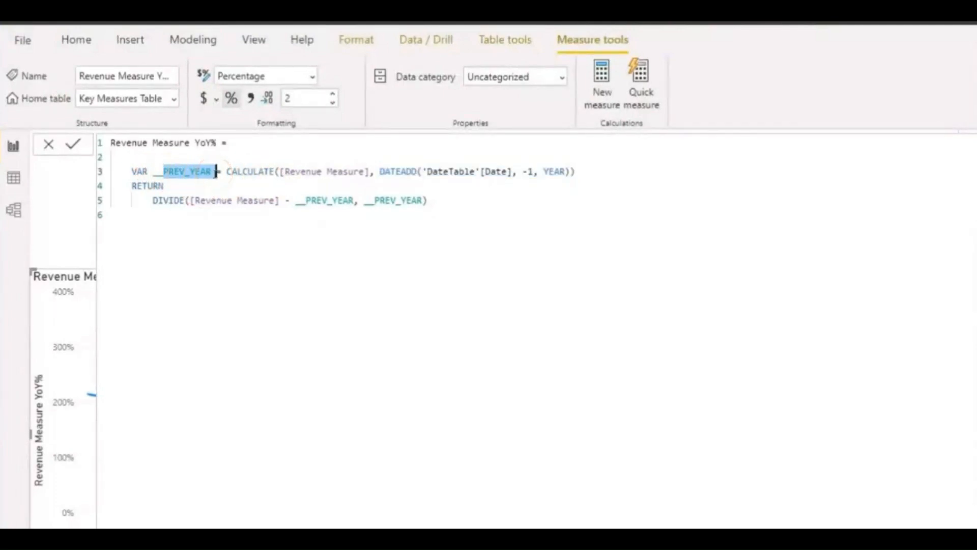
pyautogui.moveTo(191, 201); pyautogui.dragTo(279, 200)
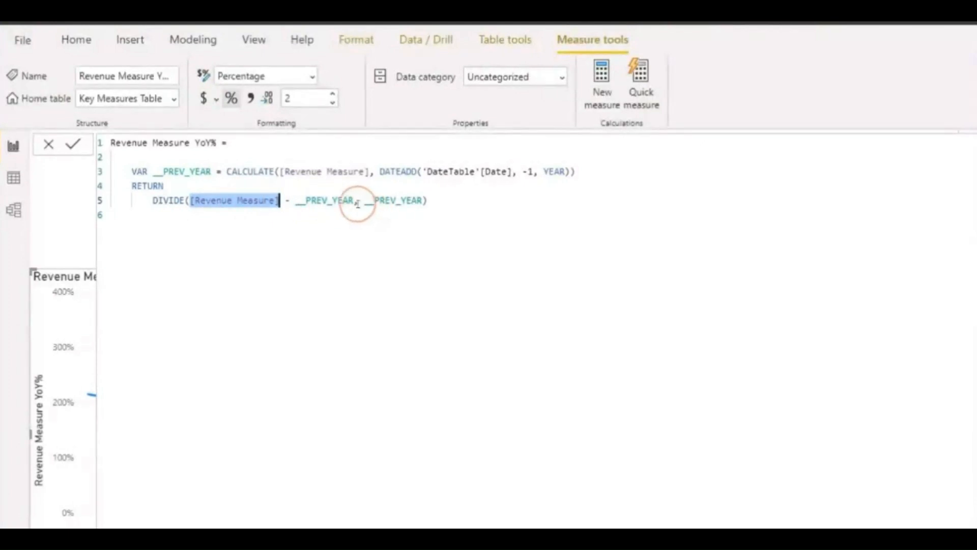
pyautogui.moveTo(353, 200); pyautogui.dragTo(192, 200)
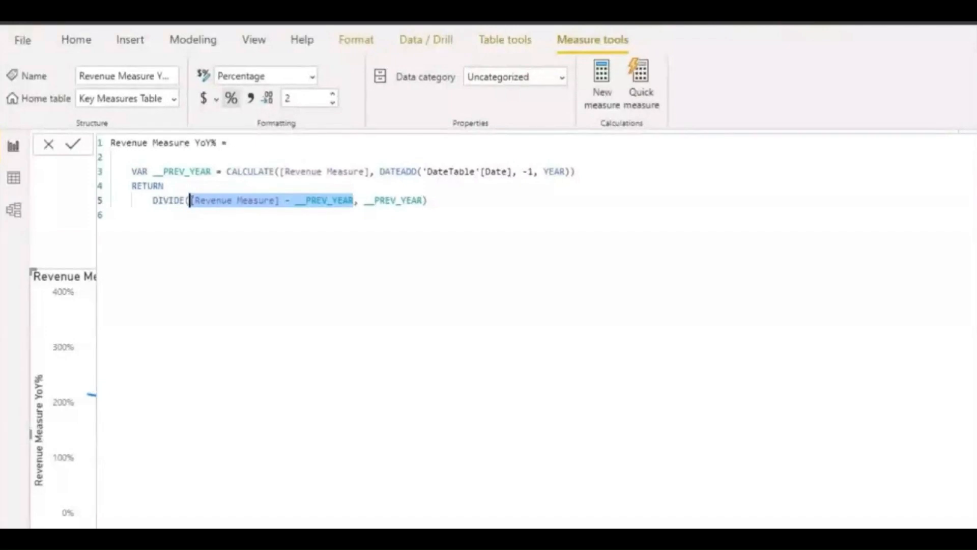
pyautogui.click(295, 201)
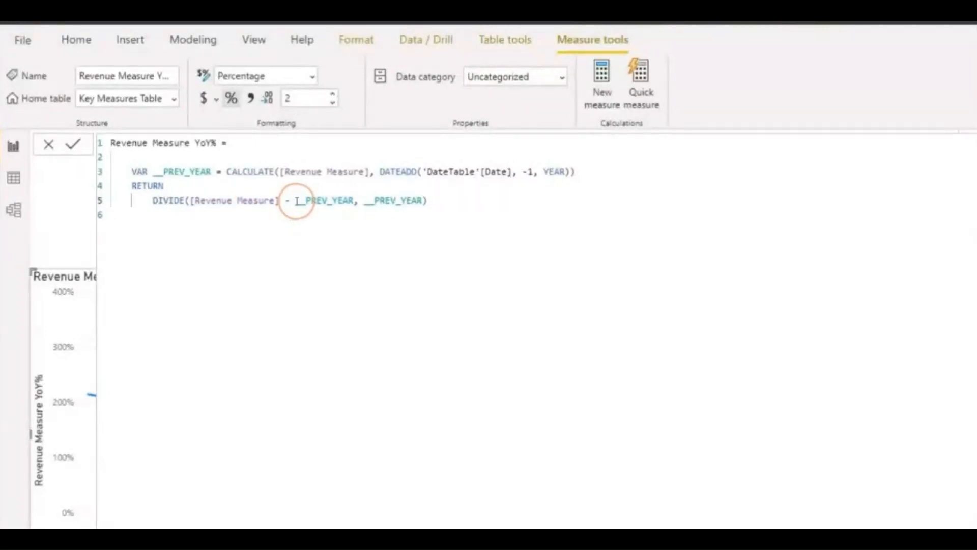
pyautogui.moveTo(296, 200); pyautogui.dragTo(352, 203)
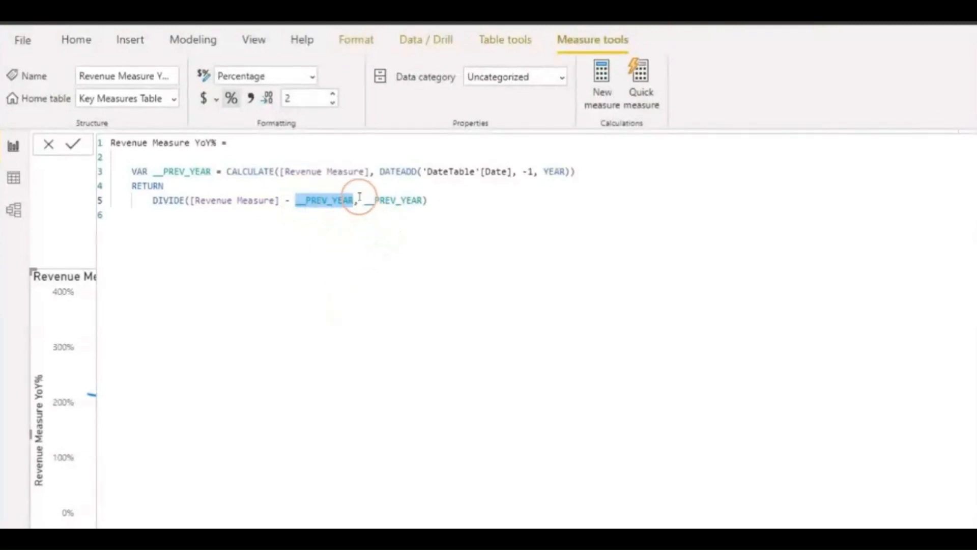
pyautogui.moveTo(365, 200); pyautogui.dragTo(422, 202)
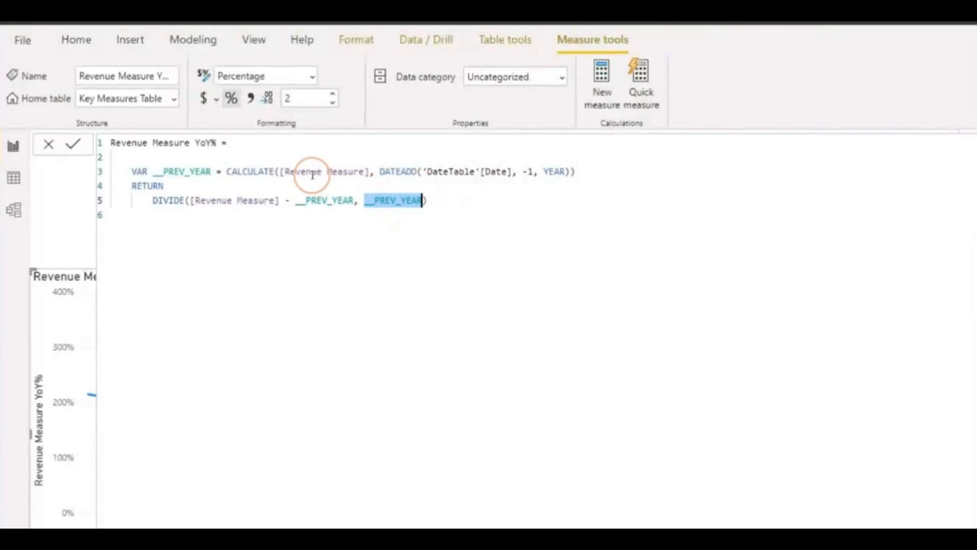
pyautogui.moveTo(124, 157); pyautogui.dragTo(502, 204)
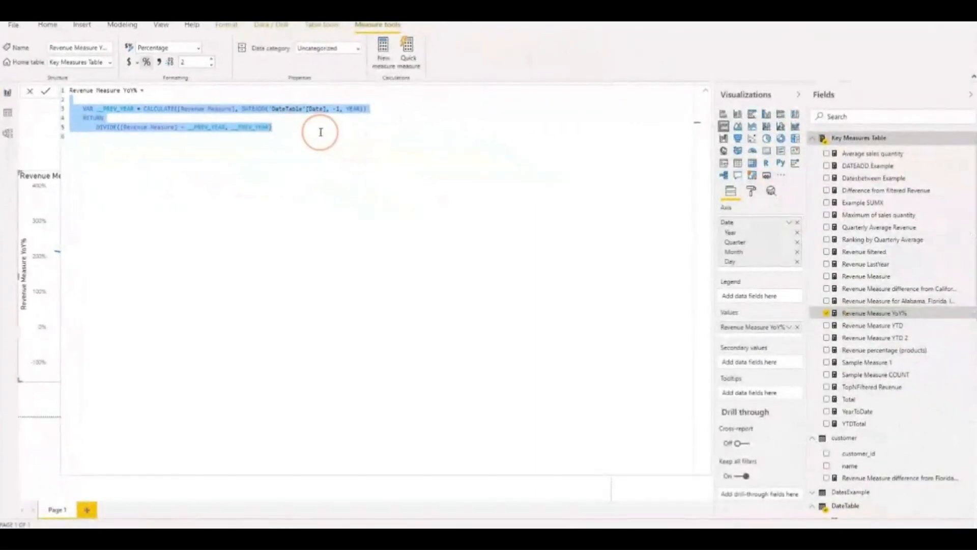
# Step: Collapse the formula editor and start a new quick measure using the Rolling average calculation
pyautogui.click(704, 94)
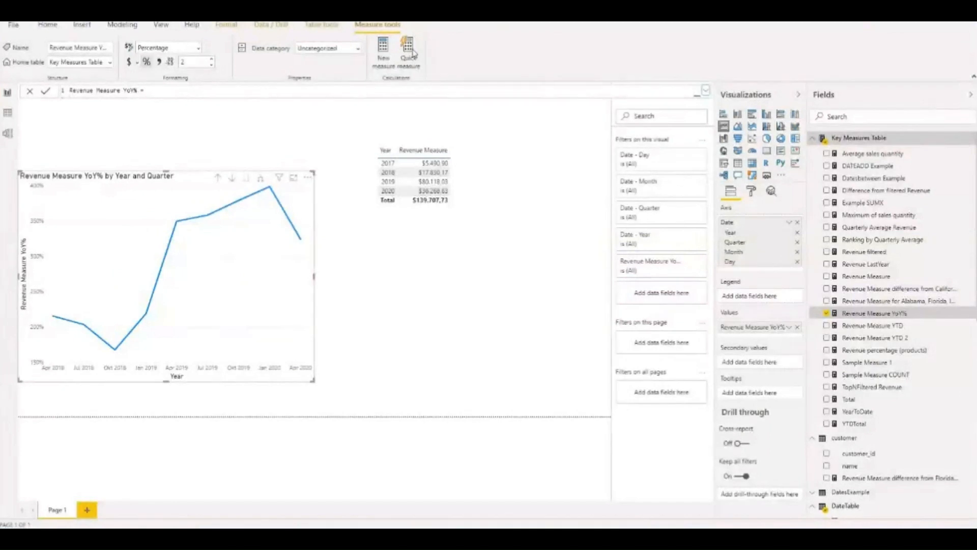
pyautogui.click(409, 51)
pyautogui.click(465, 134)
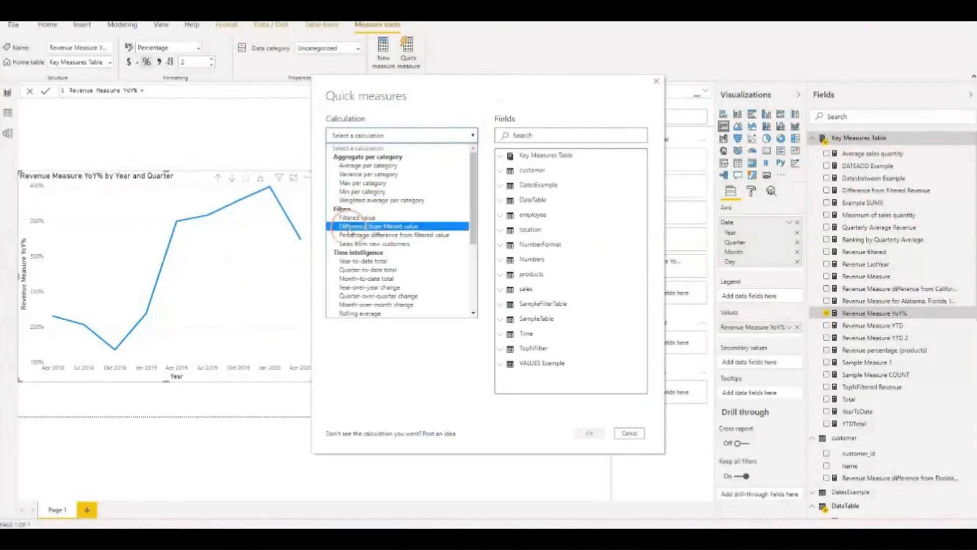
pyautogui.scroll(-2, 383, 275)
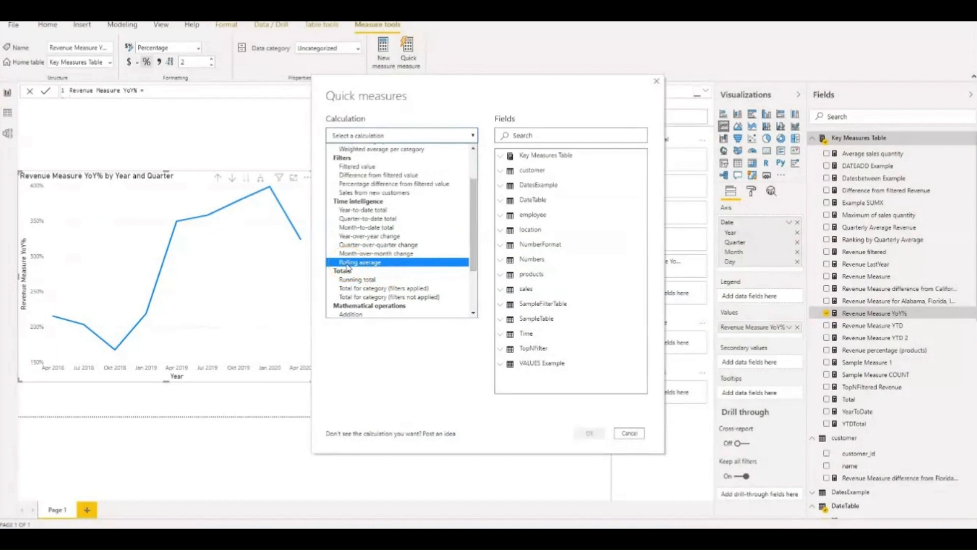
pyautogui.click(348, 263)
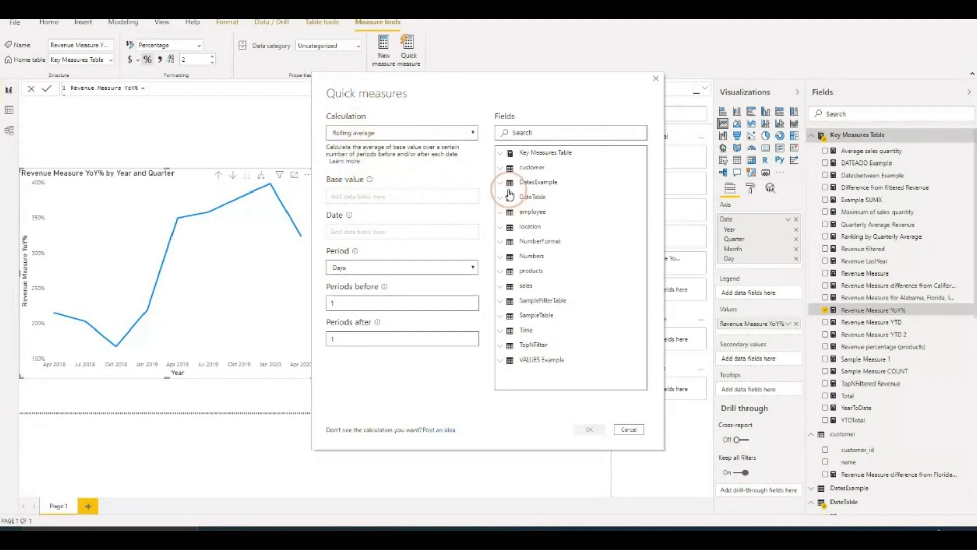
# Step: Use Revenue Measure as the rolling average's base value and Date from DateTable as its date
pyautogui.click(501, 153)
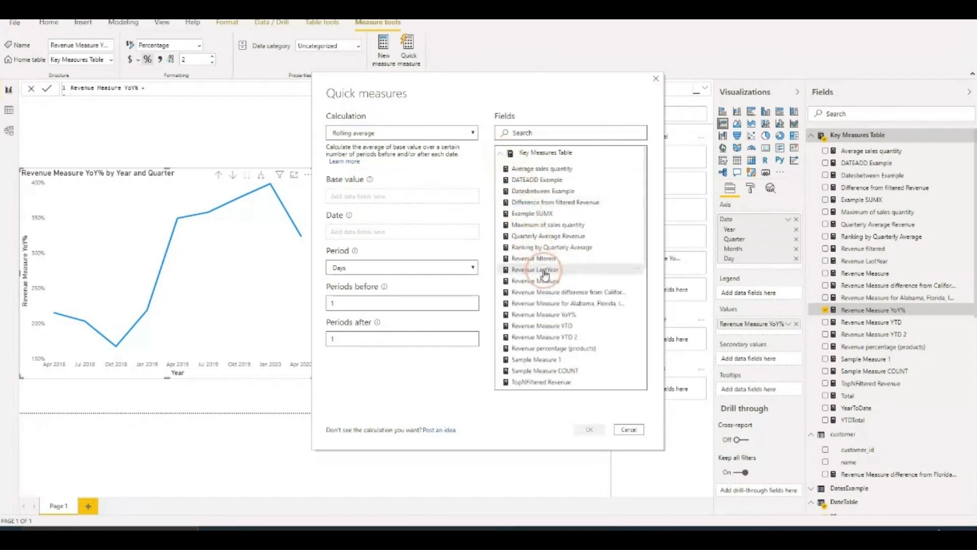
pyautogui.moveTo(560, 281); pyautogui.dragTo(400, 193)
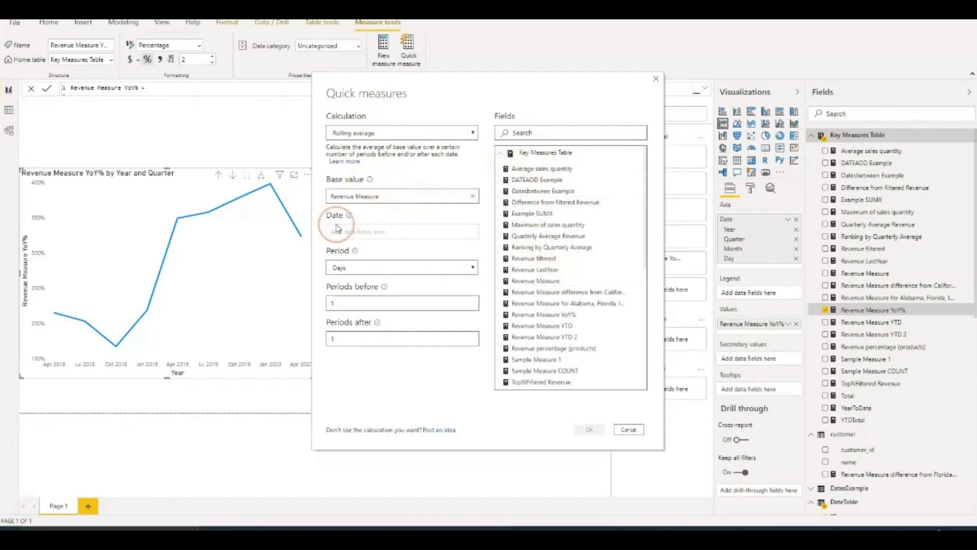
pyautogui.moveTo(349, 217)
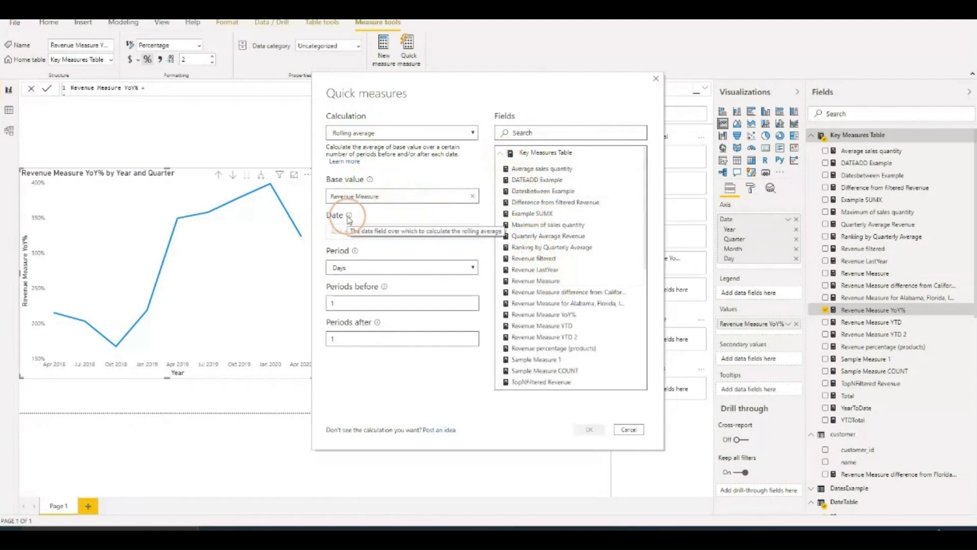
pyautogui.click(501, 152)
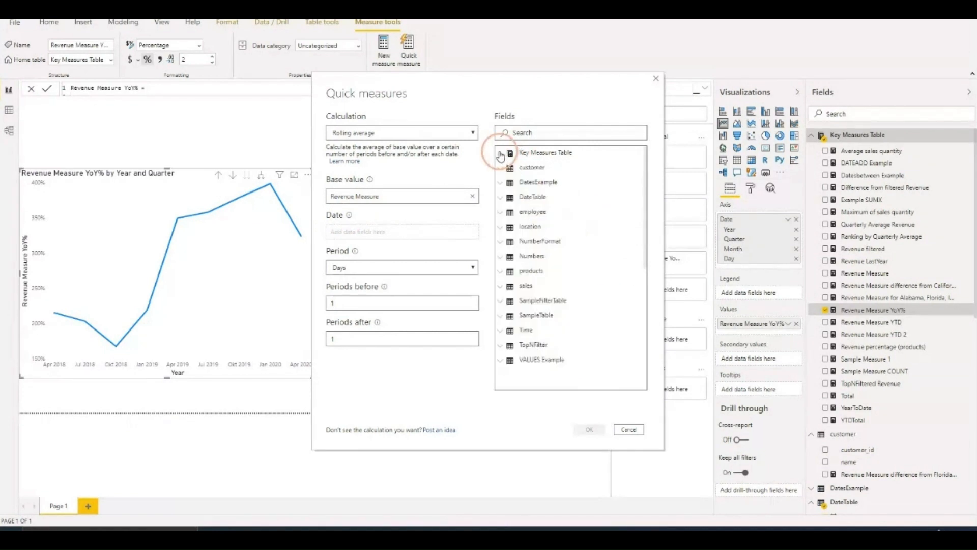
pyautogui.click(503, 197)
pyautogui.moveTo(540, 216); pyautogui.dragTo(407, 233)
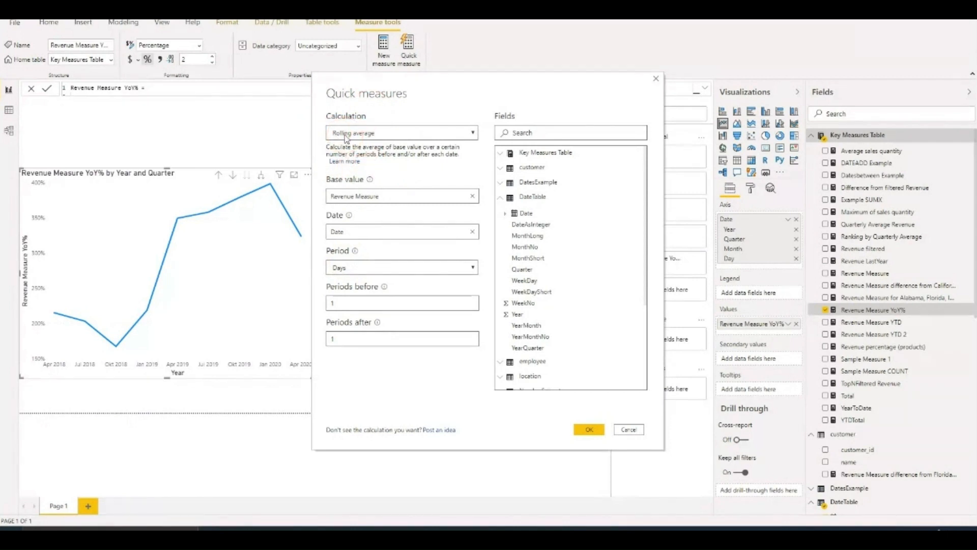
# Step: Set the rolling average window to 10 periods before and 0 periods after, with Days as the period
pyautogui.click(352, 298)
pyautogui.click(365, 335)
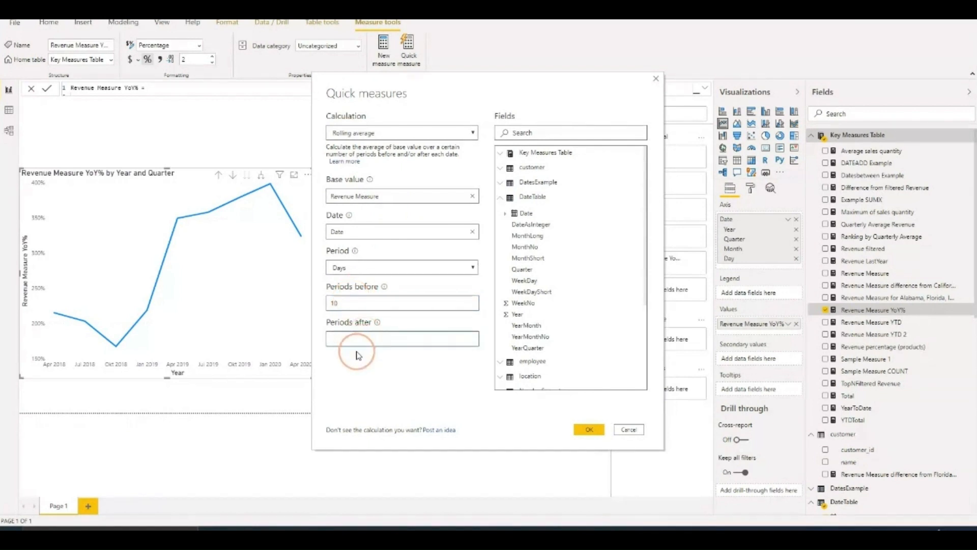
pyautogui.press('BackSpace')
pyautogui.press('BackSpace')
pyautogui.write('0')
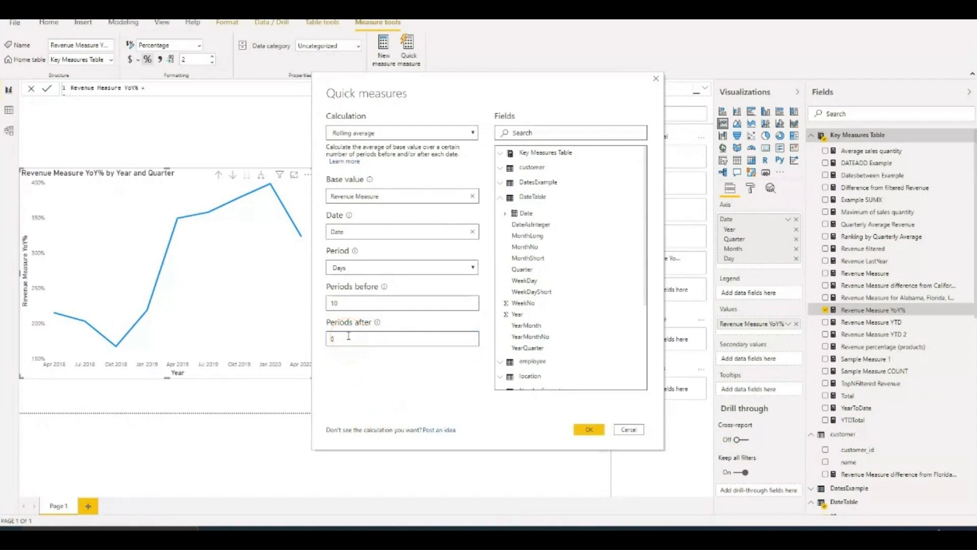
pyautogui.click(340, 307)
pyautogui.click(340, 268)
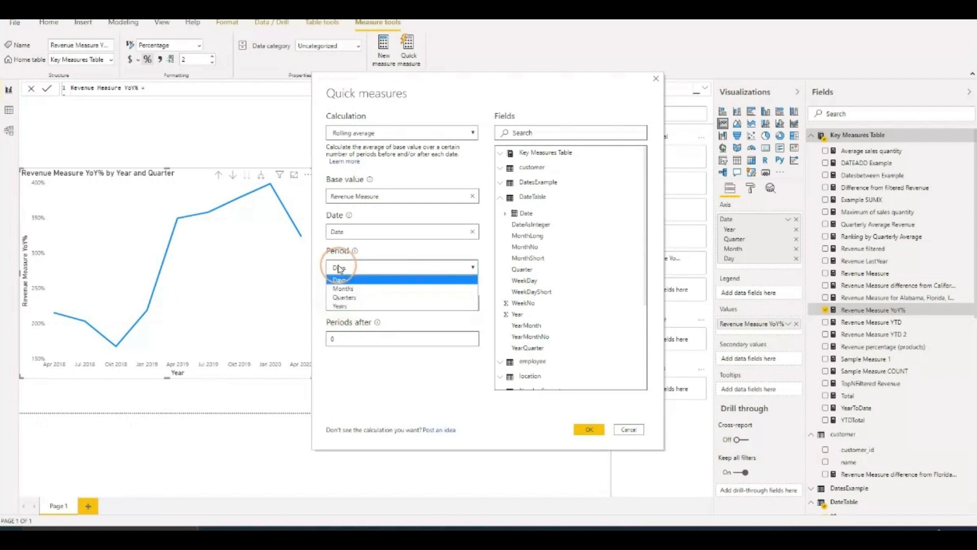
pyautogui.click(354, 280)
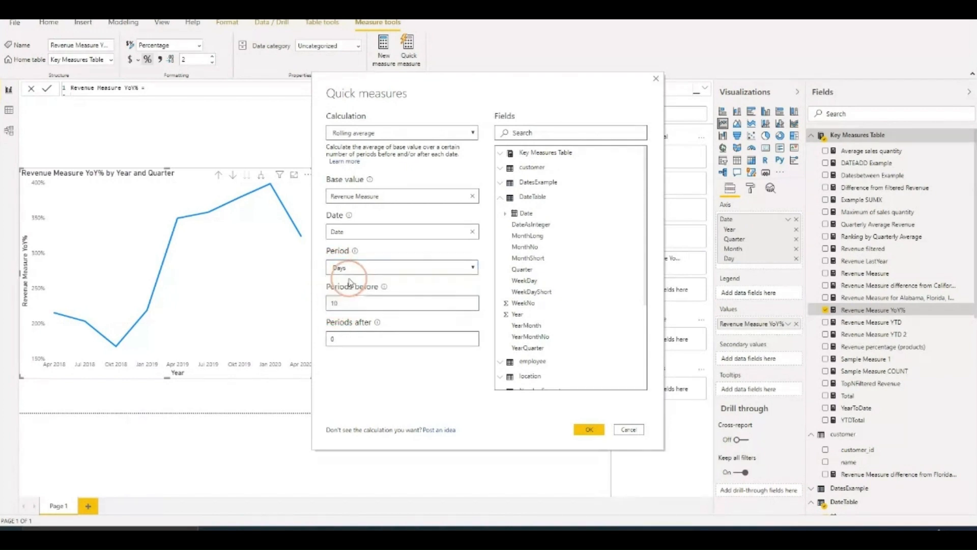
# Step: Try a rolling average window in Months with 2 periods before and 2 periods after
pyautogui.click(345, 269)
pyautogui.click(351, 290)
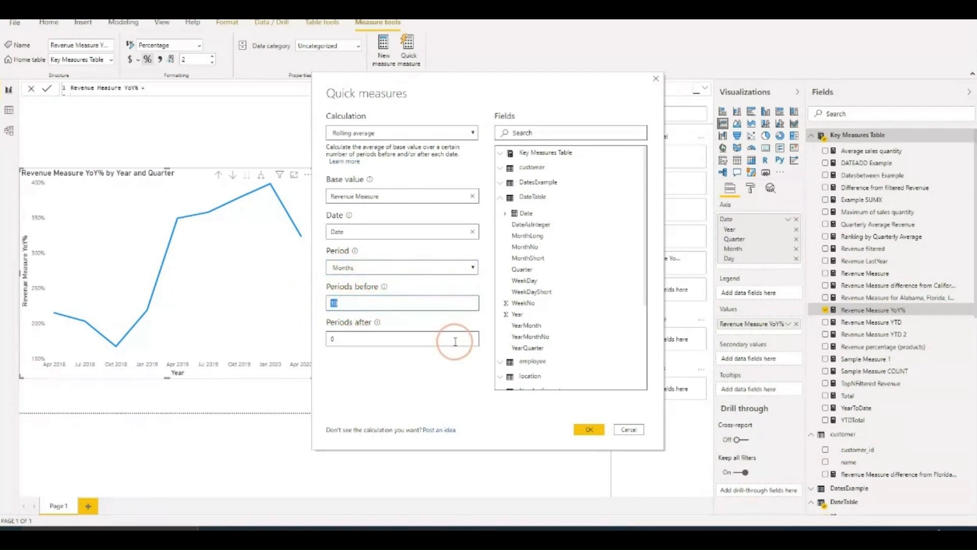
pyautogui.write('2')
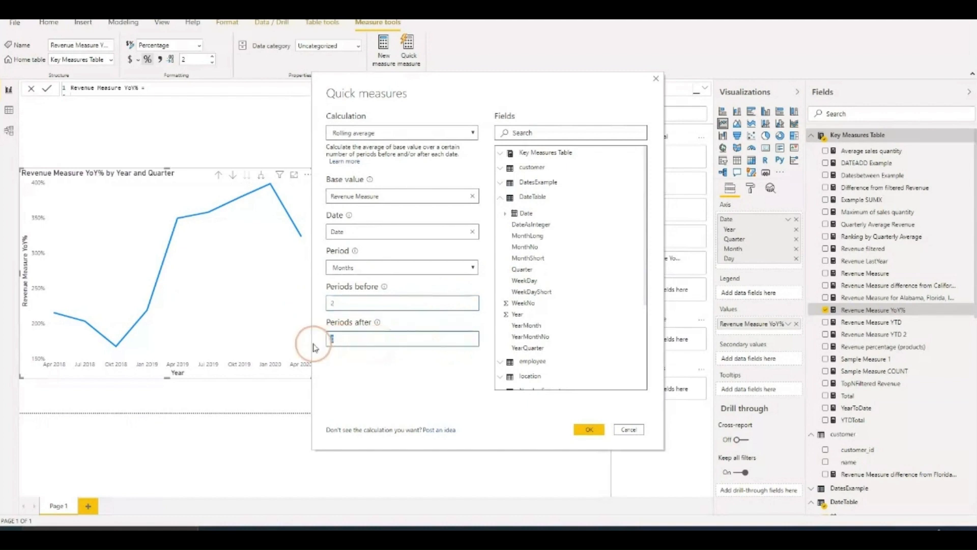
pyautogui.doubleClick(380, 342)
# Step: Set the rolling average period to Days with 5 periods before and 0 after, and create the quick measure
pyautogui.click(343, 267)
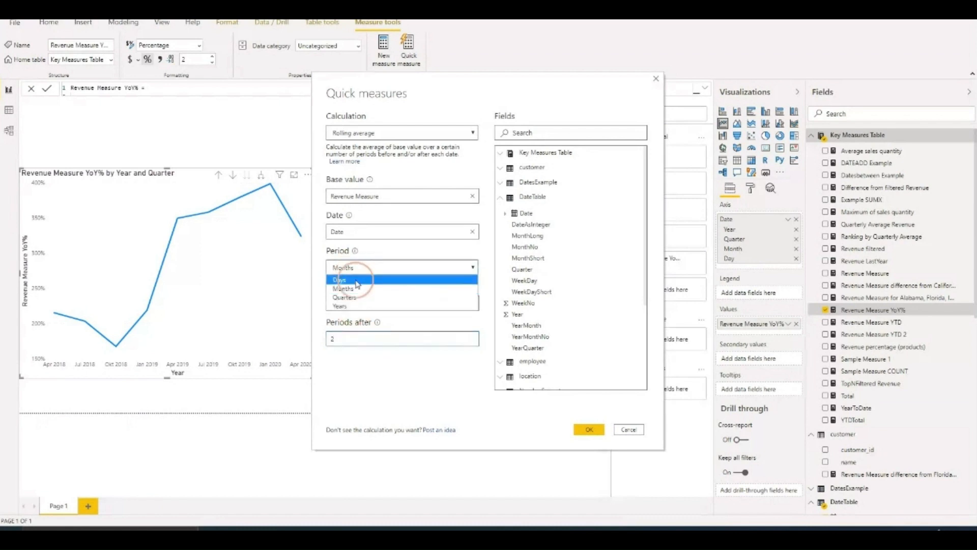
pyautogui.click(355, 299)
pyautogui.doubleClick(355, 300)
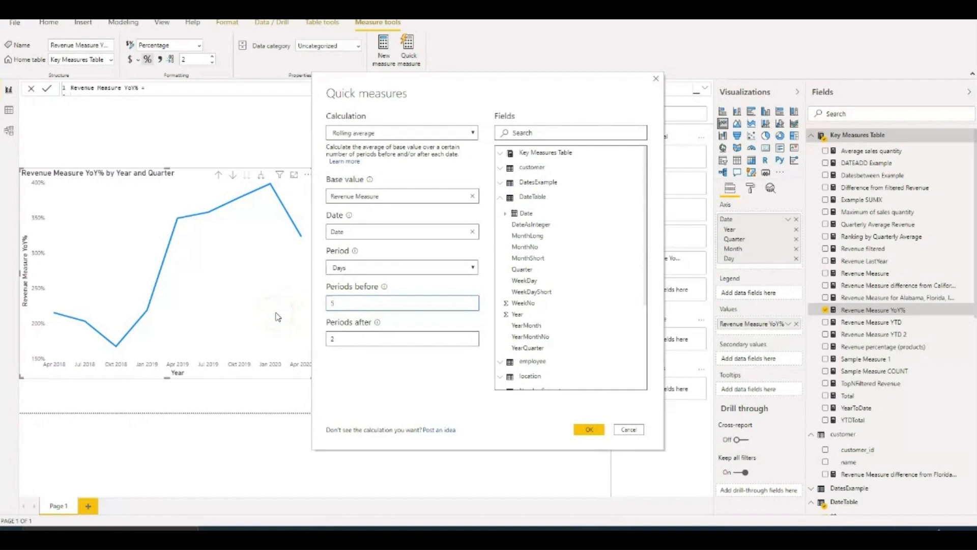
pyautogui.doubleClick(352, 339)
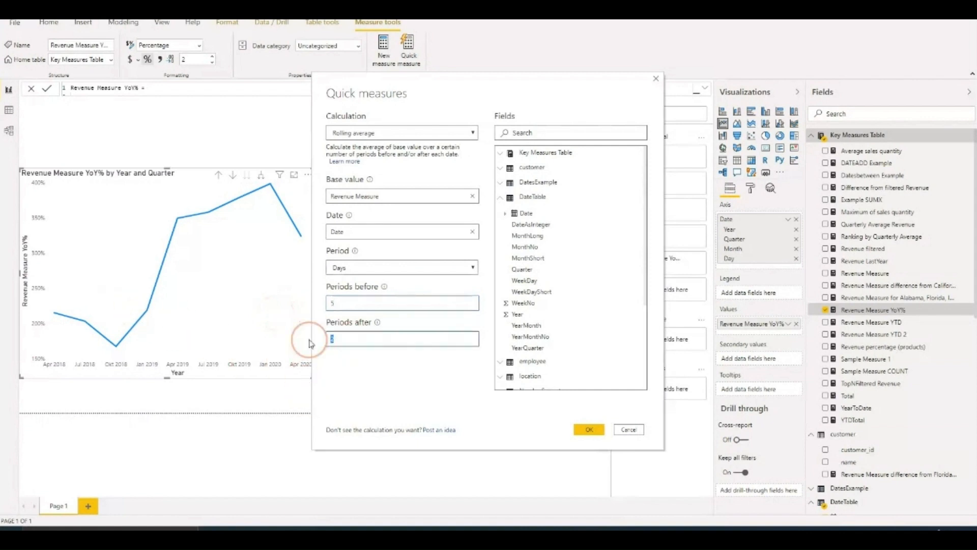
pyautogui.write('0')
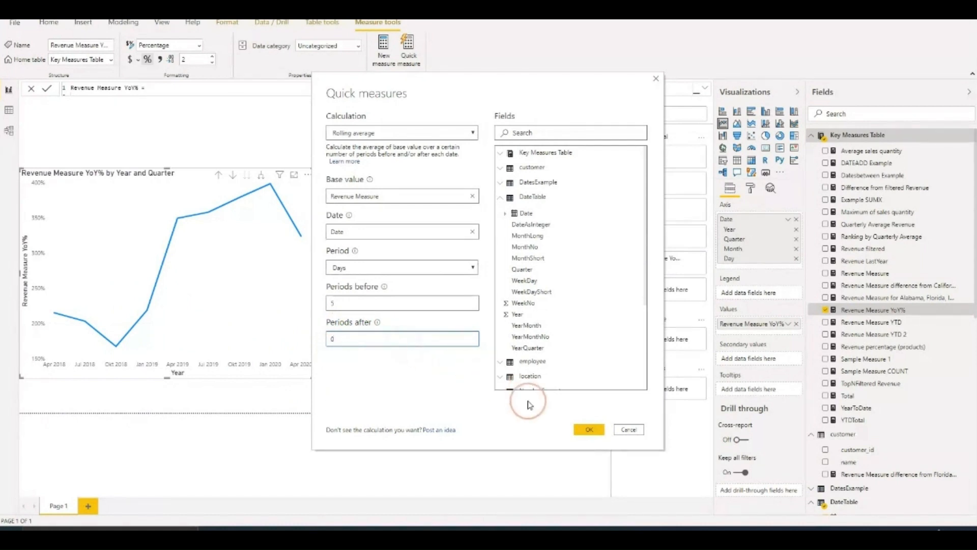
pyautogui.click(585, 430)
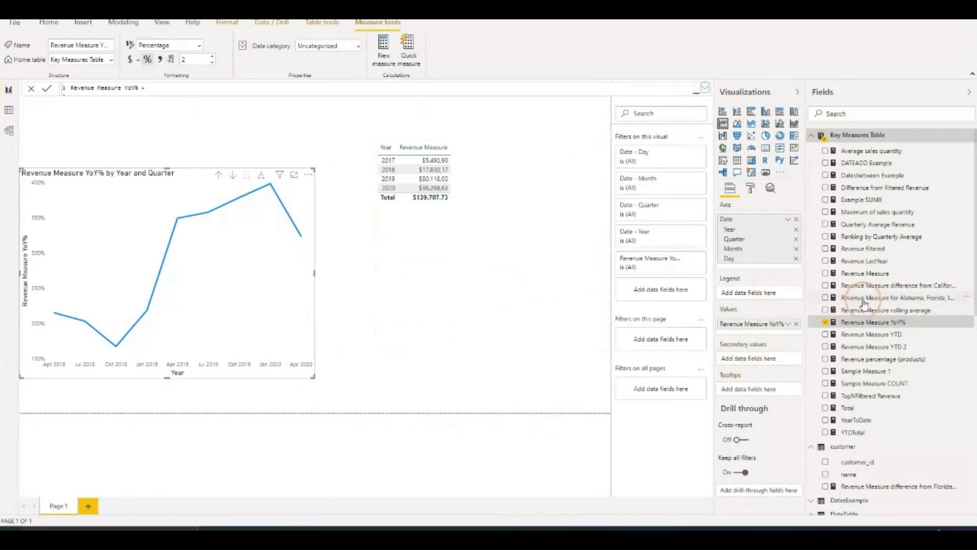
# Step: Chart Revenue Measure rolling average in place of Revenue Measure YoY%, and expand the line chart's date axis down to day level
pyautogui.moveTo(887, 312); pyautogui.dragTo(207, 296)
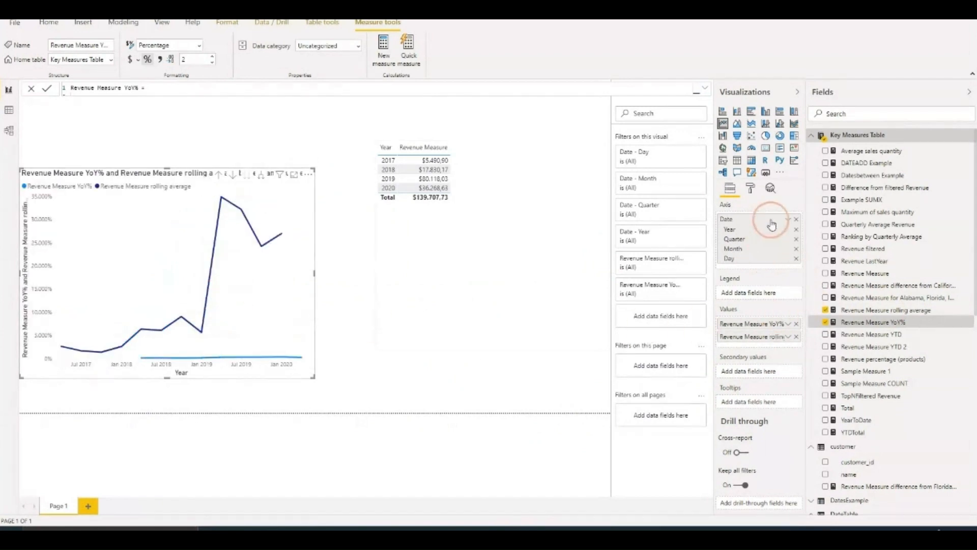
pyautogui.click(796, 324)
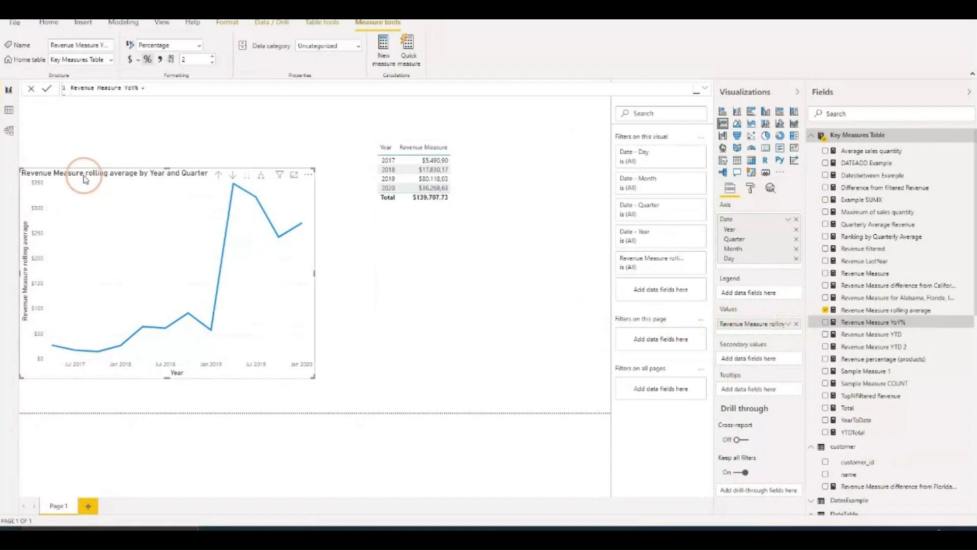
pyautogui.moveTo(83, 179); pyautogui.dragTo(113, 184)
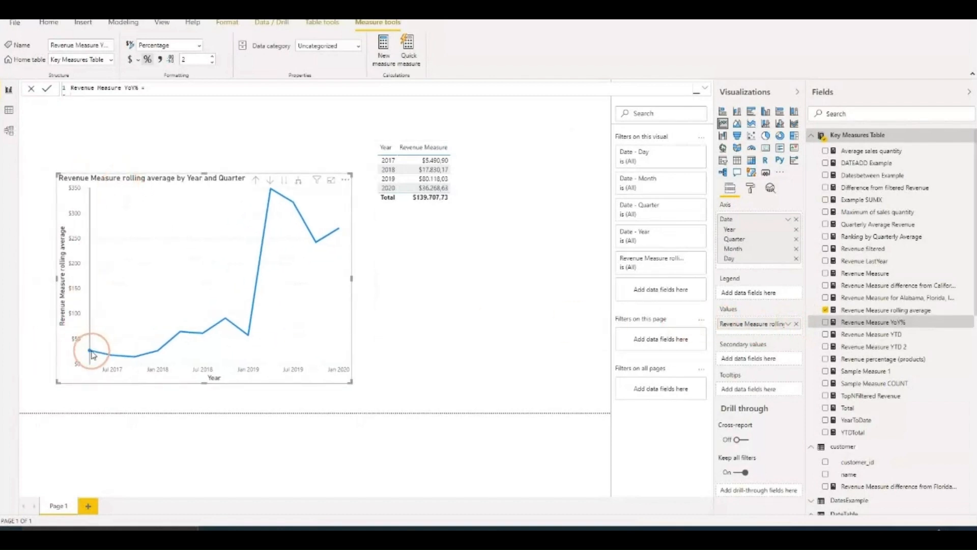
pyautogui.click(299, 181)
pyautogui.click(301, 184)
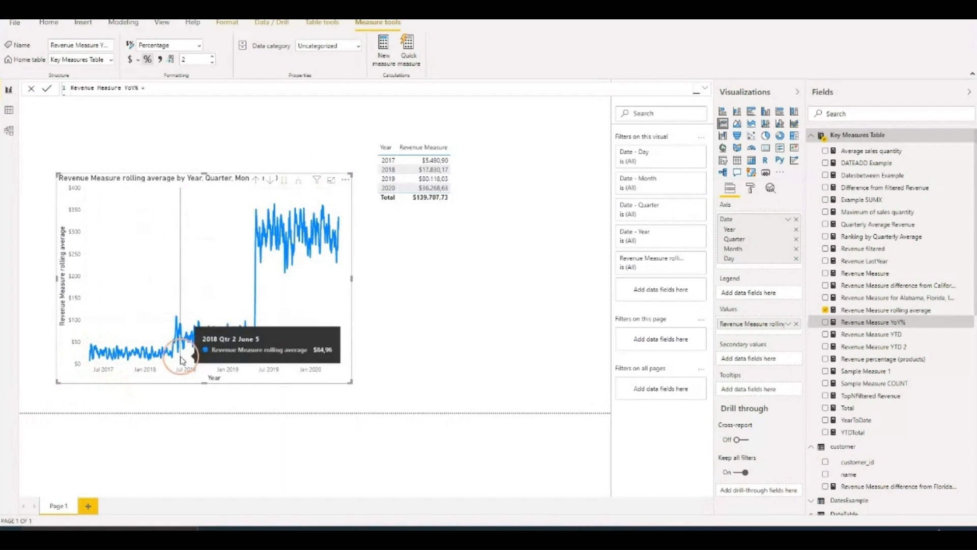
# Step: Convert the line chart into a table and add Revenue Measure as another column
pyautogui.click(737, 163)
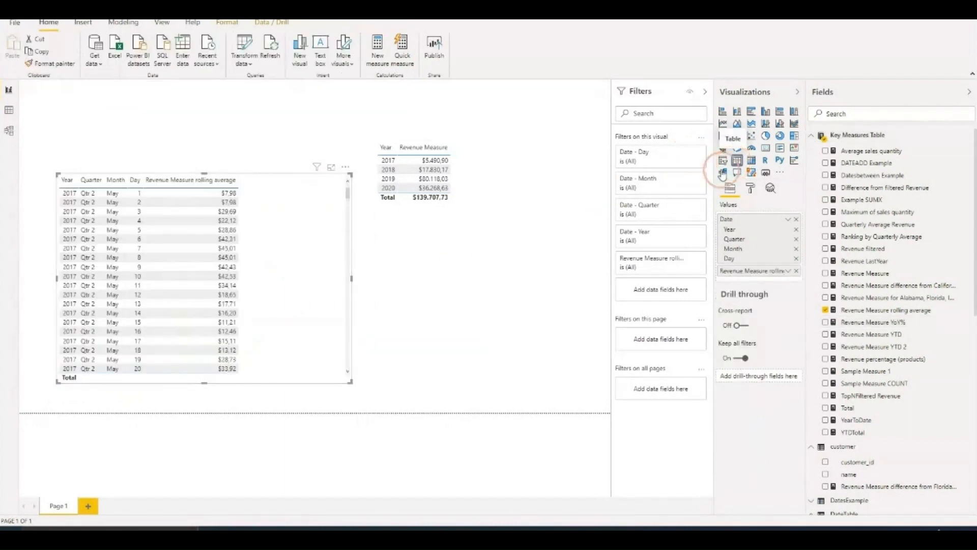
pyautogui.moveTo(905, 273); pyautogui.dragTo(309, 277)
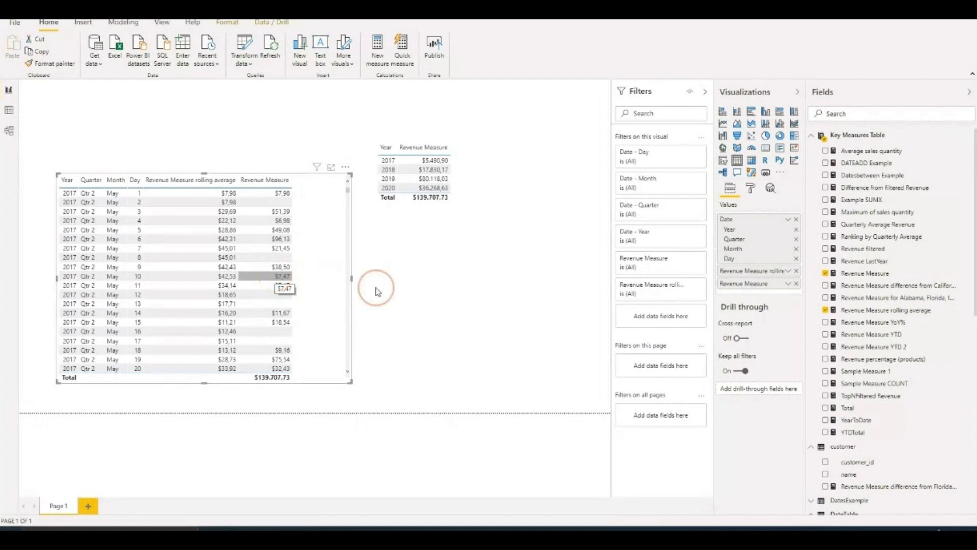
# Step: Remove the IF, ISFILTERED and ERROR check with its closing parenthesis from the Revenue Measure rolling average formula
pyautogui.click(911, 312)
pyautogui.click(704, 87)
pyautogui.click(119, 134)
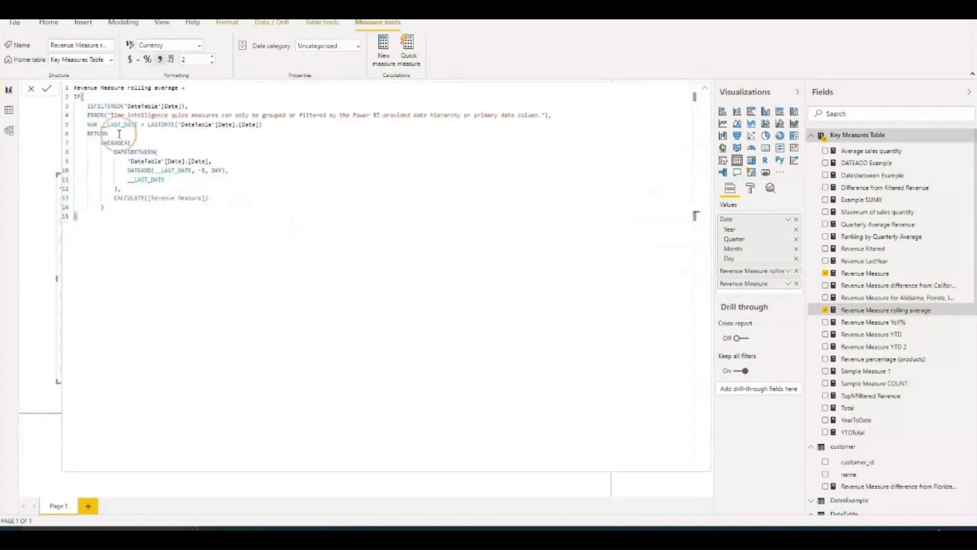
pyautogui.moveTo(75, 106); pyautogui.dragTo(87, 106)
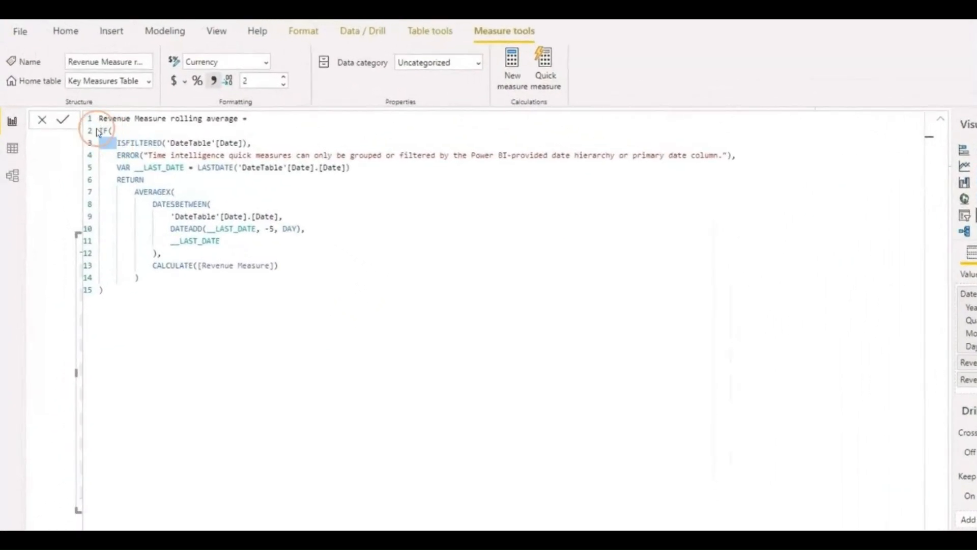
pyautogui.moveTo(748, 155); pyautogui.dragTo(98, 135)
pyautogui.press('Delete')
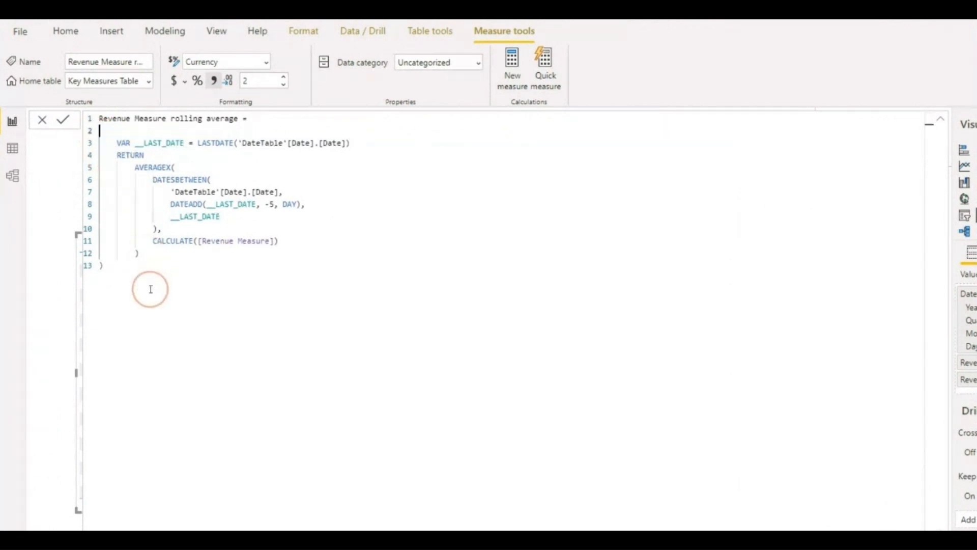
pyautogui.click(138, 271)
pyautogui.press('BackSpace')
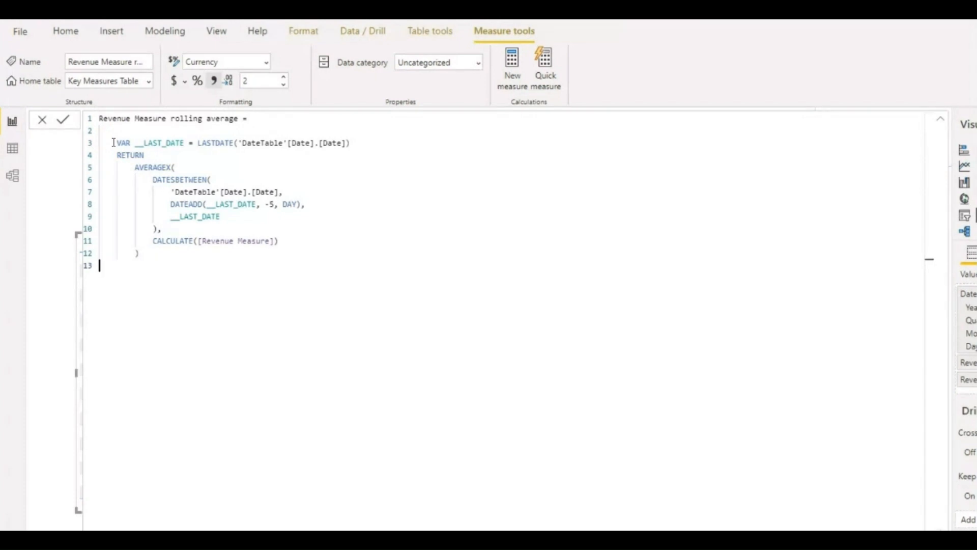
# Step: Make LASTDATE and DATESBETWEEN use the plain 'DateTable'[Date] column by removing the .[Date] suffix from both
pyautogui.moveTo(314, 143); pyautogui.dragTo(350, 144)
pyautogui.press('BackSpace')
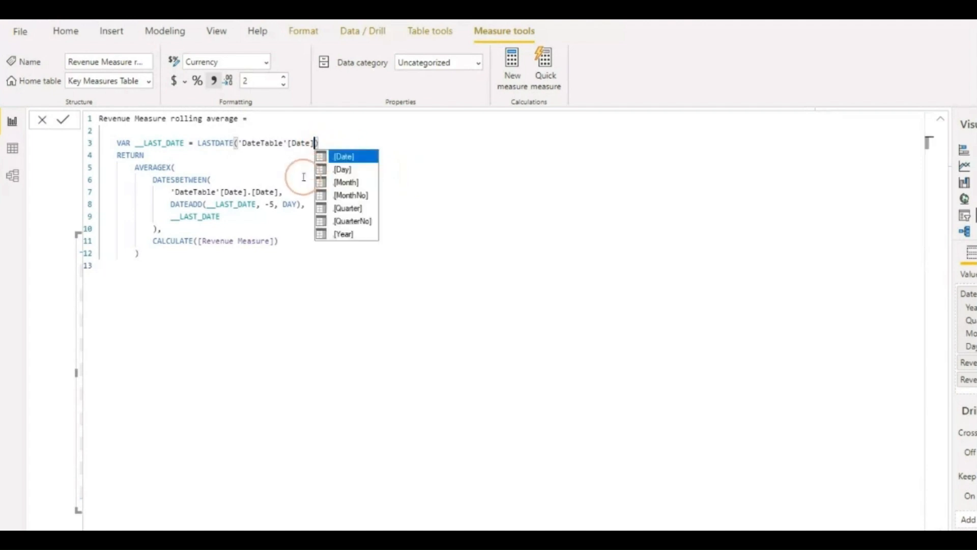
pyautogui.click(253, 192)
pyautogui.moveTo(252, 192); pyautogui.dragTo(280, 192)
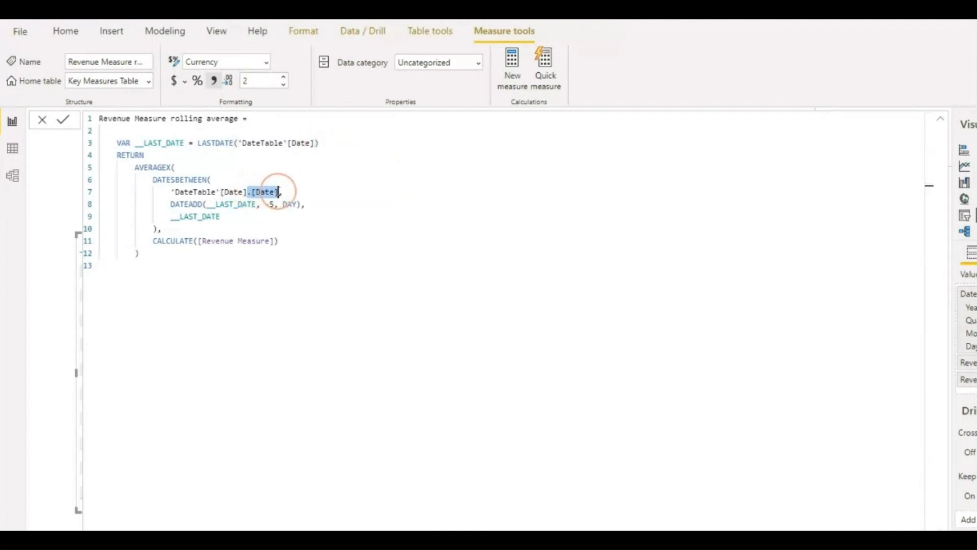
pyautogui.press('BackSpace')
pyautogui.click(289, 192)
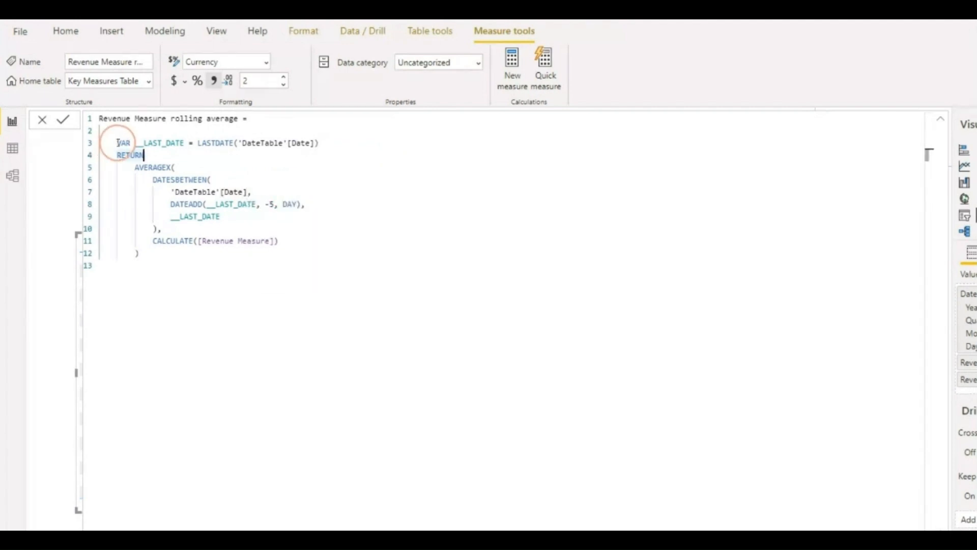
# Step: Examine the rolling average formula's __LAST_DATE variable and its LASTDATE, AVERAGEX, DATESBETWEEN, DATEADD and CALCULATE parts, and collapse the formula editor
pyautogui.click(141, 142)
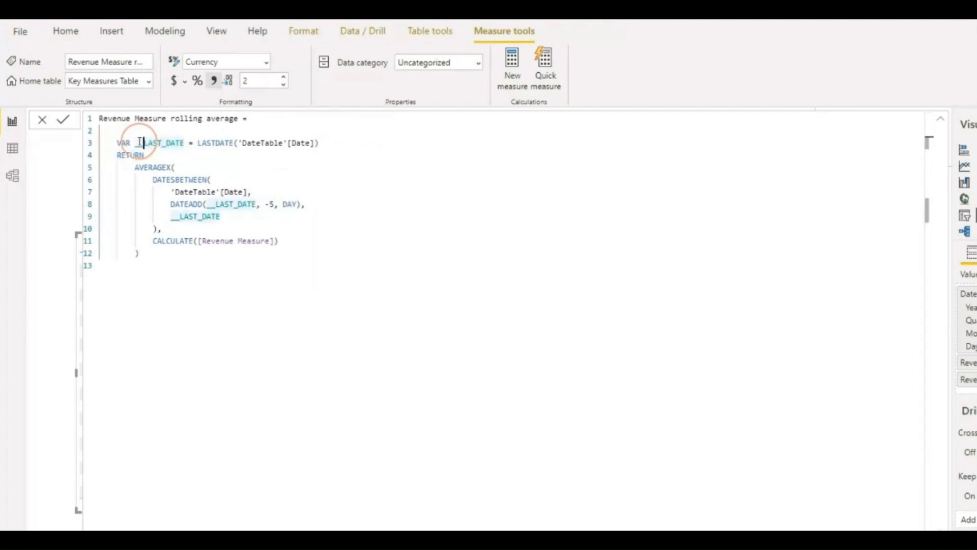
pyautogui.doubleClick(138, 143)
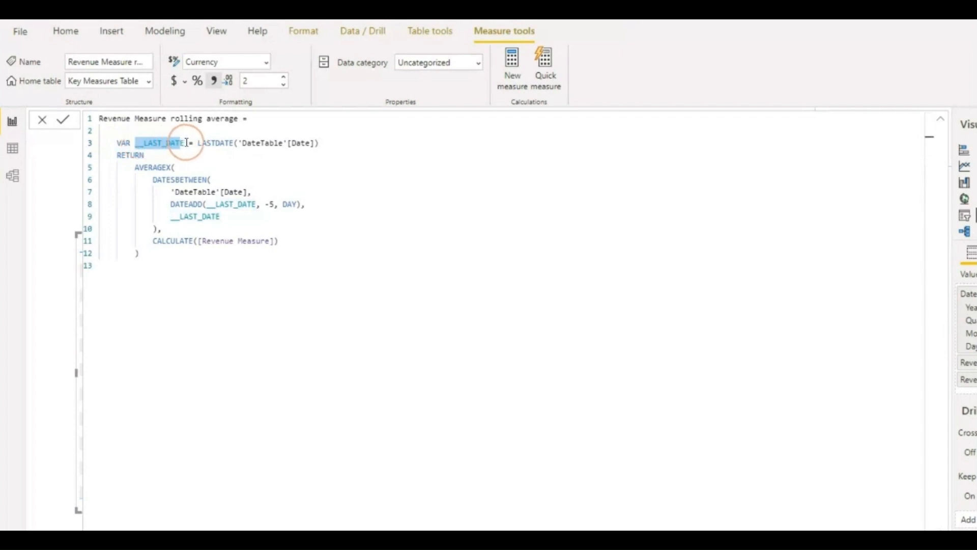
pyautogui.moveTo(198, 142); pyautogui.dragTo(230, 145)
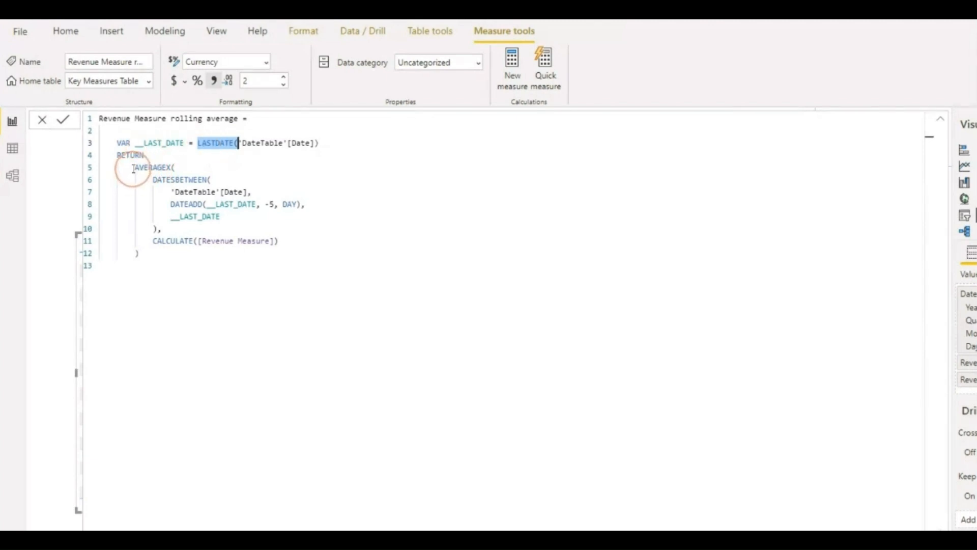
pyautogui.moveTo(136, 168); pyautogui.dragTo(213, 179)
pyautogui.moveTo(171, 204); pyautogui.dragTo(211, 204)
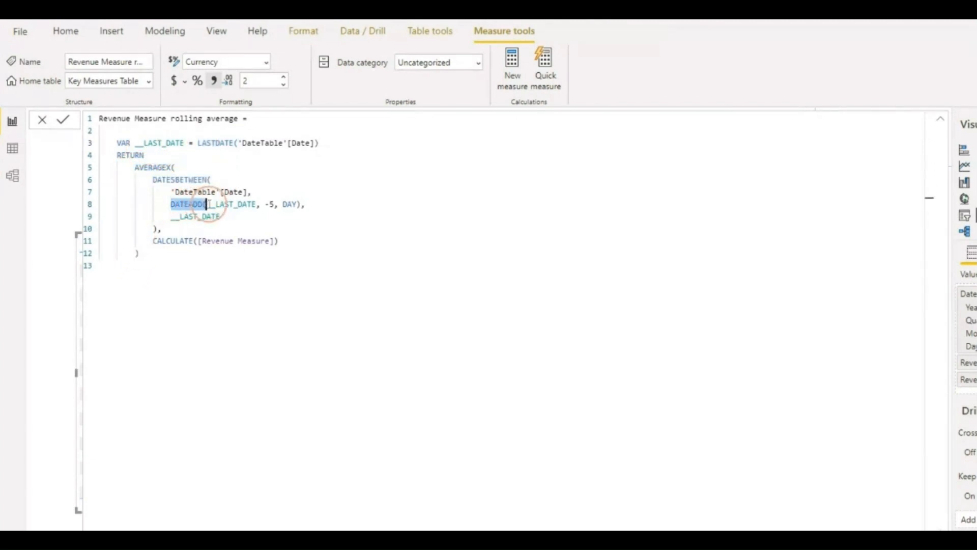
pyautogui.moveTo(136, 240); pyautogui.dragTo(193, 241)
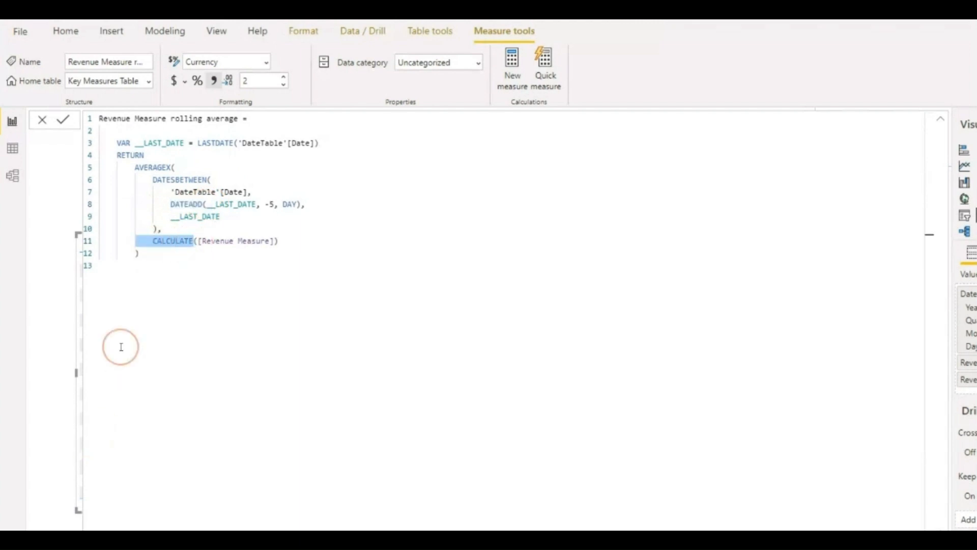
pyautogui.click(199, 142)
pyautogui.moveTo(199, 142); pyautogui.dragTo(233, 143)
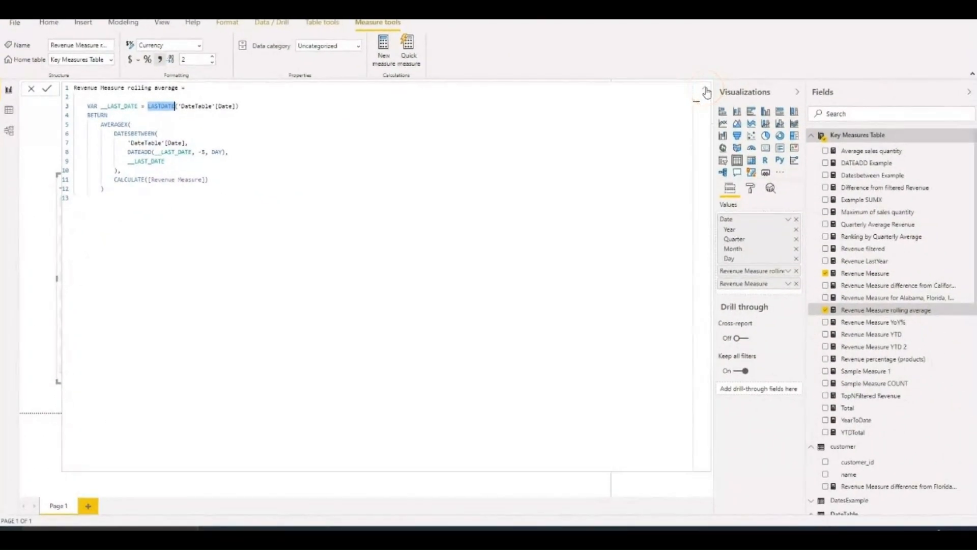
pyautogui.click(705, 90)
# Step: Create a new measure in Key Measures Table and name it LastDate
pyautogui.click(874, 137)
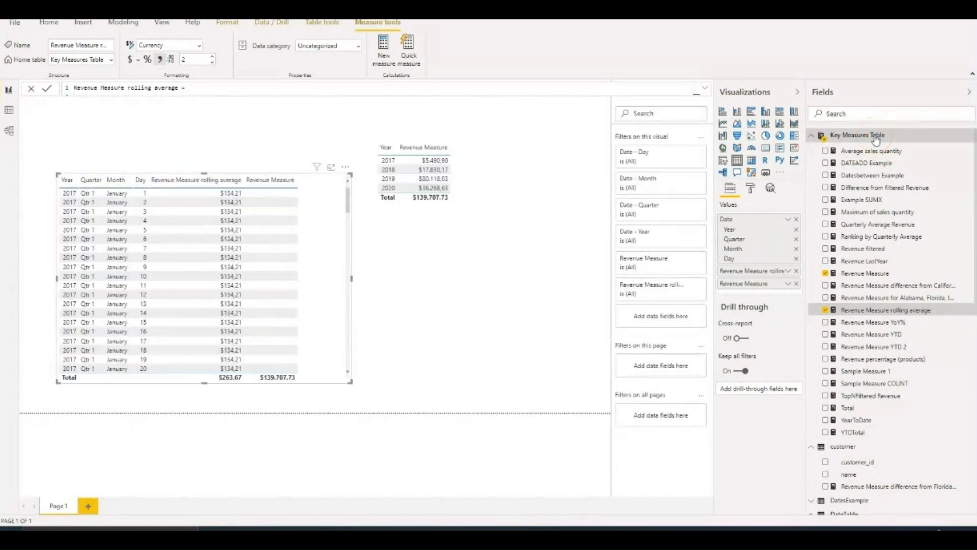
pyautogui.rightClick(875, 137)
pyautogui.click(835, 152)
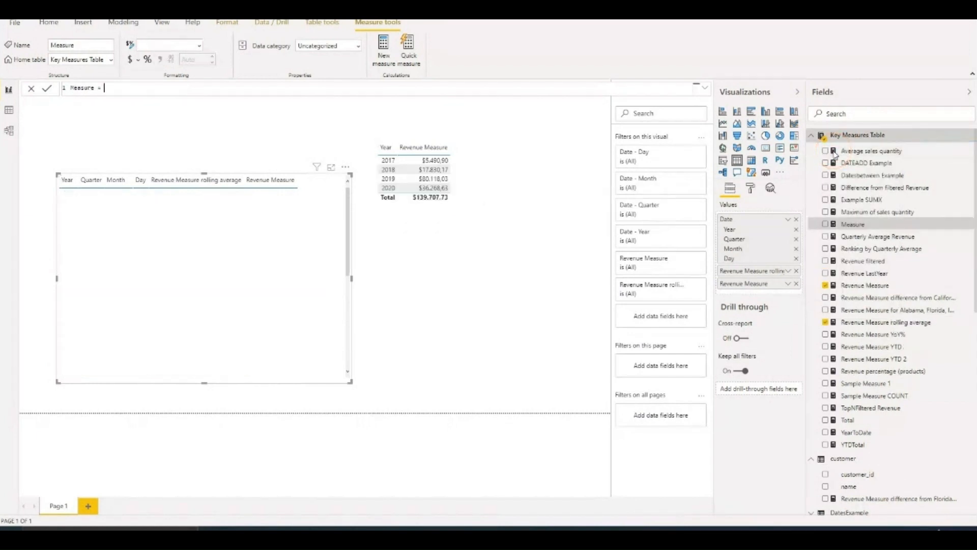
pyautogui.doubleClick(94, 88)
pyautogui.press('BackSpace')
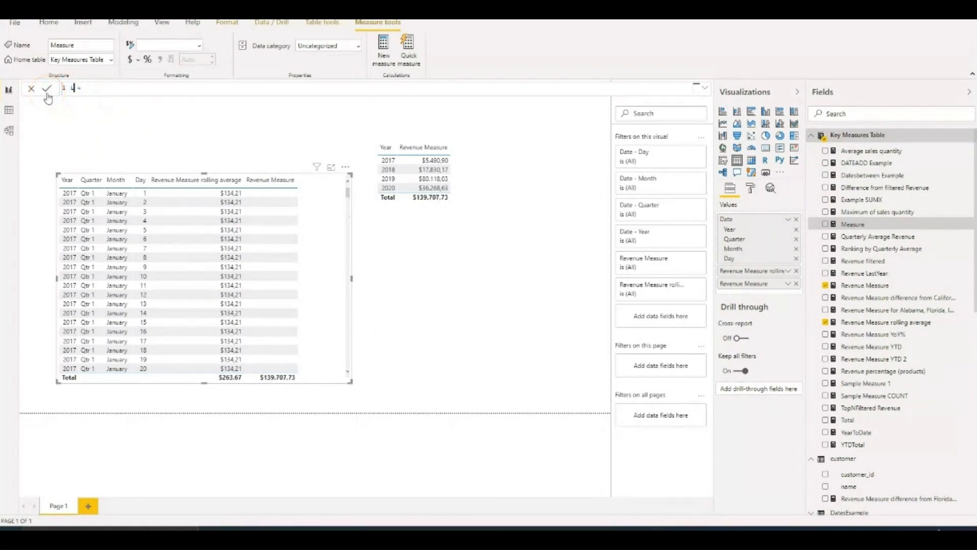
pyautogui.write('LastDate = ')
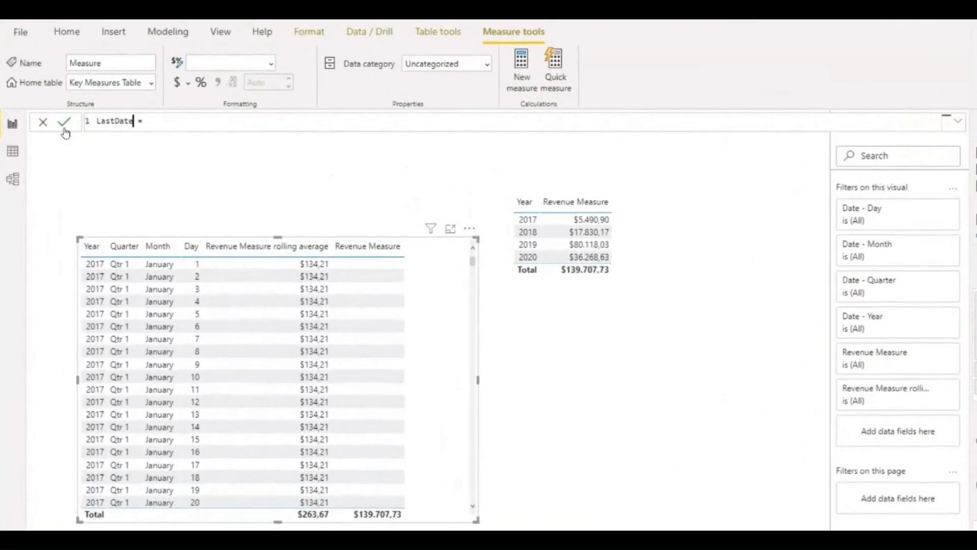
# Step: Define the LastDate measure as LASTDATE(DateTable[Date]) and commit the formula
pyautogui.write('LAST')
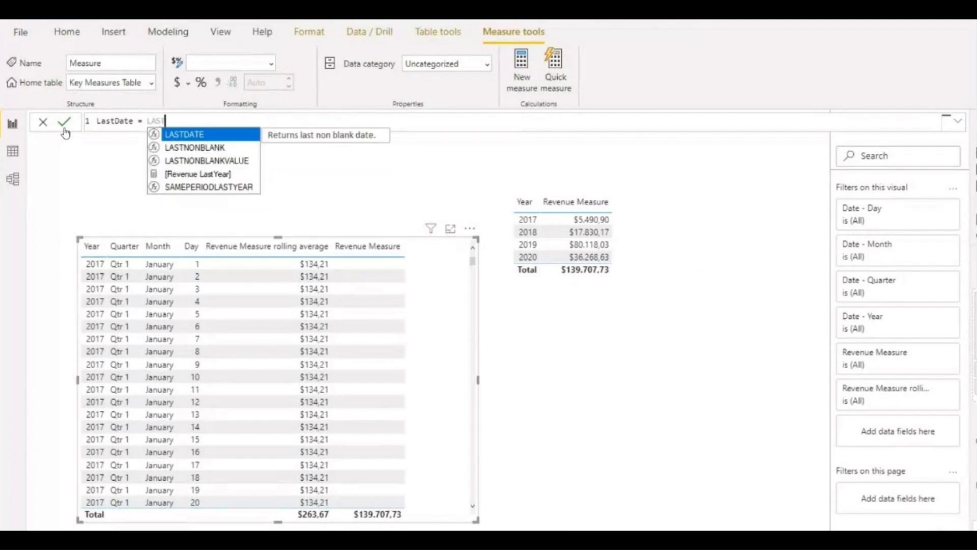
pyautogui.press('Down')
pyautogui.press('Up')
pyautogui.press('Tab')
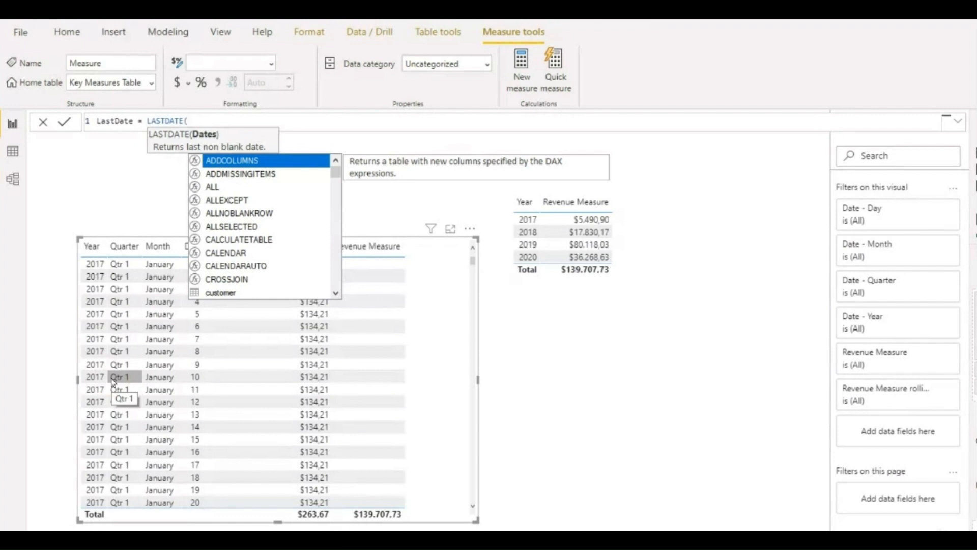
pyautogui.write('Date')
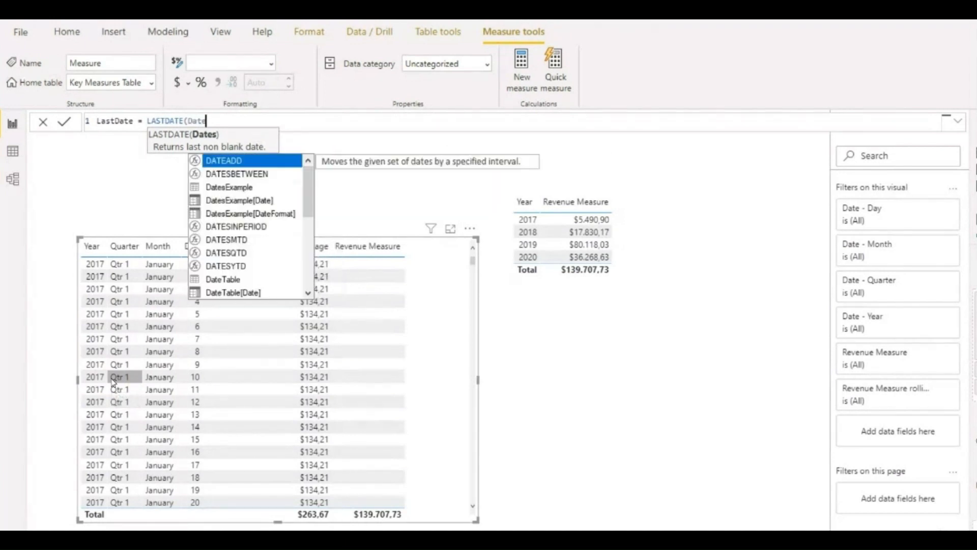
pyautogui.press('Down')
pyautogui.press('Down')
pyautogui.press('Down')
pyautogui.press('Down')
pyautogui.press('Down')
pyautogui.press('Down')
pyautogui.press('Down')
pyautogui.press('Down')
pyautogui.press('Down')
pyautogui.press('Down')
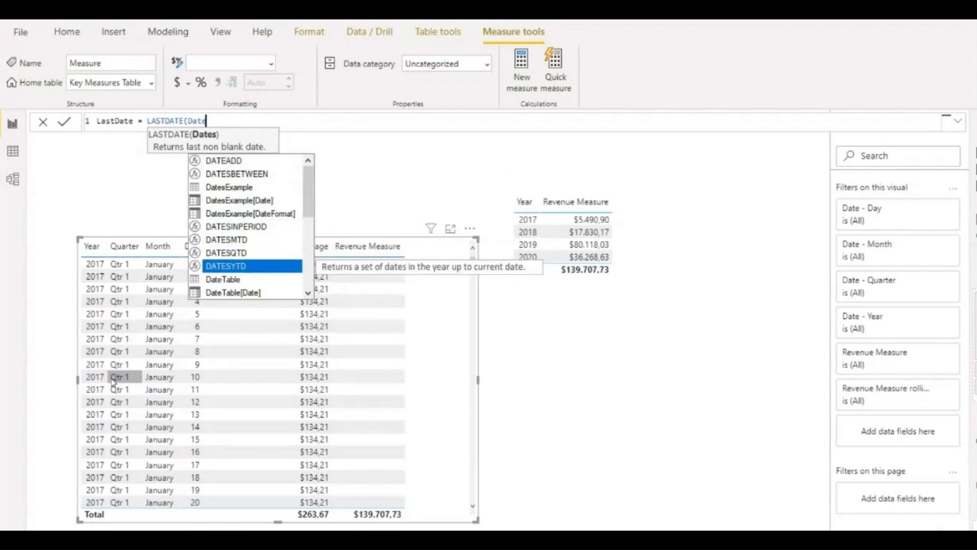
pyautogui.press('Tab')
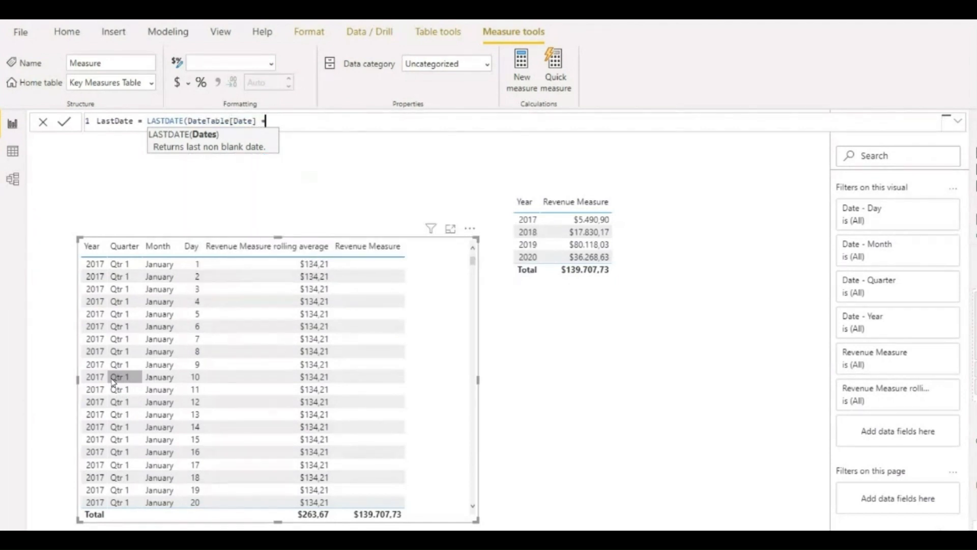
pyautogui.write(')')
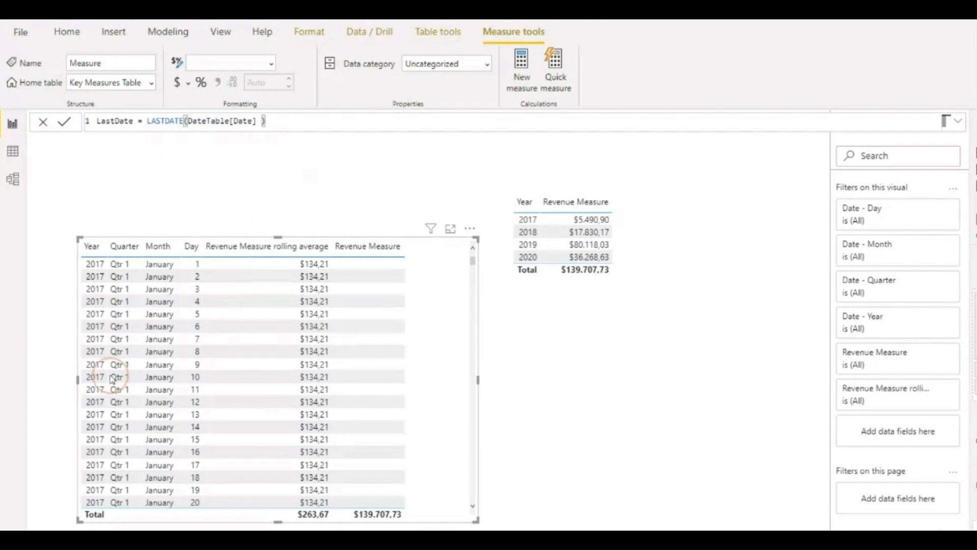
pyautogui.click(112, 379)
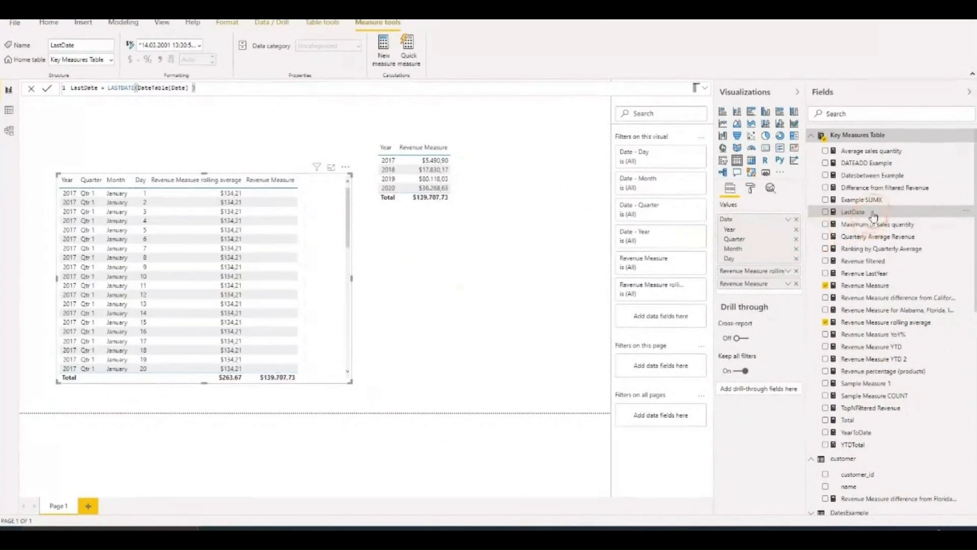
# Step: Add the LastDate measure as a column to the yearly Revenue Measure table and check its value for 2020
pyautogui.moveTo(873, 216); pyautogui.dragTo(471, 185)
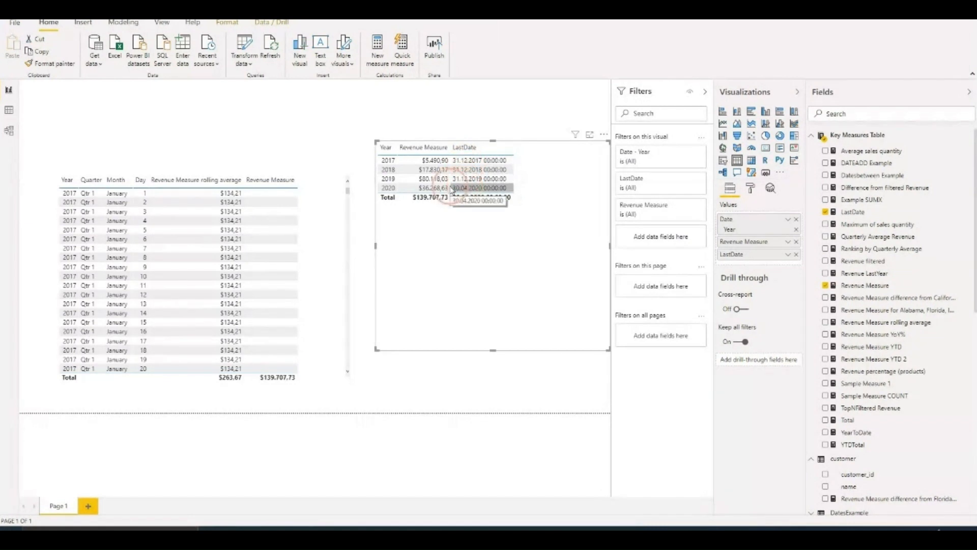
pyautogui.click(396, 188)
pyautogui.click(457, 192)
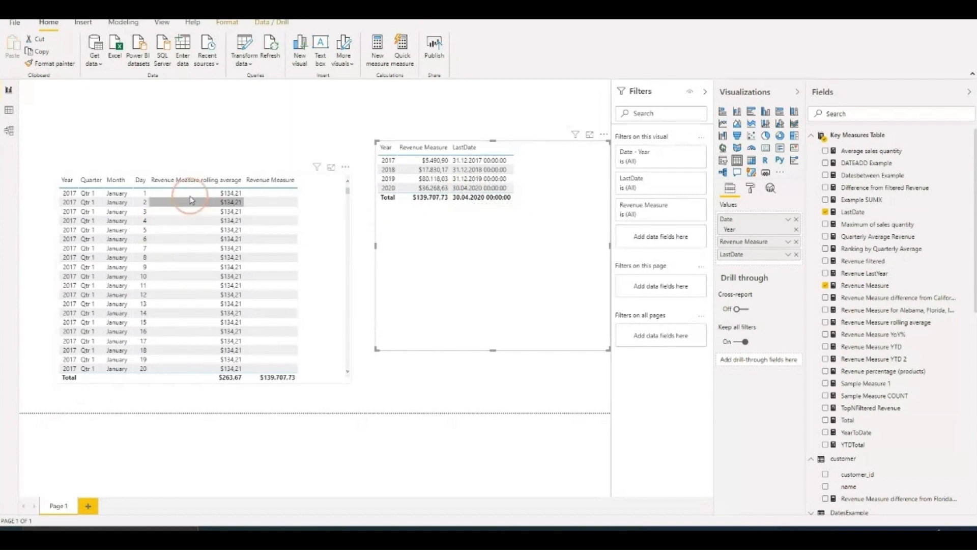
# Step: Add LastDate to the daily rolling average table and narrow its Revenue Measure and Revenue Measure rolling average columns
pyautogui.moveTo(871, 211); pyautogui.dragTo(330, 256)
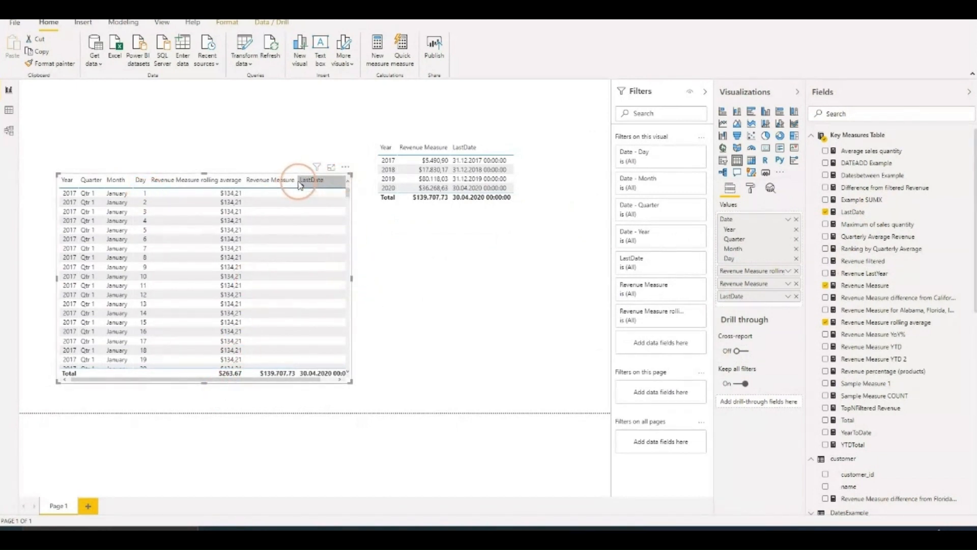
pyautogui.moveTo(297, 181); pyautogui.dragTo(258, 183)
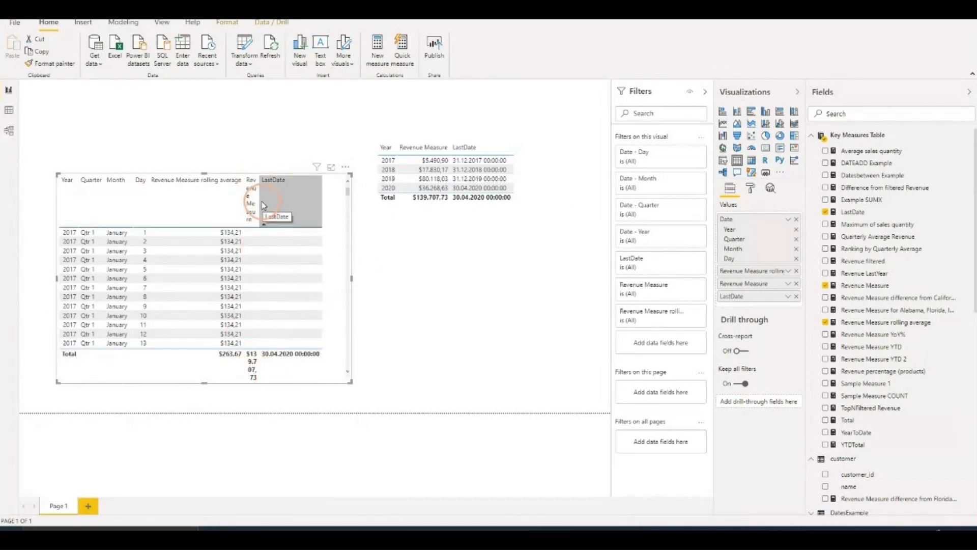
pyautogui.moveTo(247, 190); pyautogui.dragTo(193, 190)
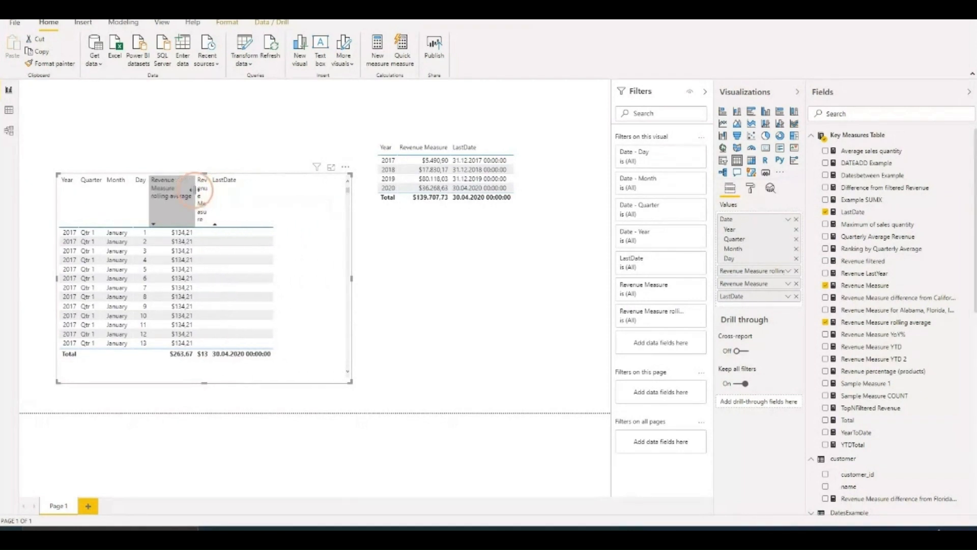
# Step: Compare the LastDate values with the day rows for early May 2017 in the daily table and with the years in the yearly table
pyautogui.scroll(-20, 240, 278)
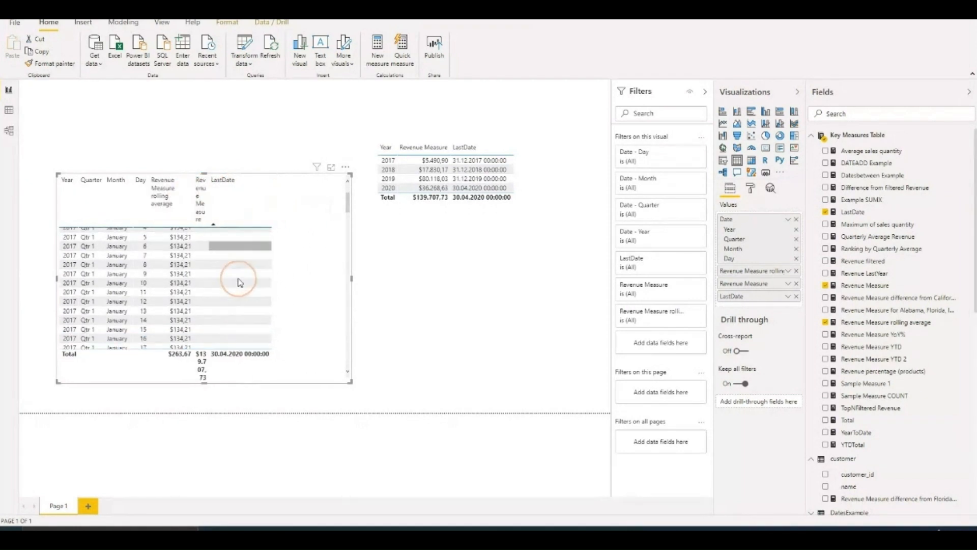
pyautogui.scroll(-20, 243, 289)
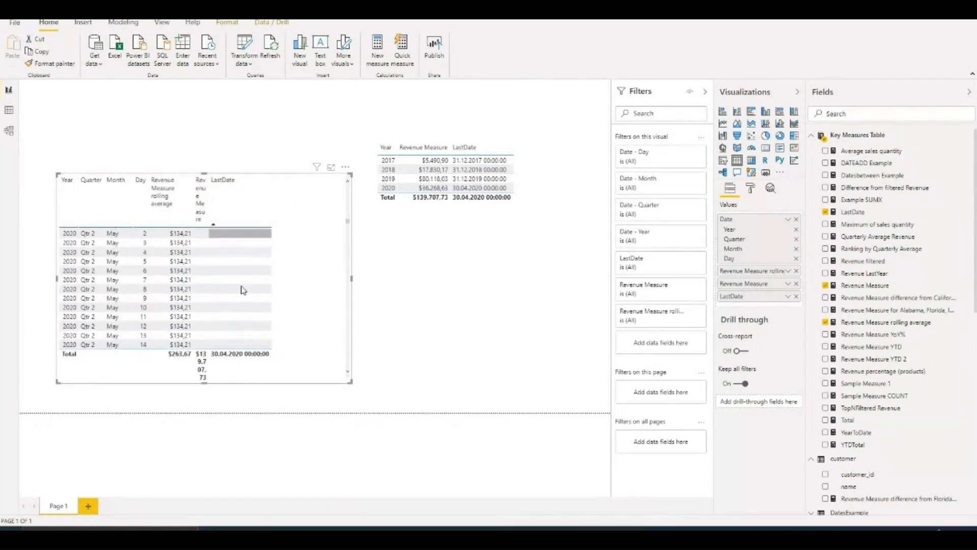
pyautogui.scroll(-20, 242, 291)
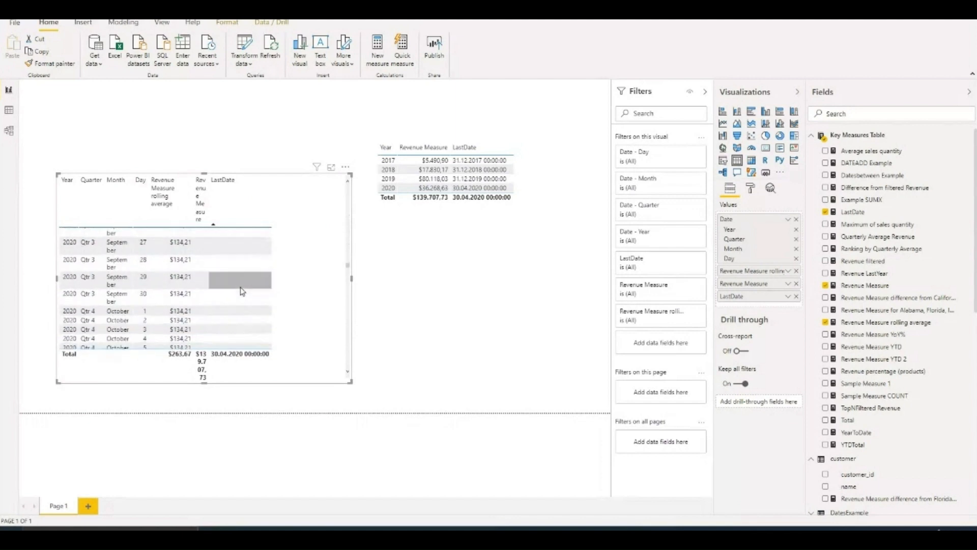
pyautogui.scroll(-10, 240, 294)
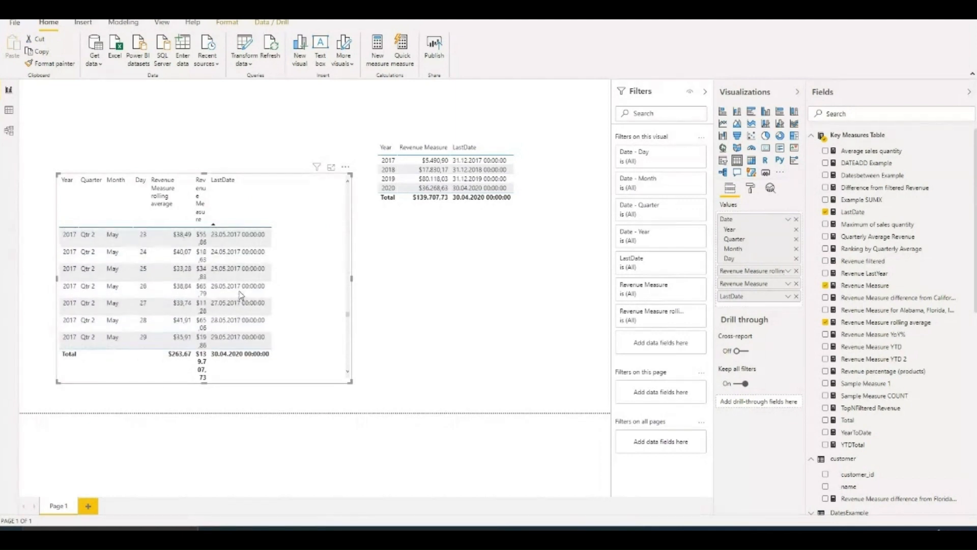
pyautogui.scroll(-3, 239, 295)
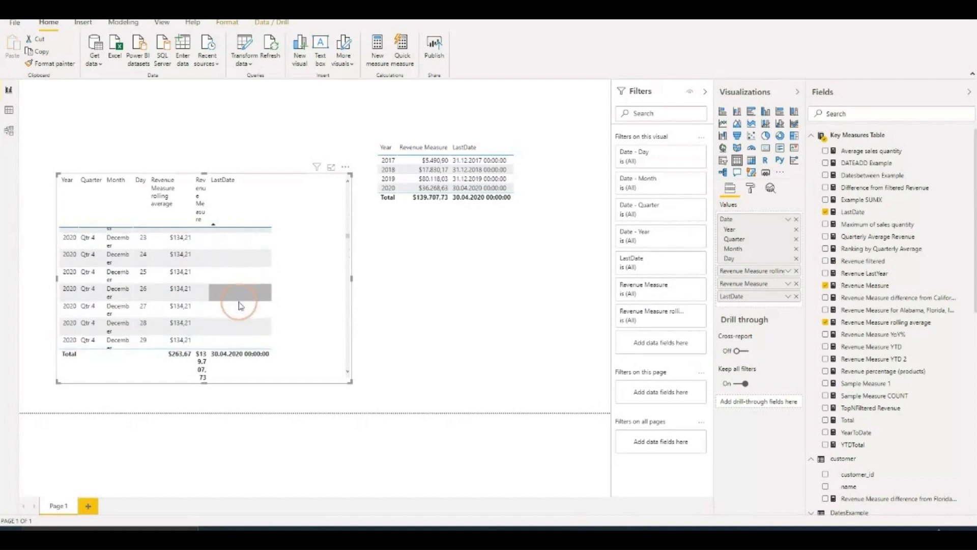
pyautogui.click(239, 301)
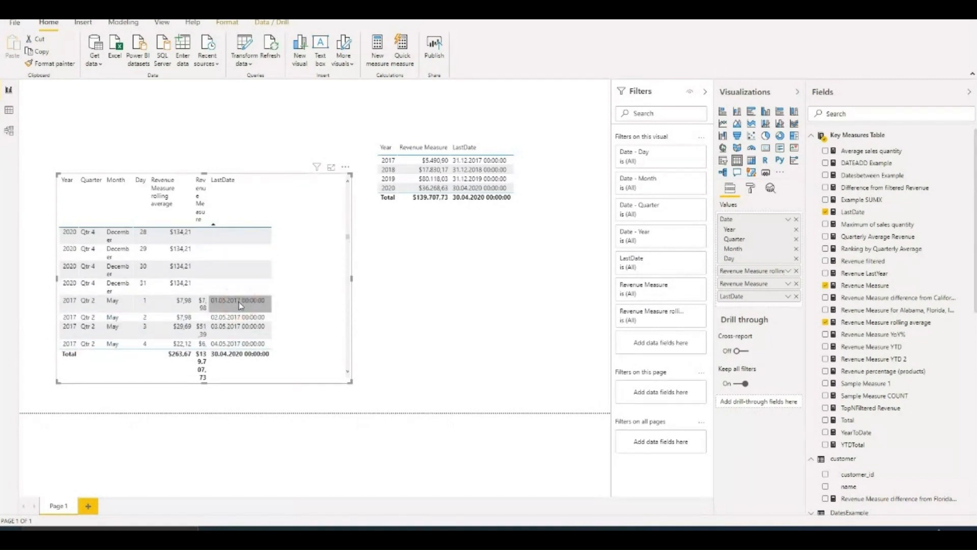
pyautogui.click(97, 301)
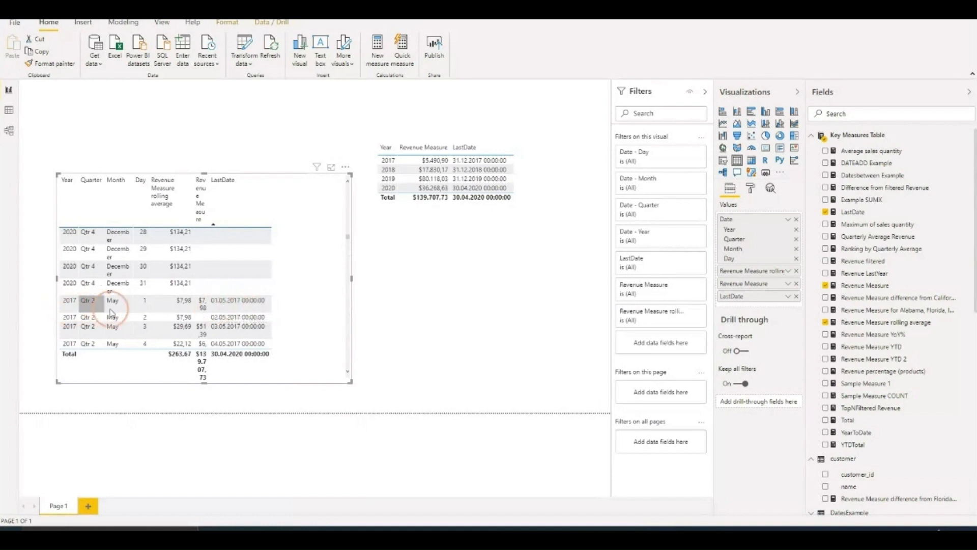
pyautogui.click(221, 301)
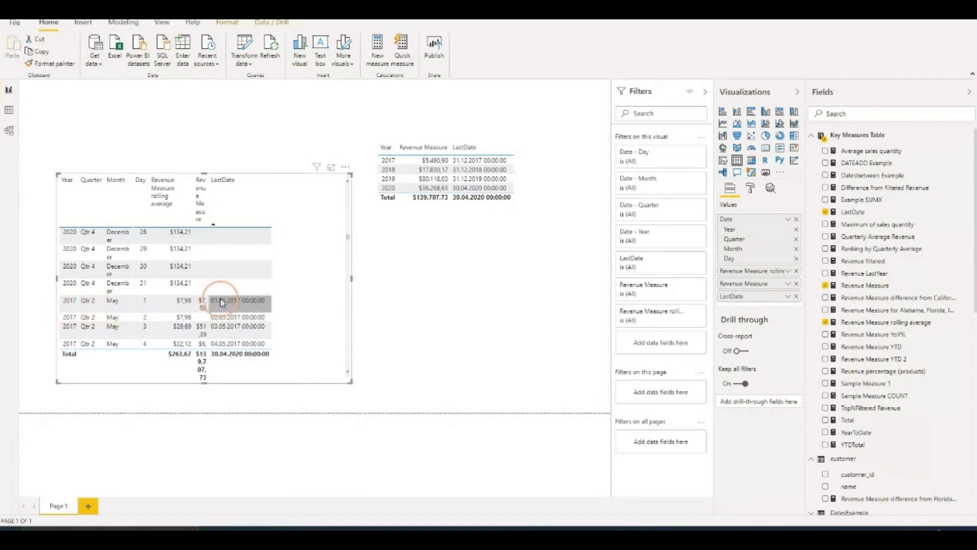
pyautogui.click(144, 318)
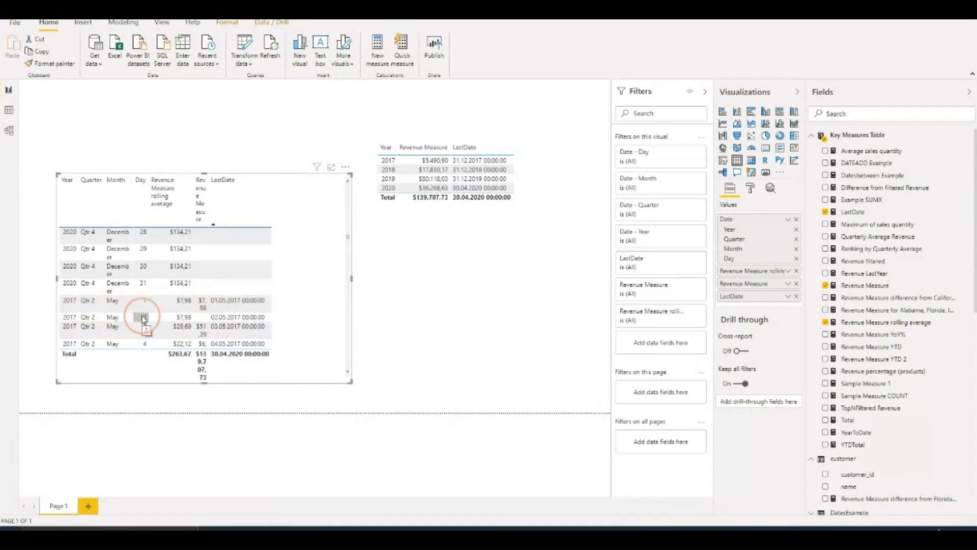
pyautogui.scroll(-2, 237, 316)
pyautogui.click(227, 315)
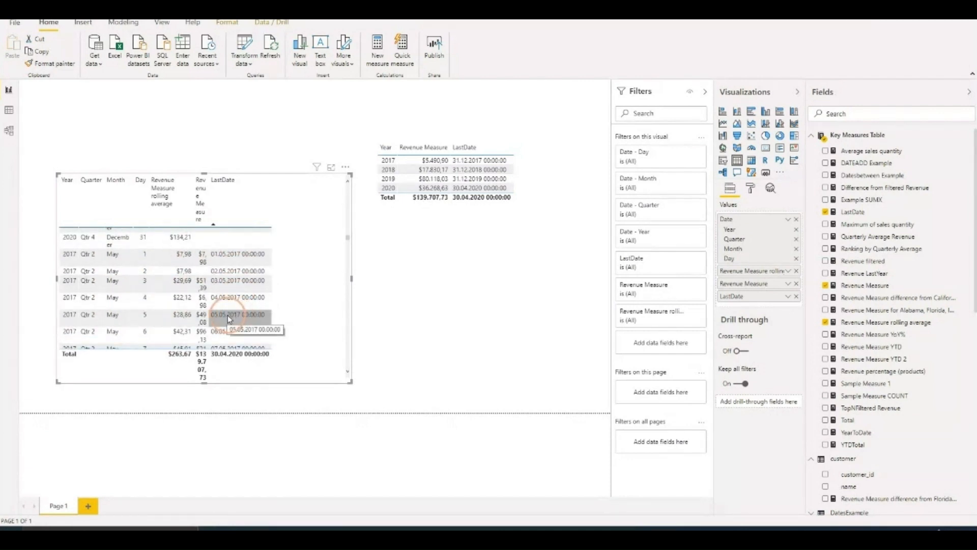
pyautogui.click(142, 317)
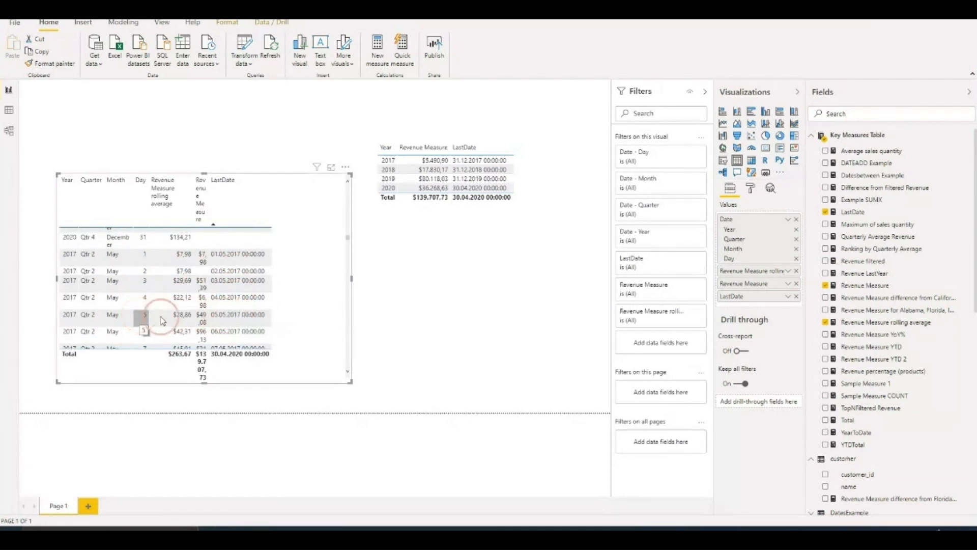
pyautogui.click(224, 322)
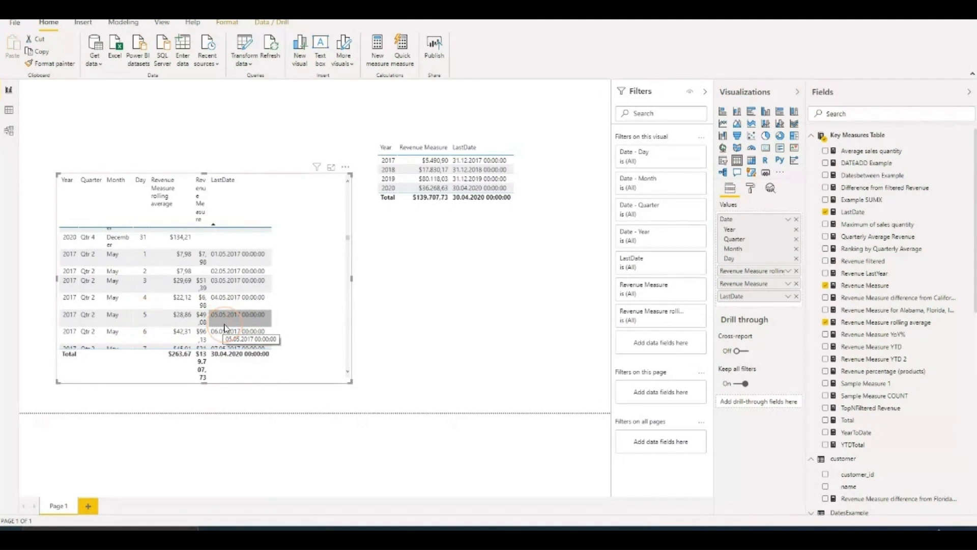
pyautogui.click(478, 182)
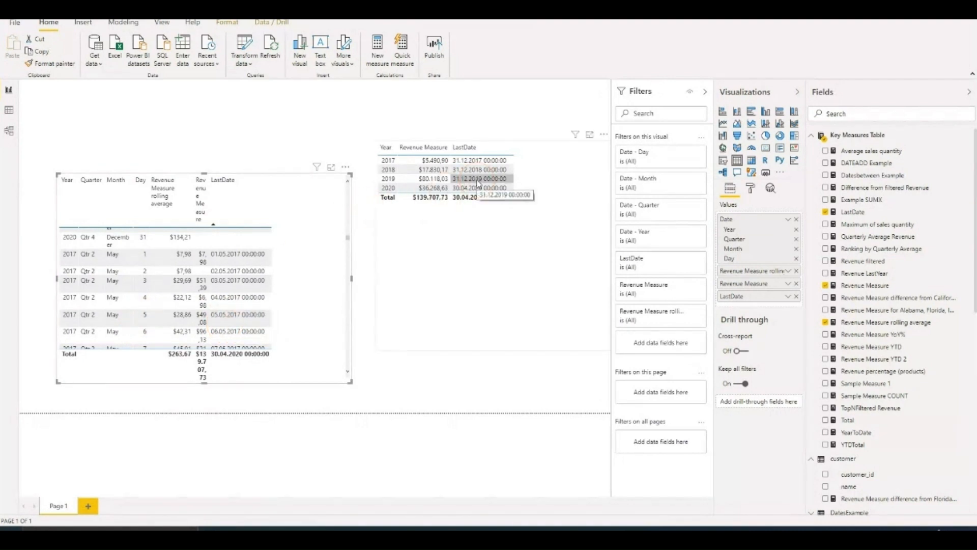
# Step: Remove LastDate from the daily table and widen its Revenue Measure rolling average and Revenue Measure columns
pyautogui.click(479, 182)
pyautogui.click(858, 212)
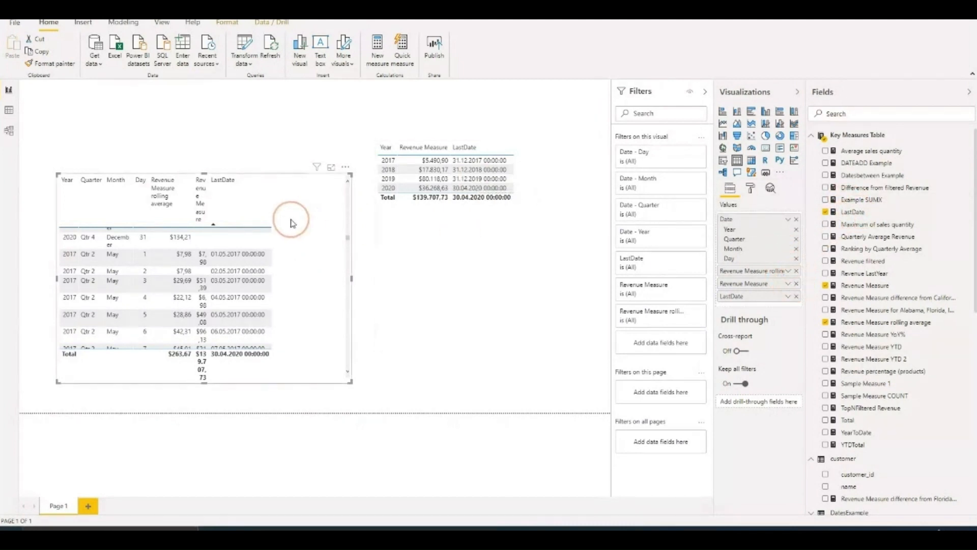
pyautogui.click(797, 297)
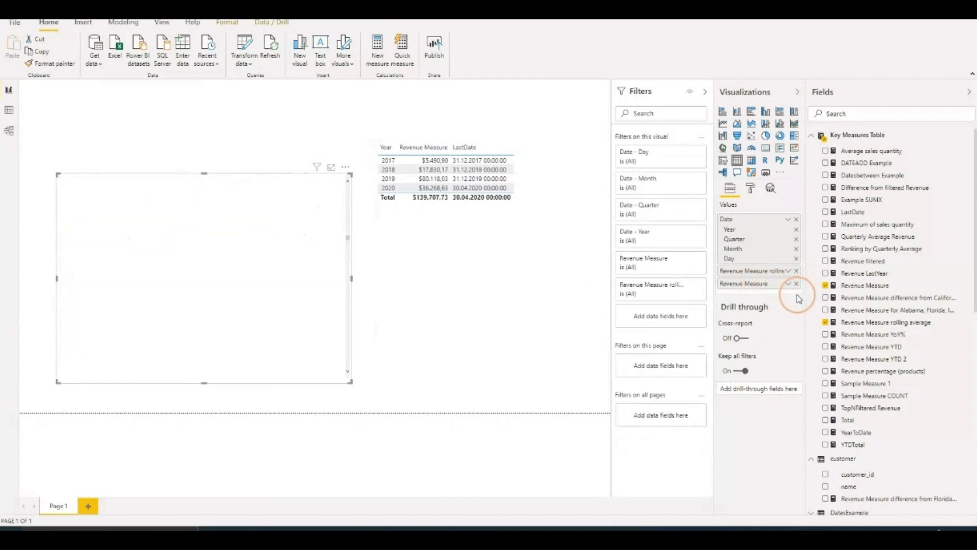
pyautogui.moveTo(210, 176); pyautogui.dragTo(292, 192)
pyautogui.moveTo(192, 194); pyautogui.dragTo(228, 196)
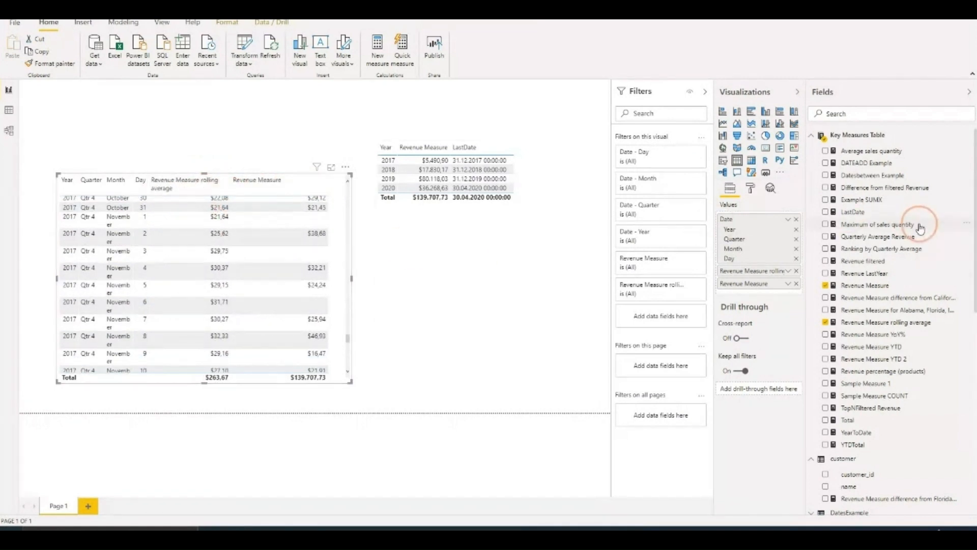
# Step: Open the full Revenue Measure rolling average formula and examine its LASTDATE variable and the AVERAGEX function's arguments
pyautogui.click(890, 325)
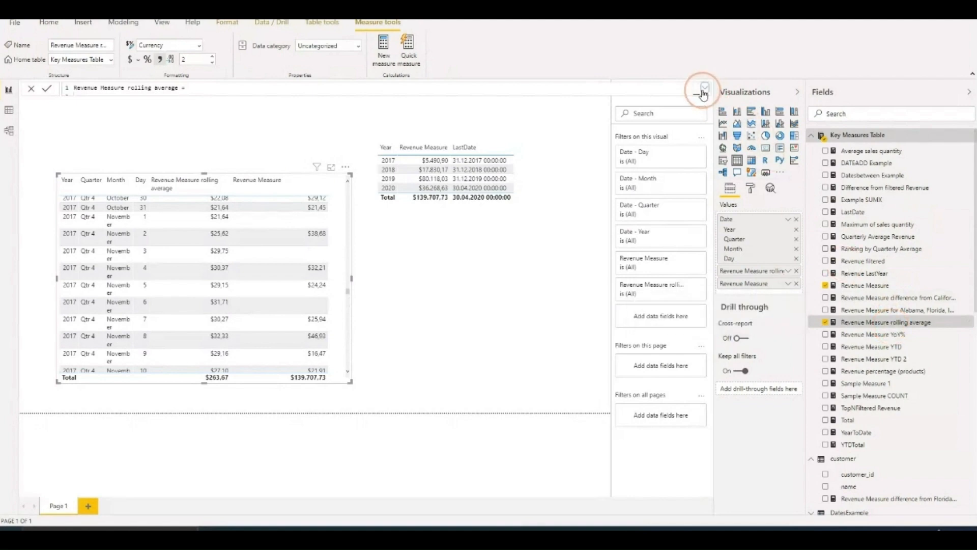
pyautogui.click(704, 90)
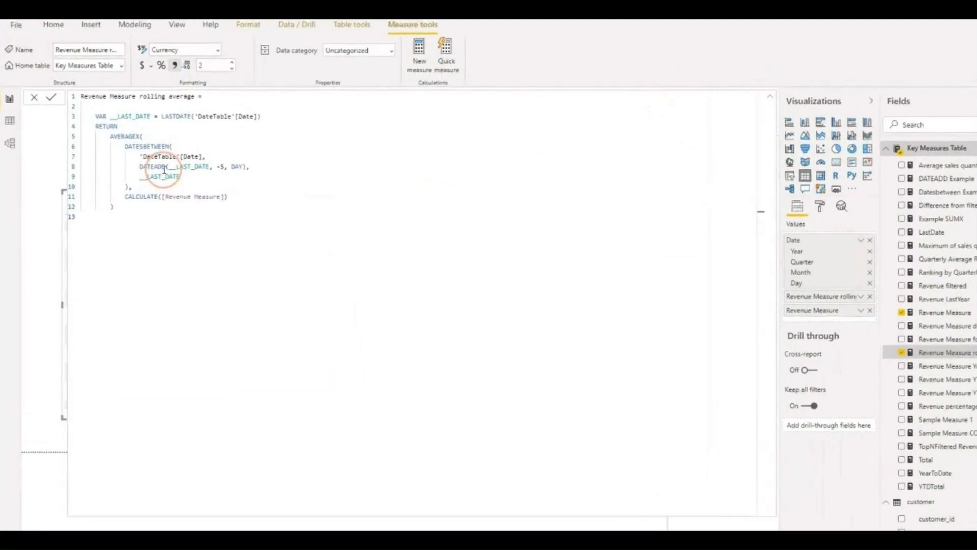
pyautogui.moveTo(117, 152); pyautogui.dragTo(330, 146)
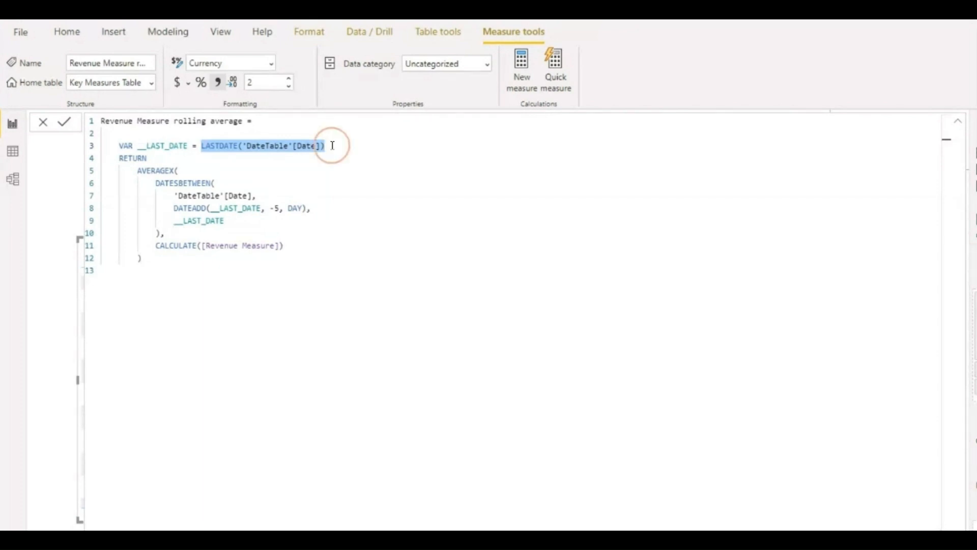
pyautogui.moveTo(129, 168); pyautogui.dragTo(181, 169)
pyautogui.click(181, 170)
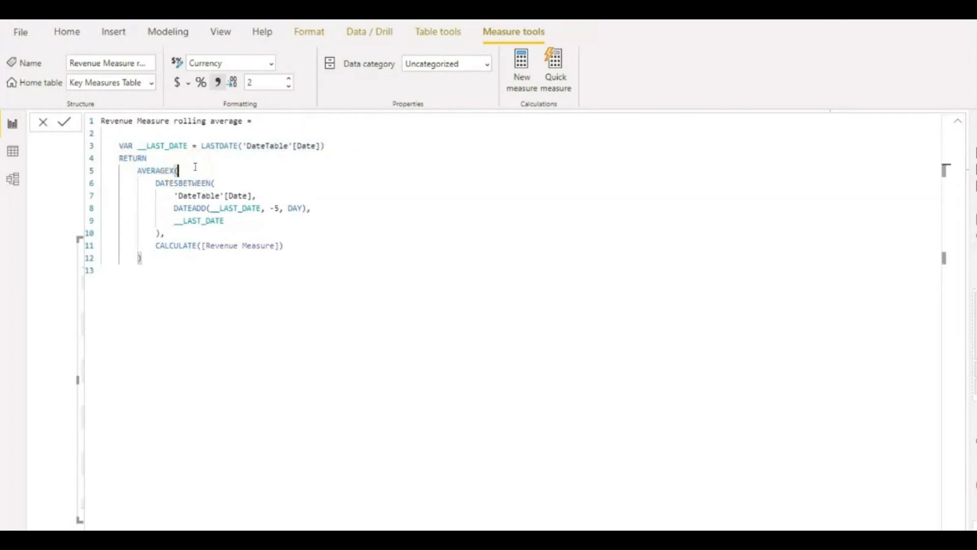
pyautogui.write('(')
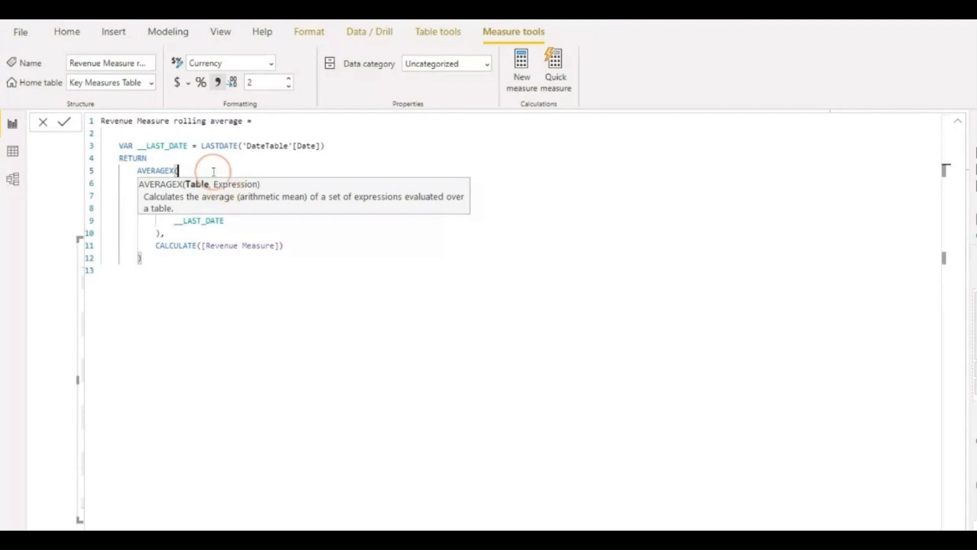
# Step: Examine the DATESBETWEEN block and its __LAST_DATE end date in the rolling average formula, and collapse the formula
pyautogui.click(204, 157)
pyautogui.click(235, 219)
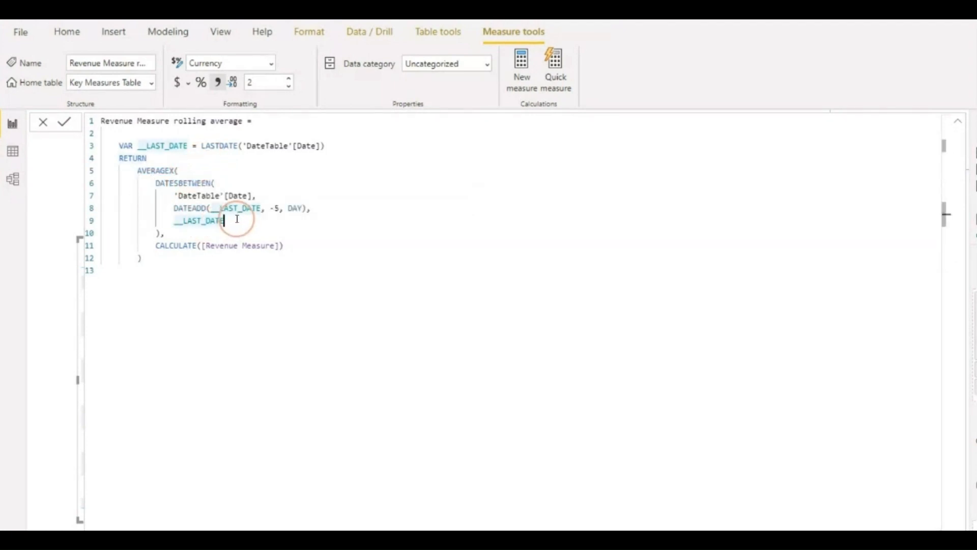
pyautogui.click(181, 231)
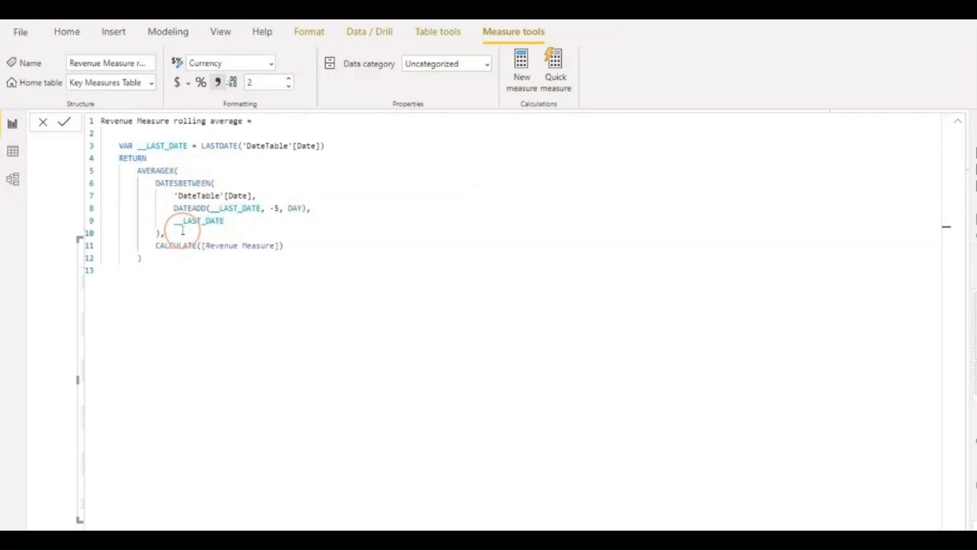
pyautogui.moveTo(156, 182)
pyautogui.mouseDown()
pyautogui.moveTo(230, 197)
pyautogui.moveTo(251, 217)
pyautogui.mouseUp()
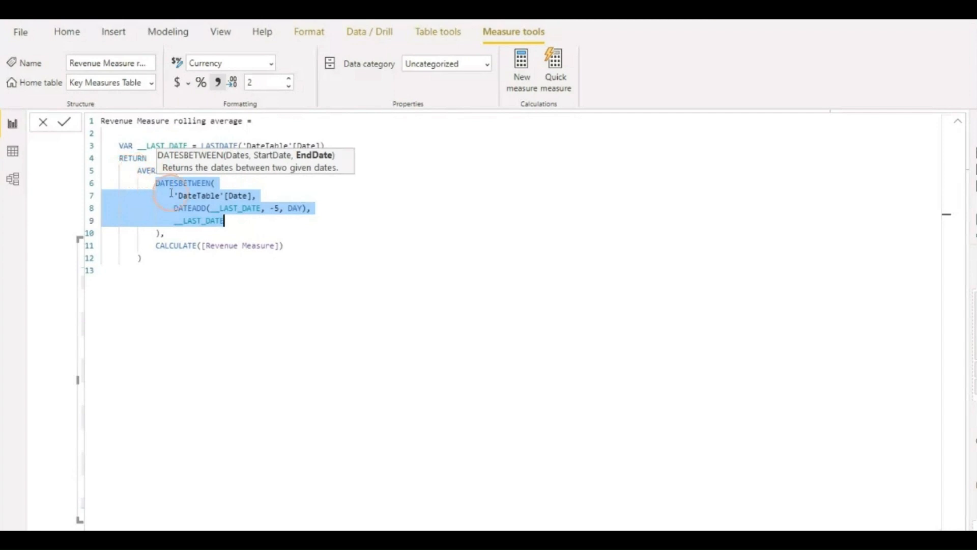
pyautogui.click(963, 123)
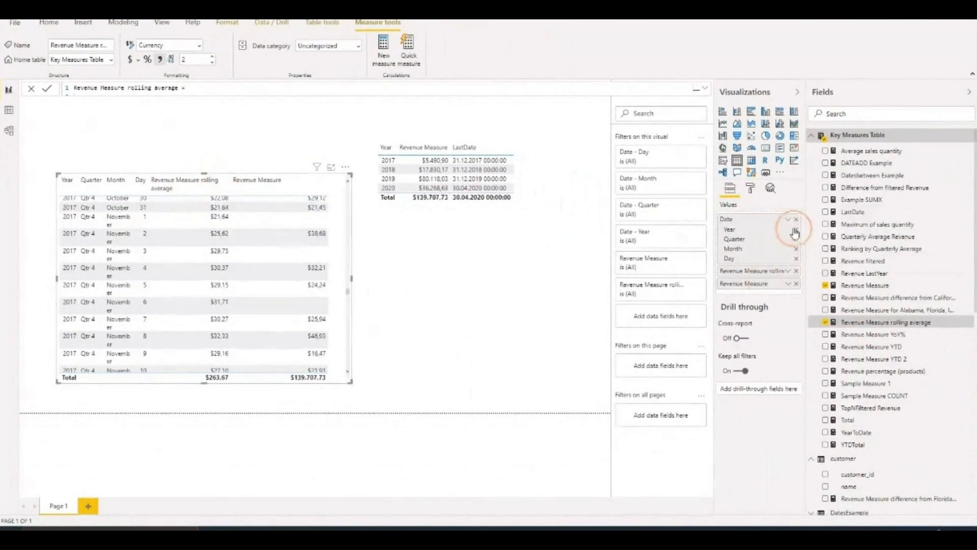
# Step: Show plain dates instead of the date hierarchy in the daily table and check the rows from 2017-05-02 to 2017-05-11
pyautogui.click(790, 222)
pyautogui.click(819, 286)
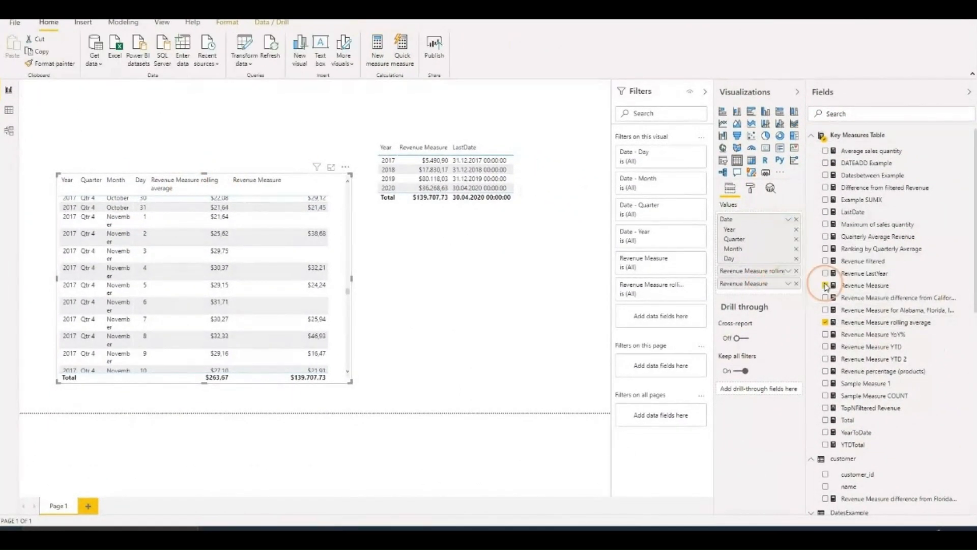
pyautogui.click(258, 290)
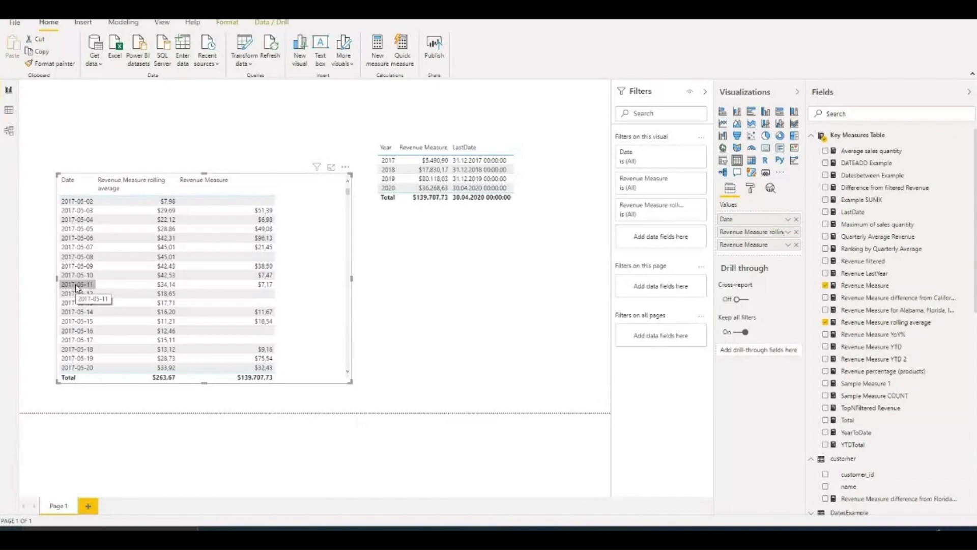
pyautogui.moveTo(76, 286)
pyautogui.mouseDown()
pyautogui.moveTo(98, 285)
pyautogui.moveTo(88, 285)
pyautogui.mouseUp()
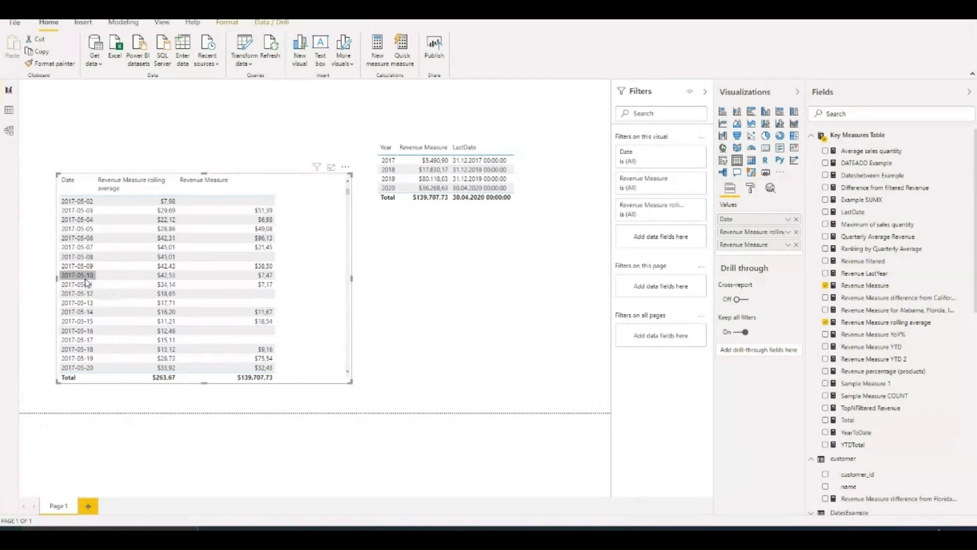
pyautogui.click(70, 202)
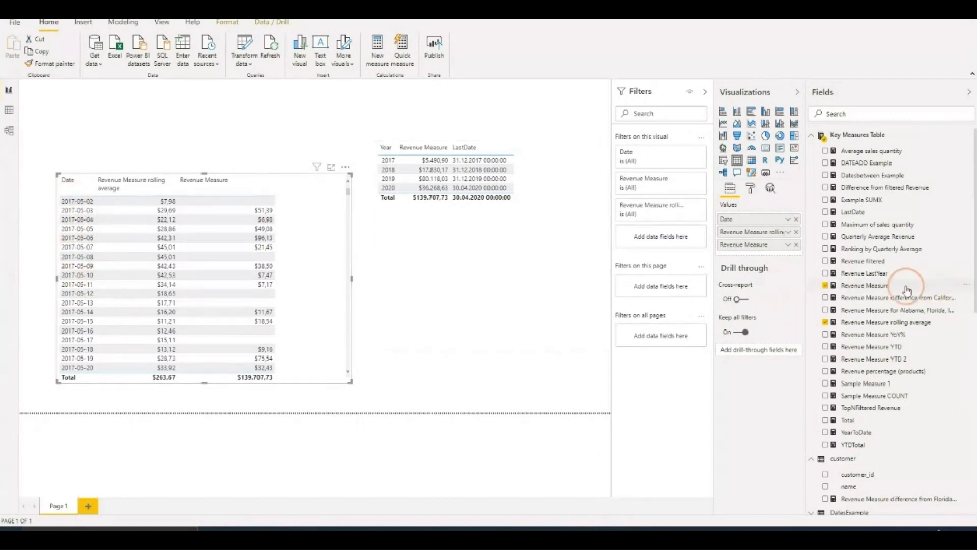
# Step: Reopen the Revenue Measure rolling average formula and examine the DATESBETWEEN block used as the AVERAGEX table
pyautogui.moveTo(903, 285); pyautogui.dragTo(888, 318)
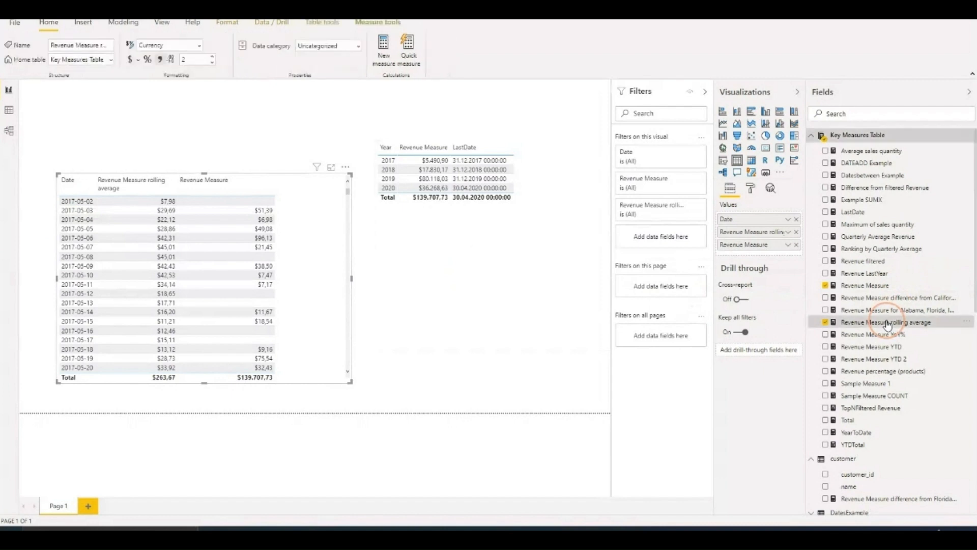
pyautogui.click(707, 92)
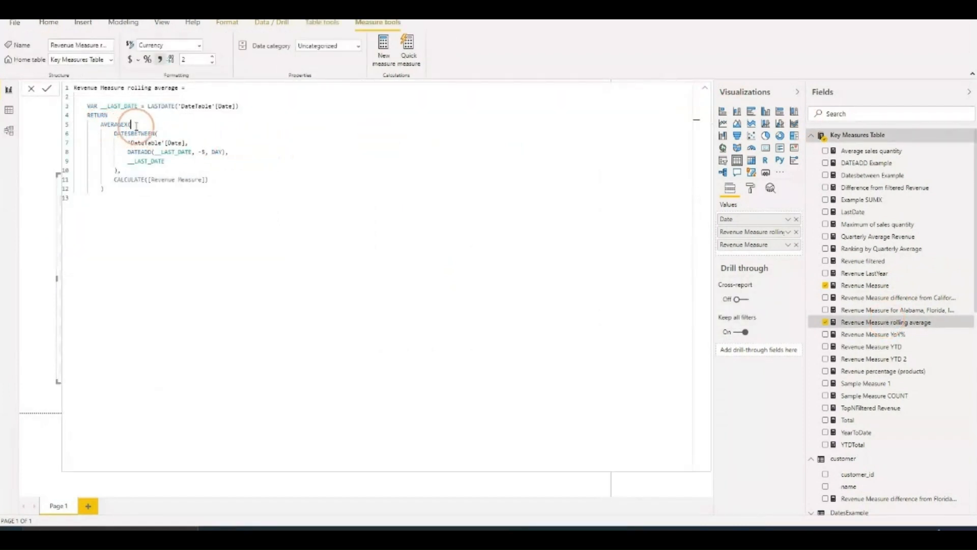
pyautogui.click(134, 125)
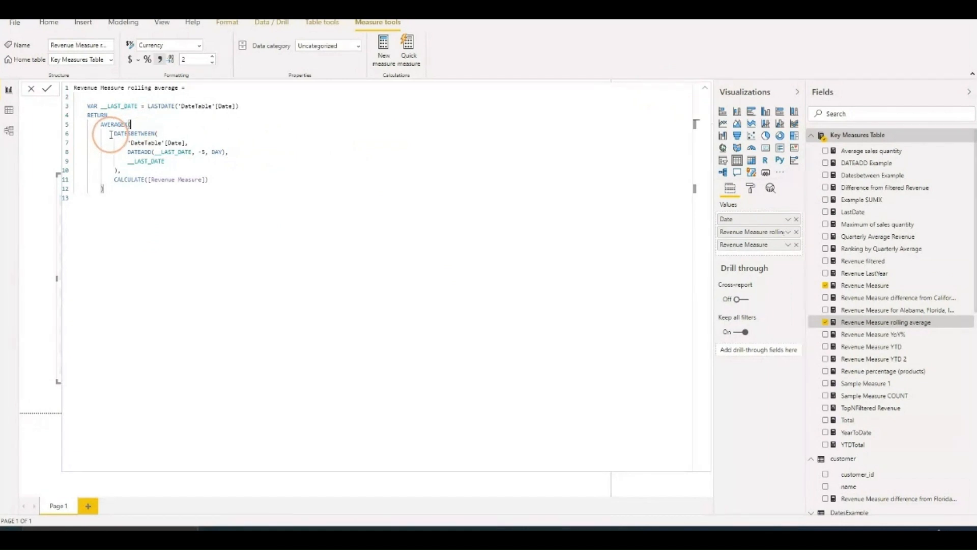
pyautogui.moveTo(111, 135); pyautogui.dragTo(173, 161)
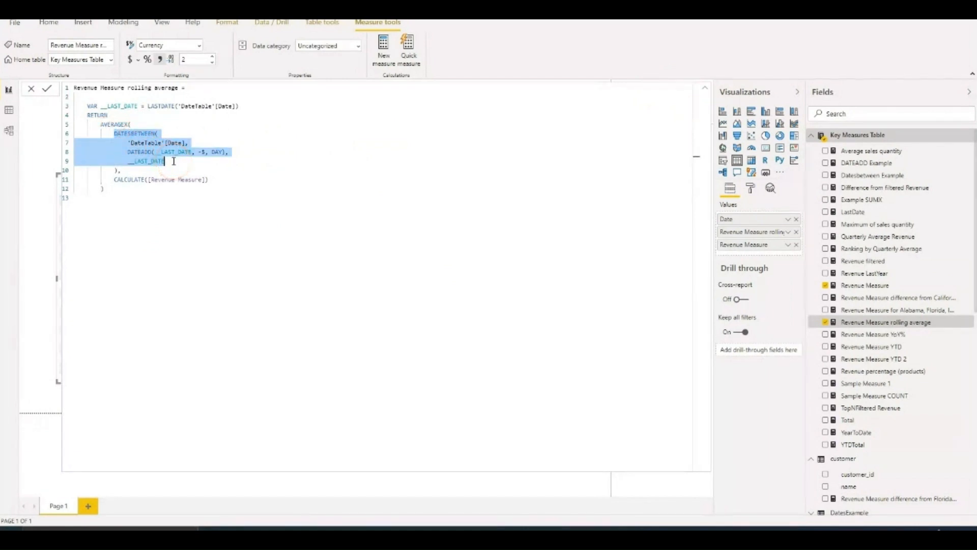
pyautogui.click(159, 134)
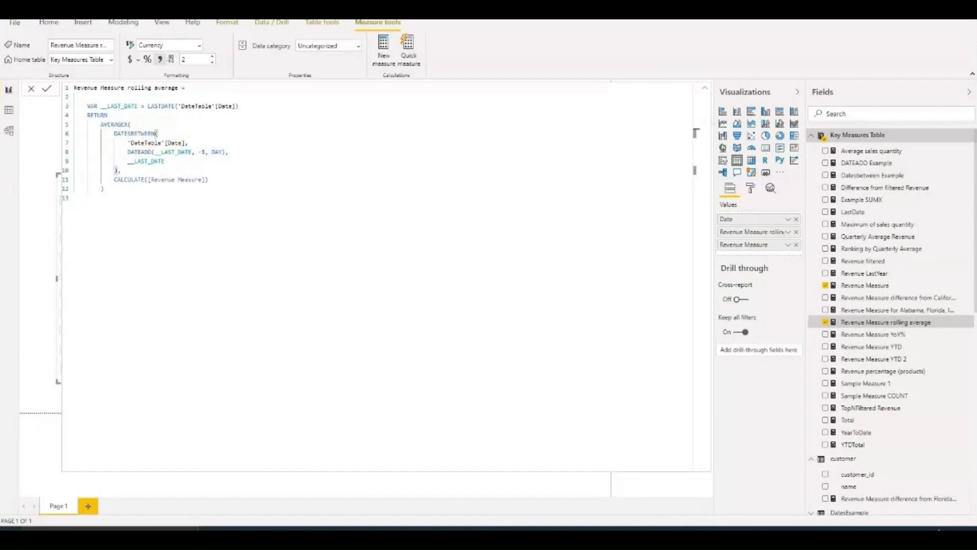
# Step: Examine the three DATESBETWEEN arguments: 'DateTable'[Date], the DATEADD start date and the __LAST_DATE end date
pyautogui.moveTo(189, 143); pyautogui.dragTo(124, 144)
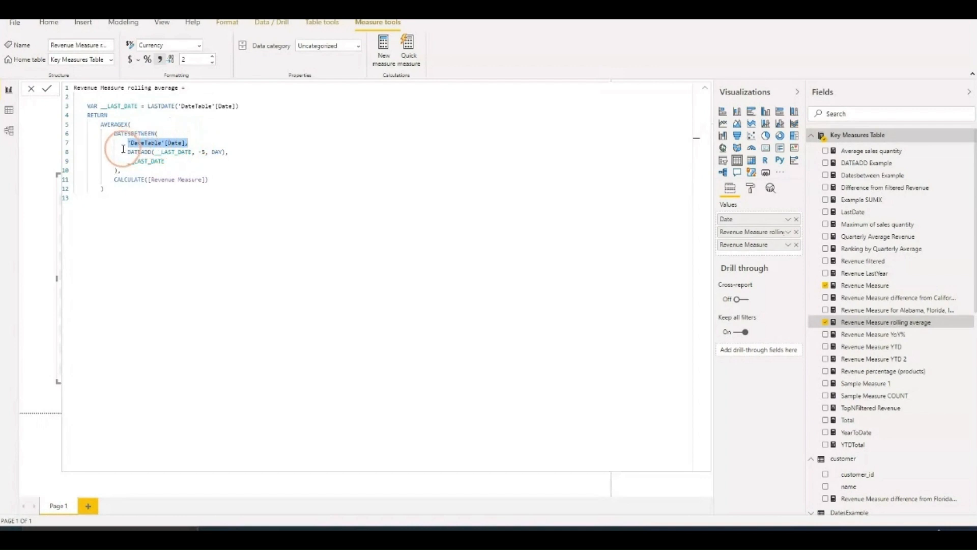
pyautogui.click(159, 135)
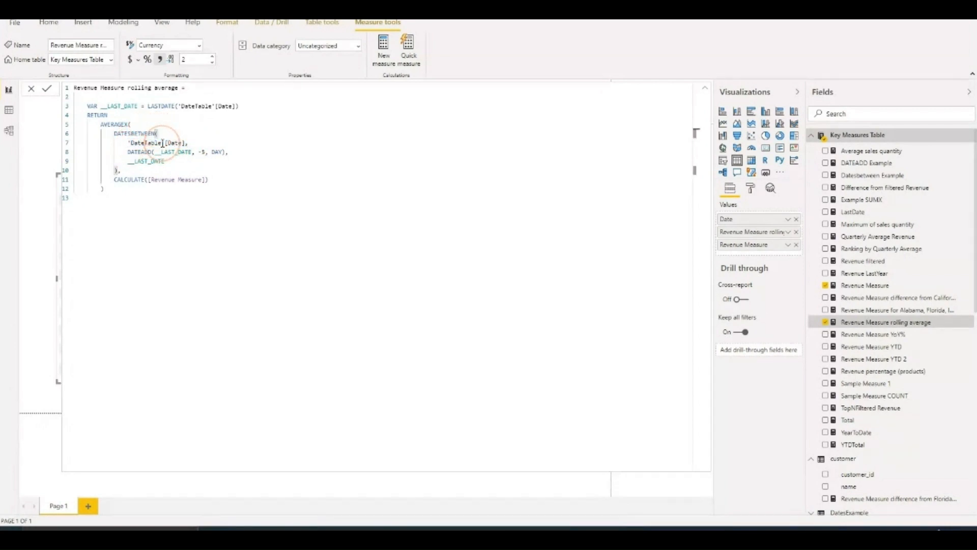
pyautogui.click(206, 179)
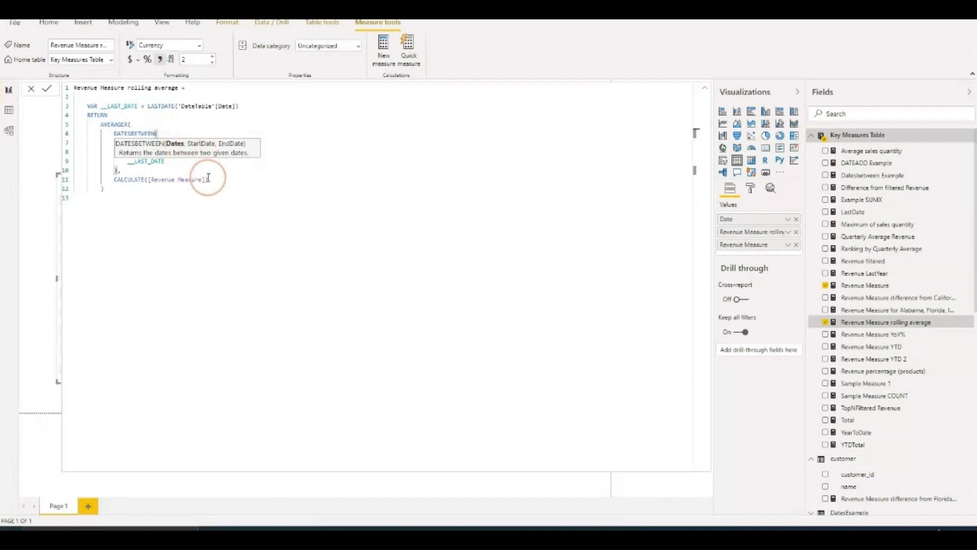
pyautogui.click(115, 153)
pyautogui.moveTo(115, 154); pyautogui.dragTo(229, 152)
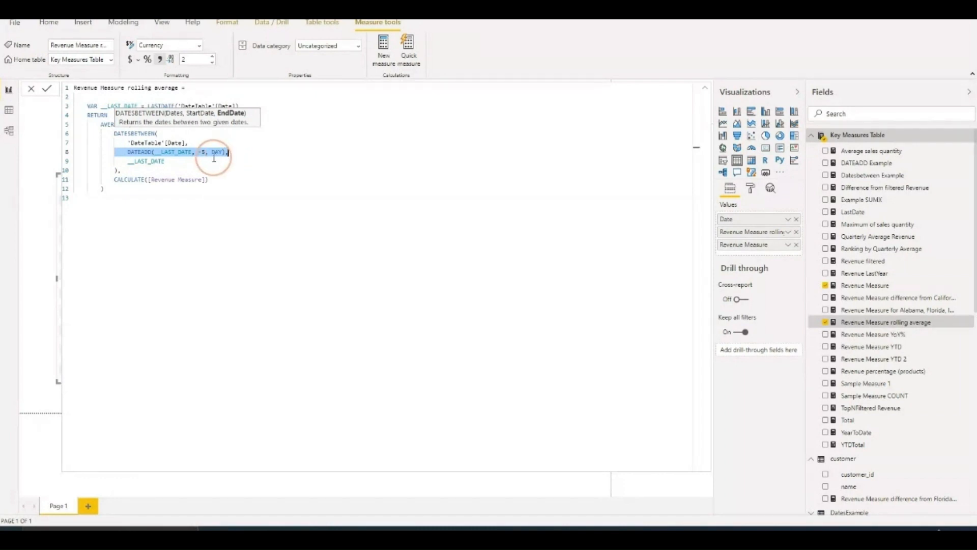
pyautogui.click(166, 162)
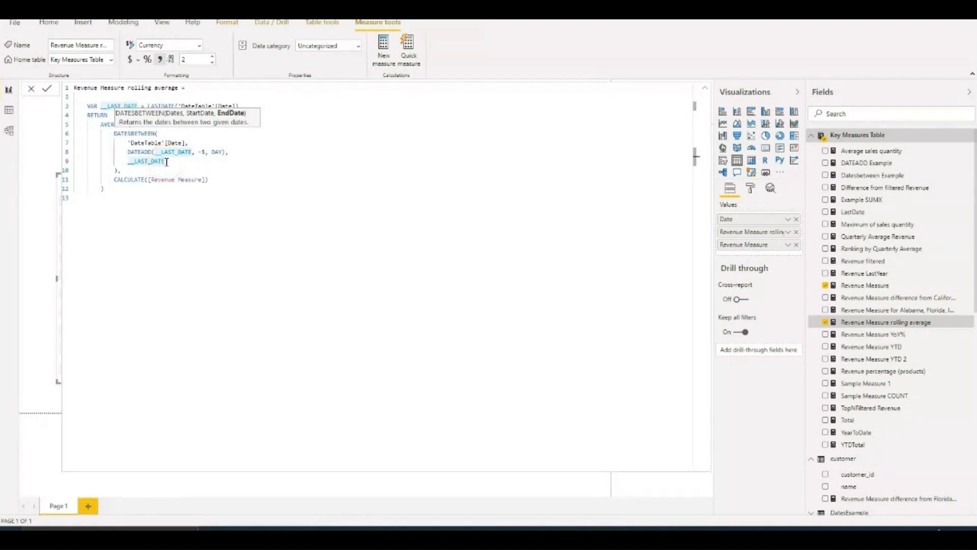
# Step: Examine how the CALCULATE([Revenue Measure]) expression is averaged over the DATESBETWEEN period in the rolling average formula
pyautogui.click(705, 87)
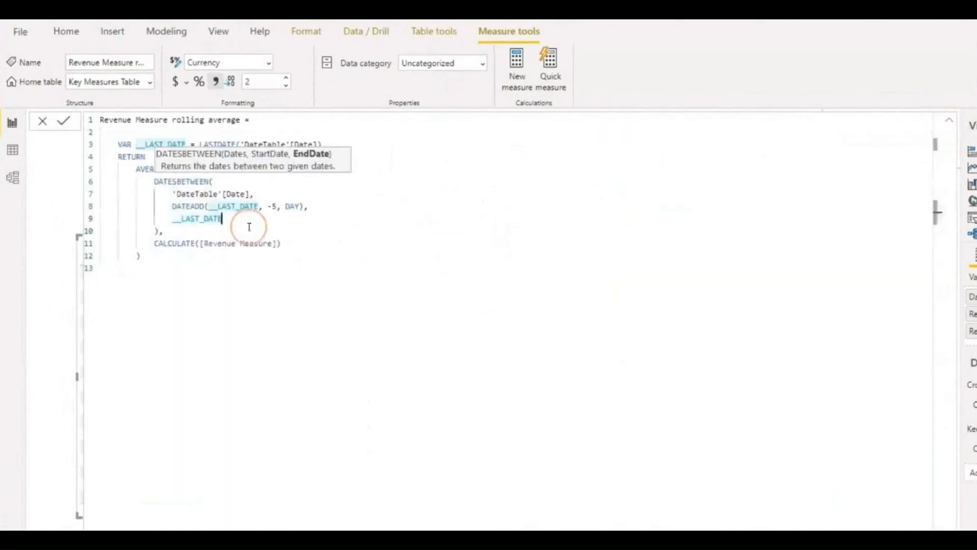
pyautogui.click(249, 227)
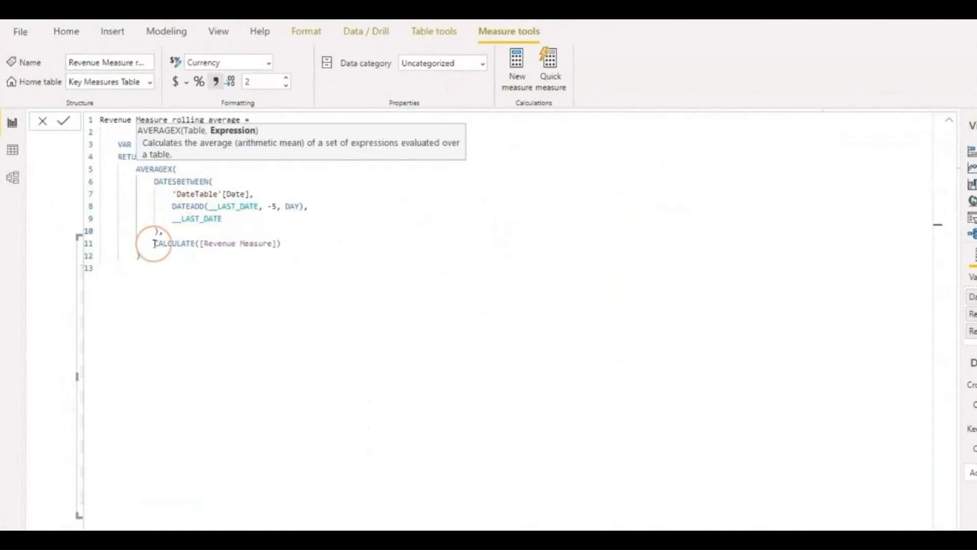
pyautogui.moveTo(155, 243); pyautogui.dragTo(295, 240)
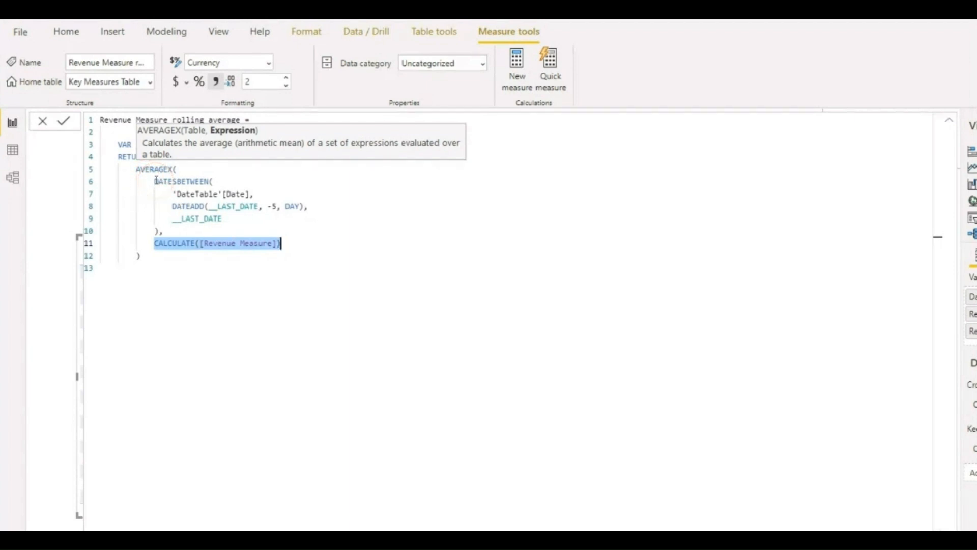
pyautogui.moveTo(155, 182); pyautogui.dragTo(246, 220)
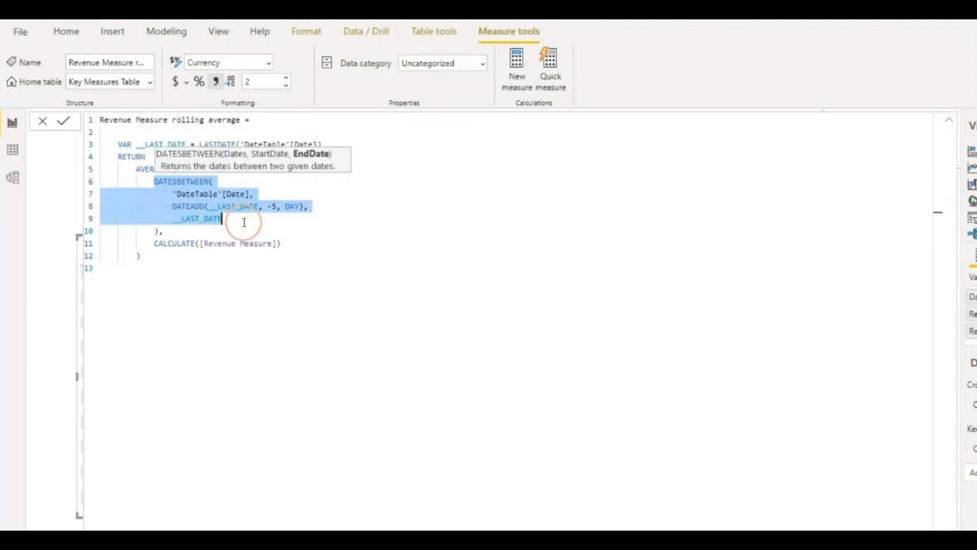
# Step: Replace the DAY interval in the rolling average formula's DATEADD function with MONTH
pyautogui.click(285, 206)
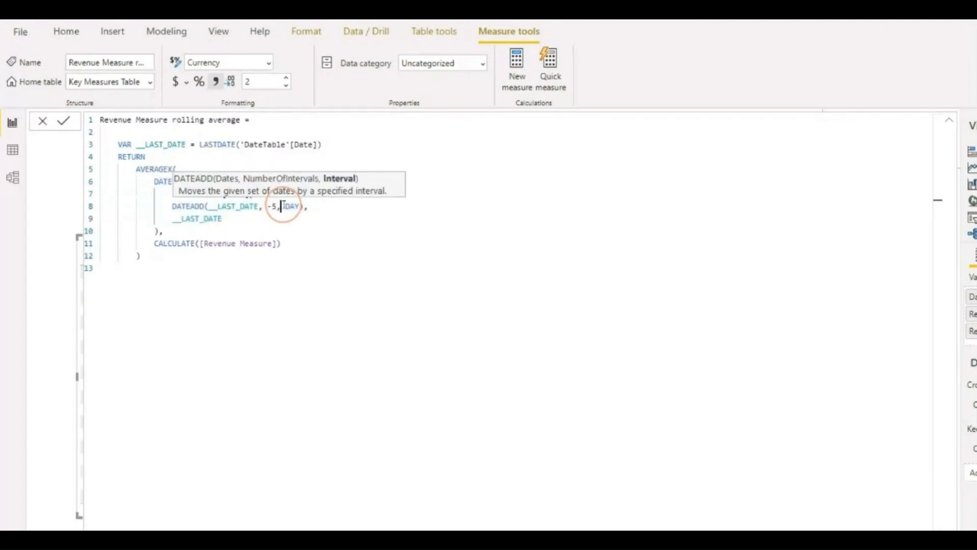
pyautogui.moveTo(285, 206); pyautogui.dragTo(301, 206)
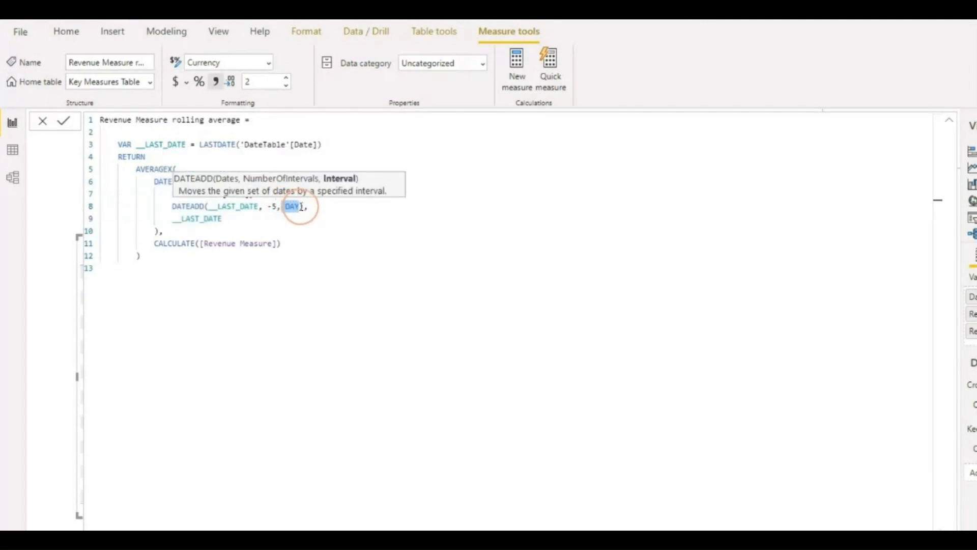
pyautogui.write('MONTH')
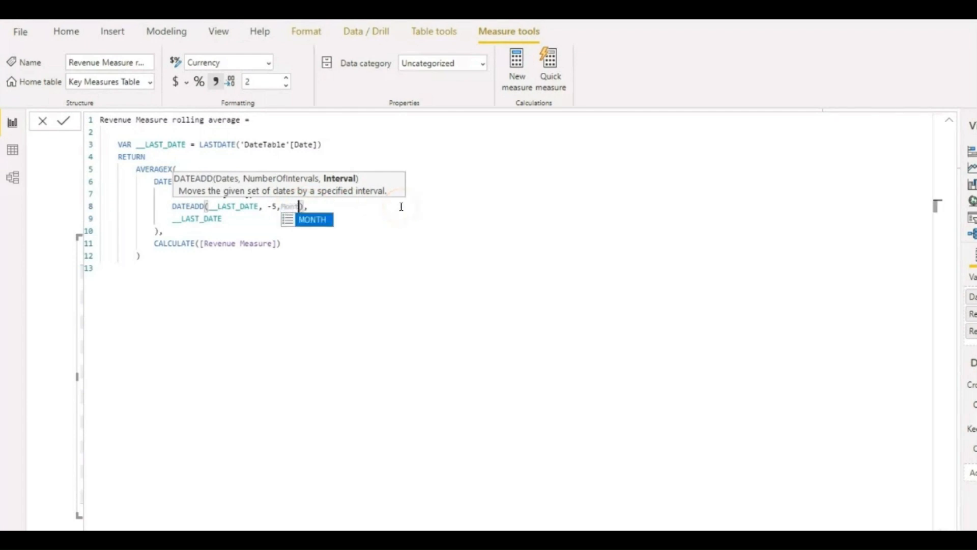
# Step: Try multiplying Revenue Measure by 2 inside the CALCULATE expression, and remove the multiplication again
pyautogui.click(278, 243)
pyautogui.write('*2')
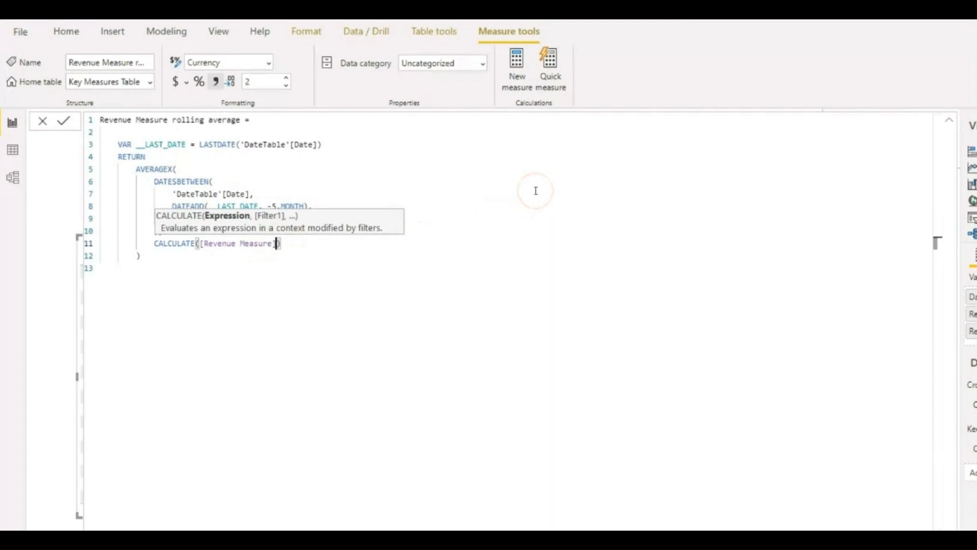
pyautogui.press('BackSpace')
pyautogui.press('BackSpace')
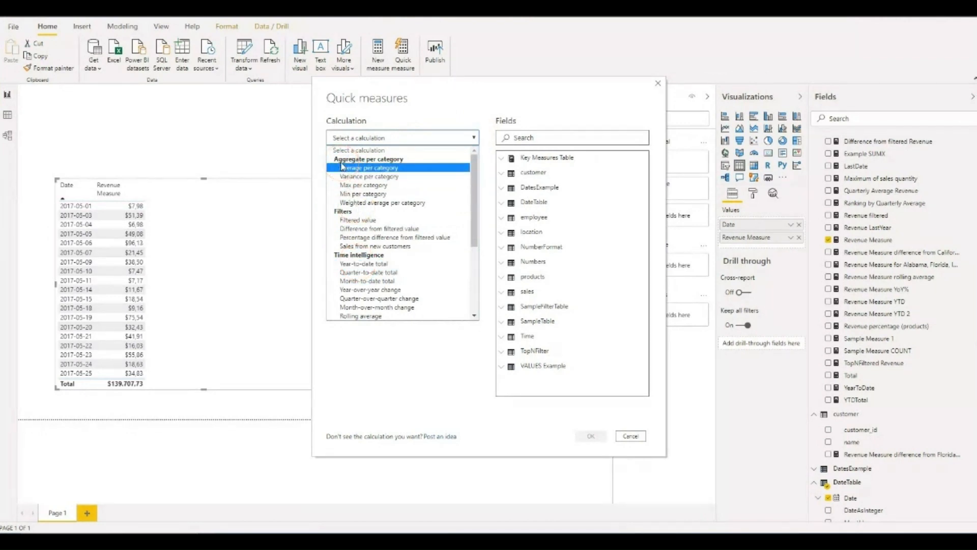
# Step: Choose the Average per category calculation for the quick measure and set Revenue Measure as its base value
pyautogui.click(379, 171)
pyautogui.click(475, 139)
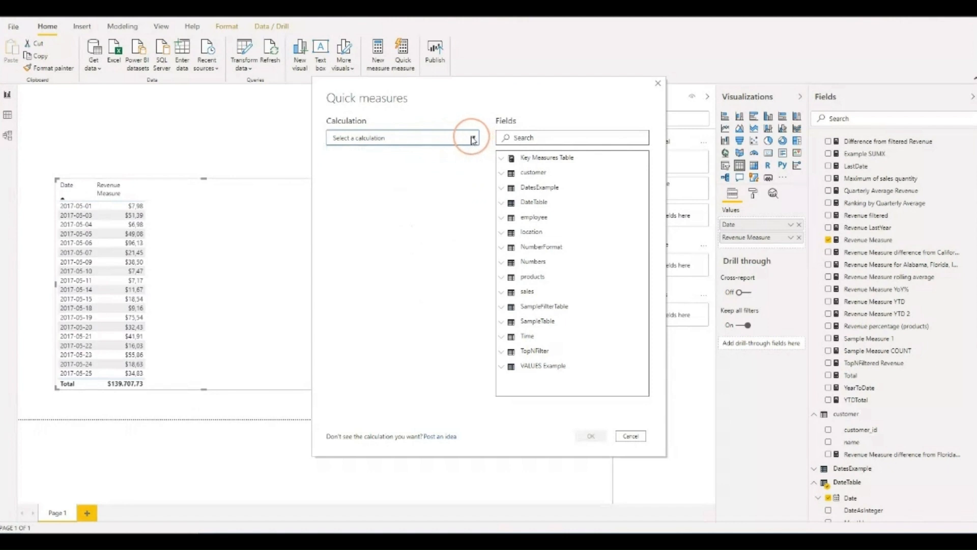
pyautogui.click(474, 138)
pyautogui.click(391, 171)
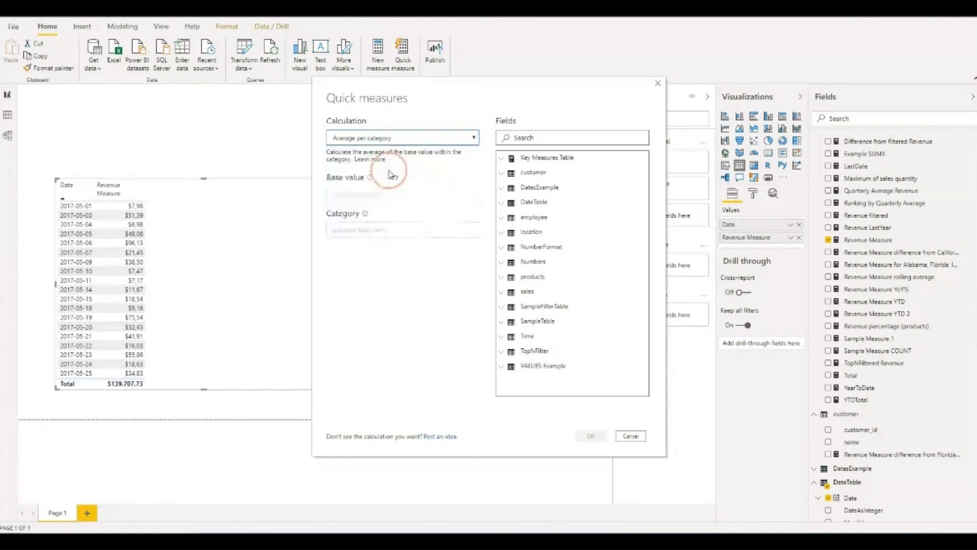
pyautogui.click(501, 158)
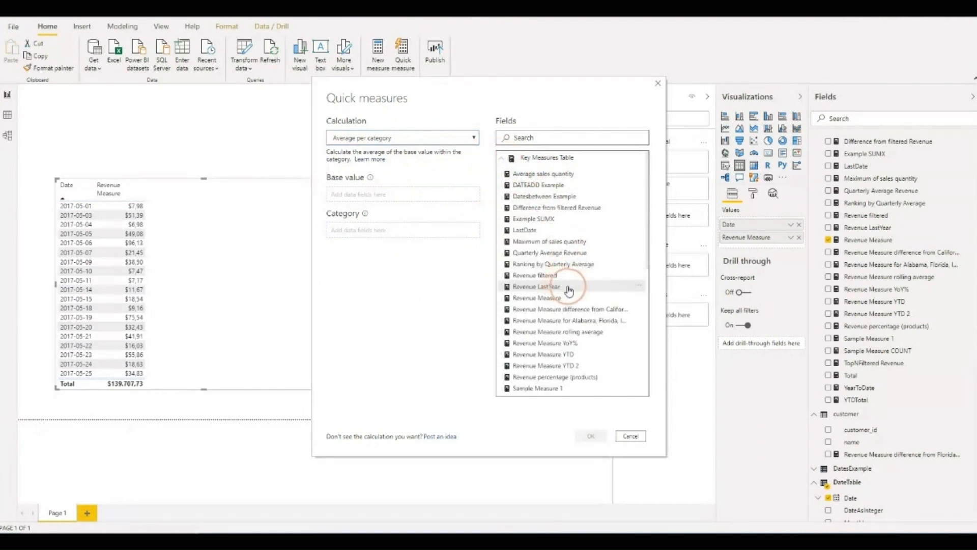
pyautogui.moveTo(586, 297); pyautogui.dragTo(407, 195)
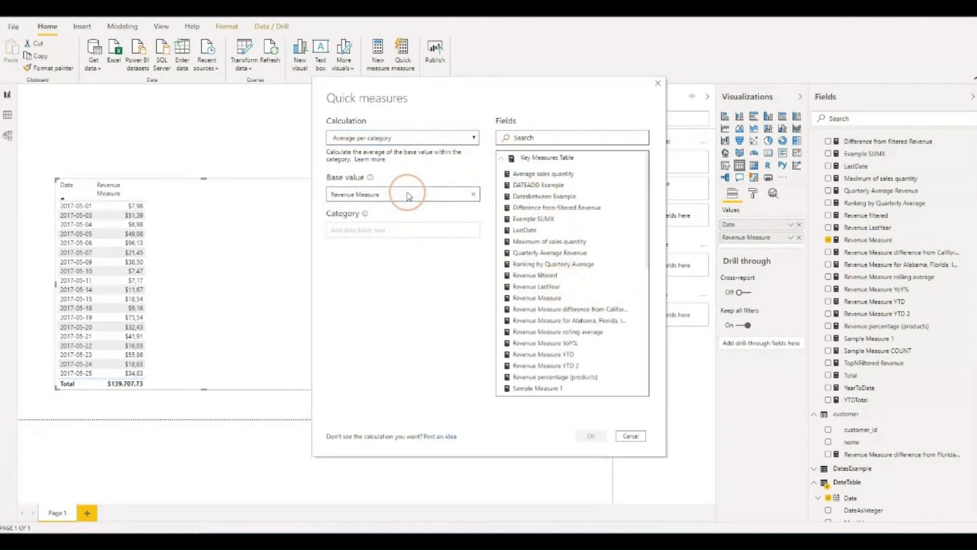
# Step: Use the customer table's name field as the category and create the quick measure
pyautogui.moveTo(366, 217)
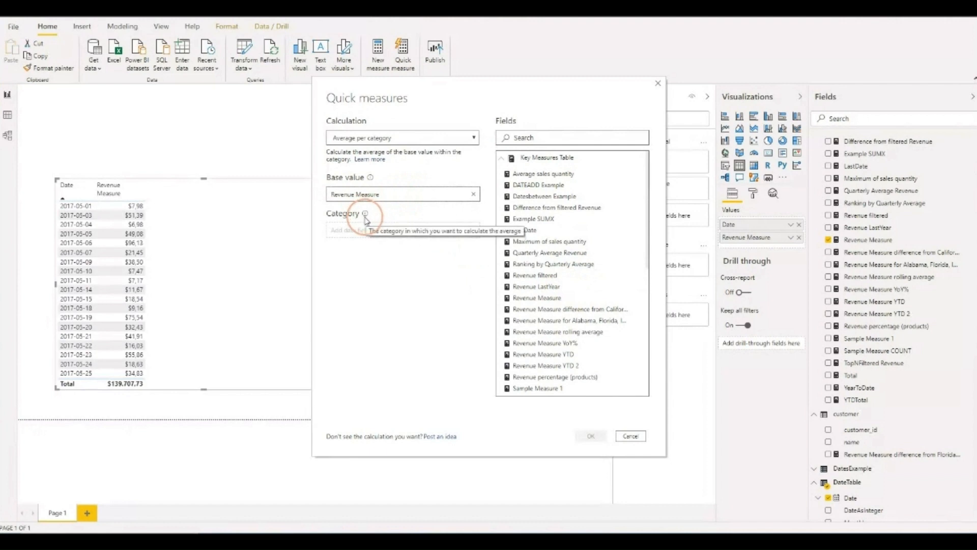
pyautogui.click(501, 162)
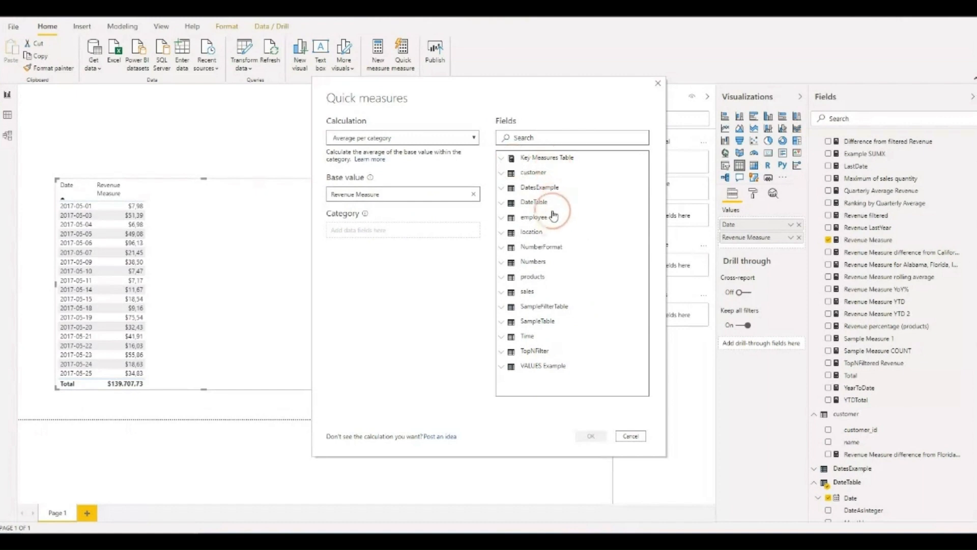
pyautogui.click(552, 233)
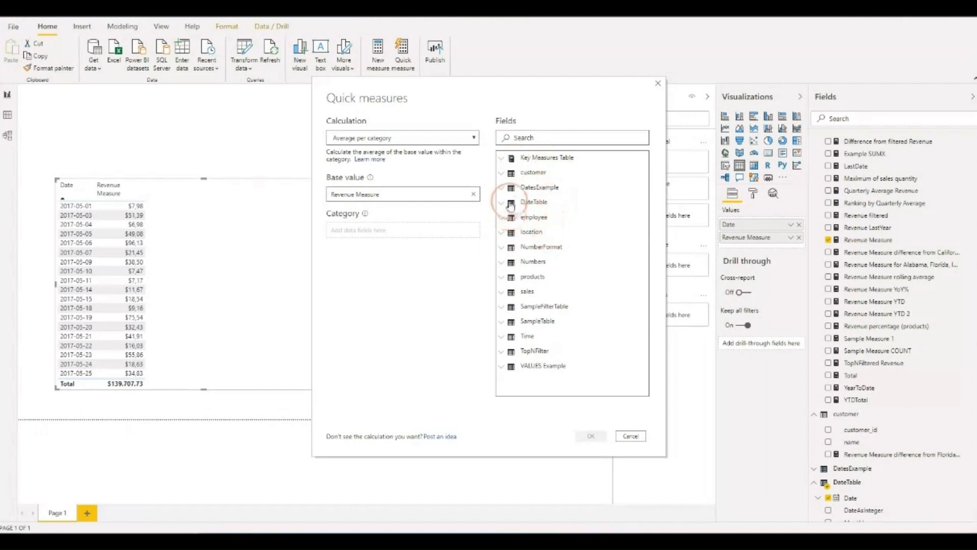
pyautogui.click(502, 173)
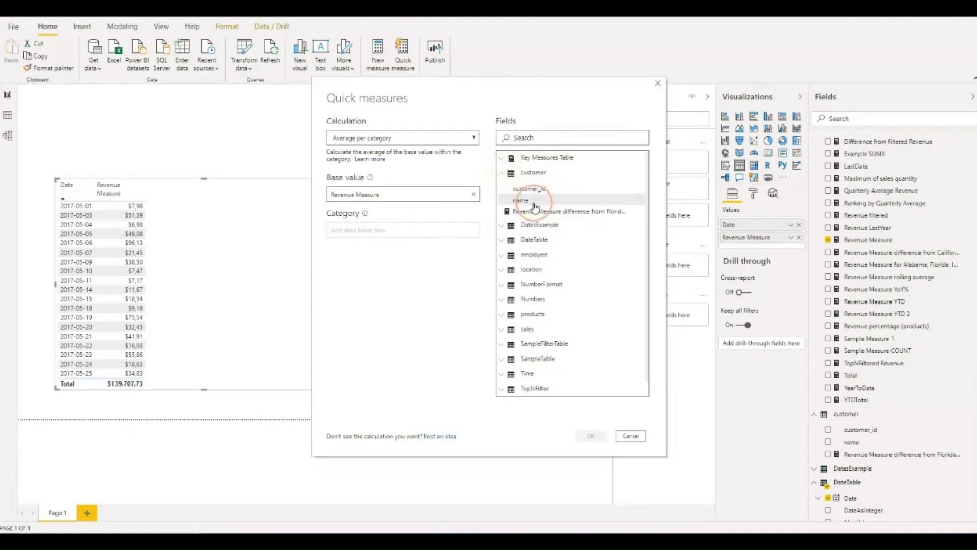
pyautogui.moveTo(531, 200); pyautogui.dragTo(405, 227)
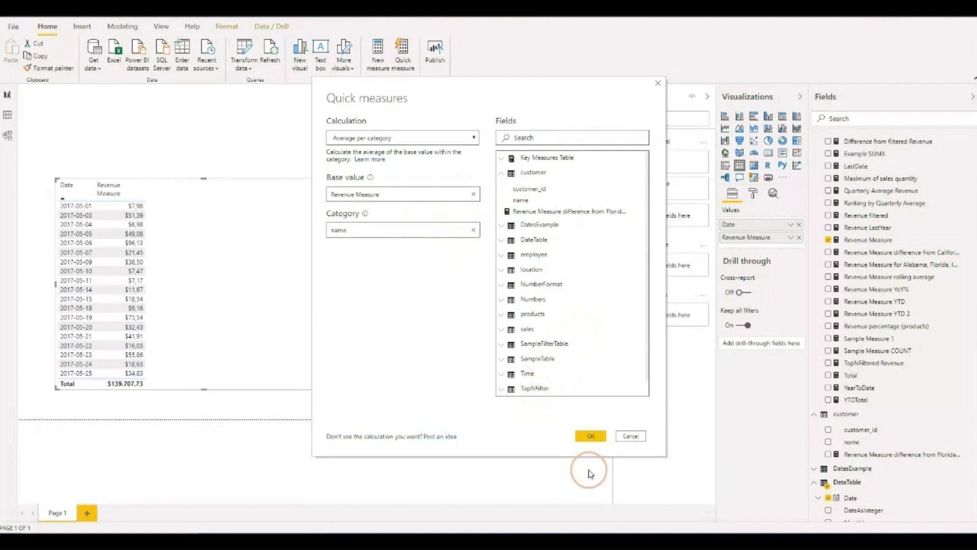
pyautogui.click(588, 436)
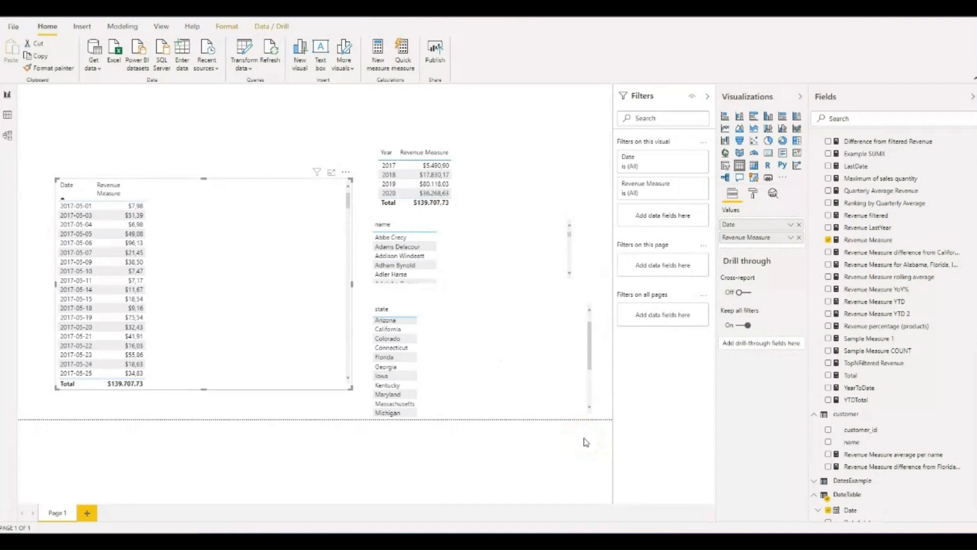
# Step: Change the home table of the Revenue Measure average per name measure to Key Measures Table
pyautogui.click(888, 458)
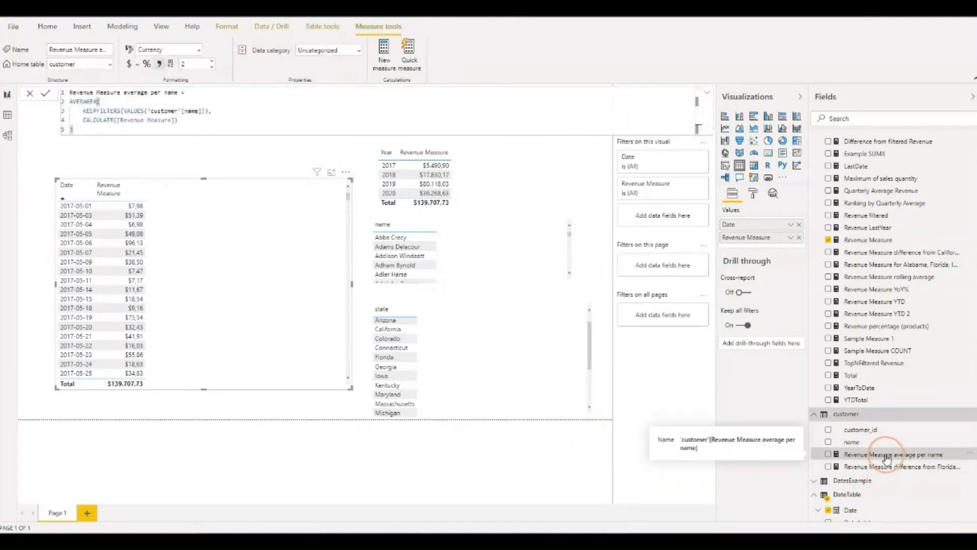
pyautogui.click(110, 64)
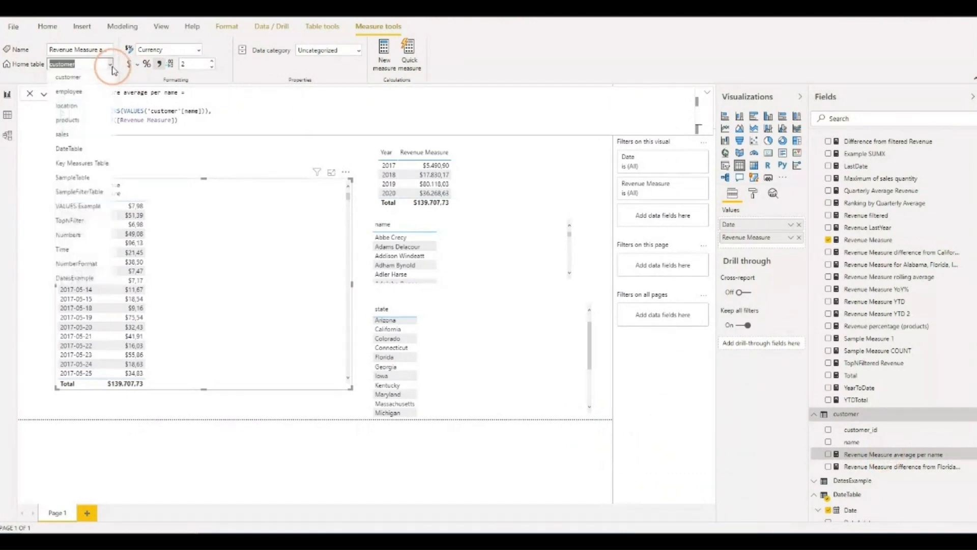
pyautogui.click(73, 164)
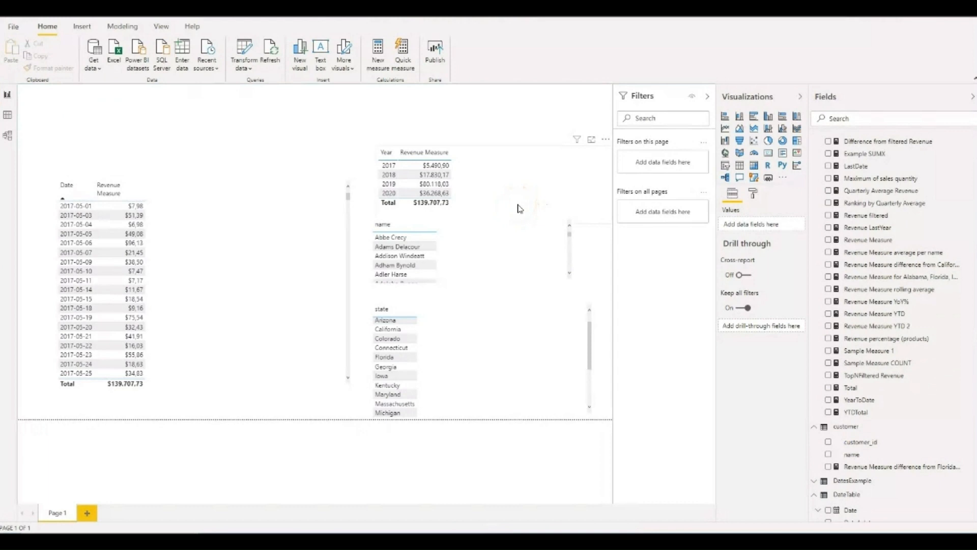
# Step: Add Revenue Measure average per name and Revenue Measure to the customer name table visual, narrowing the average column
pyautogui.click(405, 228)
pyautogui.click(493, 240)
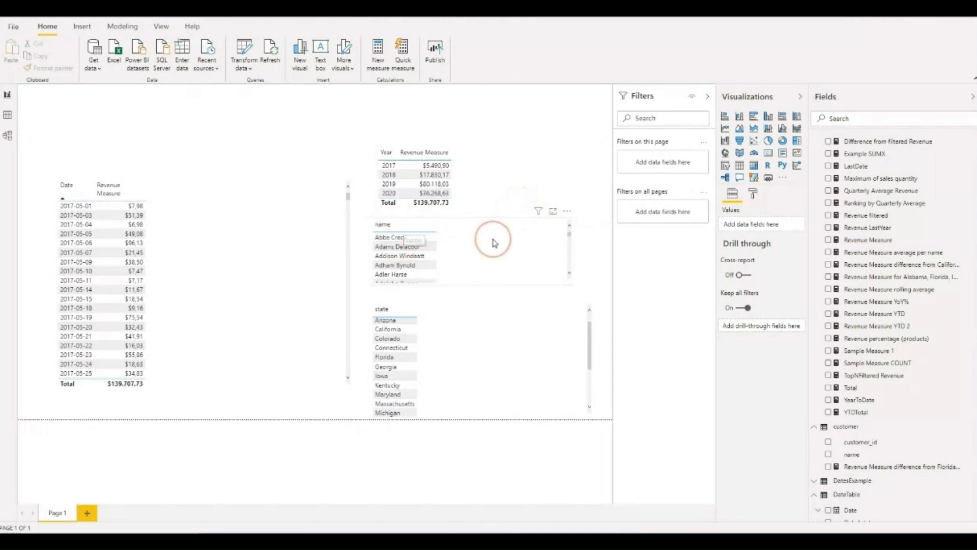
pyautogui.click(881, 455)
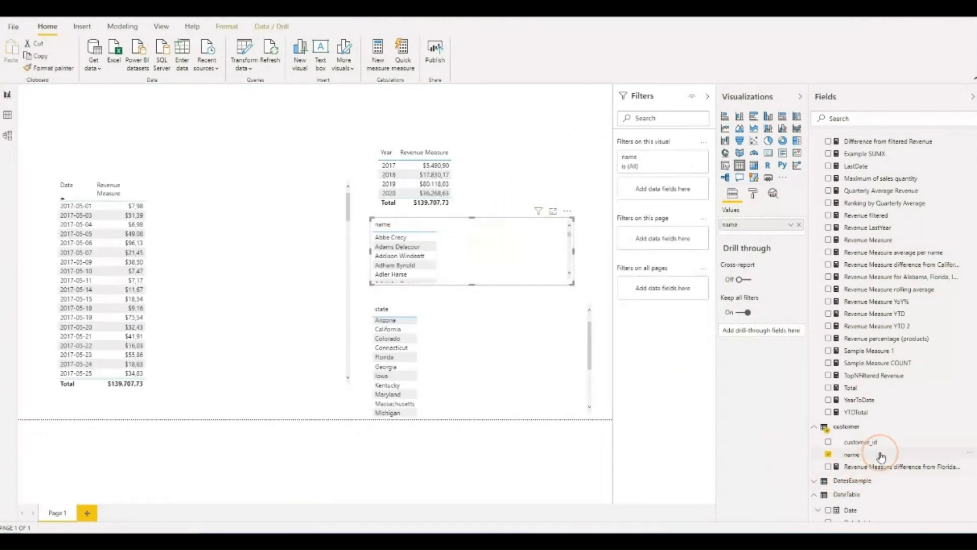
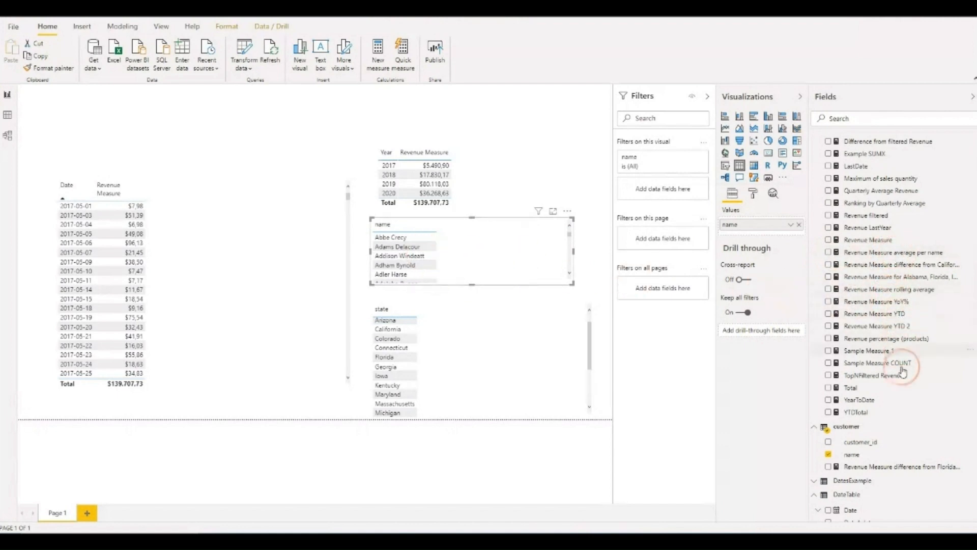
pyautogui.moveTo(936, 254); pyautogui.dragTo(531, 253)
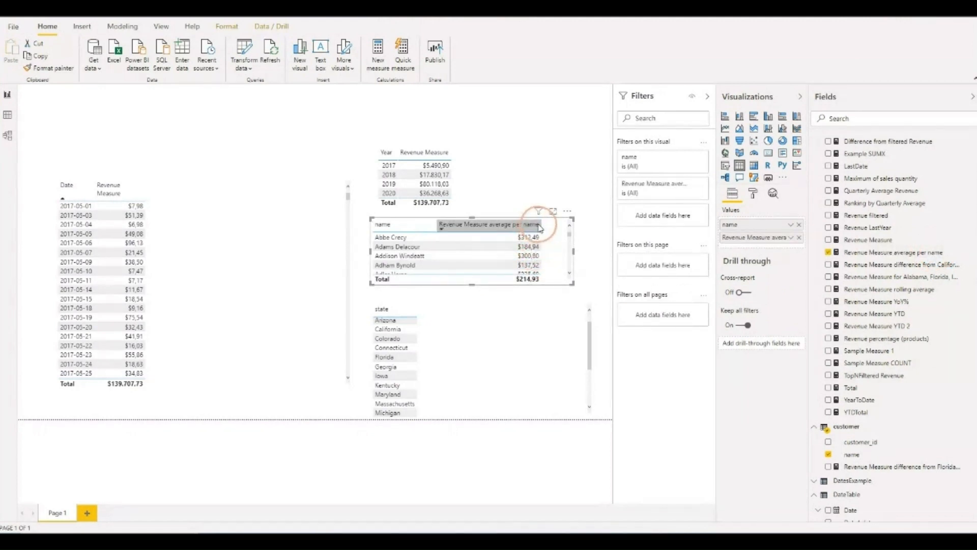
pyautogui.moveTo(541, 225); pyautogui.dragTo(503, 228)
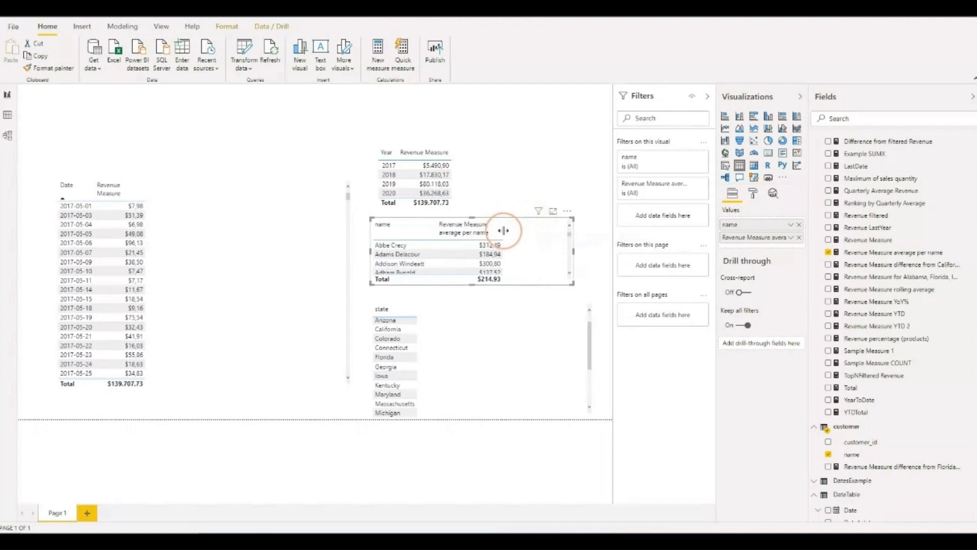
pyautogui.moveTo(873, 245); pyautogui.dragTo(753, 249)
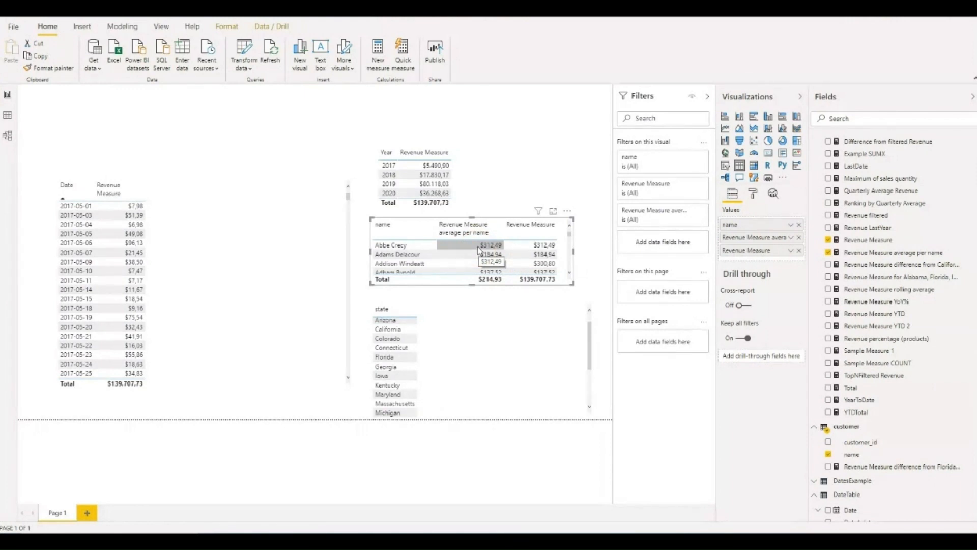
# Step: Compare Revenue Measure average per name with Revenue Measure for individual customers and in the Total row of the name table
pyautogui.click(401, 247)
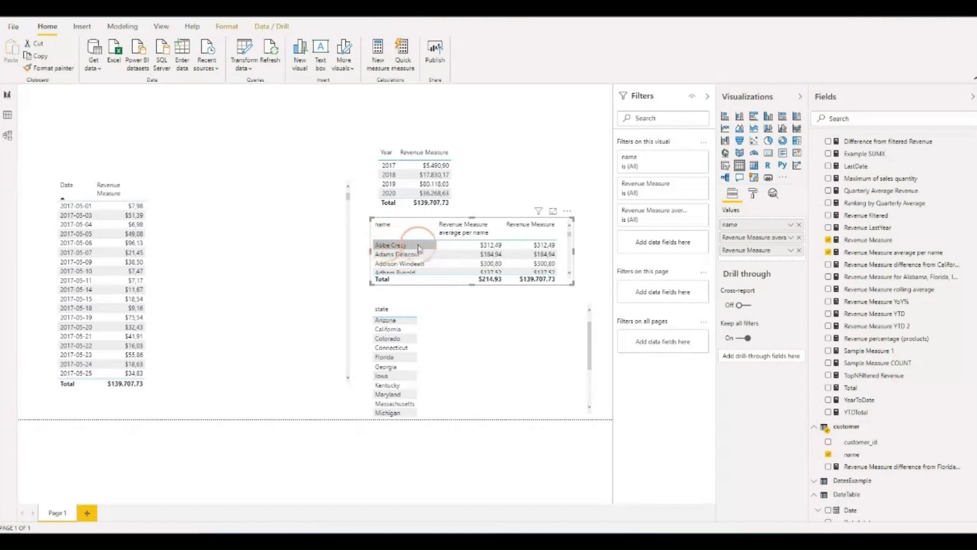
pyautogui.click(444, 246)
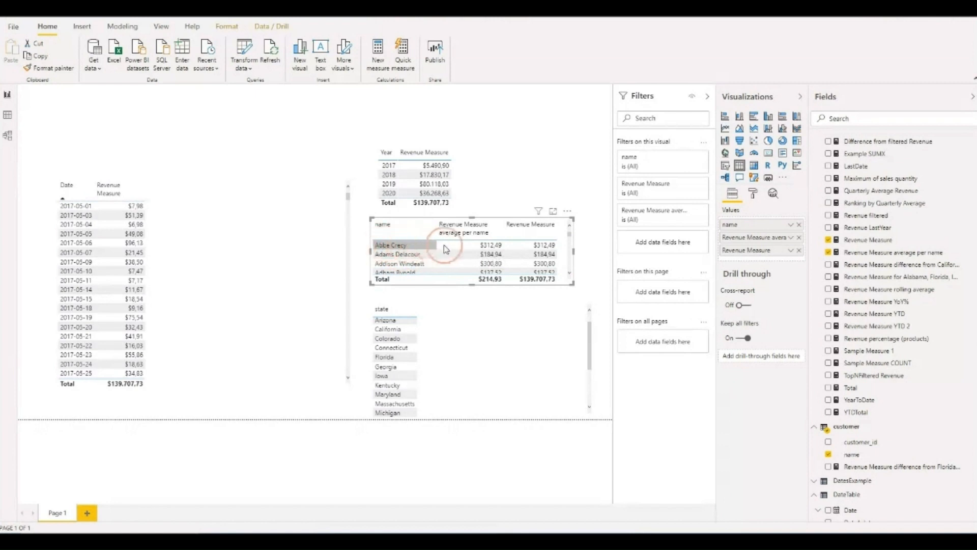
pyautogui.click(396, 248)
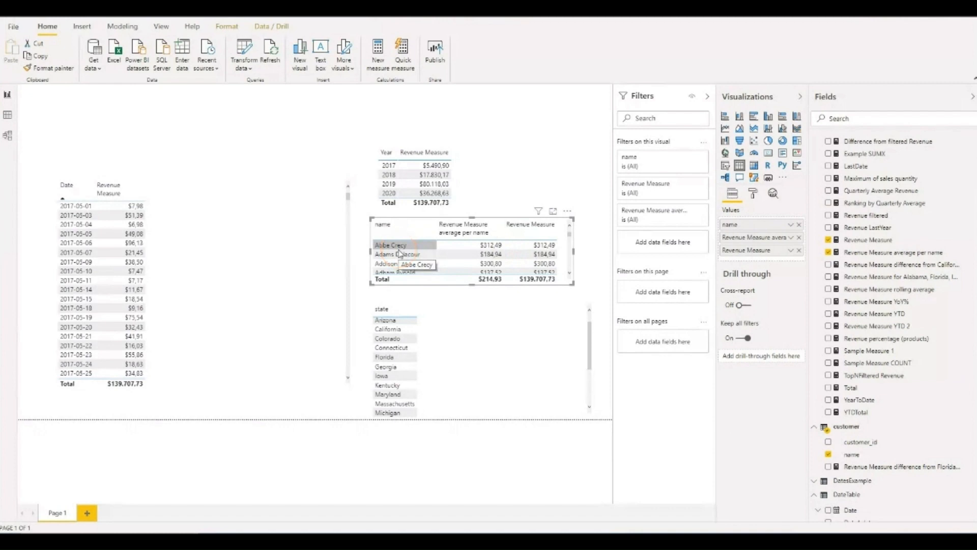
pyautogui.click(540, 246)
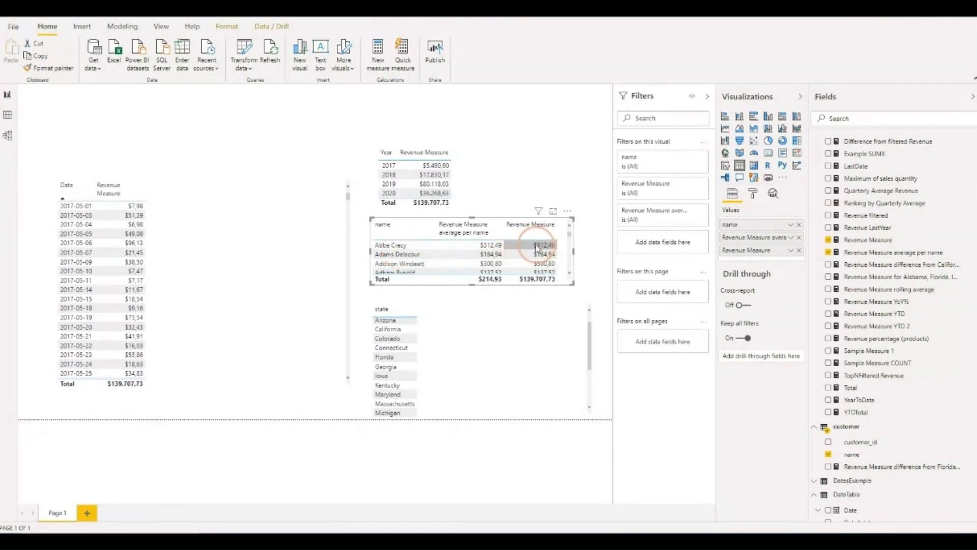
pyautogui.click(496, 247)
pyautogui.click(542, 246)
pyautogui.click(401, 246)
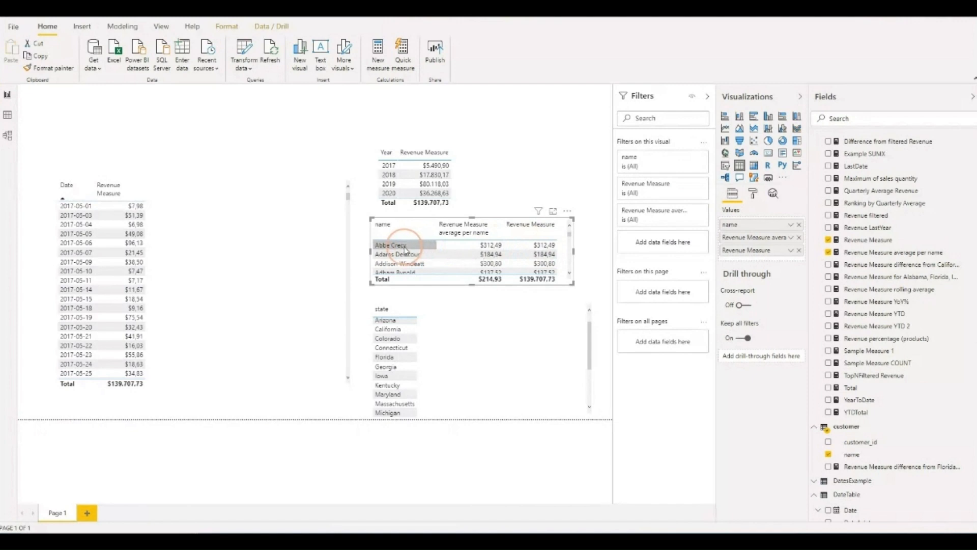
pyautogui.click(488, 246)
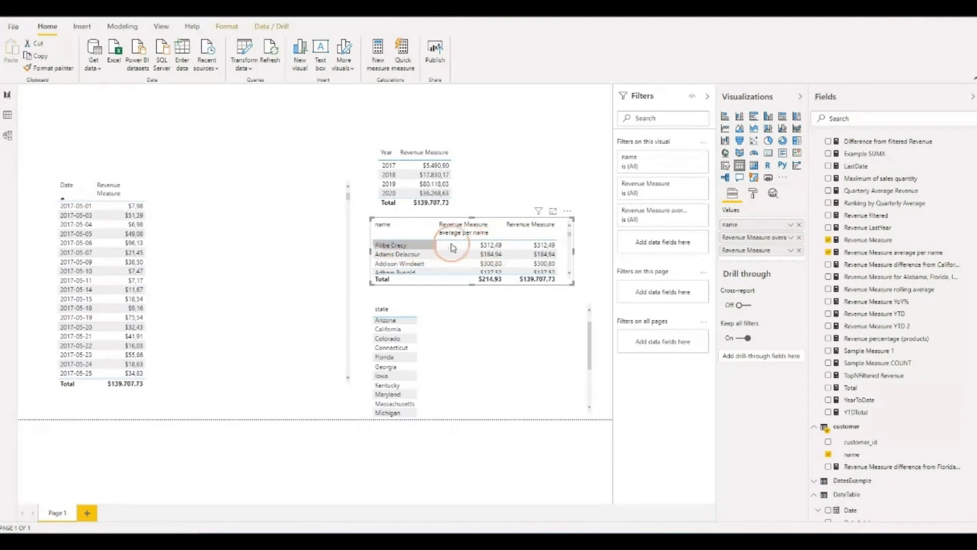
pyautogui.click(496, 255)
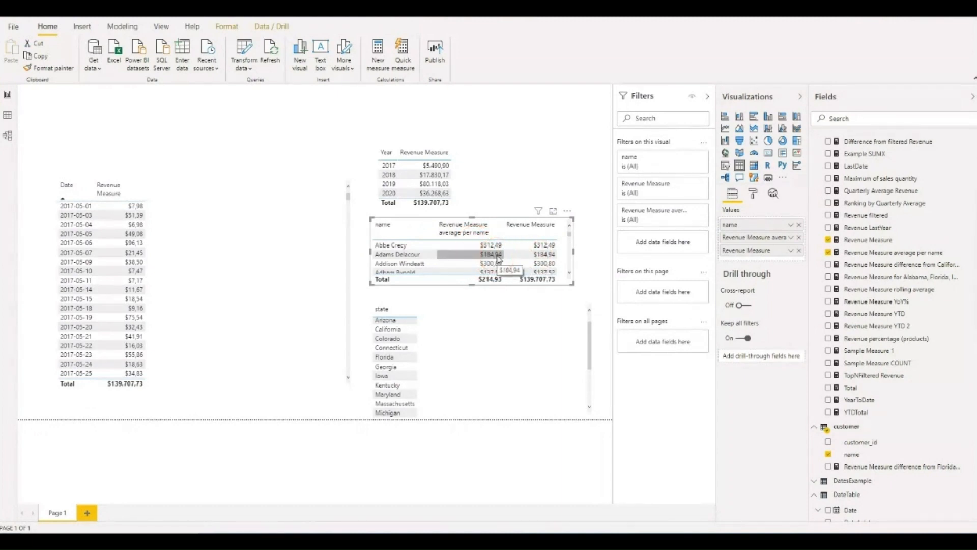
pyautogui.click(400, 246)
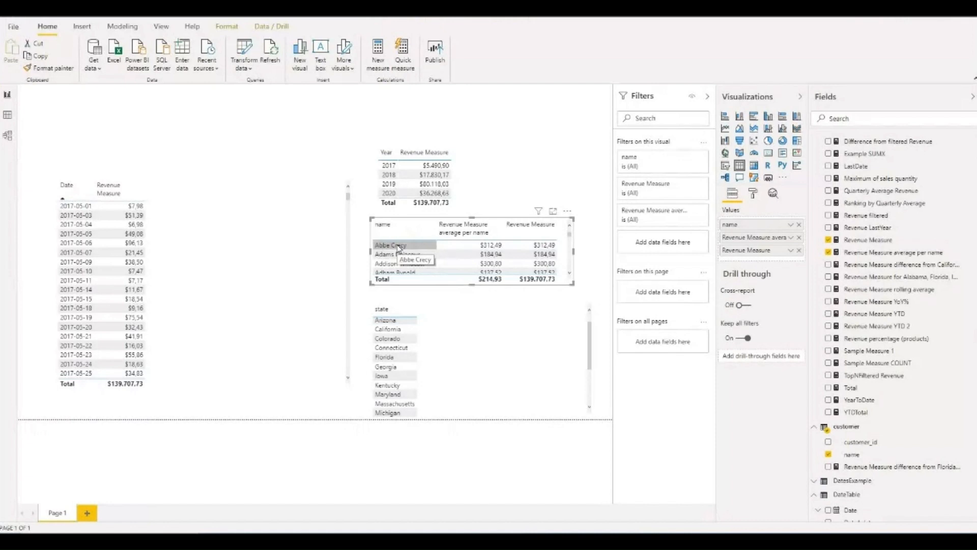
pyautogui.click(389, 227)
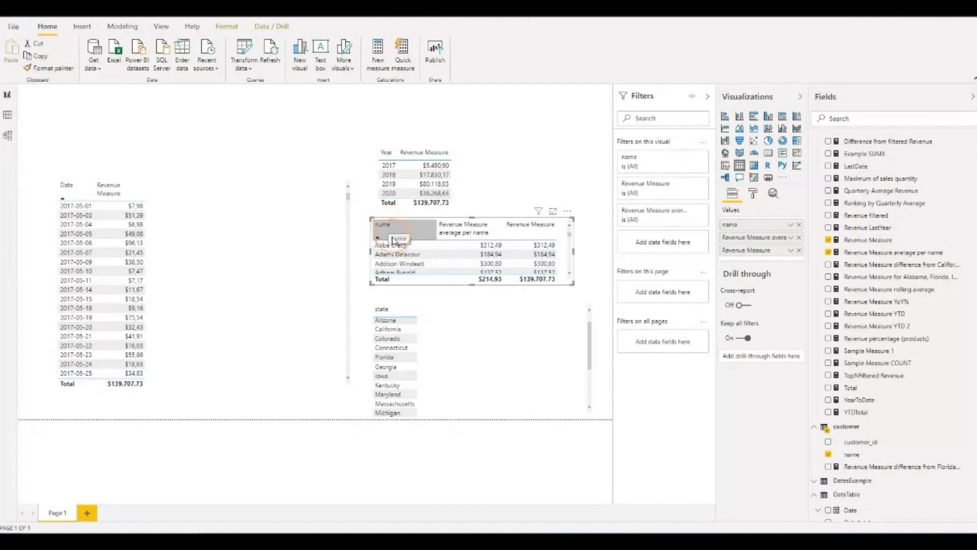
pyautogui.click(391, 282)
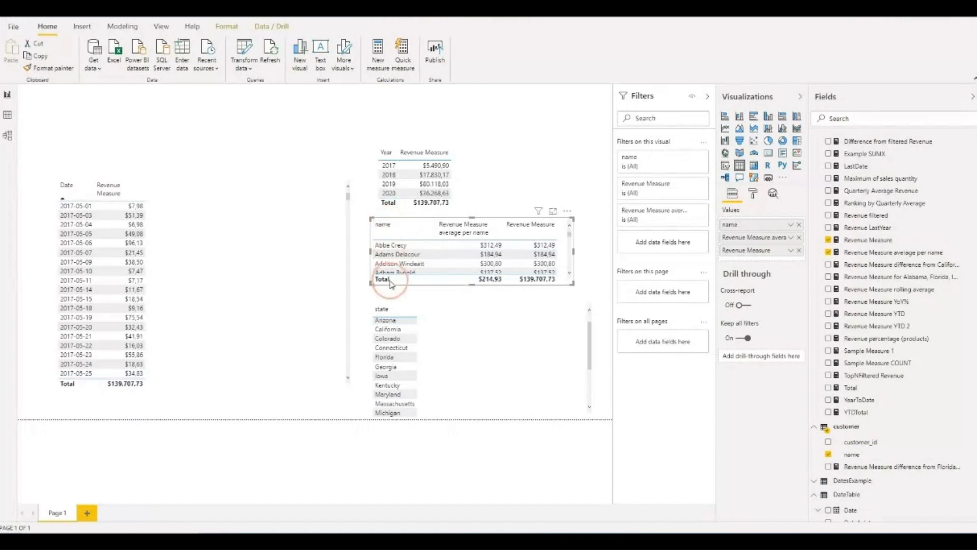
pyautogui.click(391, 233)
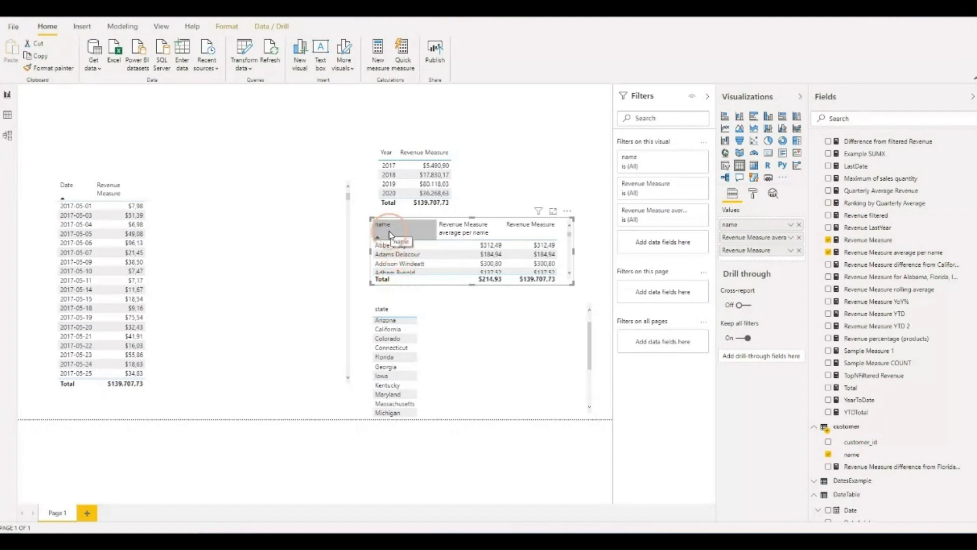
pyautogui.click(393, 233)
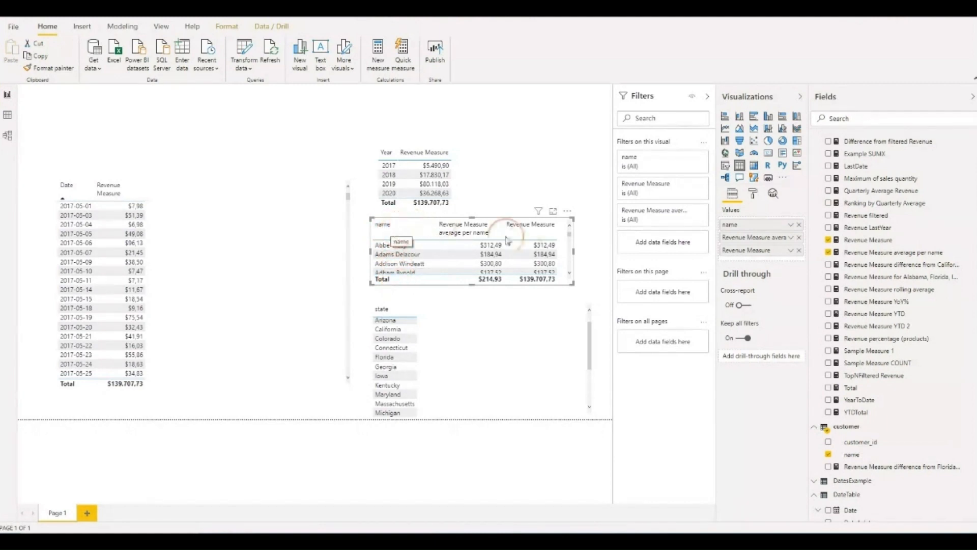
pyautogui.click(648, 260)
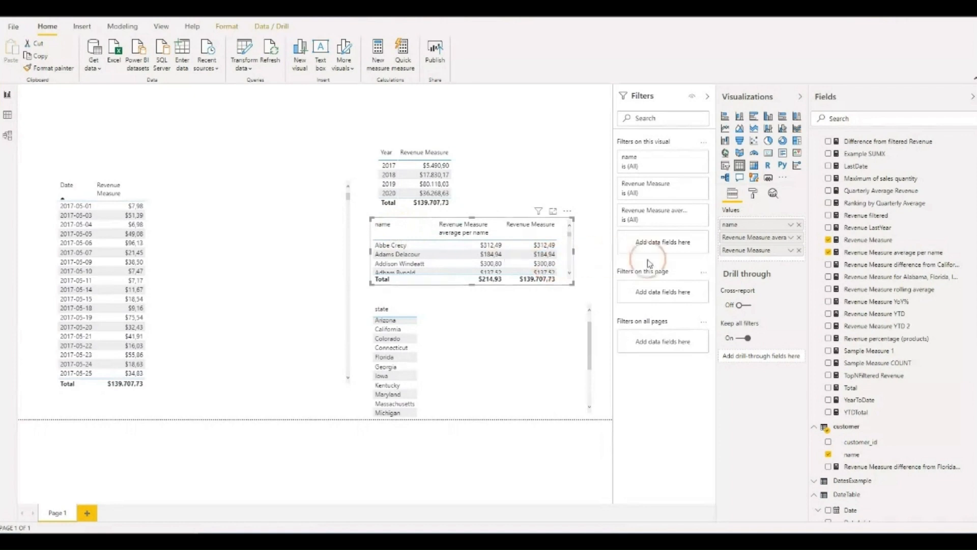
# Step: Remove Revenue Measure average per name from the customer name table and add it to the yearly revenue table
pyautogui.click(800, 238)
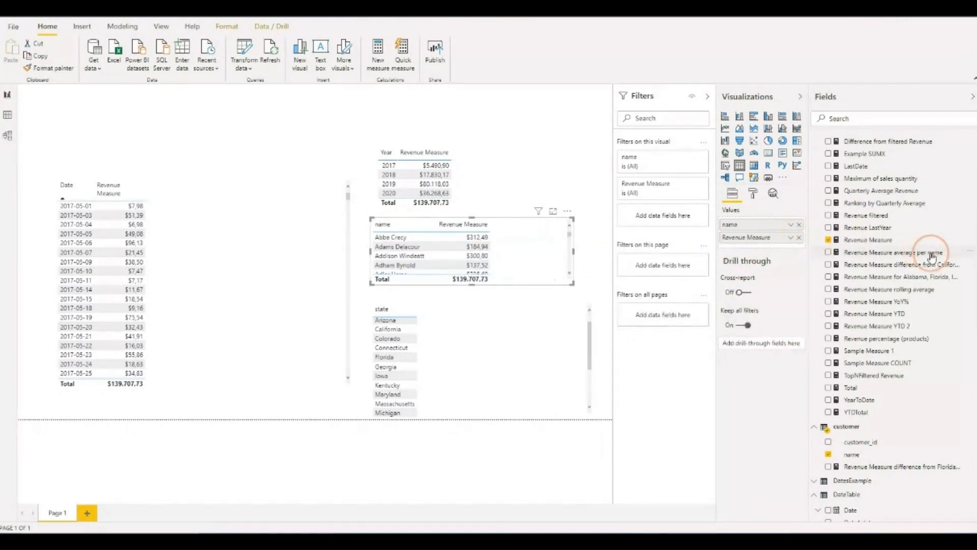
pyautogui.moveTo(936, 252); pyautogui.dragTo(485, 176)
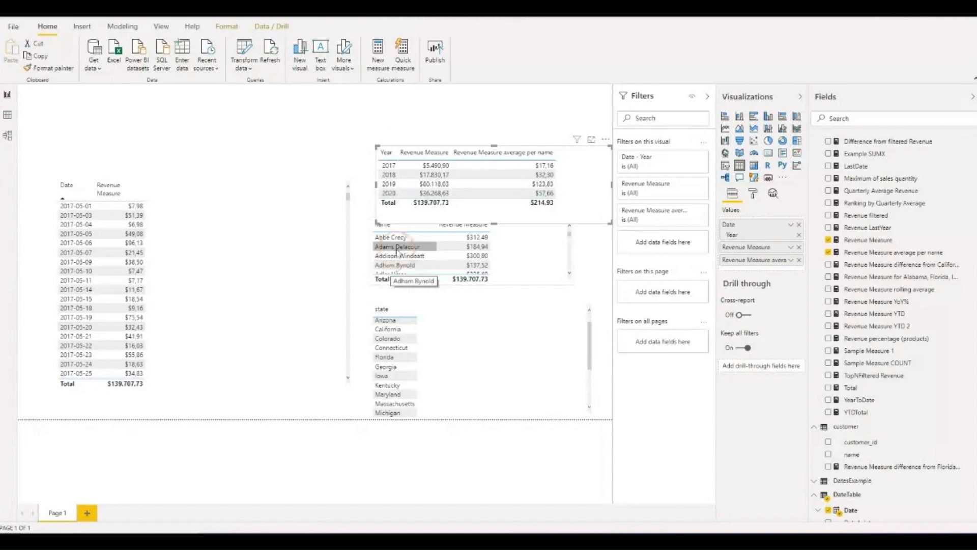
pyautogui.click(379, 156)
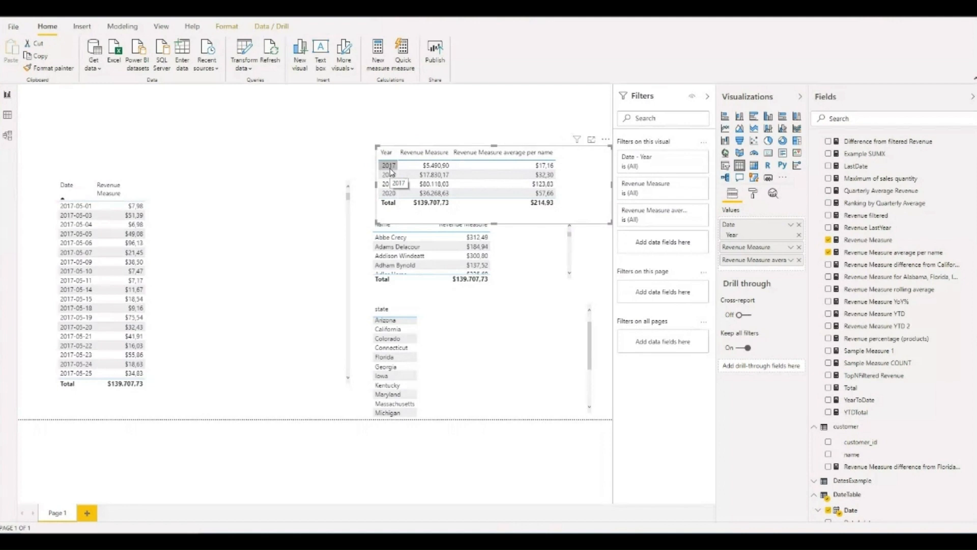
# Step: Compare the Revenue Measure average per name with the Revenue Measure for 2017, 2018 and 2019 in the yearly table
pyautogui.click(543, 167)
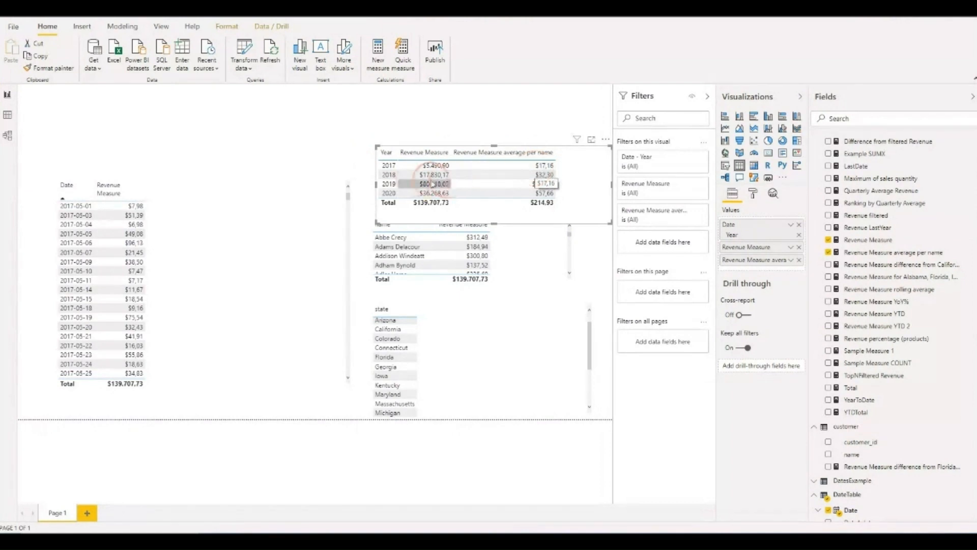
pyautogui.click(389, 175)
pyautogui.click(509, 176)
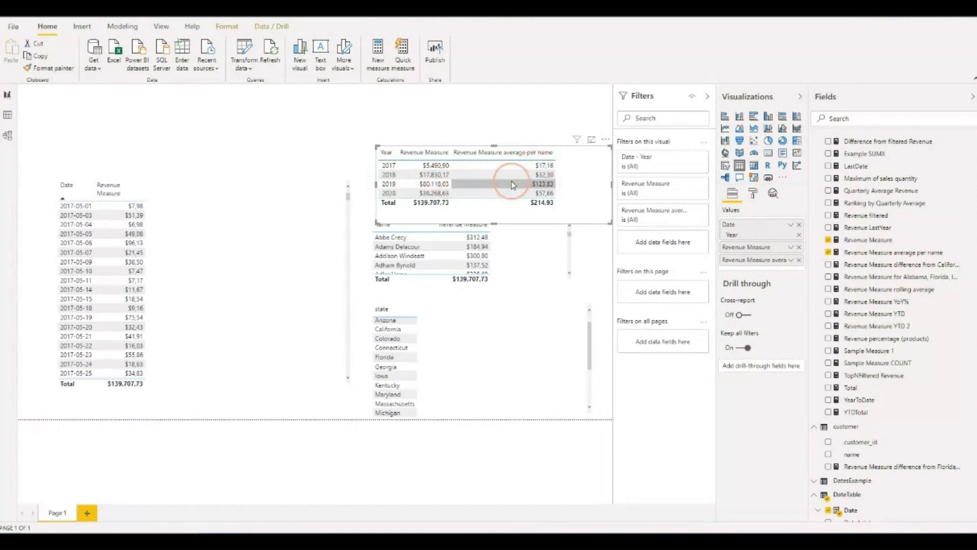
pyautogui.click(537, 176)
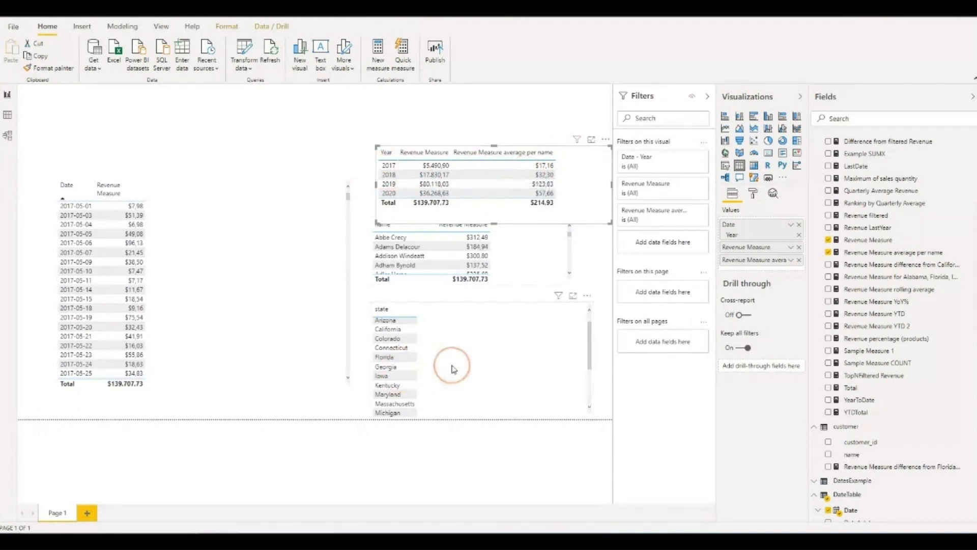
# Step: Add Revenue Measure average per name to the state table visual and relate its averages to the customers in the name table
pyautogui.moveTo(916, 253); pyautogui.dragTo(548, 377)
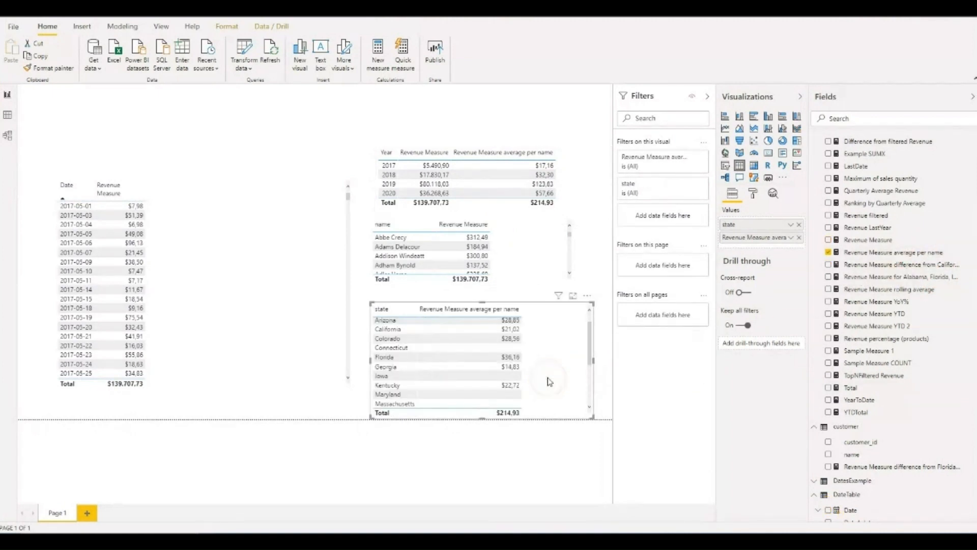
pyautogui.scroll(1, 509, 364)
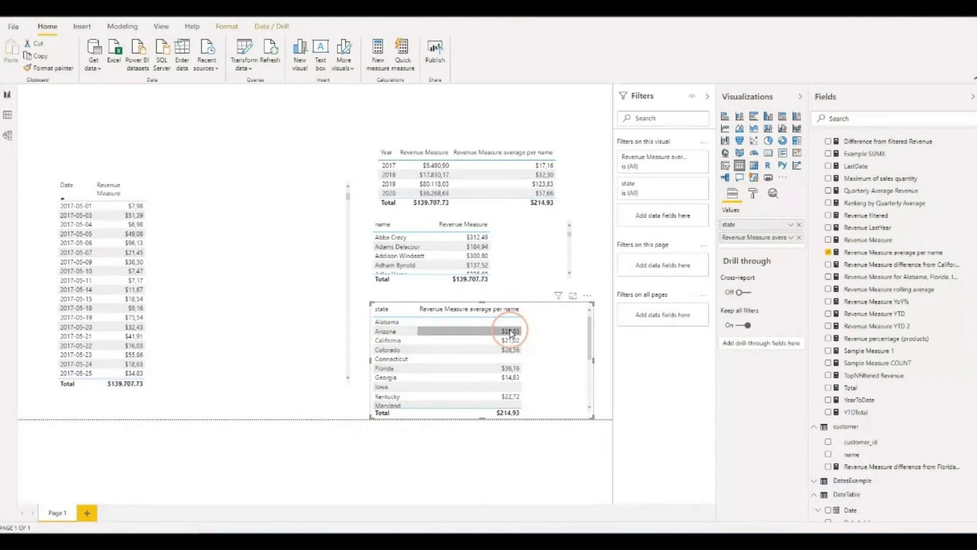
pyautogui.click(502, 422)
pyautogui.click(407, 225)
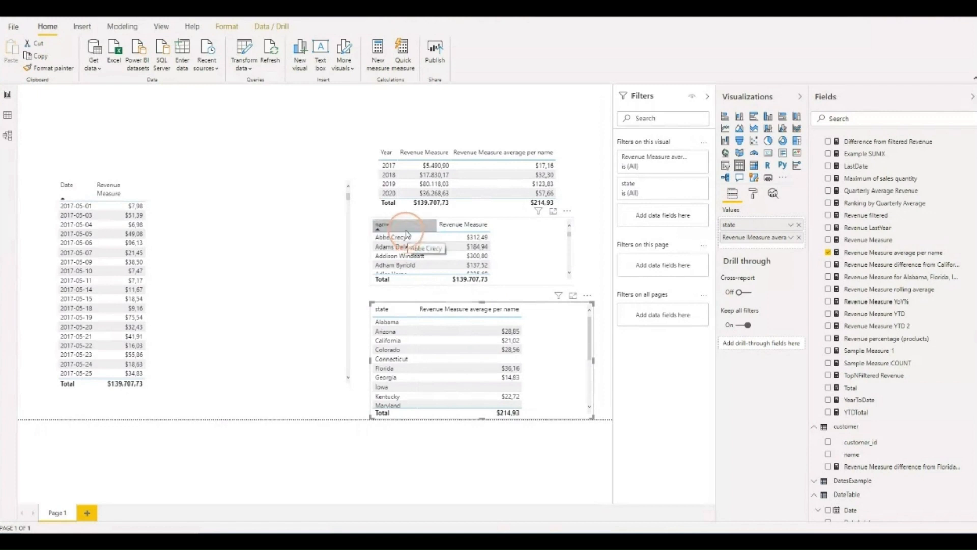
pyautogui.click(405, 237)
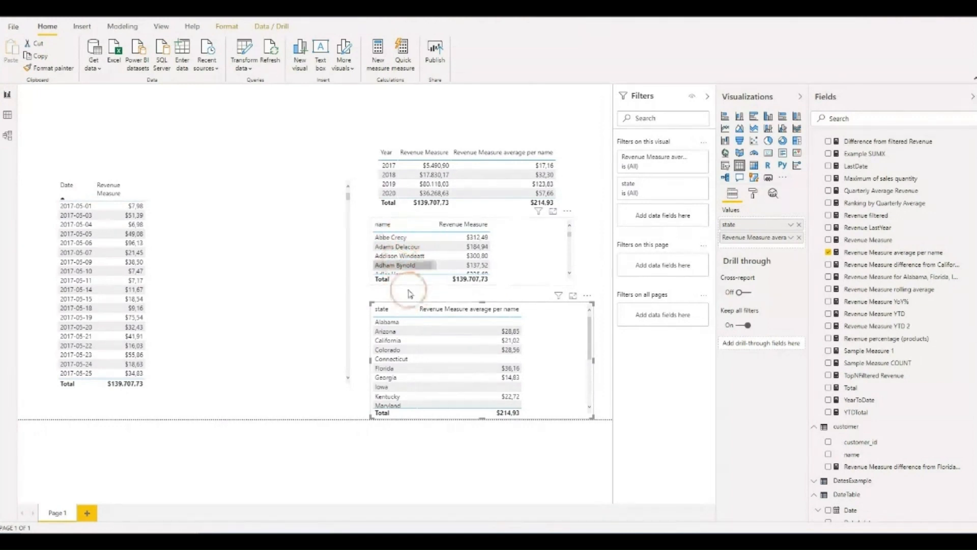
pyautogui.click(397, 266)
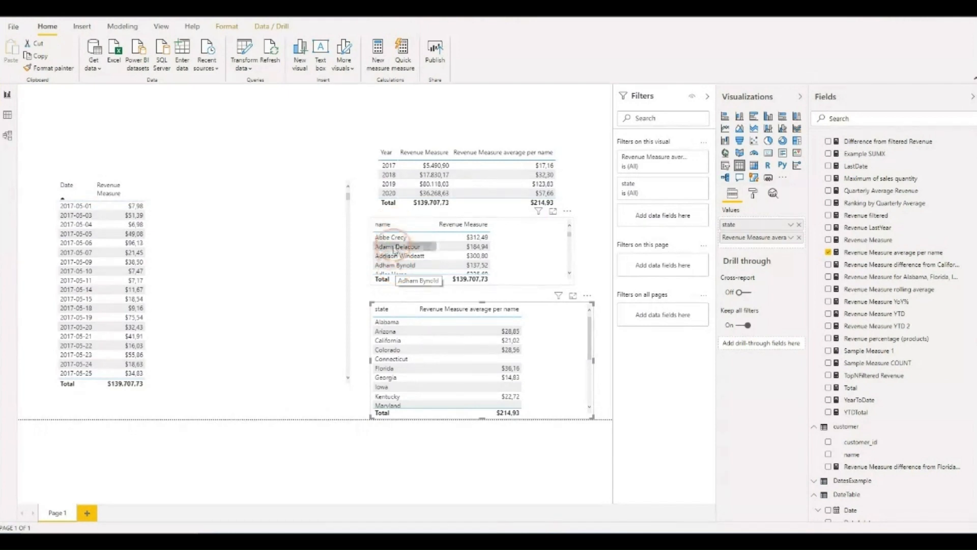
pyautogui.click(402, 257)
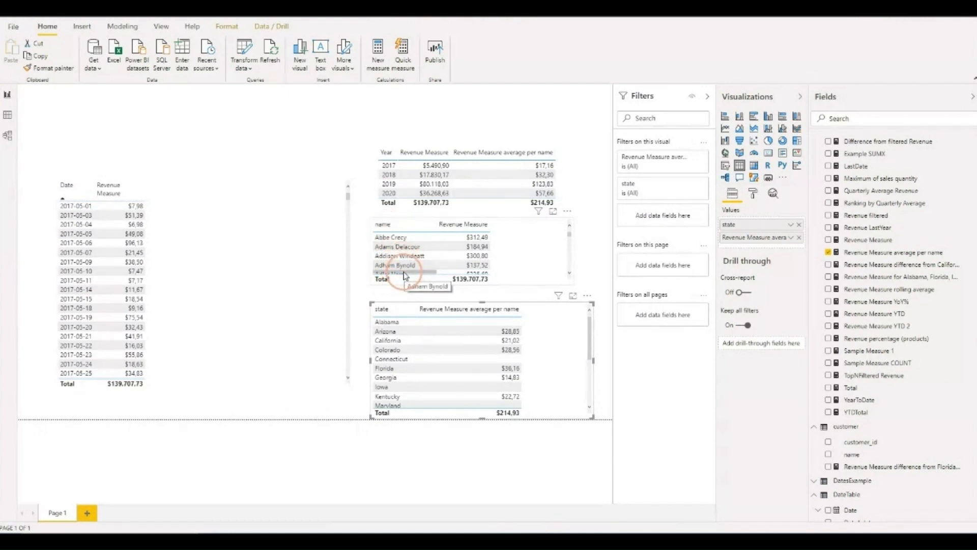
# Step: Start a new quick measure, look through the available calculations and choose Star rating
pyautogui.click(378, 21)
pyautogui.click(402, 51)
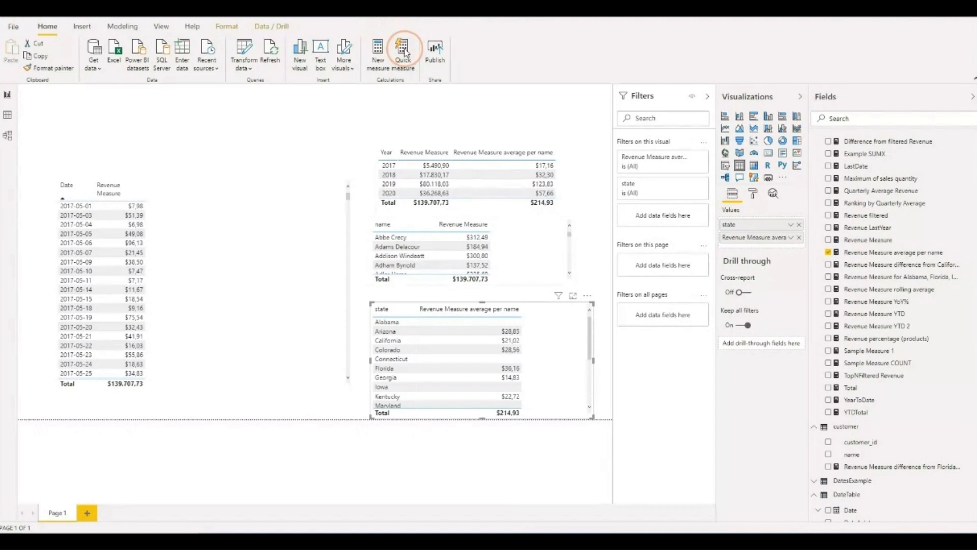
pyautogui.click(459, 140)
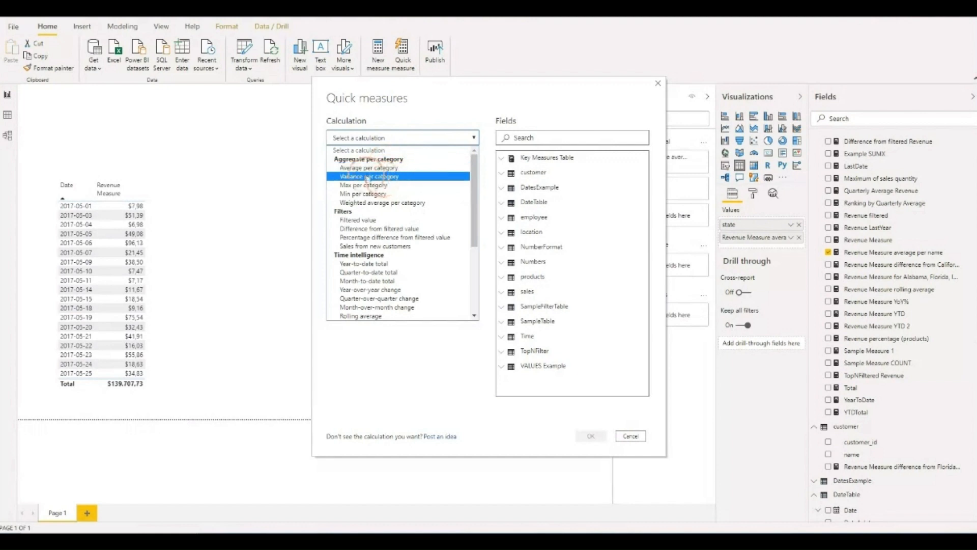
pyautogui.click(353, 170)
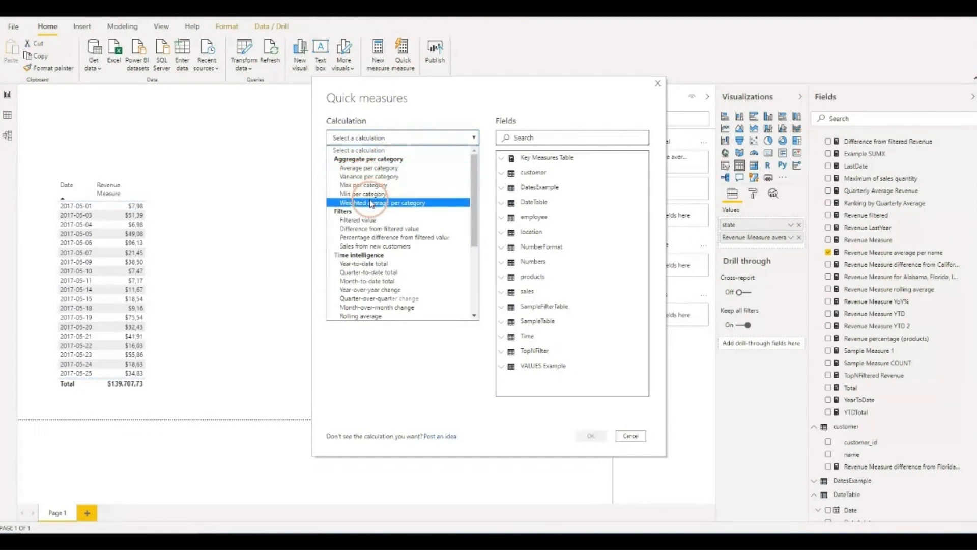
pyautogui.scroll(-5, 368, 209)
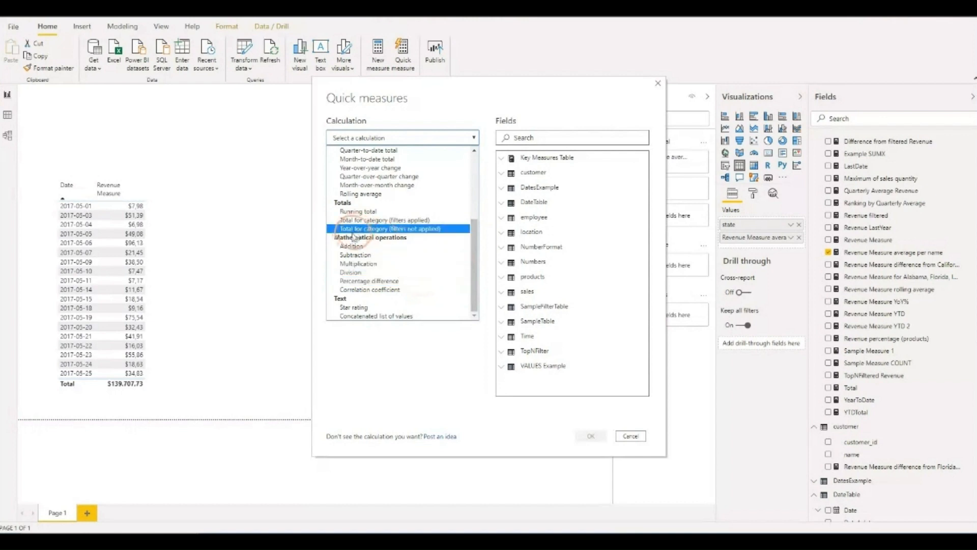
pyautogui.click(399, 245)
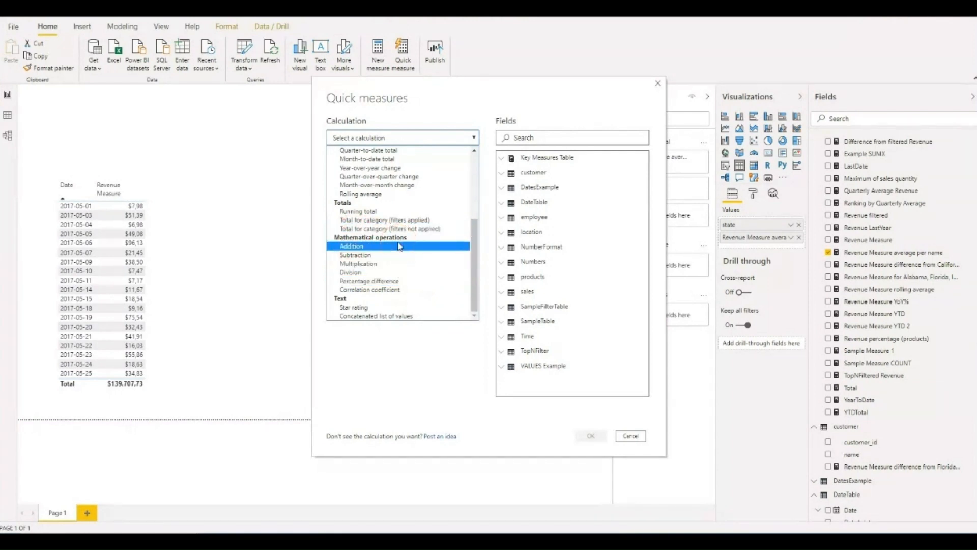
pyautogui.click(349, 305)
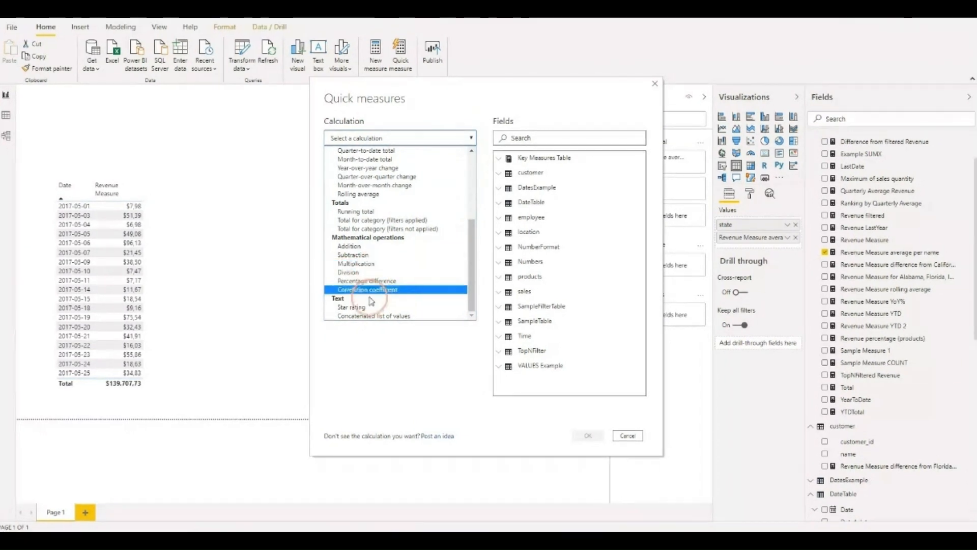
pyautogui.click(347, 308)
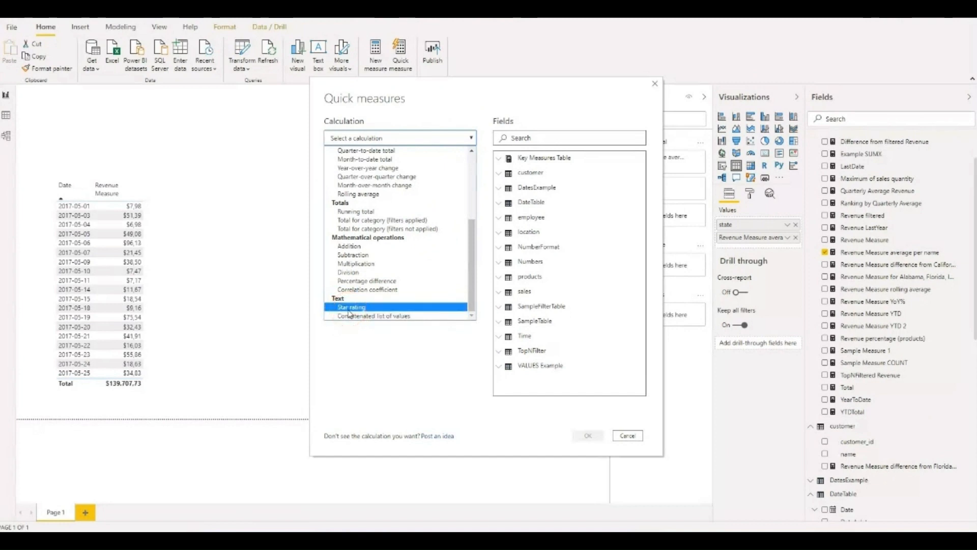
pyautogui.click(346, 308)
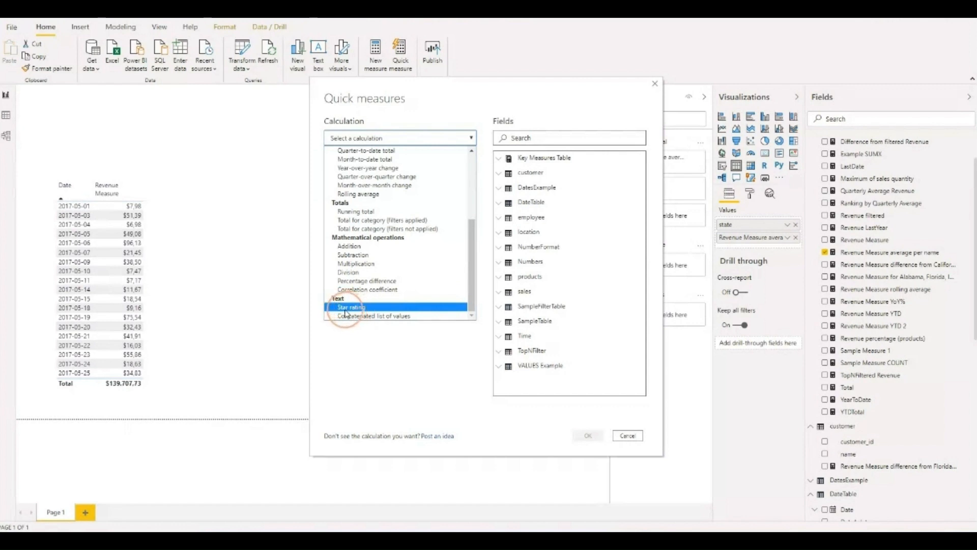
pyautogui.click(350, 307)
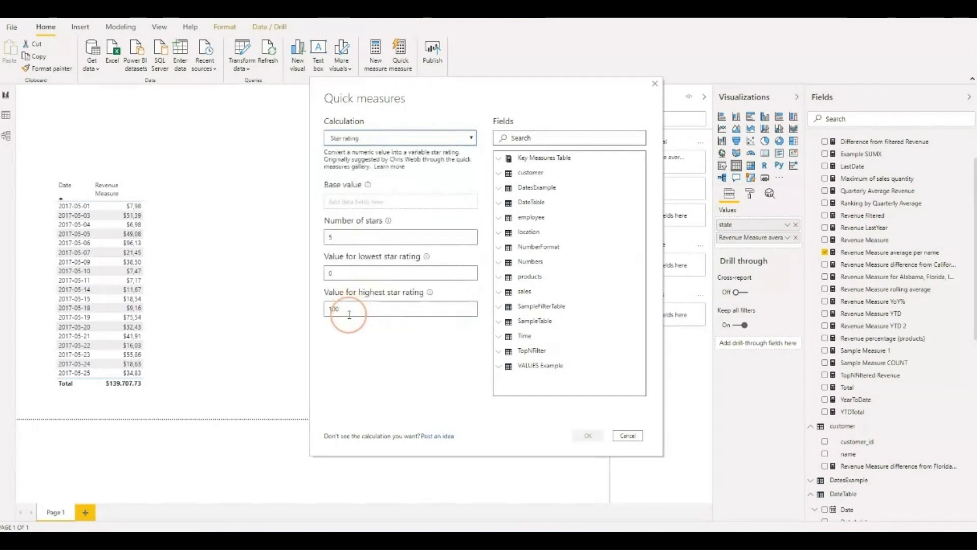
# Step: Use Revenue Measure from Key Measures Table as the star rating's base value and set the number of stars to 5
pyautogui.click(337, 225)
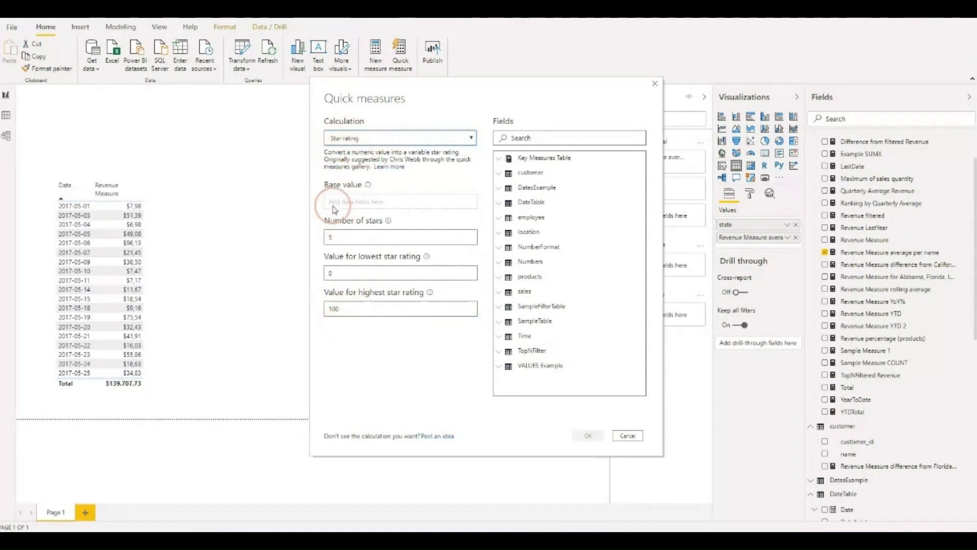
pyautogui.click(499, 162)
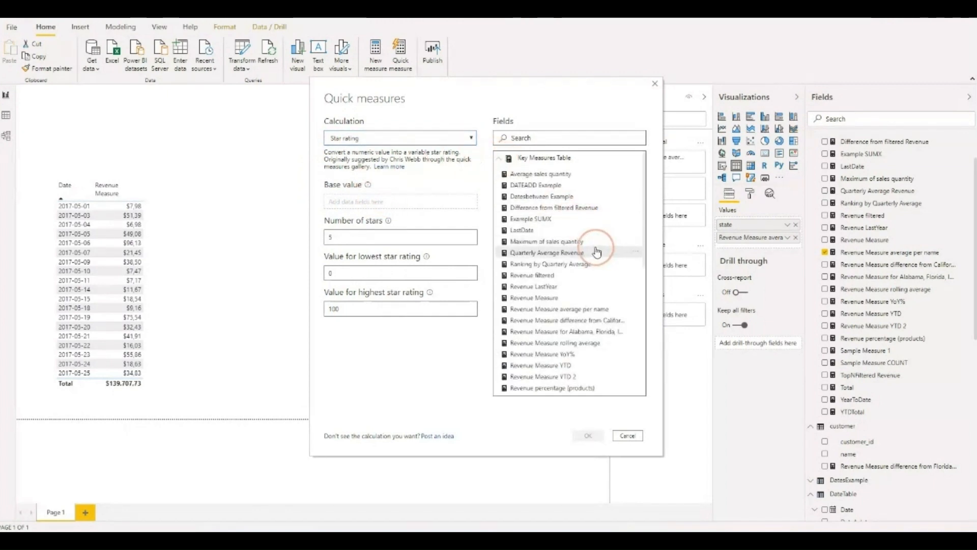
pyautogui.moveTo(564, 299); pyautogui.dragTo(402, 202)
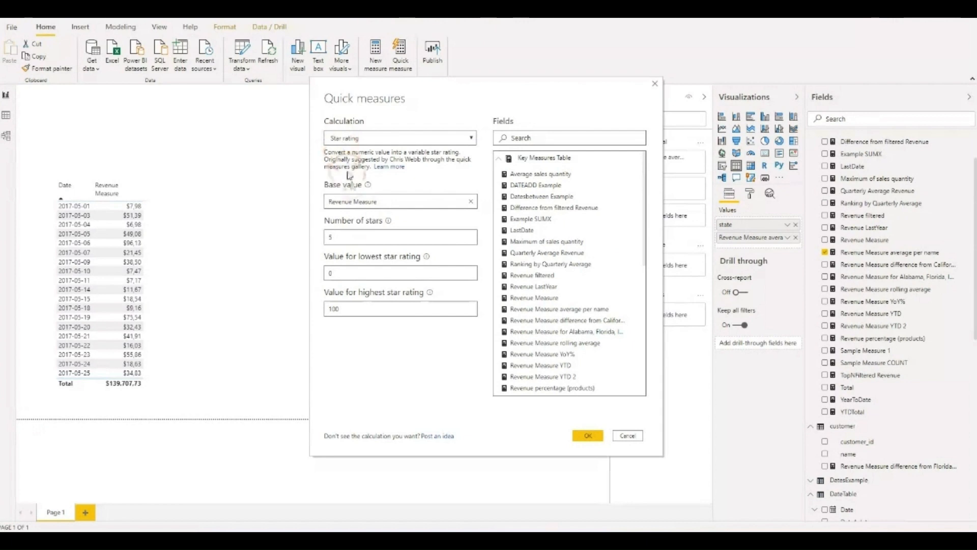
pyautogui.click(340, 234)
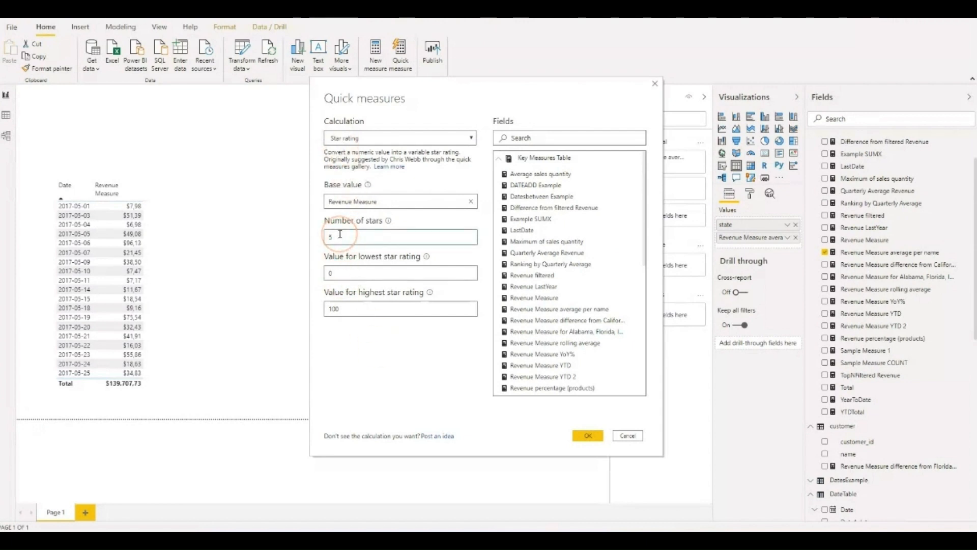
pyautogui.write('10')
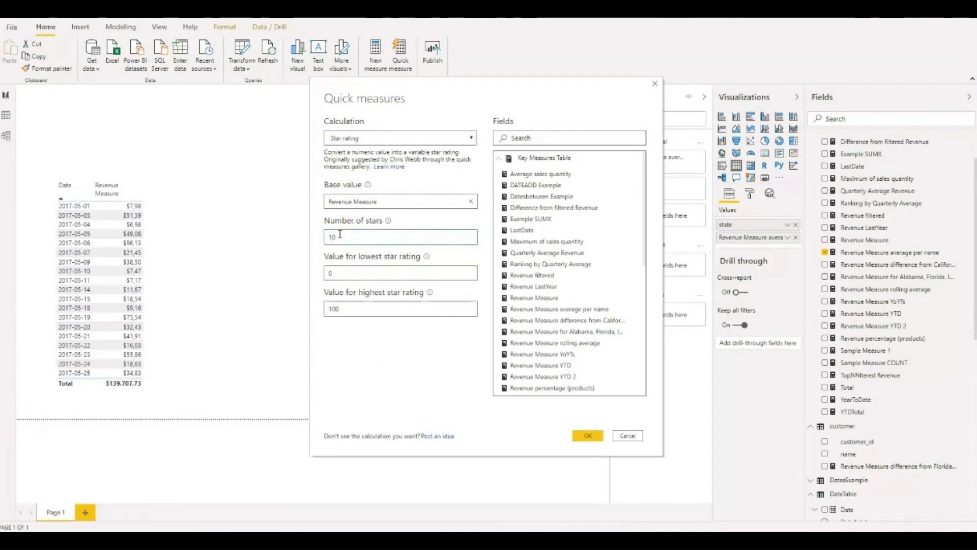
pyautogui.write('5')
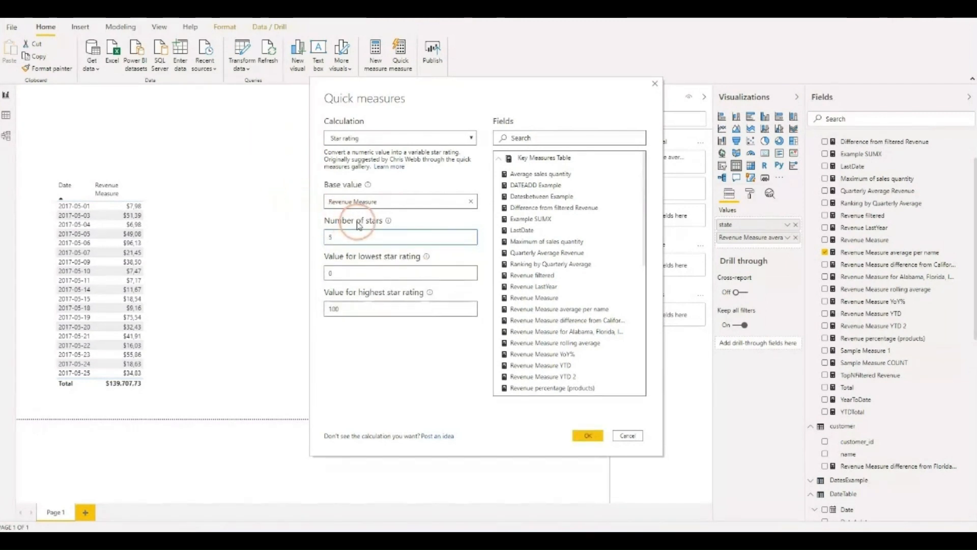
pyautogui.click(356, 221)
pyautogui.click(353, 271)
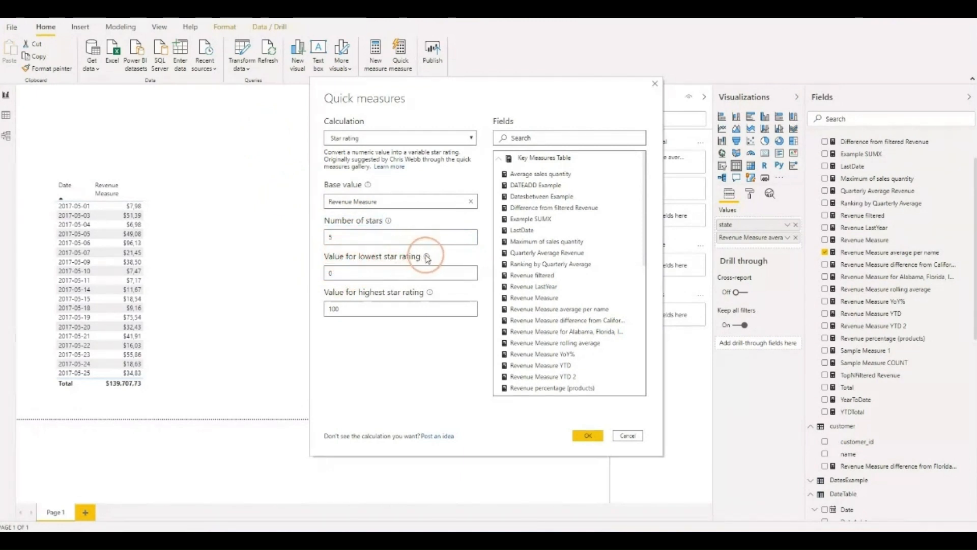
# Step: Set the value for the lowest star rating to 100 and the highest to 500, and create the quick measure
pyautogui.moveTo(427, 259)
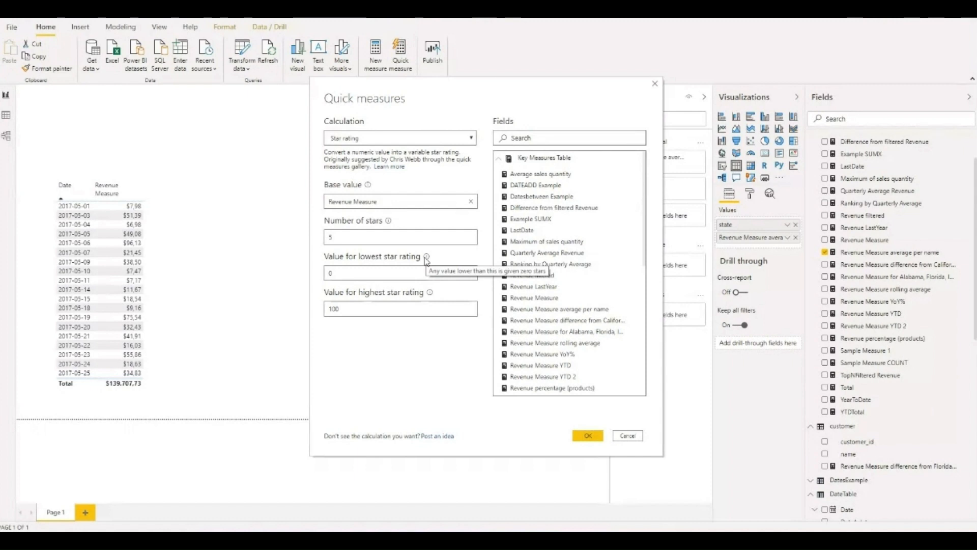
pyautogui.click(386, 273)
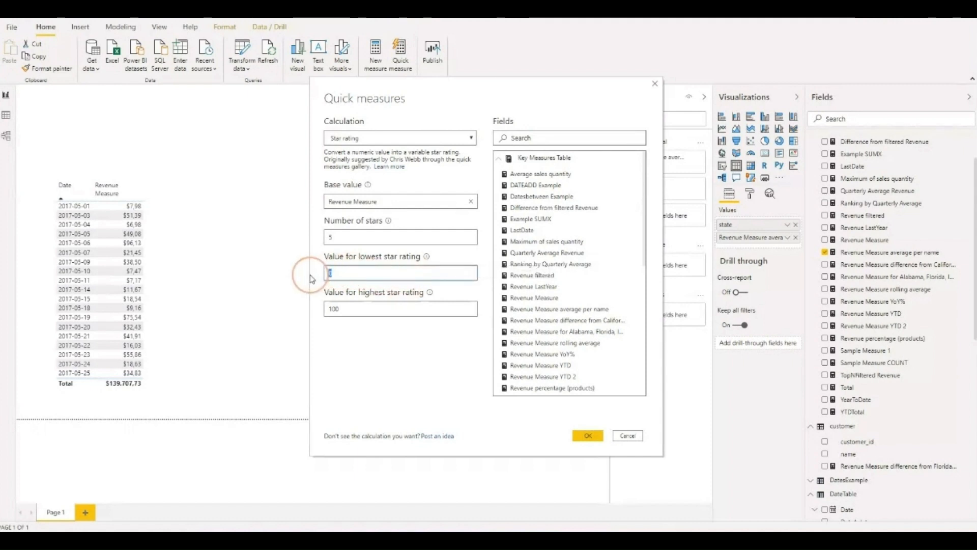
pyautogui.write('100')
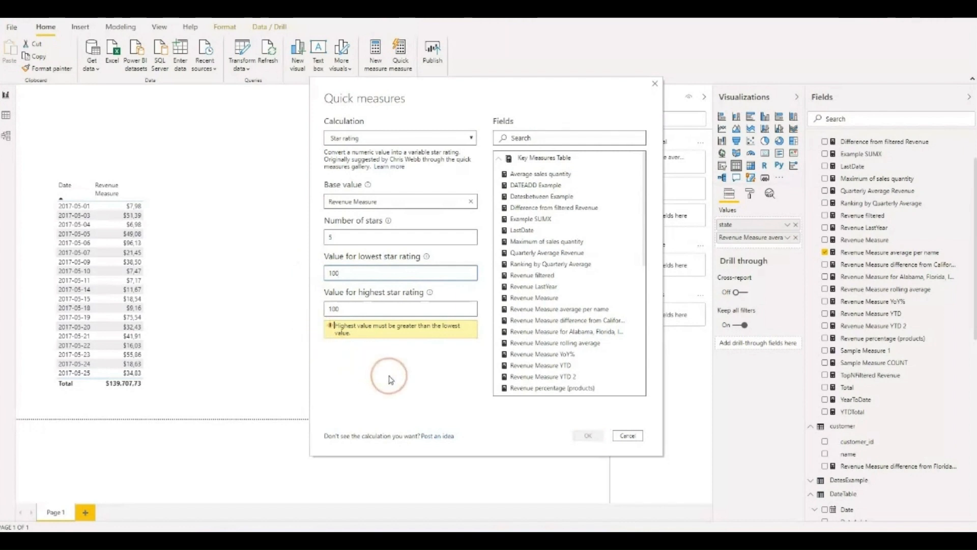
pyautogui.click(397, 309)
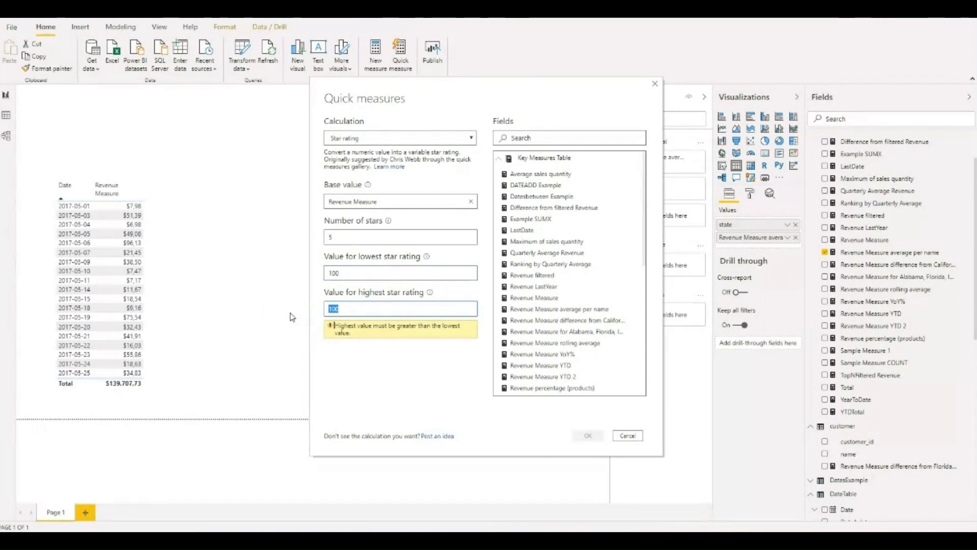
pyautogui.click(300, 307)
pyautogui.click(417, 386)
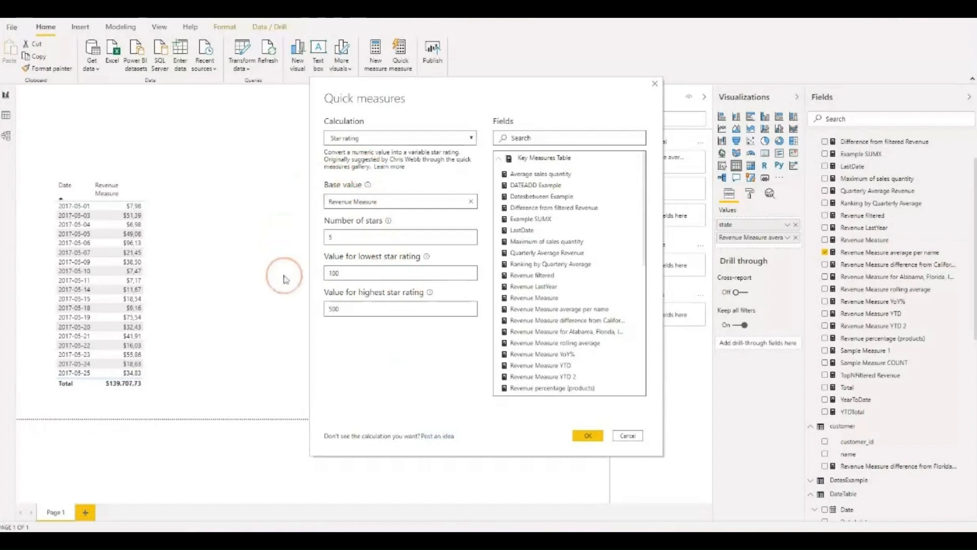
pyautogui.click(585, 437)
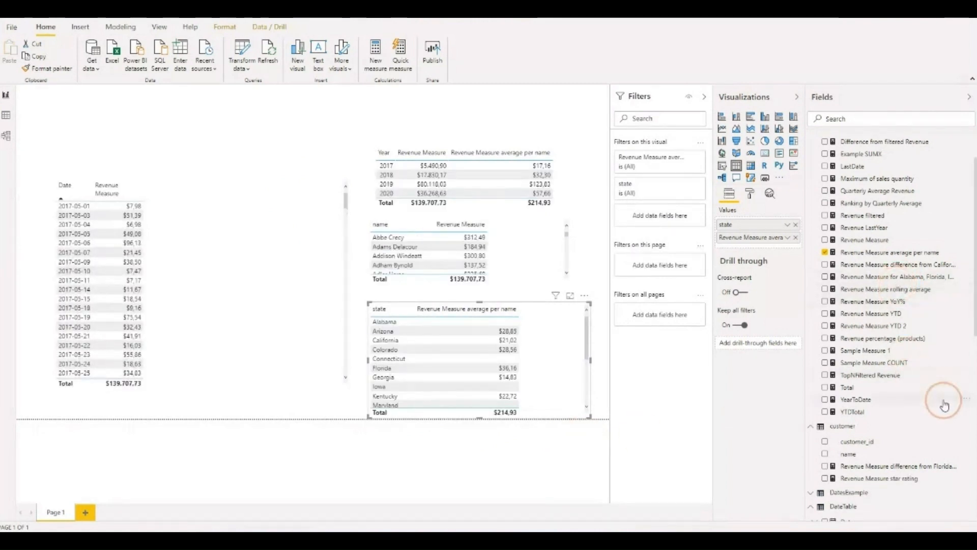
# Step: Place Revenue Measure star rating on the empty area above the date table and show it as a table visual
pyautogui.moveTo(888, 478); pyautogui.dragTo(274, 171)
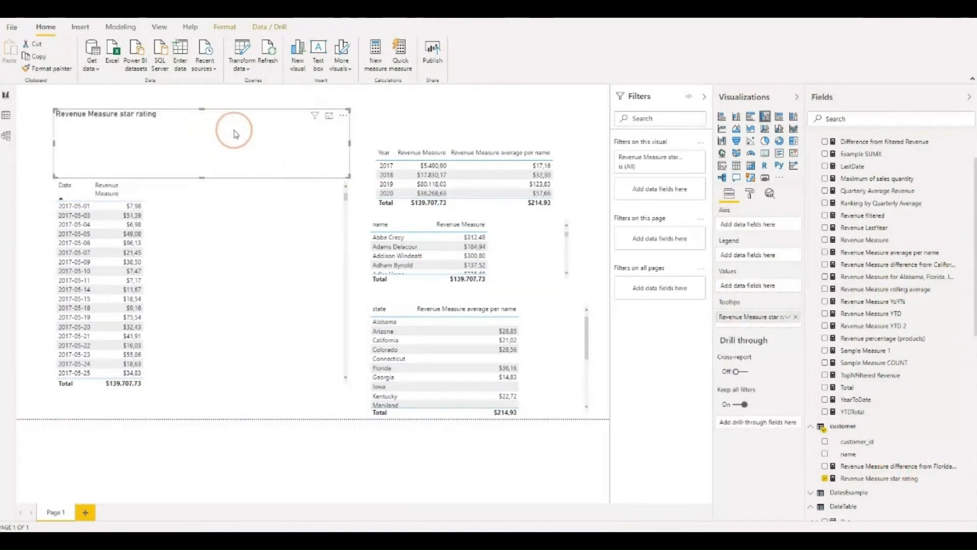
pyautogui.click(737, 166)
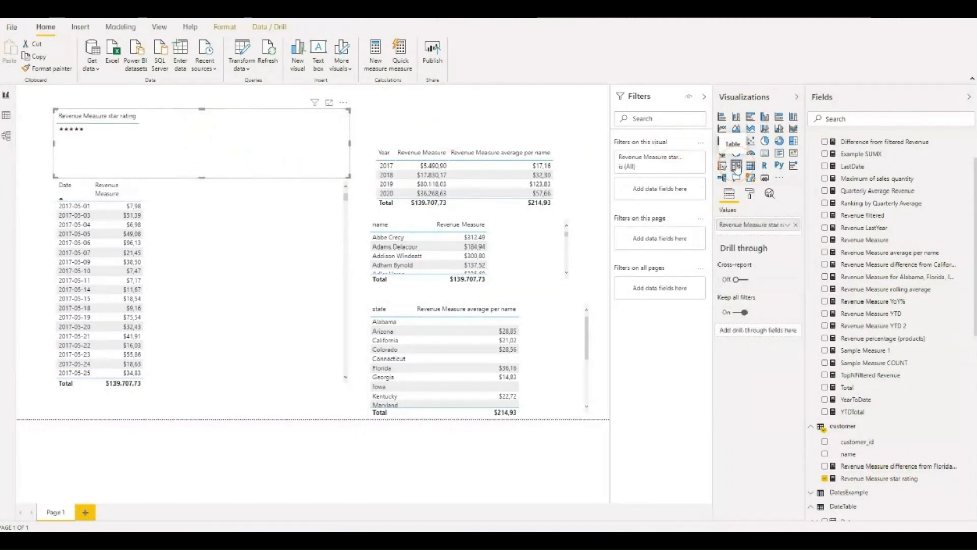
# Step: Delete the daily date revenue table and the yearly revenue table from the report page
pyautogui.click(228, 199)
pyautogui.press('Delete')
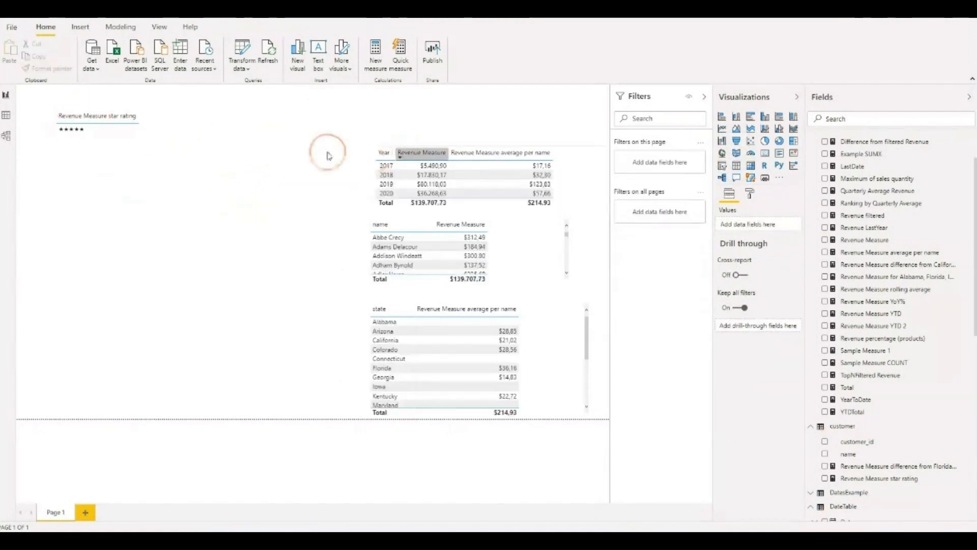
pyautogui.click(579, 156)
pyautogui.press('Delete')
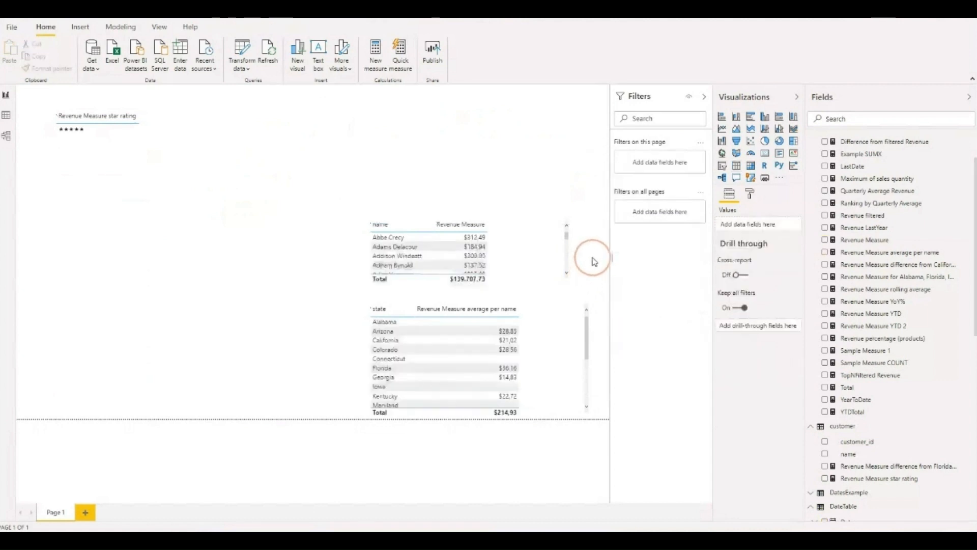
# Step: Delete the table of average revenue per name by state and the table of revenue by customer name
pyautogui.click(585, 333)
pyautogui.press('Delete')
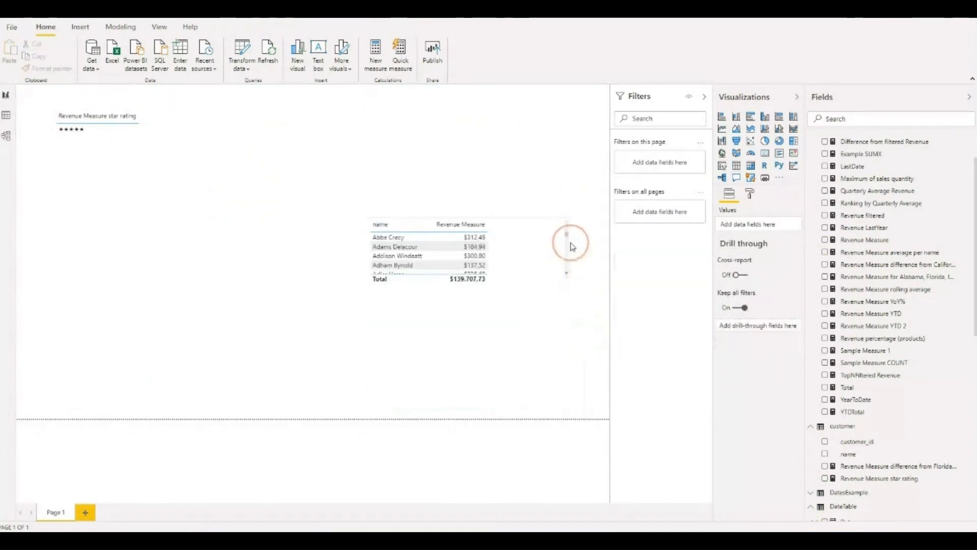
pyautogui.click(571, 246)
pyautogui.press('Delete')
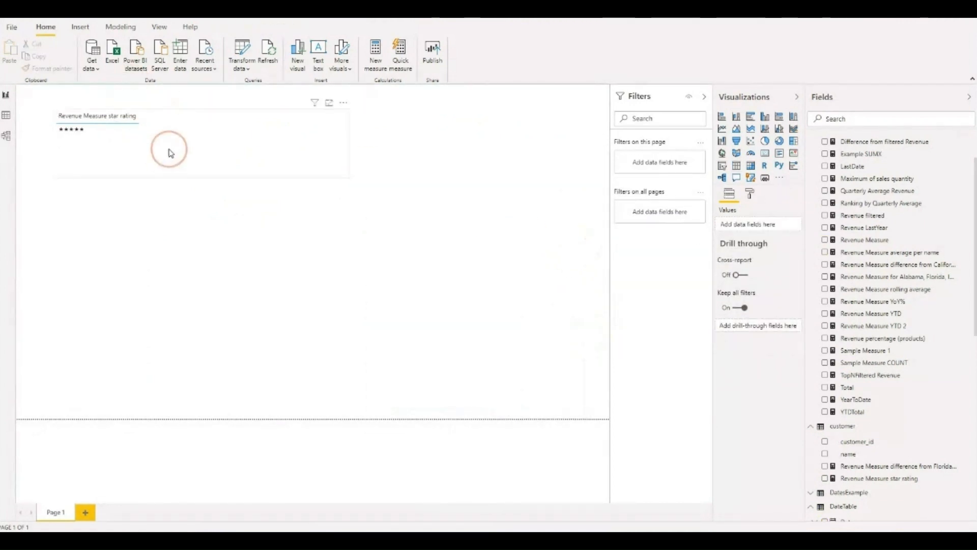
# Step: Move the star rating table toward the middle of the page and add Revenue Measure to its values
pyautogui.moveTo(169, 153); pyautogui.dragTo(302, 241)
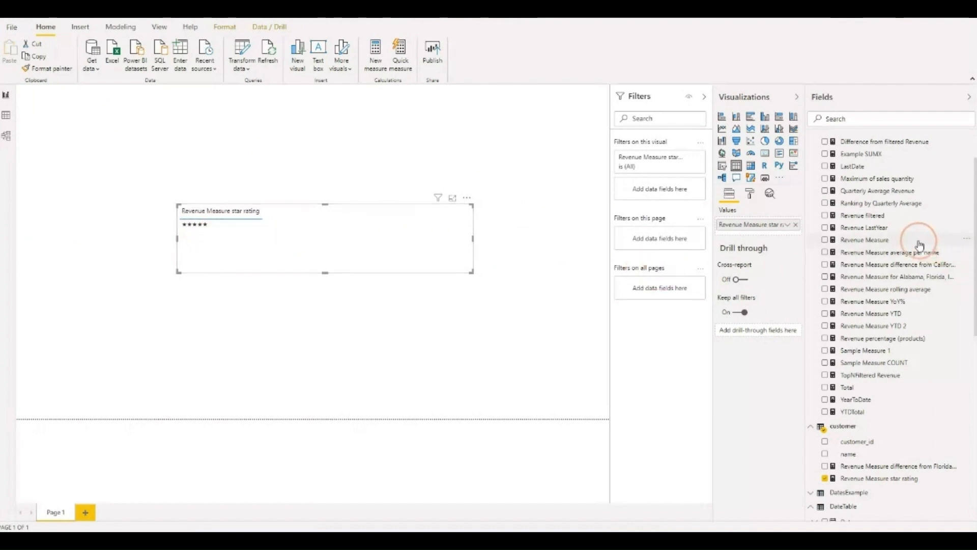
pyautogui.moveTo(921, 240); pyautogui.dragTo(772, 228)
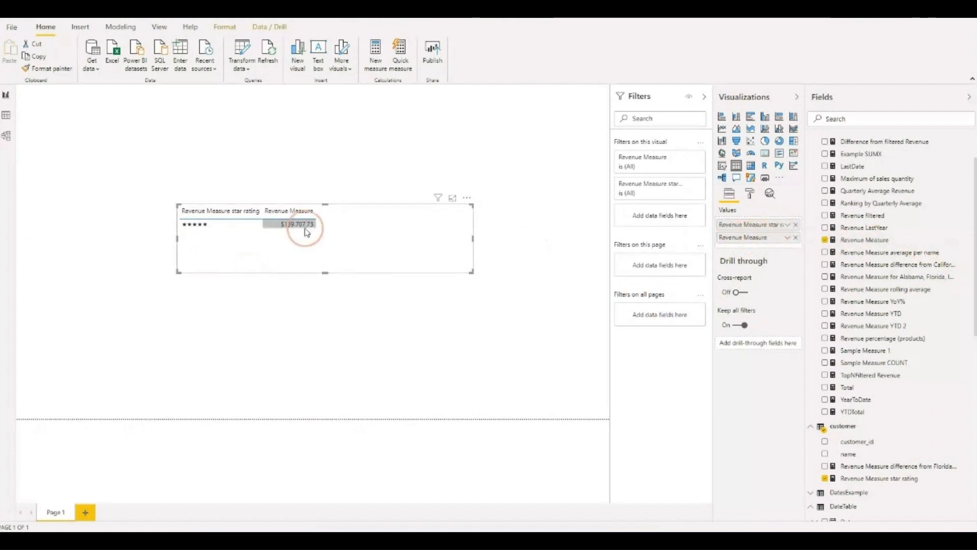
pyautogui.click(195, 230)
pyautogui.click(290, 226)
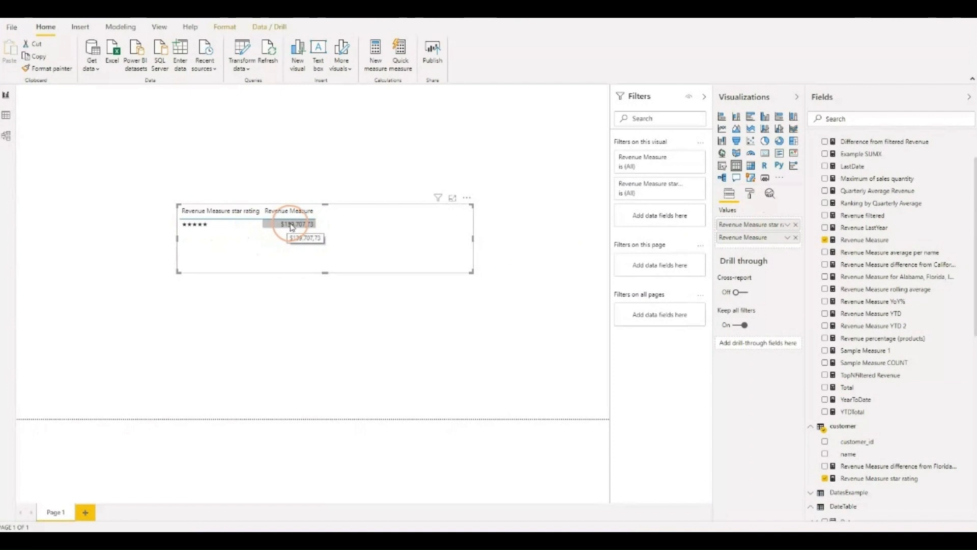
pyautogui.click(226, 228)
pyautogui.click(292, 226)
pyautogui.click(205, 229)
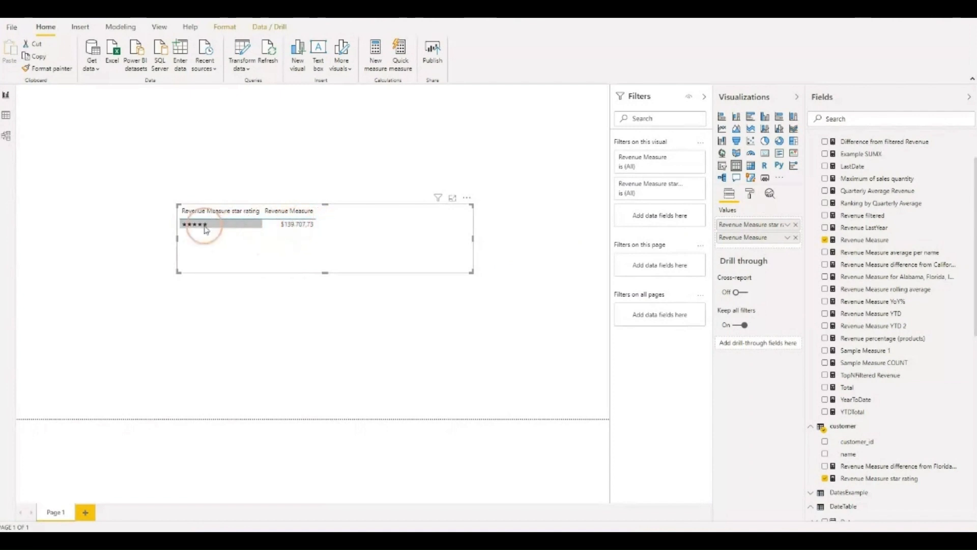
pyautogui.click(214, 228)
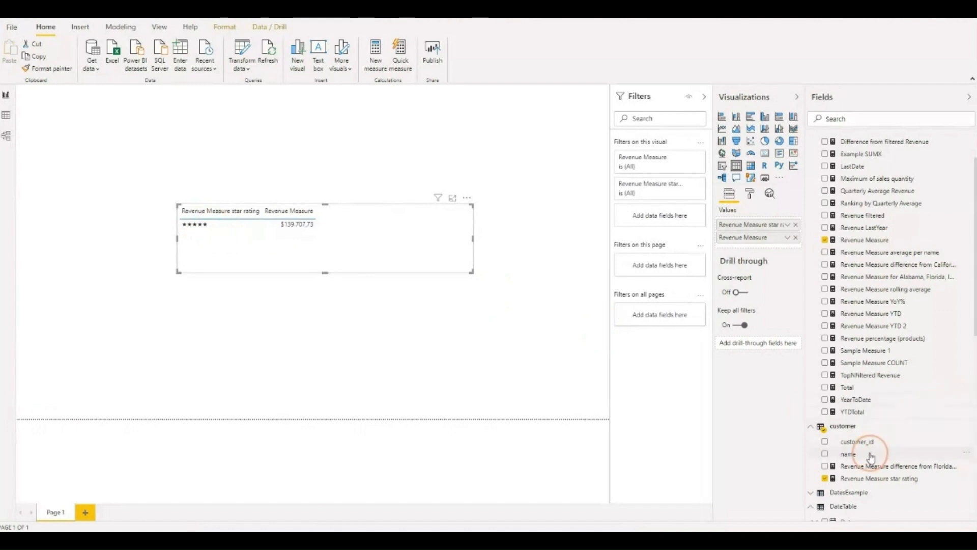
# Step: Add the customer name field between the star rating and Revenue Measure columns, and compare the ratings across customers
pyautogui.moveTo(870, 454); pyautogui.dragTo(774, 235)
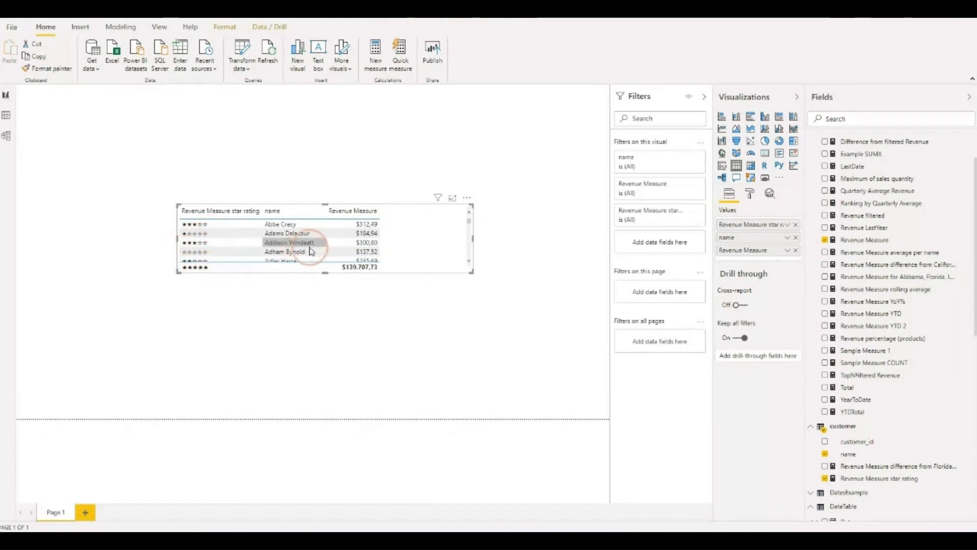
pyautogui.scroll(-3, 316, 246)
pyautogui.scroll(-2, 350, 249)
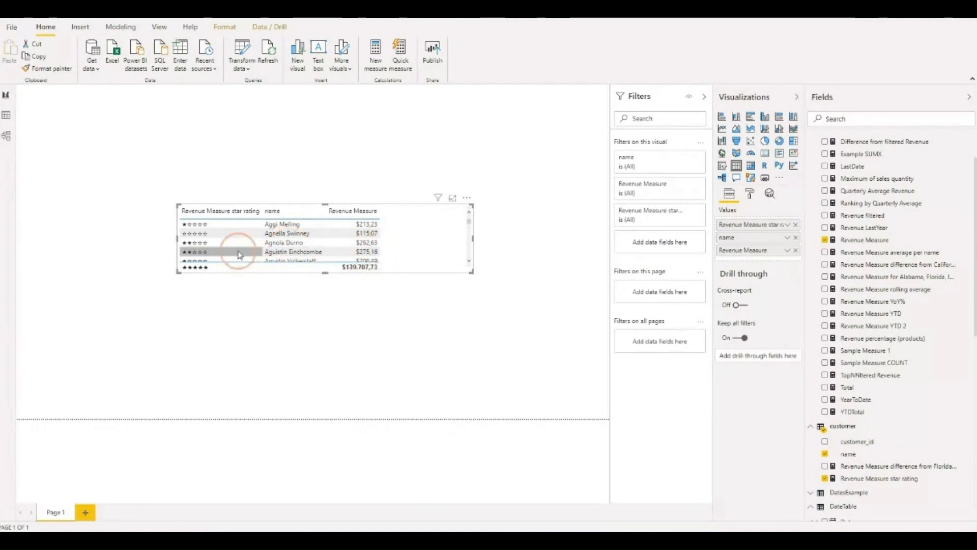
pyautogui.click(216, 251)
pyautogui.click(219, 263)
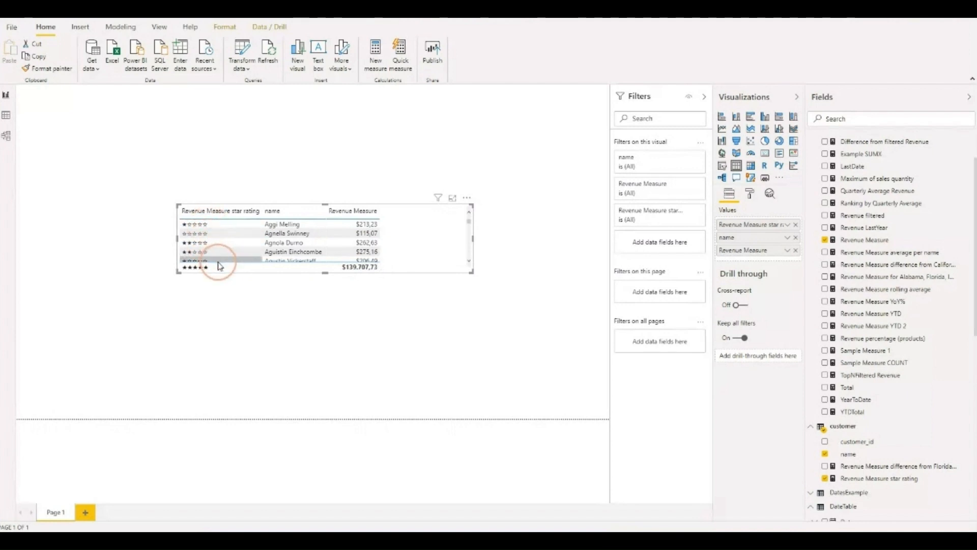
# Step: Open the formula of Revenue Measure star rating and expand it to show all its lines
pyautogui.click(881, 482)
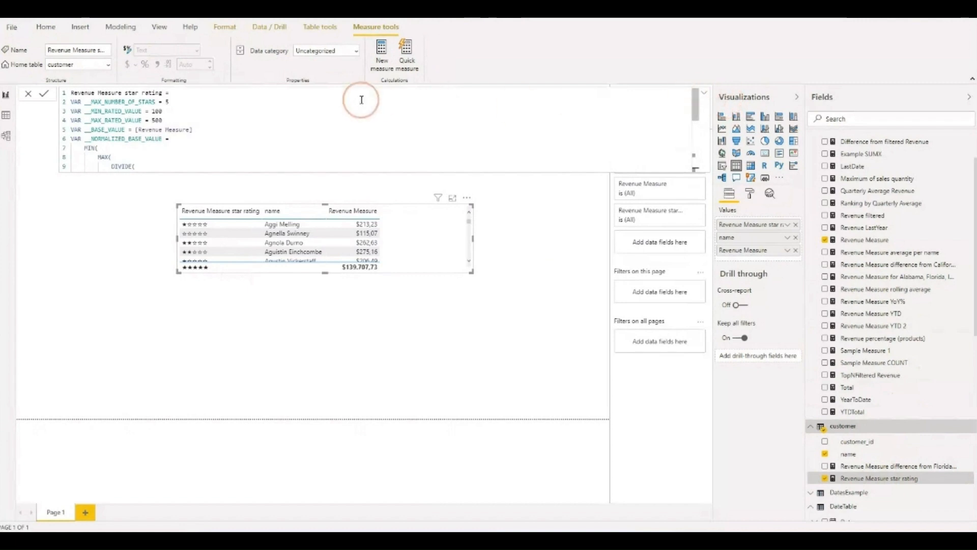
pyautogui.click(323, 97)
pyautogui.click(128, 136)
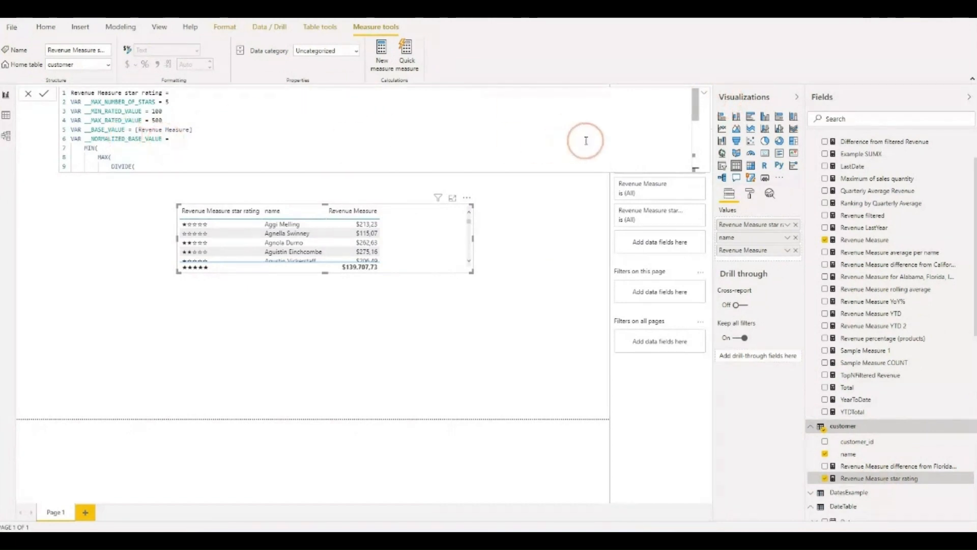
pyautogui.click(707, 98)
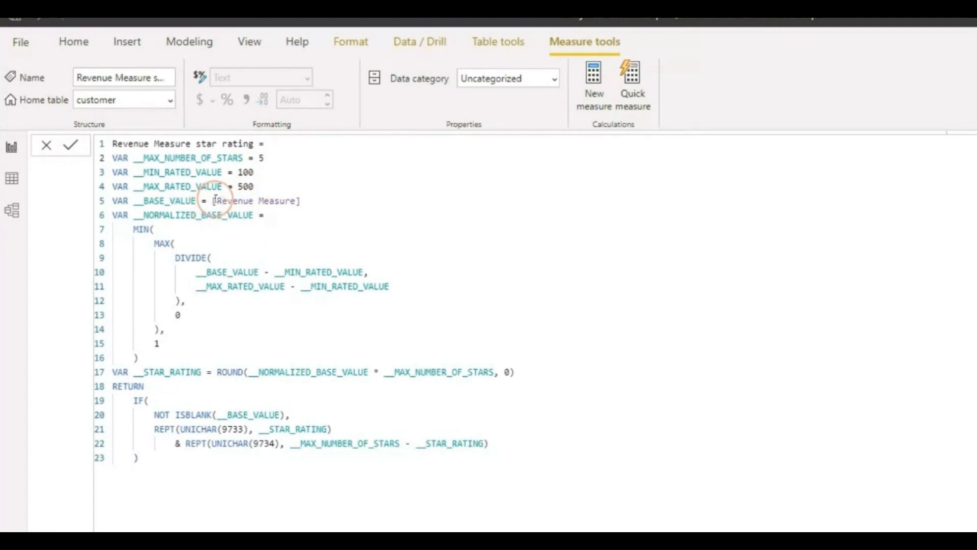
# Step: Examine how the formula calculates __NORMALIZED_BASE_VALUE and rounds its product with __MAX_NUMBER_OF_STARS into __STAR_RATING
pyautogui.click(219, 216)
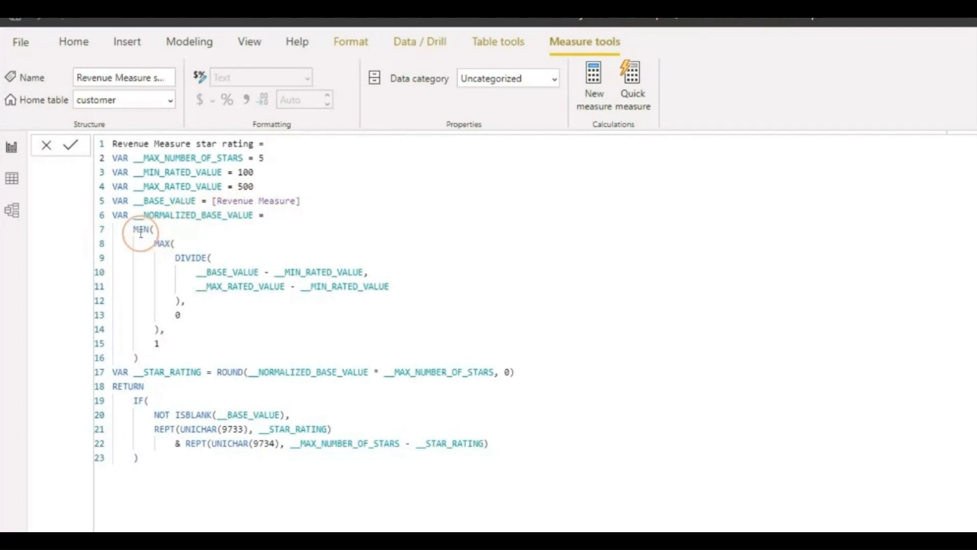
pyautogui.moveTo(134, 229); pyautogui.dragTo(194, 350)
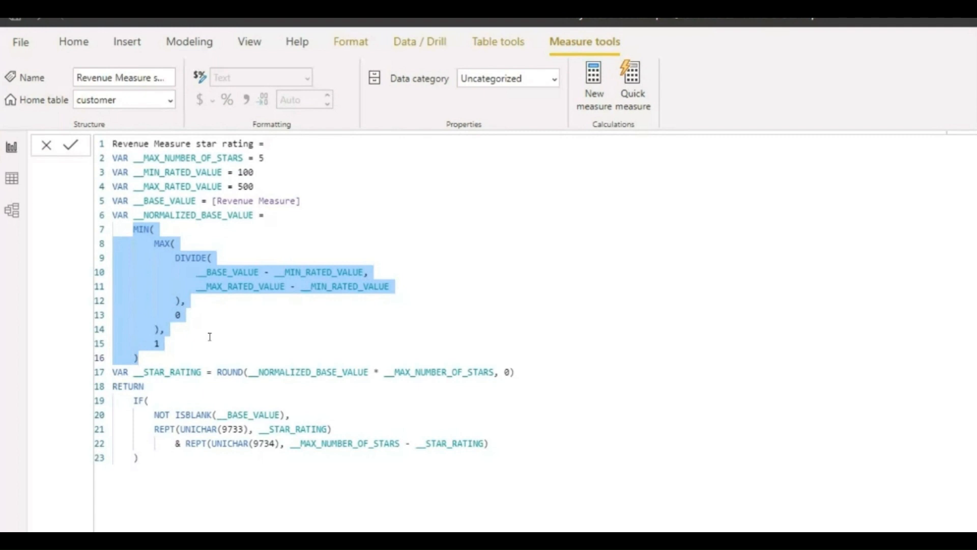
pyautogui.moveTo(374, 372); pyautogui.dragTo(490, 372)
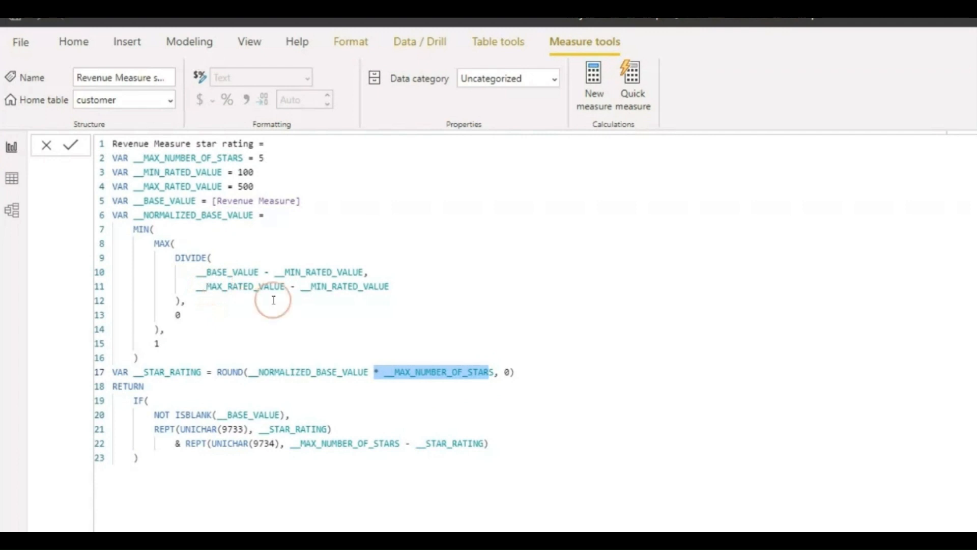
pyautogui.moveTo(249, 372); pyautogui.dragTo(374, 372)
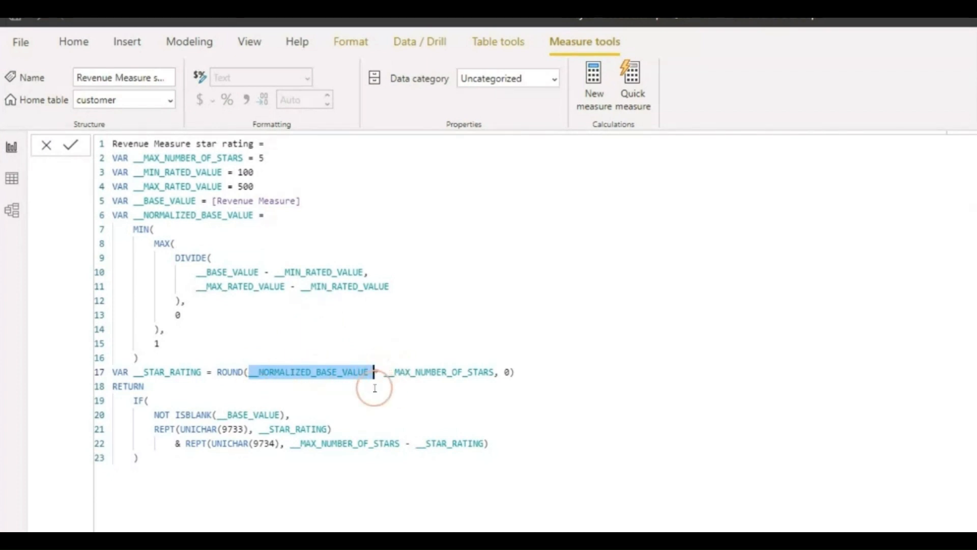
pyautogui.moveTo(384, 372); pyautogui.dragTo(497, 372)
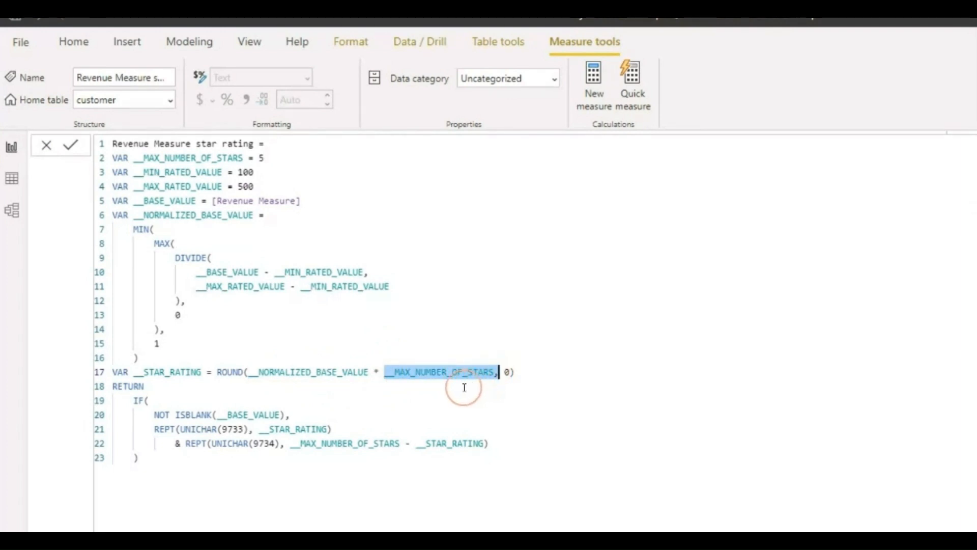
pyautogui.moveTo(215, 371); pyautogui.dragTo(475, 384)
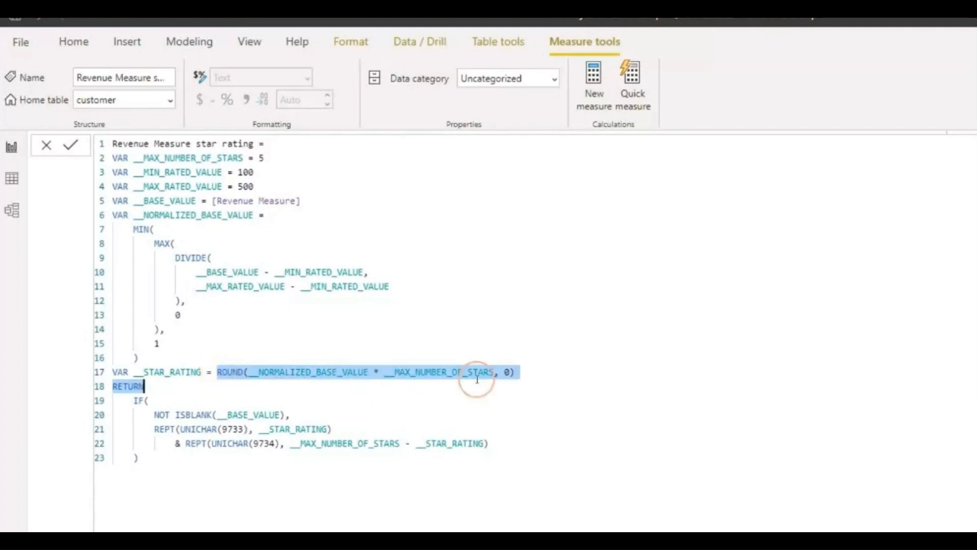
pyautogui.click(546, 384)
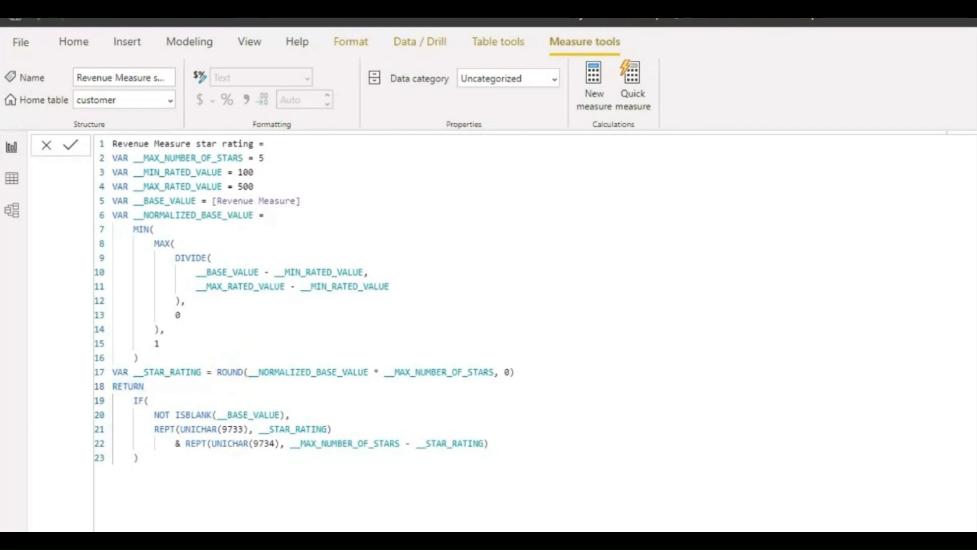
# Step: Examine the IF expression after RETURN and how REPT repeats UNICHAR(9733) by __STAR_RATING
pyautogui.moveTo(136, 401); pyautogui.dragTo(176, 460)
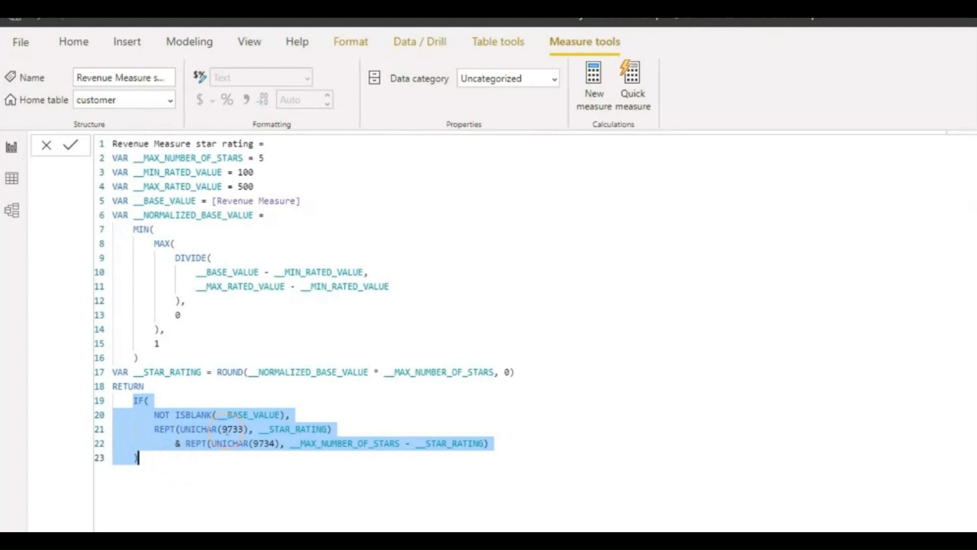
pyautogui.click(227, 431)
pyautogui.moveTo(153, 429); pyautogui.dragTo(181, 430)
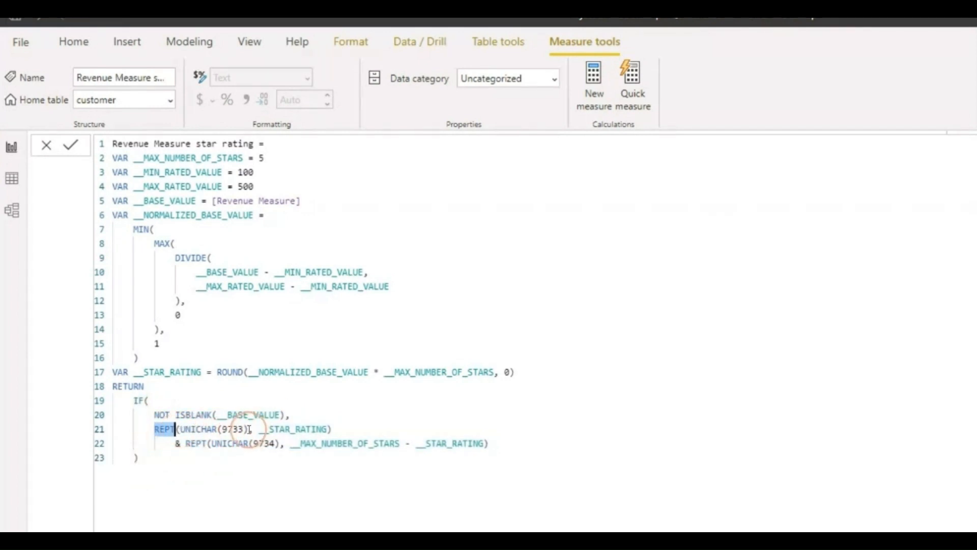
pyautogui.moveTo(250, 429); pyautogui.dragTo(181, 430)
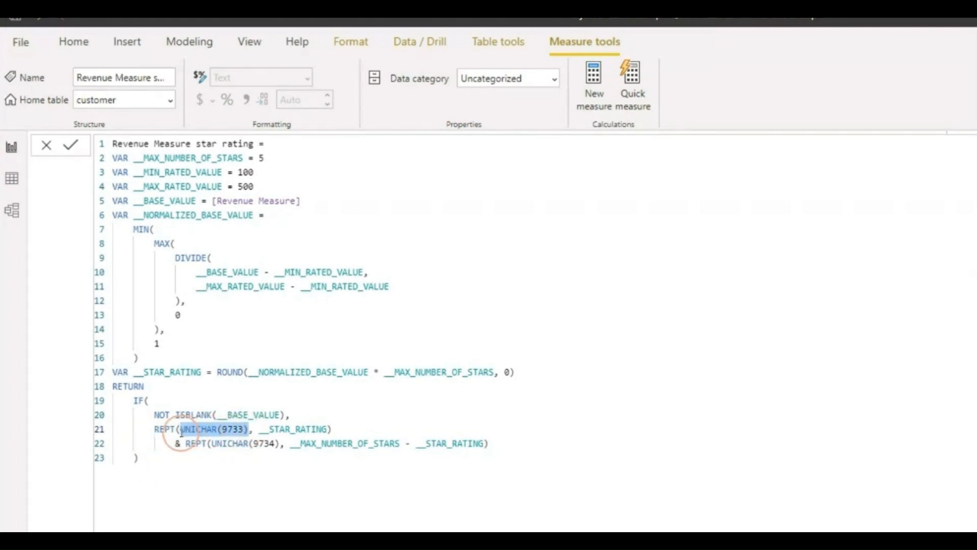
pyautogui.moveTo(260, 429); pyautogui.dragTo(327, 429)
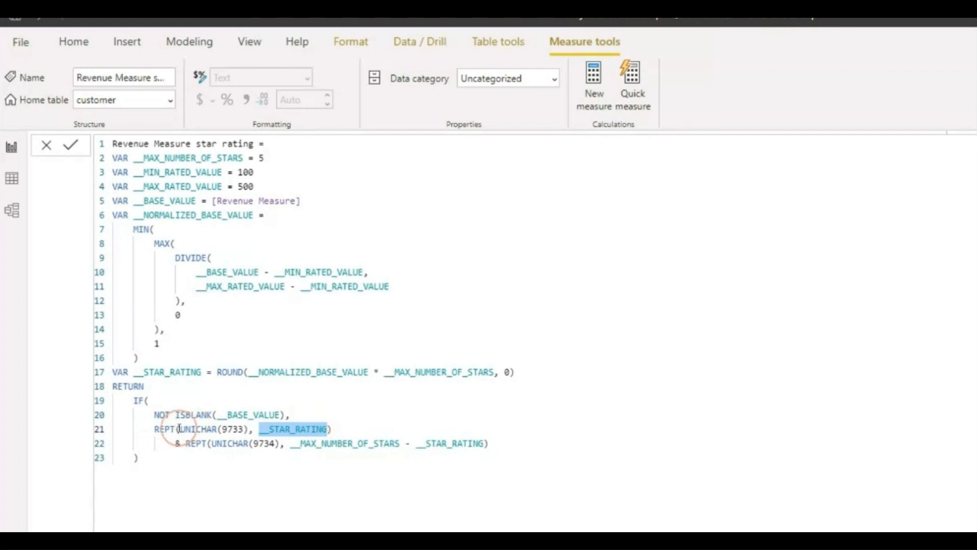
pyautogui.moveTo(181, 429); pyautogui.dragTo(249, 429)
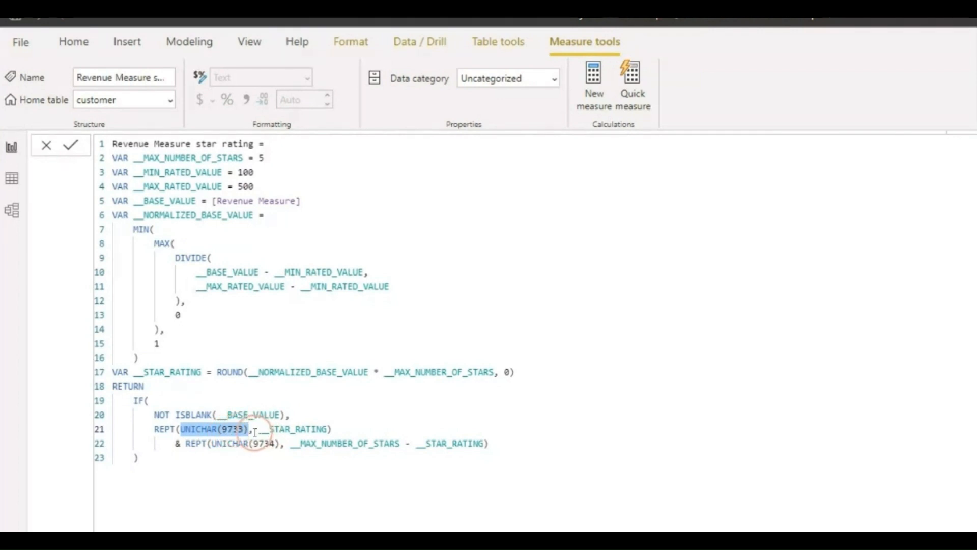
pyautogui.moveTo(259, 429); pyautogui.dragTo(323, 429)
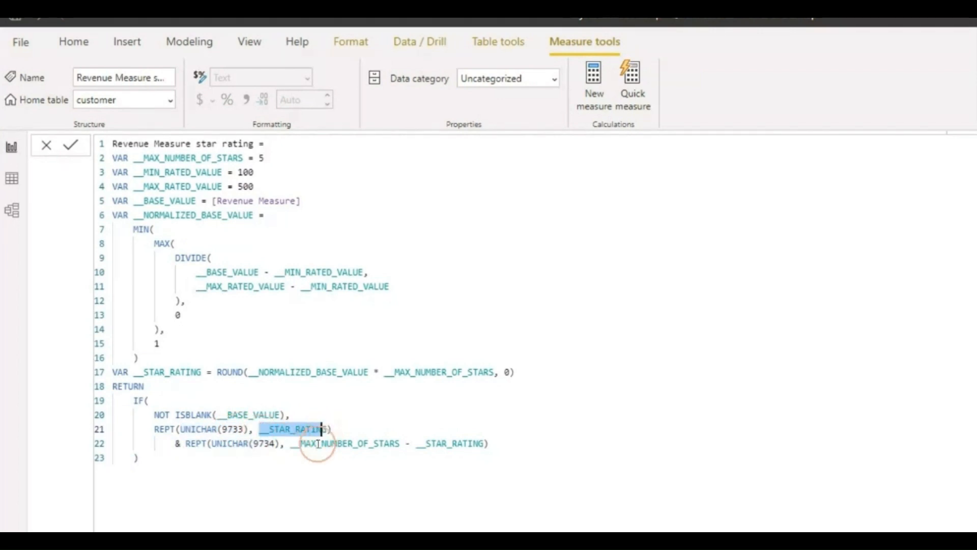
# Step: Examine how the UNICHAR(9734) REPT expression is joined to the first REPT expression, and collapse the formula
pyautogui.click(179, 443)
pyautogui.moveTo(180, 443); pyautogui.dragTo(497, 442)
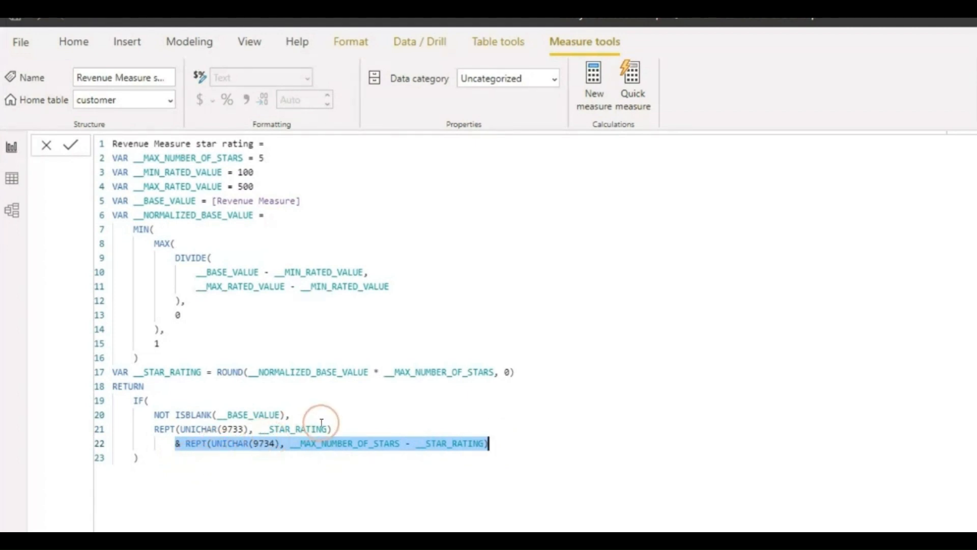
pyautogui.moveTo(253, 429); pyautogui.dragTo(329, 428)
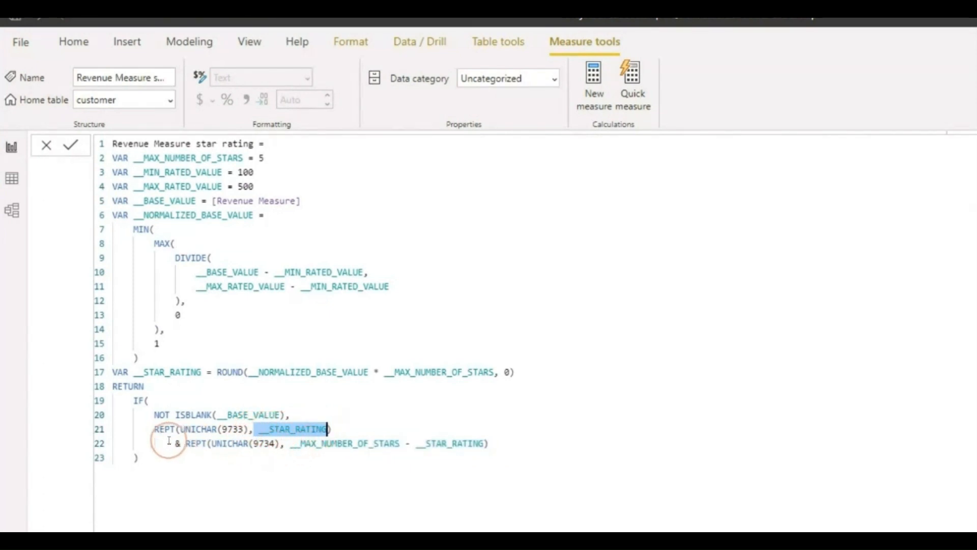
pyautogui.moveTo(175, 443); pyautogui.dragTo(518, 440)
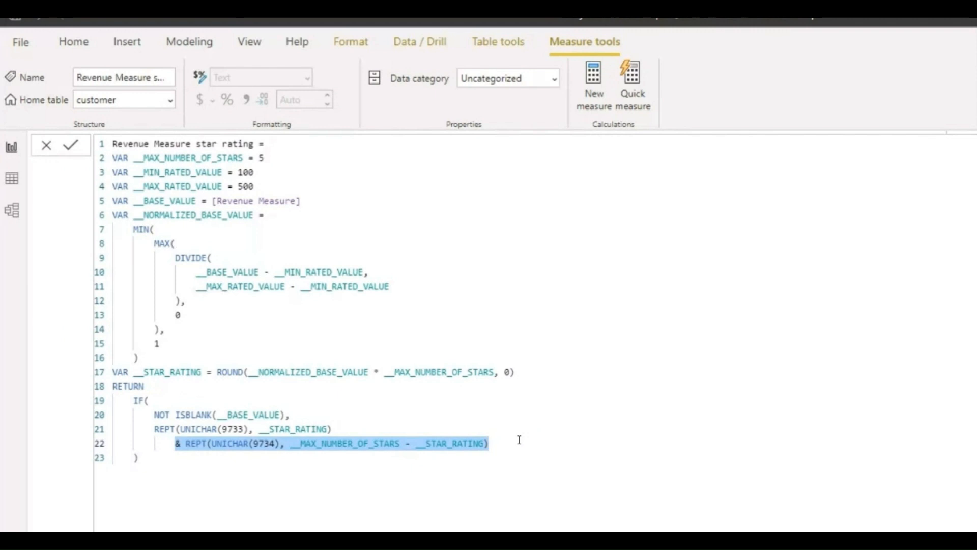
pyautogui.click(174, 443)
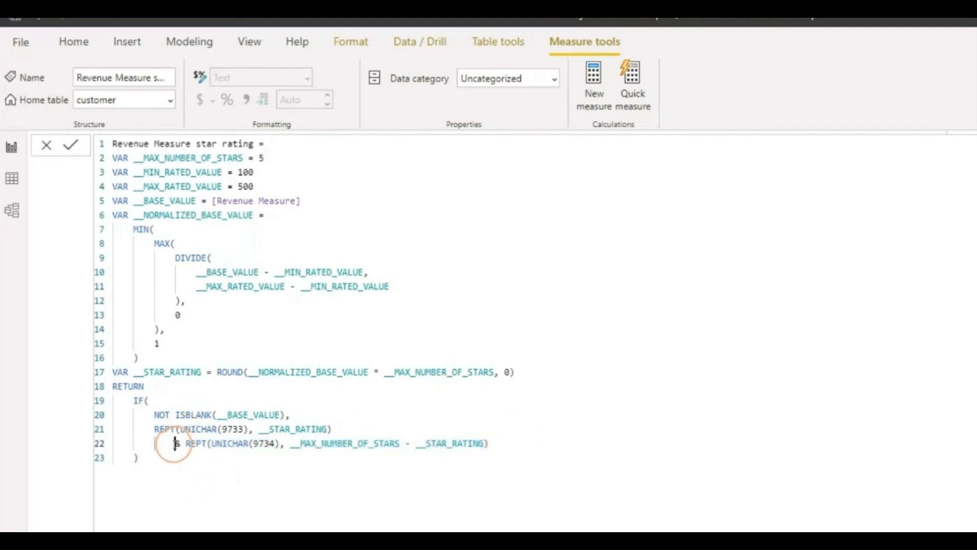
pyautogui.moveTo(175, 443); pyautogui.dragTo(182, 444)
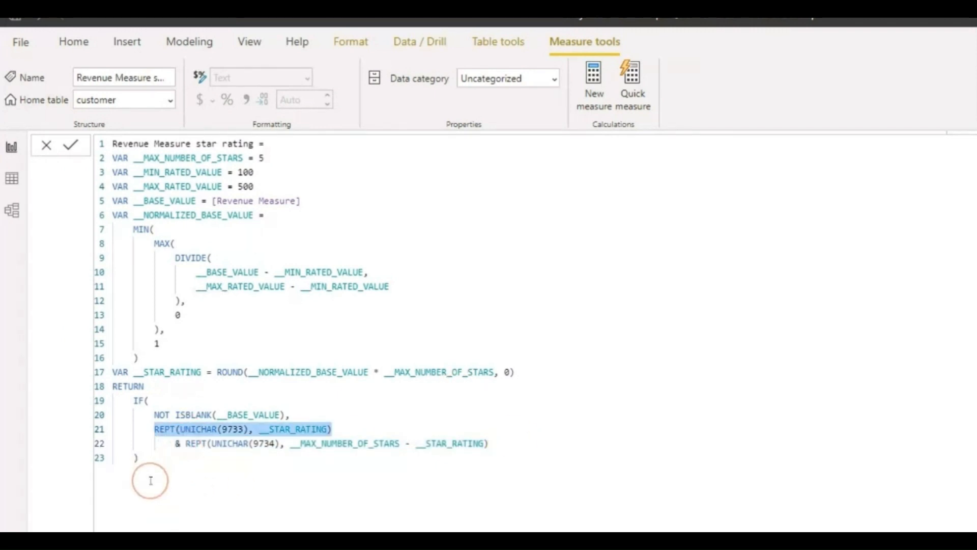
pyautogui.click(151, 479)
pyautogui.moveTo(154, 430); pyautogui.dragTo(355, 427)
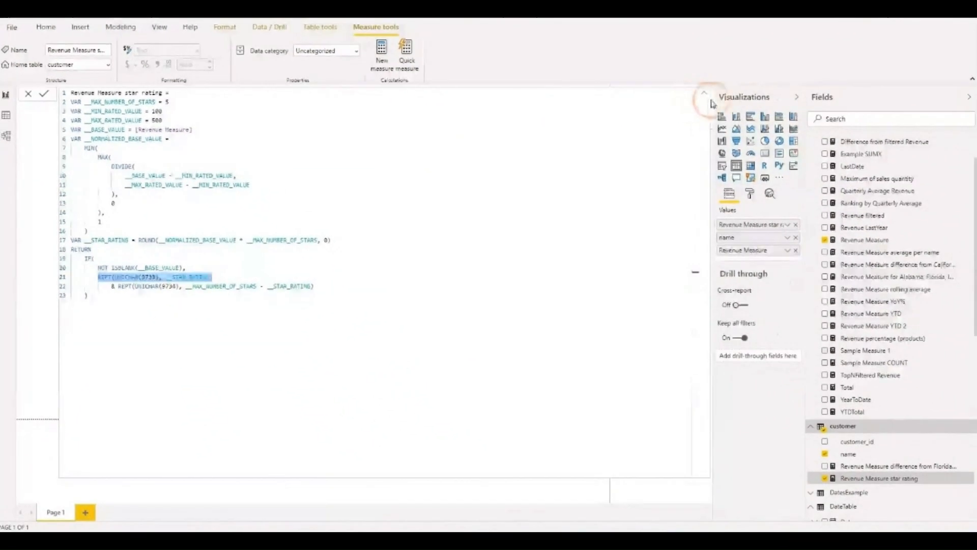
pyautogui.click(704, 93)
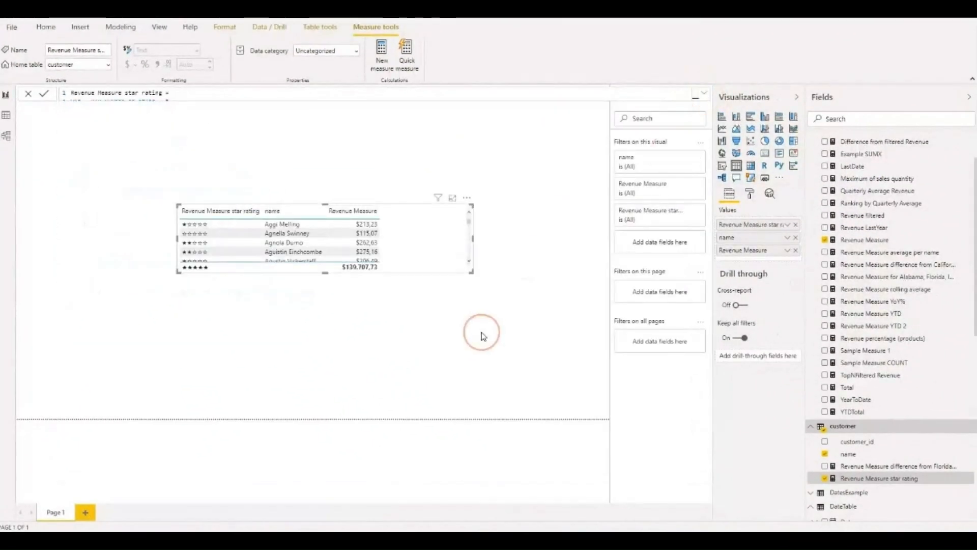
pyautogui.scroll(2, 888, 277)
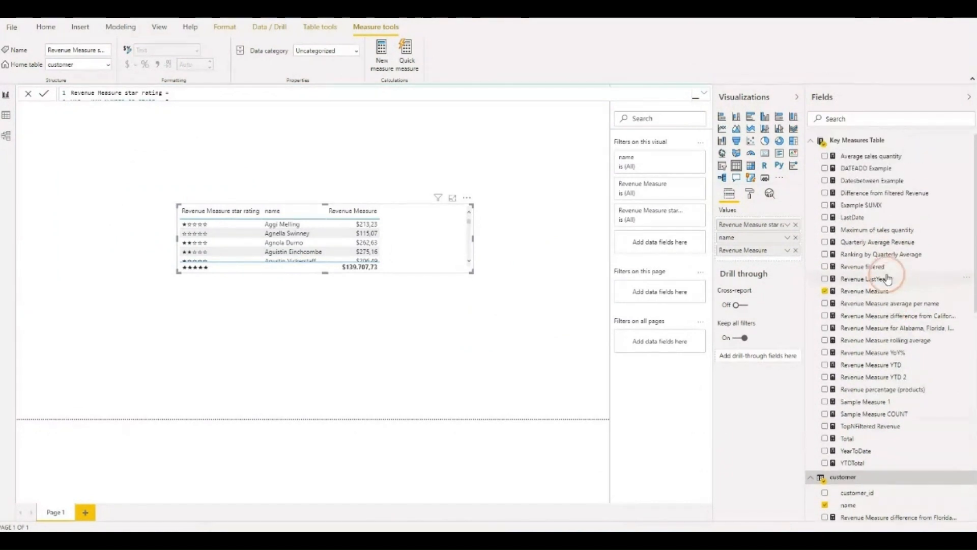
pyautogui.rightClick(860, 140)
pyautogui.click(342, 131)
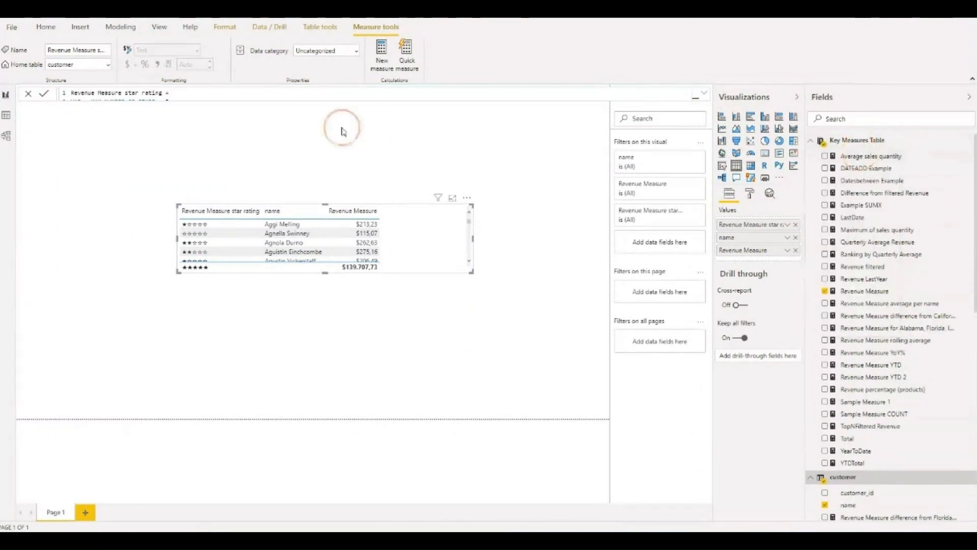
# Step: Create a new measure in Key Measures Table with the formula REPT(UNICHAR(9733),3)
pyautogui.click(120, 121)
pyautogui.click(119, 93)
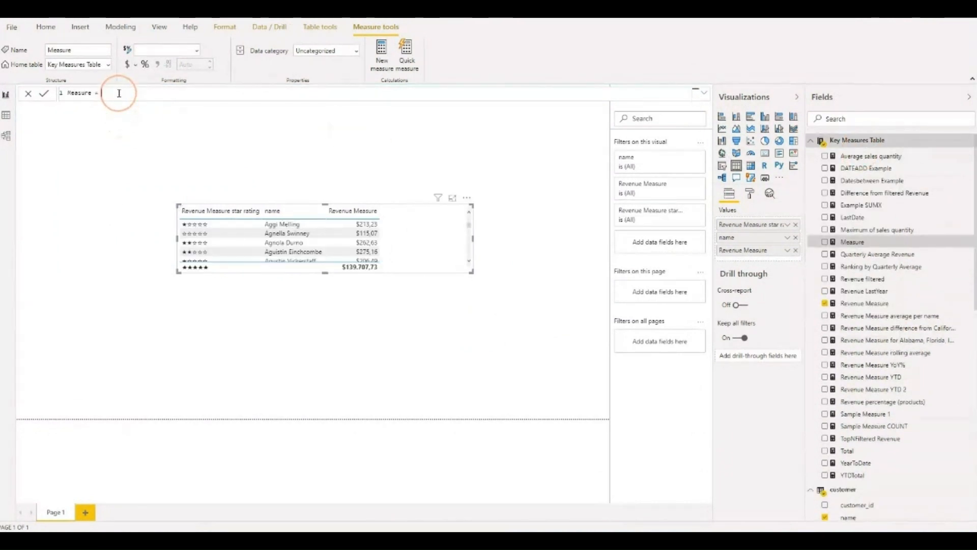
pyautogui.write('REP')
pyautogui.press('Down')
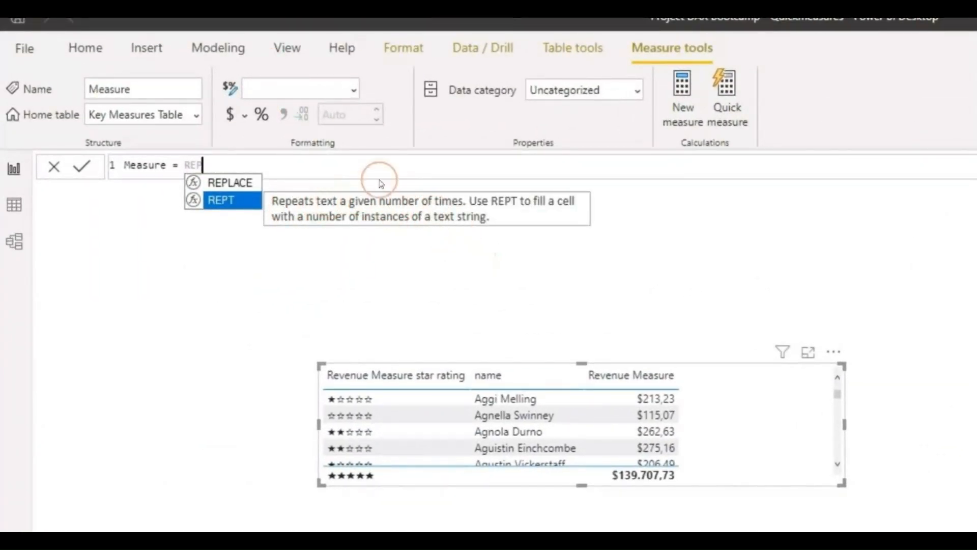
pyautogui.press('Tab')
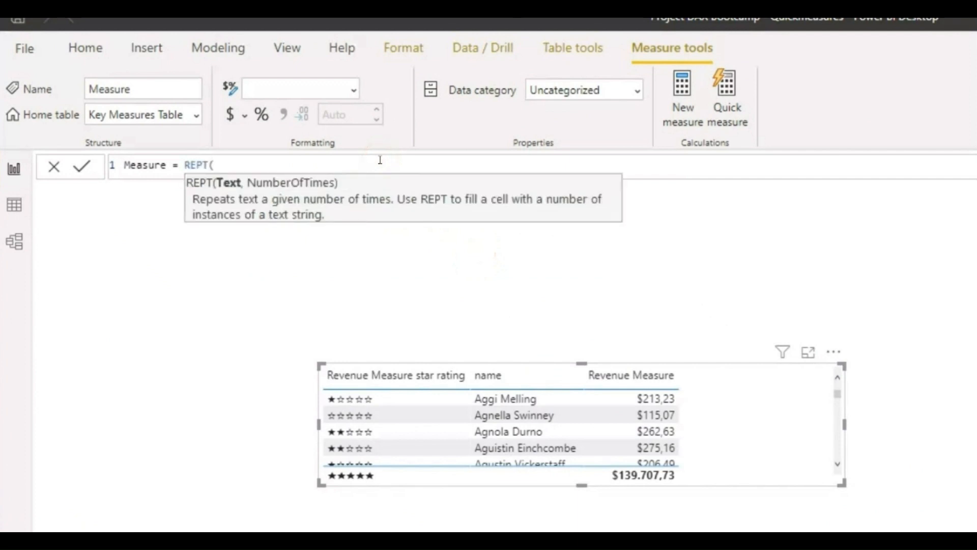
pyautogui.write('UNI')
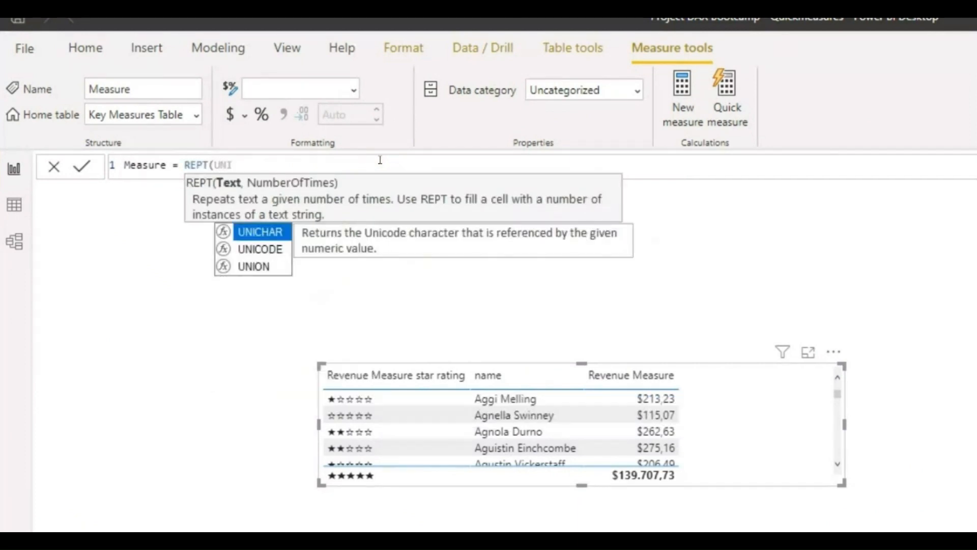
pyautogui.press('Tab')
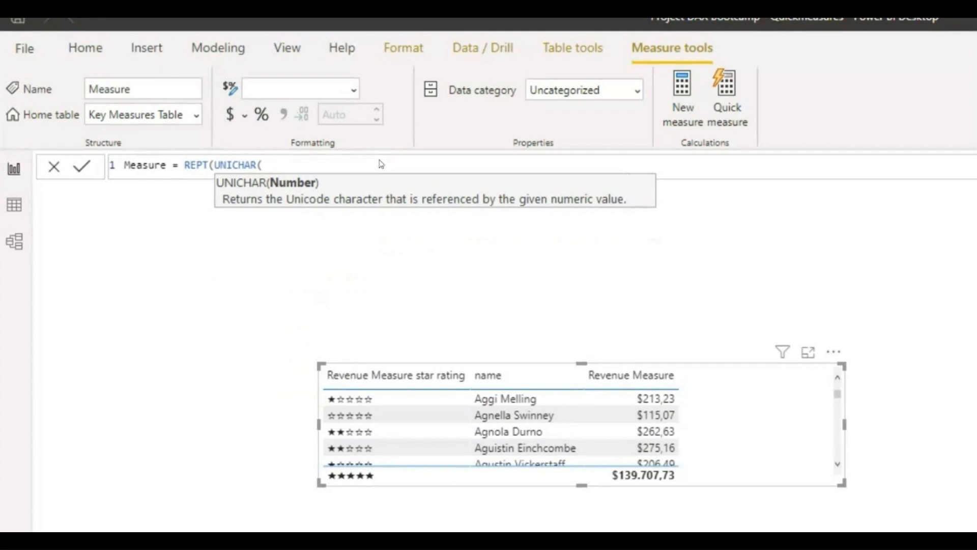
pyautogui.click(418, 167)
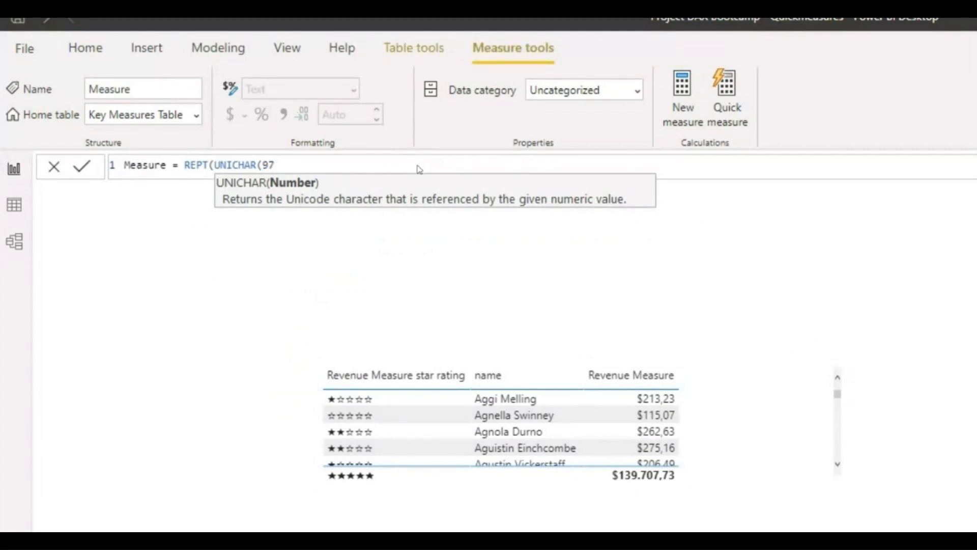
pyautogui.write('9733),')
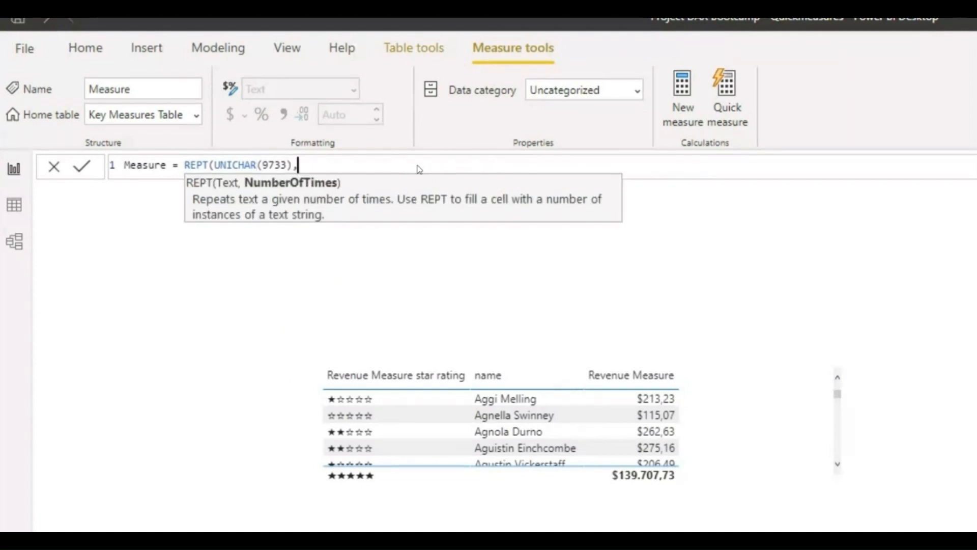
pyautogui.write('3)')
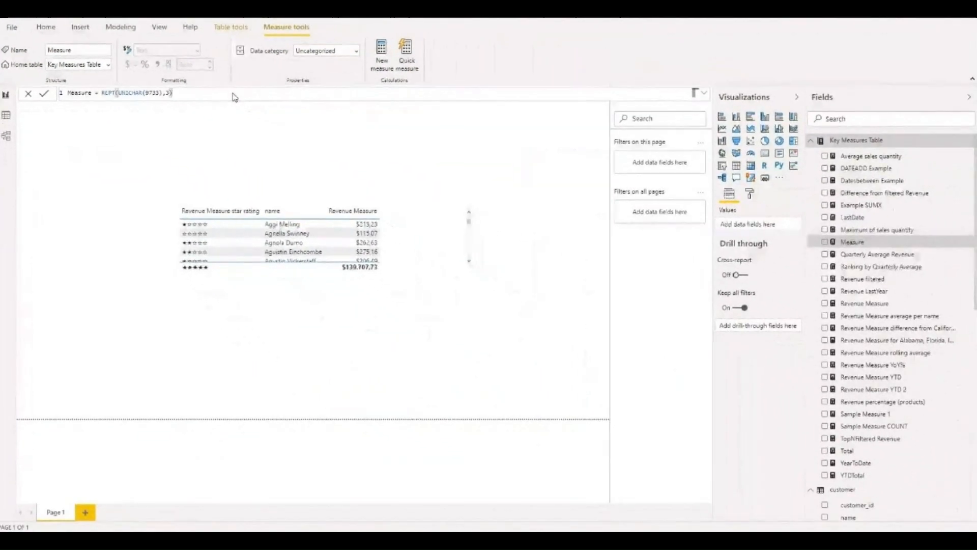
pyautogui.press('Return')
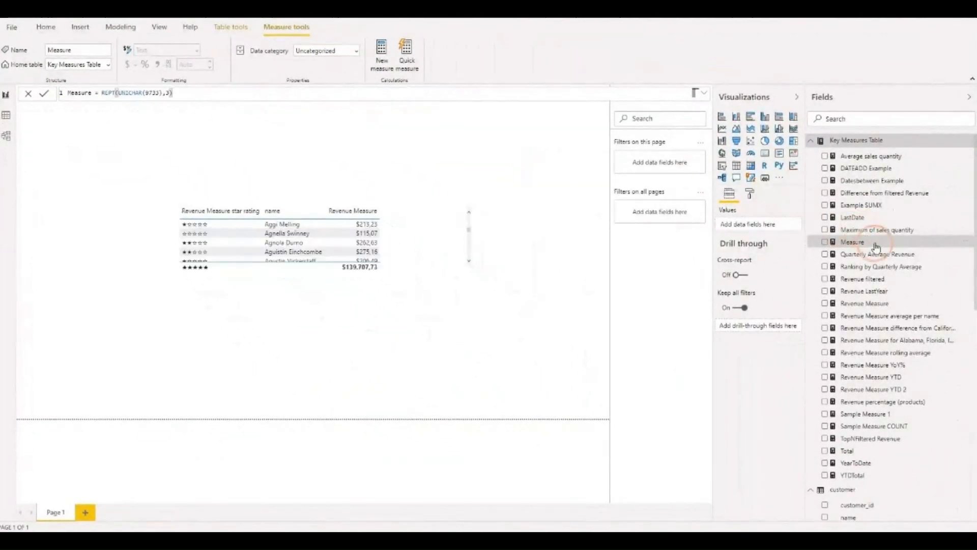
# Step: Show Measure in a new table visual below the star rating table and reopen its formula
pyautogui.moveTo(875, 243); pyautogui.dragTo(325, 341)
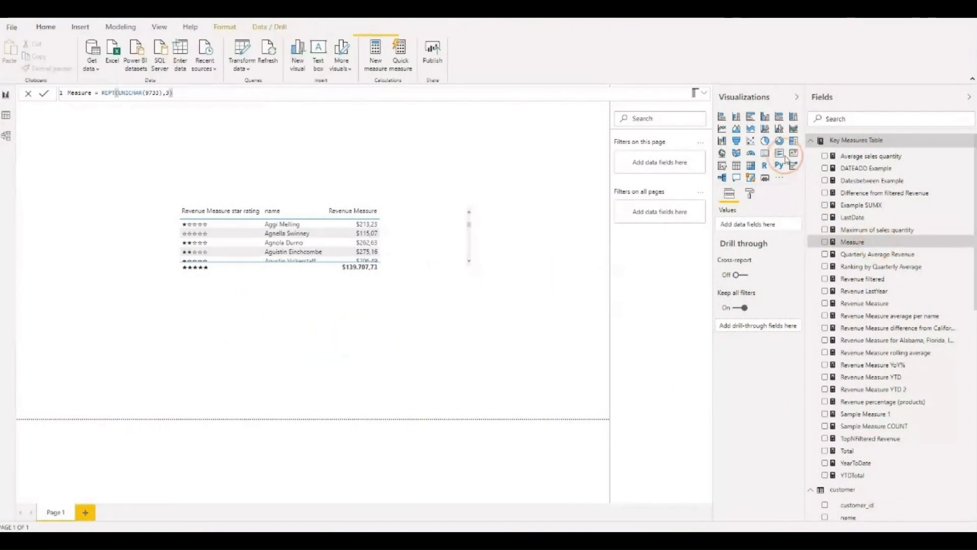
pyautogui.click(736, 167)
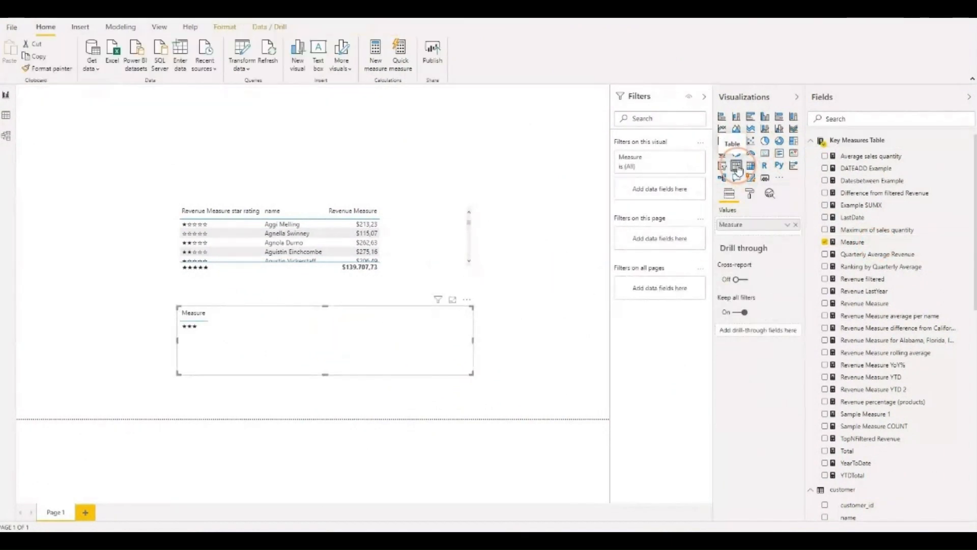
pyautogui.click(898, 243)
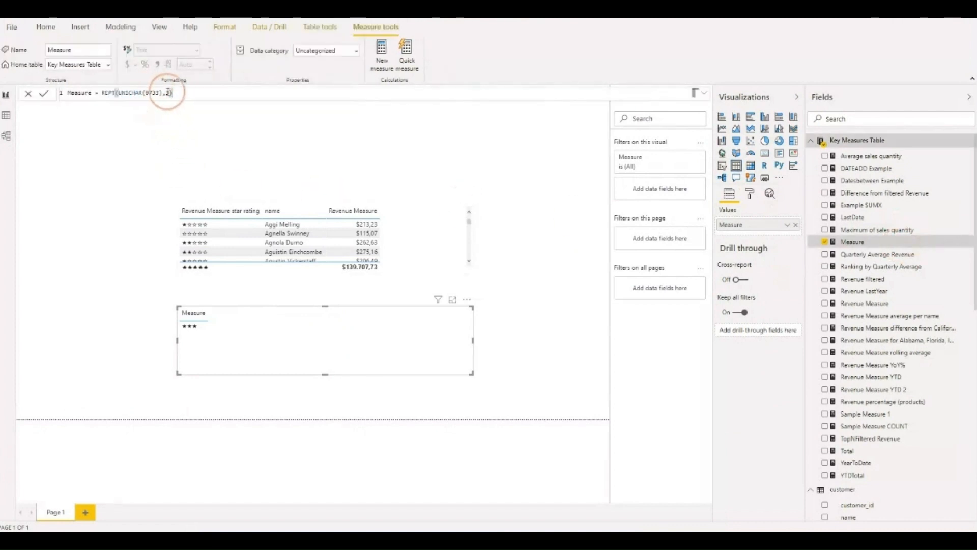
# Step: Change the UNICHAR code in the formula of Measure to 9833 and check the repeated symbol in its table
pyautogui.moveTo(162, 92); pyautogui.dragTo(116, 92)
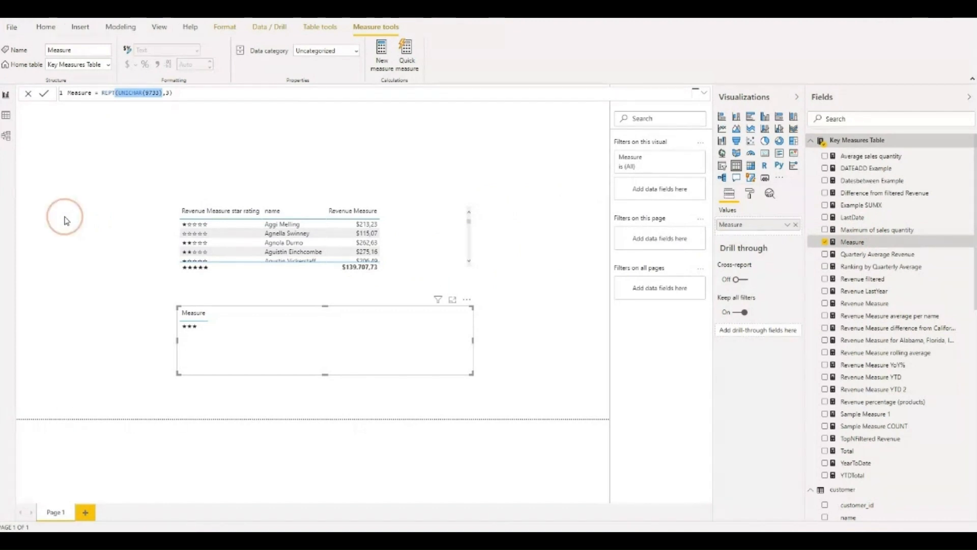
pyautogui.click(152, 92)
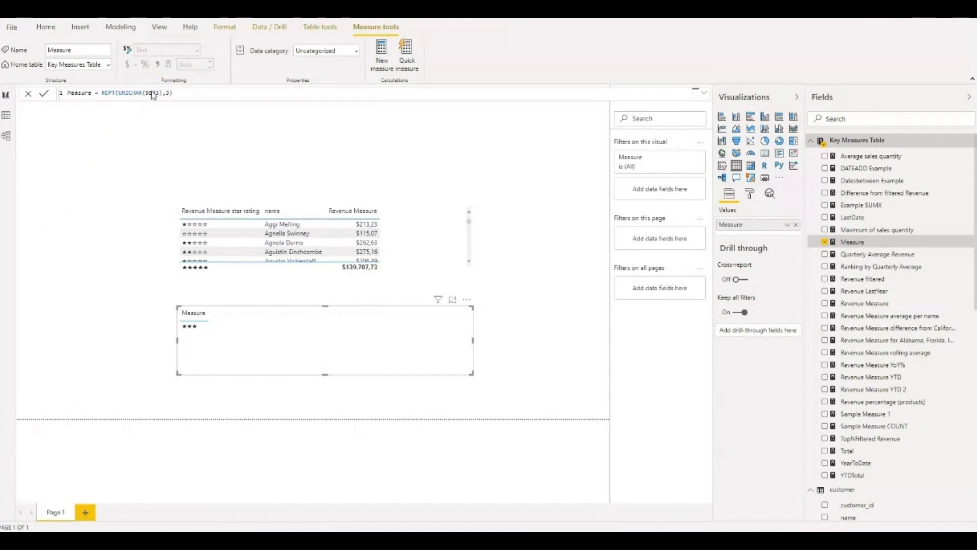
pyautogui.press('Return')
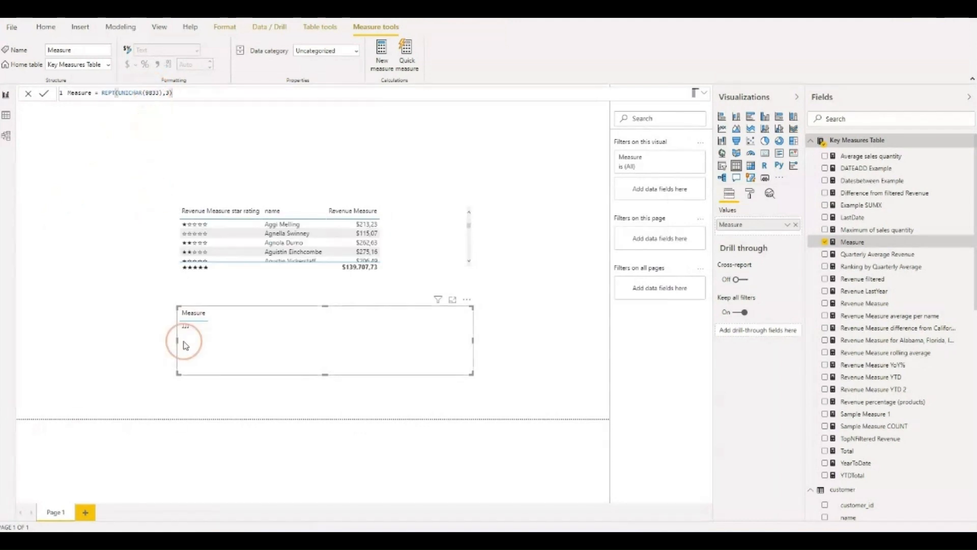
pyautogui.click(187, 328)
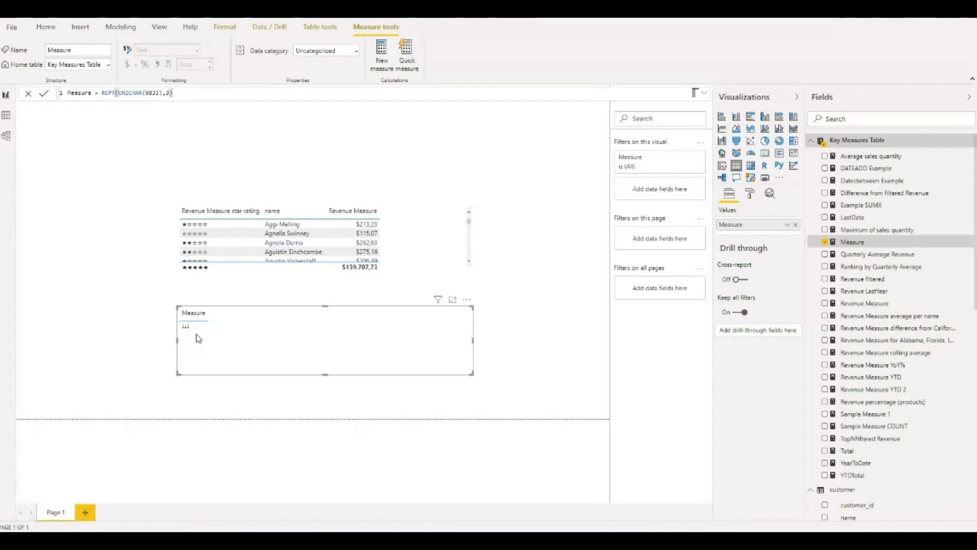
# Step: Start a new quick measure with the Multiplication calculation
pyautogui.click(404, 62)
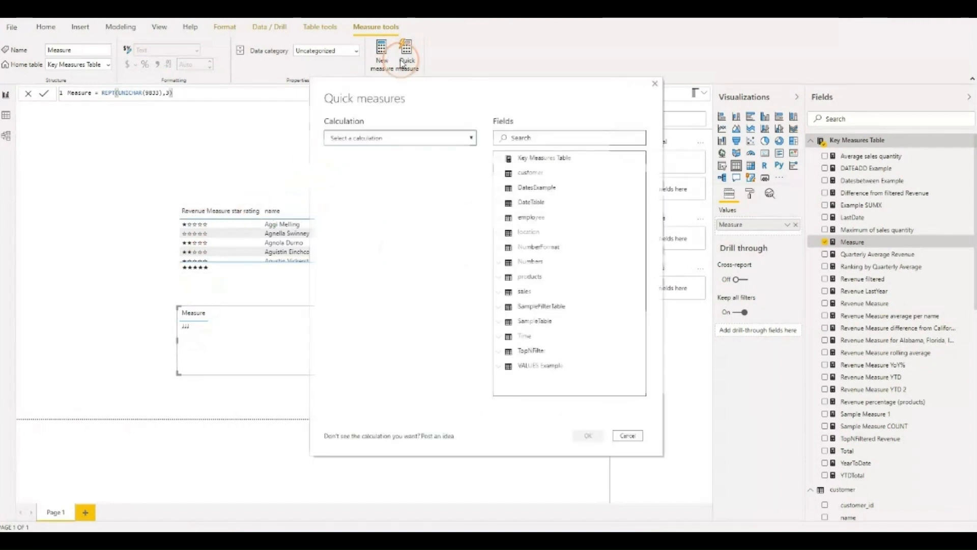
pyautogui.click(424, 144)
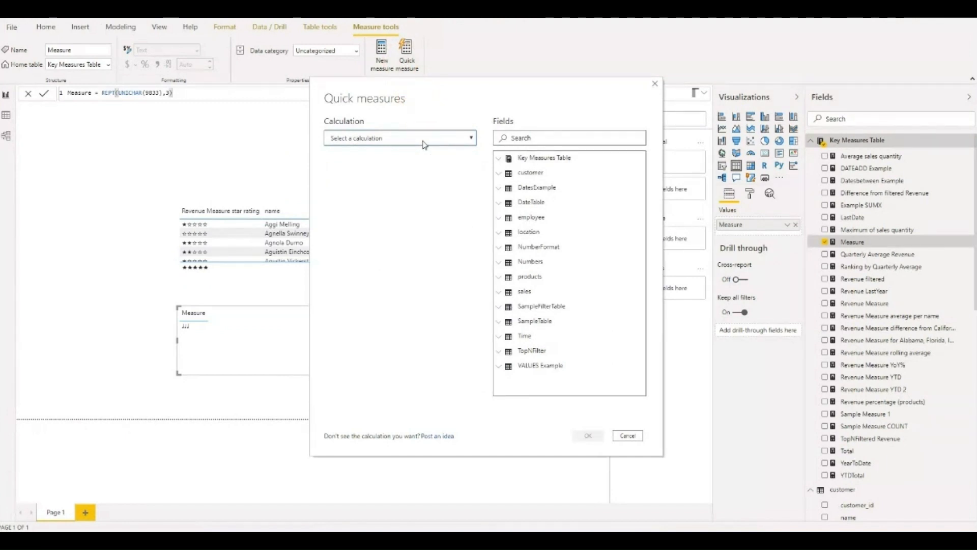
pyautogui.click(423, 144)
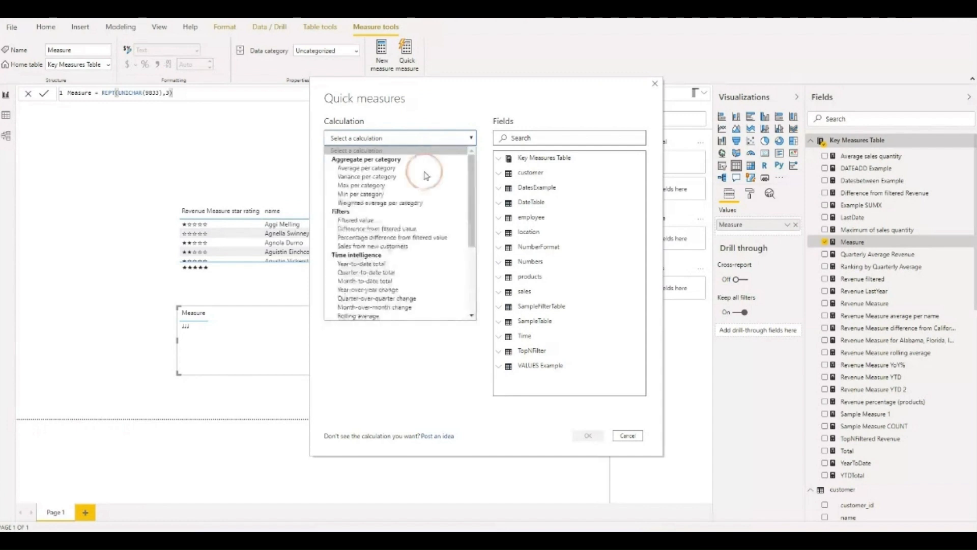
pyautogui.scroll(-7, 425, 192)
pyautogui.click(379, 246)
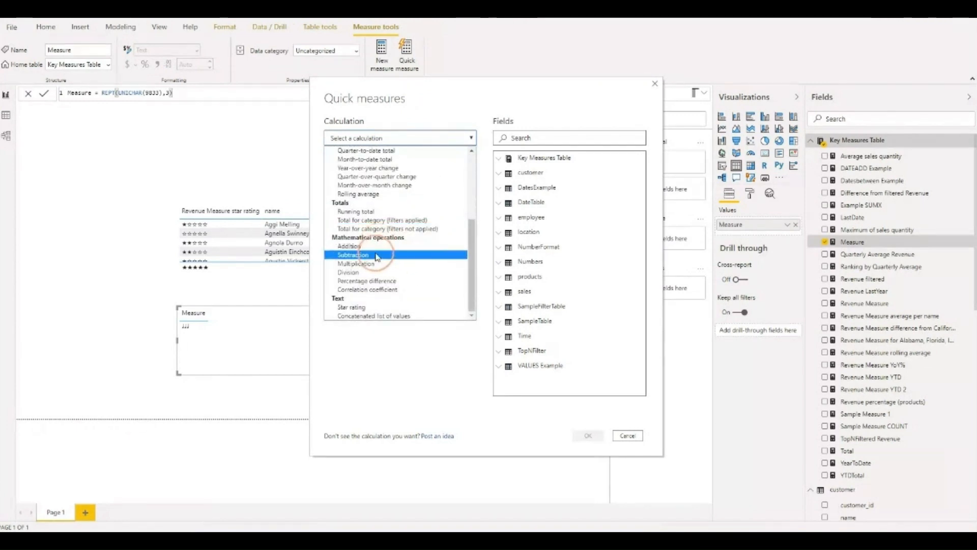
pyautogui.click(369, 265)
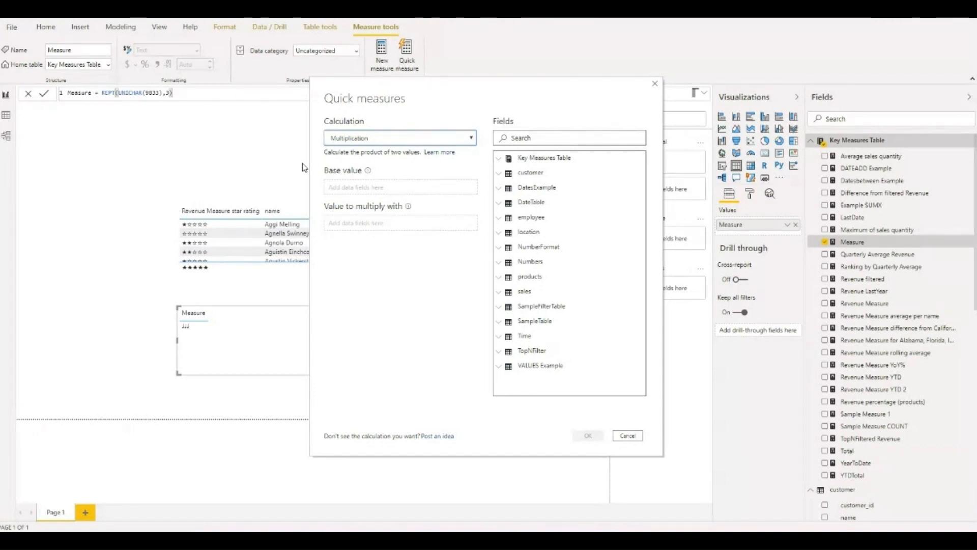
# Step: Create the multiplication quick measure with Sum of price as base value and Sum of quantity from sales as the value to multiply with
pyautogui.click(340, 175)
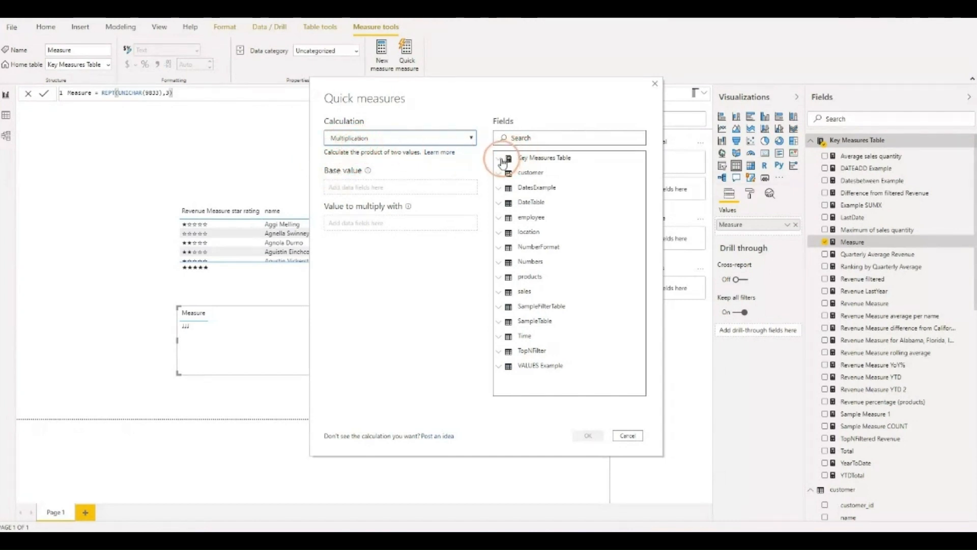
pyautogui.click(501, 293)
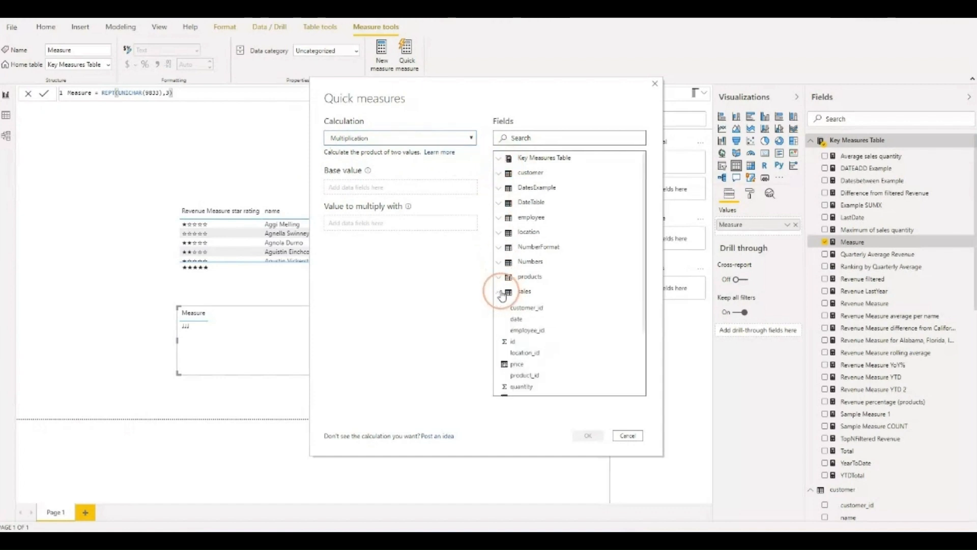
pyautogui.scroll(-3, 604, 294)
pyautogui.moveTo(550, 312); pyautogui.dragTo(421, 188)
pyautogui.scroll(-2, 560, 285)
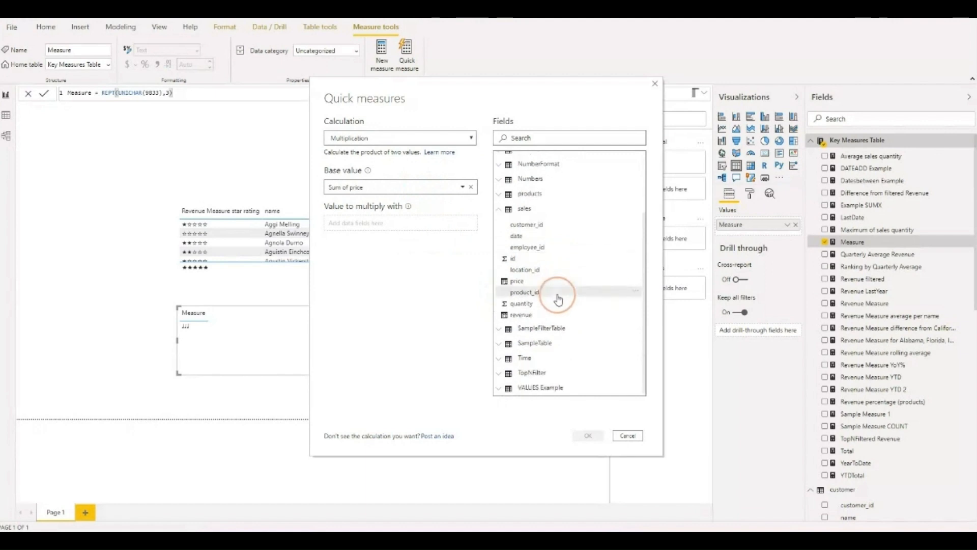
pyautogui.moveTo(563, 305); pyautogui.dragTo(385, 227)
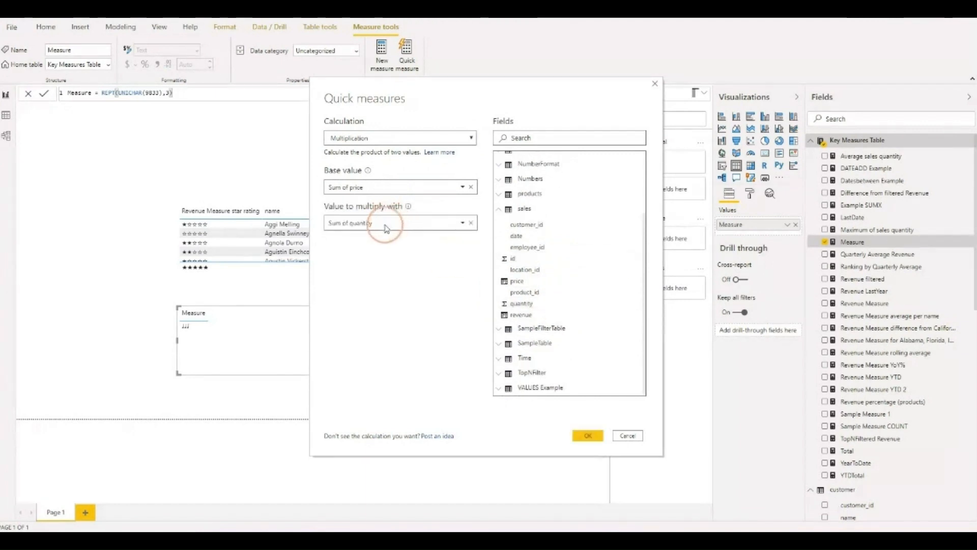
pyautogui.click(333, 191)
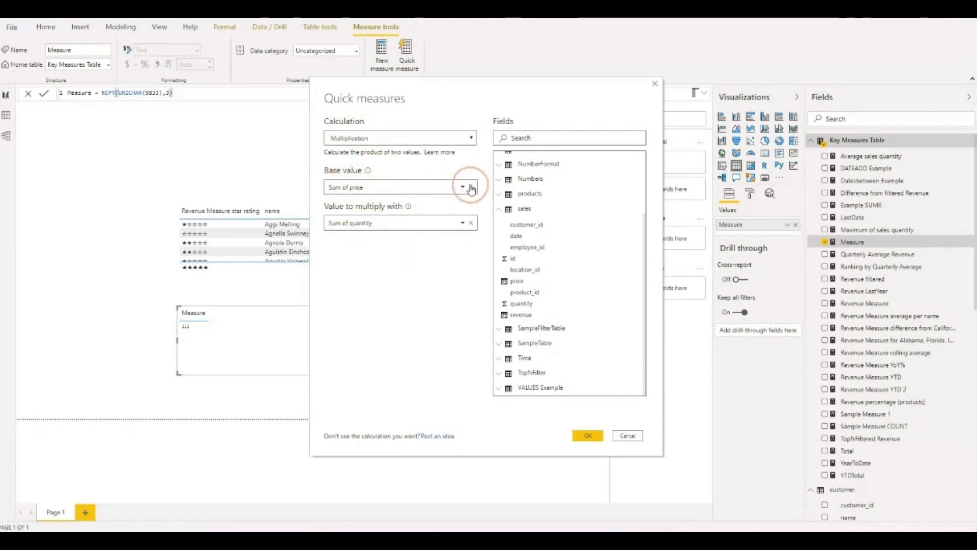
pyautogui.click(586, 436)
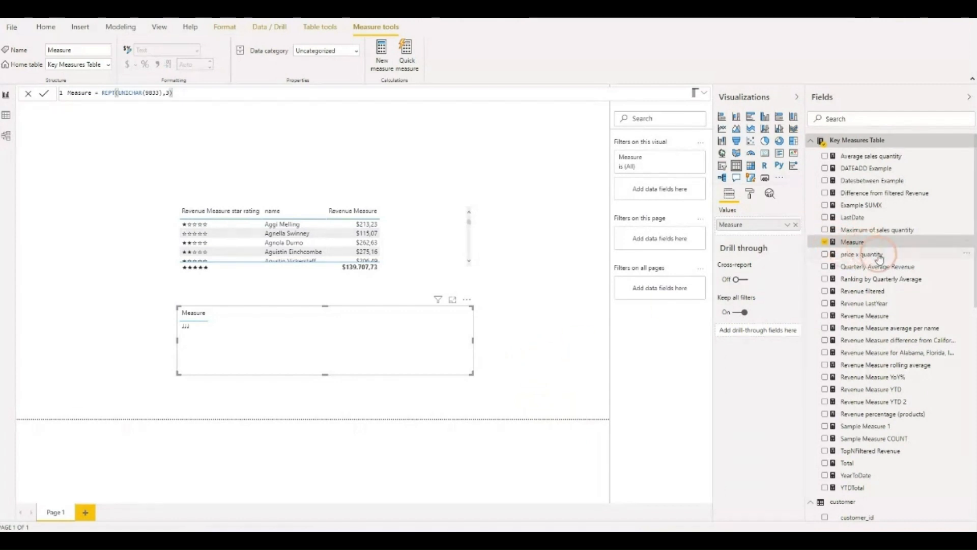
# Step: Build a table visual above the star rating table that compares price x quantity with Revenue Measure
pyautogui.moveTo(865, 254); pyautogui.dragTo(306, 146)
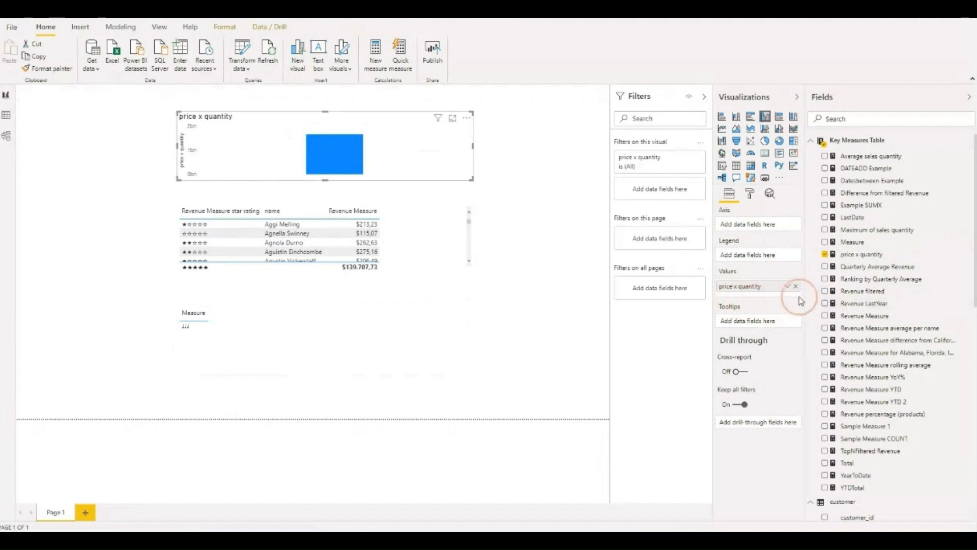
pyautogui.click(736, 168)
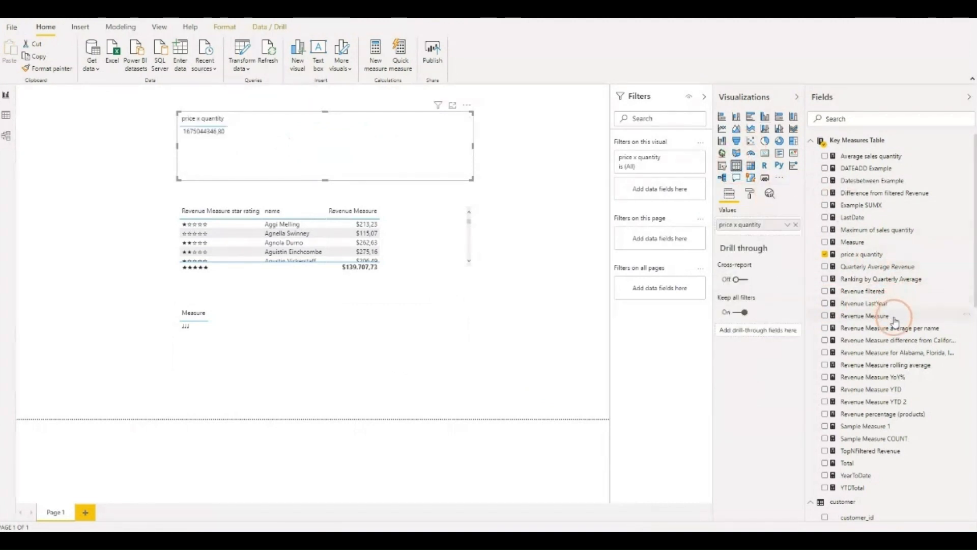
pyautogui.moveTo(895, 320); pyautogui.dragTo(769, 236)
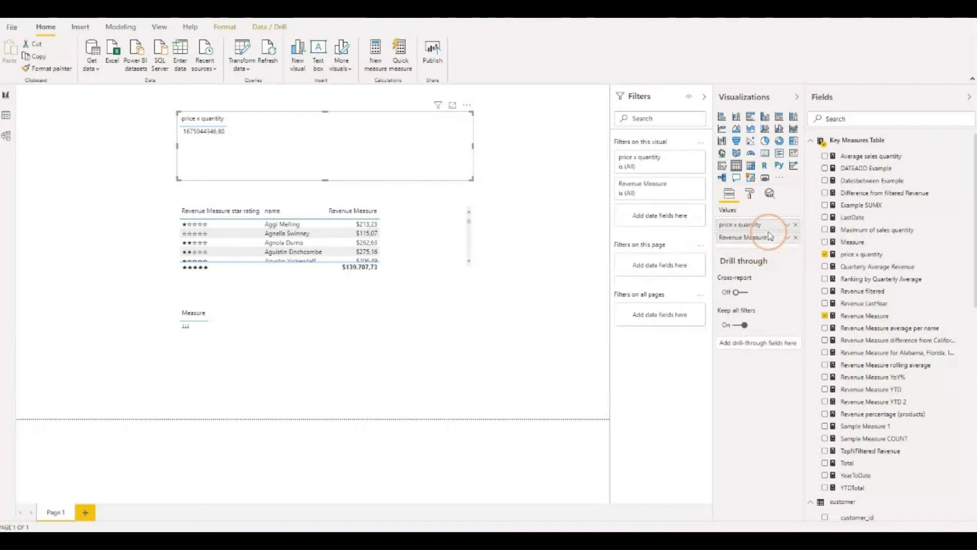
pyautogui.click(193, 139)
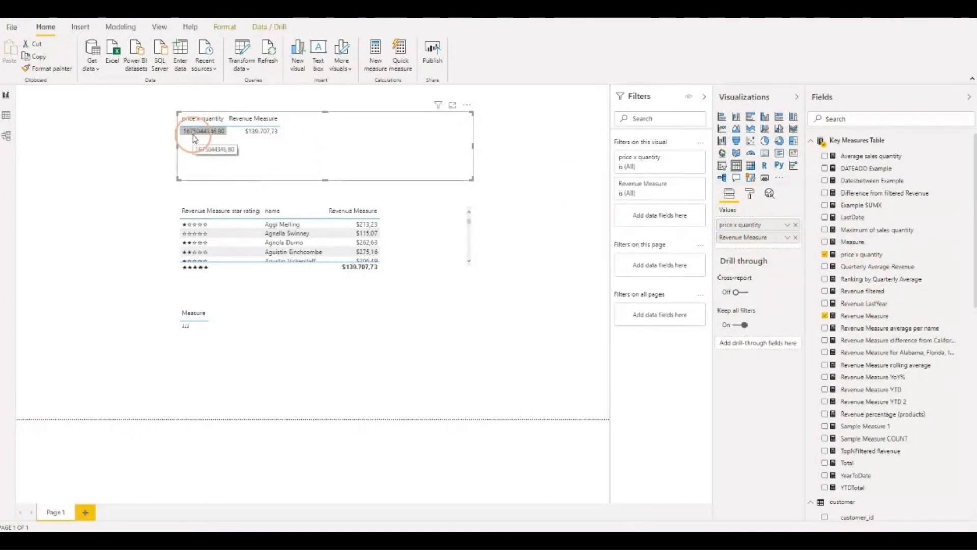
# Step: Open the formula of price x quantity and examine its SUM('sales'[price]) expression
pyautogui.click(865, 315)
pyautogui.click(869, 255)
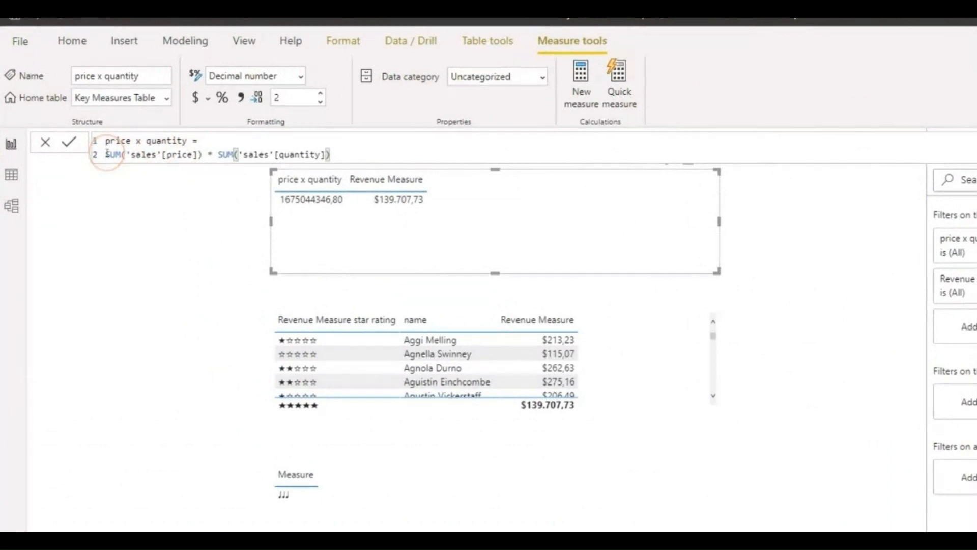
pyautogui.moveTo(107, 154); pyautogui.dragTo(202, 155)
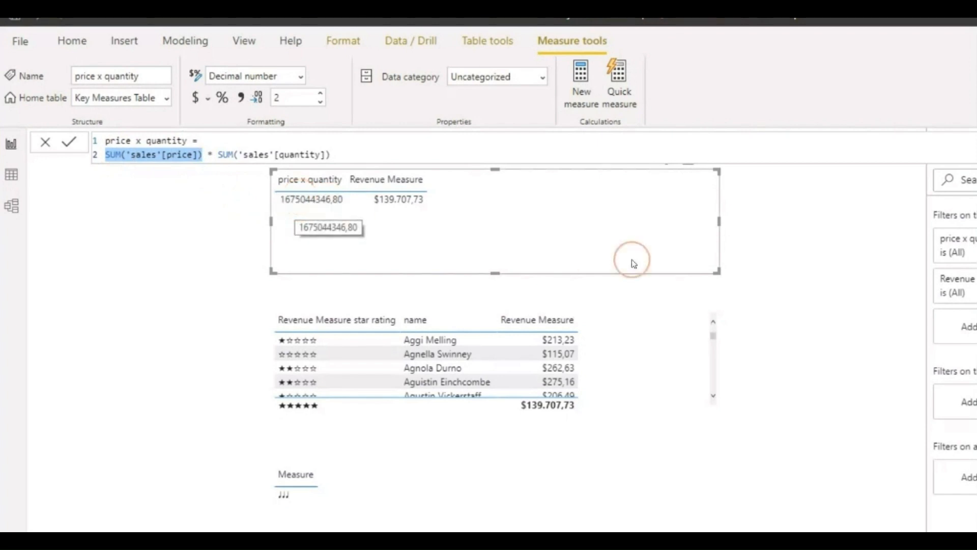
# Step: Open the formula of Revenue Measure and examine how SUMX multiplies quantity by price for each row of sales
pyautogui.click(976, 285)
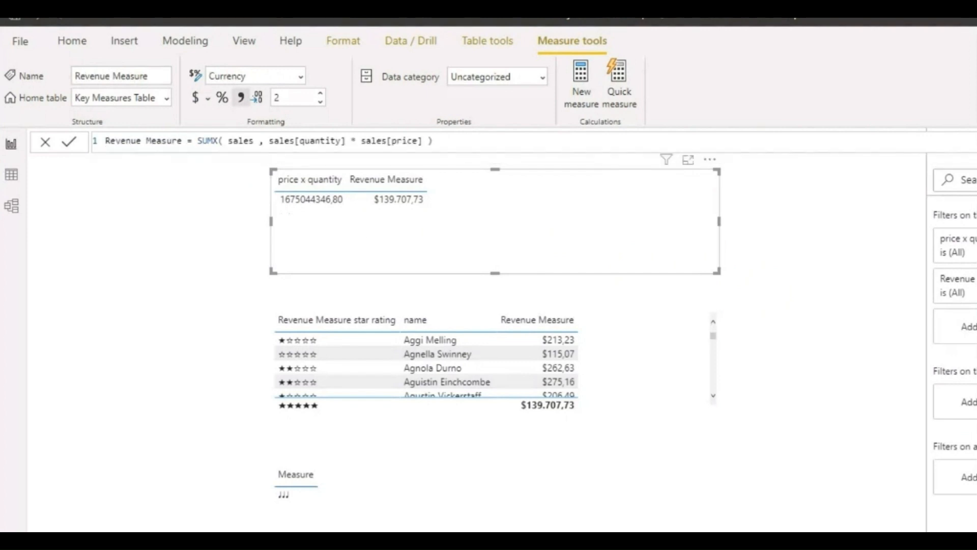
pyautogui.click(240, 148)
pyautogui.click(270, 144)
pyautogui.moveTo(270, 144); pyautogui.dragTo(418, 141)
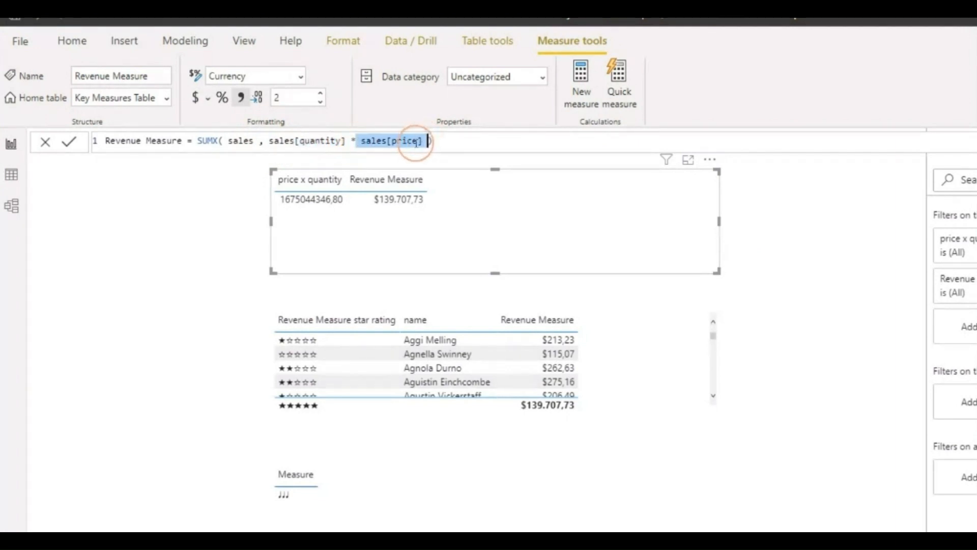
pyautogui.moveTo(229, 142); pyautogui.dragTo(257, 143)
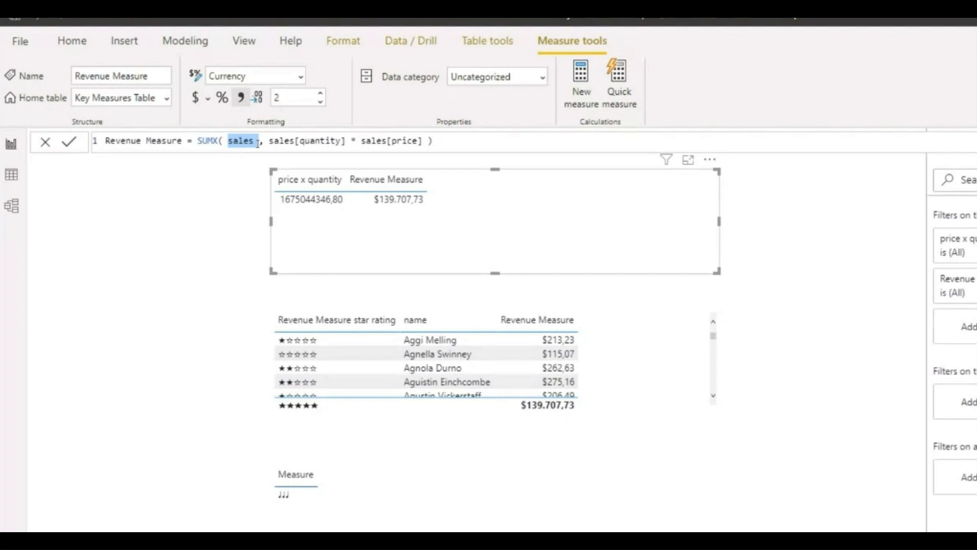
pyautogui.moveTo(269, 142); pyautogui.dragTo(430, 142)
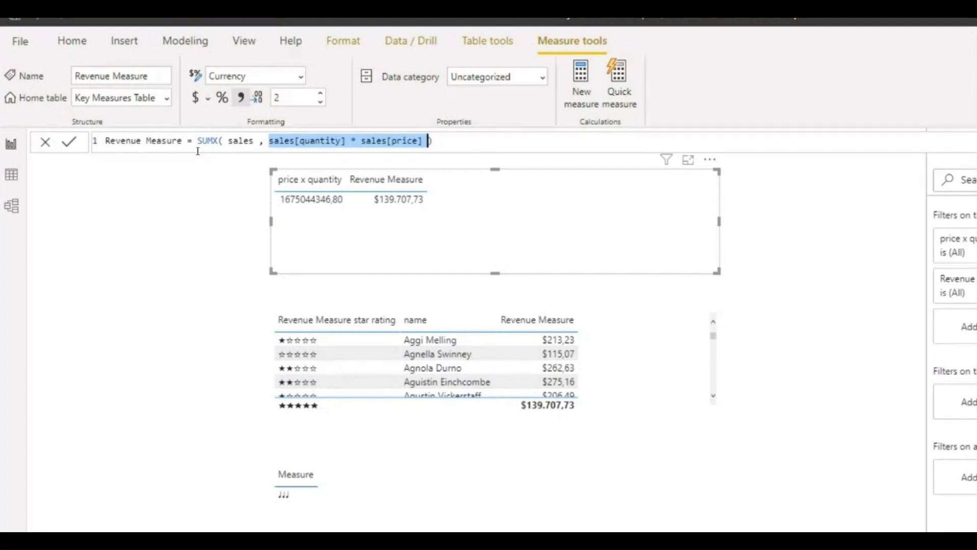
pyautogui.click(623, 87)
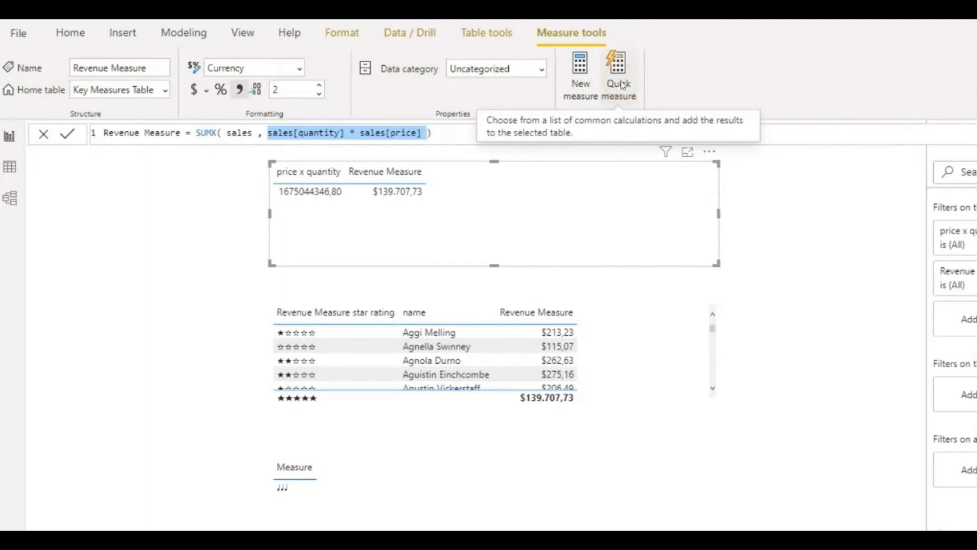